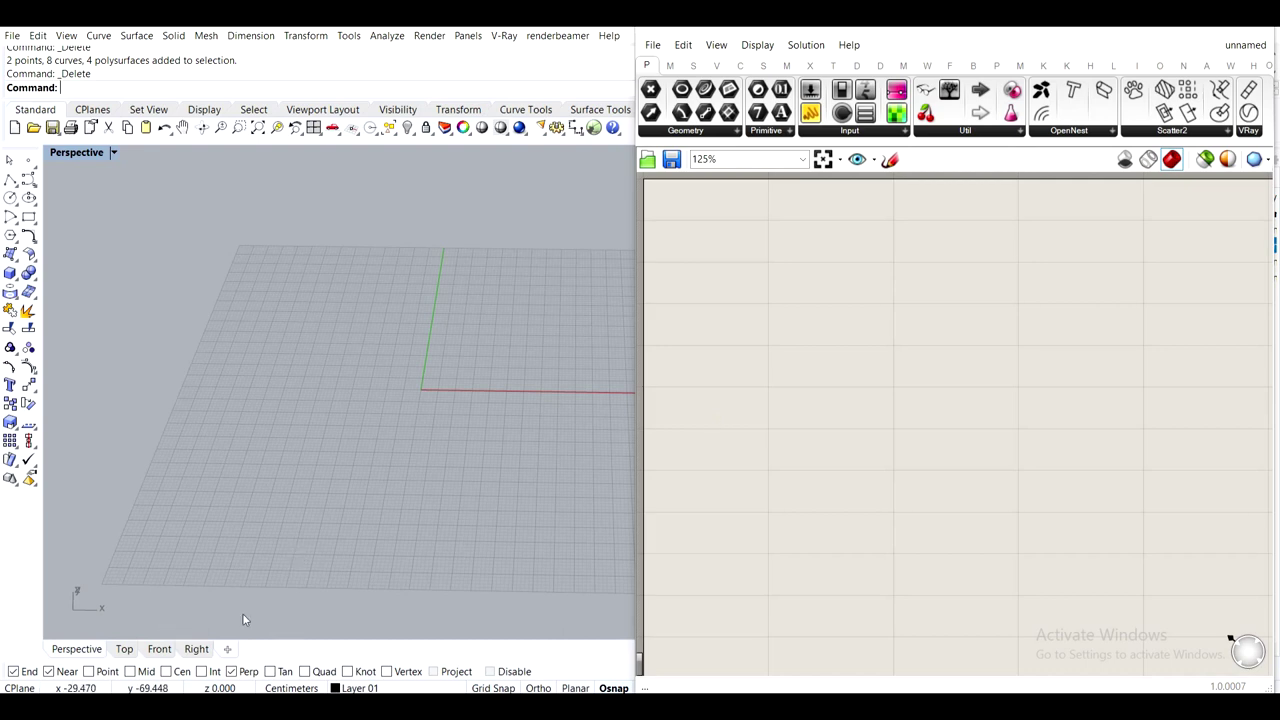
Switch to the browser and examine the marching cubes configuration diagrams in the image search results
left_click(104, 704)
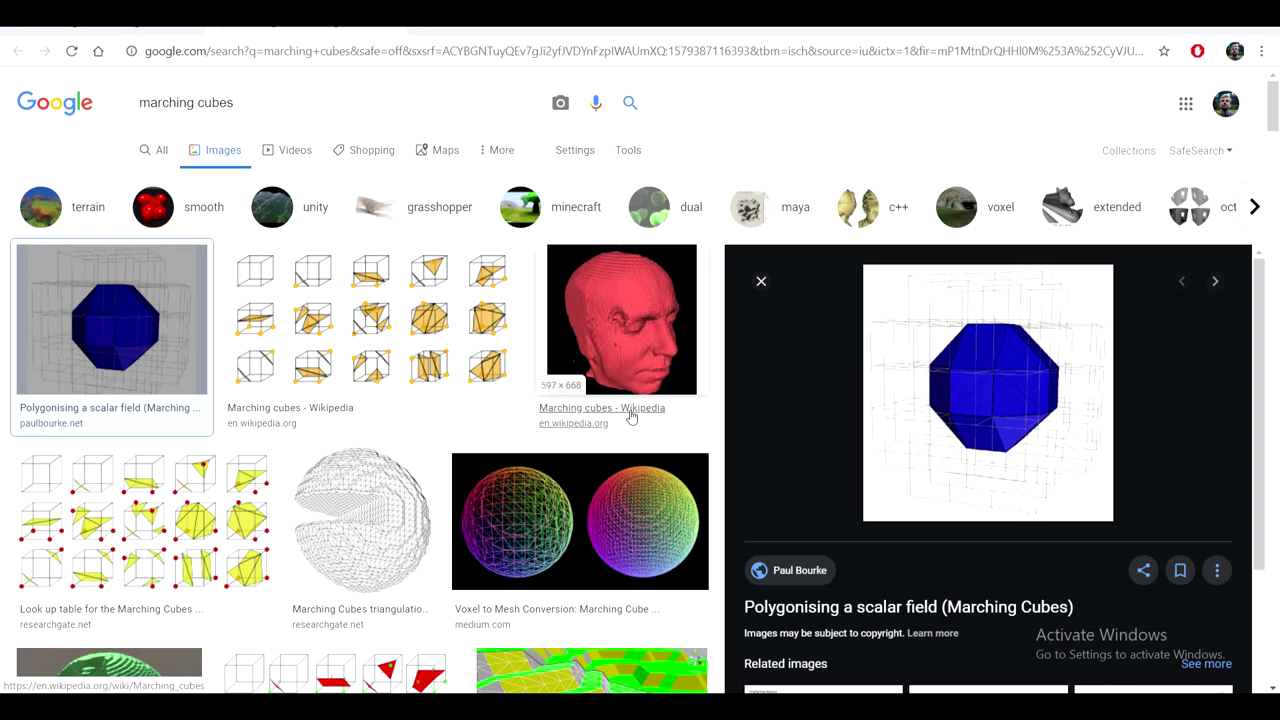
left_click(384, 332)
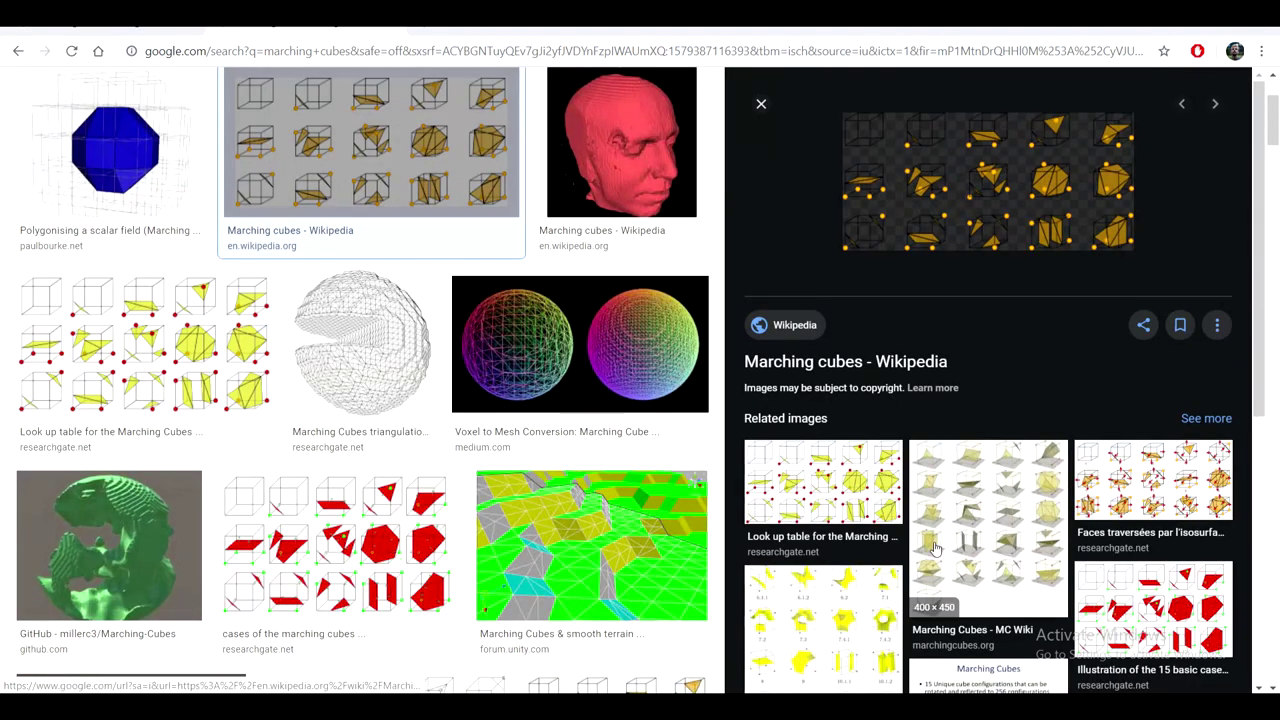
left_click_drag(866, 480, 859, 456)
scroll(859, 460, "down", 2)
scroll(843, 546, "down", 1)
left_click(843, 546)
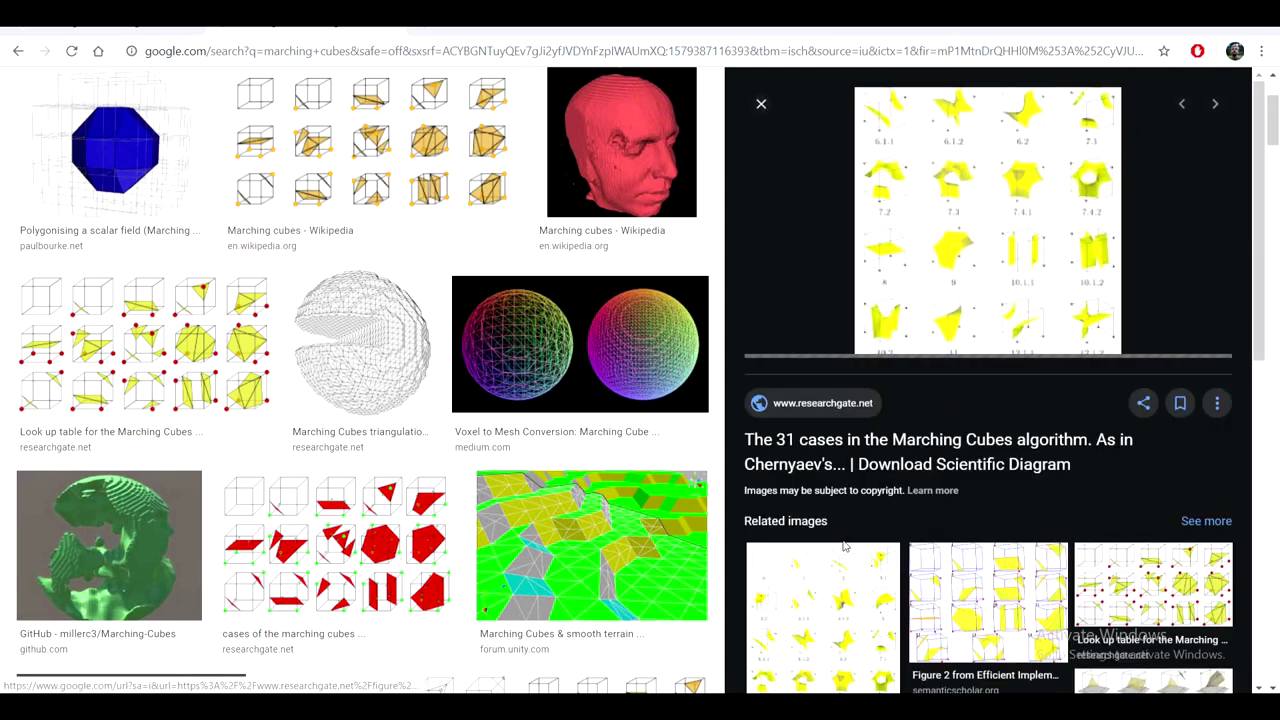
left_click(1028, 607)
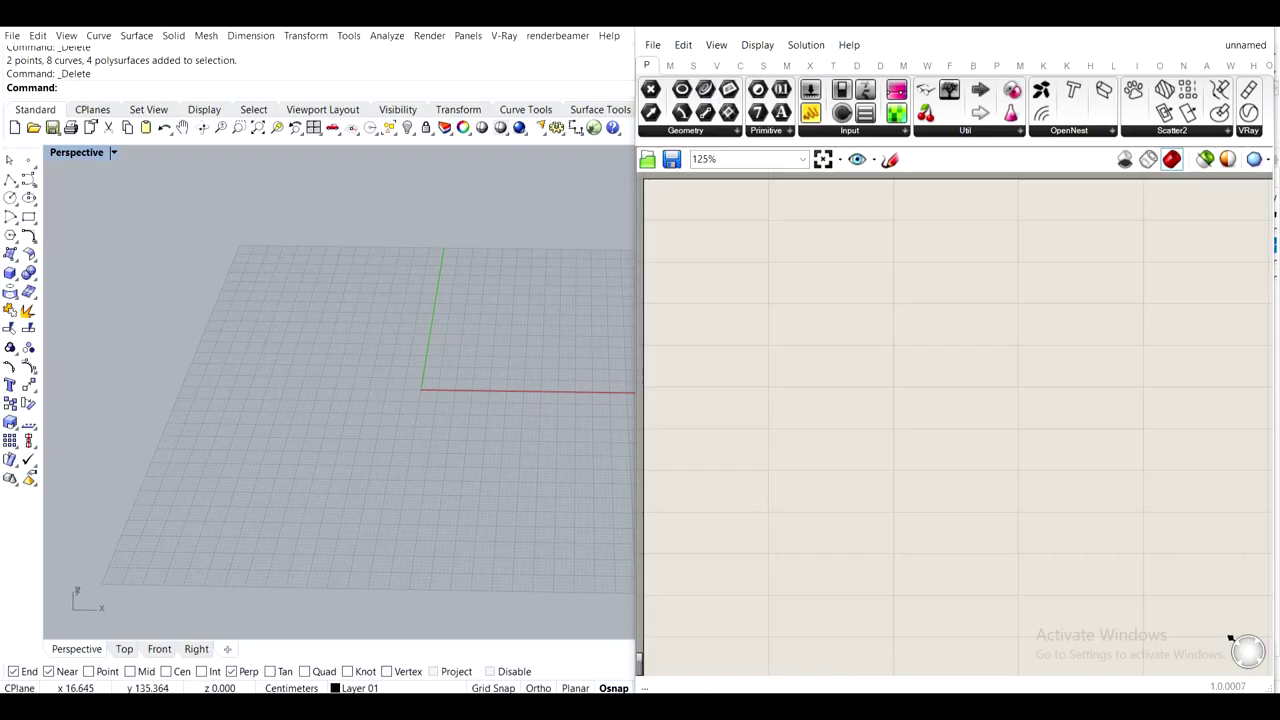
Switch back to Rhino, minimize the Grasshopper window, and make the Guide layer with the numbered reference cubes visible
left_click(1176, 28)
left_click(1158, 246)
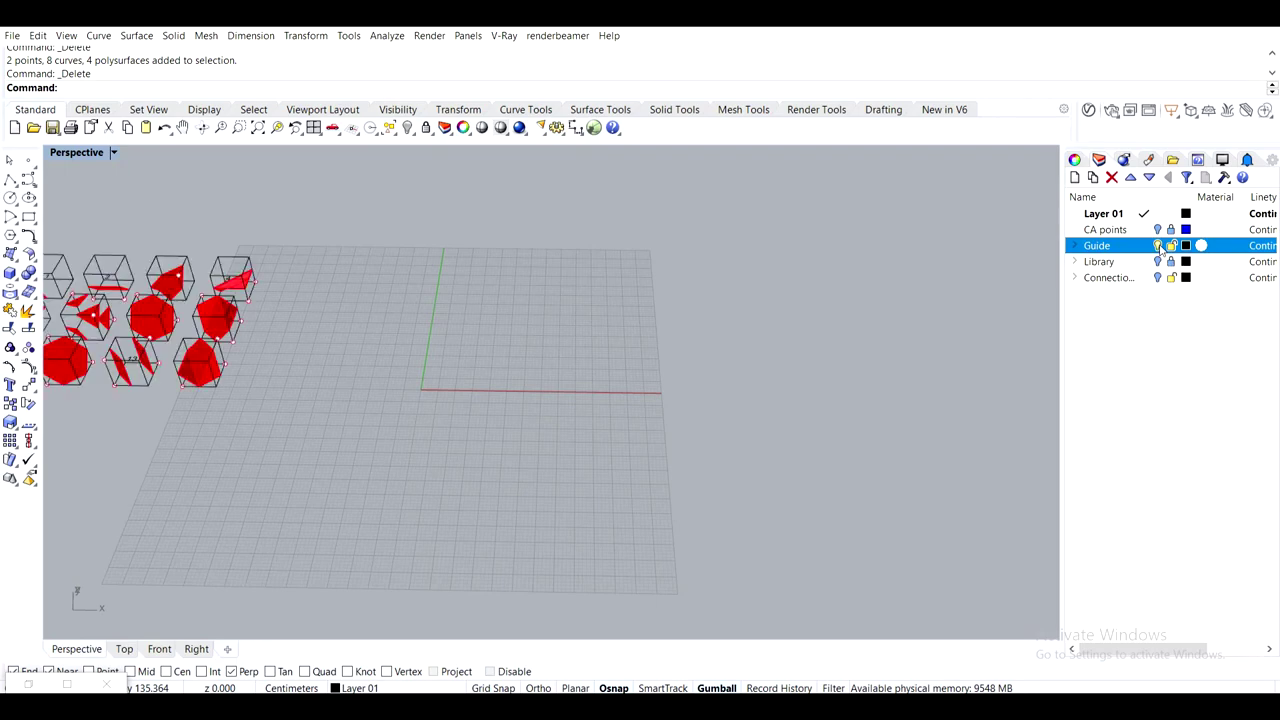
right_click_drag(489, 320, 1000, 380, "shift")
right_click_drag(700, 380, 432, 455)
scroll(504, 482, "up", 5)
scroll(532, 394, "up", 8)
scroll(534, 388, "down", 8)
Place a single point in the empty area behind the first row of guide cubes
left_click(28, 160)
left_click(513, 254)
right_click_drag(653, 348, 515, 256)
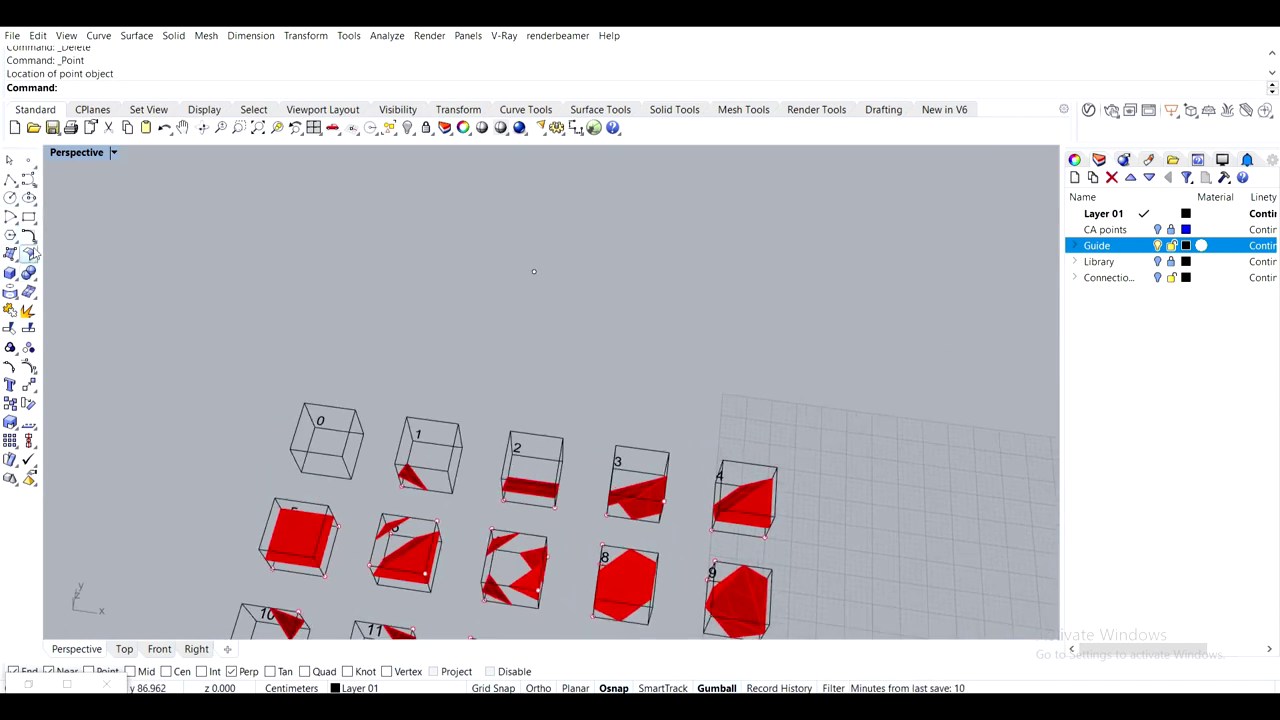
Draw a solid box matching guide cube 1 by snapping to its corners
left_click(11, 280)
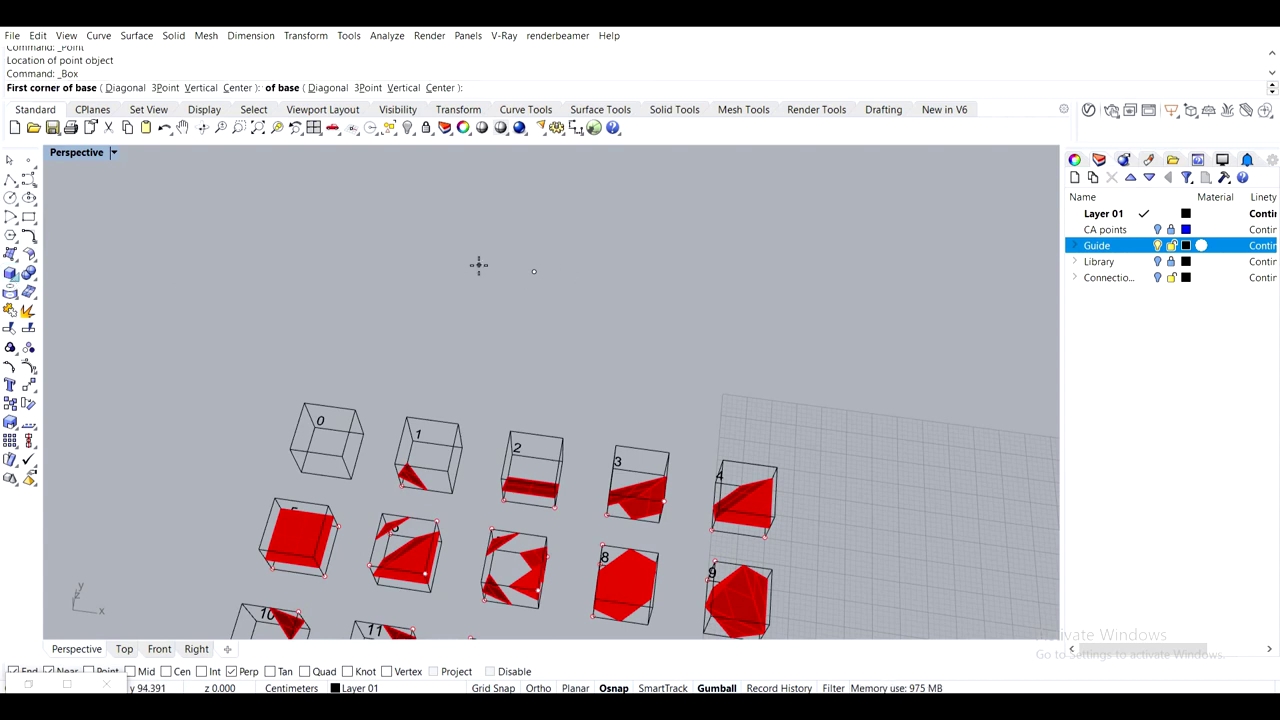
left_click(398, 487)
left_click(462, 447)
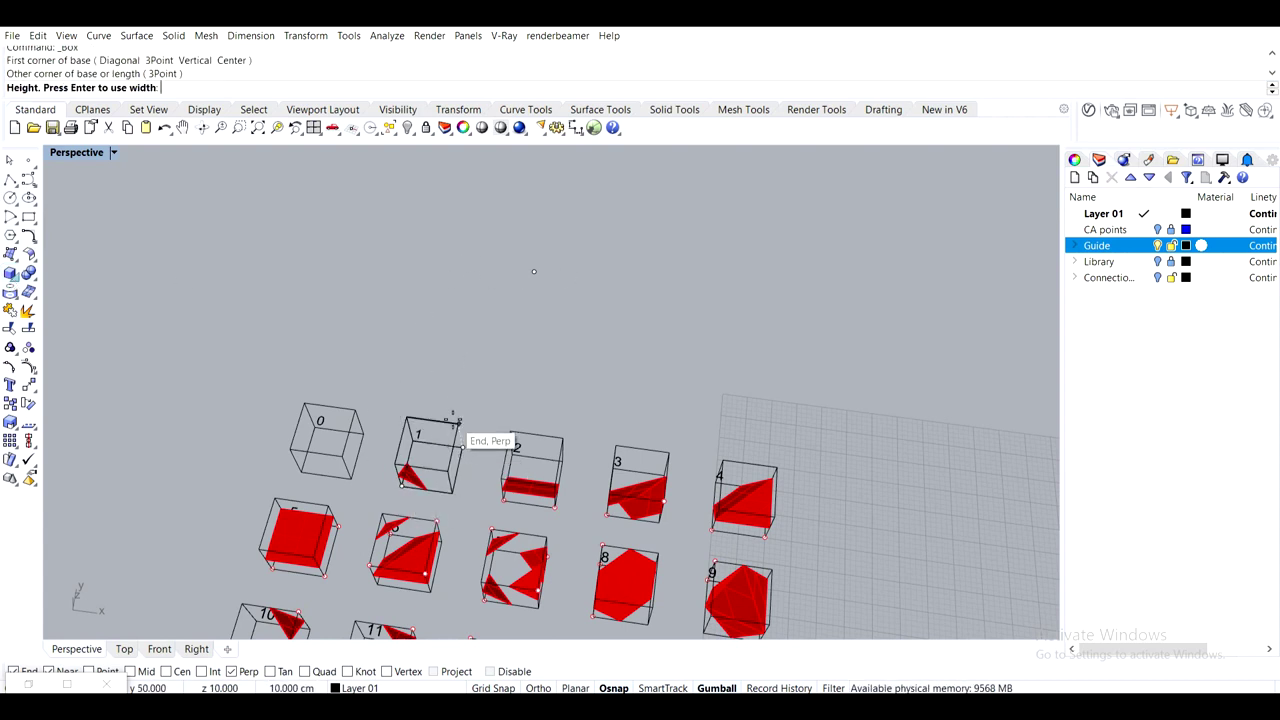
left_click(457, 423)
Move the new box from its corner onto the placed point, with the Point object snap enabled
left_click(450, 432)
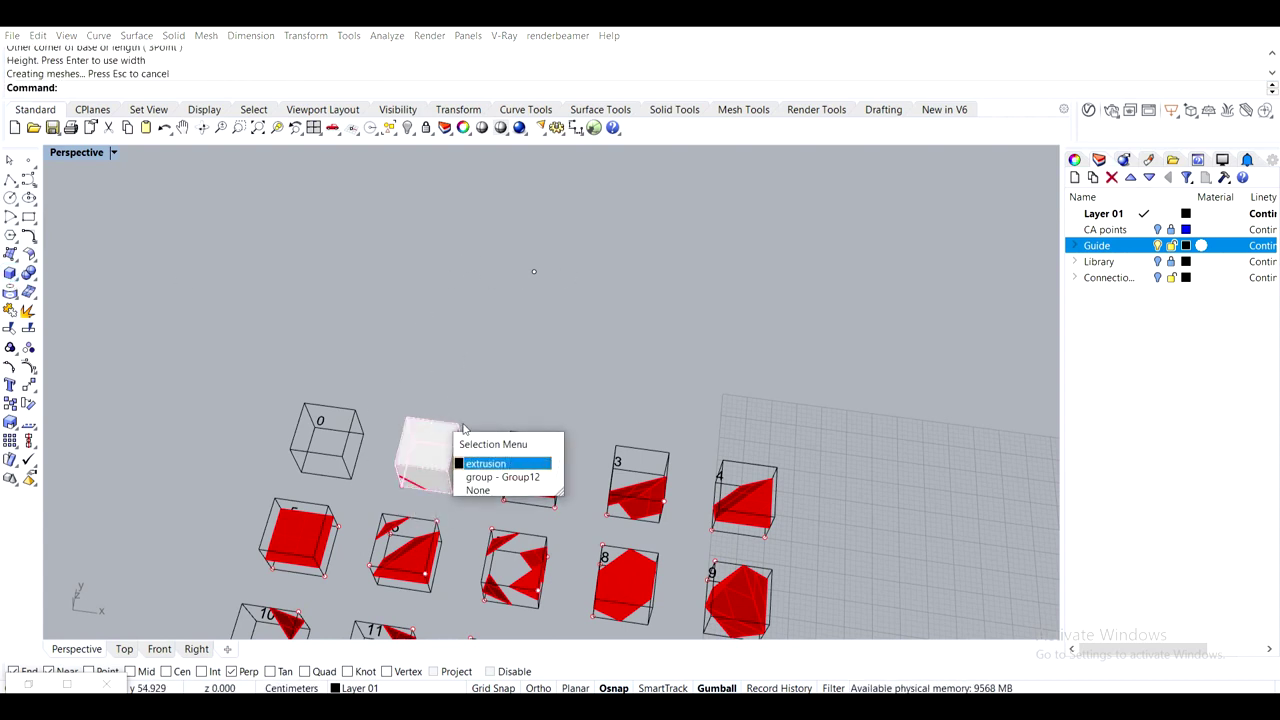
left_click(509, 466)
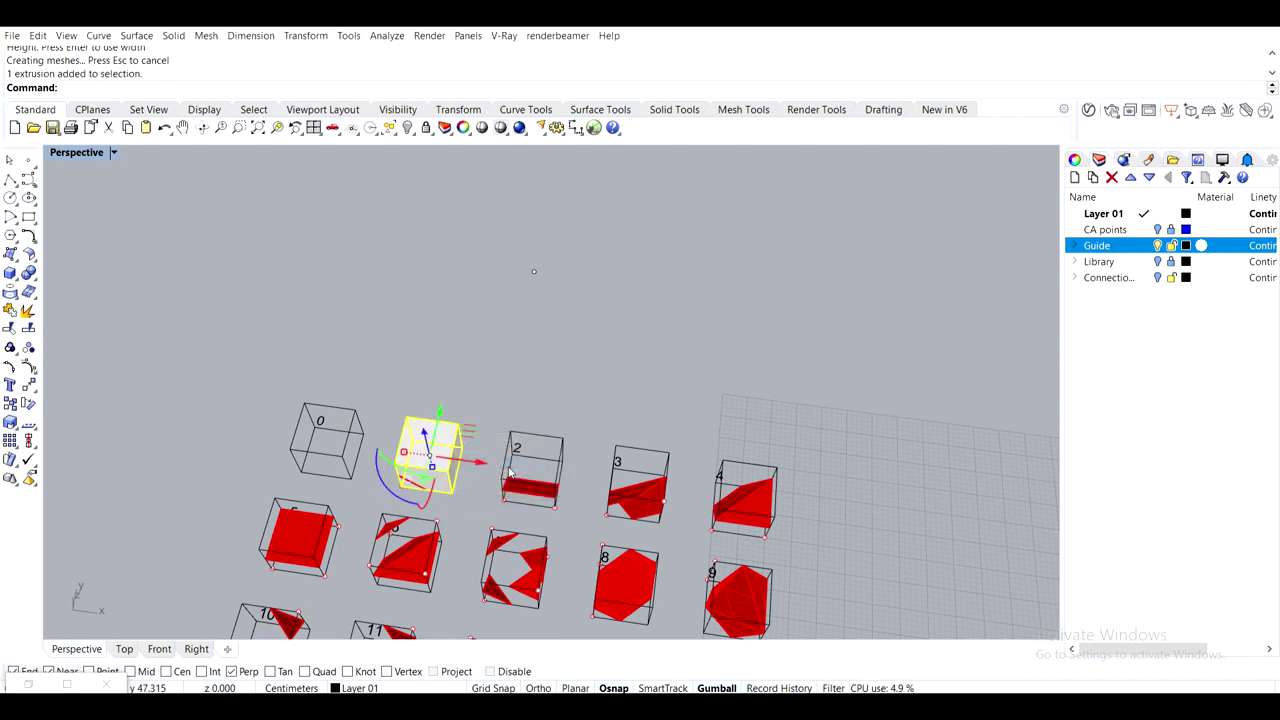
type("m")
key("Return")
left_click(398, 462)
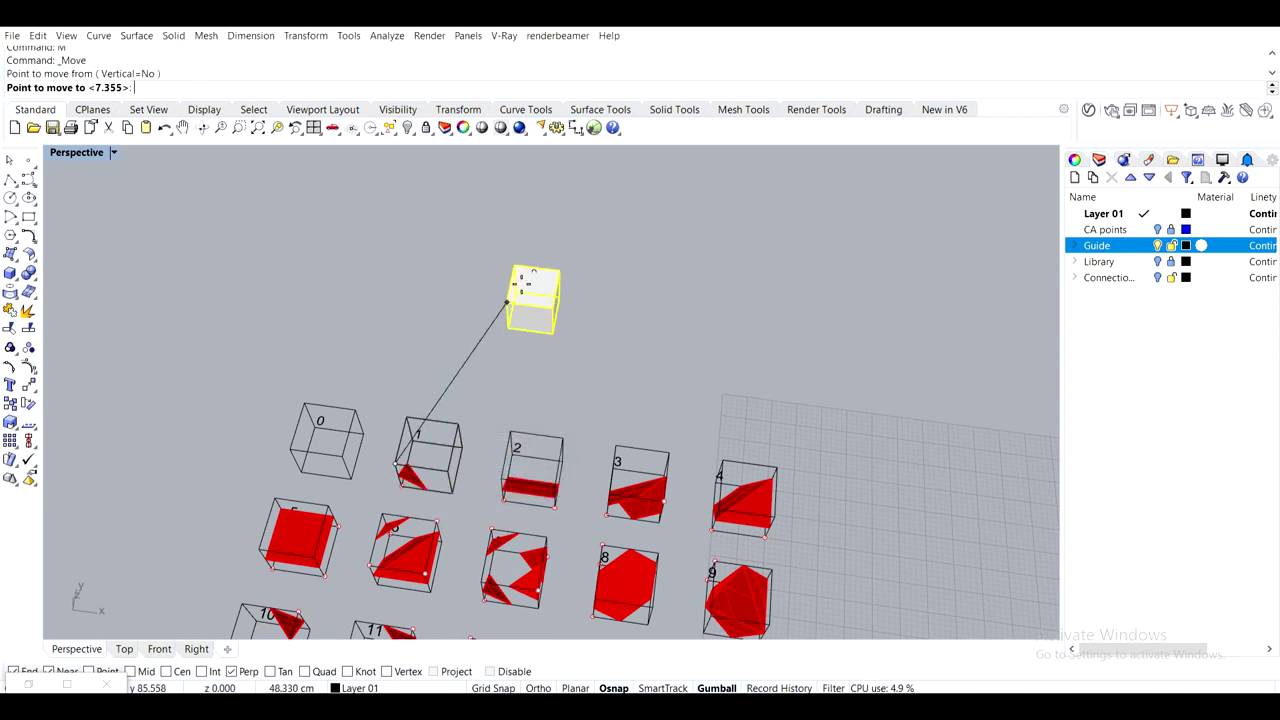
left_click(99, 672)
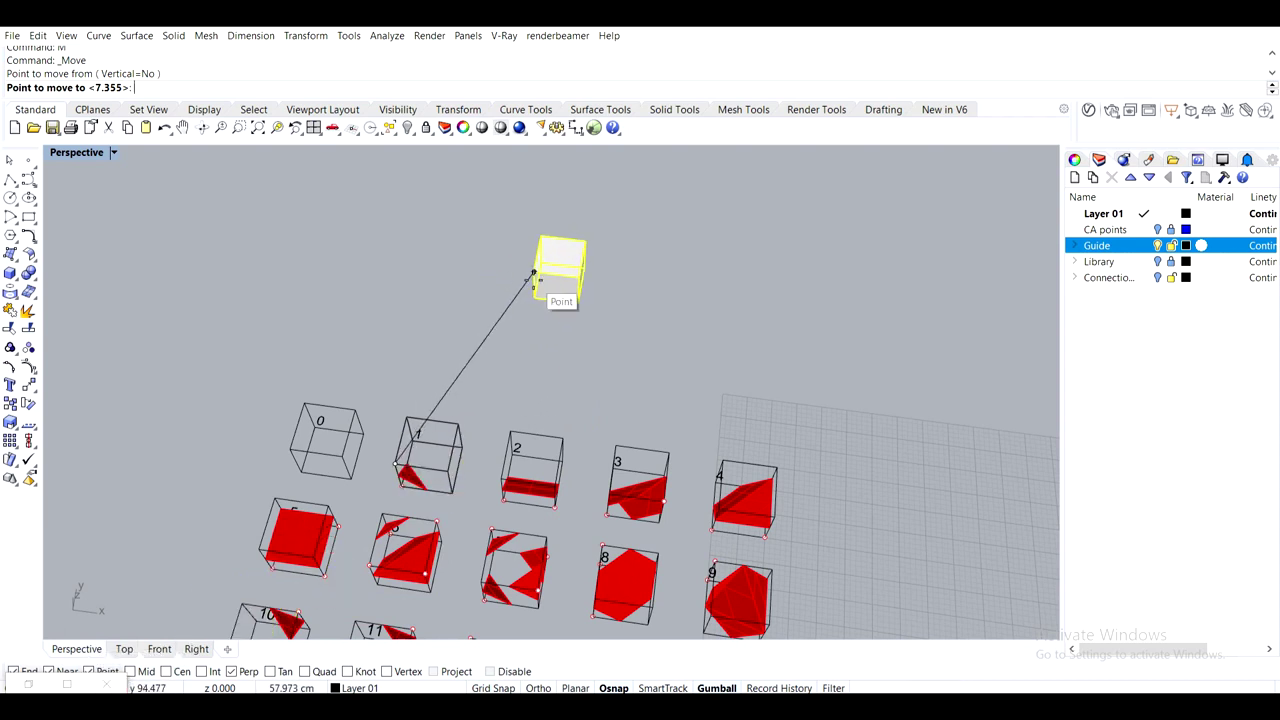
left_click(534, 281)
Copy the moved box corner to corner so a second box sits directly beside it in the negative X direction
right_click_drag(468, 272, 444, 355, "shift")
scroll(446, 350, "up", 4)
type("ZS")
key("Return")
scroll(484, 390, "down", 2)
type("Copy")
key("Return")
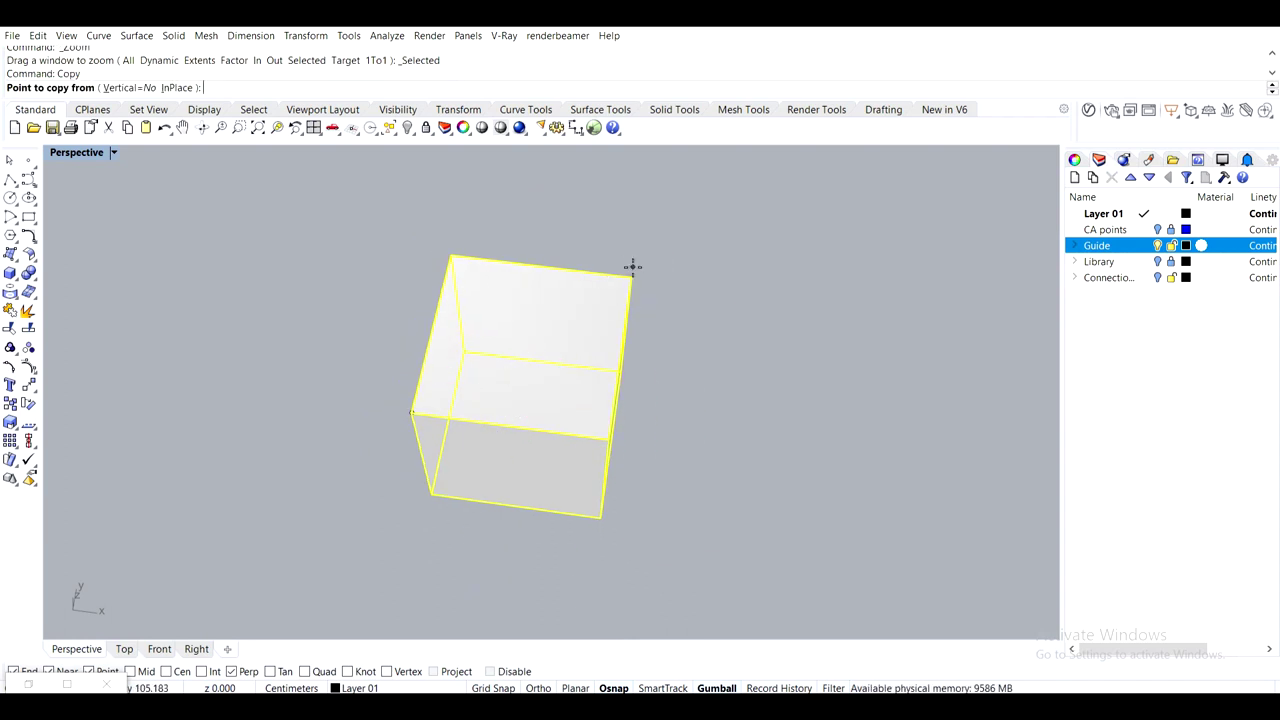
left_click(631, 277)
left_click(453, 250)
key("Escape")
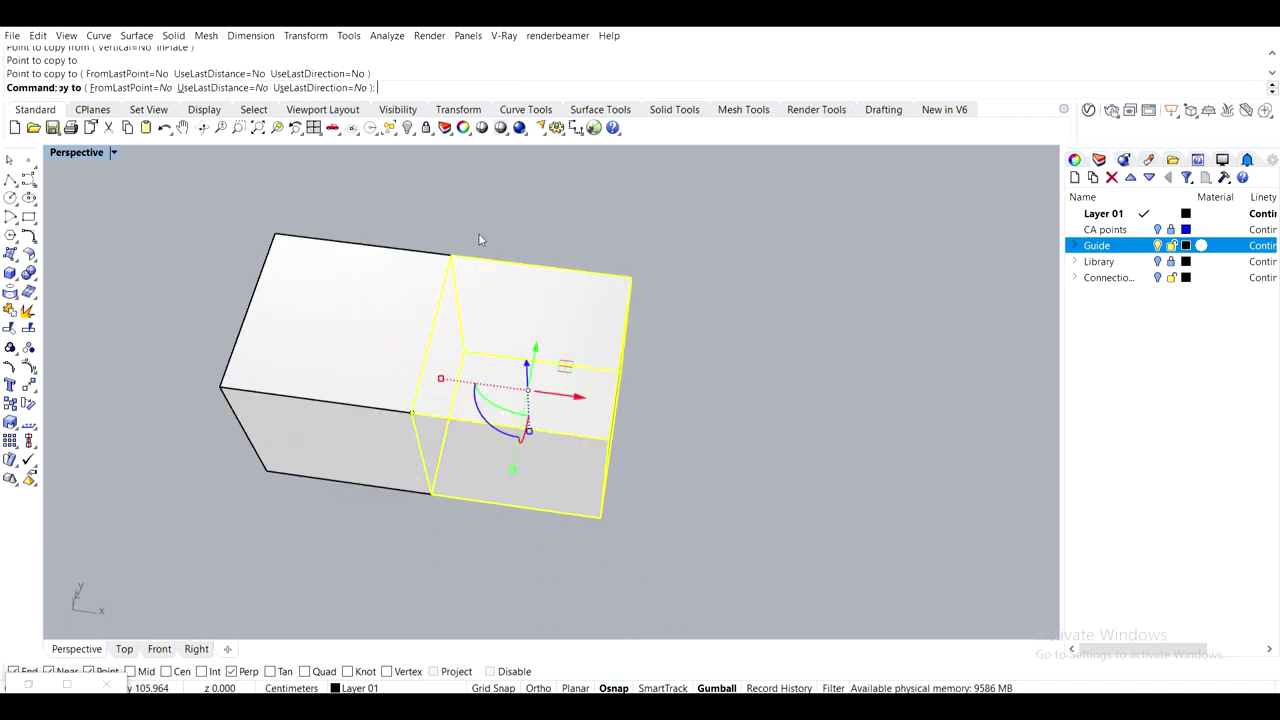
Copy both boxes one box depth in the negative Y direction to form a 2×2 layer around the point
key("ctrl+a")
right_click_drag(466, 310, 469, 293)
type("Copy")
key("Return")
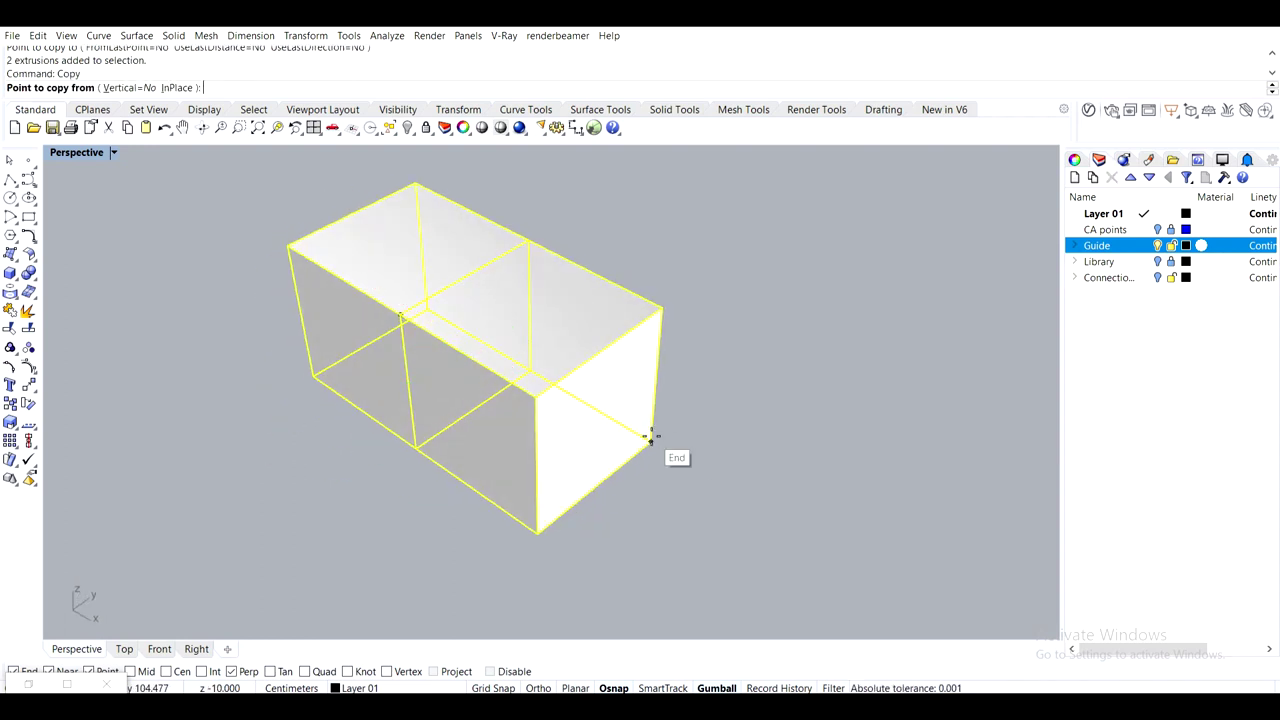
left_click(651, 440)
key("Escape")
scroll(560, 488, "down", 2)
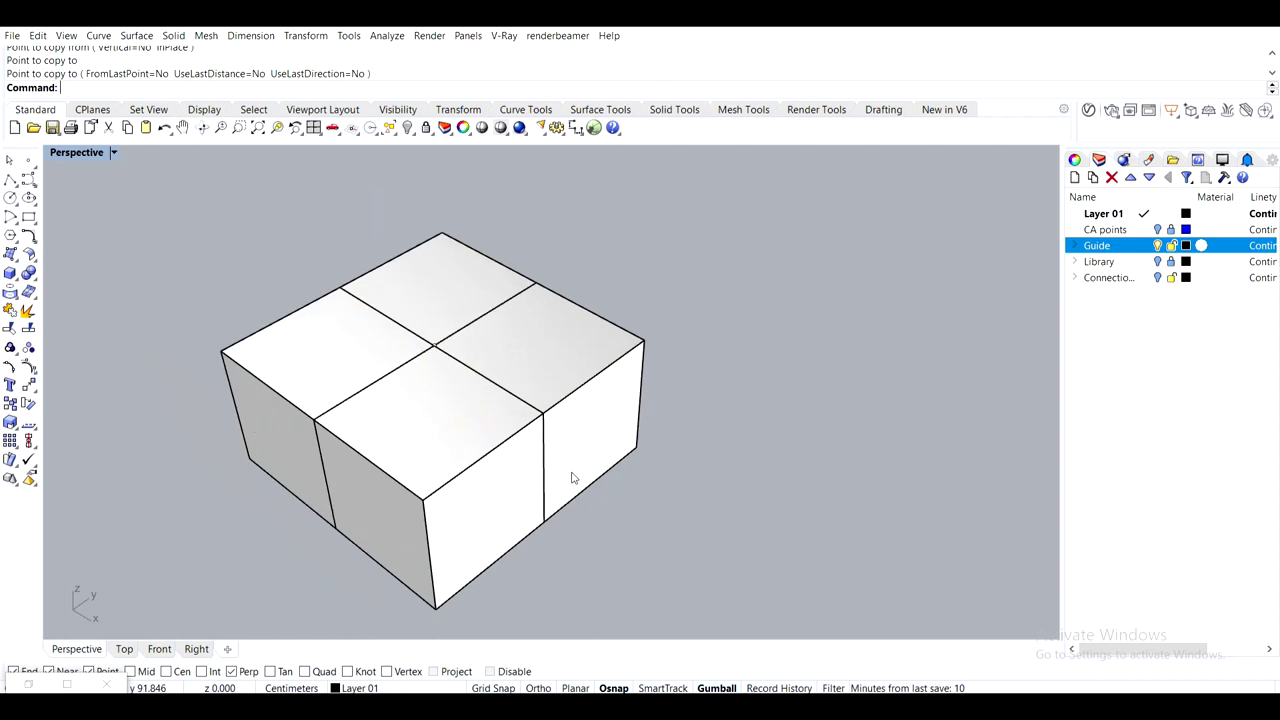
Copy the four boxes up by one box height to complete a 2×2×2 block around the point
left_click_drag(623, 543, 462, 340)
left_click(324, 305, "shift")
scroll(348, 400, "down", 2)
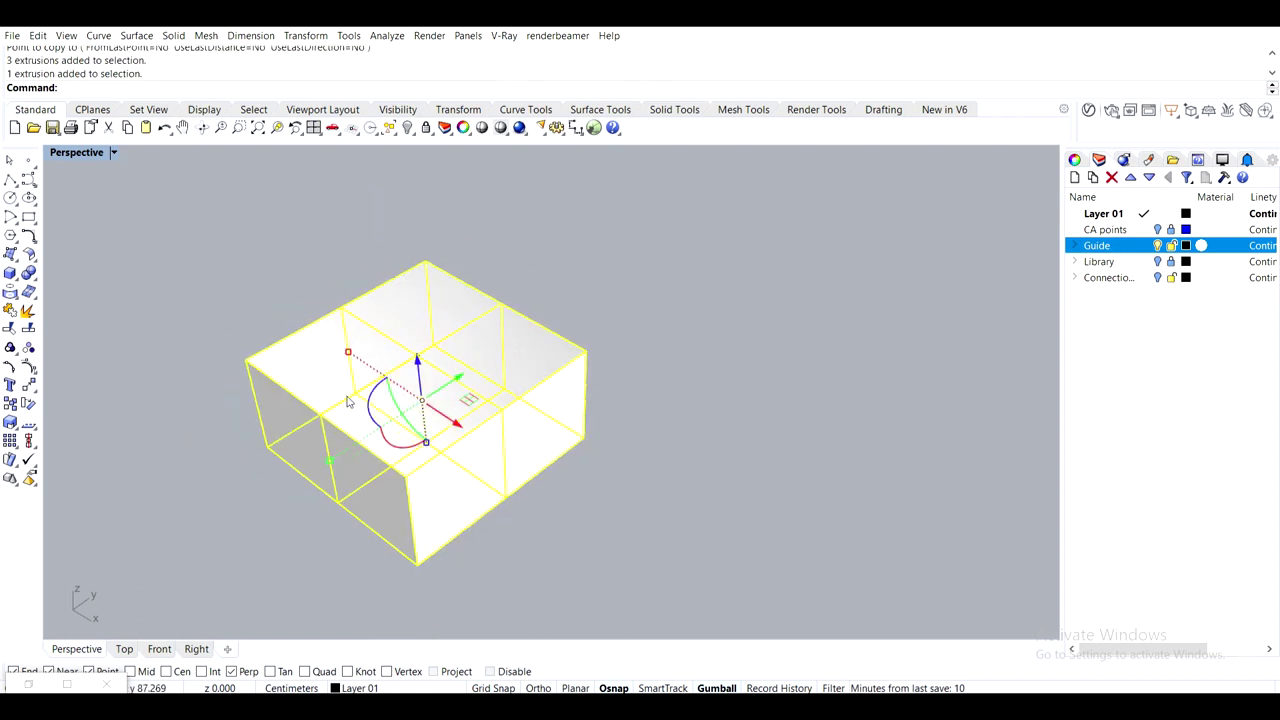
type("Copy")
key("Return")
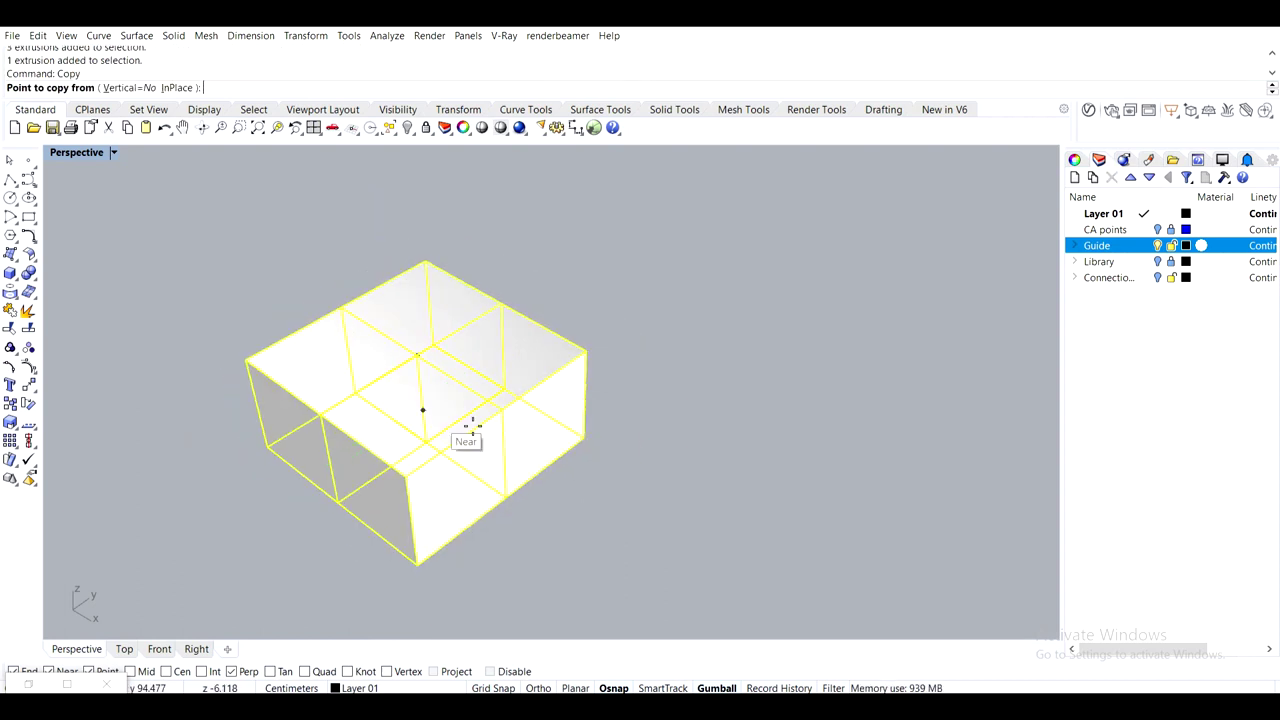
left_click(585, 438)
left_click(586, 351)
key("Escape")
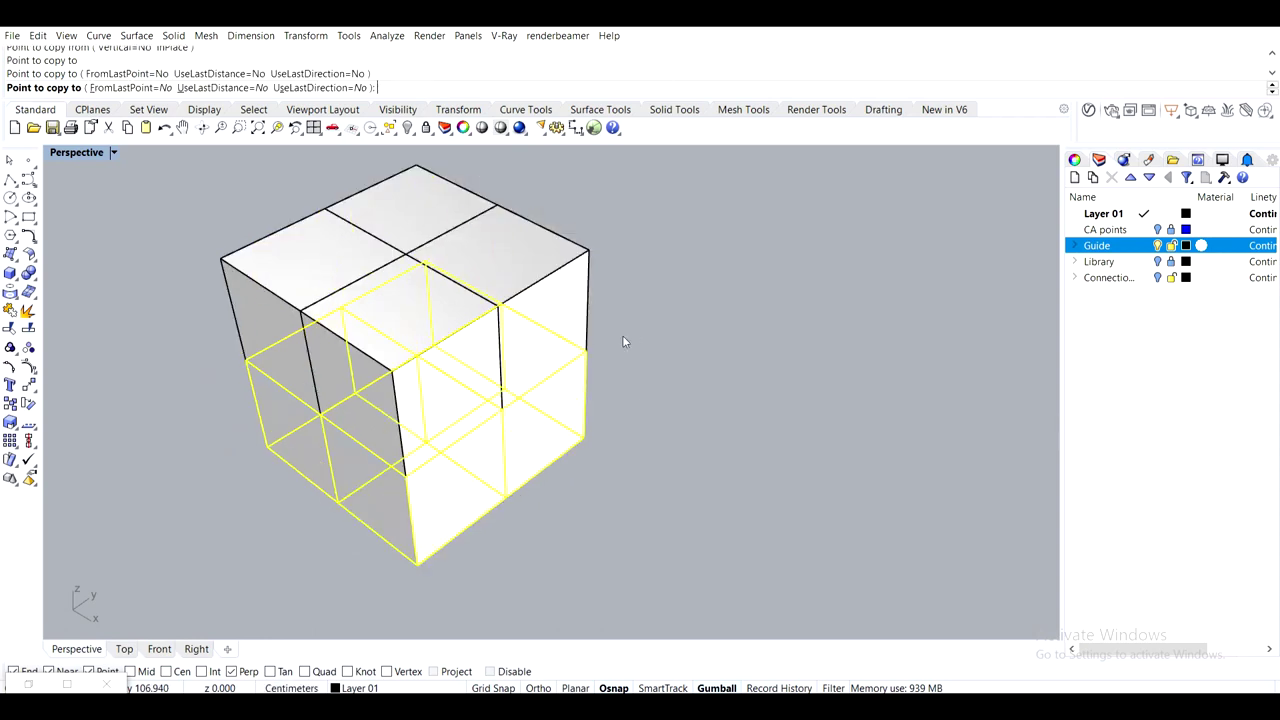
key("Escape")
Create silhouette curves from all eight boxes of the block and lock the resulting curves
mouse_move(604, 347)
right_mouse_down()
mouse_move(675, 327)
mouse_move(680, 303)
mouse_move(617, 334)
right_mouse_up()
scroll(675, 327, "down", 5)
scroll(547, 349, "up", 2)
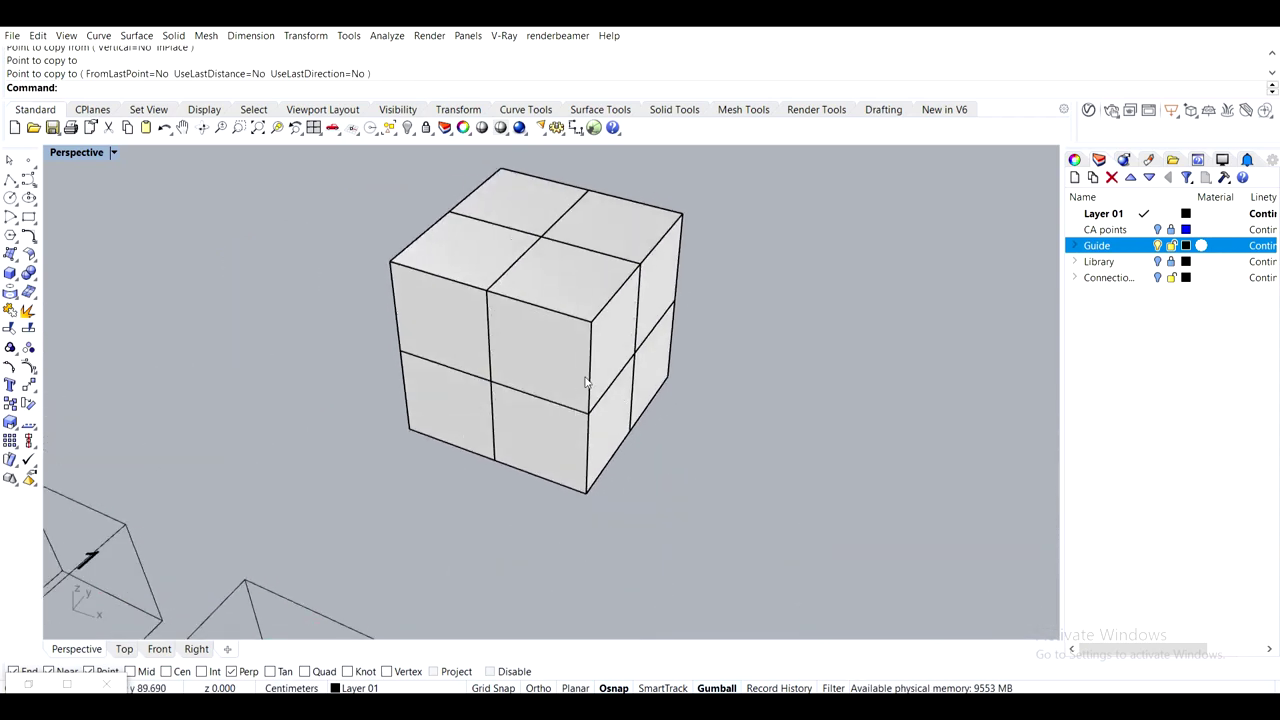
right_click_drag(590, 383, 735, 399)
scroll(735, 399, "up", 5)
left_click_drag(760, 518, 411, 278)
left_click(411, 280, "shift")
left_click(514, 187, "shift")
left_click(715, 240, "shift")
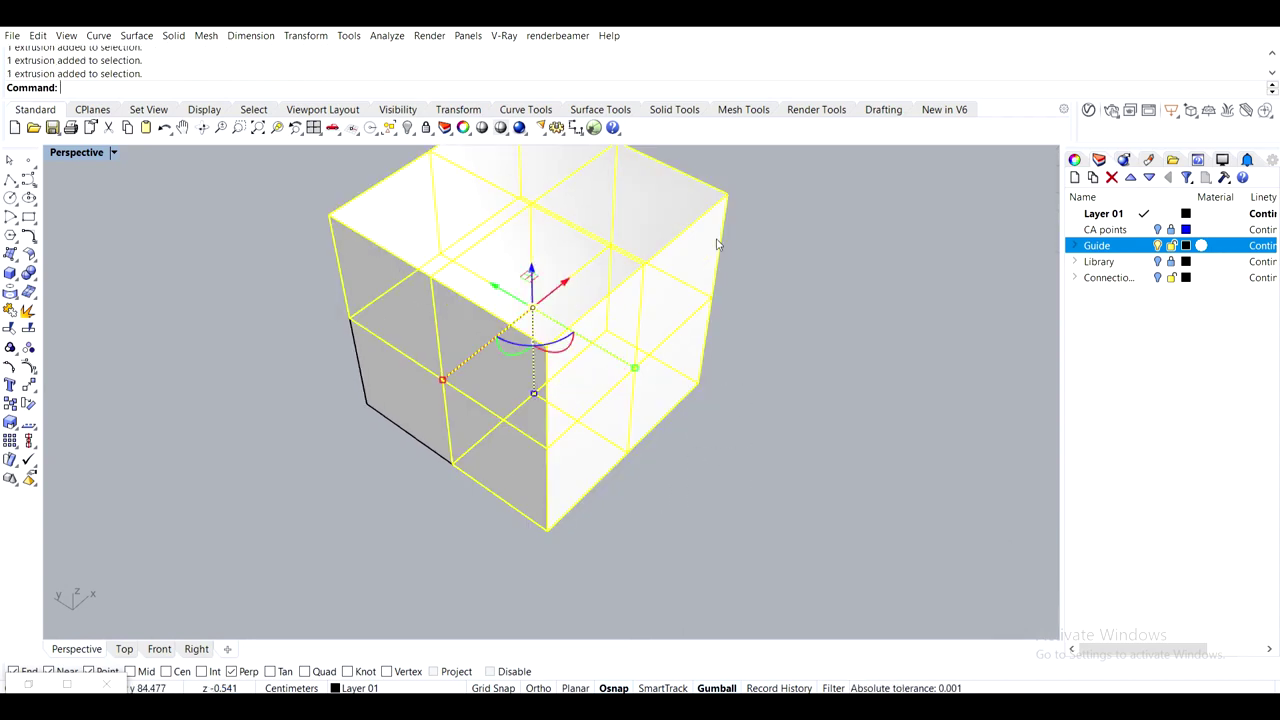
left_click(436, 400, "shift")
right_click_drag(685, 368, 597, 406)
left_click(627, 392, "shift")
right_click_drag(766, 430, 726, 435)
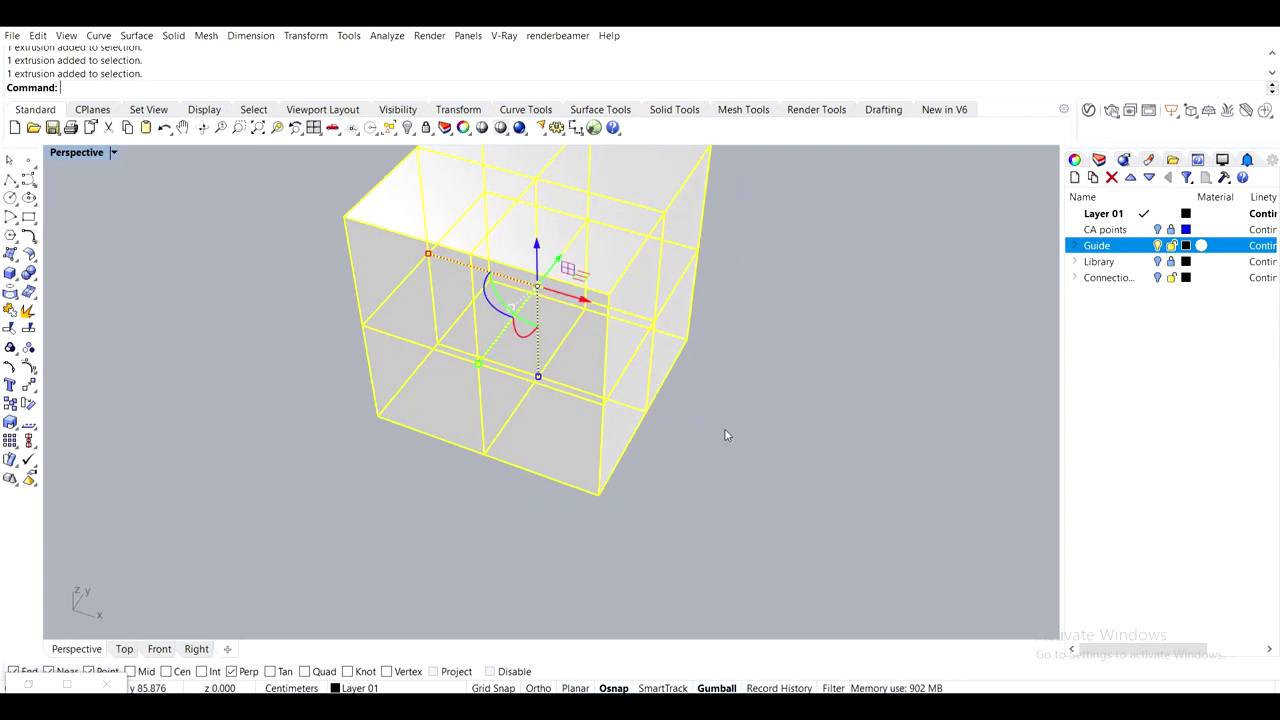
type("Silhouette")
key("Return")
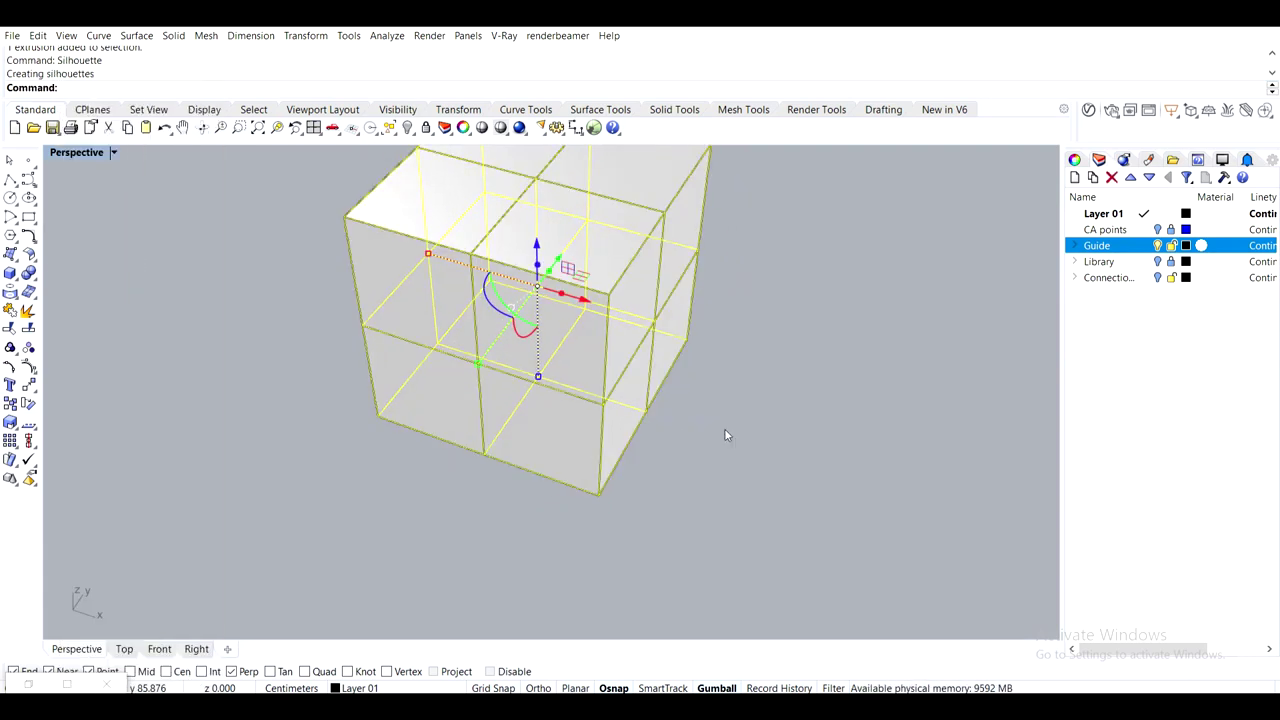
type("Lock")
key("Return")
Delete the eight solid boxes, keeping only the locked wireframe curves and the central point
left_click(613, 349)
key("Delete")
left_click(625, 409)
key("Delete")
left_click(564, 221)
key("Delete")
left_click(588, 321)
key("Delete")
left_click(552, 206)
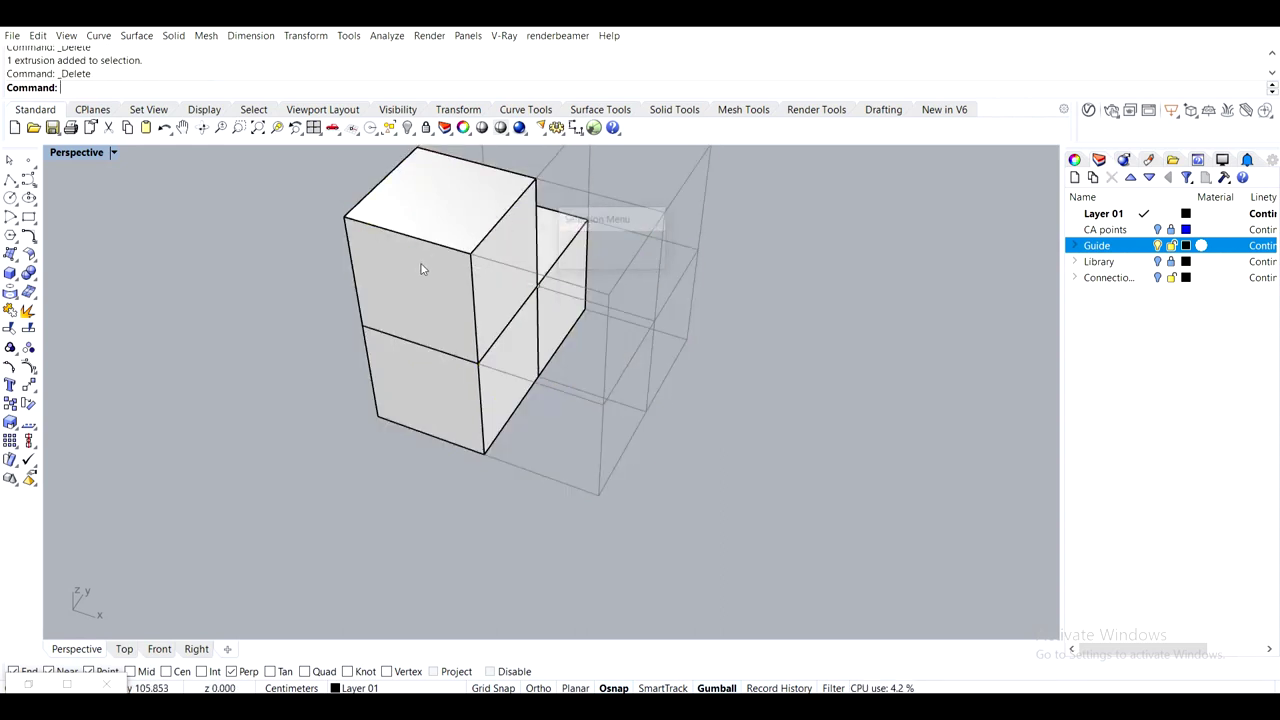
left_click(421, 268)
key("Delete")
left_click(432, 372)
key("Delete")
left_click(482, 318)
key("Delete")
Examine the central point inside the wireframe block and the numbered marching cubes cases in the guide
right_click_drag(482, 410, 502, 360)
scroll(519, 295, "down", 2)
scroll(532, 321, "up", 4)
left_click_drag(512, 268, 592, 343)
left_click(489, 355)
scroll(534, 354, "down", 8)
right_click_drag(568, 492, 710, 420, "shift")
right_click_drag(480, 445, 451, 347, "shift")
scroll(446, 344, "up", 3)
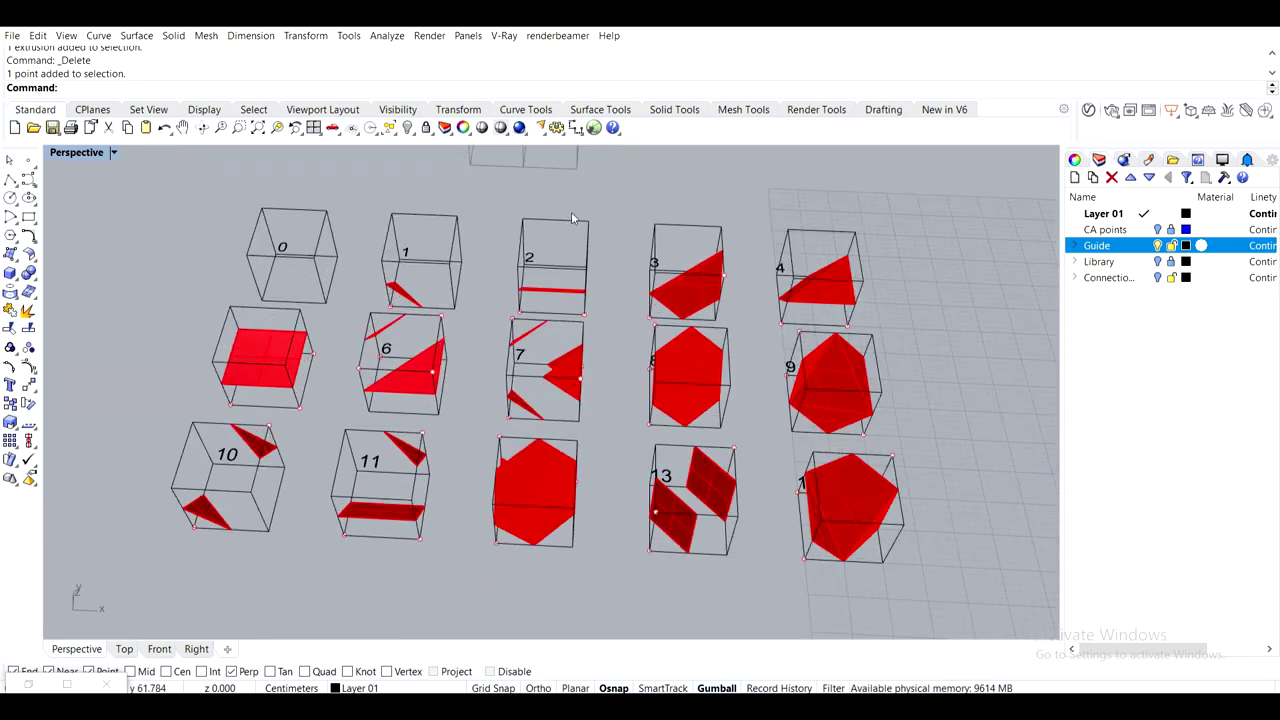
right_click_drag(618, 302, 614, 432, "shift")
right_click_drag(542, 415, 517, 291)
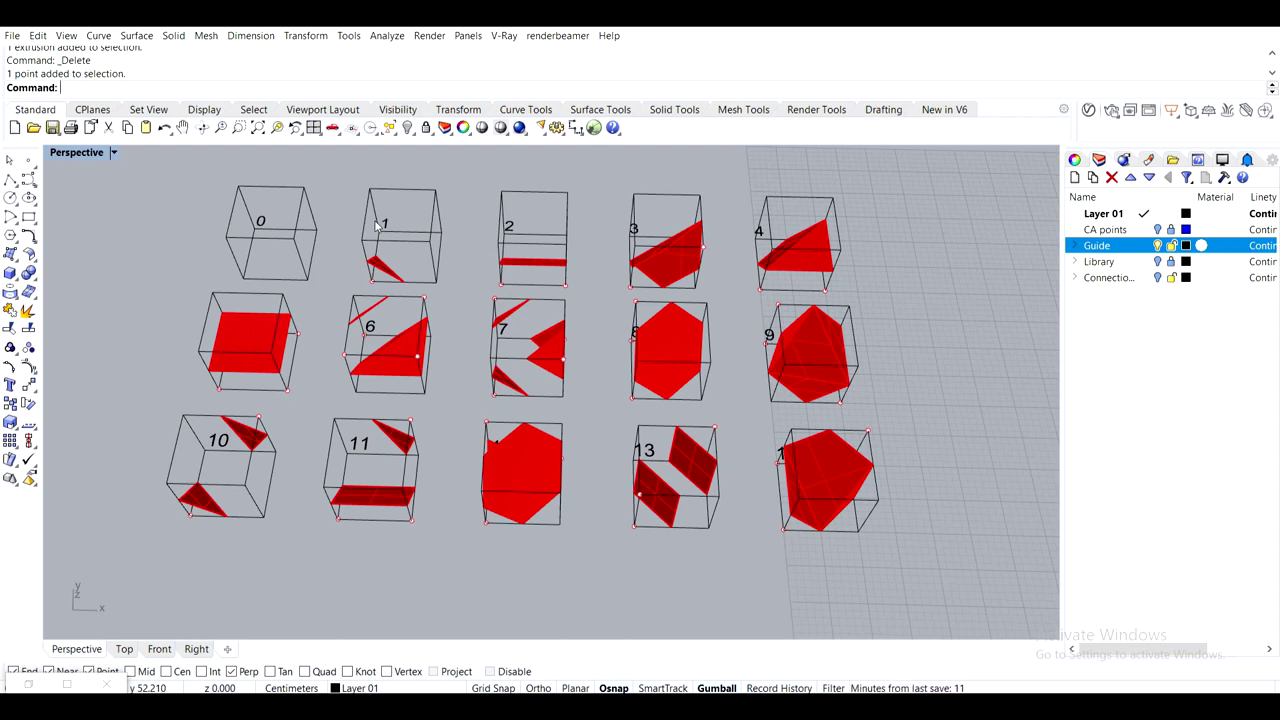
Mirror the triangular surface in guide cube 1 about the cube's vertical mid-plane, and delete the mirrored copy
scroll(365, 338, "up", 5)
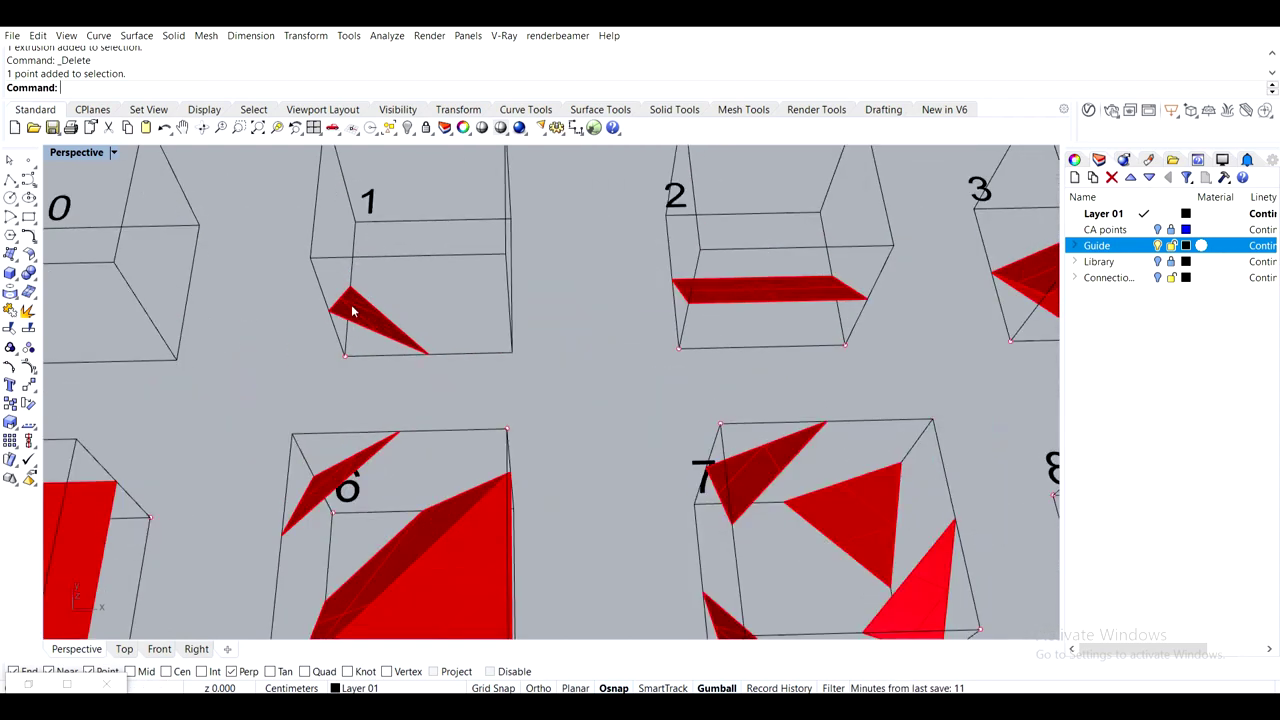
left_click(366, 338)
type("Mirror")
key("Return")
left_click(453, 391)
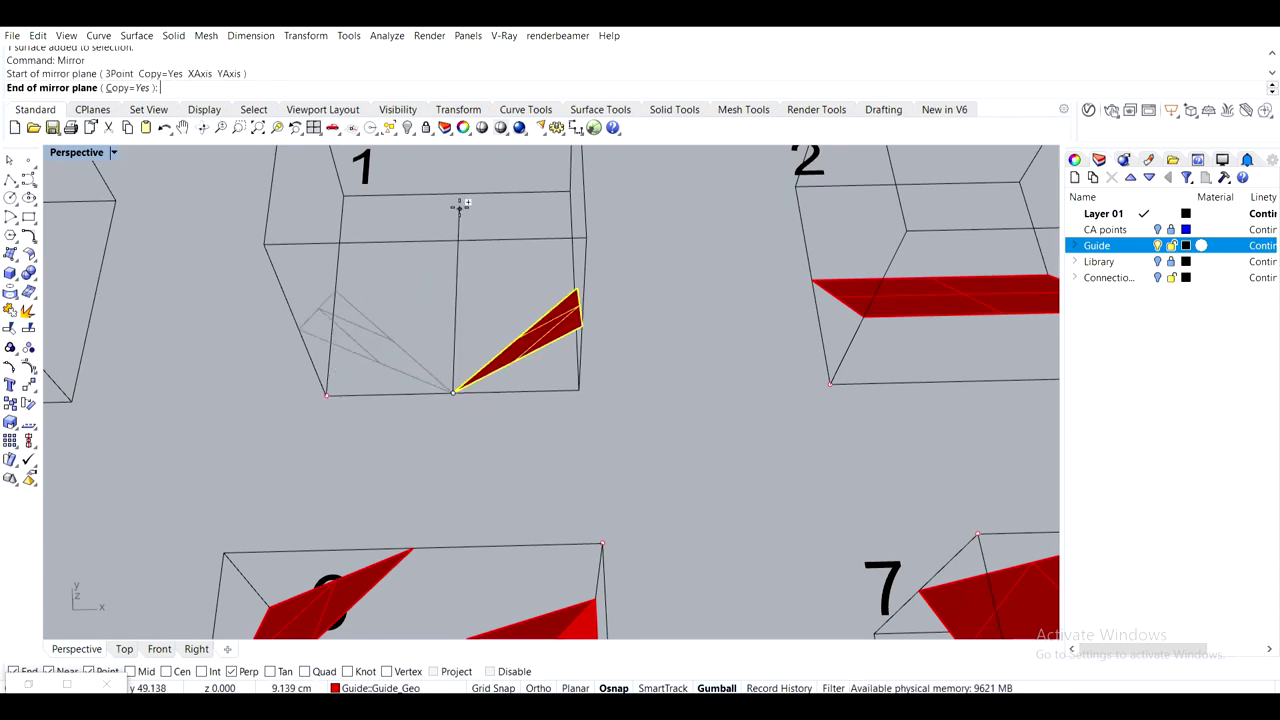
left_click(459, 194)
left_click(536, 276)
right_click_drag(536, 276, 557, 378)
scroll(556, 302, "down", 5)
scroll(530, 290, "up", 8)
left_click(549, 383)
key("Delete")
scroll(549, 383, "down", 8)
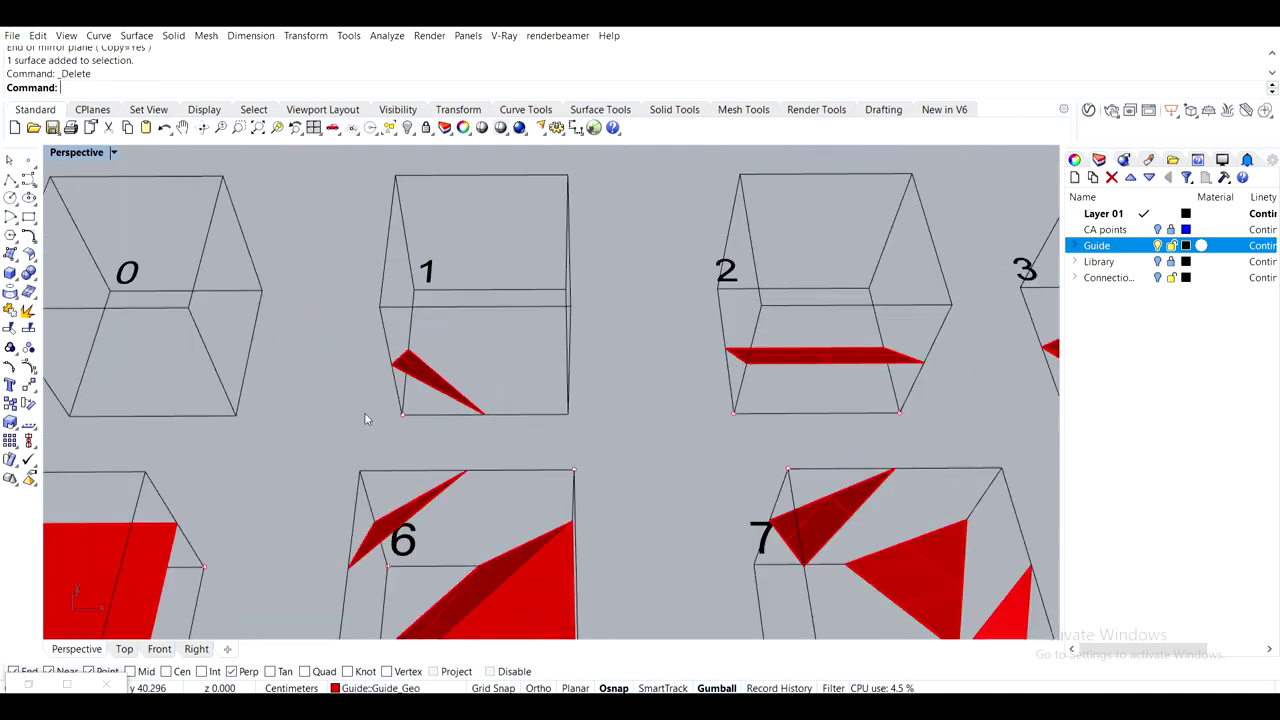
Compare the locked 2×2×2 wireframe around its central point with the triangular surface in guide cube 1
scroll(337, 415, "up", 3)
scroll(449, 400, "down", 8)
mouse_move(530, 288)
right_mouse_down("shift")
mouse_move(513, 342)
mouse_move(516, 268)
right_mouse_up("shift")
scroll(513, 342, "up", 4)
scroll(516, 263, "up", 3)
right_click_drag(515, 218, 508, 231, "shift")
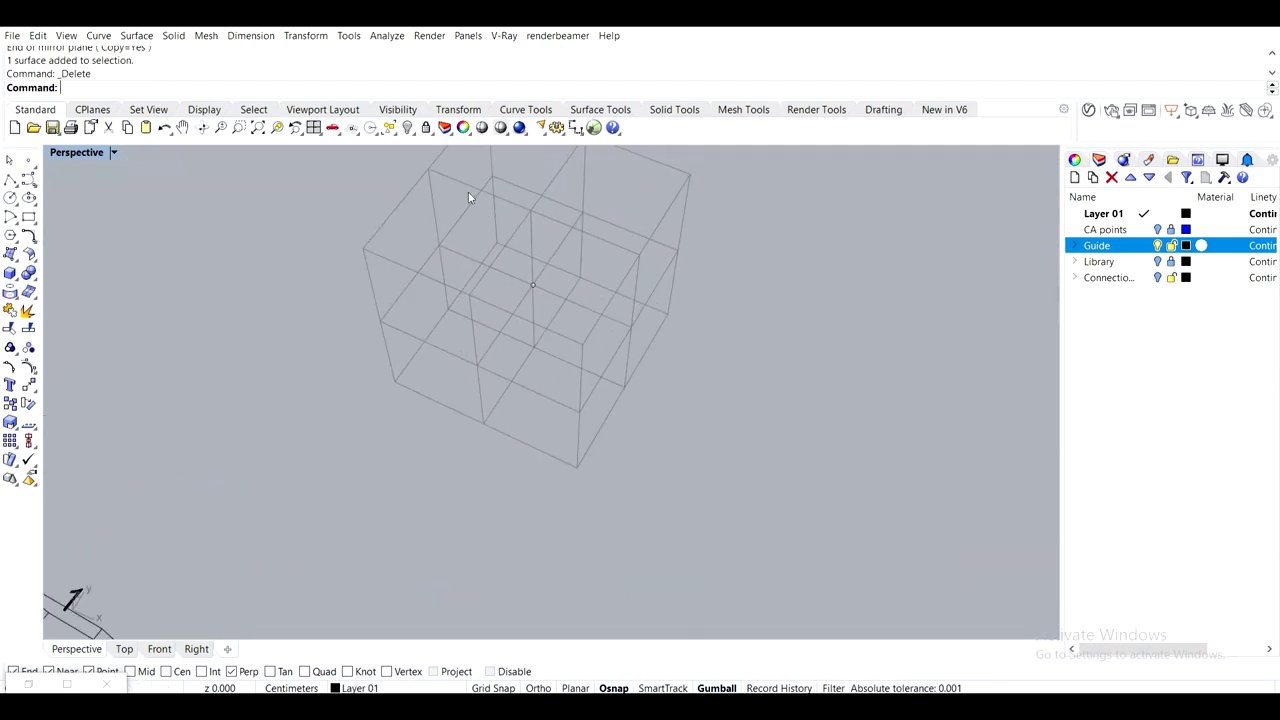
right_click_drag(607, 278, 618, 283)
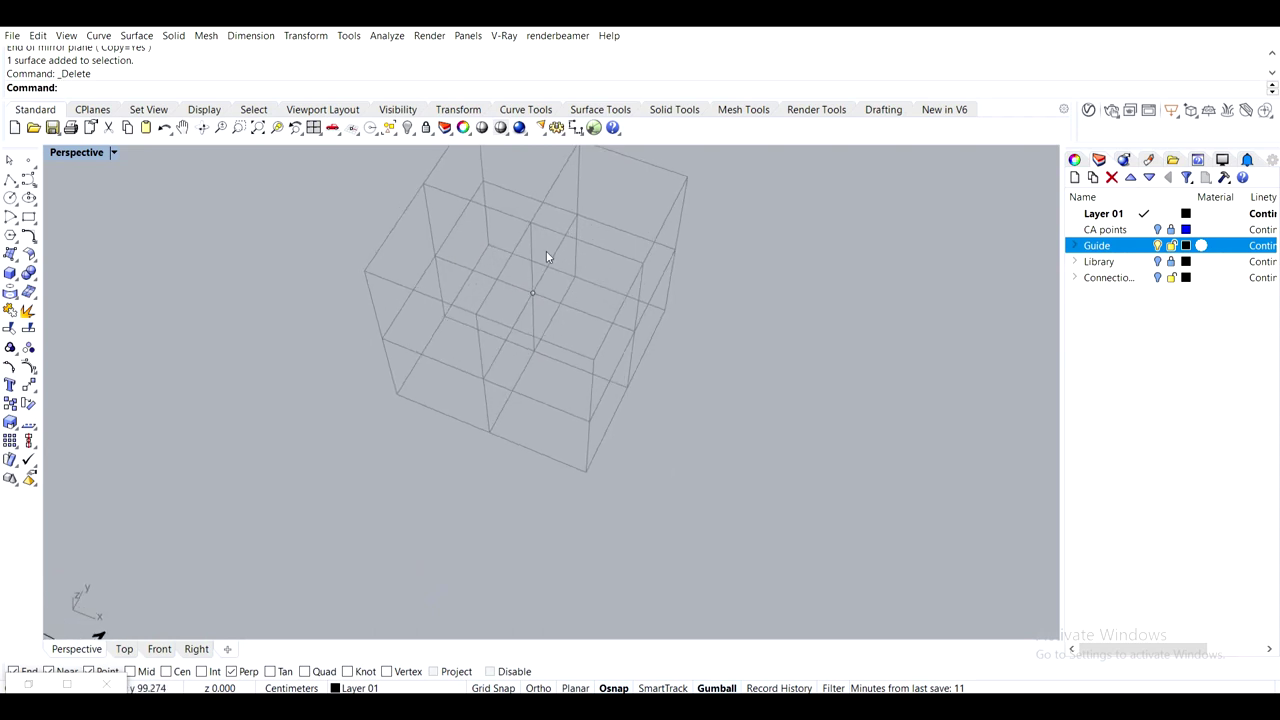
right_click_drag(547, 257, 558, 302, "shift")
scroll(530, 311, "up", 2)
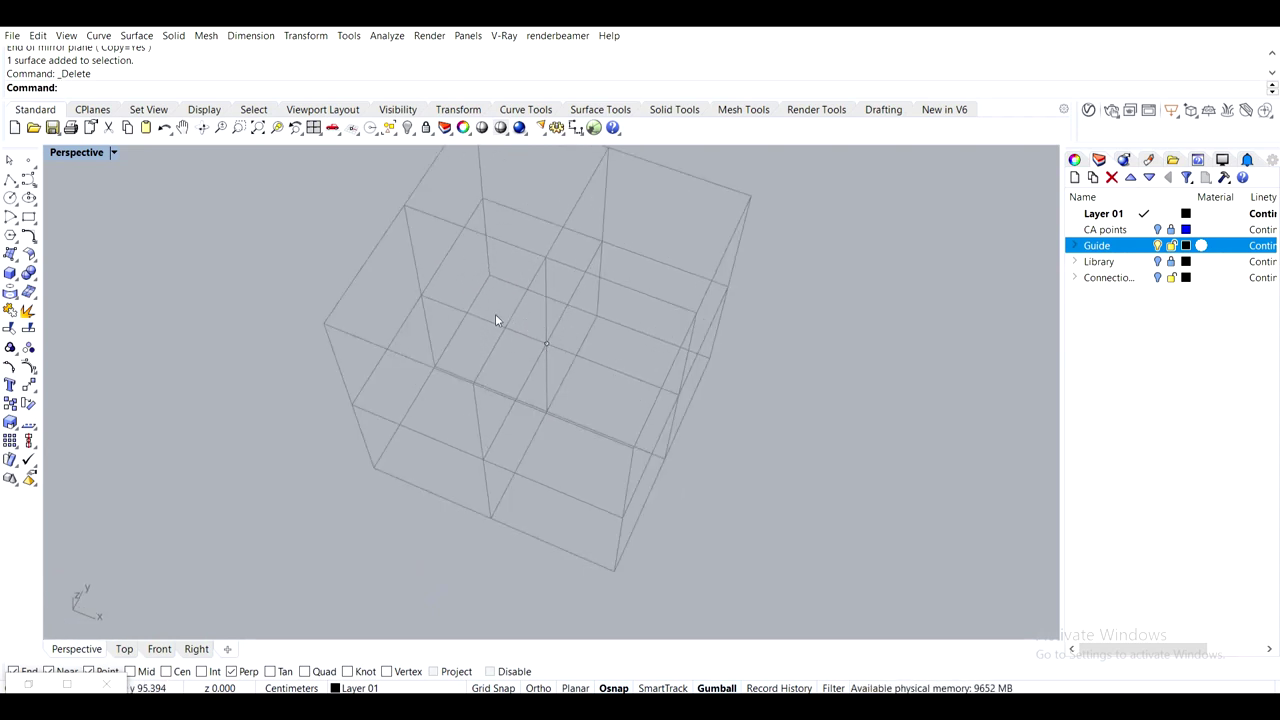
scroll(585, 345, "down", 6)
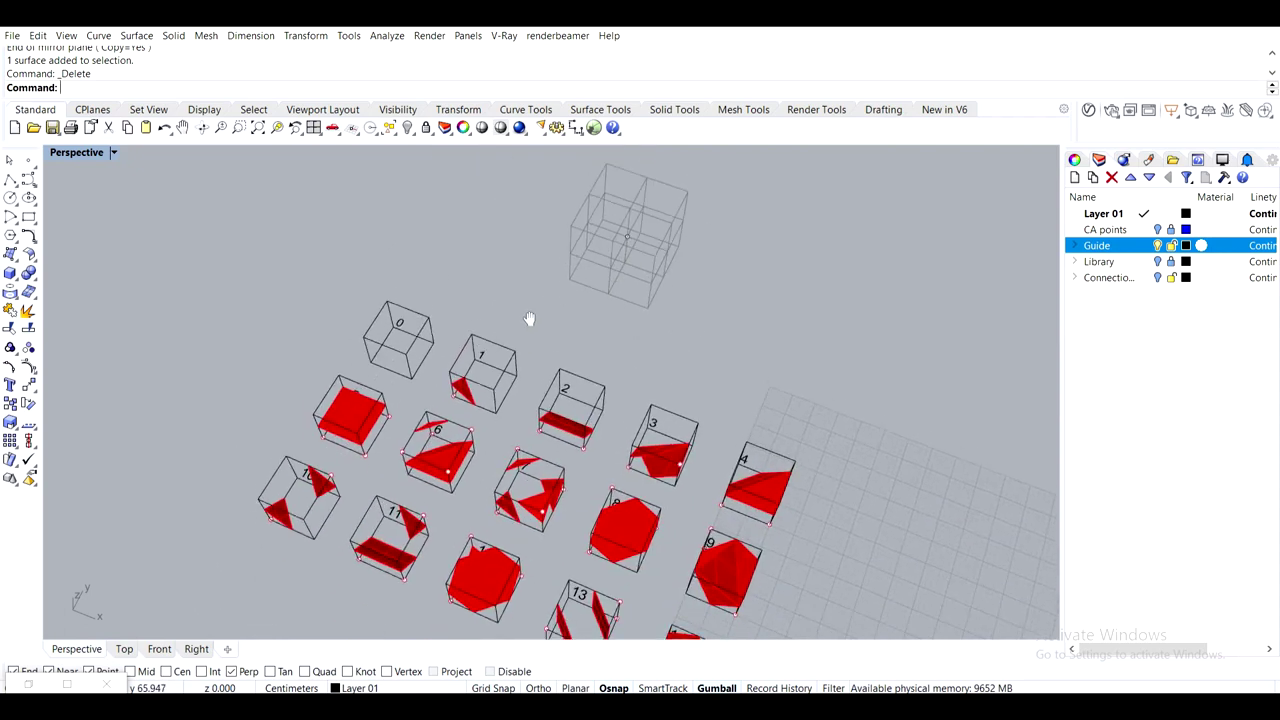
scroll(464, 294, "up", 5)
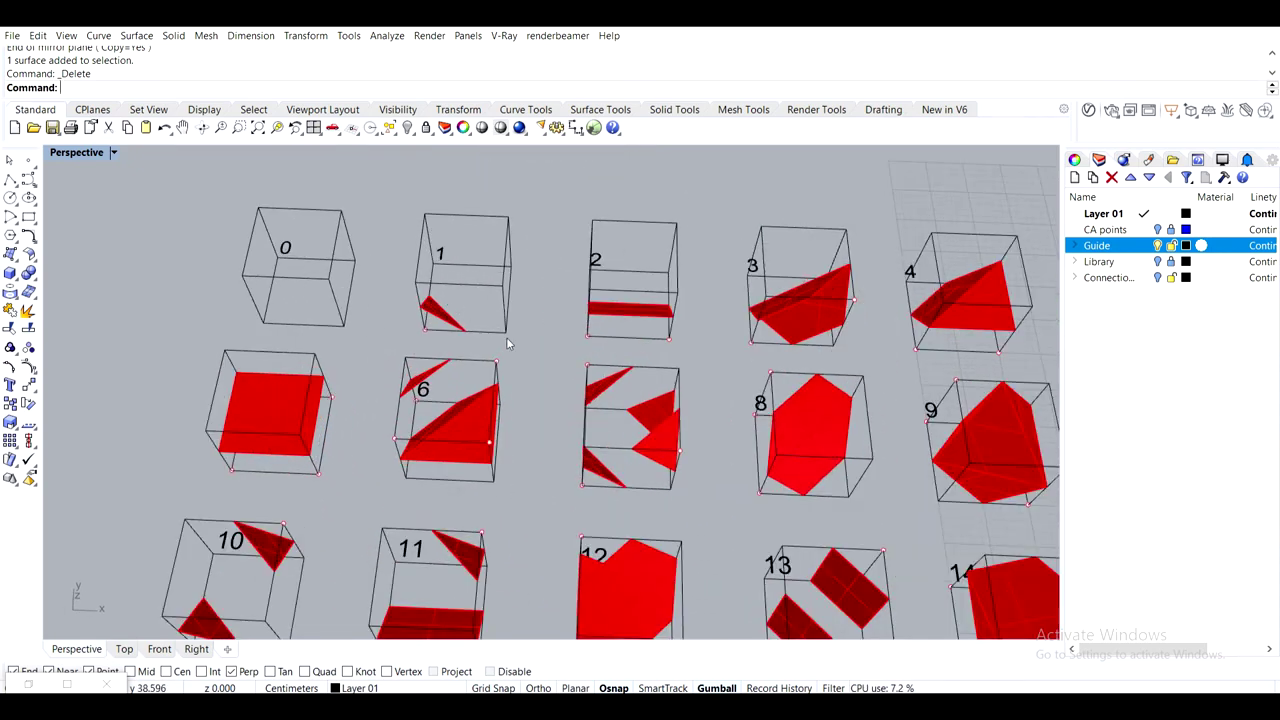
scroll(511, 340, "down", 3)
scroll(428, 331, "up", 3)
left_click_drag(391, 262, 518, 372)
scroll(433, 333, "up", 2)
scroll(436, 331, "up", 4)
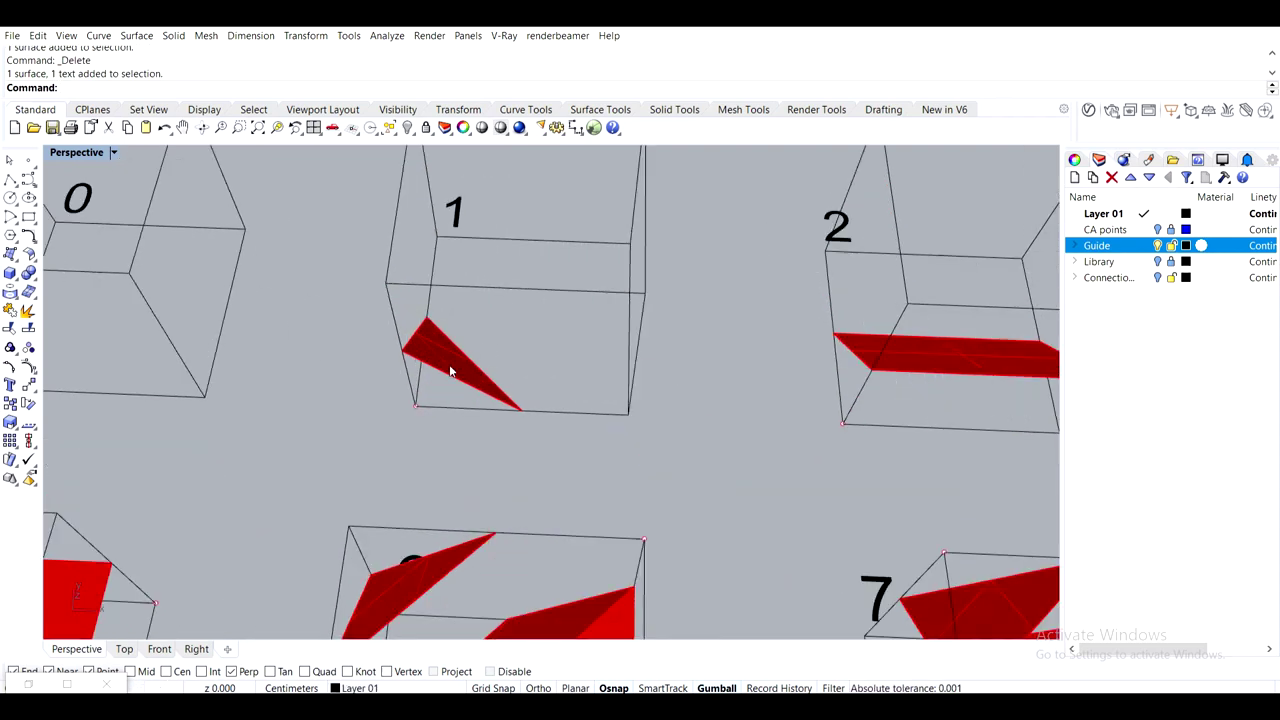
Copy the triangular surface from guide cube 1's corner to the central point of the 2×2×2 wireframe grid
scroll(496, 346, "down", 9)
right_click_drag(560, 165, 533, 259, "shift")
scroll(533, 259, "up", 4)
scroll(440, 415, "down", 3)
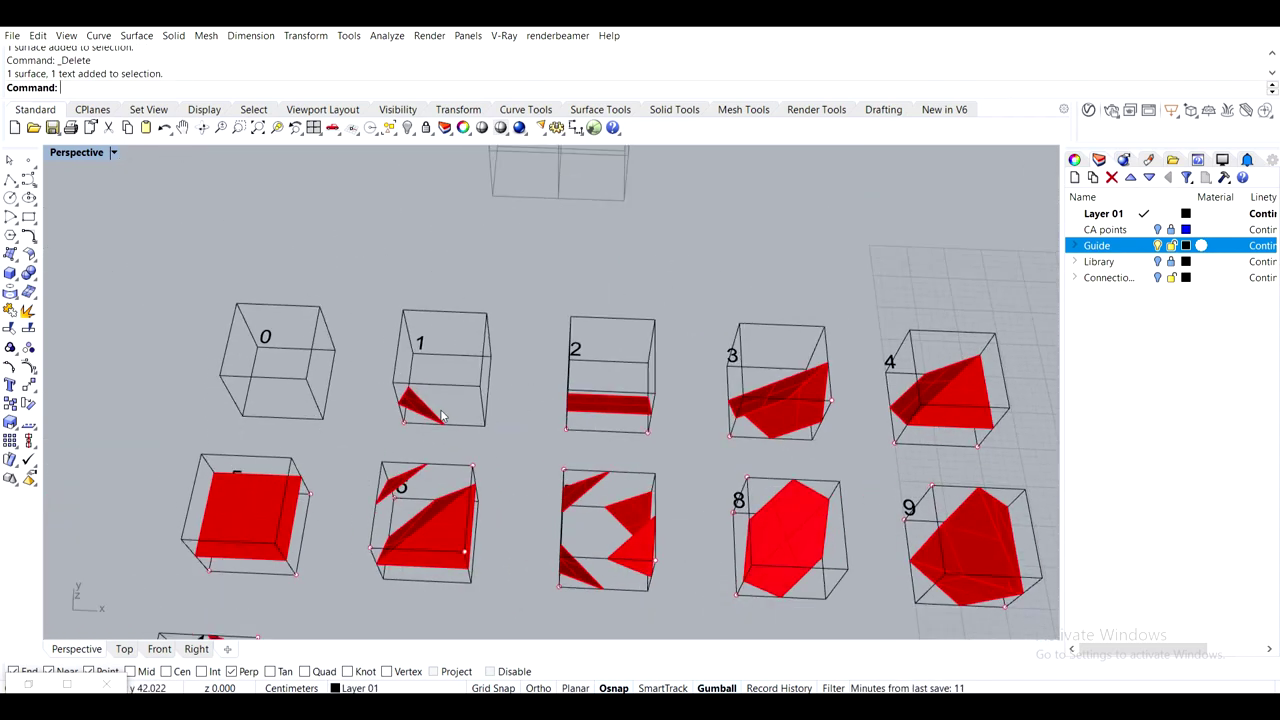
scroll(425, 410, "up", 2)
left_click(419, 407)
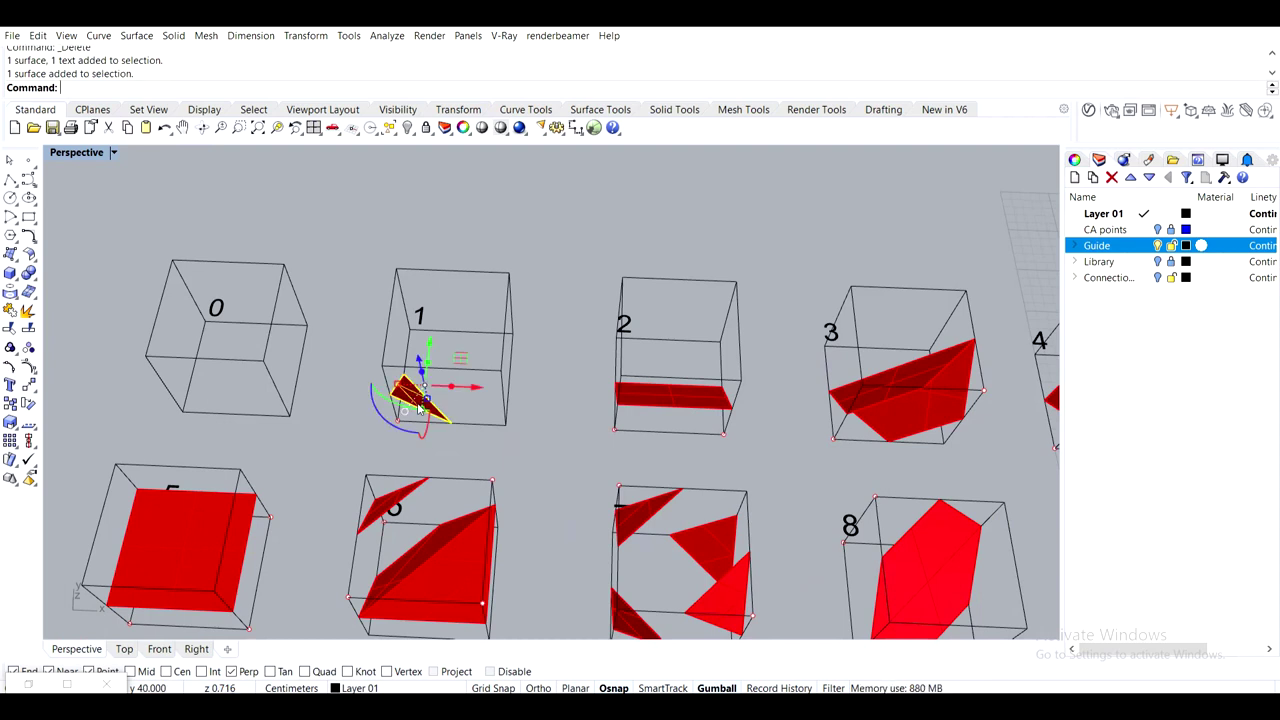
type("Copy")
key("Return")
scroll(397, 422, "up", 8)
left_click(406, 425)
scroll(415, 418, "down", 8)
scroll(463, 387, "down", 4)
right_click_drag(565, 288, 440, 520, "shift")
scroll(459, 398, "up", 10)
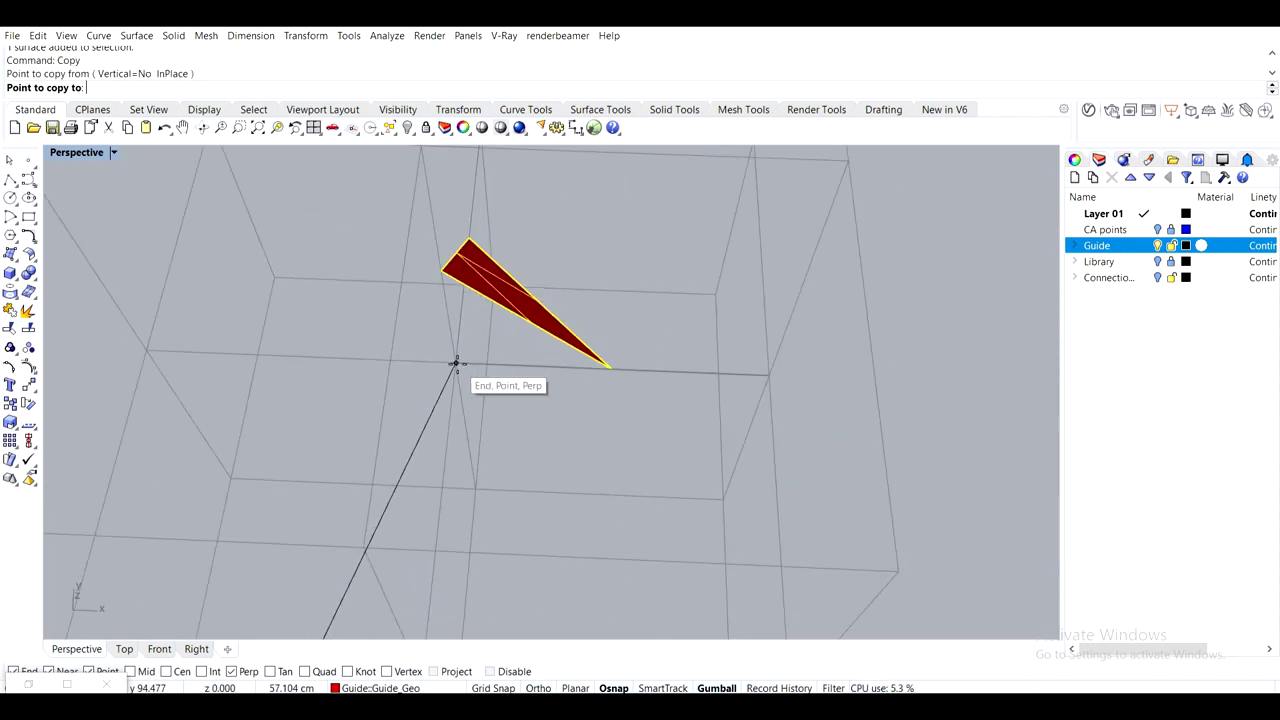
left_click(457, 363)
key("Escape")
scroll(530, 320, "down", 8)
key("Escape")
Mirror the copied triangular surface across a vertical plane through the grid's central point, keeping the original
right_click_drag(549, 332, 491, 320)
scroll(531, 261, "up", 8)
right_click_drag(533, 272, 630, 343)
scroll(600, 281, "down", 4)
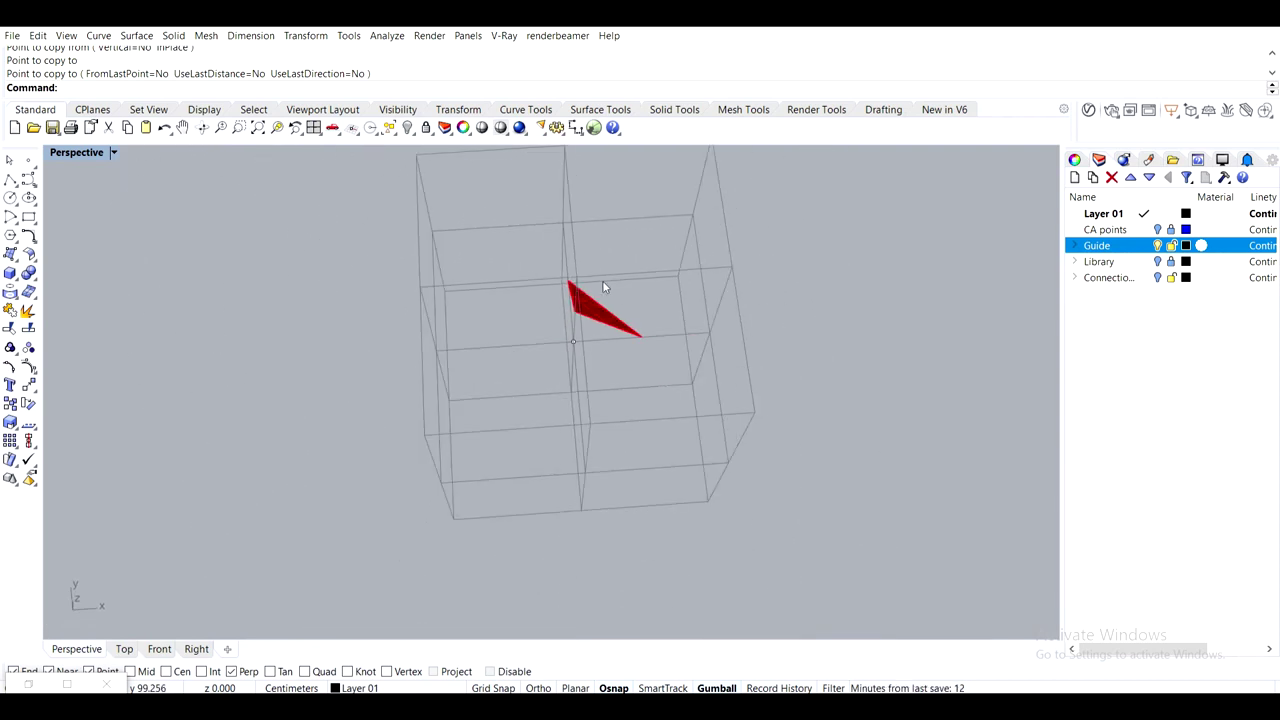
scroll(508, 347, "up", 2)
right_click_drag(600, 281, 521, 229, "shift")
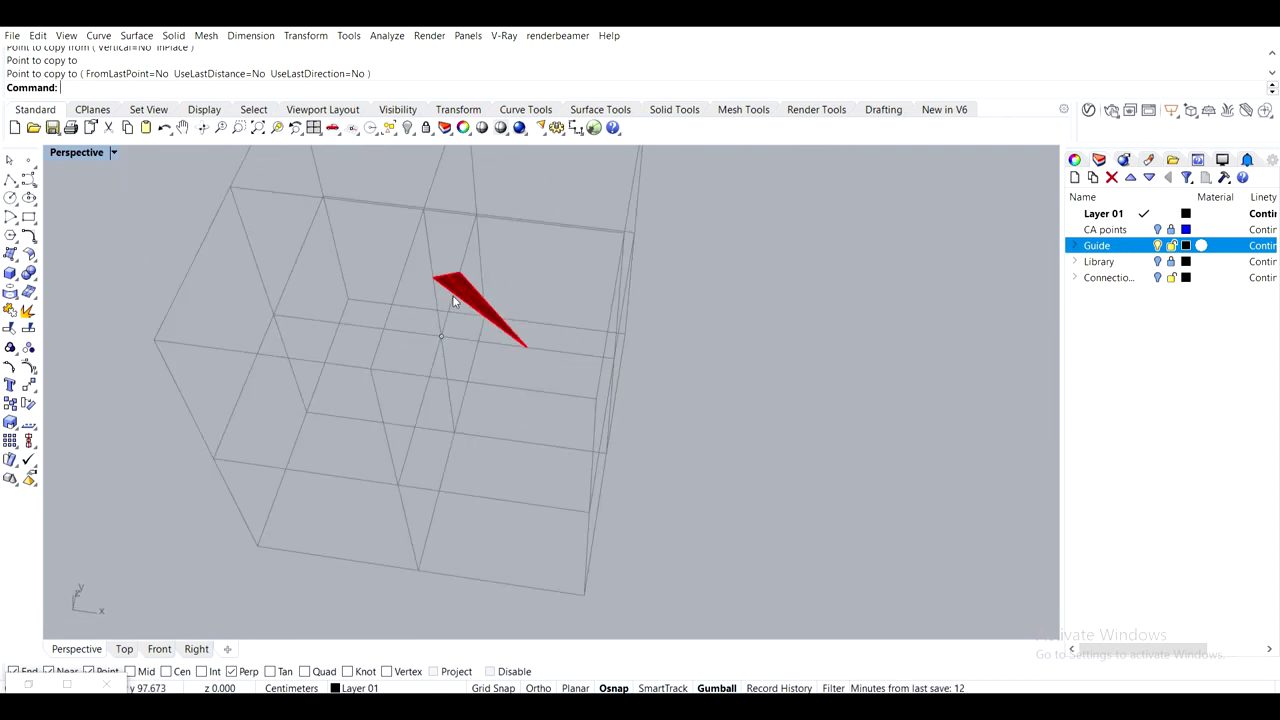
right_click_drag(452, 300, 603, 322)
scroll(476, 383, "up", 2)
left_click(476, 383)
scroll(475, 384, "down", 2)
scroll(475, 387, "down", 3)
scroll(473, 288, "up", 5)
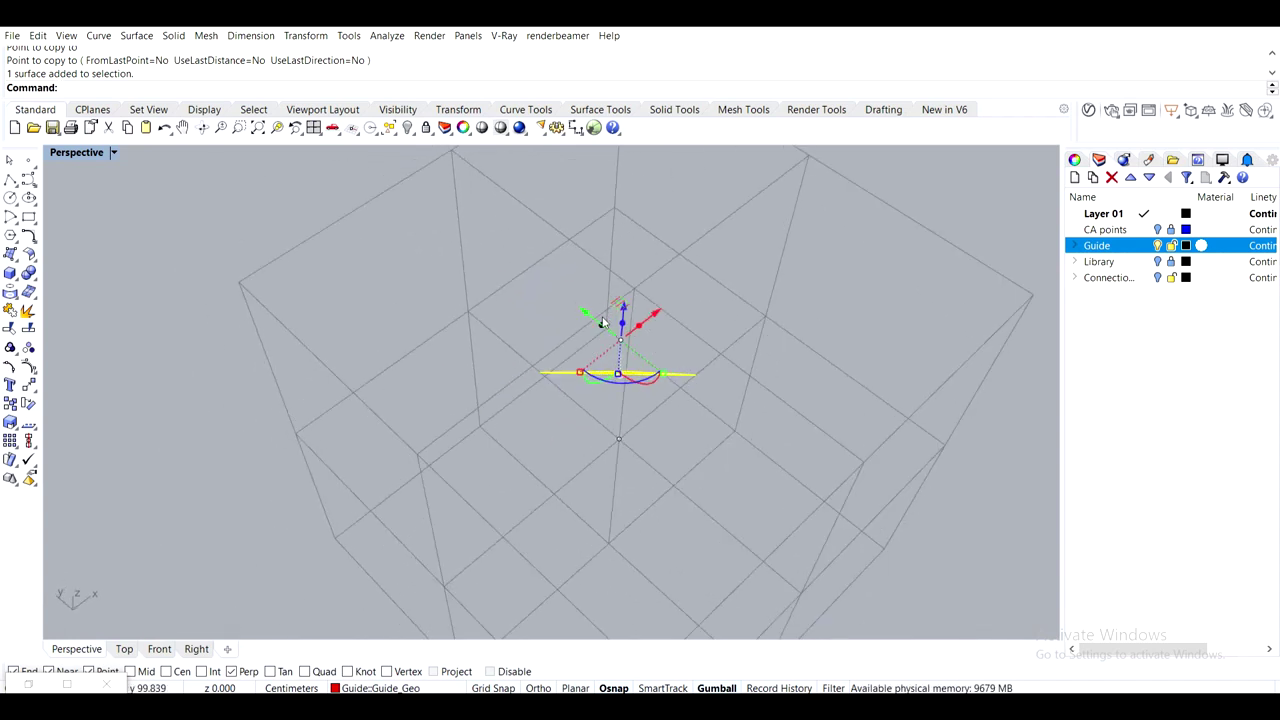
type("Mirror")
key("Return")
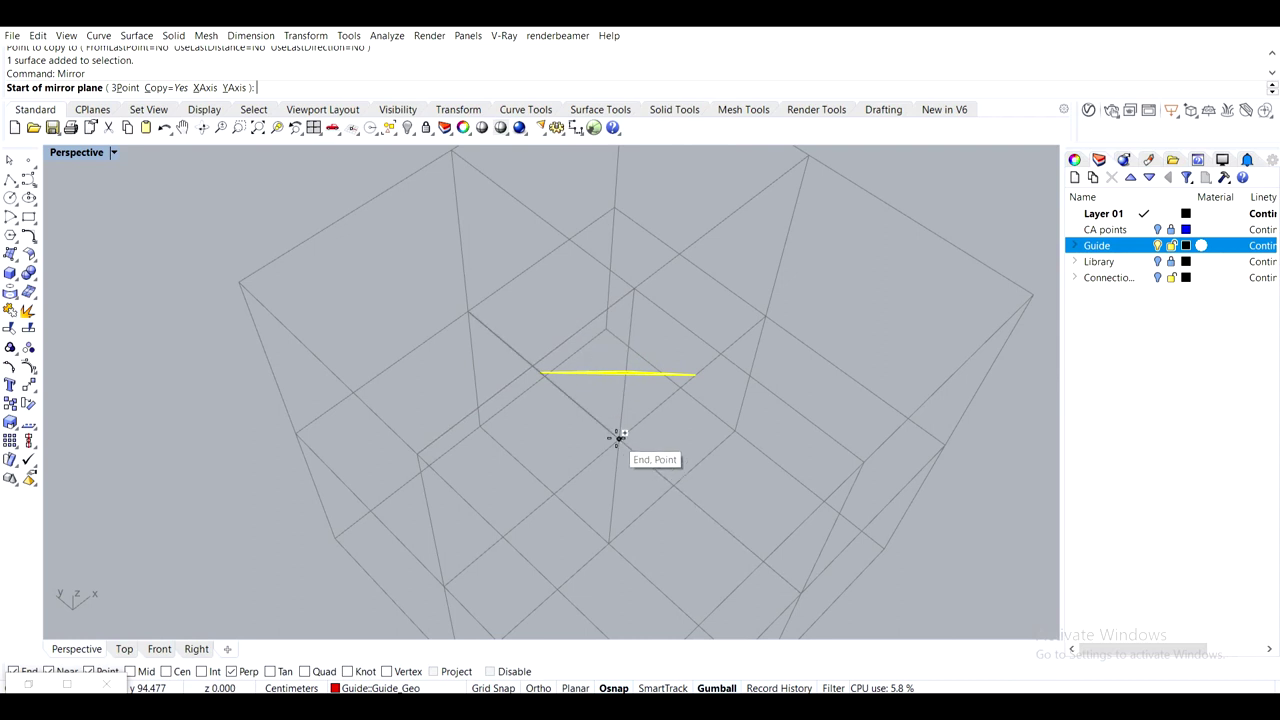
left_click(619, 438)
left_click(468, 312)
key("Escape")
Mirror both triangular surfaces across the perpendicular vertical plane through the grid's central point
scroll(545, 310, "down", 7)
right_click_drag(551, 340, 555, 394)
scroll(547, 376, "up", 5)
left_click(498, 371)
left_click(587, 362, "shift")
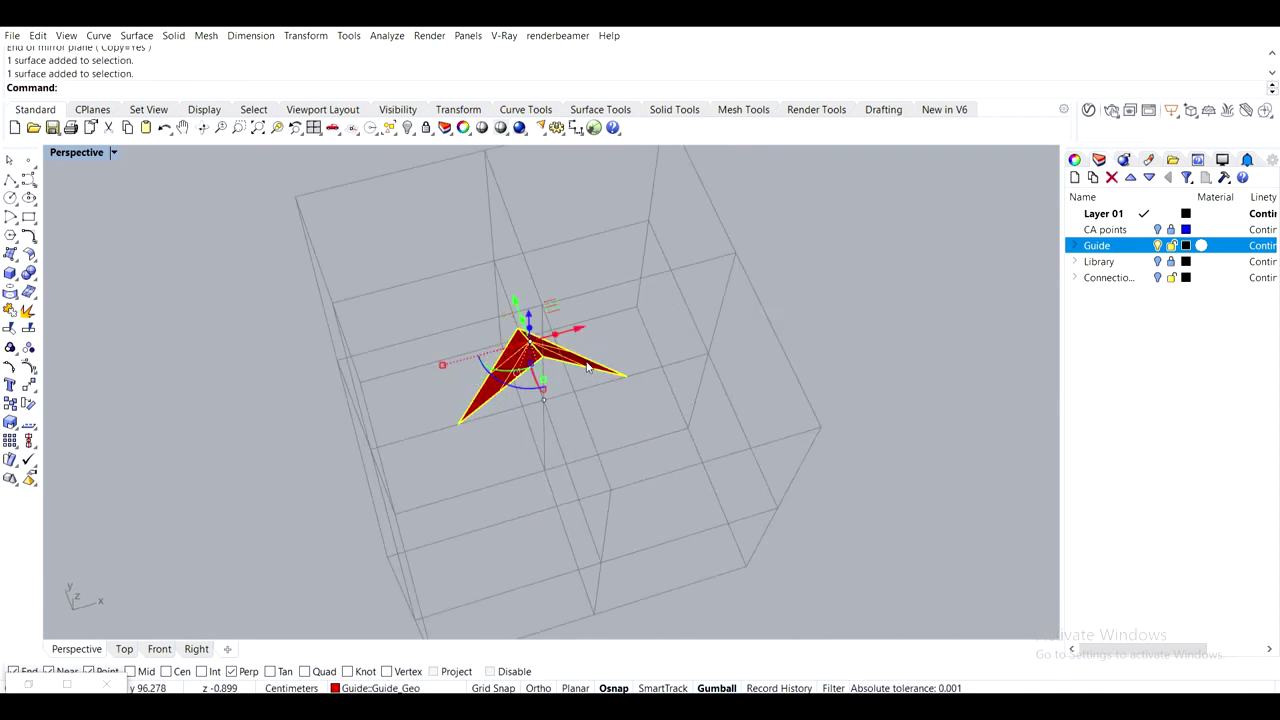
right_click(588, 367)
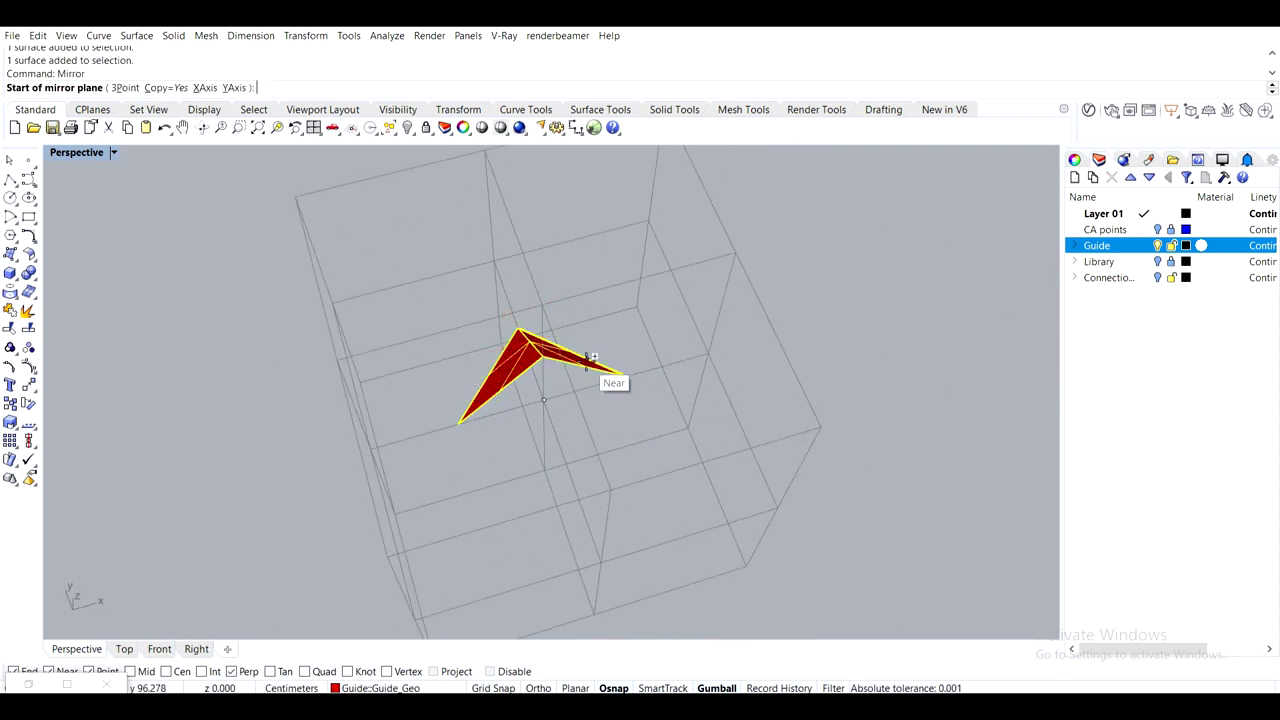
left_click(541, 400)
left_click(716, 362)
Mirror all four triangular surfaces across the grid's horizontal mid-plane through the central point, using the 3Point option
right_click_drag(716, 362, 712, 385)
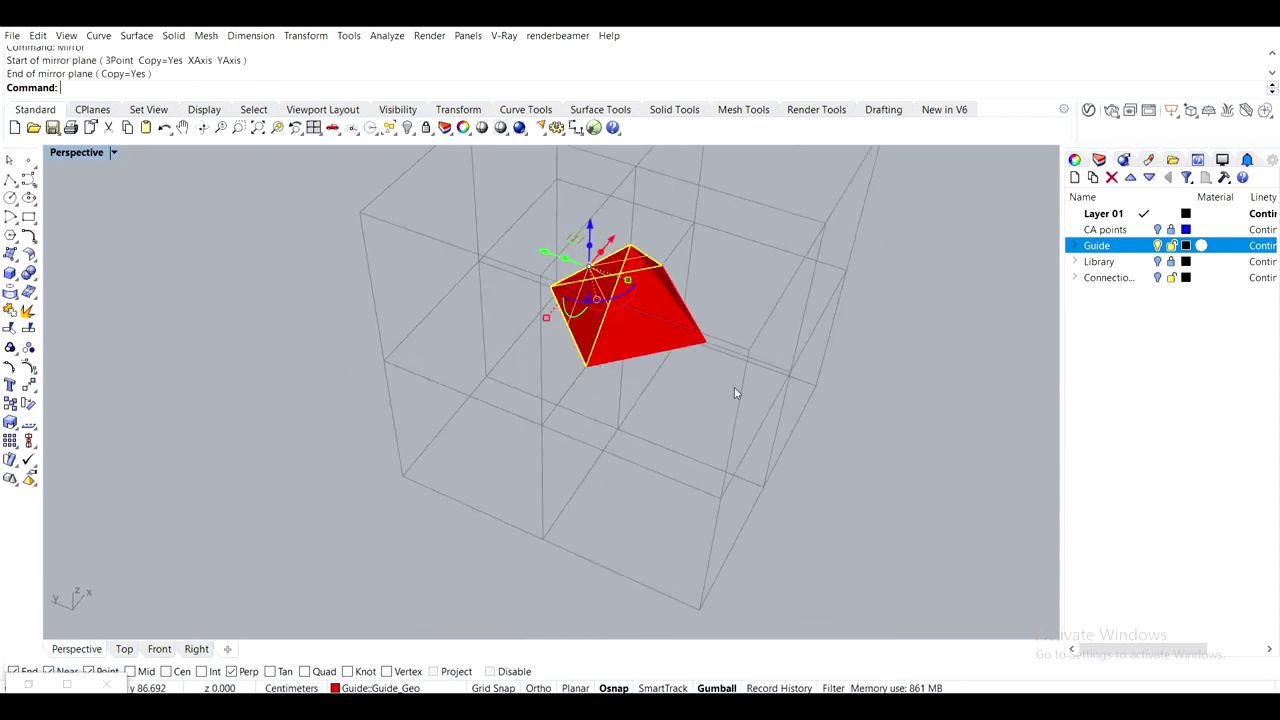
left_click(652, 322, "shift")
left_click(668, 284, "shift")
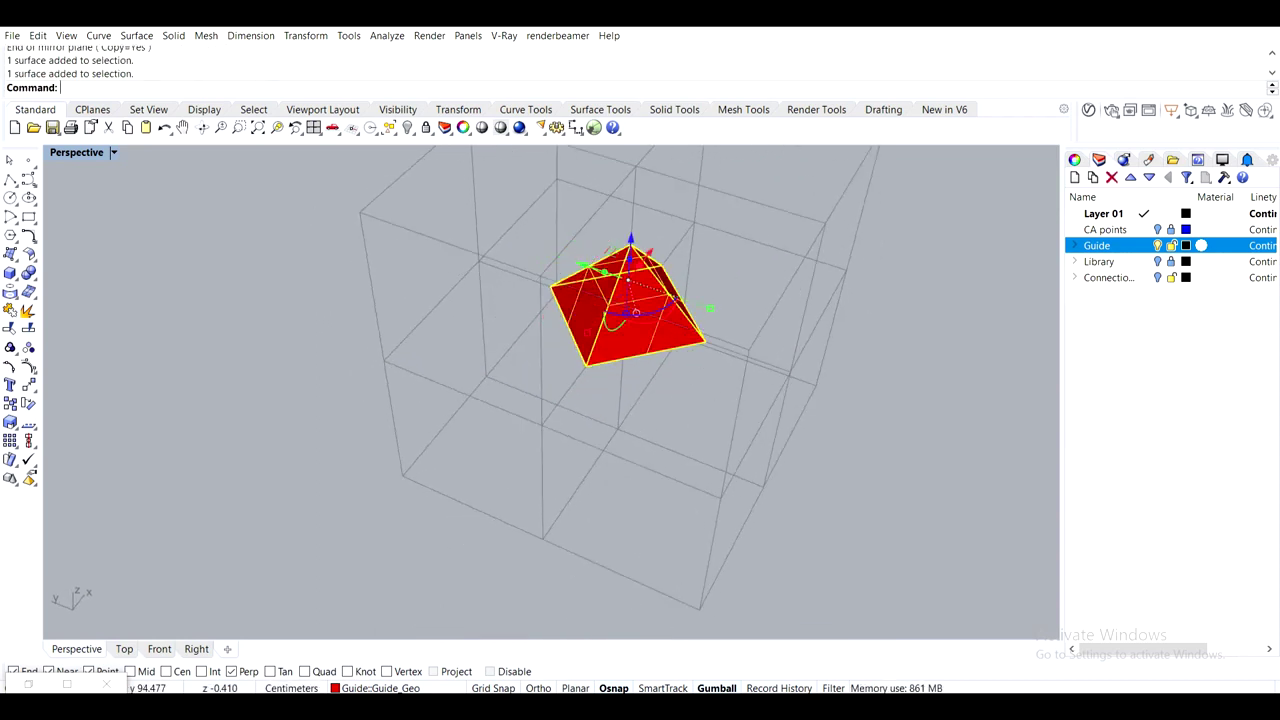
type("Mirror")
key("Return")
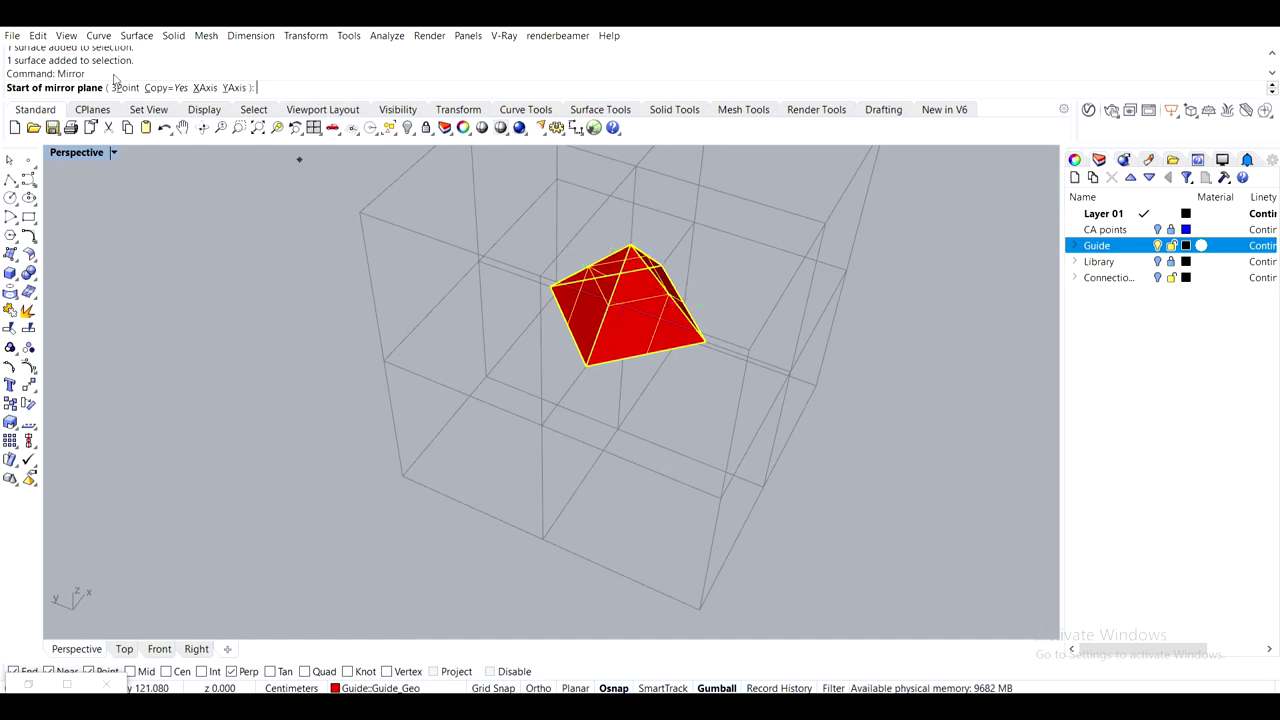
left_click(125, 87)
left_click(541, 425)
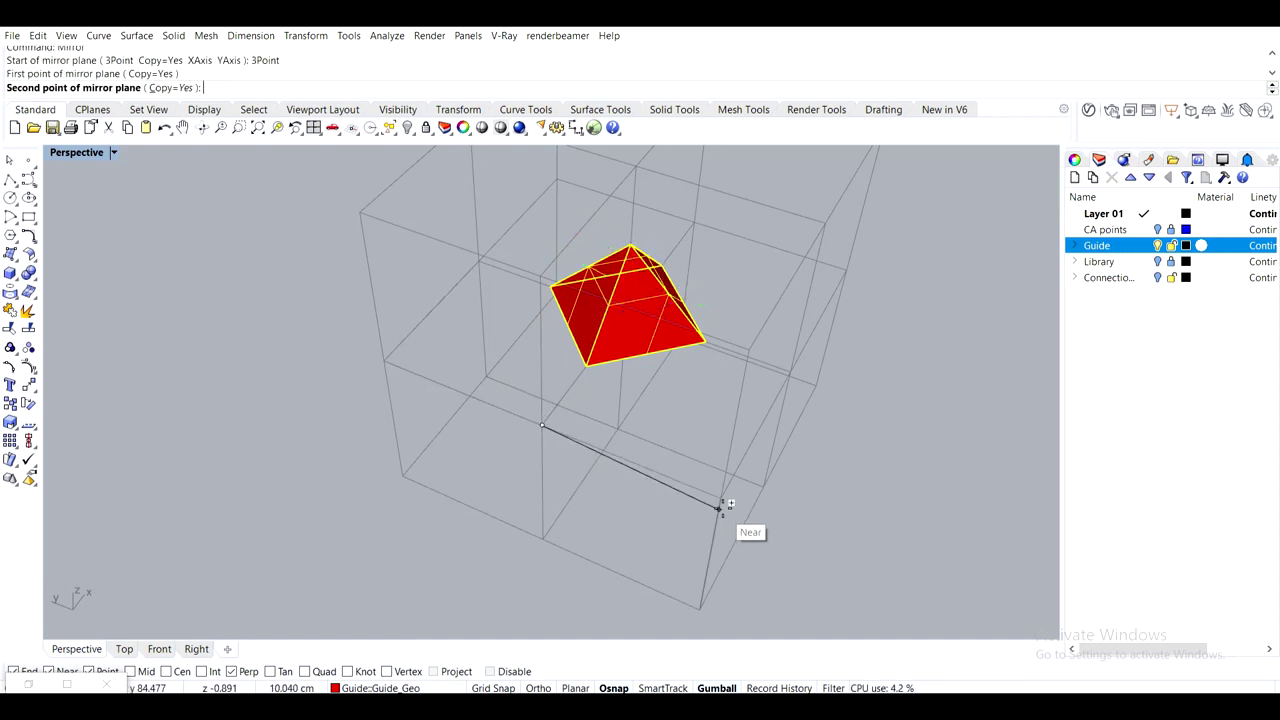
left_click(721, 499)
left_click(790, 373)
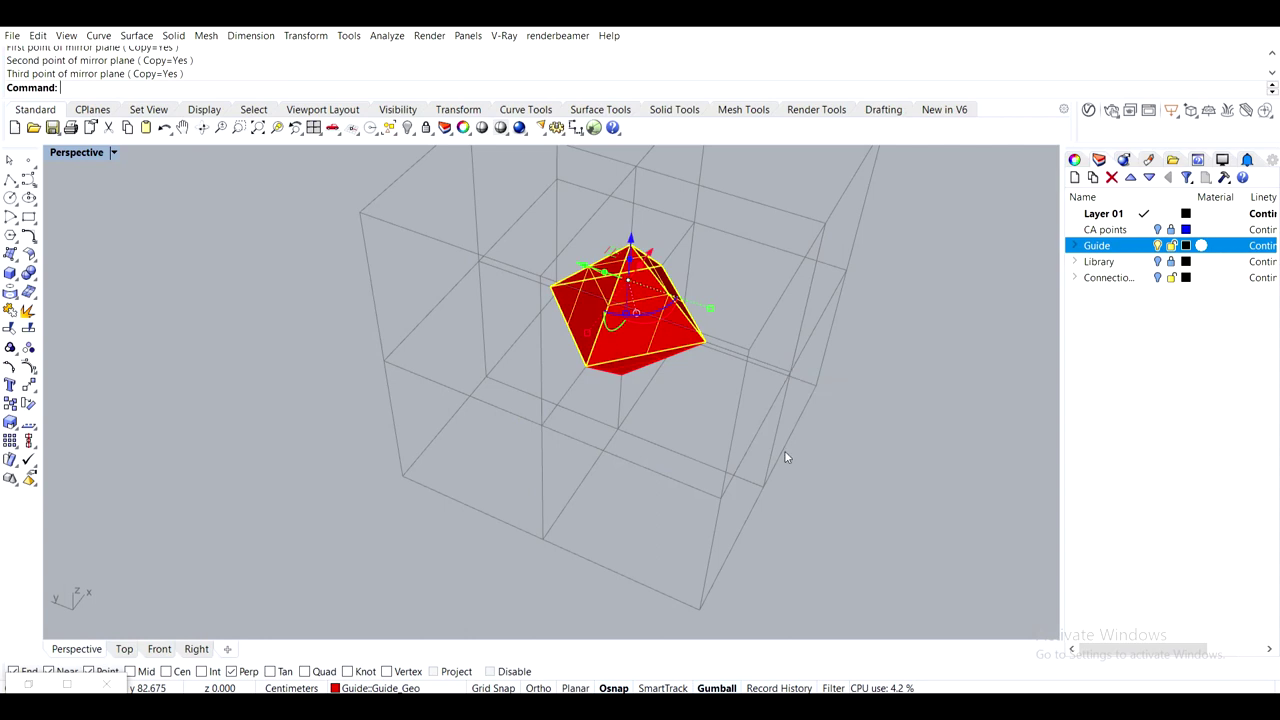
left_click(780, 430)
Examine the eight-faced solid around the grid's central point from several sides and compare it with the guide cubes
right_click_drag(780, 430, 609, 380)
scroll(733, 359, "down", 6)
right_click_drag(752, 427, 562, 457)
scroll(563, 385, "down", 9)
right_click_drag(531, 279, 660, 296, "shift")
scroll(610, 242, "up", 7)
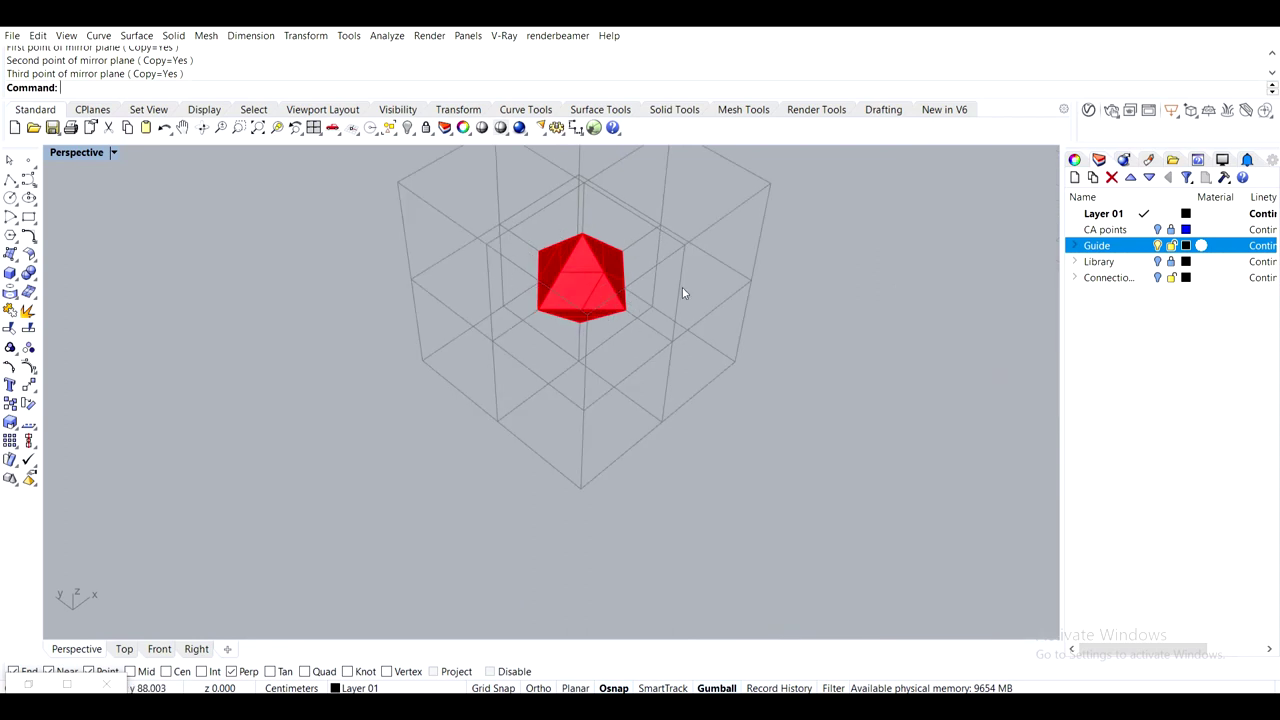
scroll(699, 309, "down", 5)
scroll(699, 309, "up", 4)
scroll(600, 264, "up", 3)
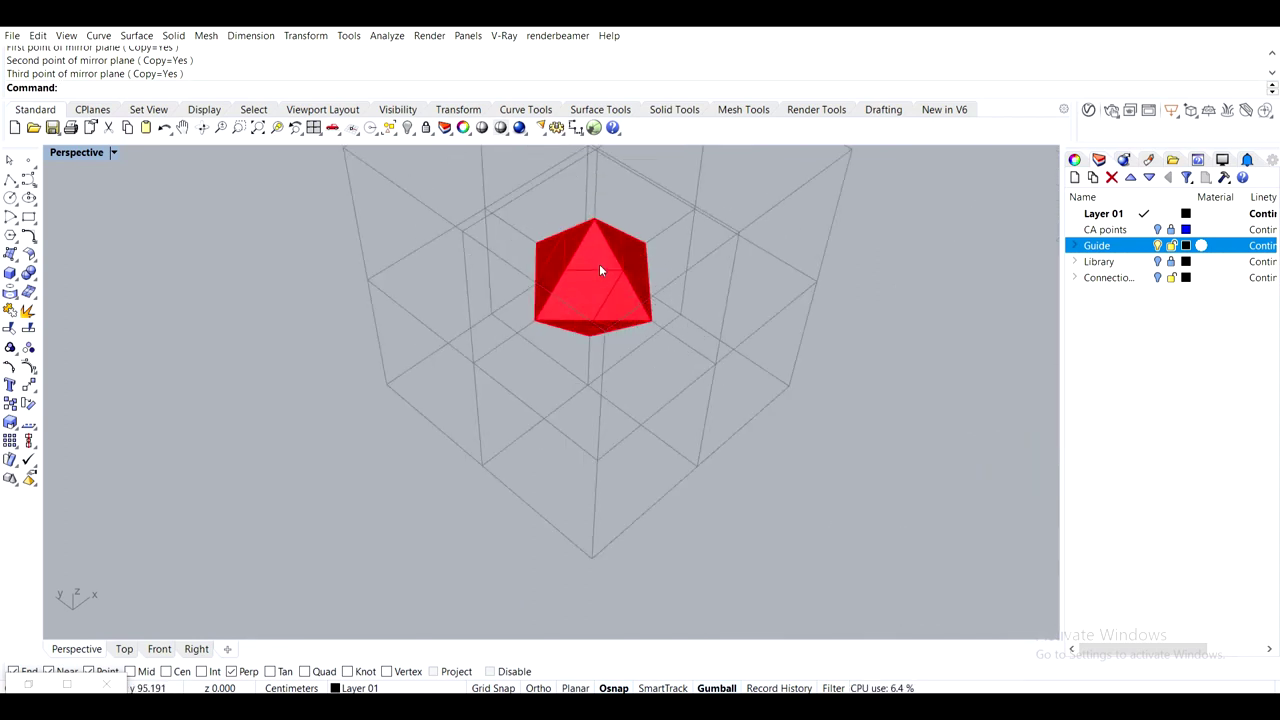
scroll(599, 264, "down", 8)
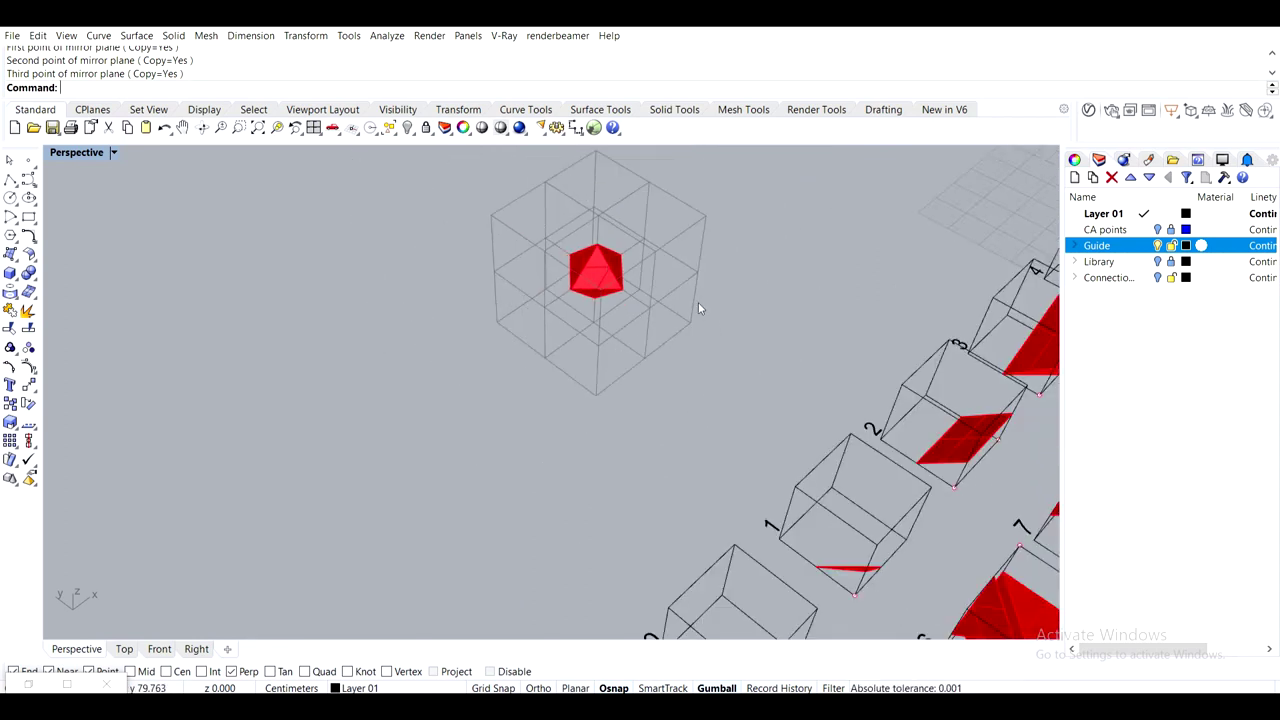
right_click_drag(671, 306, 614, 313)
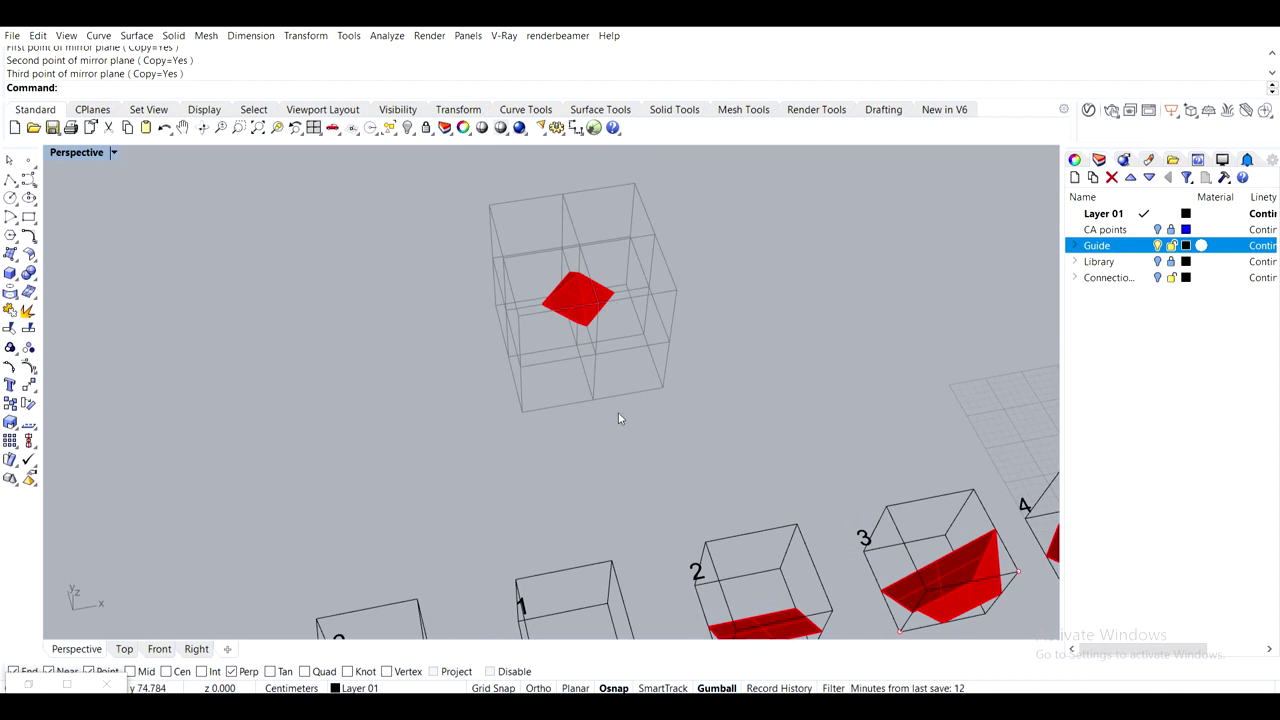
right_click_drag(575, 303, 635, 386, "shift")
scroll(604, 408, "up", 7)
scroll(696, 415, "down", 9)
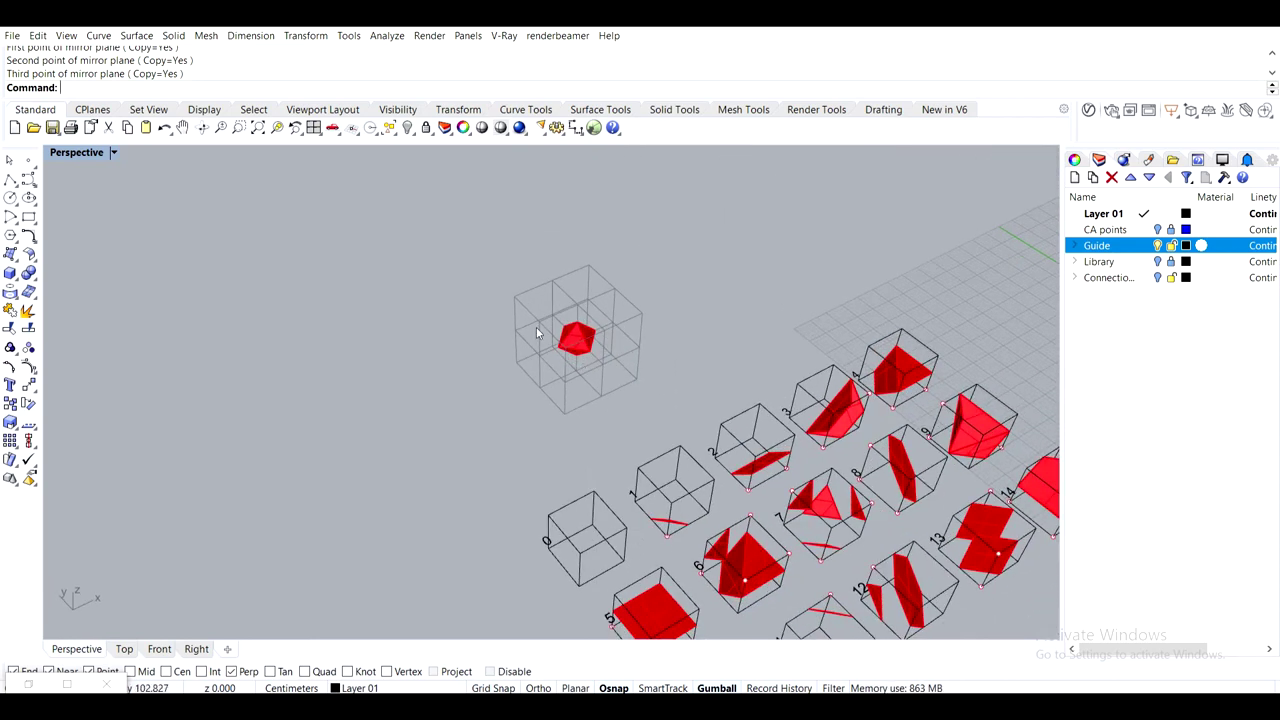
scroll(545, 330, "up", 5)
Inspect individual triangular faces of the octahedron and how each relates to its surrounding grid cell and the guide cases
left_click(619, 368)
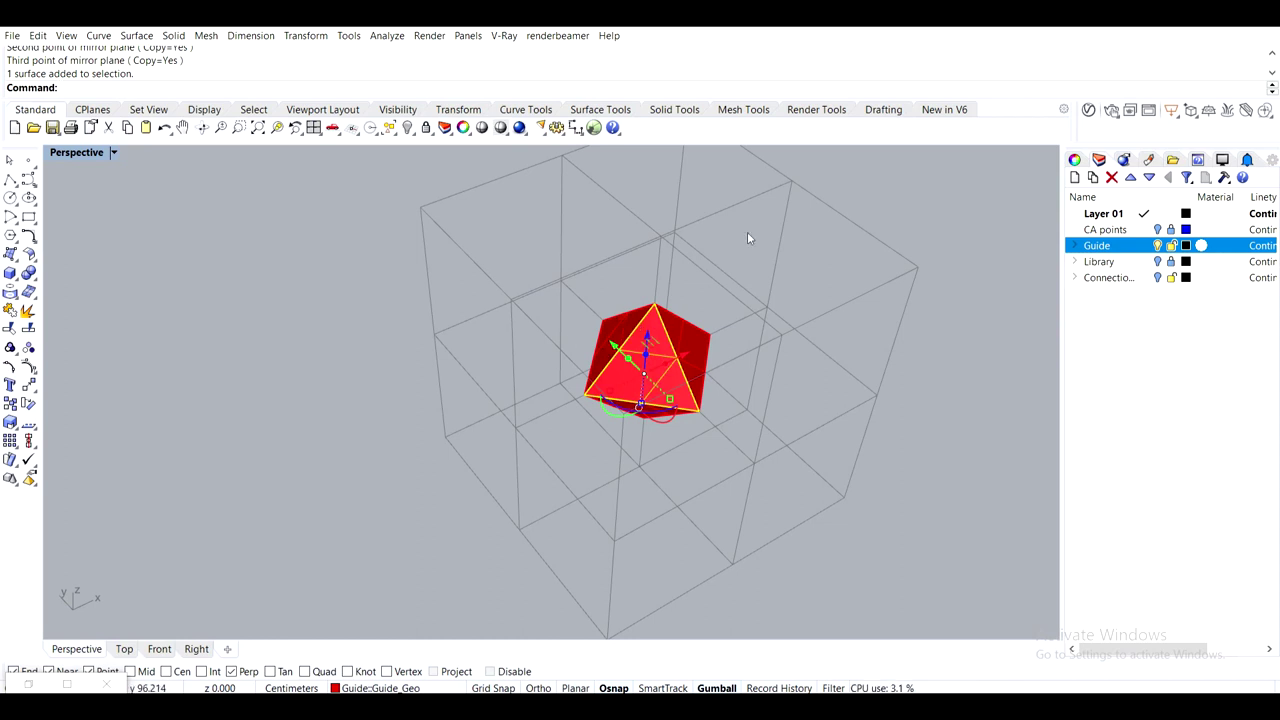
scroll(627, 281, "down", 5)
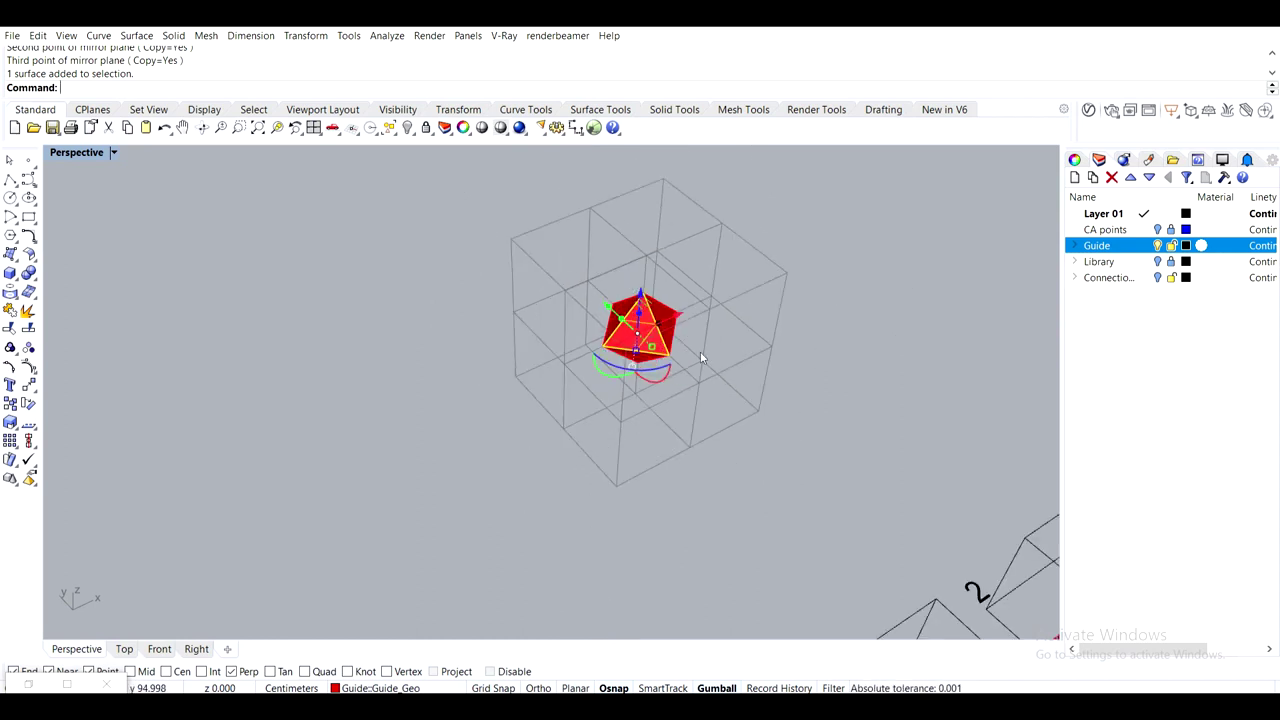
right_click_drag(721, 361, 660, 360)
scroll(660, 361, "down", 5)
right_click_drag(660, 410, 662, 348, "shift")
scroll(699, 382, "down", 4)
left_click(737, 320)
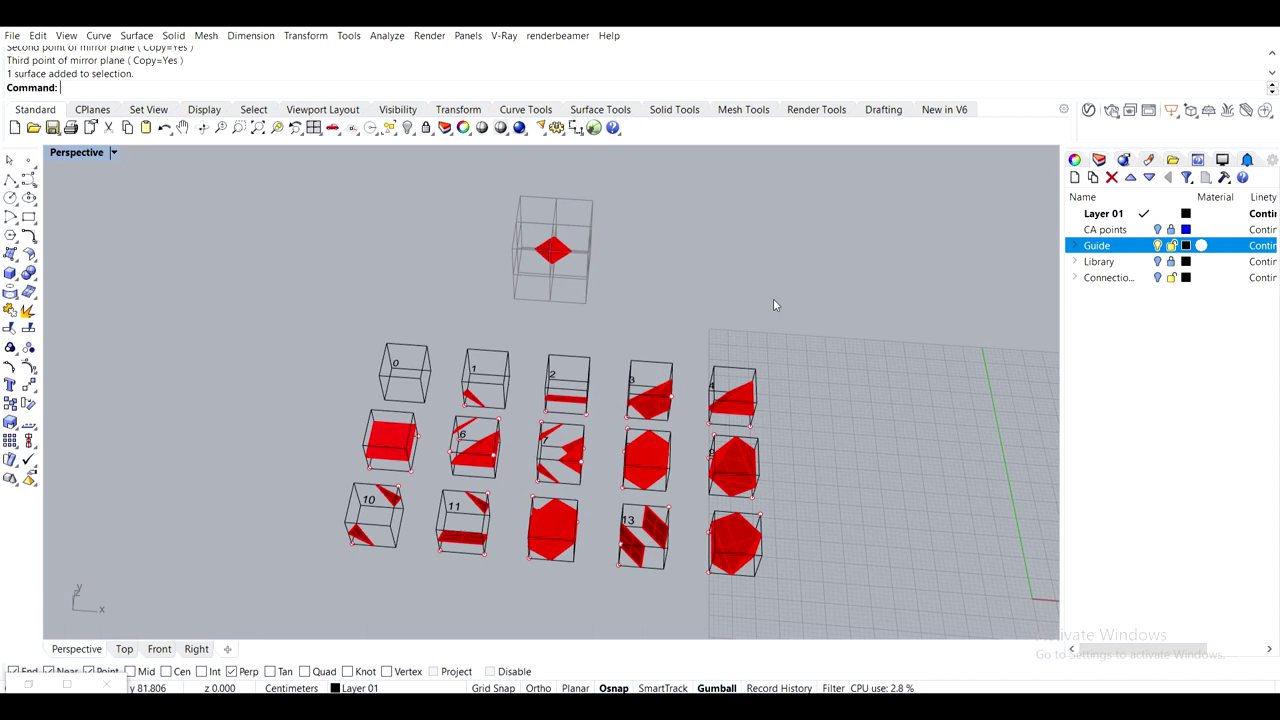
right_click_drag(583, 252, 700, 285)
scroll(529, 272, "up", 7)
right_click_drag(475, 345, 508, 380)
scroll(509, 380, "up", 8)
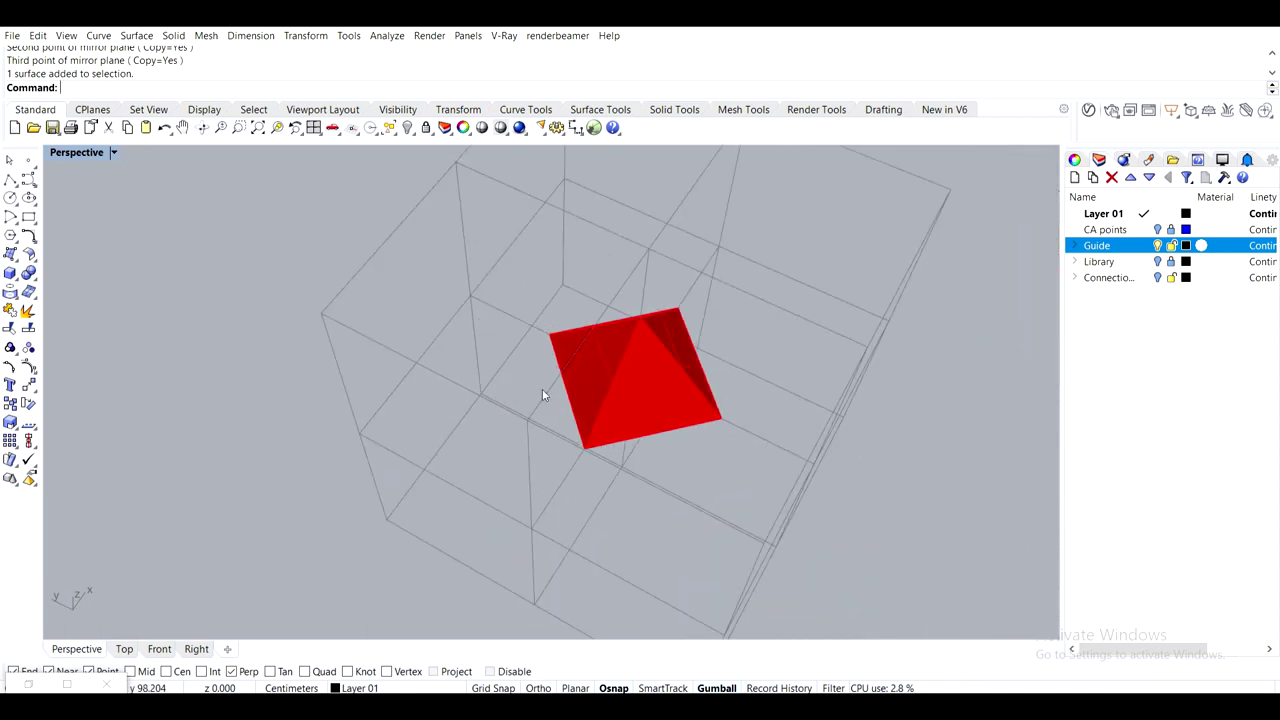
scroll(668, 394, "up", 8)
left_click(670, 394)
scroll(606, 396, "down", 10)
right_click_drag(728, 440, 540, 366)
scroll(537, 365, "down", 7)
left_click(667, 418)
Delete the octahedron's eight surfaces together with the central point inside the wireframe grid
scroll(655, 408, "down", 4)
right_click_drag(637, 392, 655, 455)
left_click_drag(673, 446, 376, 269)
key("Delete")
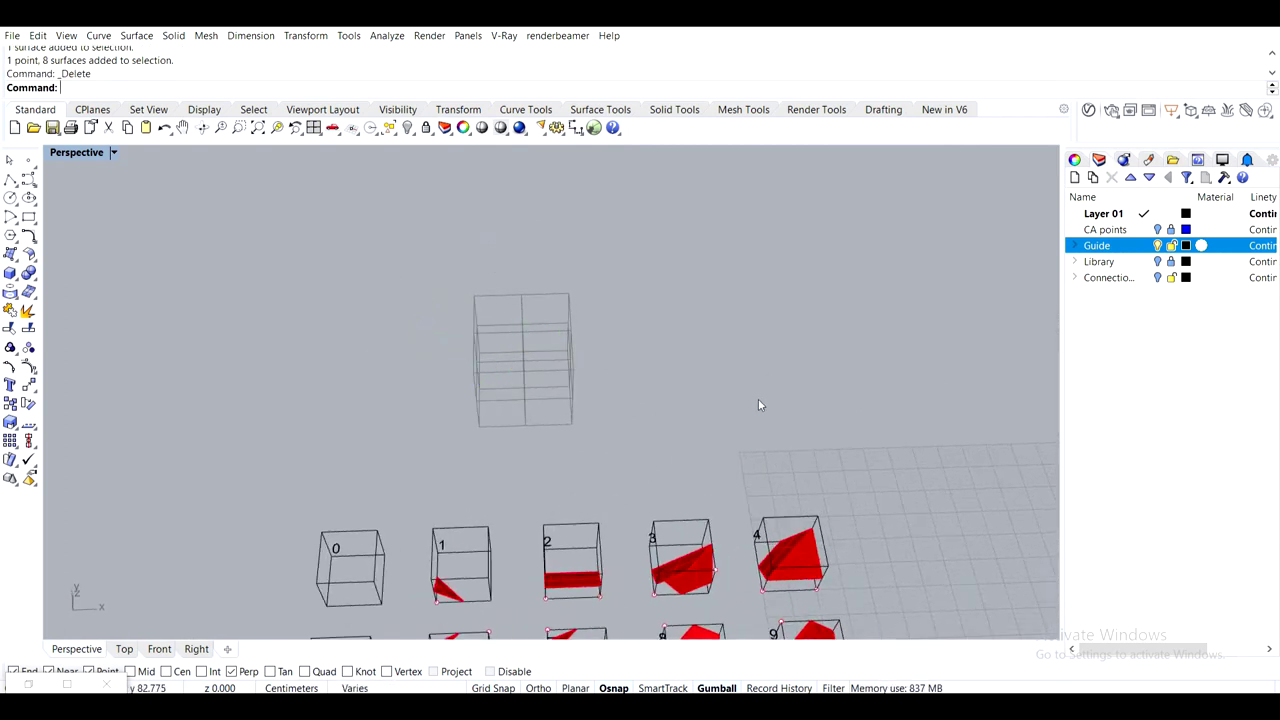
Unlock the locked wireframe grid curves and delete them all
type("Unlo")
key("Return")
left_click_drag(692, 469, 310, 239)
key("Delete")
Review the marching cubes cases 0 to 14 in the guide, including the surfaces inside the individual cubes
scroll(470, 415, "down", 3)
scroll(555, 530, "down", 4)
right_click_drag(555, 530, 578, 400, "shift")
scroll(553, 307, "up", 5)
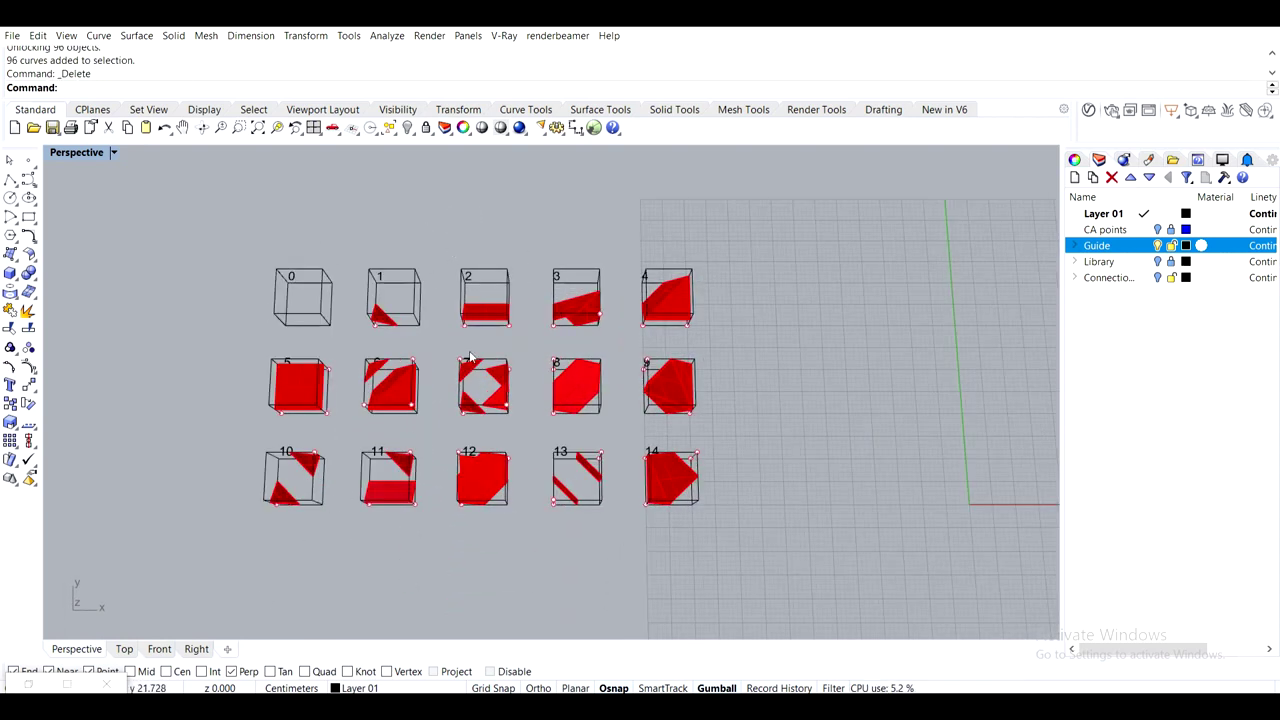
scroll(360, 324, "up", 6)
scroll(414, 318, "up", 4)
scroll(432, 320, "down", 9)
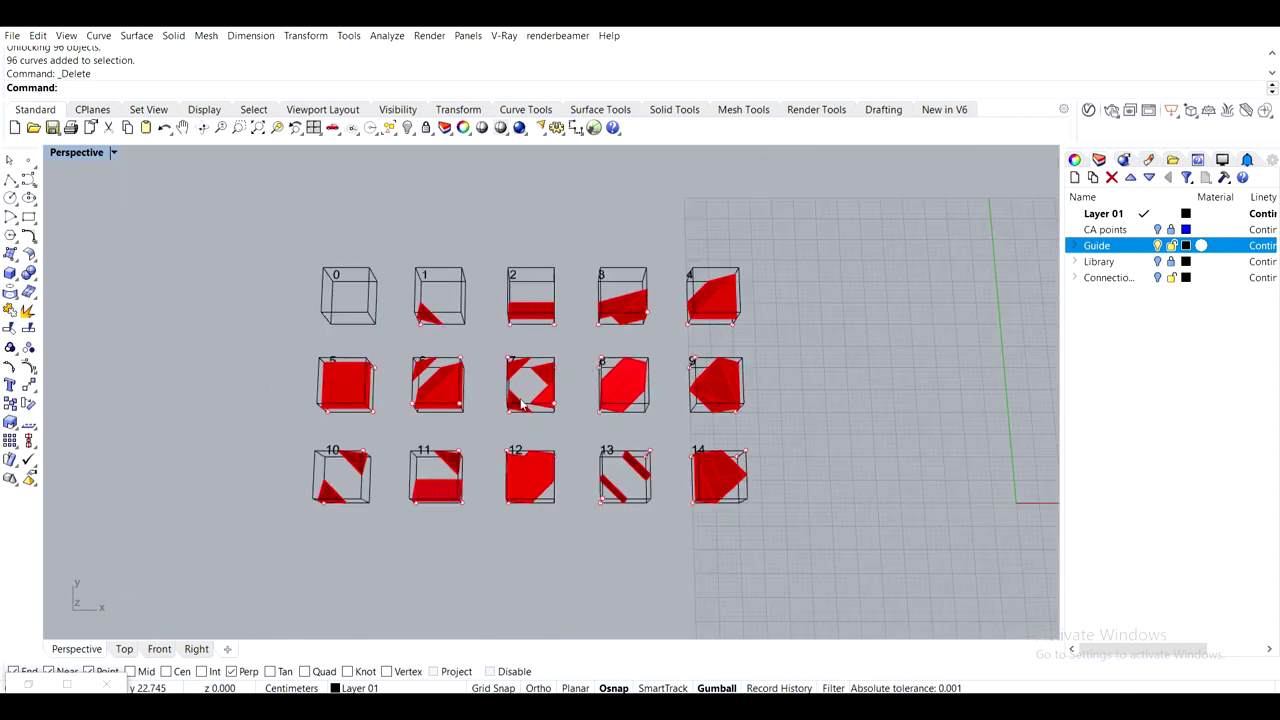
right_click_drag(440, 324, 472, 301)
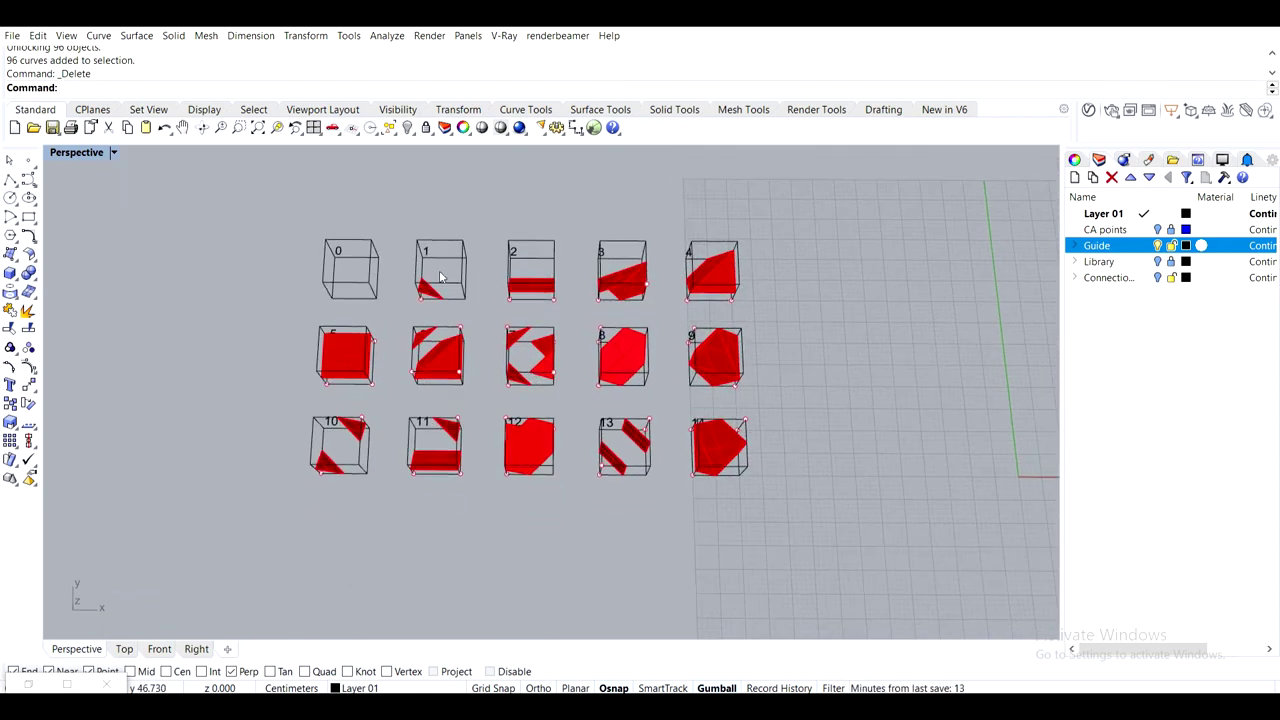
scroll(418, 278, "up", 2)
scroll(468, 296, "up", 6)
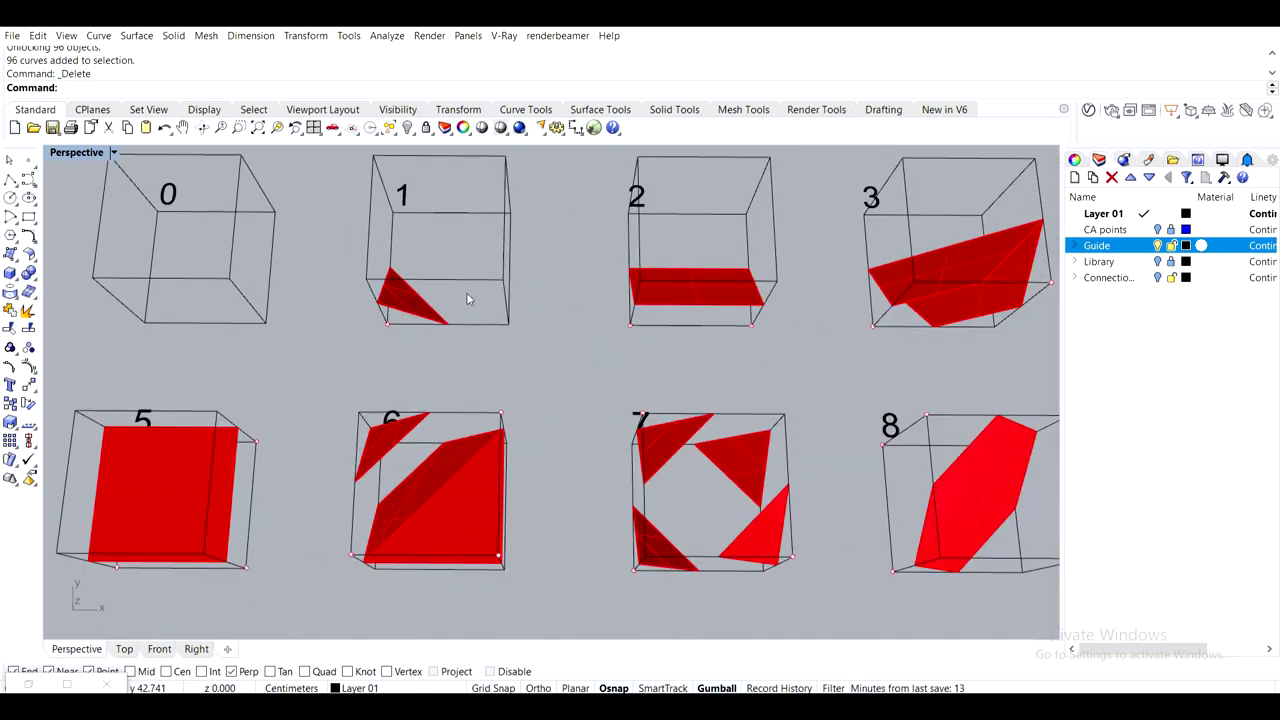
scroll(471, 321, "down", 6)
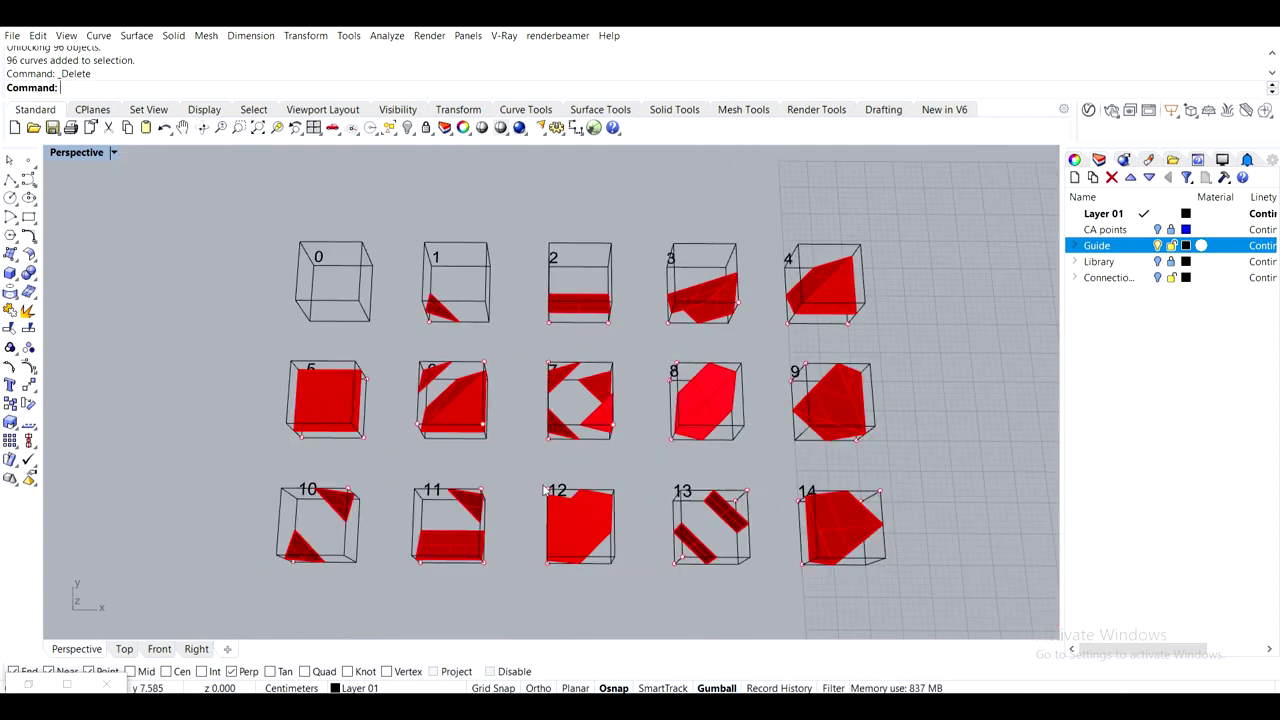
right_click_drag(667, 290, 660, 330)
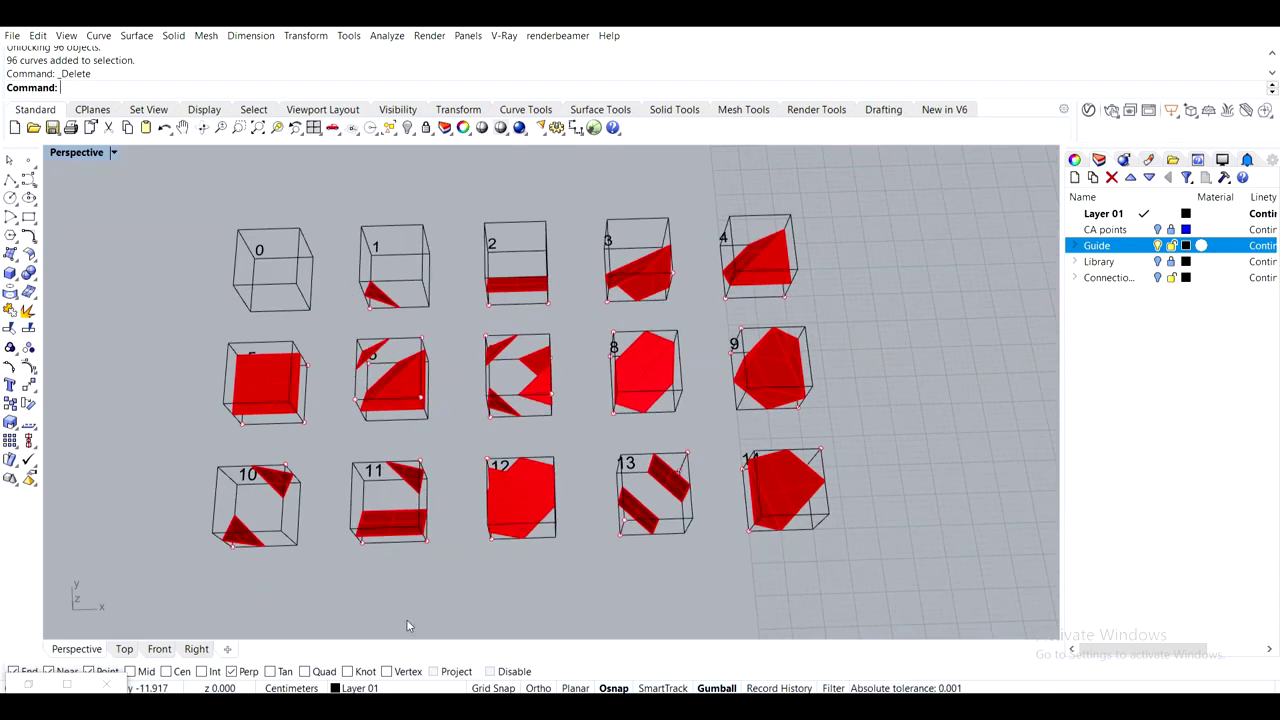
Switch to the browser and search Google Images for "mri scan", then look through the resulting pictures
left_click(100, 702)
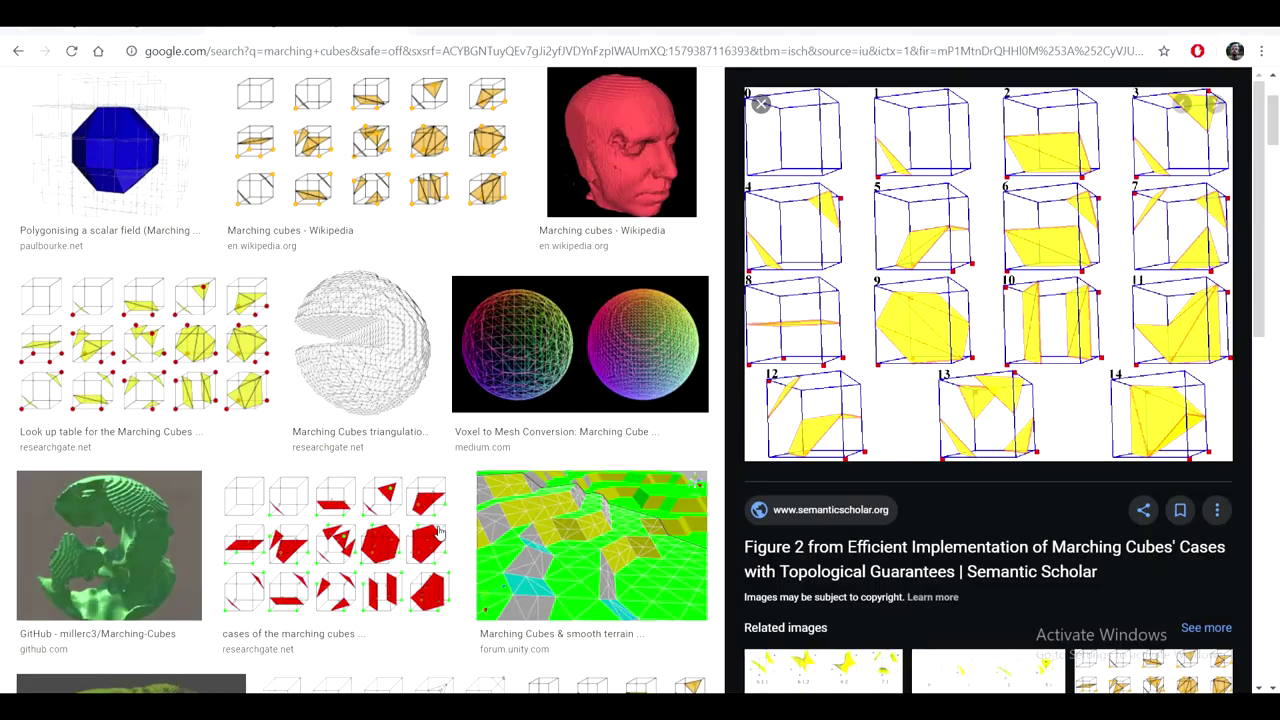
scroll(619, 146, "up", 3)
left_click_drag(257, 94, 4, 86)
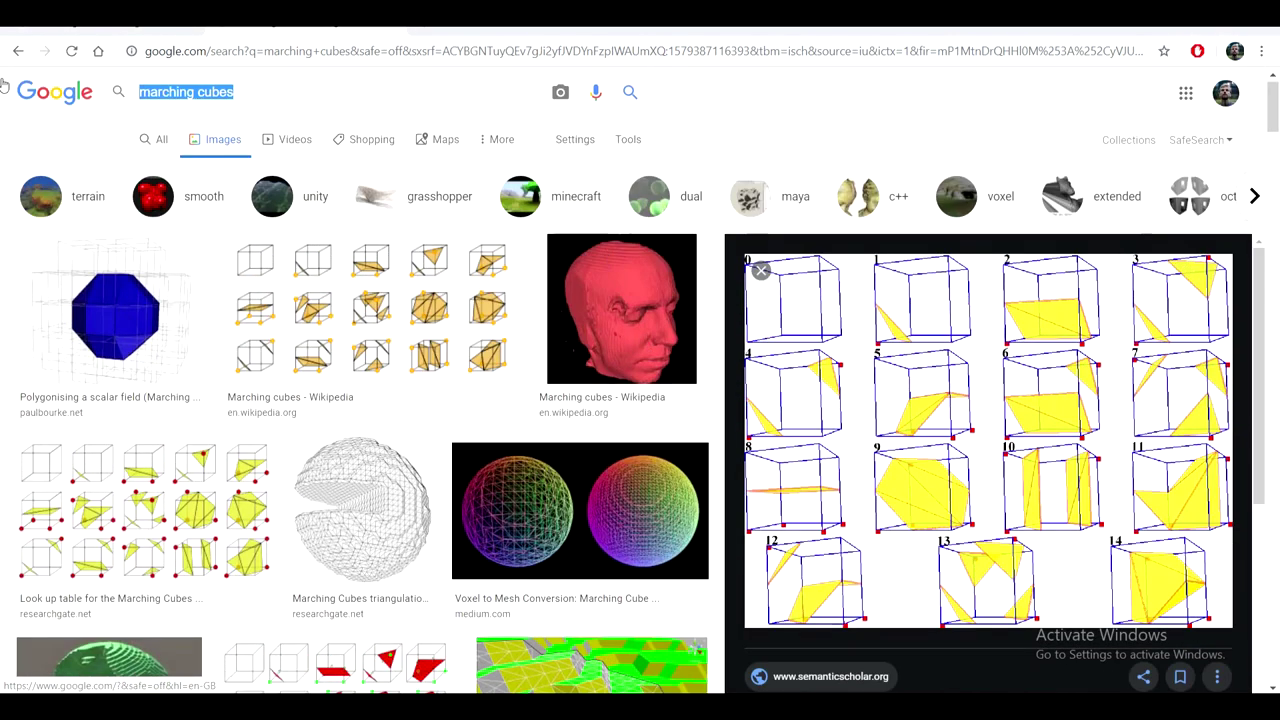
type("mr scan")
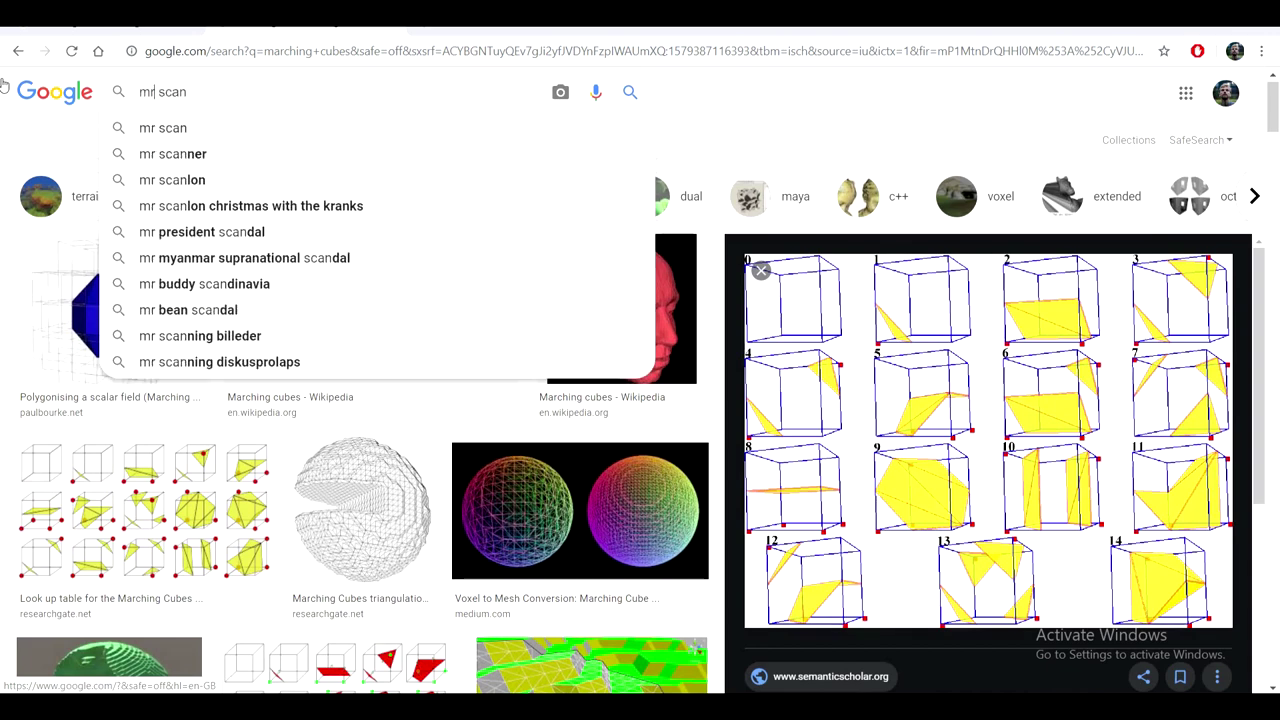
type("i")
key("Return")
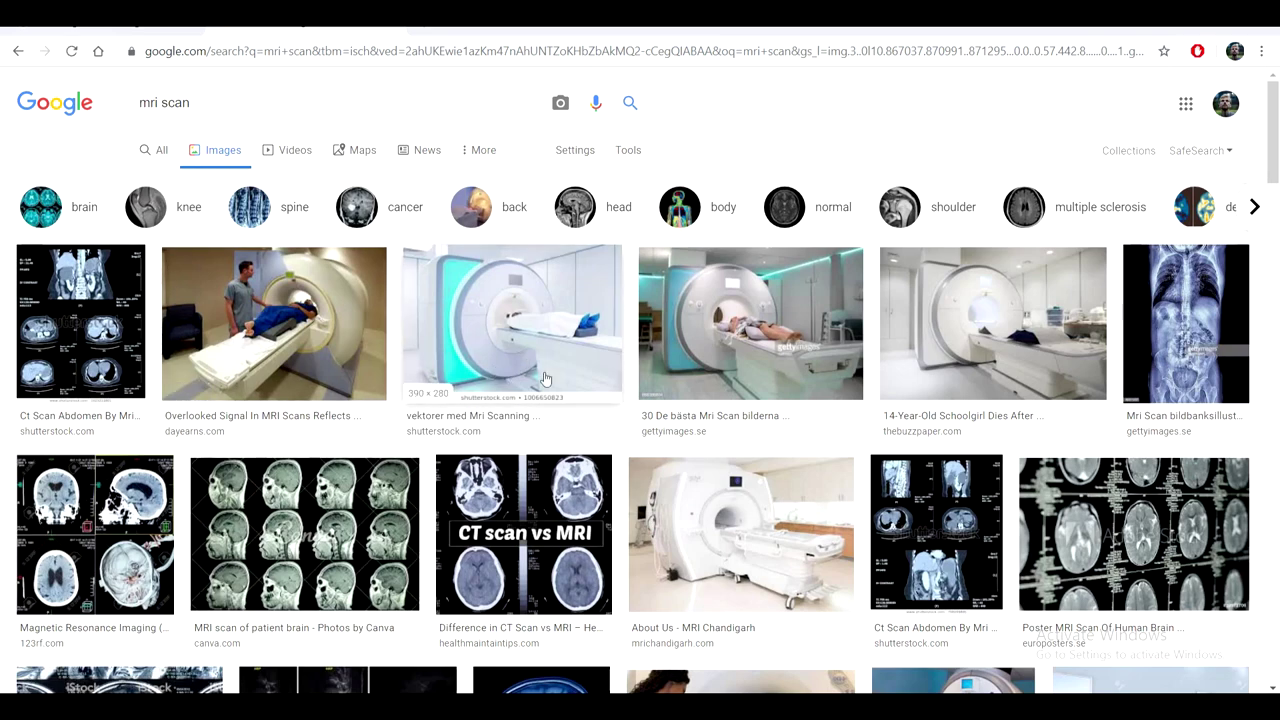
scroll(560, 379, "down", 1)
left_click(364, 428)
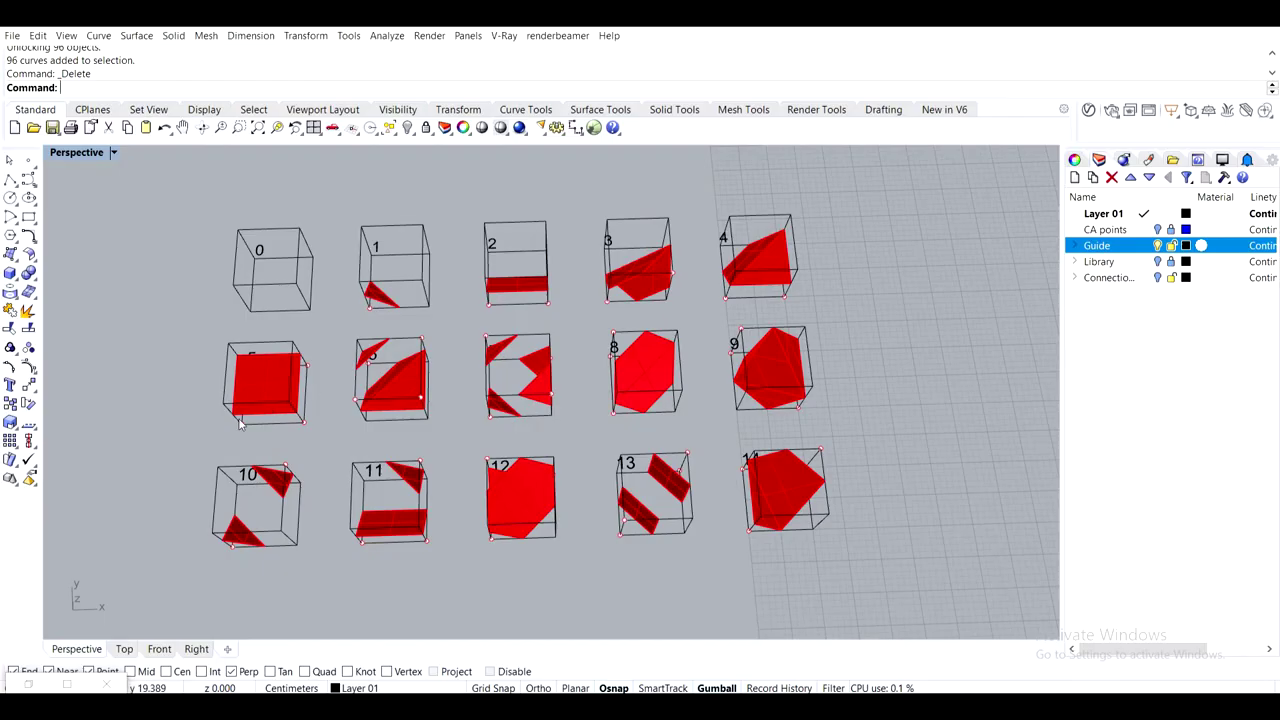
scroll(495, 364, "down", 3)
scroll(495, 364, "up", 4)
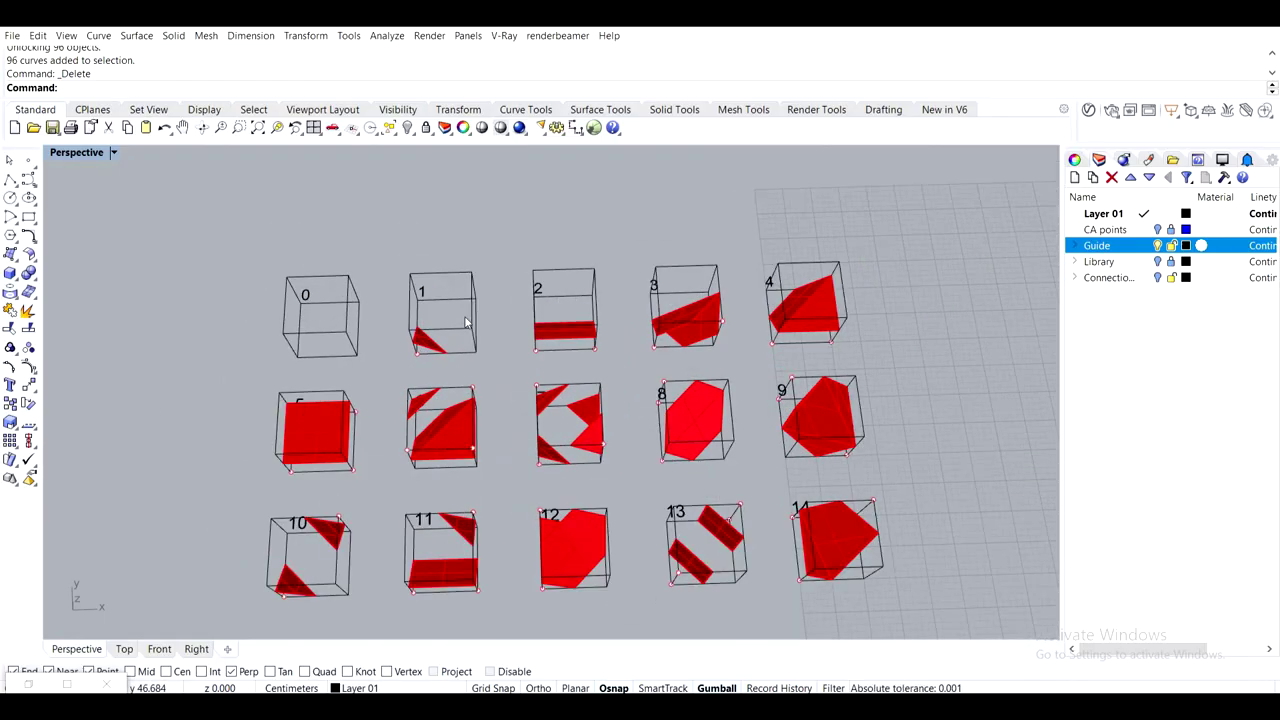
scroll(495, 364, "down", 2)
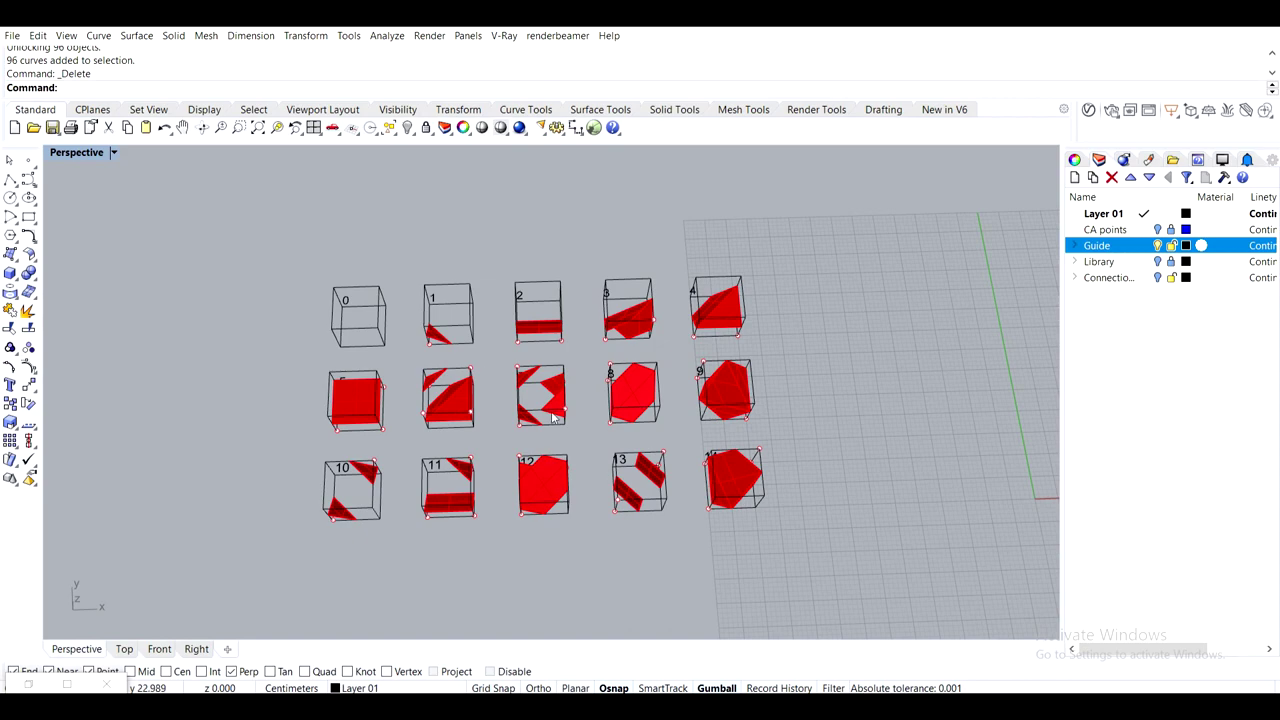
right_click_drag(594, 407, 457, 387, "shift")
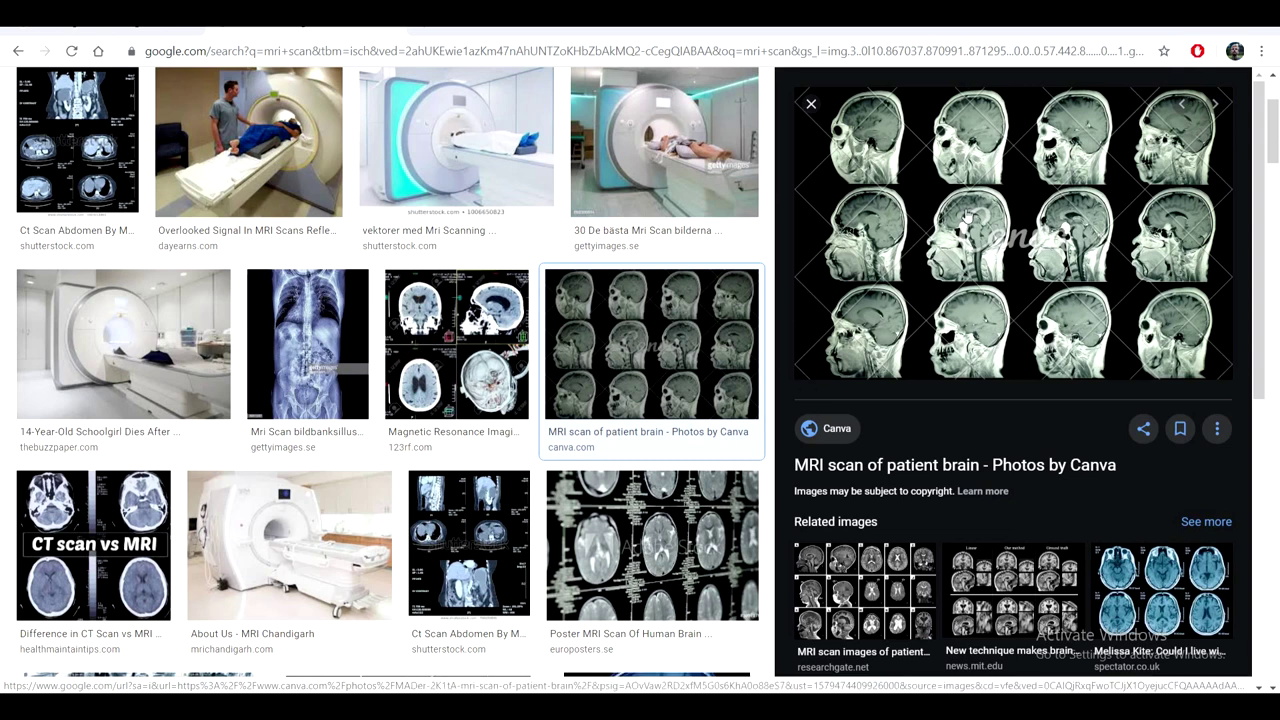
Switch to the browser and search Google Images for "mri scan marching cubes"
scroll(680, 408, "down", 2)
scroll(592, 500, "up", 5)
left_click(290, 109)
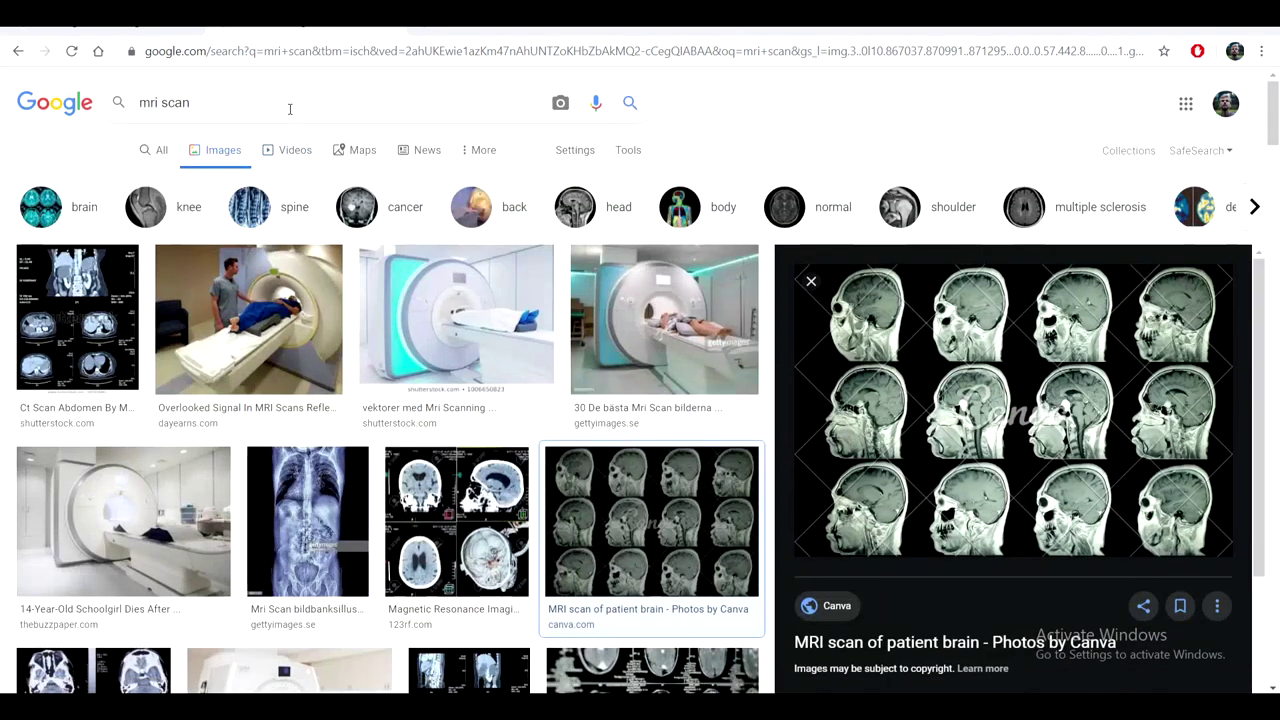
type("marc")
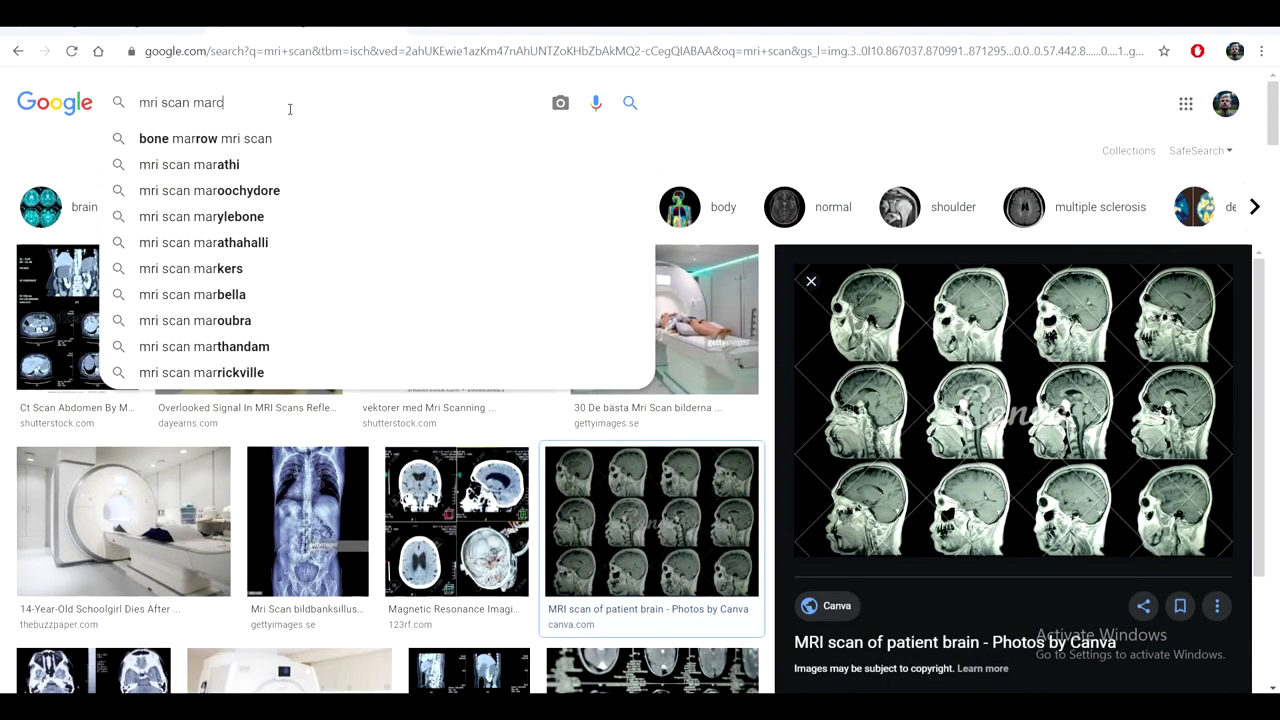
type("rd")
type("hing cubes")
key("Return")
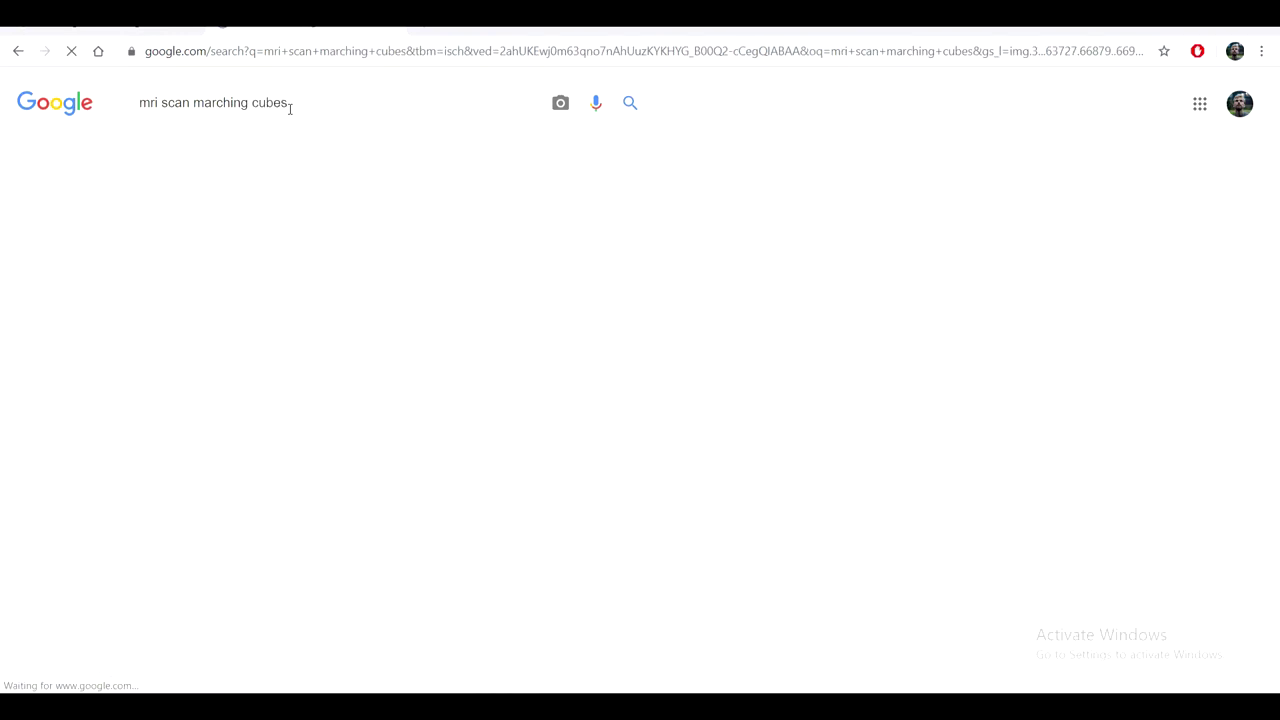
Preview the results showing the red head, the upper arm bone, the brain and skull rendering, and the Unity head mesh
left_click(583, 342)
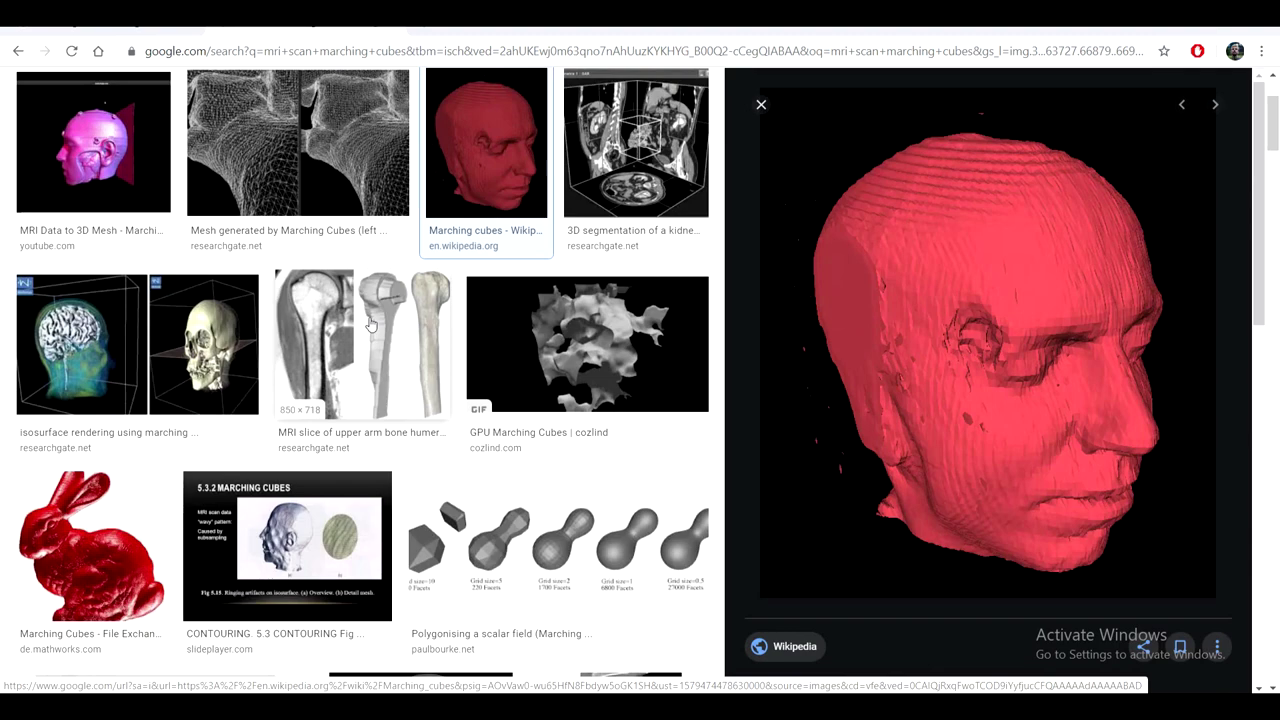
left_click(370, 325)
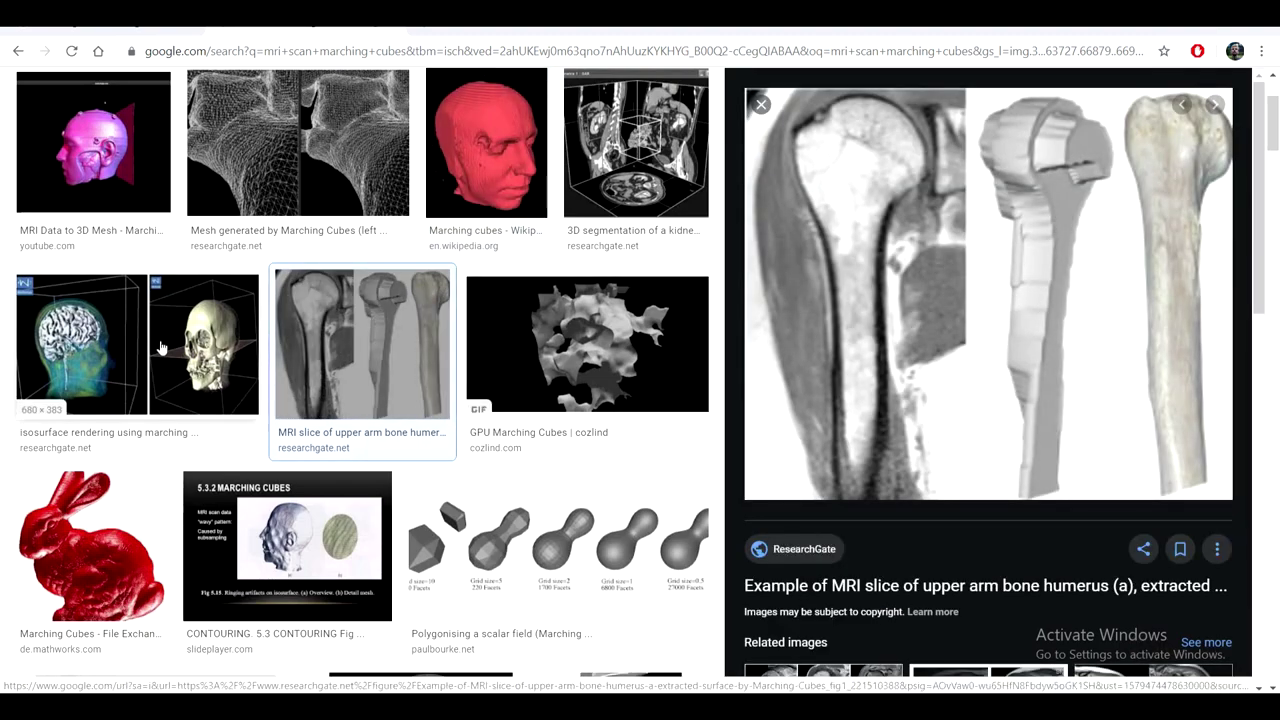
left_click(190, 347)
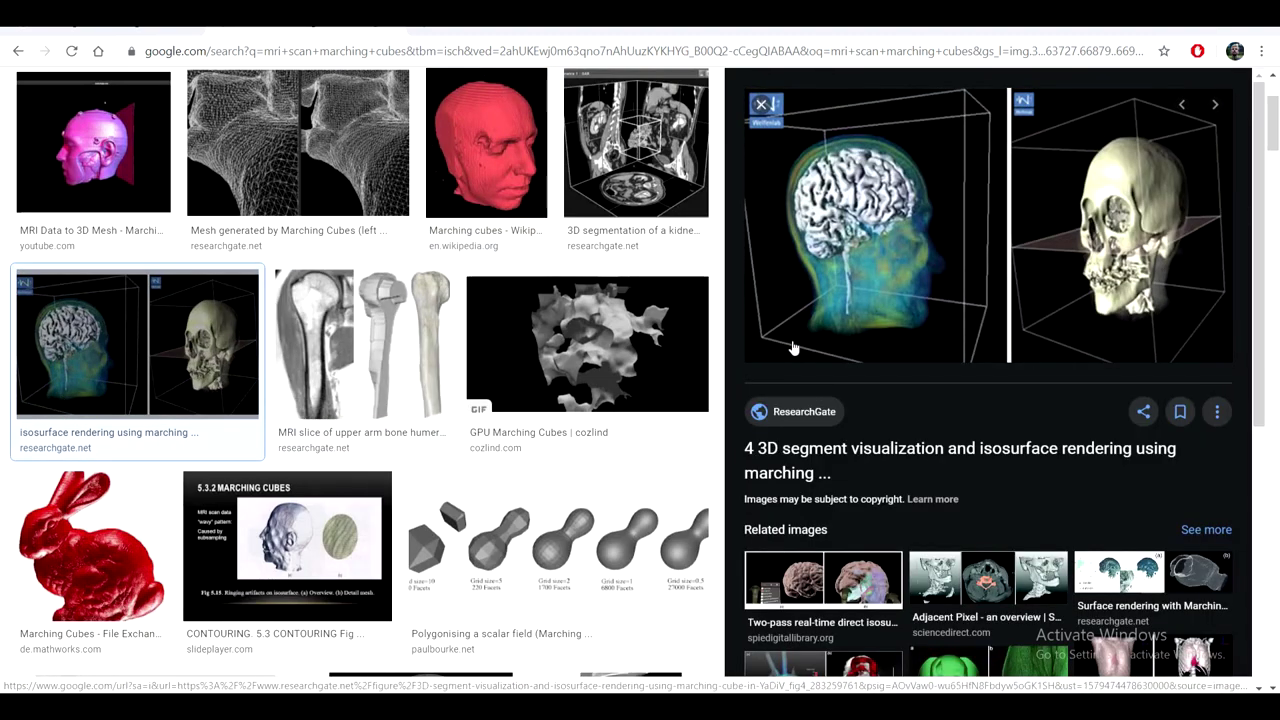
left_click(66, 150)
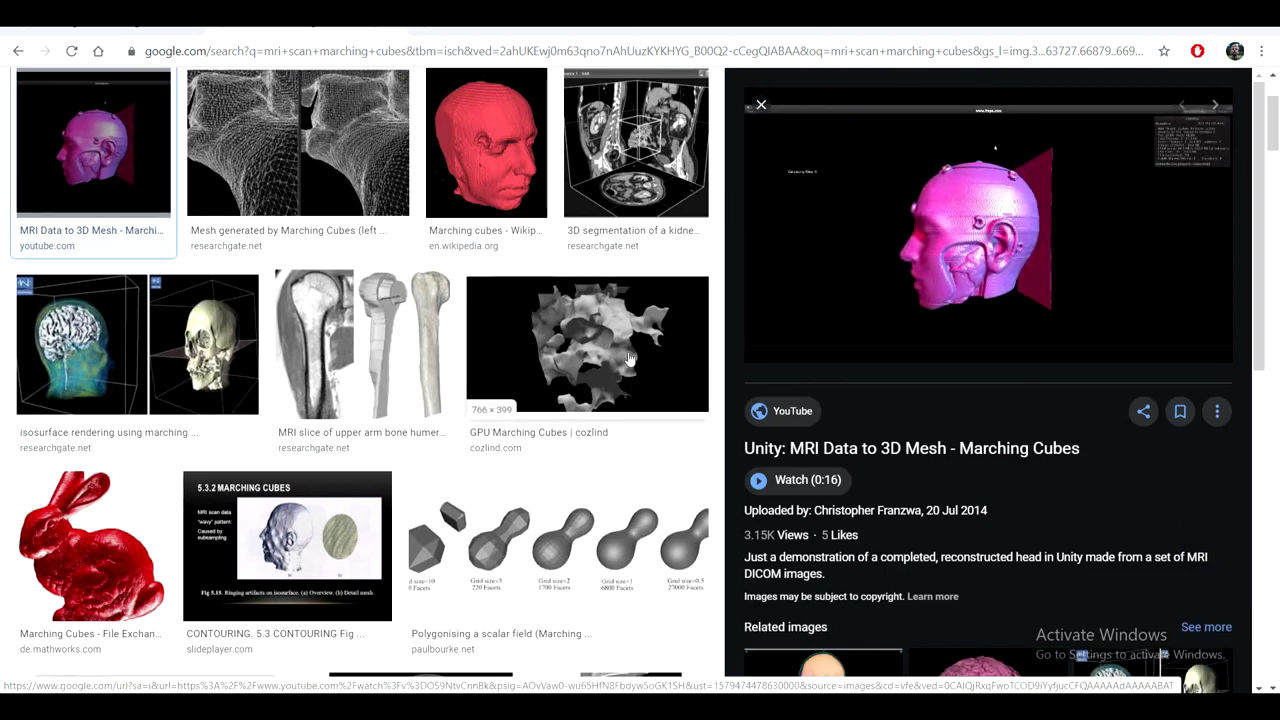
scroll(559, 399, "down", 7)
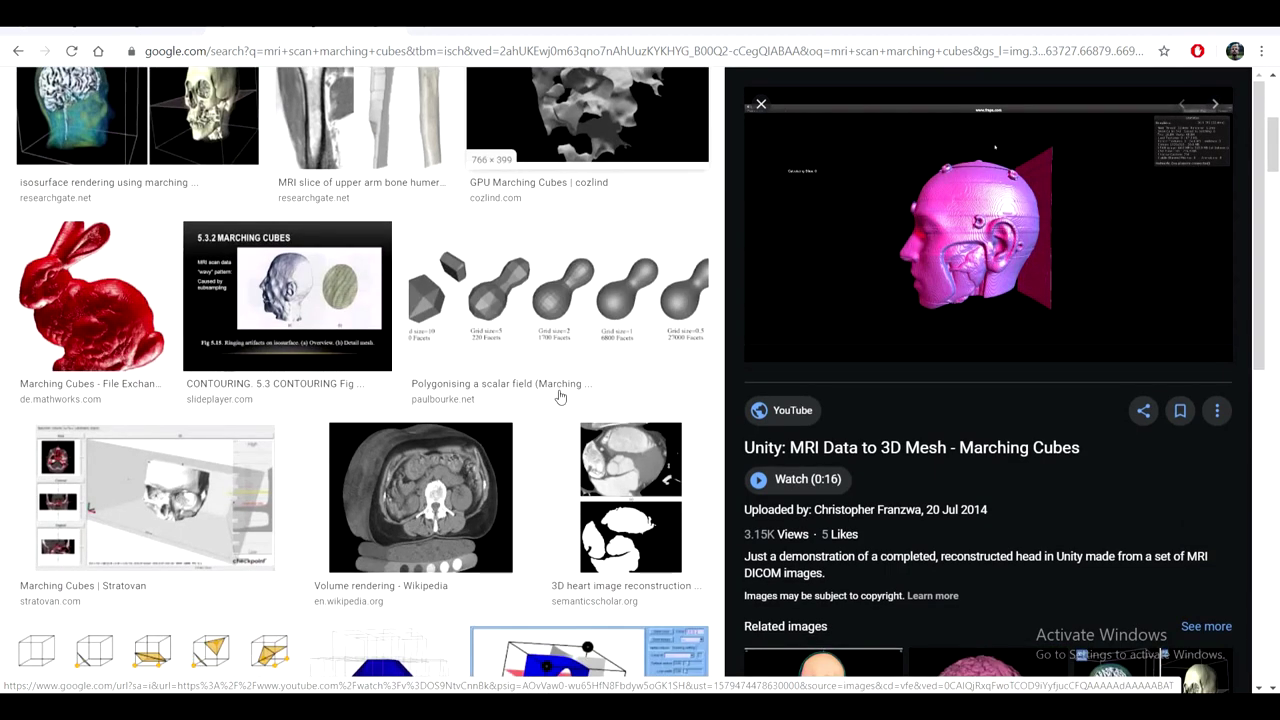
scroll(559, 397, "down", 3)
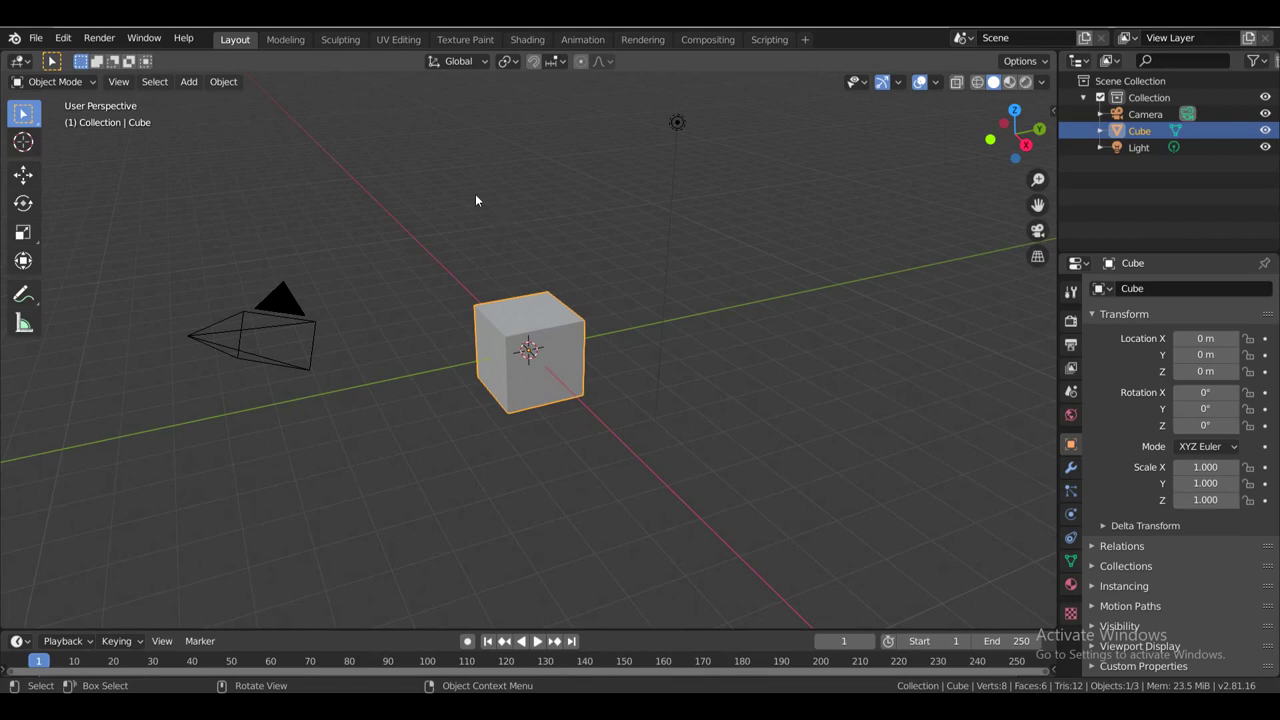
Switch to Blender, create a new Sculpting file and enable Dyntopo for the sphere
left_click(35, 38)
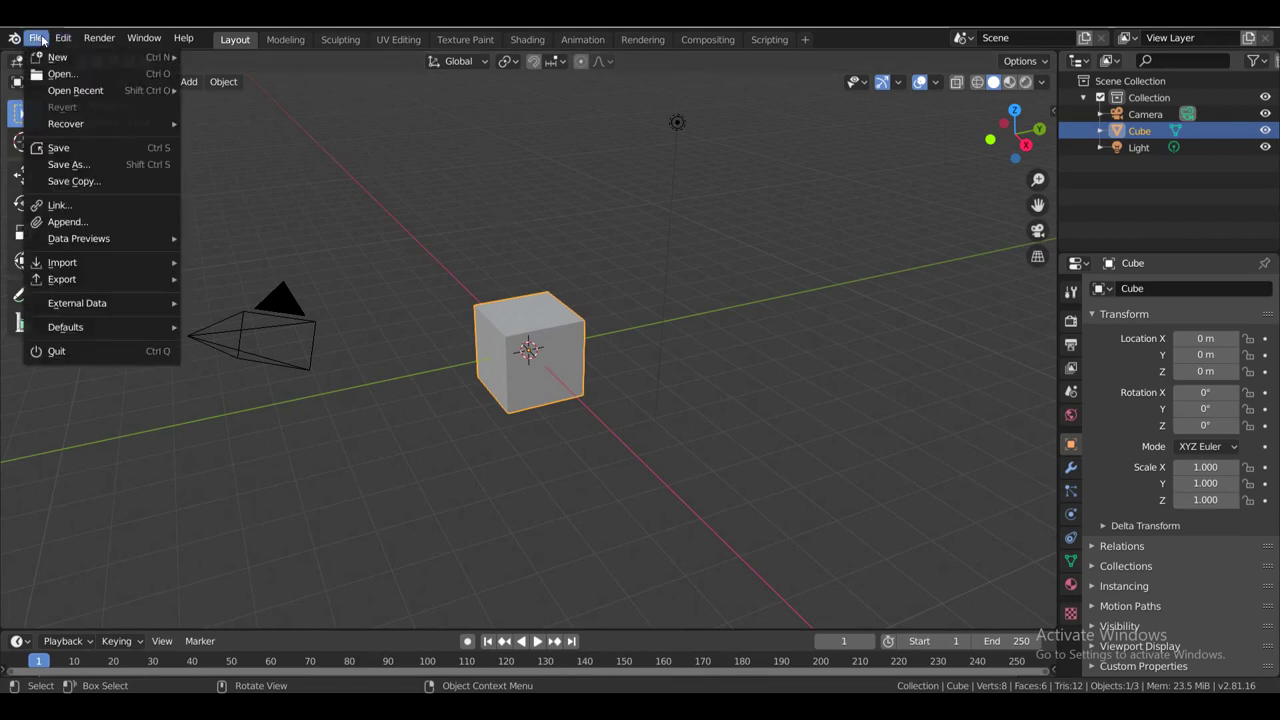
mouse_move(83, 61)
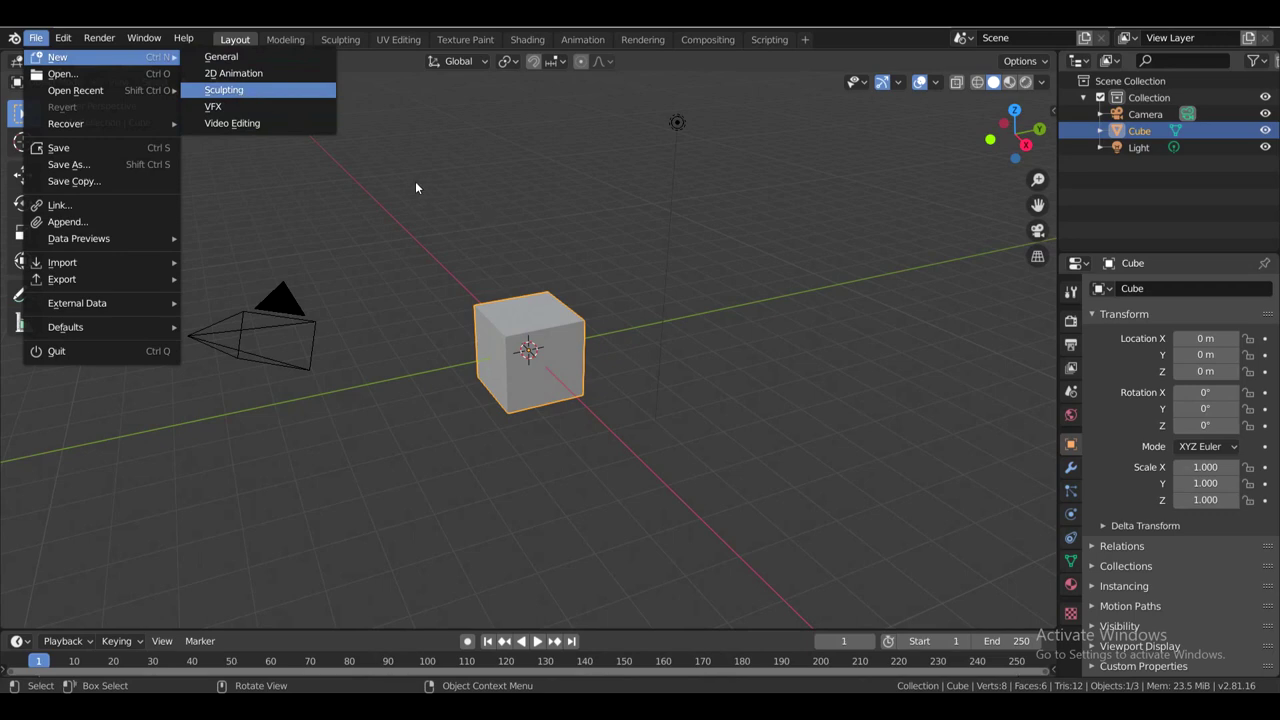
left_click(239, 91)
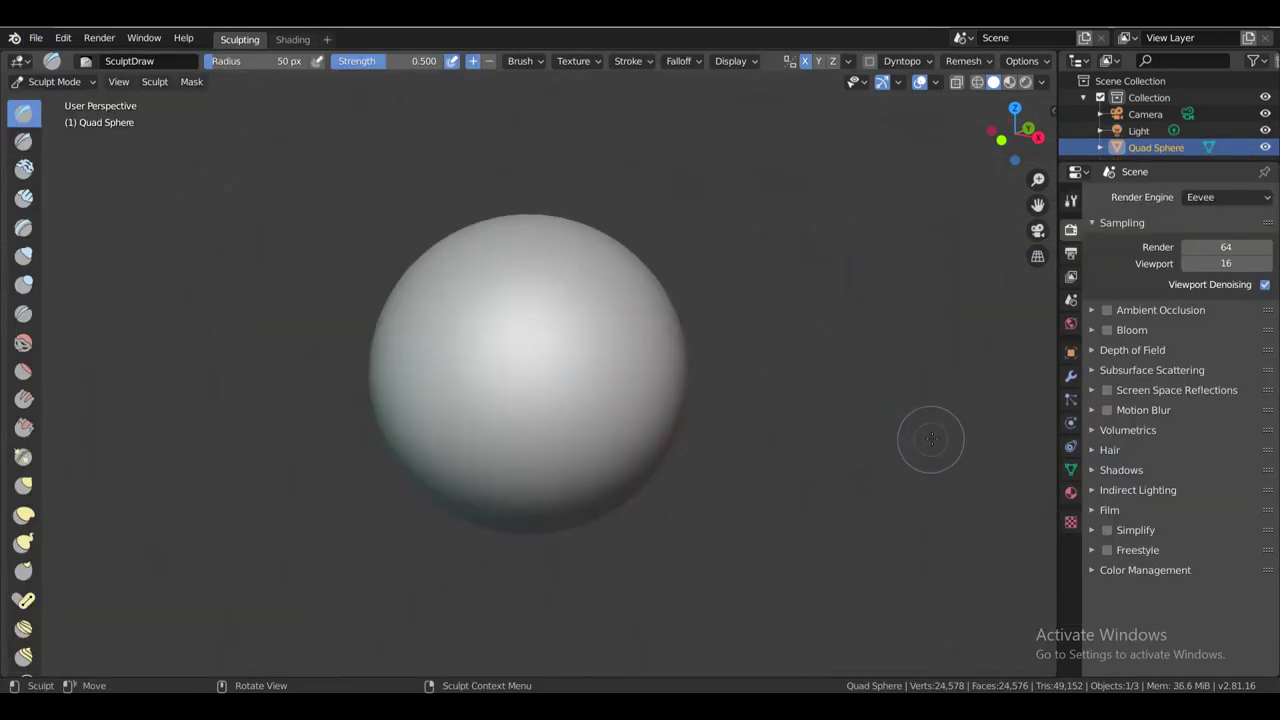
left_click(870, 62)
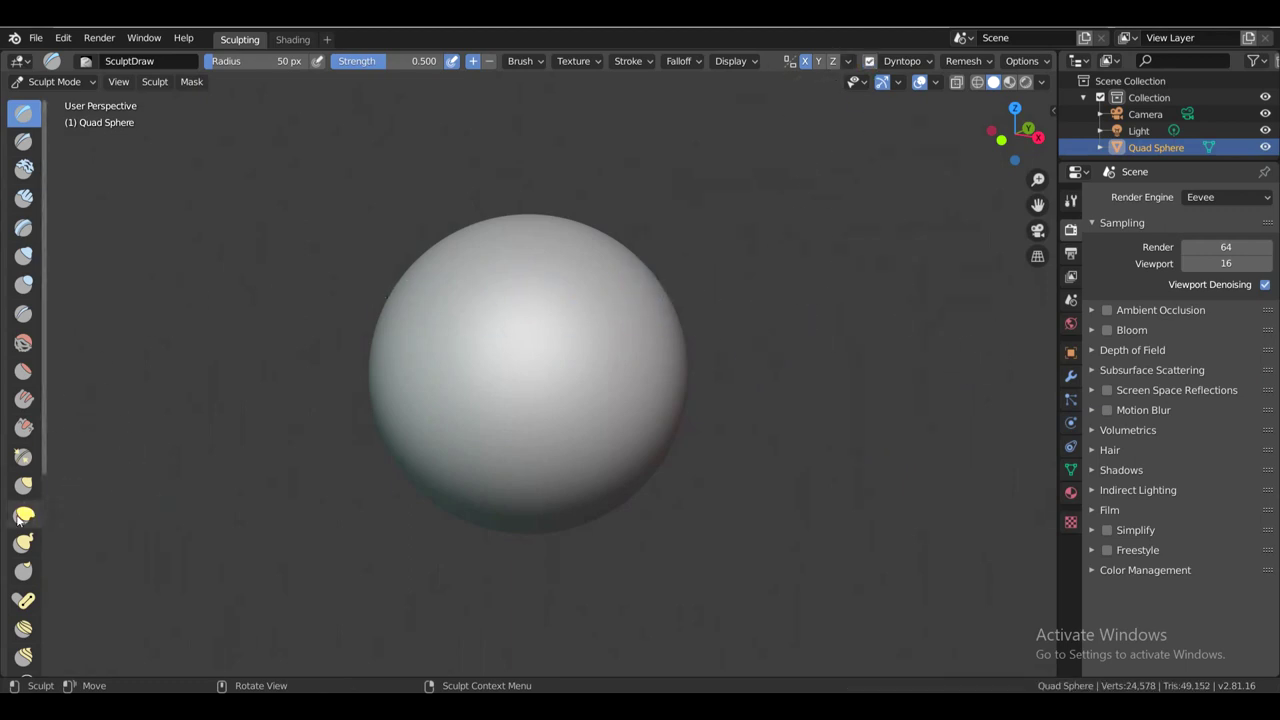
Pull several lumps out of the sphere's upper front with the Snake Hook brush at a 50 px radius
left_click(30, 548)
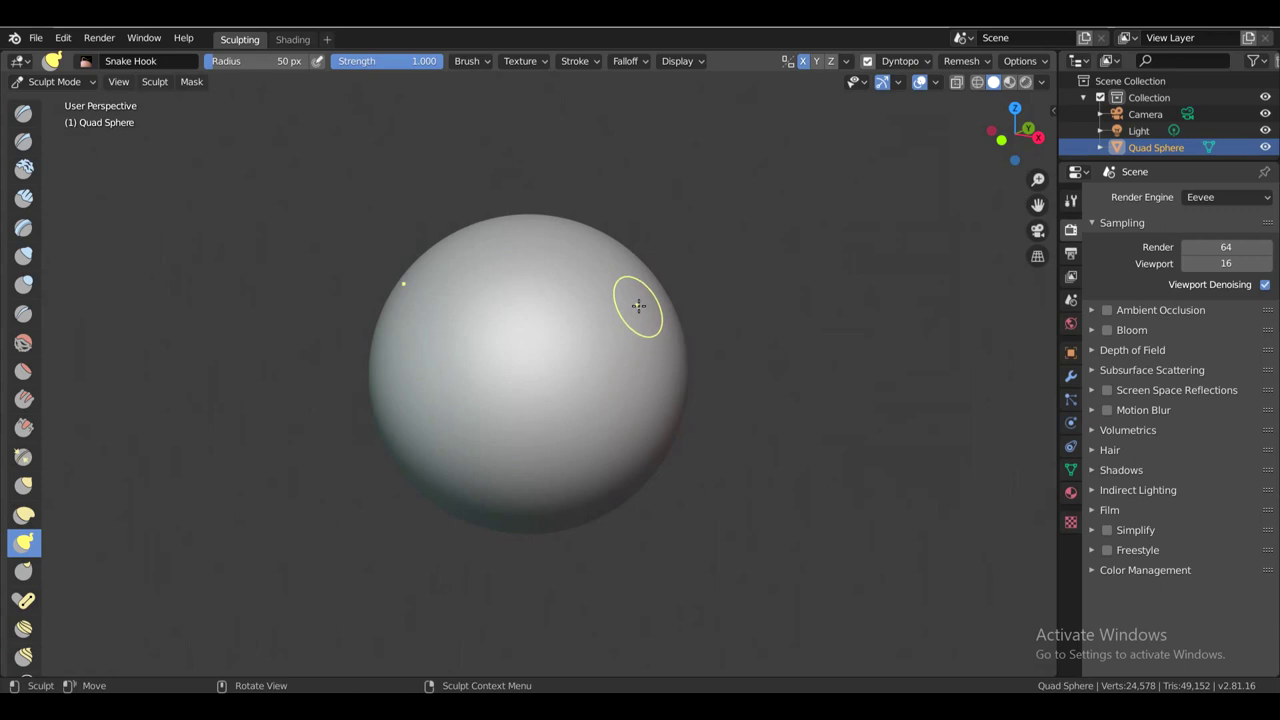
mouse_move(637, 308)
left_mouse_down()
mouse_move(535, 417)
mouse_move(605, 358)
mouse_move(570, 390)
left_mouse_up()
mouse_move(556, 342)
left_mouse_down()
mouse_move(634, 262)
mouse_move(587, 268)
mouse_move(517, 232)
left_mouse_up()
mouse_move(542, 276)
left_mouse_down()
mouse_move(567, 250)
mouse_move(538, 227)
left_mouse_up()
left_click_drag(550, 262, 580, 246)
left_click_drag(558, 286, 576, 276)
left_click_drag(564, 298, 590, 298)
scroll(677, 362, "down", 3)
scroll(652, 388, "up", 4)
scroll(700, 421, "up", 1)
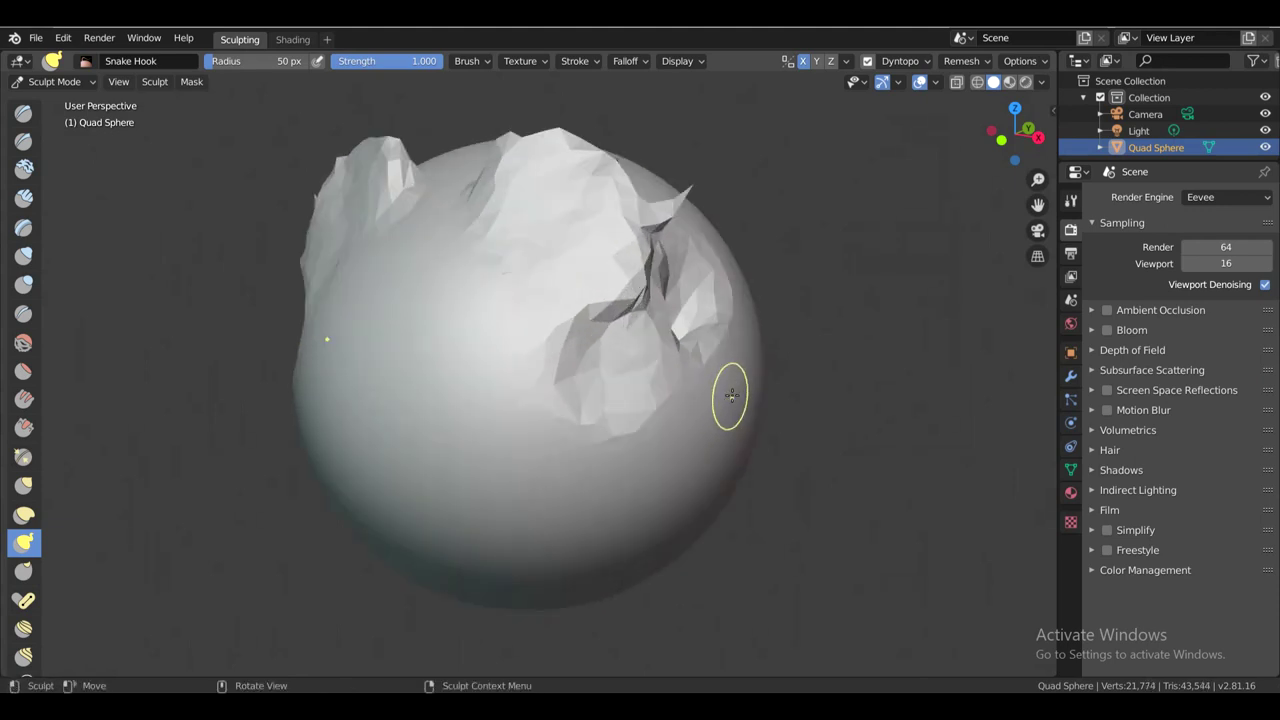
Pull the jagged lumps on the sphere's side further outward with short Snake Hook strokes
middle_click_drag(733, 396, 568, 411)
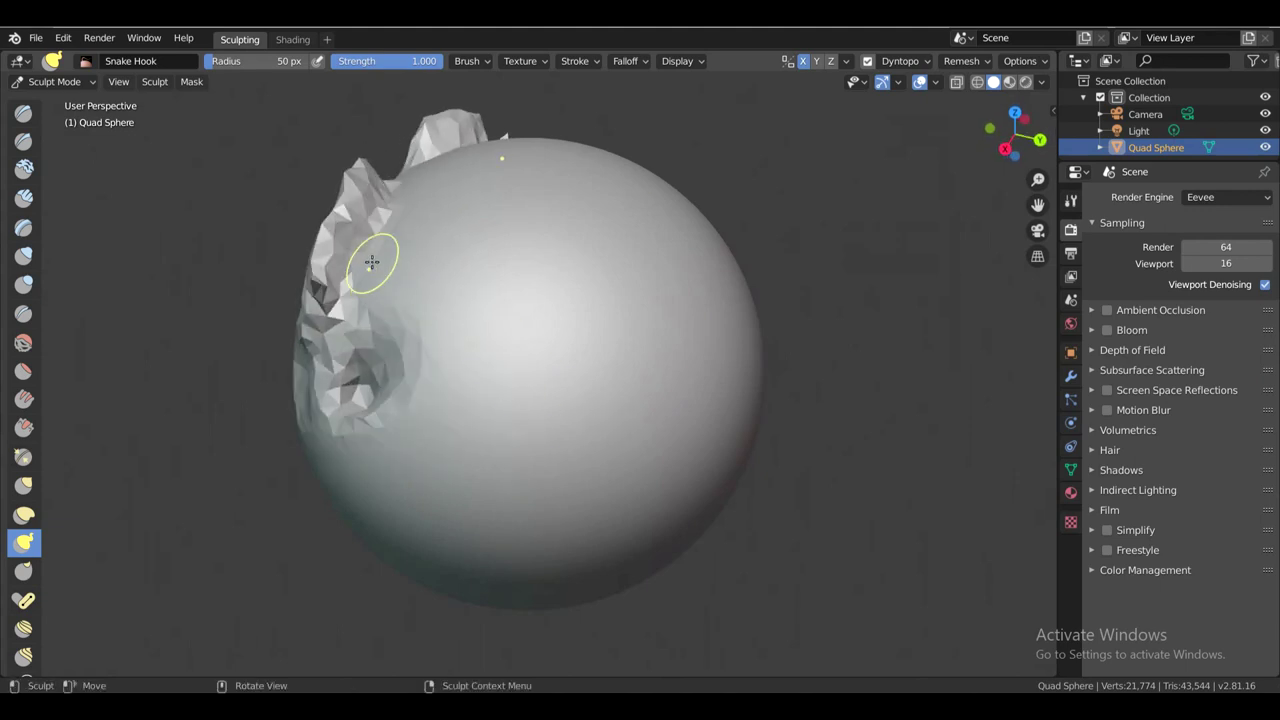
left_click_drag(386, 252, 360, 205)
left_click_drag(365, 250, 345, 210)
mouse_move(346, 252)
left_mouse_down()
mouse_move(338, 220)
mouse_move(314, 220)
left_mouse_up()
mouse_move(329, 256)
left_mouse_down()
mouse_move(310, 233)
mouse_move(326, 202)
left_mouse_up()
mouse_move(362, 213)
left_mouse_down()
mouse_move(332, 194)
mouse_move(312, 206)
mouse_move(340, 188)
mouse_move(301, 172)
left_mouse_up()
scroll(441, 227, "down", 2)
Set the Snake Hook radius to 339 px and stretch one side of the sphere into a long rounded body
mouse_move(508, 348)
middle_mouse_down()
mouse_move(600, 363)
mouse_move(620, 330)
mouse_move(600, 320)
mouse_move(570, 333)
middle_mouse_up()
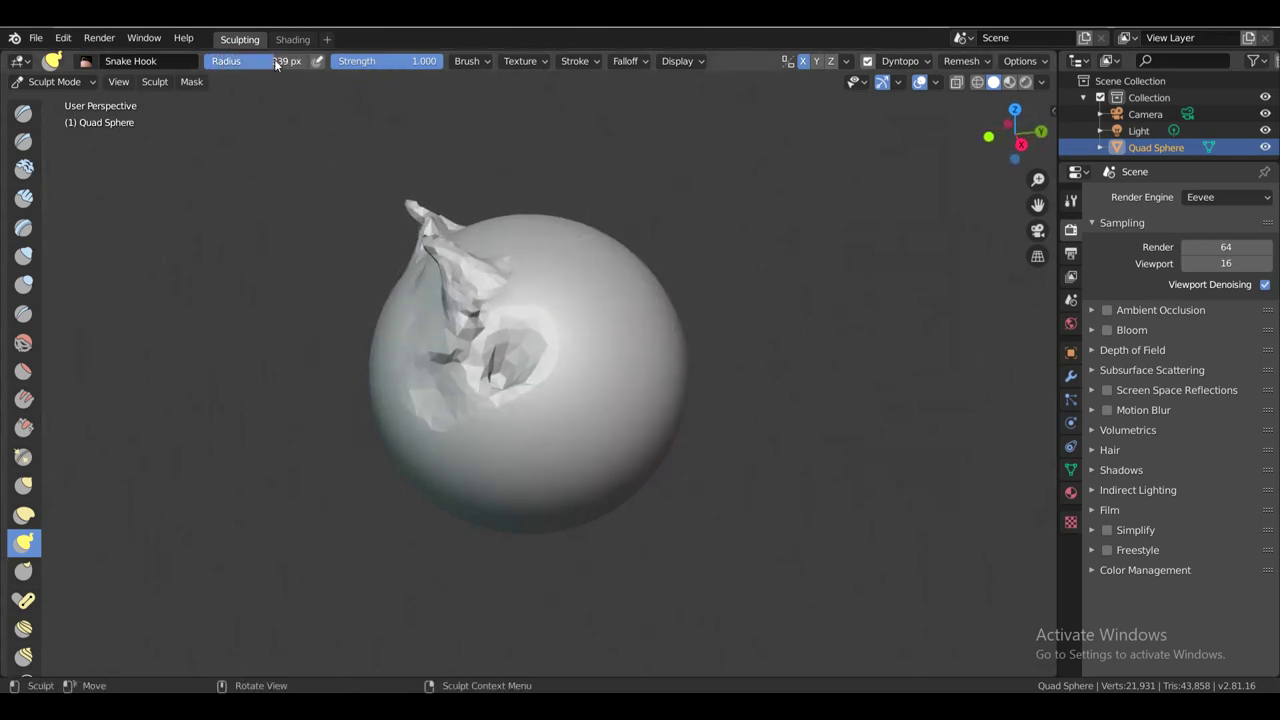
left_click_drag(564, 314, 903, 260)
left_click_drag(684, 300, 704, 264)
left_click_drag(676, 292, 695, 264)
left_click_drag(686, 286, 744, 234)
left_click_drag(691, 317, 786, 307)
left_click_drag(777, 432, 850, 402)
mouse_move(775, 370)
left_mouse_down()
mouse_move(859, 404)
mouse_move(822, 344)
mouse_move(845, 345)
left_mouse_up()
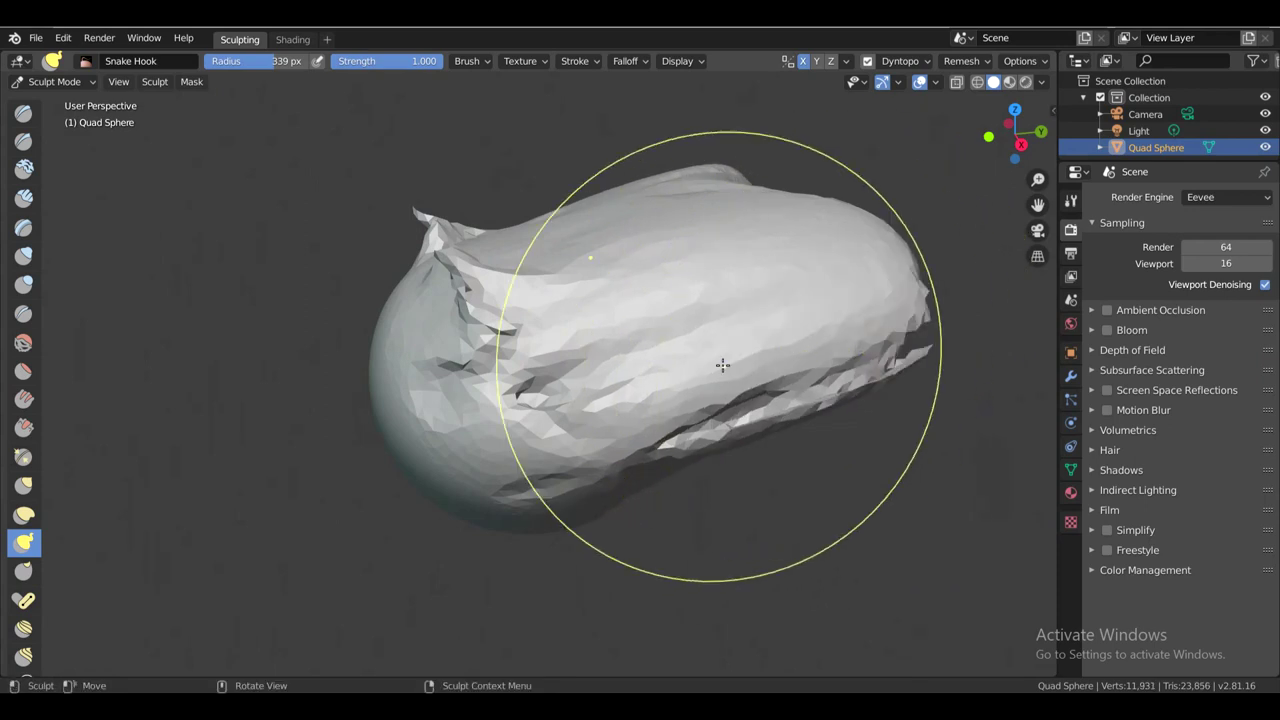
Reshape the stretched body's side and lower front with two more large Snake Hook strokes
scroll(712, 363, "down", 3)
scroll(675, 325, "up", 1)
middle_click_drag(655, 318, 657, 416)
middle_click_drag(600, 370, 689, 271)
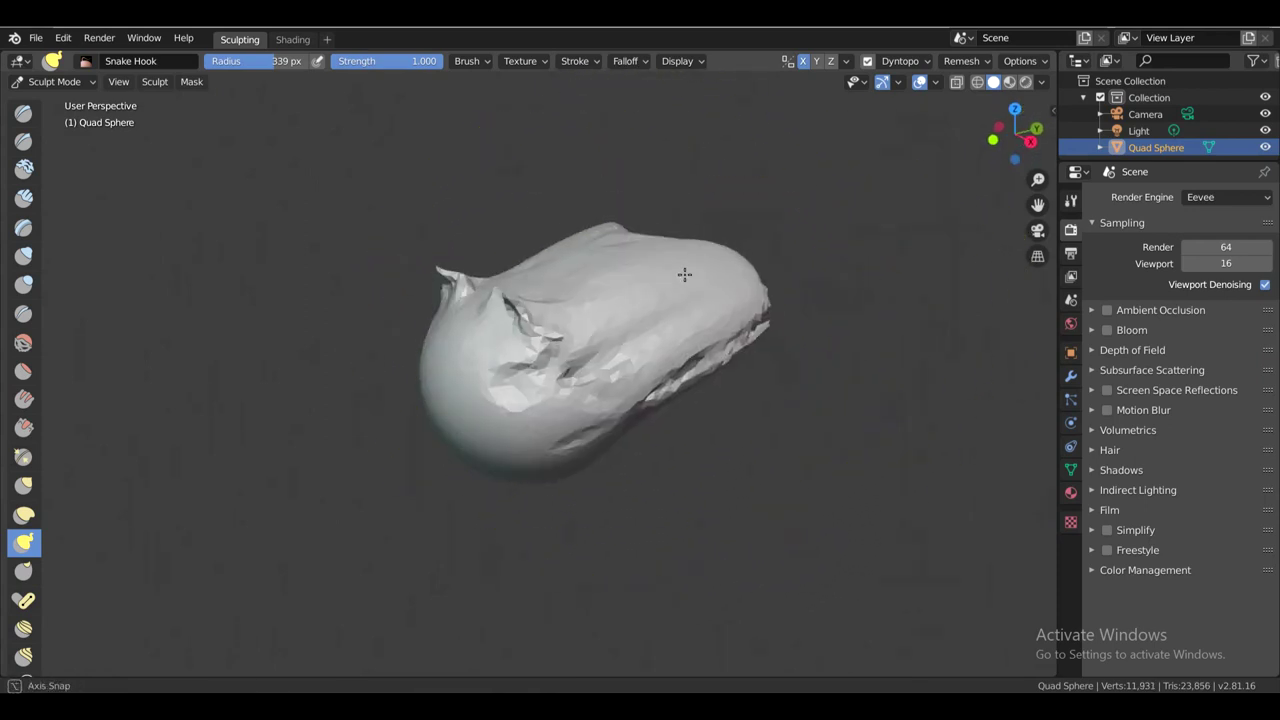
mouse_move(668, 323)
left_mouse_down()
mouse_move(742, 302)
mouse_move(760, 317)
left_mouse_up()
mouse_move(505, 495)
middle_mouse_down()
mouse_move(608, 482)
mouse_move(596, 442)
middle_mouse_up()
left_click_drag(606, 436, 654, 417)
mouse_move(725, 388)
middle_mouse_down()
mouse_move(648, 454)
mouse_move(621, 451)
middle_mouse_up()
Use the SculptDraw brush at an 88 px radius to build raised ridges across the body's surface and front
left_click(24, 115)
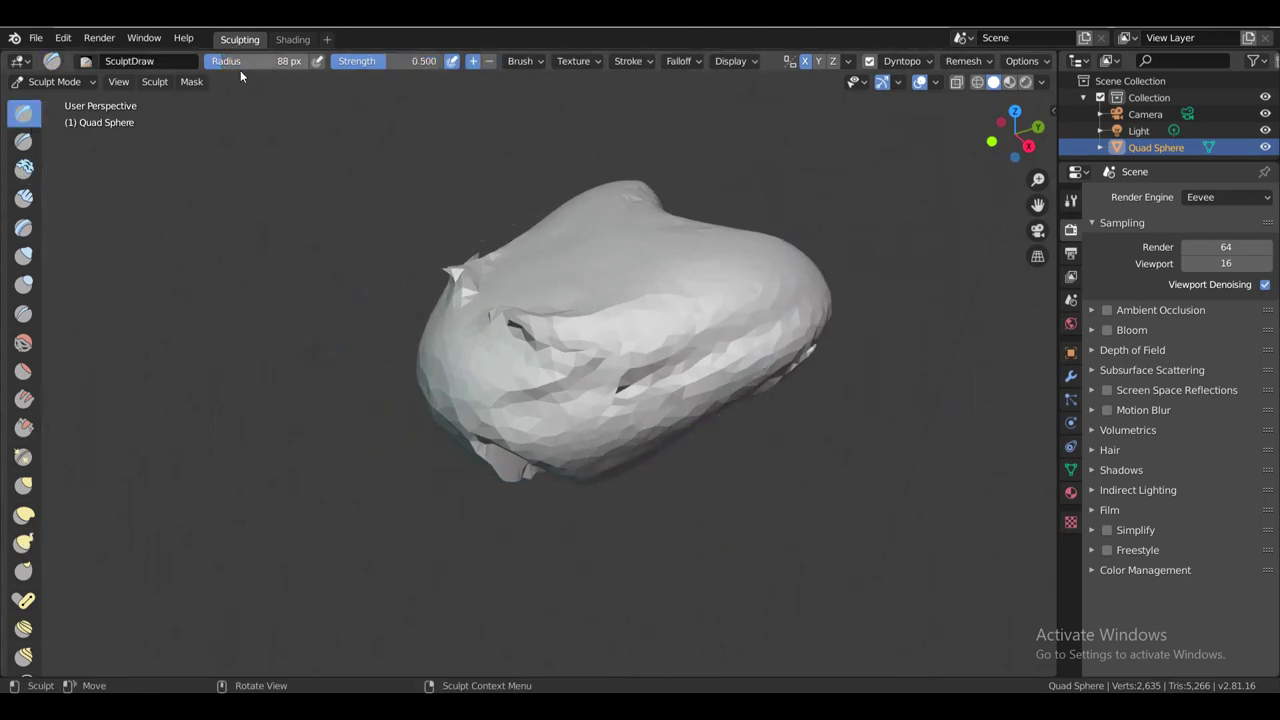
mouse_move(668, 325)
left_mouse_down()
mouse_move(623, 309)
mouse_move(686, 266)
mouse_move(666, 299)
mouse_move(762, 280)
left_mouse_up()
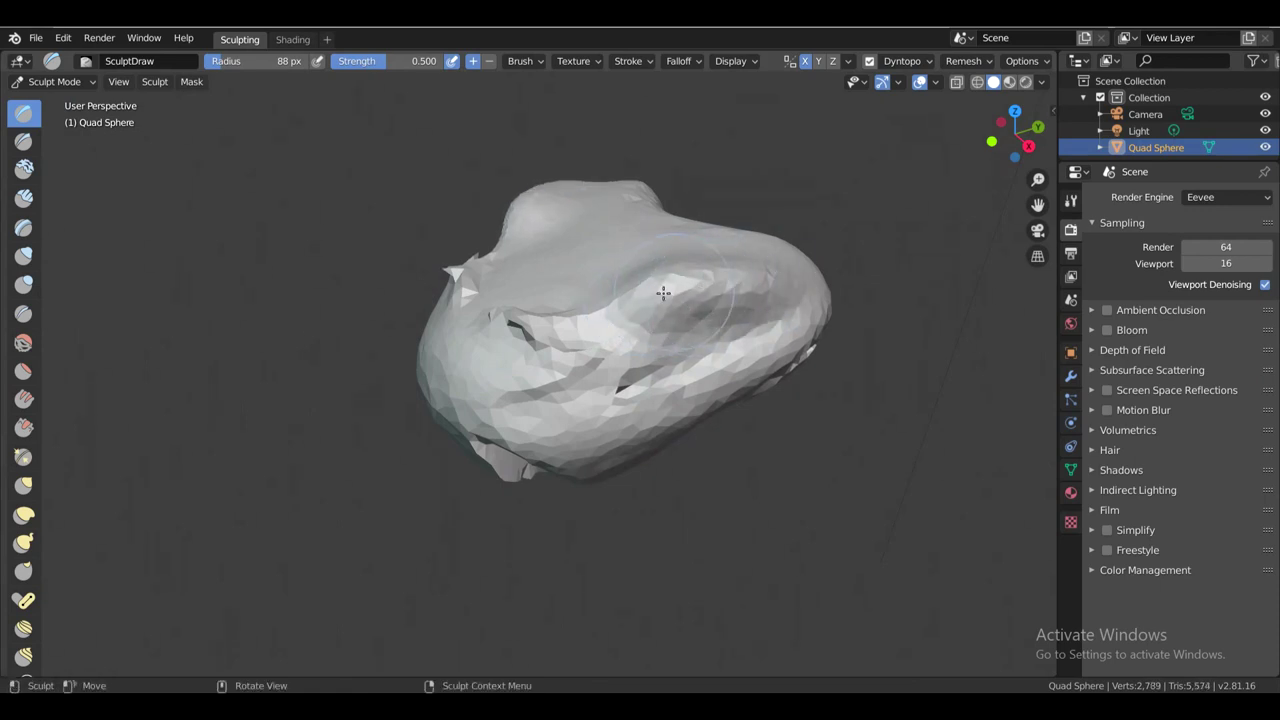
left_click_drag(658, 300, 554, 338)
mouse_move(584, 334)
left_mouse_down()
mouse_move(500, 335)
mouse_move(445, 300)
mouse_move(388, 320)
left_mouse_up()
left_click_drag(471, 323, 428, 308)
mouse_move(692, 393)
middle_mouse_down()
mouse_move(680, 320)
mouse_move(623, 420)
mouse_move(724, 289)
mouse_move(732, 308)
middle_mouse_up()
mouse_move(558, 404)
left_mouse_down()
mouse_move(566, 428)
mouse_move(544, 434)
mouse_move(520, 374)
mouse_move(545, 448)
left_mouse_up()
middle_click_drag(686, 470, 602, 560)
Build a finely detailed ridge along the body's front rim with close-up SculptDraw strokes
scroll(664, 384, "up", 1)
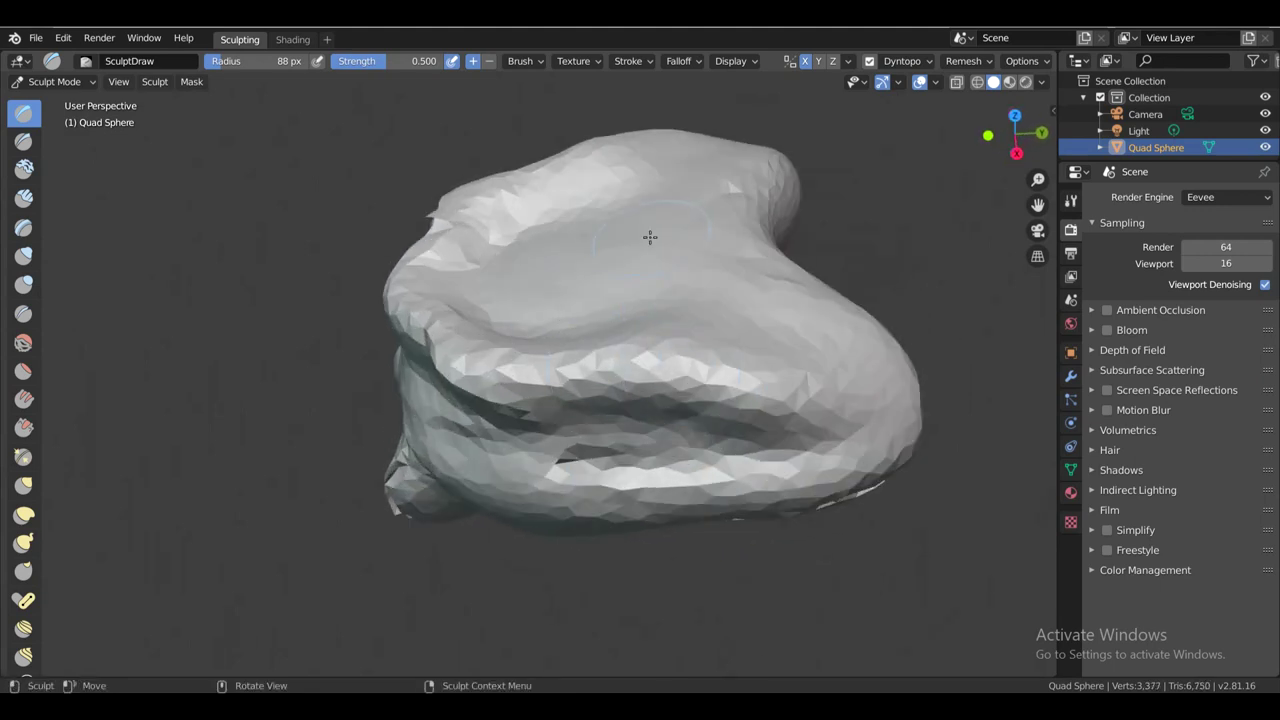
scroll(631, 312, "up", 2)
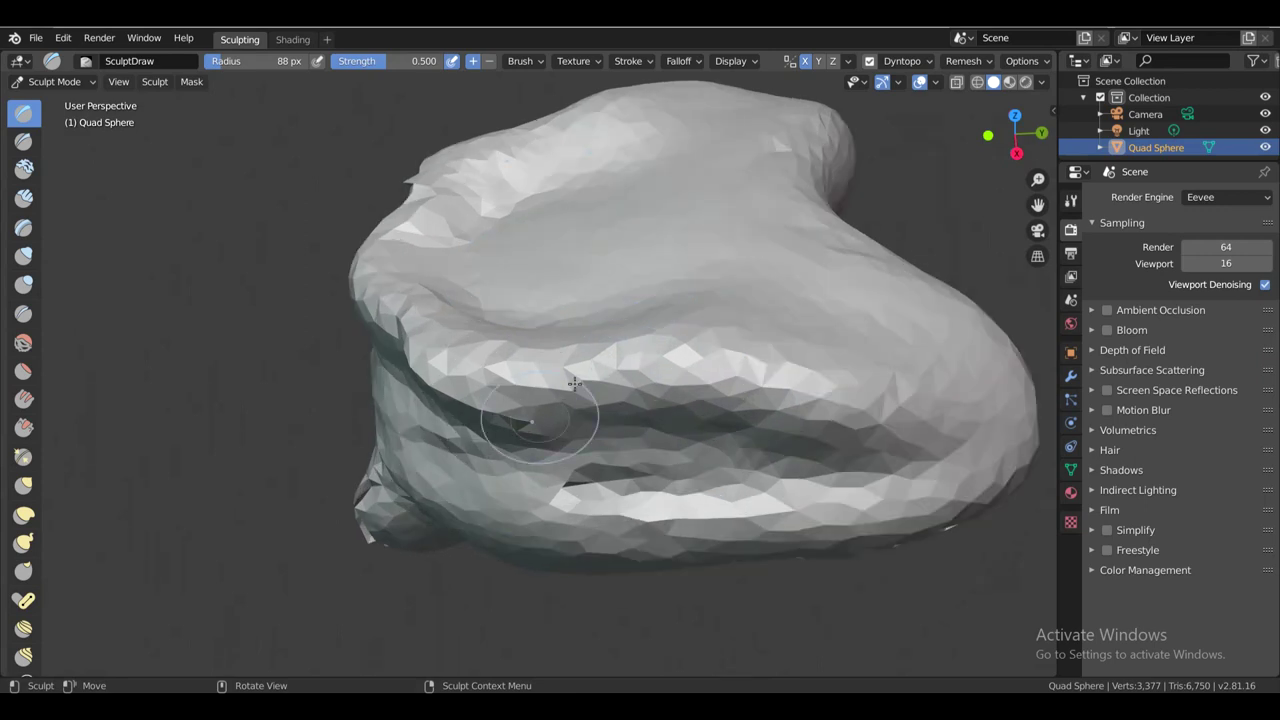
scroll(590, 364, "up", 4)
scroll(625, 362, "up", 2)
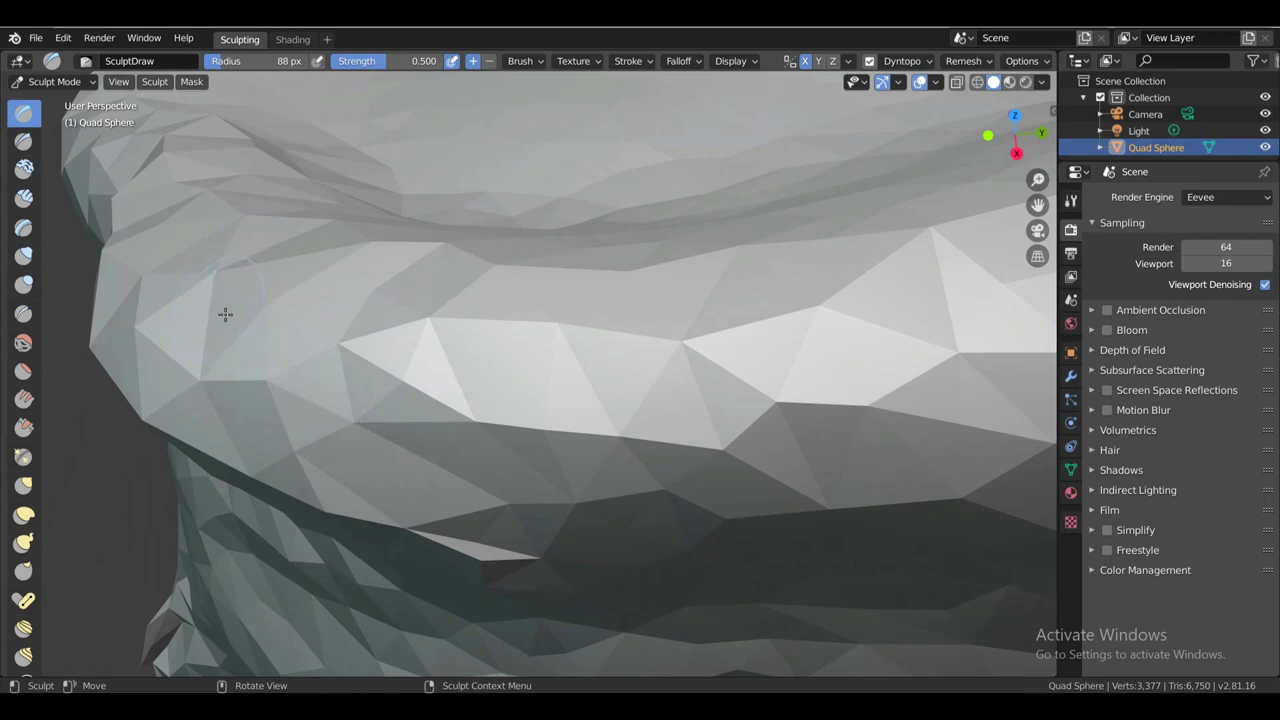
mouse_move(224, 306)
left_mouse_down()
mouse_move(346, 334)
mouse_move(874, 380)
mouse_move(443, 391)
mouse_move(205, 358)
mouse_move(662, 412)
left_mouse_up()
mouse_move(335, 336)
left_mouse_down()
mouse_move(735, 363)
mouse_move(449, 374)
mouse_move(671, 400)
mouse_move(349, 337)
mouse_move(230, 293)
mouse_move(251, 279)
left_mouse_up()
left_click_drag(345, 366, 262, 306)
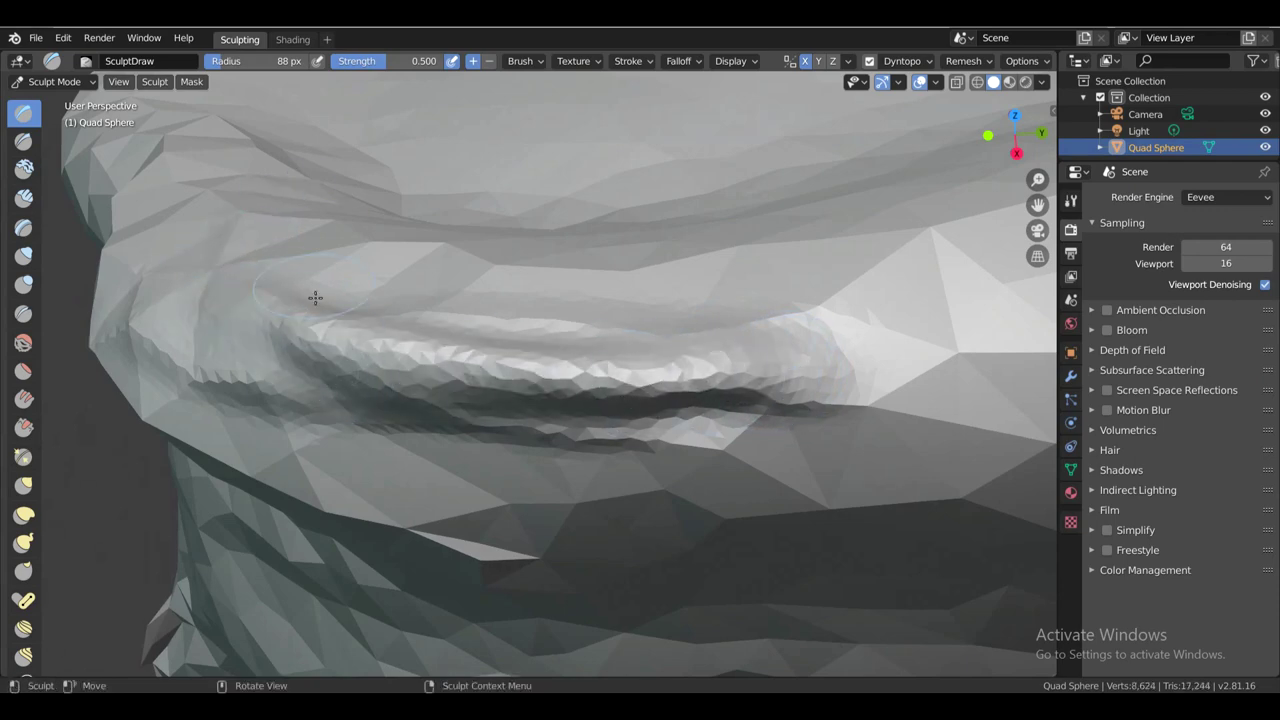
left_click_drag(300, 350, 256, 291)
Thicken the lower side of the detailed front ridge with overlapping SculptDraw strokes
left_click_drag(888, 364, 620, 380)
left_click_drag(790, 408, 490, 416)
left_click_drag(685, 415, 400, 402)
left_click_drag(598, 412, 310, 396)
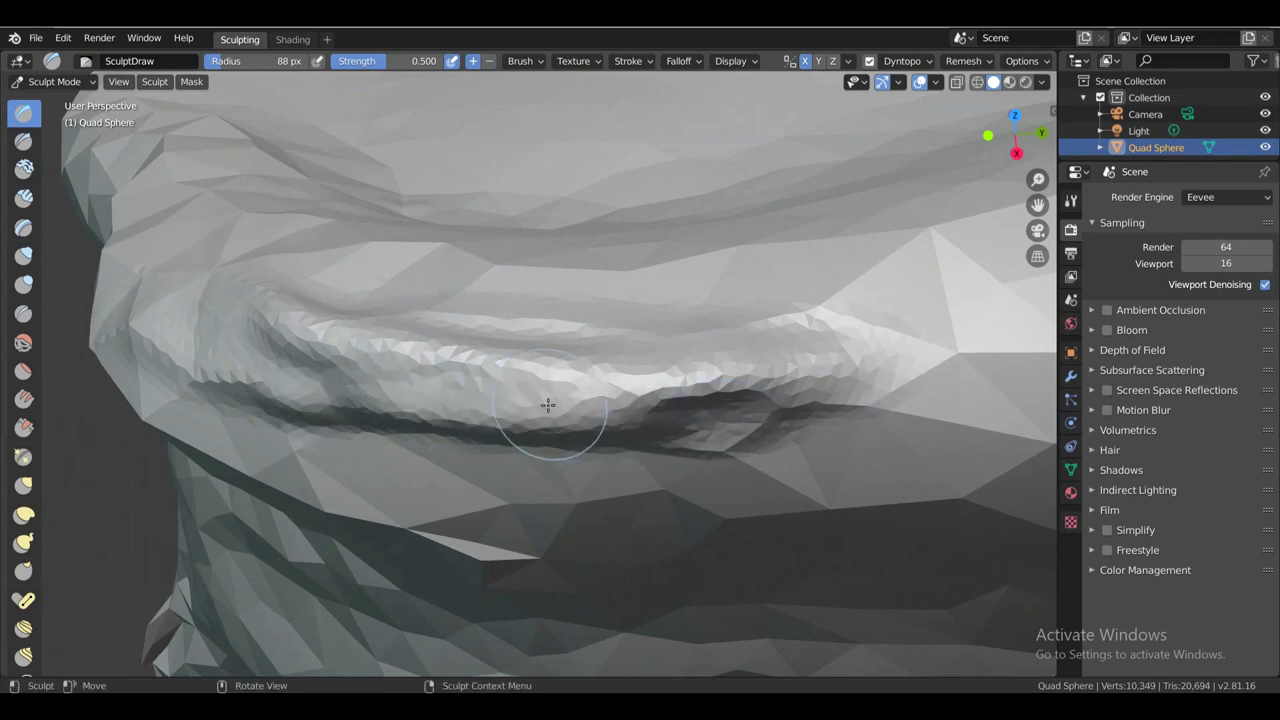
scroll(548, 412, "down", 1)
scroll(690, 422, "up", 1)
mouse_move(746, 415)
left_mouse_down()
mouse_move(651, 429)
mouse_move(692, 422)
left_mouse_up()
Draw one broad, coarse SculptDraw stroke over the finely detailed ridge on the front rim
scroll(684, 422, "down", 9)
scroll(630, 393, "up", 2)
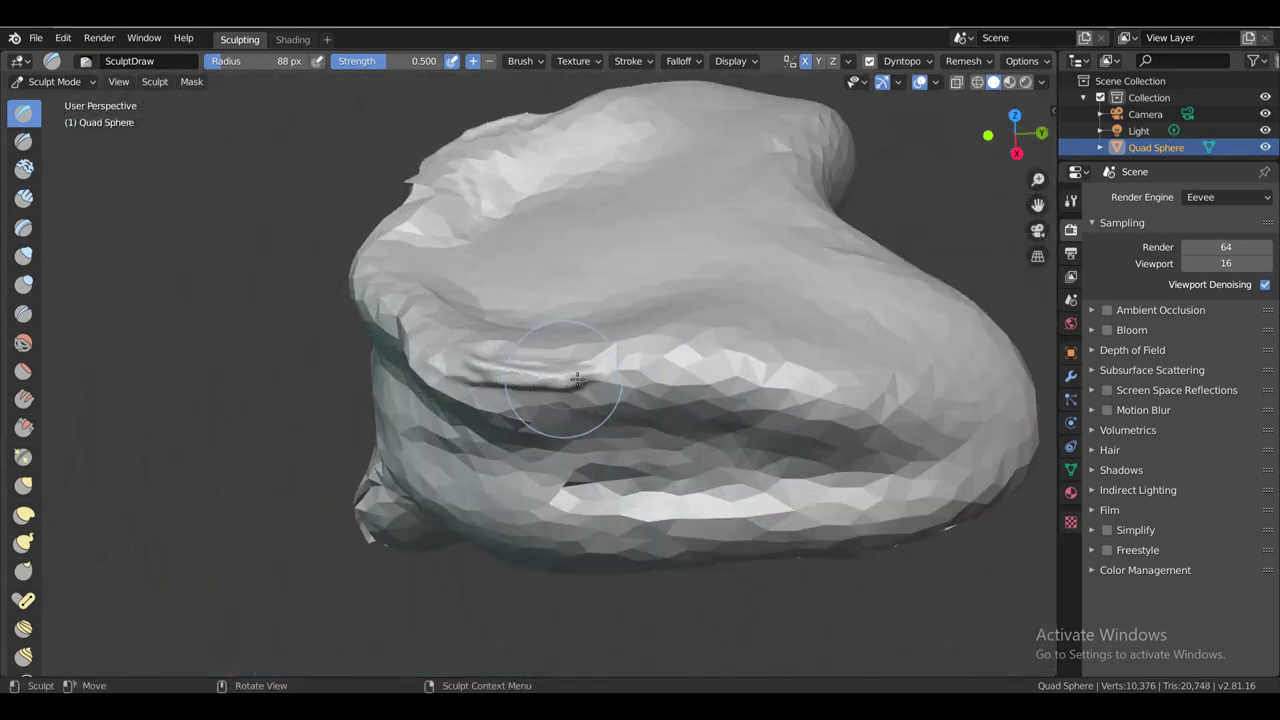
left_click_drag(614, 388, 362, 390)
Restore fine surface detail on the front rim with two close-up SculptDraw strokes in opposite directions
scroll(440, 488, "up", 1)
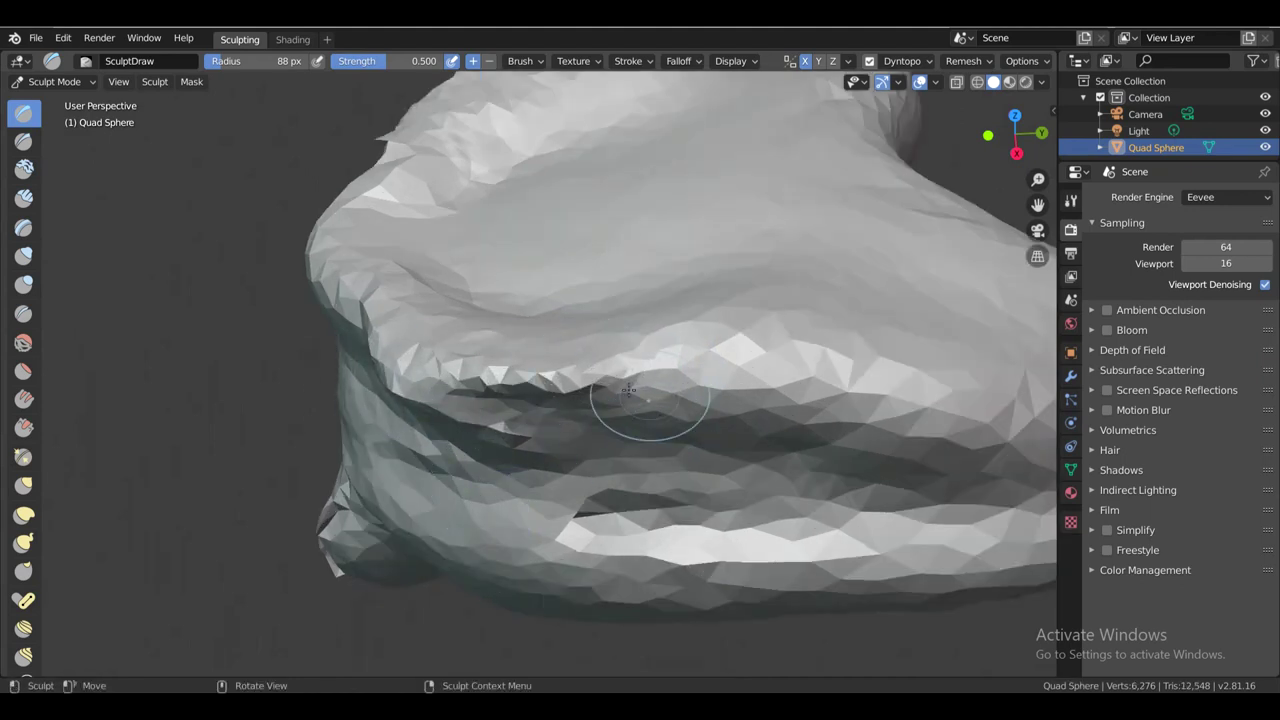
scroll(520, 370, "up", 1)
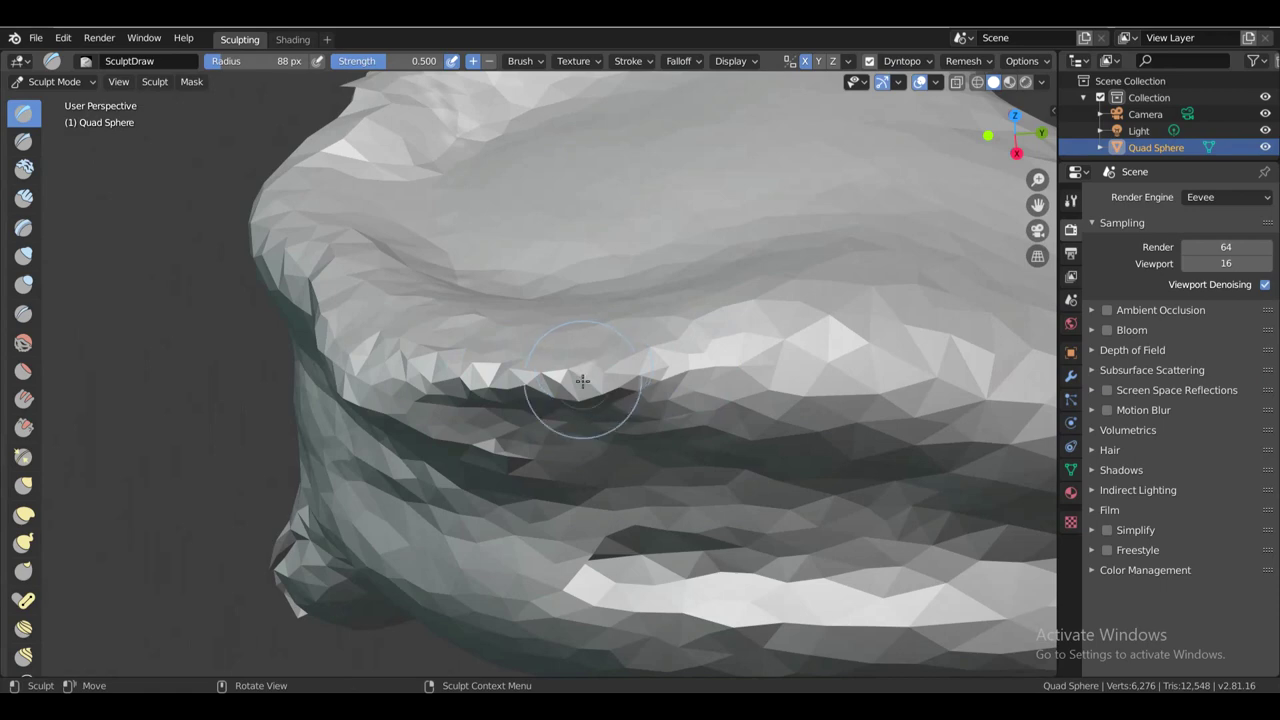
scroll(596, 392, "up", 2)
scroll(606, 402, "down", 1)
mouse_move(587, 386)
left_mouse_down()
mouse_move(580, 401)
mouse_move(578, 390)
mouse_move(344, 354)
left_mouse_up()
mouse_move(468, 364)
left_mouse_down()
mouse_move(537, 343)
mouse_move(466, 345)
mouse_move(729, 377)
left_mouse_up()
scroll(732, 408, "down", 8)
scroll(740, 420, "up", 2)
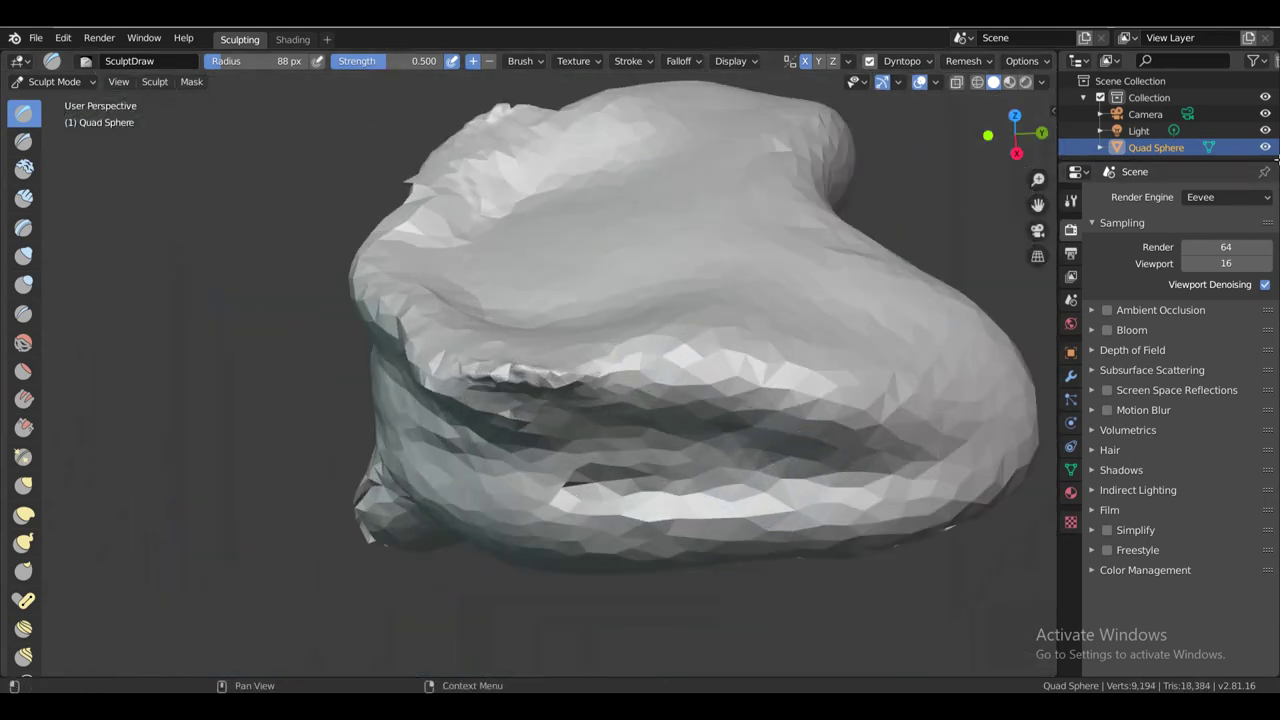
Quit Blender without saving the sculpt and switch back to the marching cubes guide in Rhino
key("ctrl+q")
left_click(684, 379)
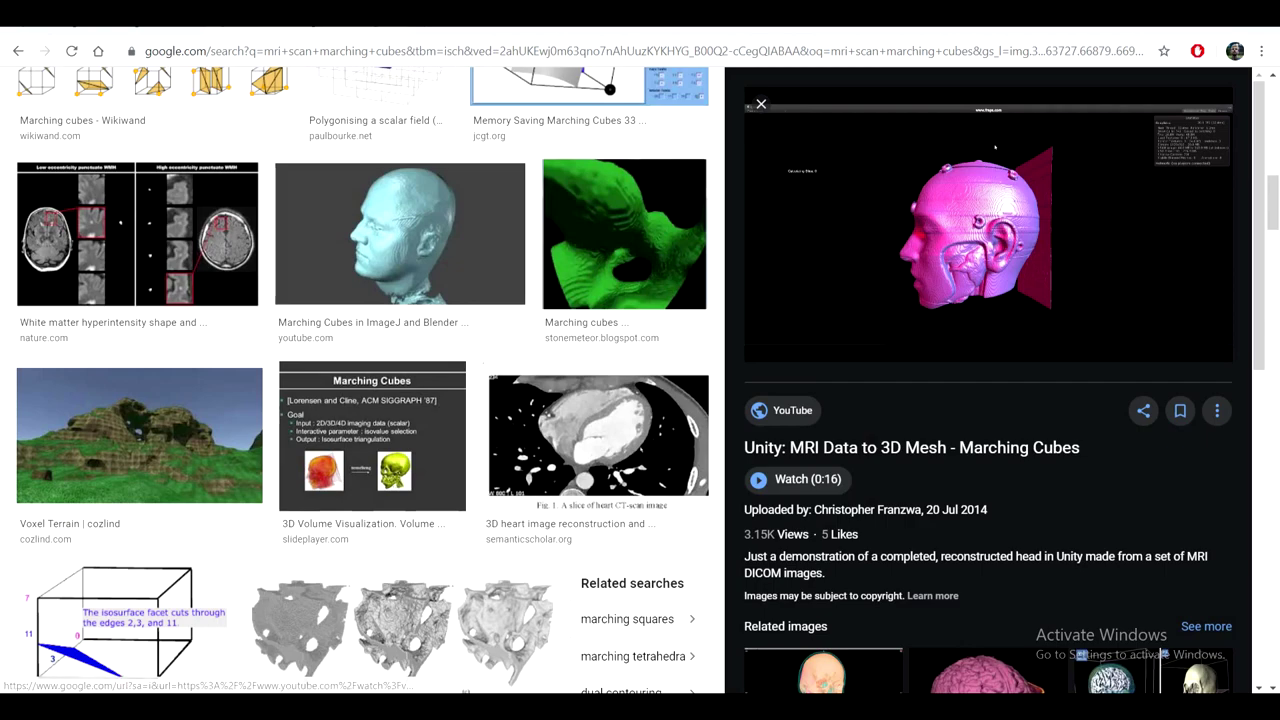
key("alt+Tab")
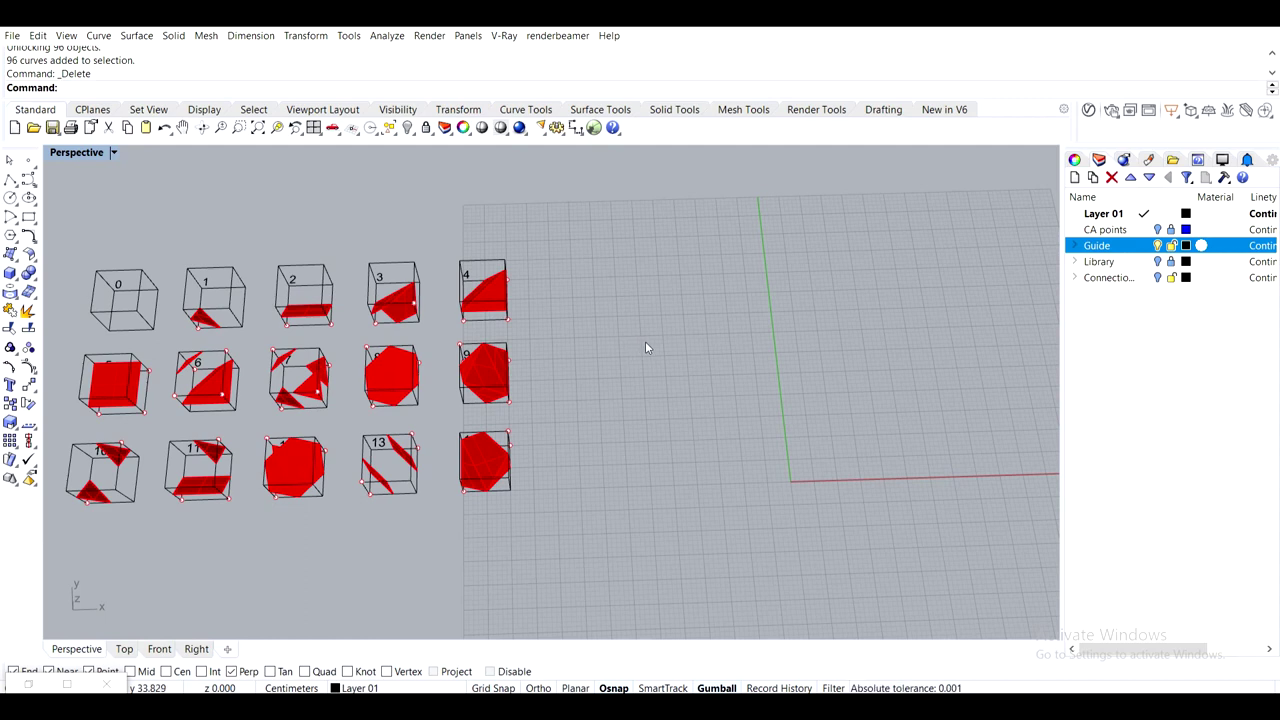
Survey the full grid of guide cases 0 to 14 and pick out individual red surfaces in the upper row
scroll(600, 351, "down", 2)
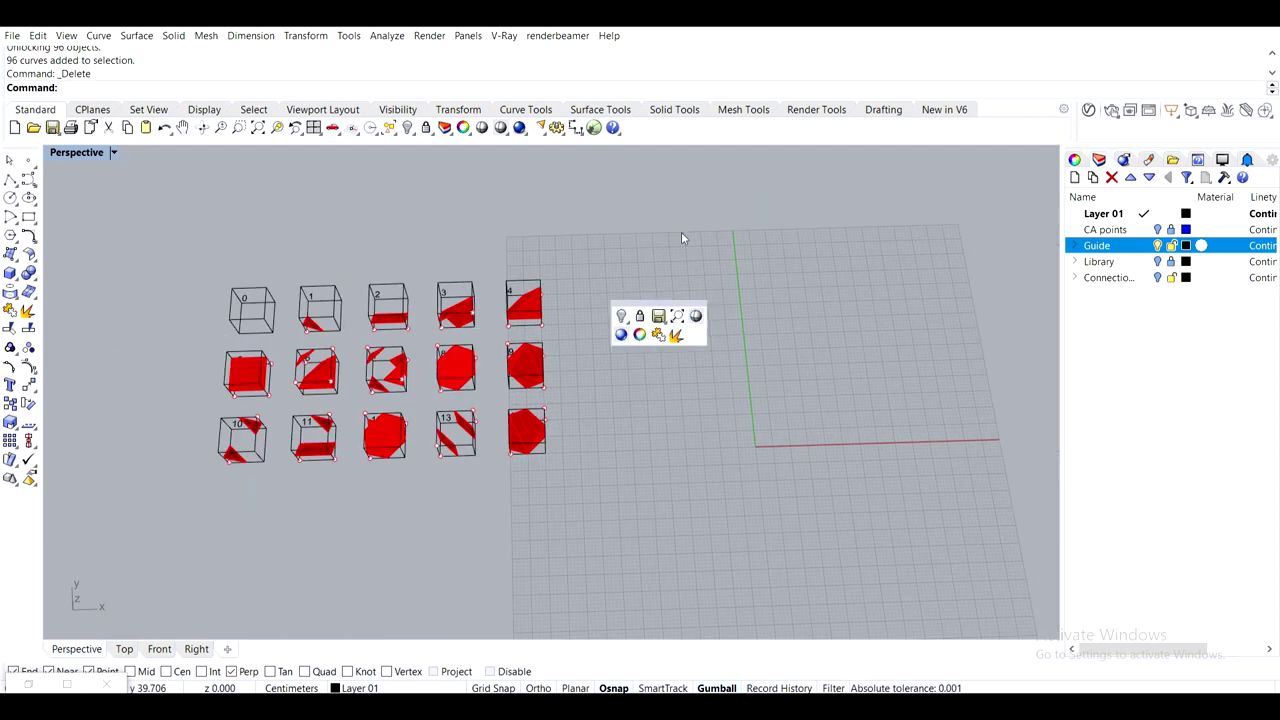
right_click_drag(680, 224, 765, 348)
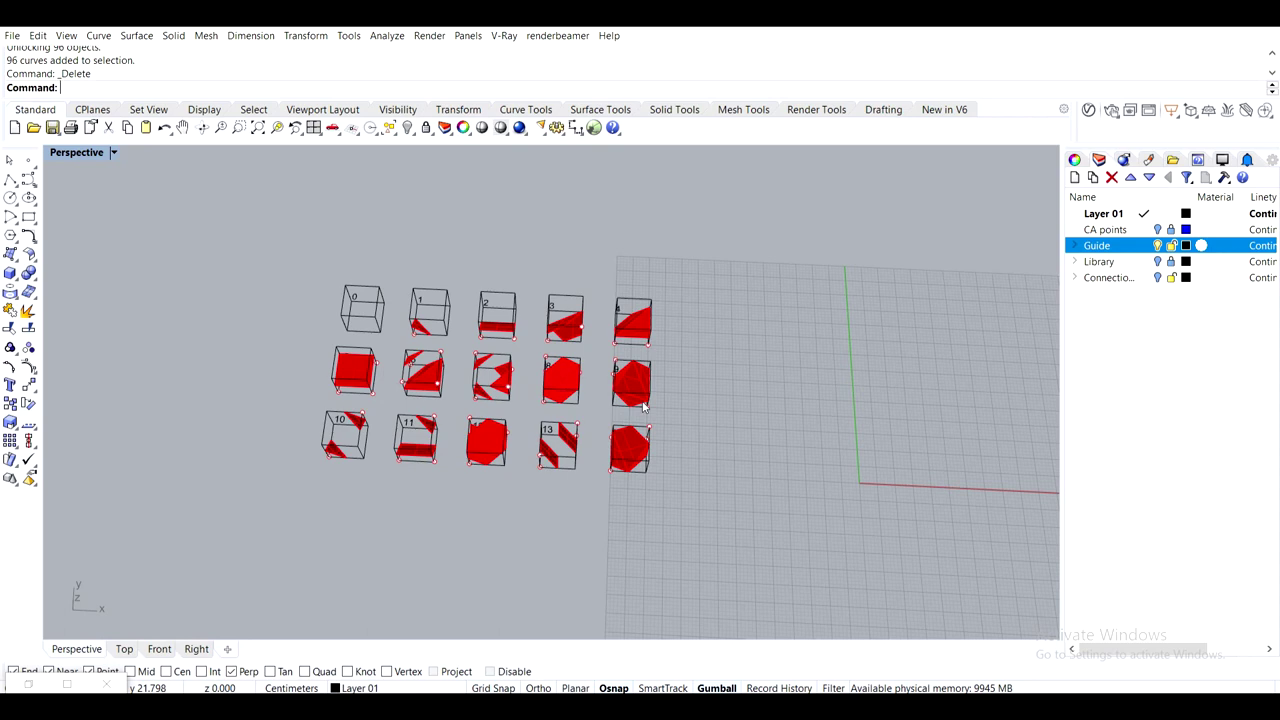
scroll(370, 317, "up", 2)
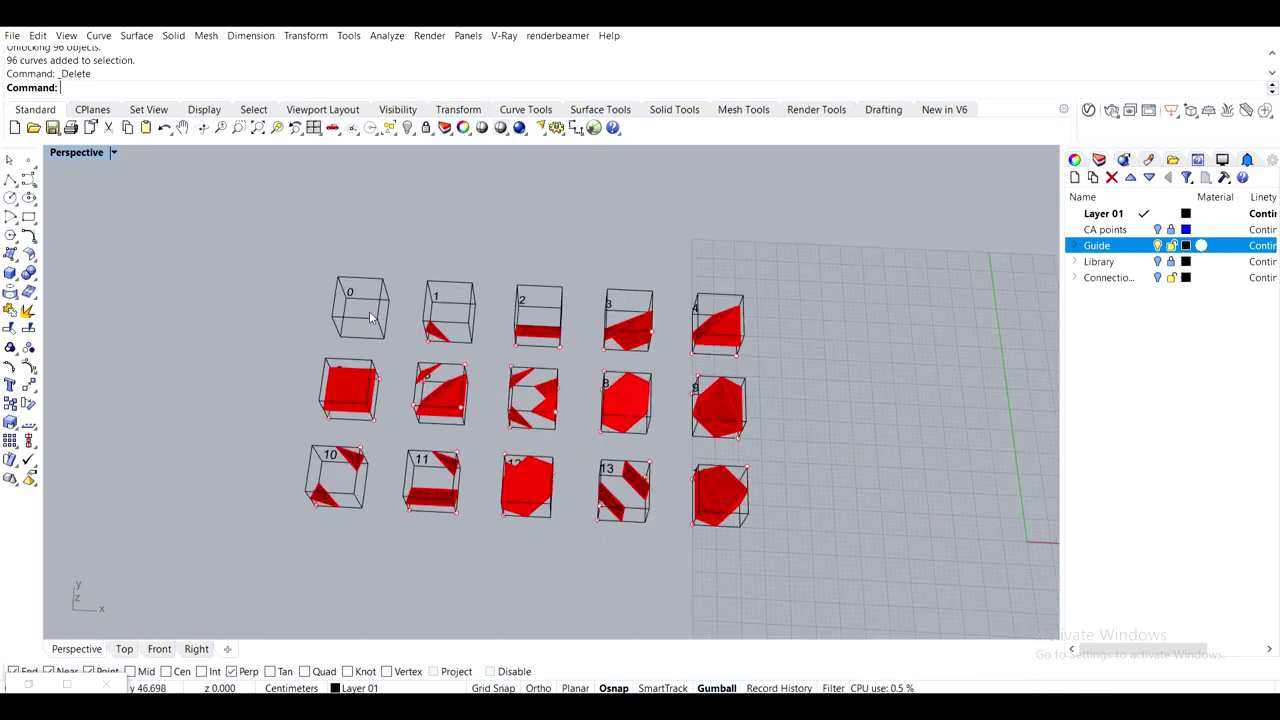
right_click_drag(500, 352, 527, 330)
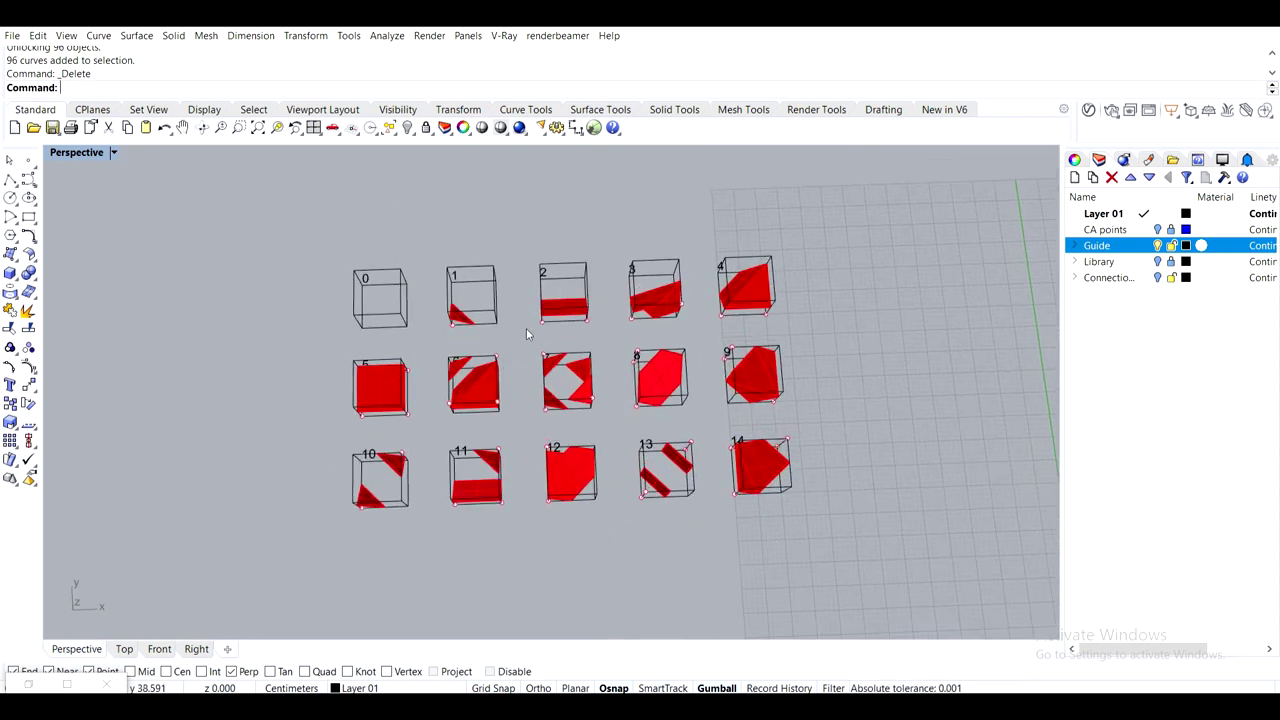
scroll(527, 333, "up", 2)
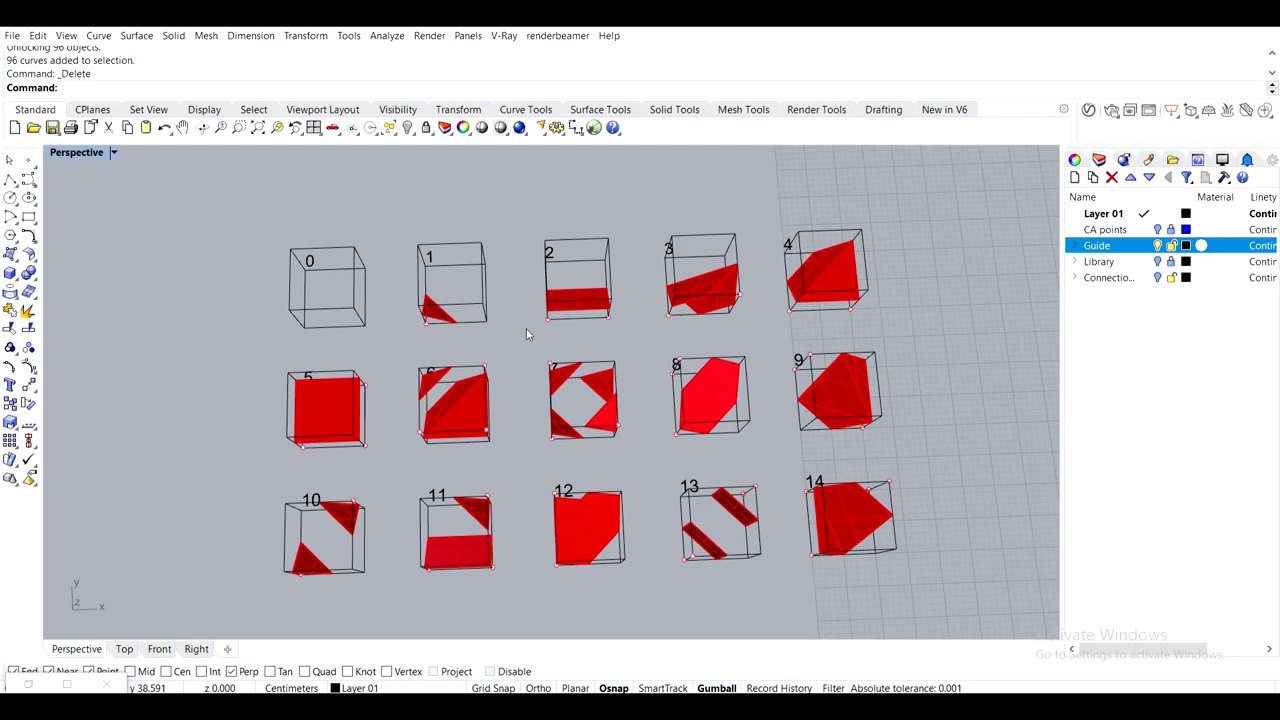
scroll(558, 373, "up", 5)
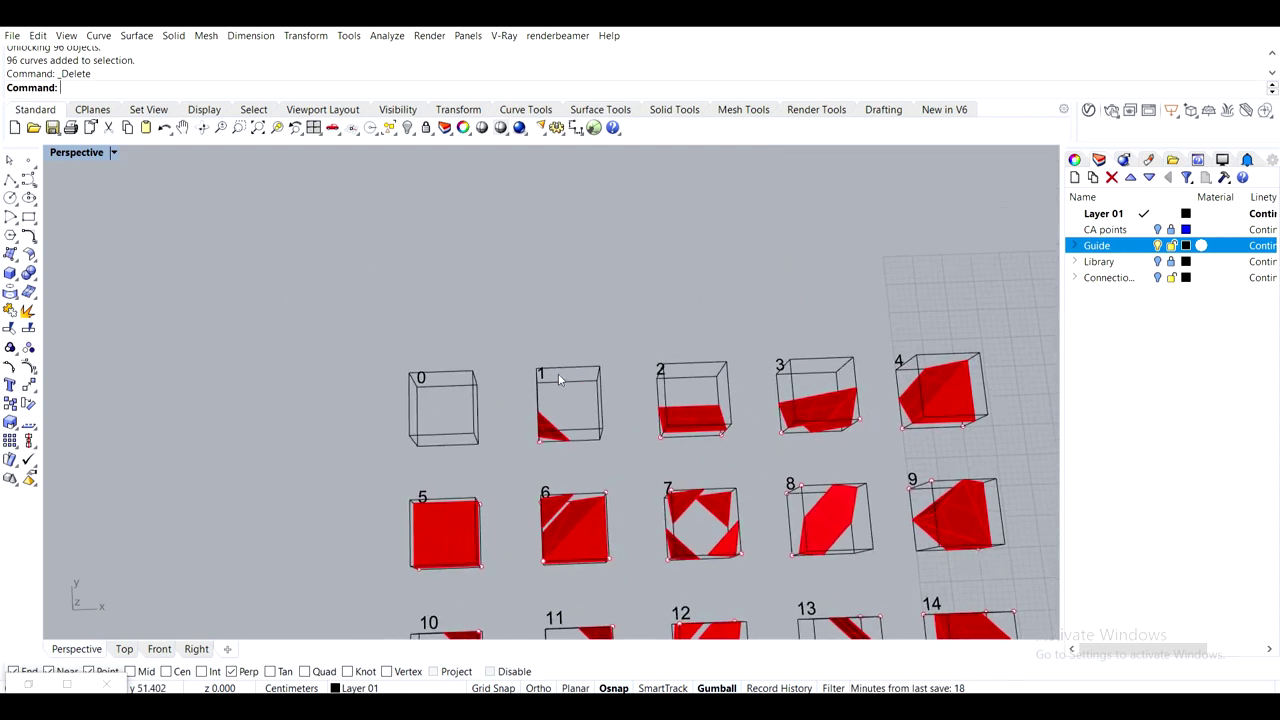
right_click_drag(615, 431, 395, 362, "shift")
left_click(360, 349)
left_click(606, 318, "shift")
left_click(650, 425)
left_click(348, 341)
left_click(625, 337)
left_click(431, 402)
left_click(333, 346)
Examine the corner triangle of case 1 up close and compare it with the empty cube of case 0
right_click_drag(482, 378, 705, 395, "shift")
scroll(726, 368, "up", 5)
scroll(516, 297, "up", 6)
scroll(685, 321, "down", 7)
right_click_drag(776, 351, 607, 438, "shift")
scroll(635, 316, "down", 4)
left_click(582, 284)
right_click_drag(582, 288, 440, 353)
scroll(612, 401, "up", 4)
scroll(603, 396, "up", 5)
scroll(603, 396, "down", 5)
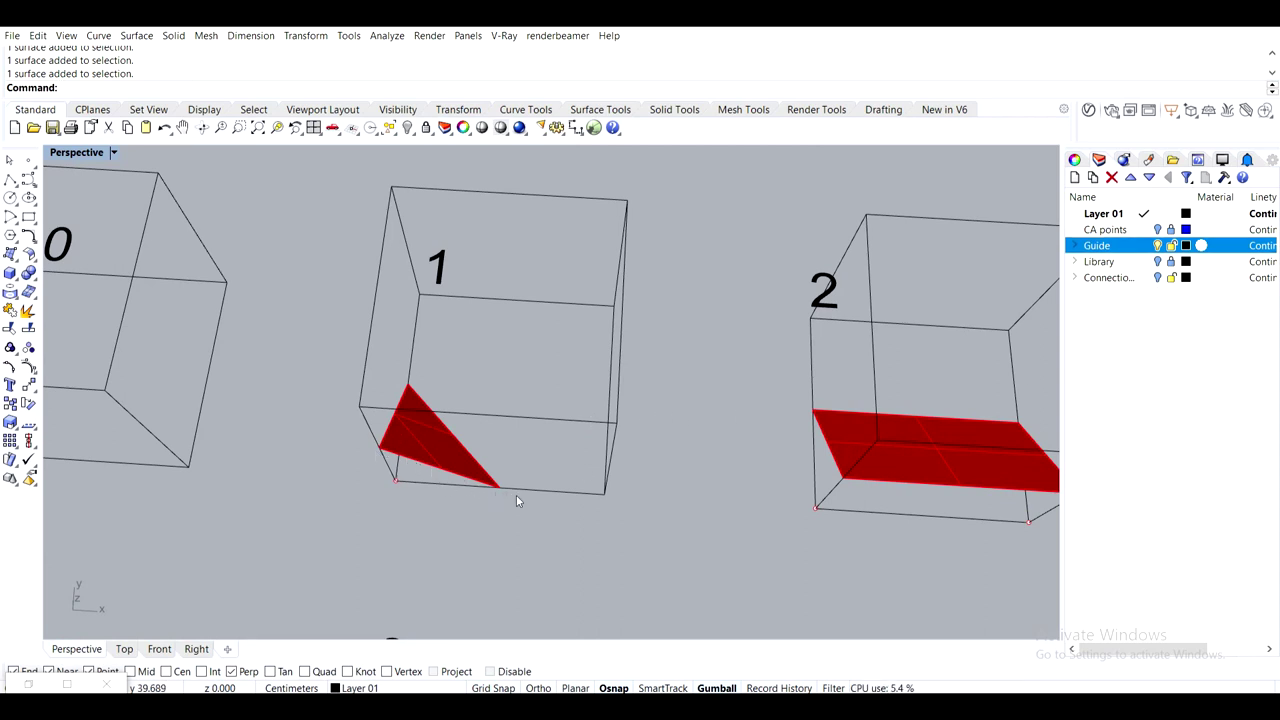
right_click_drag(345, 475, 560, 448)
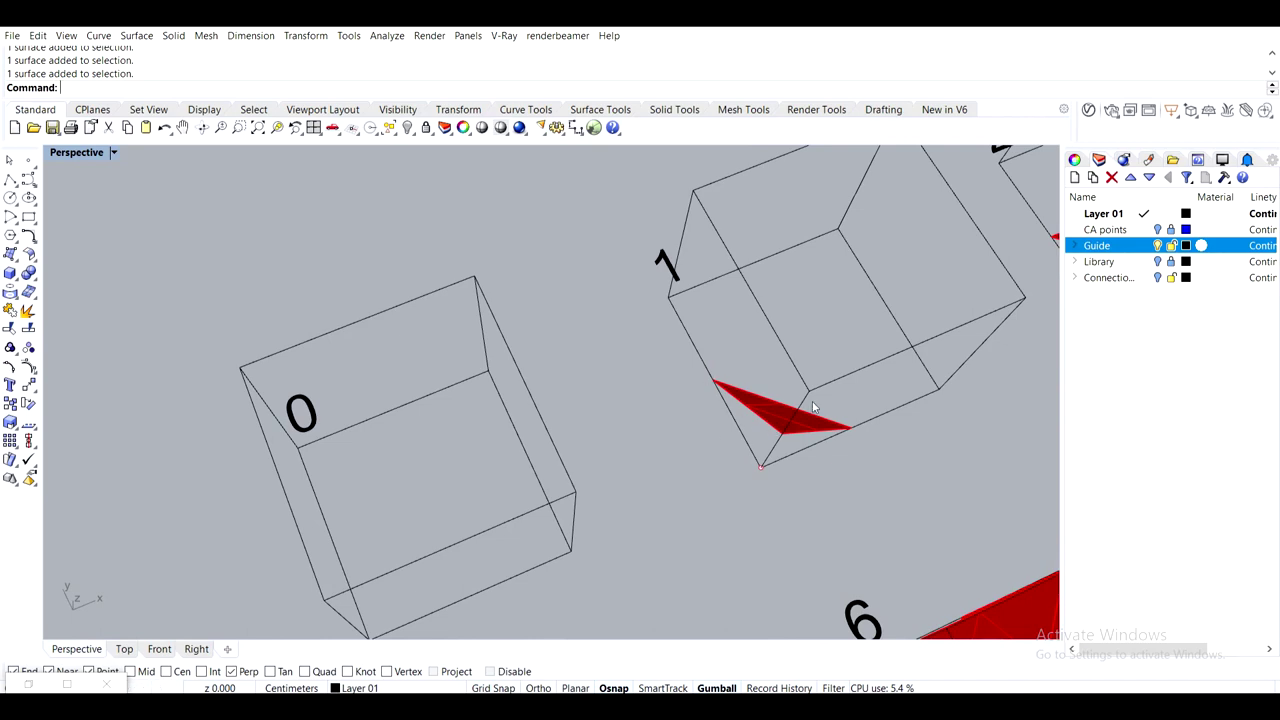
right_click_drag(818, 408, 725, 393)
scroll(907, 356, "down", 6)
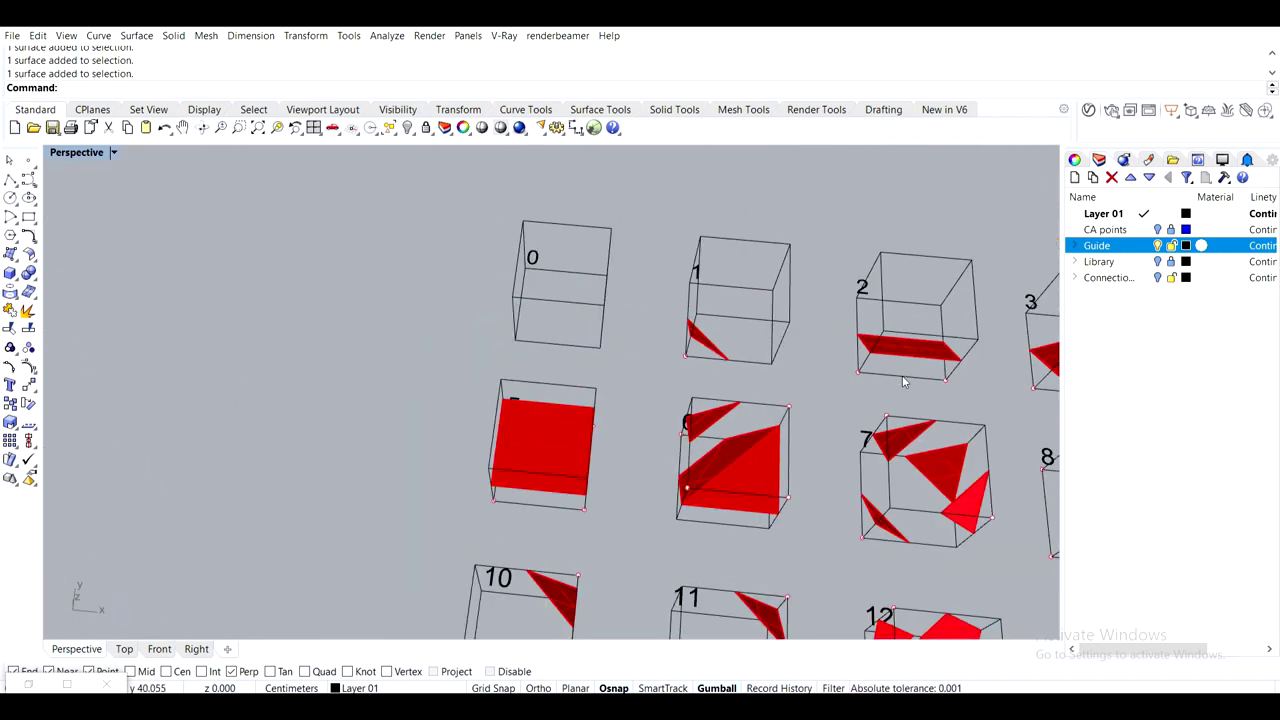
Inspect the surfaces of cases 2 and 3 from an angle, including where they meet the cube edges
right_click_drag(943, 411, 518, 287, "shift")
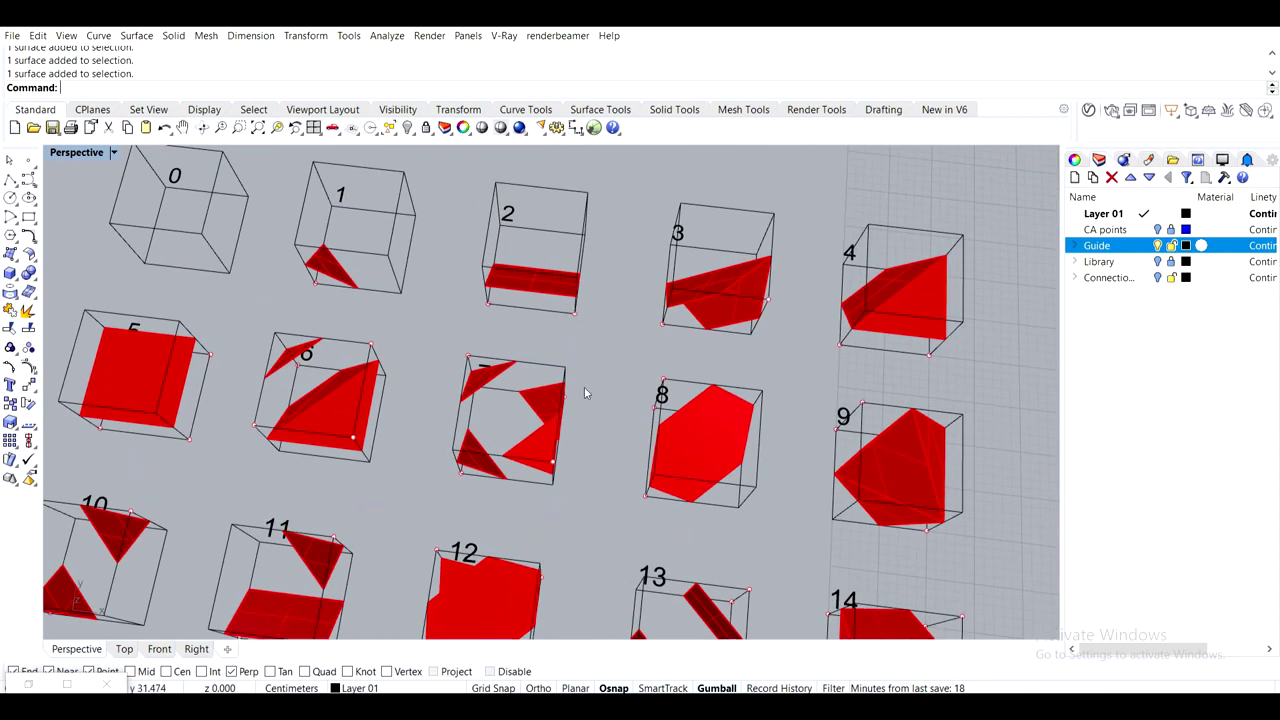
right_click_drag(715, 363, 558, 332, "shift")
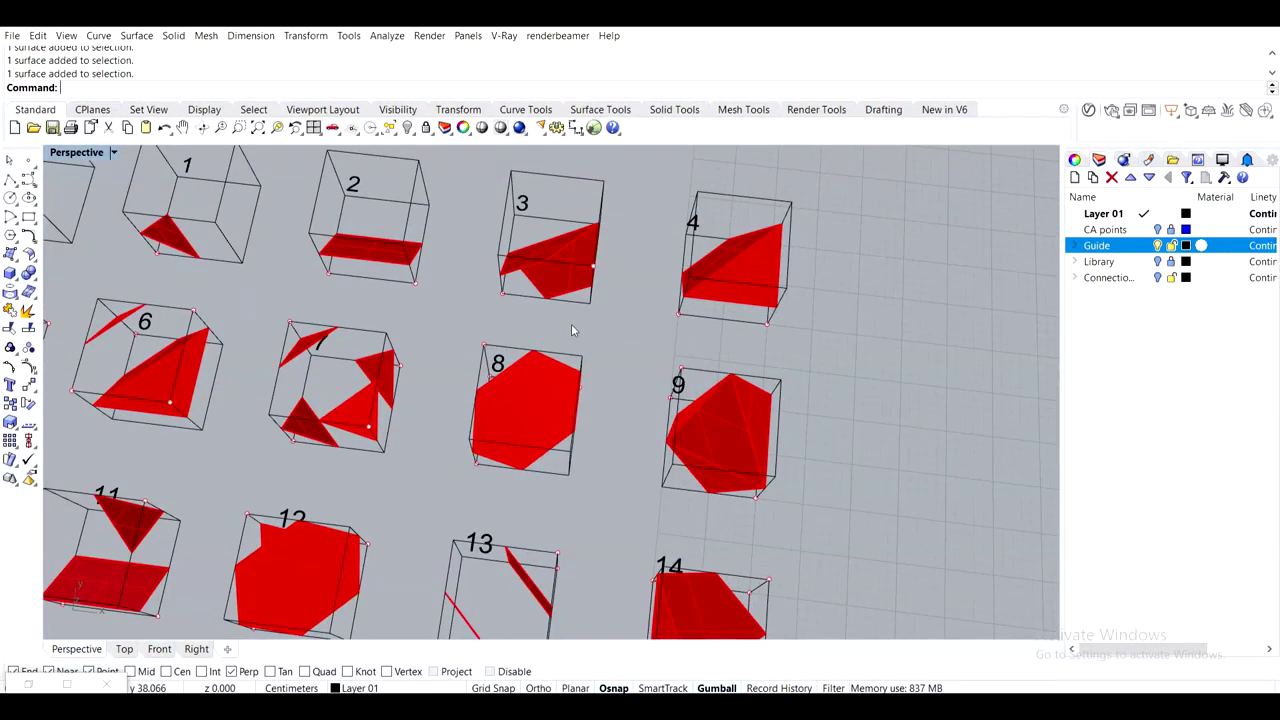
right_click_drag(460, 299, 573, 269)
right_click_drag(527, 217, 417, 314, "shift")
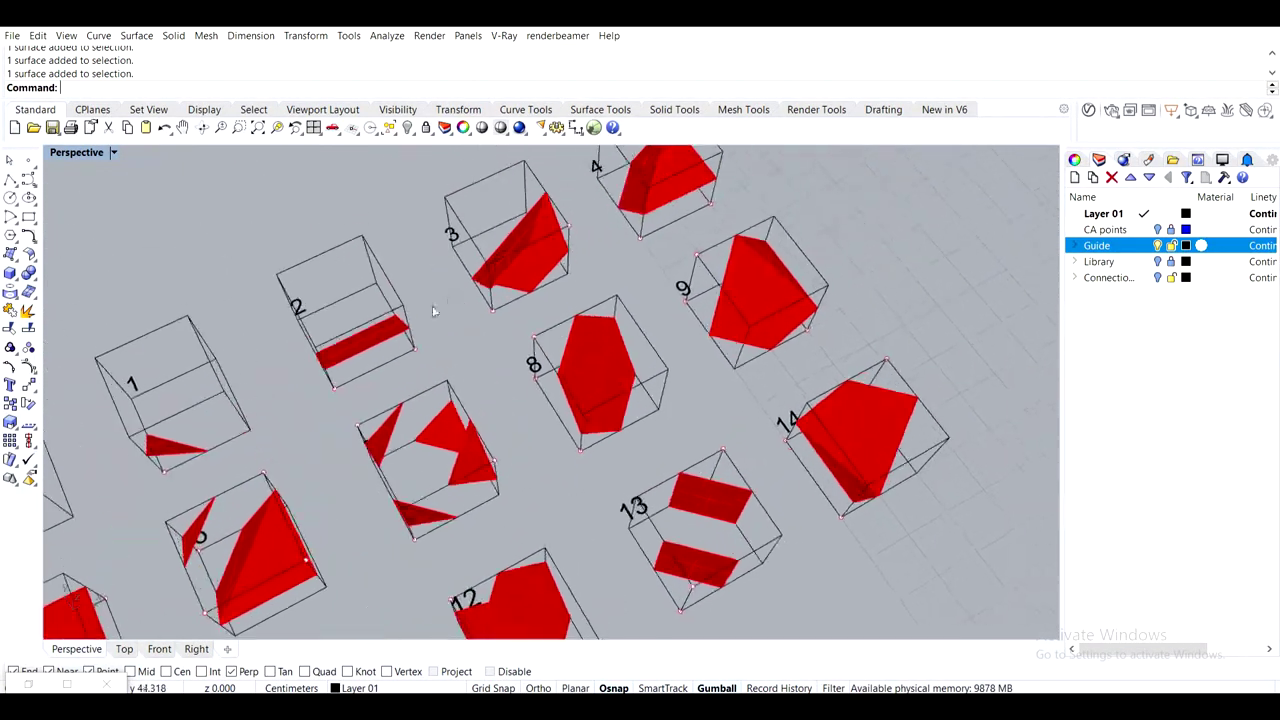
scroll(473, 284, "up", 4)
scroll(365, 343, "up", 4)
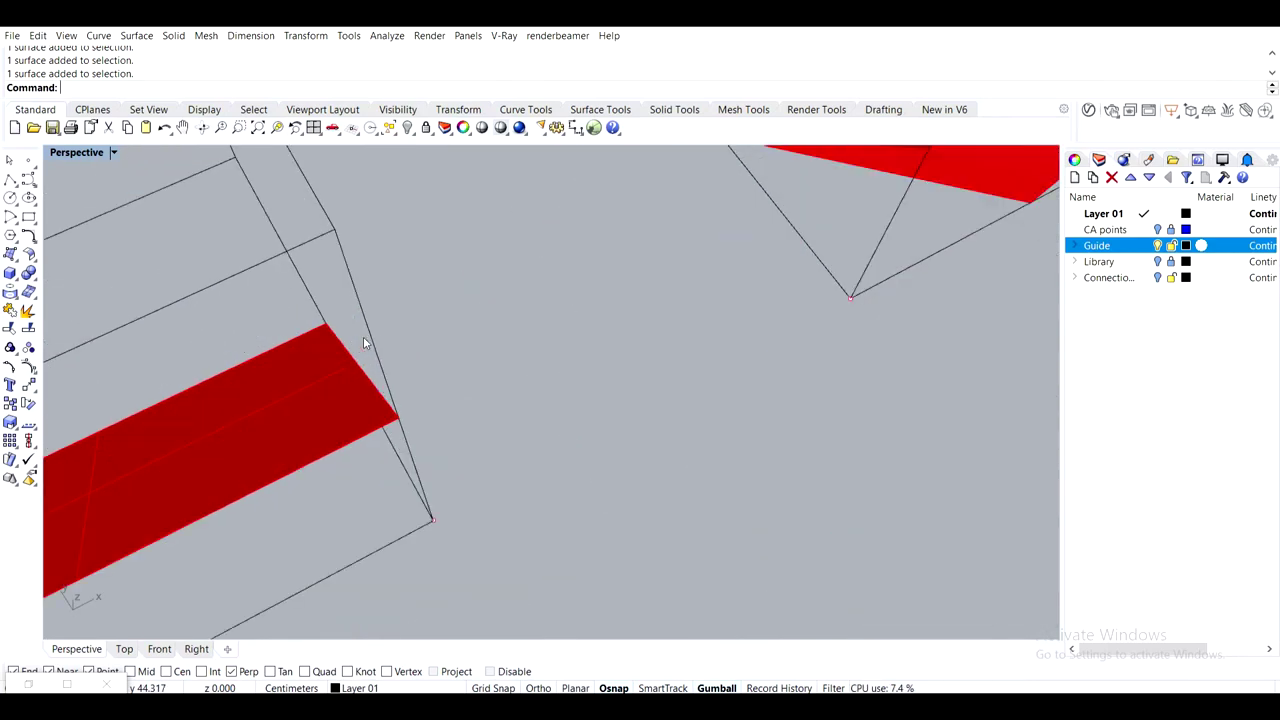
scroll(508, 348, "down", 8)
scroll(563, 288, "up", 4)
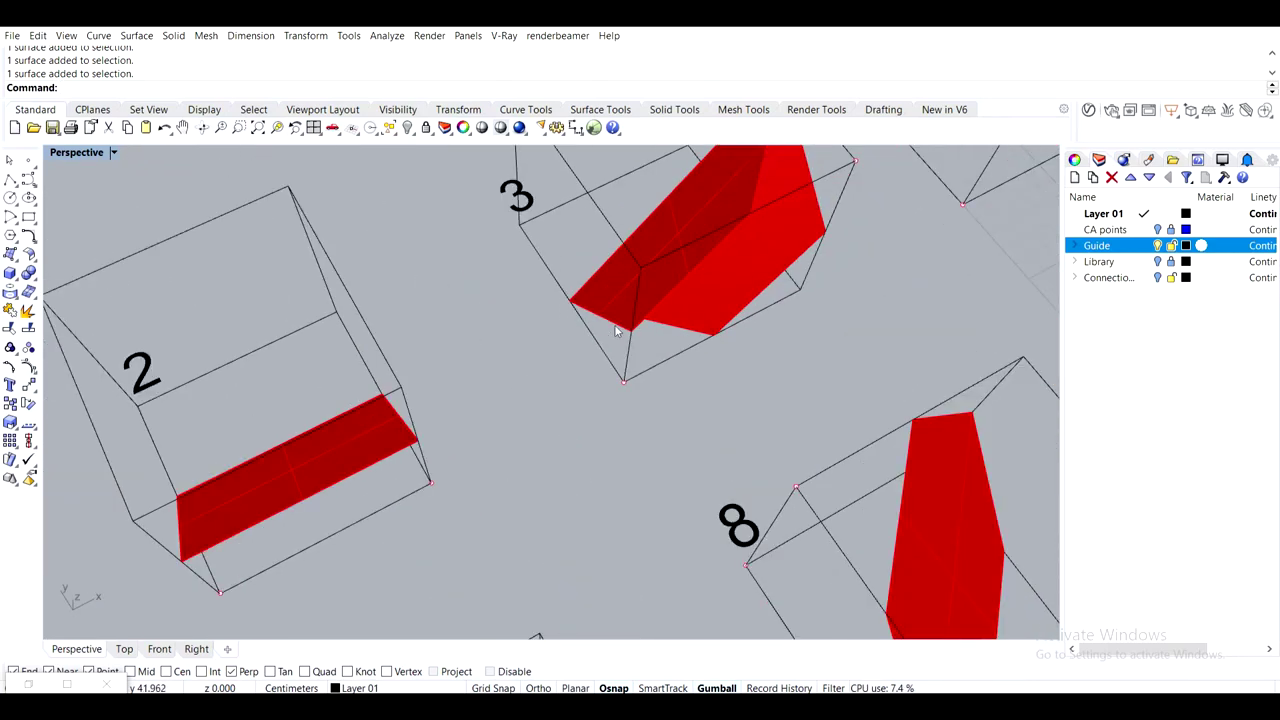
scroll(586, 321, "down", 5)
Examine the more complex surface configurations in the two lower rows, cases 5 to 14, and return to the overview
right_click_drag(402, 369, 655, 283, "shift")
scroll(655, 283, "down", 4)
right_click_drag(665, 425, 528, 265, "shift")
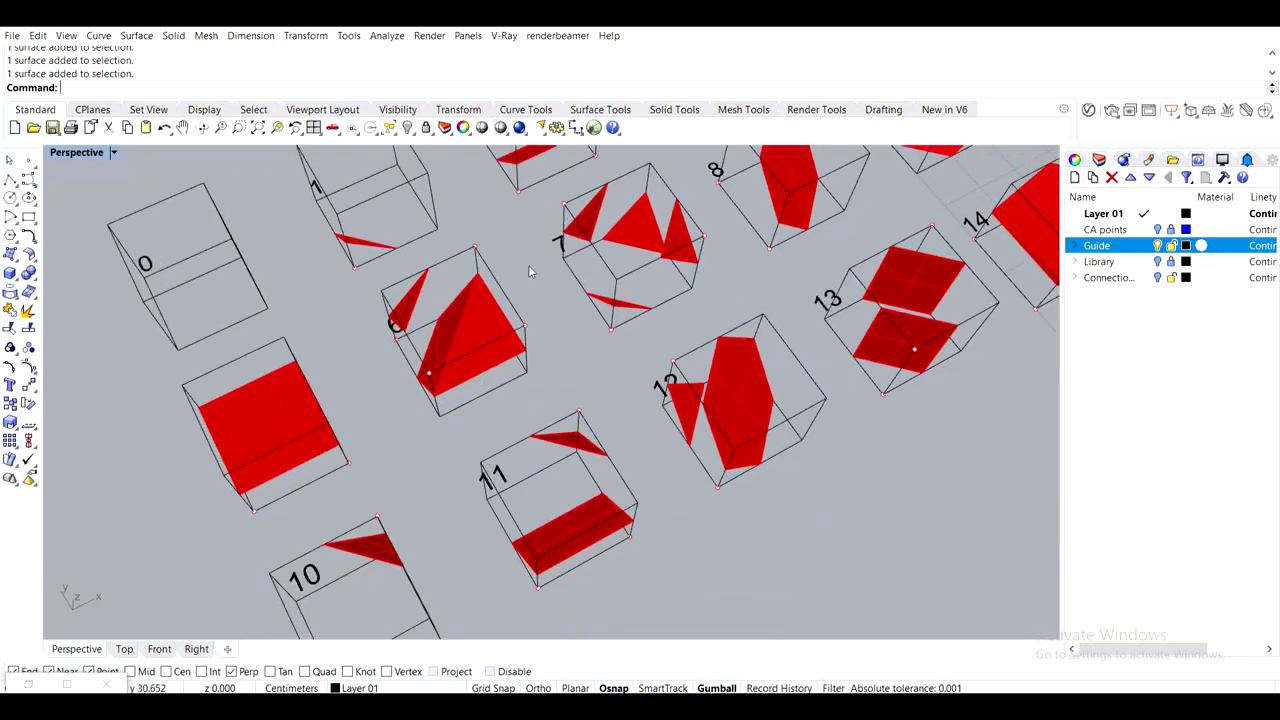
scroll(528, 265, "down", 6)
right_click_drag(690, 330, 590, 308)
scroll(621, 398, "up", 3)
scroll(615, 446, "up", 7)
scroll(594, 435, "down", 8)
right_click_drag(494, 202, 584, 320, "shift")
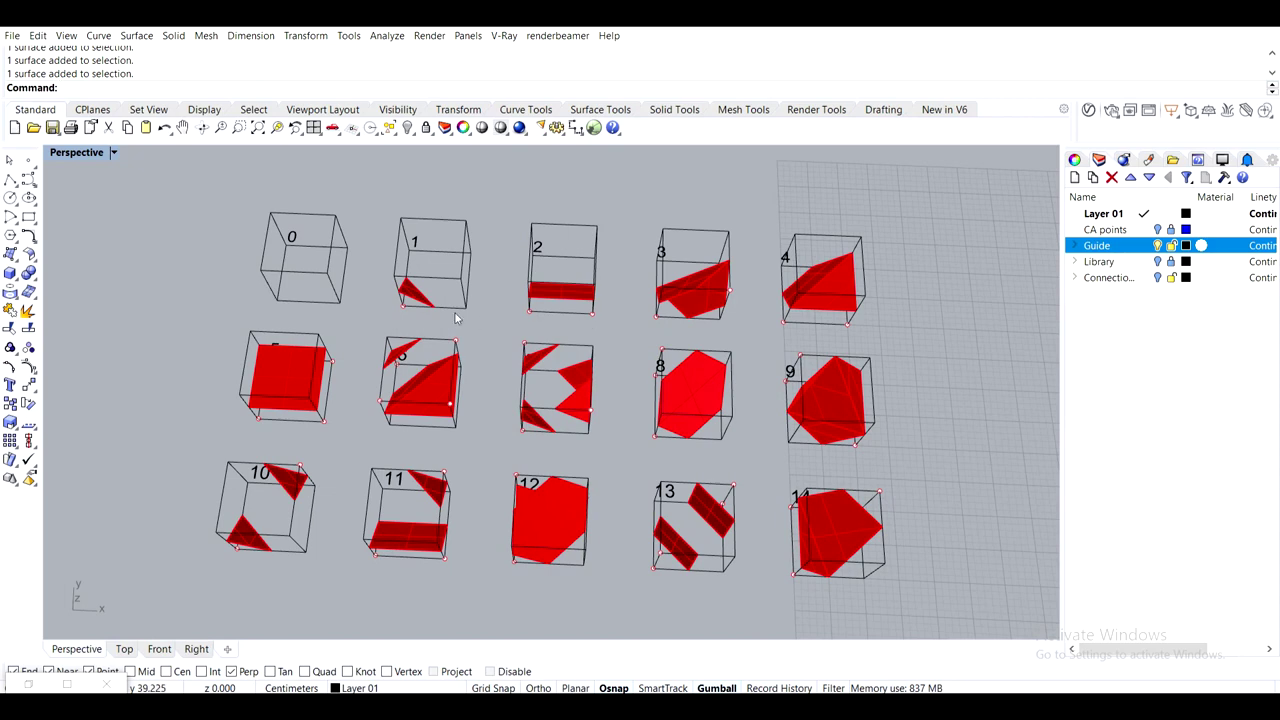
Show the connection layer, zoom to the selected bolted plate detail above case 0, and view its four bolts
right_click_drag(322, 195, 474, 474, "shift")
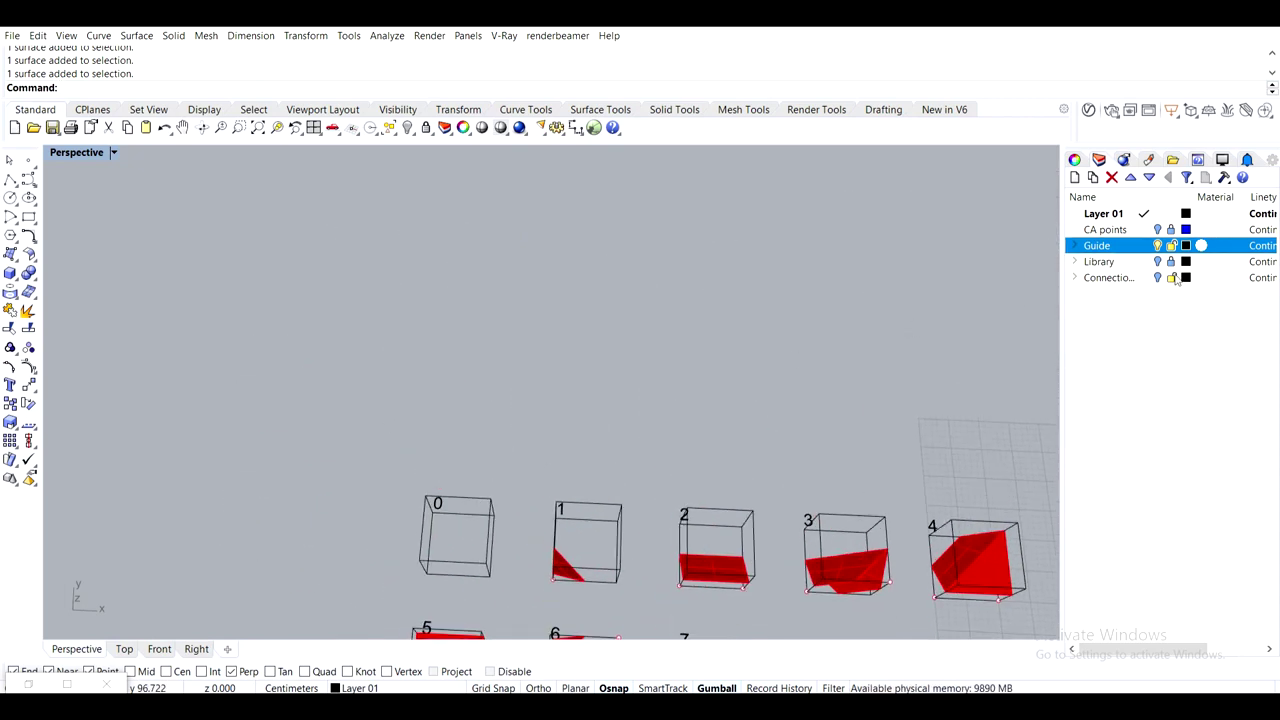
right_click_drag(699, 336, 706, 343)
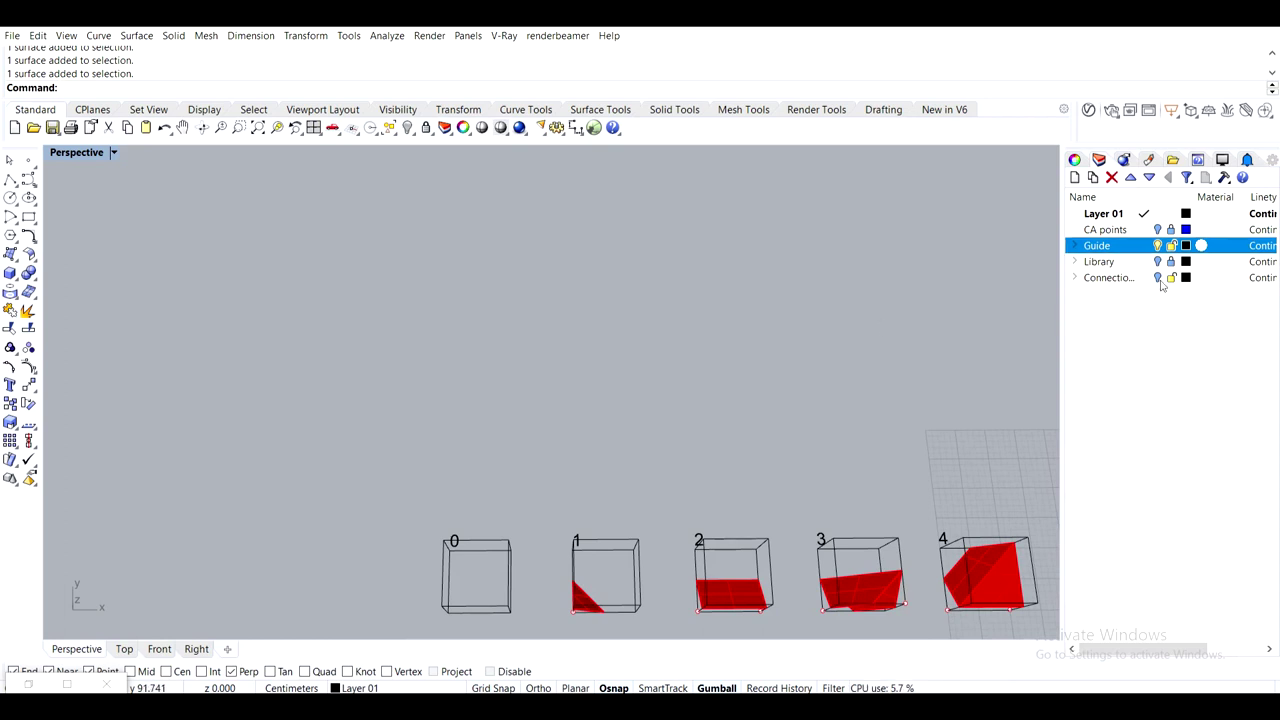
left_click(1158, 278)
right_click_drag(645, 387, 601, 472)
scroll(462, 556, "up", 10)
right_click_drag(462, 556, 522, 341, "shift")
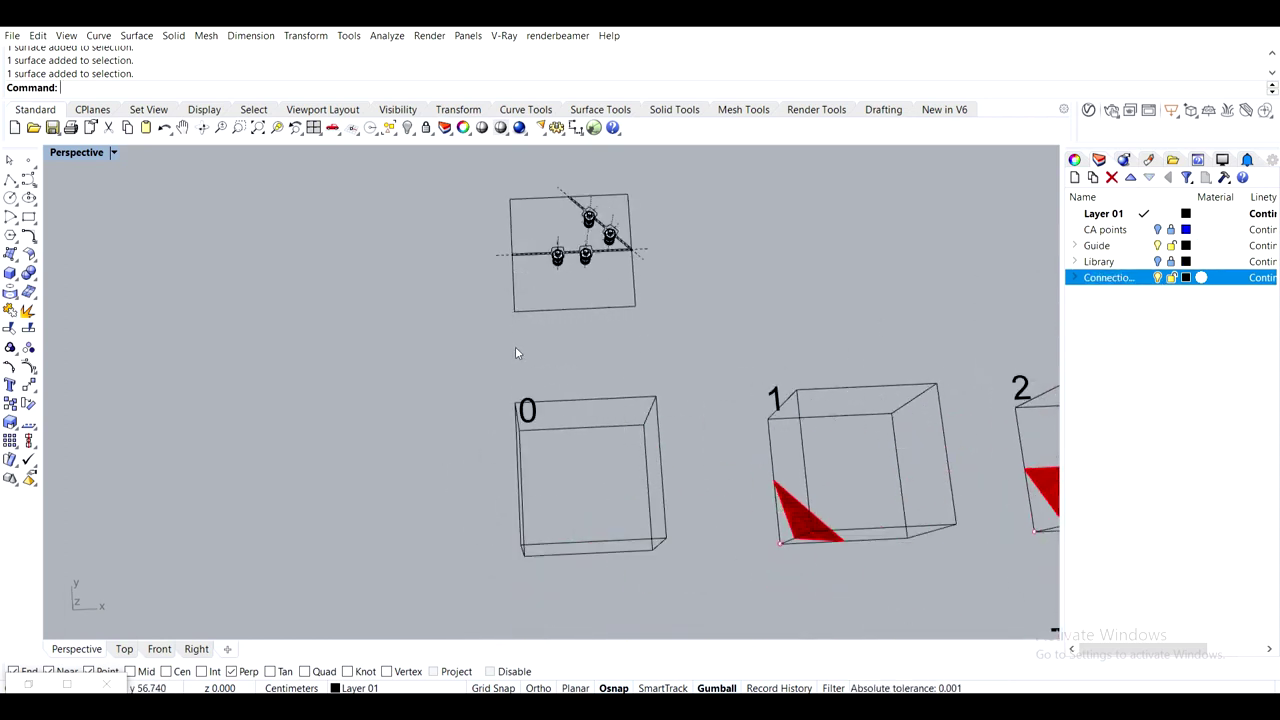
right_click_drag(643, 256, 594, 474, "shift")
left_click_drag(348, 263, 348, 264)
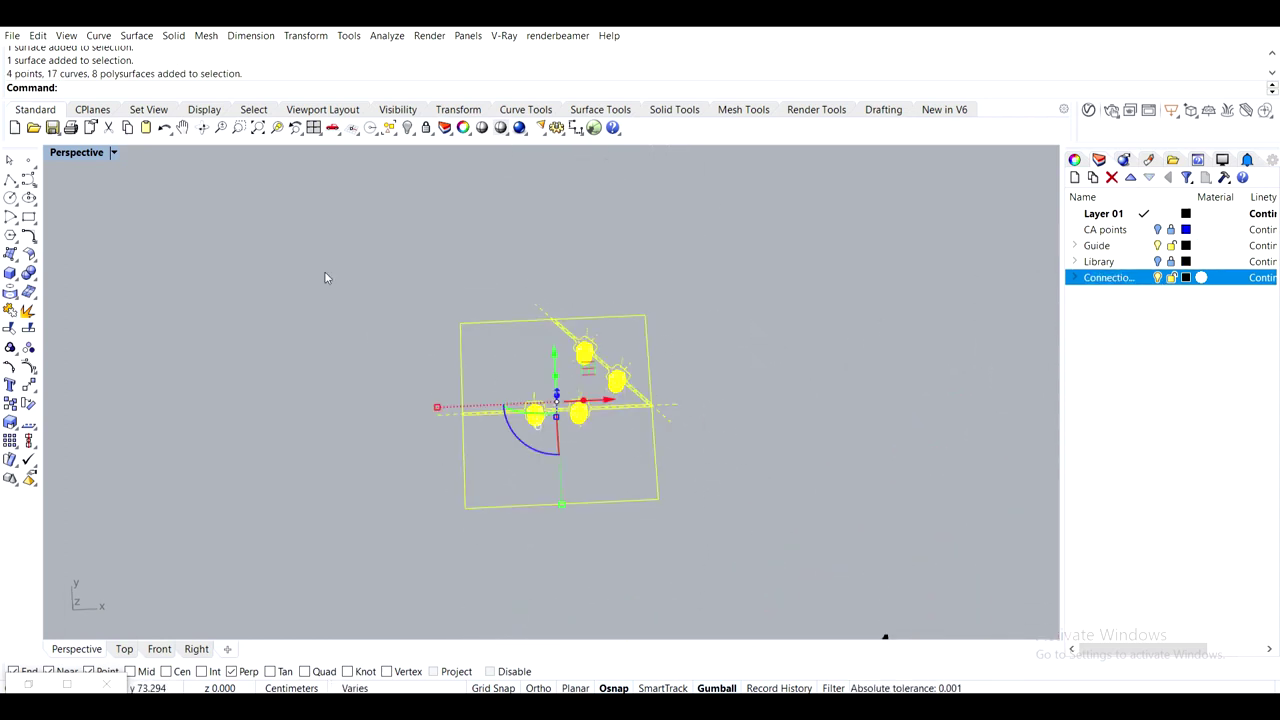
key("Return")
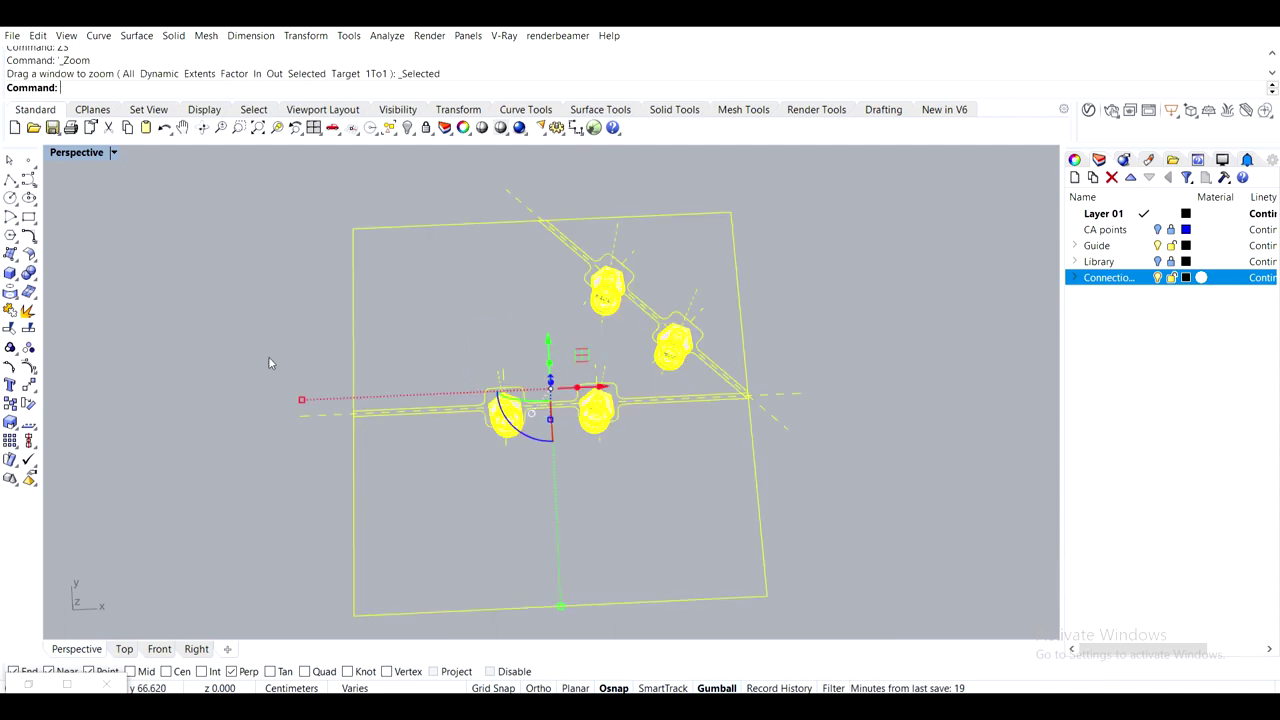
right_click_drag(446, 309, 352, 288)
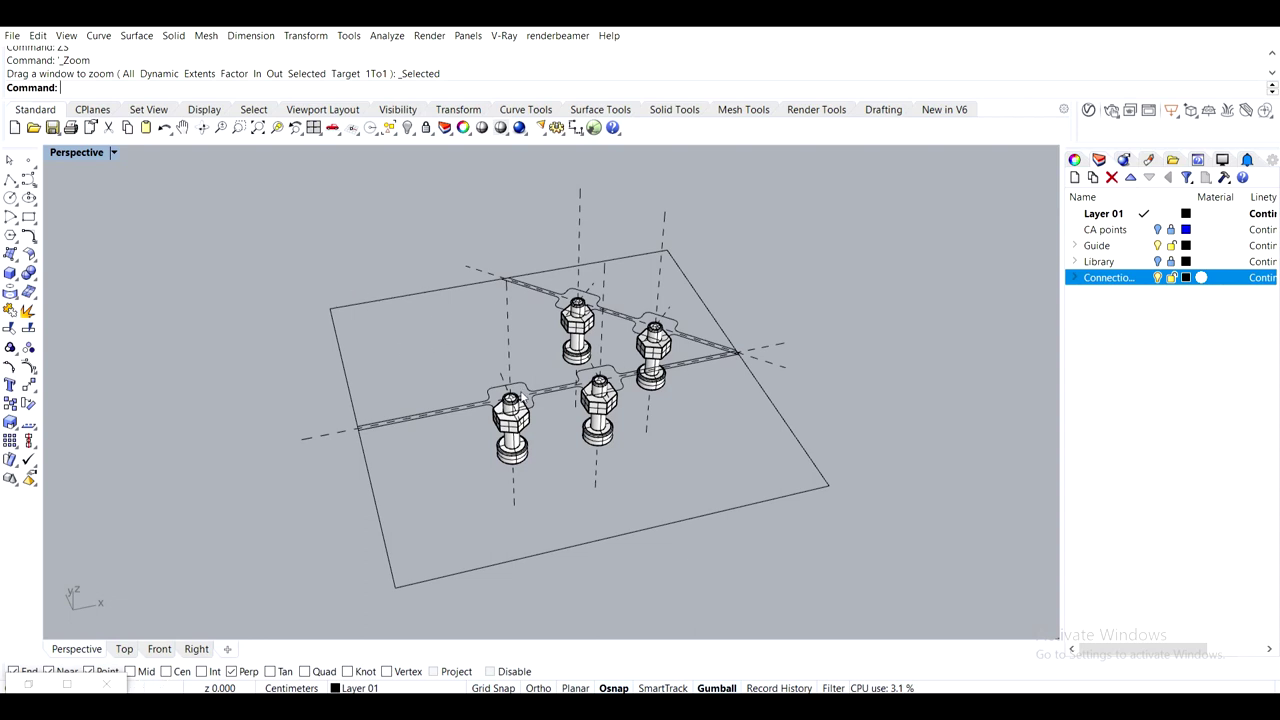
right_click_drag(649, 402, 740, 440)
scroll(746, 443, "down", 4)
scroll(712, 377, "down", 3)
Select the complete four-bolt plate detail and place a copy of it beside the original, above case 1
left_click_drag(786, 486, 436, 275)
scroll(565, 304, "down", 4)
right_click_drag(567, 305, 337, 304, "shift")
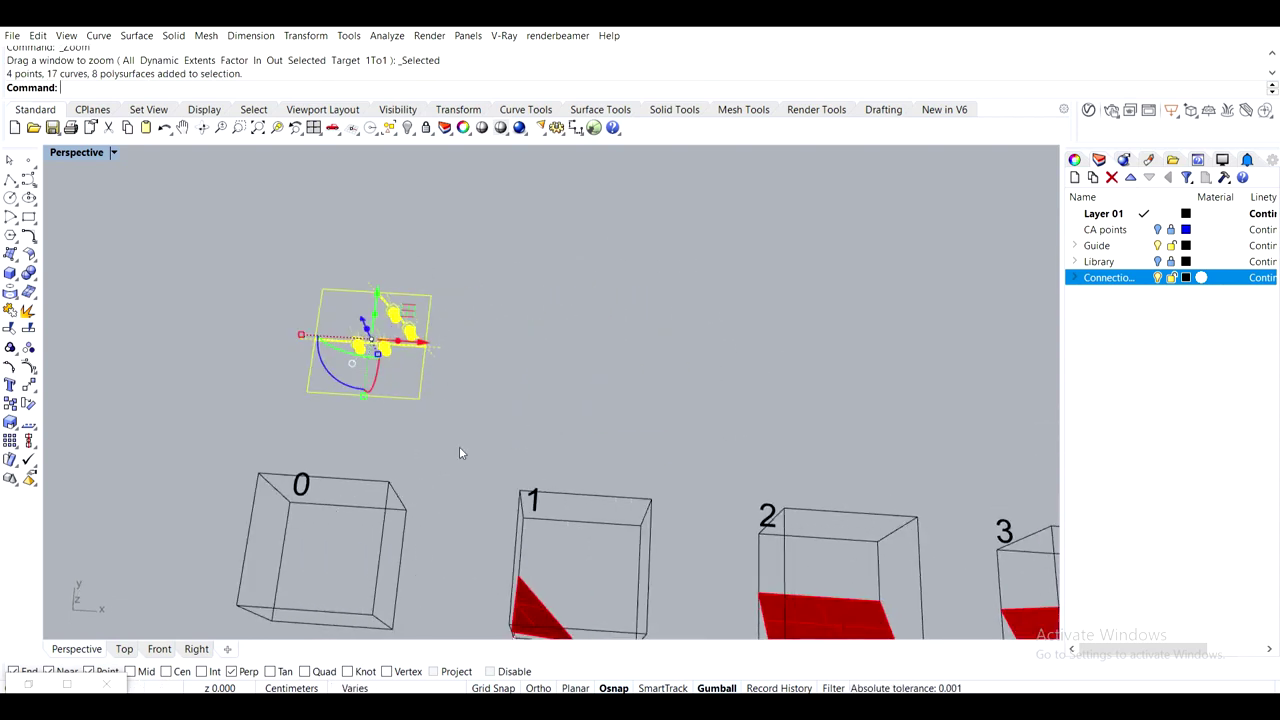
right_click_drag(635, 496, 598, 289, "shift")
scroll(517, 312, "up", 2)
scroll(490, 345, "down", 2)
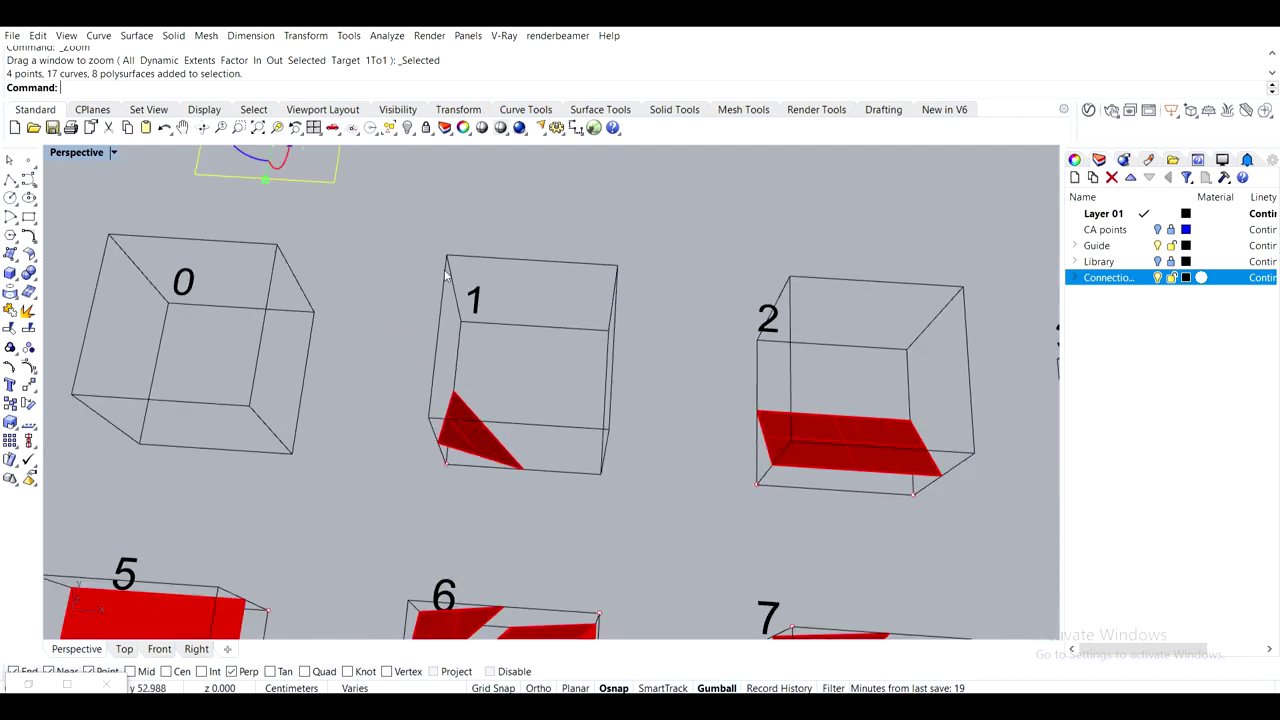
right_click_drag(444, 271, 508, 391, "shift")
scroll(400, 296, "down", 4)
right_click_drag(403, 307, 383, 371, "shift")
left_click_drag(386, 318, 556, 327, "alt")
left_click(657, 389)
Delete the straight joint line together with its two bolts from the copied plate, keeping the diagonal pair
scroll(523, 326, "up", 5)
scroll(523, 328, "up", 5)
scroll(550, 424, "down", 8)
right_click_drag(556, 488, 556, 285, "shift")
right_click_drag(513, 510, 526, 368, "shift")
scroll(463, 364, "up", 4)
right_click_drag(594, 455, 563, 436)
scroll(561, 434, "down", 4)
right_click_drag(548, 310, 485, 402, "shift")
scroll(485, 407, "up", 4)
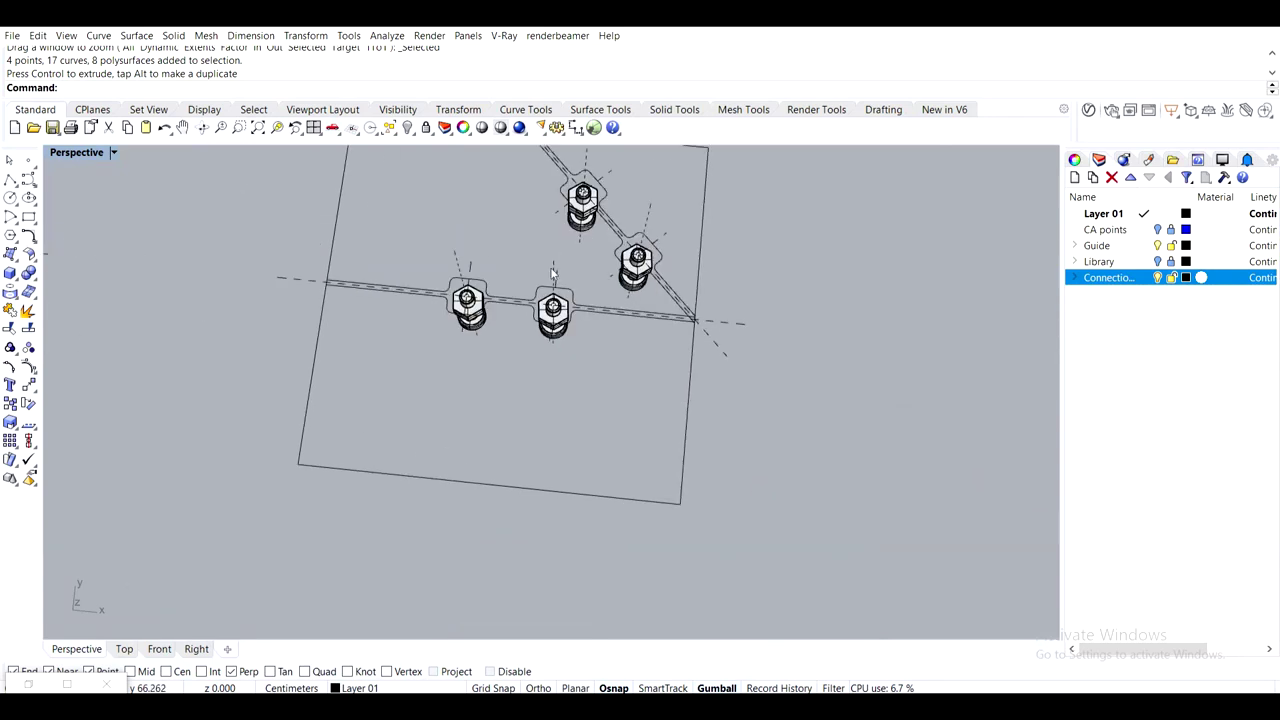
left_click_drag(580, 401, 362, 261)
key("Delete")
Select the copied plate with its two diagonal bolts and rotate it in its own plane so the bolts cross the opposite corner
right_click_drag(525, 337, 582, 348)
scroll(616, 386, "down", 4)
right_click_drag(618, 395, 797, 515)
left_click_drag(297, 201, 286, 230)
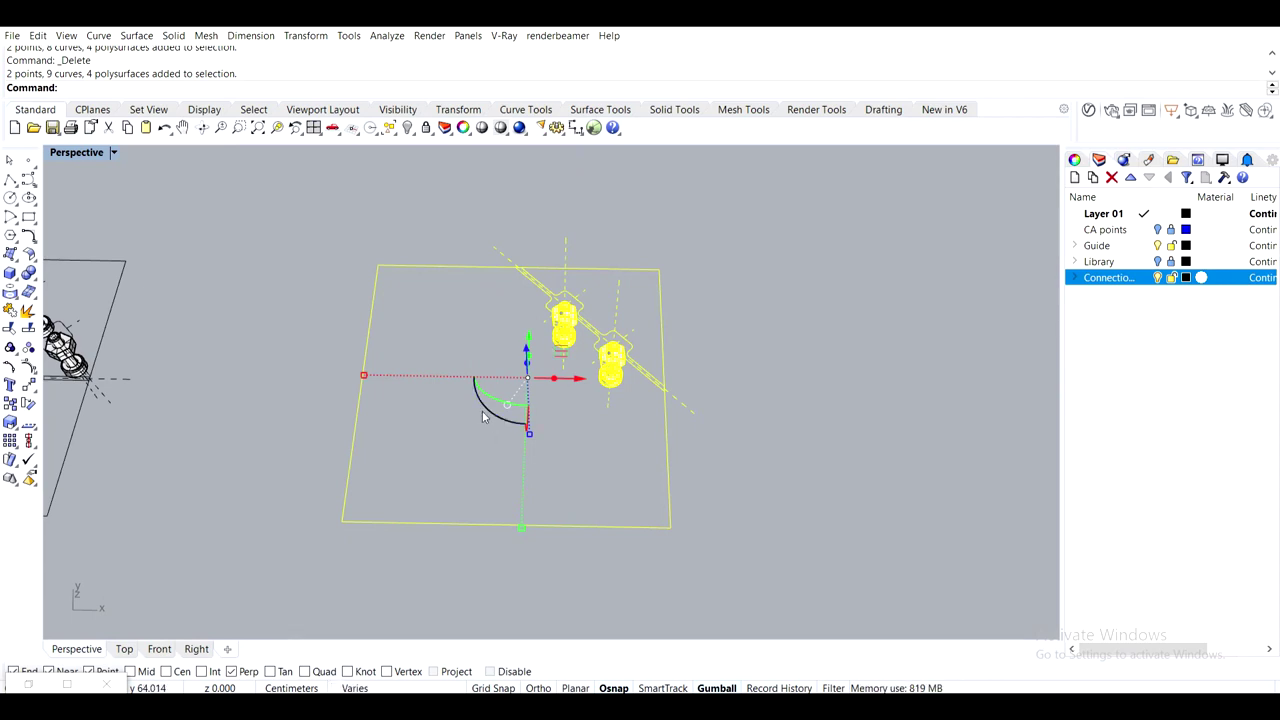
scroll(500, 420, "down", 7)
right_click_drag(545, 446, 541, 339, "shift")
scroll(505, 294, "up", 2)
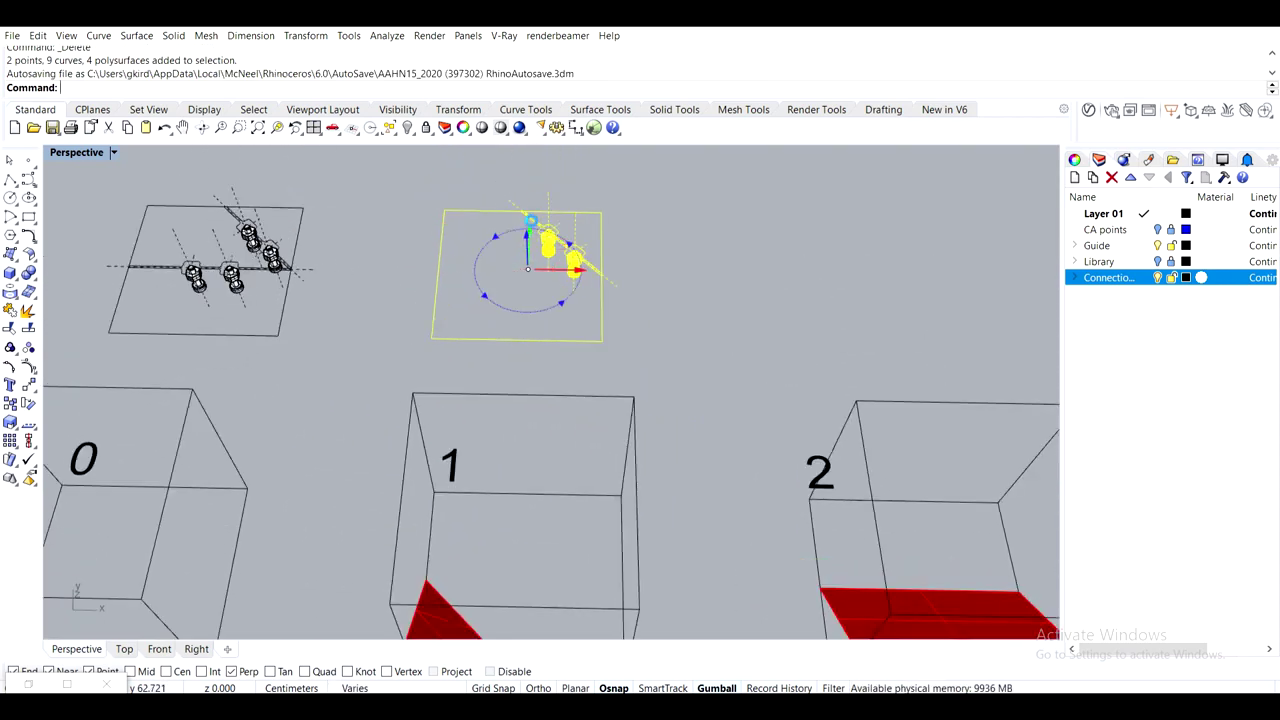
left_click_drag(531, 220, 612, 225)
left_click(651, 350)
right_click_drag(651, 350, 652, 443, "shift")
Duplicate the two-bolt plate along the Y direction and rotate the duplicate upright, perpendicular to the flat plate
left_click_drag(700, 440, 405, 245)
right_click_drag(405, 245, 456, 329)
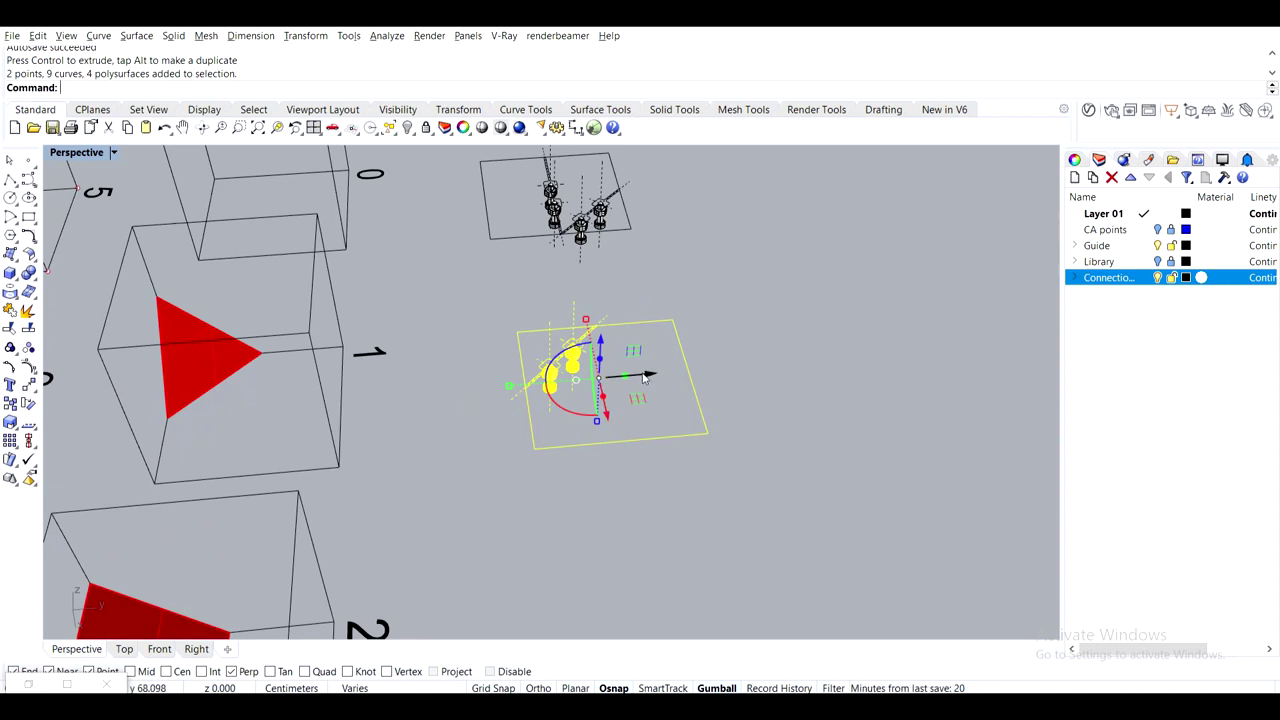
left_click_drag(644, 378, 874, 349, "alt")
scroll(812, 397, "up", 2)
left_click_drag(790, 380, 861, 390)
right_click_drag(851, 440, 828, 493)
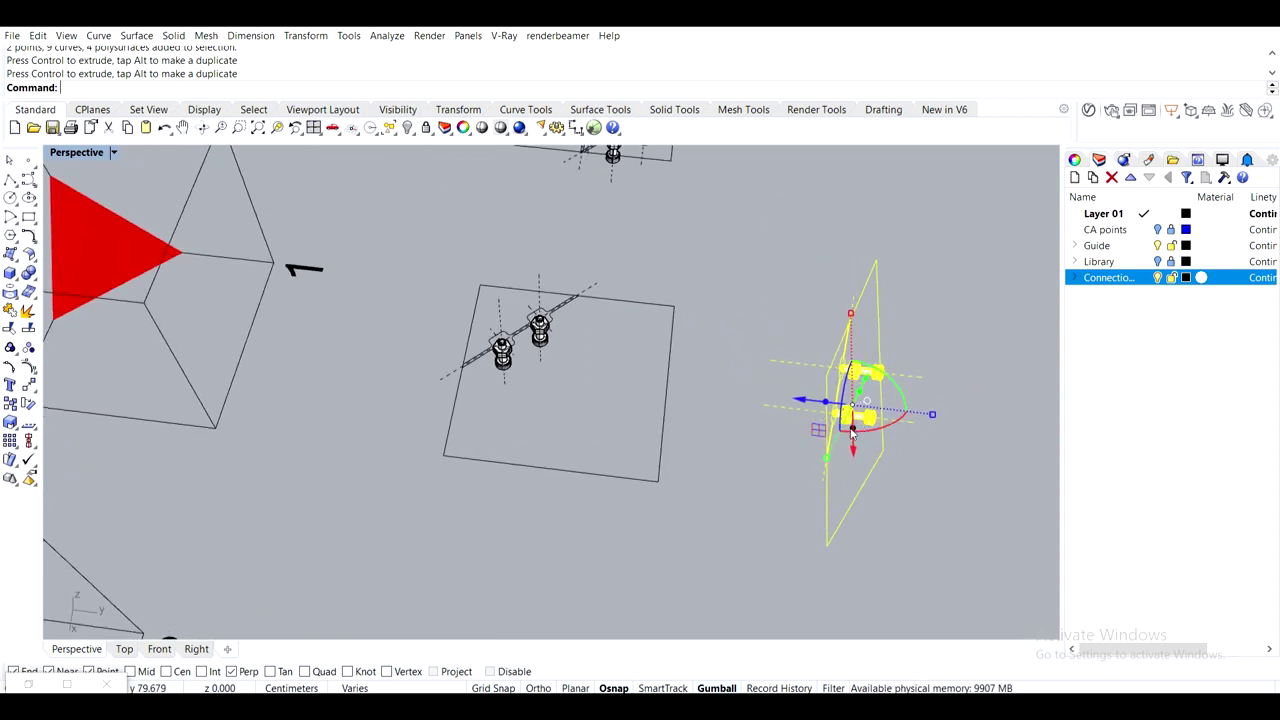
Mirror the upright plate about a plane starting at its corner, with Copy set to No
type("irror")
key("Return")
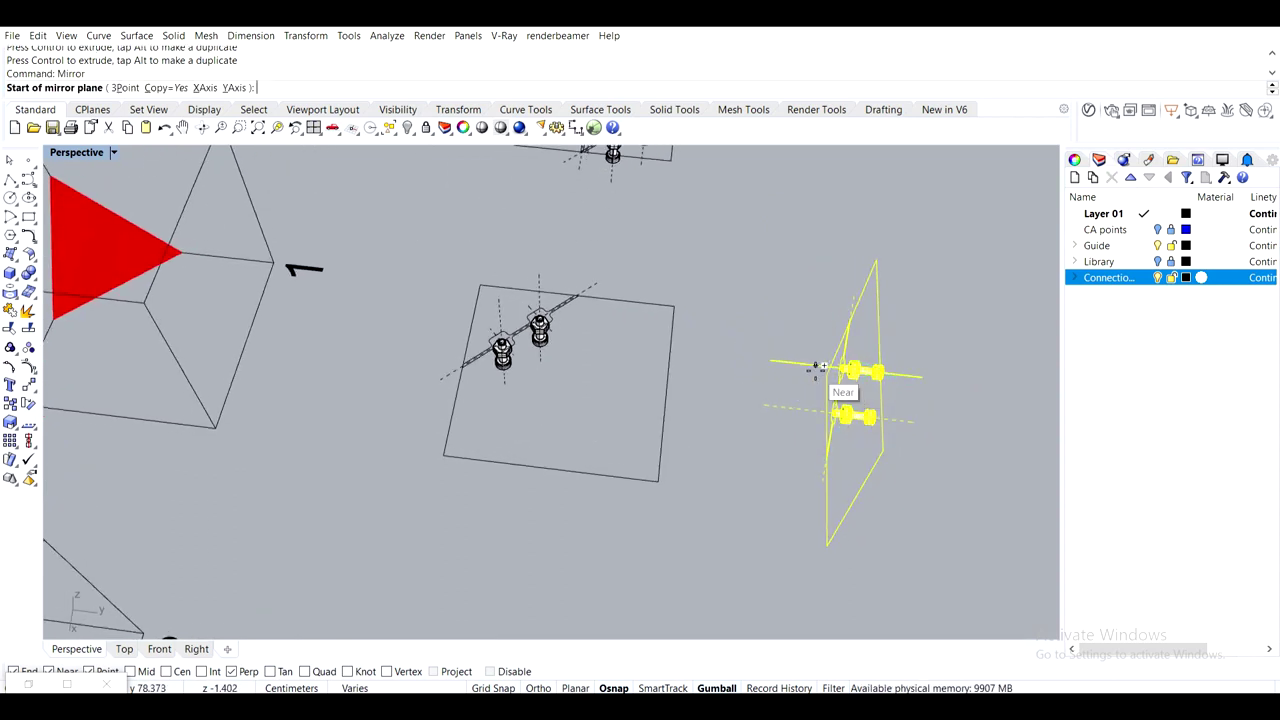
left_click(825, 372)
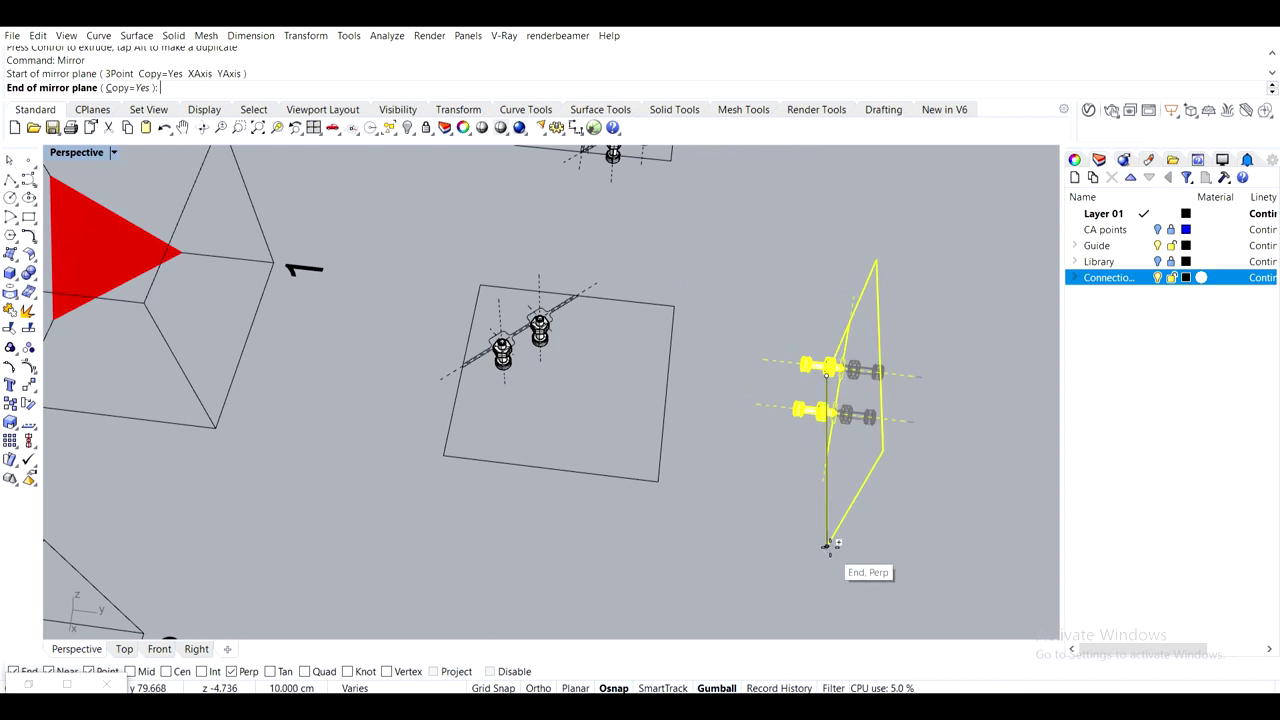
left_click(128, 90)
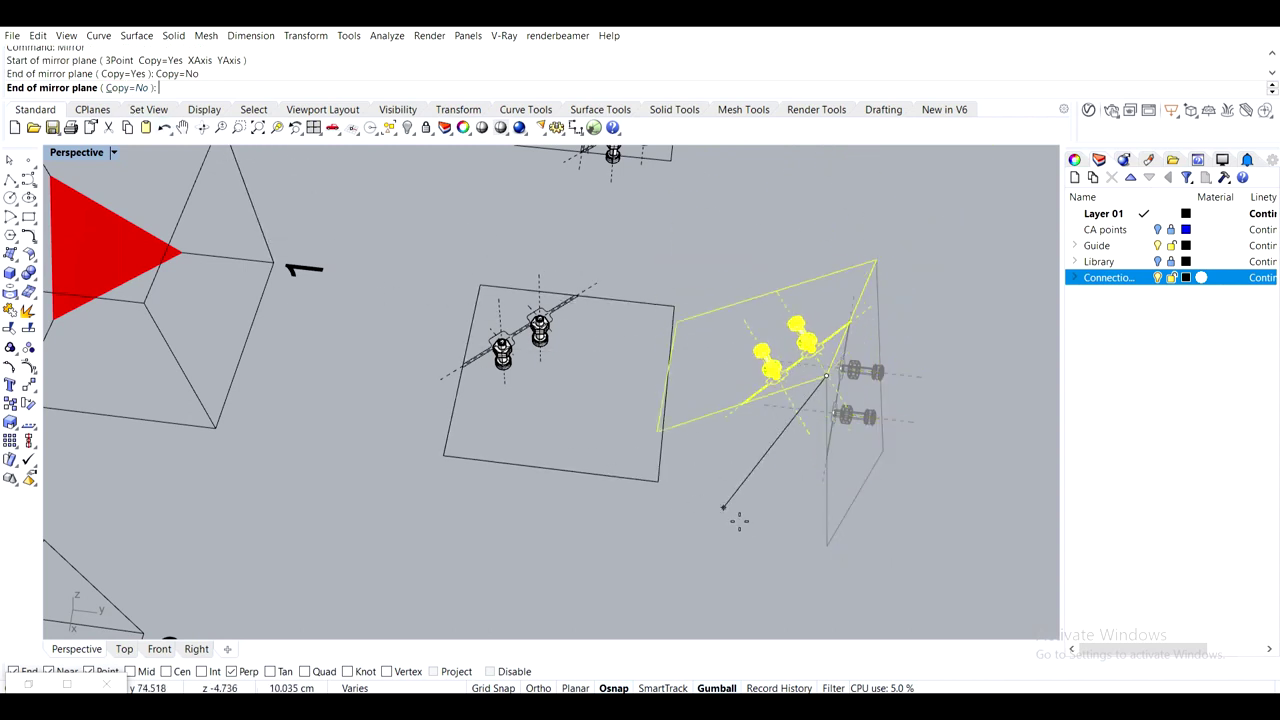
left_click(866, 620, "shift")
right_click_drag(755, 530, 819, 528)
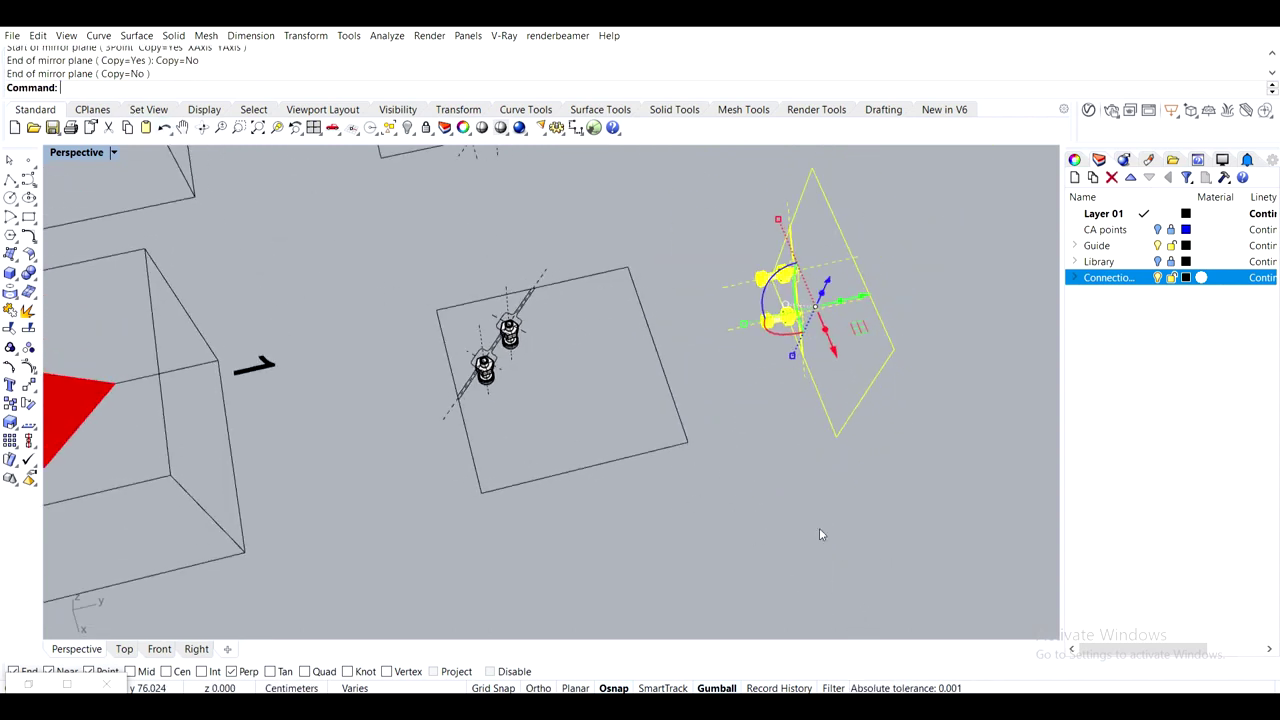
Move the upright plate from its lower corner onto the matching corner of the flat two-bolt plate
type("M")
key("Return")
right_click_drag(797, 264, 932, 284)
left_click(473, 232)
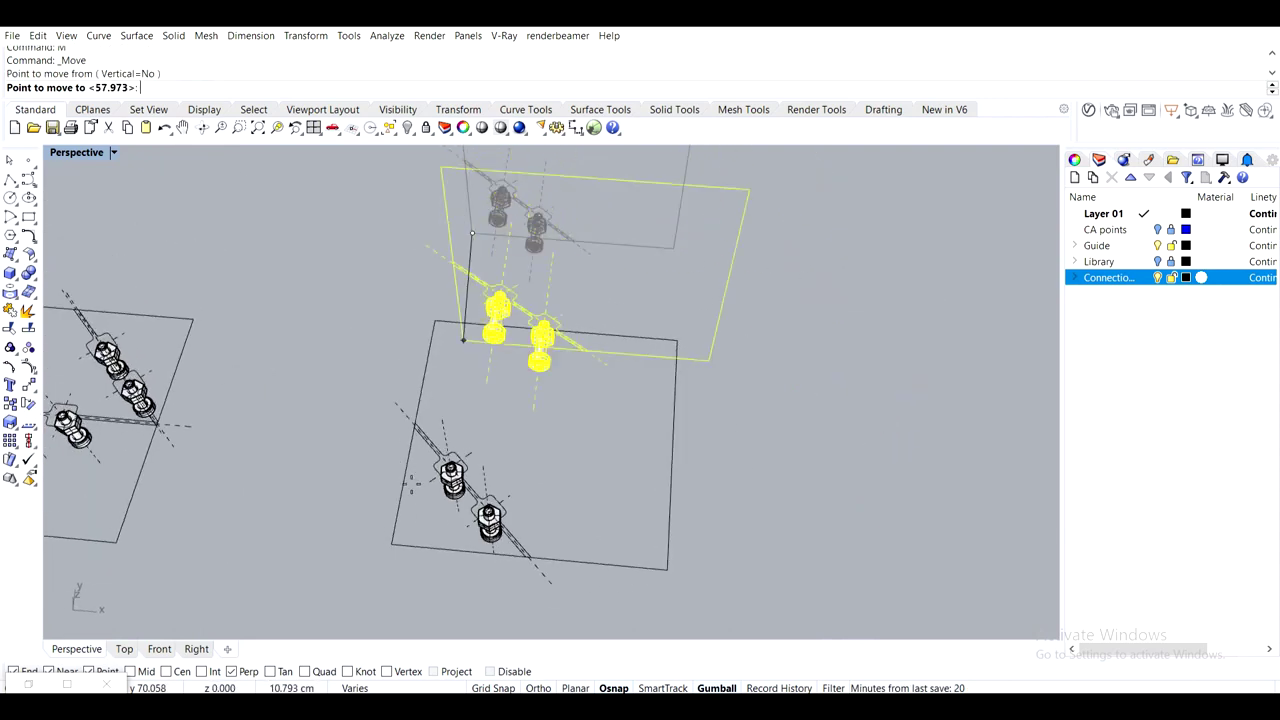
left_click(391, 544)
right_click_drag(644, 402, 640, 461)
left_click(543, 416)
Examine the corner joint between the upright and flat plates from the side, comparing both pairs of bolts
scroll(144, 393, "down", 5)
right_click_drag(144, 393, 333, 396, "shift")
scroll(333, 400, "up", 4)
right_click_drag(474, 494, 553, 334)
scroll(535, 320, "up", 2)
right_click_drag(810, 295, 596, 399)
right_click_drag(733, 440, 209, 214, "shift")
right_click_drag(660, 341, 526, 325, "shift")
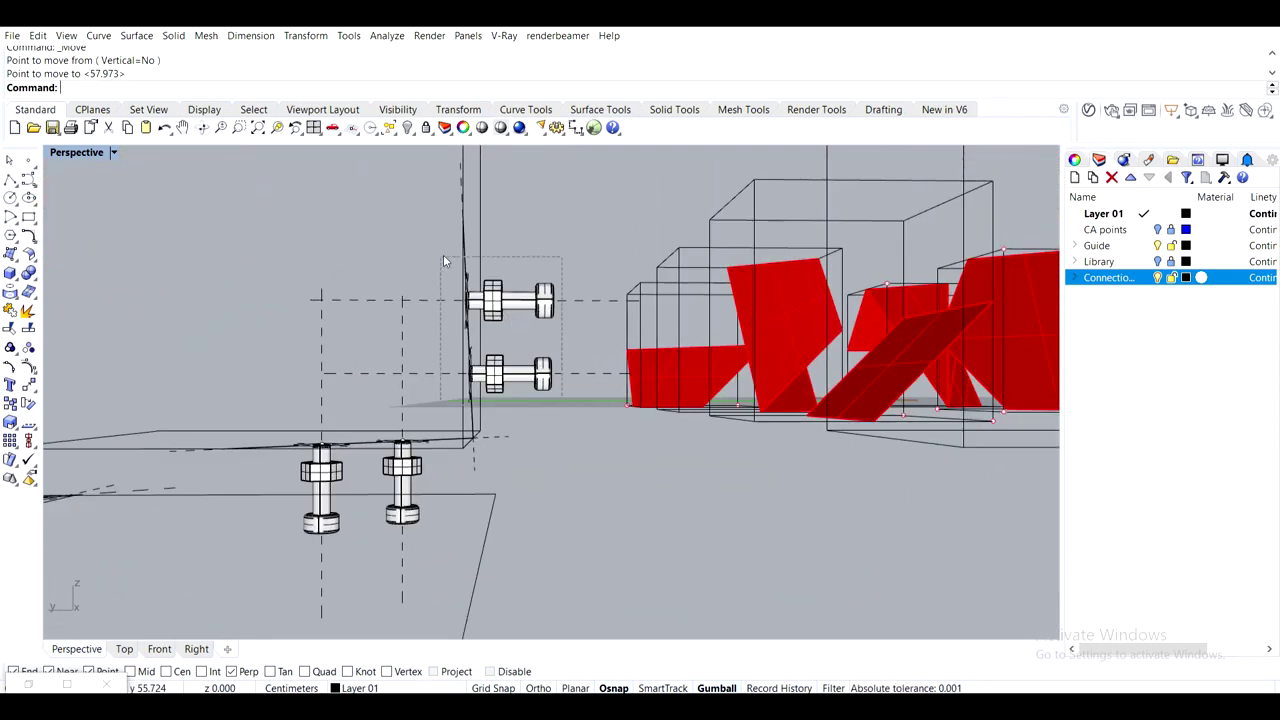
Try to mirror the upright plate about the flat plate's diagonal without keeping the original, and undo it
left_click_drag(443, 254, 444, 251)
right_click_drag(444, 252, 628, 369)
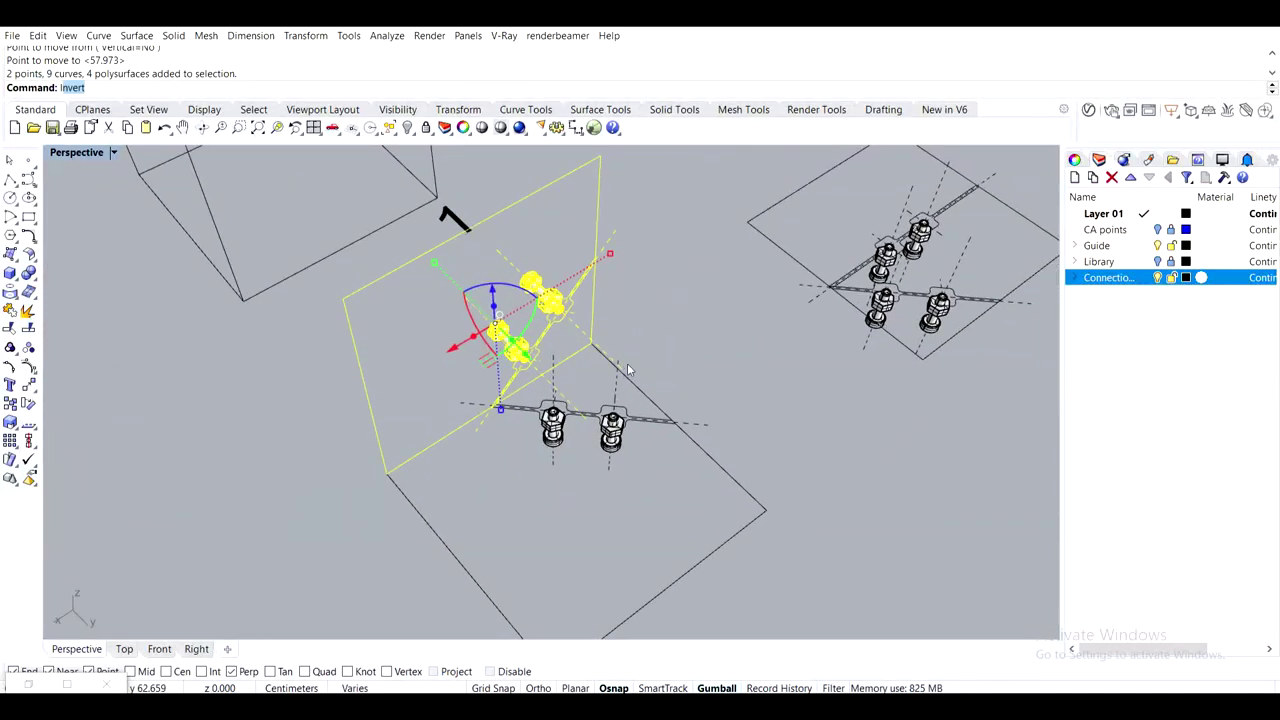
key("Return")
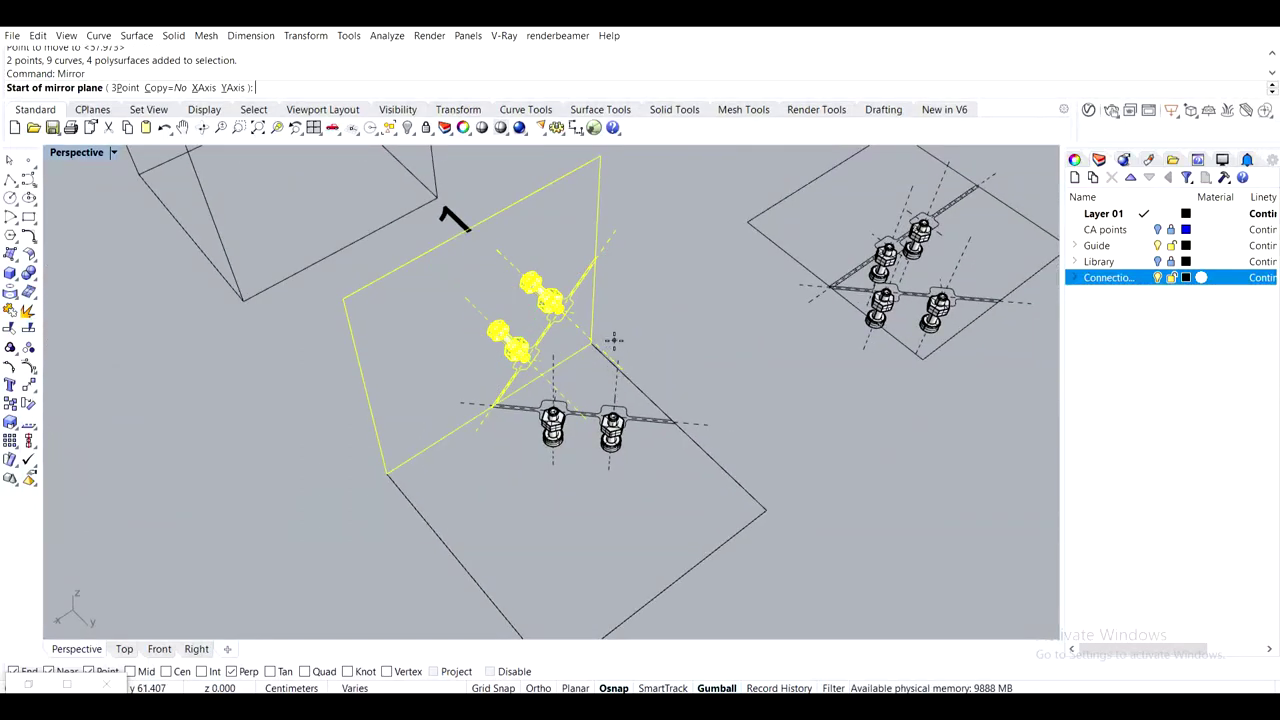
left_click(592, 343)
scroll(604, 356, "down", 4)
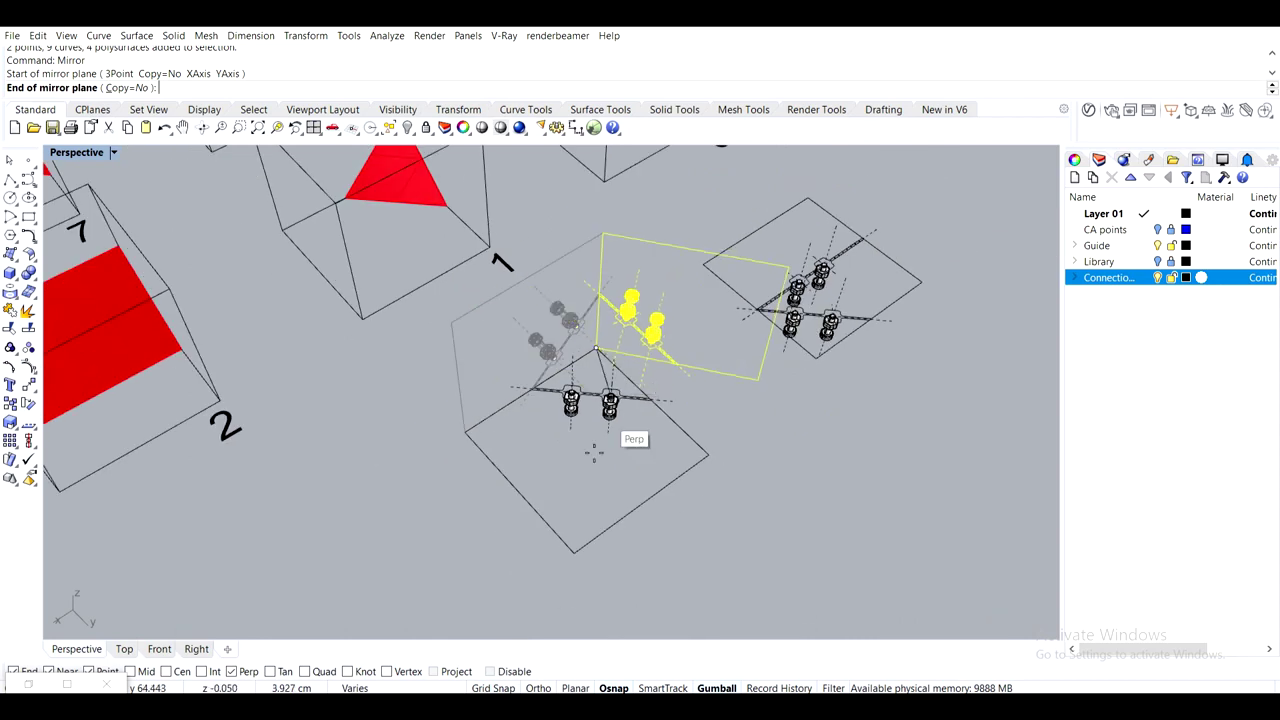
left_click(577, 537)
key("ctrl+z")
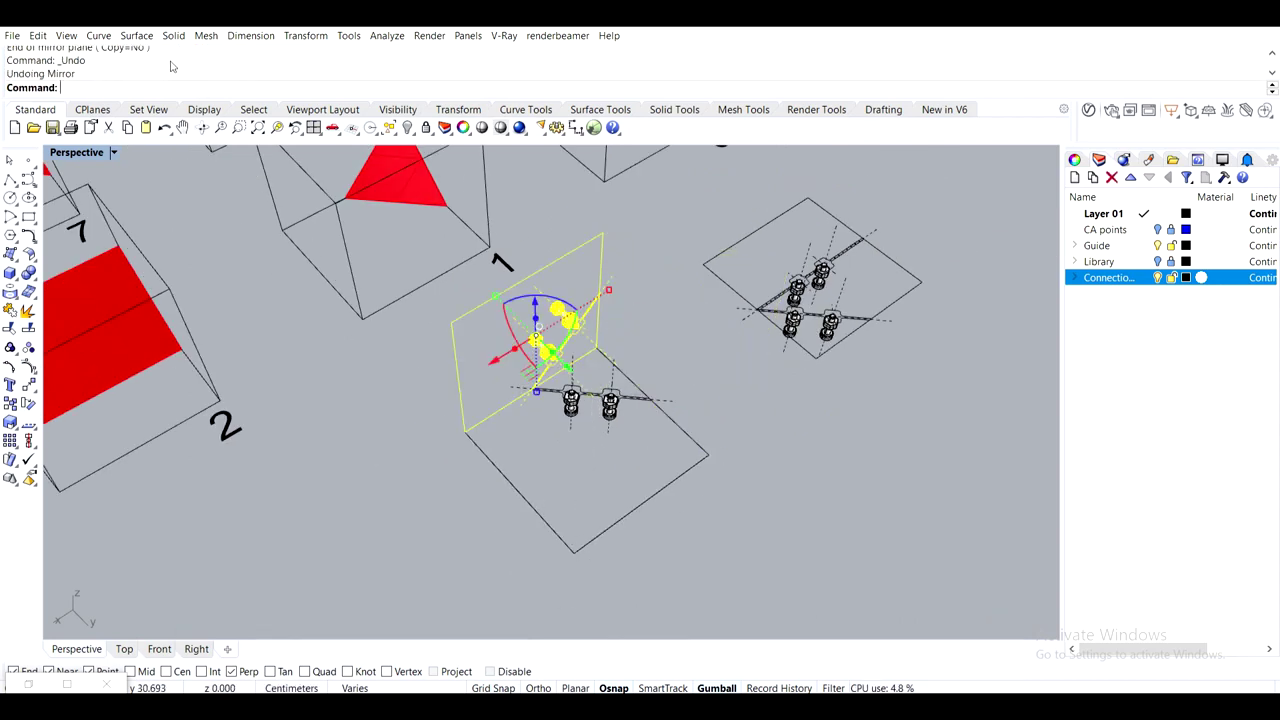
Mirror the upright plate with Copy set to Yes about the diagonal from the shared corner to the flat plate's opposite corner
key("Return")
left_click(157, 89)
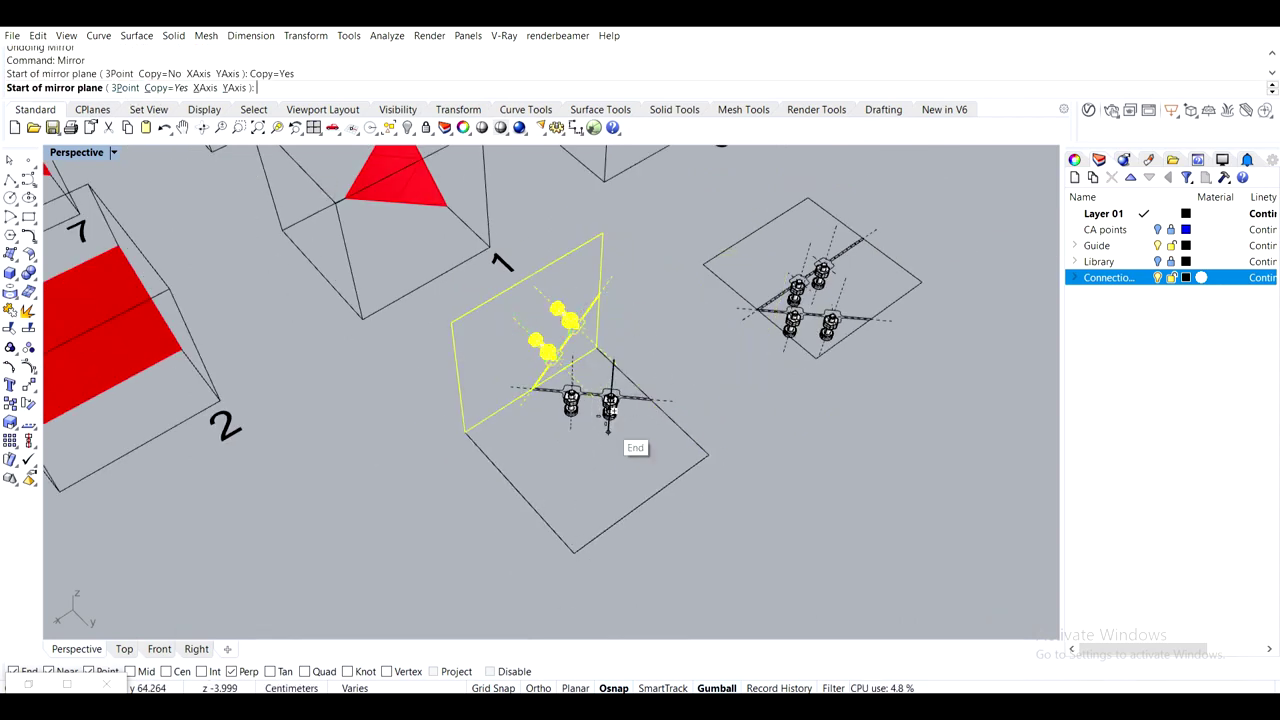
scroll(590, 400, "up", 5)
left_click(607, 333)
scroll(607, 334, "down", 8)
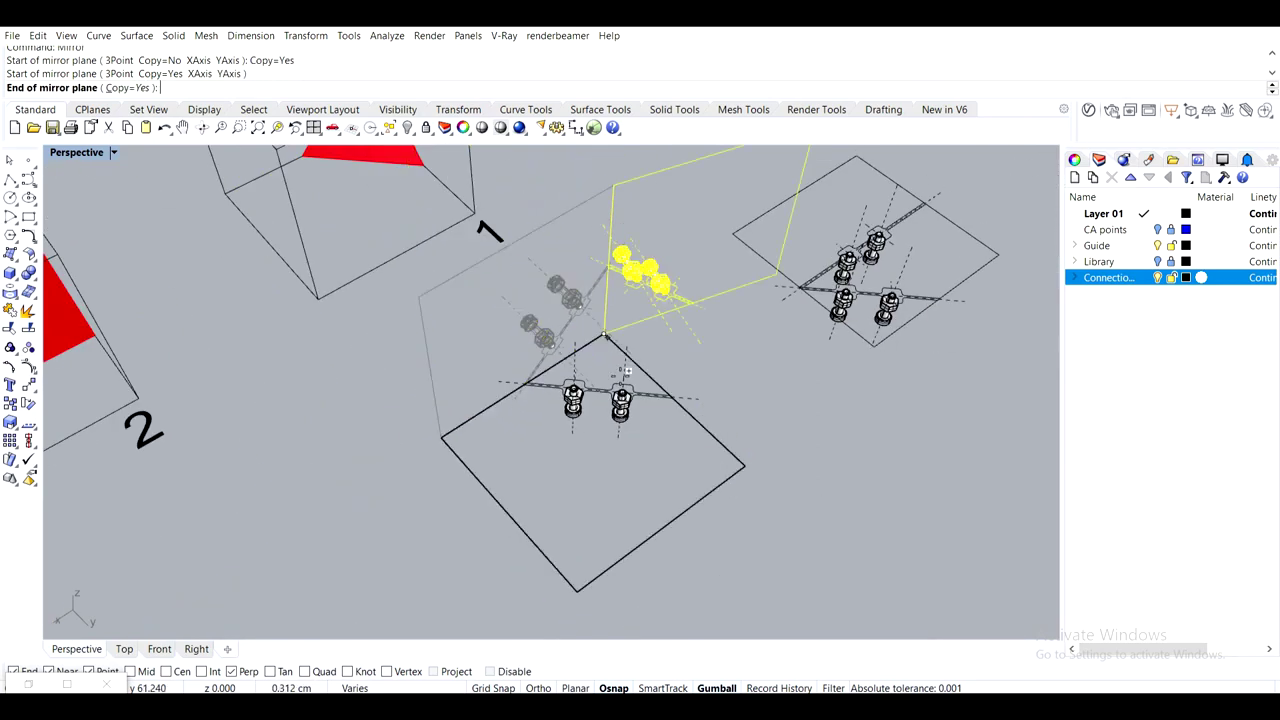
left_click(577, 592)
right_click_drag(458, 502, 545, 530)
key("Escape")
Examine the corner joint formed by the flat plate and the two upright plates from several angles
scroll(535, 238, "up", 7)
scroll(535, 238, "up", 4)
right_click_drag(535, 238, 626, 312)
scroll(626, 312, "down", 4)
right_click_drag(671, 560, 807, 304, "shift")
scroll(807, 304, "down", 7)
right_click_drag(687, 289, 508, 360, "shift")
right_click_drag(790, 270, 570, 277)
scroll(577, 276, "up", 8)
Hide all the bolts and nuts on the three perpendicular plates of the corner assembly
left_click(597, 293)
right_click_drag(594, 362, 496, 273, "shift")
left_click(449, 355, "shift")
left_click(403, 325, "shift")
right_click_drag(449, 179, 432, 366, "shift")
left_click(402, 337, "shift")
left_click(733, 262, "shift")
left_click(714, 307, "shift")
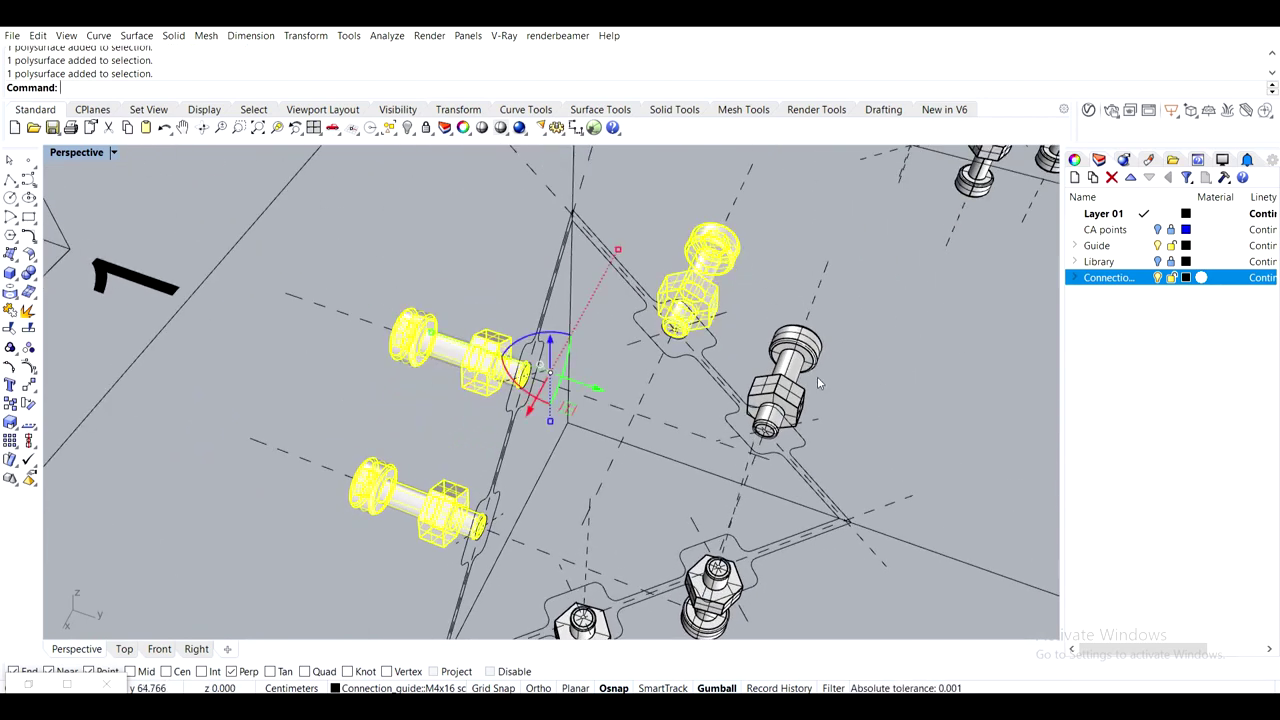
left_click(785, 353, "shift")
left_click(802, 415, "shift")
right_click_drag(843, 466, 825, 258, "shift")
scroll(704, 444, "up", 7)
left_click(707, 429, "shift")
left_click(708, 349, "shift")
left_click(401, 510, "shift")
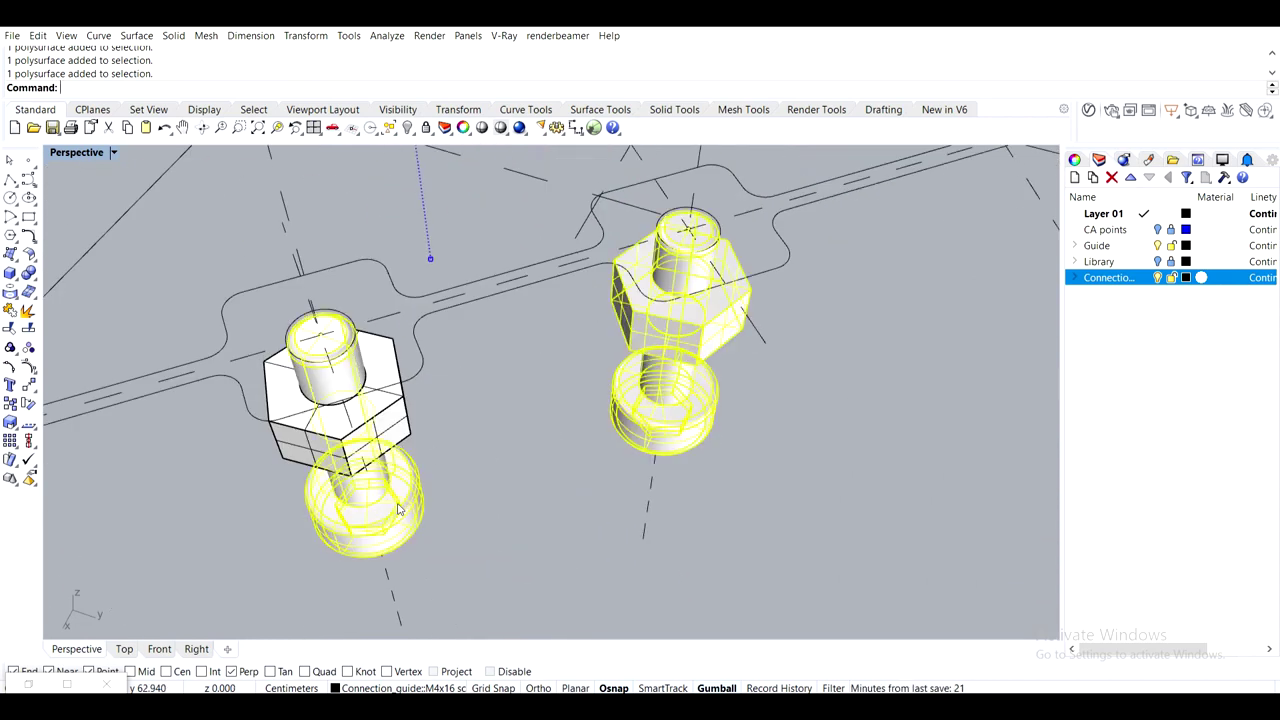
left_click(402, 430, "shift")
scroll(463, 422, "down", 9)
right_click_drag(502, 456, 581, 360, "shift")
scroll(568, 507, "down", 6)
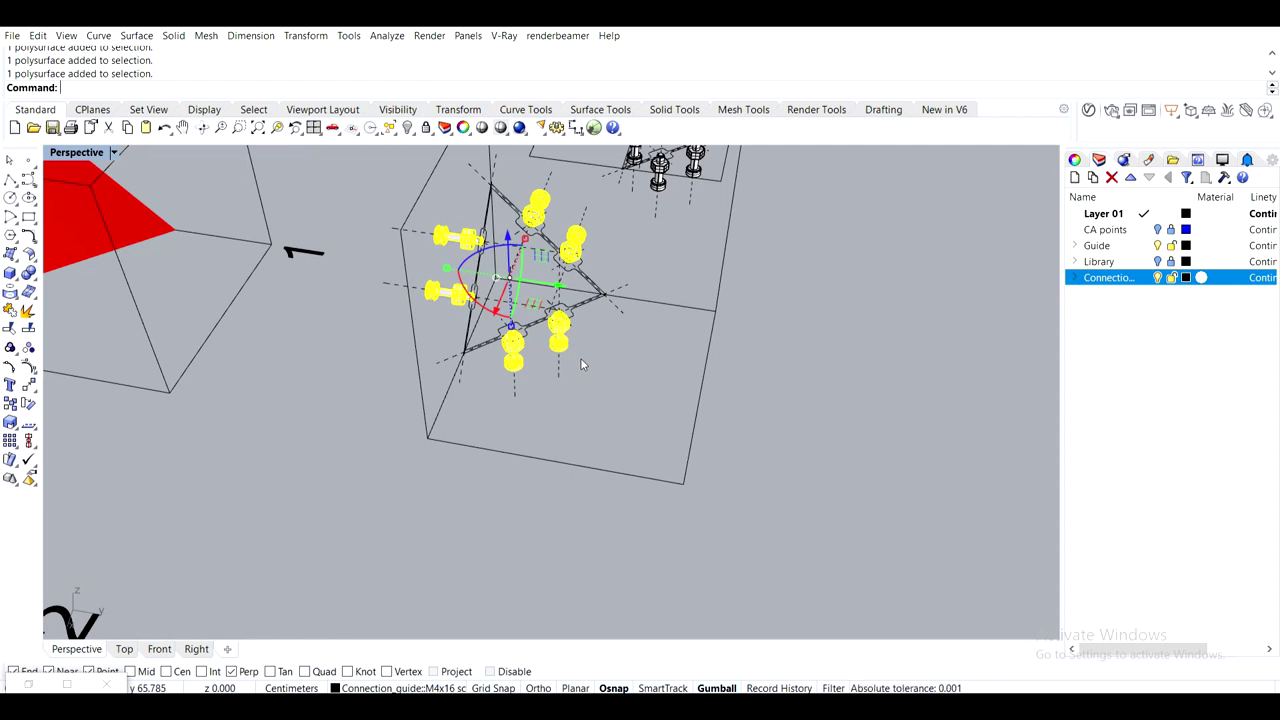
key("Return")
Compare the triangular connection outlines of the corner assembly with the neighbouring flat bolted plate
scroll(581, 364, "up", 10)
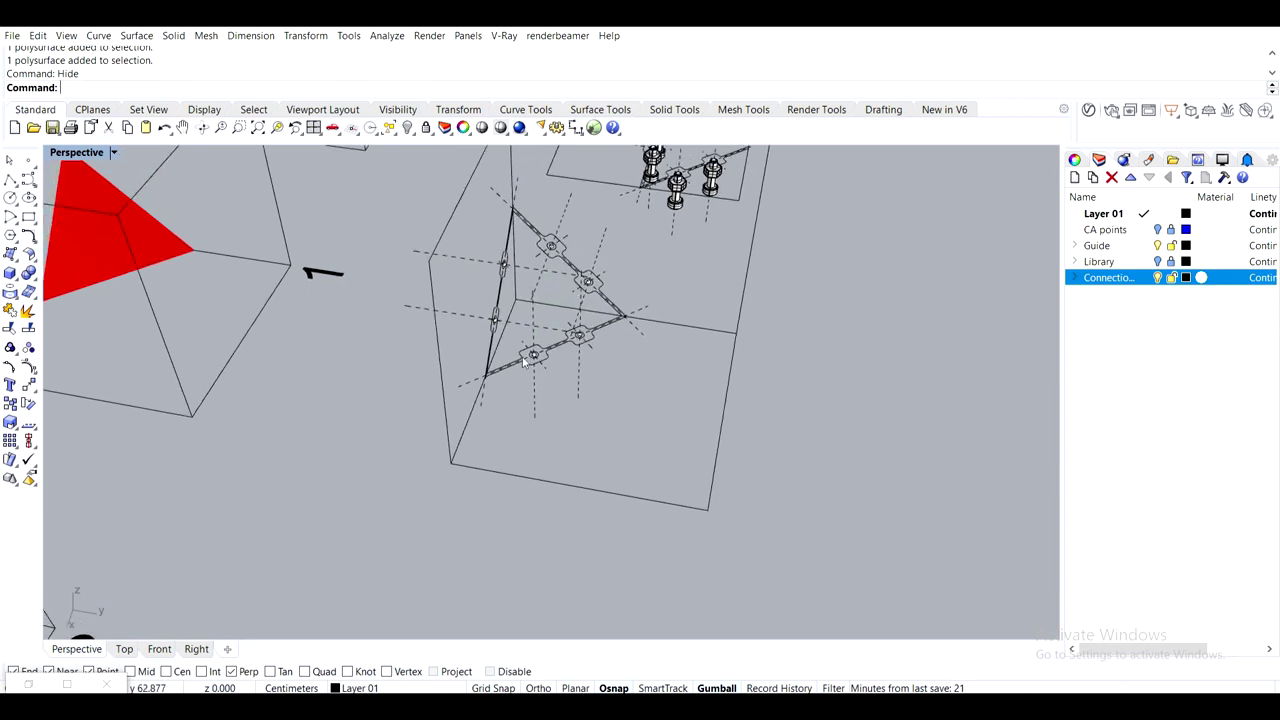
right_click_drag(540, 464, 661, 460)
scroll(672, 372, "down", 4)
right_click_drag(672, 372, 540, 366)
scroll(574, 388, "down", 3)
right_click_drag(315, 365, 528, 386)
scroll(604, 520, "up", 7)
scroll(590, 404, "down", 9)
right_click_drag(460, 361, 493, 359)
scroll(492, 355, "down", 6)
scroll(330, 286, "up", 10)
scroll(486, 339, "down", 8)
scroll(538, 352, "up", 6)
scroll(353, 267, "up", 5)
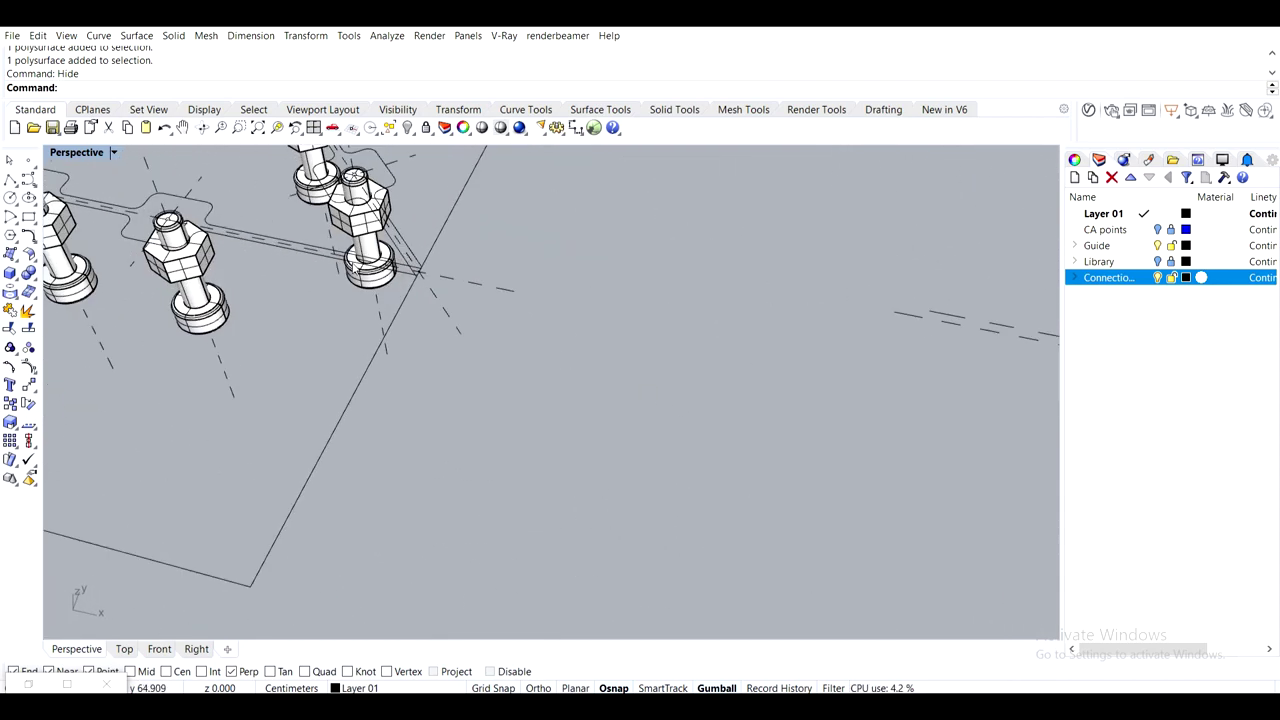
scroll(501, 304, "down", 7)
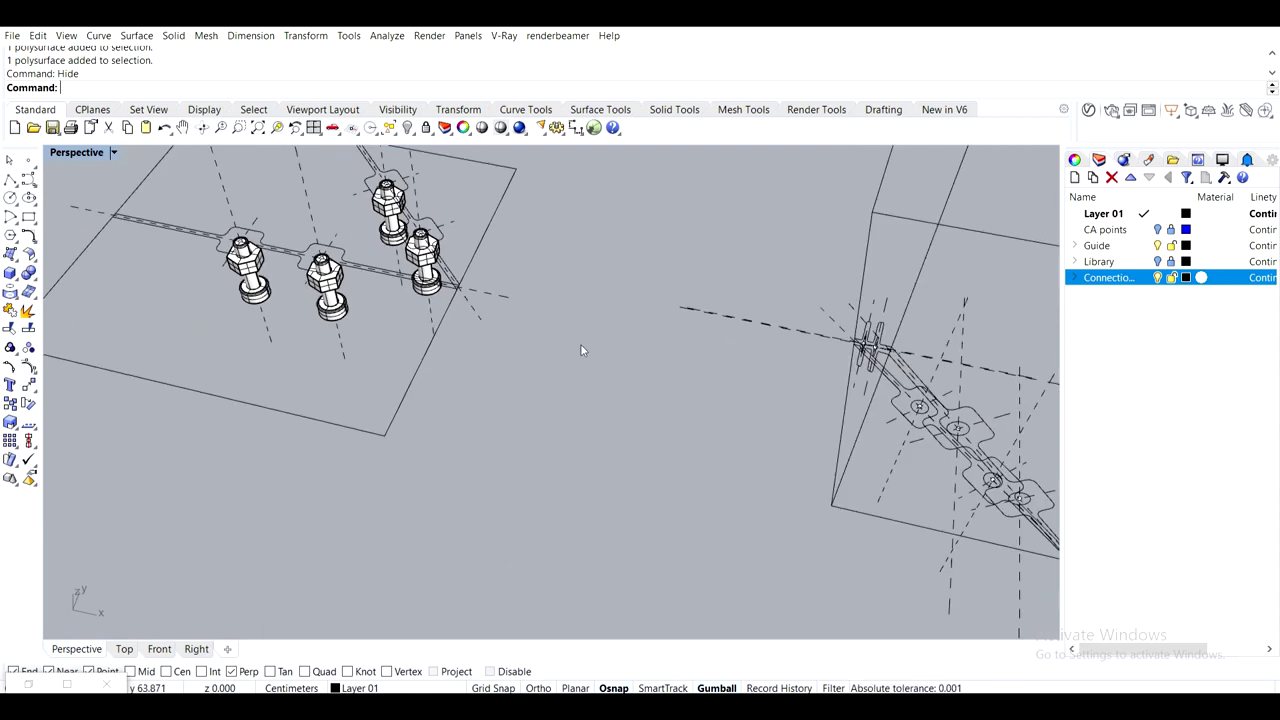
Create a three-corner surface through the outer corners of the triangular connection outlines
right_click_drag(637, 369, 422, 294, "shift")
scroll(560, 397, "up", 13)
scroll(608, 382, "down", 4)
right_click_drag(630, 371, 579, 421)
scroll(579, 421, "down", 10)
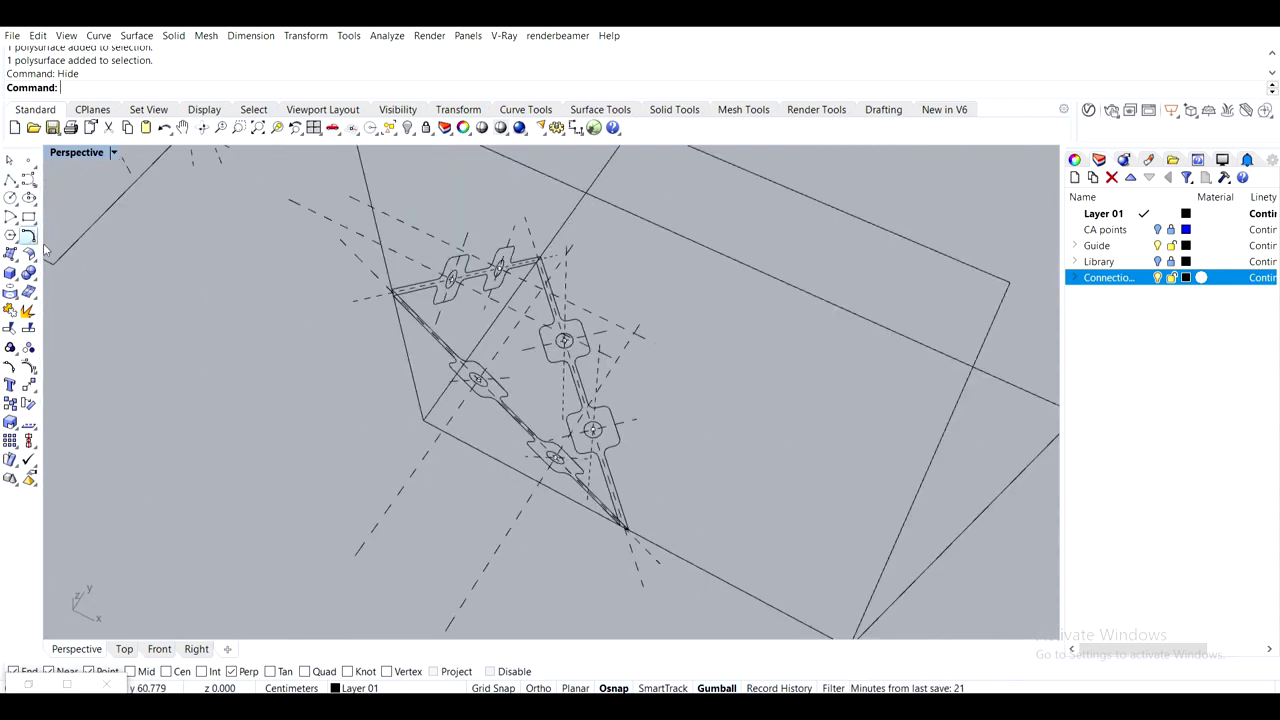
left_click(9, 256)
scroll(393, 292, "up", 6)
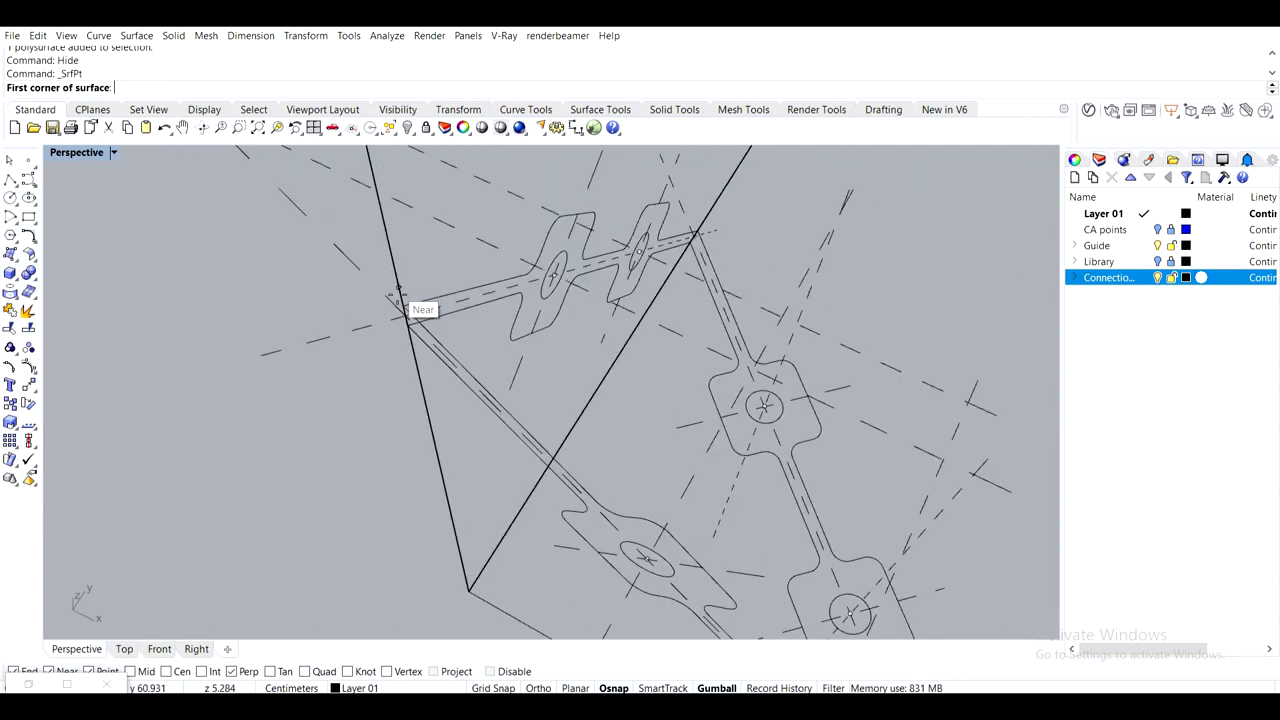
left_click(405, 308)
scroll(540, 328, "down", 5)
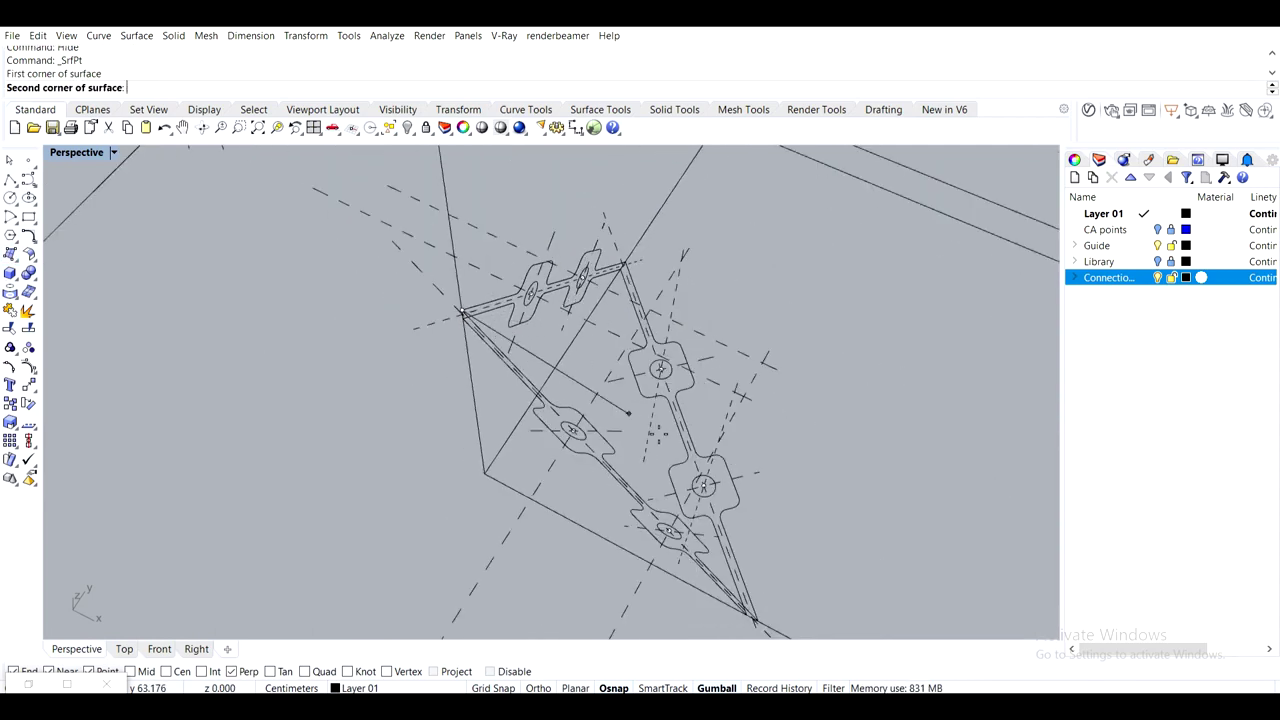
right_click_drag(755, 620, 613, 405, "shift")
scroll(617, 428, "up", 7)
left_click(610, 381)
scroll(628, 352, "down", 7)
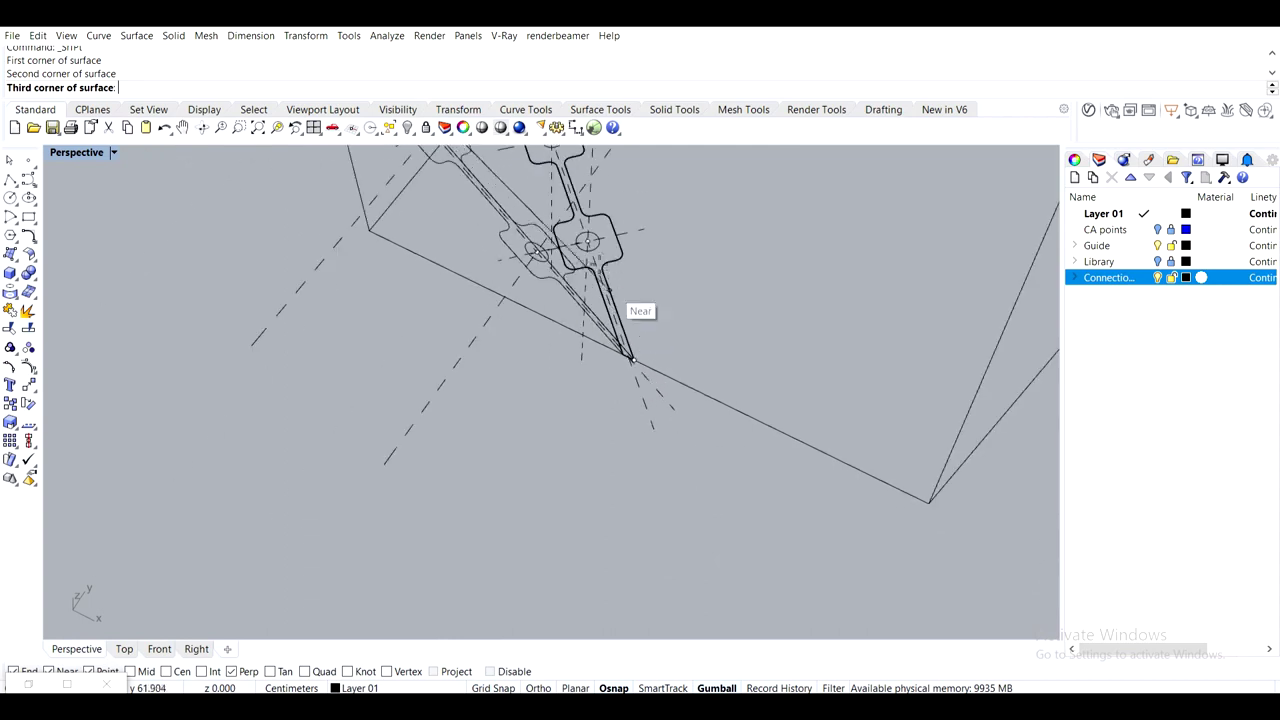
right_click_drag(597, 240, 615, 532, "shift")
scroll(558, 335, "up", 8)
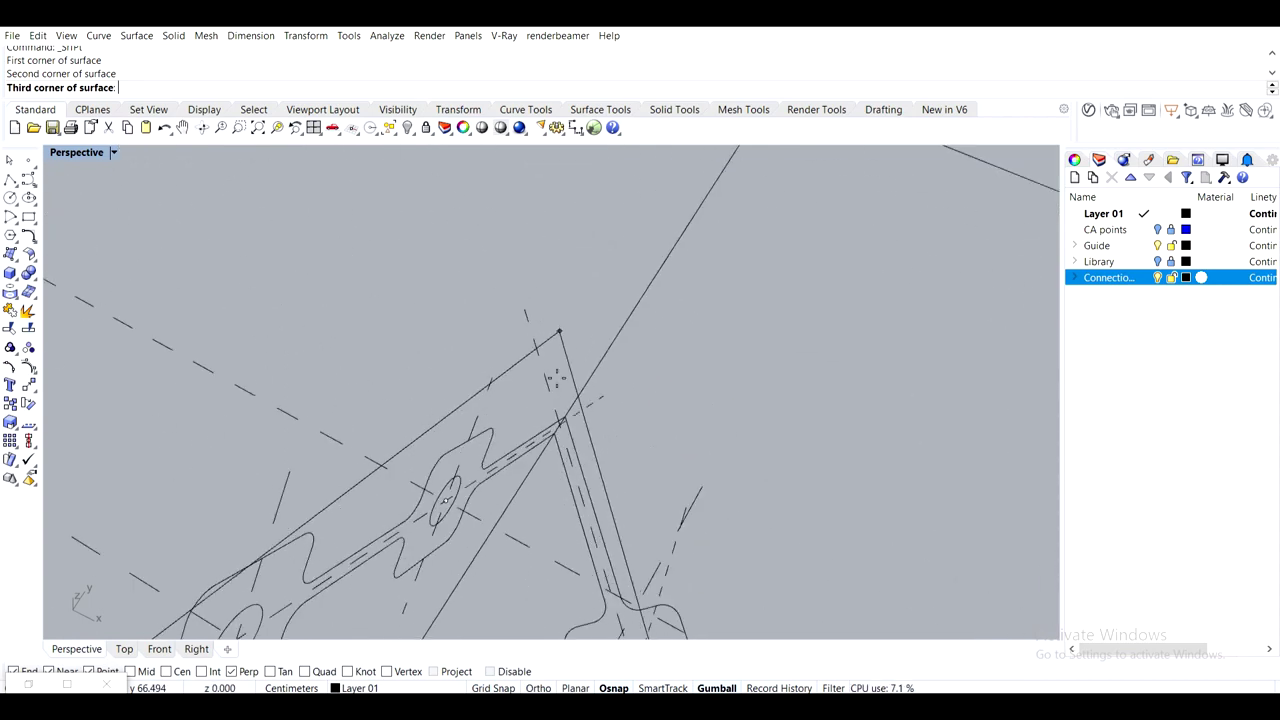
left_click(565, 434)
scroll(567, 431, "down", 4)
scroll(757, 452, "down", 4)
right_click(740, 458)
Create a second triangular surface through the offset corner endpoints of the connection outlines, beside the first one
scroll(743, 463, "down", 6)
right_click_drag(755, 535, 418, 298, "shift")
scroll(465, 272, "up", 6)
right_click(292, 304)
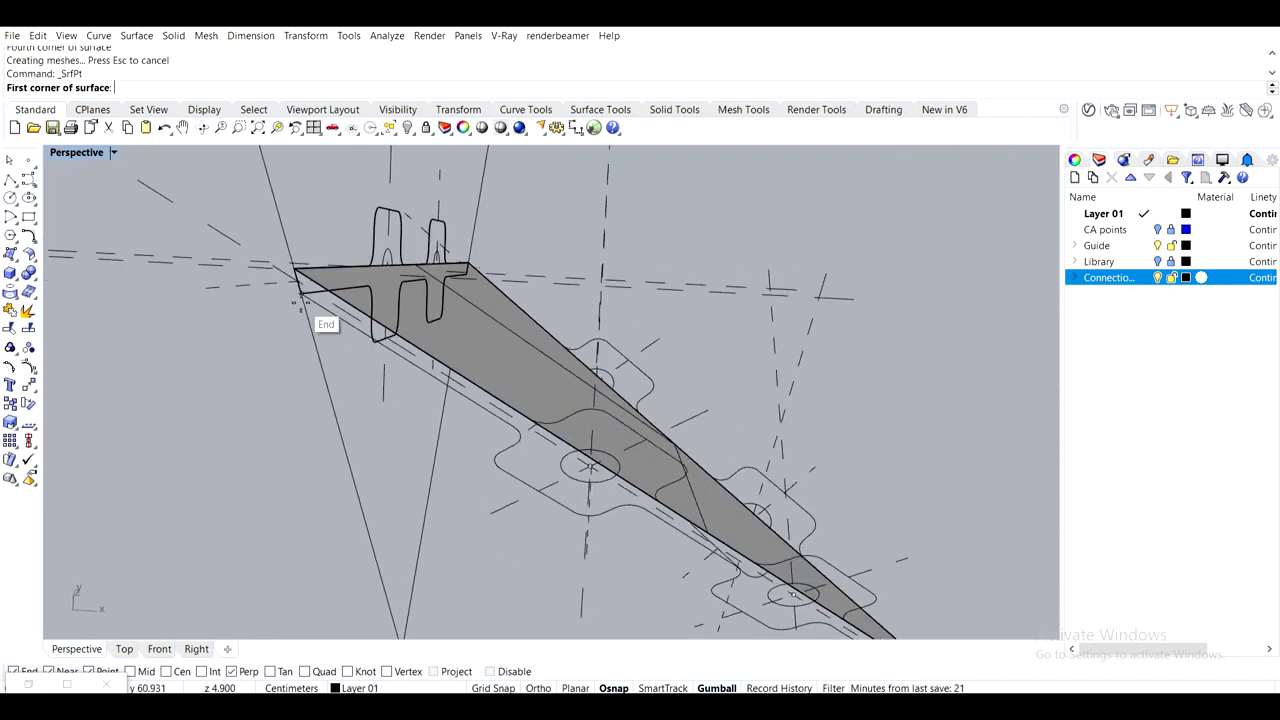
left_click(302, 296)
right_click_drag(317, 332, 423, 420)
scroll(470, 304, "up", 8)
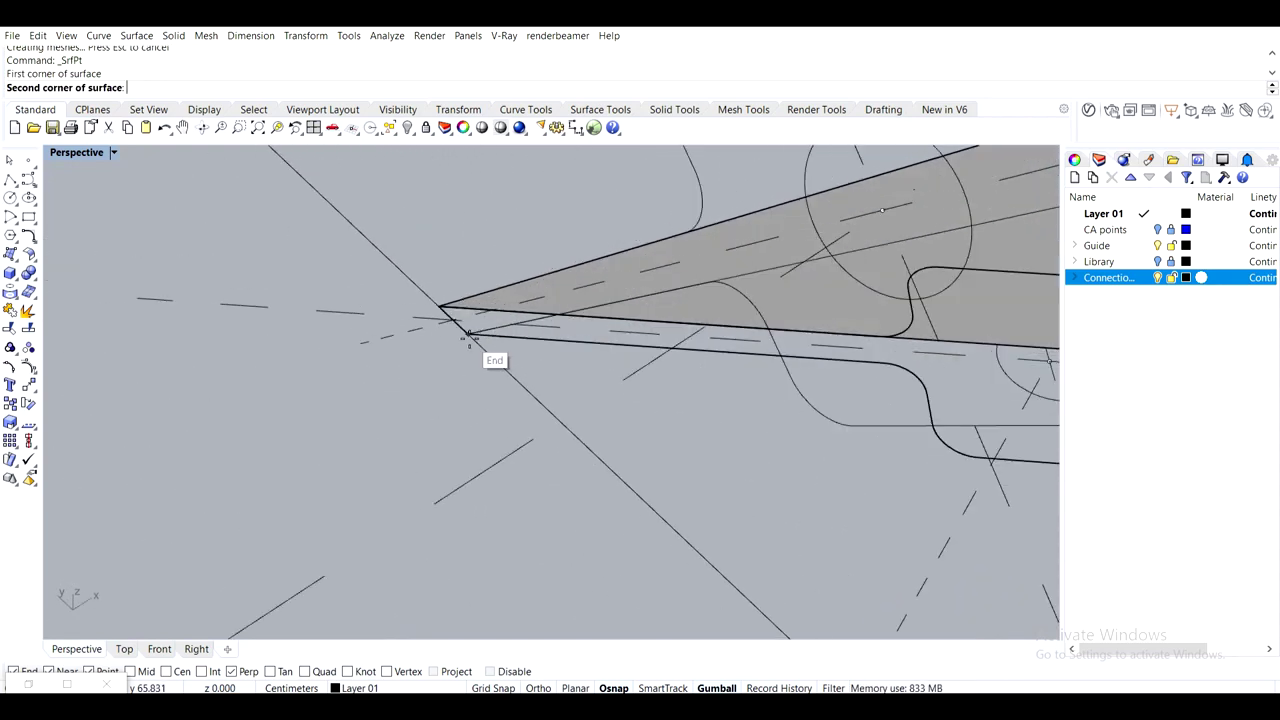
left_click(465, 338)
scroll(520, 336, "down", 5)
scroll(931, 411, "down", 7)
right_click_drag(931, 411, 660, 368)
scroll(672, 352, "up", 10)
left_click(641, 307)
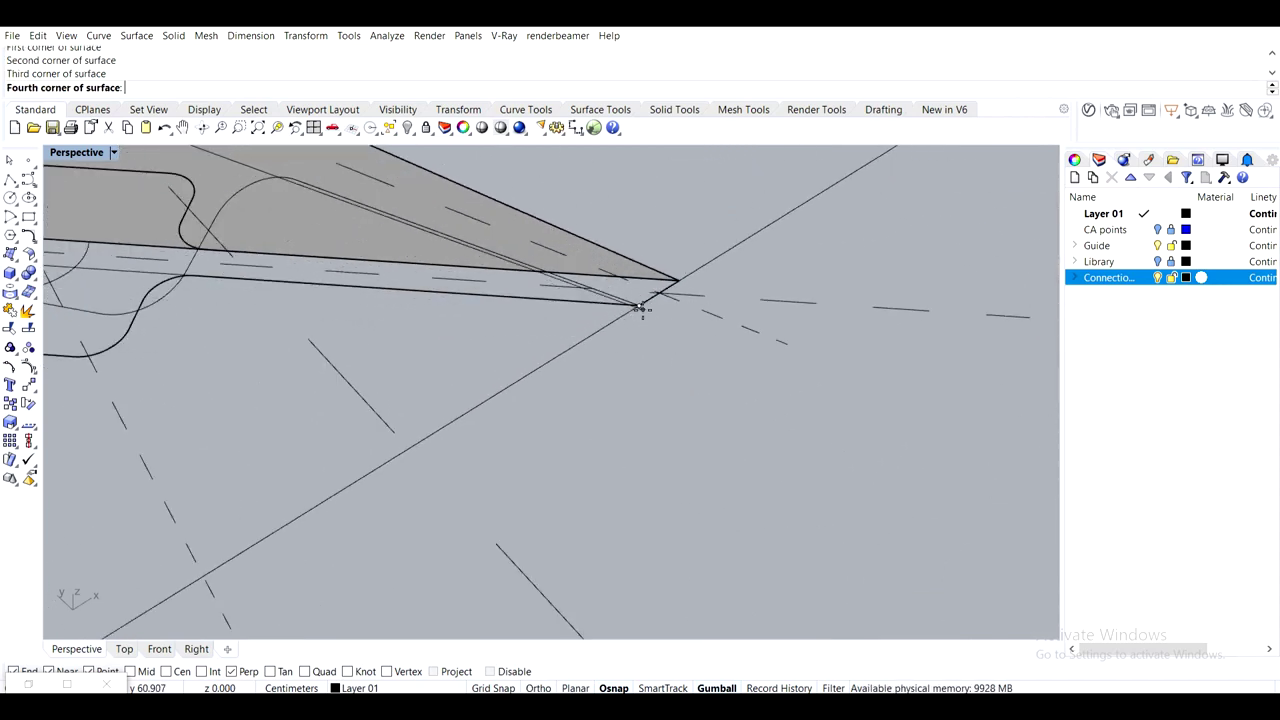
right_click(695, 409)
Duplicate the borders of both triangular surfaces, loft between them and delete the leftover border curves
scroll(695, 409, "down", 7)
scroll(695, 409, "down", 6)
right_click_drag(695, 409, 787, 454)
left_click(417, 300)
right_click_drag(407, 405, 497, 296)
left_click(500, 240, "shift")
right_click_drag(540, 240, 548, 308)
key("Return")
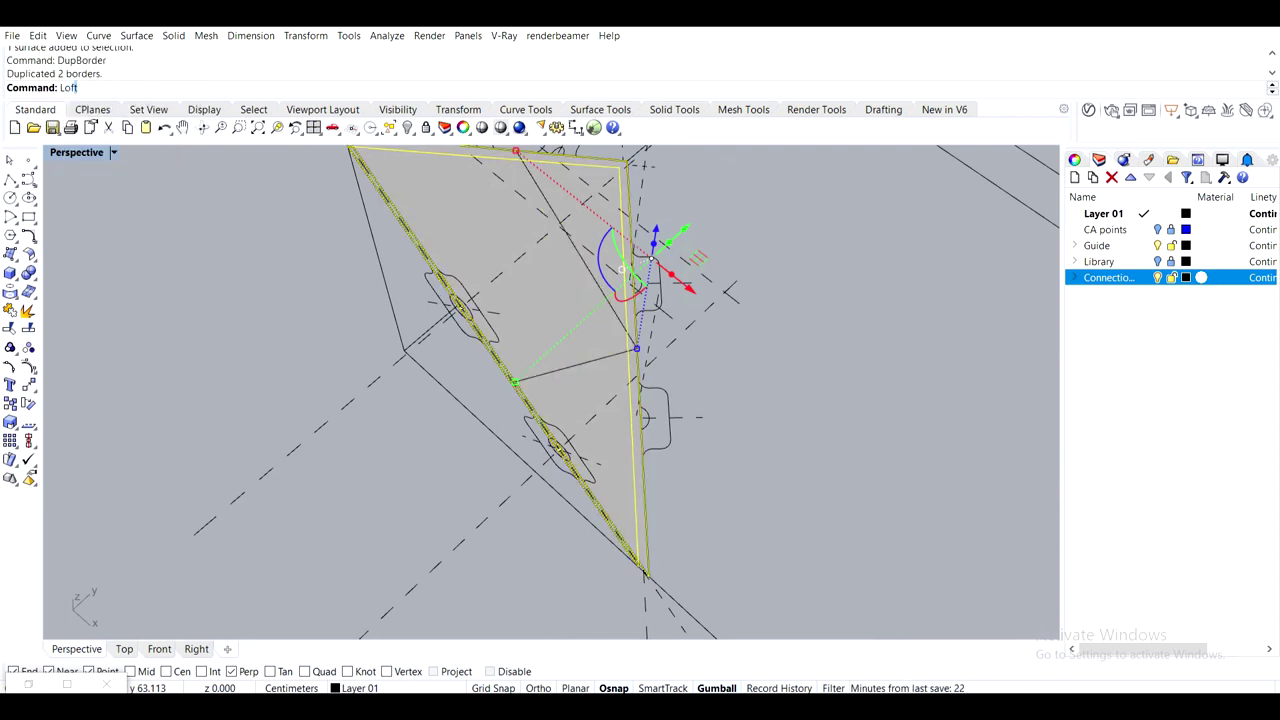
type("Loft")
key("Return")
key("Return")
key("Return")
key("Delete")
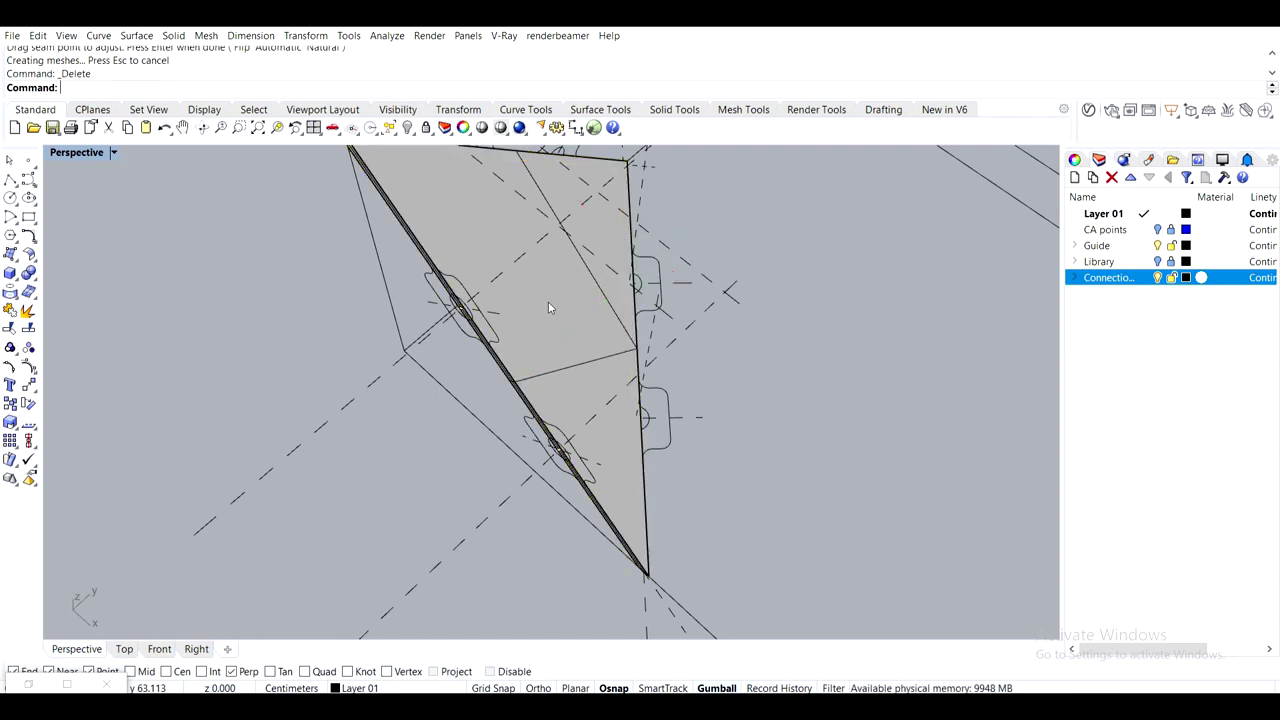
Join both triangular surfaces and the lofted edge into one closed polysurface
right_click_drag(530, 342, 538, 318)
scroll(378, 201, "up", 5)
left_click(410, 286)
scroll(340, 294, "up", 6)
left_click(321, 318, "shift")
scroll(340, 389, "down", 5)
right_click_drag(345, 389, 463, 343)
scroll(695, 306, "down", 3)
right_click_drag(695, 306, 623, 341)
left_click(623, 194, "shift")
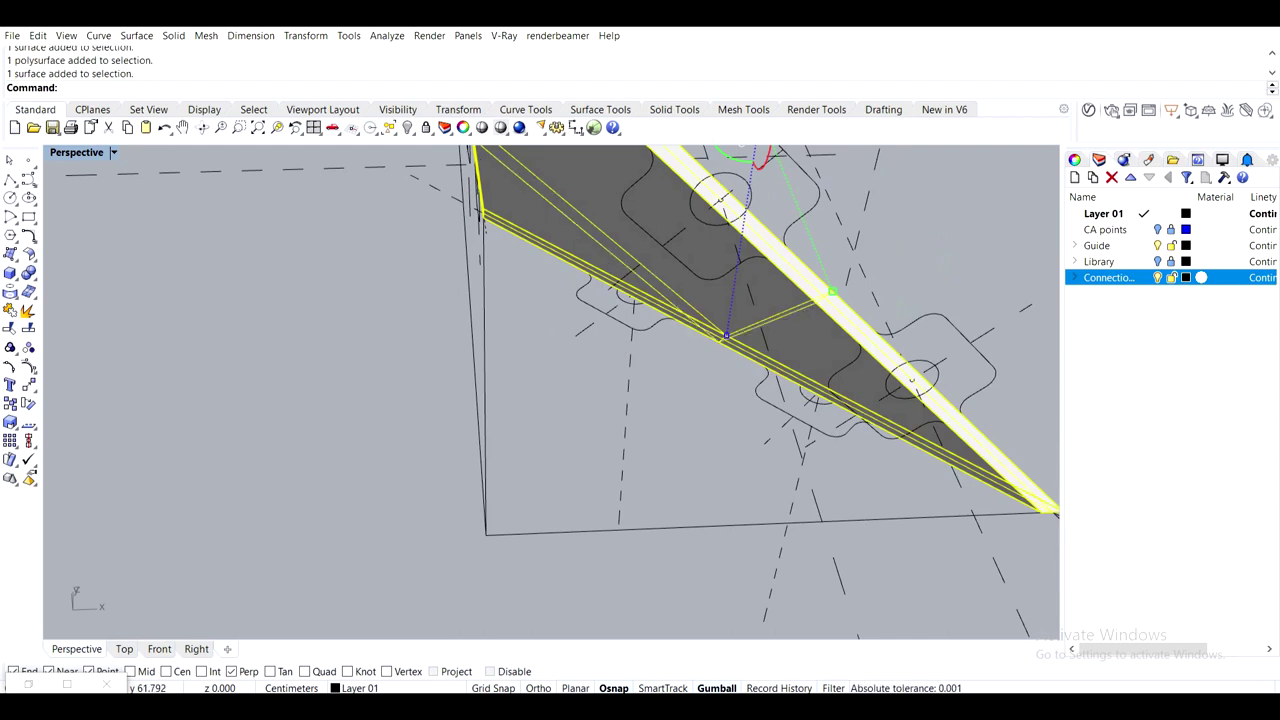
type("Join")
key("Return")
left_click(510, 163)
left_click(440, 225)
right_click_drag(440, 240, 529, 260)
scroll(542, 354, "down", 4)
left_click(530, 264)
left_click(700, 325)
Compare the solid triangular panel in the corner assembly with the flat bolted plate beside it
right_click_drag(763, 338, 503, 259)
scroll(590, 292, "down", 5)
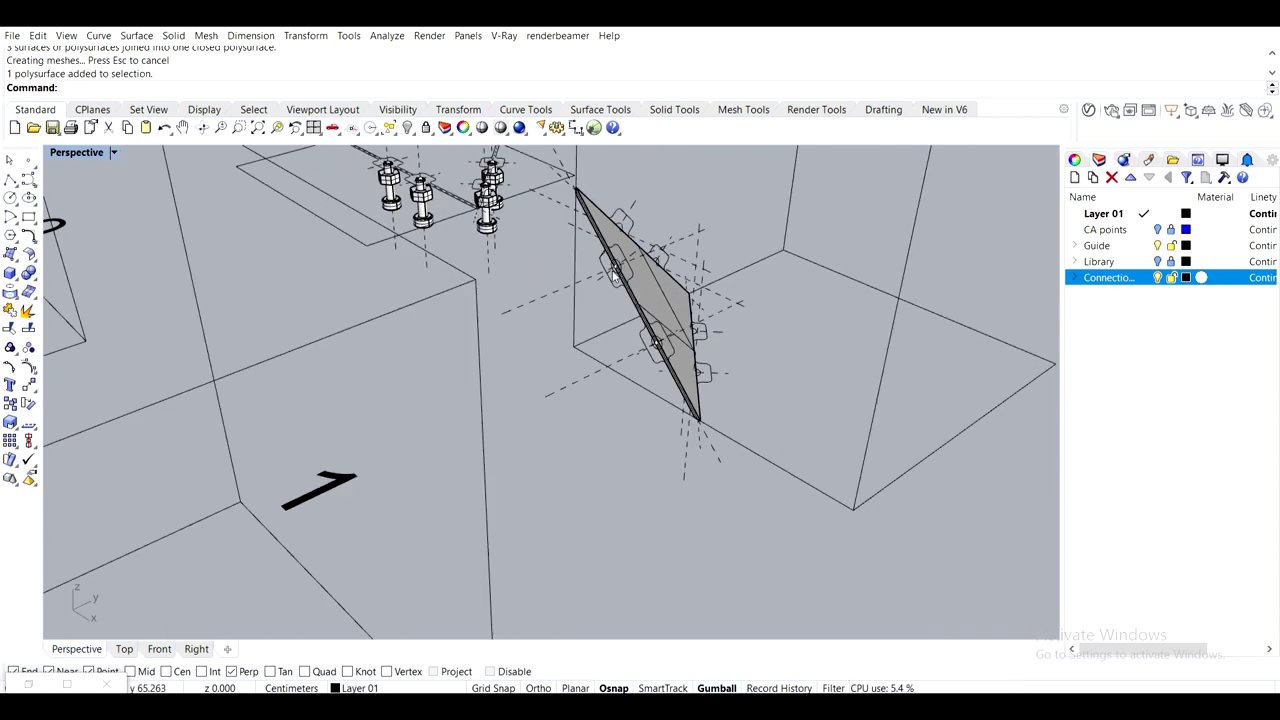
right_click_drag(572, 300, 630, 335)
right_click_drag(500, 312, 738, 378, "shift")
scroll(602, 235, "up", 2)
scroll(569, 263, "down", 4)
scroll(270, 302, "up", 8)
scroll(258, 302, "down", 4)
right_click_drag(287, 318, 412, 320, "shift")
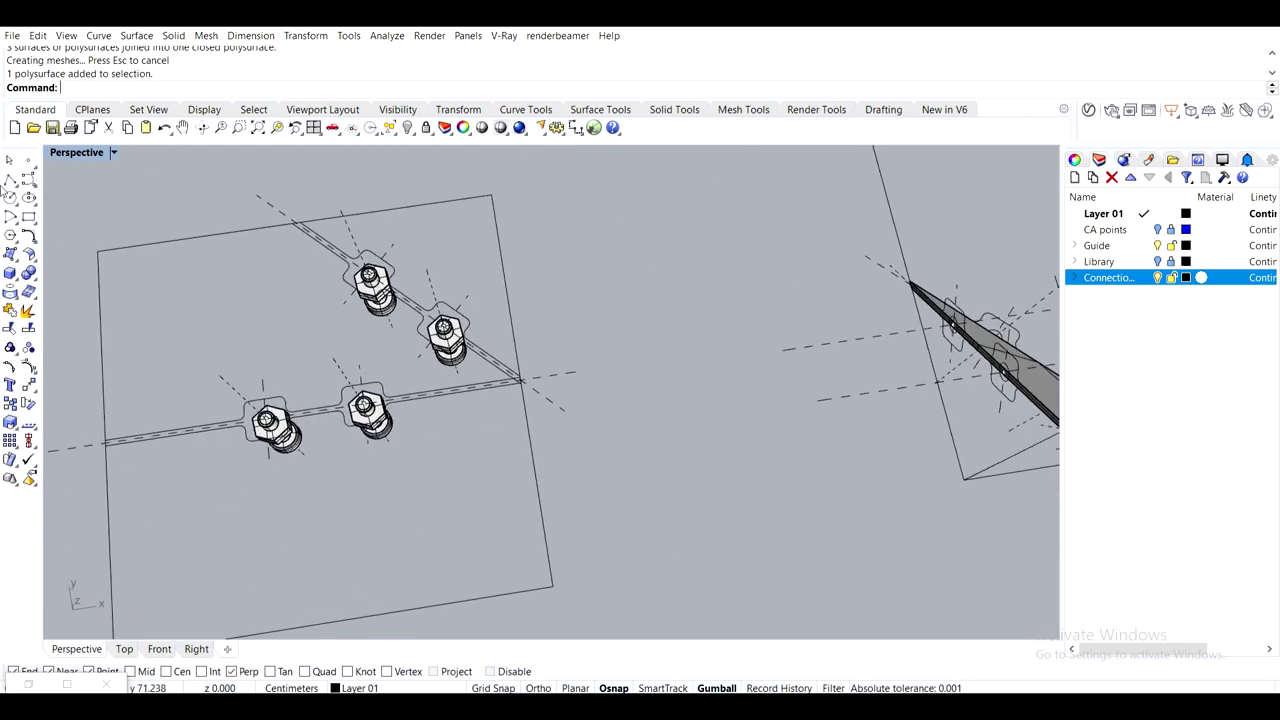
Draw a perpendicular guide line from the midpoint between the diagonal connection's two bolts on the flat plate, and delete it
left_click(10, 180)
scroll(376, 284, "up", 8)
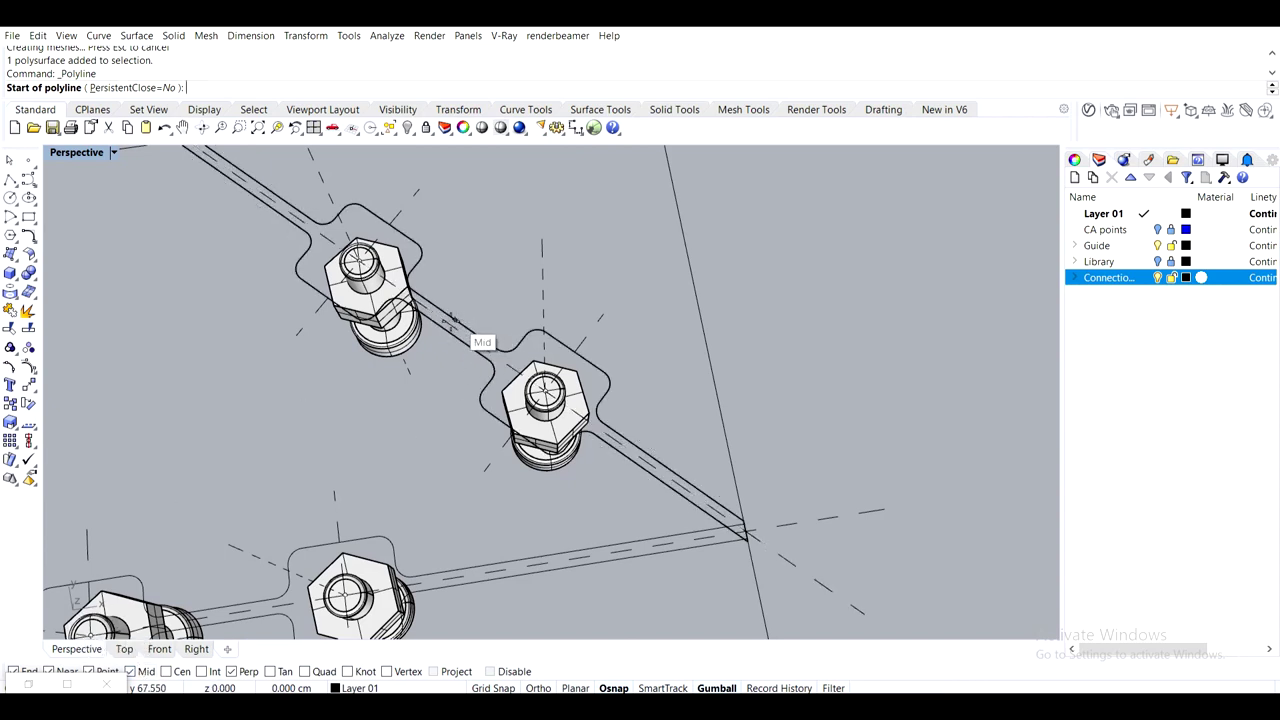
left_click(453, 323)
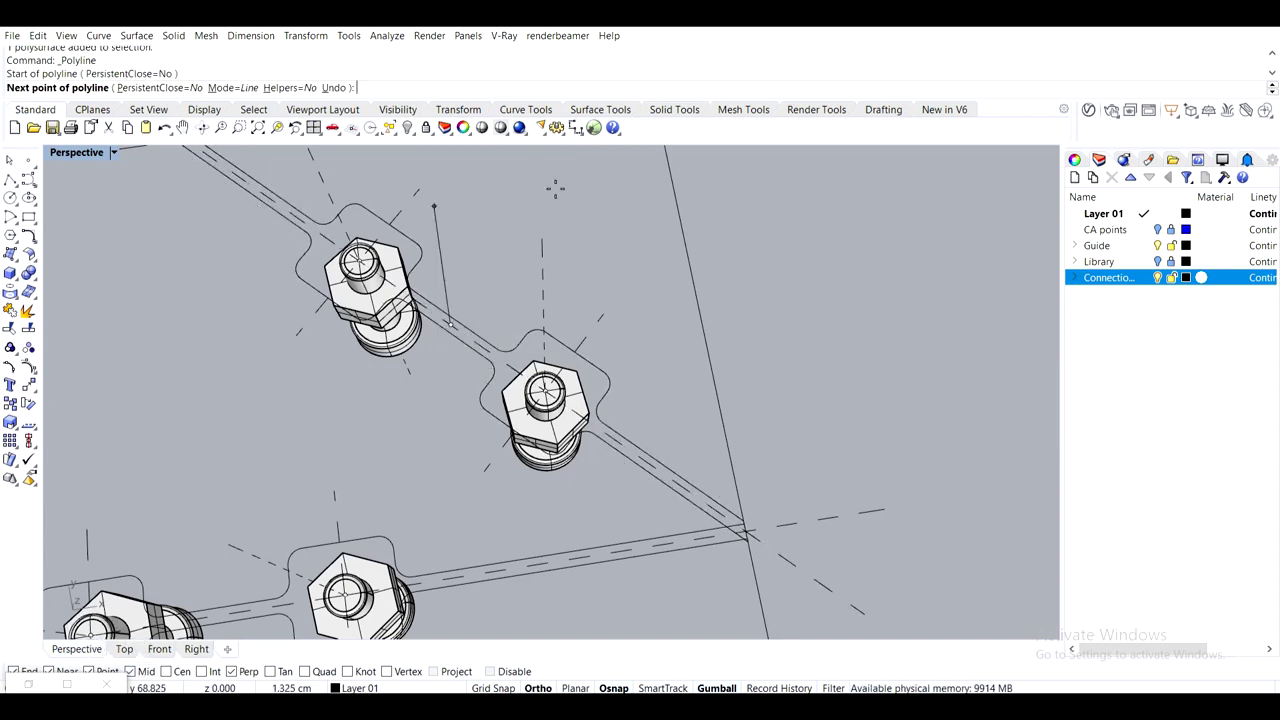
scroll(555, 188, "down", 4)
right_click_drag(560, 189, 451, 304)
left_click(491, 202)
right_click(489, 204)
scroll(376, 315, "up", 5)
scroll(366, 305, "up", 2)
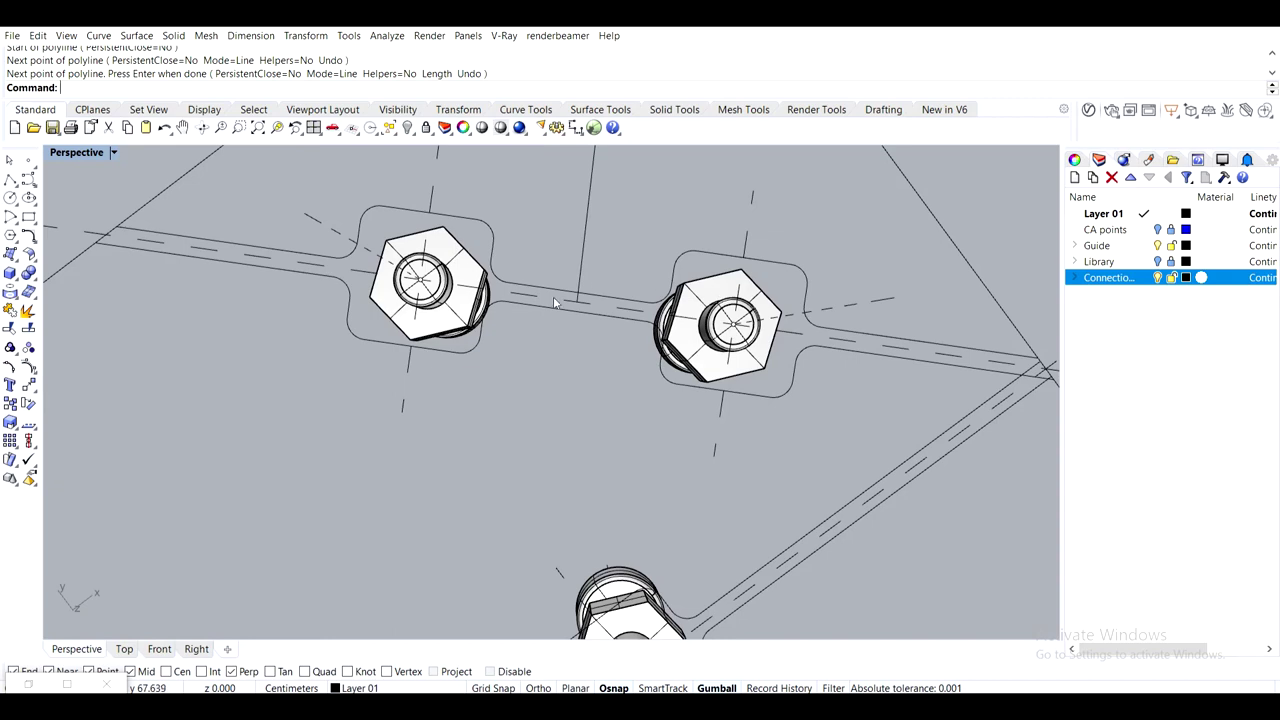
scroll(537, 285, "down", 4)
left_click_drag(621, 208, 551, 178)
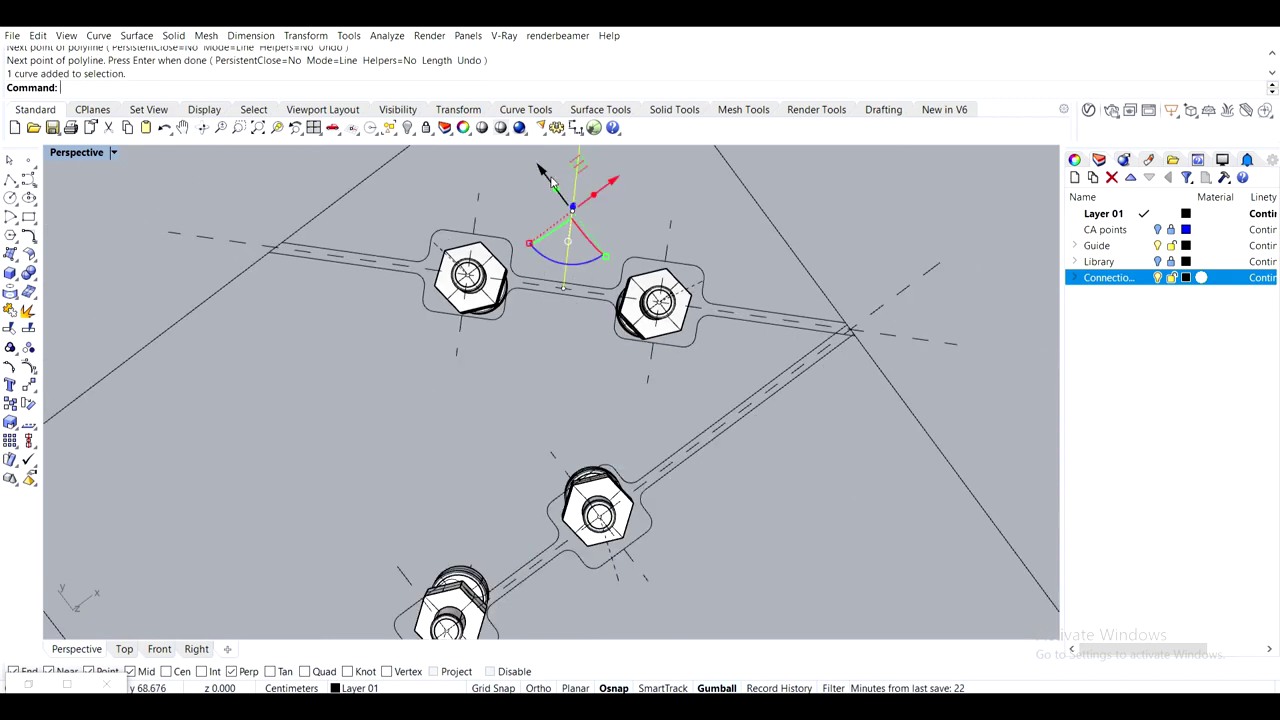
key("Delete")
Examine how the flat plate's bolted connections relate to the solid triangular panel in the corner assembly
scroll(687, 293, "down", 5)
right_click_drag(687, 293, 565, 321)
scroll(565, 321, "down", 9)
right_click_drag(721, 446, 487, 257, "shift")
right_click_drag(692, 341, 735, 310)
scroll(577, 222, "up", 5)
right_click_drag(645, 270, 740, 370)
scroll(545, 335, "up", 4)
right_click_drag(590, 372, 570, 393)
scroll(570, 393, "down", 8)
right_click_drag(430, 362, 579, 357, "shift")
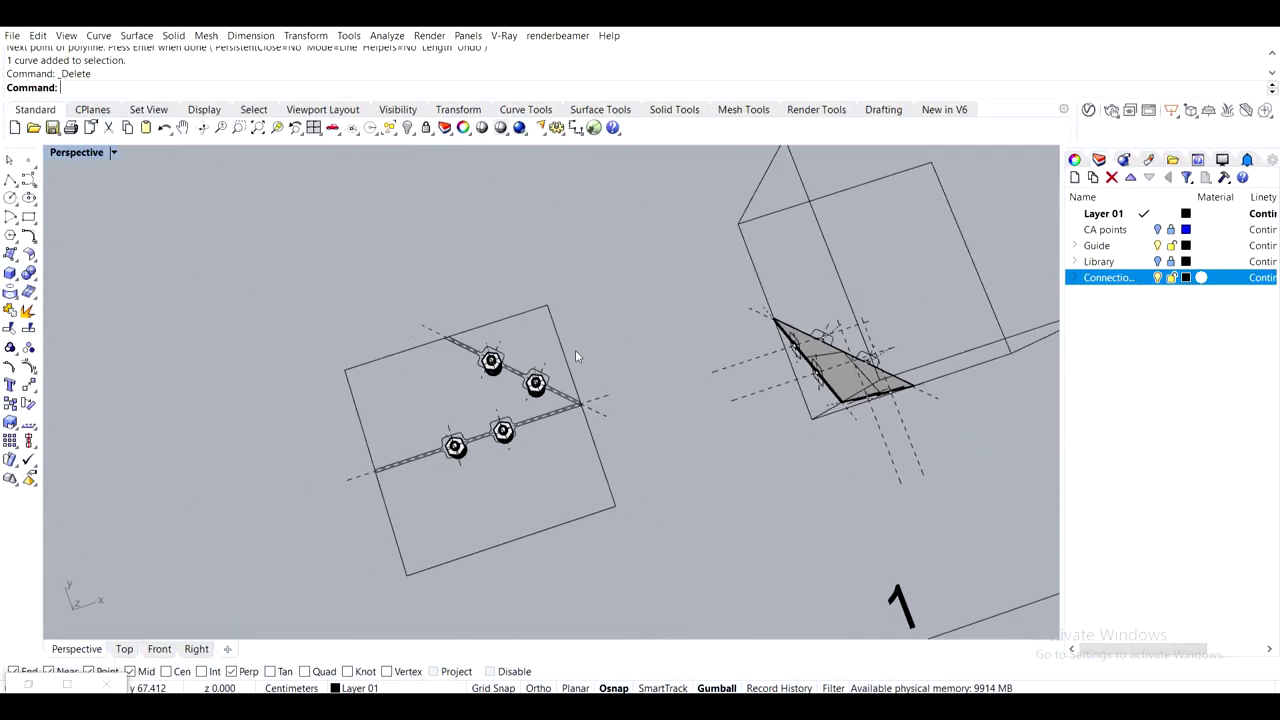
scroll(600, 370, "up", 2)
right_click_drag(742, 430, 668, 338)
scroll(690, 370, "up", 5)
right_click_drag(850, 470, 680, 332, "shift")
scroll(515, 255, "up", 3)
left_click(533, 250)
left_click(354, 341)
scroll(354, 341, "down", 3)
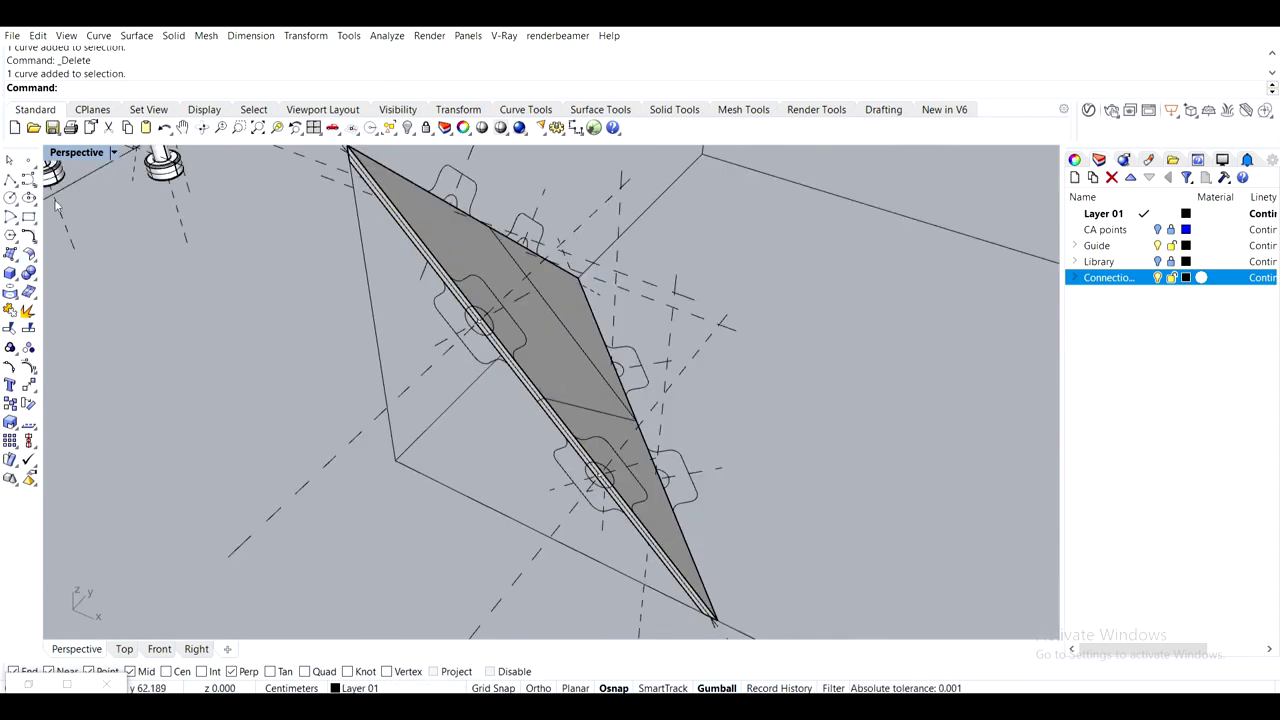
left_click(10, 255)
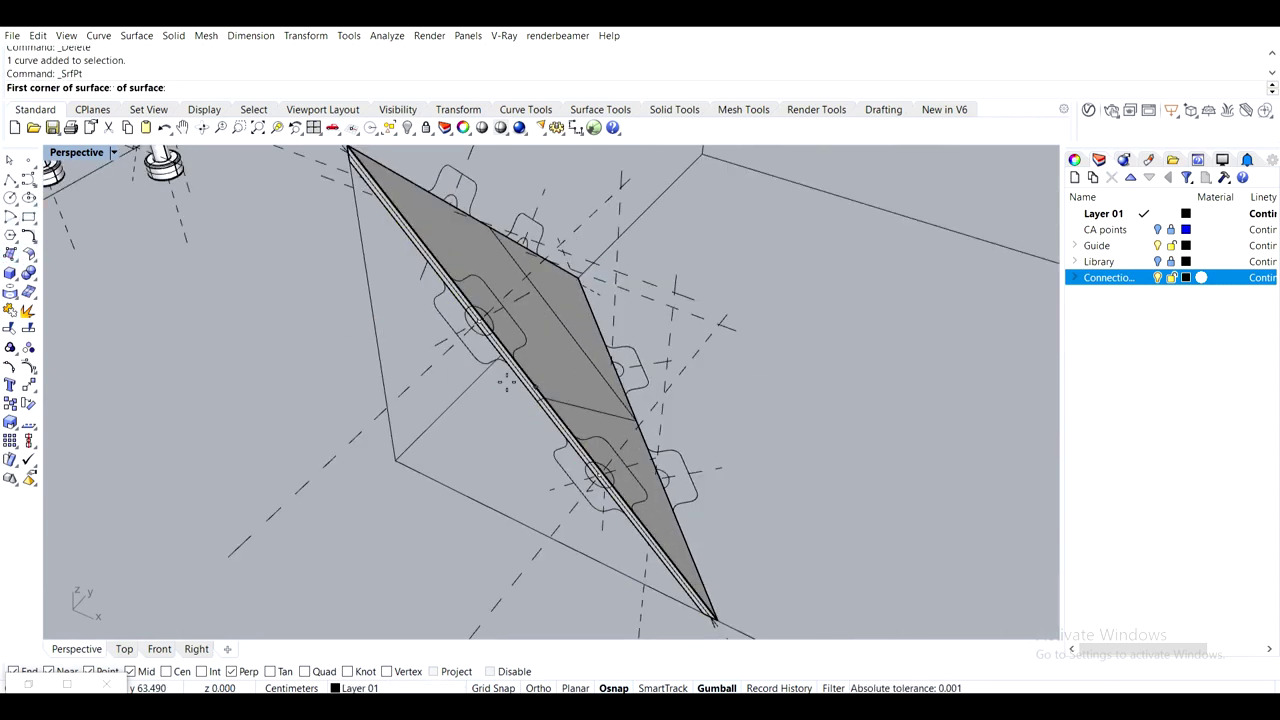
scroll(440, 350, "up", 3)
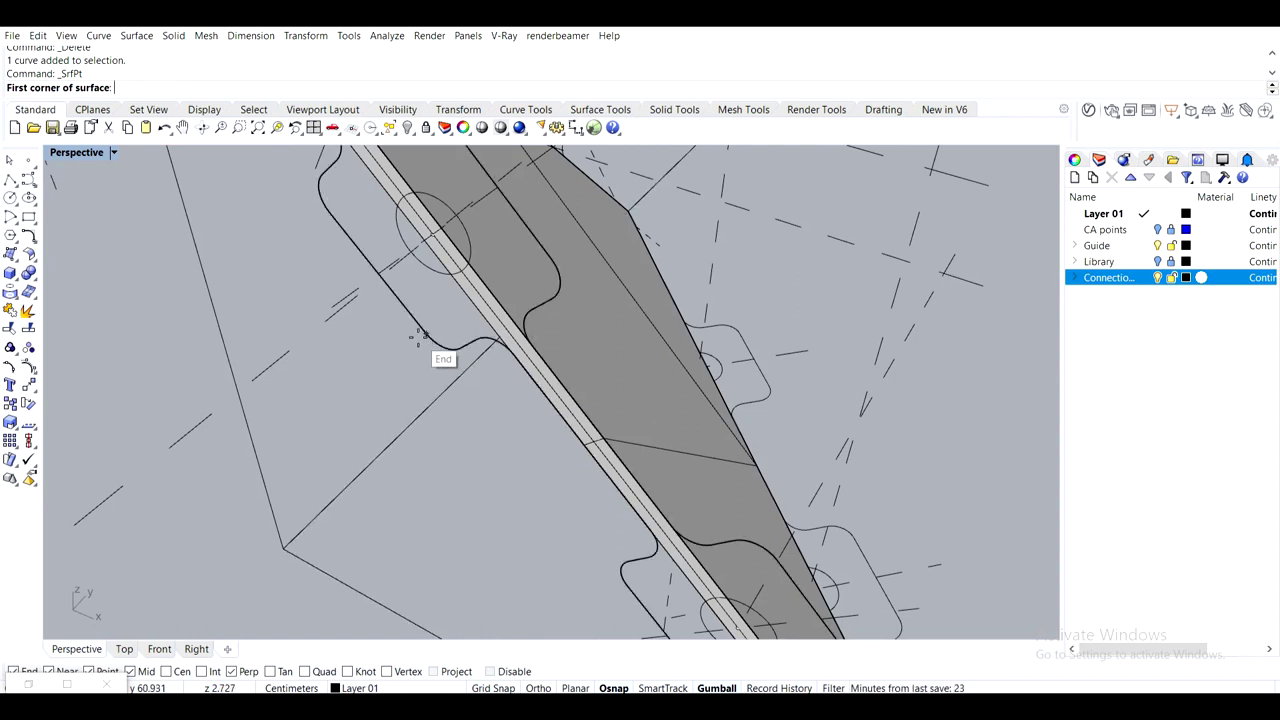
scroll(448, 340, "down", 3)
scroll(440, 280, "up", 3)
key("Escape")
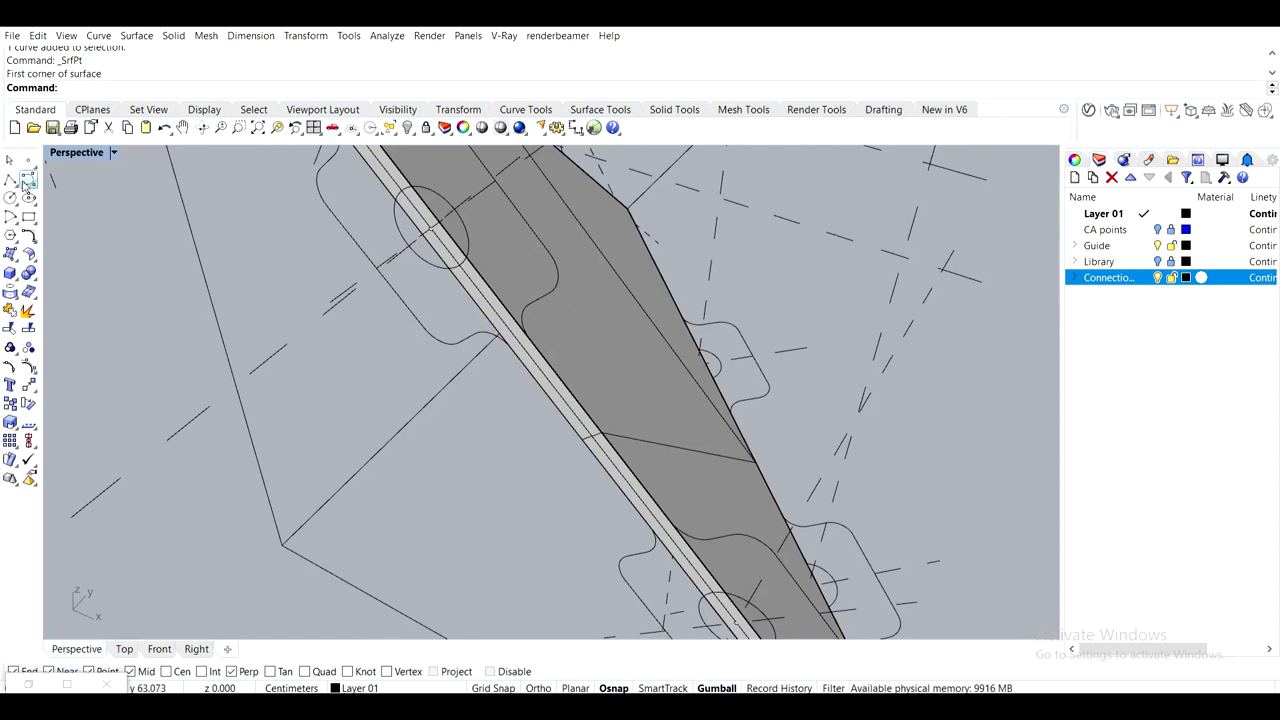
Draw a three-point rectangle across the ends of the upper connection outline on the triangular panel's edge
left_click(28, 217)
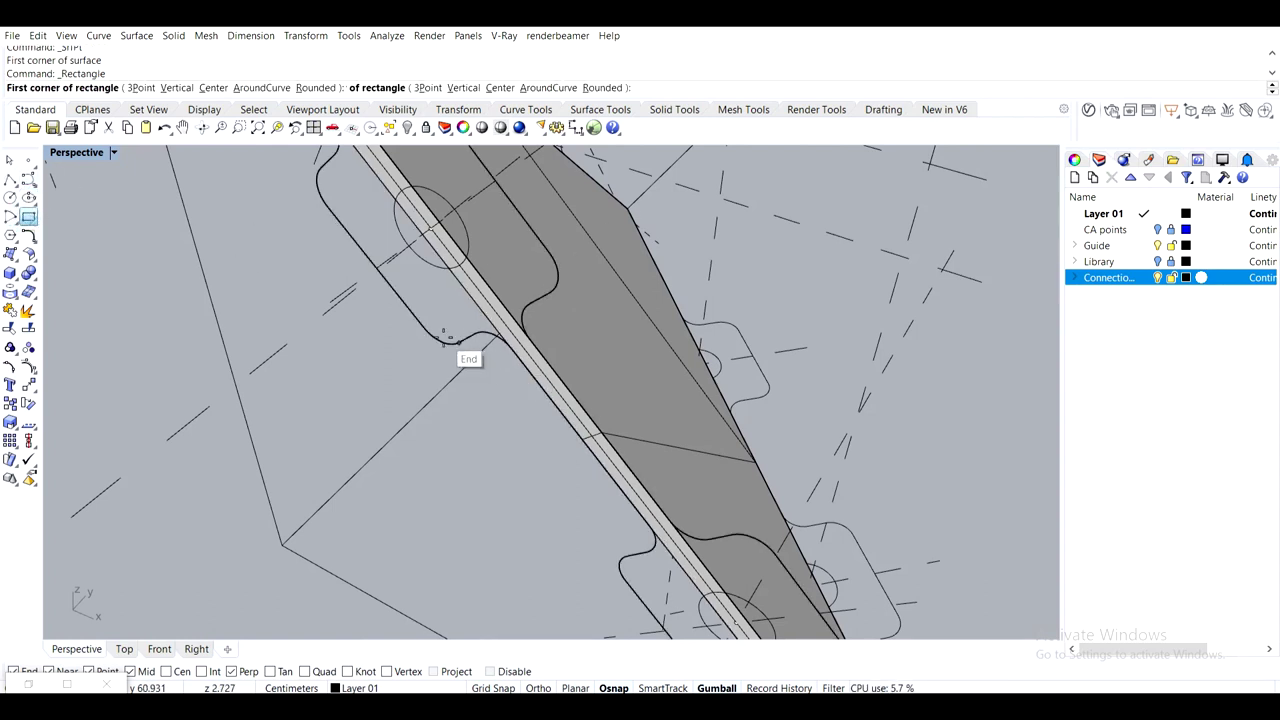
left_click(459, 342)
left_click(136, 89)
left_click(544, 285)
scroll(544, 285, "down", 4)
scroll(668, 486, "up", 11)
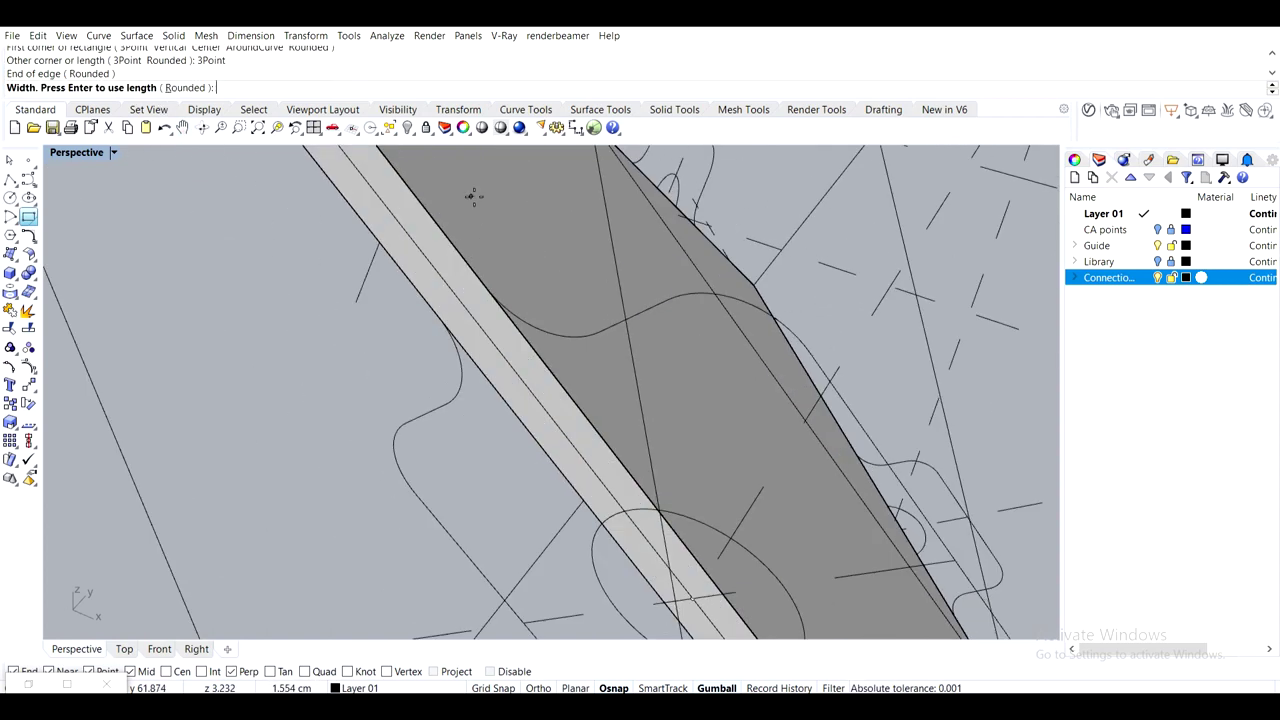
left_click(621, 316)
scroll(621, 314, "down", 3)
scroll(645, 337, "up", 2)
Scale the rectangle in one direction from its short side's midpoint so it reaches the long edges of the rounded connection outline
left_click(650, 372)
scroll(650, 375, "up", 2)
key("Return")
scroll(660, 357, "up", 3)
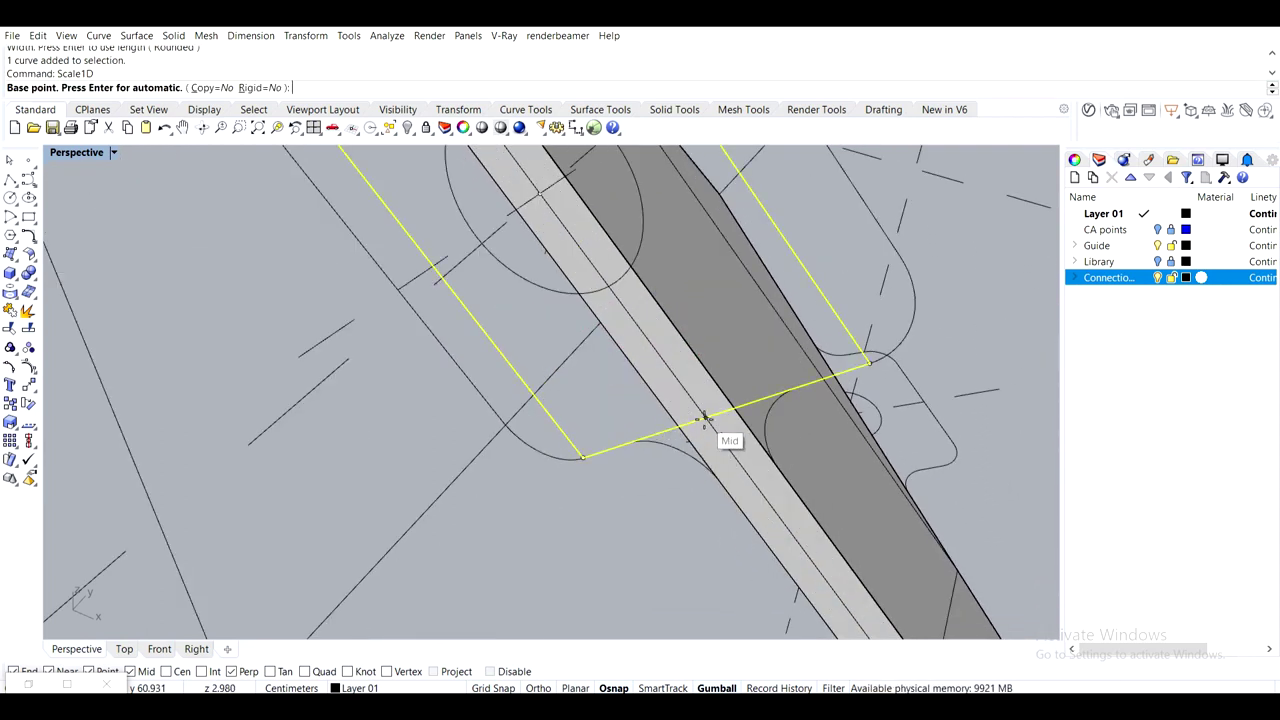
left_click(705, 420)
left_click(582, 457)
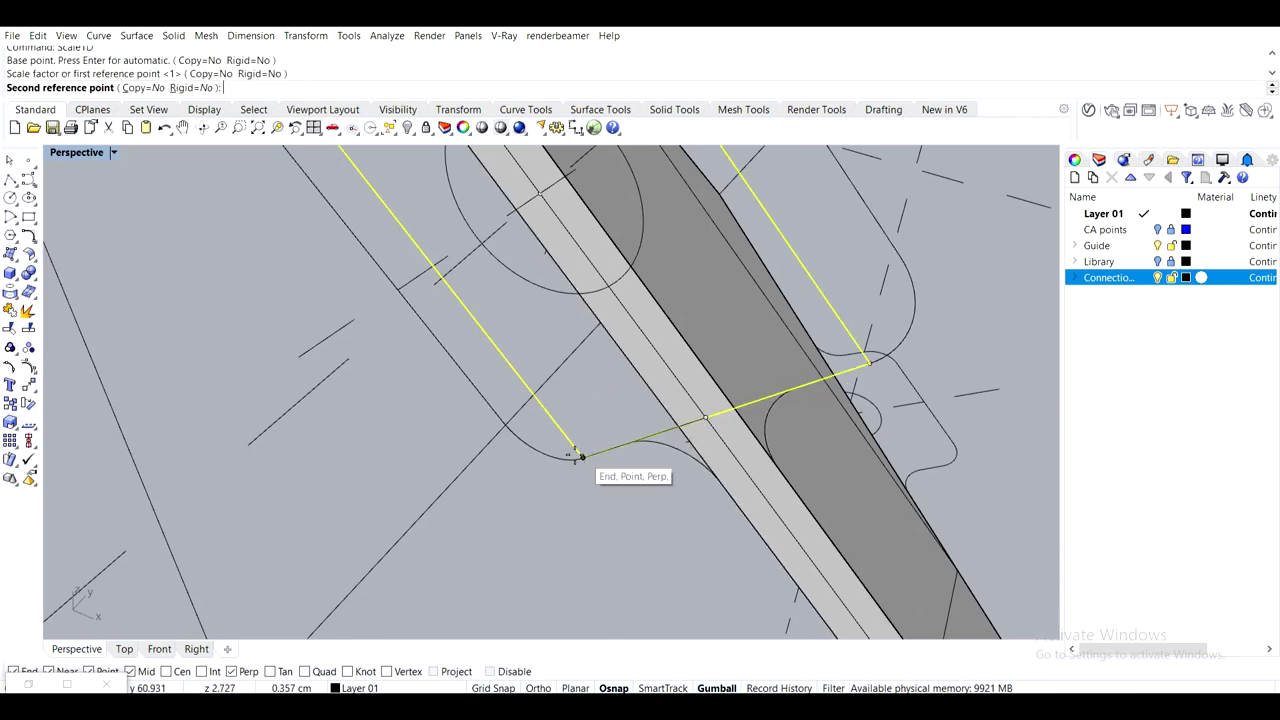
left_click(488, 397)
left_click(386, 466)
scroll(415, 446, "down", 9)
scroll(440, 336, "up", 4)
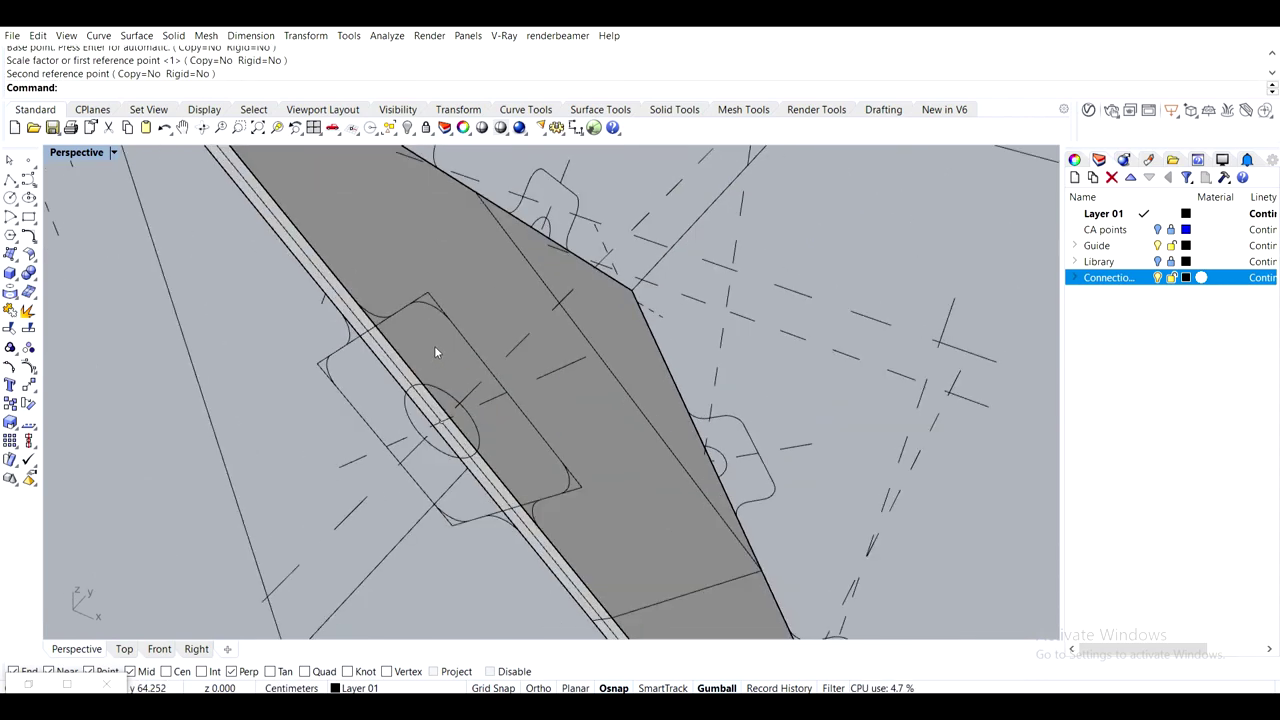
left_click(430, 294)
scroll(412, 392, "up", 5)
scroll(436, 390, "down", 2)
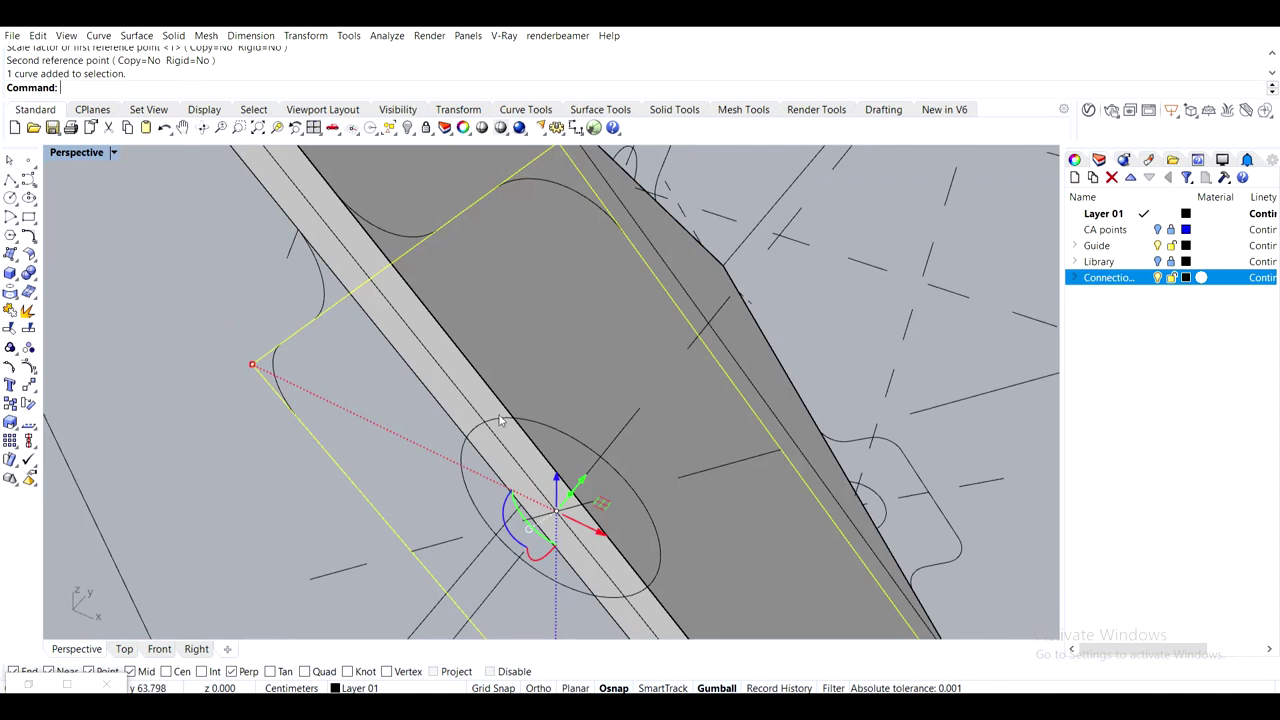
left_click(526, 418, "shift")
scroll(544, 421, "down", 5)
right_click_drag(544, 421, 547, 372, "shift")
scroll(545, 367, "up", 5)
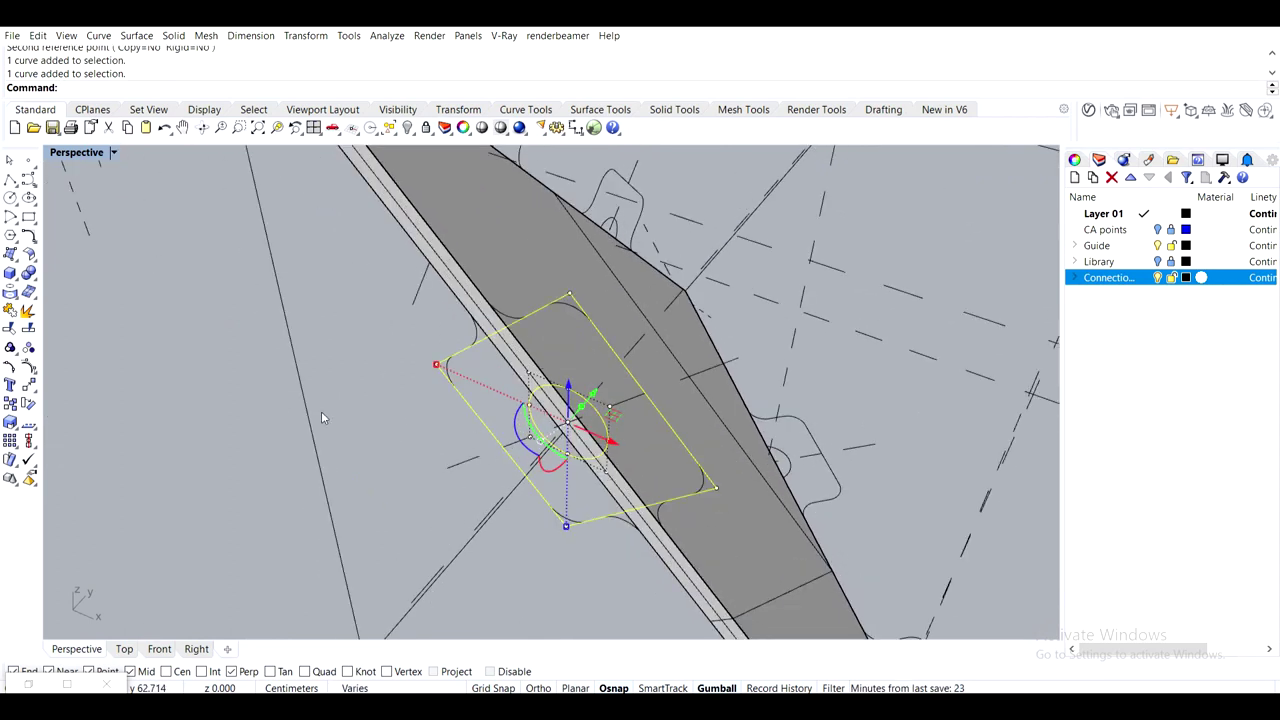
left_click(409, 442)
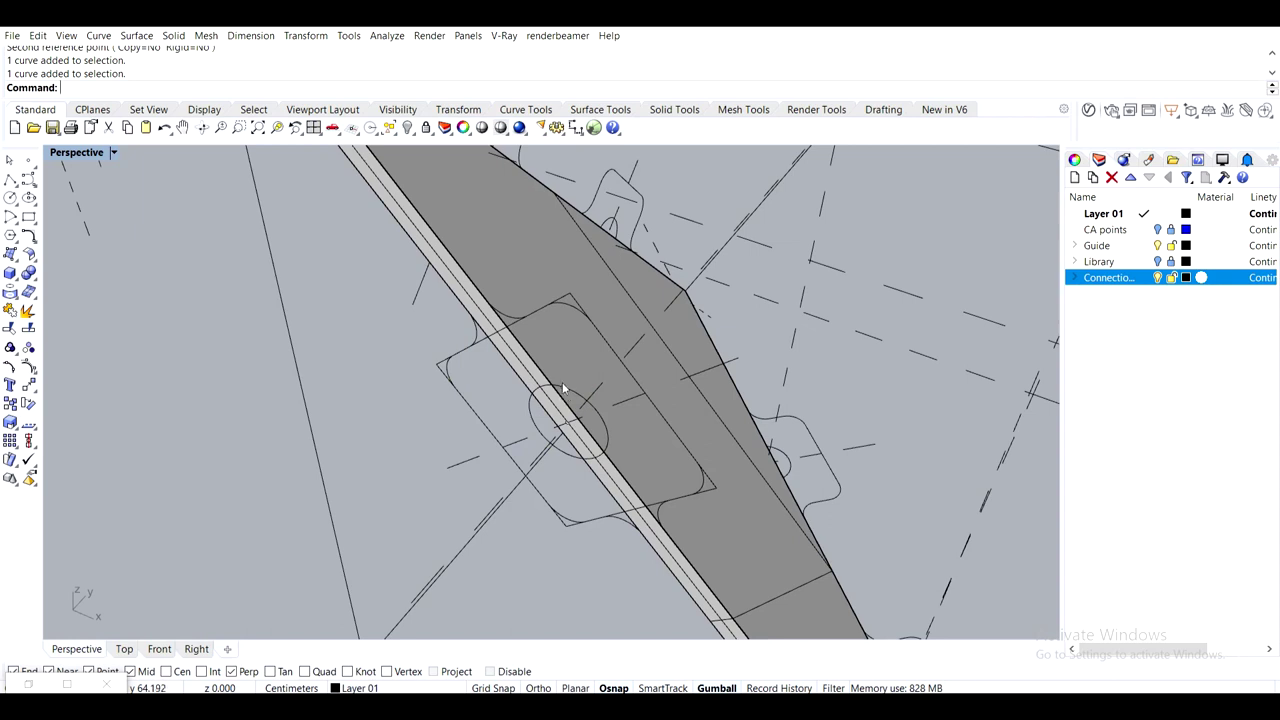
scroll(596, 421, "down", 5)
right_click_drag(599, 424, 606, 336, "shift")
scroll(606, 334, "up", 5)
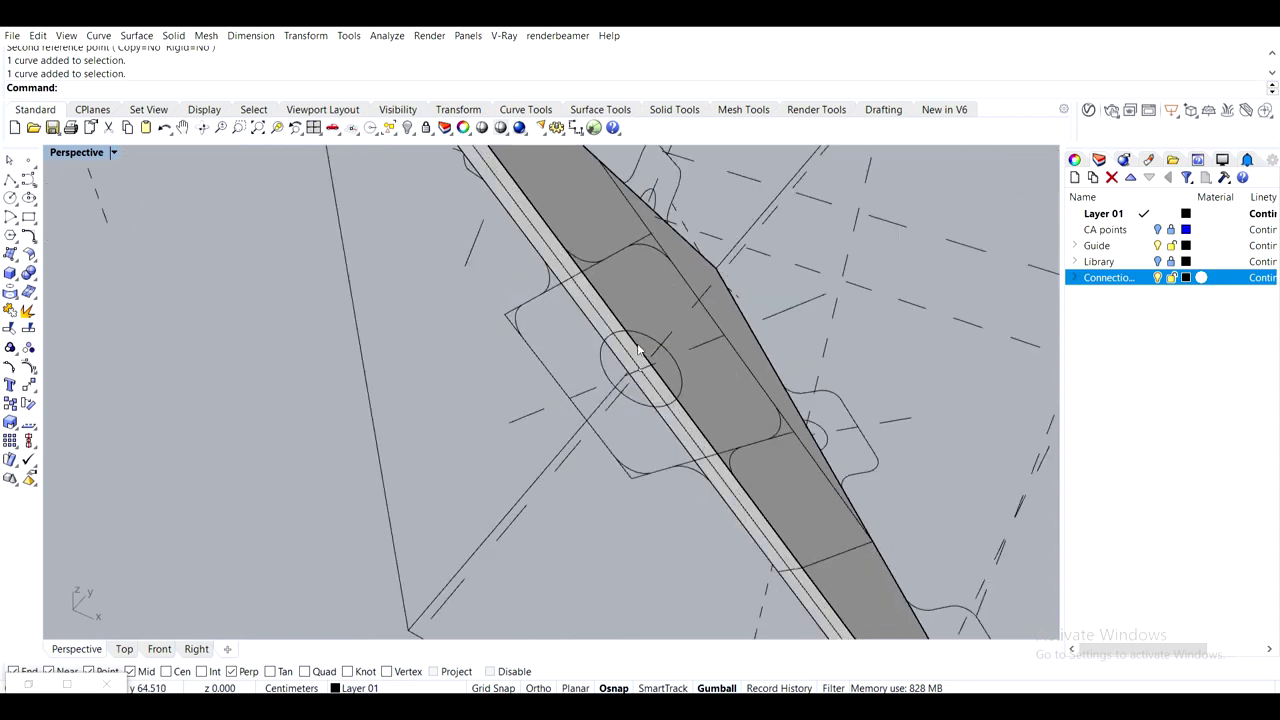
Create a planar surface from the rectangle with PlanarSrf, and delete the rectangle curve
left_click(643, 240)
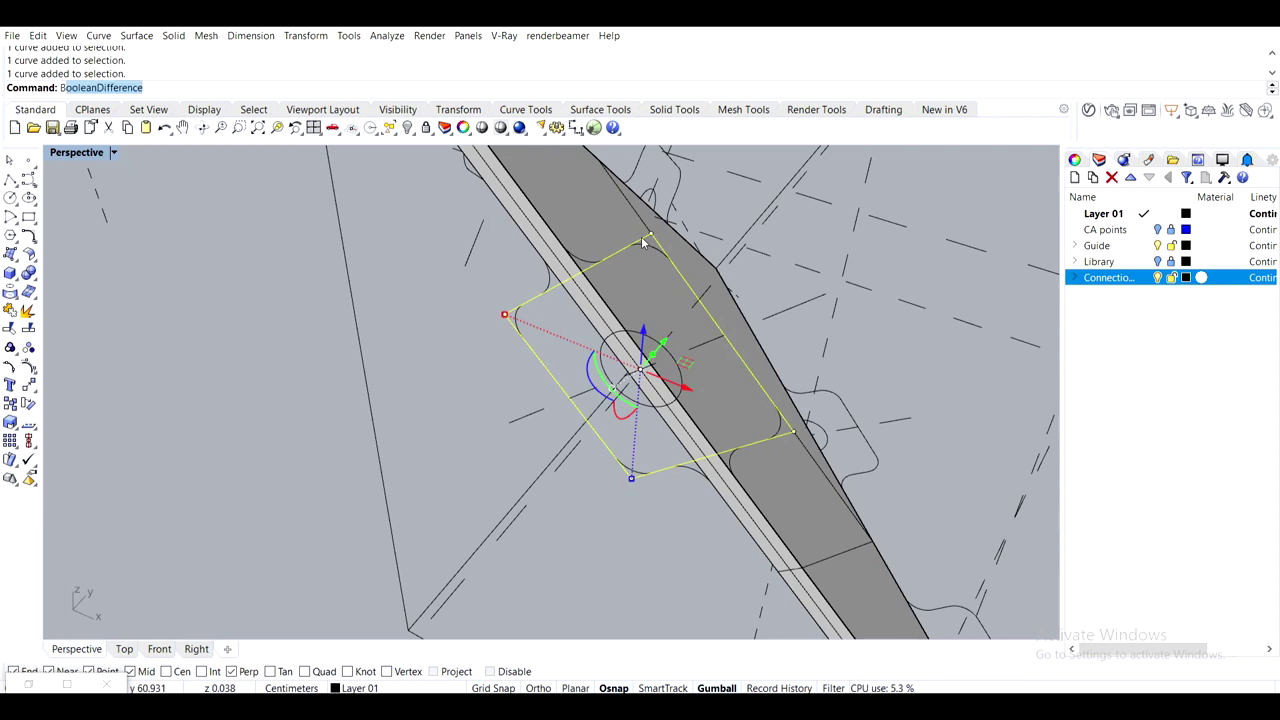
key("BackSpace")
key("BackSpace")
key("BackSpace")
key("BackSpace")
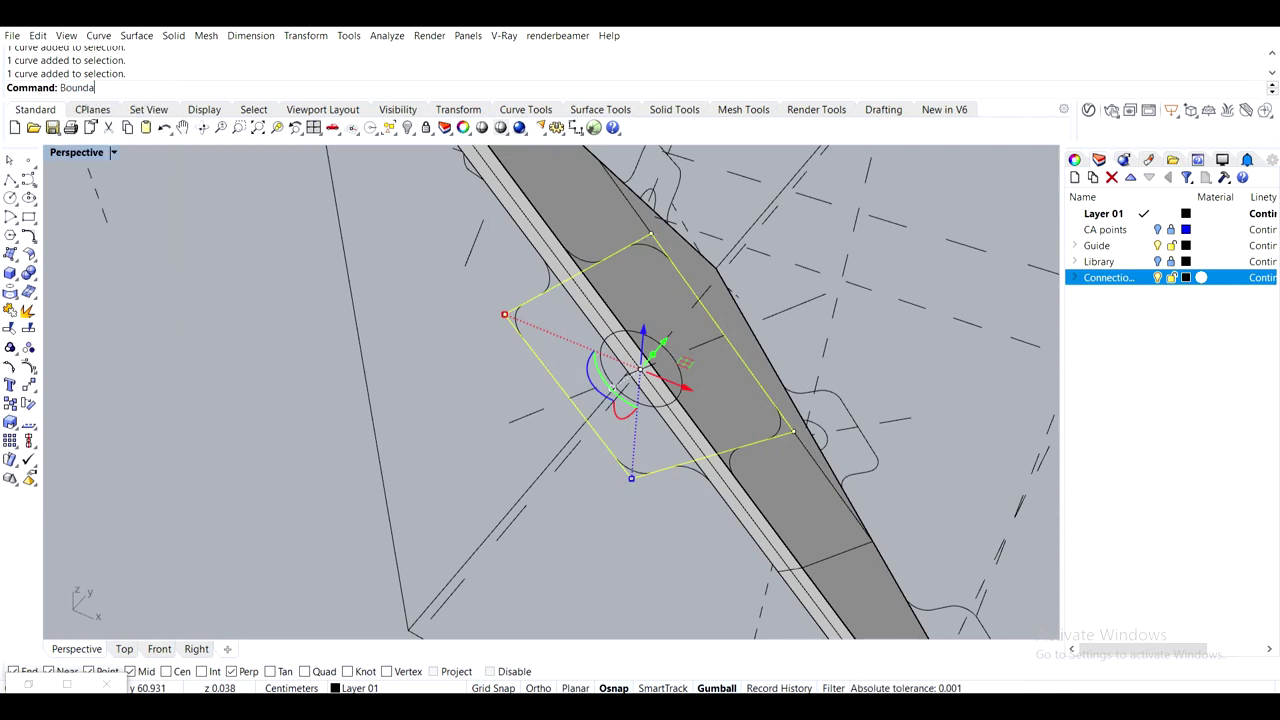
key("BackSpace")
key("BackSpace")
key("BackSpace")
key("BackSpace")
key("BackSpace")
key("BackSpace")
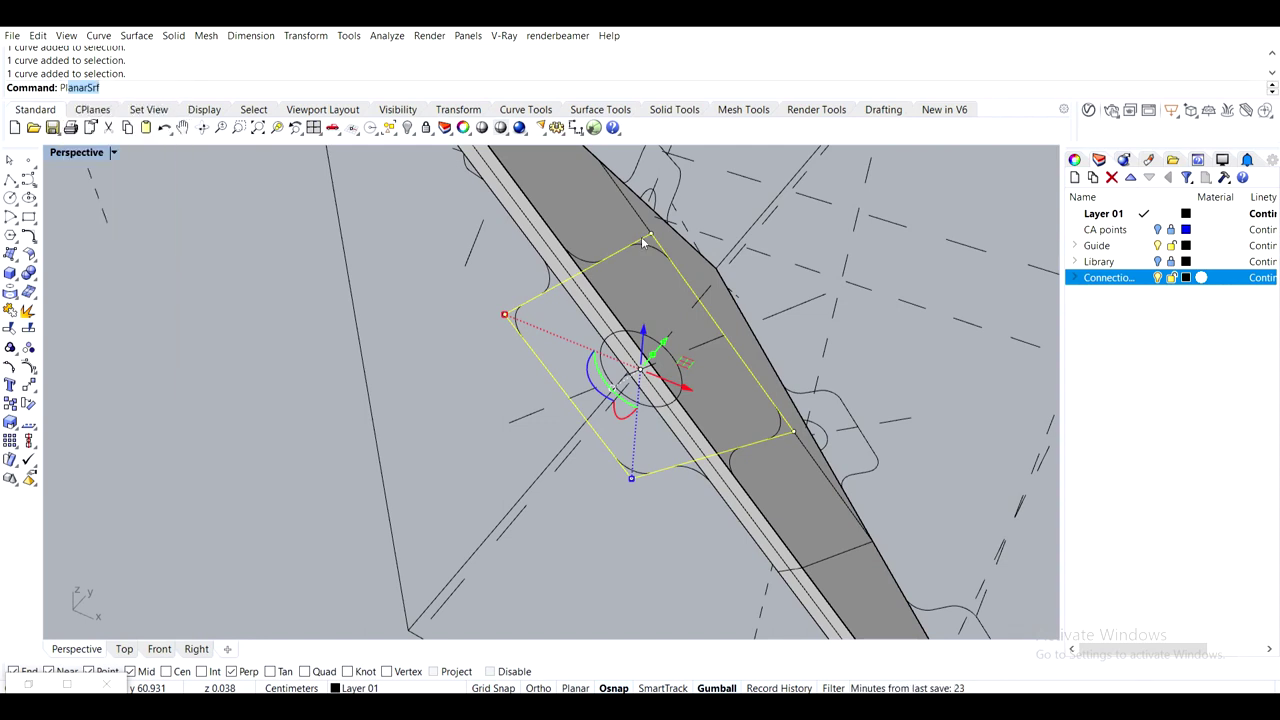
type("PlanarSrf")
key("Return")
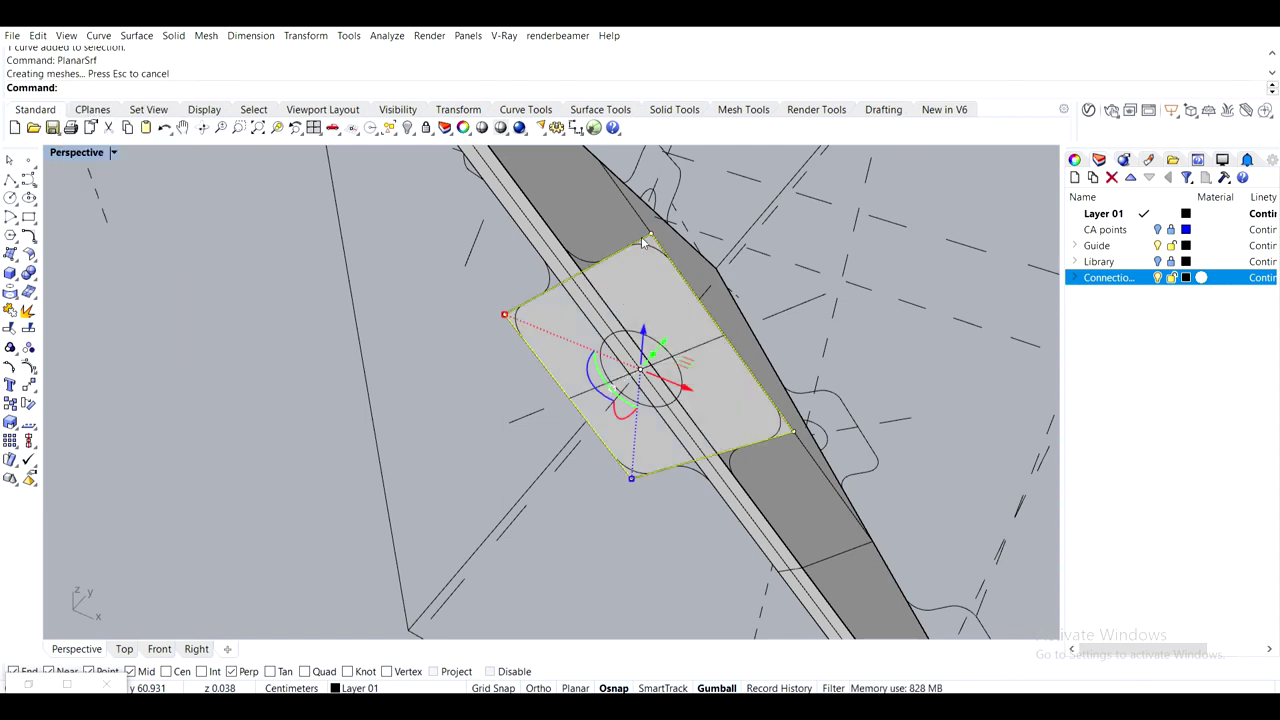
key("Delete")
left_click(1140, 706)
left_click(558, 20)
Show the hidden nut and bolt of the upper connection beside the rectangular surface
scroll(663, 267, "up", 5)
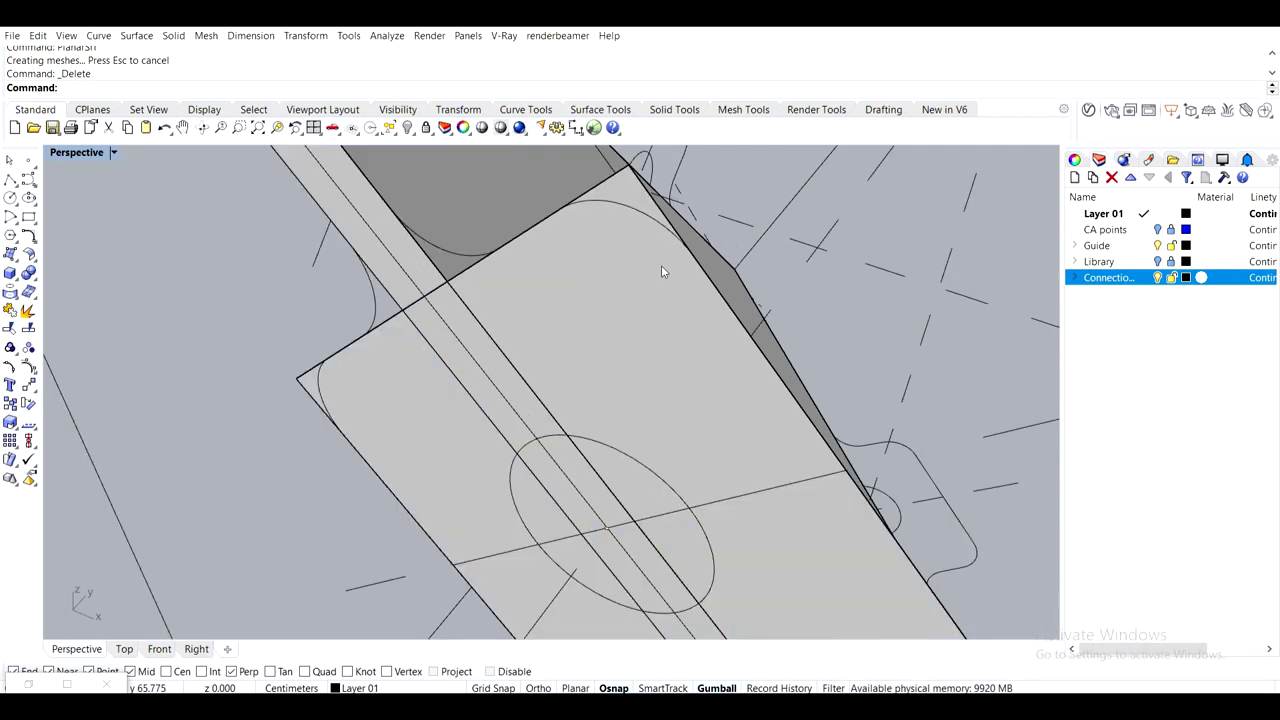
left_click(632, 307)
scroll(630, 307, "down", 8)
mouse_move(629, 345)
right_mouse_down("shift")
mouse_move(567, 280)
mouse_move(413, 360)
mouse_move(626, 325)
right_mouse_up("shift")
scroll(413, 360, "down", 4)
scroll(497, 340, "up", 2)
right_click_drag(497, 340, 430, 335)
left_click(247, 280)
type("ShowSelected")
key("Return")
left_click(370, 358)
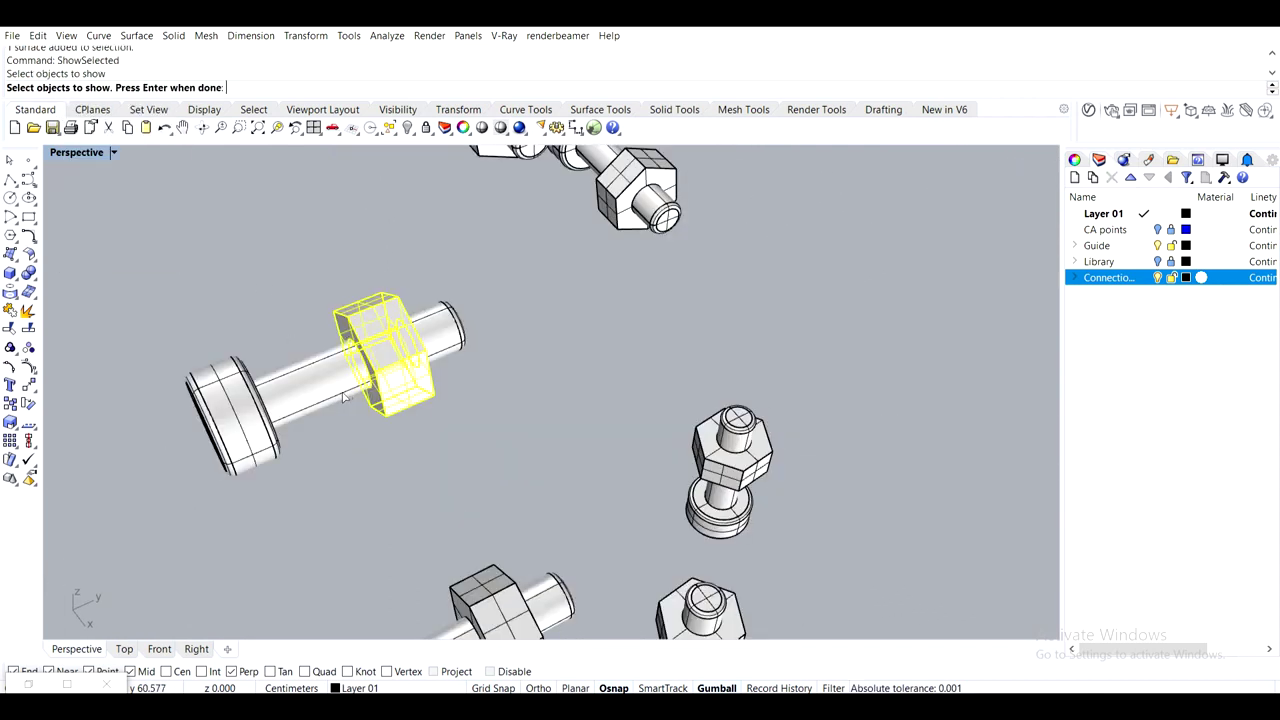
left_click(322, 365)
key("Return")
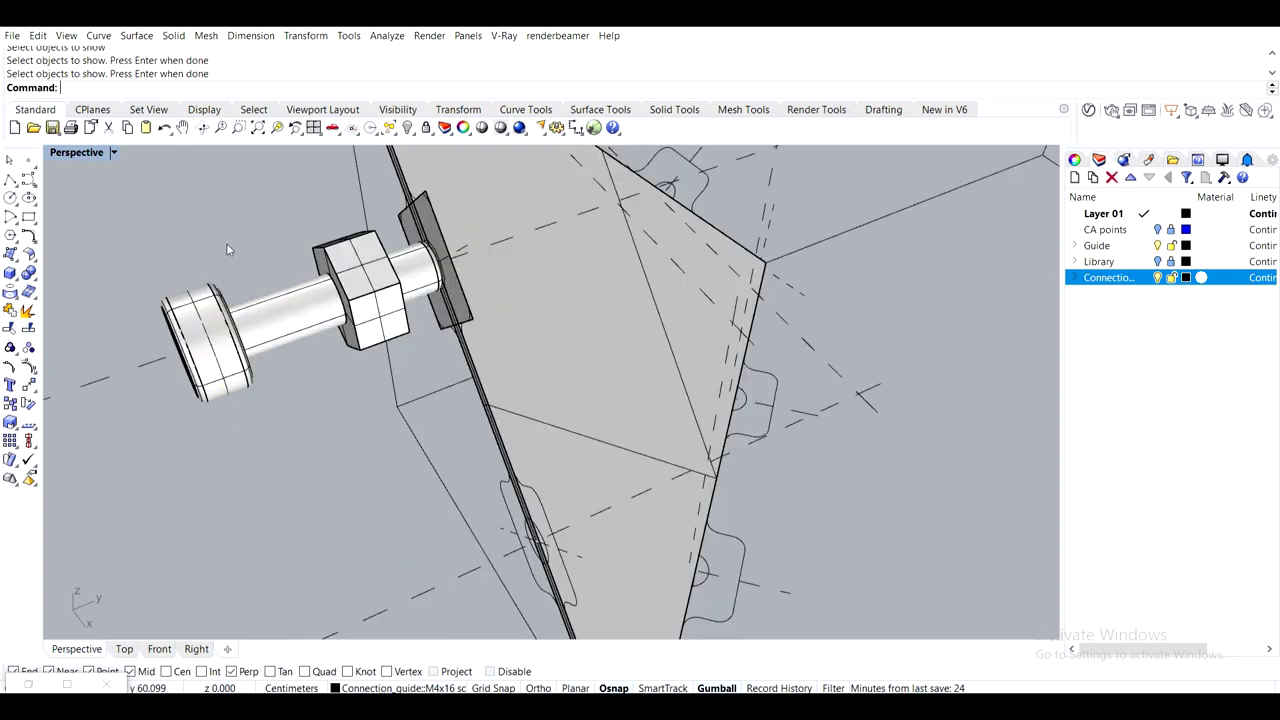
Try to offset the rectangular surface into a solid at a distance of 1 cm, and undo it
scroll(228, 247, "down", 3)
right_click_drag(306, 265, 391, 342)
scroll(440, 328, "up", 3)
right_click_drag(495, 347, 469, 349)
scroll(400, 337, "up", 4)
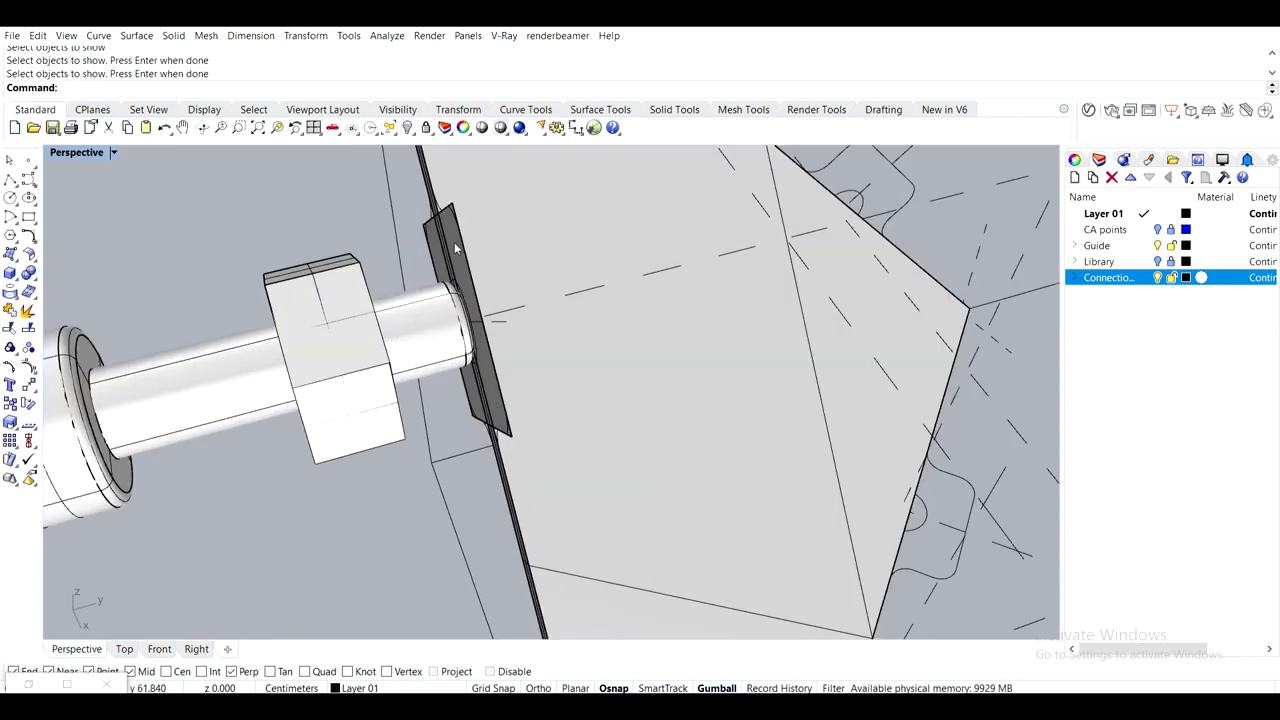
right_click_drag(455, 243, 480, 243)
left_click(615, 253)
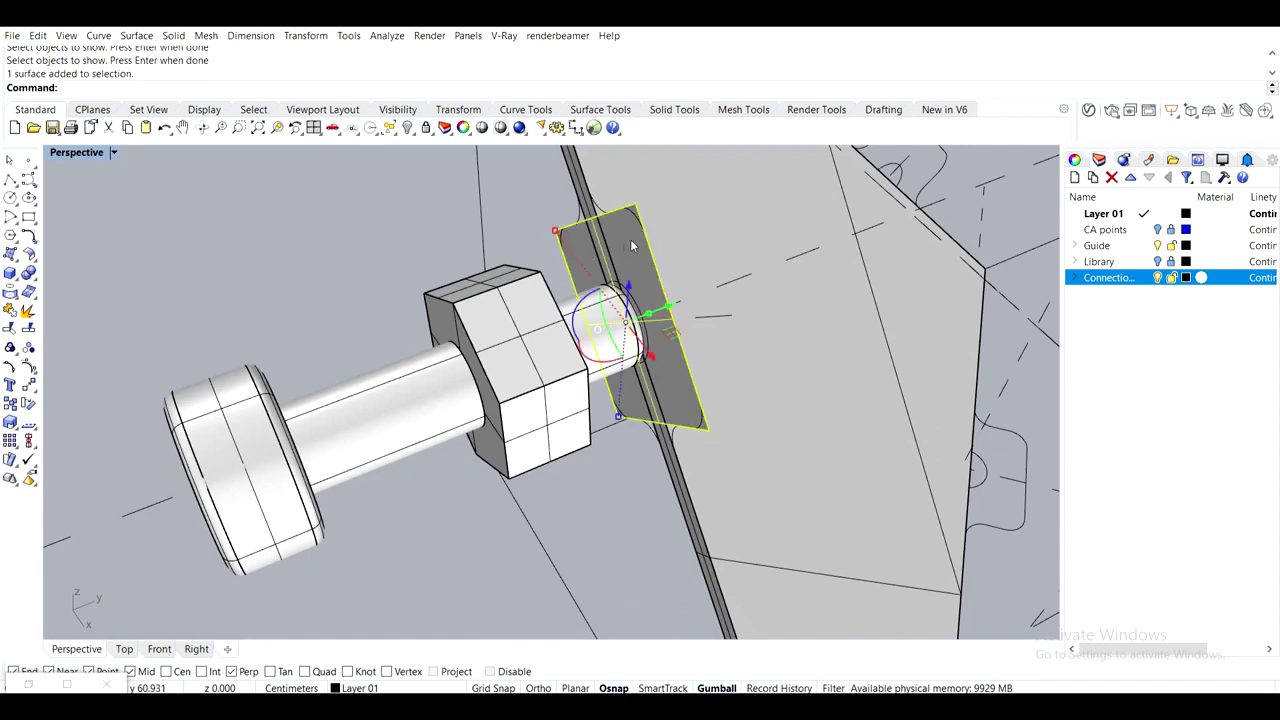
type("OffsetSrf")
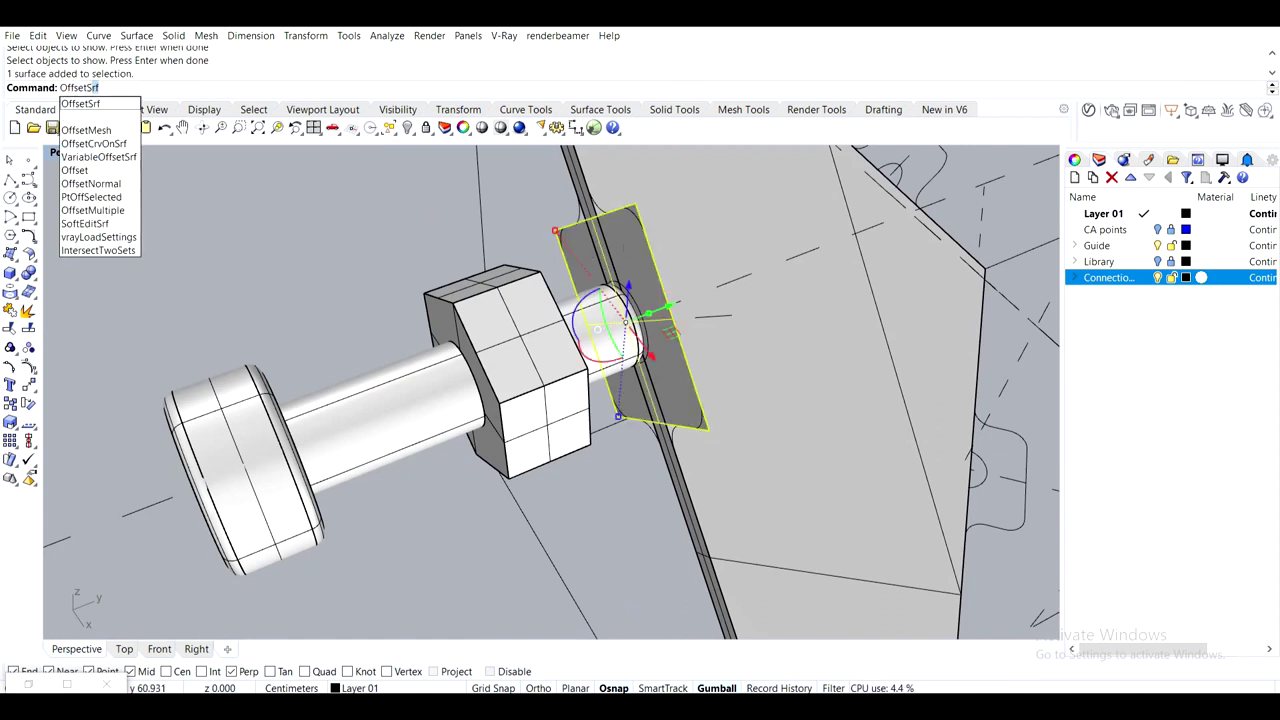
key("Return")
left_click(631, 242)
scroll(646, 250, "down", 4)
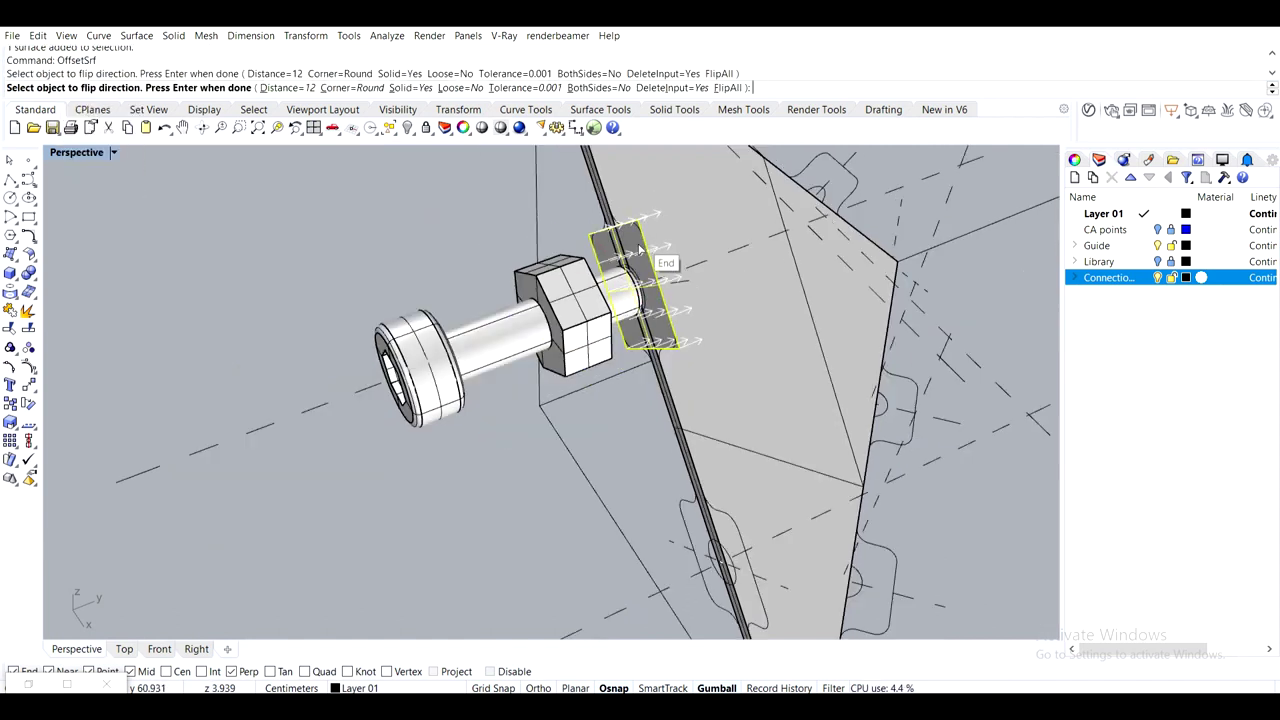
right_click_drag(646, 250, 612, 251)
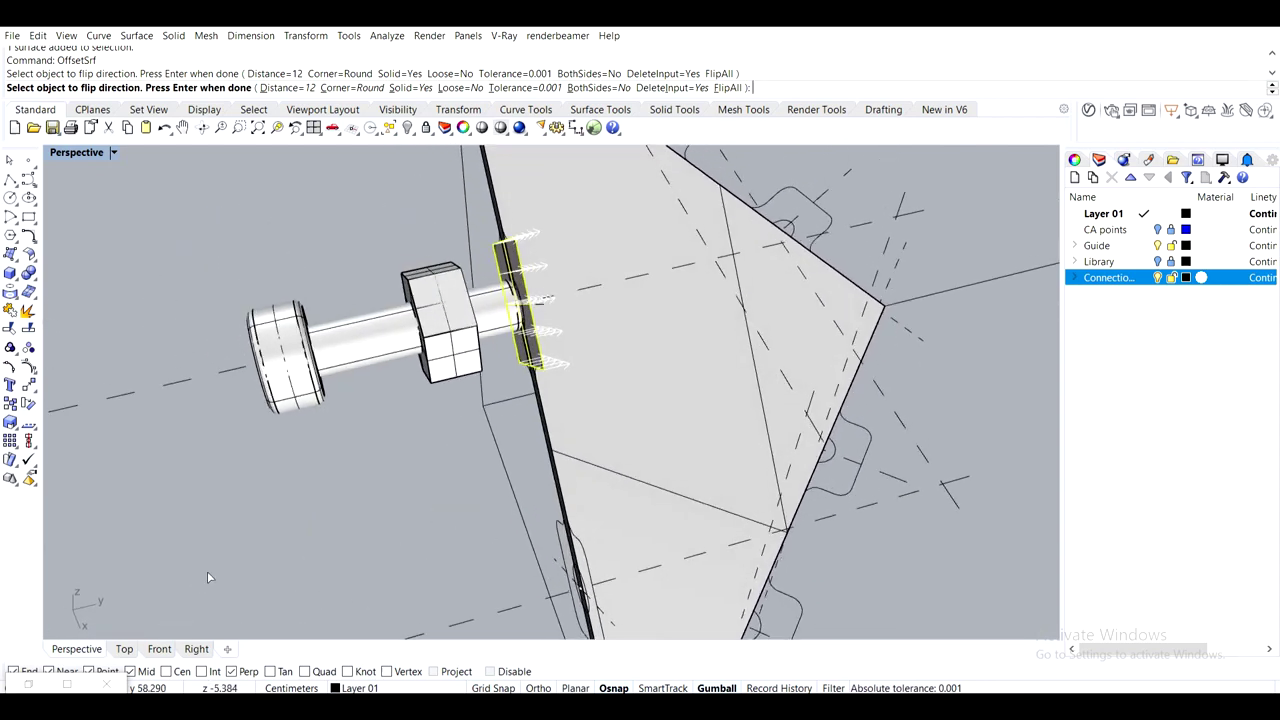
scroll(566, 484, "down", 5)
right_click_drag(555, 469, 562, 314, "shift")
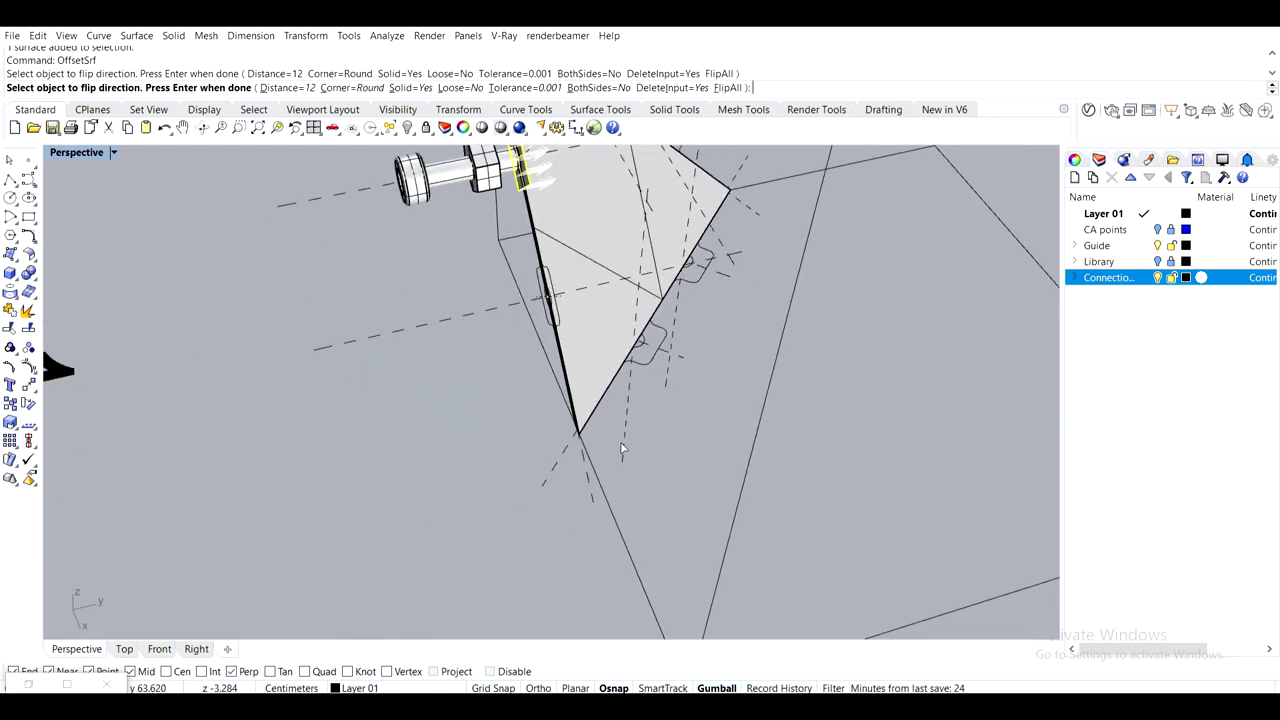
scroll(520, 280, "up", 5)
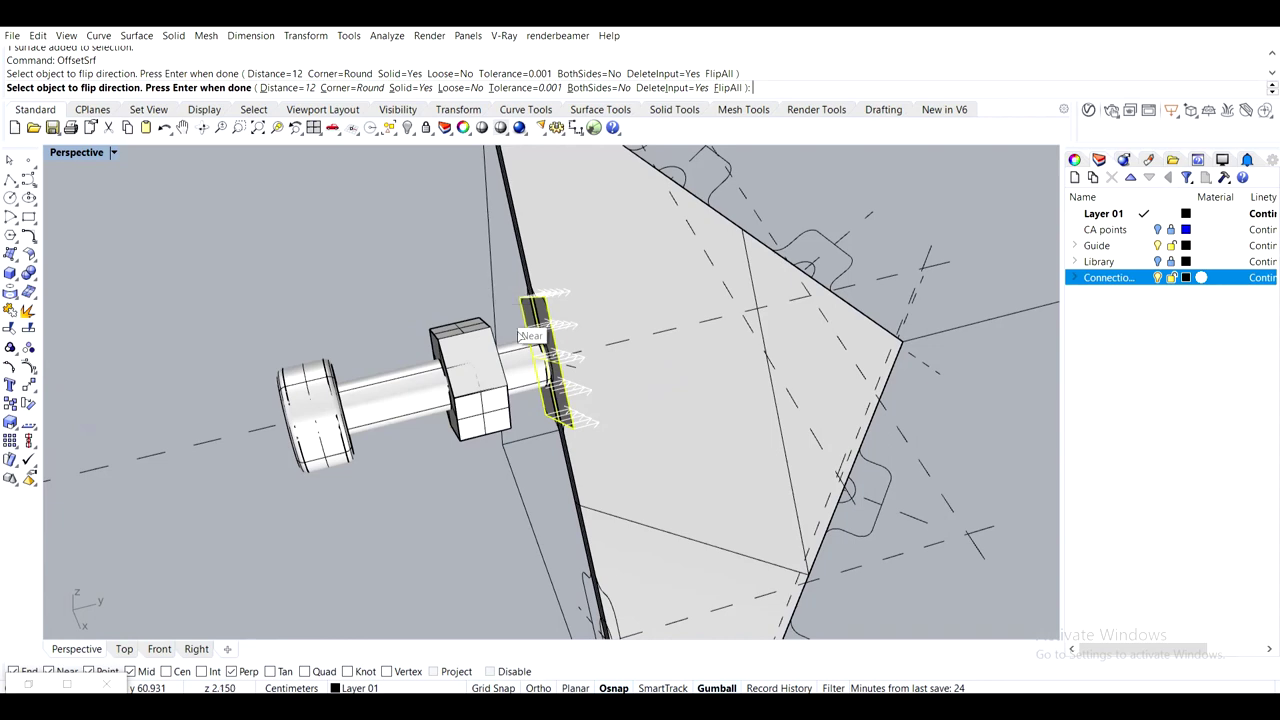
right_click_drag(590, 347, 662, 362)
scroll(700, 360, "down", 5)
right_click_drag(755, 362, 580, 308, "shift")
scroll(580, 252, "up", 6)
right_click_drag(573, 248, 491, 292)
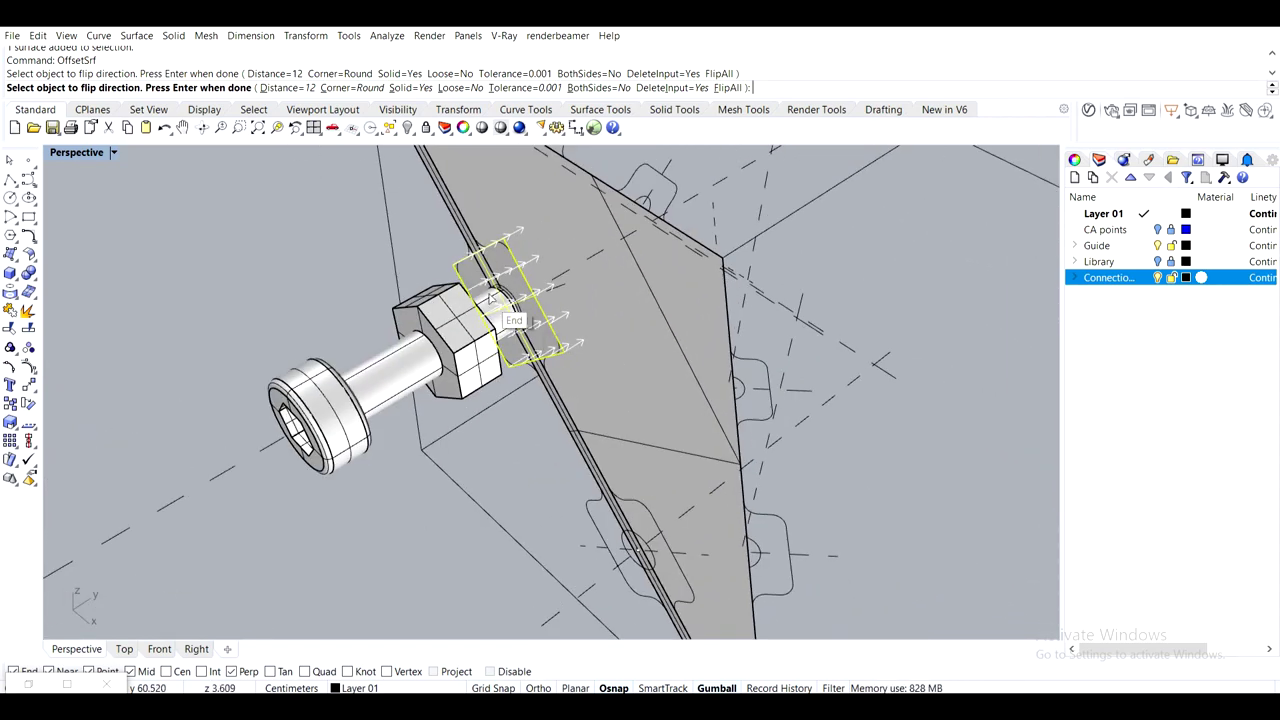
scroll(490, 290, "up", 2)
type("1")
key("Return")
key("Return")
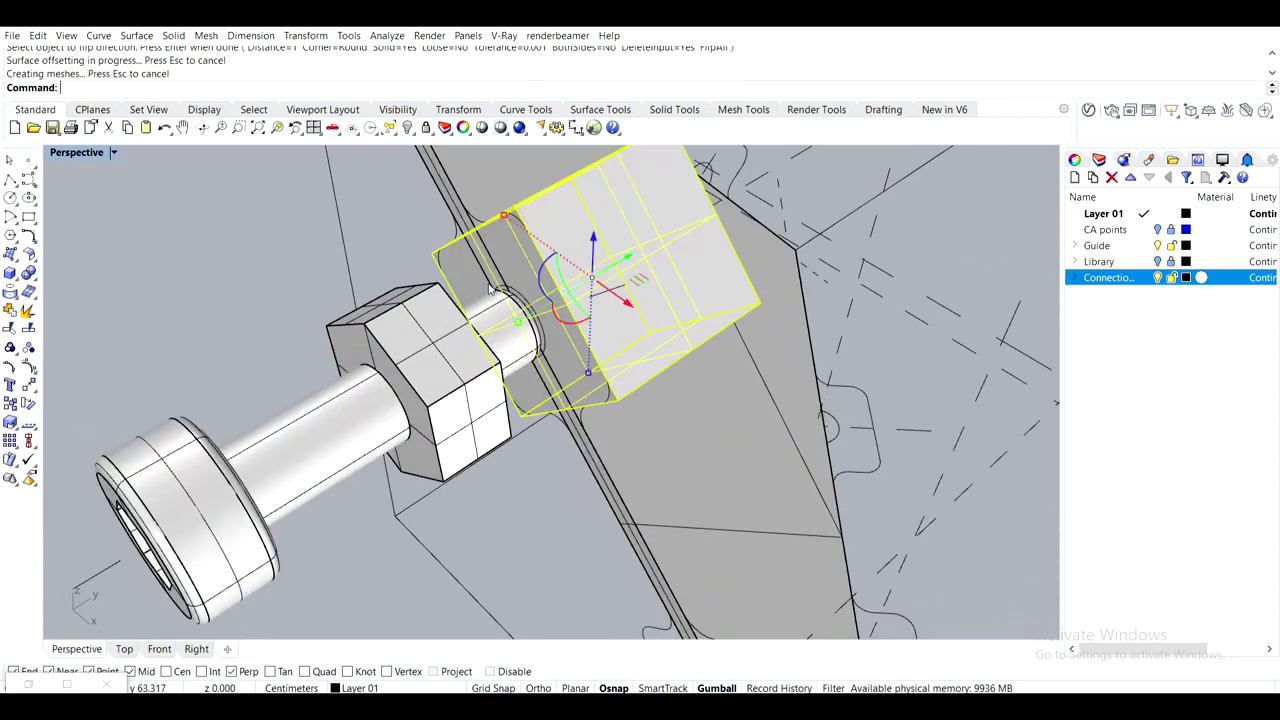
key("ctrl+z")
Offset the rectangular surface into a solid at a distance of 0.3 cm, with the direction flipped away from the nut and bolt
key("Return")
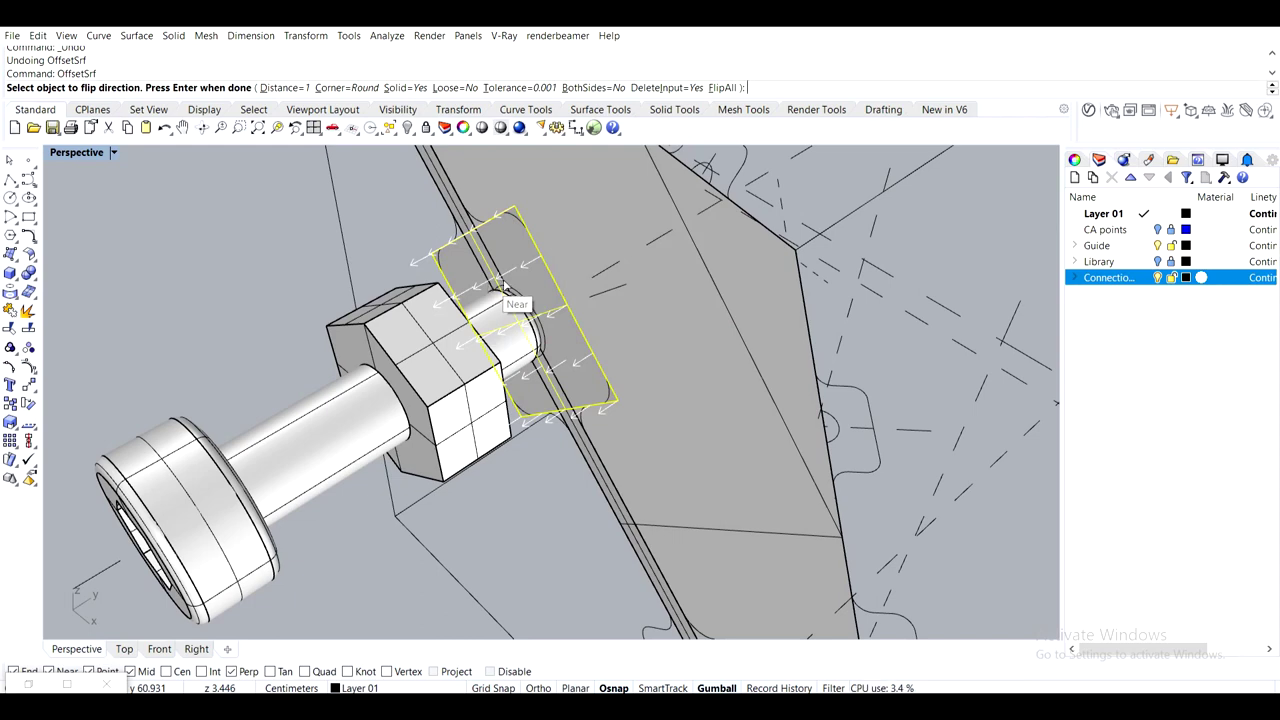
left_click(502, 266)
key("Return")
key("Return")
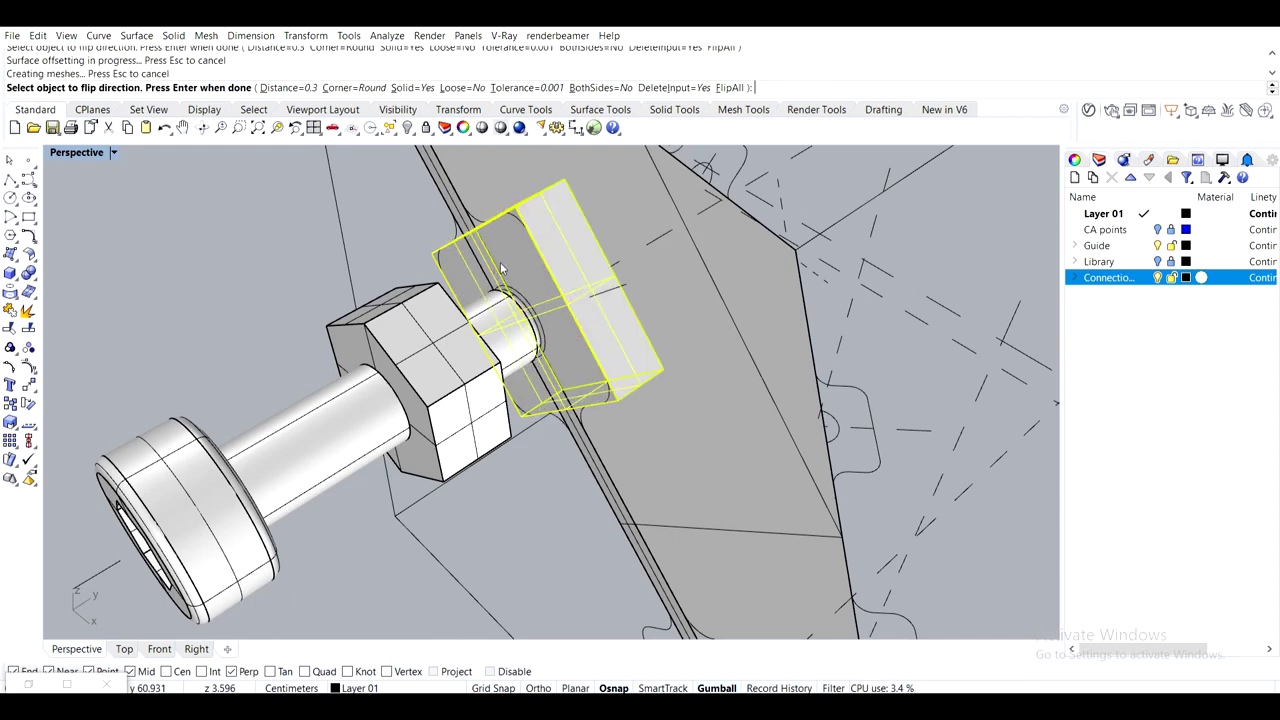
key("Escape")
Hide the nut and bolt next to the rectangular block
scroll(530, 285, "down", 6)
right_click_drag(555, 290, 495, 392)
scroll(567, 296, "up", 4)
scroll(610, 366, "up", 3)
right_click_drag(610, 366, 576, 359)
scroll(363, 399, "down", 5)
right_click_drag(363, 399, 559, 304, "shift")
scroll(500, 334, "up", 9)
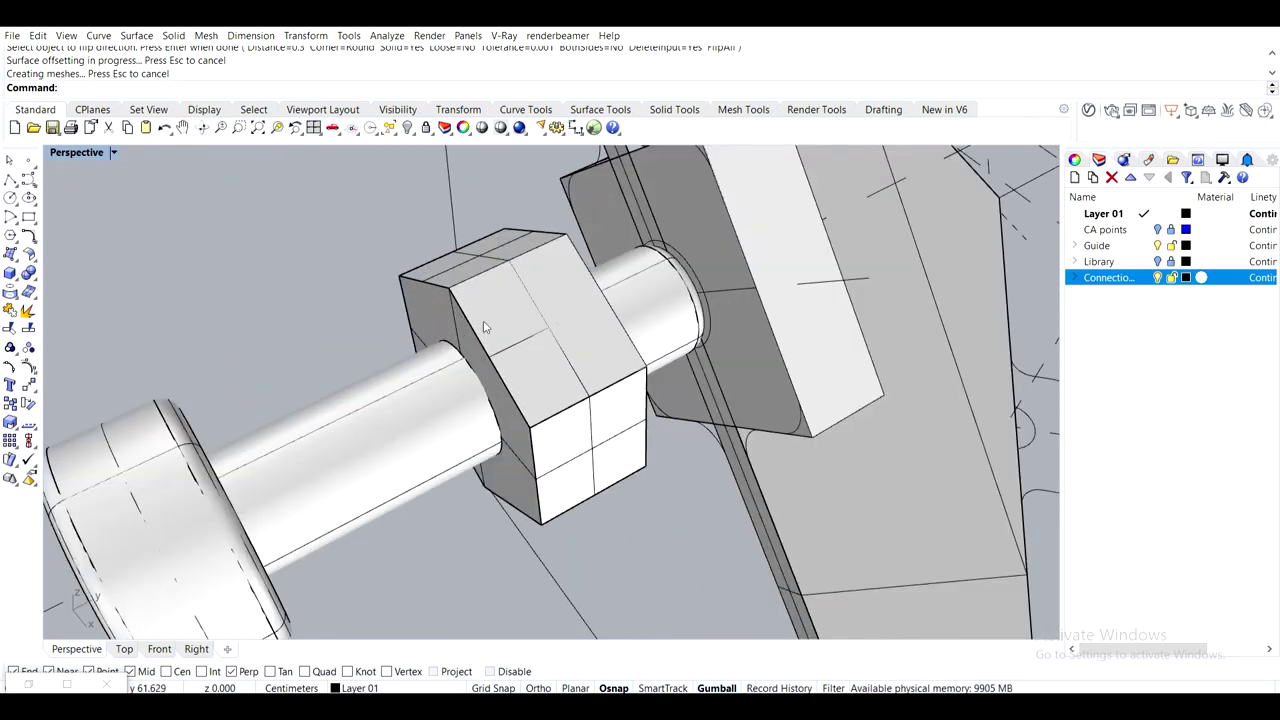
left_click(500, 334)
left_click(410, 420, "shift")
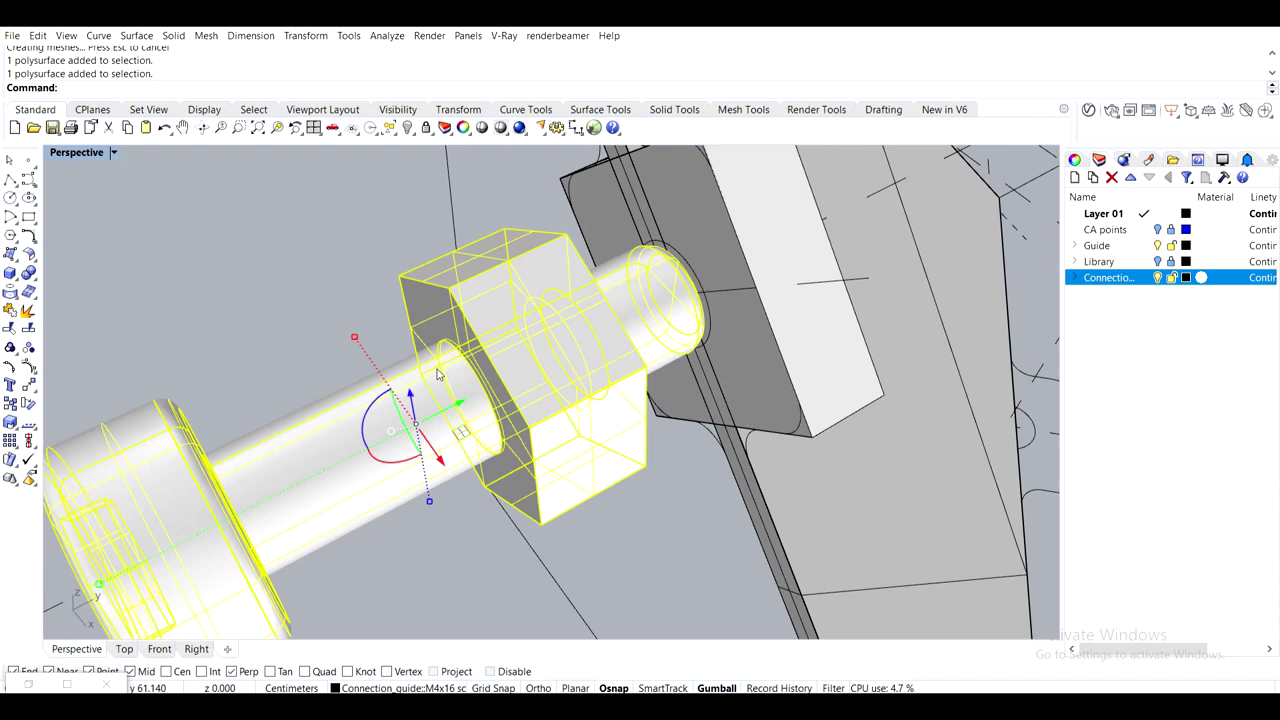
key("Return")
Extrude the circular curve on the rectangular block's face into a solid 0.5 cm toward the panel, deleting the input curve
scroll(437, 375, "down", 7)
right_click_drag(440, 410, 577, 380)
scroll(577, 278, "up", 5)
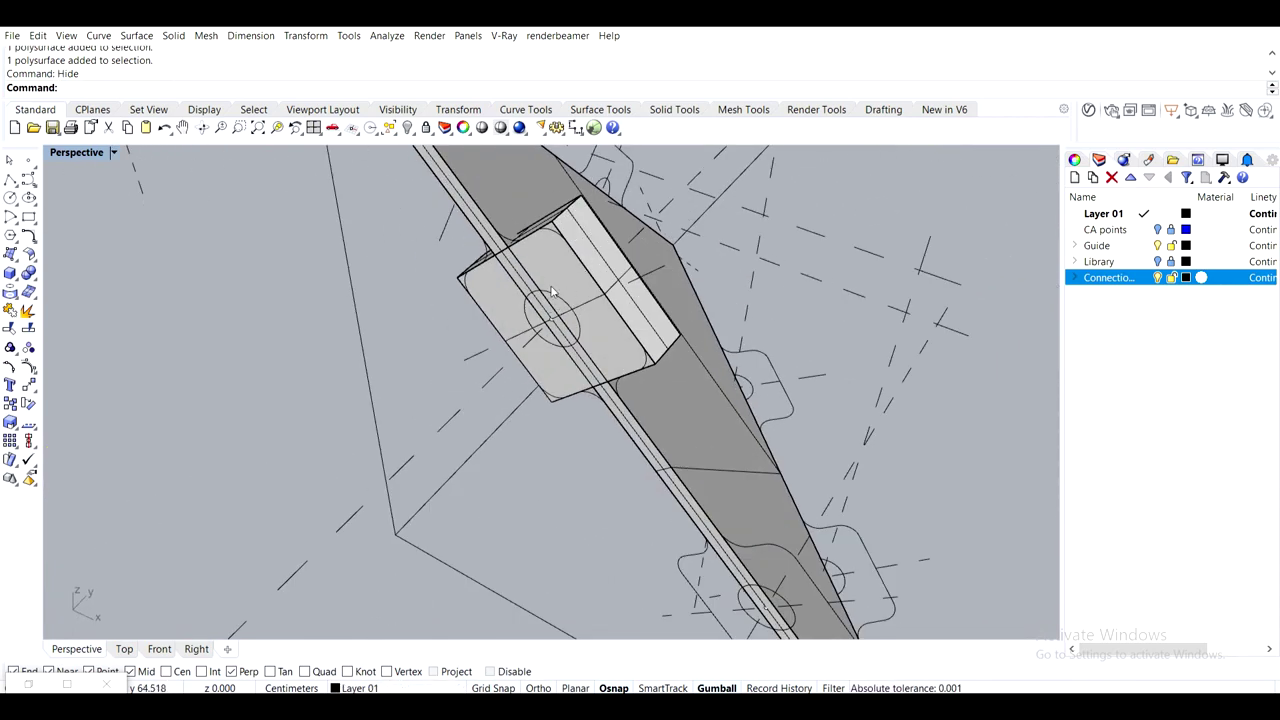
scroll(550, 305, "up", 2)
left_click(569, 291)
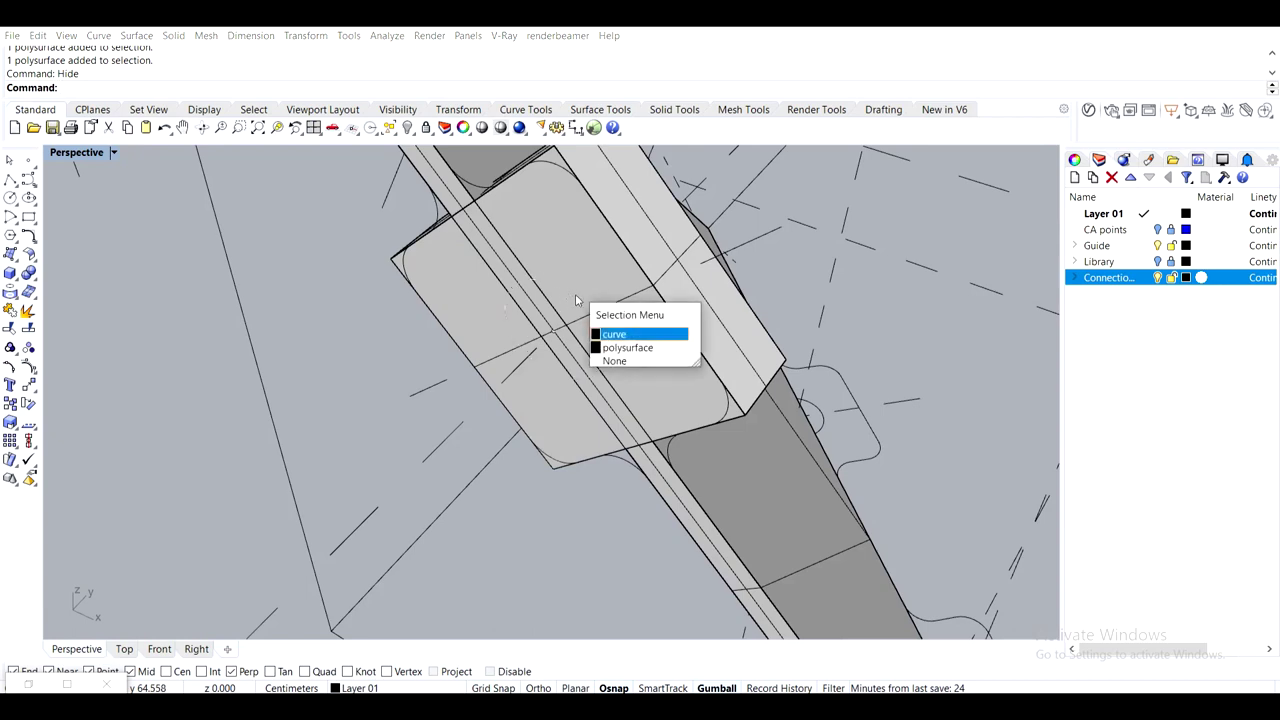
left_click(606, 334)
scroll(509, 305, "down", 7)
mouse_move(509, 305)
right_mouse_down()
mouse_move(435, 352)
mouse_move(495, 324)
right_mouse_up()
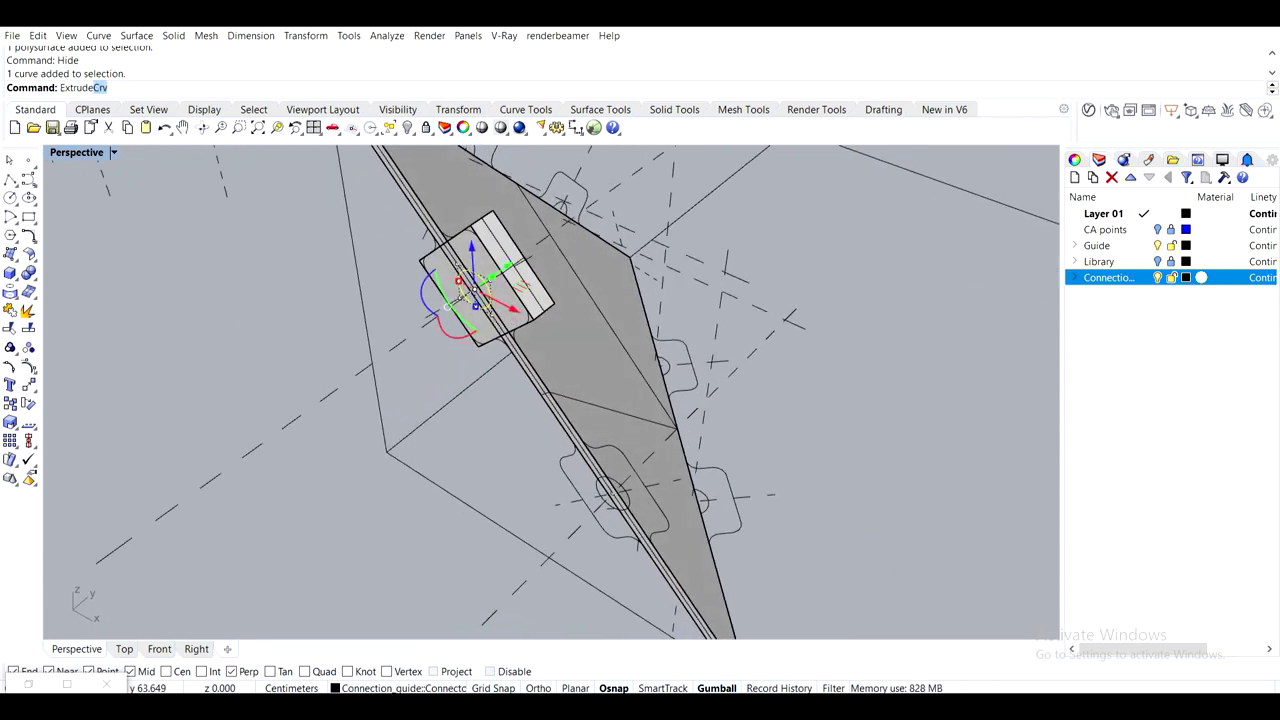
key("Return")
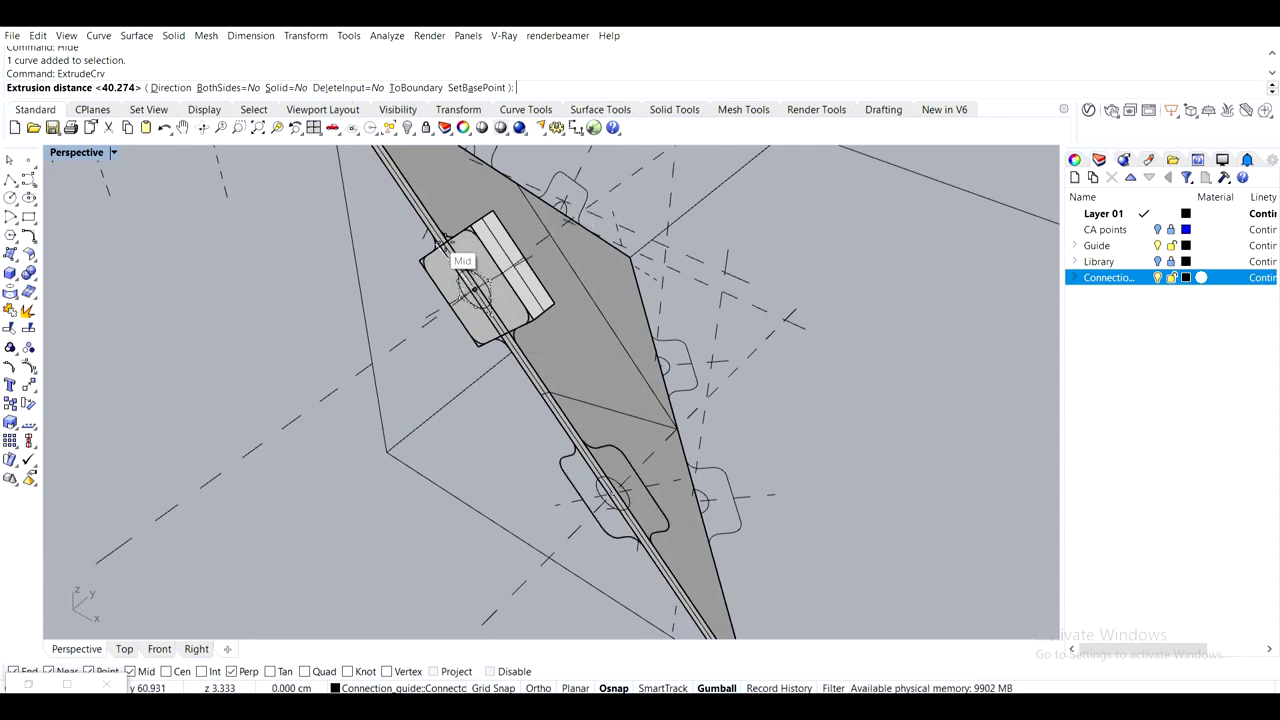
scroll(444, 240, "up", 2)
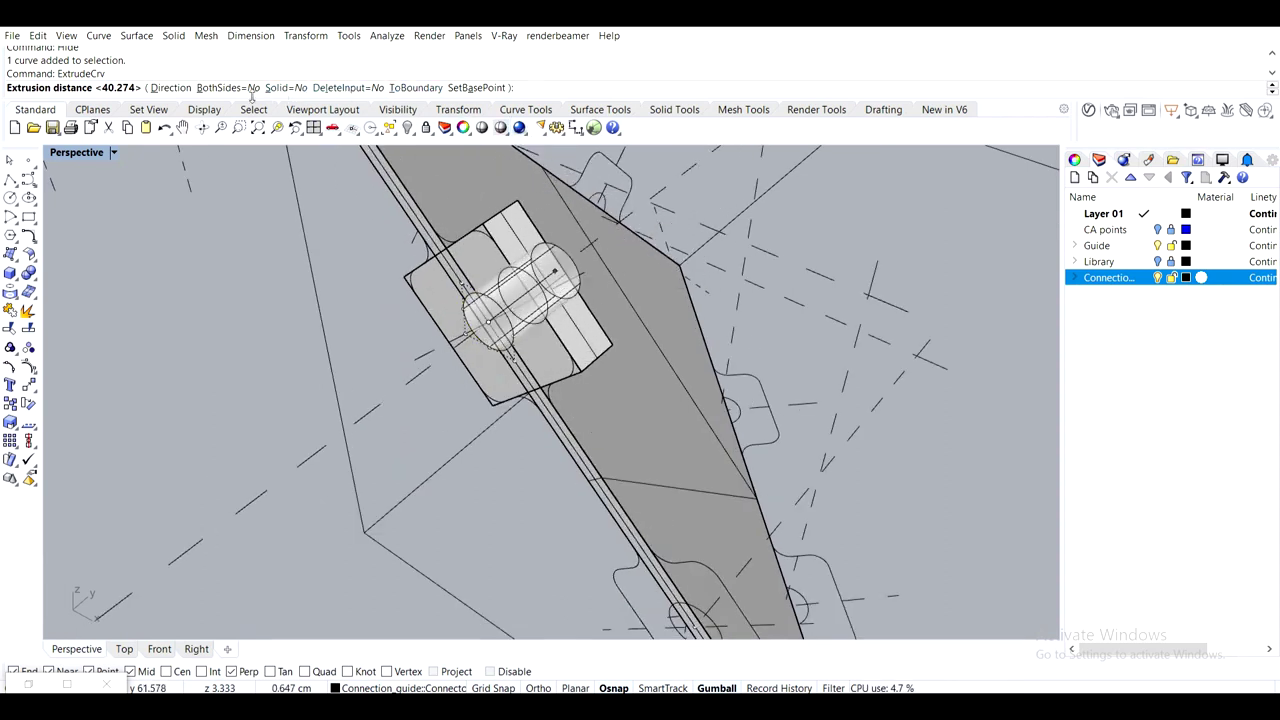
left_click(284, 88)
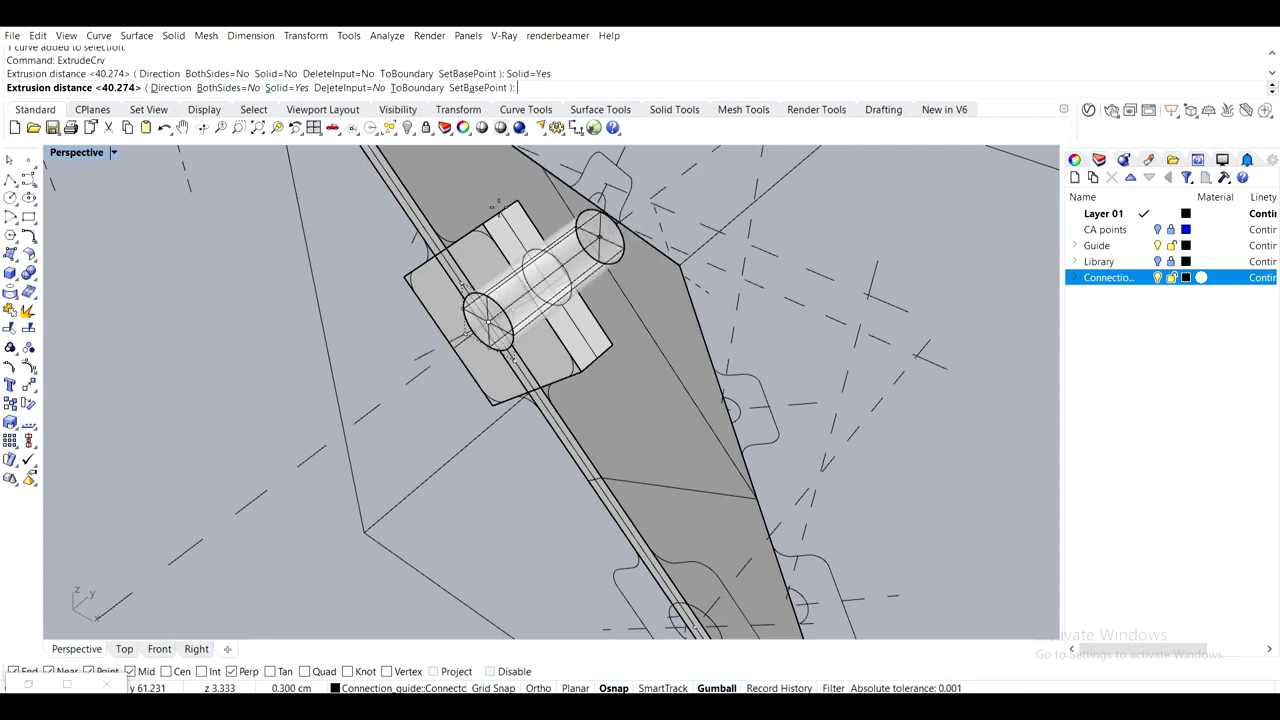
left_click(352, 91)
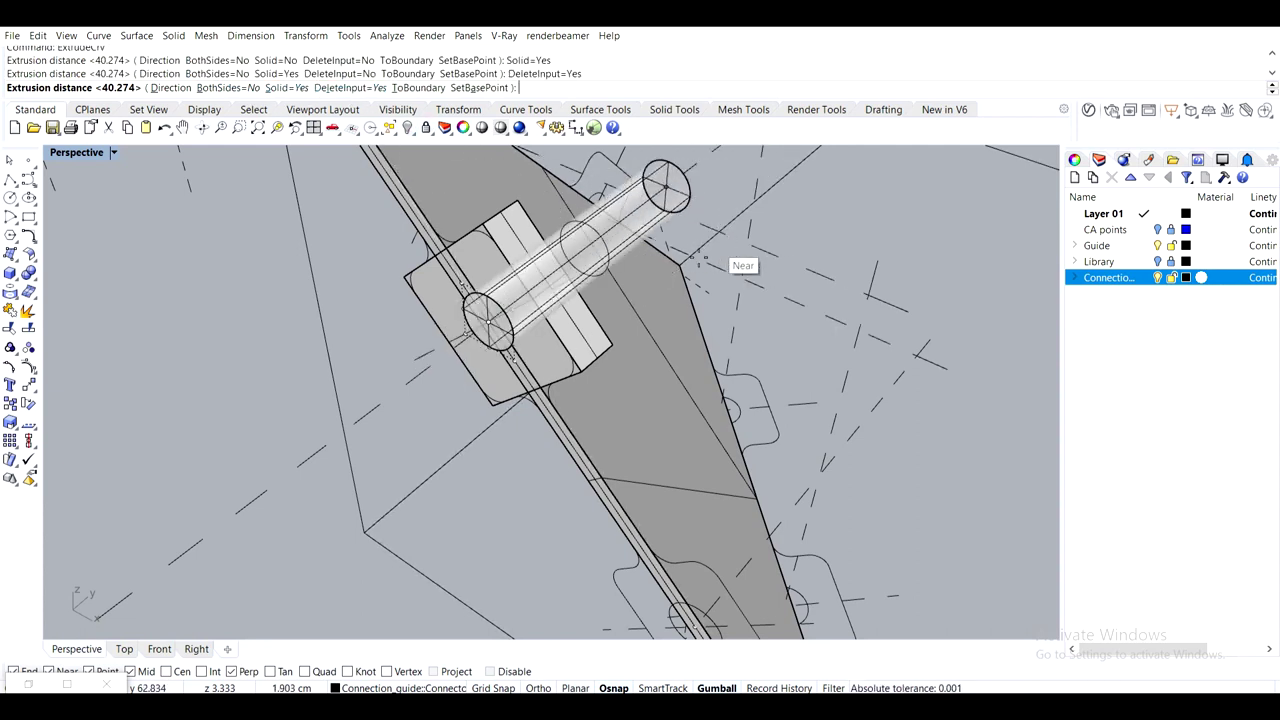
scroll(602, 274, "down", 4)
right_click_drag(588, 268, 450, 262)
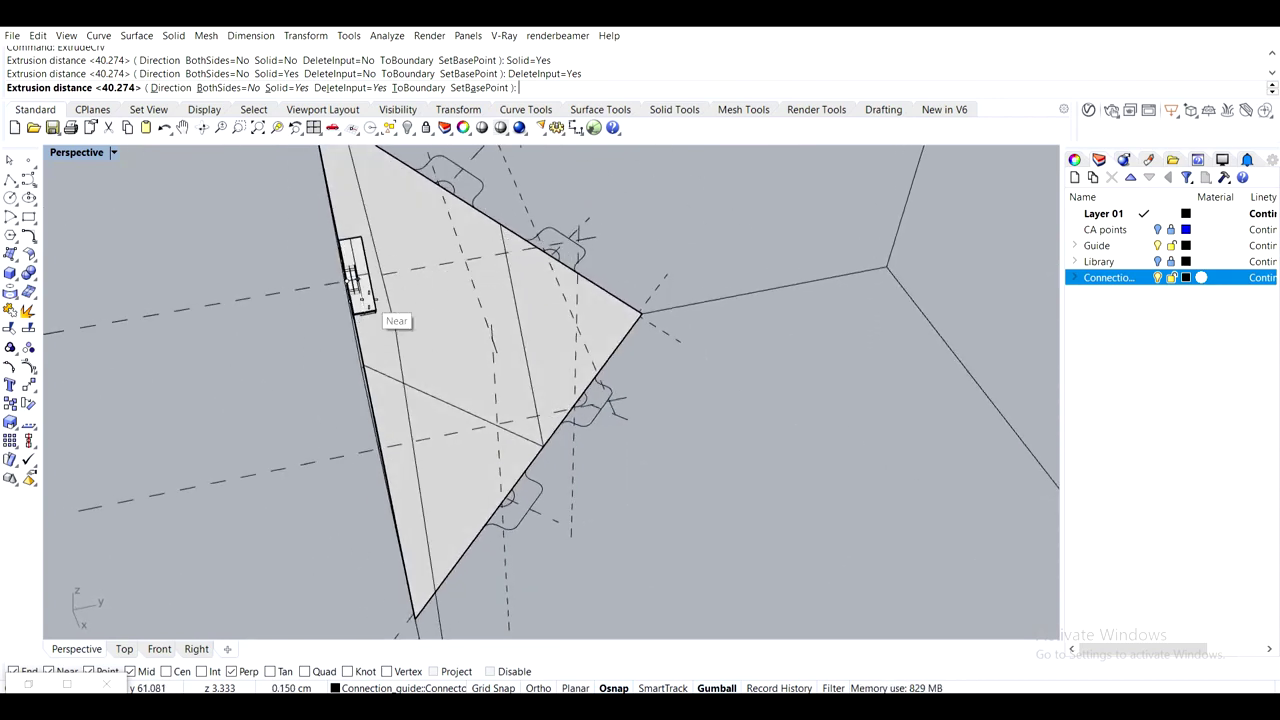
scroll(370, 305, "up", 1)
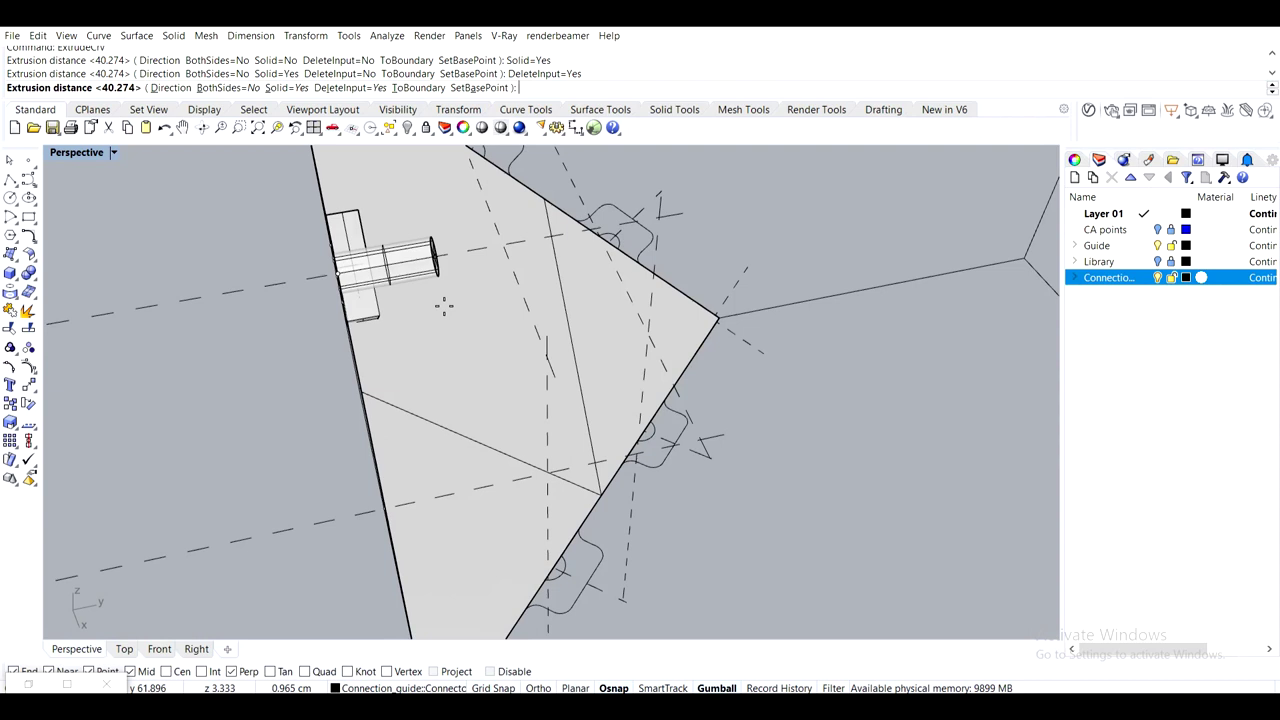
type("5")
key("BackSpace")
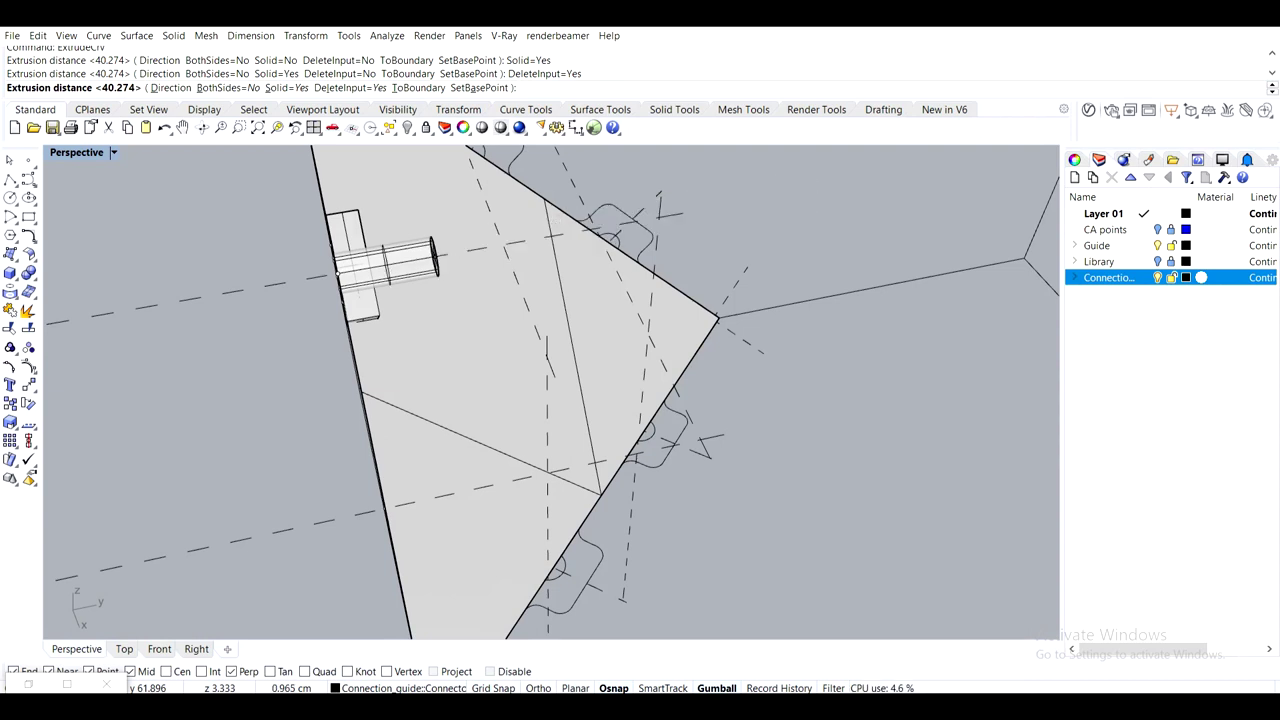
type(".5")
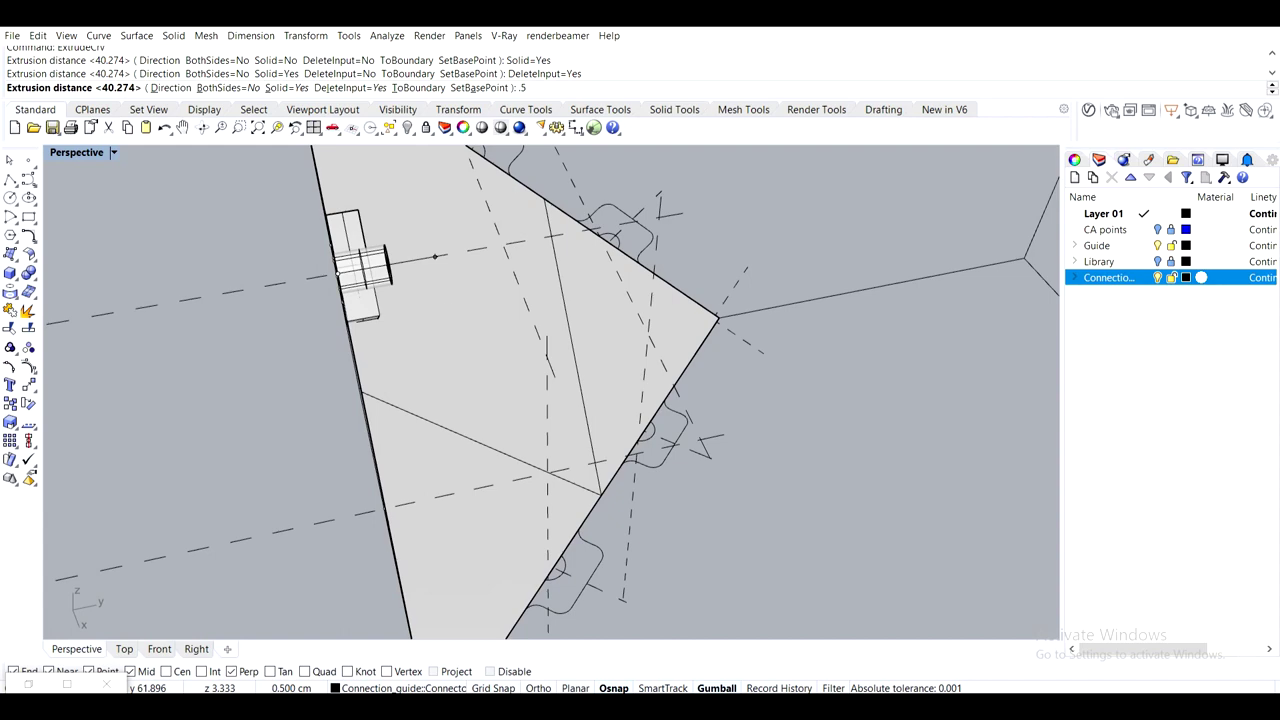
key("Return")
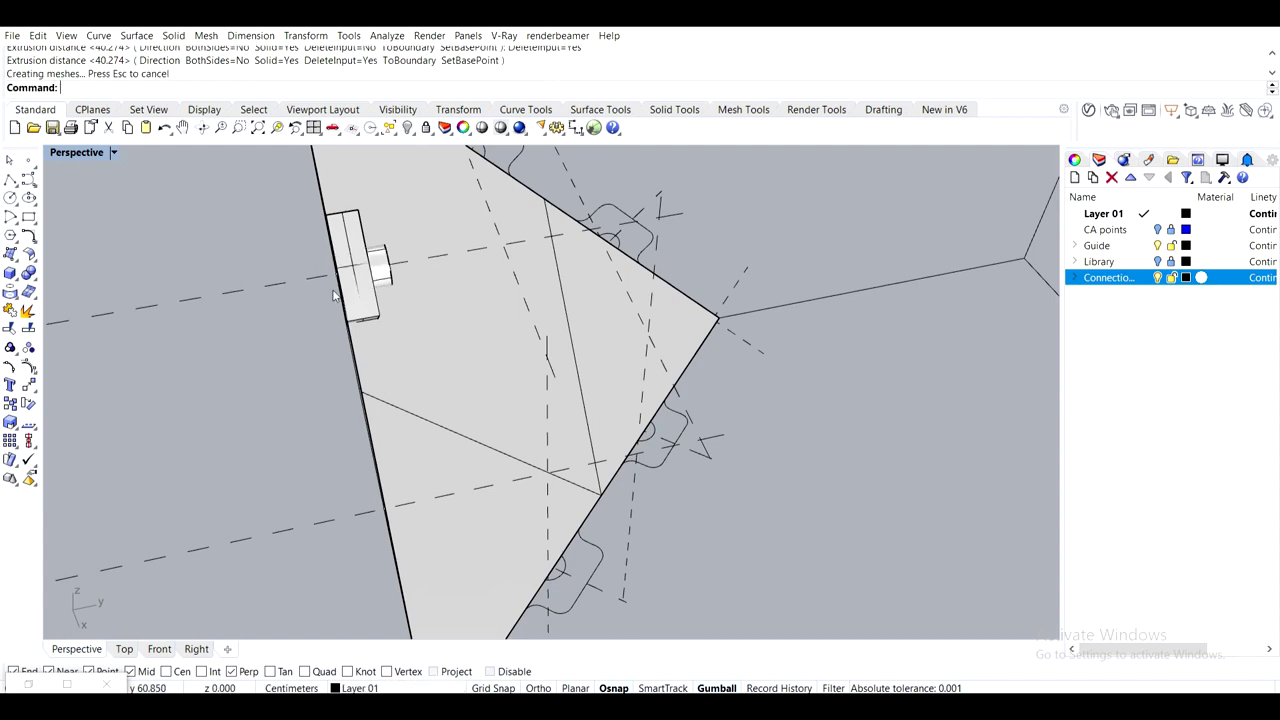
Show only the hidden nut beside the rectangular block again
right_click_drag(305, 298, 424, 303)
right_click_drag(578, 311, 362, 398)
scroll(430, 286, "up", 6)
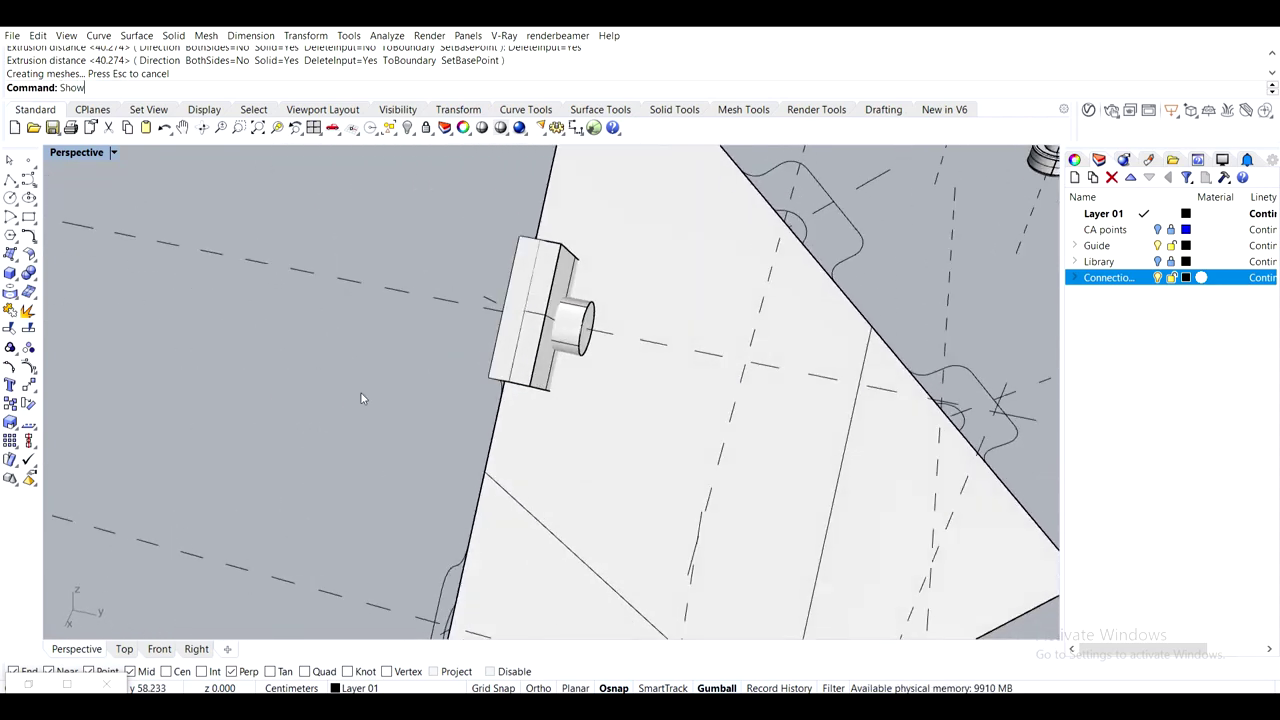
key("Return")
left_click(447, 320)
key("Return")
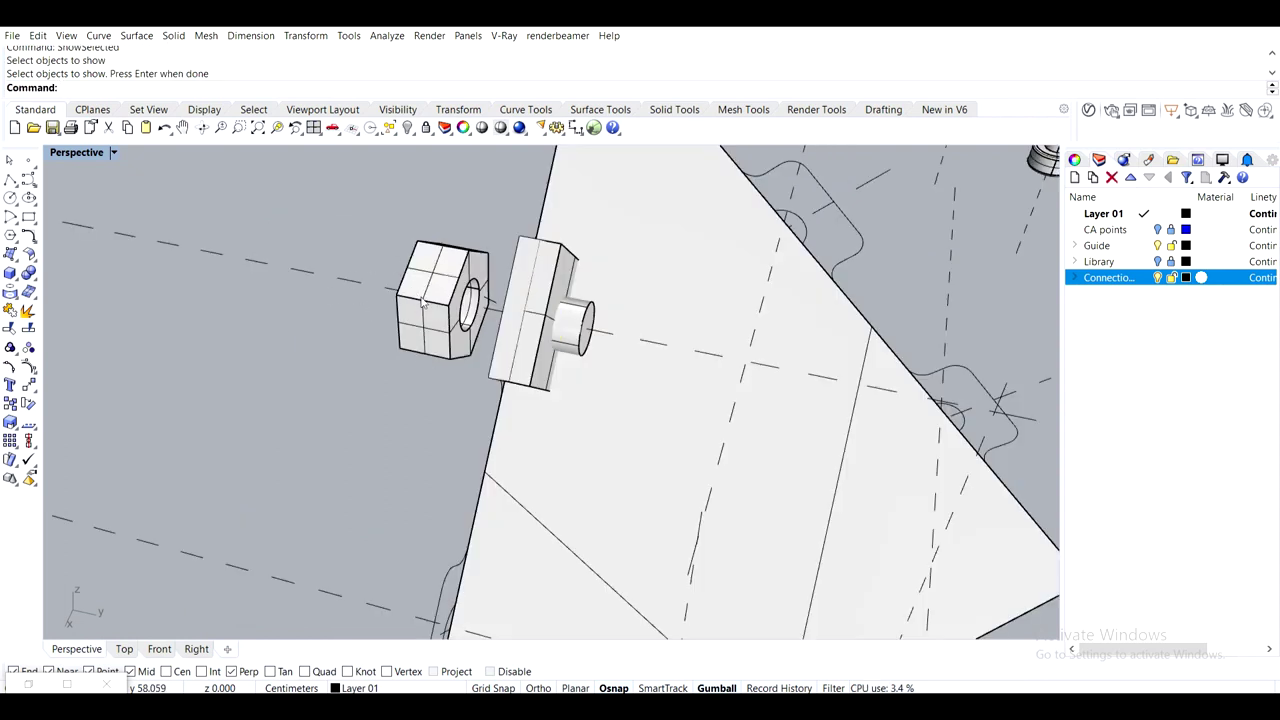
Move the nut along its axis through to the opposite side of the rectangular block
left_click(432, 298)
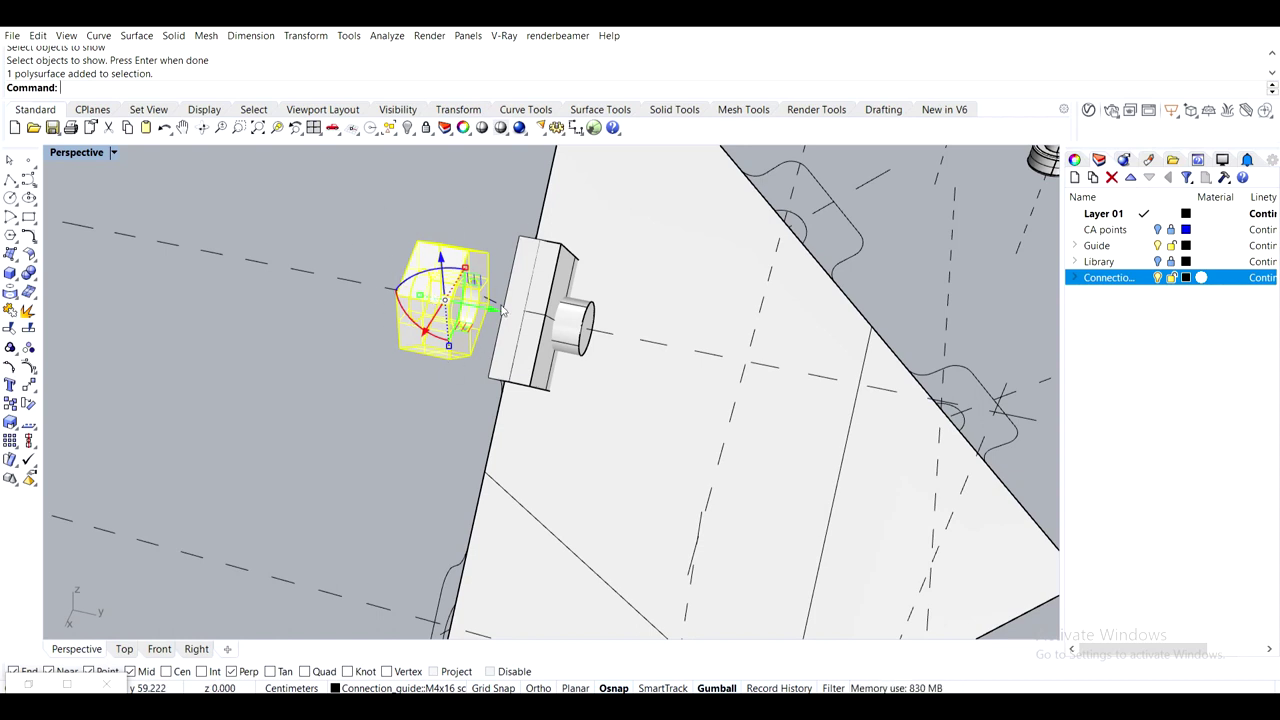
left_click_drag(493, 311, 634, 351)
scroll(610, 338, "up", 5)
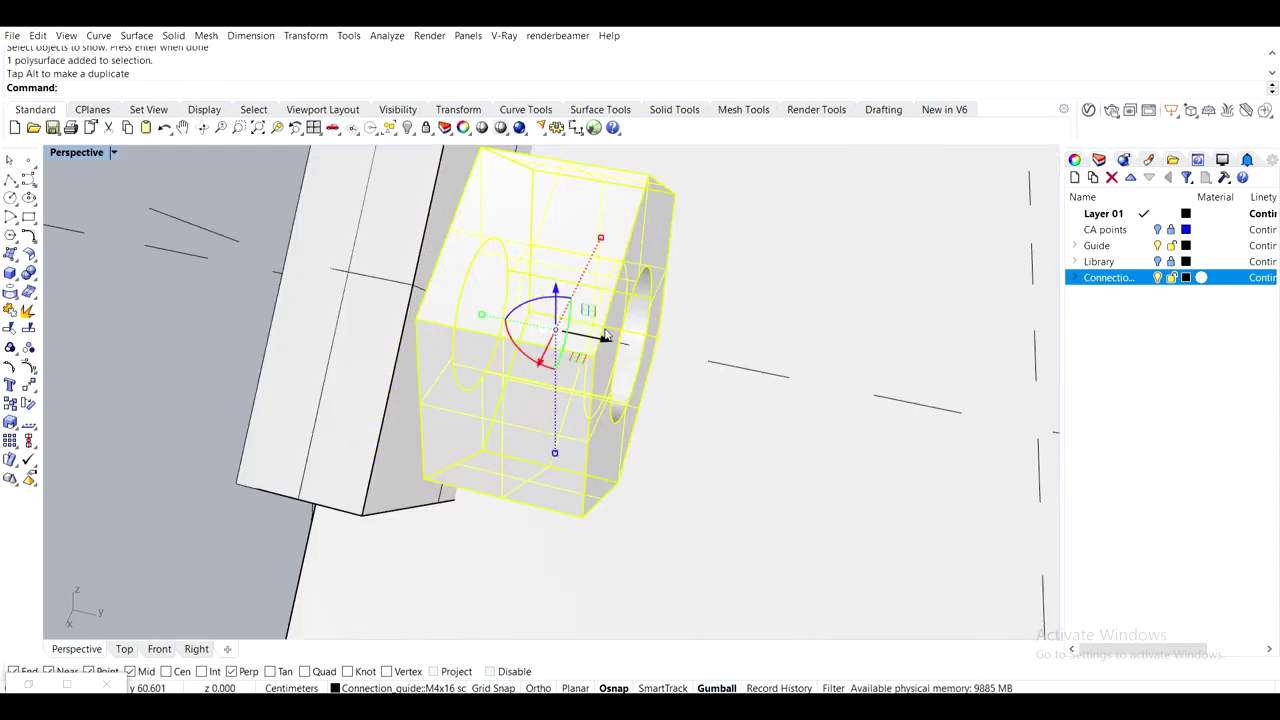
right_click_drag(535, 346, 563, 343)
scroll(577, 357, "down", 5)
scroll(616, 338, "up", 5)
key("ctrl+y")
key("ctrl+y")
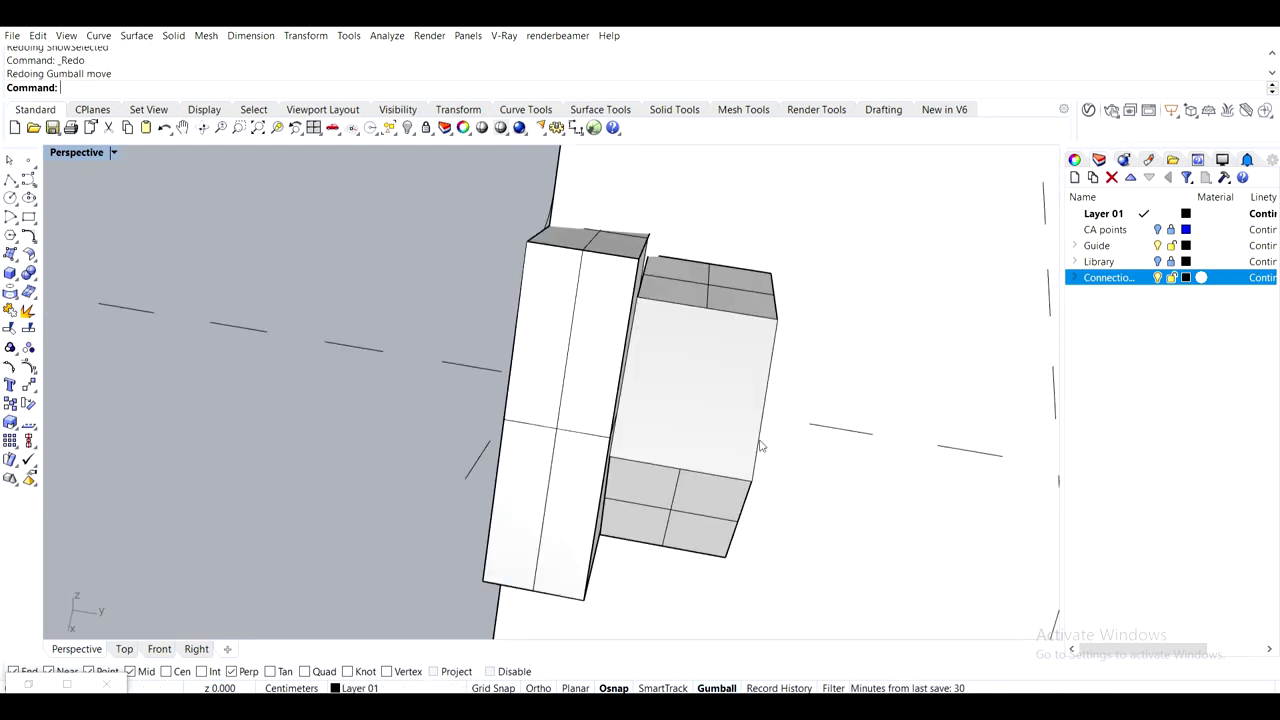
Move the nut from its corner endpoint to the lower corner of the rectangular block's inner face
right_click_drag(779, 431, 625, 289)
scroll(666, 418, "down", 3)
scroll(576, 312, "up", 4)
scroll(531, 309, "up", 4)
right_click_drag(531, 309, 642, 338)
scroll(380, 414, "down", 5)
right_click_drag(375, 302, 476, 342)
right_click_drag(510, 420, 546, 339)
left_click(526, 384)
key("Return")
scroll(484, 345, "up", 1)
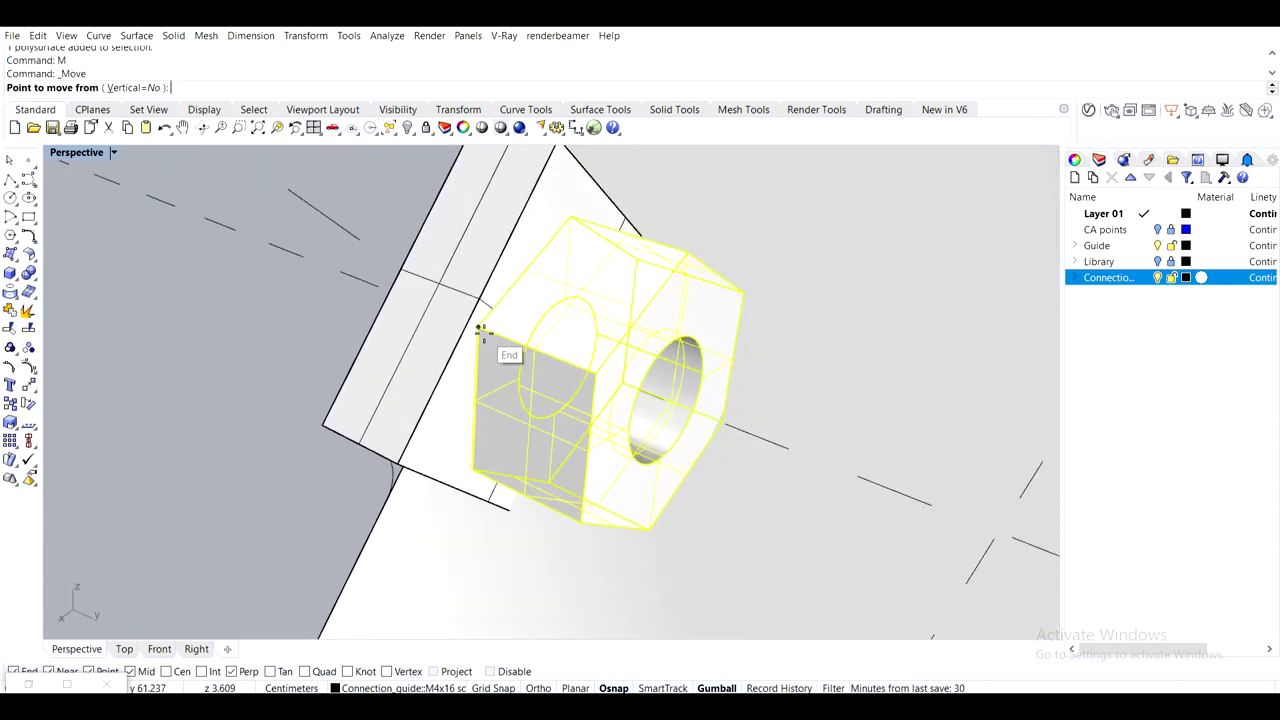
left_click(483, 332)
left_click(404, 464)
Rotate the nut in 3D about its edge at the block's corner so its side aligns with the block's long edge
right_click_drag(440, 423, 456, 397)
type("Rotate")
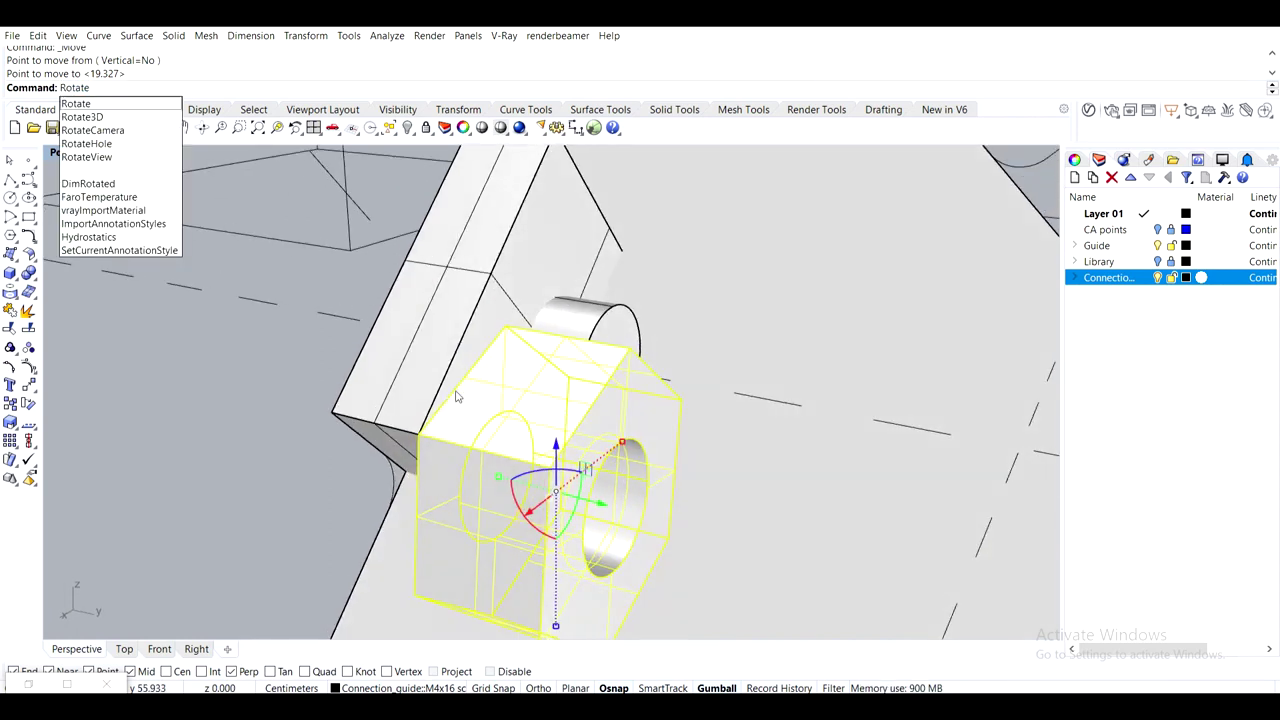
type("3D")
key("Return")
right_click_drag(384, 381, 405, 461)
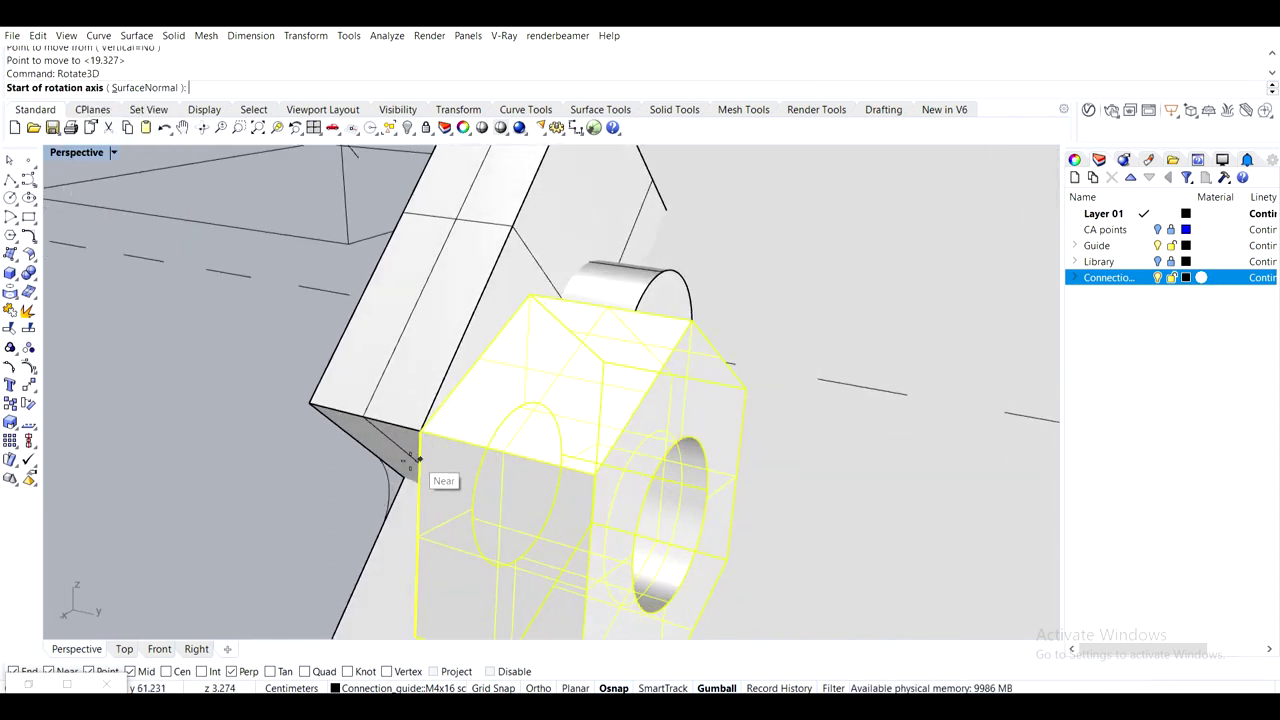
left_click(422, 430)
left_click(596, 473)
left_click(529, 292)
left_click(510, 237)
Move the nut along the block's edge, from the midpoint of the nut's side to the midpoint of the block's edge
right_click_drag(550, 272, 475, 336)
type("m")
key("Return")
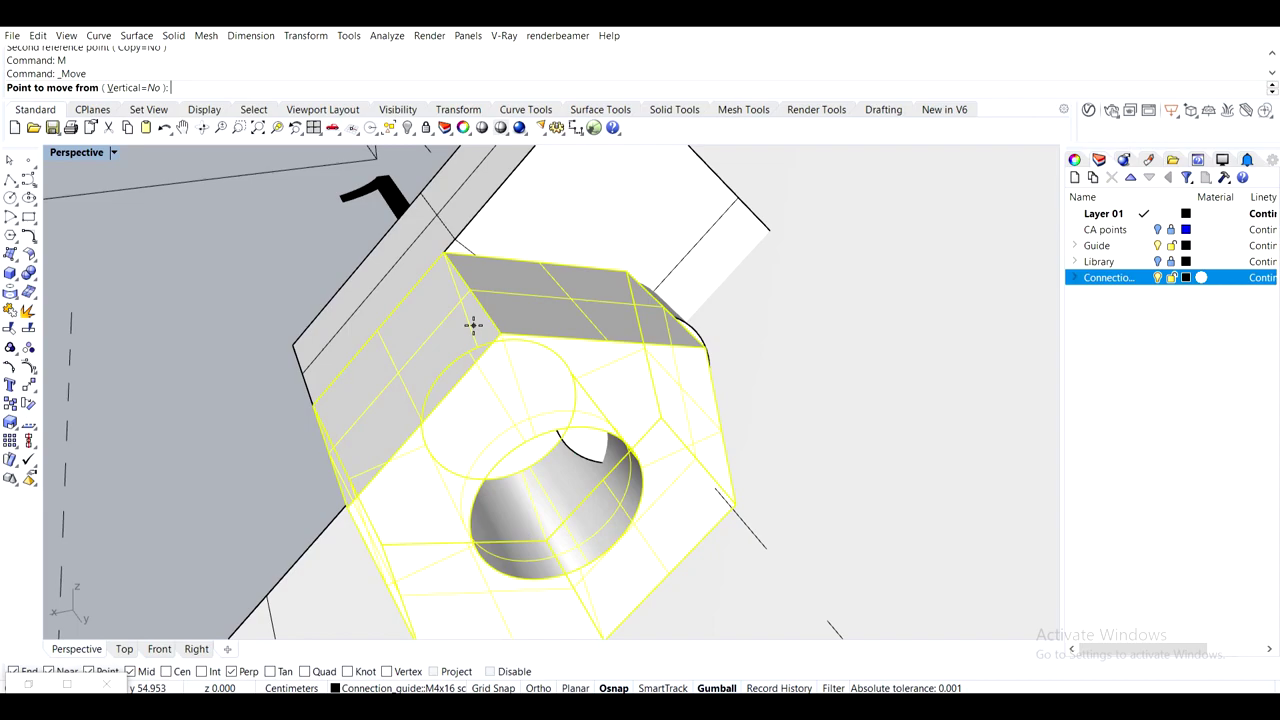
left_click(372, 330)
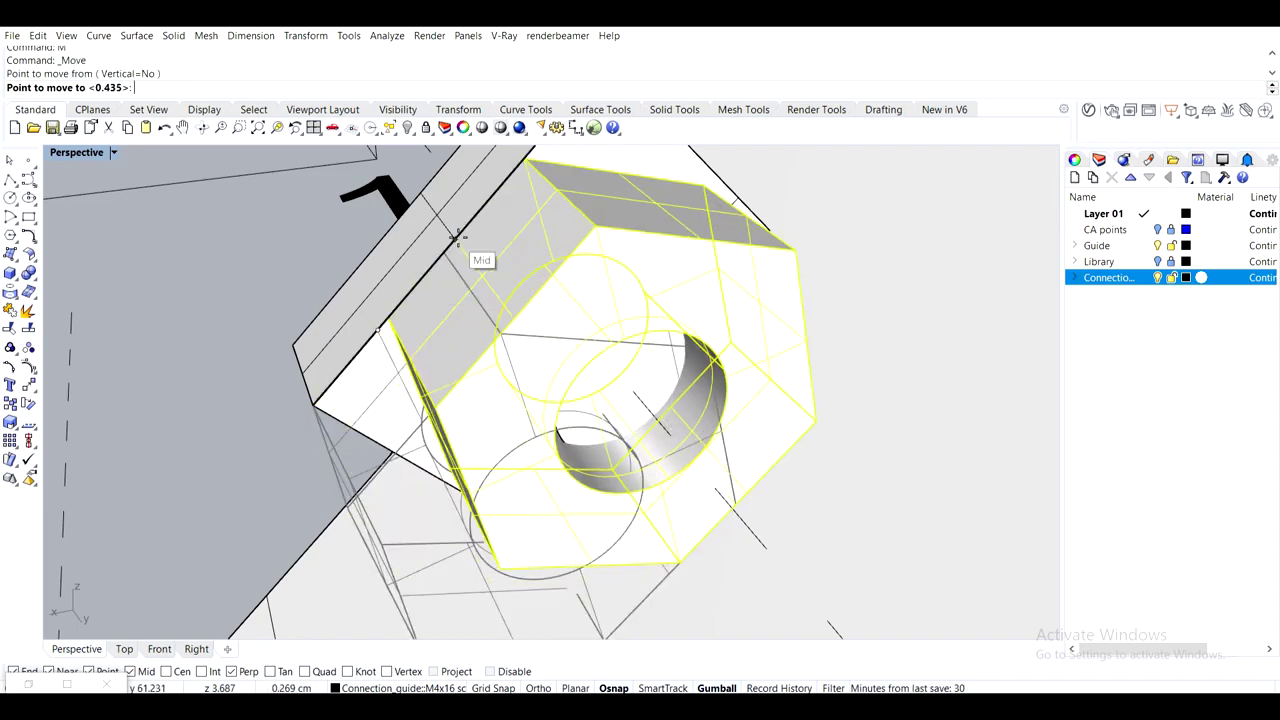
left_click(485, 260)
right_click_drag(485, 260, 523, 288)
scroll(523, 288, "down", 4)
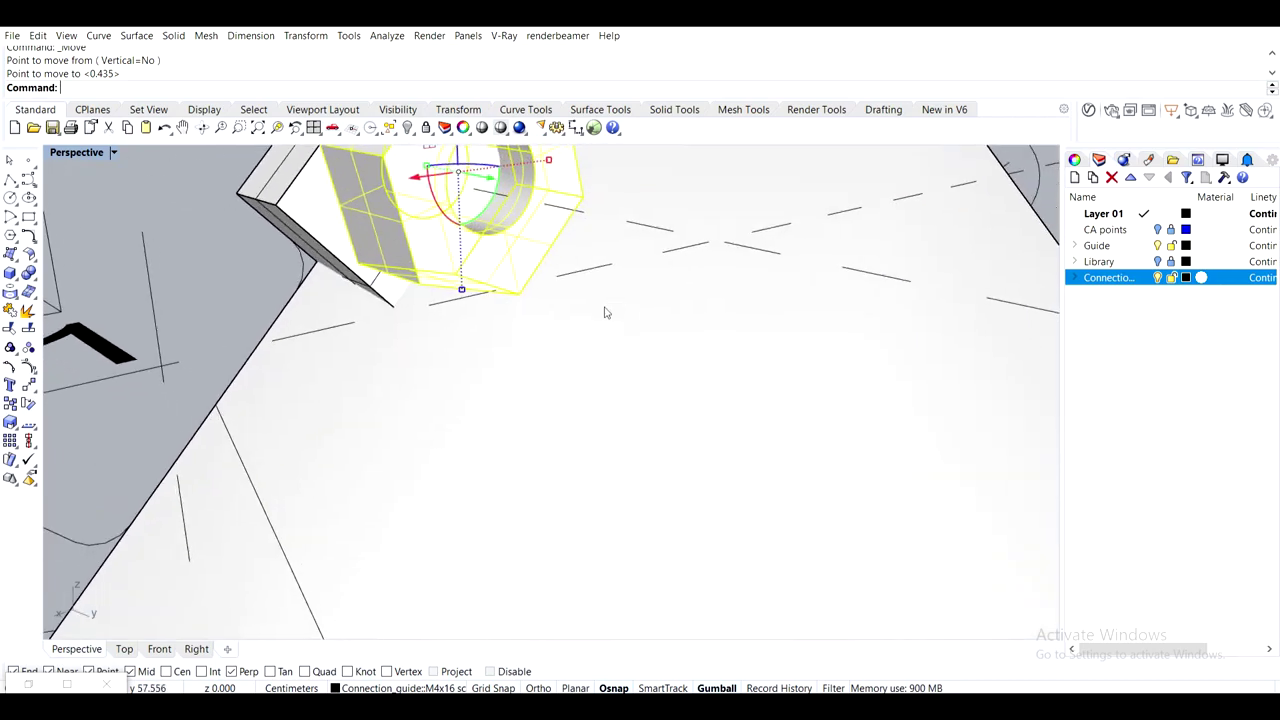
Hide the triangular corner panel behind the nut and the rectangular block
left_click(631, 451)
key("ctrl+h")
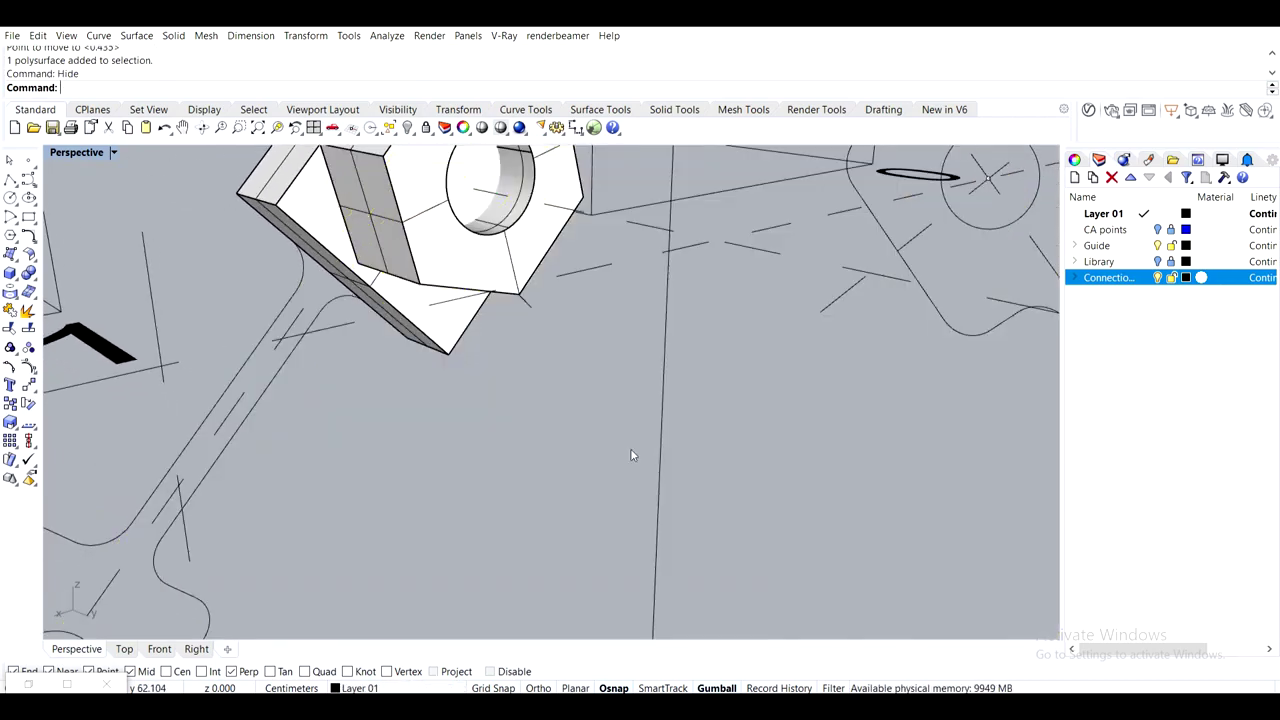
right_click_drag(630, 448, 463, 369)
scroll(620, 300, "up", 2)
right_click_drag(620, 300, 567, 389, "shift")
scroll(567, 389, "up", 2)
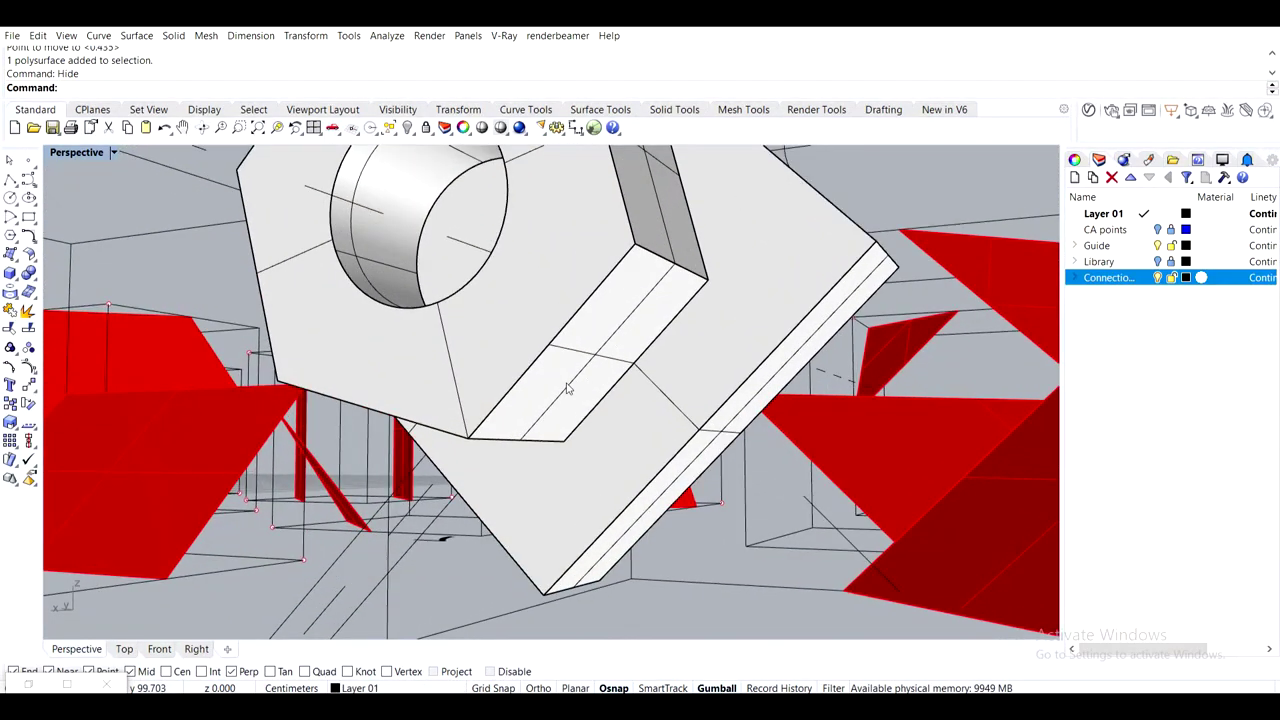
Measure the gap between the midpoint of the nut's side and the midpoint of the block's opposite edge
left_click(566, 388)
key("Return")
scroll(625, 378, "up", 3)
left_click(628, 354)
left_click(729, 447)
right_click_drag(505, 384, 557, 374)
scroll(557, 374, "down", 7)
scroll(550, 420, "up", 5)
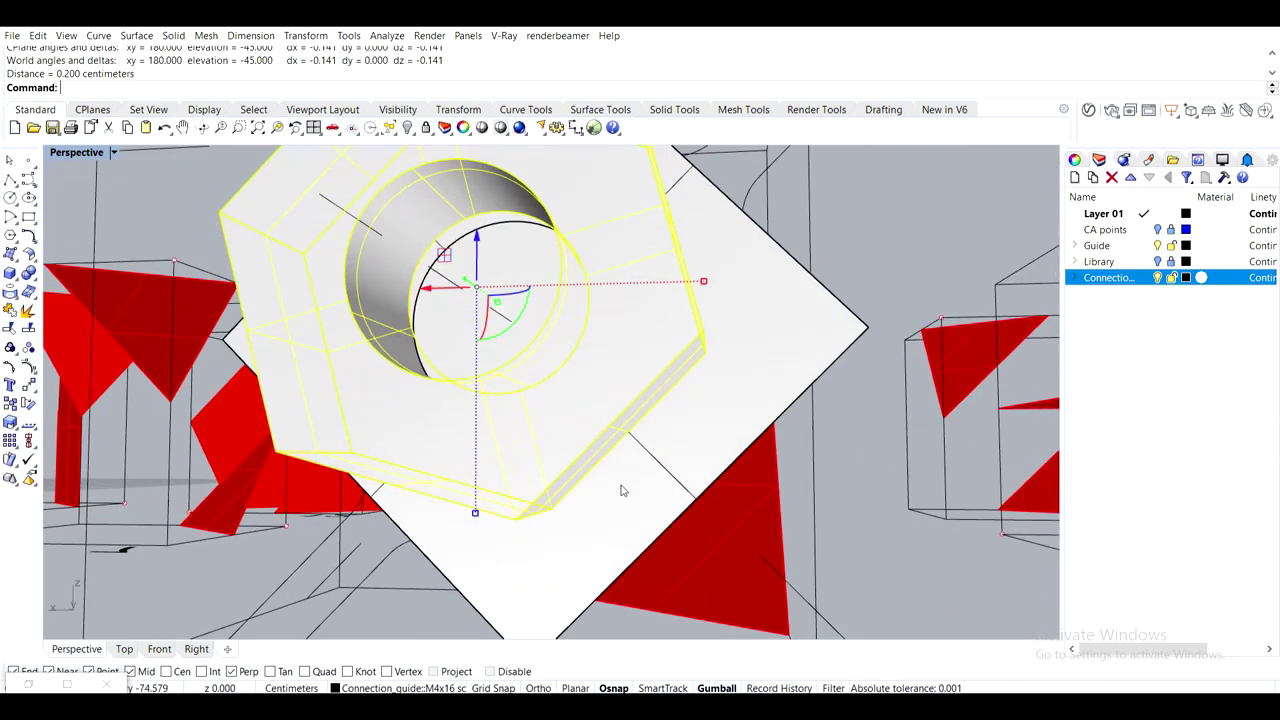
Move the nut 0.1 cm toward the midpoint of the block's opposite edge to centre it across the block
right_click_drag(629, 491, 593, 437)
type("M")
key("Return")
scroll(595, 415, "up", 3)
left_click(603, 419)
right_click_drag(700, 522, 655, 498)
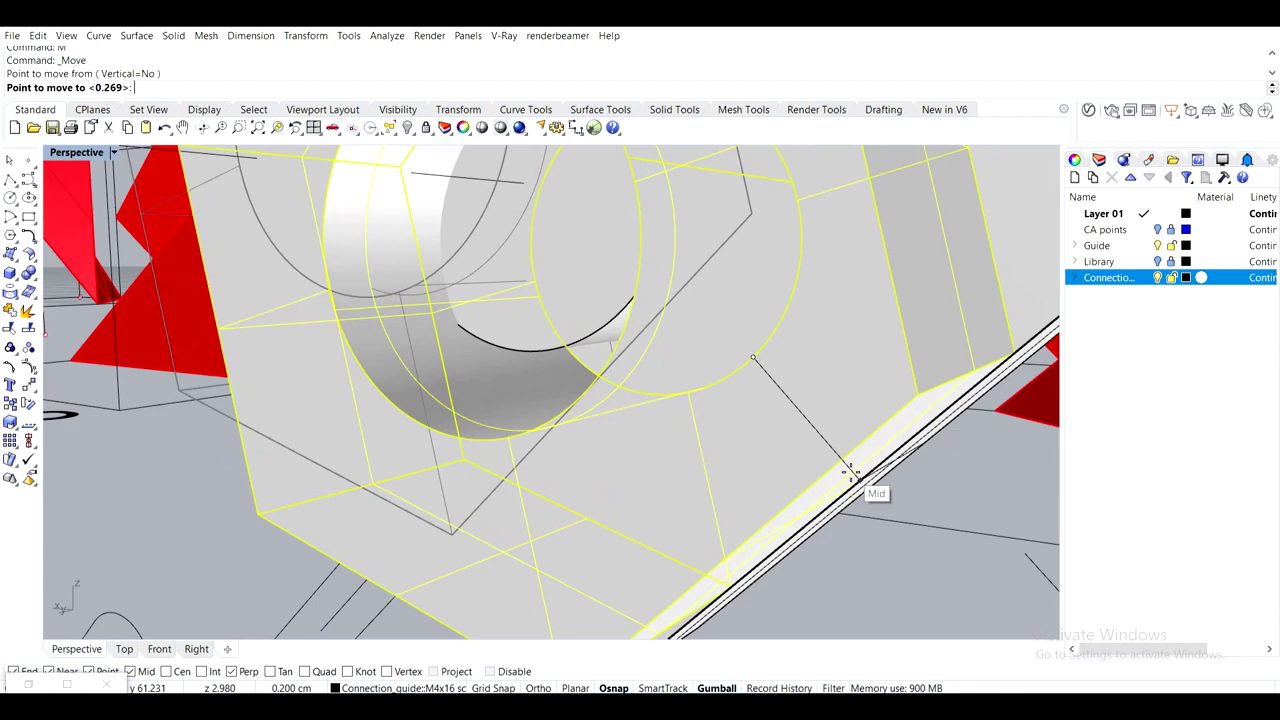
type(".1")
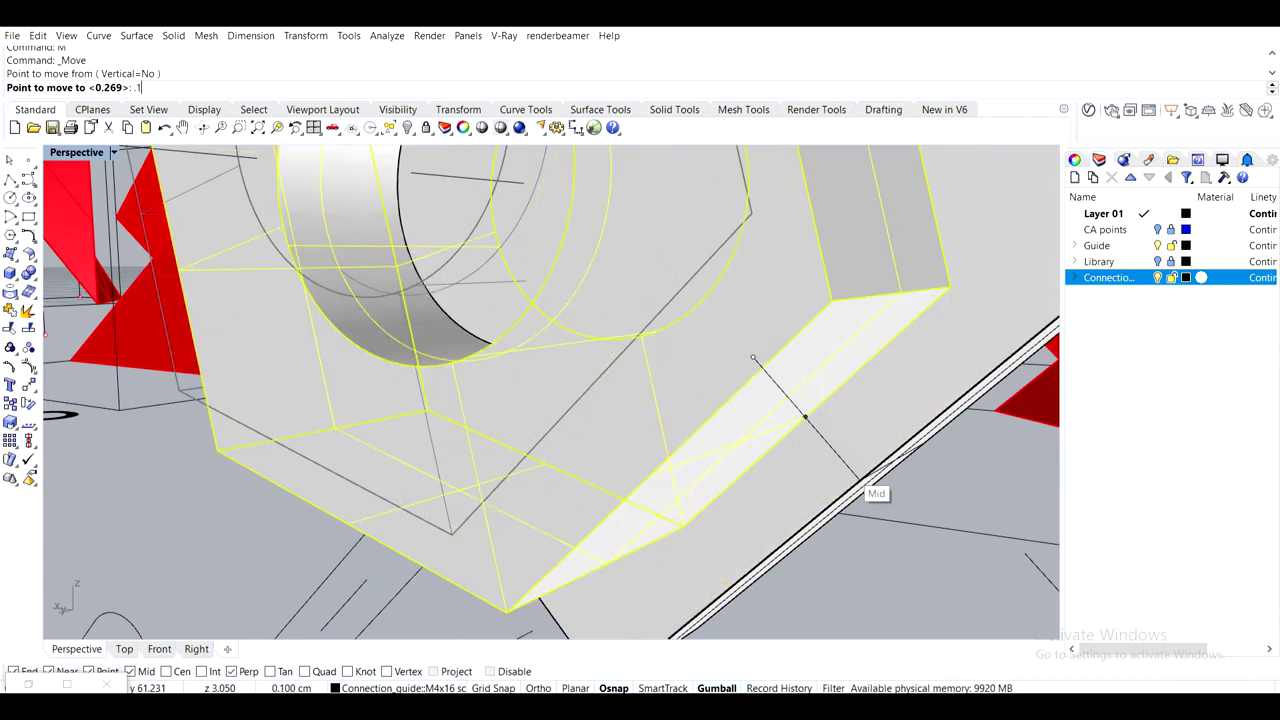
left_click(864, 483)
right_click_drag(731, 443, 518, 460)
left_click(800, 448)
Show all hidden objects, including the panel and the bolts
scroll(800, 448, "down", 8)
scroll(788, 437, "down", 5)
key("Return")
right_click_drag(396, 402, 431, 412)
scroll(477, 379, "up", 2)
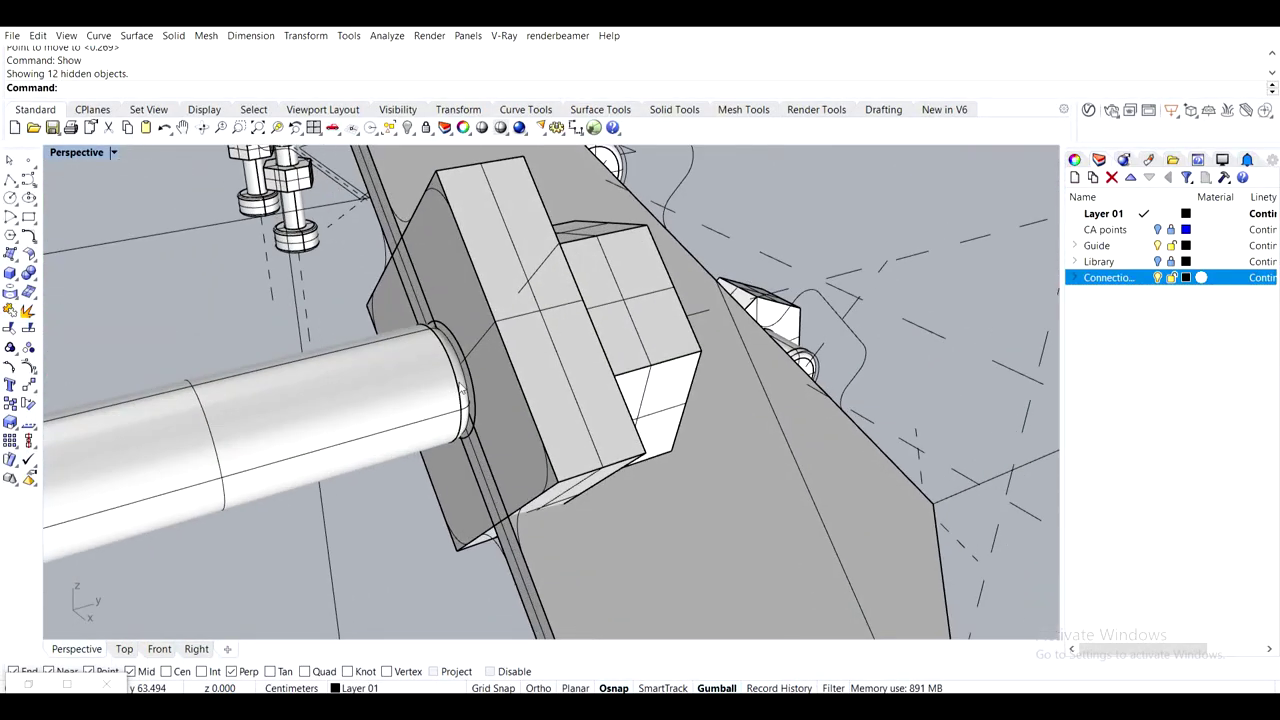
Move the bolt along its axis away from the rectangular block
left_click(399, 392)
scroll(399, 392, "down", 5)
right_click_drag(314, 403, 419, 368, "shift")
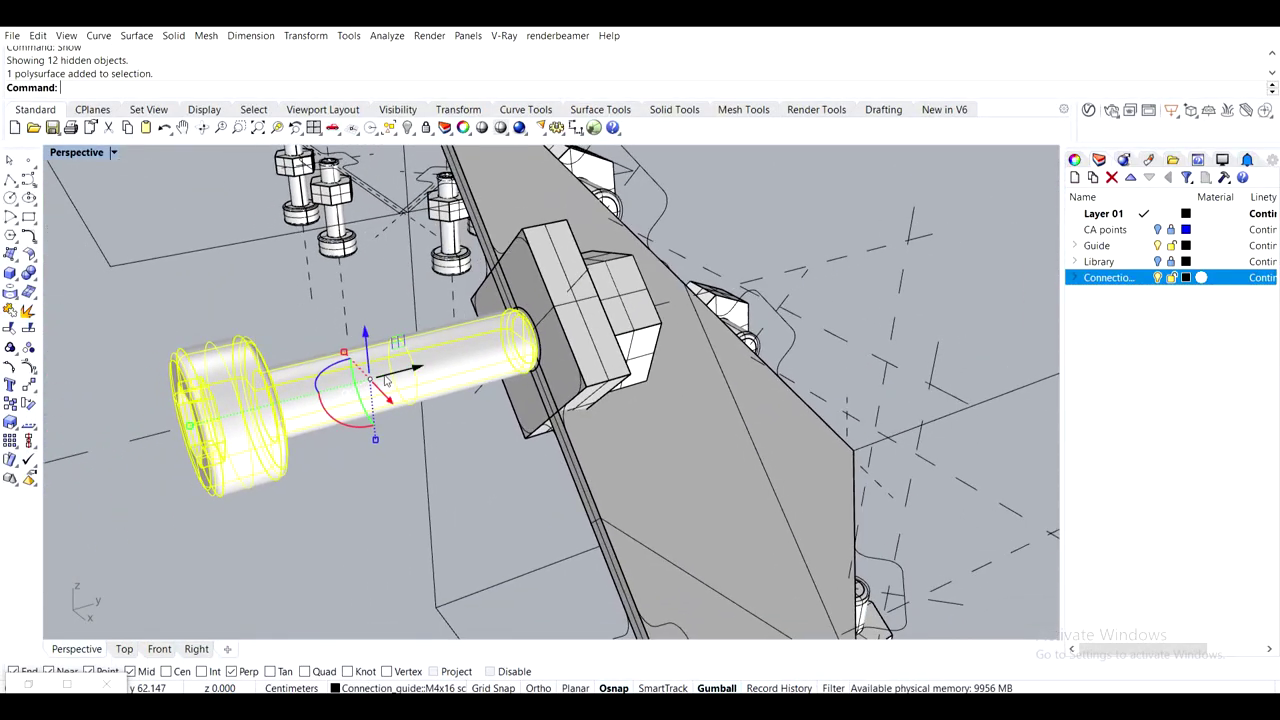
left_click_drag(394, 376, 256, 409)
left_click(412, 507)
Stretch the extruded cylinder along its axis so it passes through and extends beyond both the block and the nut
scroll(533, 324, "up", 4)
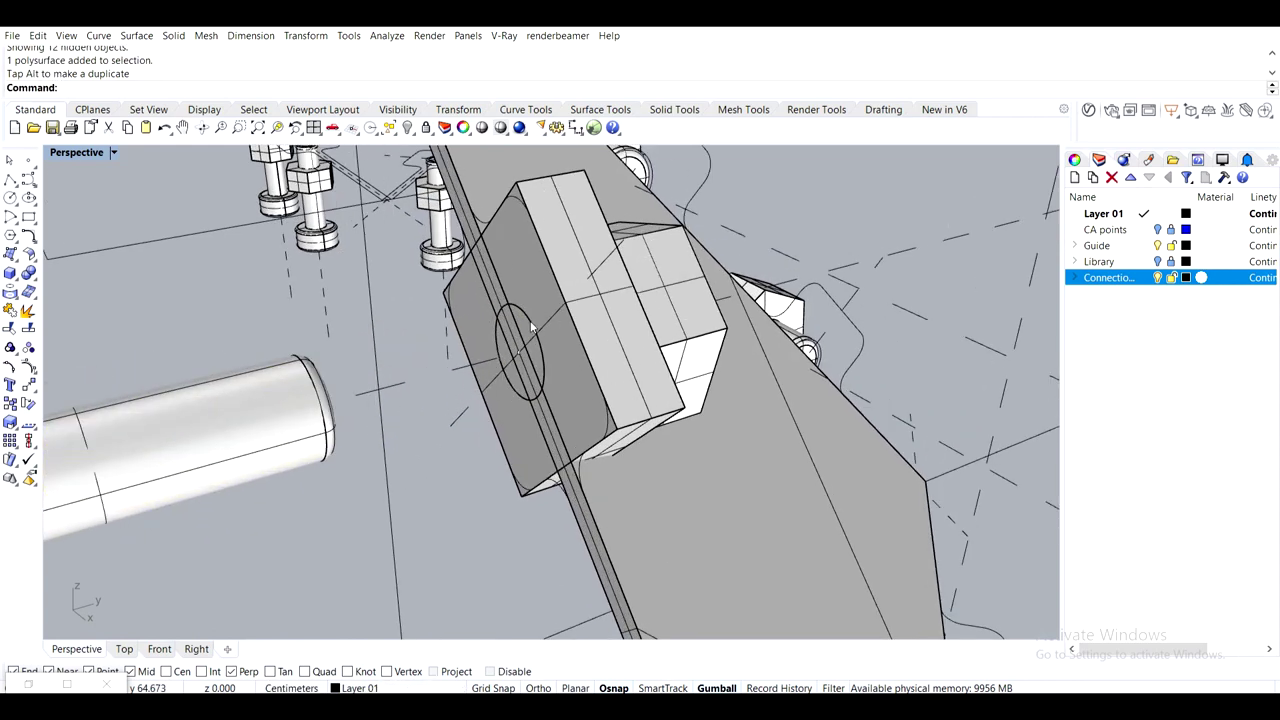
left_click(533, 326)
left_click(572, 379)
right_click_drag(622, 366, 551, 352)
left_click_drag(552, 337, 411, 341)
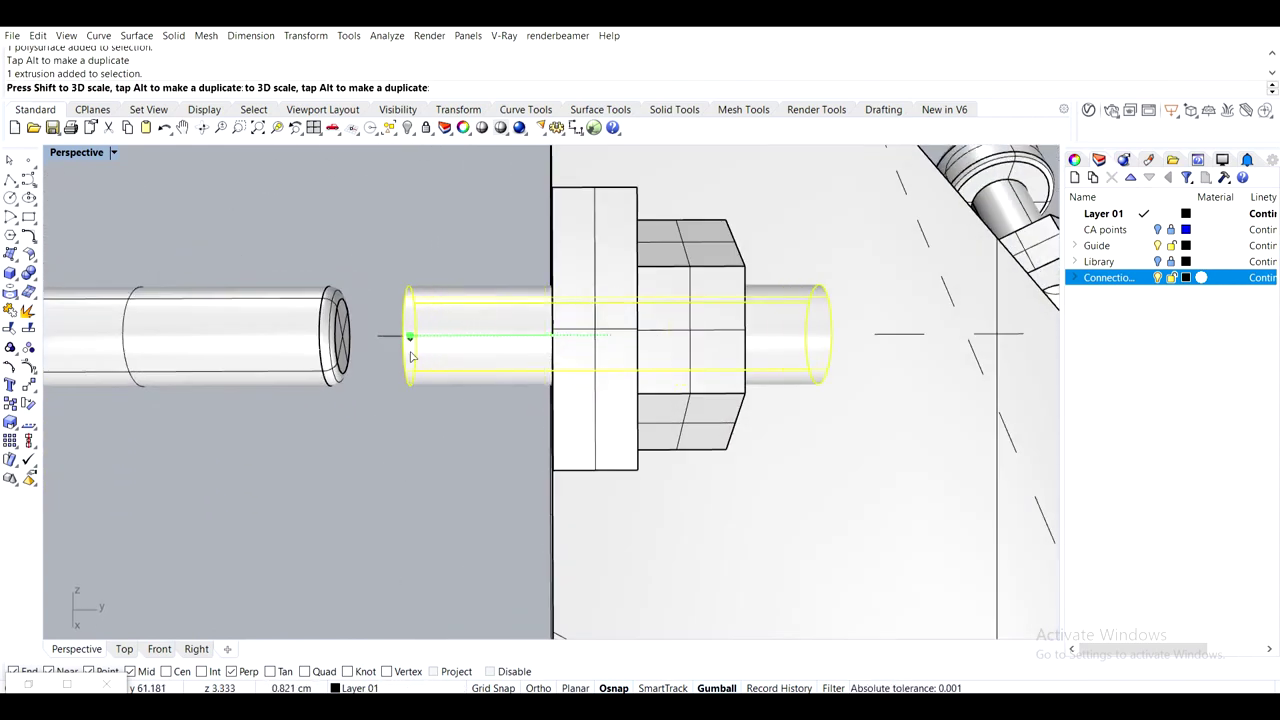
left_click(476, 503)
Examine the stretched cylinder, the block with its nut, and the withdrawn bolt along the panel's edge
right_click_drag(476, 503, 644, 369)
scroll(406, 480, "down", 5)
scroll(463, 350, "up", 5)
left_click(463, 348)
scroll(682, 304, "down", 5)
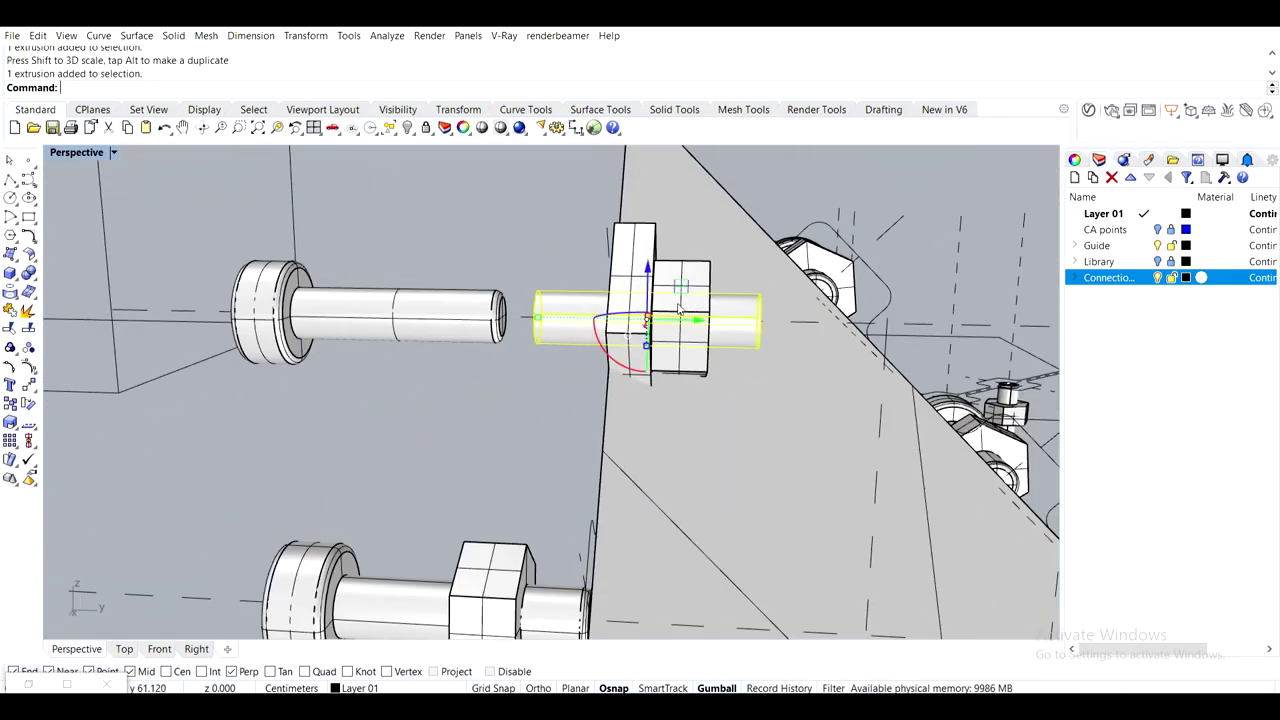
right_click_drag(682, 304, 455, 390)
scroll(436, 440, "down", 5)
scroll(540, 285, "up", 3)
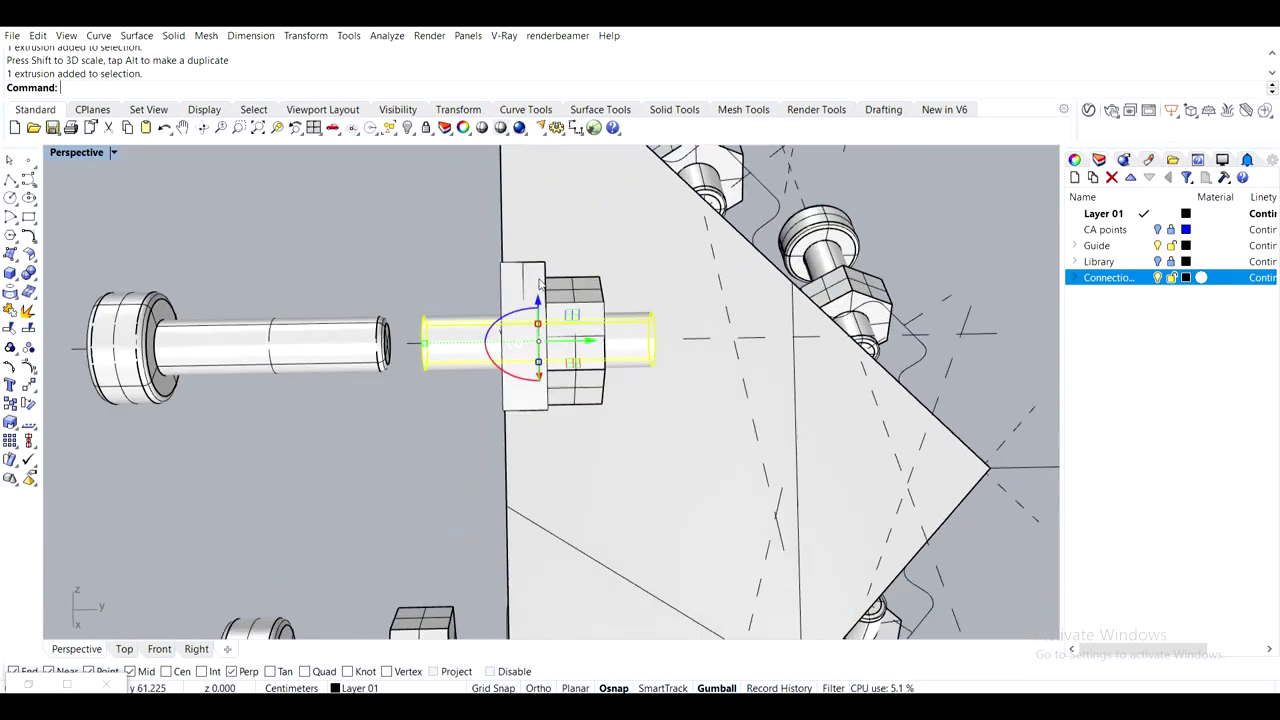
left_click(293, 361)
right_click_drag(294, 451, 370, 290, "shift")
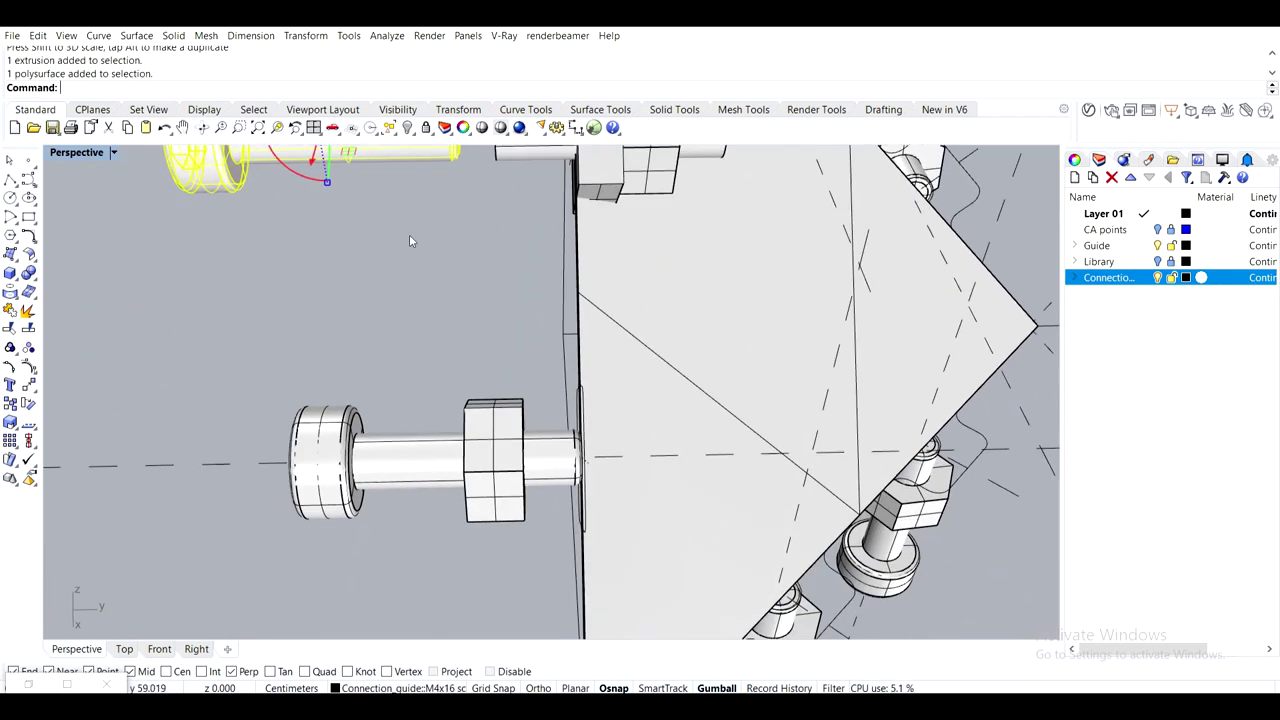
Delete the remaining bolts and nuts from all panel edges, keeping the rectangular block with its nut and stretched cylinder
left_click(402, 447, "shift")
left_click(502, 416, "shift")
scroll(739, 482, "down", 4)
right_click_drag(739, 482, 586, 606)
left_click(587, 563, "shift")
left_click(591, 592, "shift")
left_click(789, 536, "shift")
left_click(772, 589, "shift")
right_click_drag(838, 374, 694, 475, "shift")
scroll(785, 292, "up", 5)
left_click(684, 434, "shift")
left_click(725, 354, "shift")
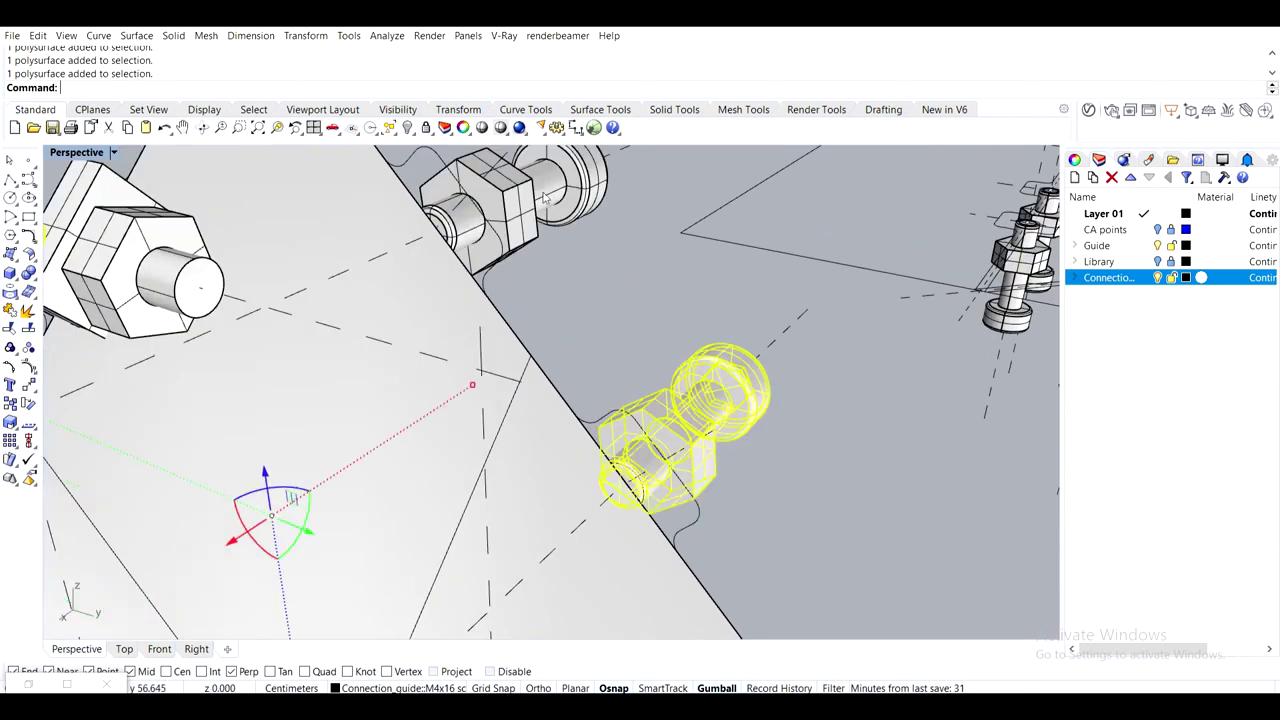
left_click(541, 194, "shift")
left_click(498, 229, "shift")
key("Delete")
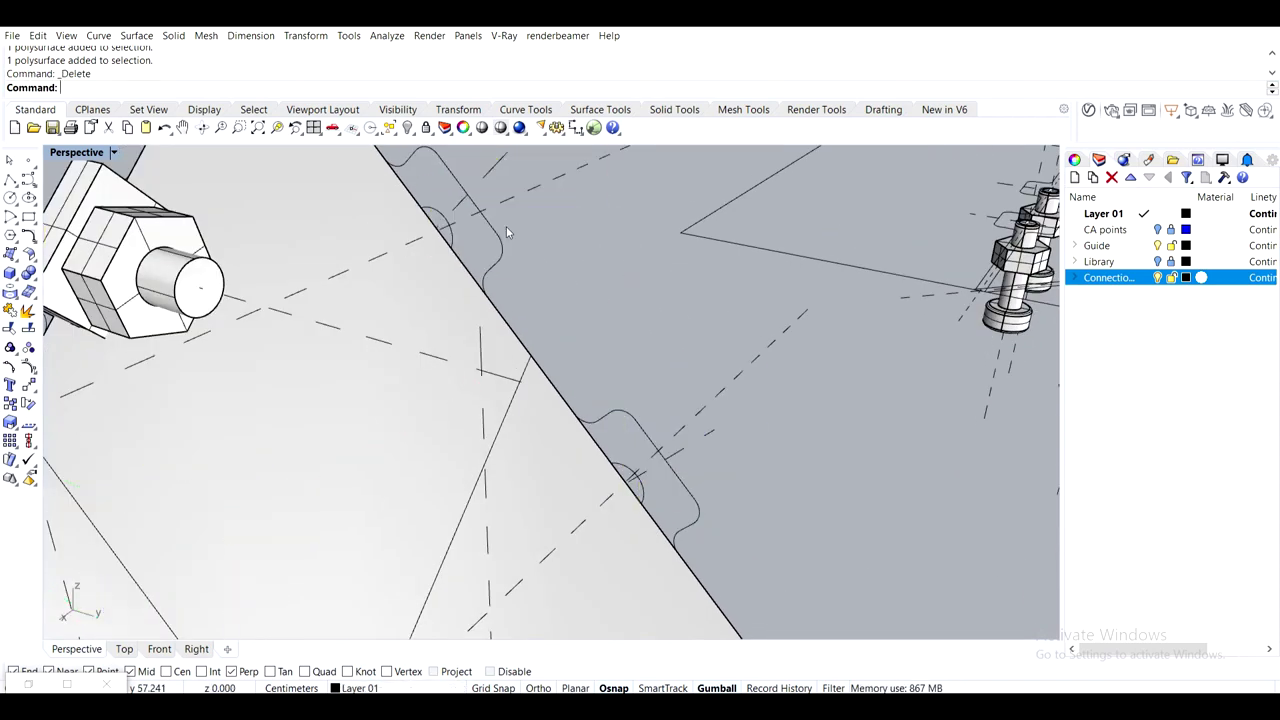
Group the stretched cylinder, the rectangular block and the nut
scroll(700, 305, "down", 6)
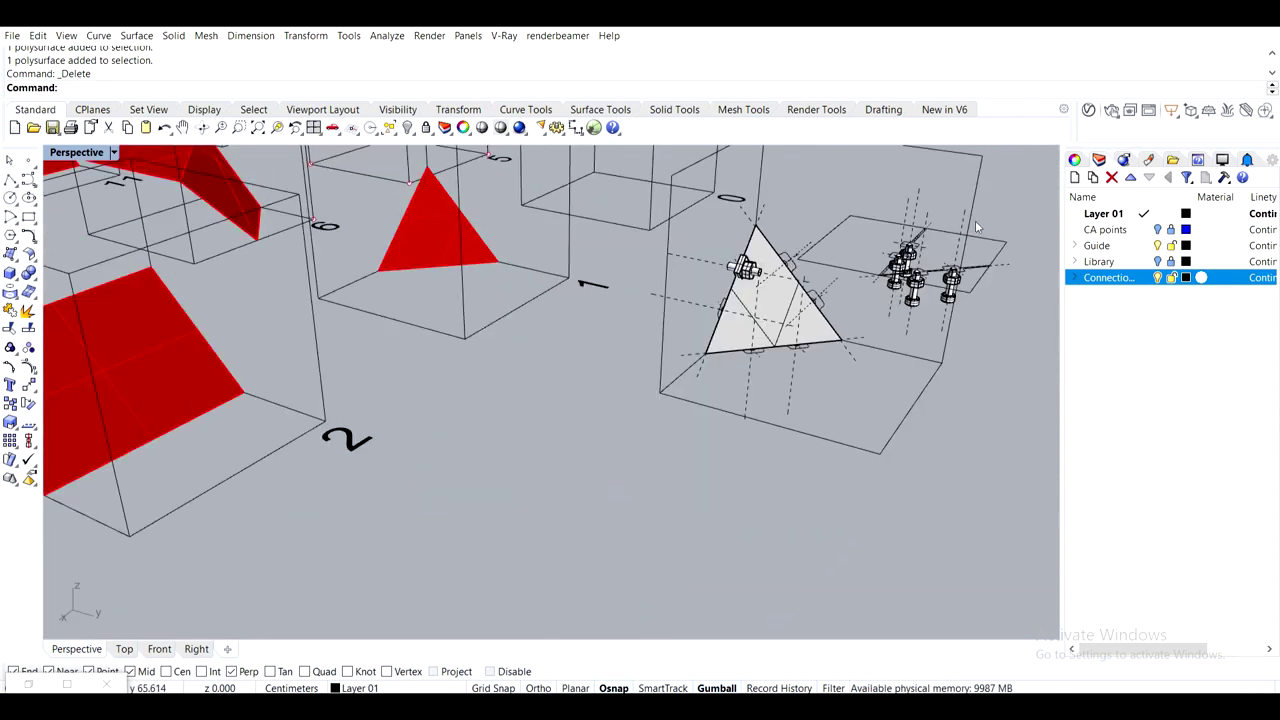
scroll(975, 228, "up", 8)
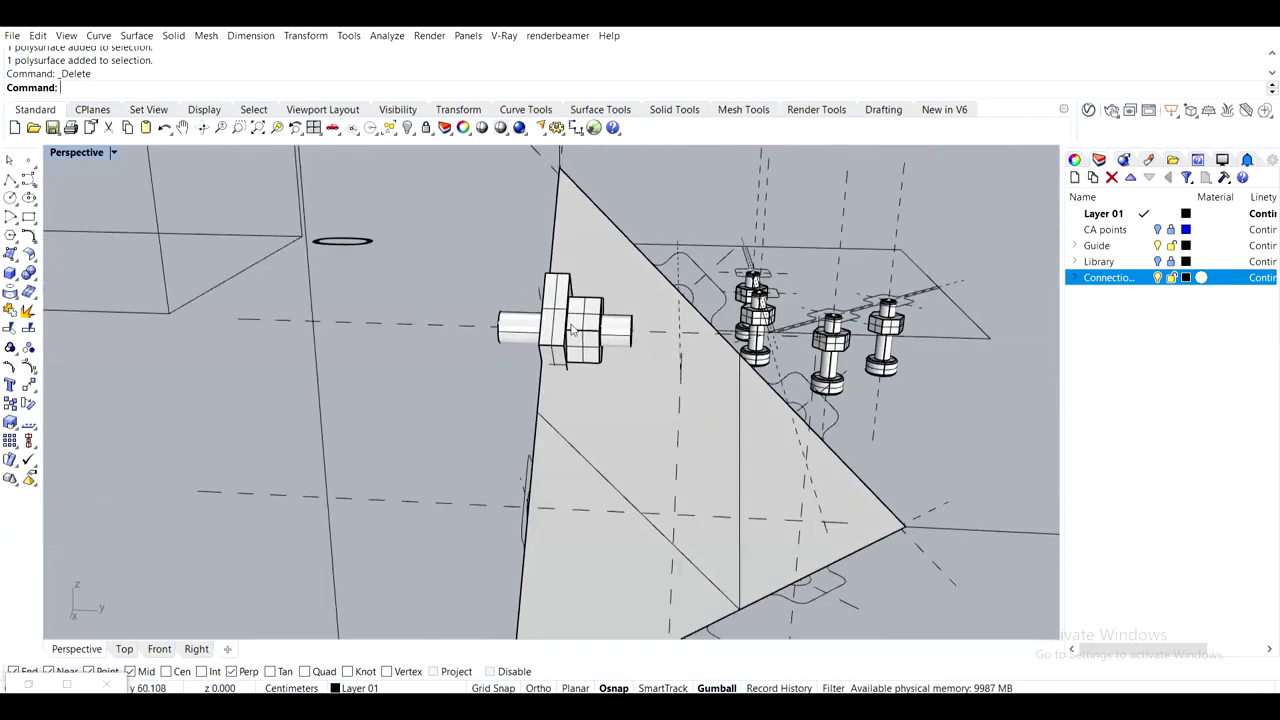
scroll(583, 334, "up", 5)
left_click(515, 334)
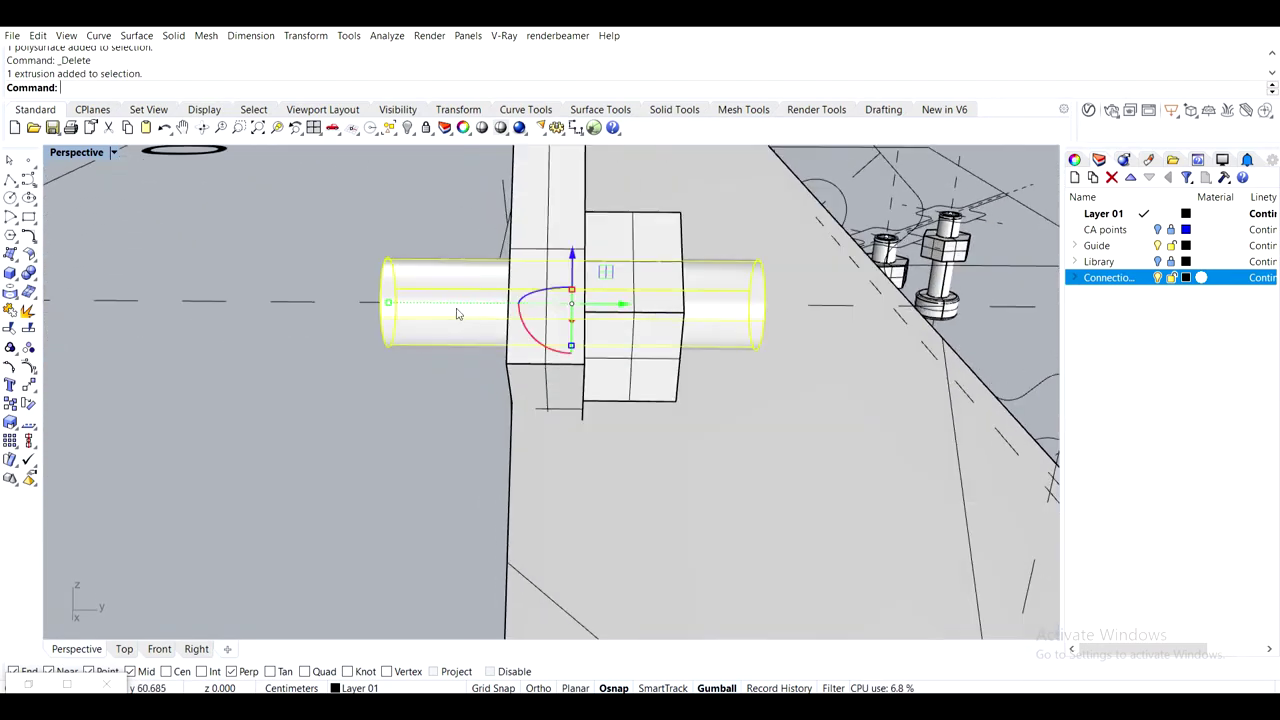
left_click(531, 394, "shift")
left_click(640, 343, "shift")
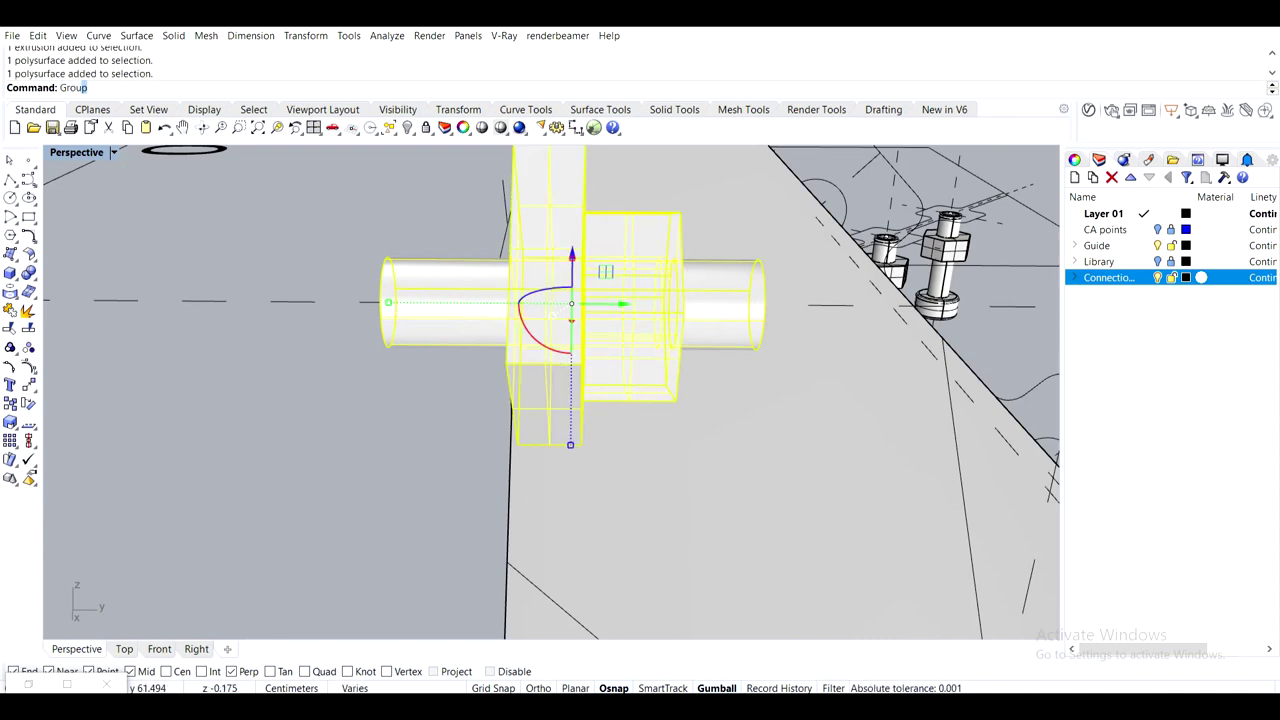
key("Return")
key("Escape")
right_click_drag(588, 354, 580, 318)
scroll(580, 320, "up", 3)
left_click(580, 326)
scroll(657, 416, "down", 4)
right_click_drag(657, 416, 536, 357, "shift")
scroll(536, 357, "down", 4)
right_click_drag(614, 349, 705, 355)
right_click_drag(535, 278, 578, 359, "shift")
scroll(578, 359, "up", 4)
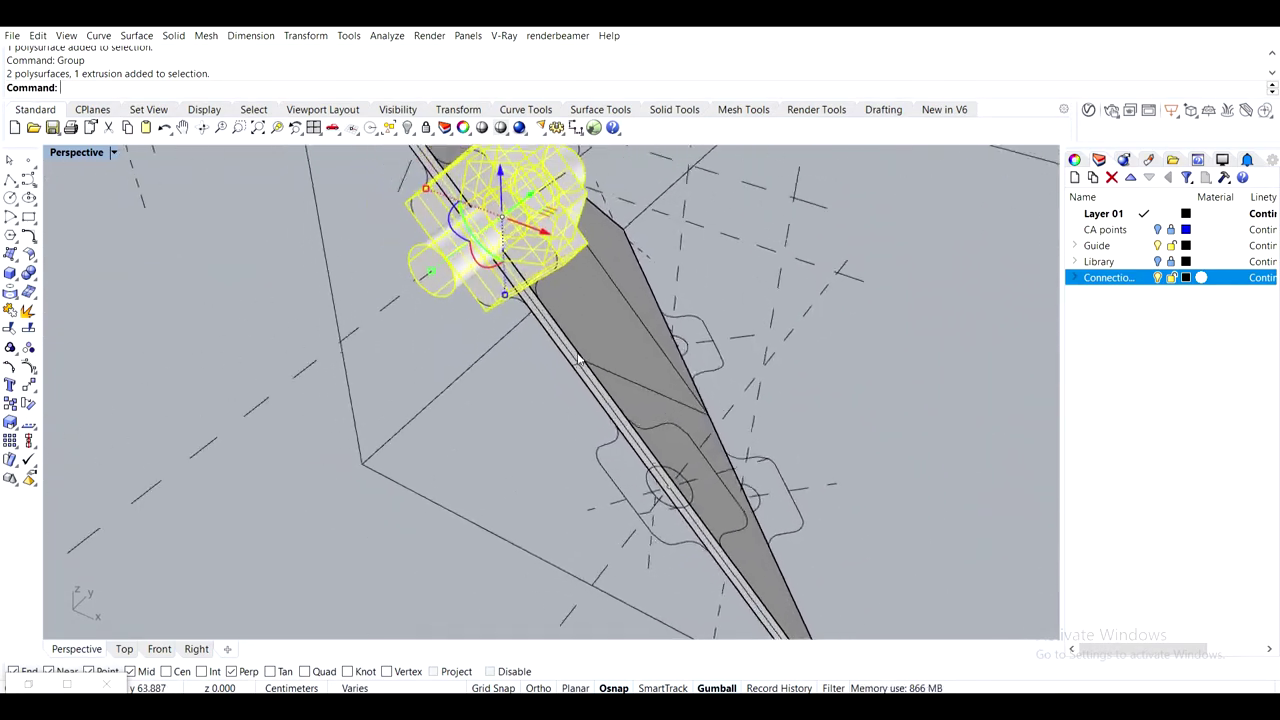
type("Copy")
key("Return")
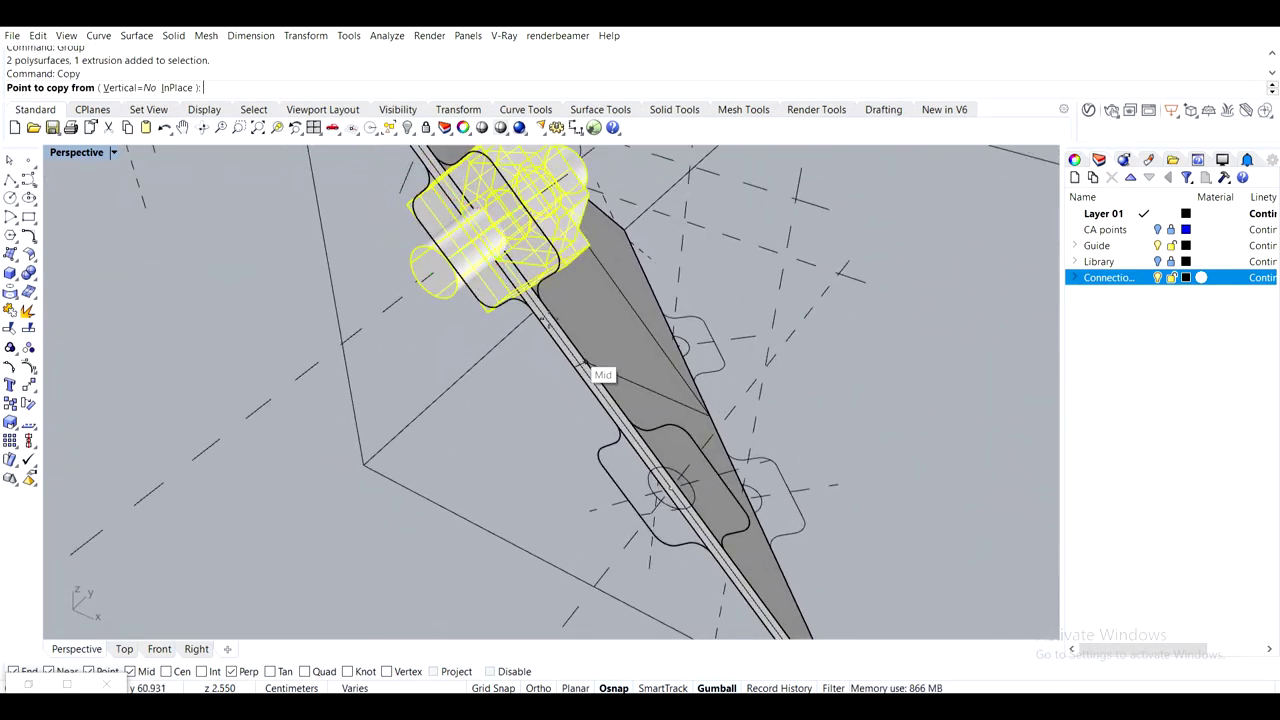
right_click_drag(515, 280, 515, 340, "shift")
scroll(515, 344, "down", 4)
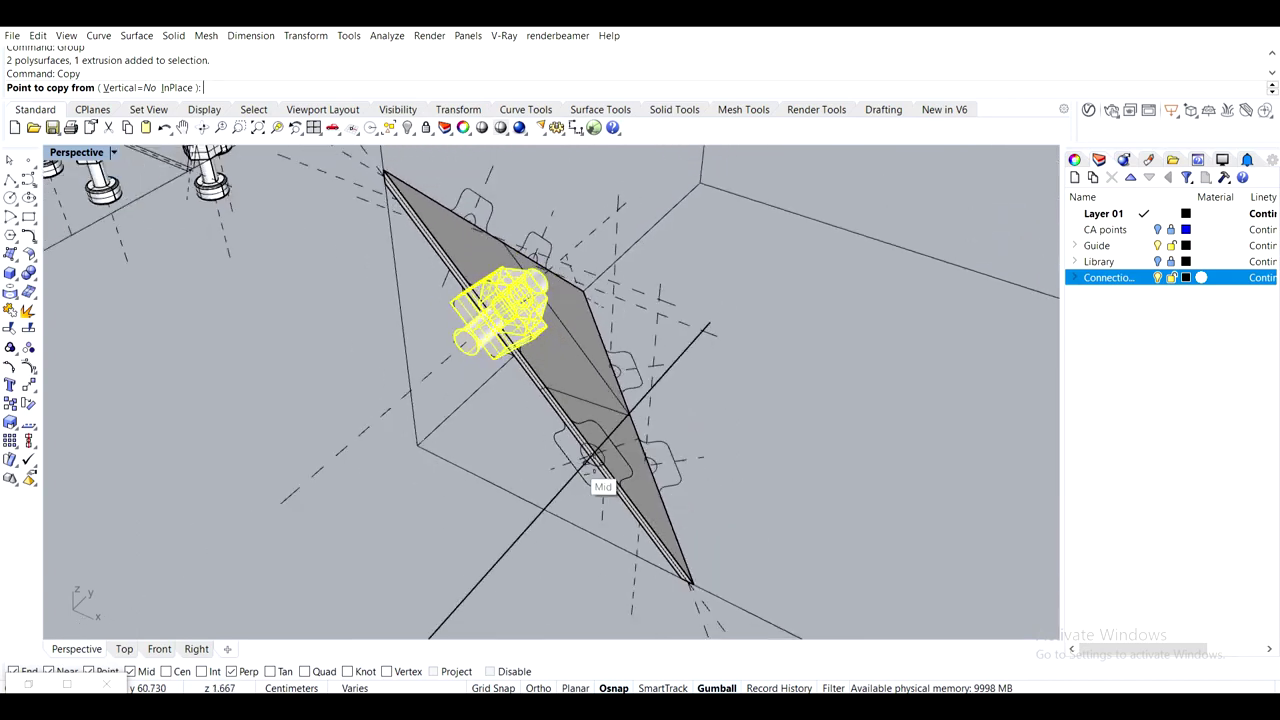
right_click_drag(602, 464, 556, 345)
scroll(450, 232, "up", 3)
scroll(560, 450, "up", 4)
scroll(510, 315, "up", 4)
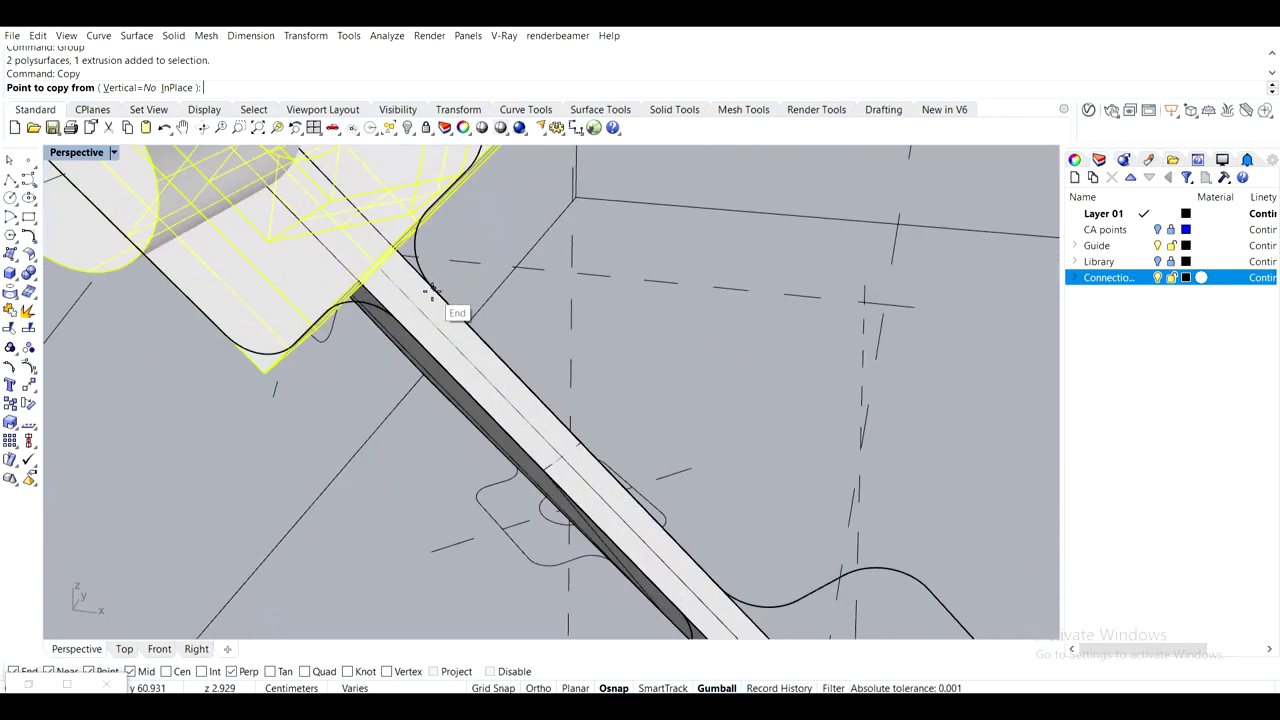
left_click(432, 291)
scroll(434, 291, "down", 4)
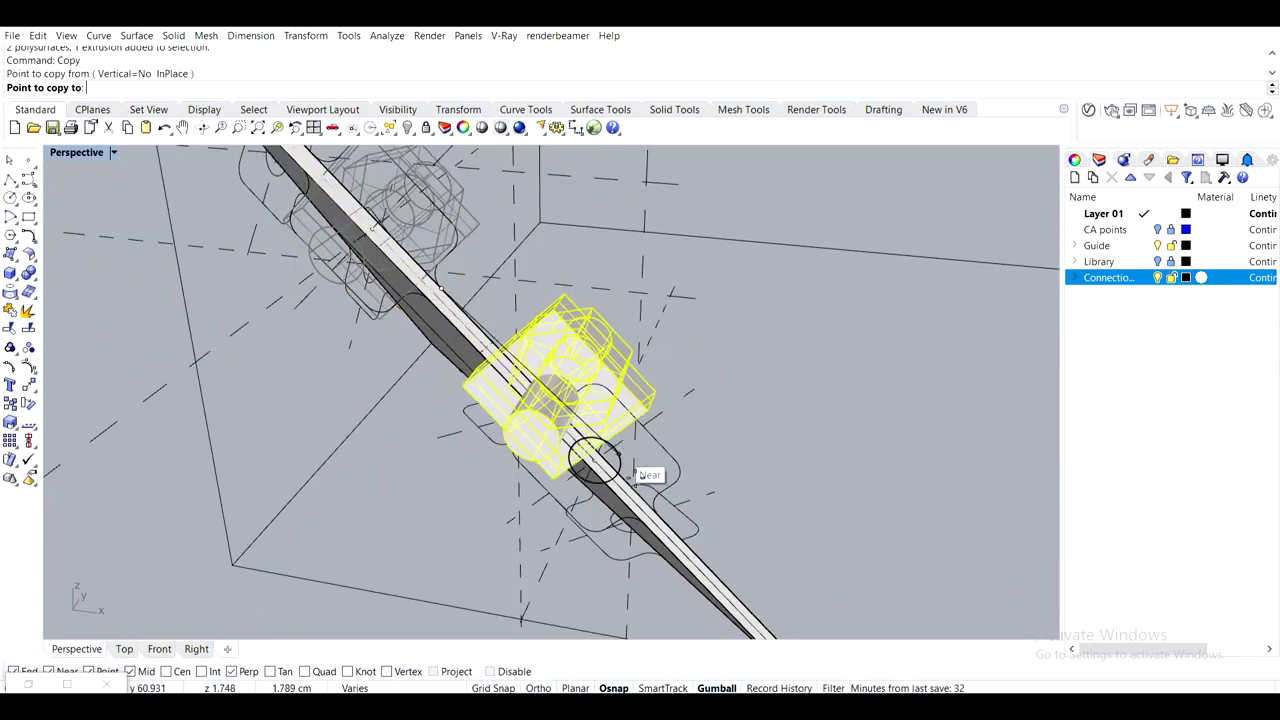
key("Escape")
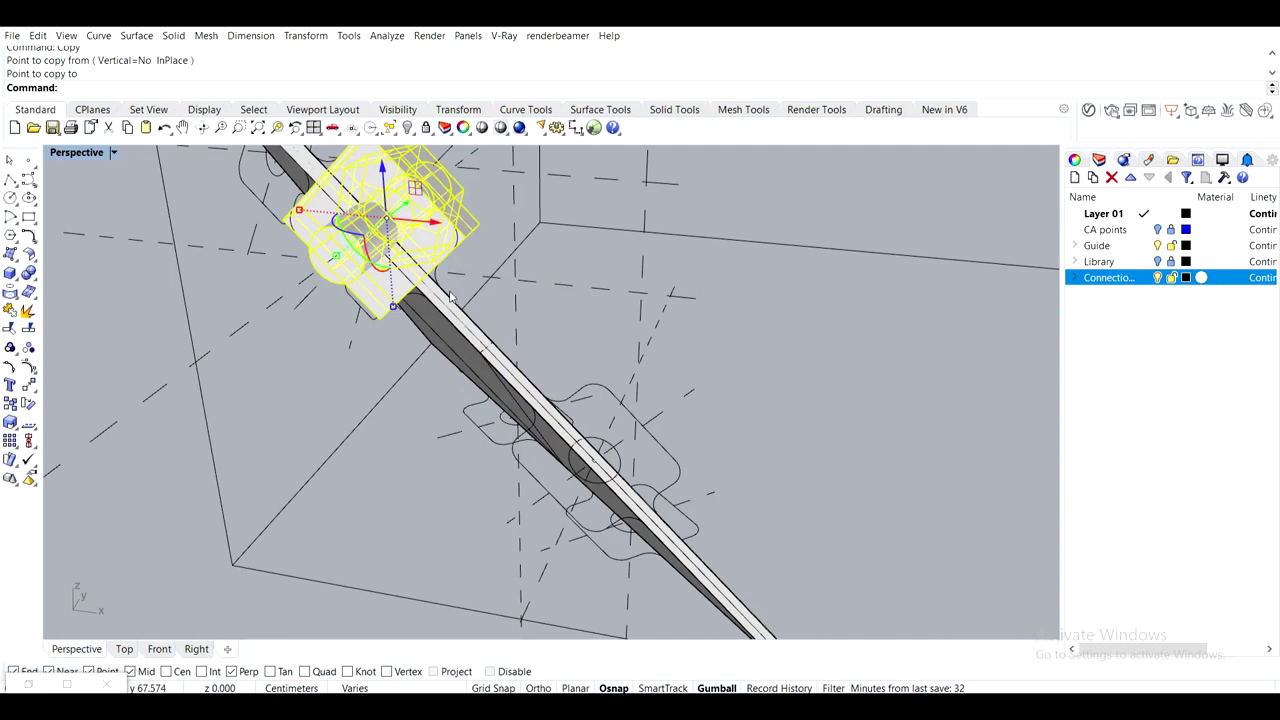
Group the block, nut and cylinder again and copy them to the matching end point of the second connection outline on the same edge
right_click_drag(449, 292, 425, 290)
type("Group")
key("Return")
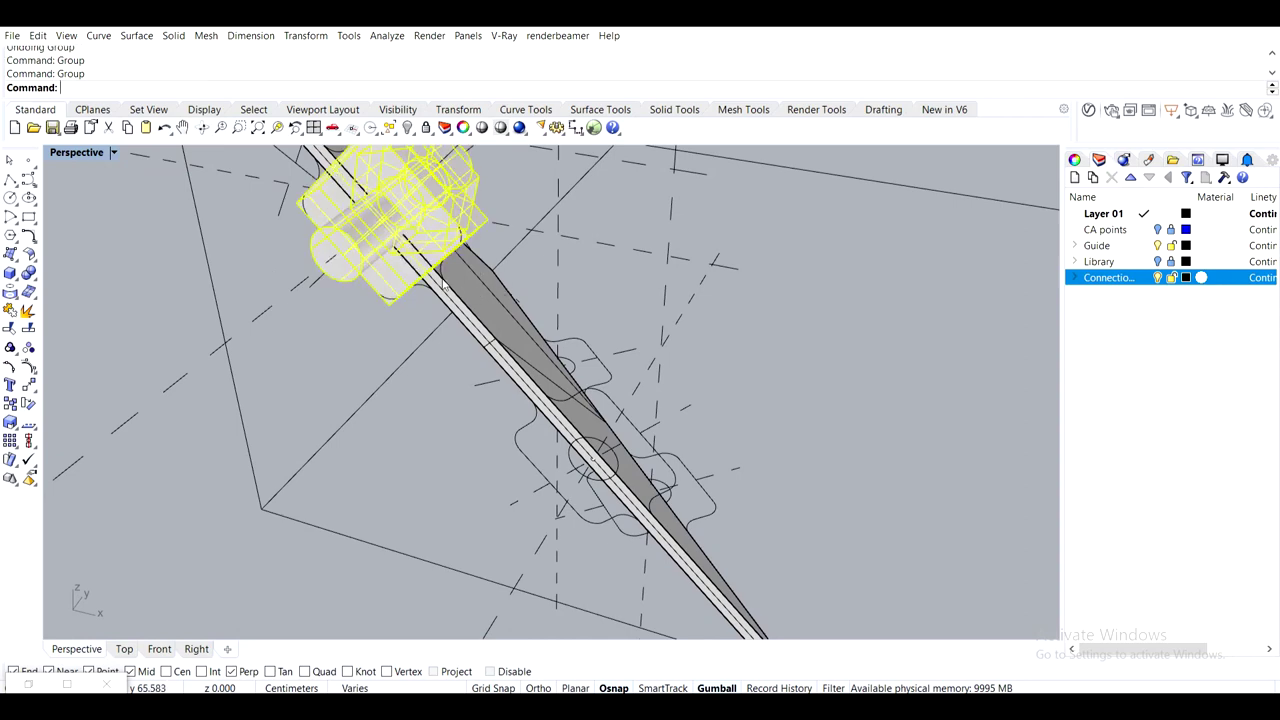
scroll(444, 285, "up", 2)
type("Copy")
key("Return")
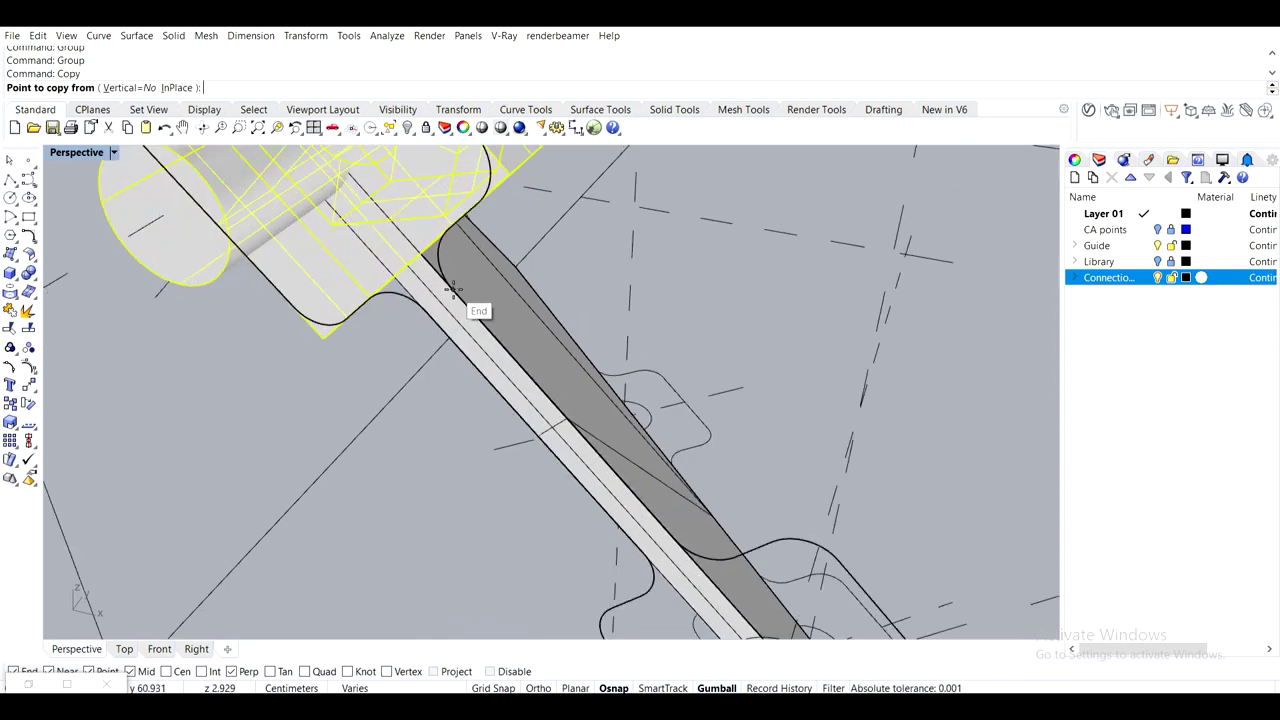
left_click(453, 289)
scroll(480, 310, "down", 3)
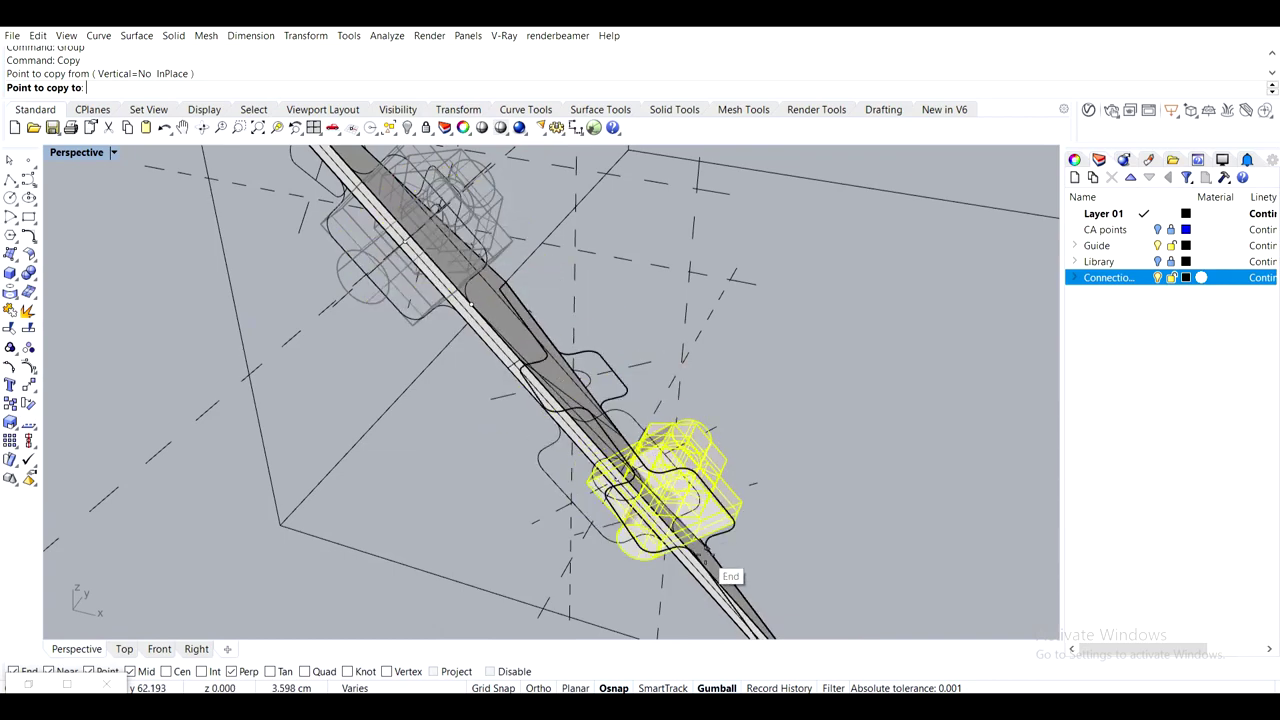
left_click(690, 545)
key("Escape")
Mirror both grouped assemblies as copies onto the adjacent panel edge, using a plane through the cube's diagonally opposite corners
right_click_drag(722, 430, 450, 395)
left_click(602, 479)
left_click(597, 222, "shift")
scroll(618, 298, "down", 7)
right_click_drag(735, 345, 629, 427)
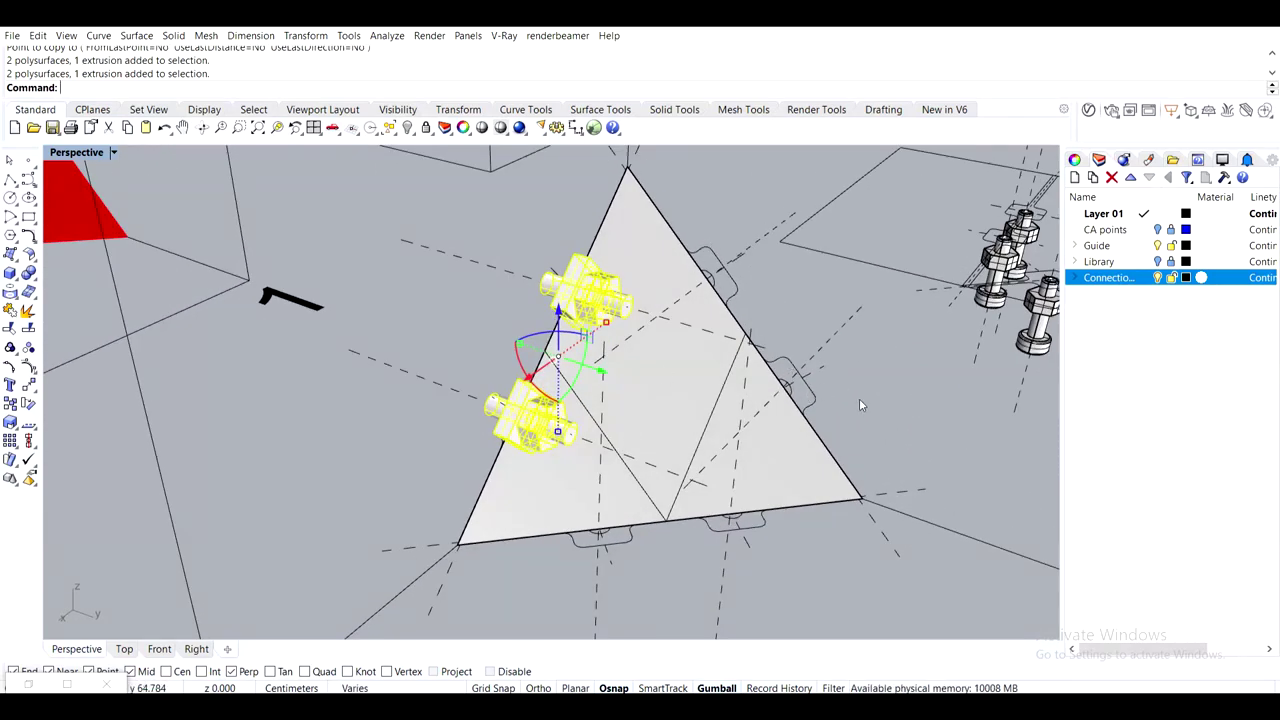
type("Mirror")
key("Return")
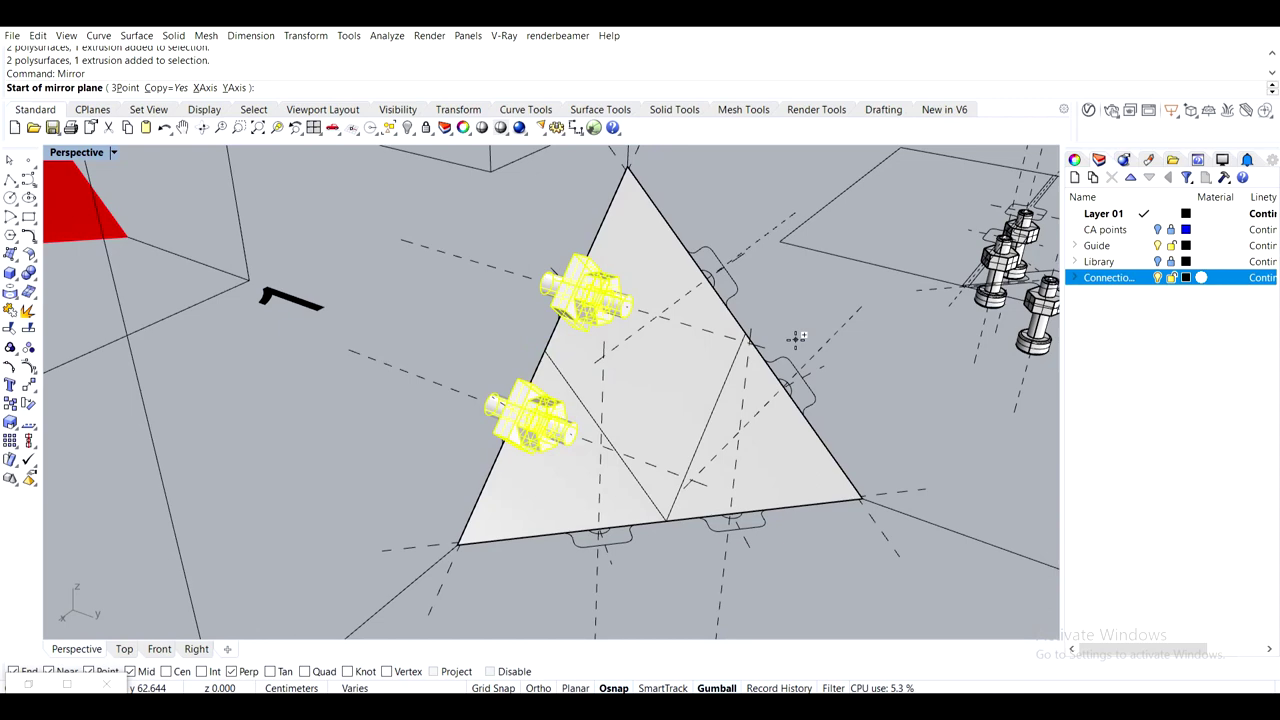
scroll(788, 347, "down", 9)
right_click_drag(780, 363, 707, 413, "shift")
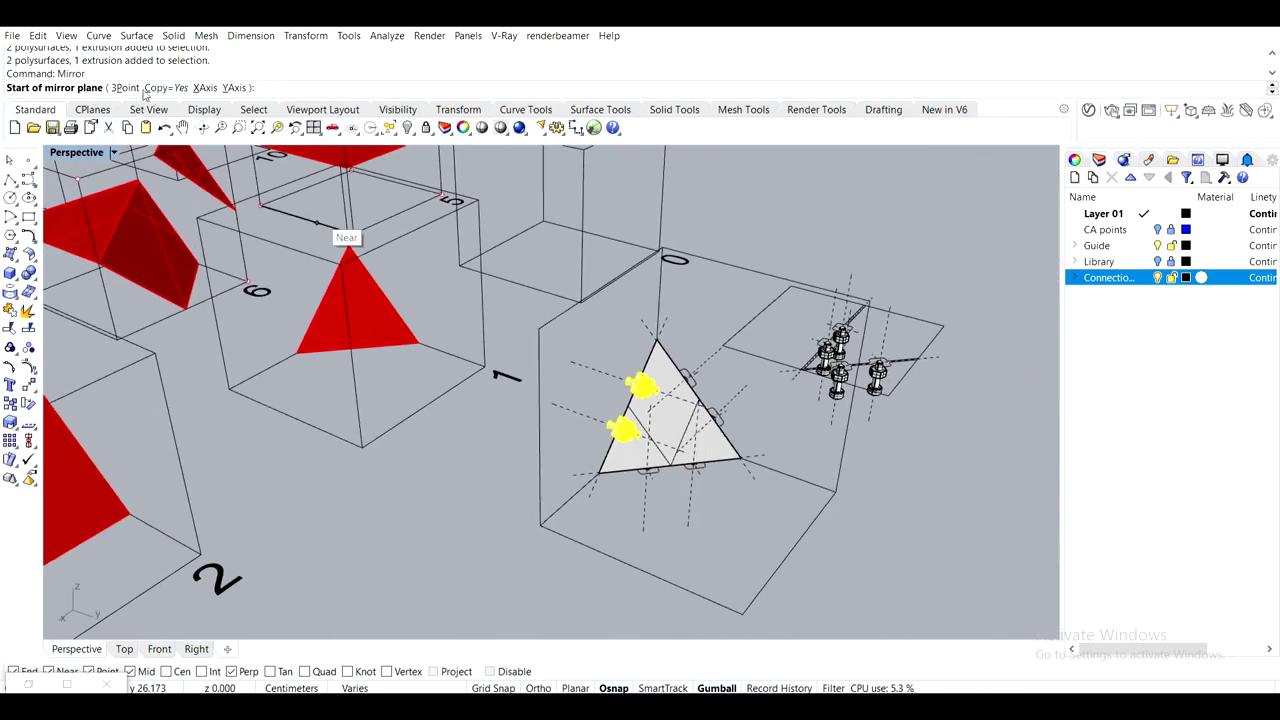
right_click_drag(714, 253, 694, 296)
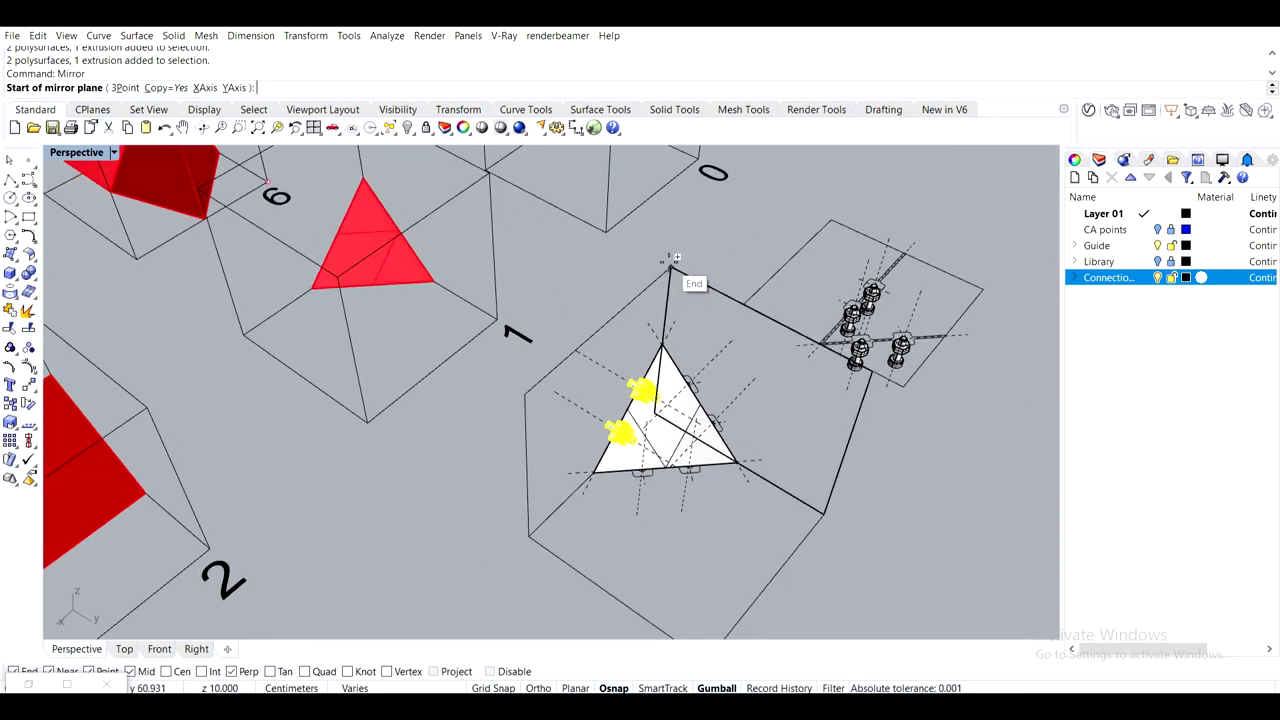
left_click(672, 258)
scroll(680, 330, "down", 2)
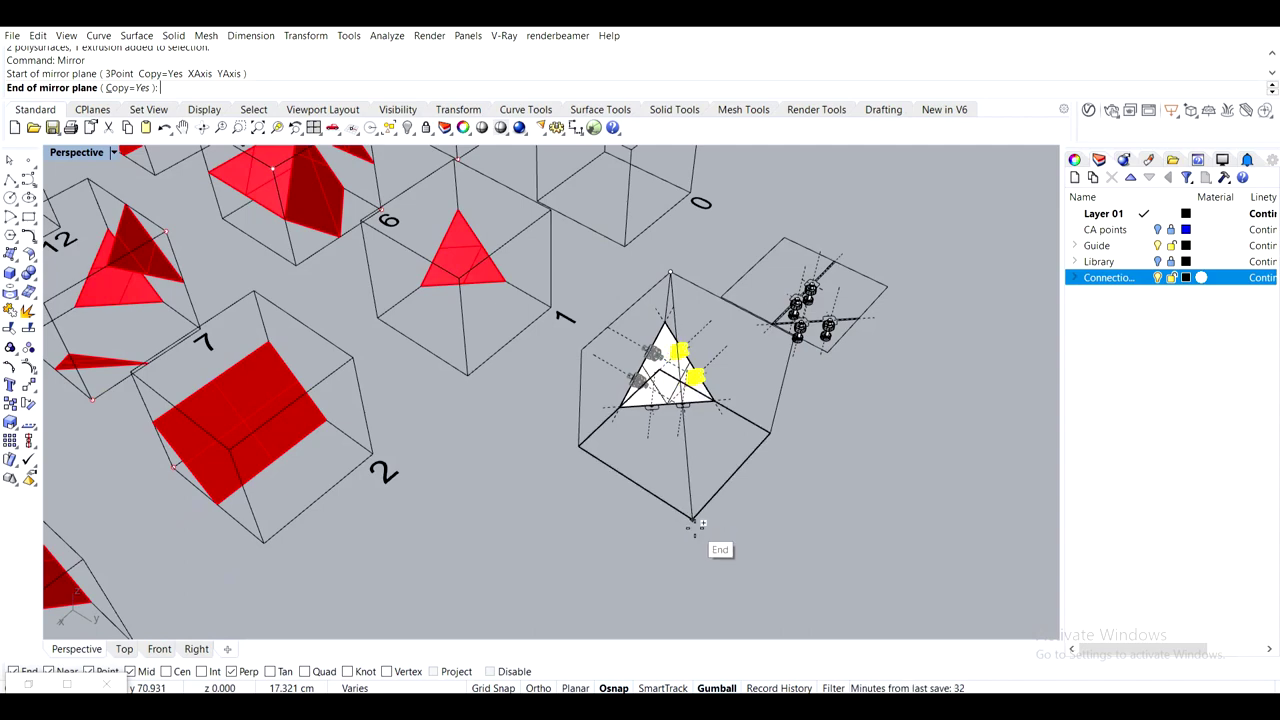
scroll(692, 521, "up", 8)
scroll(688, 508, "down", 4)
scroll(688, 503, "up", 4)
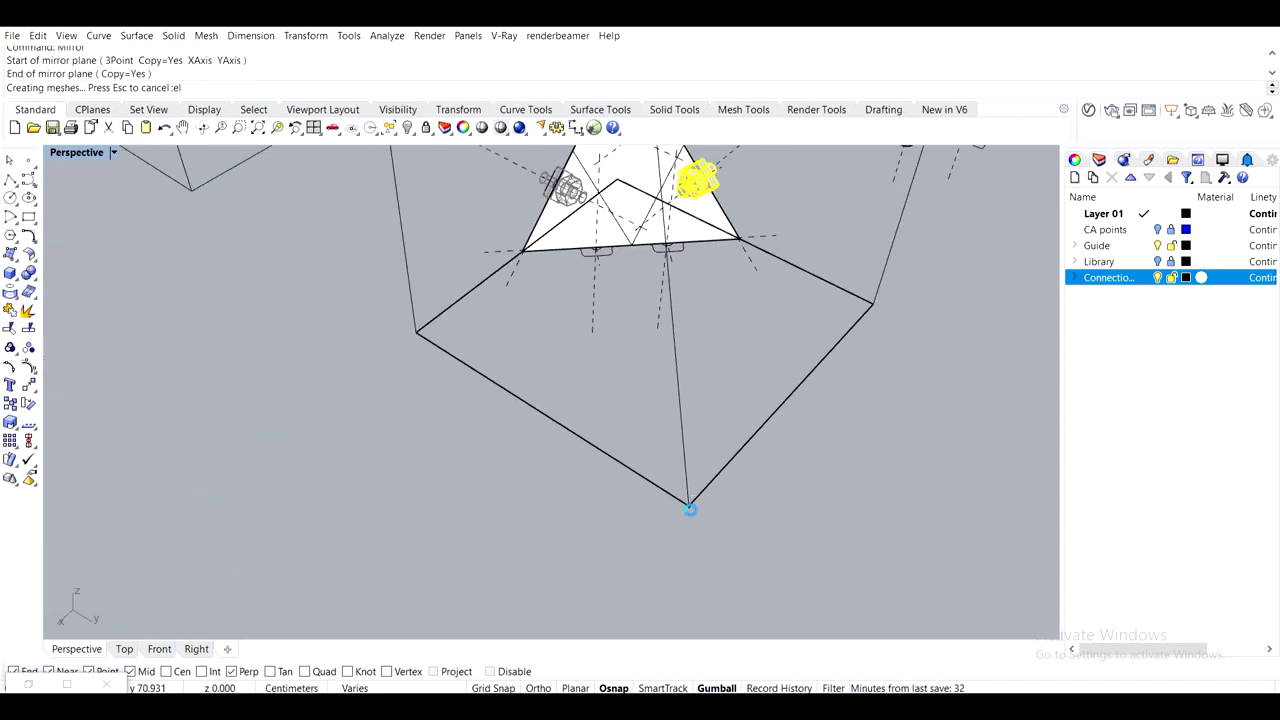
Place a point object at the cube's bottom corner behind the triangular panel
scroll(640, 279, "down", 4)
right_click_drag(640, 279, 648, 370, "shift")
scroll(655, 310, "up", 7)
right_click_drag(670, 310, 800, 288)
right_click_drag(490, 371, 590, 437)
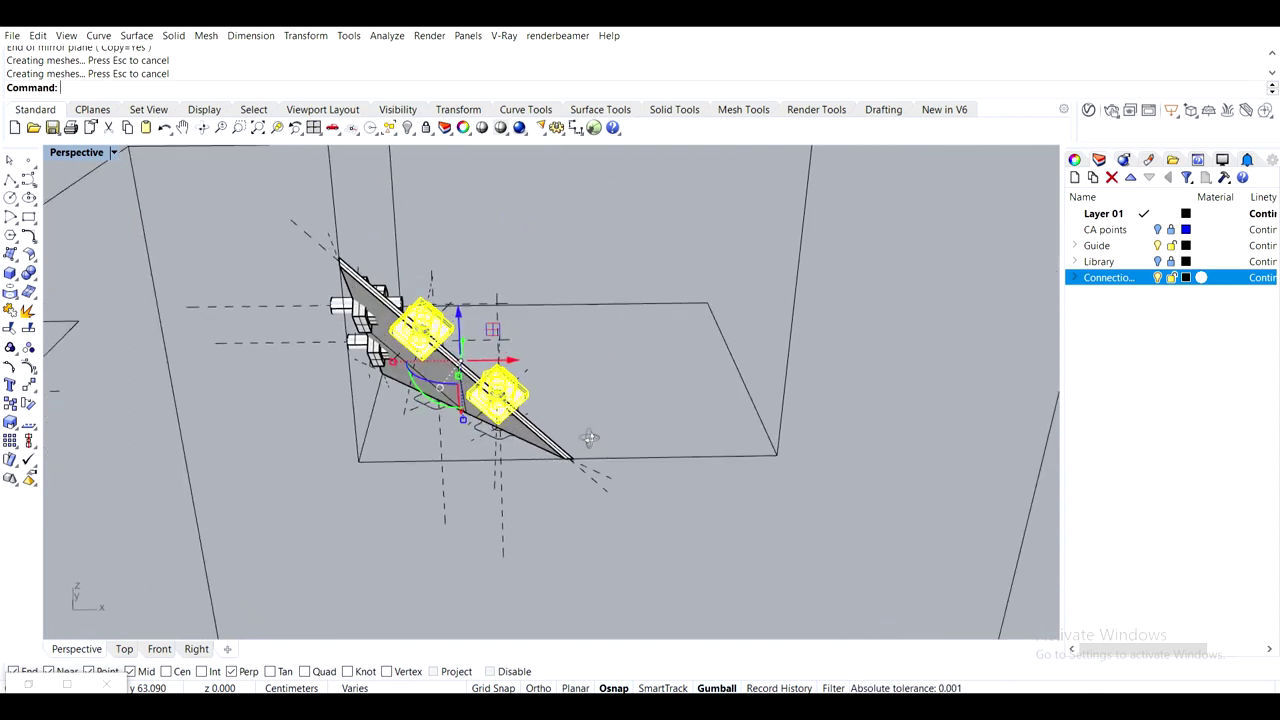
left_click(28, 160)
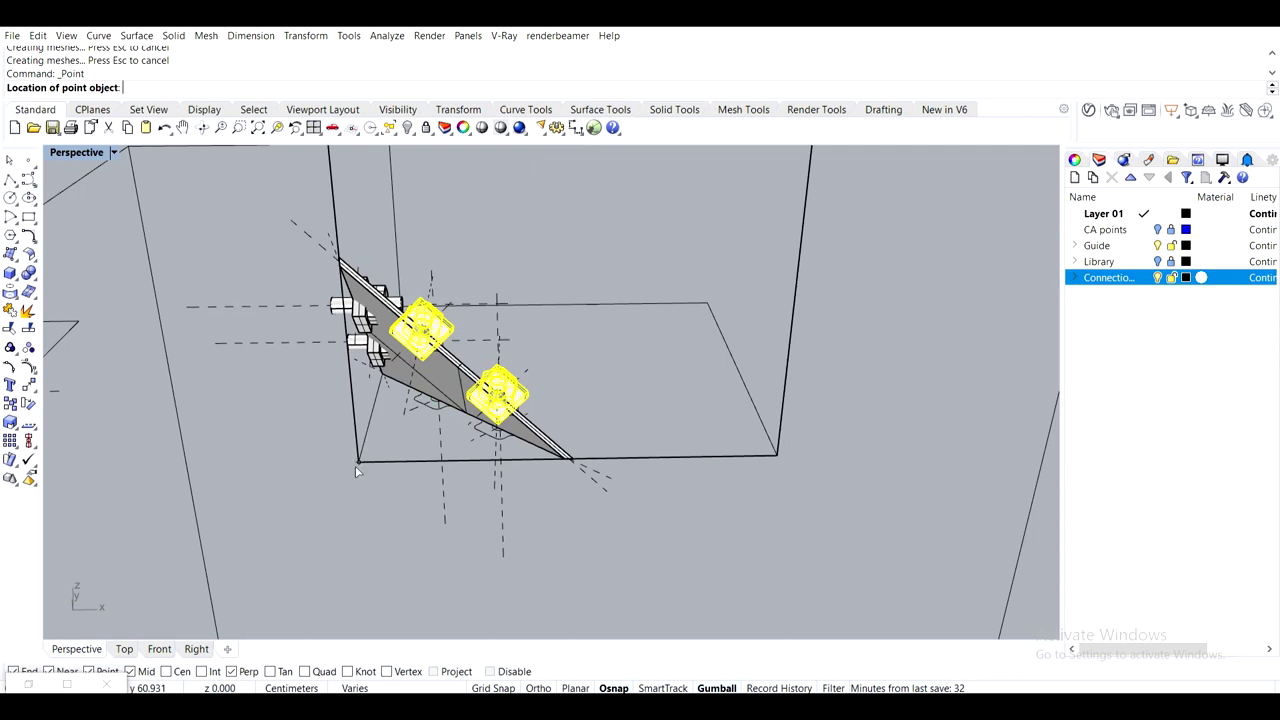
left_click(357, 466)
Duplicate the two mirrored assemblies together with the corner point, offsetting the copies along the green axis away from the panel
left_click_drag(283, 416, 398, 488, "shift")
right_click_drag(422, 454, 338, 481)
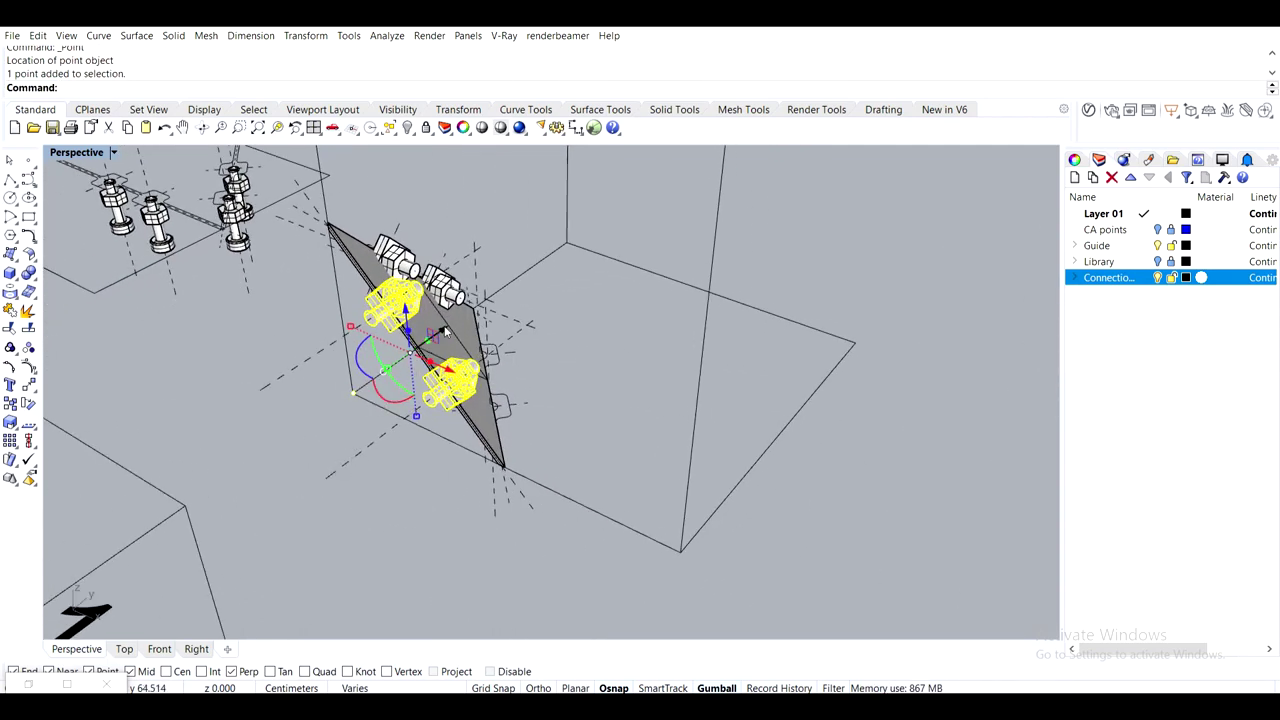
left_click_drag(444, 327, 332, 435, "alt")
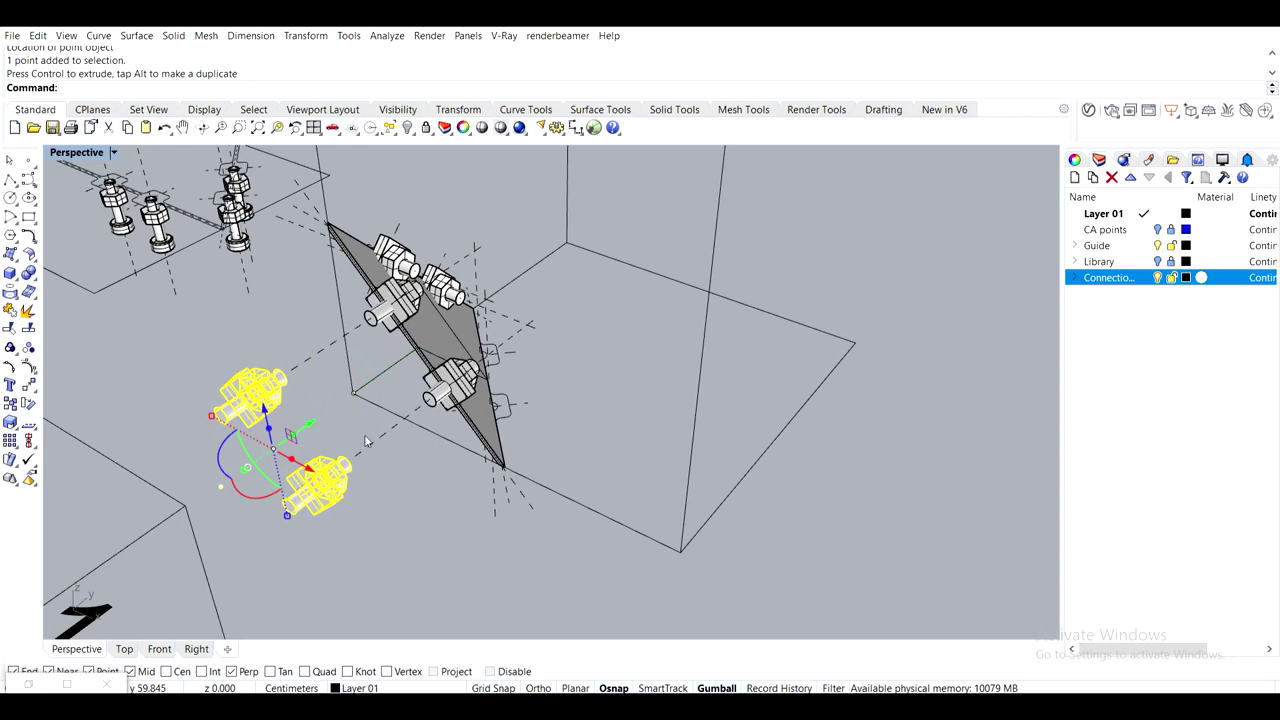
Rotate the duplicated assemblies and their point about two axes so that the cylinders stand upright
right_click_drag(364, 441, 239, 469)
left_click_drag(227, 447, 304, 416)
left_click_drag(275, 372, 147, 396)
right_click_drag(174, 351, 230, 312)
Move the rotated assemblies from their duplicated point to the cube's bottom corner, placing them on the panel's third edge
type("M")
key("Return")
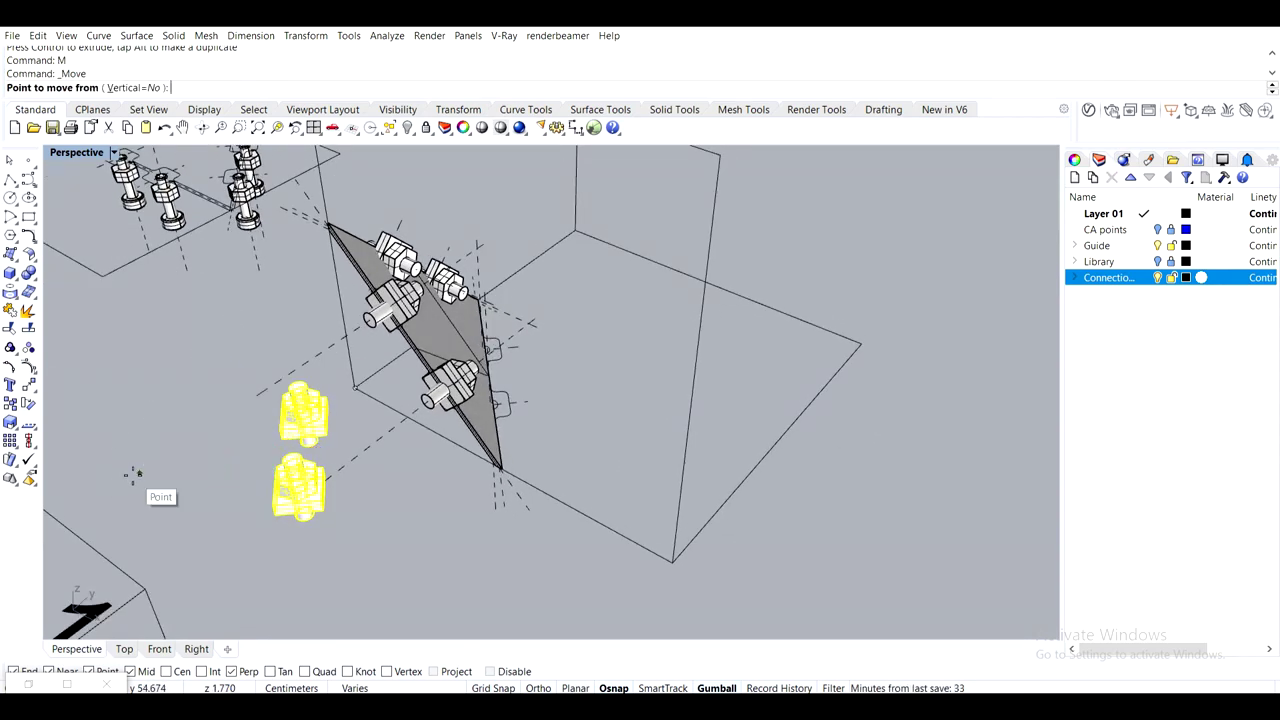
left_click(140, 472)
left_click(354, 388)
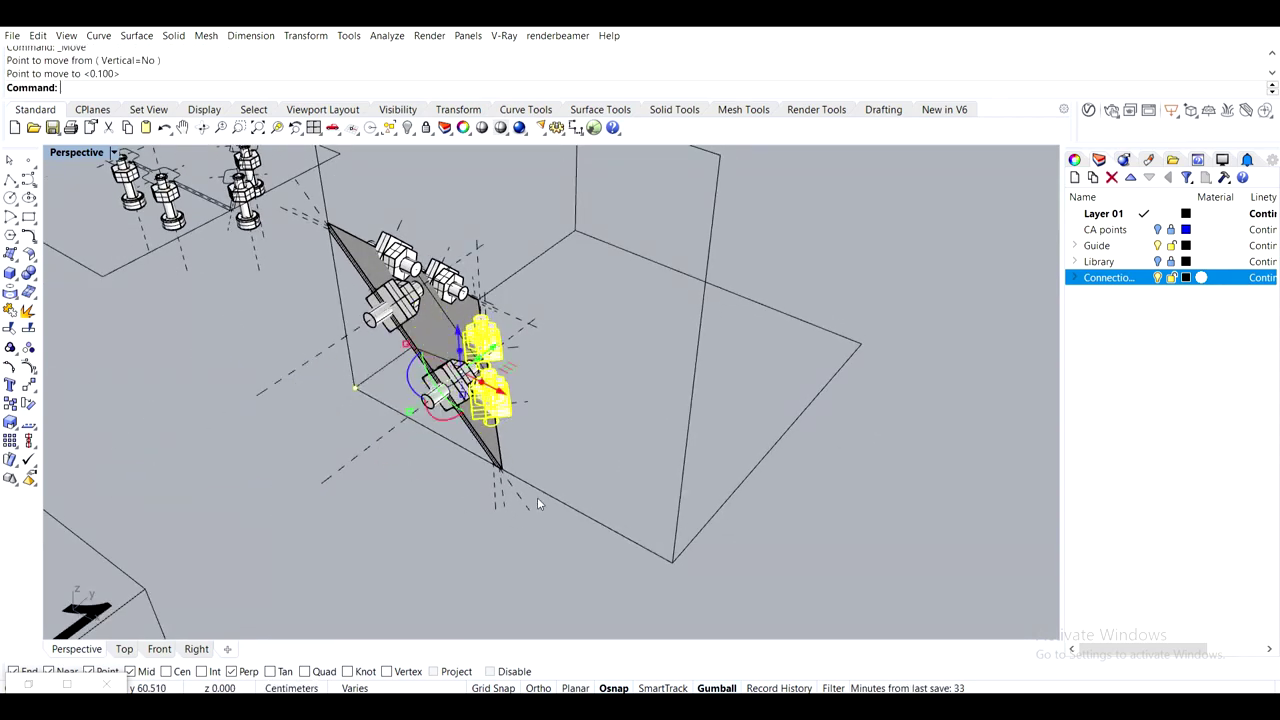
Delete the two overlapping reference points at the cube's bottom corner
right_click_drag(526, 492, 790, 394)
scroll(560, 425, "up", 5)
left_click(720, 500)
scroll(370, 356, "up", 4)
right_click_drag(370, 356, 322, 392)
left_click_drag(169, 391, 349, 500)
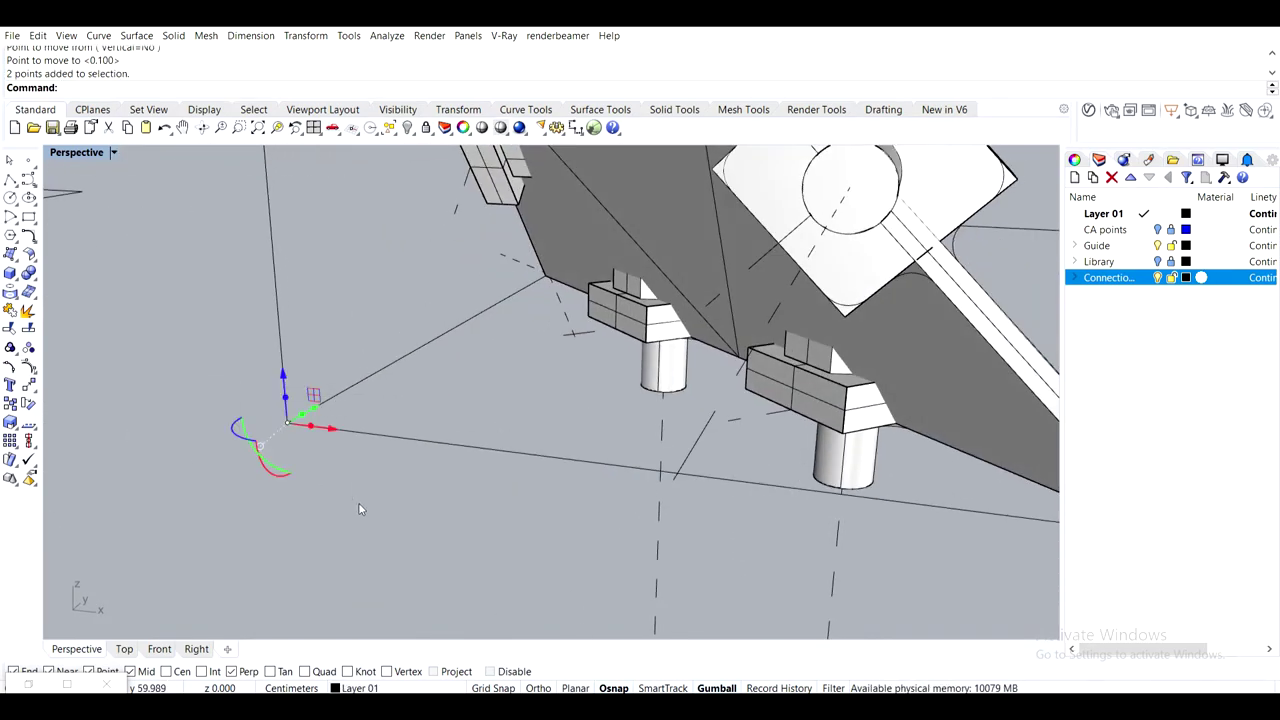
key("Delete")
Ungroup all six block, nut and cylinder assemblies around the triangular panel
right_click_drag(568, 566, 420, 500)
scroll(535, 400, "down", 3)
right_click_drag(535, 385, 587, 368, "shift")
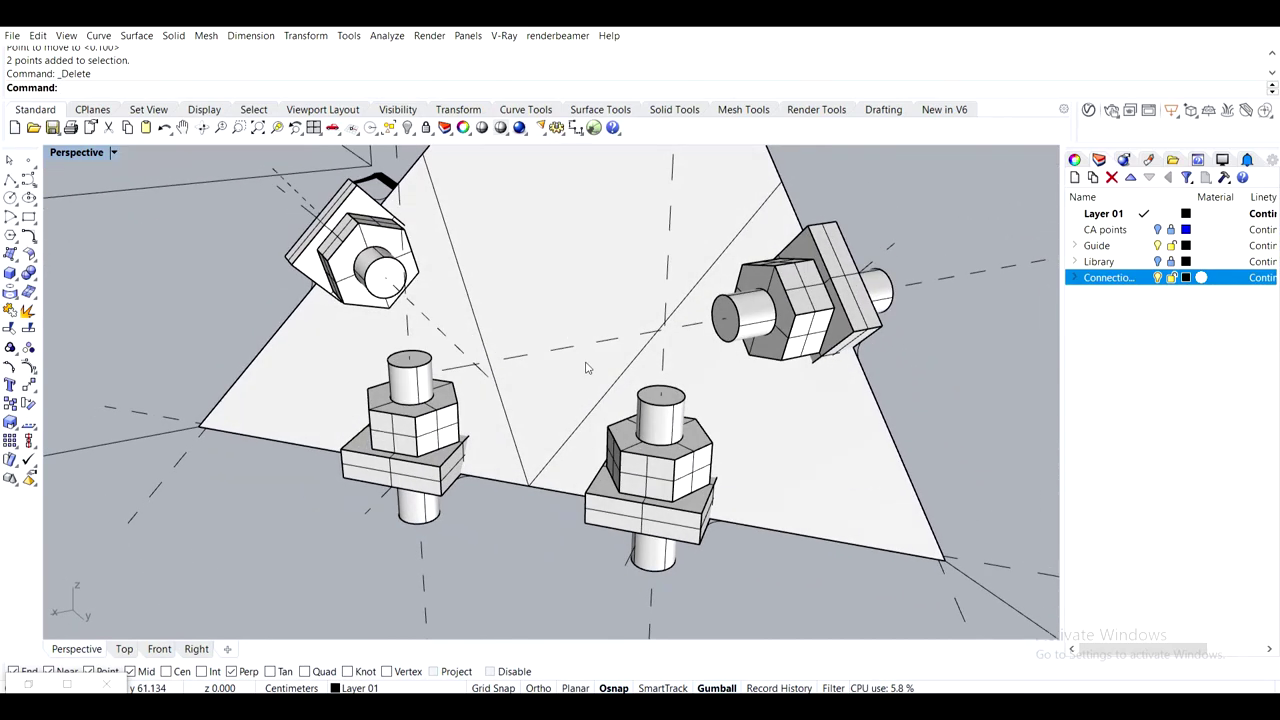
right_click_drag(688, 301, 817, 308)
left_click(592, 308)
left_click(733, 459, "shift")
left_click(822, 356, "shift")
right_click_drag(764, 264, 757, 447, "shift")
left_click(816, 368, "shift")
left_click(662, 266, "shift")
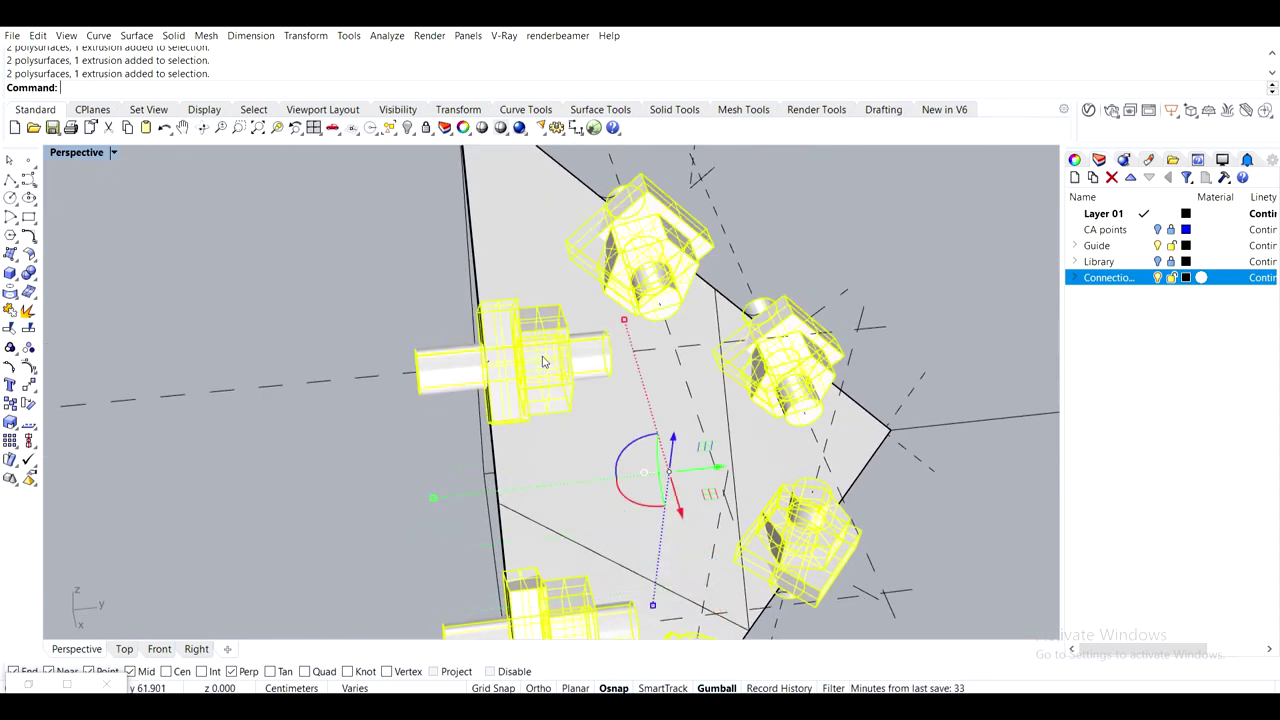
left_click(545, 364, "shift")
scroll(545, 364, "down", 2)
right_click_drag(586, 422, 562, 358, "shift")
key("ctrl+z")
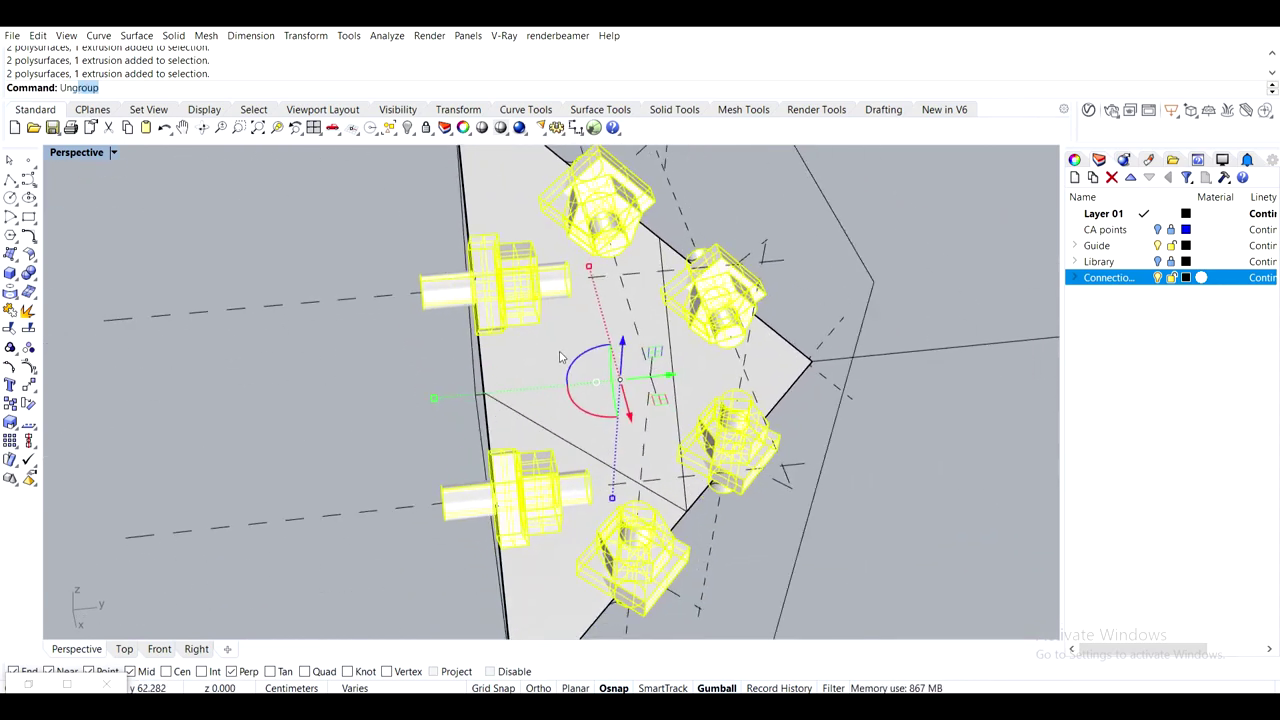
key("Return")
key("Escape")
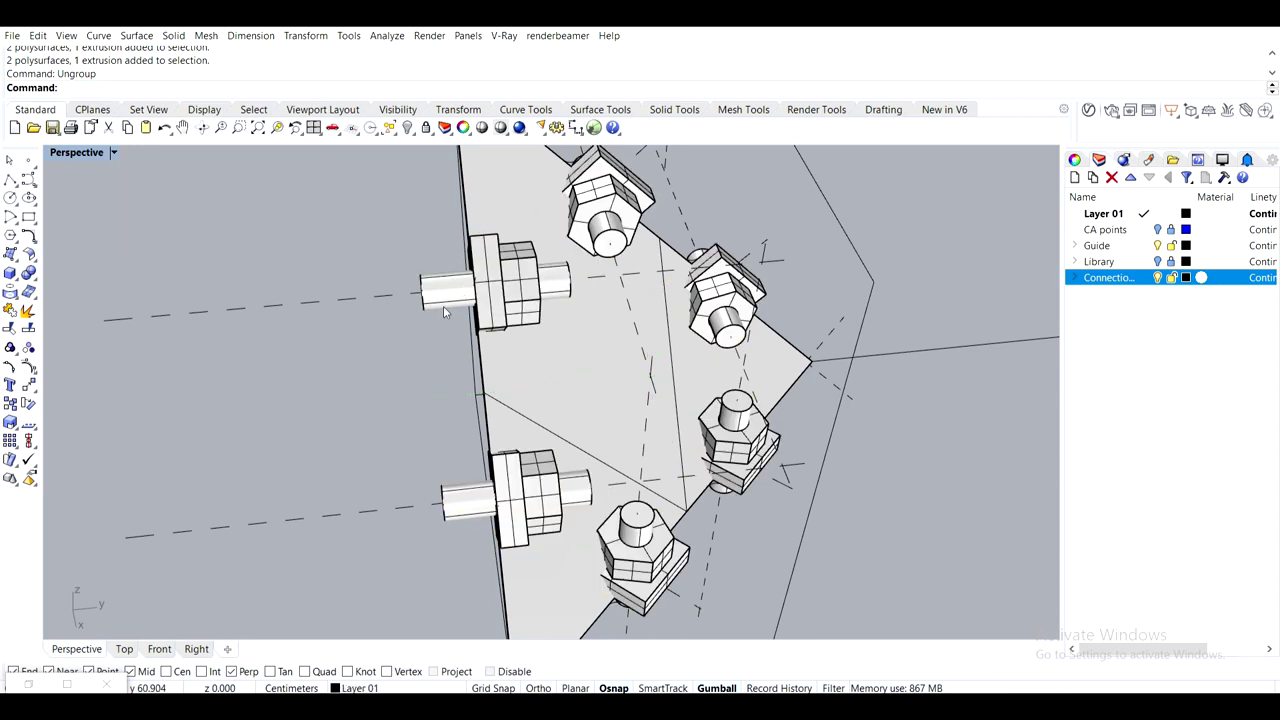
Ungroup the six assemblies around the panel once more, releasing their nested groups so each block can be selected individually
left_click(497, 316)
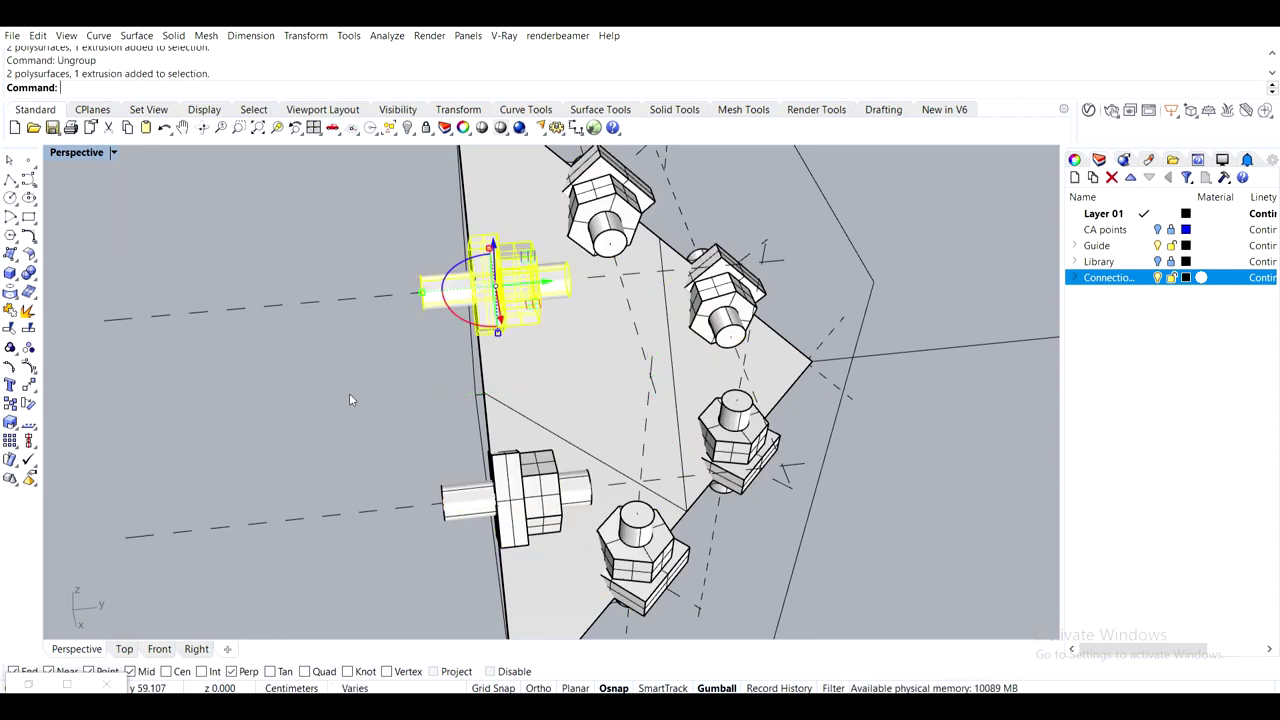
left_click(519, 492)
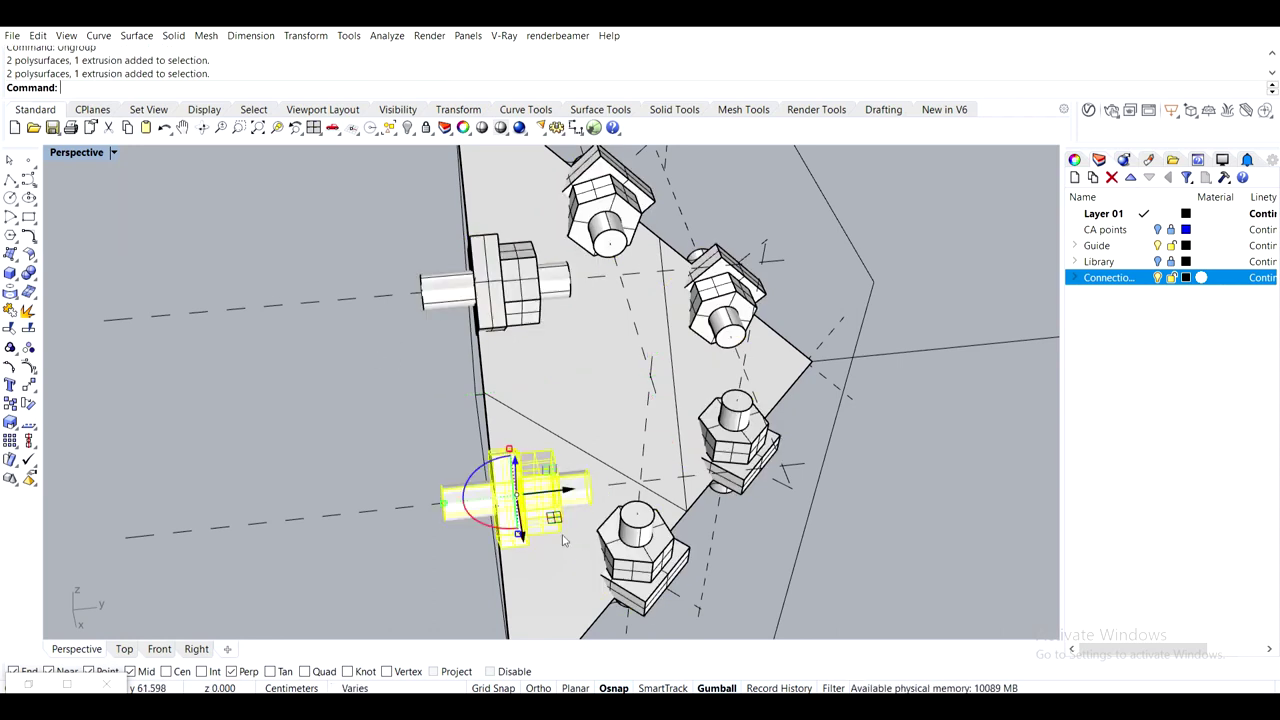
left_click(490, 270, "shift")
left_click(600, 205, "shift")
left_click(715, 295, "shift")
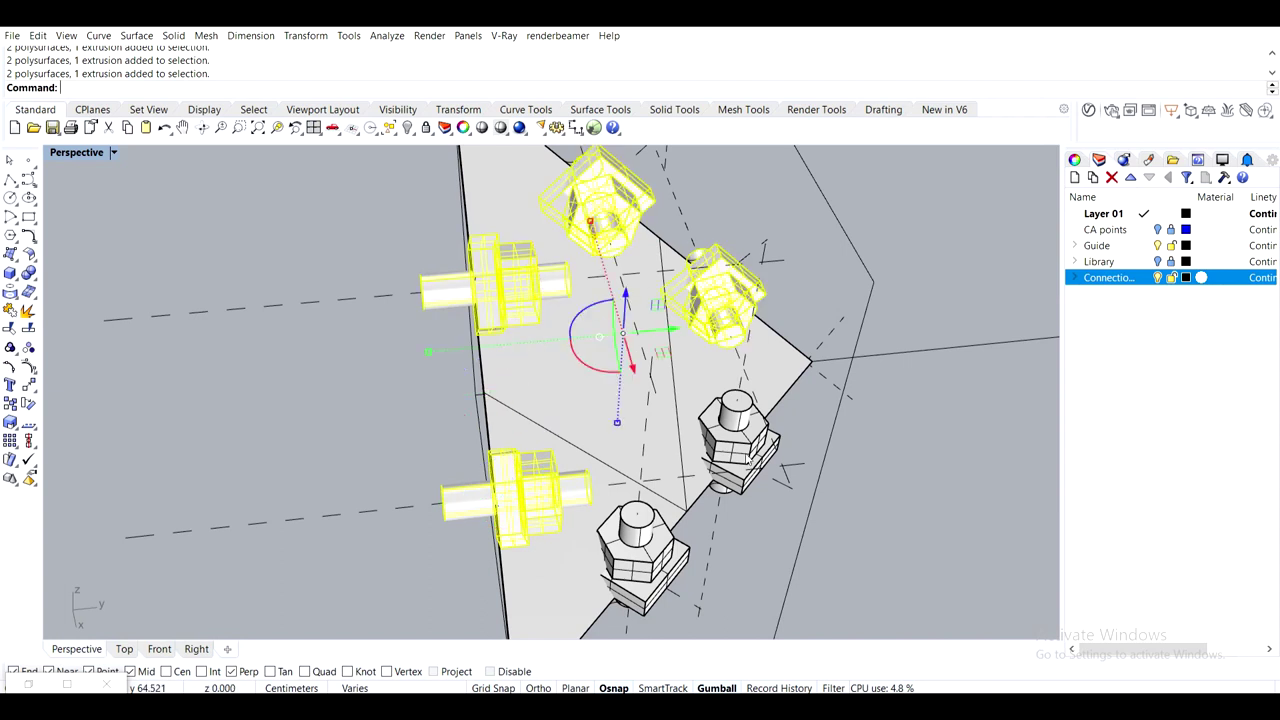
left_click(740, 450, "shift")
left_click(631, 583, "shift")
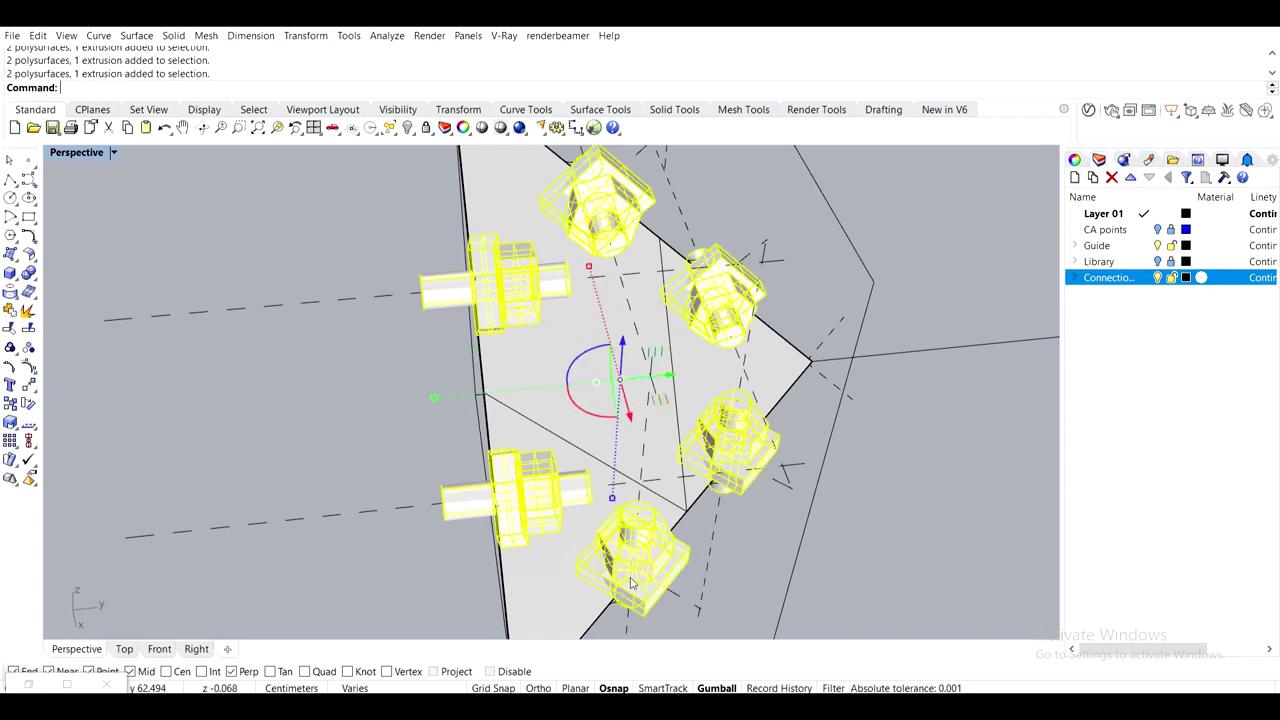
type("Ungroup")
key("Return")
left_click(521, 527)
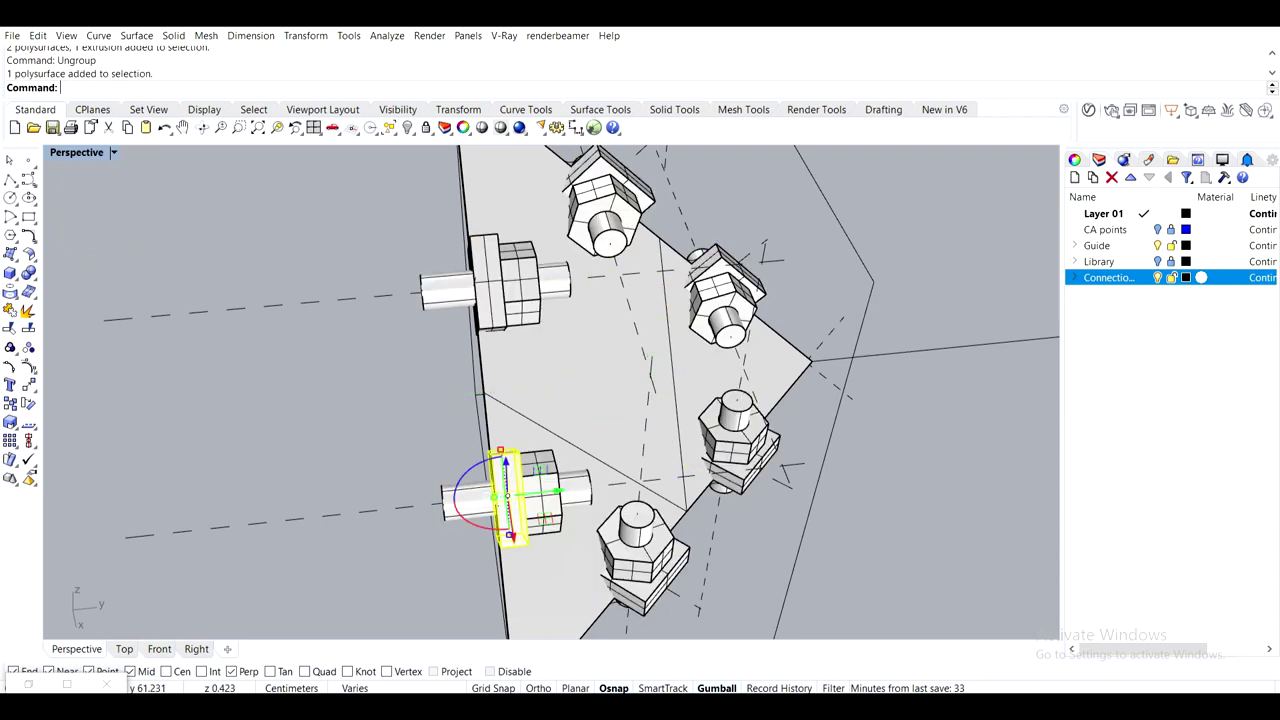
left_click(361, 434)
left_click(510, 300)
left_click(351, 338)
Boolean-union the six square connection blocks with the triangular panel, leaving out the nuts and cylinders
right_click_drag(391, 404, 313, 377)
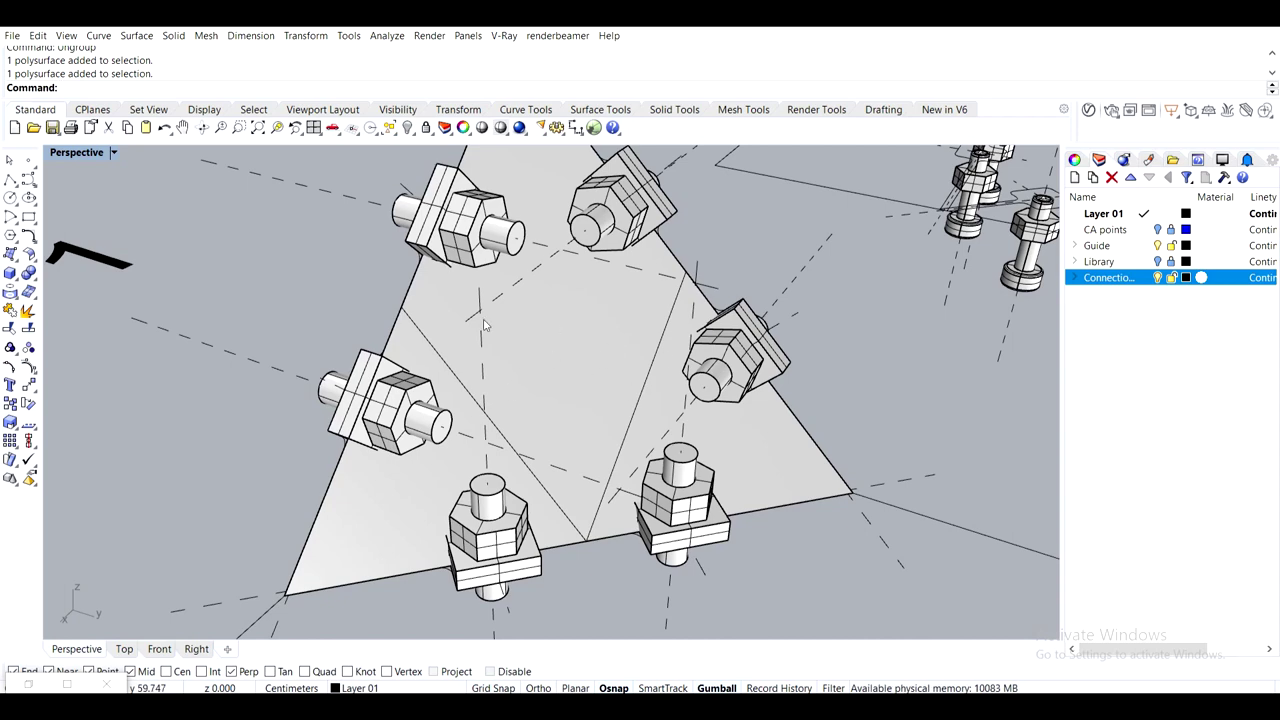
right_click_drag(480, 324, 545, 284)
right_click_drag(461, 341, 543, 370)
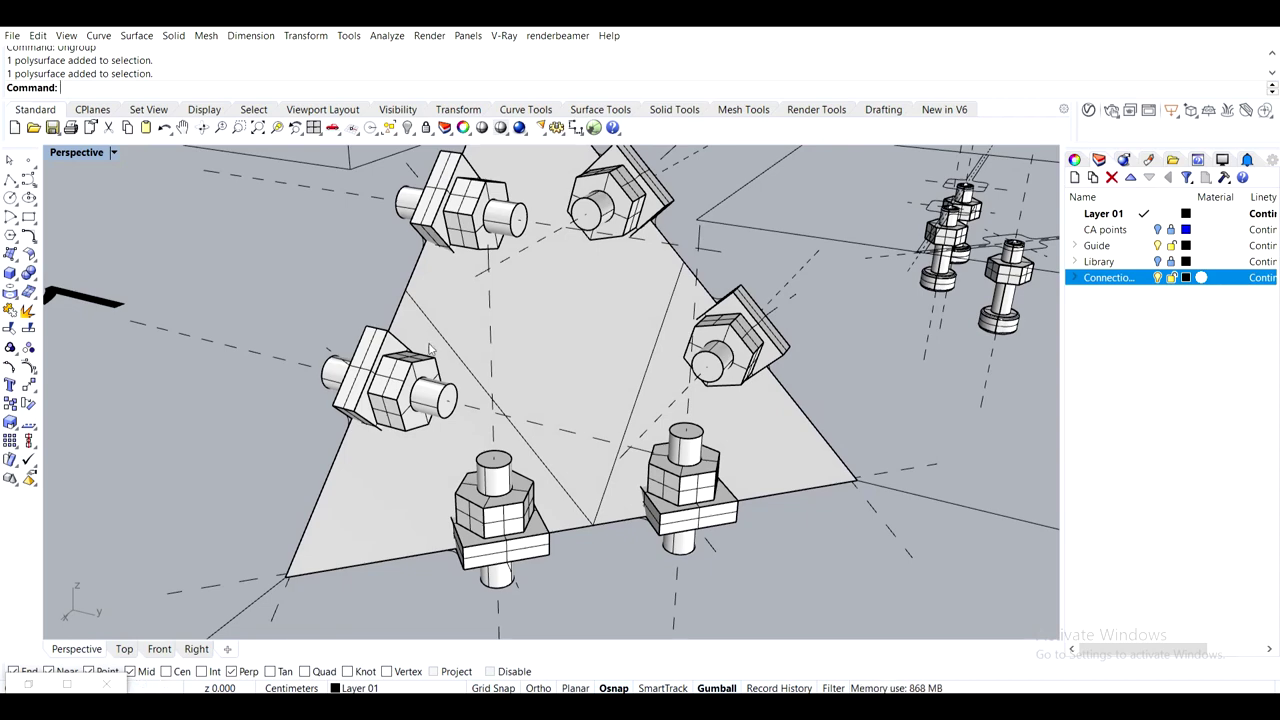
scroll(334, 367, "up", 2)
left_click(357, 384)
right_click_drag(547, 571, 587, 397, "shift")
left_click(600, 410, "shift")
left_click(820, 381, "shift")
right_click_drag(917, 168, 785, 366, "shift")
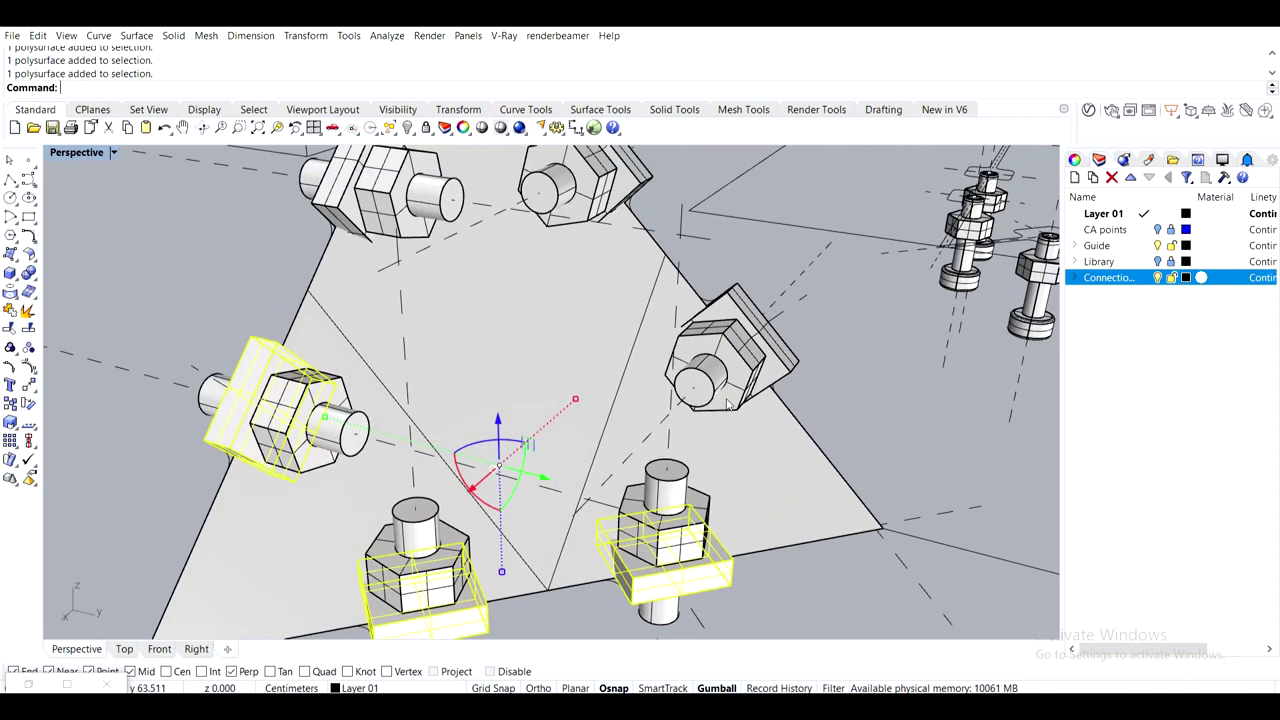
left_click(785, 366, "shift")
right_click_drag(520, 161, 607, 381, "shift")
left_click(564, 320, "shift")
left_click(396, 332, "shift")
scroll(396, 336, "down", 5)
right_click_drag(711, 410, 621, 386)
right_click_drag(570, 285, 515, 319)
scroll(506, 351, "up", 2)
left_click(596, 331, "shift")
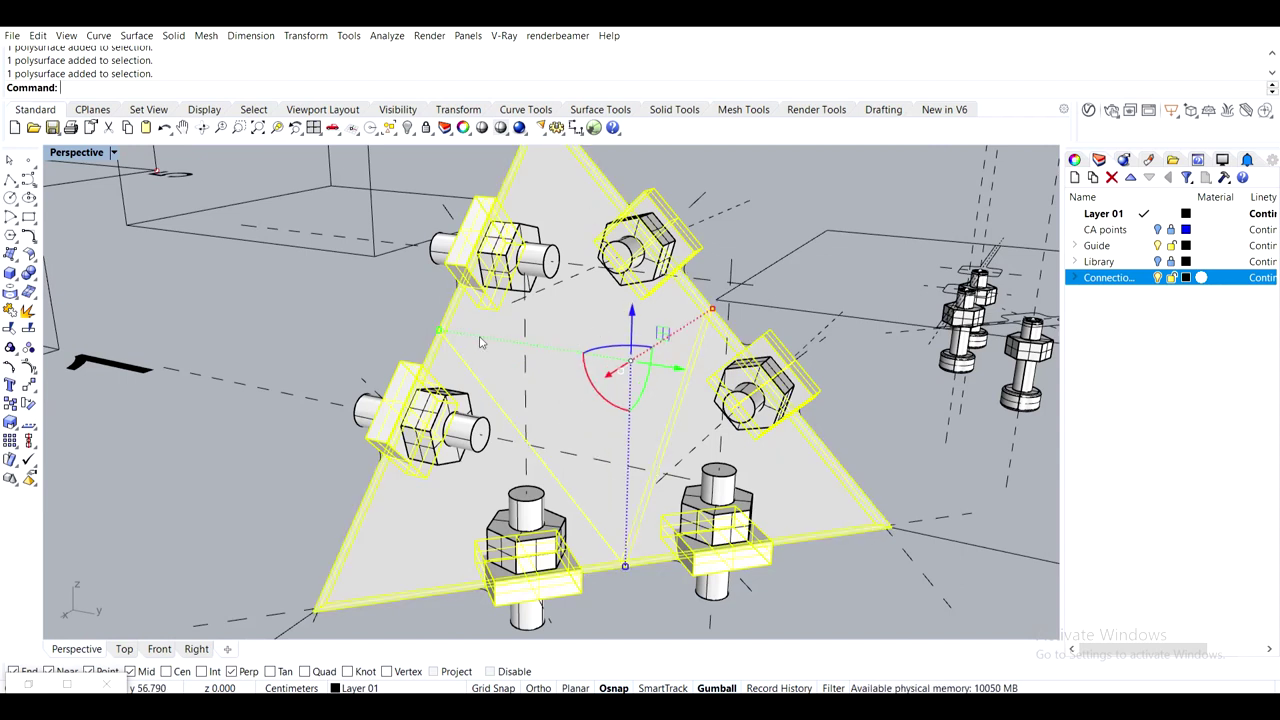
type("BooleanUnion")
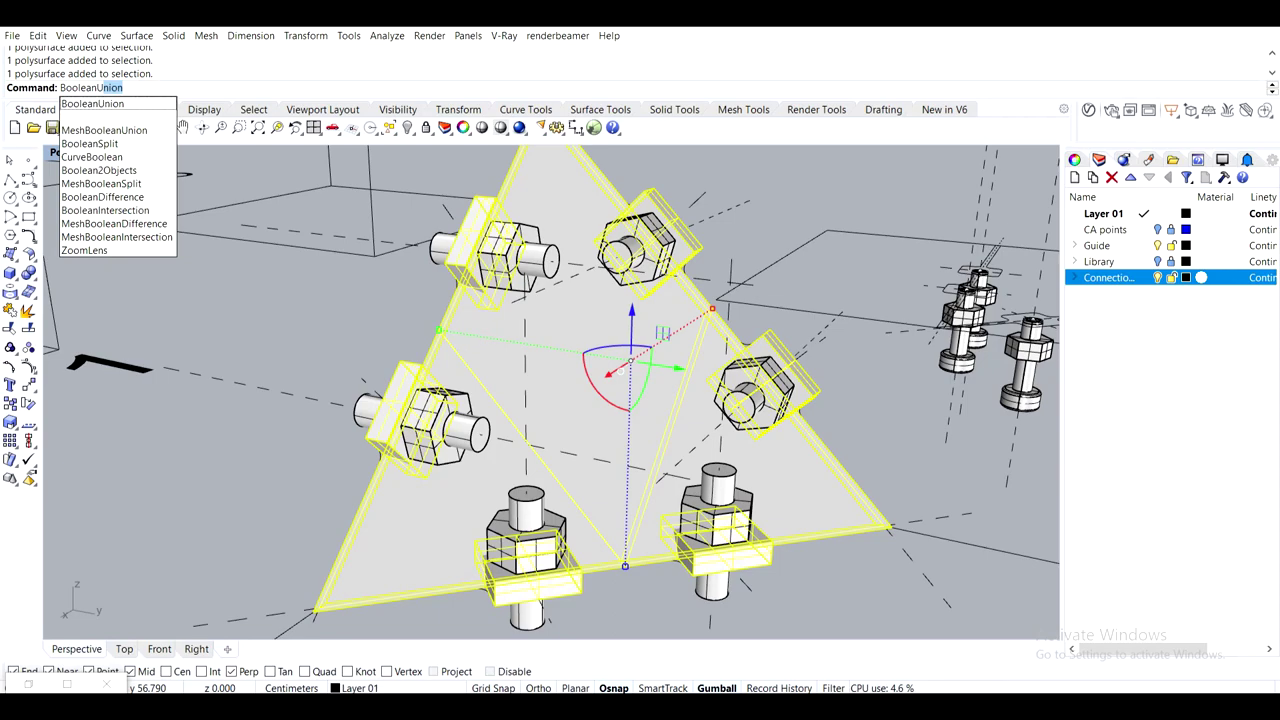
key("Return")
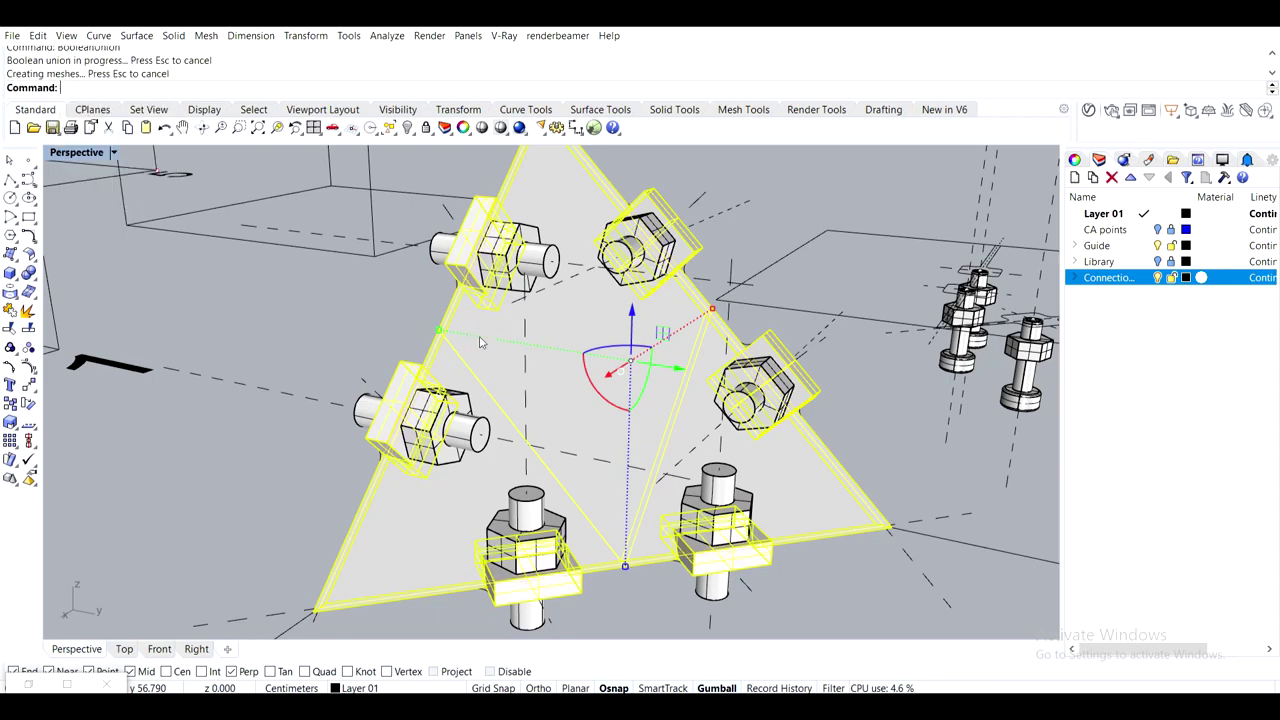
Check that the panel and its blocks select as one solid, and examine where the cylinders pass through the blocks
left_click(321, 349)
right_click_drag(321, 349, 690, 350)
left_click(618, 363)
left_click(502, 372)
right_click_drag(600, 366, 406, 368)
right_click_drag(466, 241, 523, 327)
right_click_drag(452, 310, 629, 311)
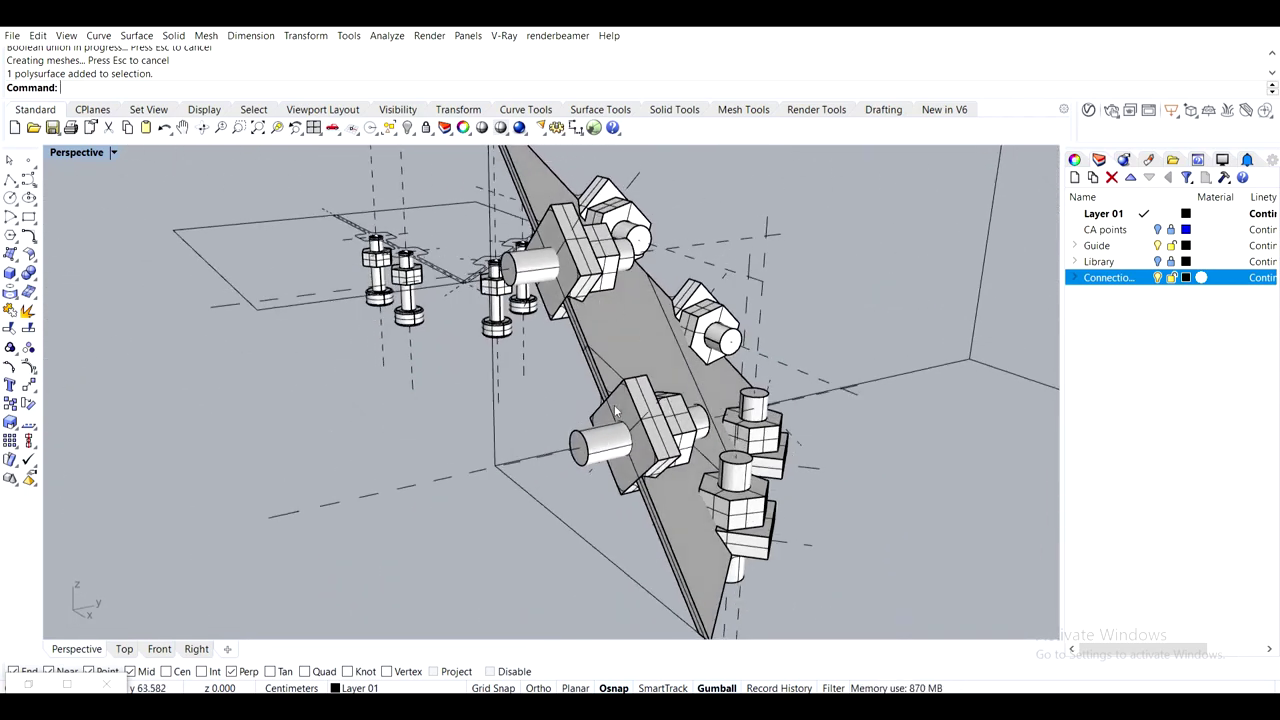
scroll(622, 443, "up", 2)
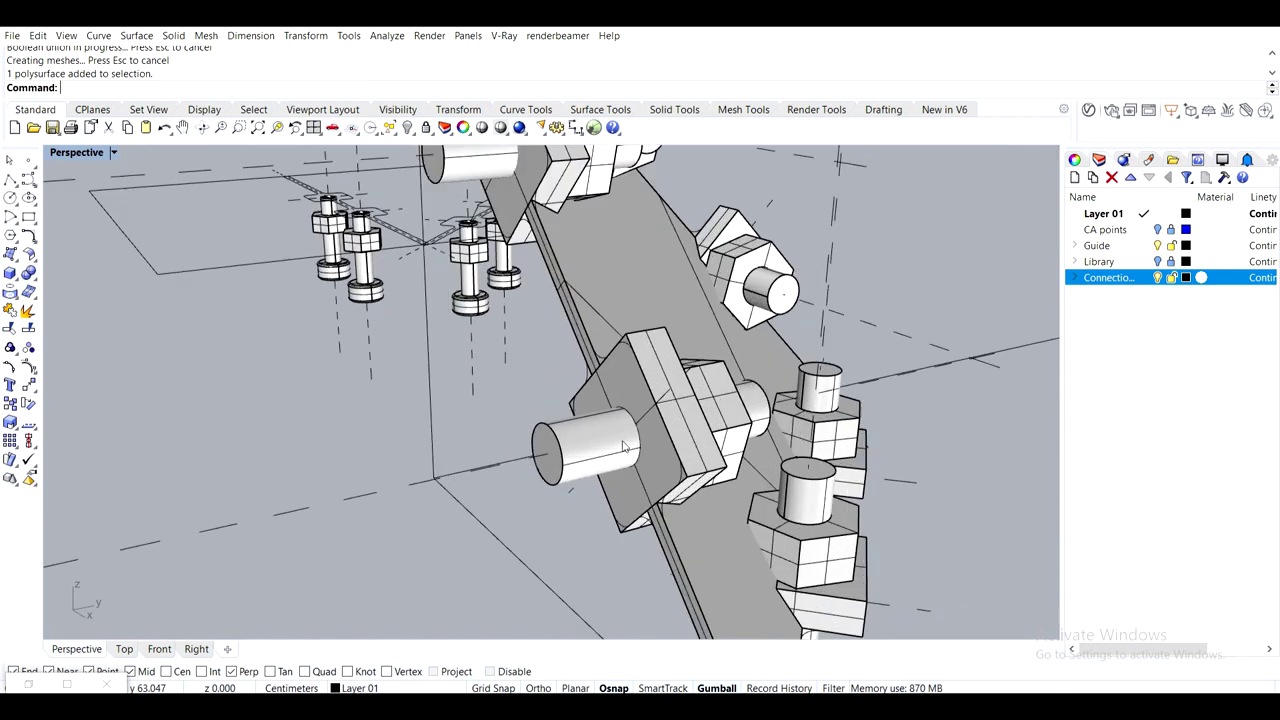
Subtract the six bolt cylinders from the triangular plate and its square tabs with BooleanDifference, keeping the input objects
left_click(657, 469)
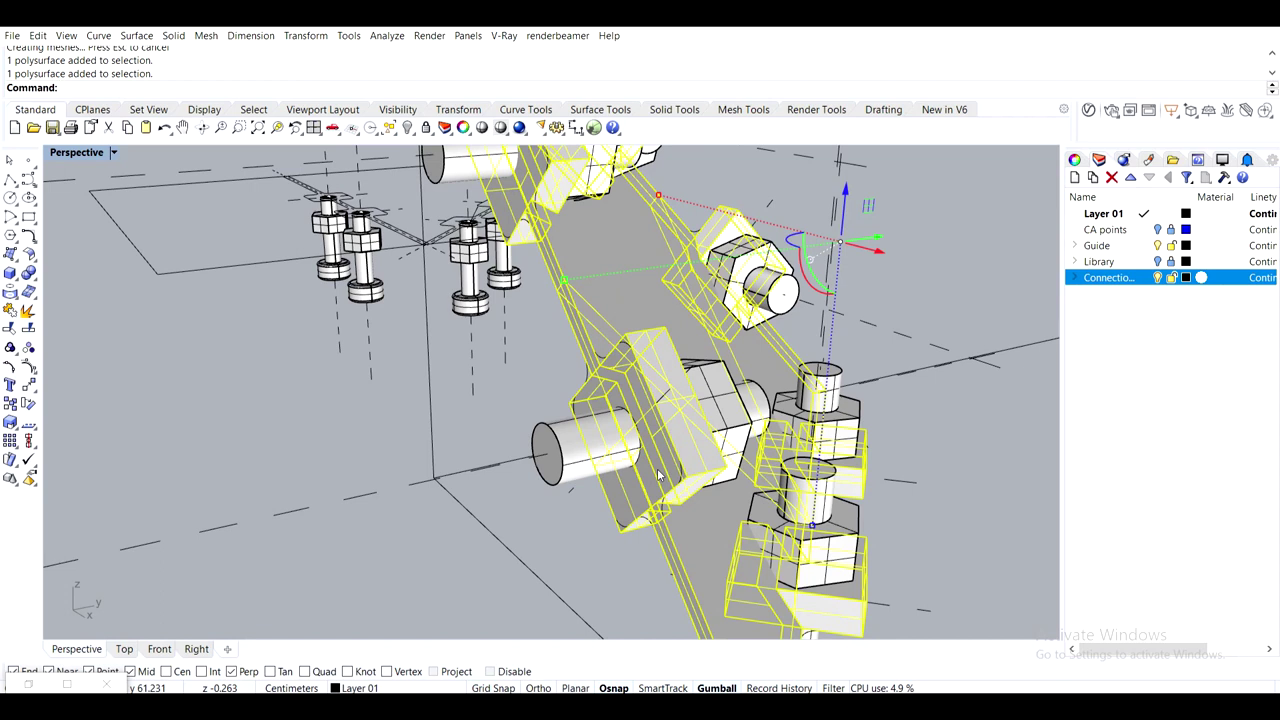
type("BooleanDifference")
key("Return")
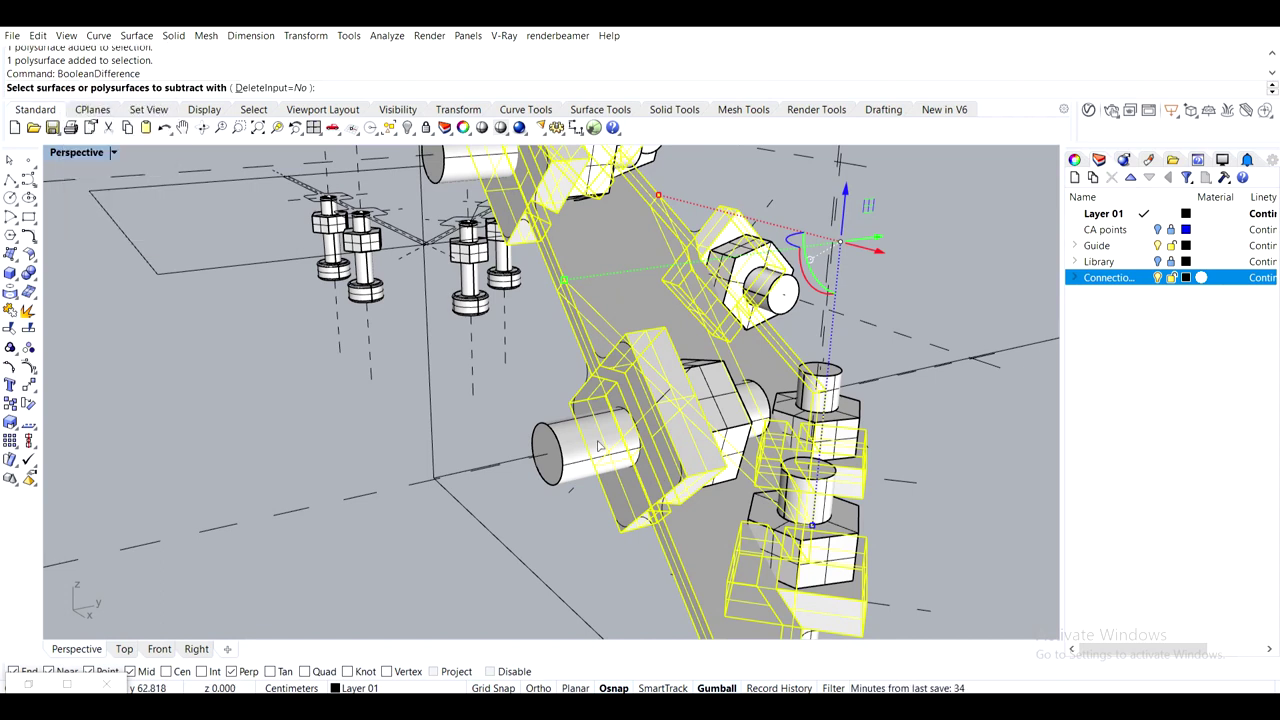
left_click(598, 446)
right_click_drag(544, 316, 545, 372, "shift")
left_click(479, 299)
right_click_drag(667, 313, 470, 378)
left_click(557, 402)
right_click_drag(570, 566, 582, 375, "shift")
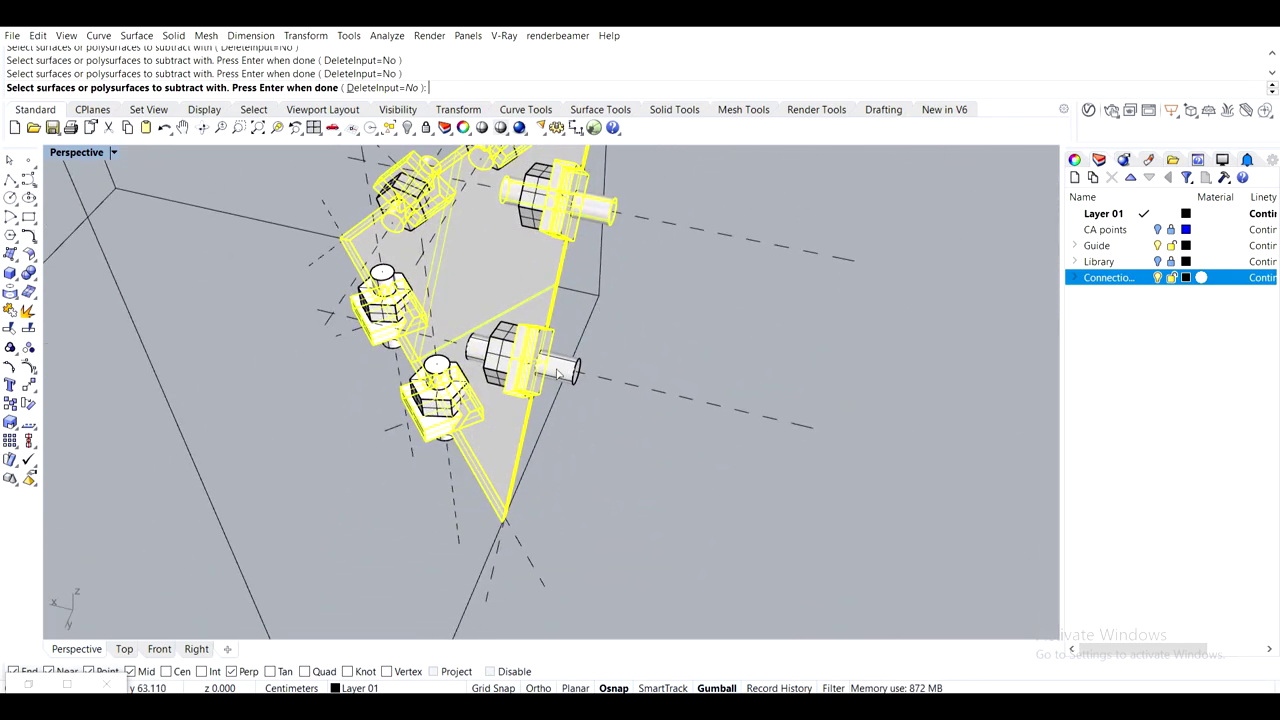
left_click(559, 371)
right_click_drag(574, 431, 715, 345)
scroll(571, 373, "up", 2)
left_click(571, 371)
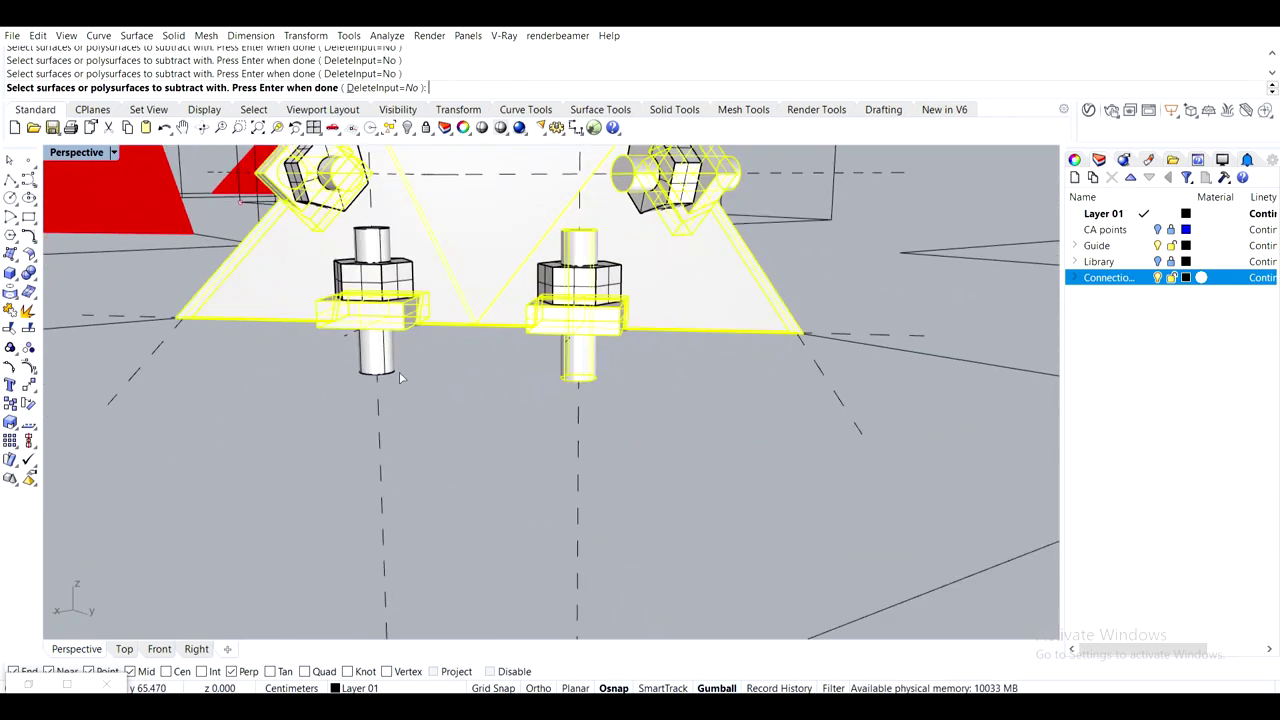
left_click(388, 358)
right_click_drag(462, 381, 567, 470, "shift")
key("Return")
Delete the bolt cylinders that pass through the nuts and tabs around the triangular plate
right_click_drag(273, 320, 325, 350)
left_click(230, 321)
key("Delete")
right_click_drag(371, 477, 421, 459)
scroll(440, 462, "up", 2)
left_click(451, 466)
key("Delete")
right_click_drag(500, 468, 565, 442)
left_click(645, 450)
key("Delete")
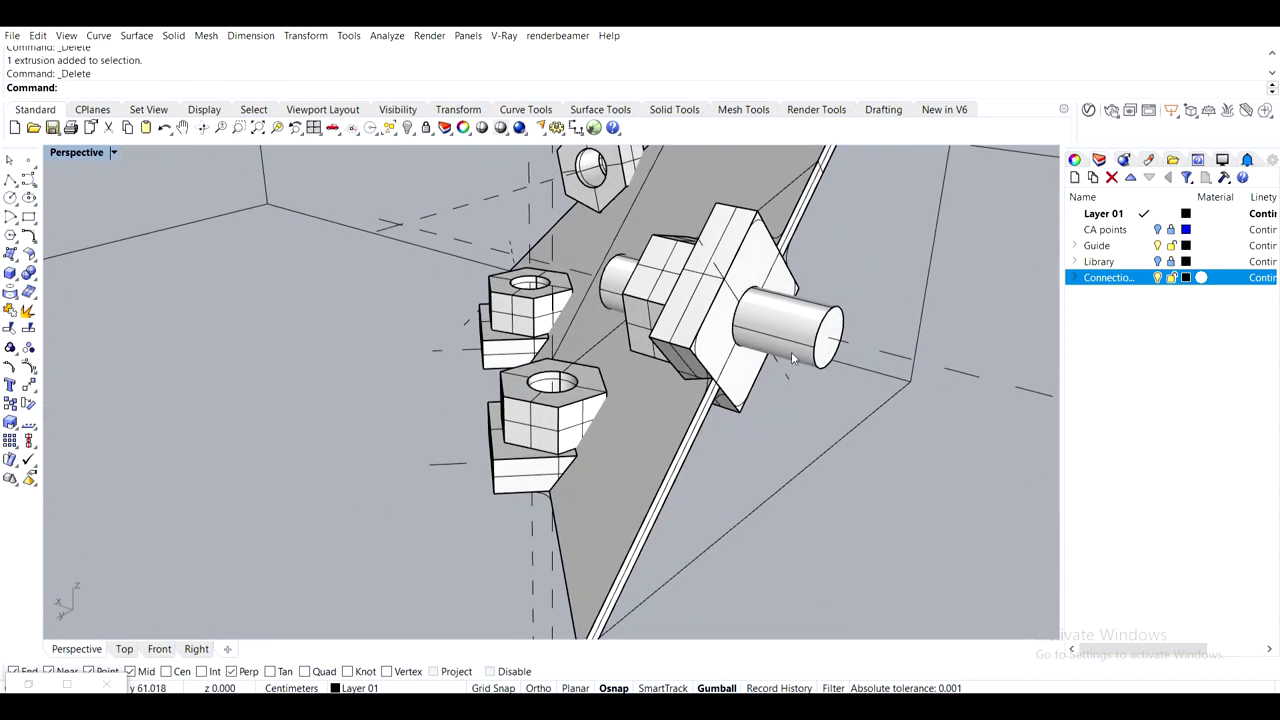
right_click_drag(791, 352, 872, 368)
left_click(772, 290)
key("Delete")
right_click_drag(704, 314, 886, 475, "shift")
scroll(719, 323, "up", 4)
left_click(671, 306)
key("Delete")
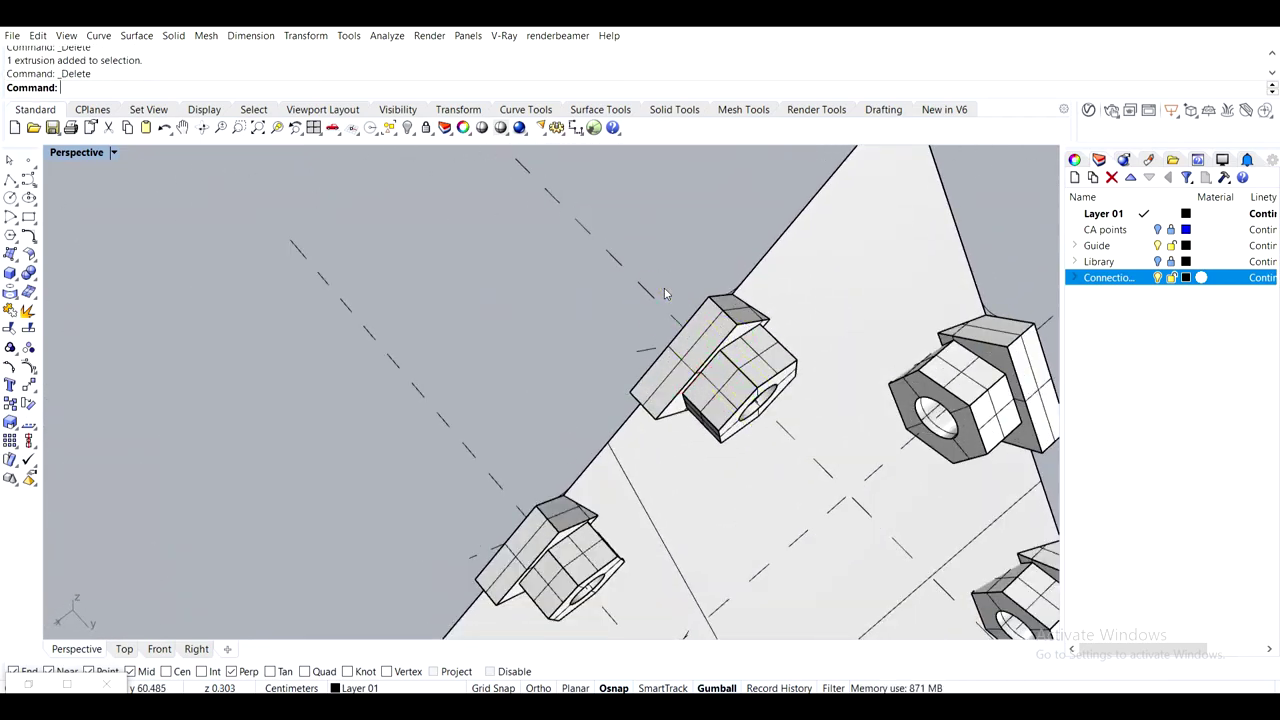
Inspect the hexagonal nuts and their holes around the triangular plate up close
scroll(672, 311, "down", 5)
right_click_drag(766, 451, 510, 342)
scroll(510, 342, "up", 2)
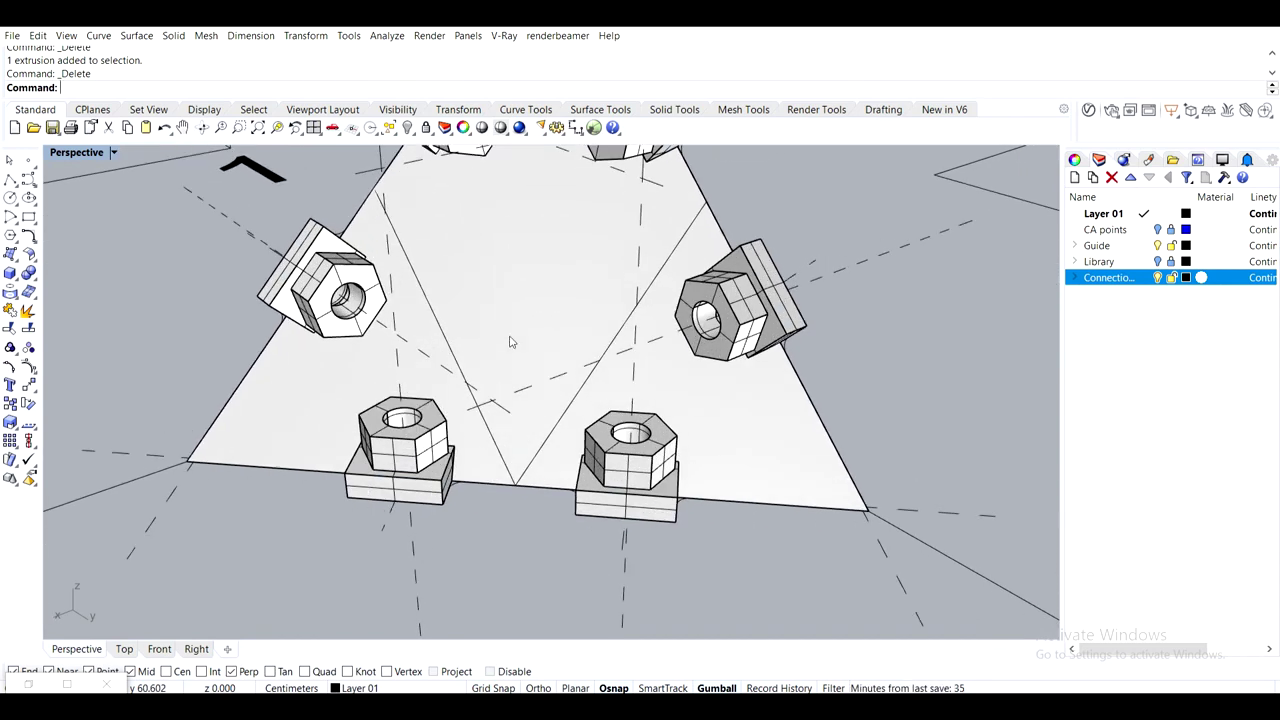
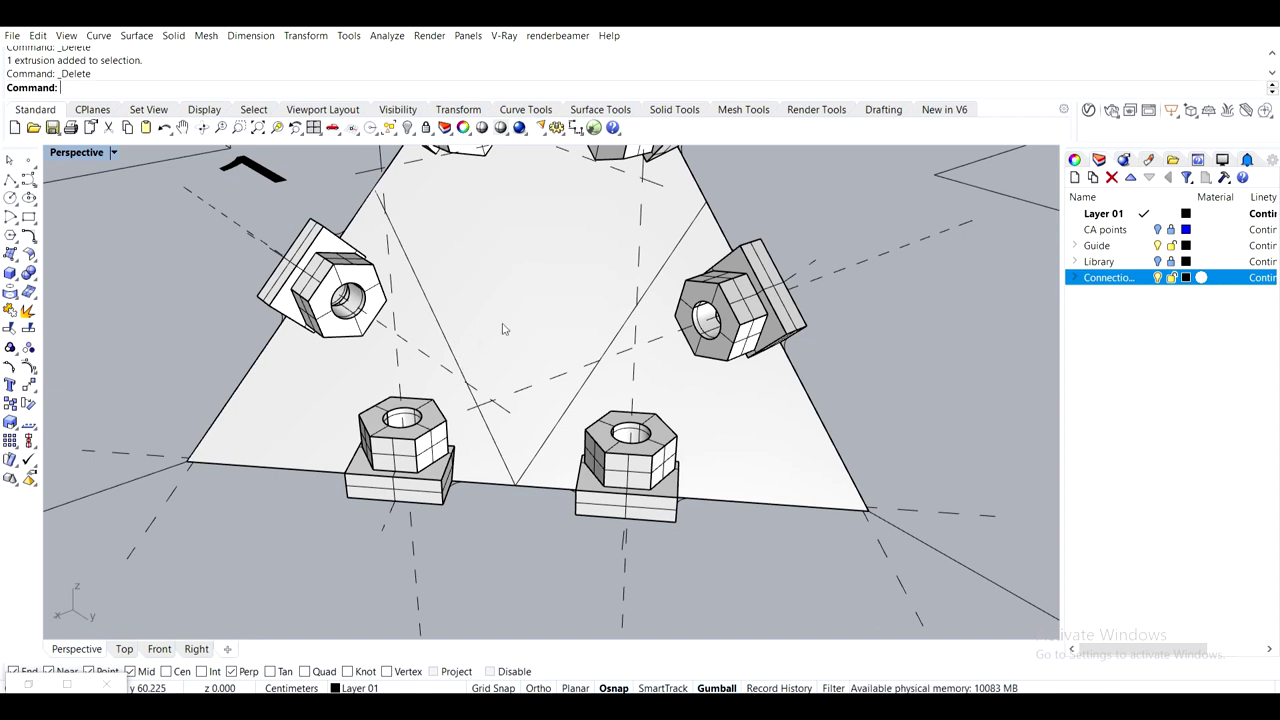
right_click_drag(503, 330, 522, 352)
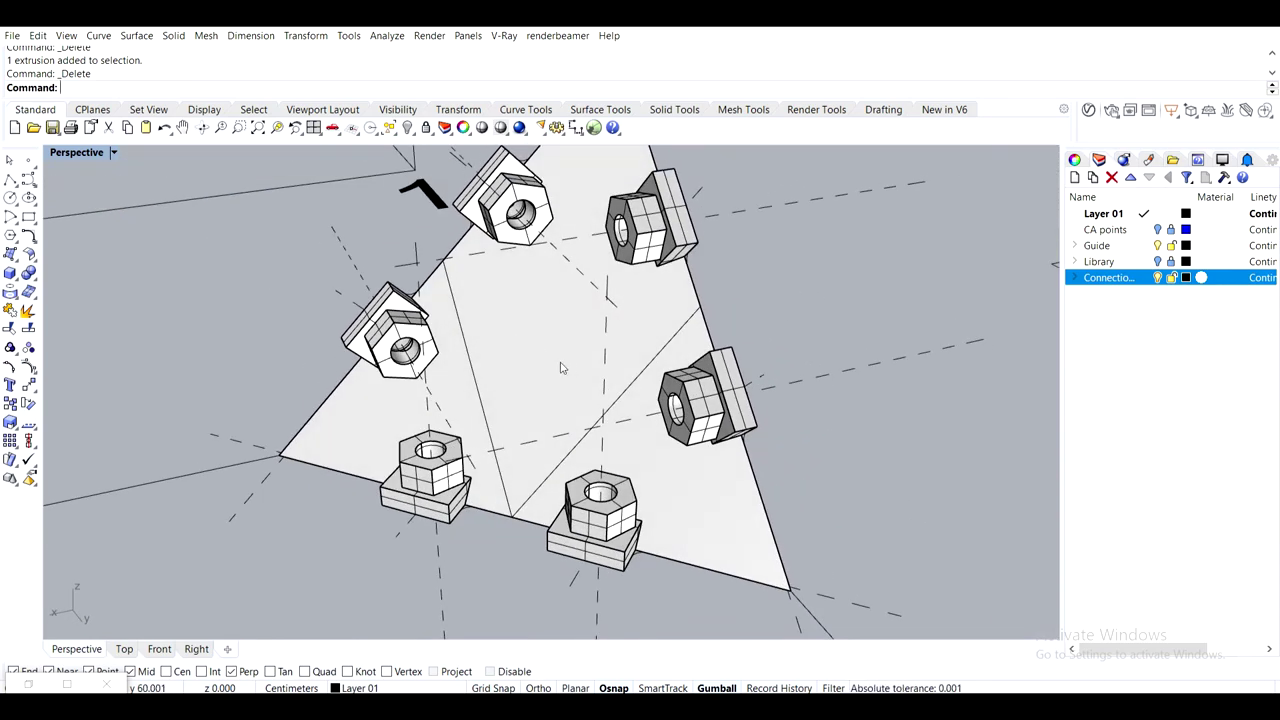
left_click(544, 376)
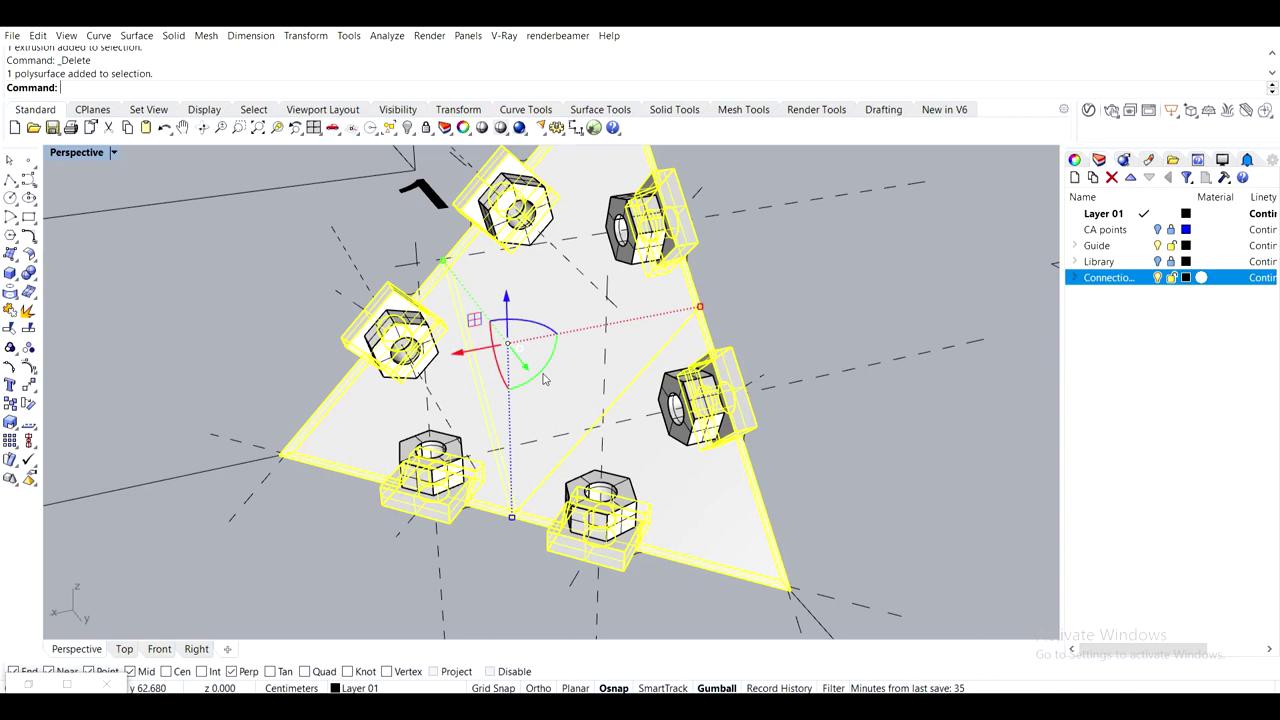
key("Escape")
scroll(390, 350, "up", 9)
right_click_drag(524, 464, 534, 366)
scroll(552, 367, "up", 5)
right_click_drag(612, 387, 590, 482, "shift")
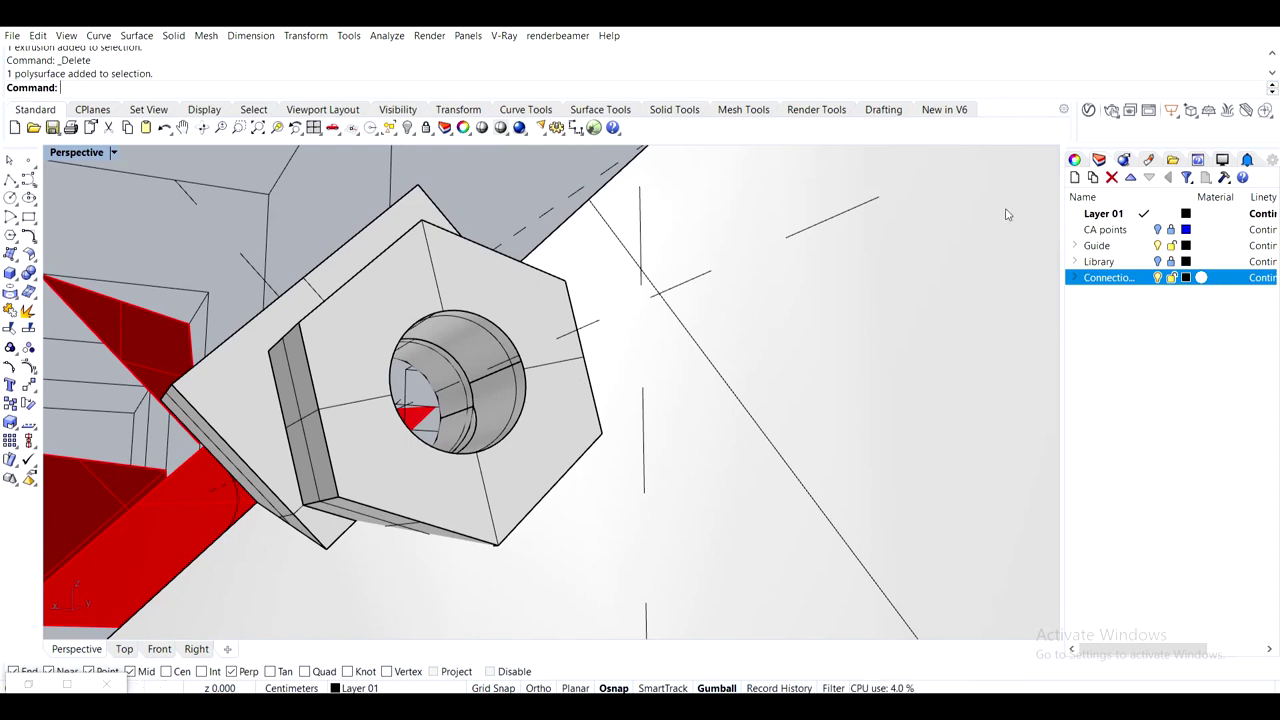
right_click_drag(457, 535, 608, 484)
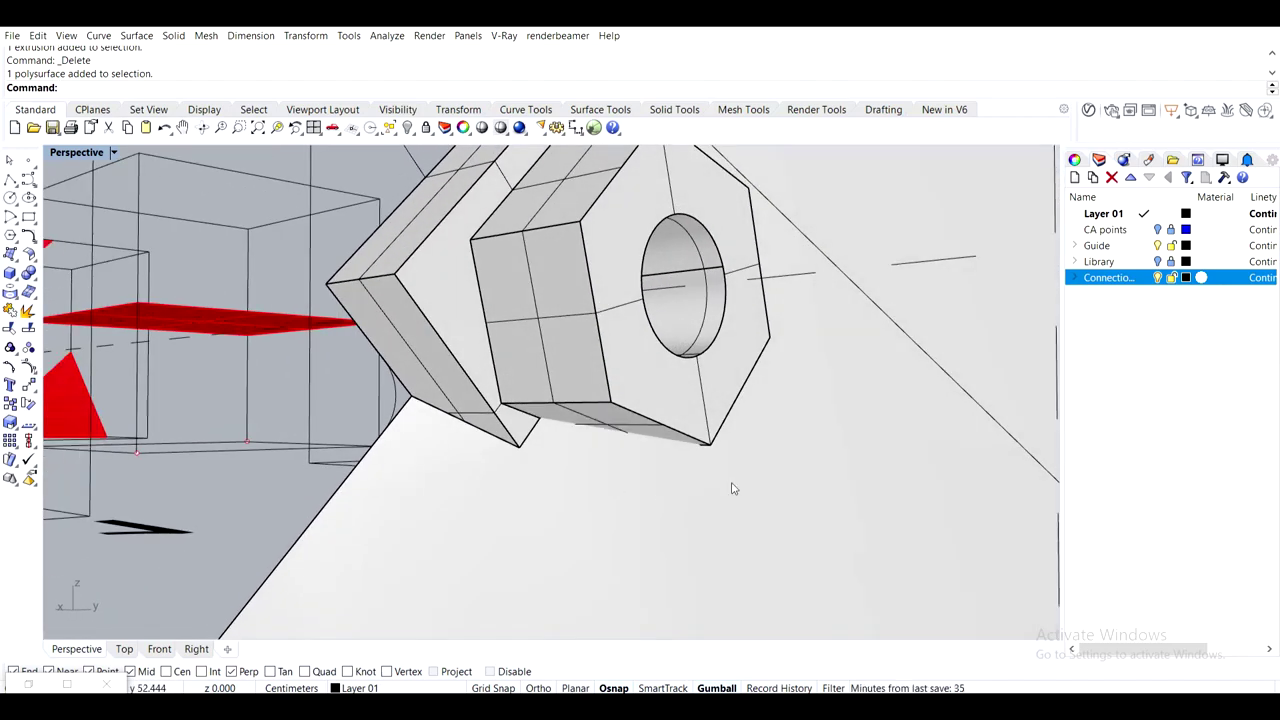
right_click_drag(731, 488, 511, 457)
scroll(646, 460, "down", 4)
Subtract the six hexagonal nuts from the triangular plate with BooleanDifference, keeping the input objects
left_click(702, 399)
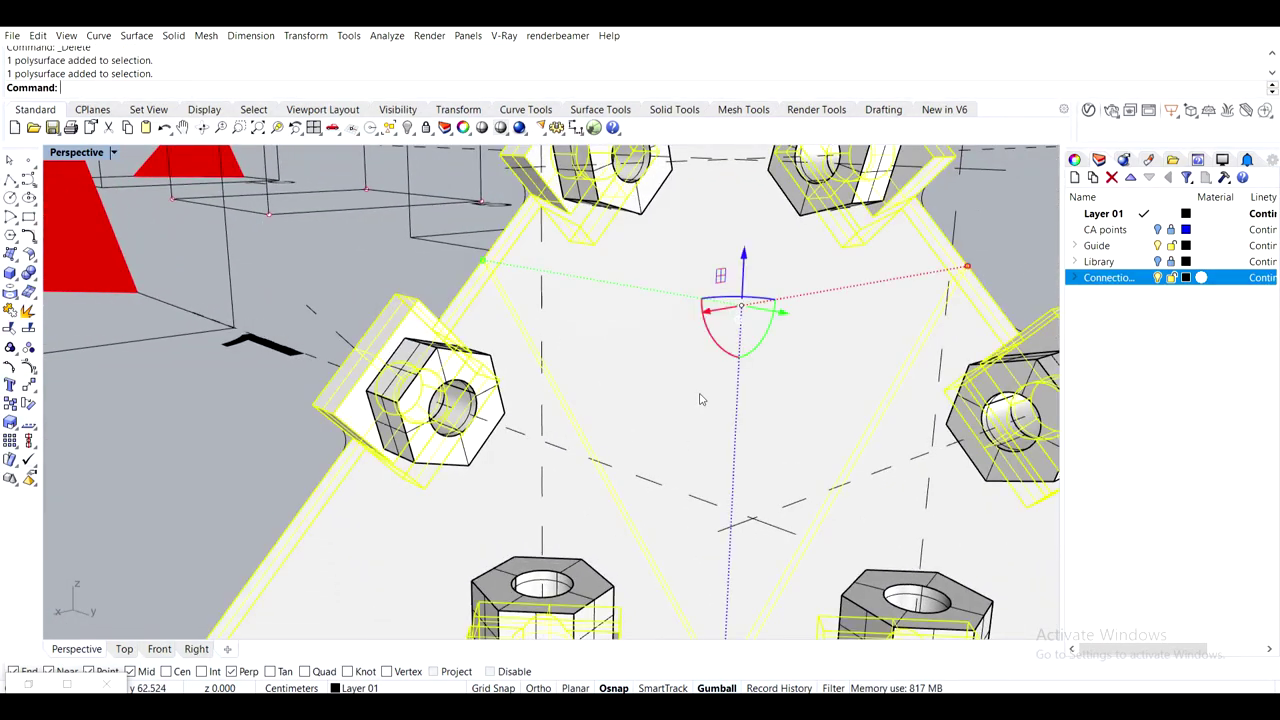
type("BooleanDifference")
key("Return")
left_click(405, 383)
scroll(405, 383, "down", 4)
right_click_drag(405, 383, 384, 443, "shift")
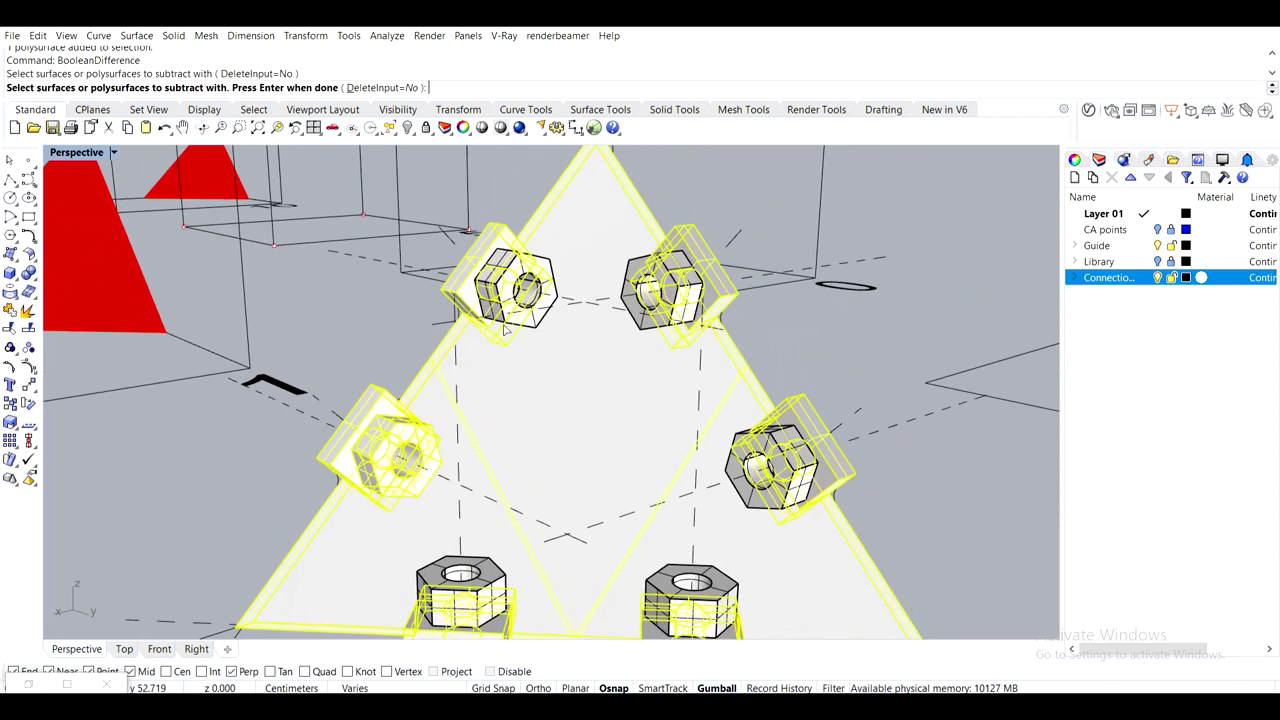
left_click(492, 298)
left_click(667, 320)
left_click(757, 462)
right_click_drag(757, 464, 748, 414, "shift")
left_click(688, 456)
left_click(449, 459)
key("Return")
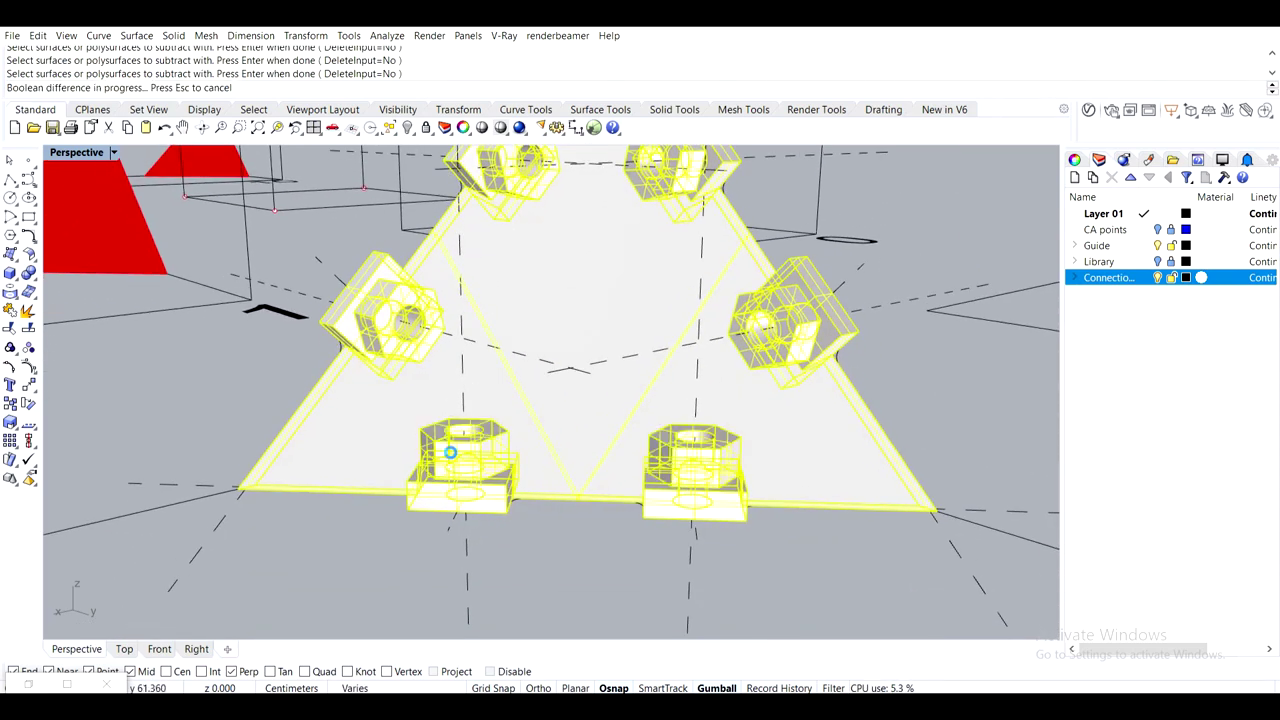
left_click(317, 566)
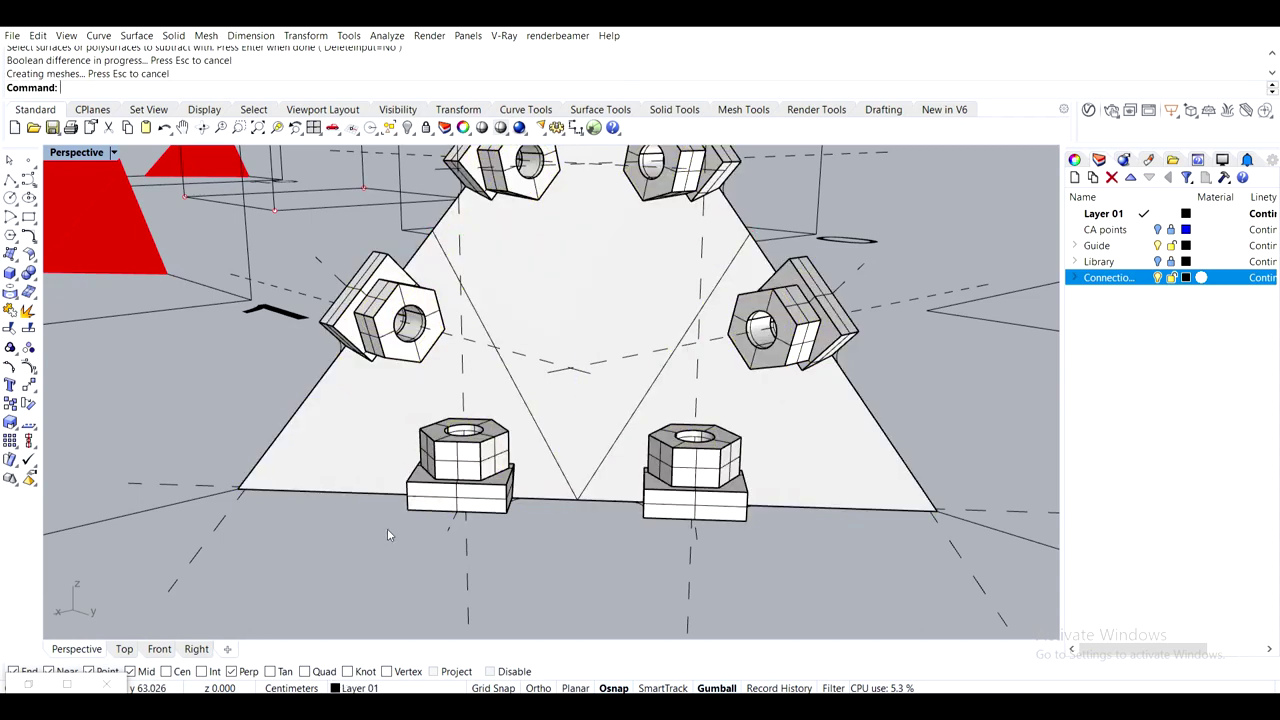
Delete the six hexagonal nuts around the triangular plate
left_click(473, 438)
key("Delete")
left_click(718, 476)
key("Delete")
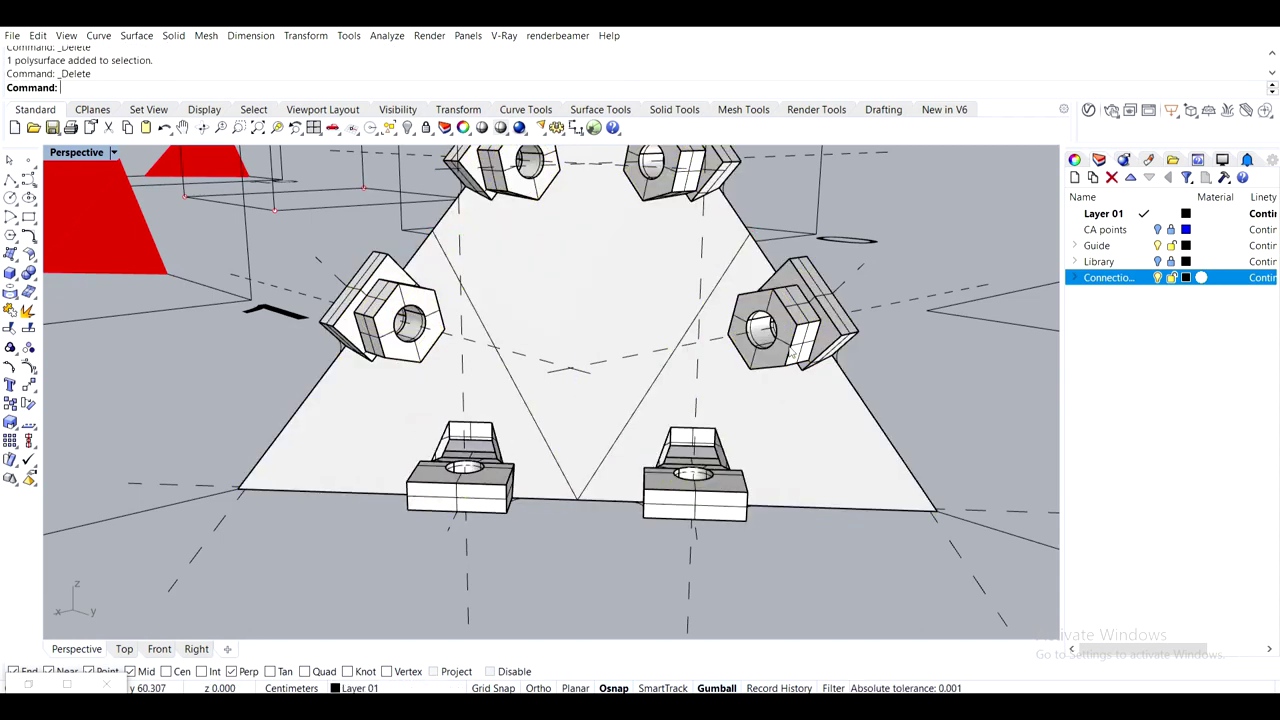
left_click(784, 328)
key("Delete")
left_click(690, 165)
key("Delete")
left_click(541, 188)
key("Delete")
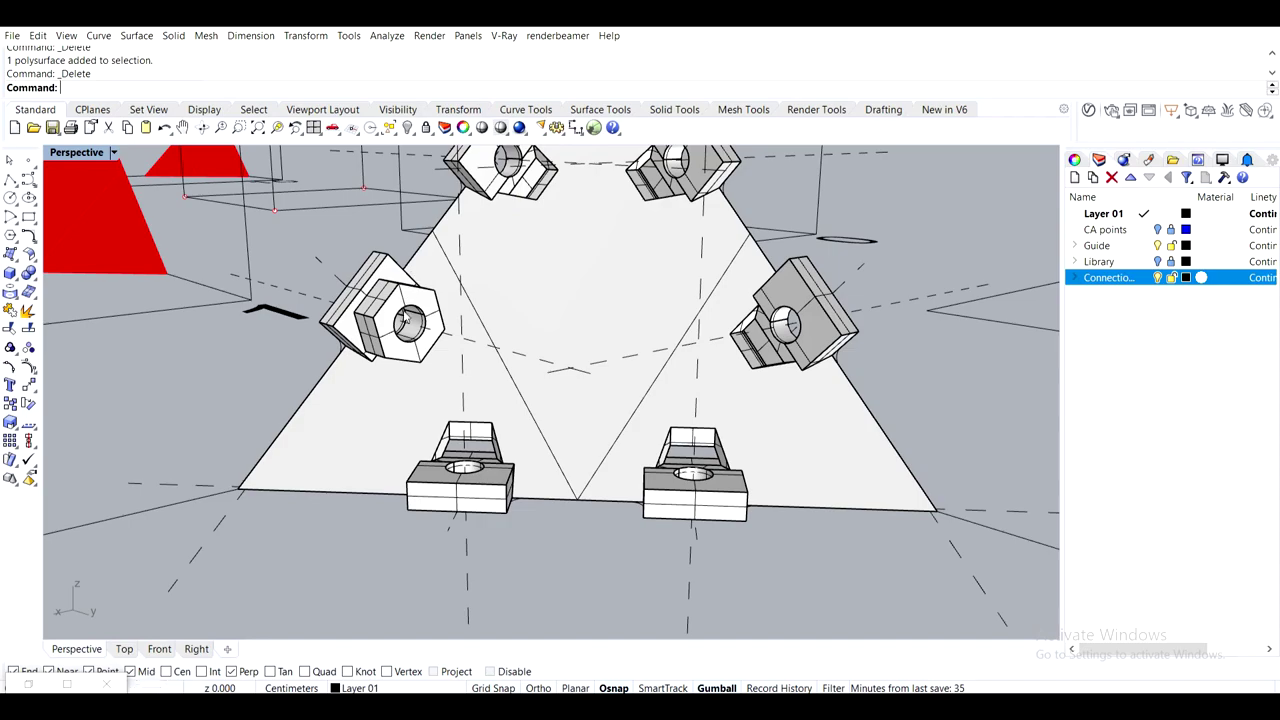
left_click(410, 298)
key("Delete")
Isolate the triangular plate from all other objects and clear the selection
right_click_drag(392, 390, 474, 411)
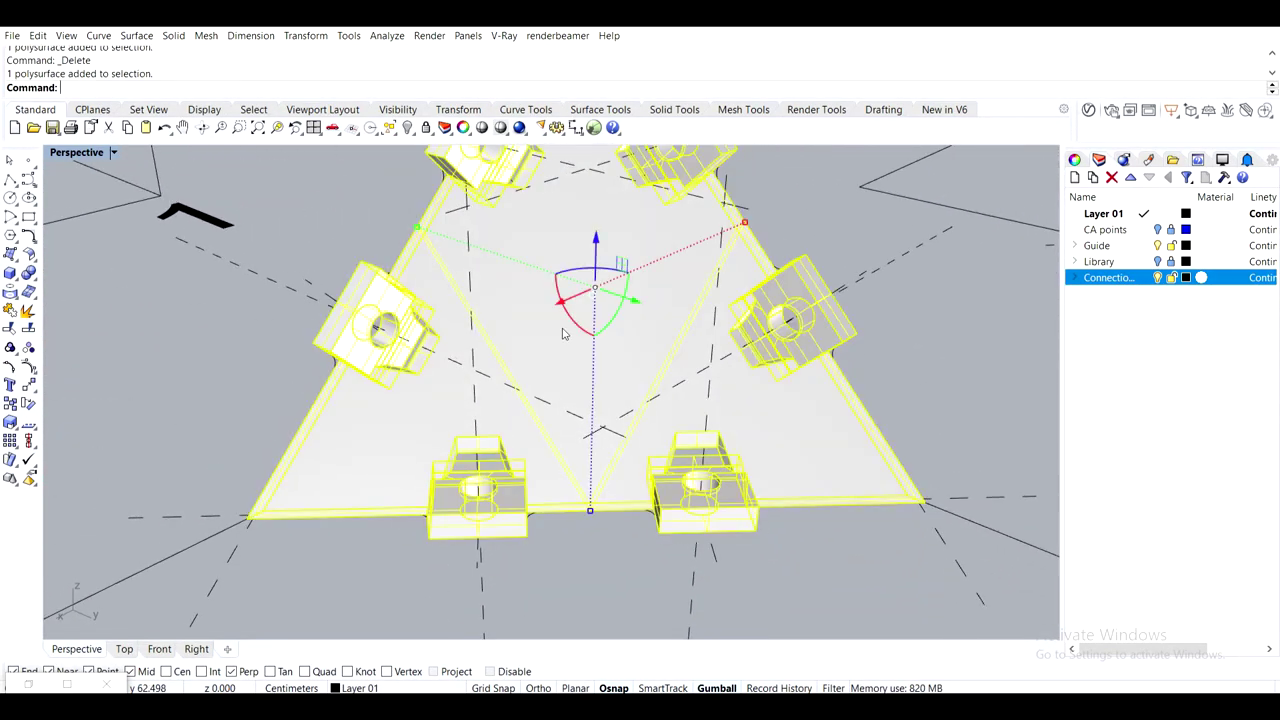
type("Isolate")
key("Return")
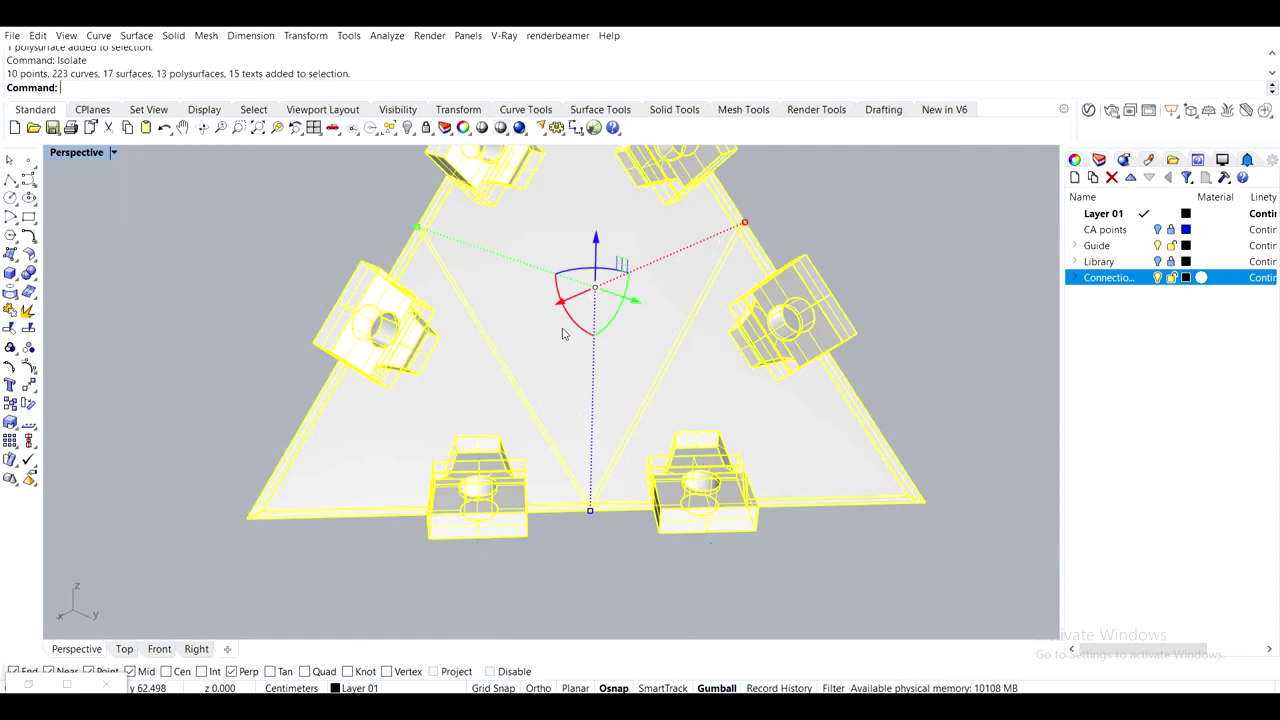
key("Escape")
Examine the tabs, bolt holes and nut cutouts along all sides of the isolated plate
right_click_drag(568, 390, 746, 455)
scroll(595, 305, "up", 8)
scroll(540, 260, "up", 3)
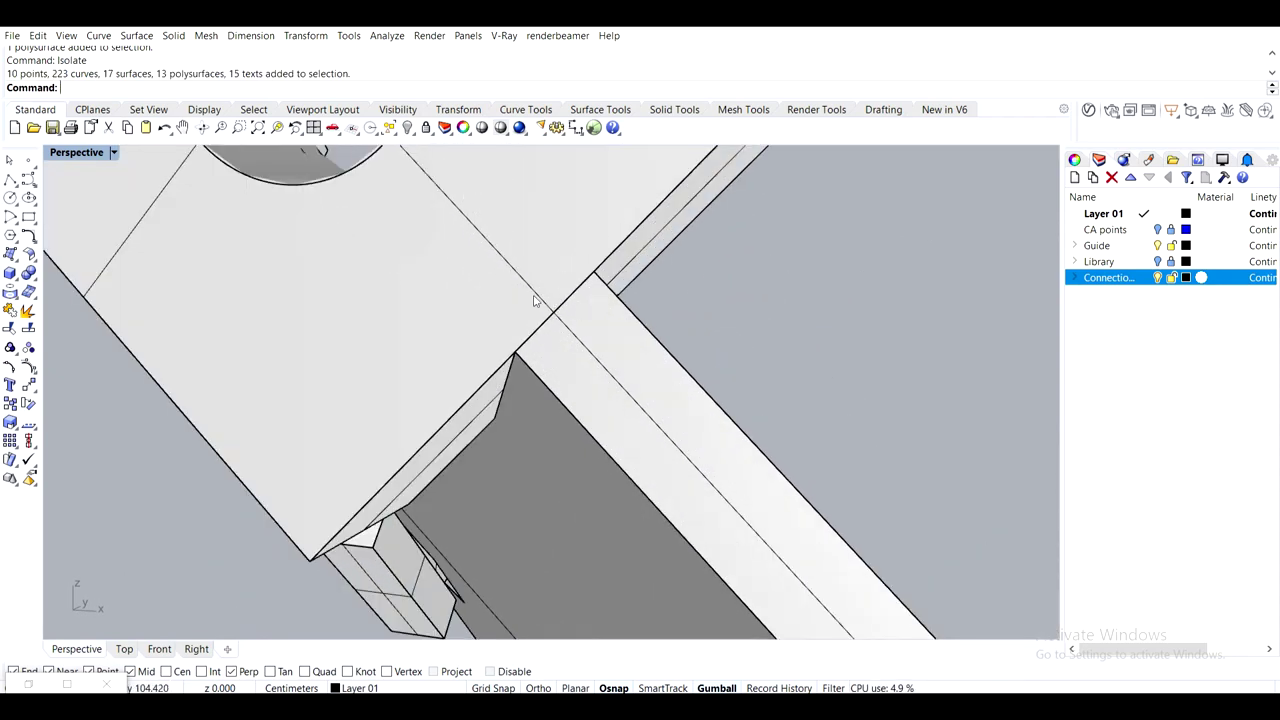
scroll(546, 338, "down", 9)
right_click_drag(450, 226, 568, 334, "shift")
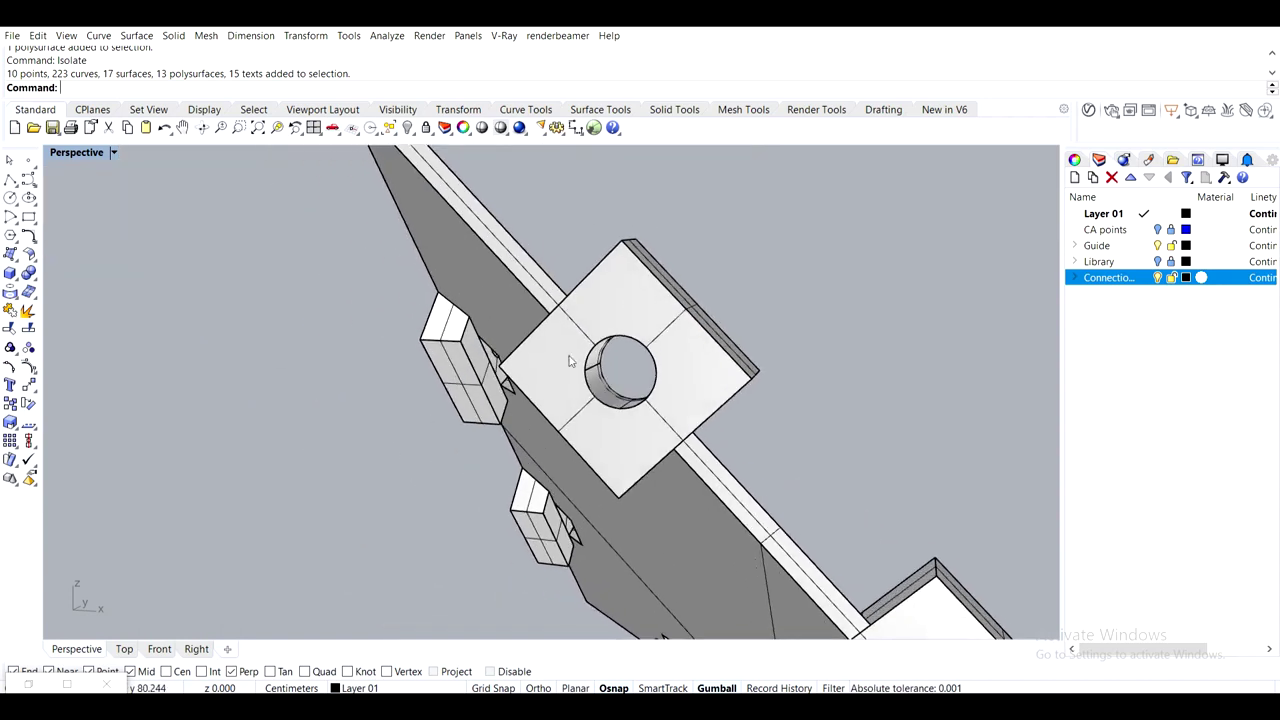
scroll(579, 296, "up", 7)
scroll(523, 305, "down", 3)
scroll(523, 305, "down", 5)
right_click_drag(635, 362, 397, 437)
scroll(405, 439, "down", 4)
right_click_drag(515, 459, 541, 352, "shift")
scroll(582, 250, "up", 5)
scroll(509, 300, "up", 4)
scroll(551, 363, "down", 6)
right_click_drag(572, 475, 609, 289, "shift")
scroll(736, 411, "up", 4)
right_click_drag(729, 491, 541, 404)
scroll(539, 404, "up", 4)
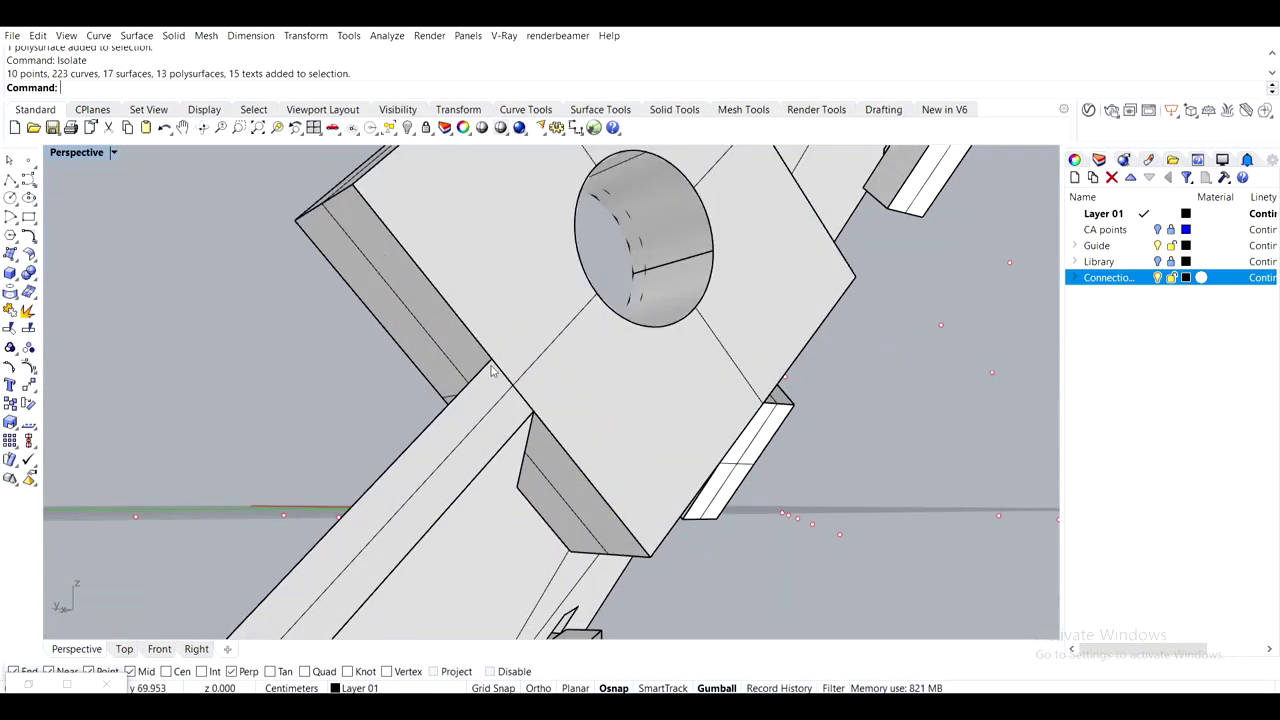
right_click_drag(470, 376, 732, 395)
scroll(745, 390, "up", 5)
scroll(672, 337, "down", 1)
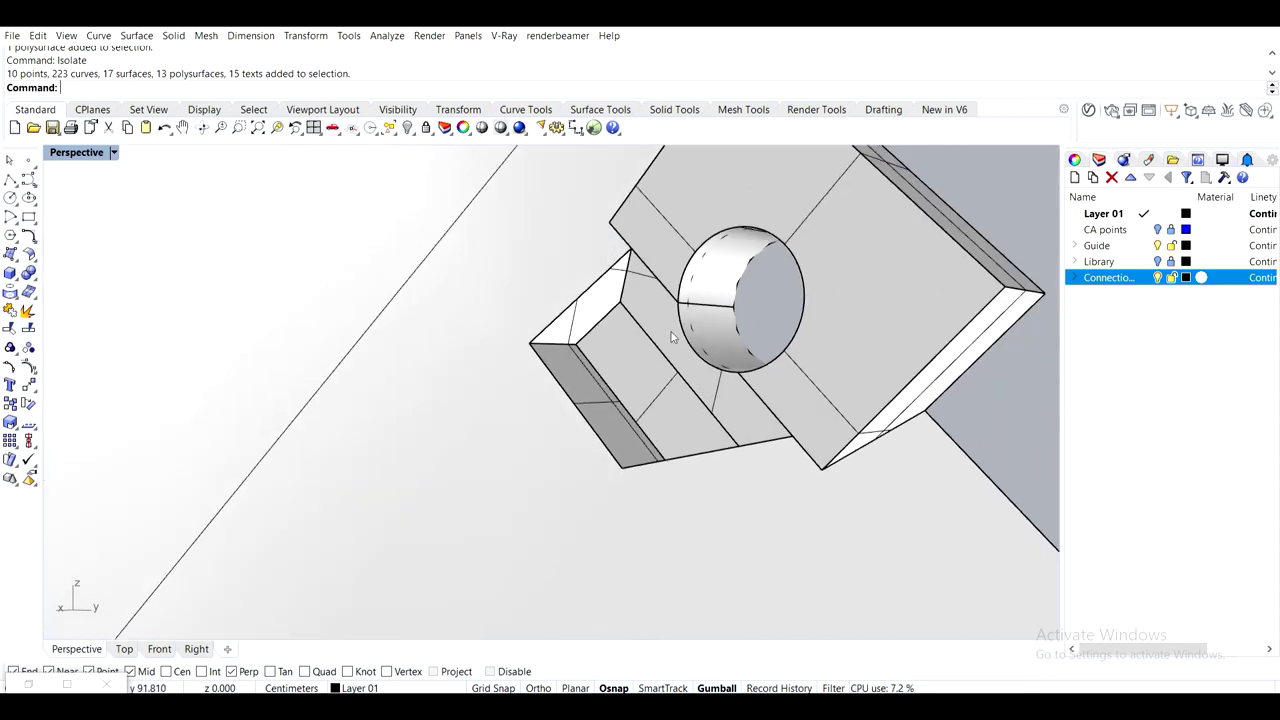
right_click_drag(694, 354, 597, 388, "shift")
scroll(787, 272, "down", 7)
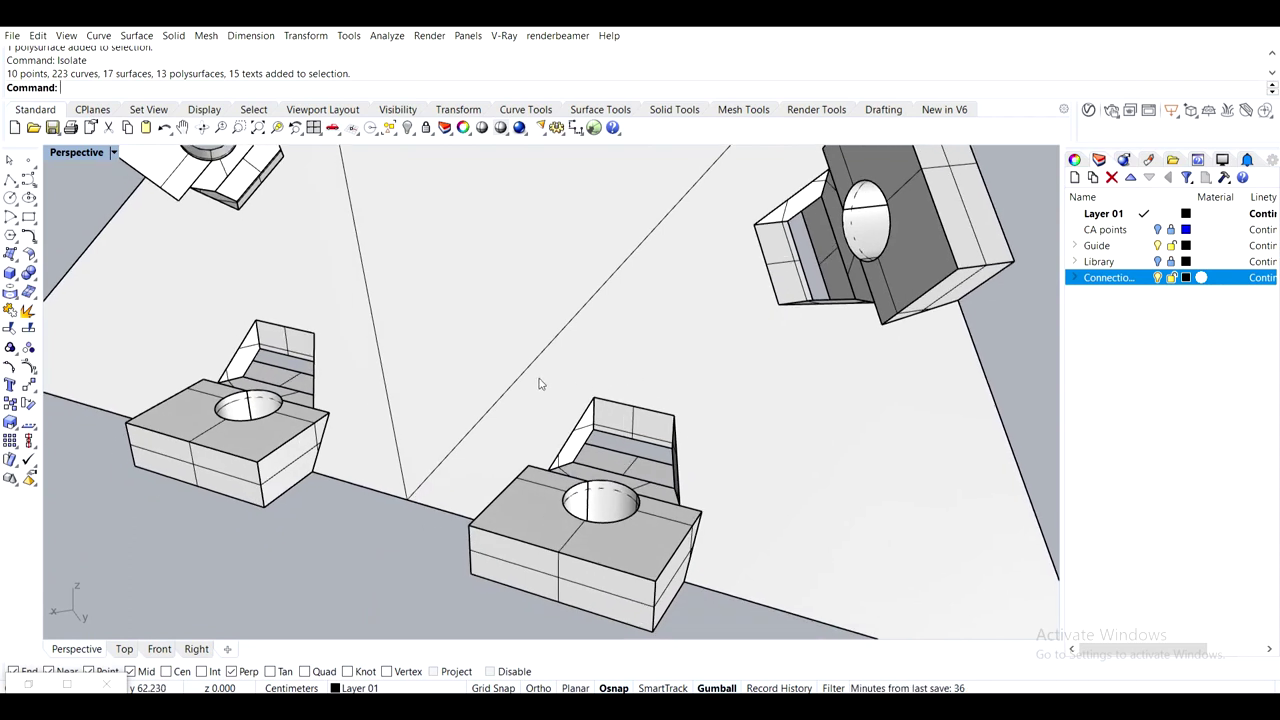
scroll(565, 505, "up", 2)
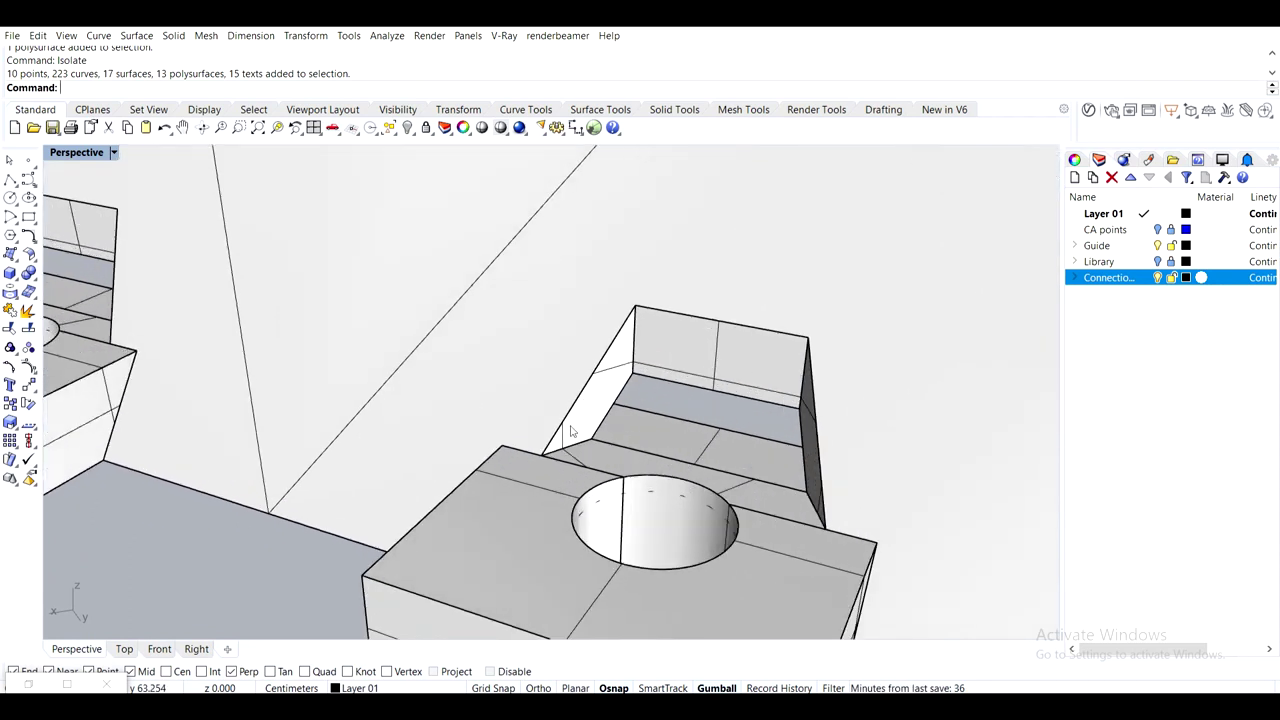
scroll(573, 432, "down", 4)
right_click_drag(406, 377, 474, 402, "shift")
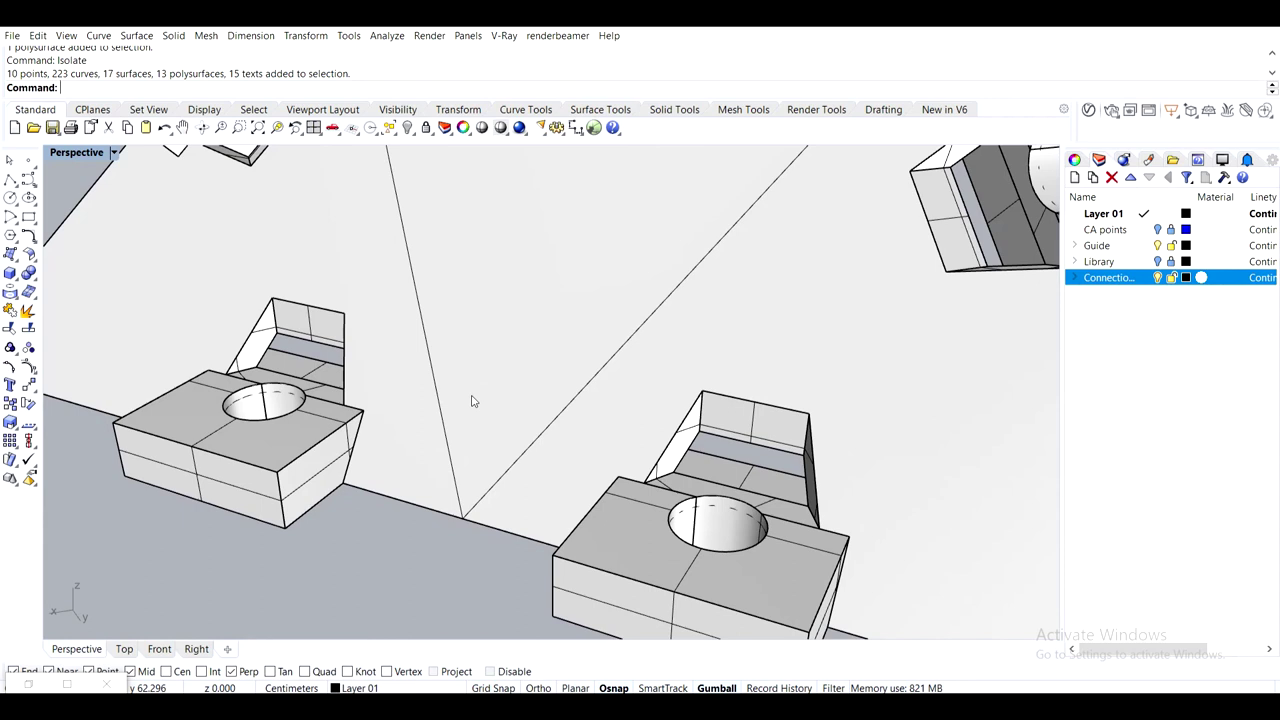
Merge all coplanar faces of the triangular plate with MergeAllFaces and deselect it
left_click(474, 402)
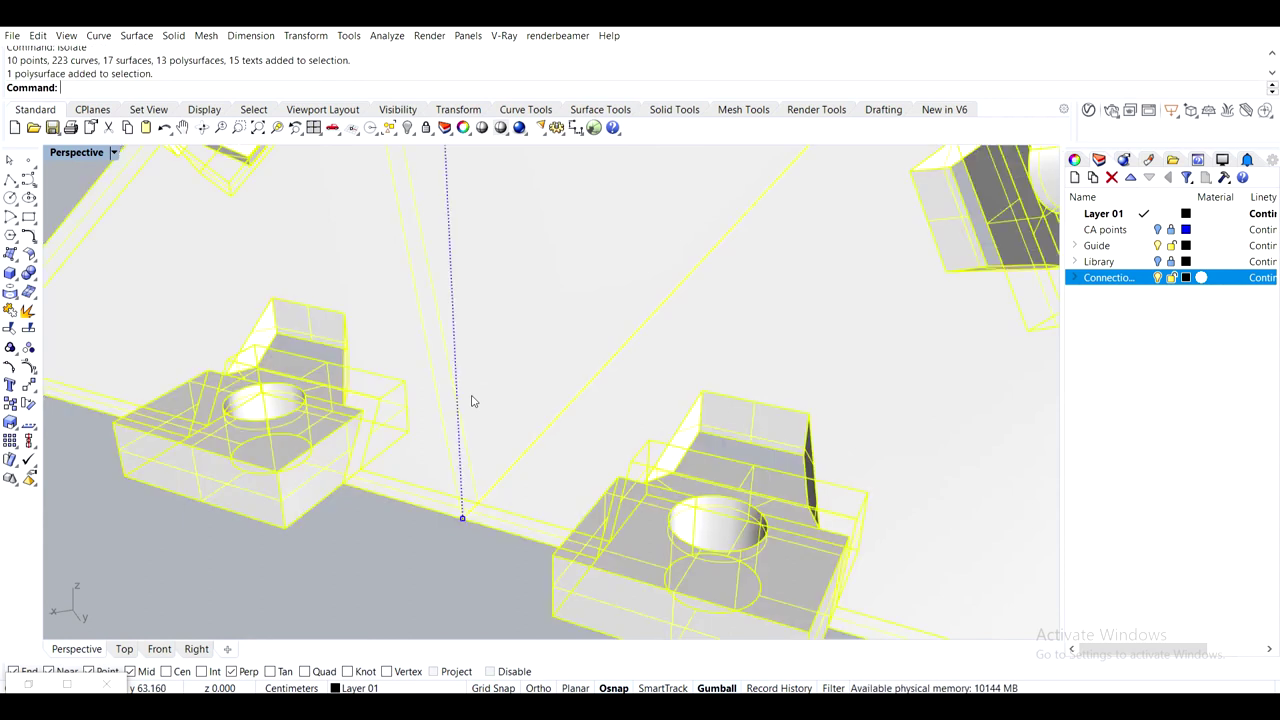
type("MergeAllFaces")
key("Return")
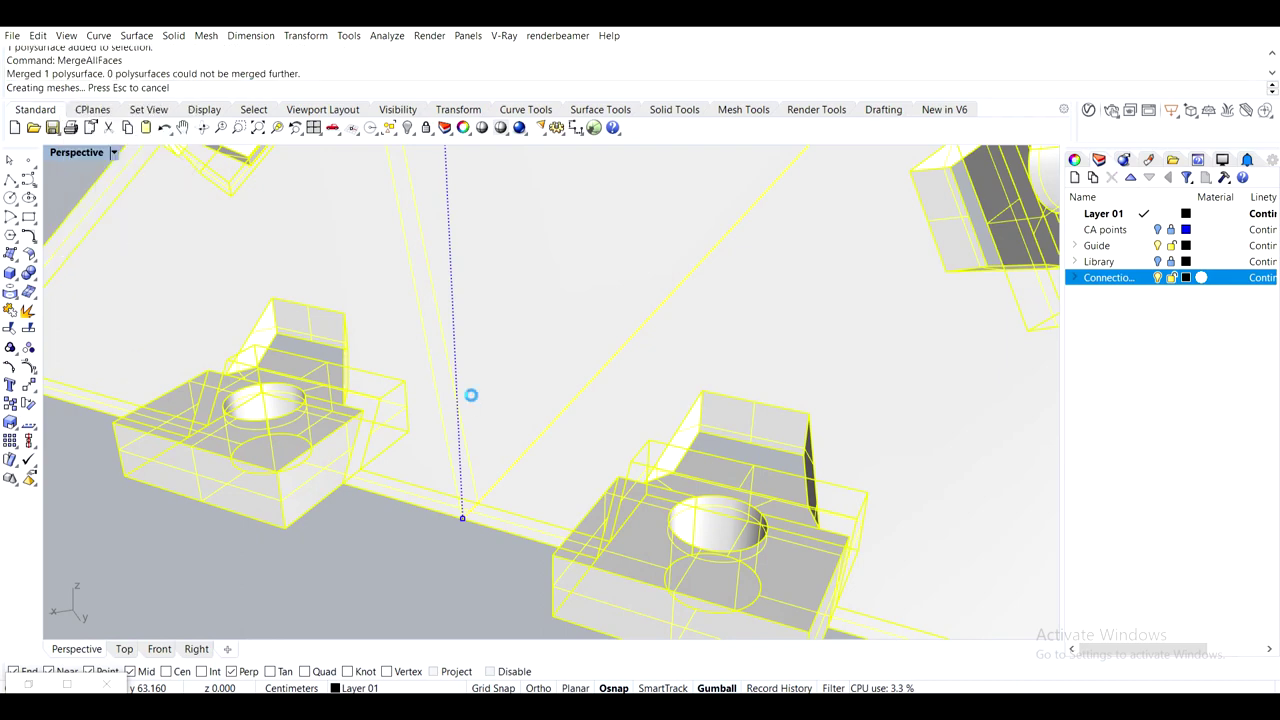
left_click(410, 540)
Examine the merged plate's outer edges, corners and tabs from several sides
right_click_drag(530, 470, 655, 435)
right_click_drag(271, 500, 502, 478)
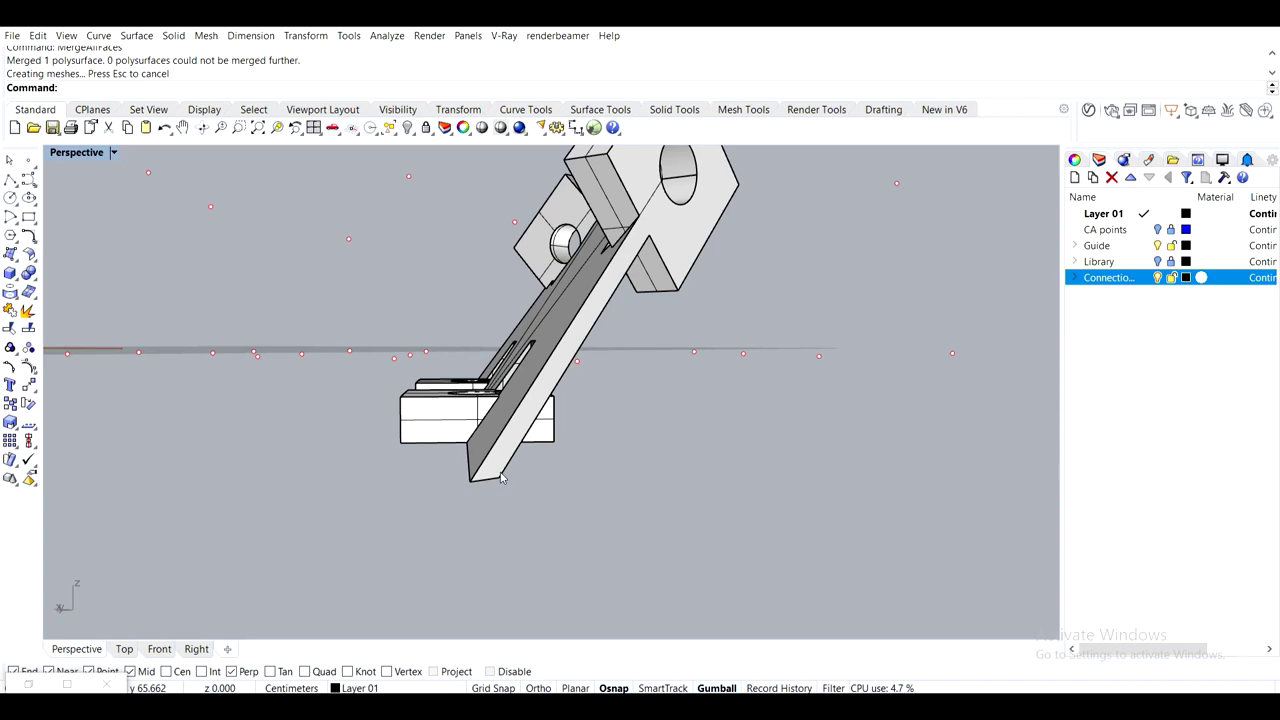
right_click_drag(485, 467, 691, 488)
scroll(691, 488, "down", 7)
right_click_drag(557, 496, 690, 492)
scroll(602, 489, "up", 5)
right_click_drag(567, 408, 621, 563, "shift")
scroll(596, 448, "down", 4)
right_click_drag(597, 440, 660, 256)
right_click_drag(646, 392, 646, 297, "shift")
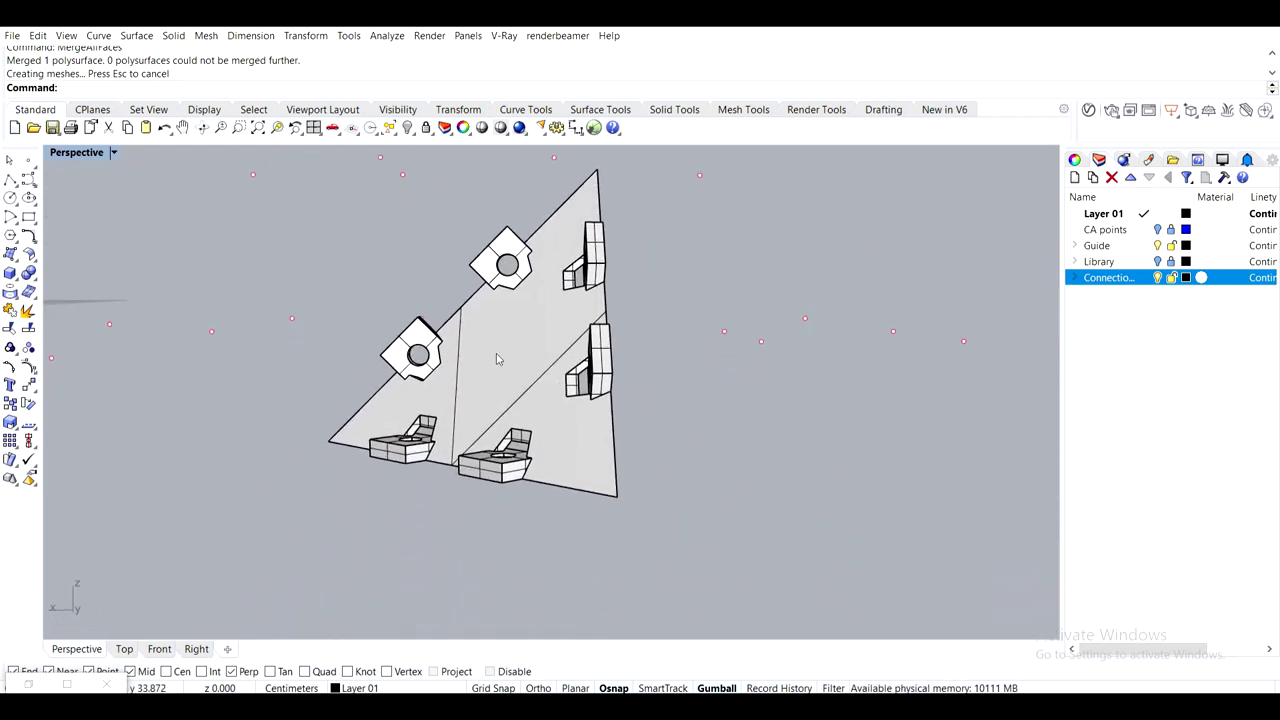
right_click_drag(481, 372, 397, 354)
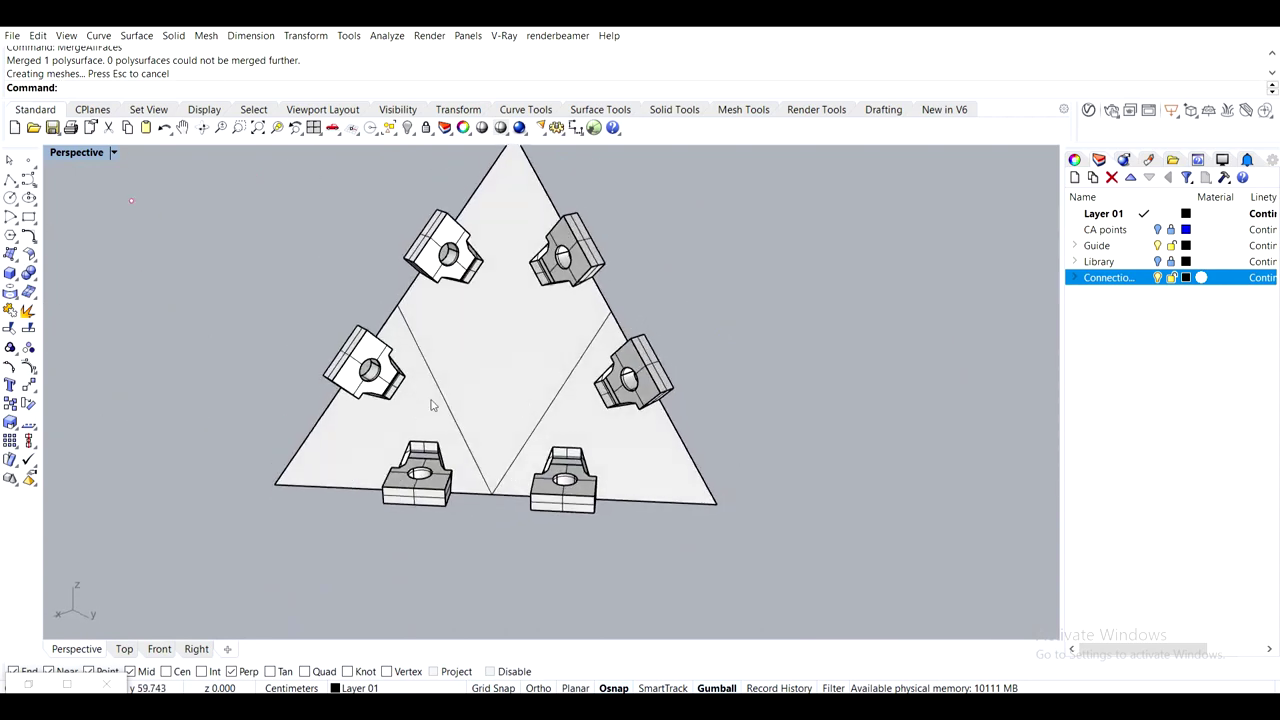
right_click_drag(459, 385, 582, 447)
right_click_drag(676, 432, 473, 436)
scroll(680, 500, "up", 4)
right_click_drag(676, 498, 609, 466)
right_click_drag(468, 402, 440, 386)
right_click_drag(380, 322, 426, 361)
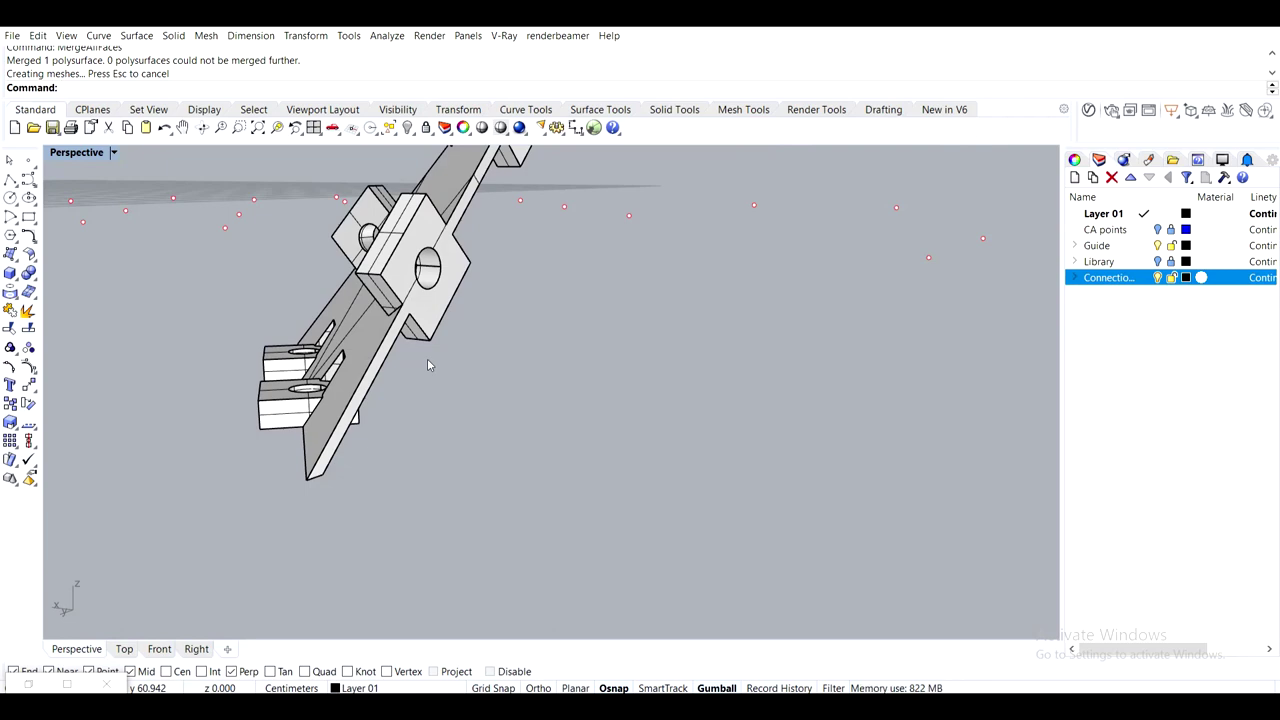
Chamfer the three short corner edges of the triangular plate with ChamferEdge at a distance of 0.1
right_click_drag(427, 358, 522, 394)
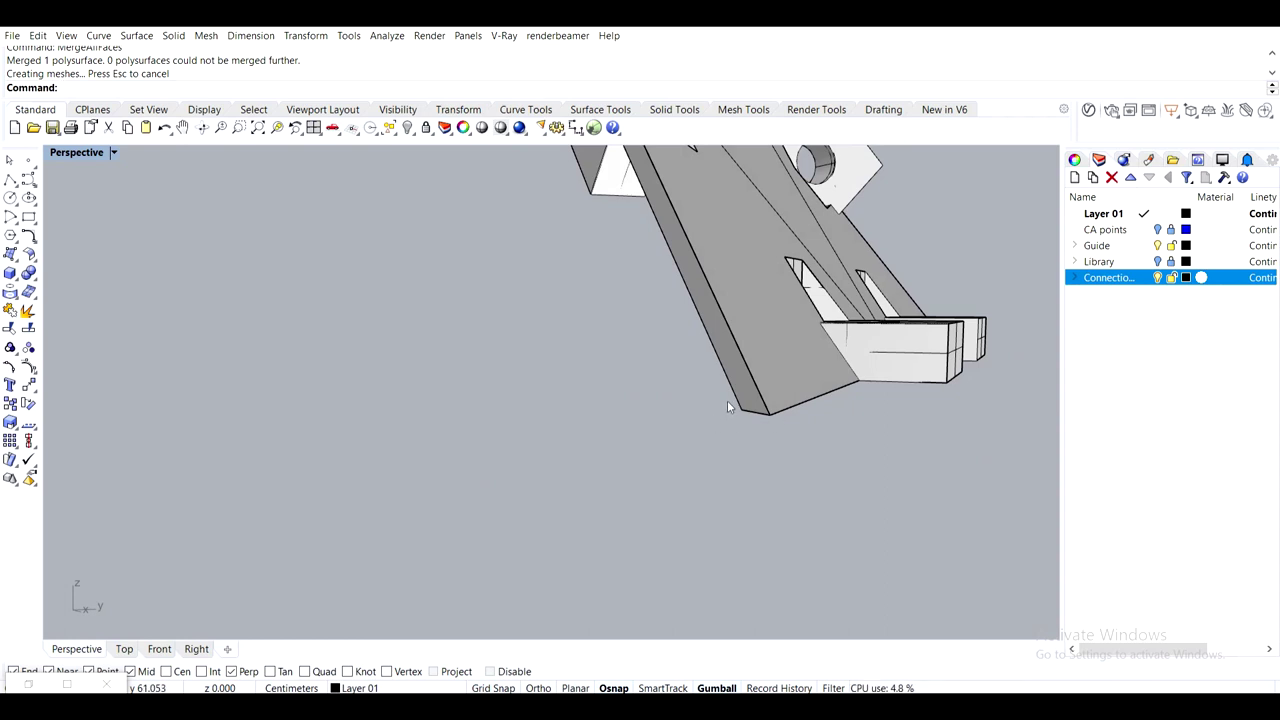
type("Chame")
key("BackSpace")
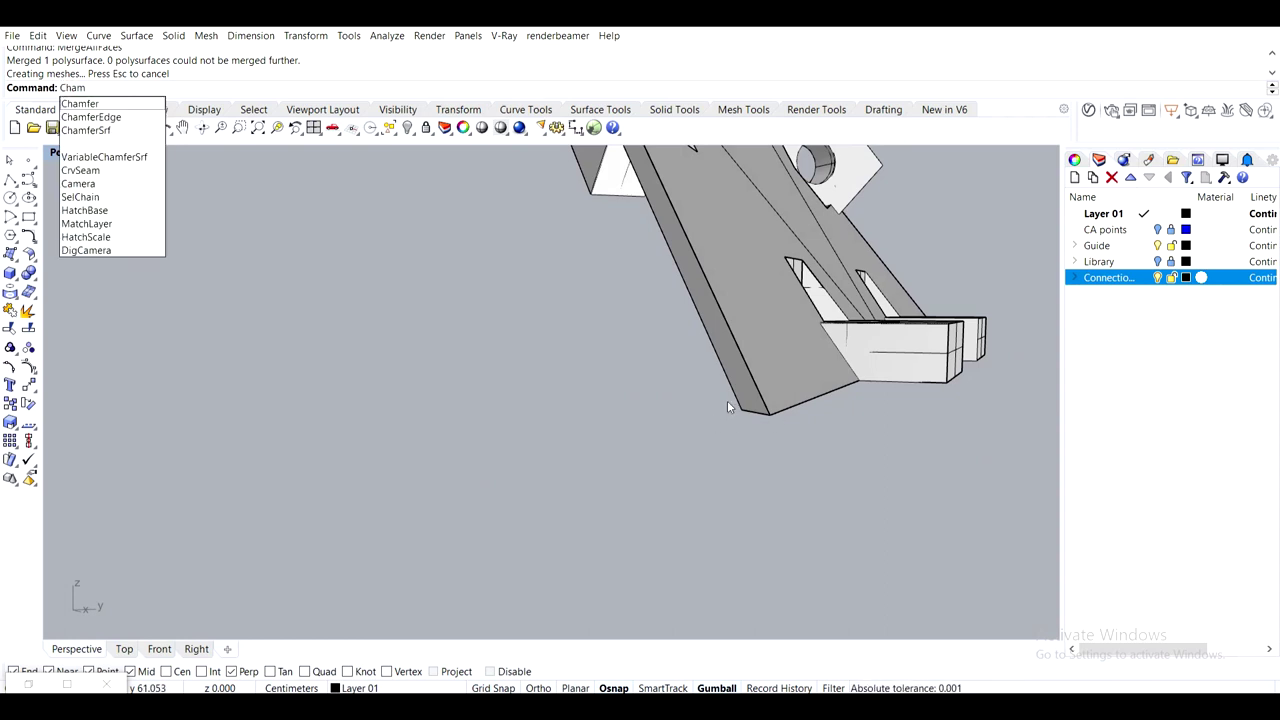
type("ferEdge")
key("Return")
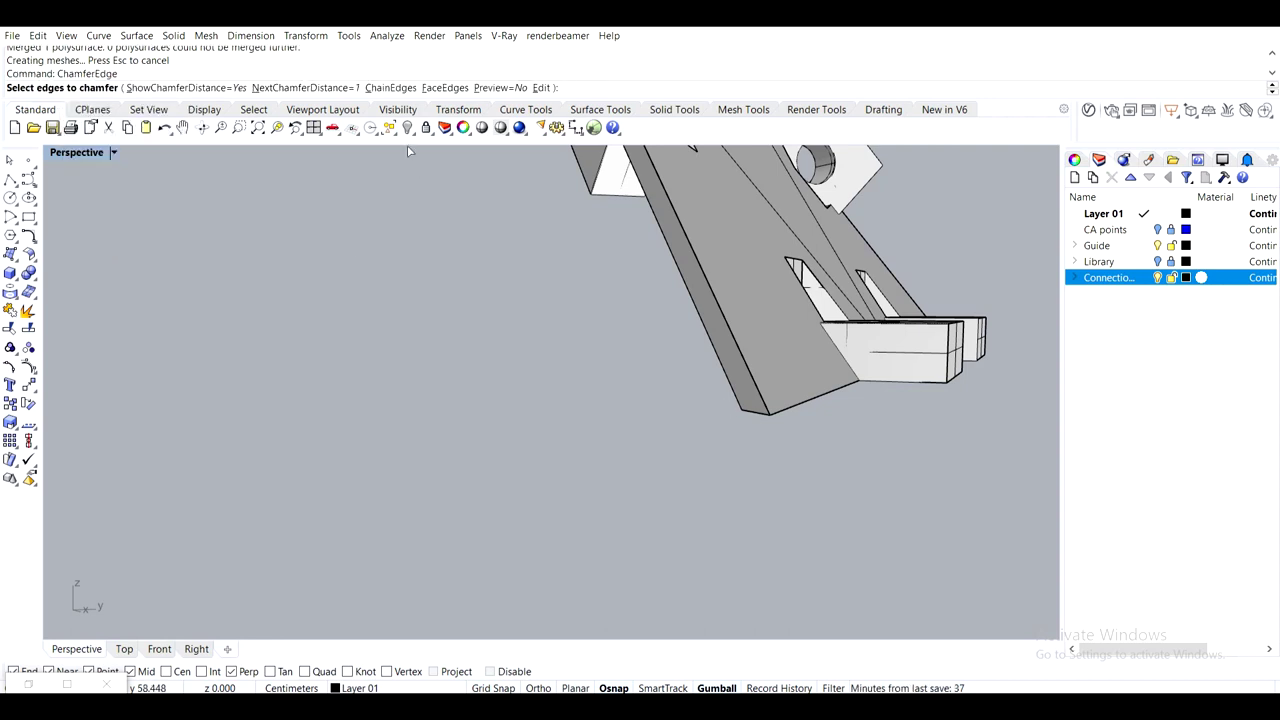
left_click(306, 88)
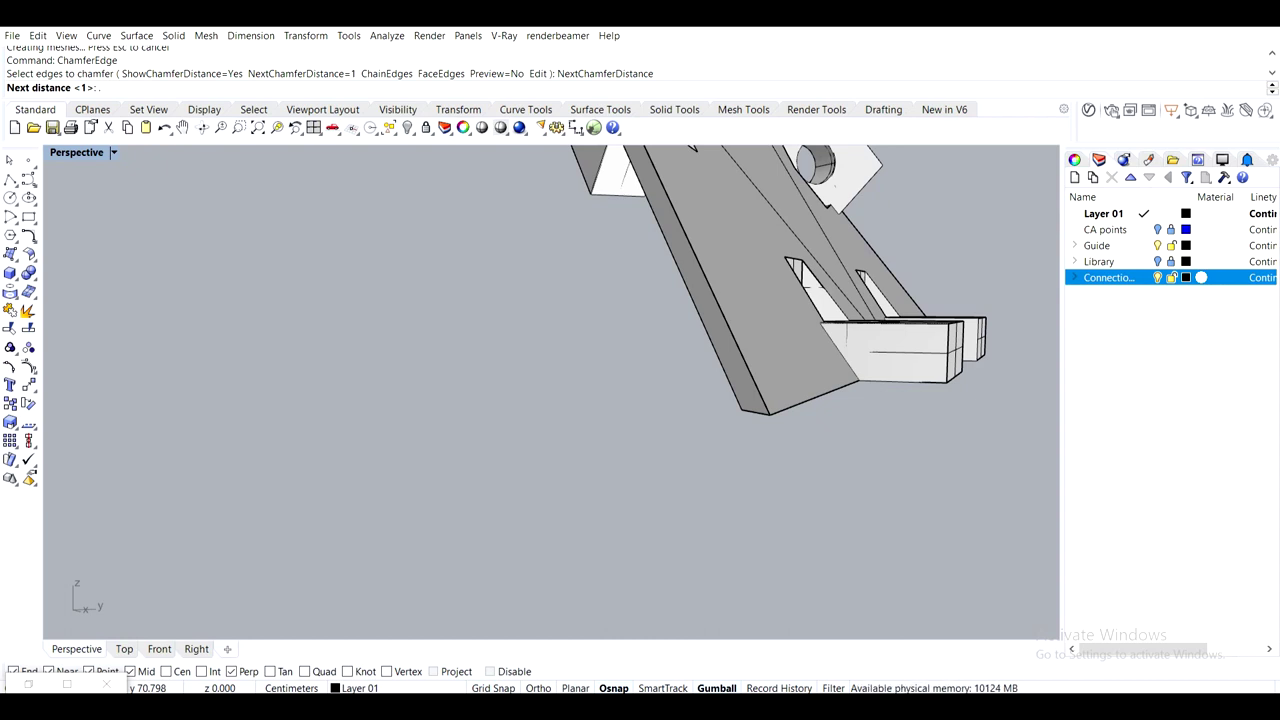
type(".1")
key("Return")
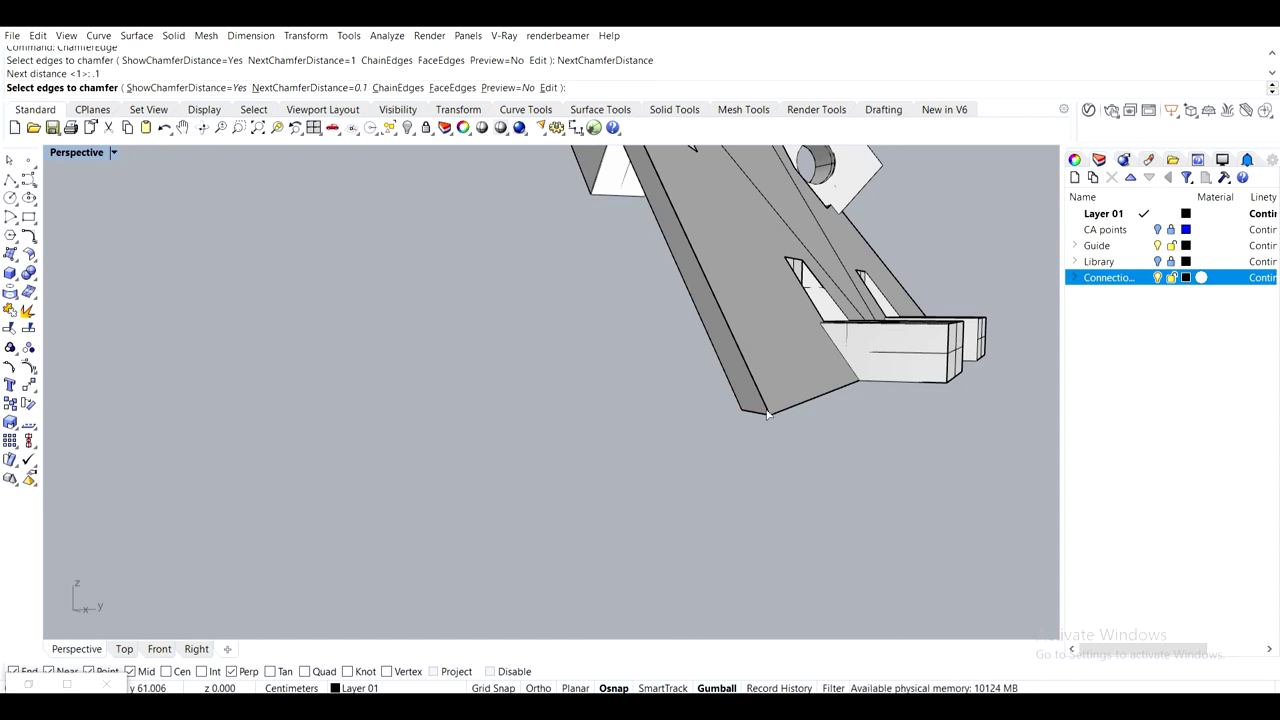
left_click(756, 414)
right_click_drag(769, 445, 400, 441)
left_click(397, 412)
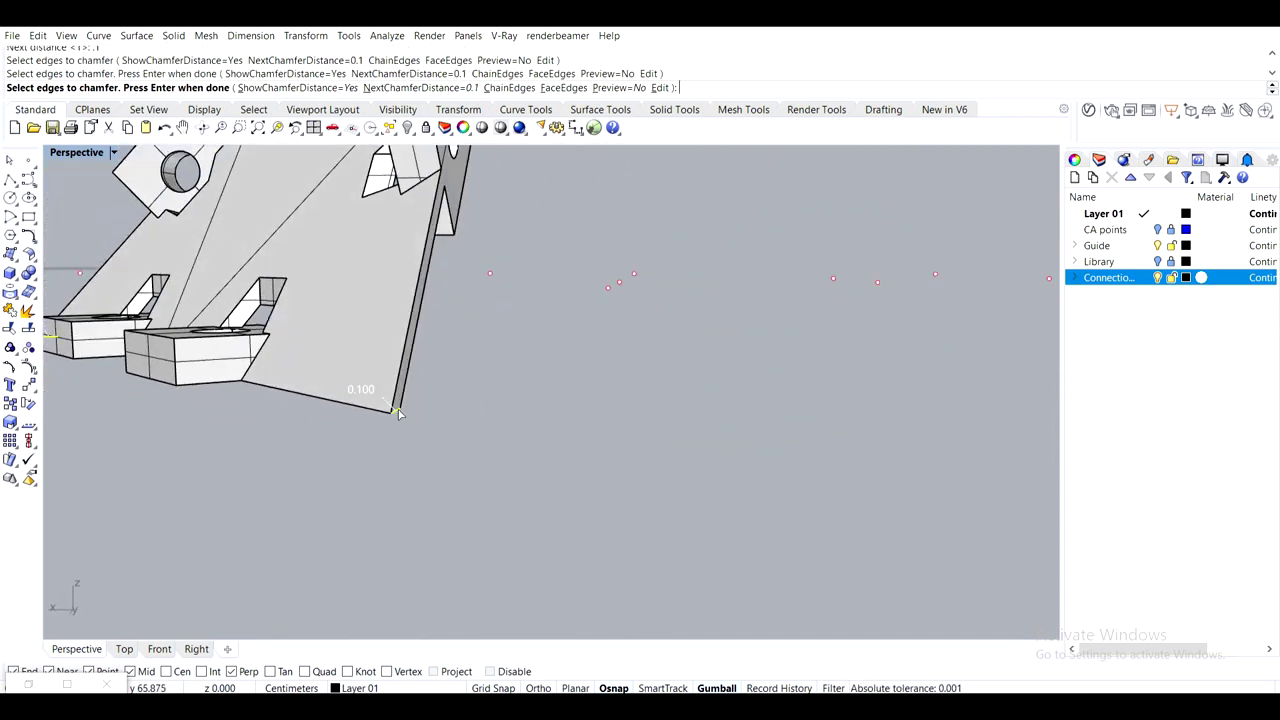
right_click_drag(518, 357, 420, 680)
scroll(476, 447, "down", 3)
scroll(467, 280, "up", 5)
left_click(449, 265)
key("Return")
key("Return")
Inspect the chamfered plate corners and undo the 0.1 corner chamfer
scroll(473, 347, "down", 9)
right_click_drag(472, 350, 468, 230)
scroll(621, 242, "up", 3)
right_click_drag(620, 242, 768, 380)
key("ctrl+z")
Chamfer the three short corner edges of the triangular plate with ChamferEdge at a distance of 0.2
right_click_drag(666, 402, 738, 296, "shift")
right_click_drag(442, 421, 561, 508)
right_click(555, 507)
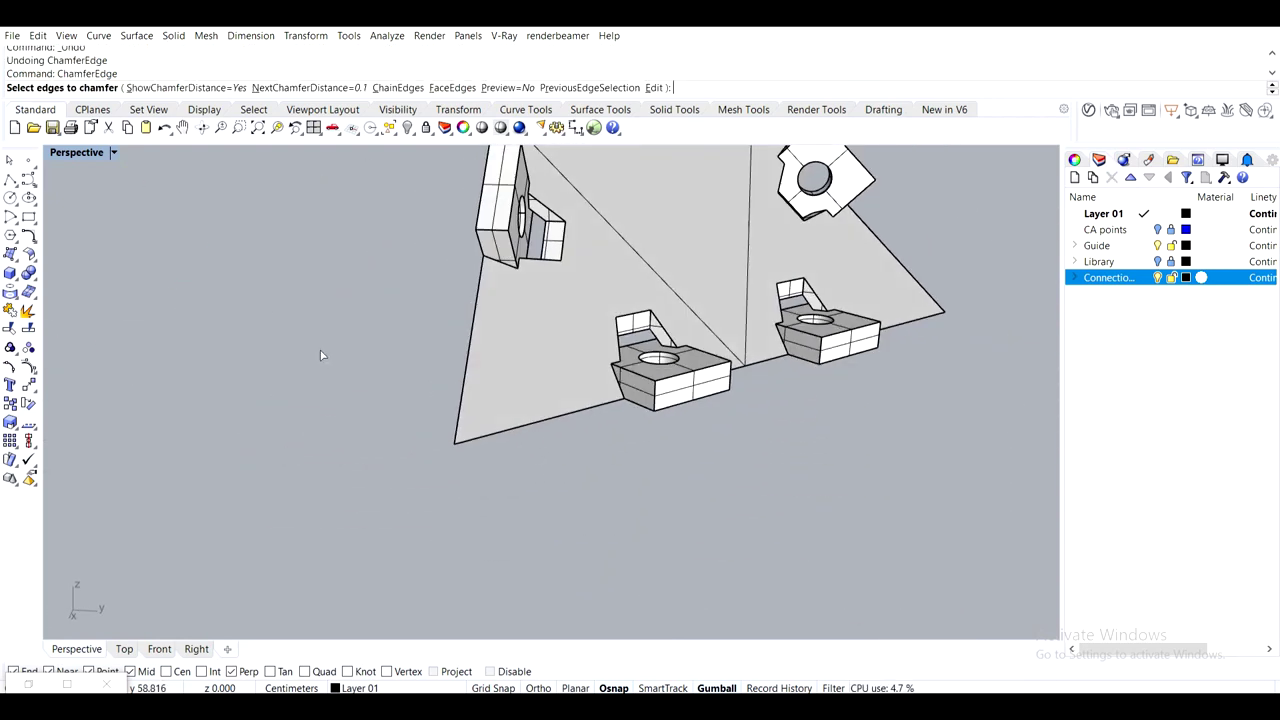
right_click_drag(335, 350, 251, 153)
left_click(338, 89)
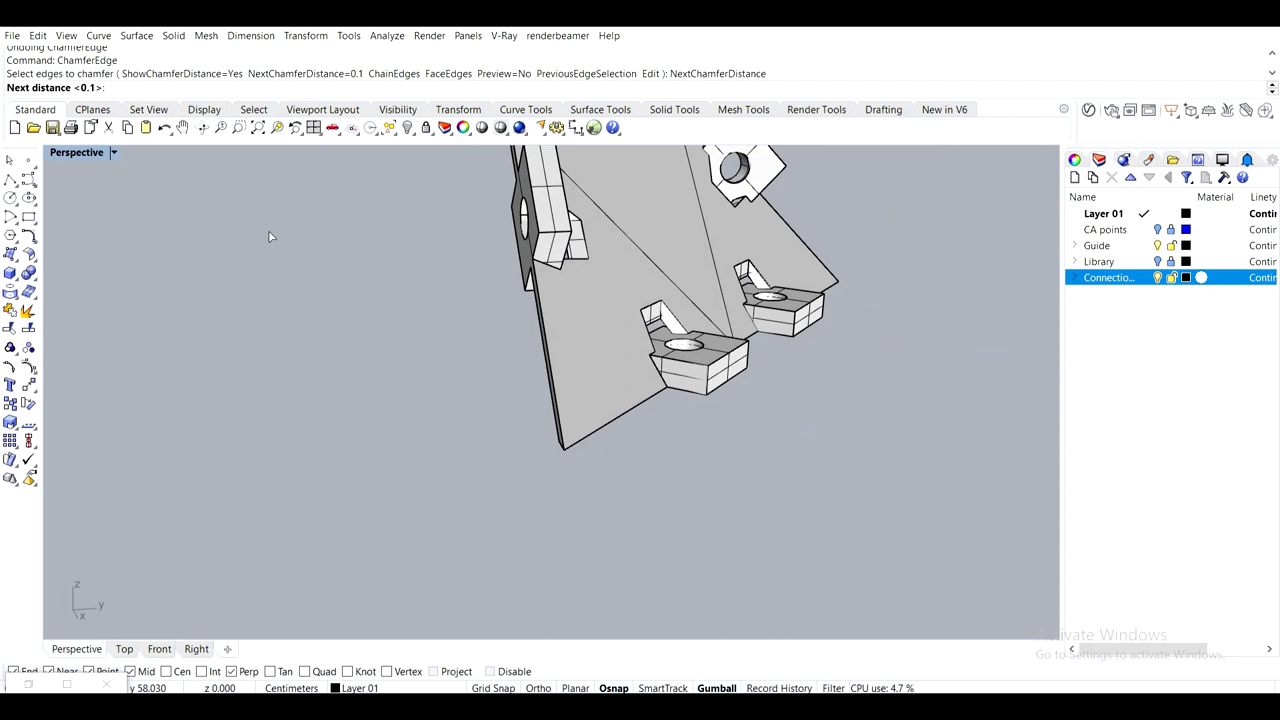
type(".2")
key("Return")
right_click_drag(268, 236, 743, 503)
left_click(818, 408)
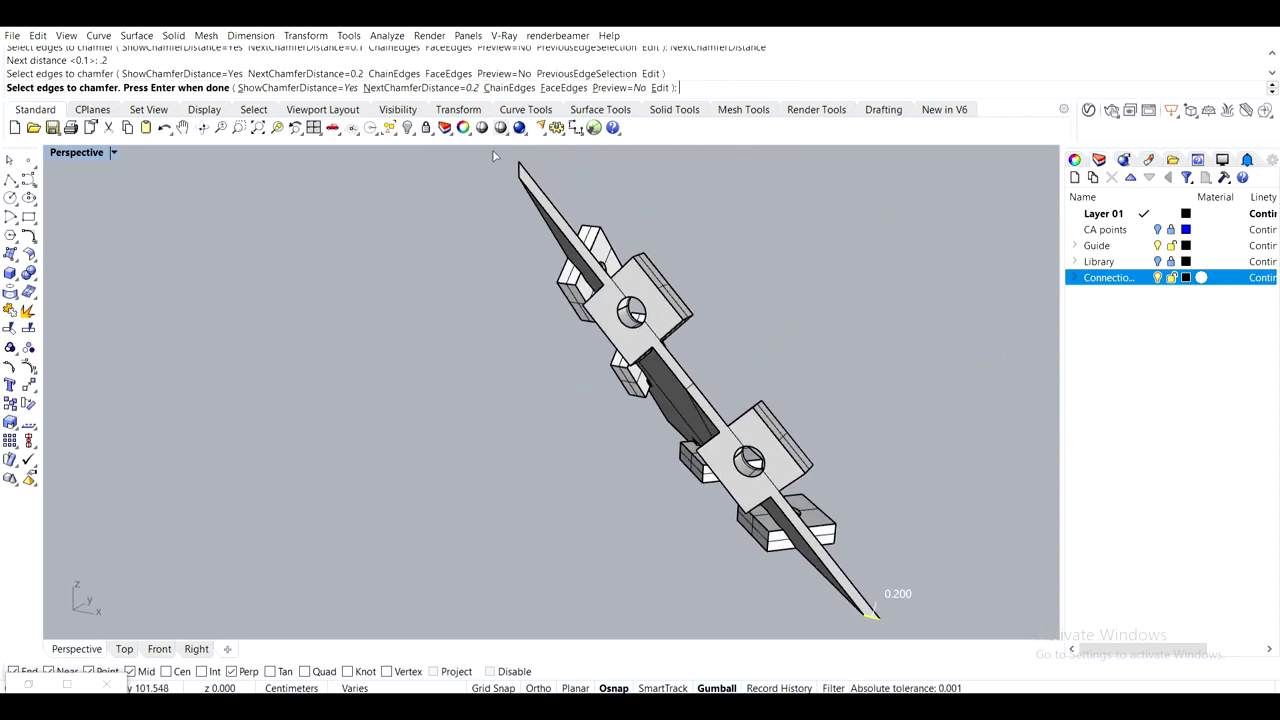
scroll(516, 174, "up", 6)
left_click(523, 167)
right_click_drag(469, 367, 724, 237)
scroll(500, 408, "up", 9)
left_click(434, 287)
right_click(539, 347)
right_click(539, 347)
Run FilletEdge with radius 0.2 and select the outer corner edges of the tabs along one sloping plate side
scroll(539, 347, "down", 8)
right_click_drag(539, 347, 507, 332, "shift")
type("etEdge")
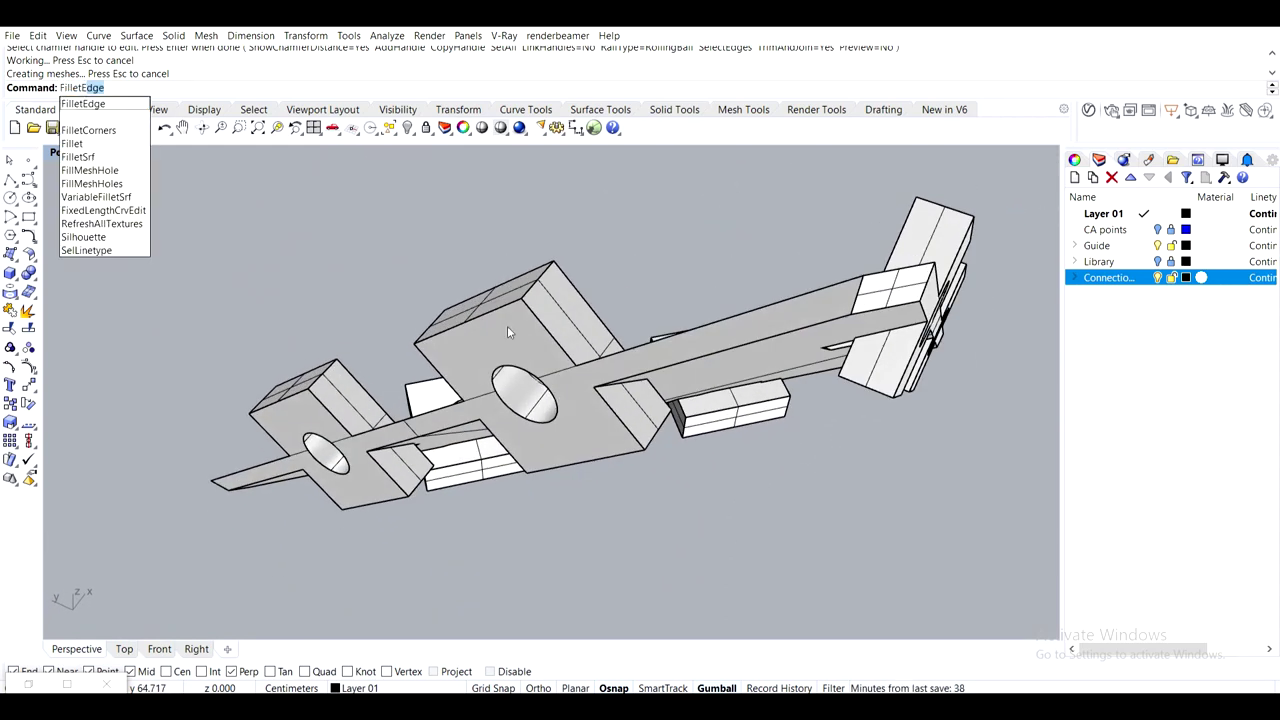
key("Return")
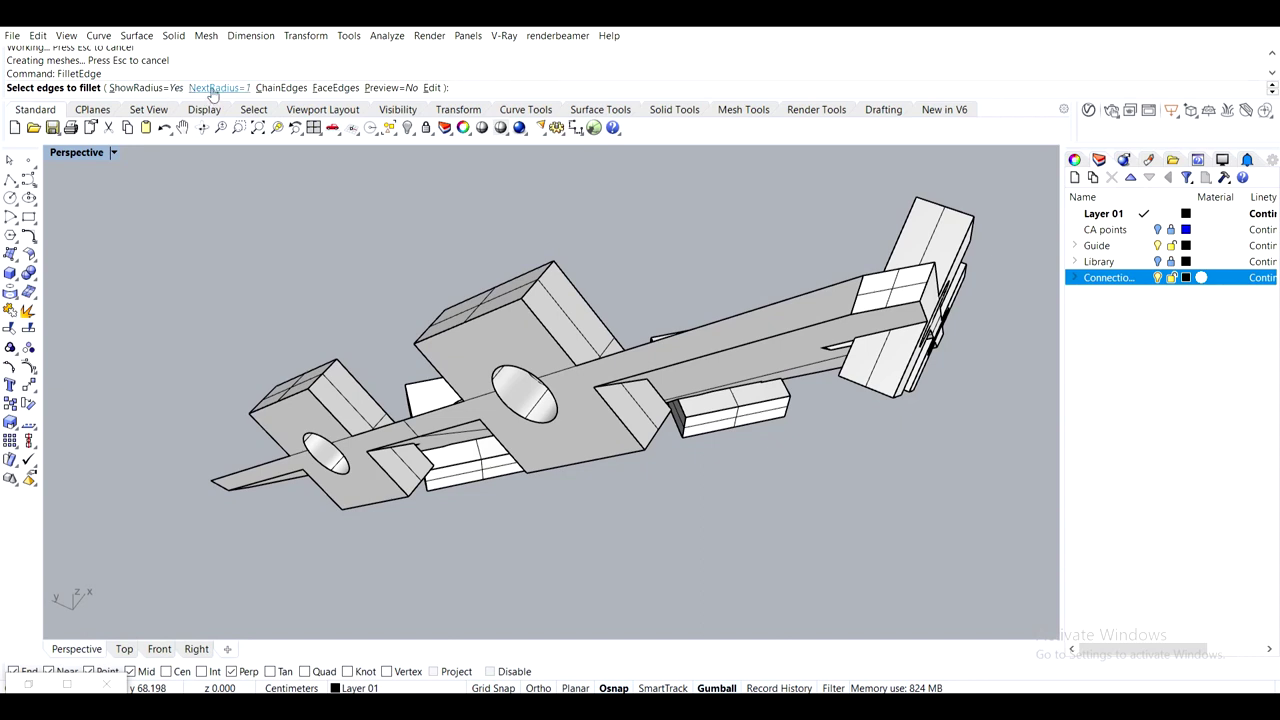
left_click(213, 88)
type("2")
key("Return")
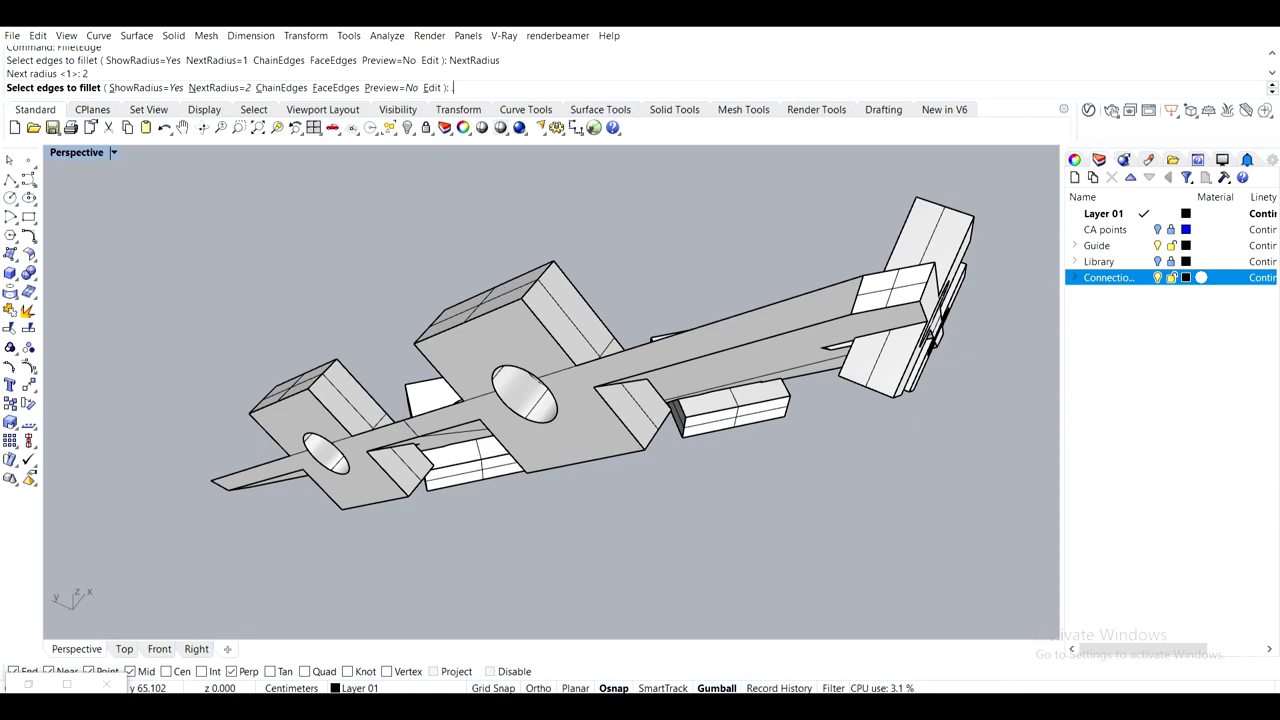
type(".2")
key("Return")
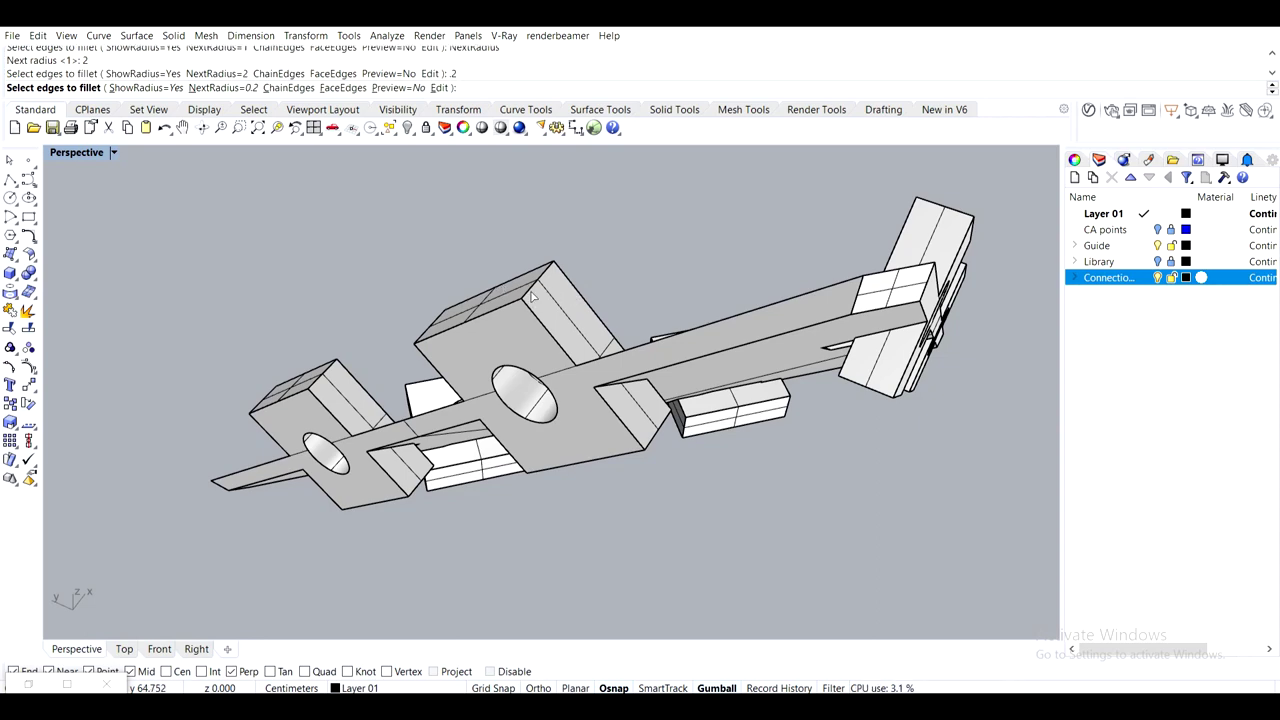
left_click(531, 290)
mouse_move(531, 290)
right_mouse_down()
mouse_move(608, 272)
mouse_move(651, 286)
mouse_move(513, 378)
mouse_move(586, 314)
mouse_move(596, 281)
mouse_move(512, 306)
right_mouse_up()
left_click(630, 273)
left_click(491, 369)
left_click(664, 209)
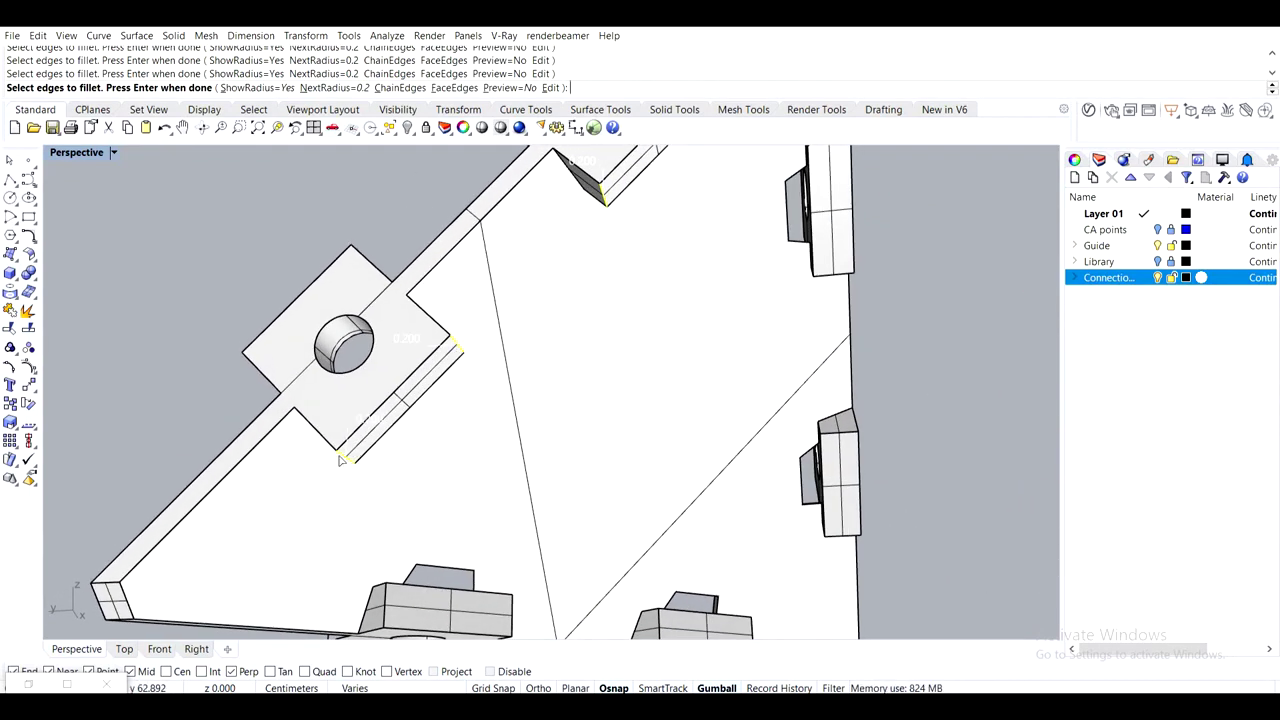
Add the outer corner edges of both tabs along the plate's bottom side to the 0.2 fillet selection
right_click_drag(340, 460, 492, 507)
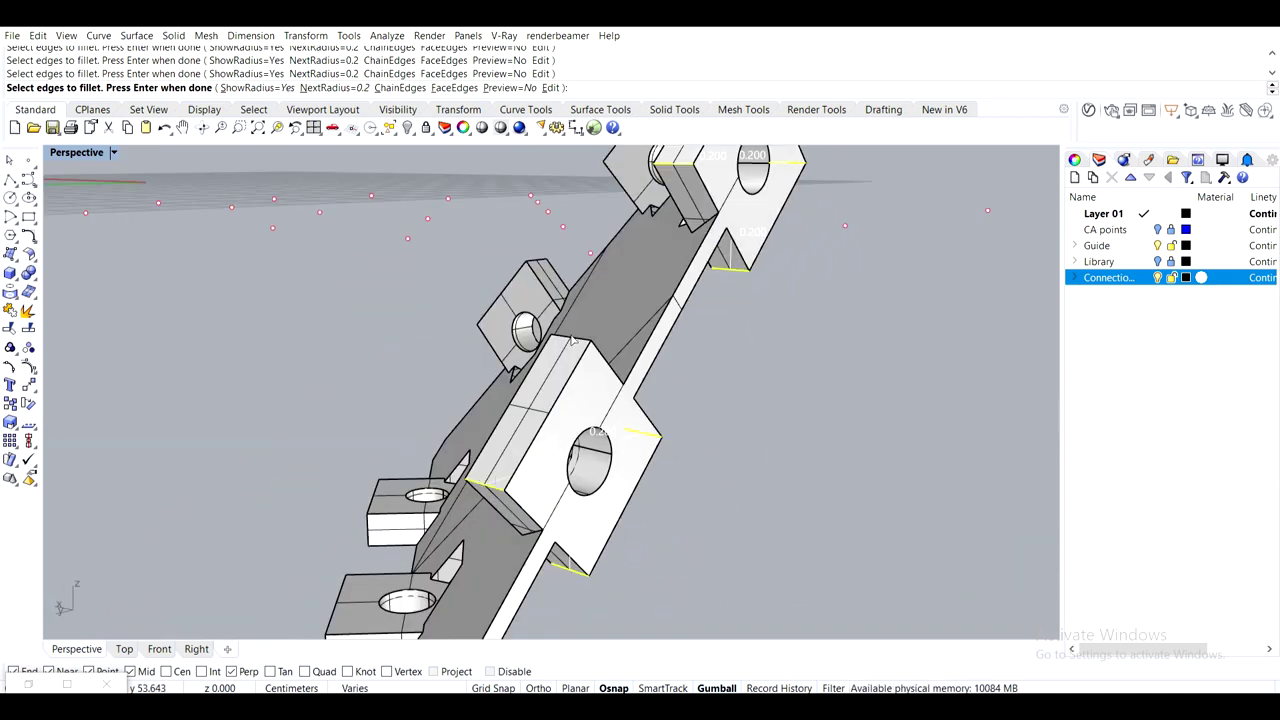
right_click_drag(490, 456, 600, 525)
scroll(568, 532, "up", 4)
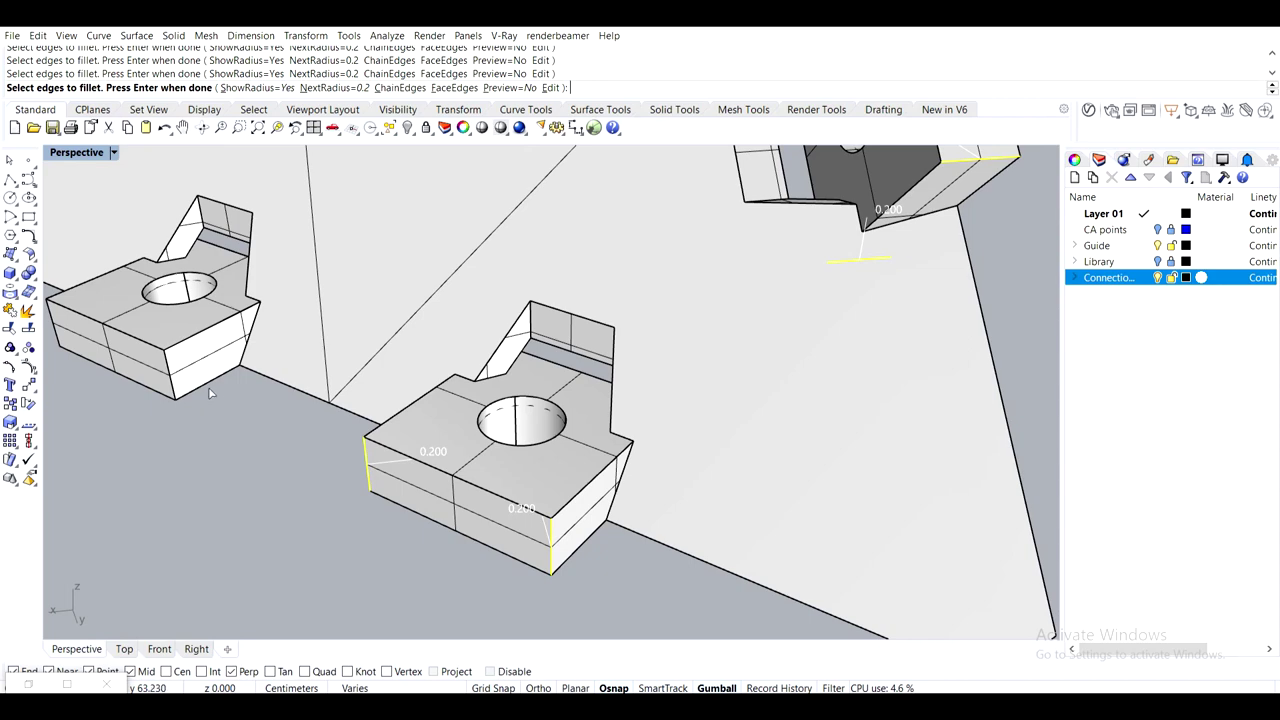
left_click(174, 377)
right_click_drag(150, 375, 293, 425, "shift")
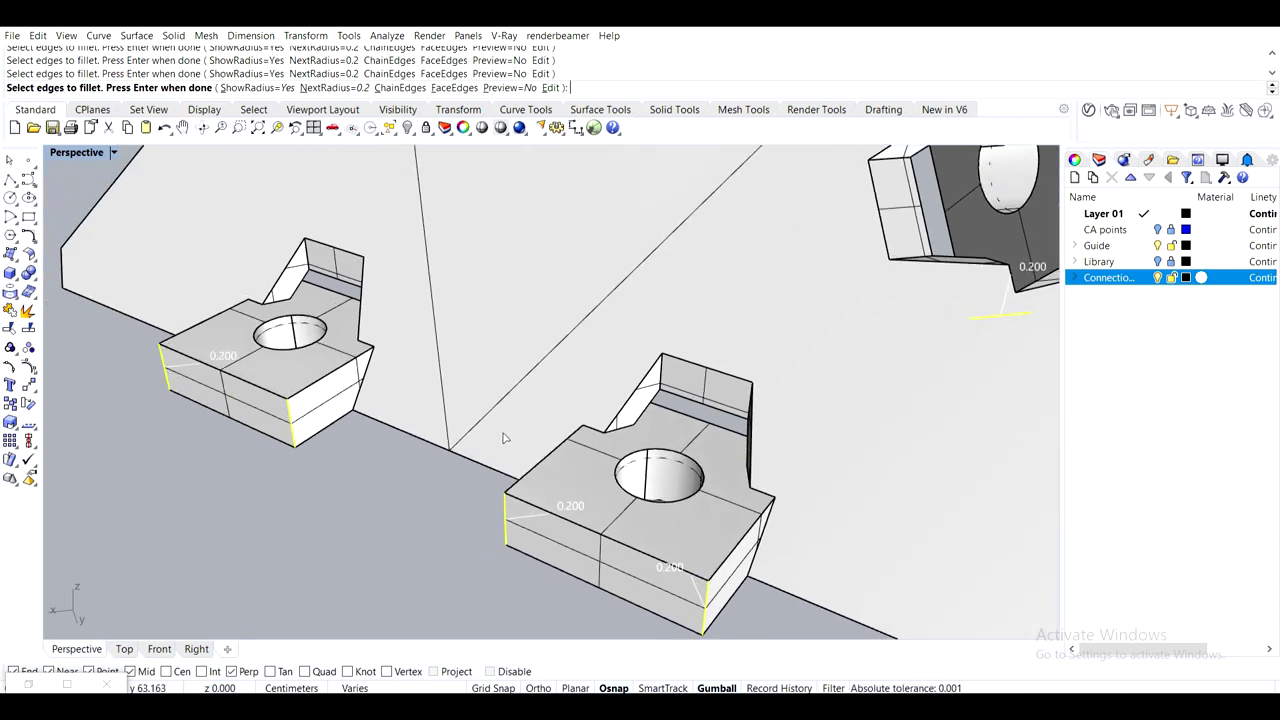
right_click_drag(600, 447, 567, 497)
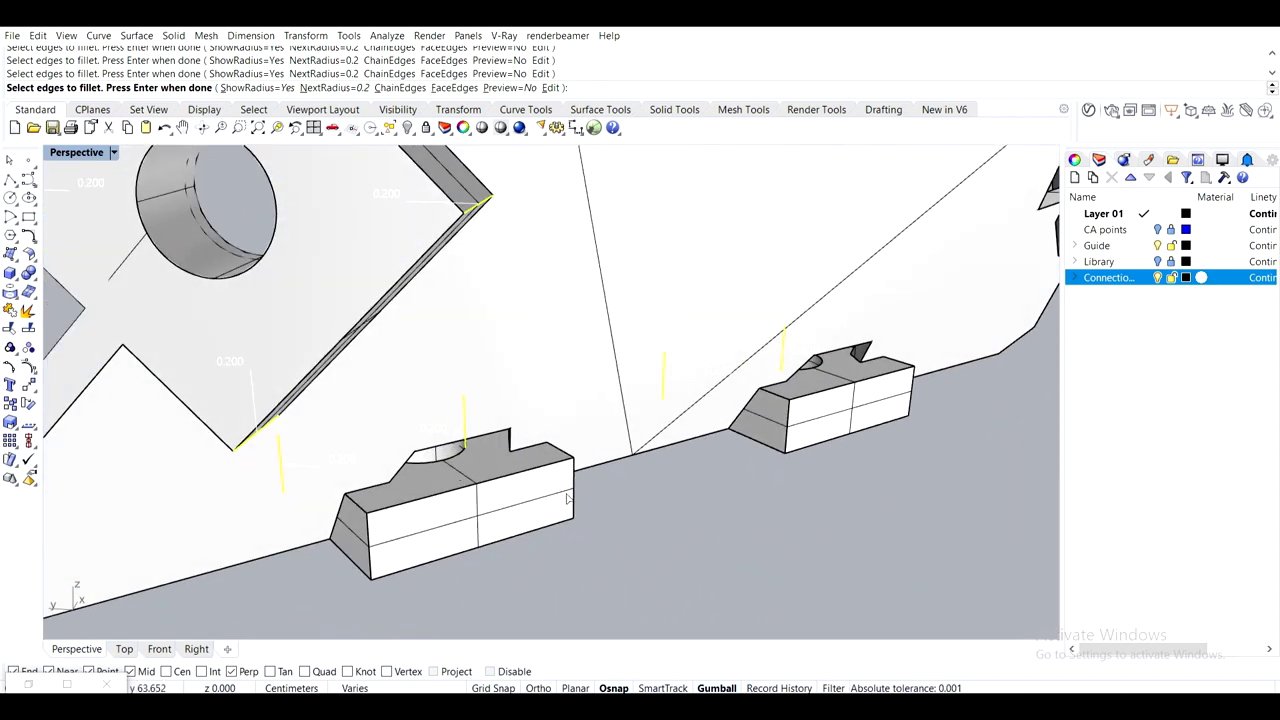
left_click(373, 561)
right_click_drag(752, 466, 562, 514, "shift")
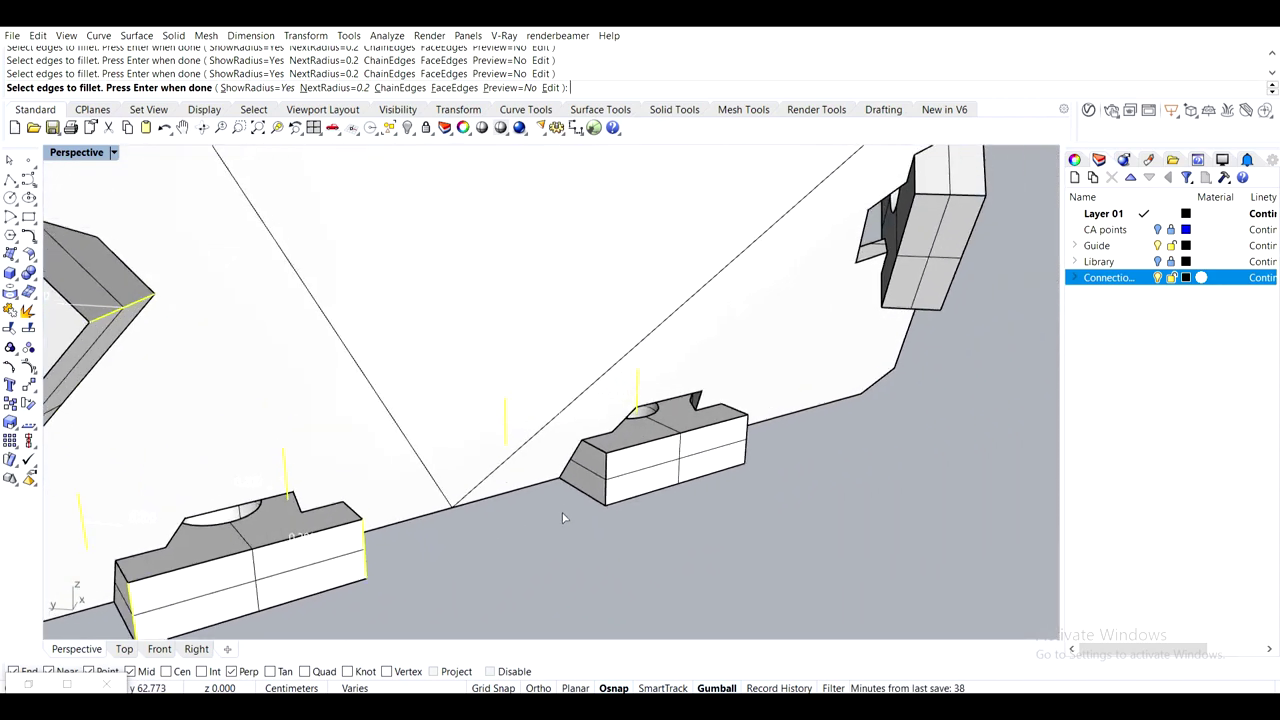
left_click(746, 440)
right_click_drag(848, 464, 799, 447)
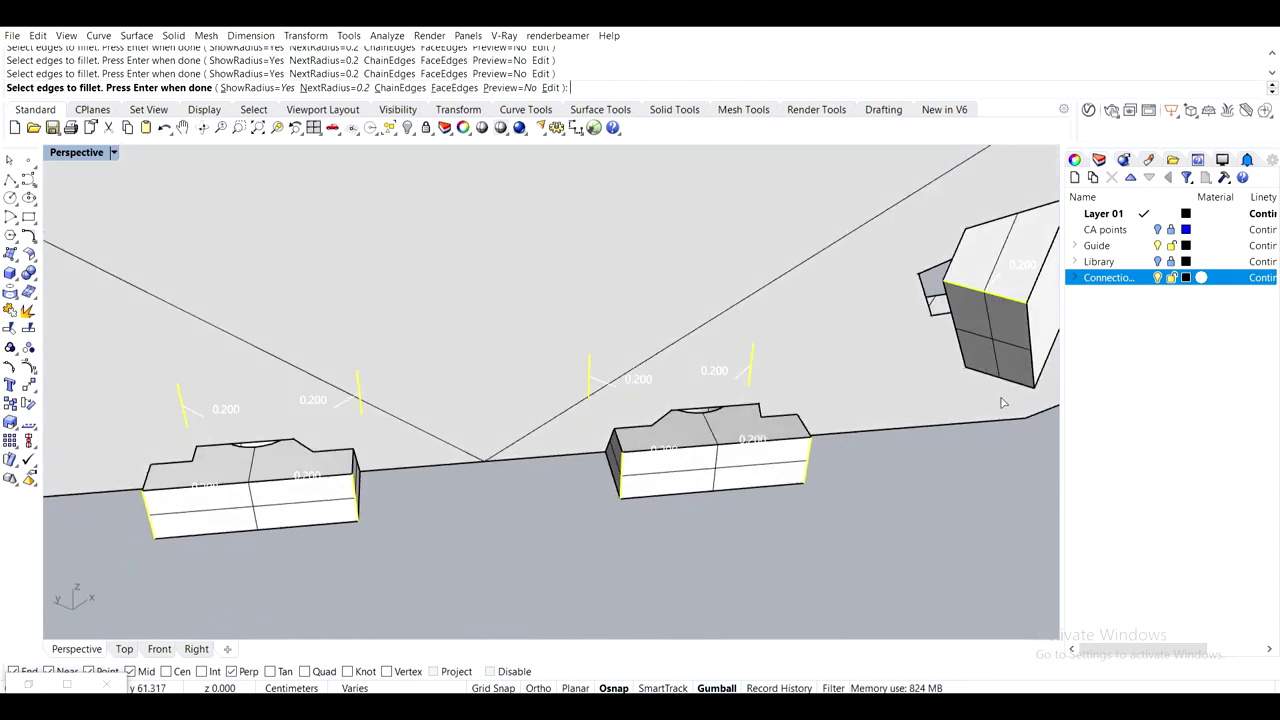
Add the outer corner edges of the remaining tabs and apply the 0.2 fillet to all selected edges
right_click_drag(993, 383, 597, 612)
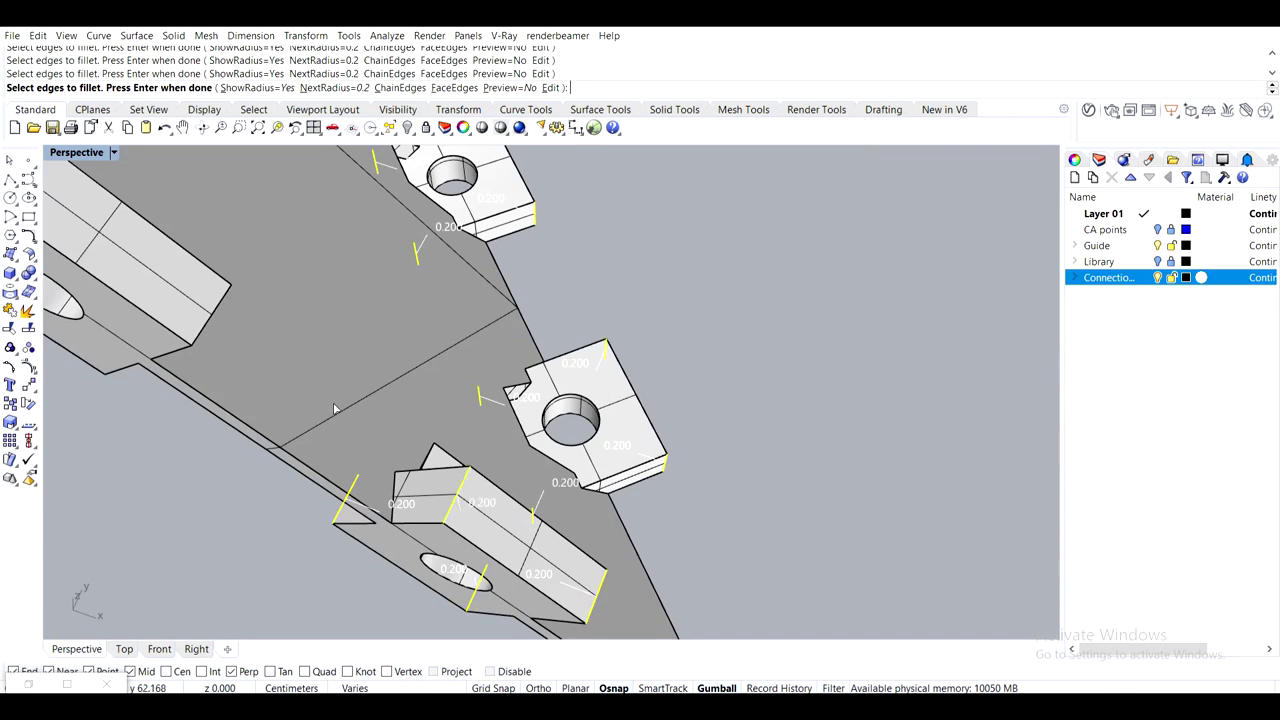
right_click_drag(335, 408, 519, 438)
left_click(330, 272)
right_click_drag(373, 341, 487, 361)
right_click_drag(617, 381, 347, 215)
right_click_drag(600, 385, 374, 354)
scroll(374, 354, "down", 6)
right_click_drag(626, 418, 892, 379)
key("Return")
key("Return")
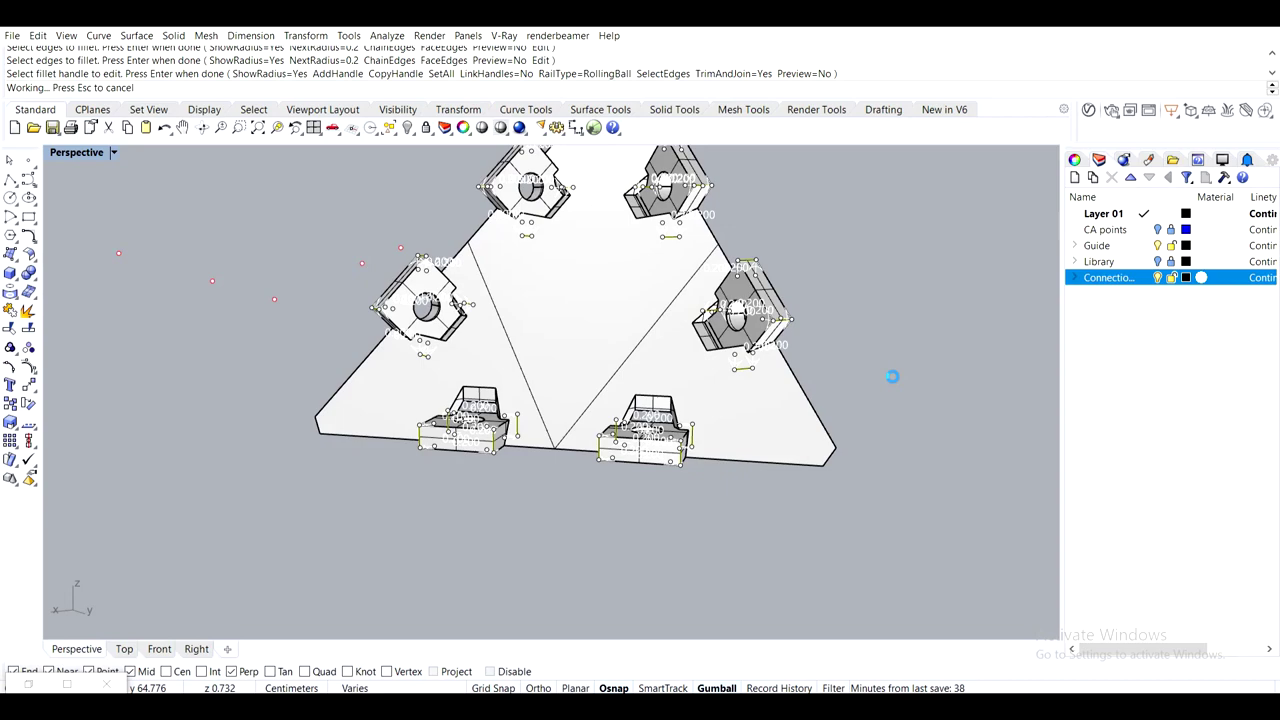
Examine the rounded tab corners and the nut cutout behind a bottom tab up close
right_click_drag(591, 329, 597, 377)
scroll(424, 429, "up", 5)
scroll(424, 429, "up", 2)
right_click_drag(424, 429, 506, 417, "shift")
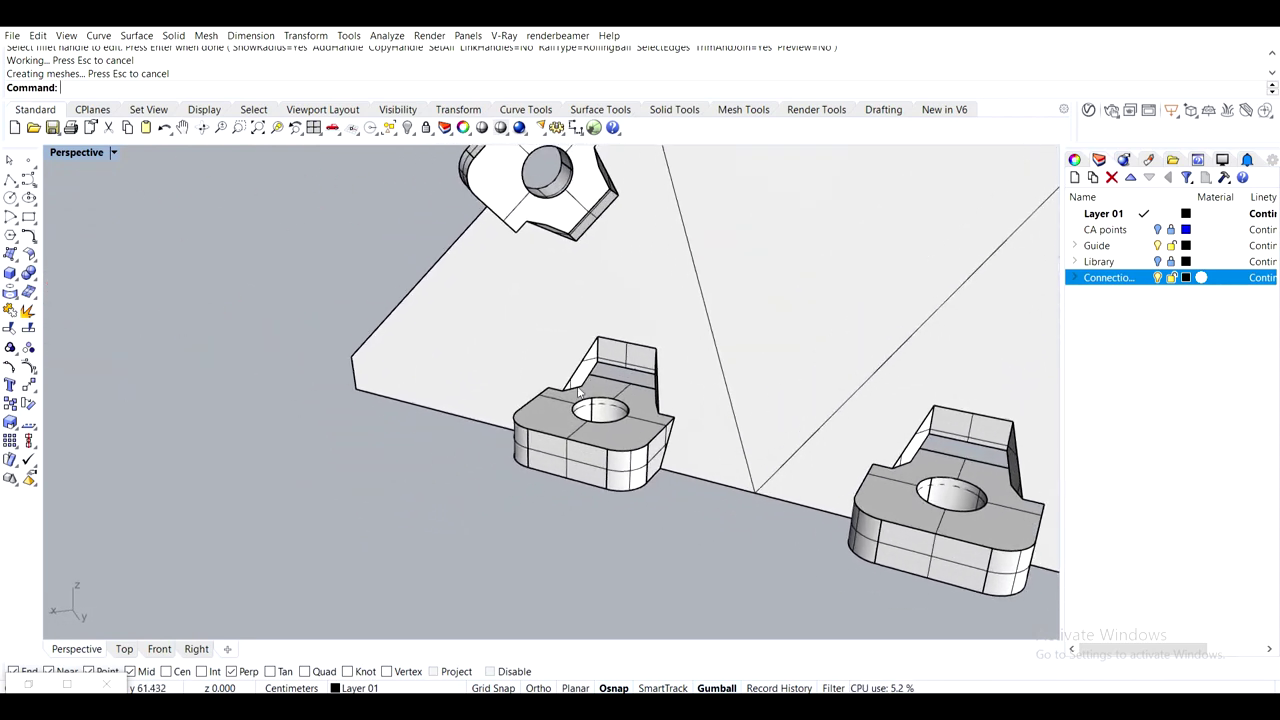
scroll(592, 388, "up", 5)
right_click_drag(592, 388, 676, 380)
scroll(574, 328, "up", 3)
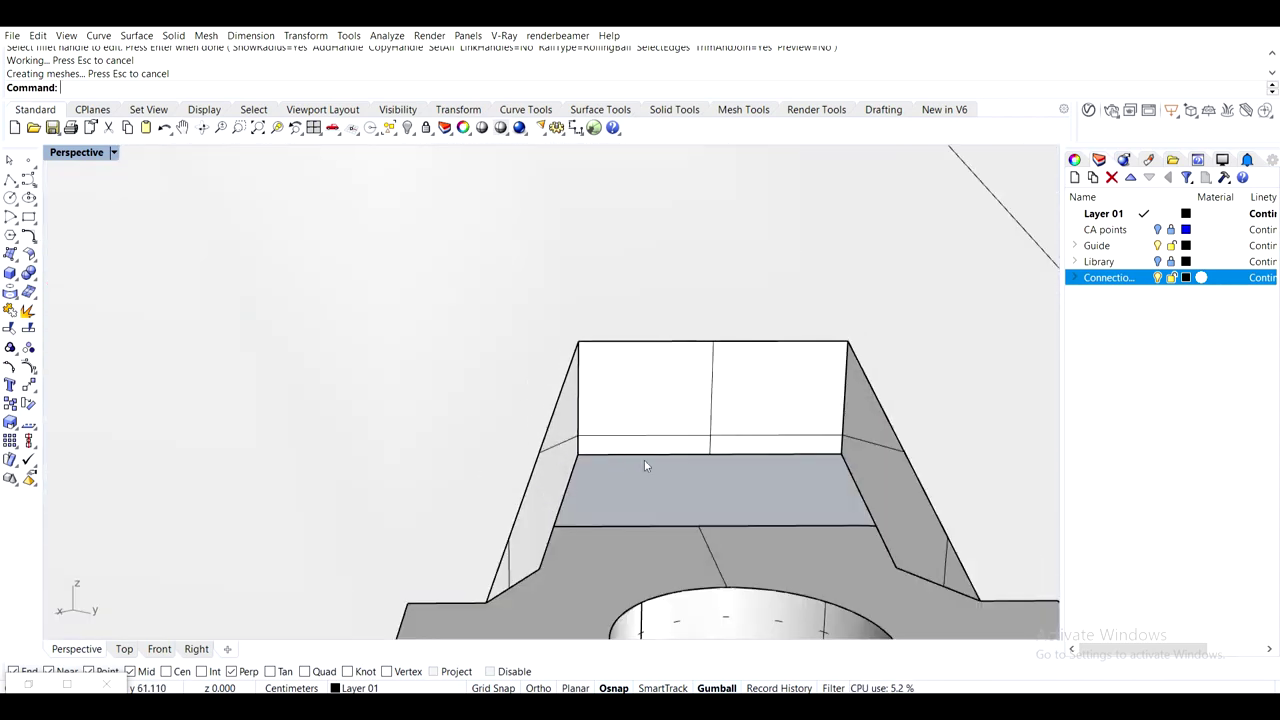
right_click_drag(675, 470, 606, 335)
scroll(625, 476, "down", 3)
scroll(606, 335, "down", 5)
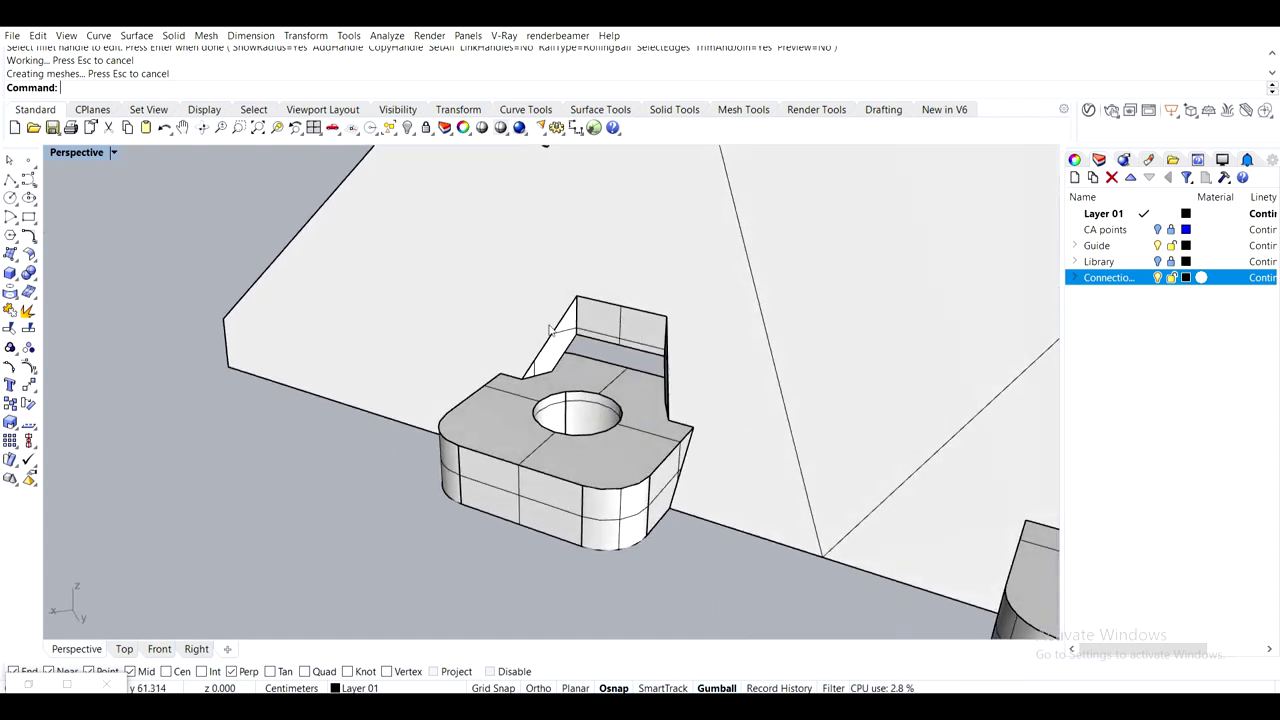
Examine a tab's bolt hole and rounded outline from the outer edge of the plate
scroll(549, 326, "up", 5)
scroll(557, 380, "down", 5)
right_click_drag(556, 384, 516, 391)
right_click_drag(589, 447, 657, 209)
scroll(618, 243, "up", 4)
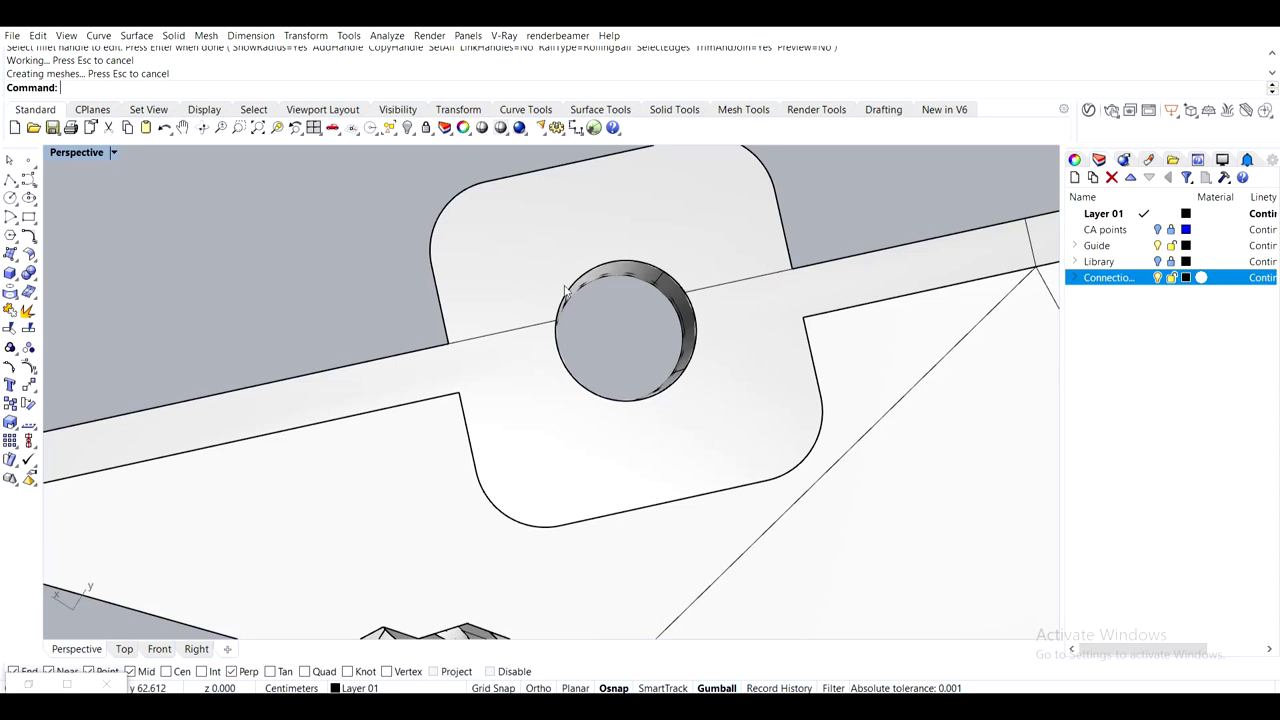
right_click_drag(593, 304, 584, 256)
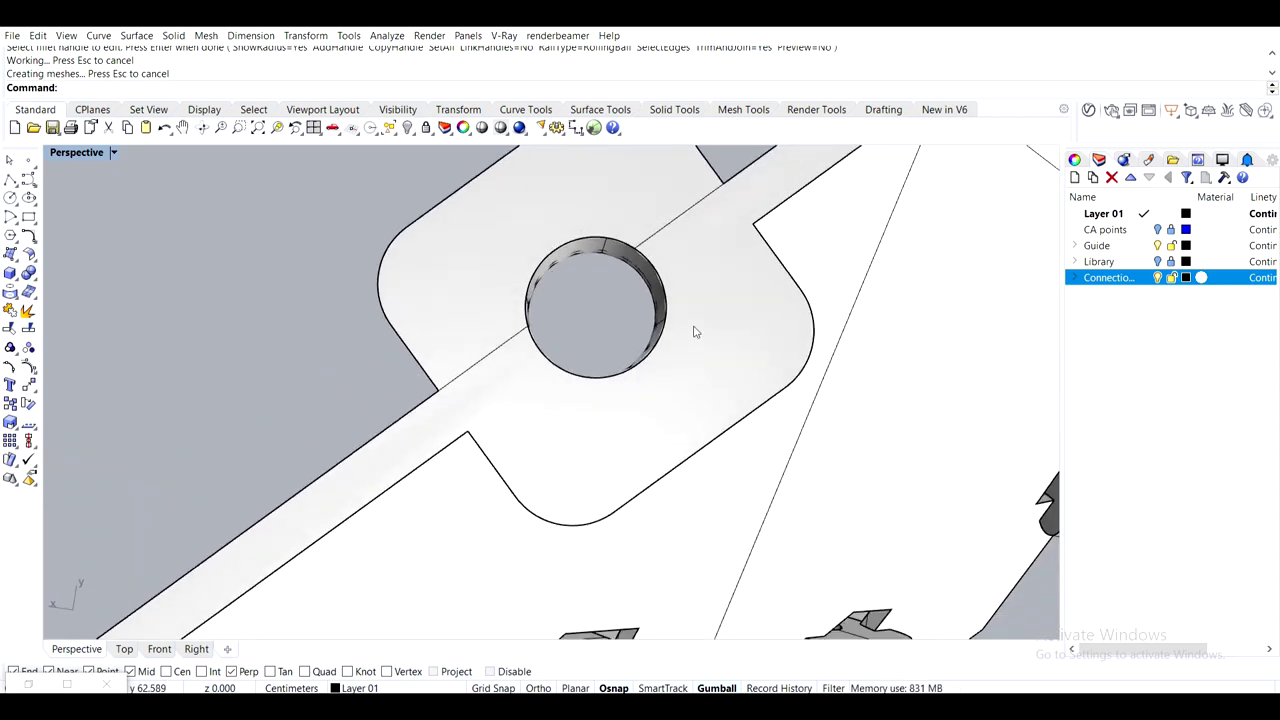
right_click_drag(695, 332, 484, 315)
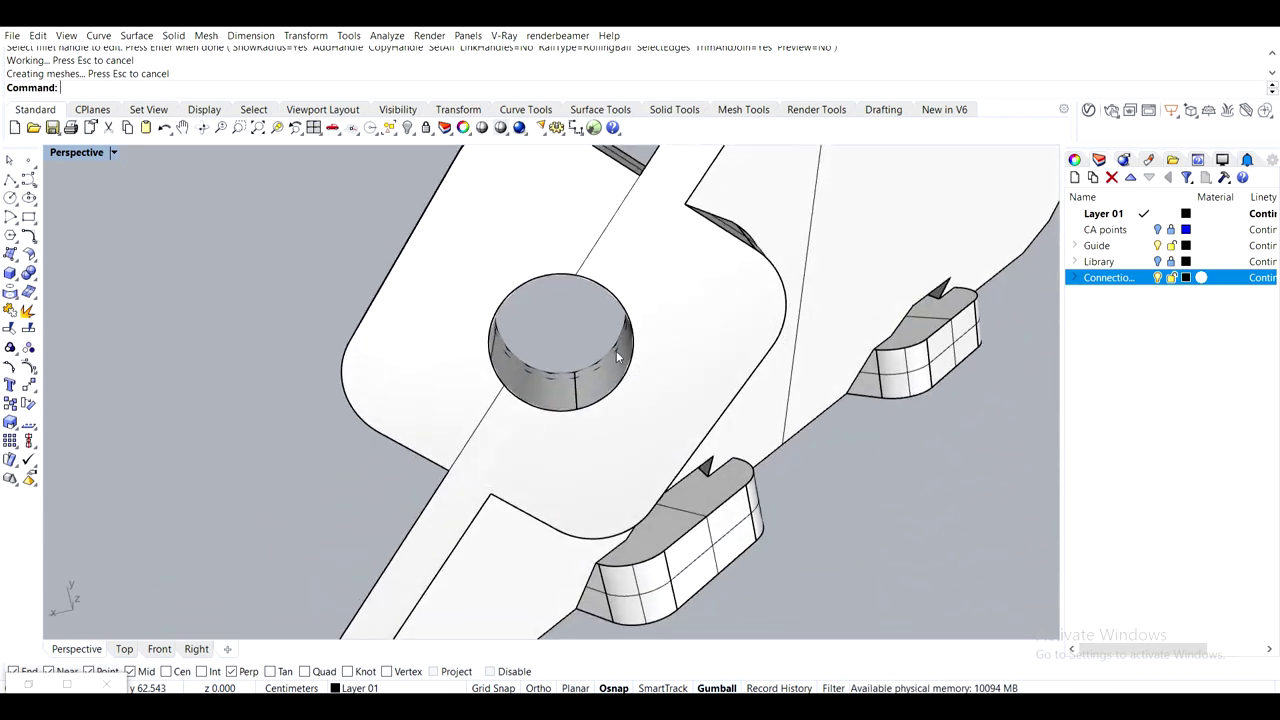
Chamfer the three plate-face edges of the first bottom tab's nut cutout with ChamferEdge at a distance of 0.02
right_click_drag(614, 358, 716, 543)
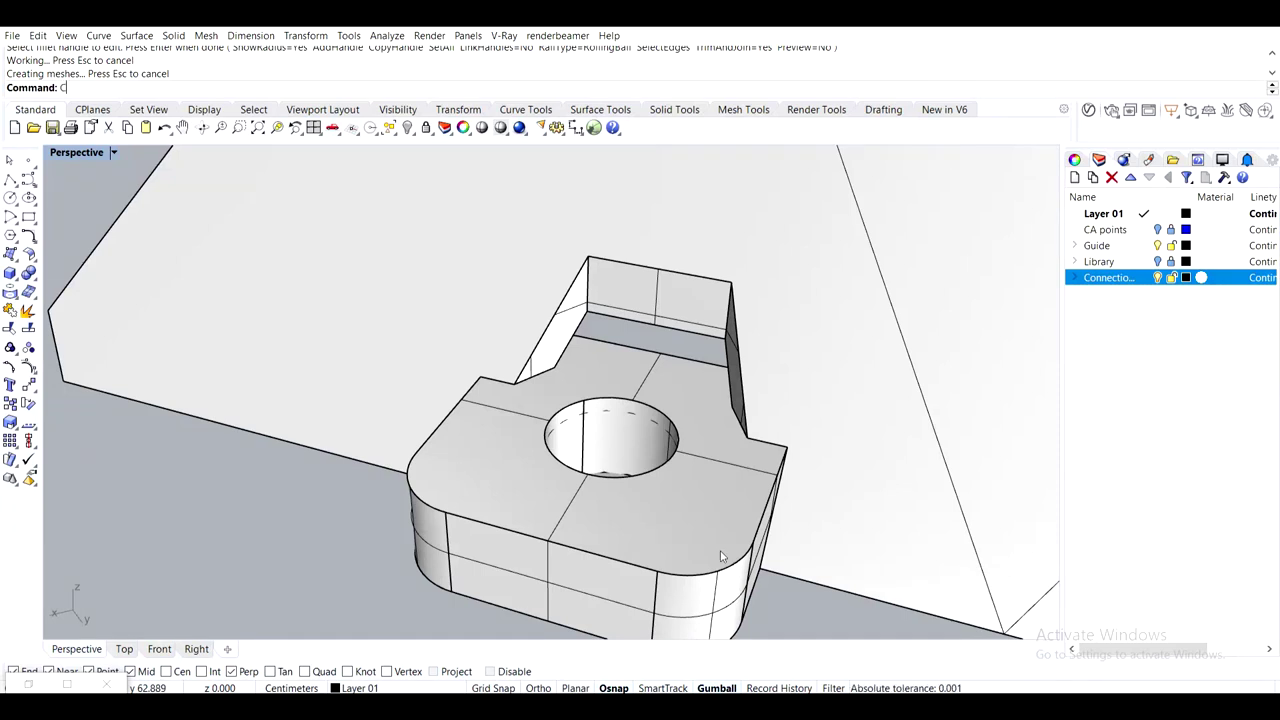
key("Return")
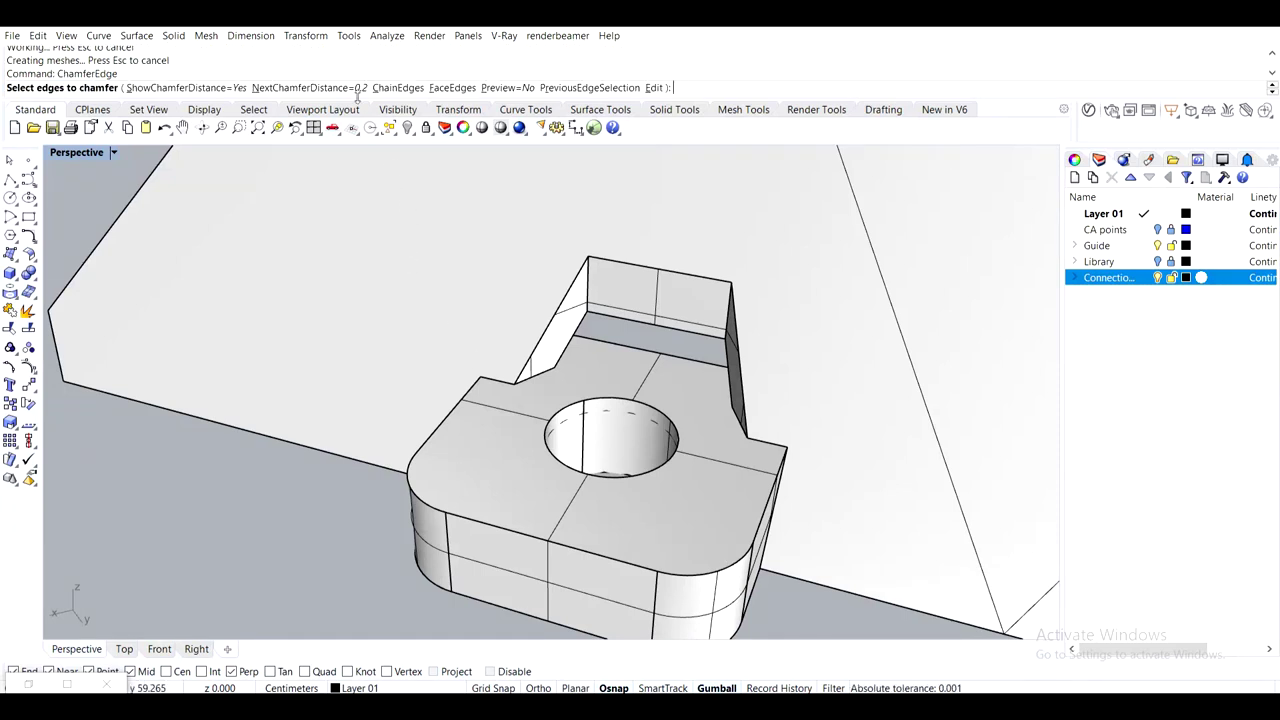
left_click(310, 88)
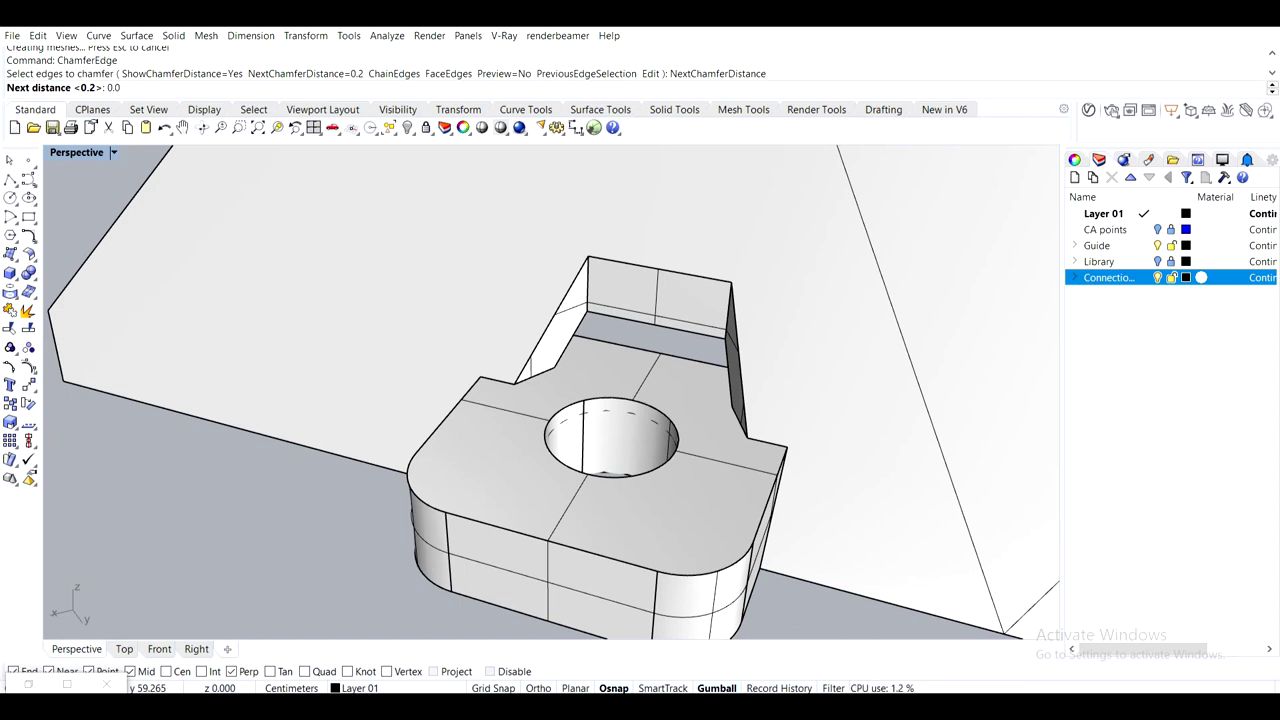
key("Return")
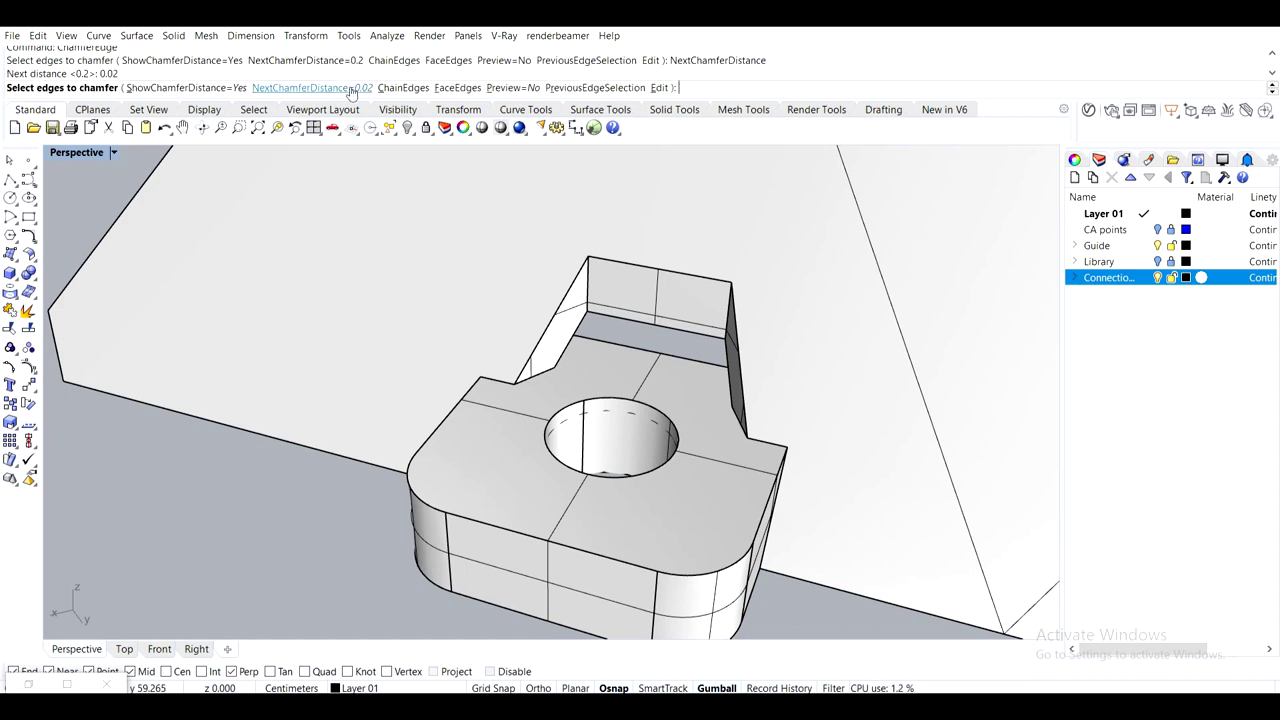
left_click(560, 318)
left_click(712, 281)
left_click(737, 343)
key("Return")
key("Return")
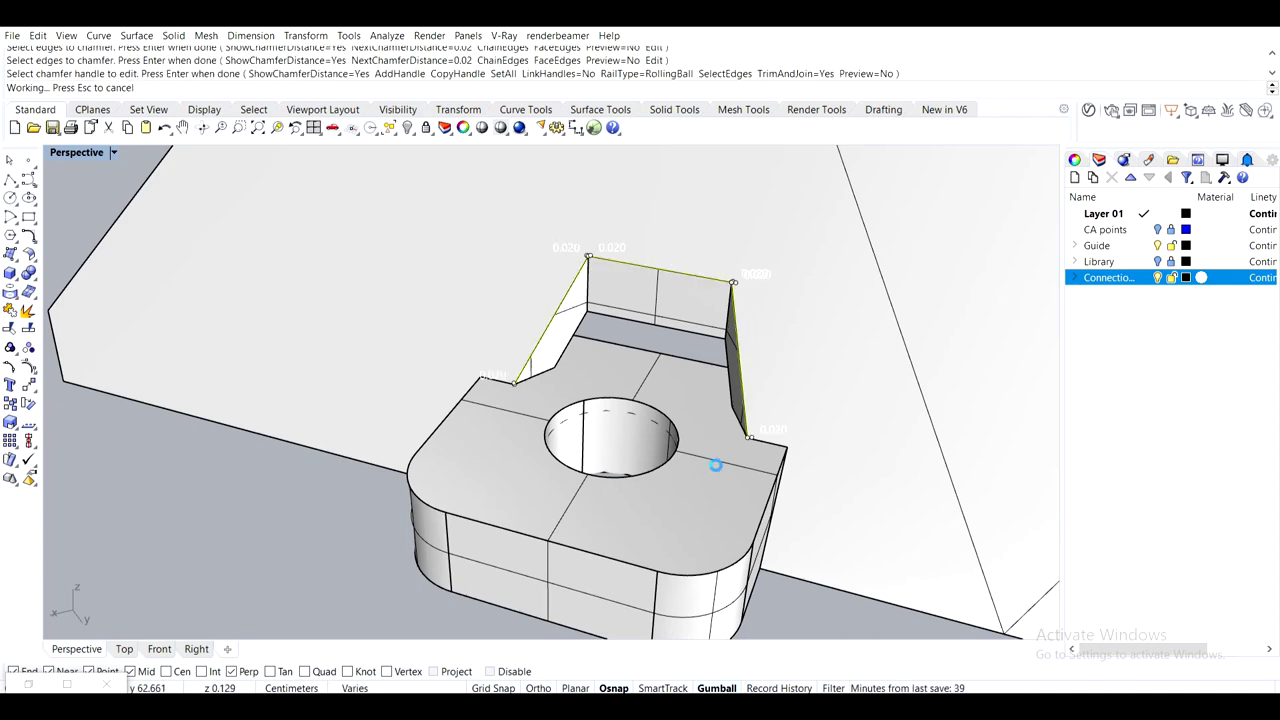
Chamfer the three plate-face edges of the second bottom tab's nut cutout at a distance of 0.02
scroll(715, 436, "up", 3)
right_click_drag(714, 434, 613, 319)
scroll(683, 370, "down", 5)
scroll(815, 350, "down", 5)
right_click_drag(990, 333, 691, 381, "shift")
scroll(691, 381, "up", 6)
key("Return")
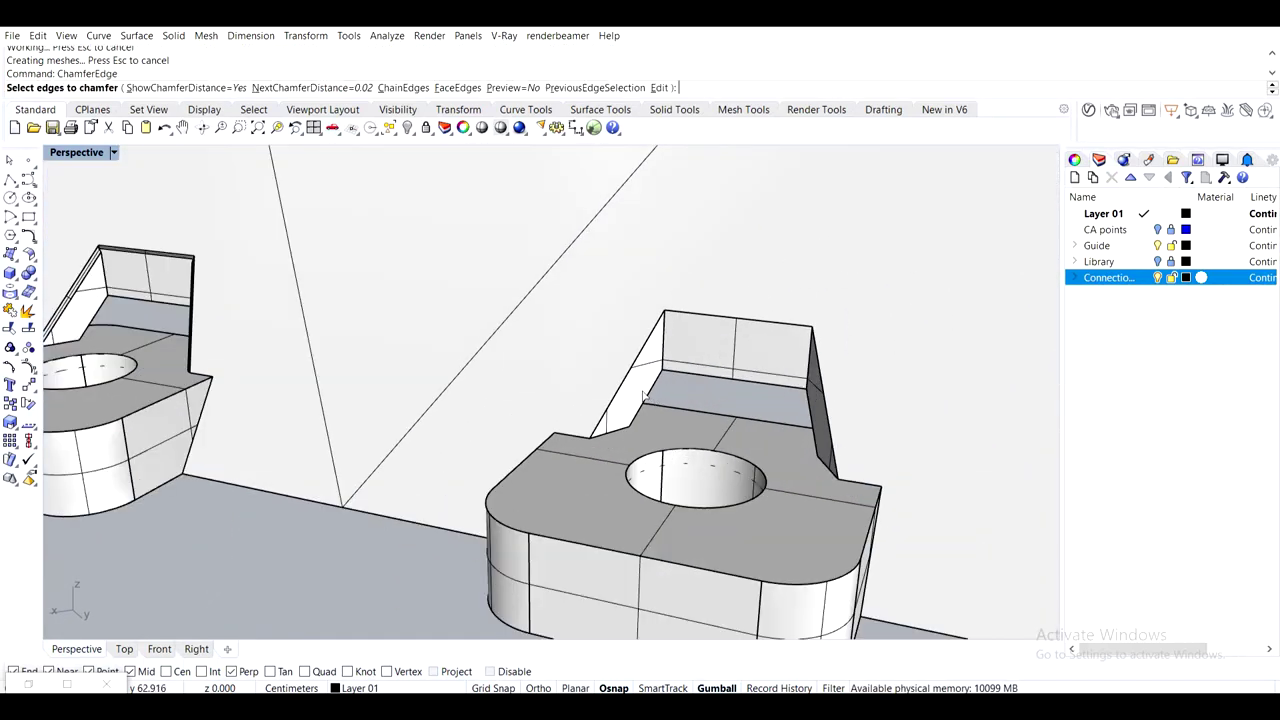
left_click(626, 384)
left_click(730, 317)
left_click(822, 376)
key("Return")
key("Return")
Chamfer the three plate-face edges of the nut cutout on the right slanted side's lower tab at a distance of 0.02
scroll(822, 374, "down", 9)
right_click_drag(768, 312, 731, 468, "shift")
scroll(818, 464, "up", 9)
right_click_drag(837, 472, 697, 383, "shift")
key("Return")
left_click(698, 327)
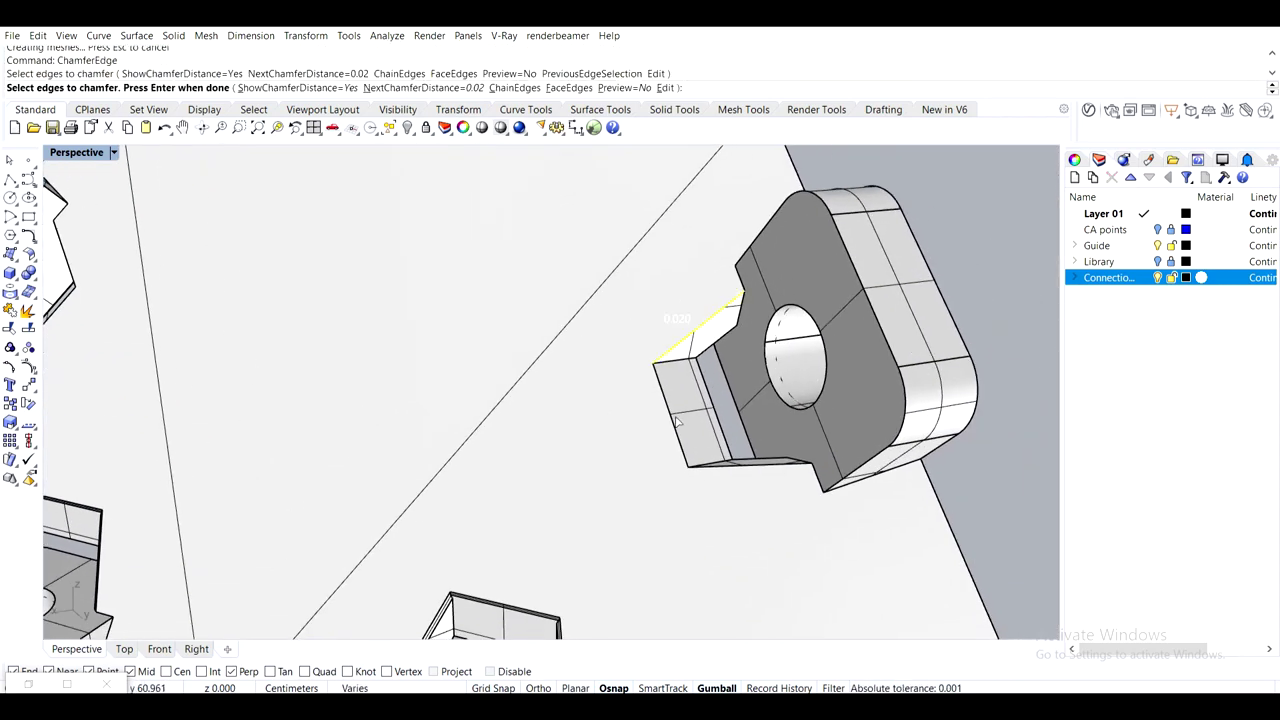
left_click(674, 421)
left_click(748, 467)
key("Return")
key("Return")
Chamfer the plate-face edges of the nut cutouts on the upper right tab and both left-side tabs together at 0.02
scroll(757, 466, "down", 9)
right_click_drag(704, 363, 706, 433, "shift")
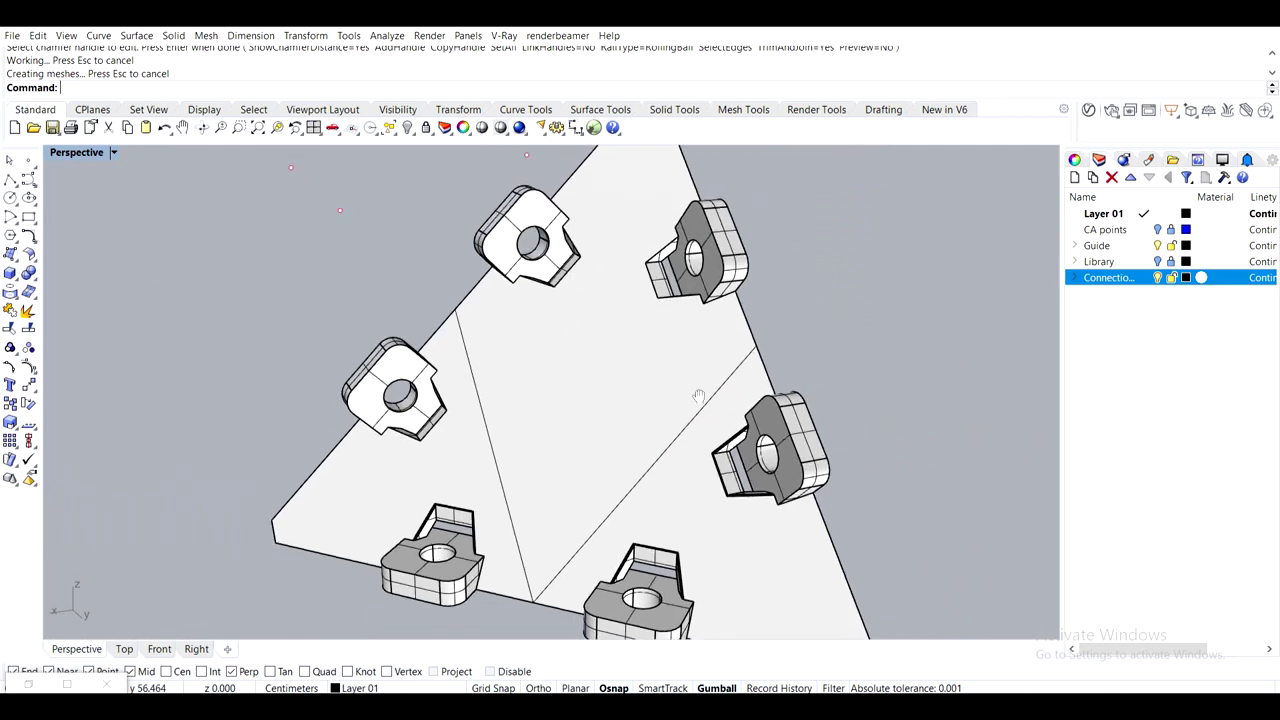
scroll(690, 368, "up", 4)
scroll(692, 385, "up", 3)
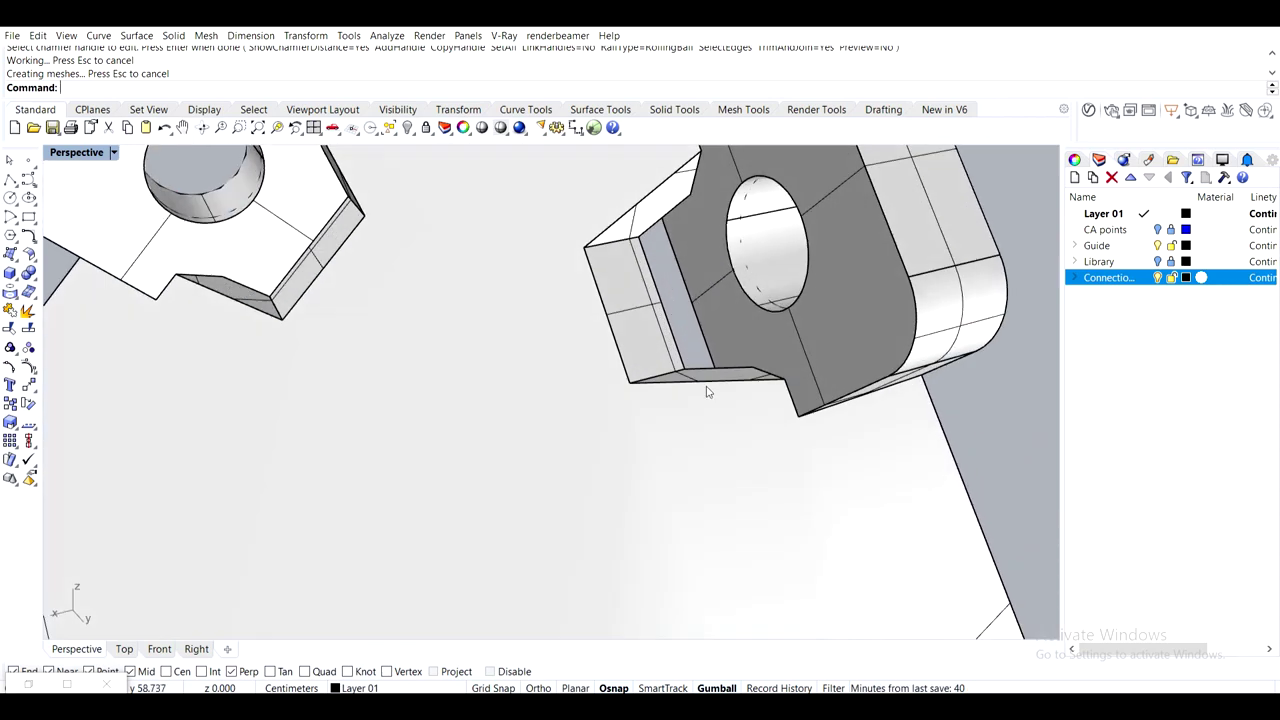
left_click(713, 381)
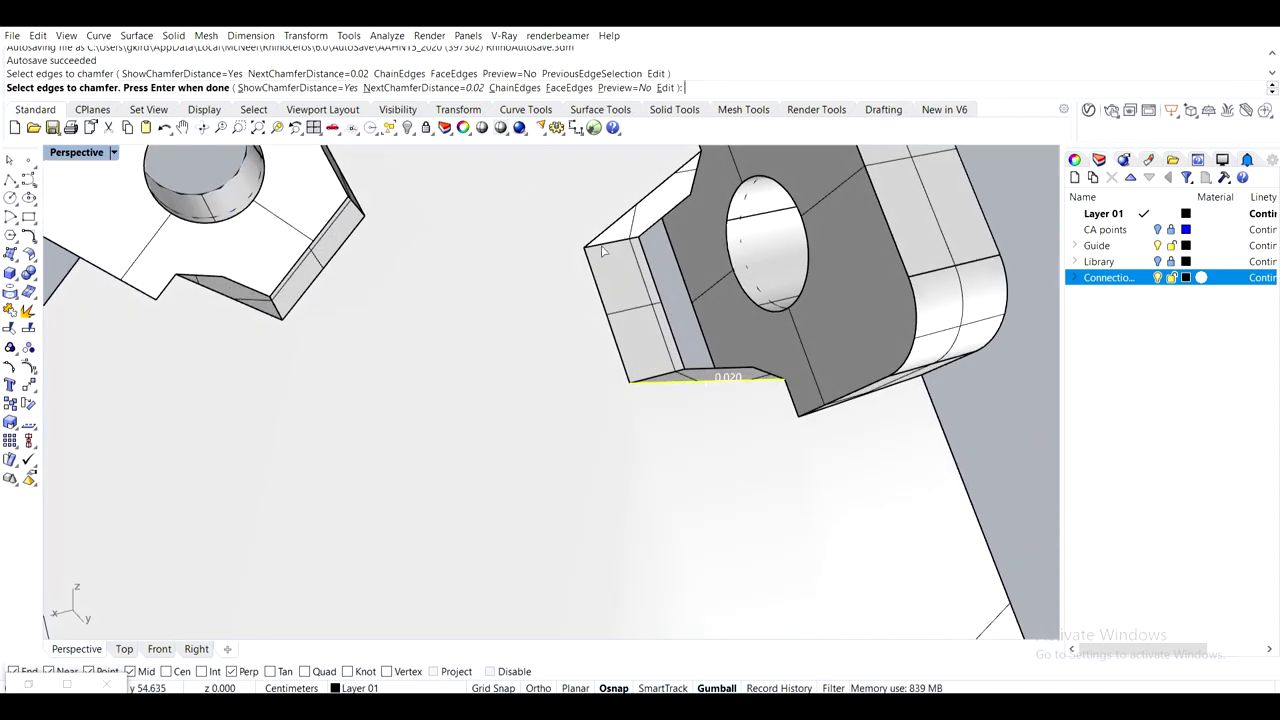
left_click(604, 325)
left_click(638, 207)
right_click_drag(446, 245, 578, 319, "shift")
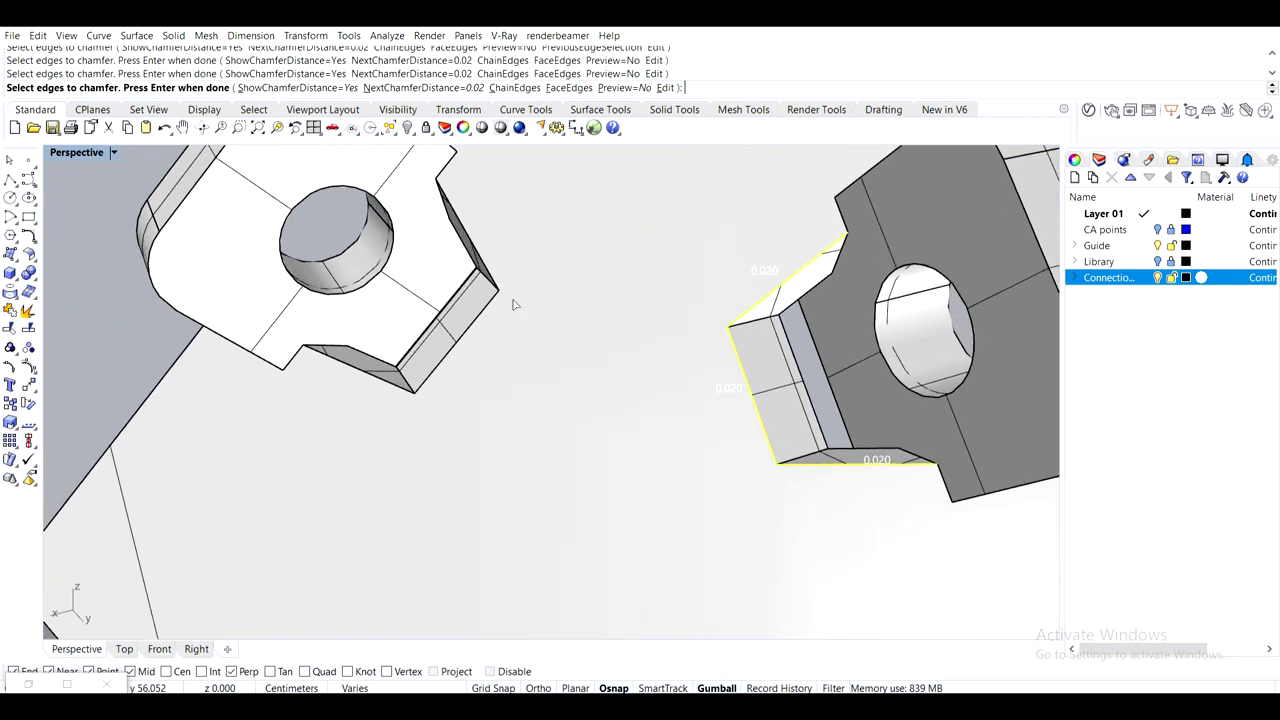
left_click(483, 269)
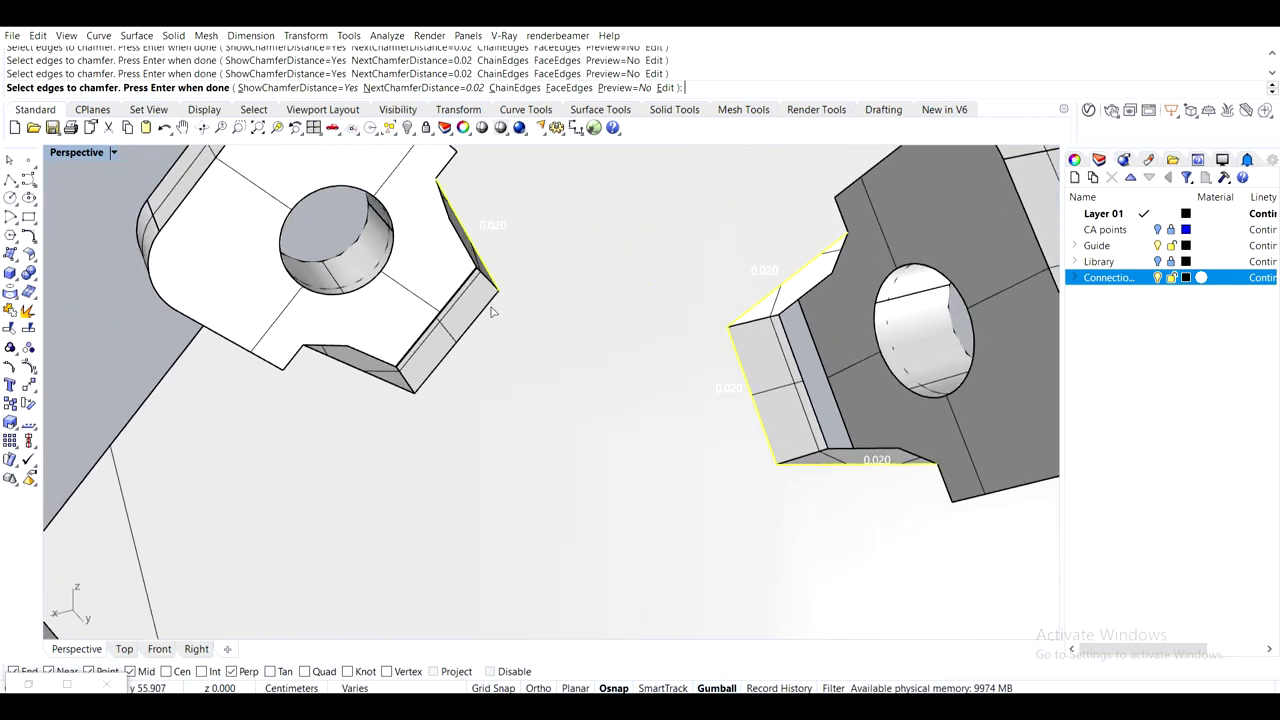
left_click(377, 382)
scroll(400, 380, "down", 9)
right_click_drag(400, 380, 493, 322, "shift")
scroll(432, 402, "up", 9)
right_click_drag(459, 449, 530, 421)
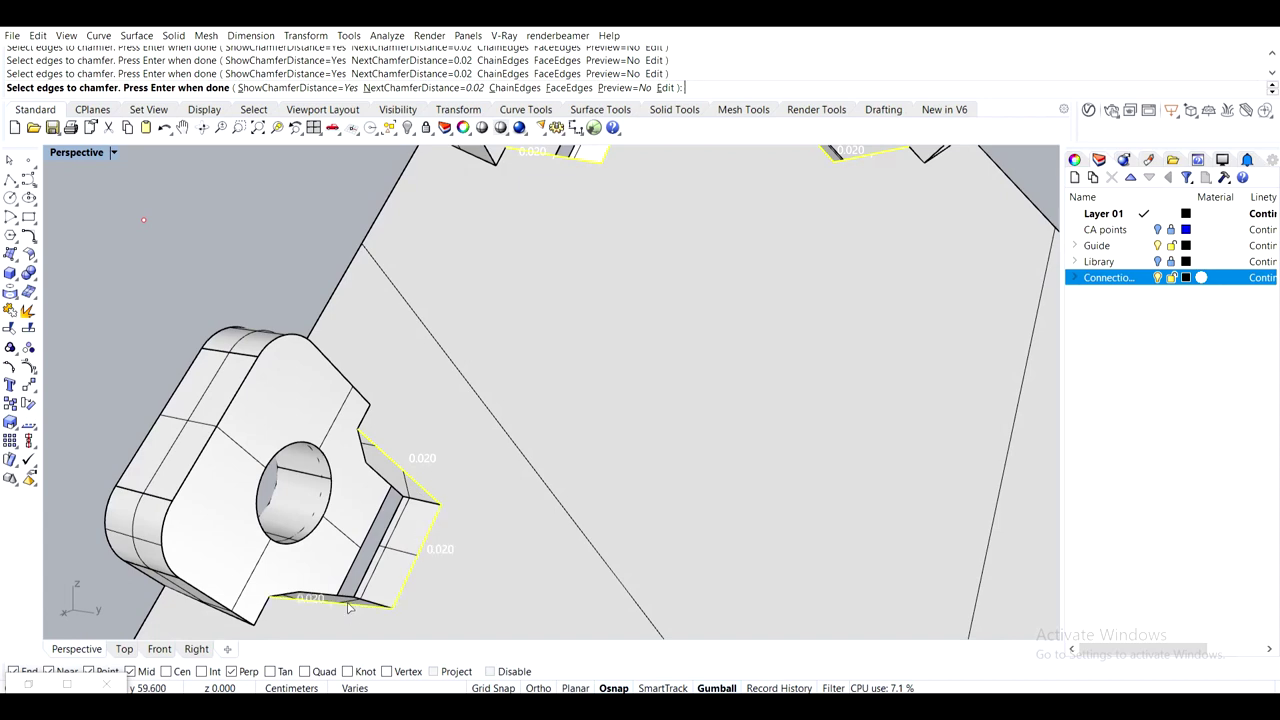
key("Return")
key("Return")
Start an edge chamfer at 0.02 and select the cutout-side bolt hole rims of both tabs on the left slanted side
scroll(517, 566, "down", 5)
right_click_drag(517, 566, 643, 381, "shift")
scroll(650, 382, "down", 8)
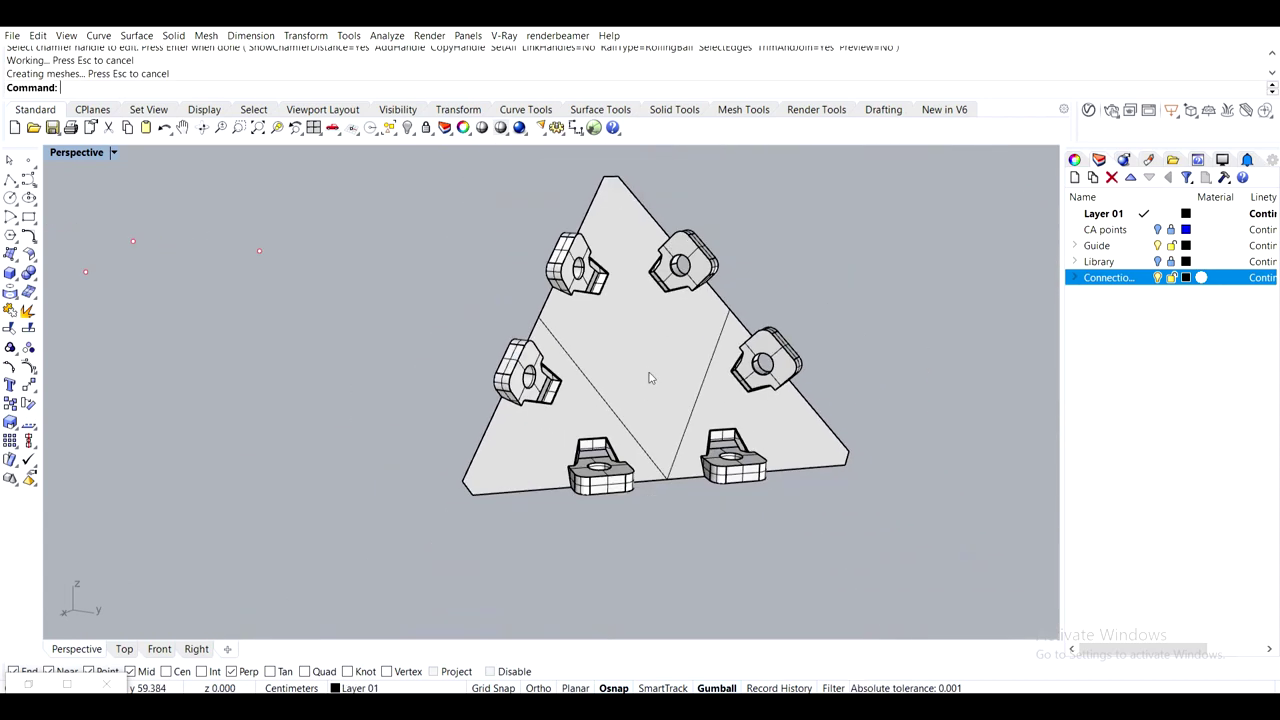
scroll(580, 400, "up", 8)
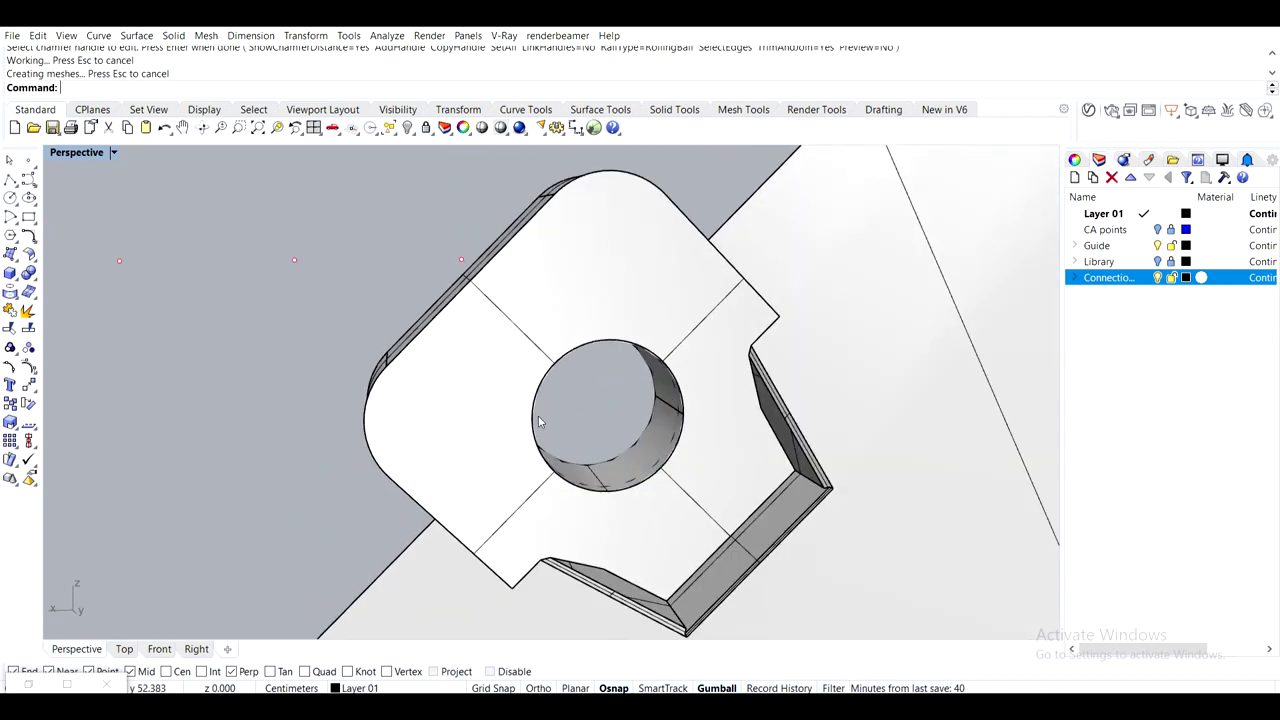
key("Return")
left_click(541, 463)
right_click_drag(500, 474, 729, 440)
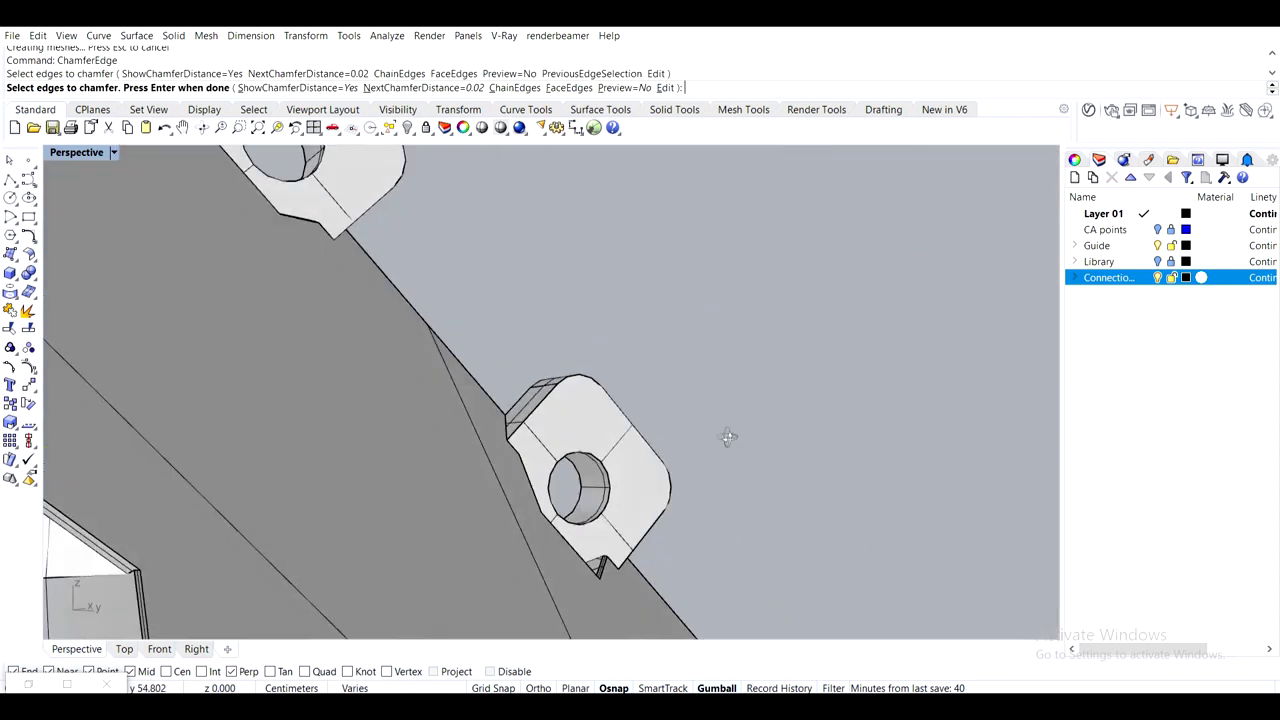
scroll(729, 440, "down", 5)
right_click_drag(560, 467, 580, 440)
scroll(530, 432, "up", 4)
right_click_drag(686, 443, 520, 431)
right_click_drag(575, 322, 462, 481, "shift")
scroll(578, 354, "up", 4)
left_click(657, 349)
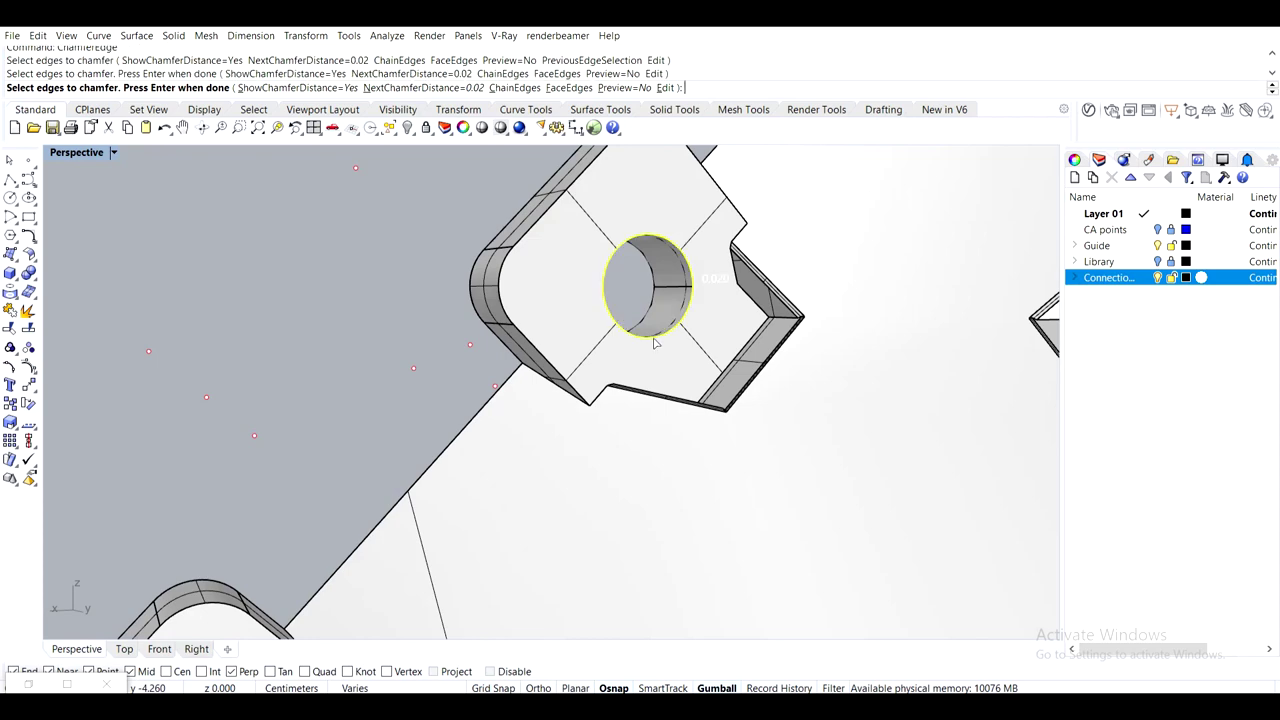
Add the bolt hole rims of both right-side tabs and one bottom tab to the selection and apply the 0.02 chamfer
scroll(657, 349, "down", 6)
right_click_drag(757, 366, 610, 395)
scroll(748, 395, "up", 5)
left_click(752, 401)
scroll(752, 403, "down", 6)
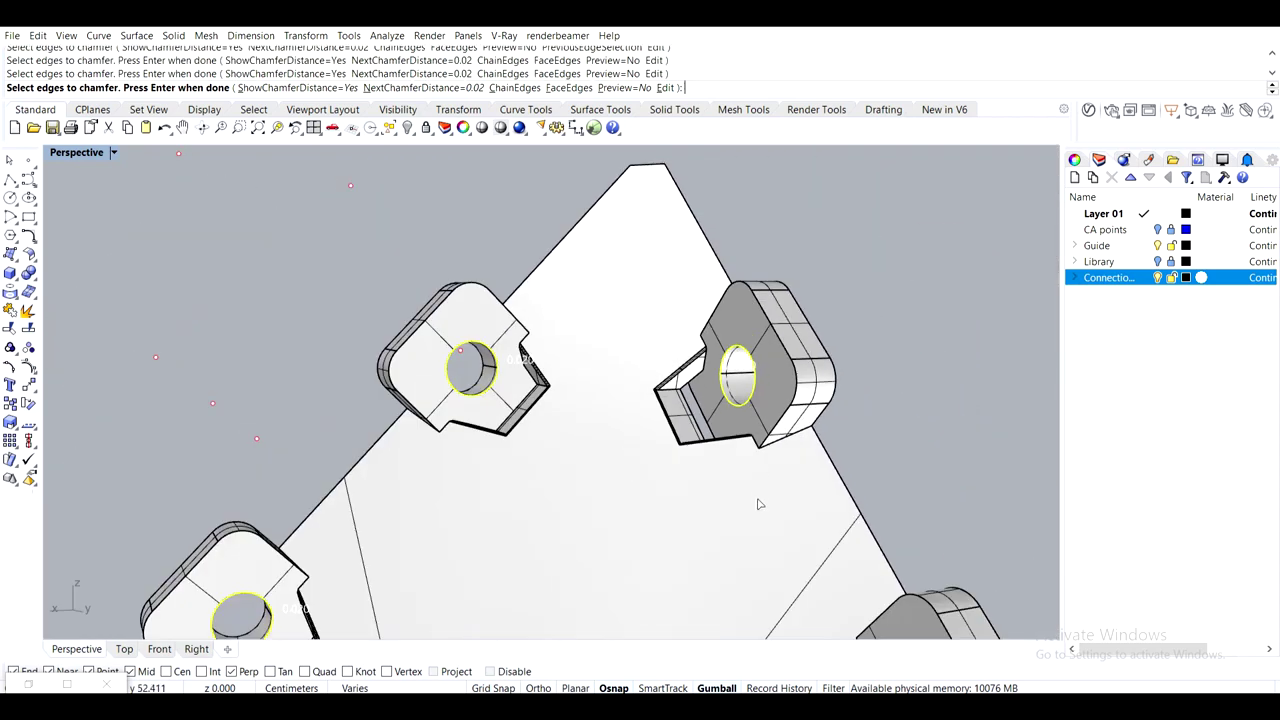
right_click_drag(757, 502, 651, 278, "shift")
scroll(744, 364, "up", 4)
right_click_drag(744, 364, 789, 361)
left_click(795, 393)
scroll(795, 393, "down", 3)
scroll(748, 323, "up", 4)
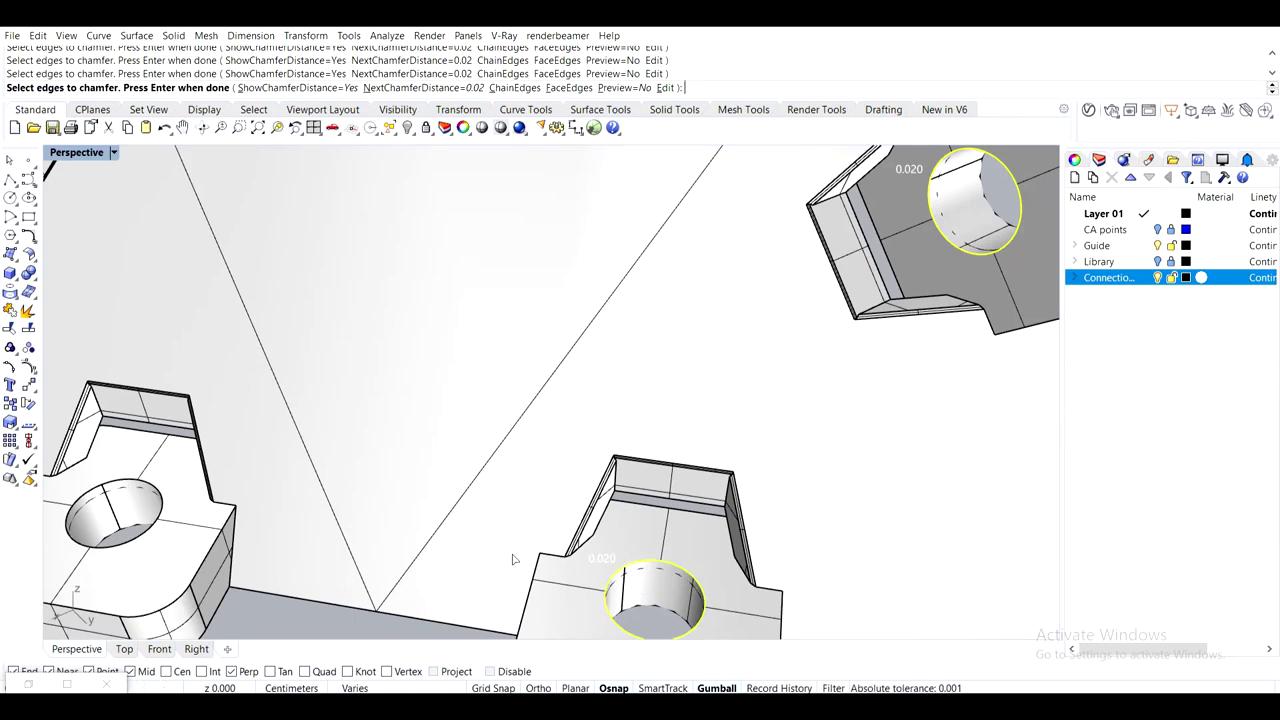
right_click_drag(492, 552, 727, 469, "shift")
right_click(403, 388)
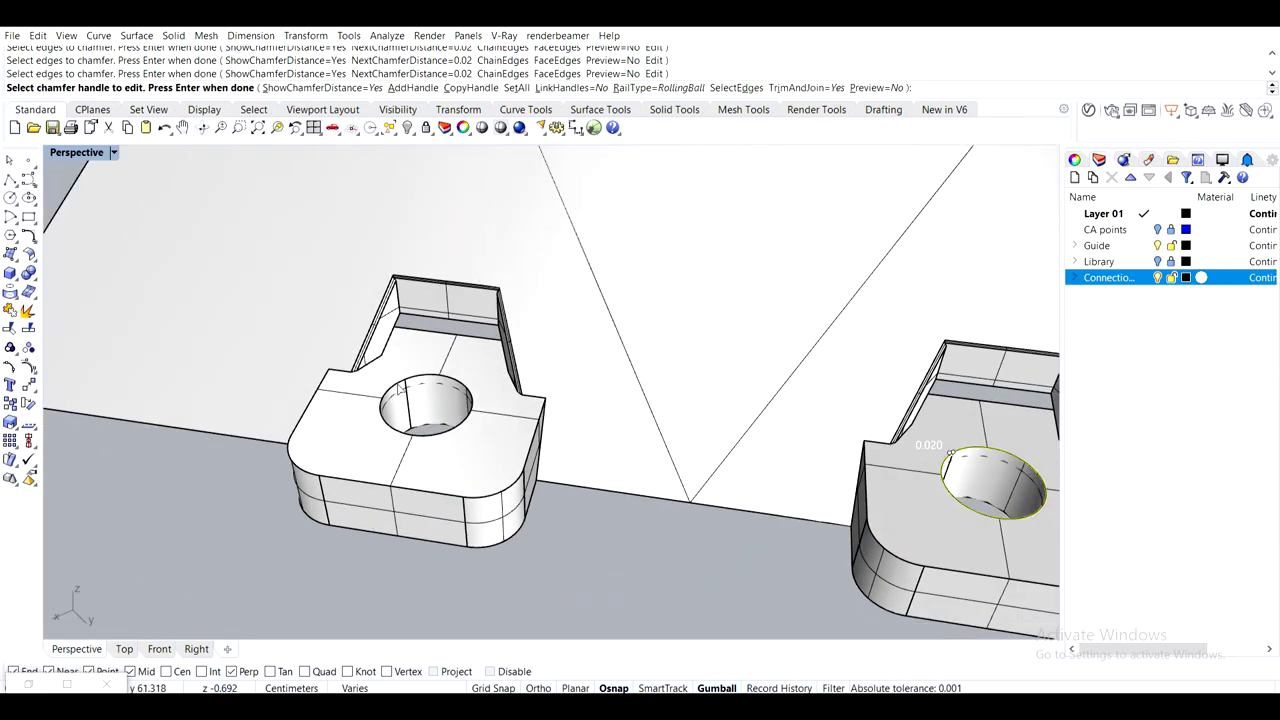
key("Return")
Chamfer the remaining bottom tab's bolt hole rim at a distance of 0.02
key("Return")
left_click(398, 389)
key("Return")
key("Return")
scroll(398, 387, "down", 8)
right_click_drag(382, 289, 472, 277, "shift")
right_click_drag(512, 328, 850, 436, "shift")
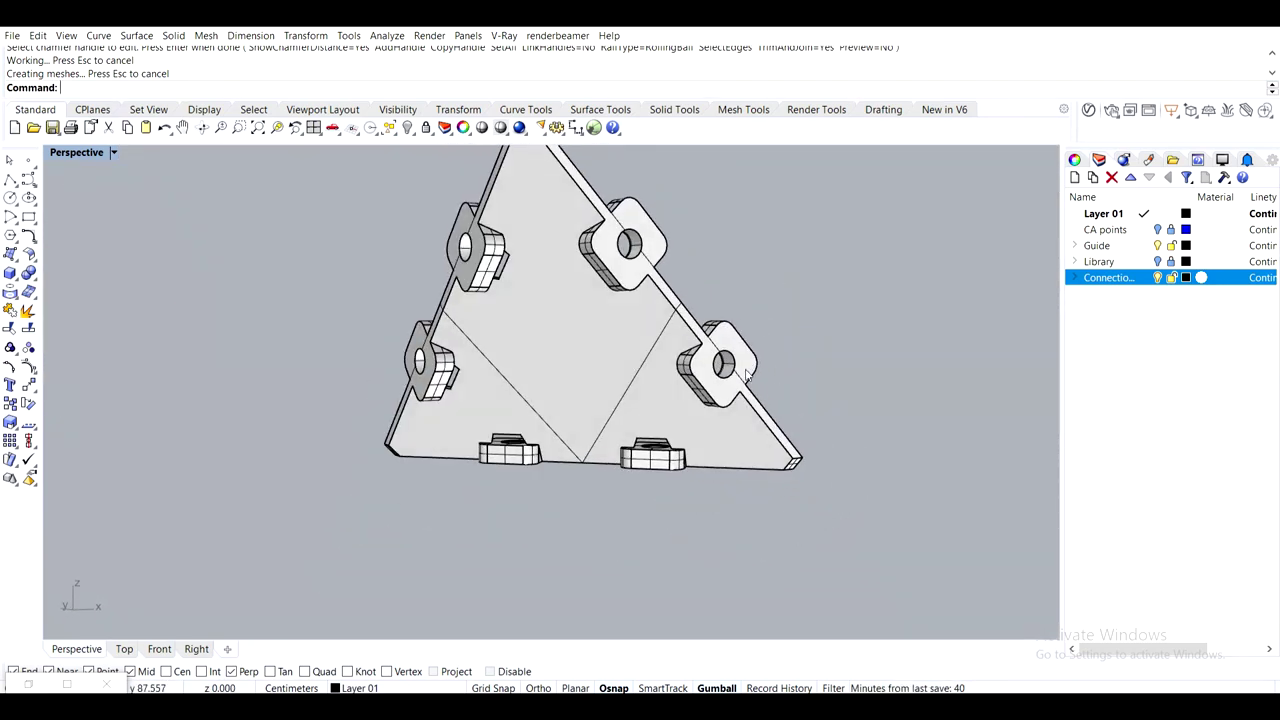
right_click_drag(743, 379, 582, 382, "shift")
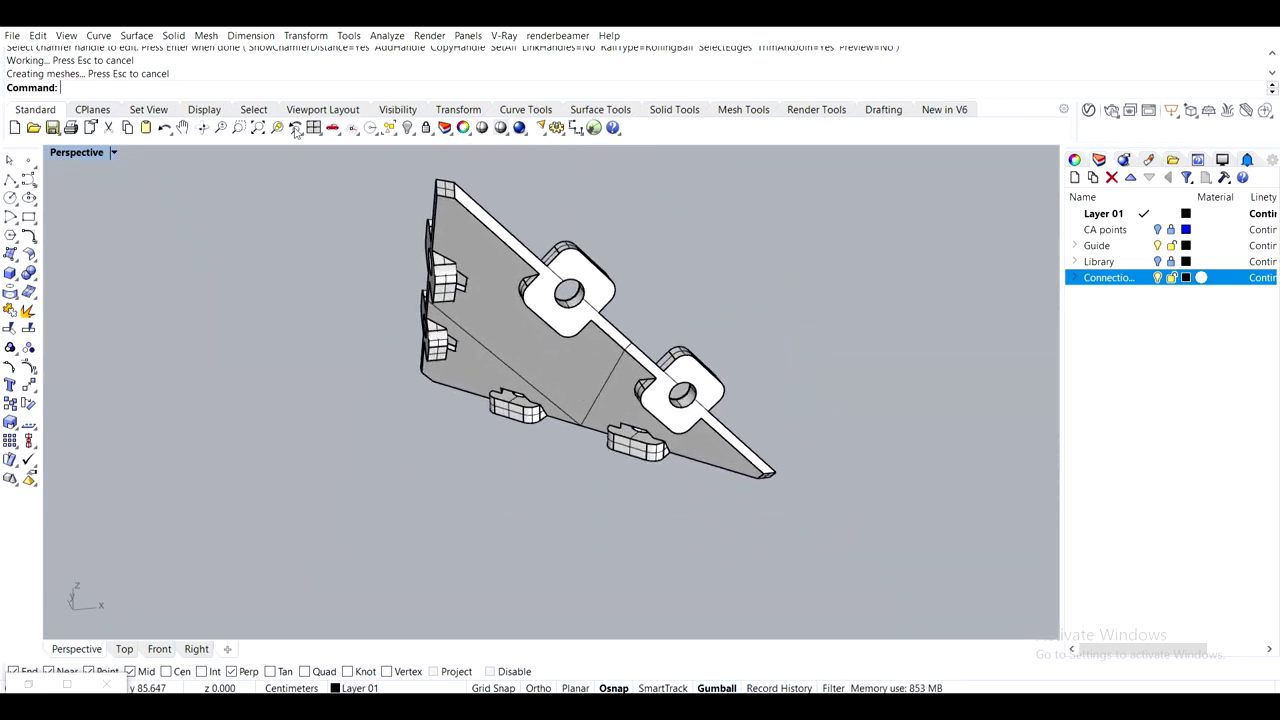
key("Return")
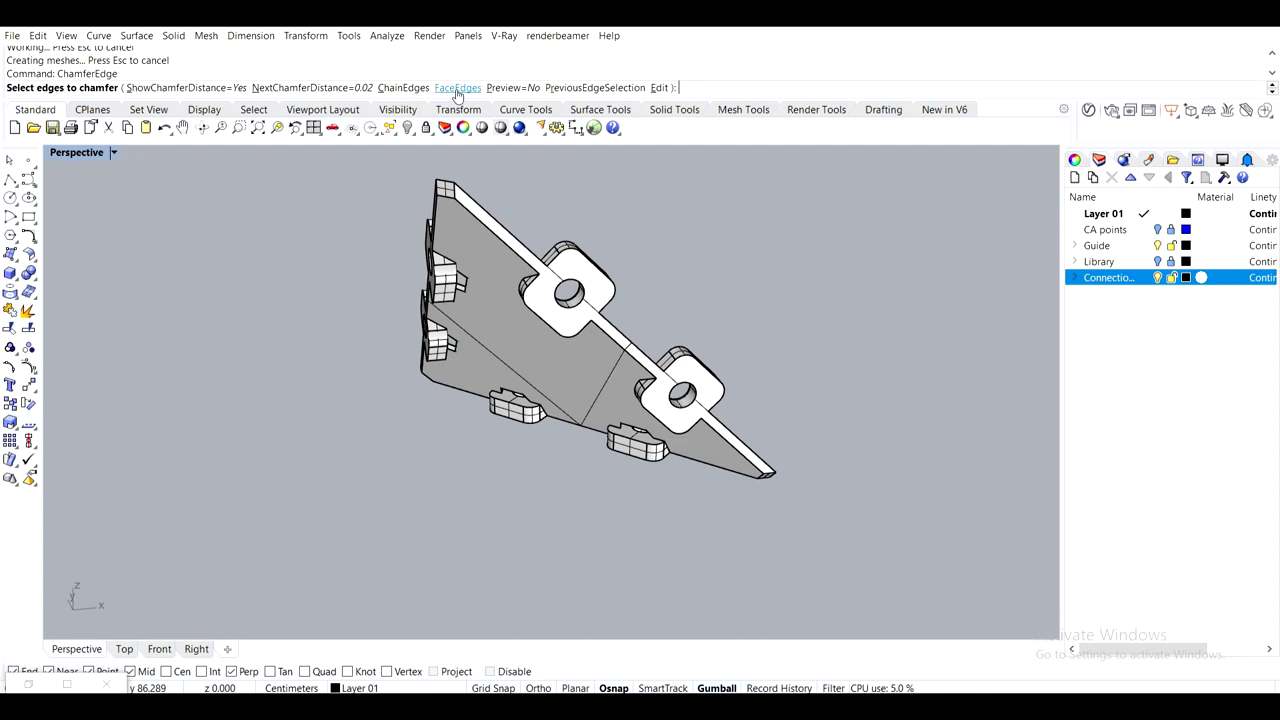
left_click(458, 92)
right_click_drag(650, 312, 573, 418)
scroll(579, 272, "up", 6)
scroll(605, 452, "up", 7)
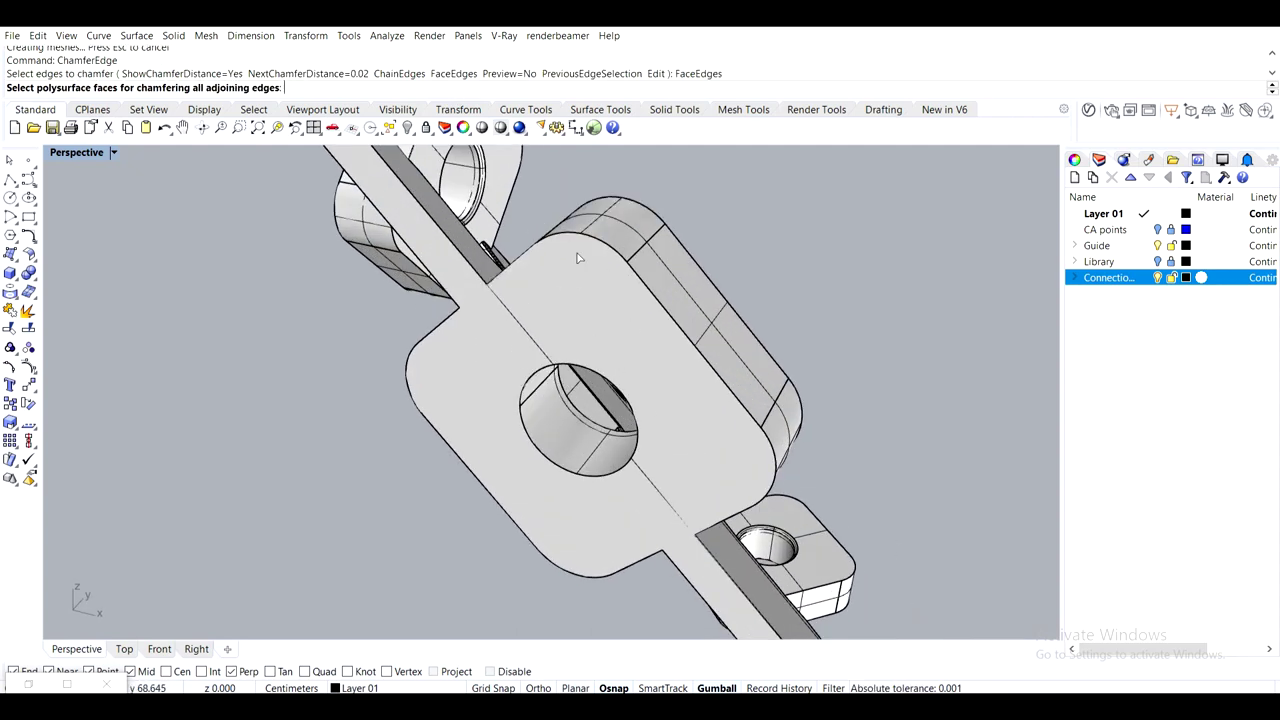
scroll(776, 460, "down", 6)
right_click_drag(684, 508, 727, 498)
scroll(687, 389, "up", 7)
left_click(687, 389)
scroll(687, 389, "down", 2)
scroll(687, 389, "down", 8)
right_click_drag(687, 389, 491, 259, "shift")
right_click_drag(680, 330, 551, 347)
scroll(551, 347, "up", 7)
left_click(550, 347)
left_click(614, 398)
scroll(773, 454, "down", 3)
right_click_drag(816, 499, 446, 439)
right_click_drag(718, 450, 629, 472)
right_click_drag(486, 260, 480, 360, "shift")
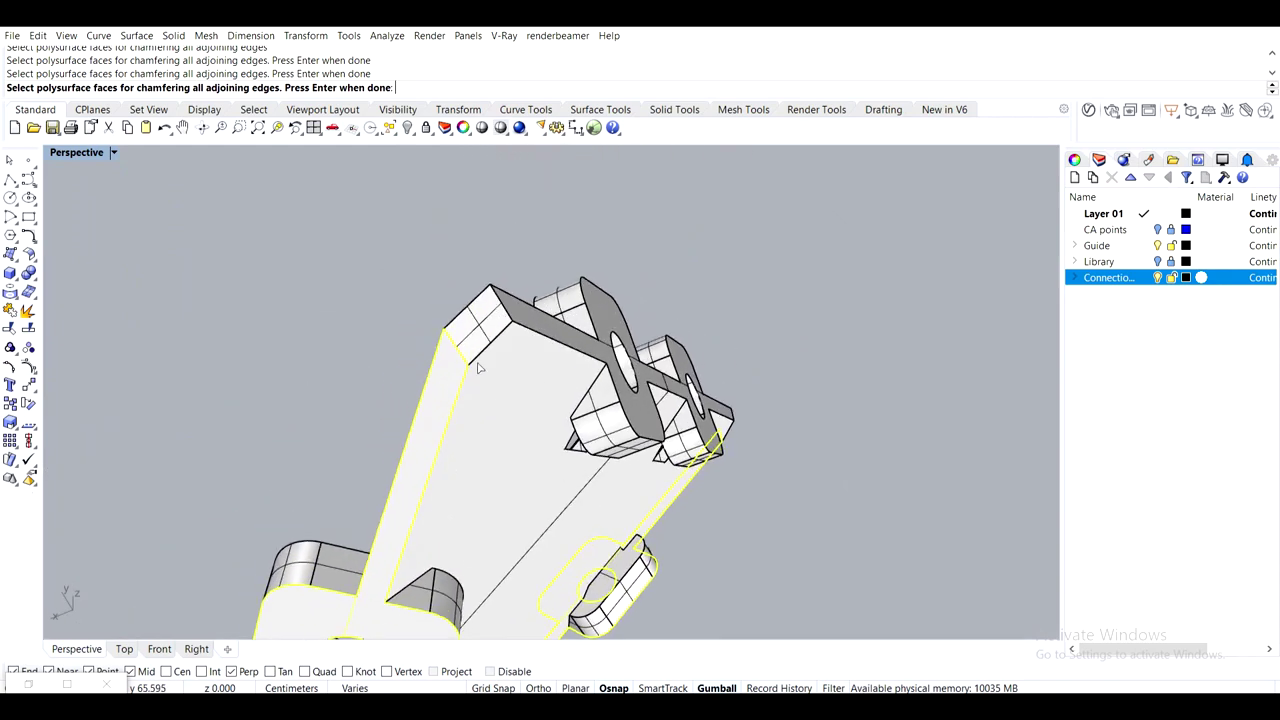
left_click(481, 330)
left_click(547, 332)
right_click_drag(547, 332, 534, 477)
scroll(534, 477, "down", 8)
right_click_drag(684, 396, 583, 517, "shift")
scroll(672, 399, "up", 5)
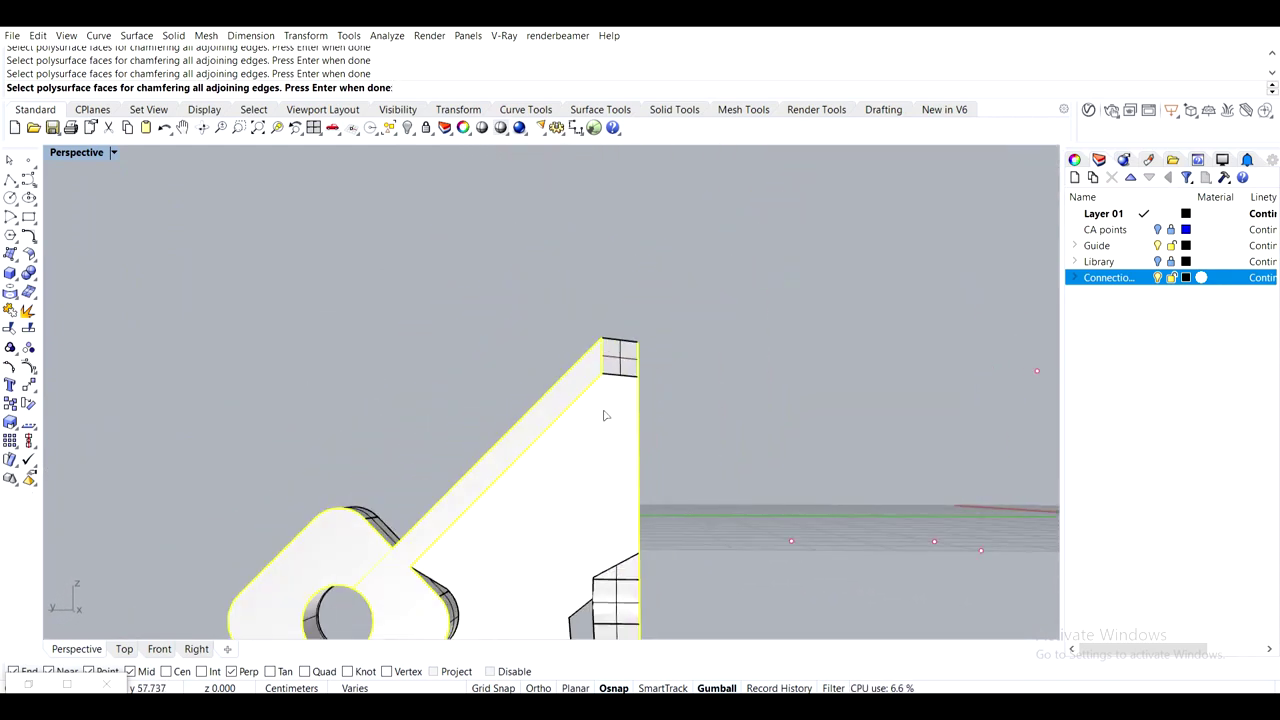
scroll(626, 361, "down", 8)
scroll(624, 361, "up", 9)
left_click(620, 358)
scroll(628, 360, "down", 9)
right_click(655, 344)
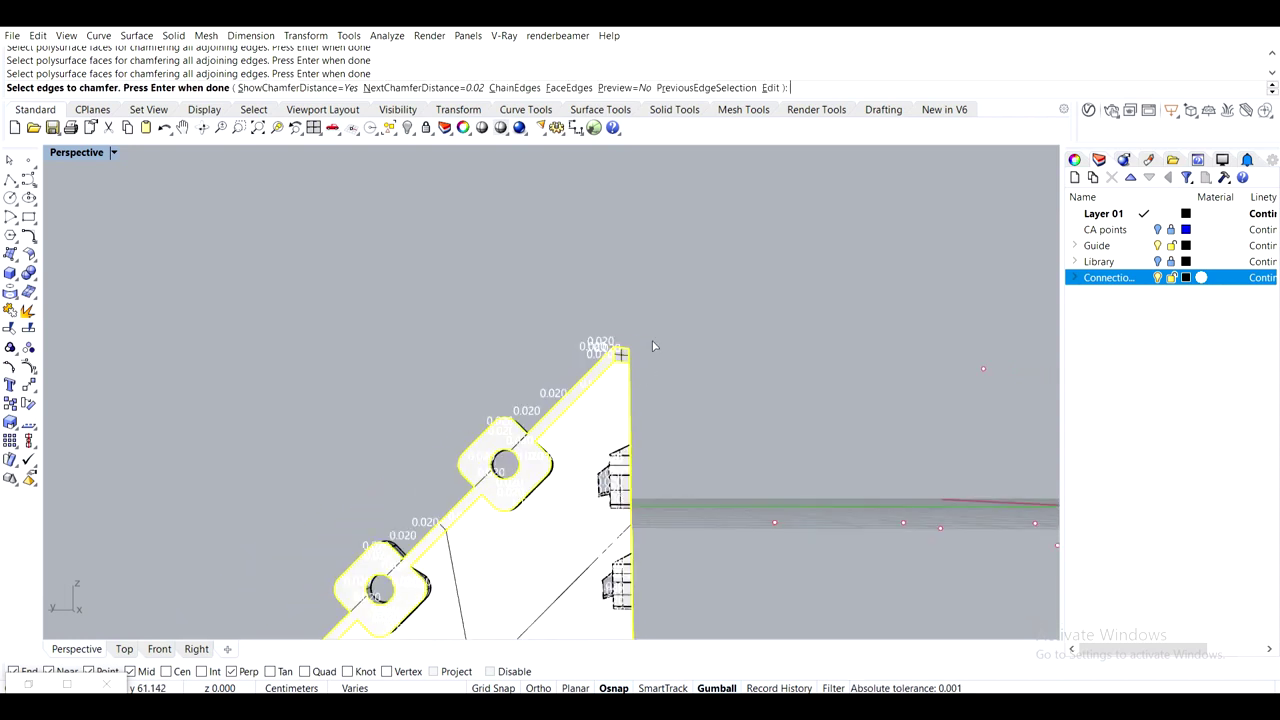
scroll(630, 346, "up", 12)
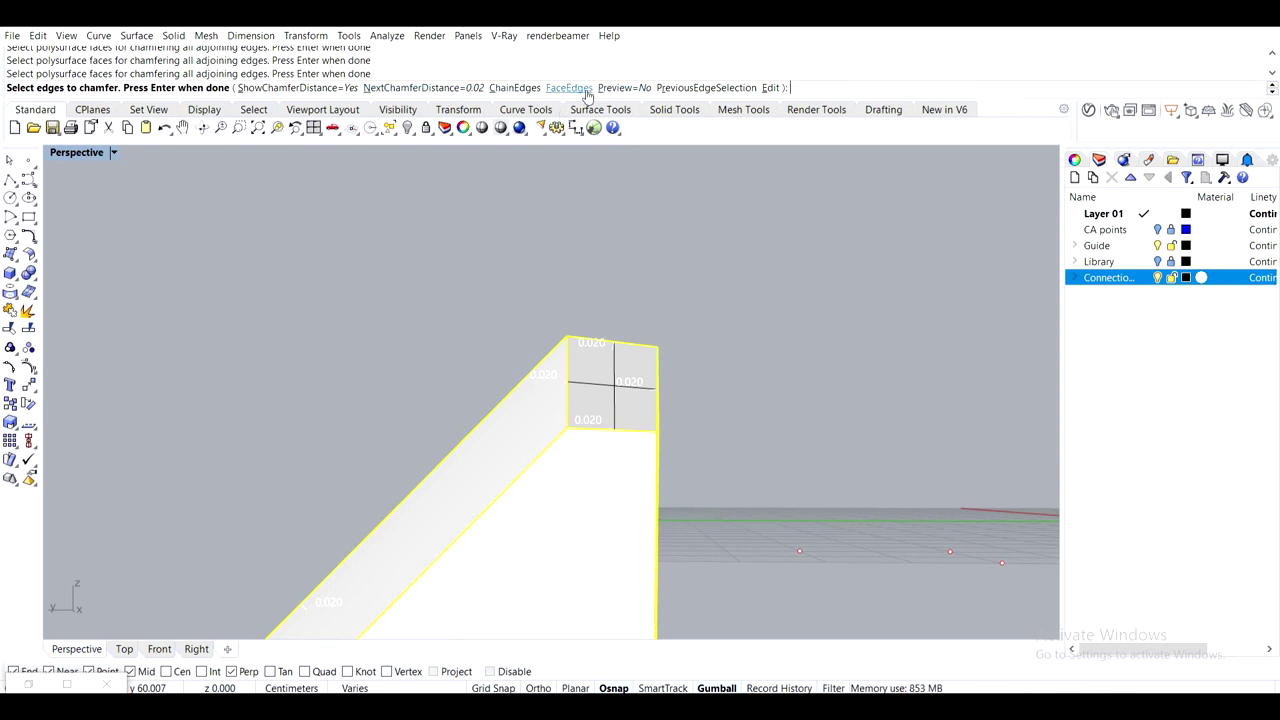
left_click(770, 88)
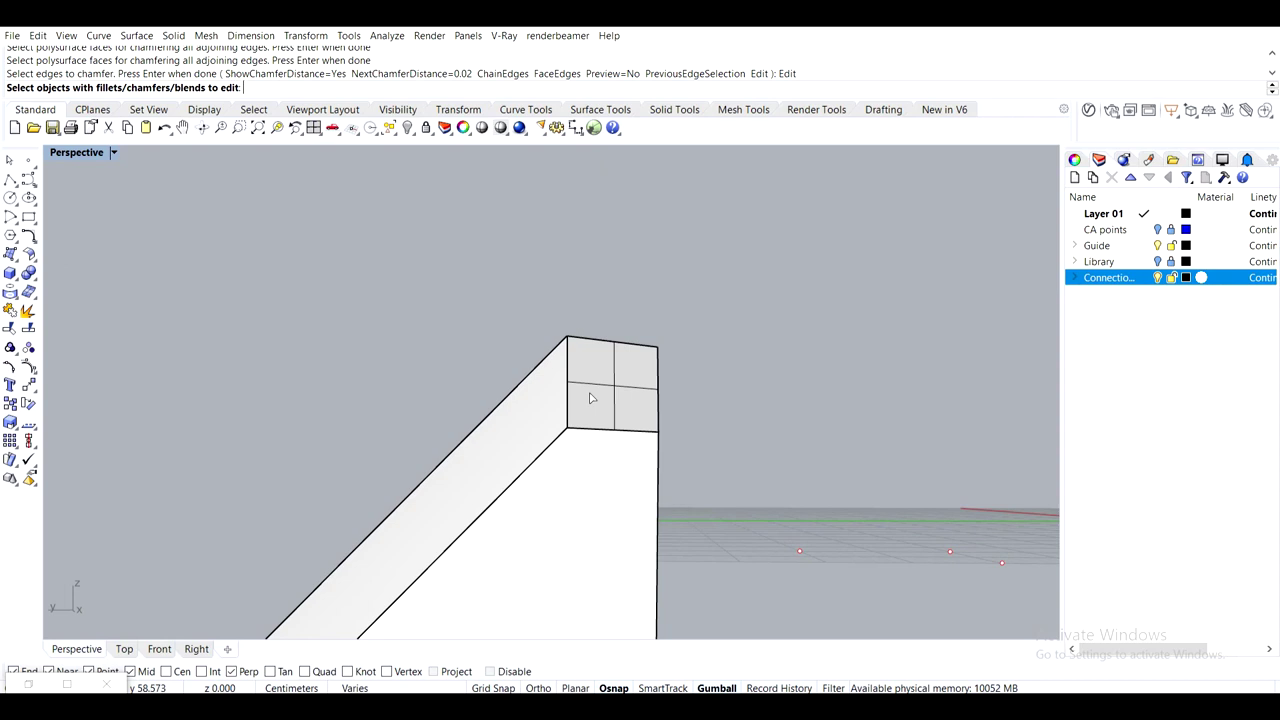
left_click(572, 403)
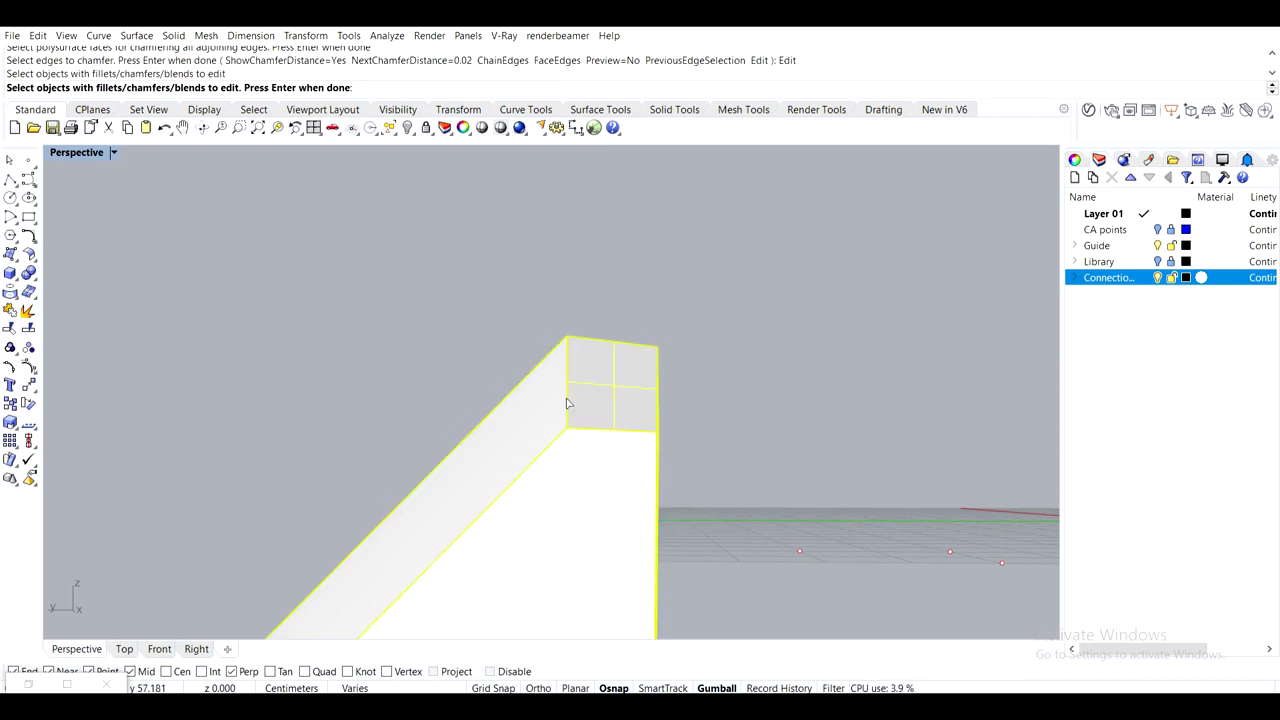
key("Return")
key("Return")
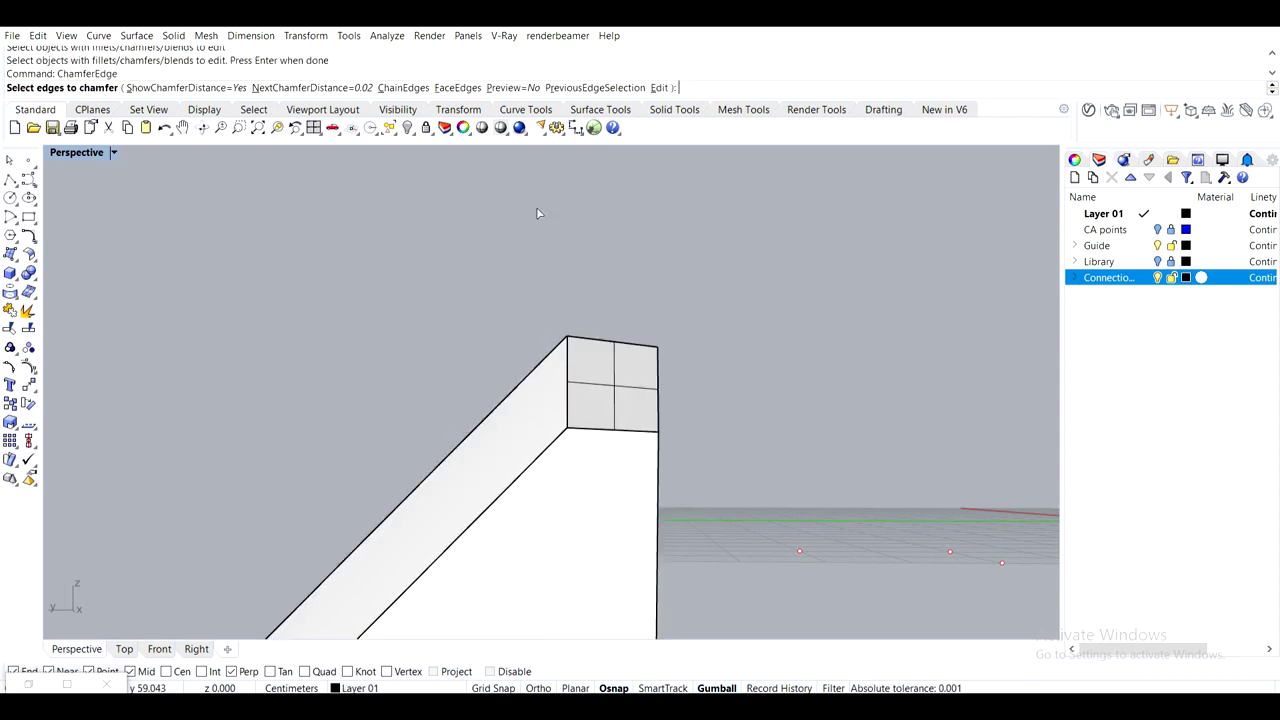
left_click(459, 89)
left_click(591, 403)
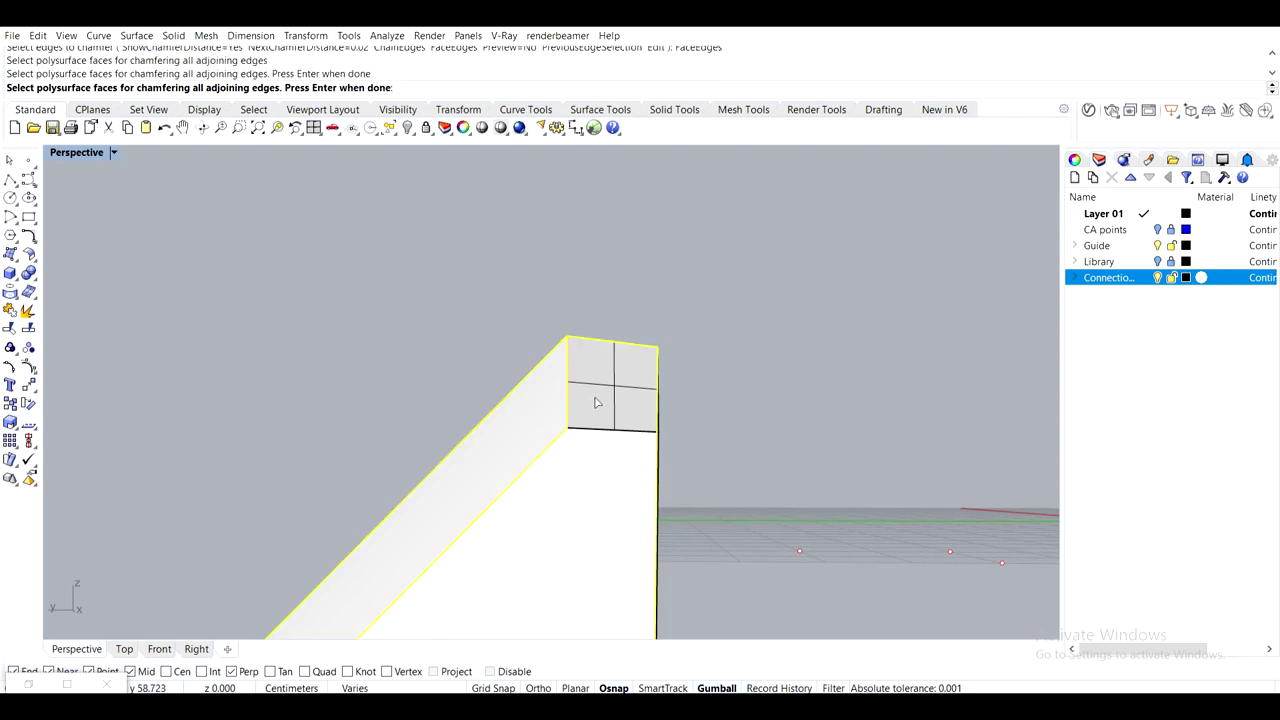
left_click(597, 392)
key("Return")
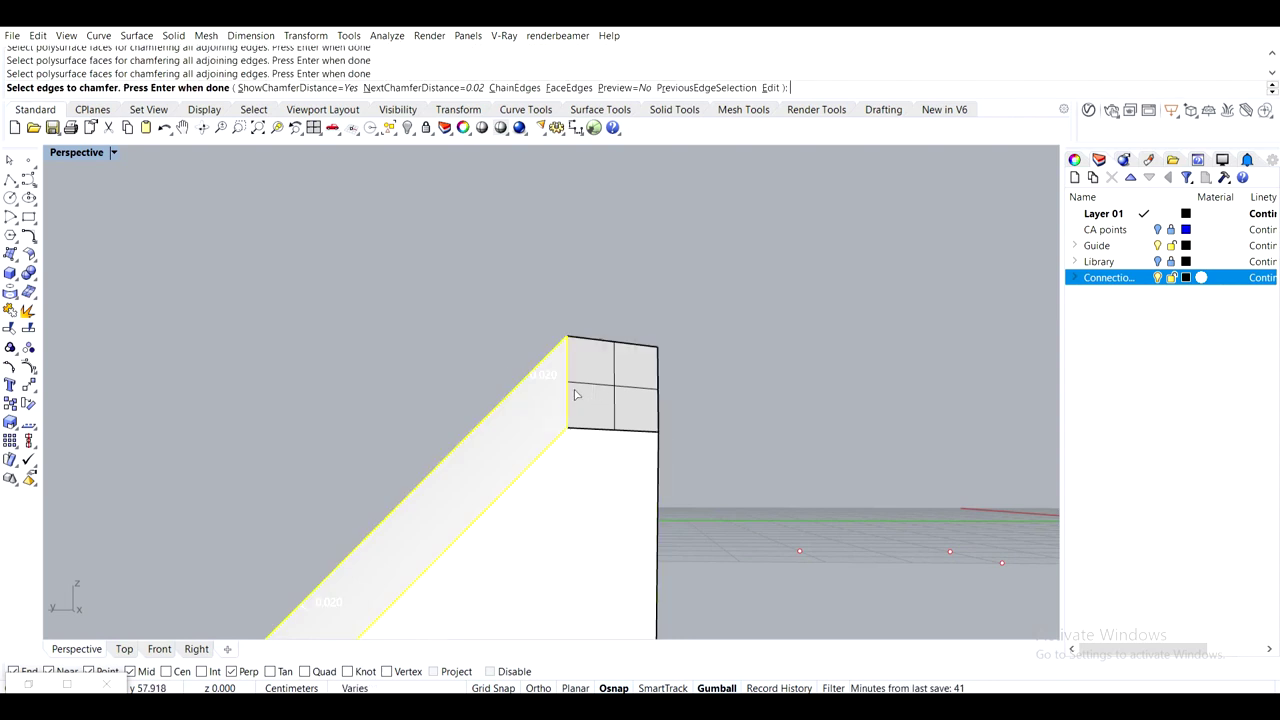
left_click(570, 399)
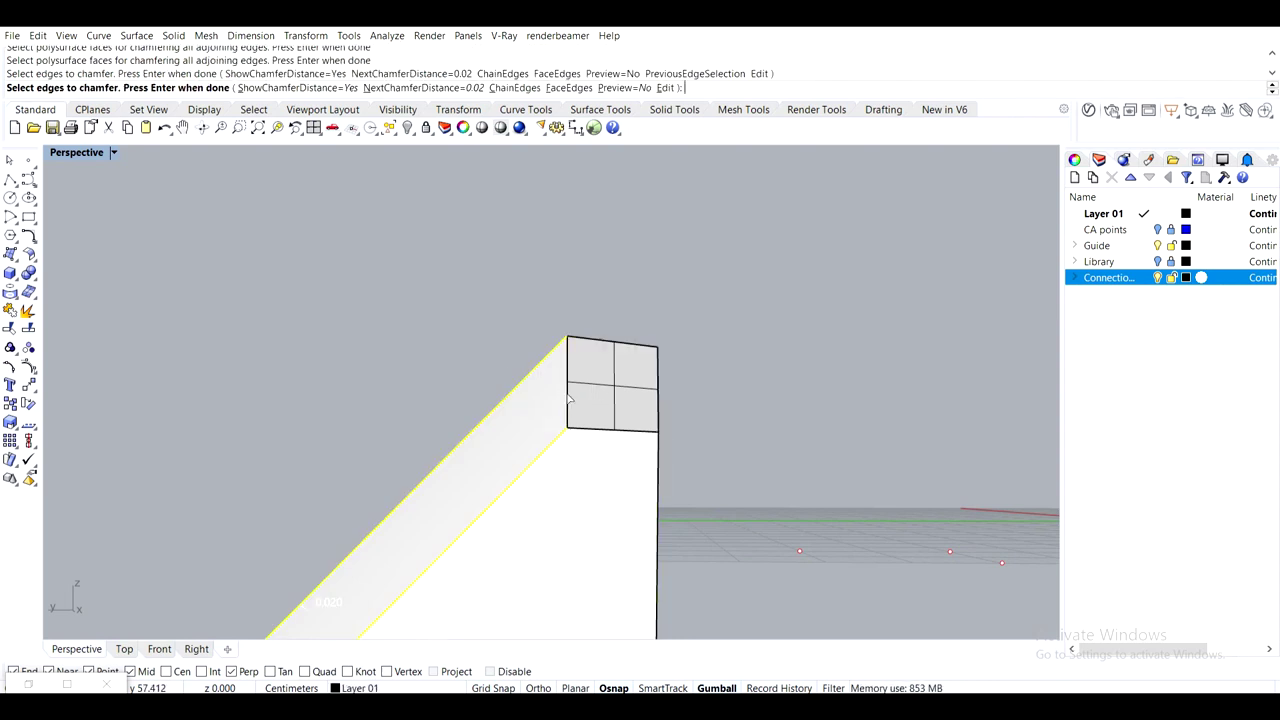
key("Return")
Start a 0.02 edge chamfer using FaceEdges and select the first outer side face, its adjoining corner face and the neighbouring side face
scroll(558, 370, "down", 7)
mouse_move(560, 397)
right_mouse_down()
mouse_move(580, 500)
mouse_move(551, 383)
right_mouse_up()
scroll(580, 500, "down", 5)
scroll(532, 379, "up", 6)
right_click(519, 373)
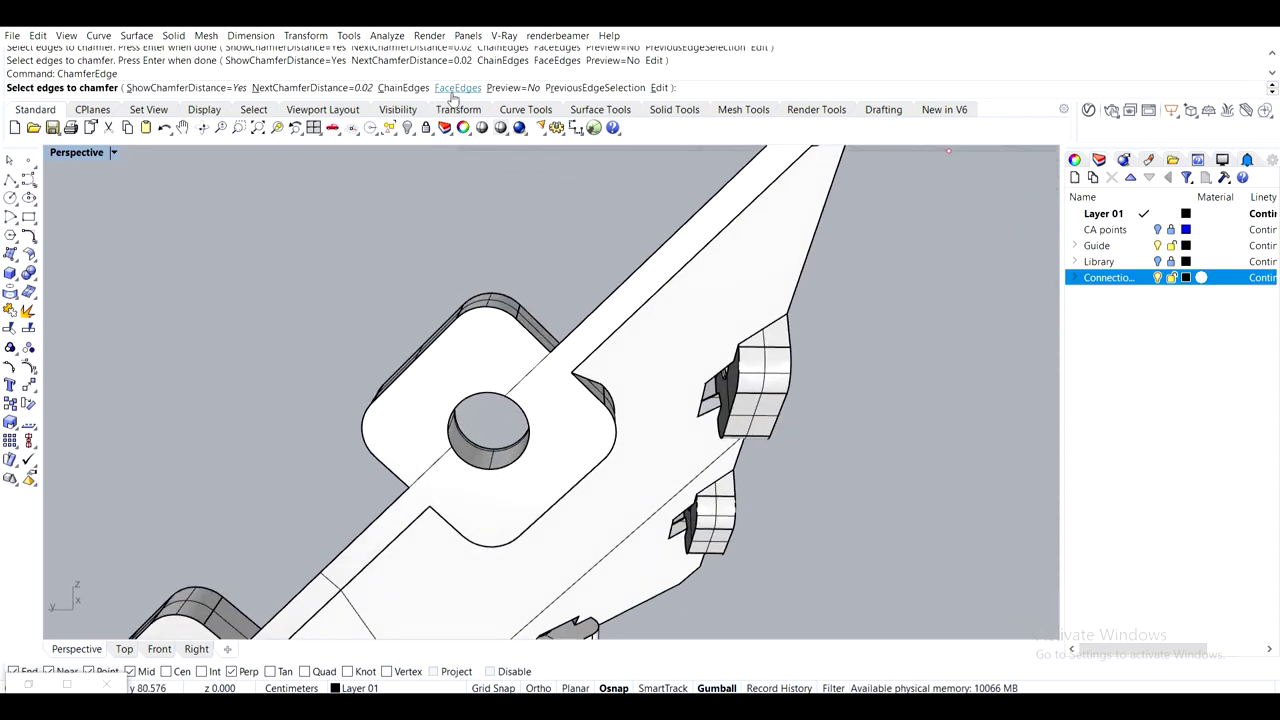
left_click(453, 93)
left_click(543, 383)
scroll(684, 332, "down", 7)
right_click_drag(748, 260, 662, 316)
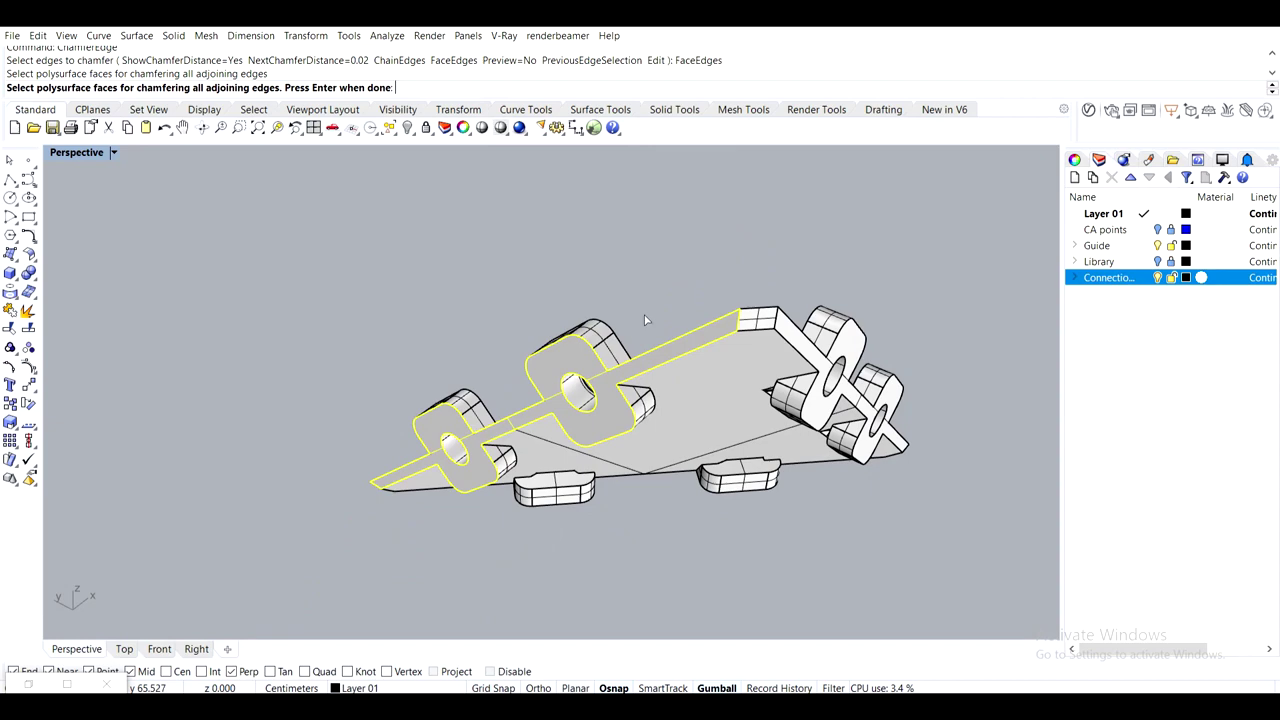
scroll(660, 315, "up", 3)
left_click(826, 333)
left_click(883, 364)
Add the plate's remaining outer side face and corner faces to the FaceEdges selection and accept the faces
right_click_drag(972, 450, 692, 366)
scroll(592, 284, "up", 6)
left_click(594, 288)
left_click(629, 326)
scroll(820, 428, "down", 8)
right_click_drag(908, 550, 565, 416)
scroll(468, 388, "up", 9)
left_click(516, 333)
right_click_drag(518, 373, 648, 469)
scroll(690, 412, "down", 7)
key("Return")
Remove the short edges across the plate's thickness at the first chamfered corner from the chamfer selection
scroll(495, 422, "up", 10)
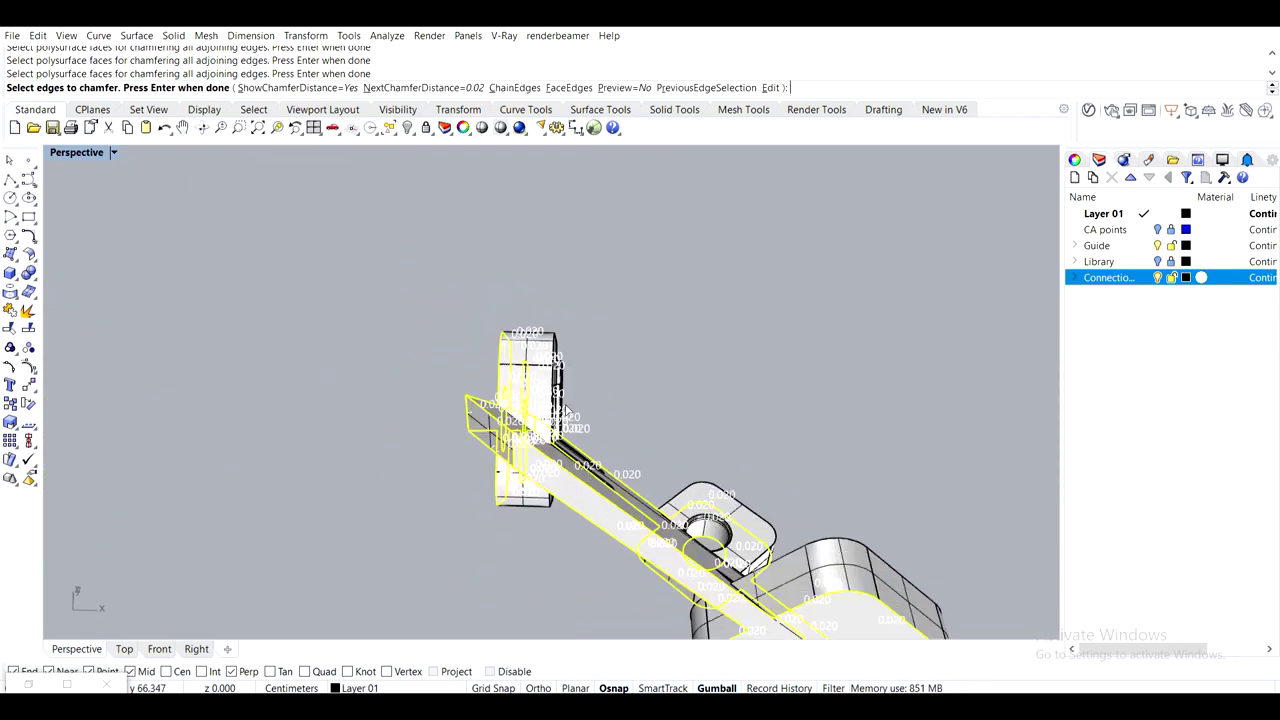
scroll(455, 415, "up", 3)
left_click(453, 408)
right_click_drag(453, 408, 466, 426)
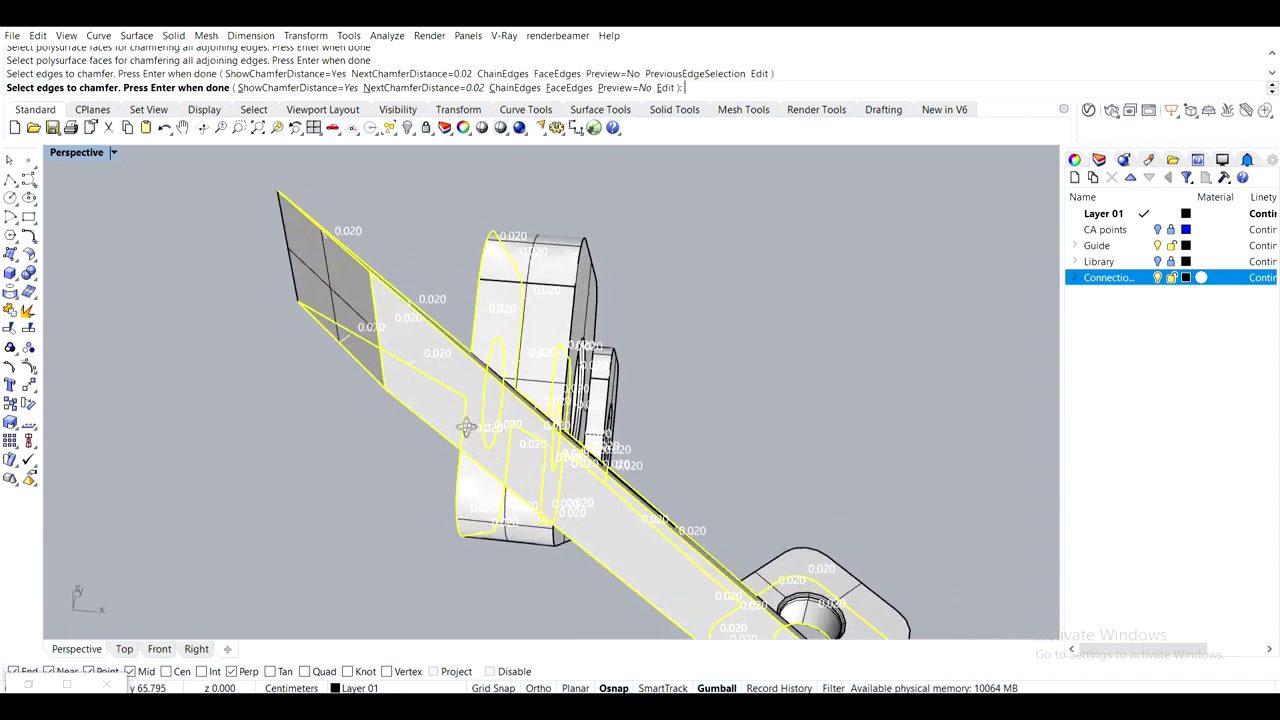
left_click(374, 331, "ctrl")
Remove the short edge across the plate's thickness at the second chamfered corner from the chamfer selection
right_click_drag(402, 330, 558, 446)
scroll(558, 446, "down", 5)
right_click_drag(668, 526, 550, 379)
scroll(464, 424, "up", 5)
right_click_drag(510, 437, 571, 478)
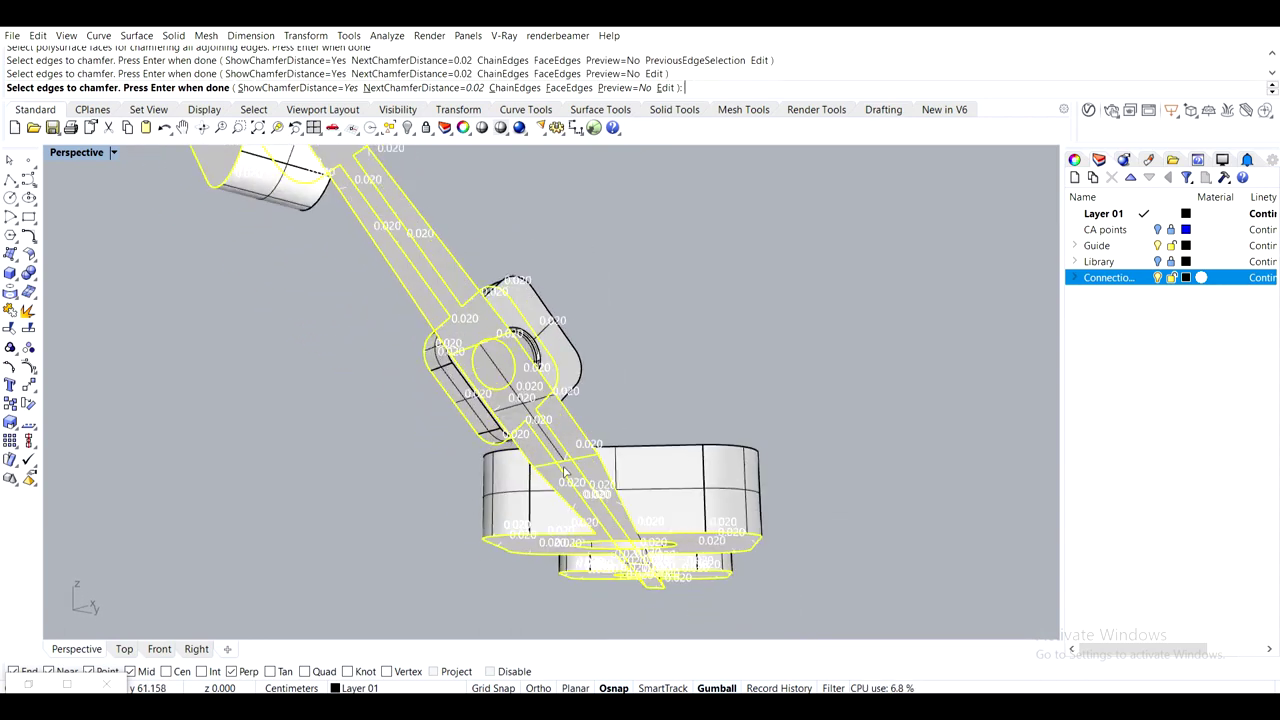
scroll(573, 470, "up", 5)
scroll(611, 408, "down", 5)
mouse_move(611, 408)
right_mouse_down()
mouse_move(660, 437)
mouse_move(612, 355)
mouse_move(600, 400)
right_mouse_up()
scroll(600, 400, "up", 5)
right_click_drag(651, 437, 576, 387)
scroll(574, 386, "up", 3)
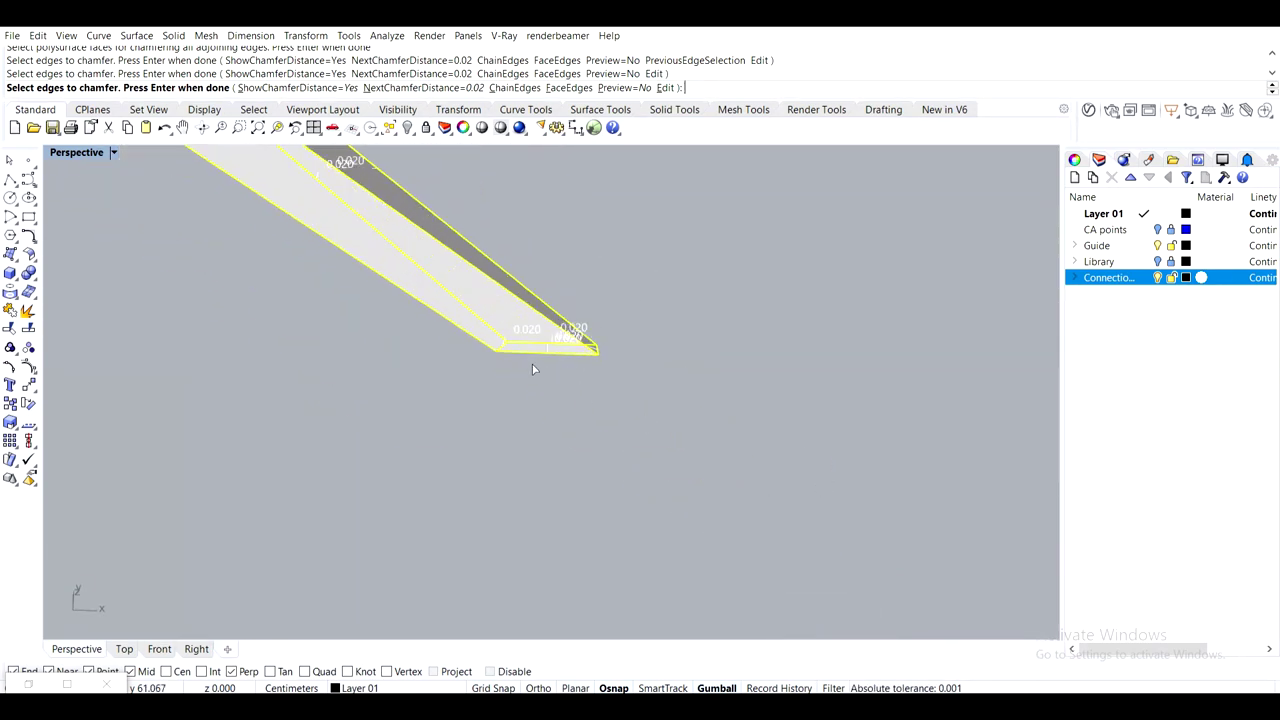
left_click(535, 353, "ctrl")
Remove the short edge across the plate's thickness at the third chamfered corner from the chamfer selection
scroll(560, 295, "down", 6)
right_click_drag(449, 283, 598, 468, "shift")
right_click_drag(389, 329, 558, 345)
scroll(529, 353, "up", 8)
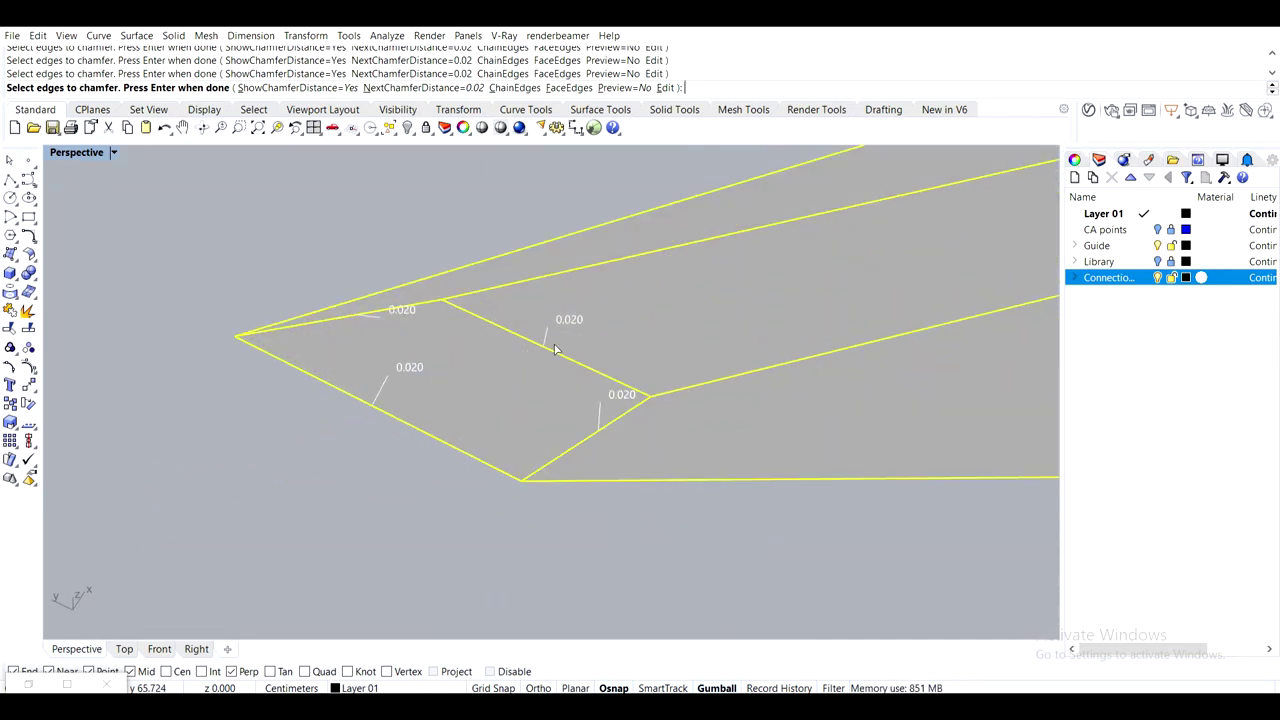
scroll(434, 443, "down", 6)
scroll(526, 429, "up", 6)
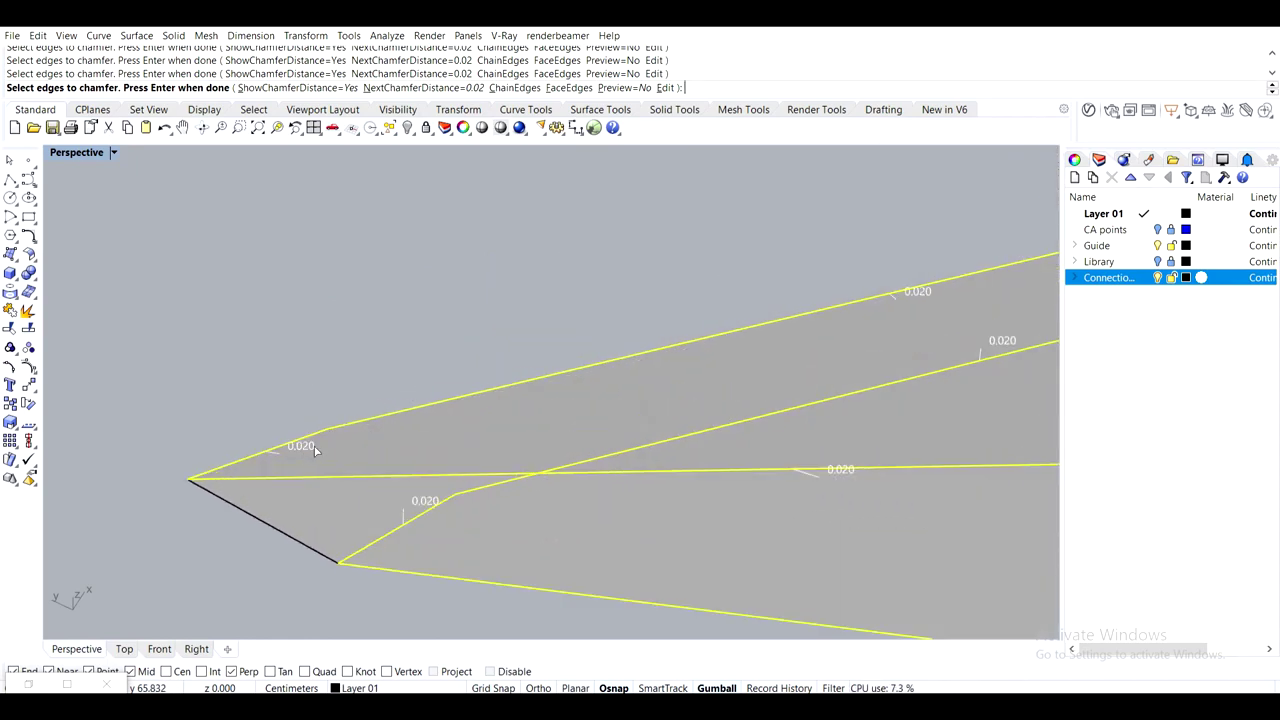
Accept the remaining outer side-face edges and apply the 0.02 chamfer to them
scroll(314, 443, "down", 8)
right_click_drag(583, 480, 571, 460)
scroll(498, 426, "up", 2)
right_click_drag(498, 426, 566, 518)
key("Return")
key("Return")
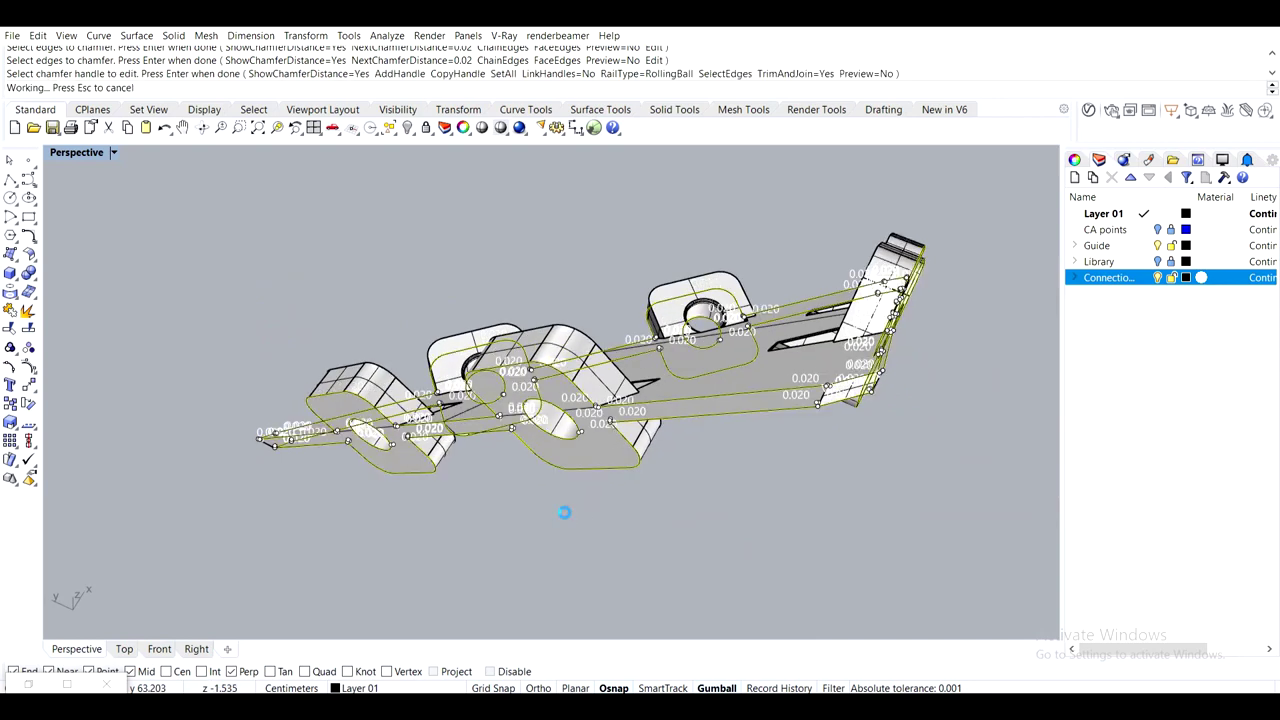
Examine the chamfered outer edges, plate corners, tabs, bolt holes and nut cutouts from several sides
scroll(660, 408, "up", 5)
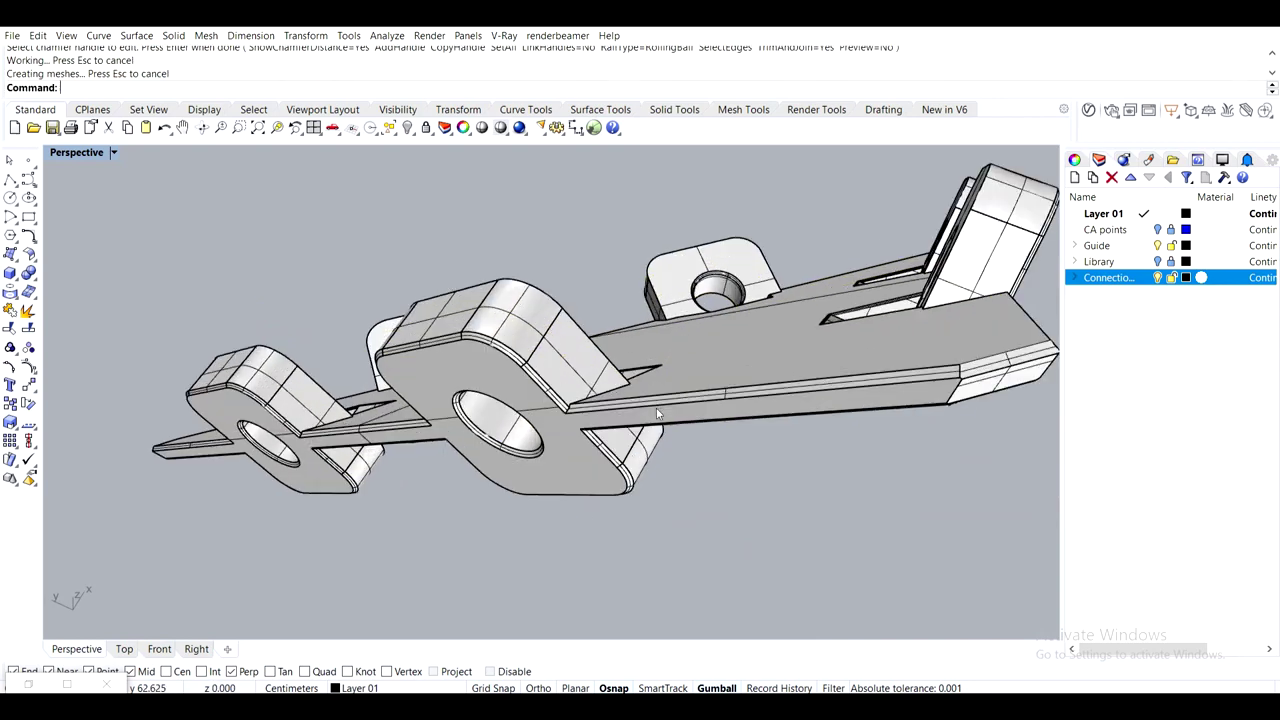
scroll(658, 412, "down", 6)
right_click_drag(655, 410, 578, 610)
scroll(291, 317, "up", 5)
scroll(278, 319, "down", 2)
right_click_drag(578, 610, 466, 368)
scroll(487, 460, "up", 8)
right_click_drag(506, 508, 446, 345)
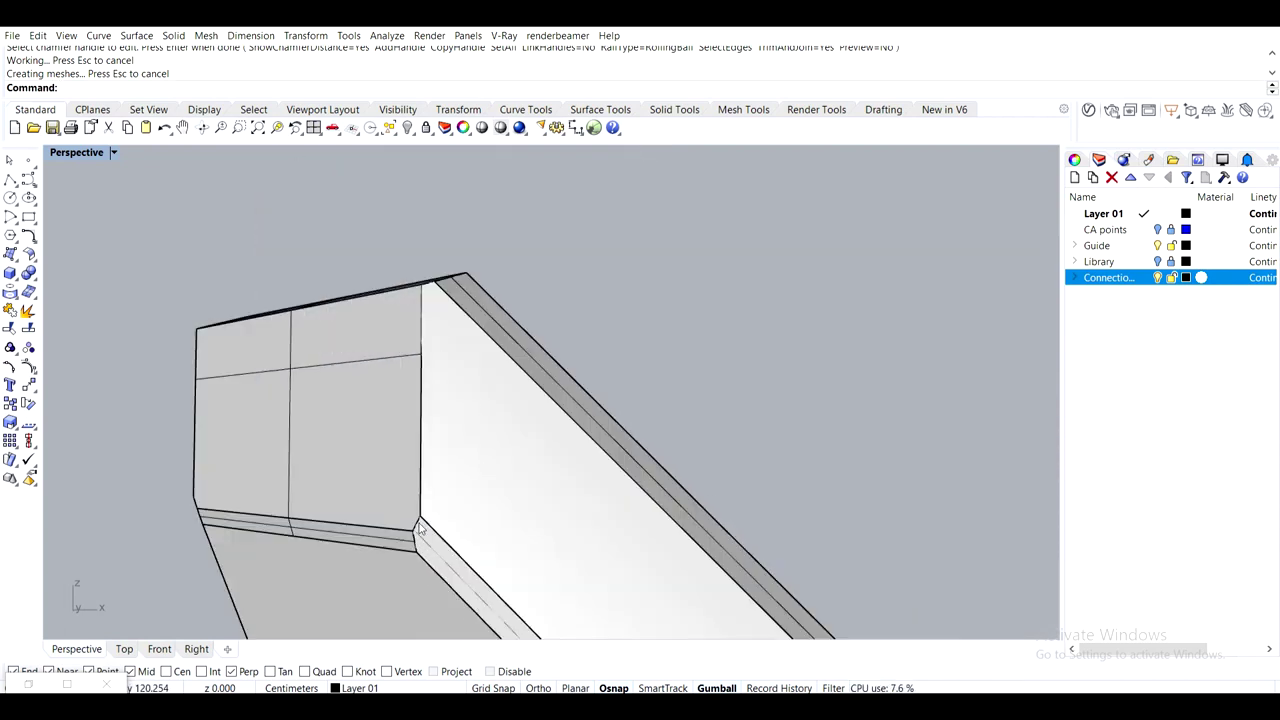
scroll(420, 526, "down", 10)
right_click_drag(420, 526, 300, 205, "shift")
scroll(300, 203, "down", 3)
right_click_drag(568, 408, 510, 397)
scroll(301, 350, "up", 6)
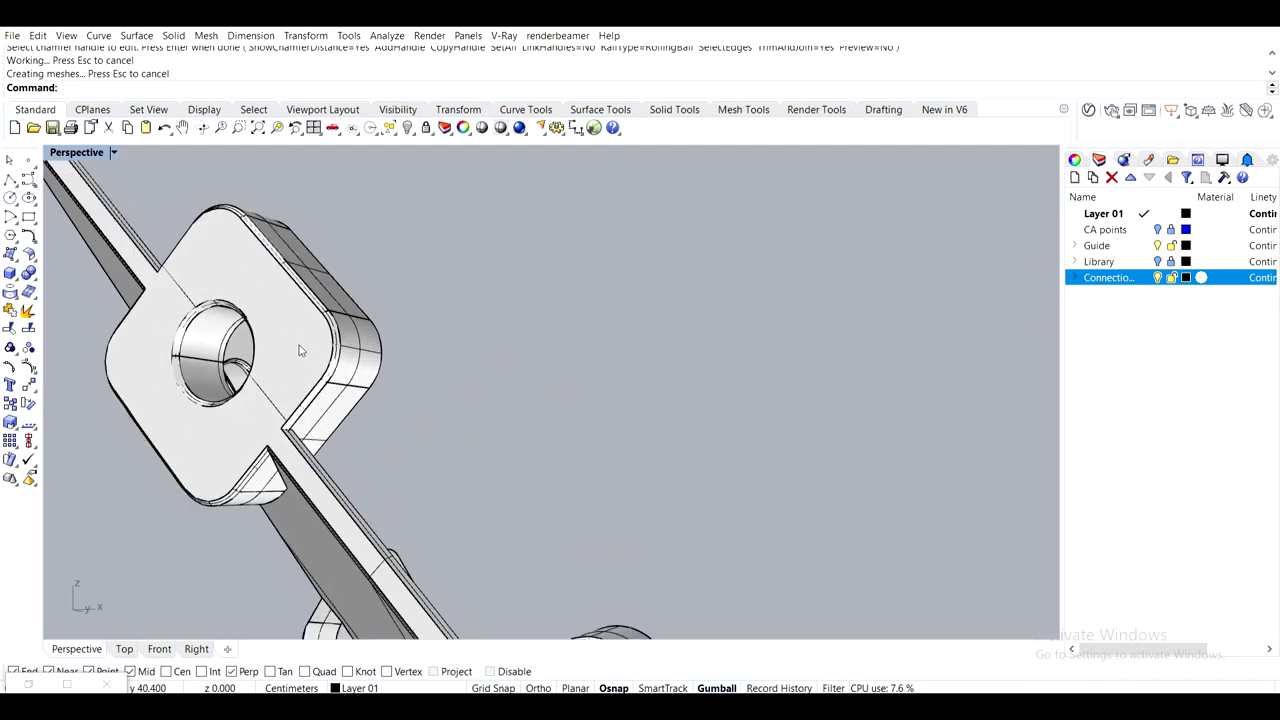
scroll(302, 350, "down", 9)
right_click_drag(302, 350, 280, 417, "shift")
right_click_drag(280, 417, 338, 425, "shift")
scroll(406, 426, "up", 5)
scroll(486, 362, "up", 11)
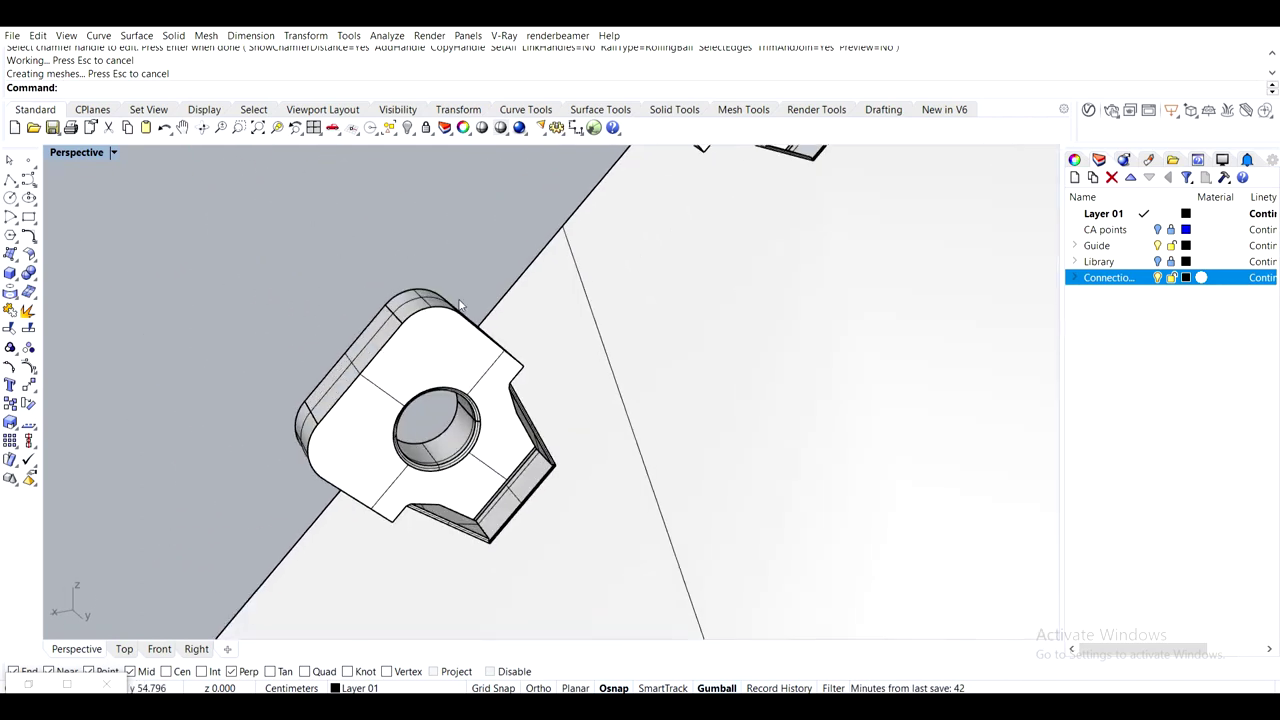
scroll(257, 494, "down", 7)
right_click_drag(457, 472, 491, 334, "shift")
scroll(491, 334, "down", 7)
right_click_drag(523, 414, 824, 293)
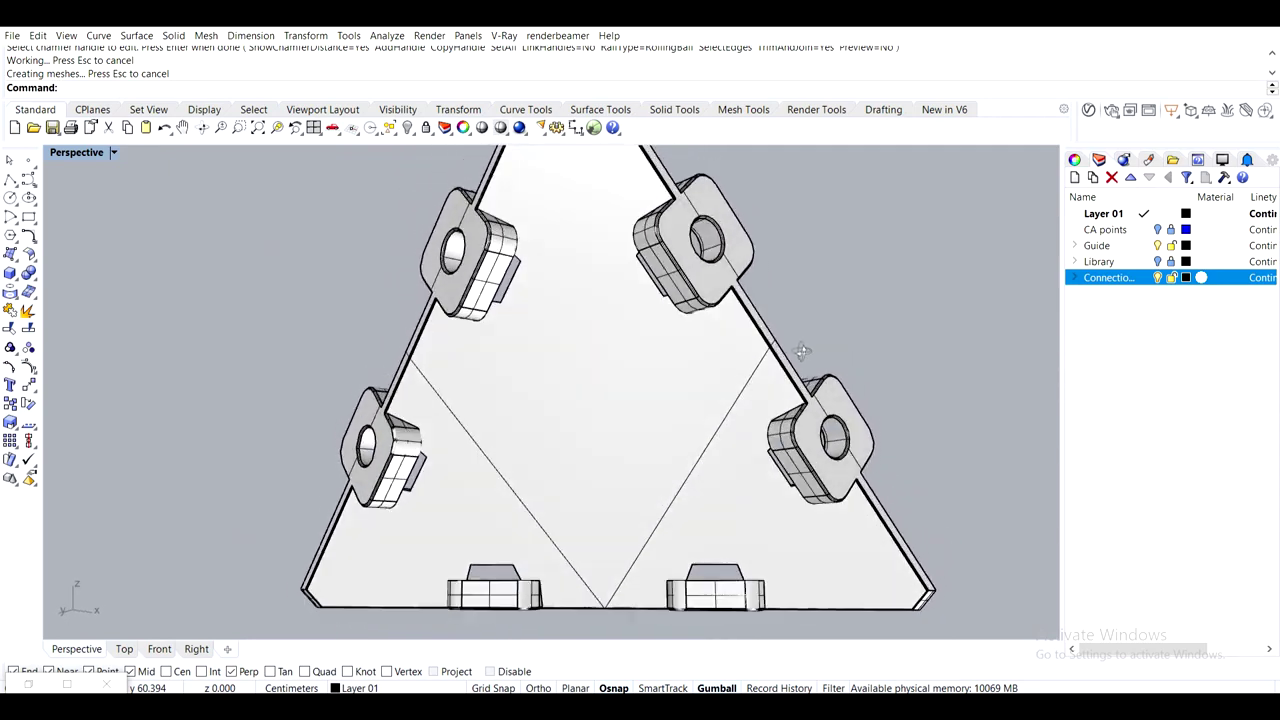
right_click_drag(768, 366, 545, 432)
right_click_drag(545, 432, 533, 448, "shift")
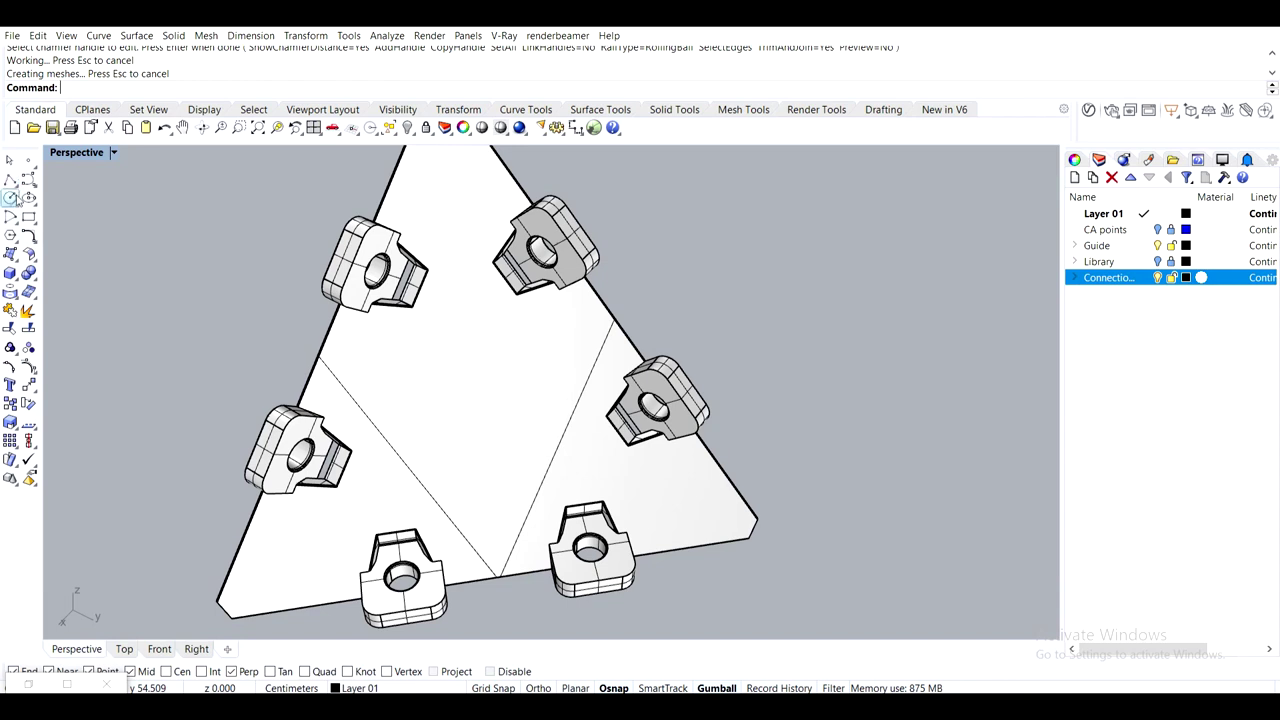
Draw a straight polyline between the outermost nut-cutout corners of the two tabs on the plate's left side
left_click(10, 178)
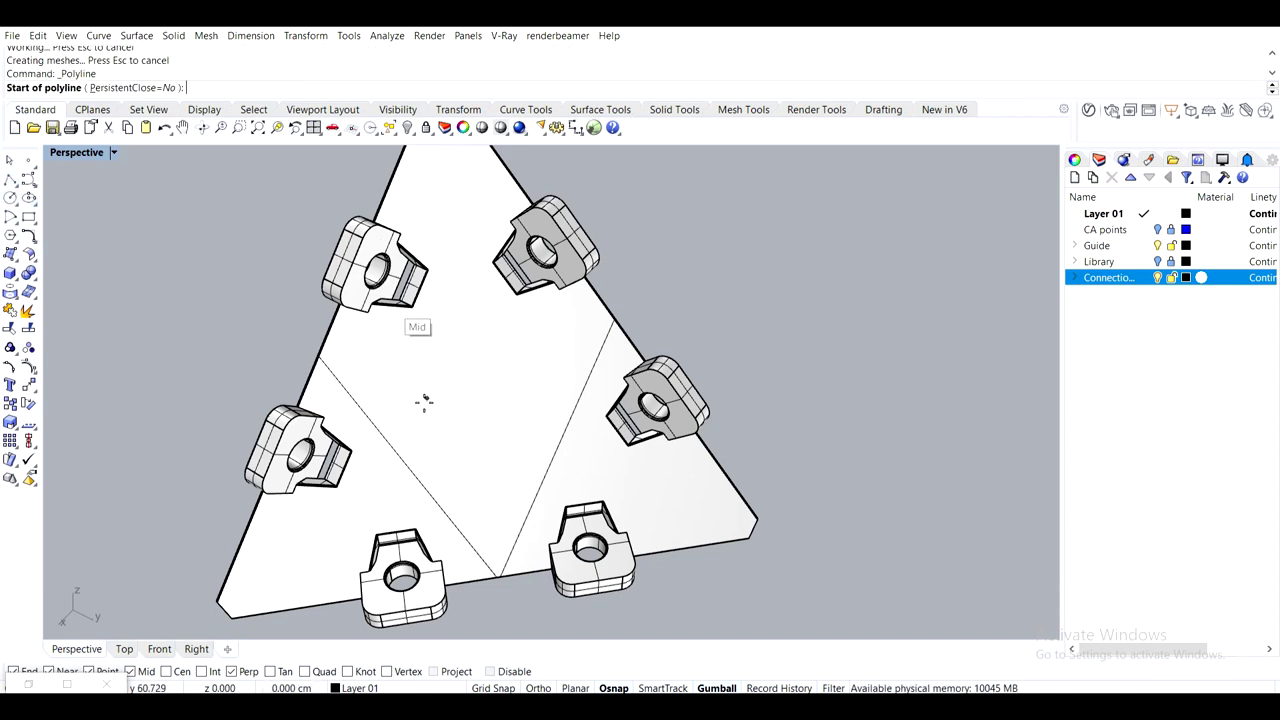
scroll(430, 298, "up", 6)
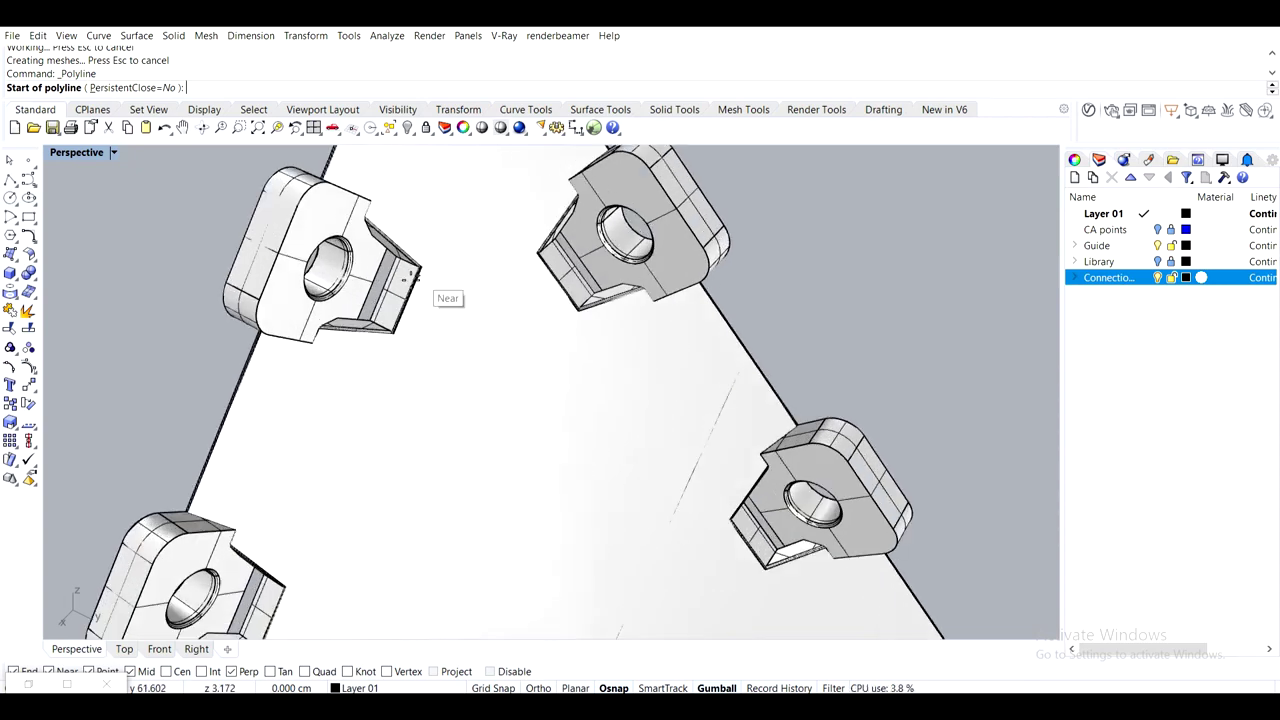
left_click(441, 243)
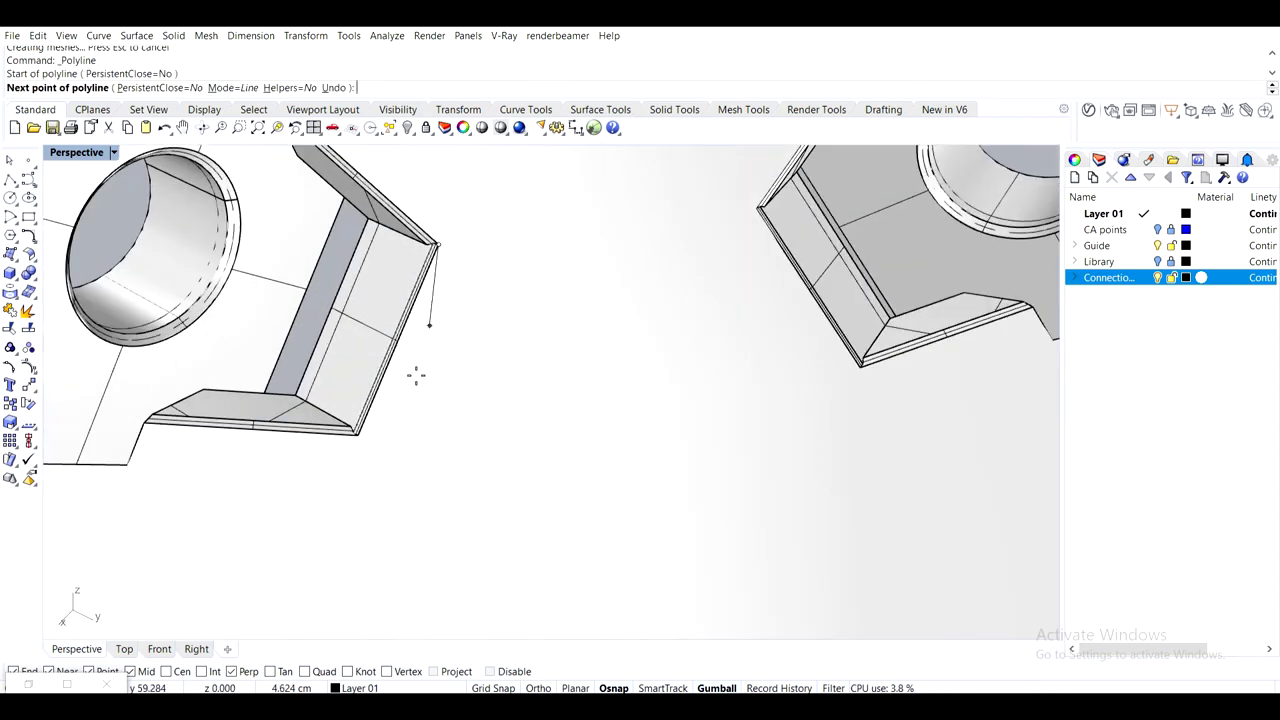
scroll(380, 443, "down", 5)
scroll(335, 545, "up", 3)
scroll(383, 545, "up", 9)
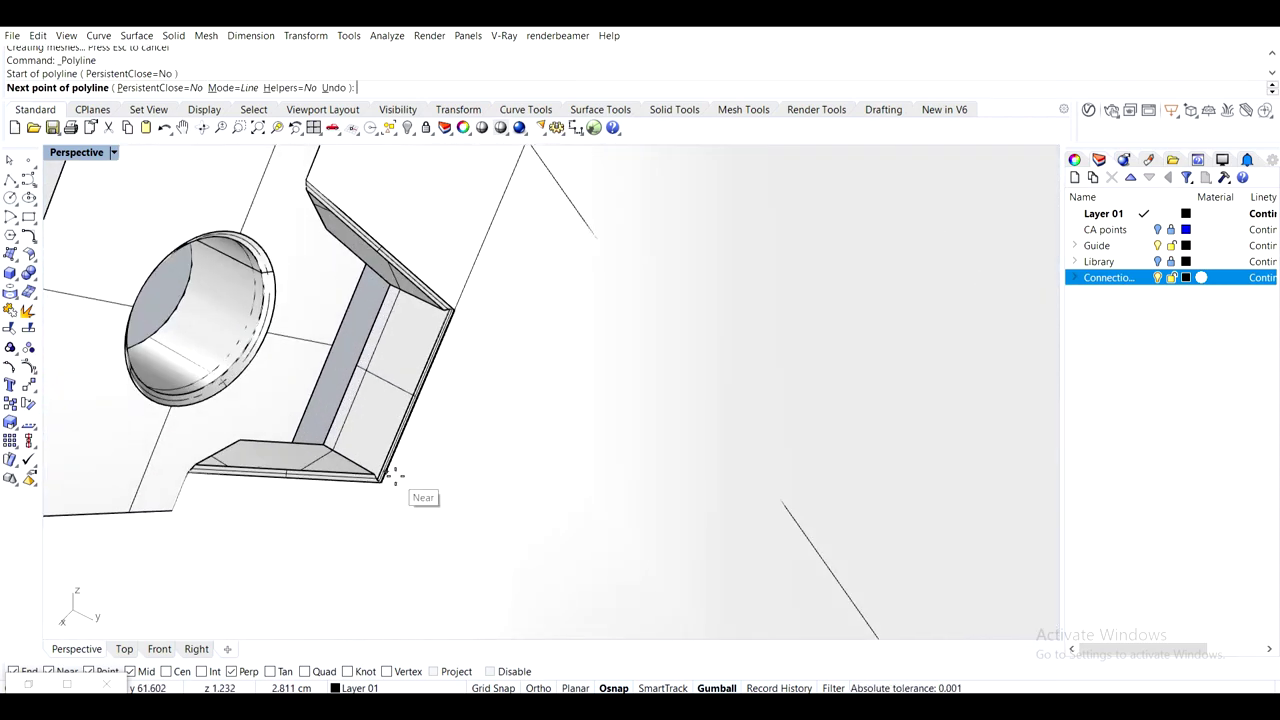
left_click(383, 489)
key("Return")
Draw a straight polyline between the outermost nut-cutout corners of the two tabs on the plate's bottom side
scroll(405, 491, "down", 8)
scroll(442, 534, "up", 7)
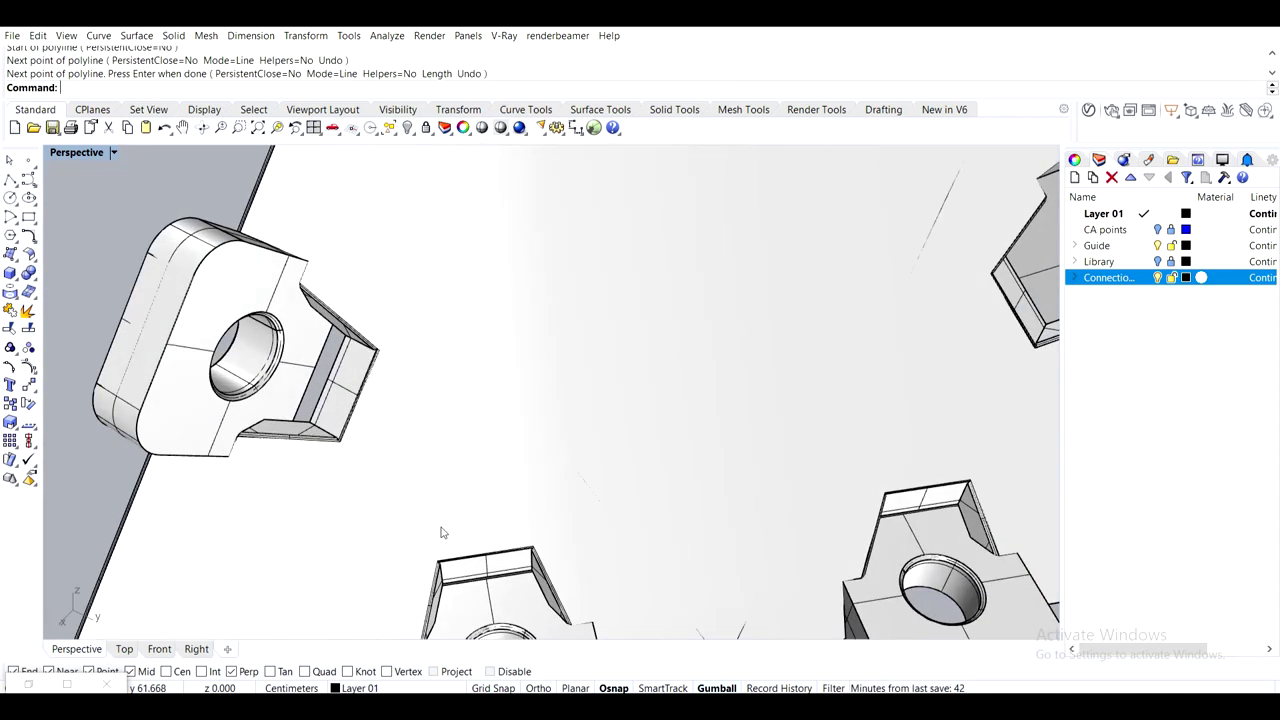
key("Return")
scroll(443, 566, "up", 2)
left_click(436, 563)
scroll(449, 560, "down", 5)
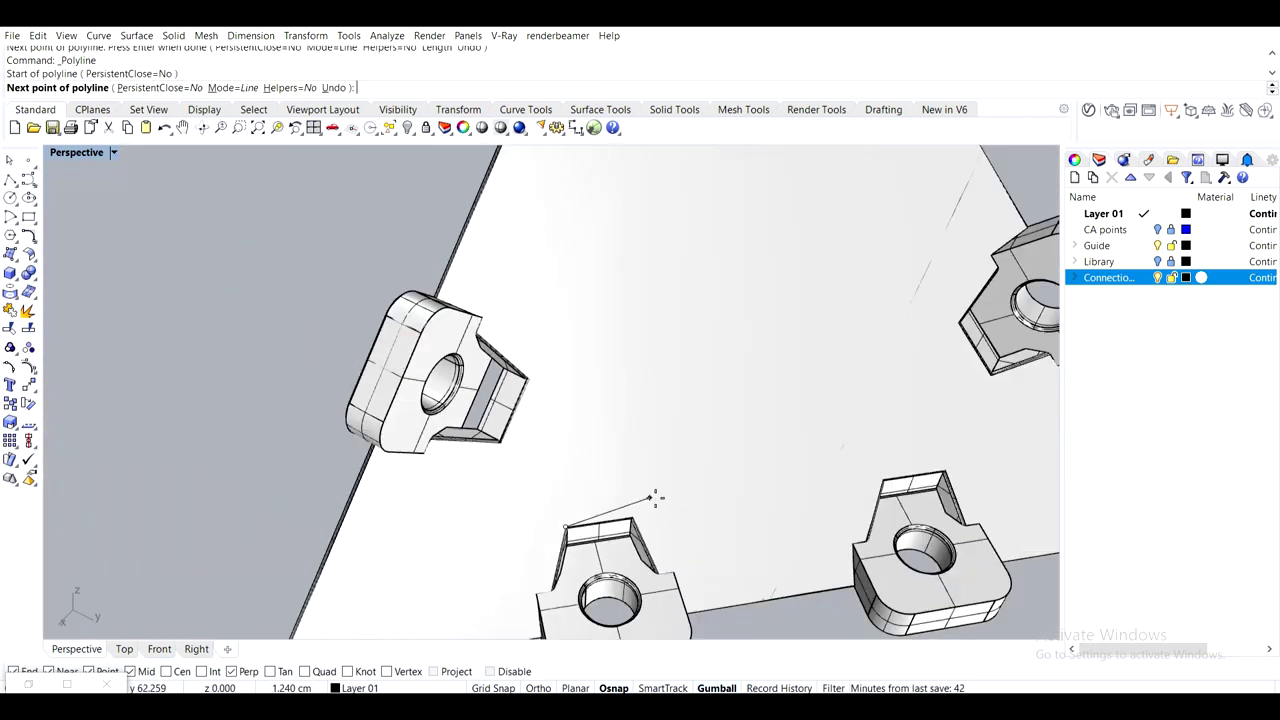
scroll(869, 487, "up", 5)
scroll(866, 487, "up", 3)
left_click(857, 504)
key("Return")
Draw a straight polyline between the outermost nut-cutout corners of the two tabs on the plate's right side
scroll(840, 488, "down", 7)
scroll(897, 372, "up", 3)
key("Return")
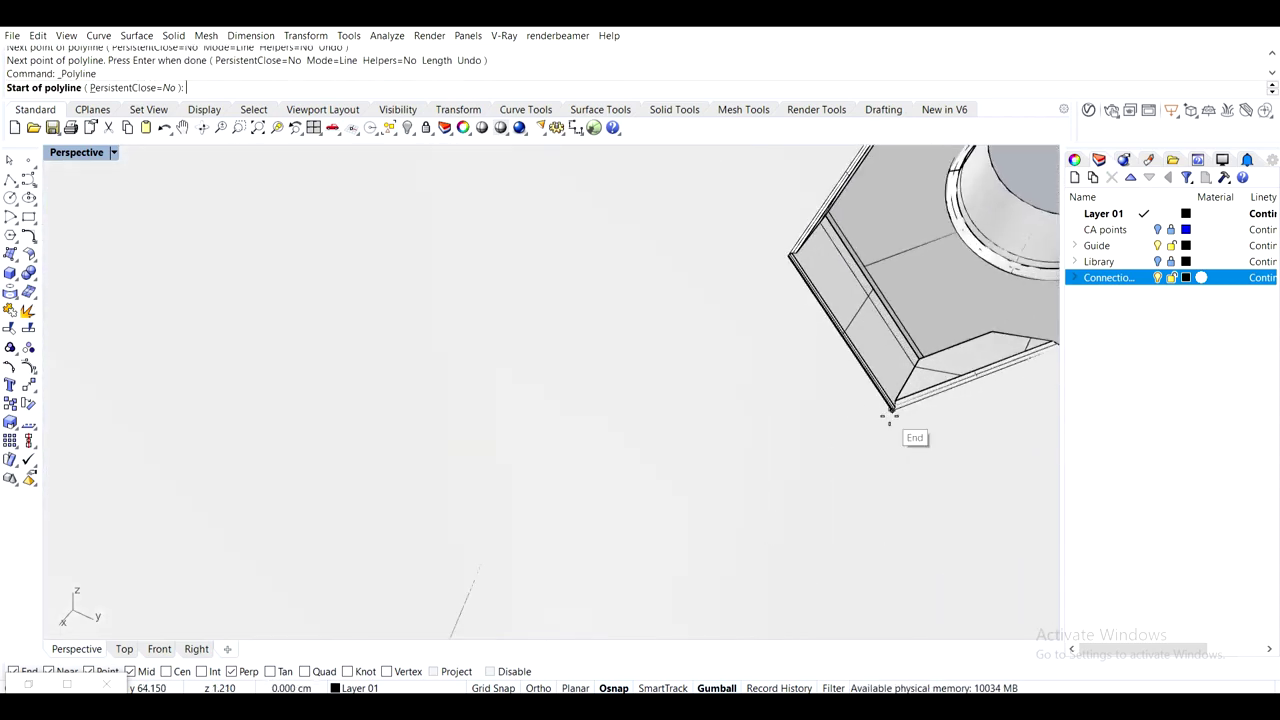
left_click(891, 423)
scroll(811, 377, "down", 5)
scroll(703, 318, "down", 3)
scroll(660, 198, "up", 6)
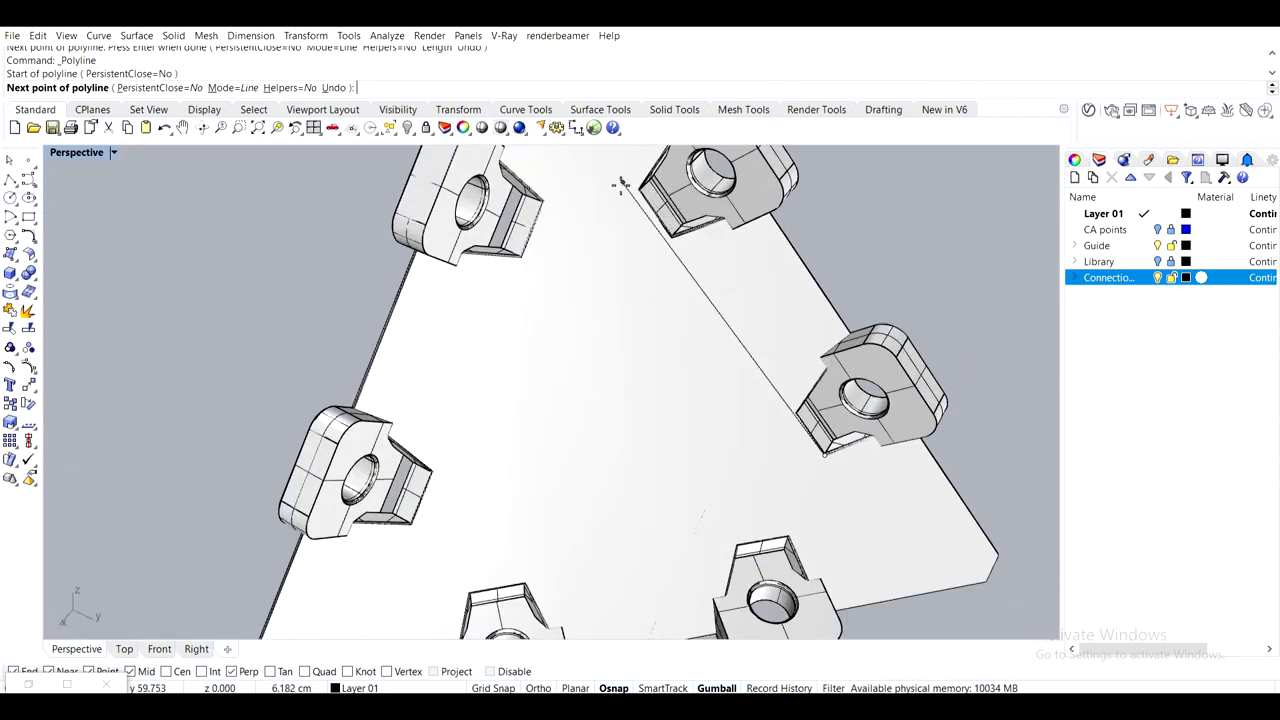
left_click(660, 197)
key("Return")
Hide the plate polysurface so only the three polylines are shown
scroll(640, 242, "down", 7)
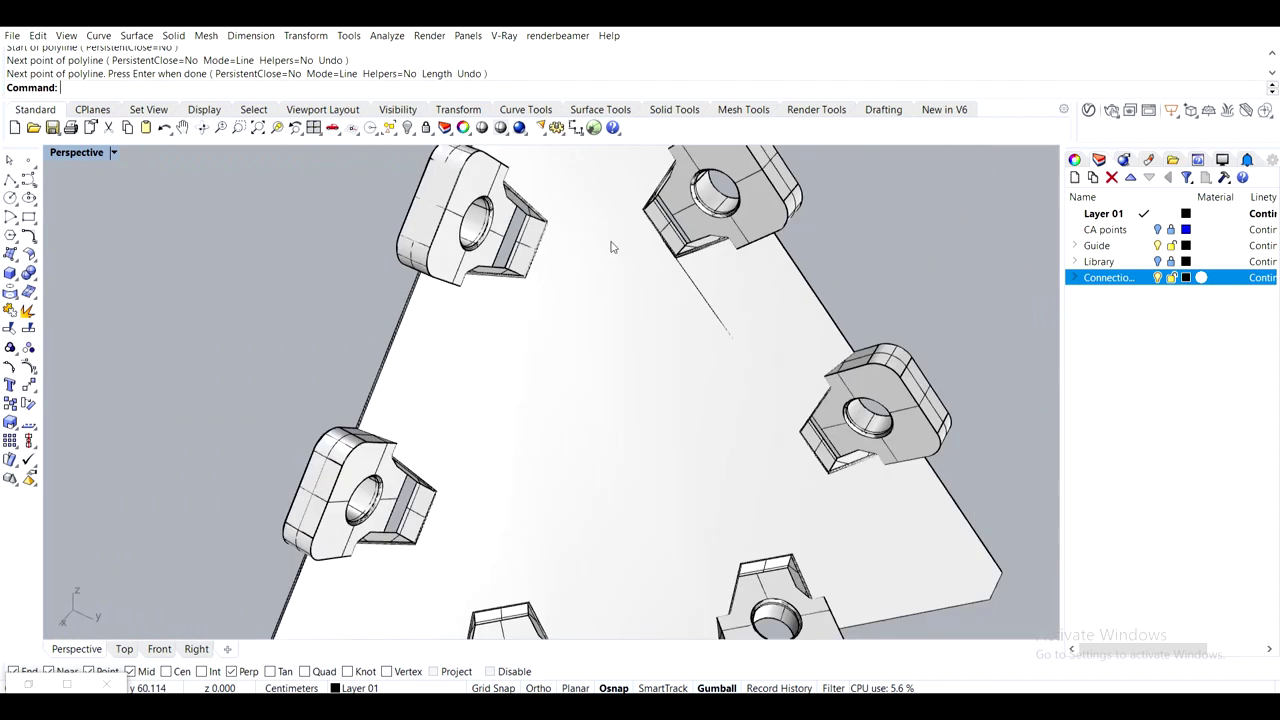
left_click(628, 307)
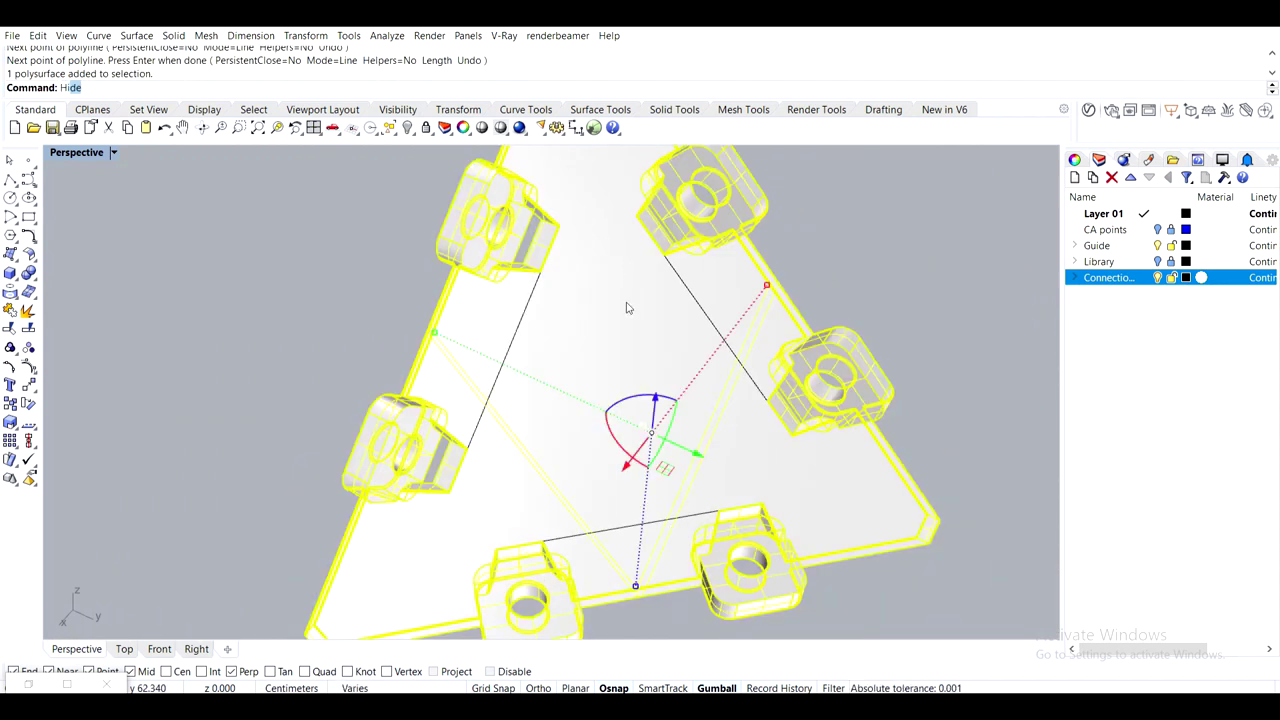
type("Hide")
key("Return")
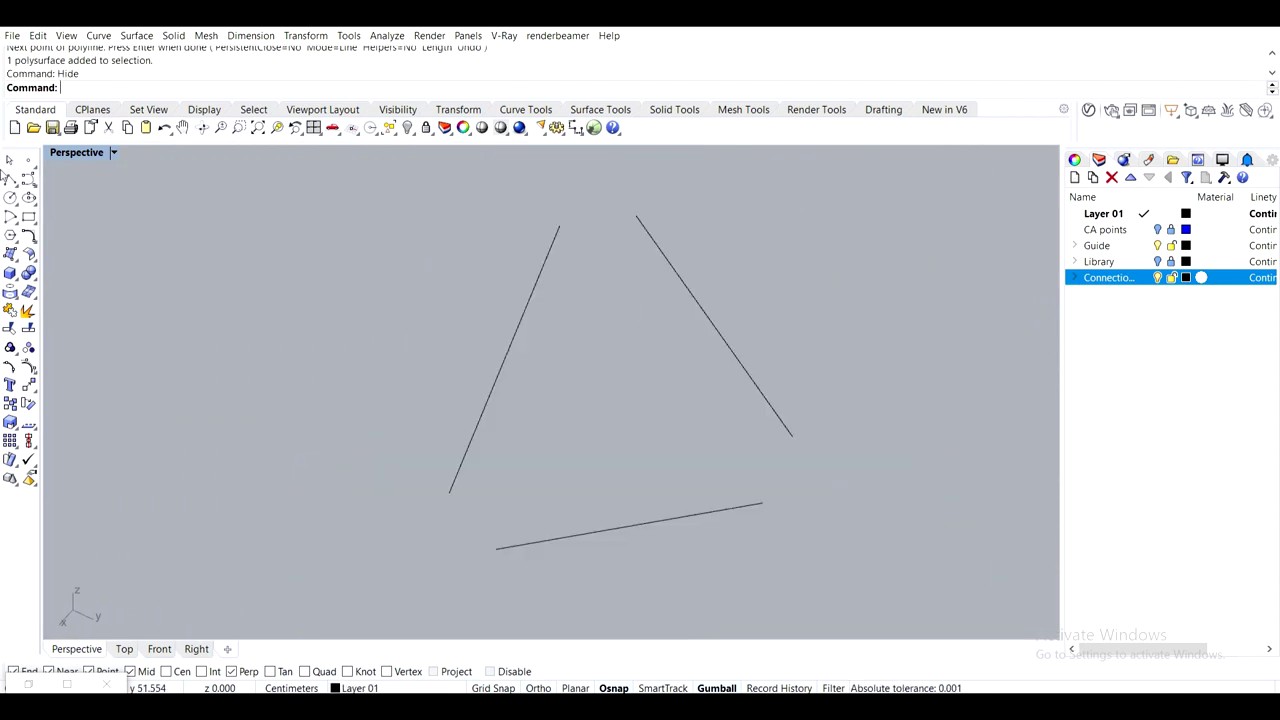
Connect the bottom line's ends to the lower ends of the left and right lines with straight polylines
left_click(11, 181)
left_click(449, 492)
left_click(496, 548)
key("Return")
key("Return")
left_click(762, 504)
left_click(792, 437)
right_click_drag(788, 432, 758, 398)
key("Return")
Connect the upper ends of the left and right lines with a straight polyline
left_click(648, 232)
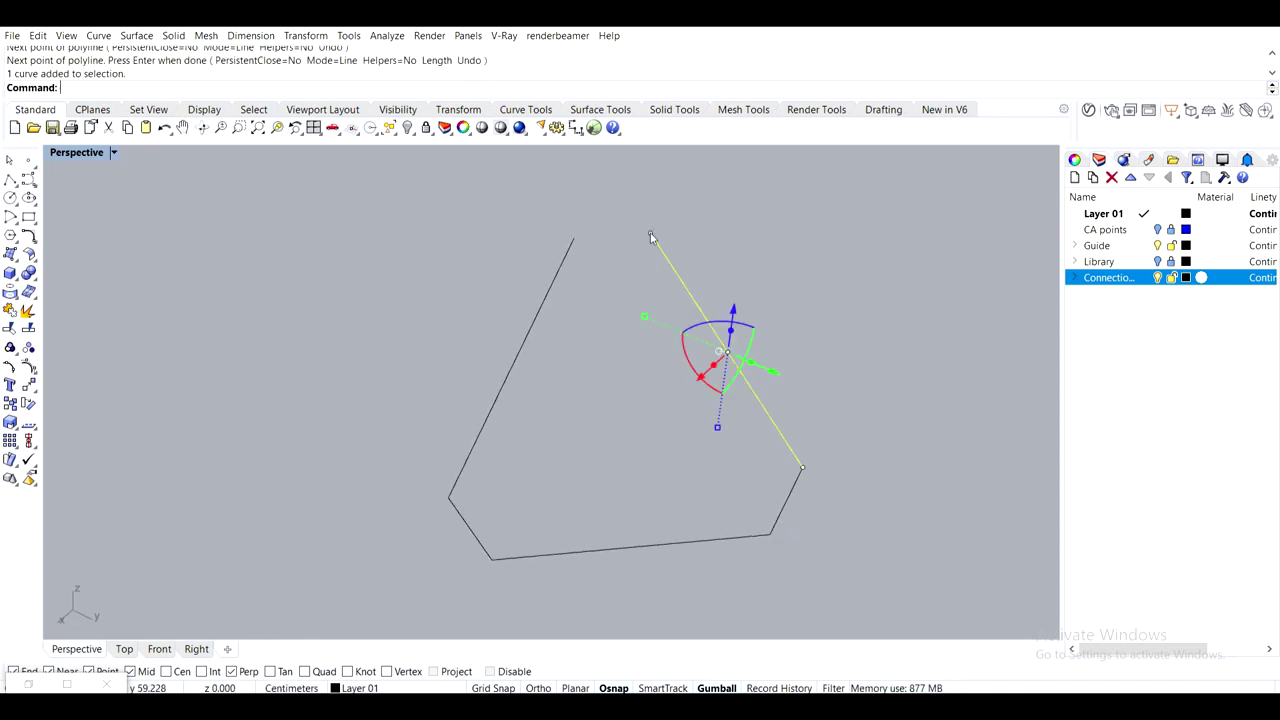
key("Return")
left_click(650, 234)
left_click(573, 238)
key("Return")
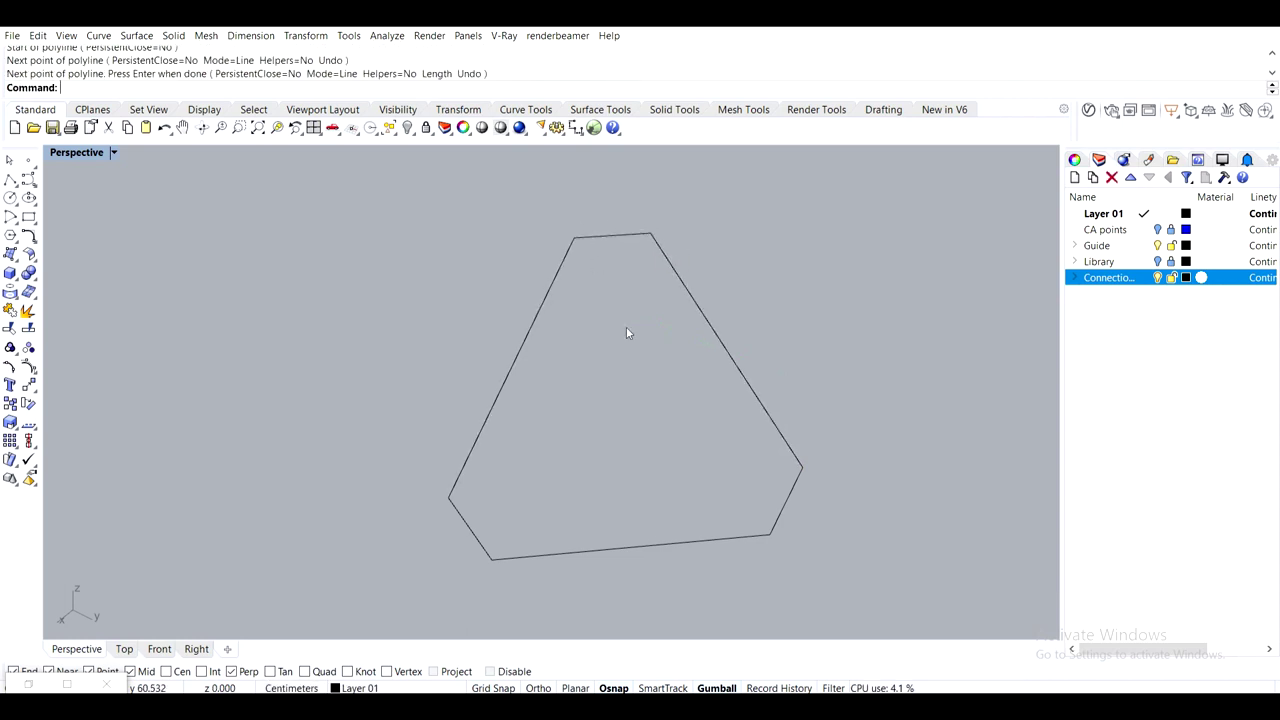
Join all six lines into one closed curve
left_click_drag(847, 583, 312, 219)
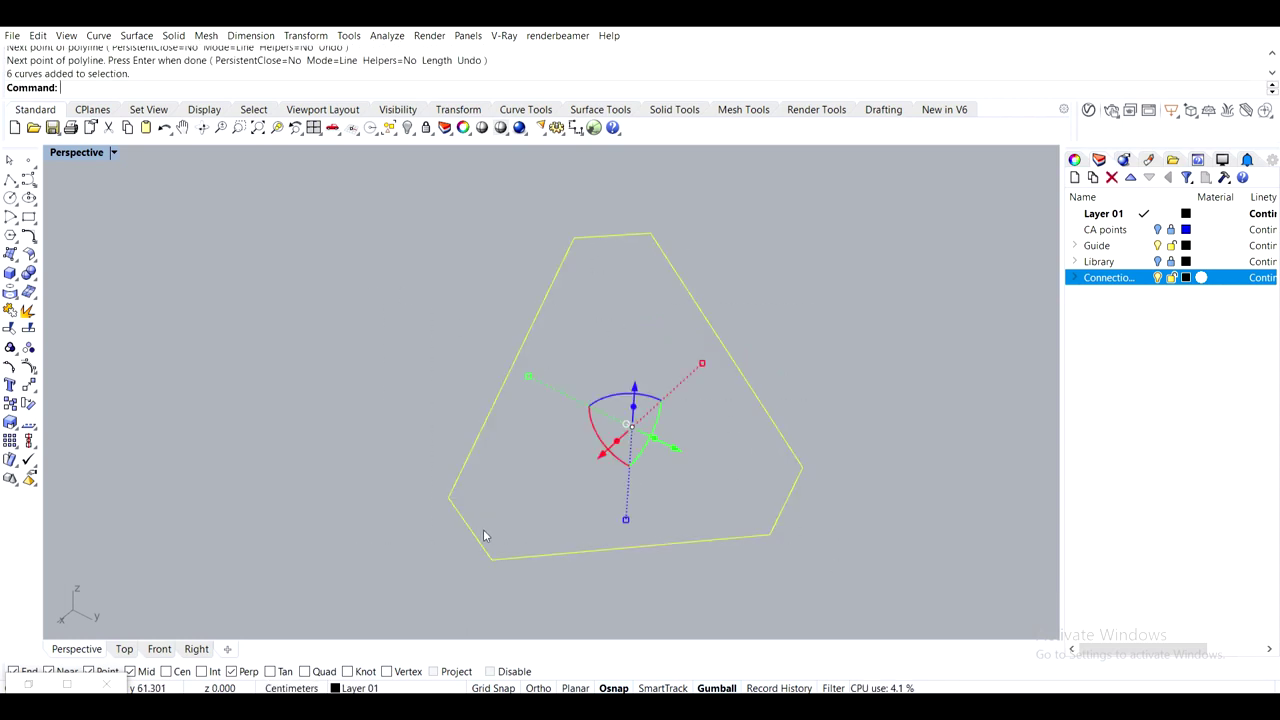
type("join")
key("Return")
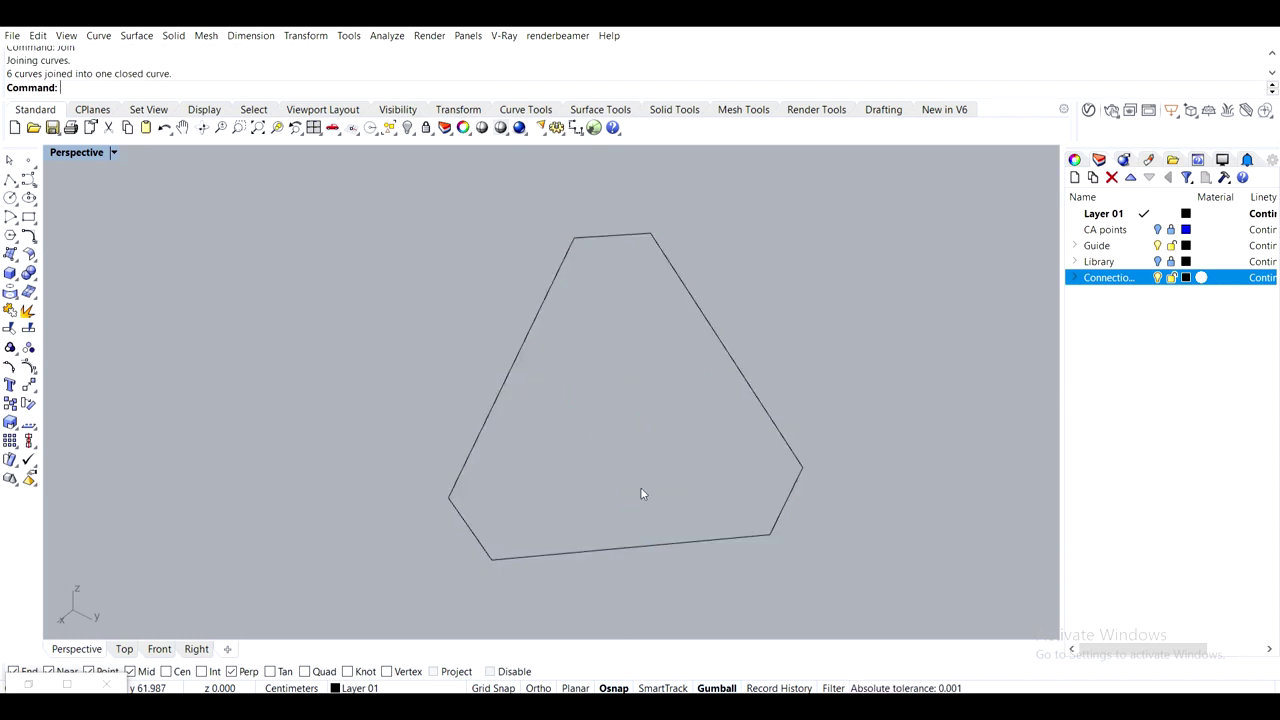
Try to offset the closed six-sided outline inward at the preset distance of 100
left_click(756, 398)
type("offset")
key("Return")
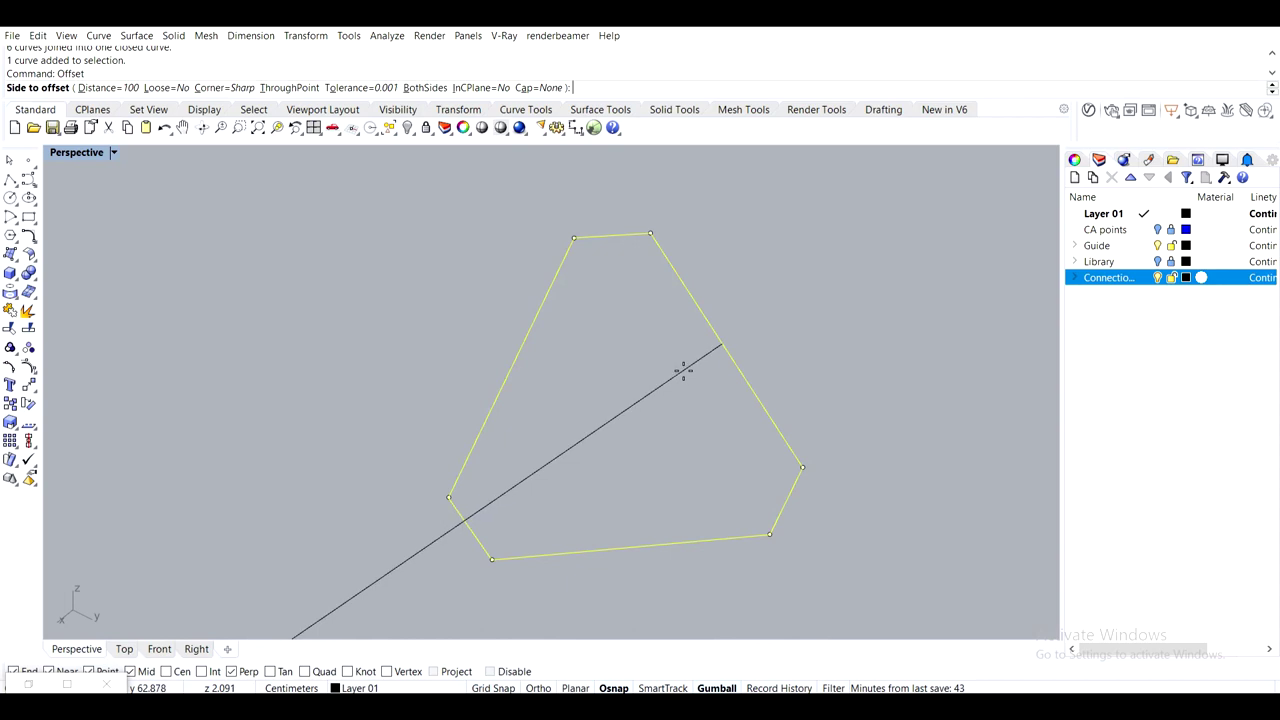
left_click(683, 371)
Show the hidden plate again using ShowSelected
type("ShowSelected")
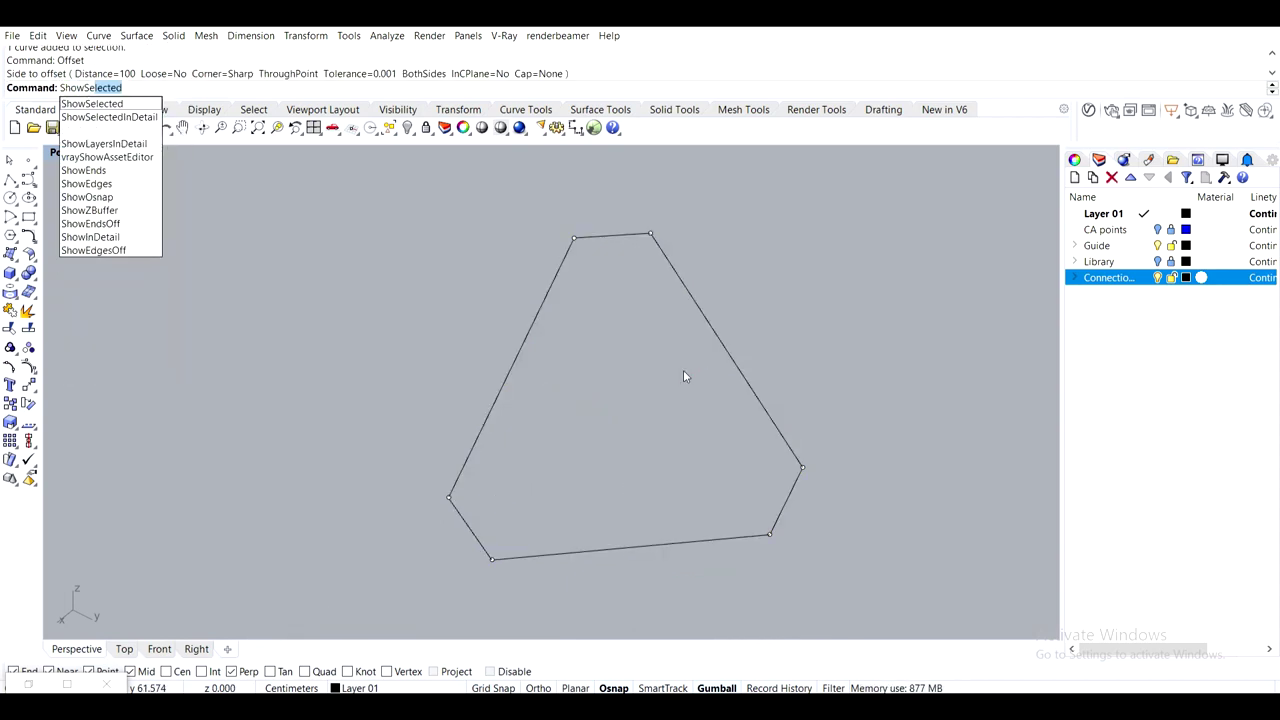
key("Return")
key("ctrl+a")
key("Return")
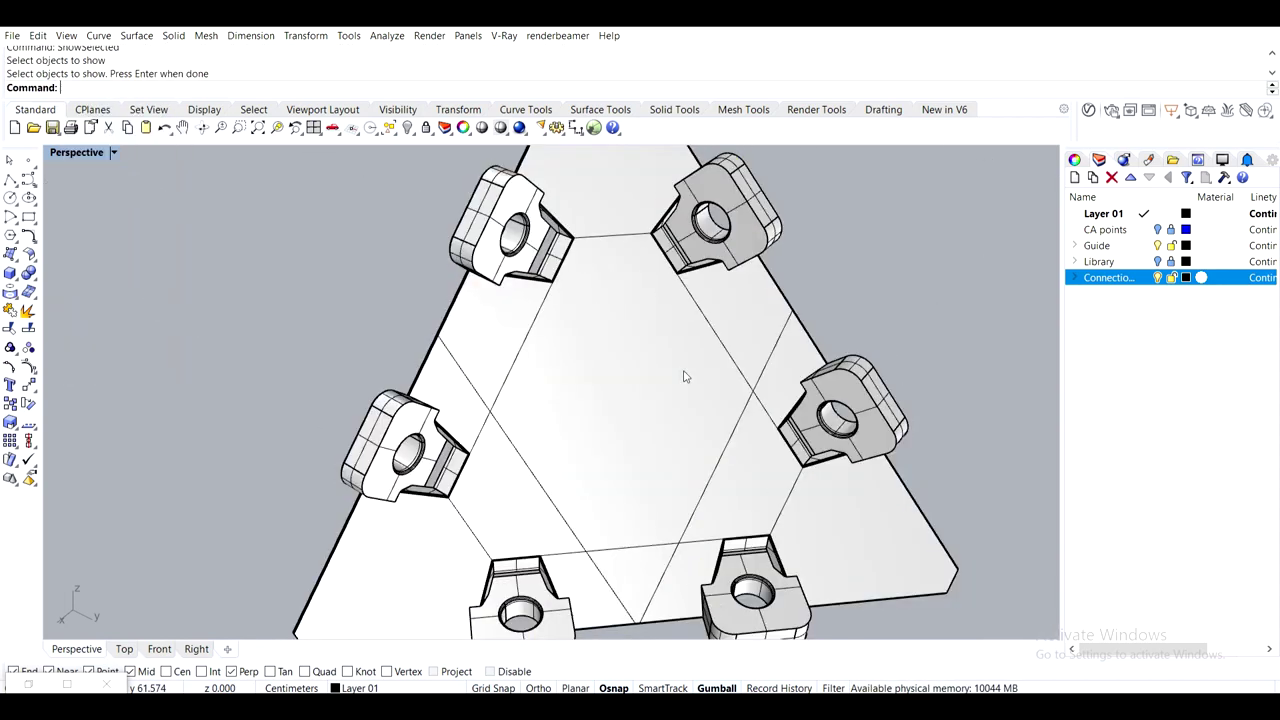
Offset the closed six-sided outline inward by 0.1 and delete the original outline
left_click(757, 403)
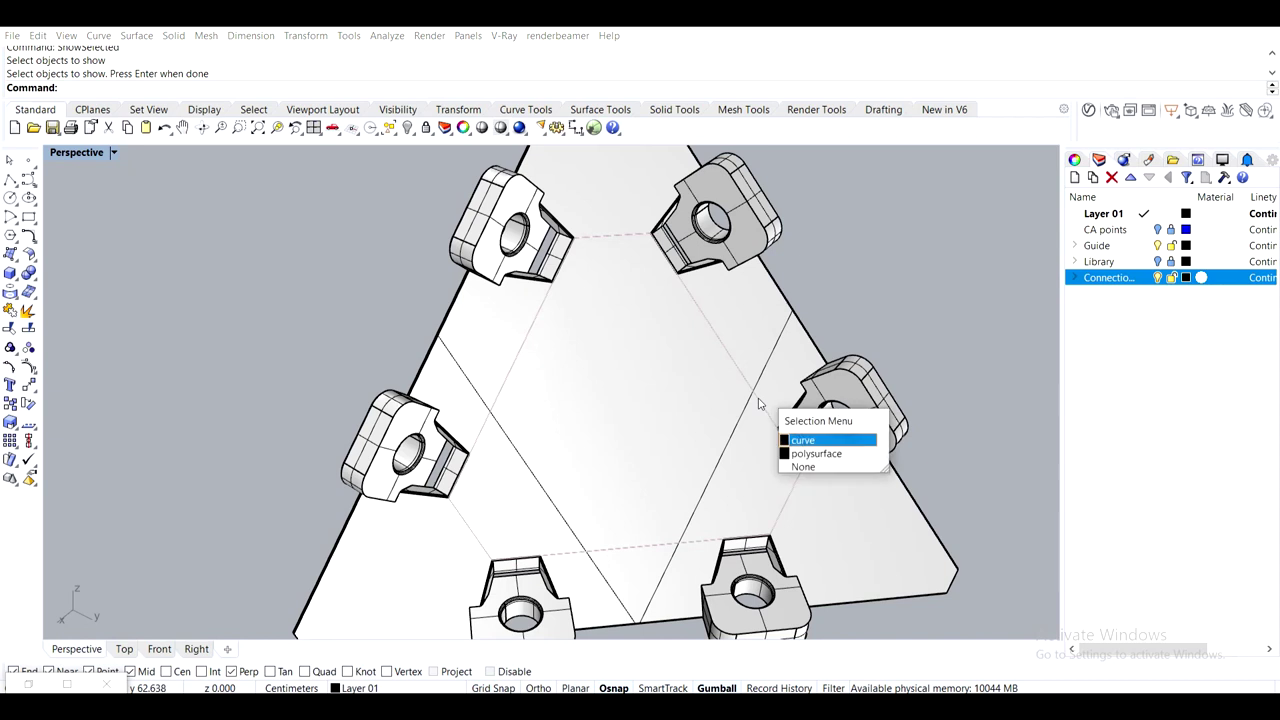
left_click(798, 448)
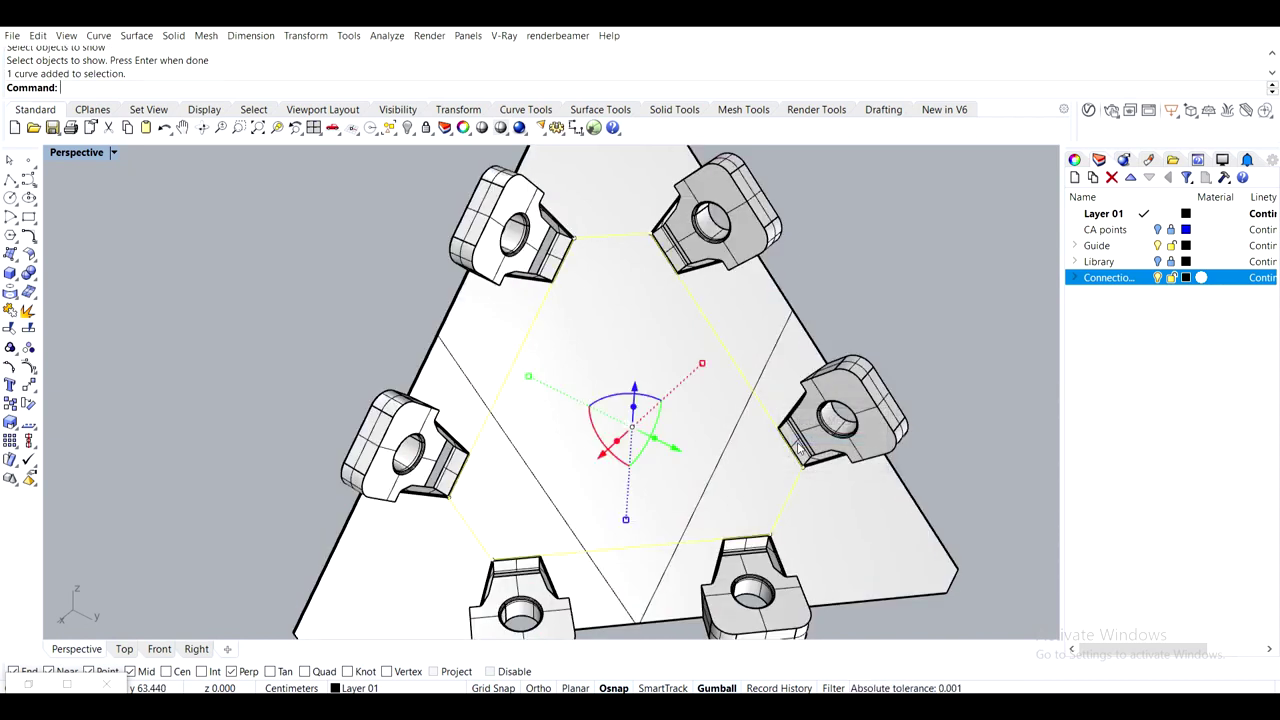
type("Off")
key("Return")
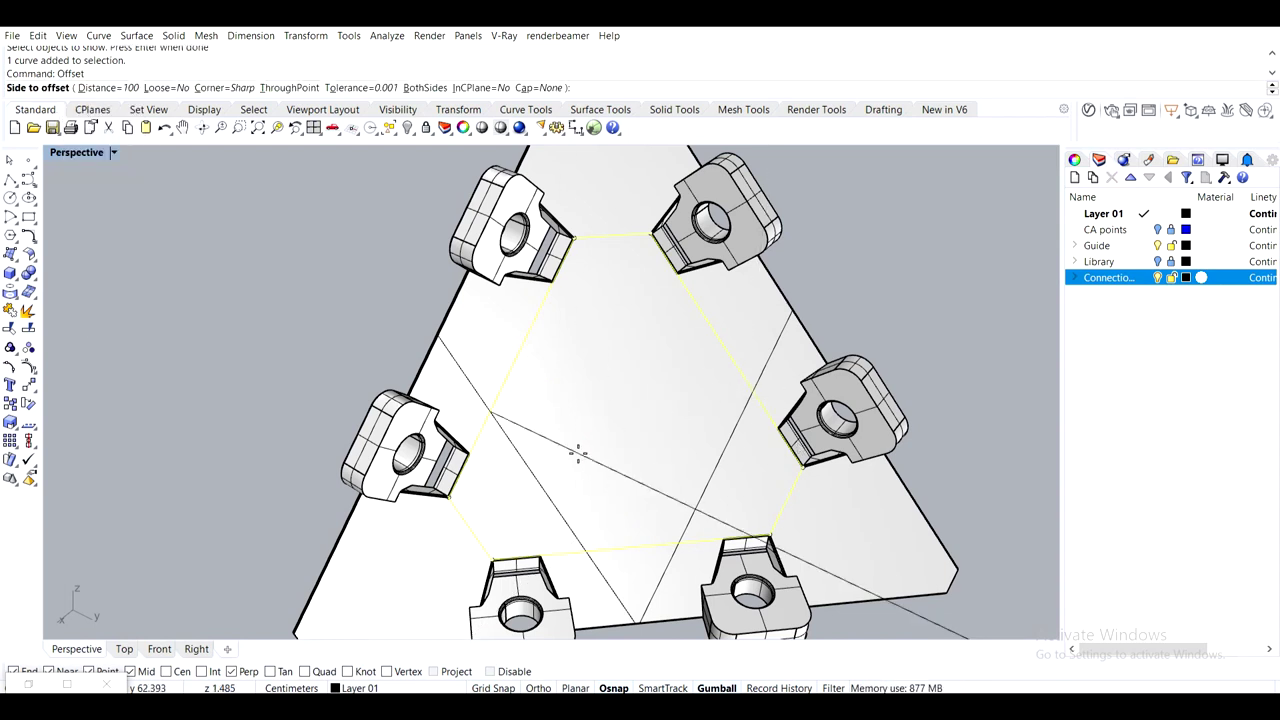
type(".0")
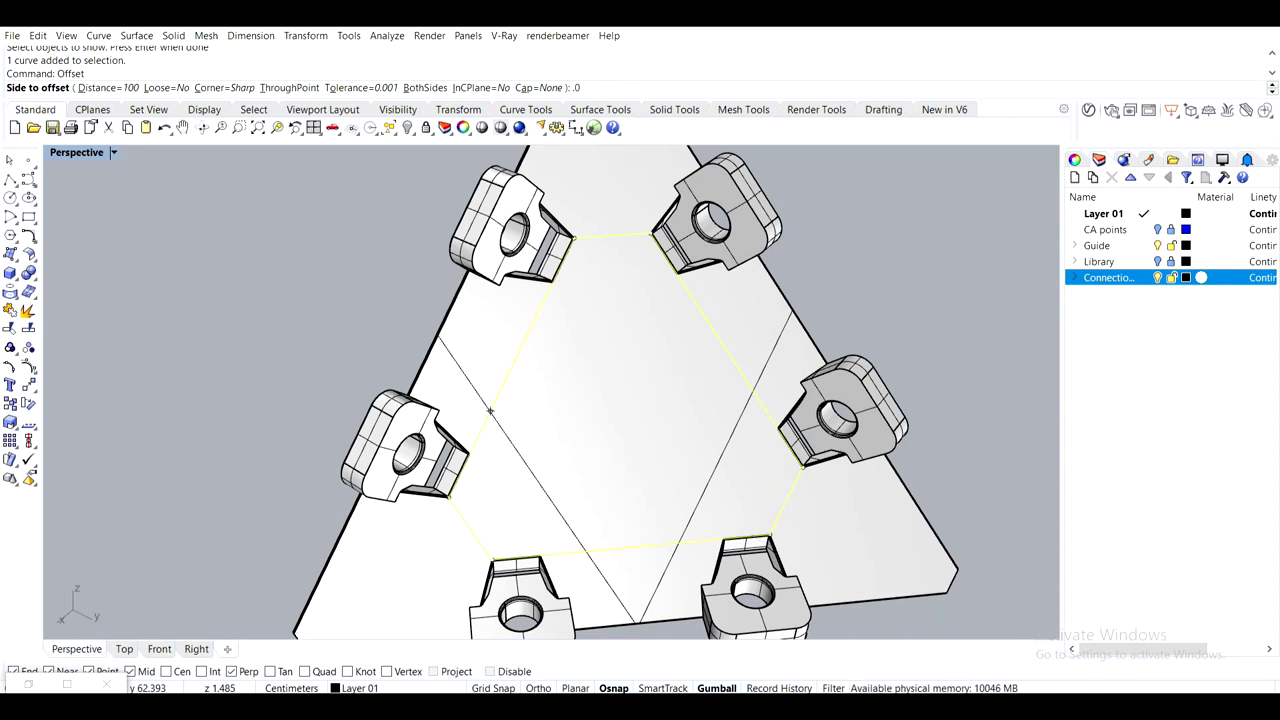
type("5")
key("BackSpace")
key("BackSpace")
key("BackSpace")
type(".1")
key("Return")
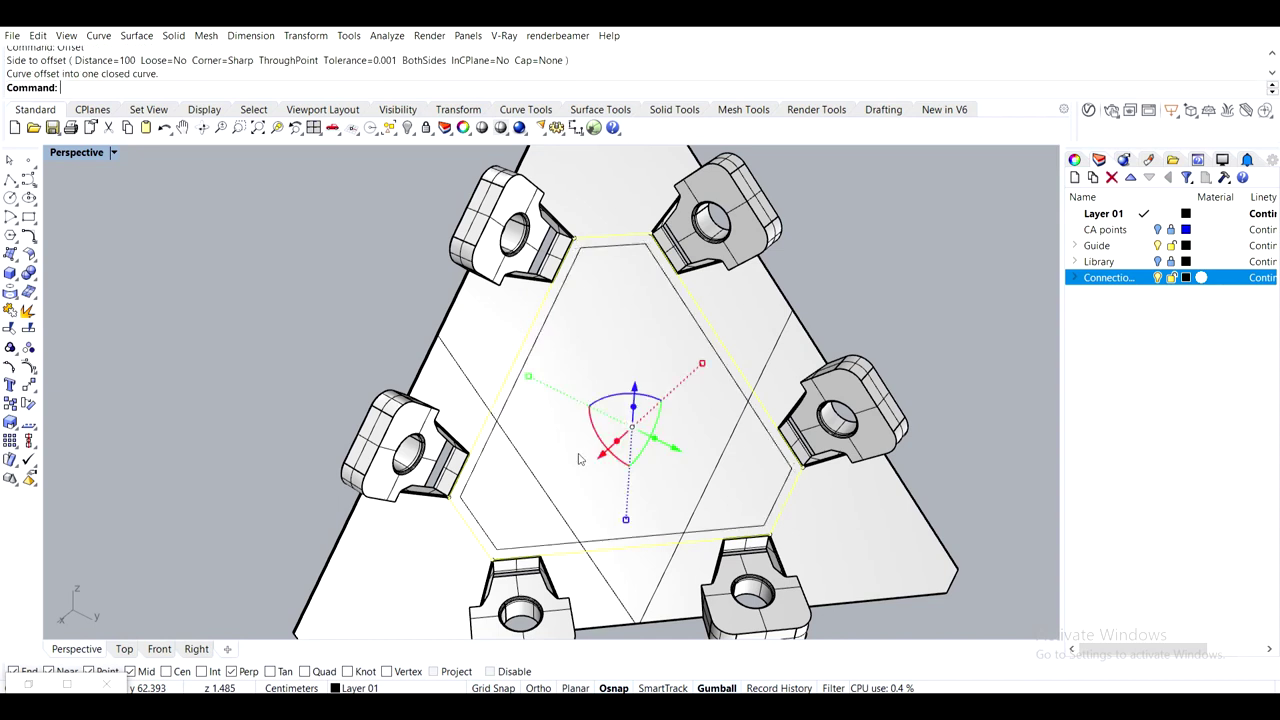
key("Delete")
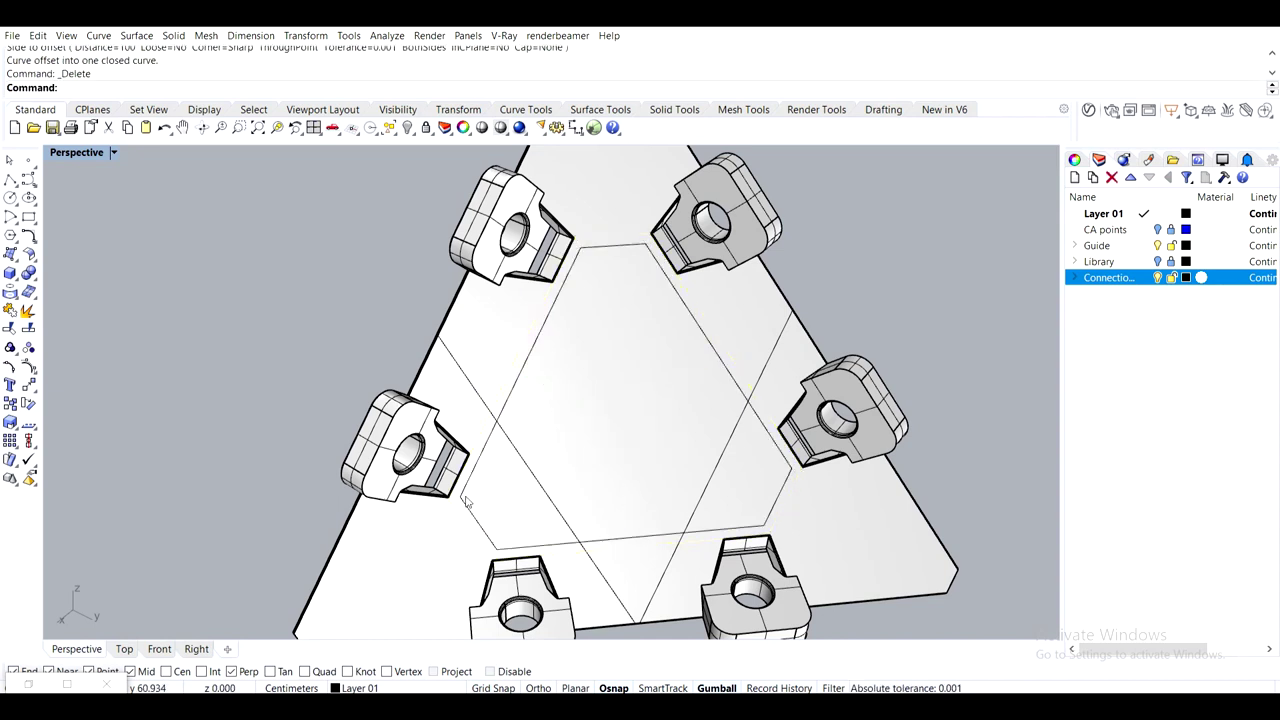
Switch to Grasshopper, add a Curve parameter, and assign the inset six-sided outline to it
scroll(446, 478, "up", 2)
scroll(514, 466, "down", 2)
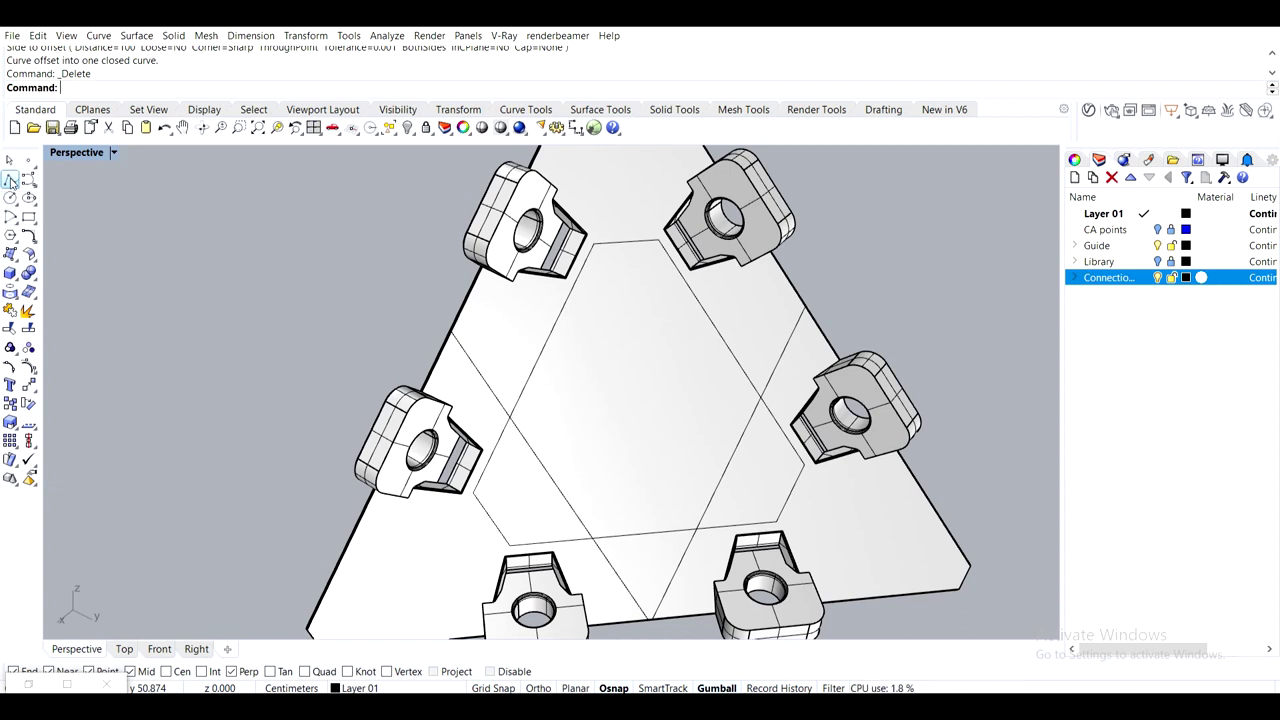
left_click(30, 685)
left_click(541, 355)
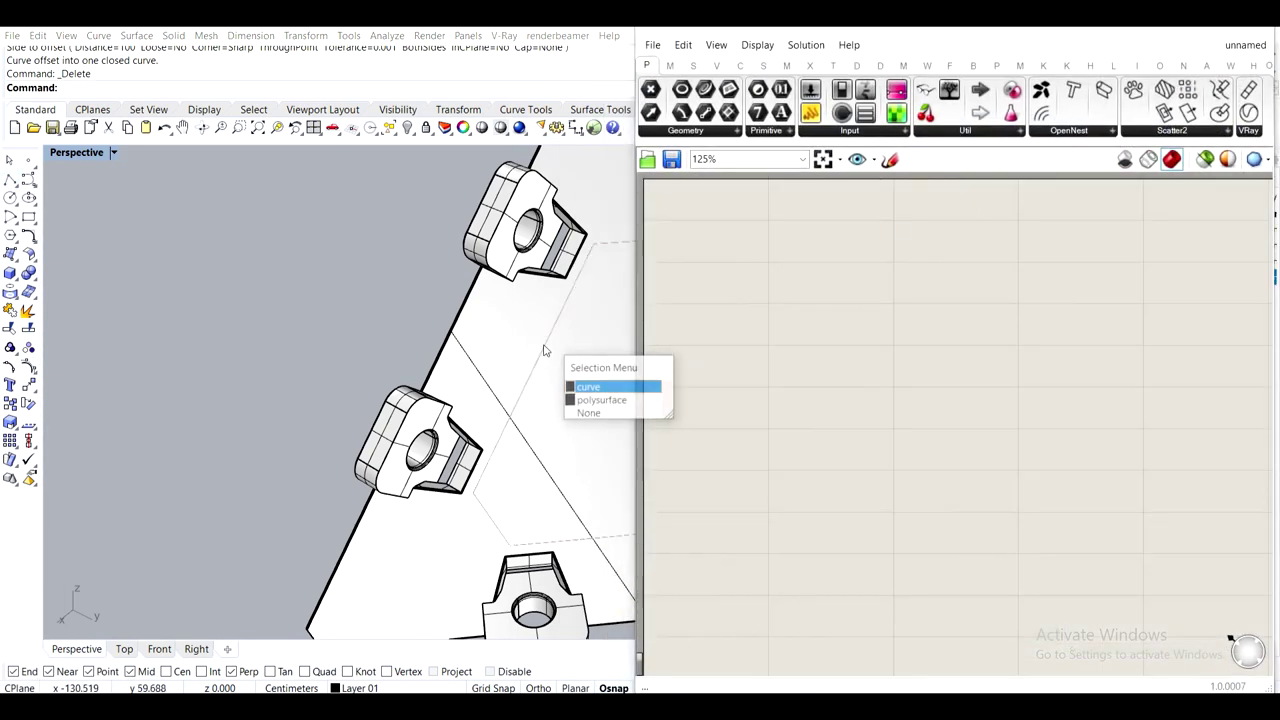
left_click(587, 387)
right_click_drag(530, 397, 266, 380, "shift")
double_click(889, 388)
type("crv")
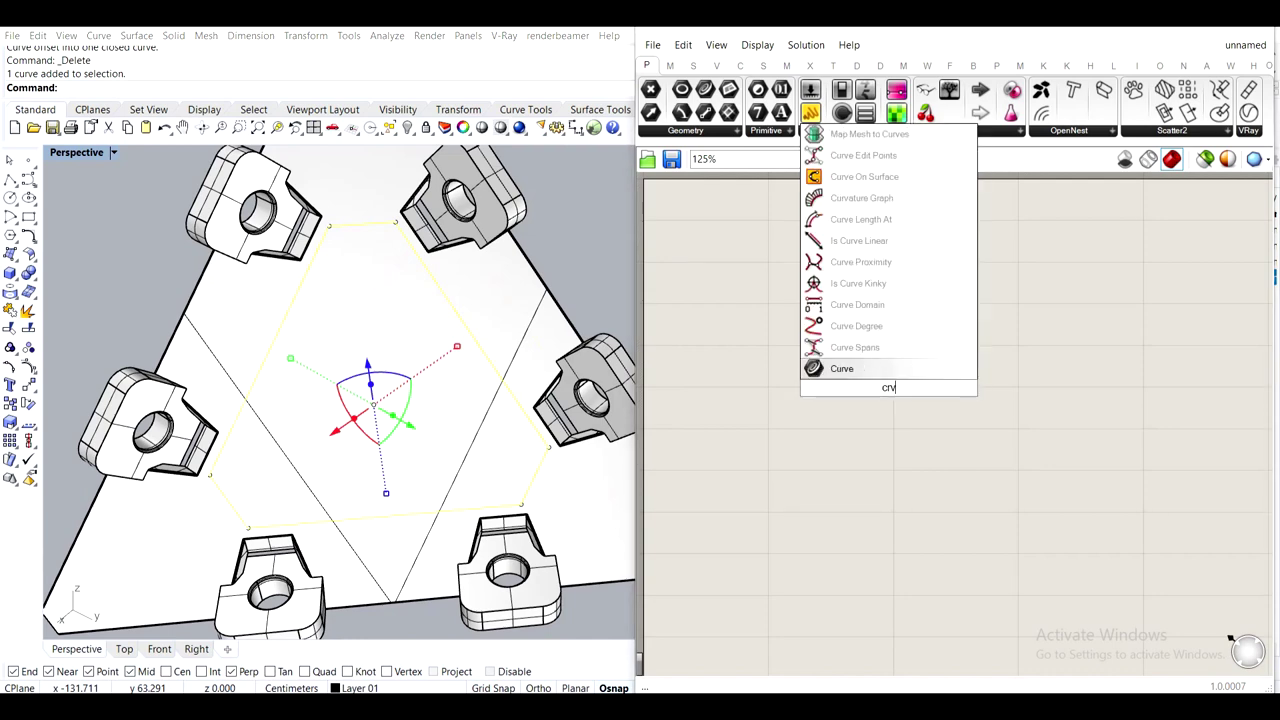
key("Return")
left_click(890, 391)
right_click(889, 393)
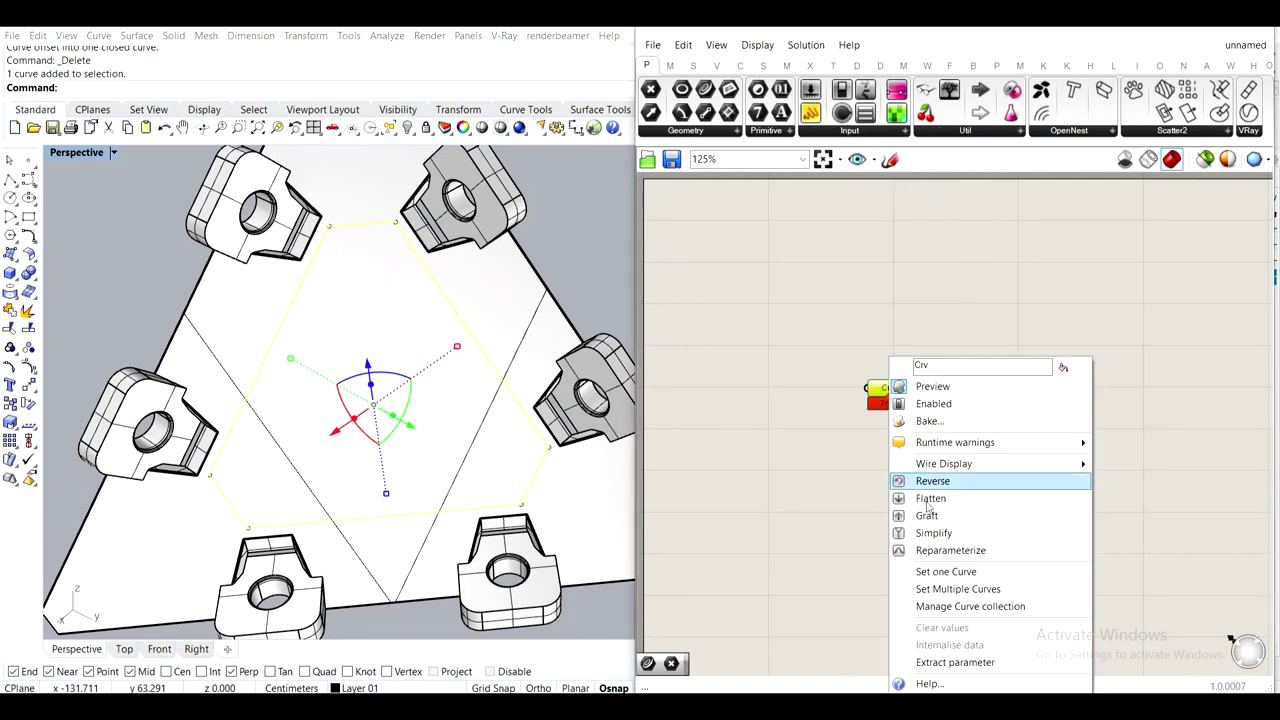
left_click(958, 589)
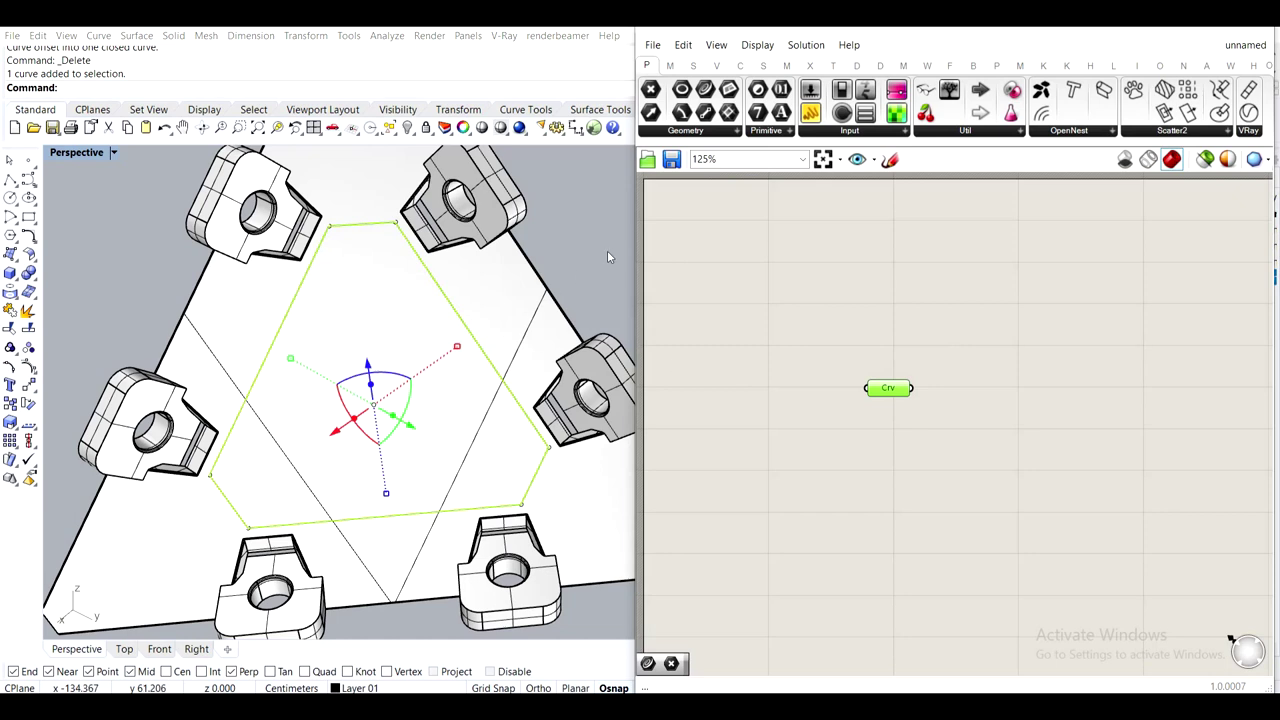
Hide the connection plate and the remaining lines in Rhino so only the six-sided outline is shown
left_click(516, 283)
type("Hide")
key("Return")
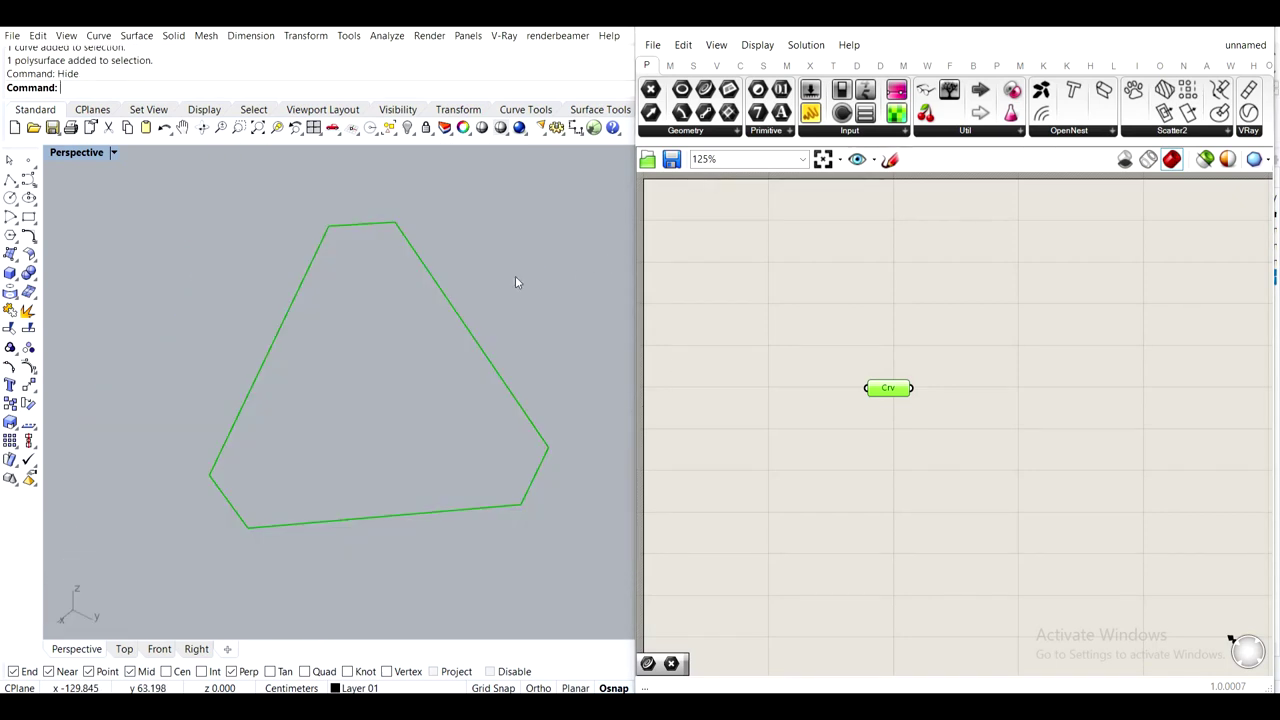
left_click(376, 221)
left_click(566, 312)
mouse_move(565, 312)
right_mouse_down()
mouse_move(577, 311)
mouse_move(547, 297)
right_mouse_up()
scroll(446, 299, "down", 4)
scroll(446, 299, "up", 4)
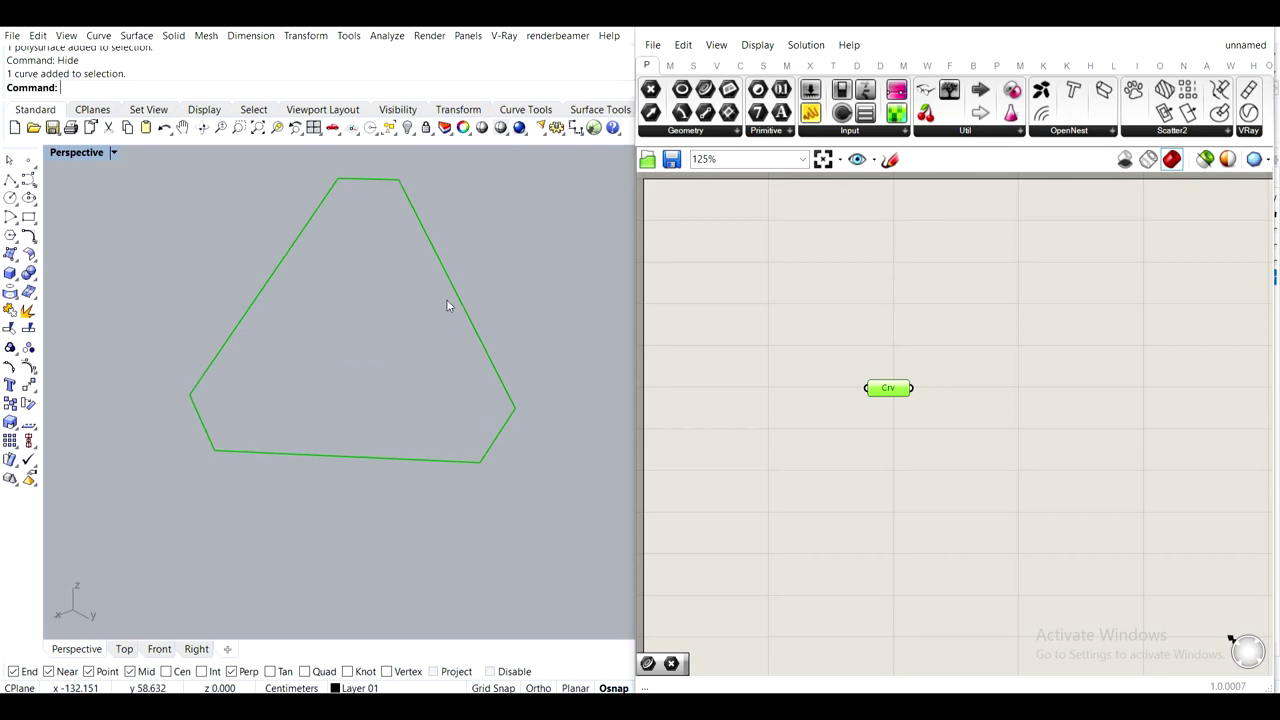
right_click_drag(447, 305, 480, 425)
scroll(480, 425, "up", 2)
left_click_drag(898, 390, 878, 413)
left_click(896, 382)
right_click_drag(967, 495, 945, 433)
double_click(945, 433)
type("off")
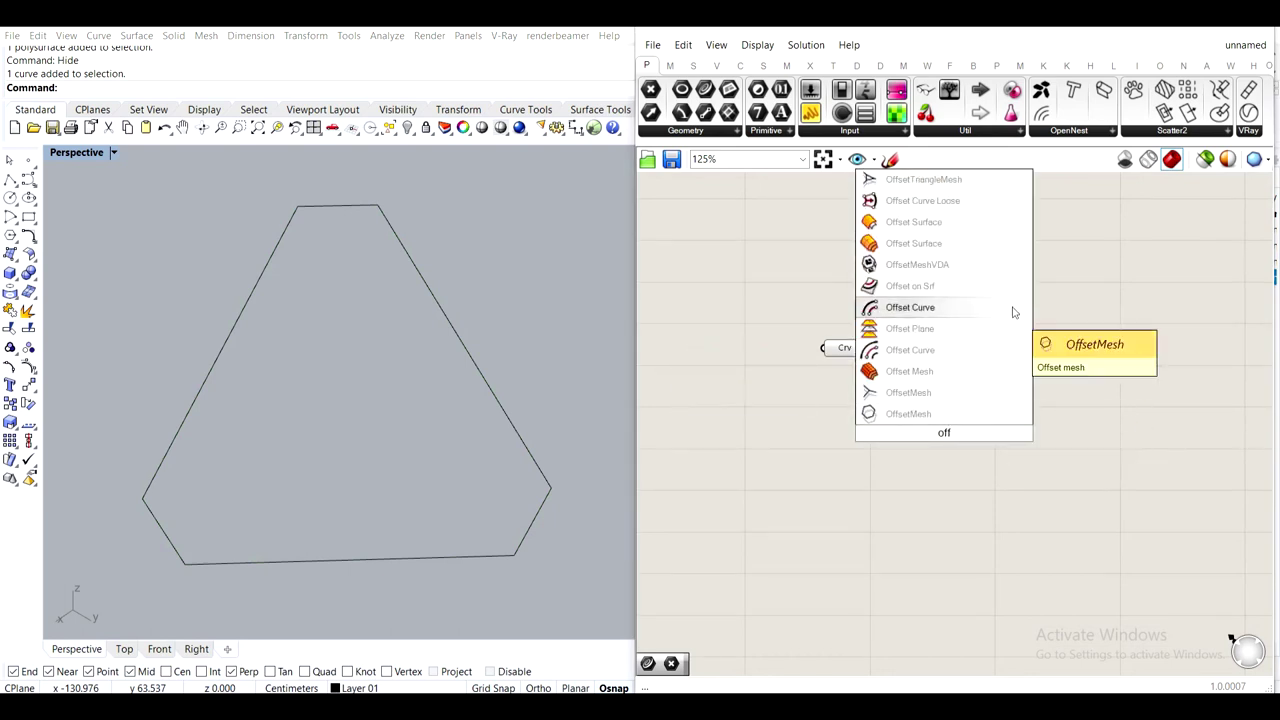
left_click(1004, 494)
Add a Scale component and connect the Curve parameter to its geometry input
double_click(1004, 494)
type("sca")
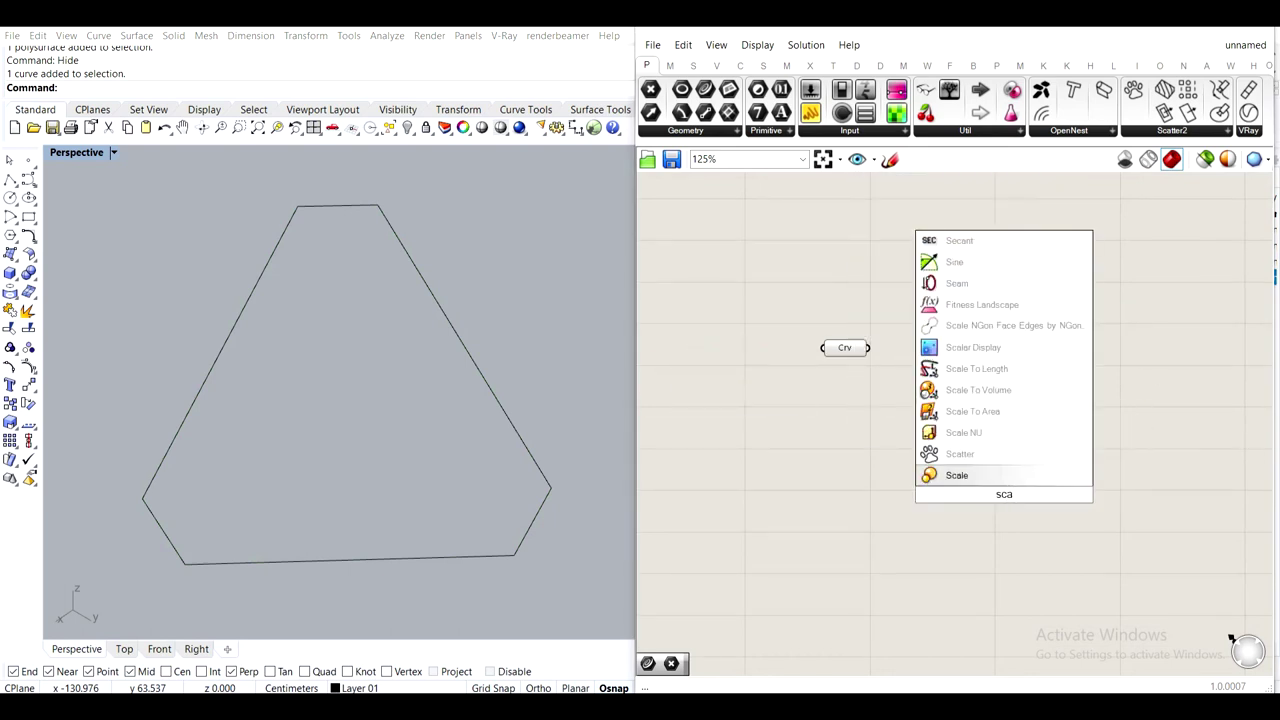
left_click(975, 476)
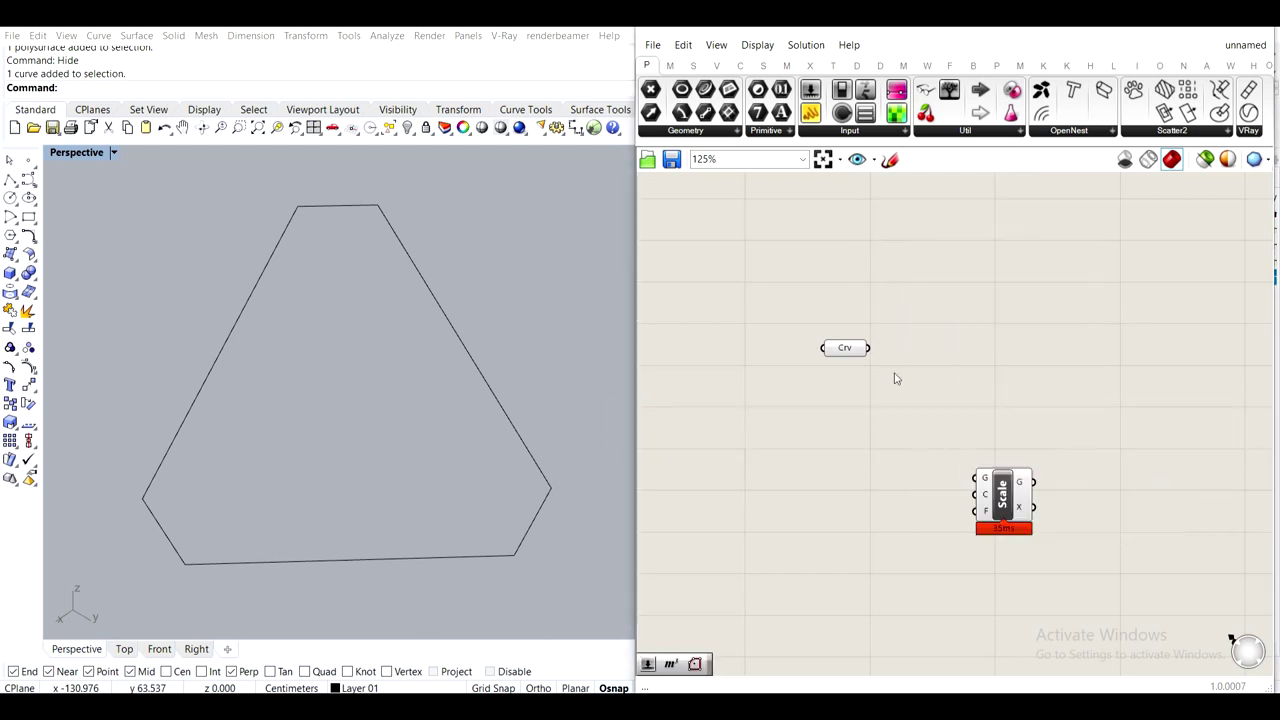
left_click_drag(869, 349, 1072, 391)
double_click(953, 467)
left_click(832, 409)
Add an Area component fed by the Curve parameter and connect its centroid output to the Scale component's centre input
double_click(926, 457)
type("area")
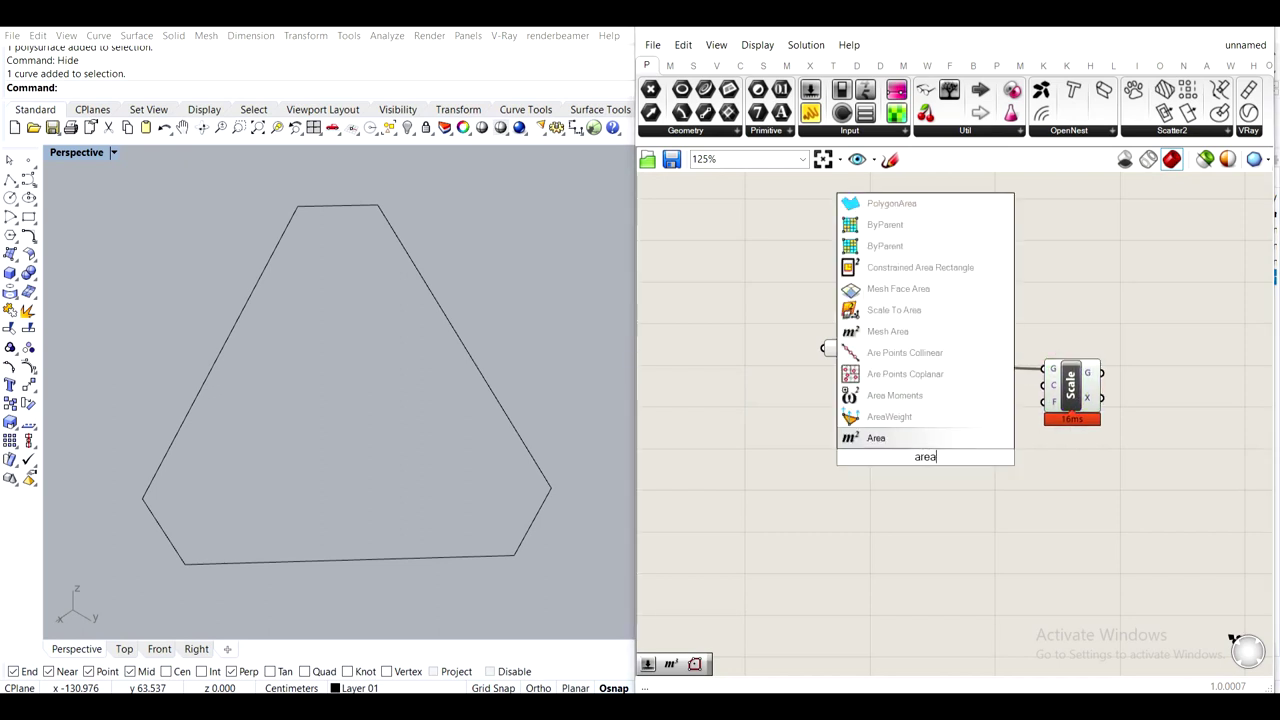
left_click(910, 437)
scroll(845, 343, "up", 2)
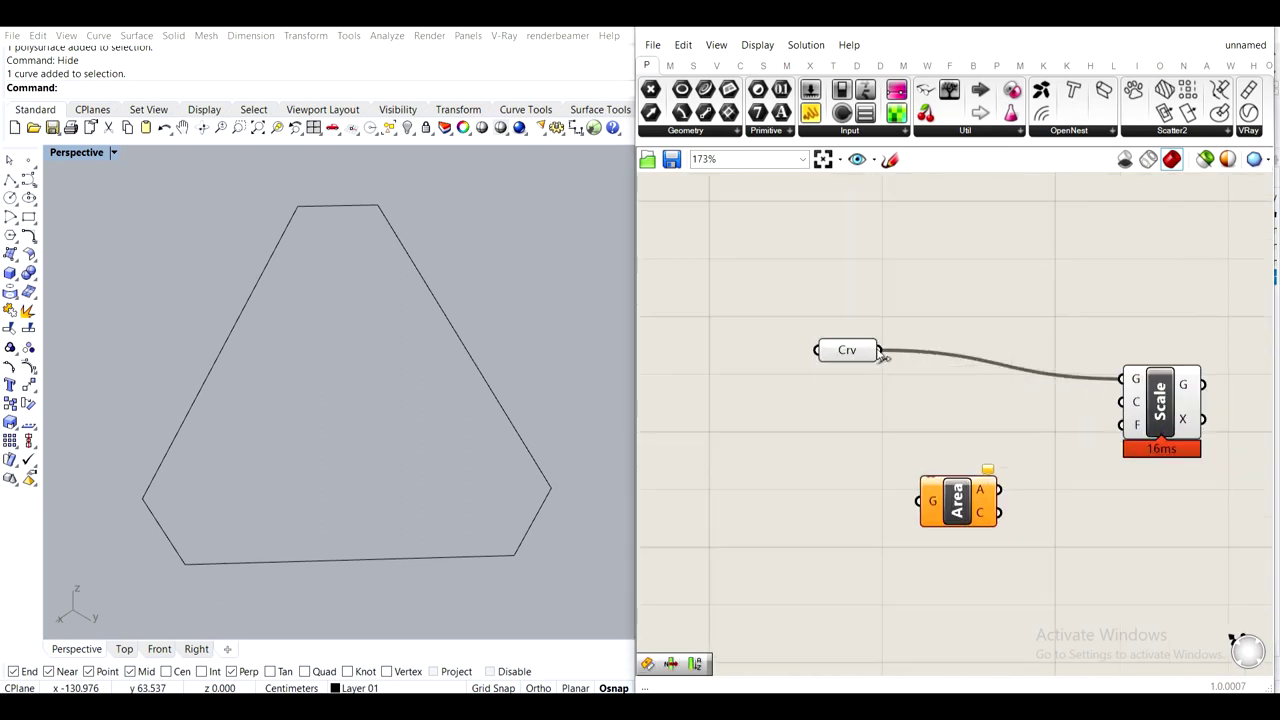
left_click_drag(882, 351, 1114, 339)
left_click_drag(849, 350, 825, 302)
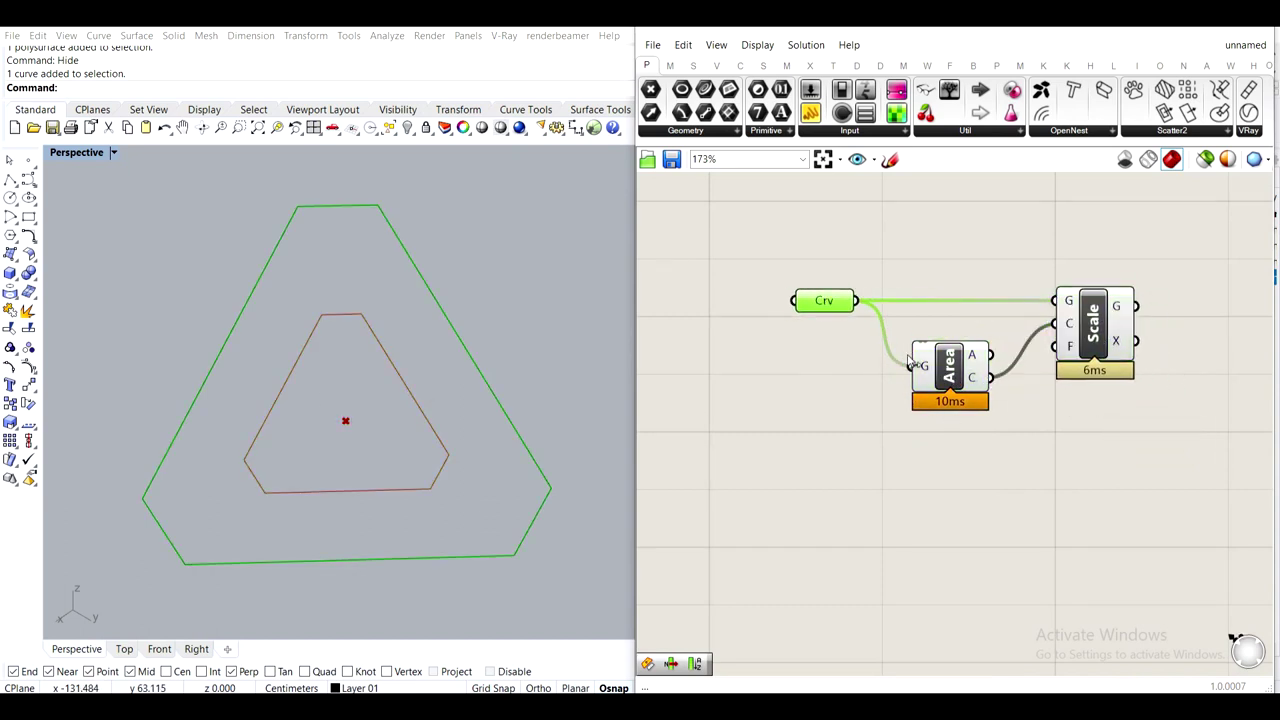
left_click_drag(956, 370, 907, 338)
mouse_move(1109, 348)
left_mouse_down()
mouse_move(1076, 338)
mouse_move(1093, 347)
left_mouse_up()
Add a Range component below the Area and Scale components
left_click(1004, 449)
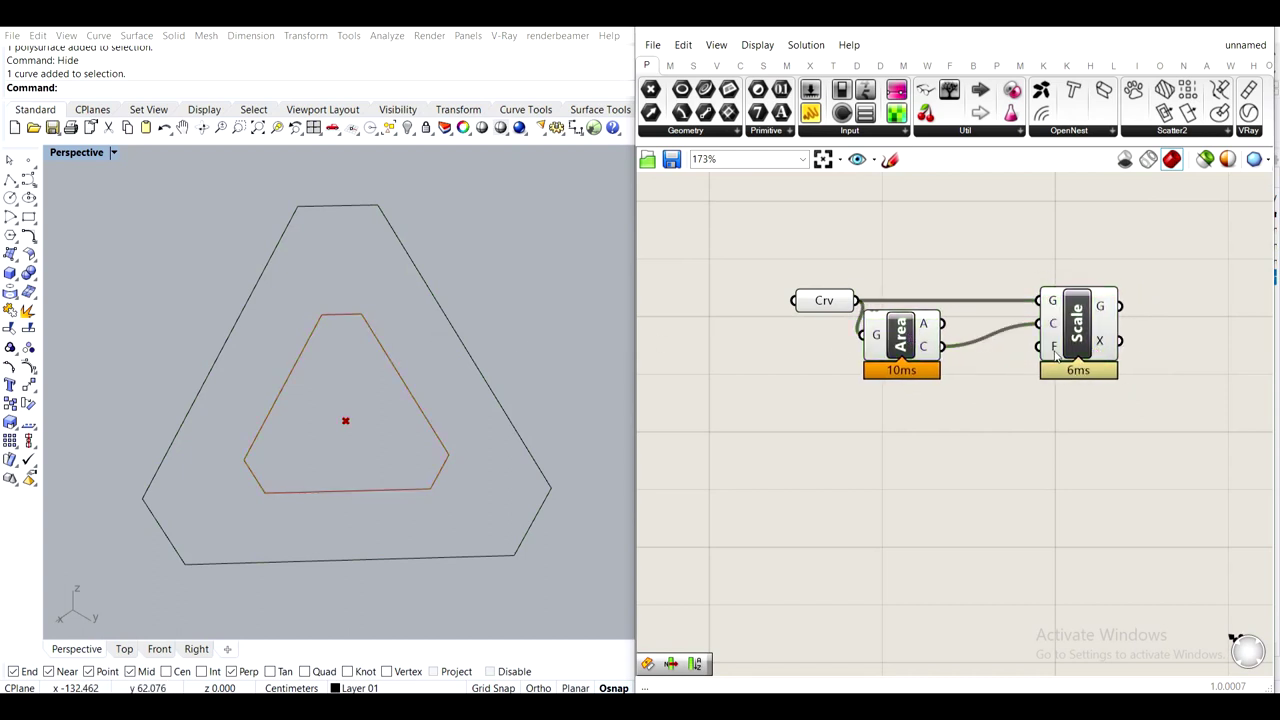
mouse_move(1056, 356)
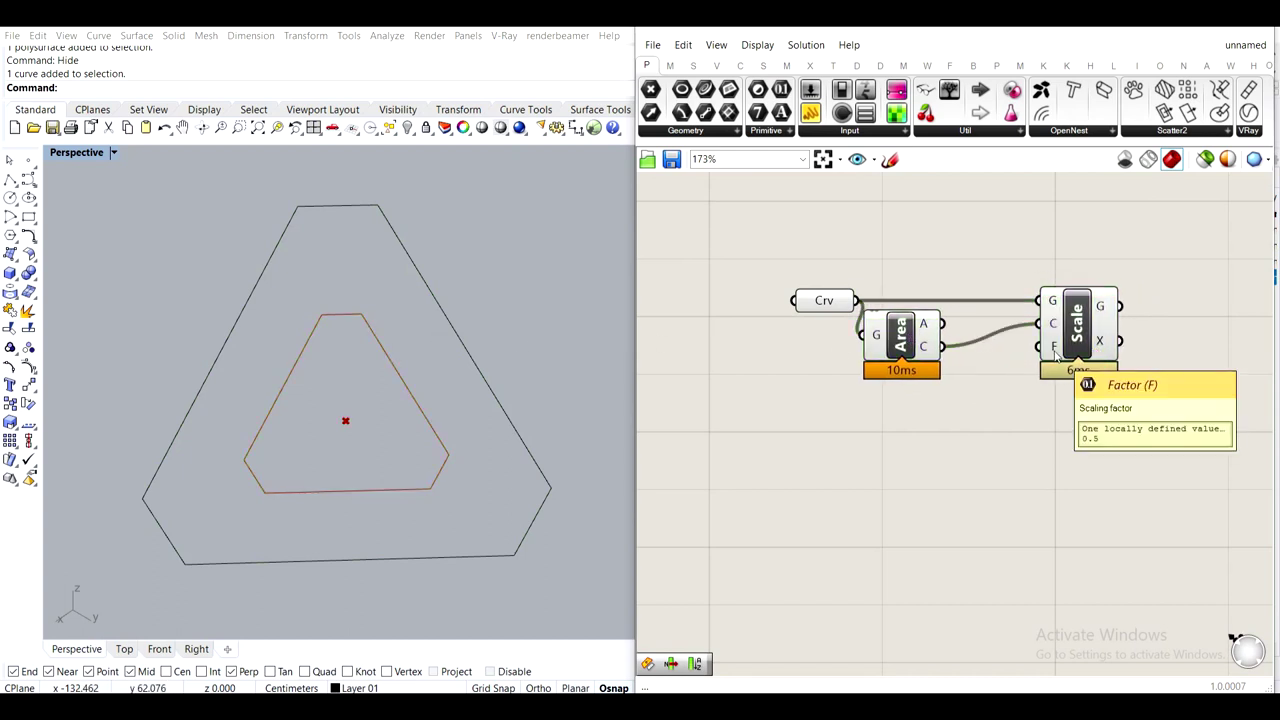
double_click(882, 470)
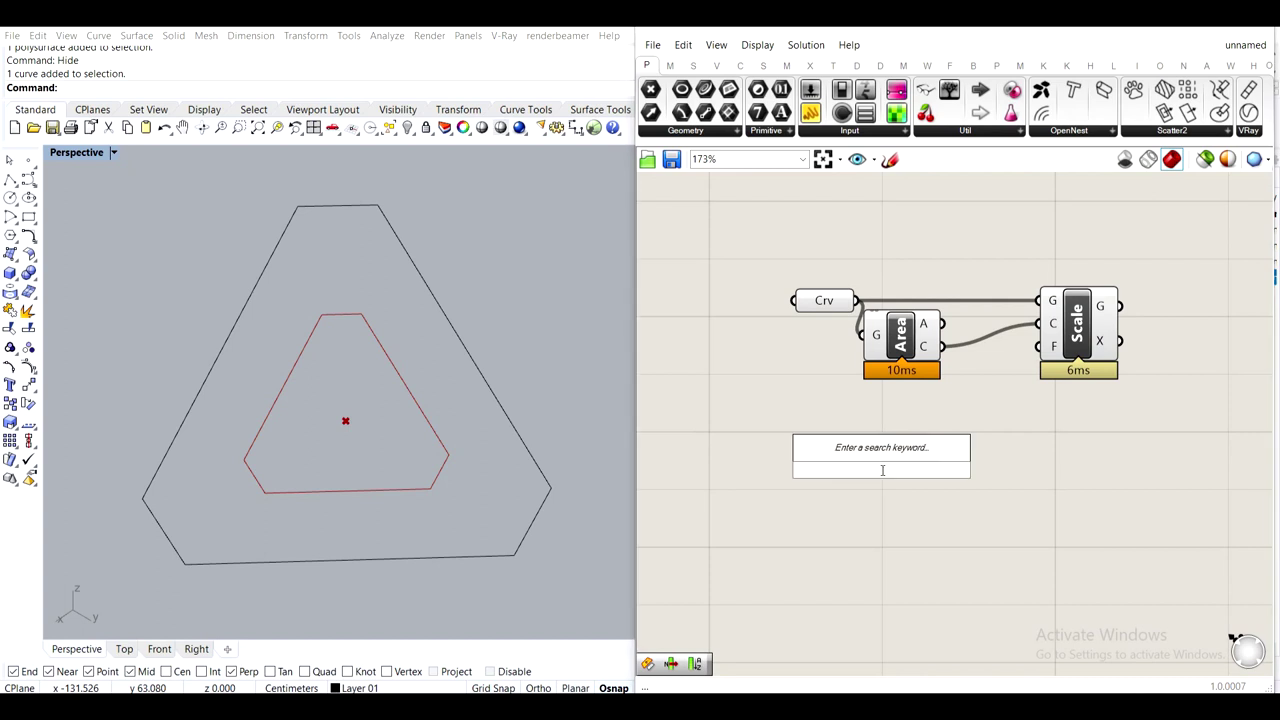
type("range")
key("Return")
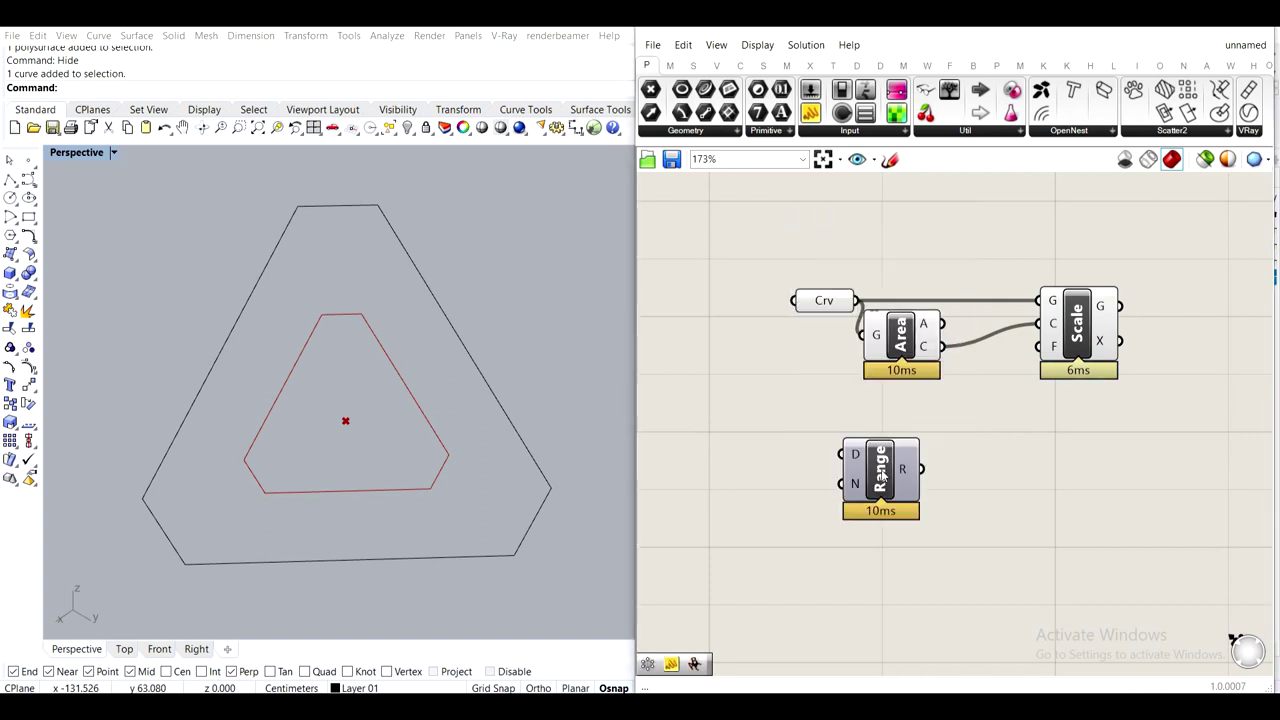
left_click_drag(882, 476, 955, 504)
mouse_move(928, 487)
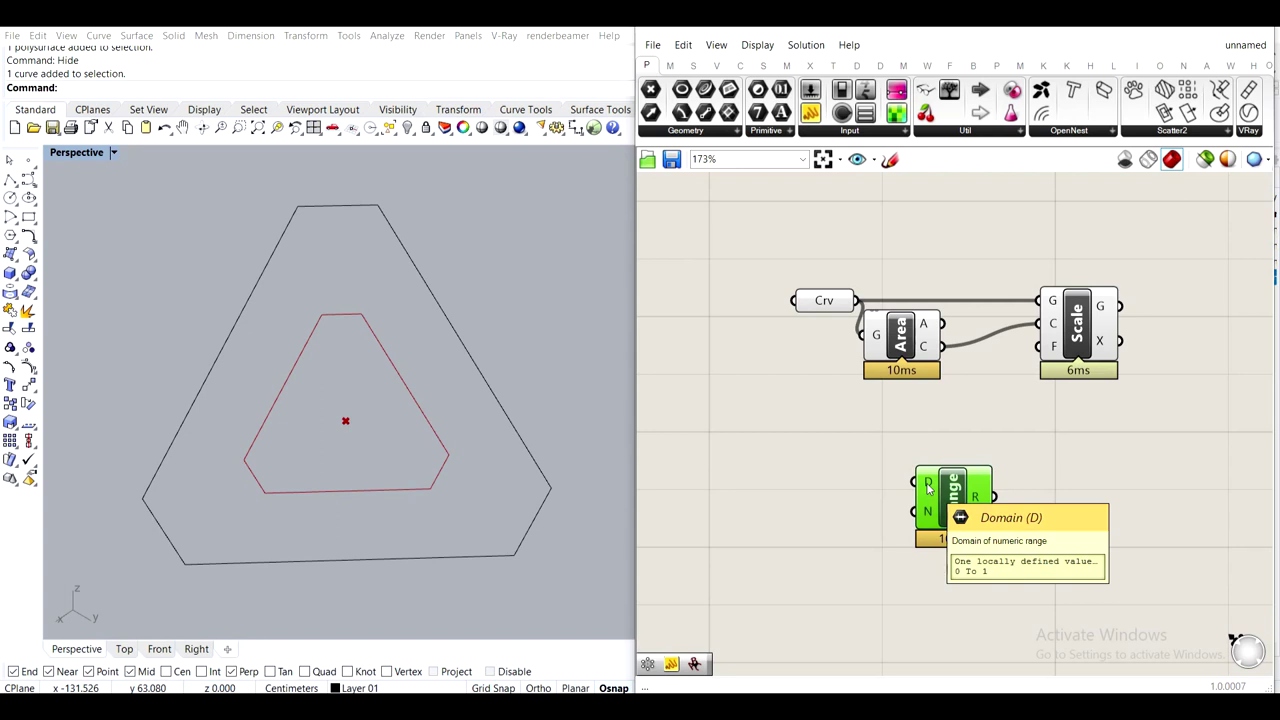
Place an empty panel beside the Range component and connect the Range output to the Scale component's factor input
double_click(841, 477)
type("panel")
key("Return")
left_click_drag(842, 482, 780, 501)
left_click_drag(995, 499, 1048, 347)
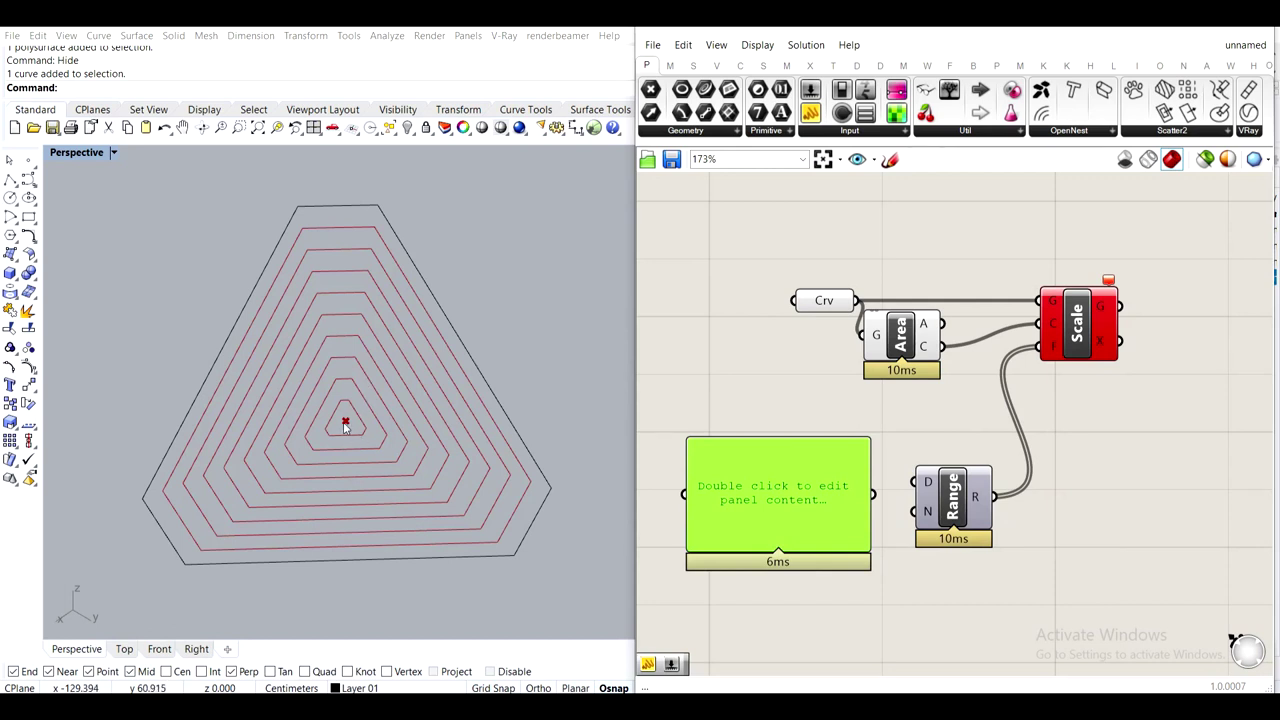
Enter ".2 to 1" in the panel and connect it to the Range component's domain input
double_click(775, 499)
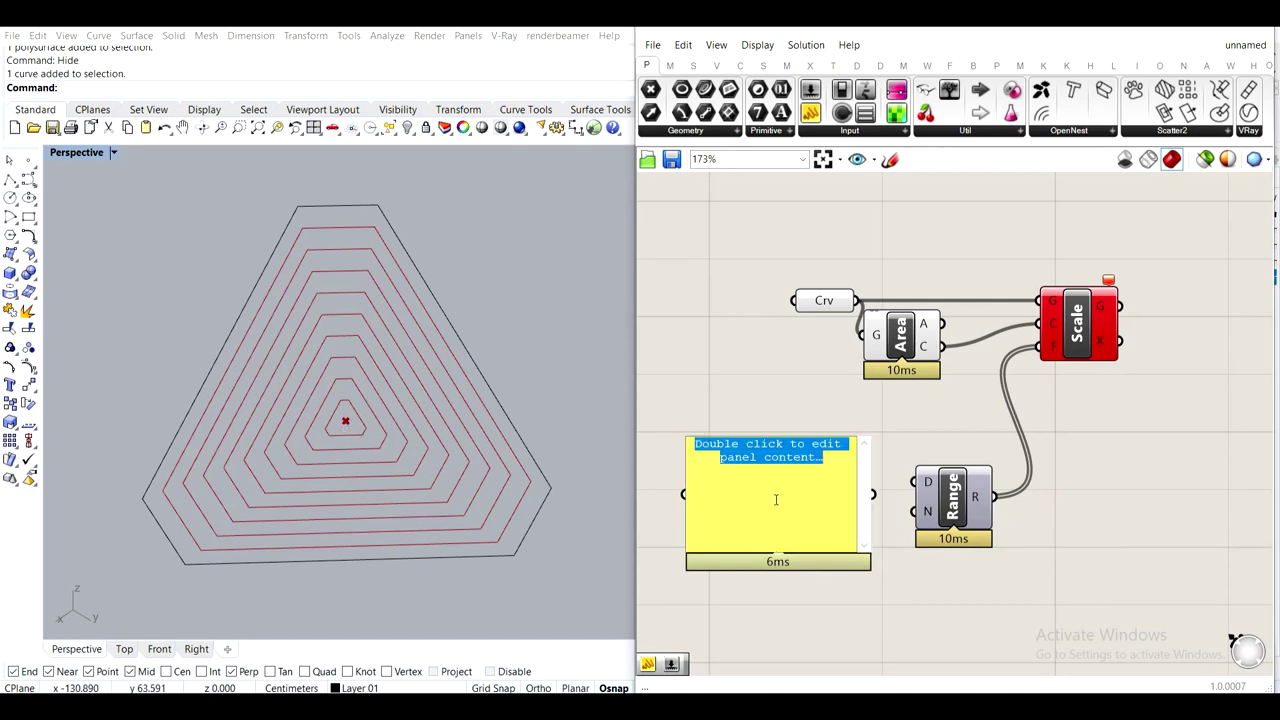
type(".2 to 1")
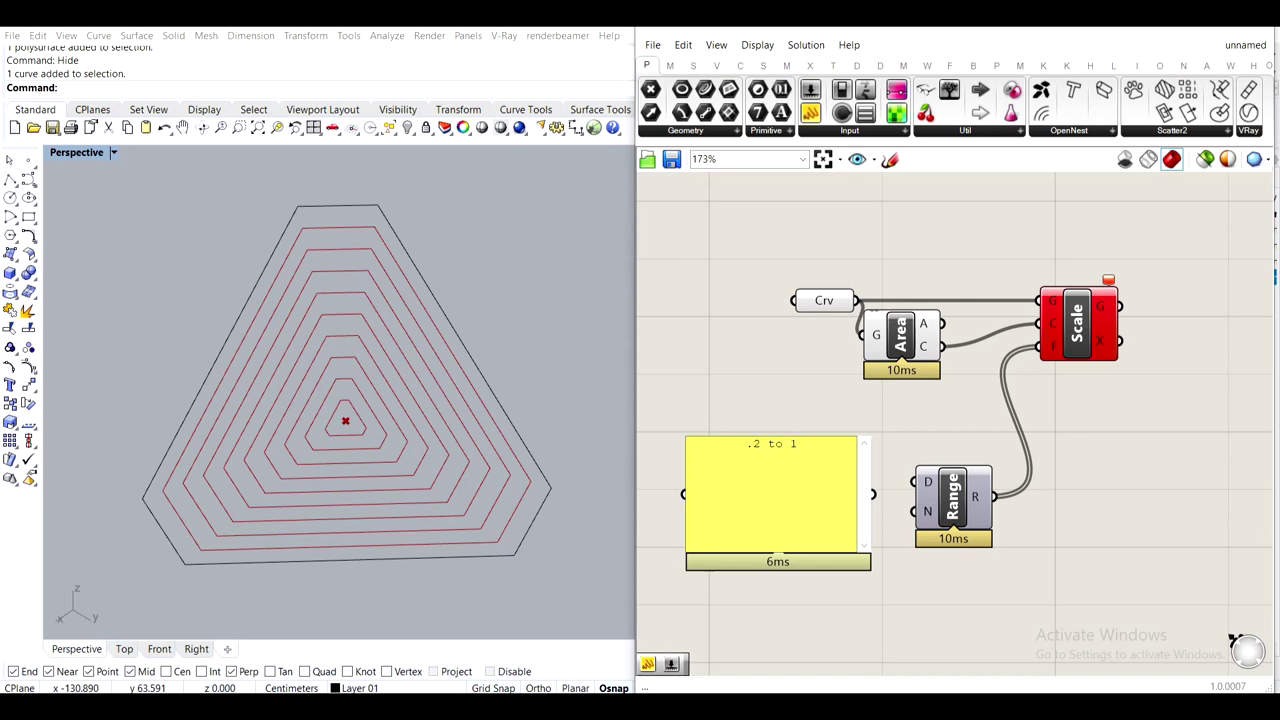
left_click(718, 381)
left_click_drag(873, 494, 930, 482)
left_click_drag(800, 496, 808, 485)
Turn off the preview of the Curve and Area components and shrink the domain panel to fit its text
left_click_drag(883, 386, 780, 278)
middle_click(783, 277)
left_click(820, 243)
left_click(886, 224)
left_click_drag(695, 426, 854, 486)
left_click(871, 426)
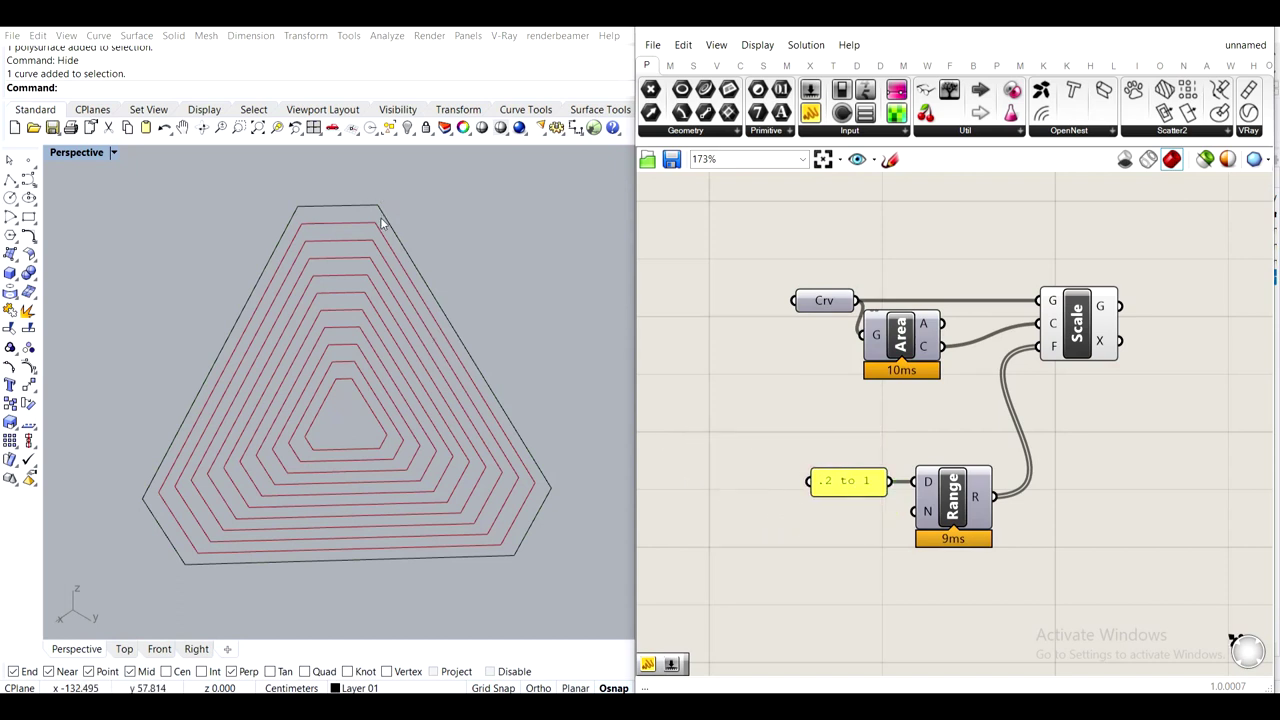
Add a number slider set to 5 and connect it to the Range component's steps input
mouse_move(934, 519)
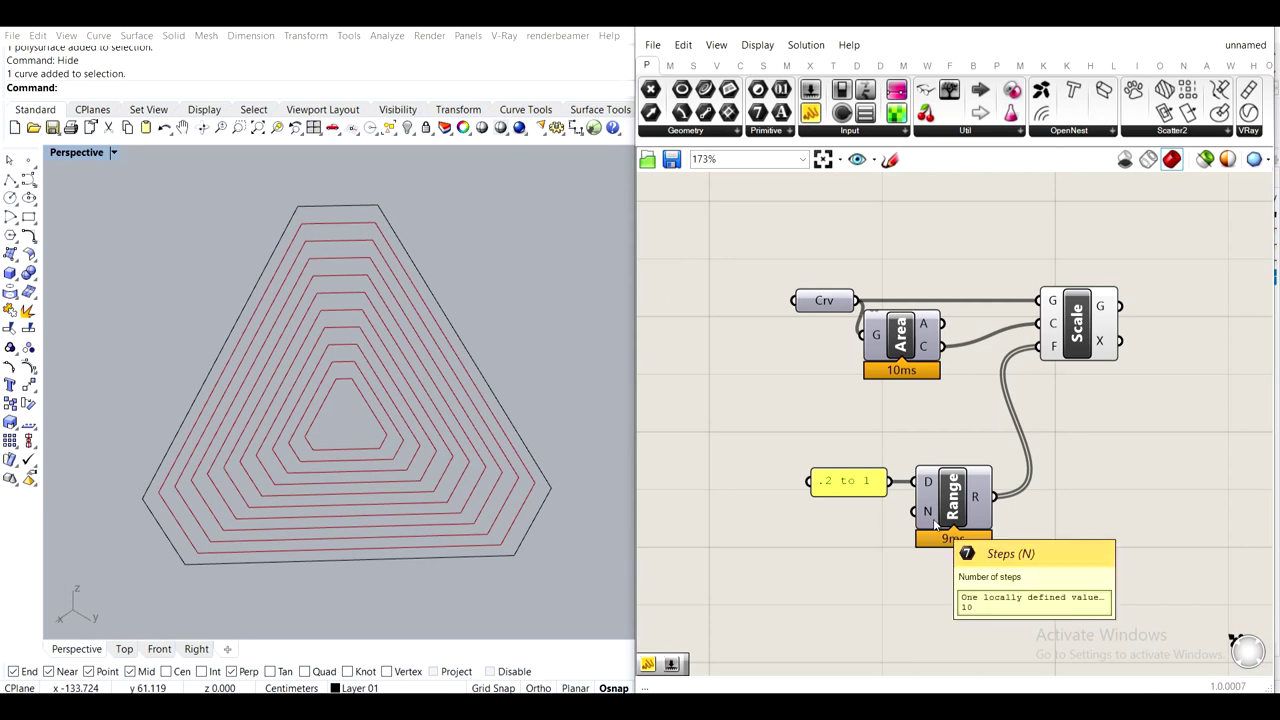
double_click(822, 549)
type("5")
key("Return")
left_click_drag(818, 549, 750, 519)
left_click_drag(855, 524, 914, 511)
left_click_drag(814, 522, 859, 515)
left_click(1126, 507)
right_click_drag(1126, 507, 996, 543)
Add a second Curve parameter and connect the Scale component's geometry output to it
mouse_move(983, 345)
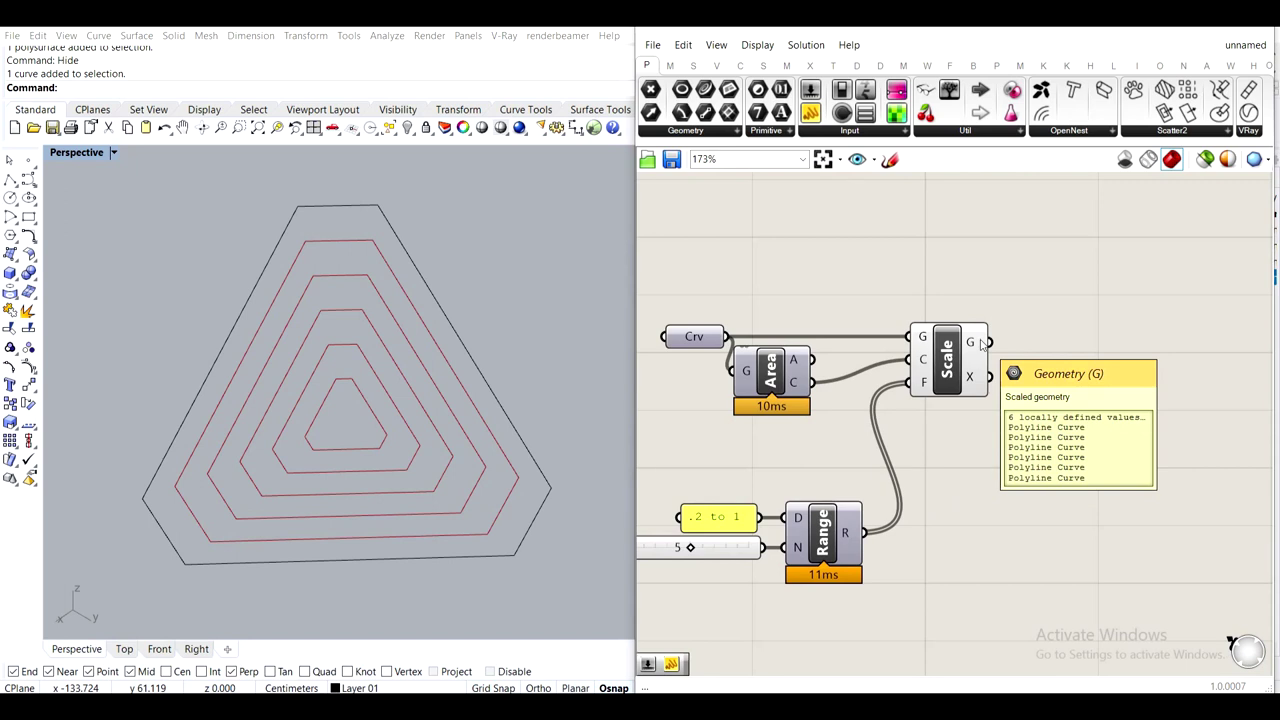
right_click_drag(1105, 302, 1017, 374)
double_click(1017, 372)
type("crv")
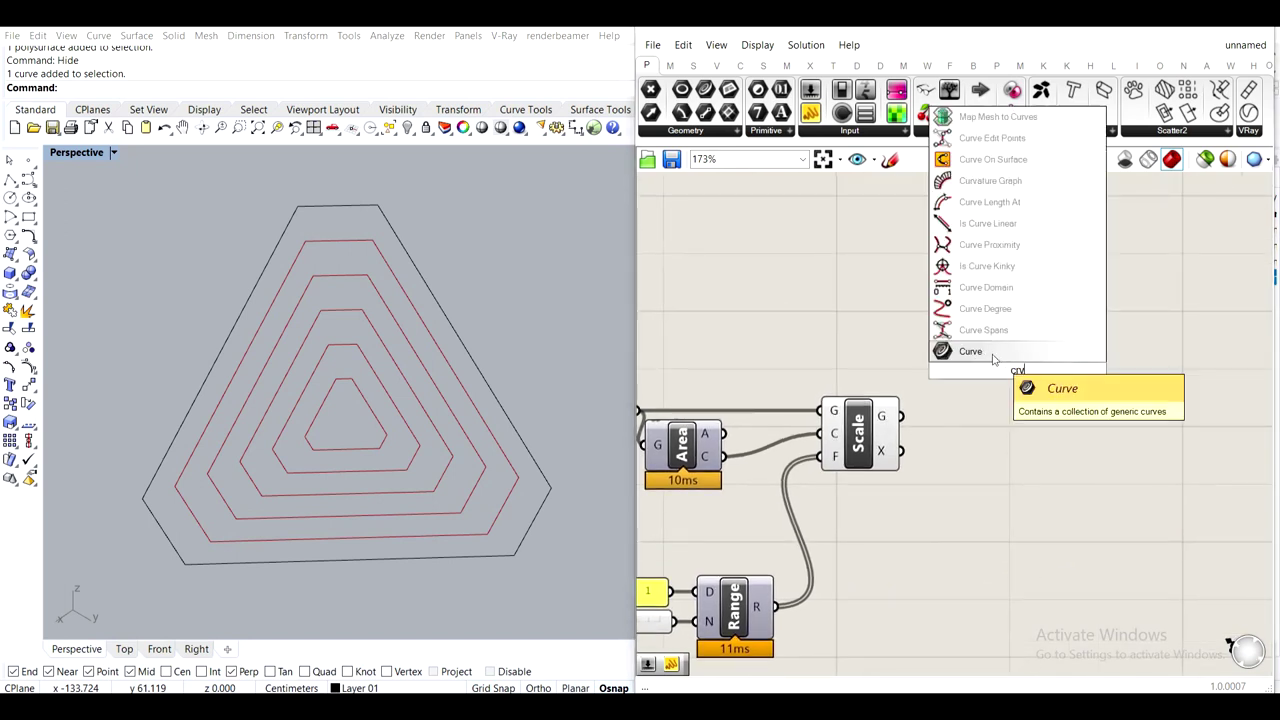
left_click(993, 357)
left_click_drag(901, 415, 986, 330)
left_click(1029, 302)
right_click_drag(950, 463, 1093, 351)
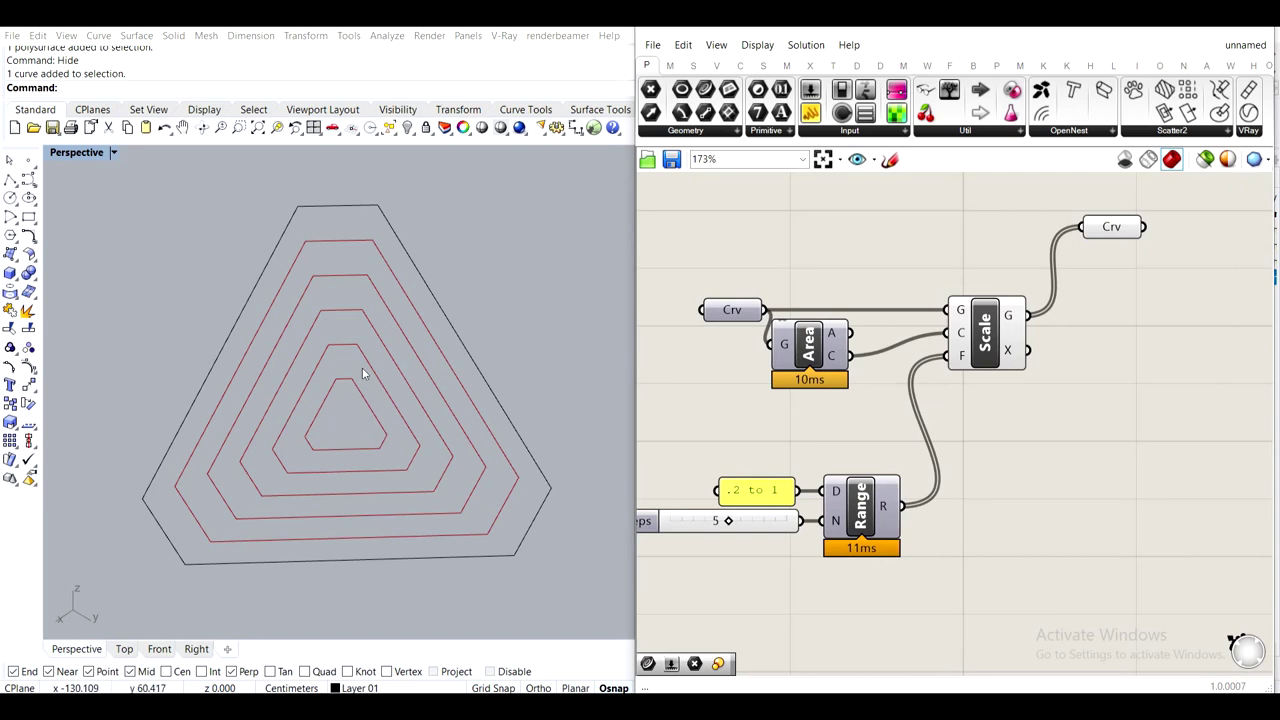
scroll(354, 418, "up", 2)
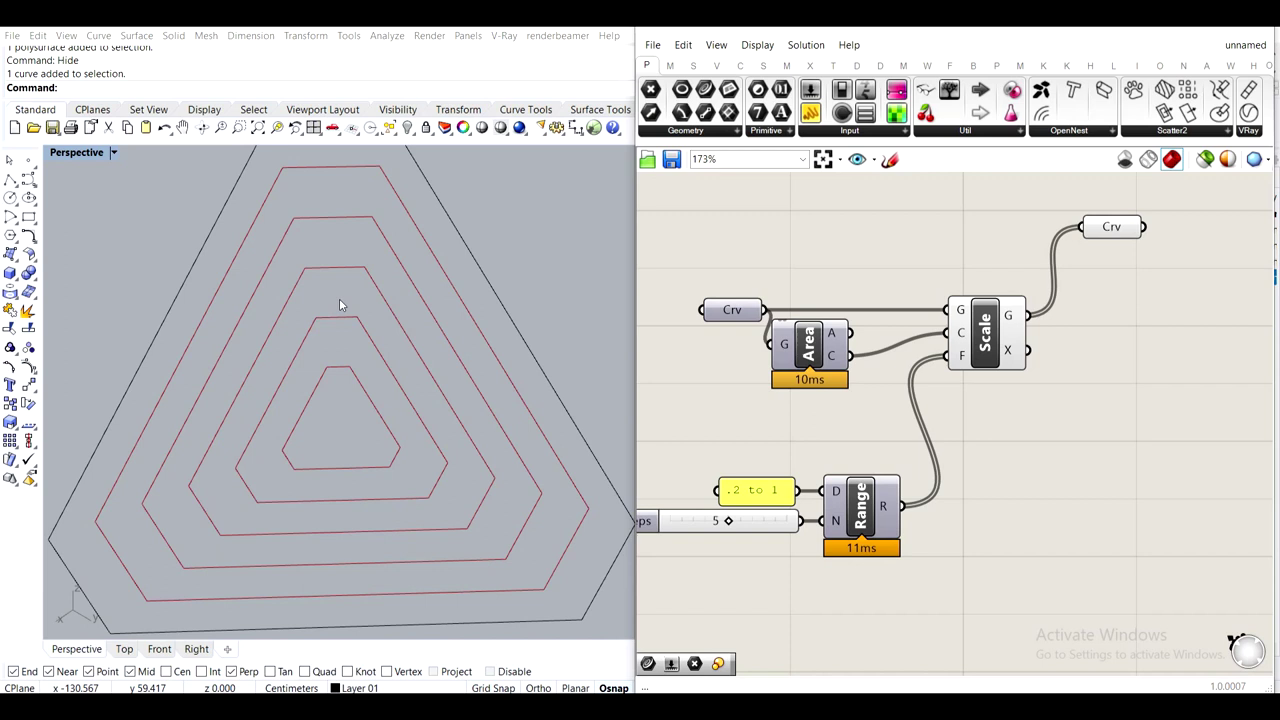
left_click_drag(1113, 234, 1105, 260)
left_click(1130, 358)
left_click(1155, 335)
right_click_drag(1170, 346, 1059, 380)
double_click(1061, 385)
type("shift")
key("Return")
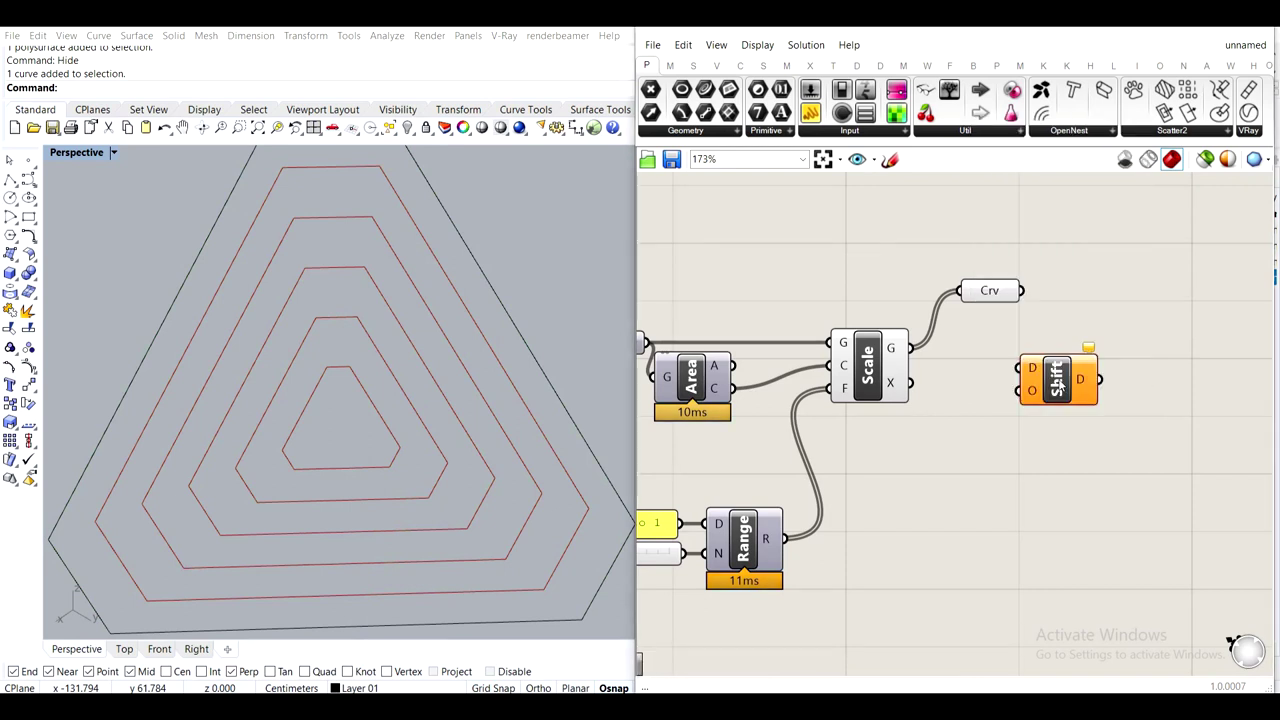
left_click_drag(1062, 384, 1100, 385)
key("Delete")
Add a Shift List component fed by the scaled geometry and compare its curves with those in the second Curve parameter
double_click(1058, 452)
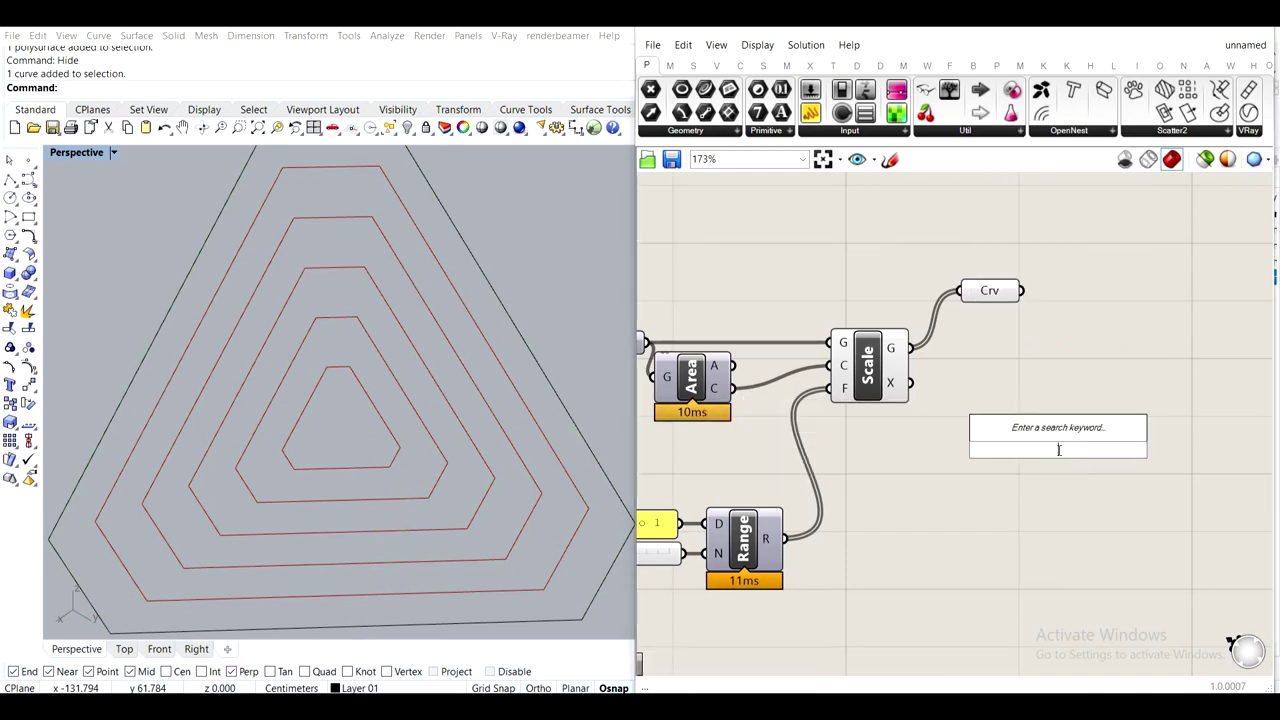
type("shift")
left_click(1046, 410)
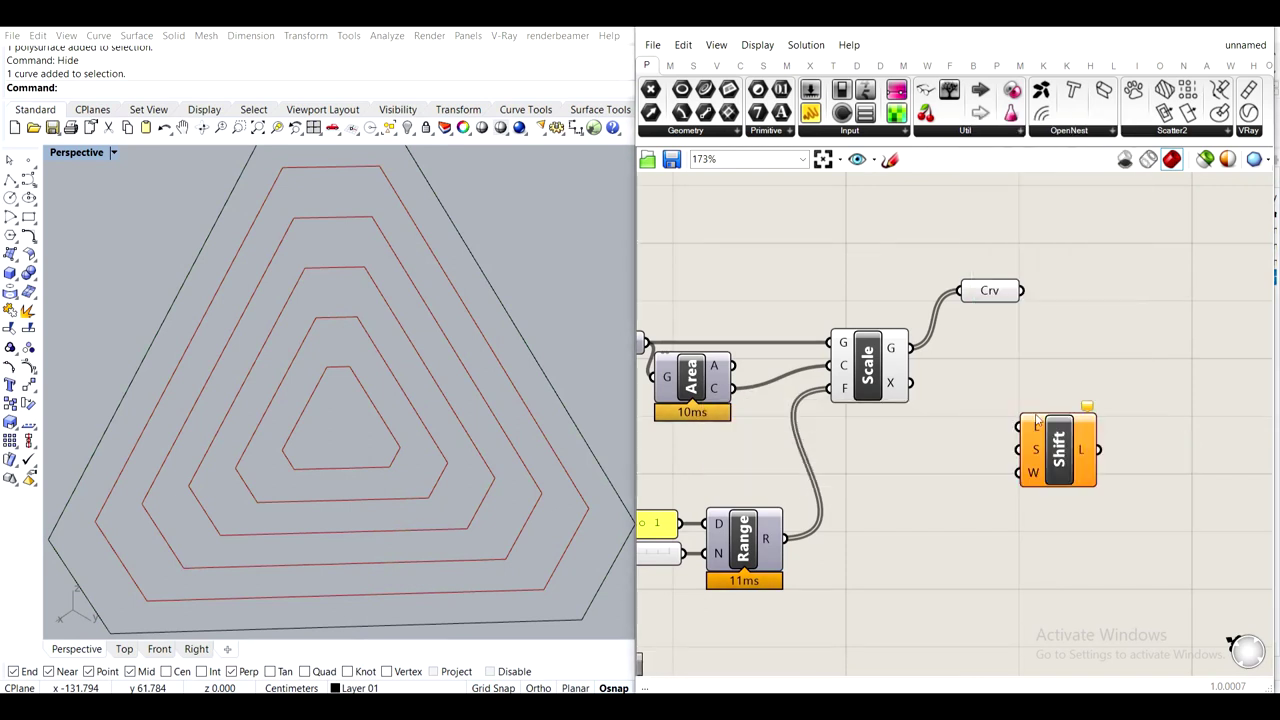
left_click_drag(910, 348, 1019, 427)
left_click_drag(1062, 465, 1039, 463)
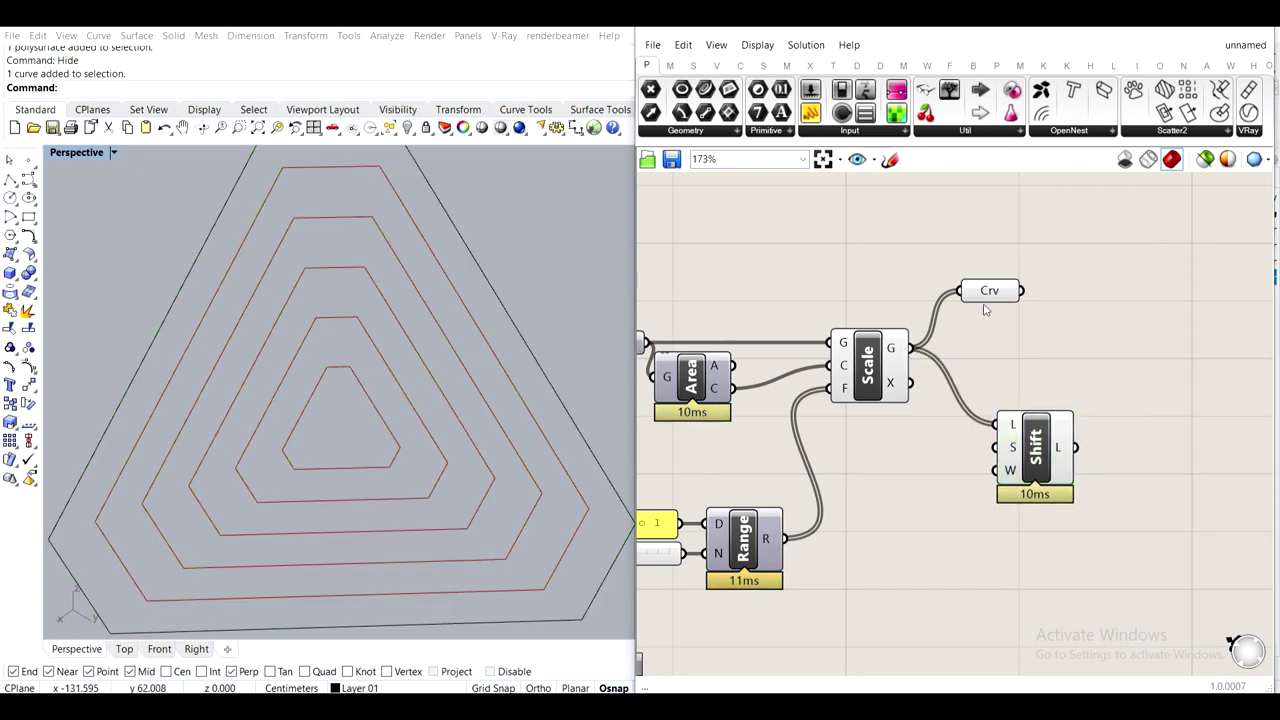
left_click_drag(1005, 291, 1055, 287)
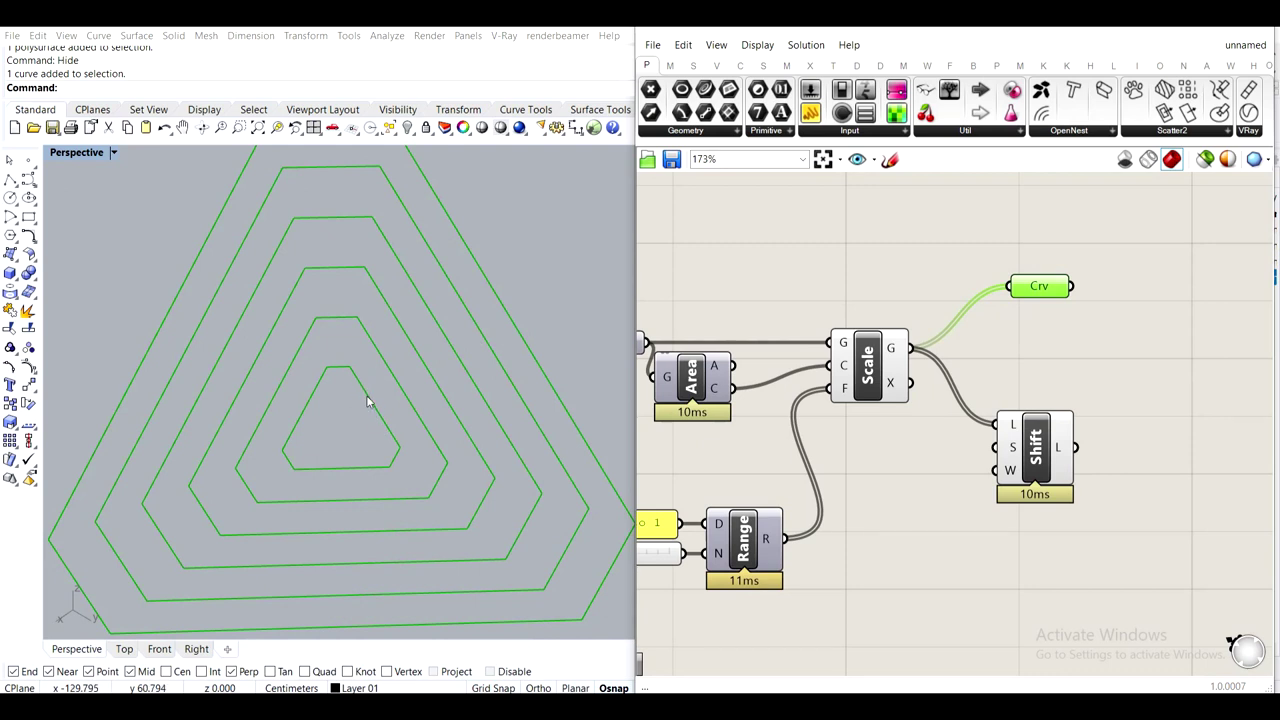
left_click(1030, 458)
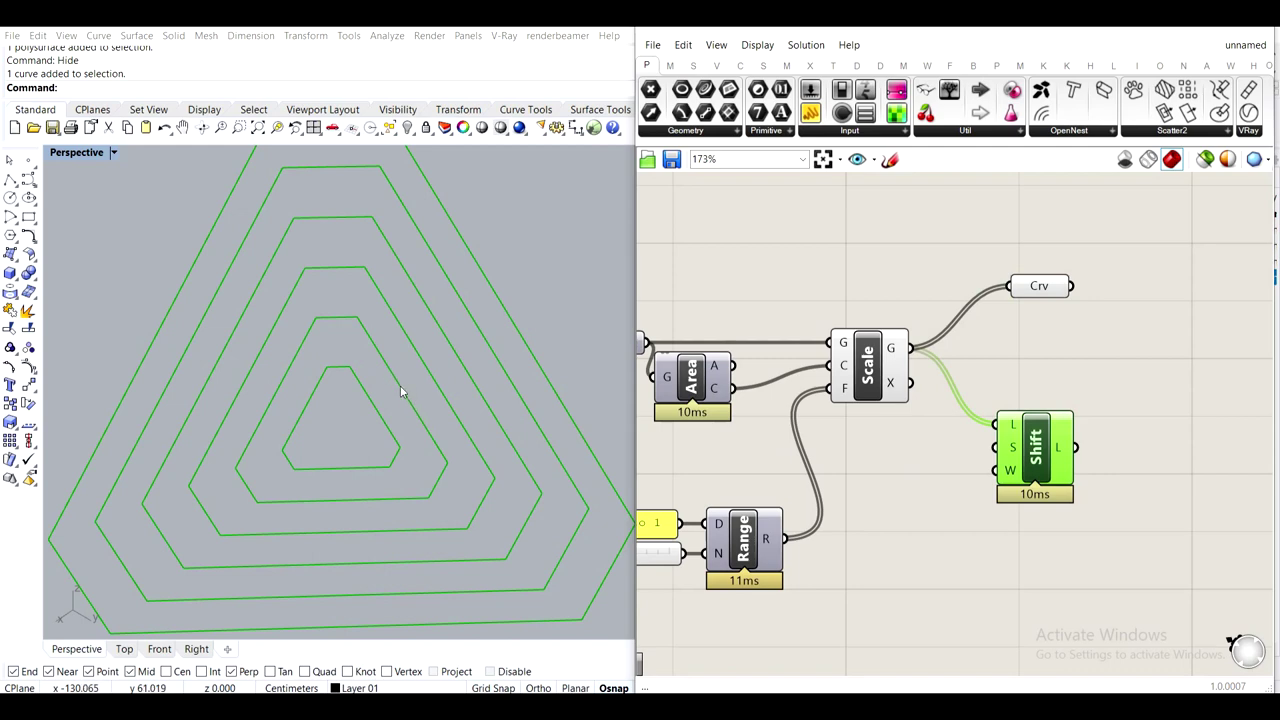
Set the Shift List component's Wrap input to False and check which nested curves remain in its output
left_click(949, 489)
scroll(1027, 487, "up", 3)
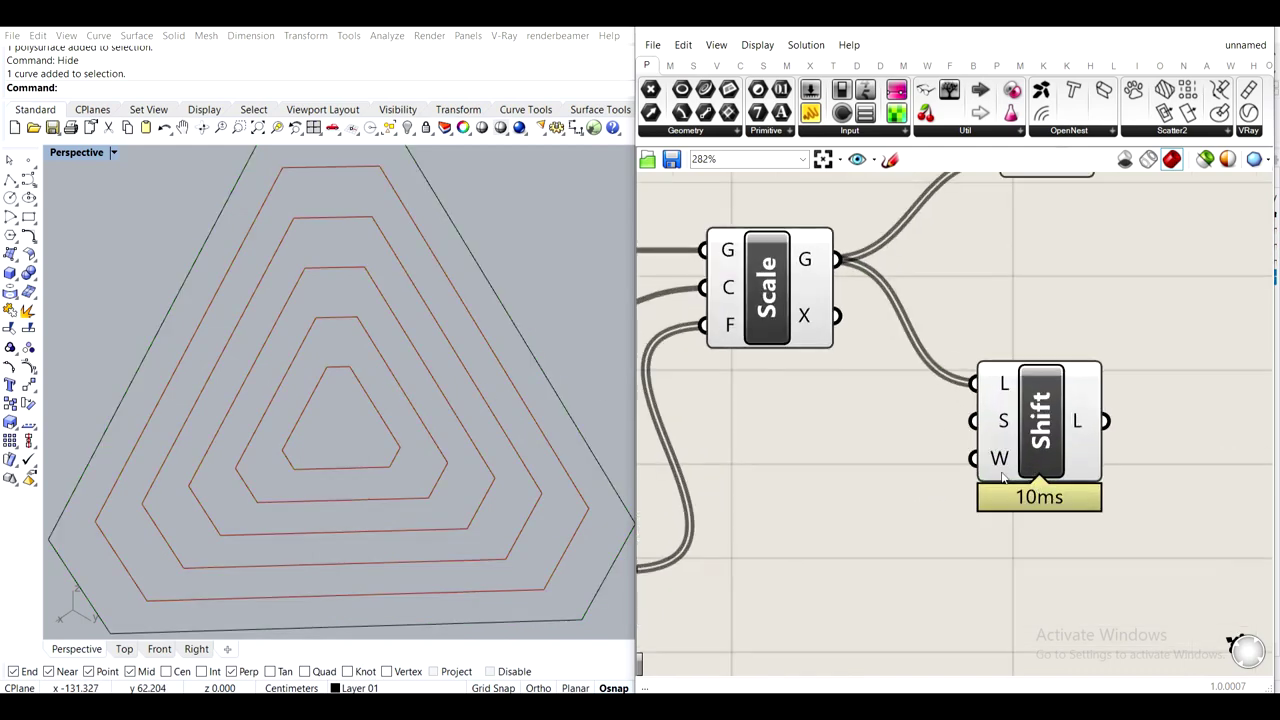
right_click(996, 460)
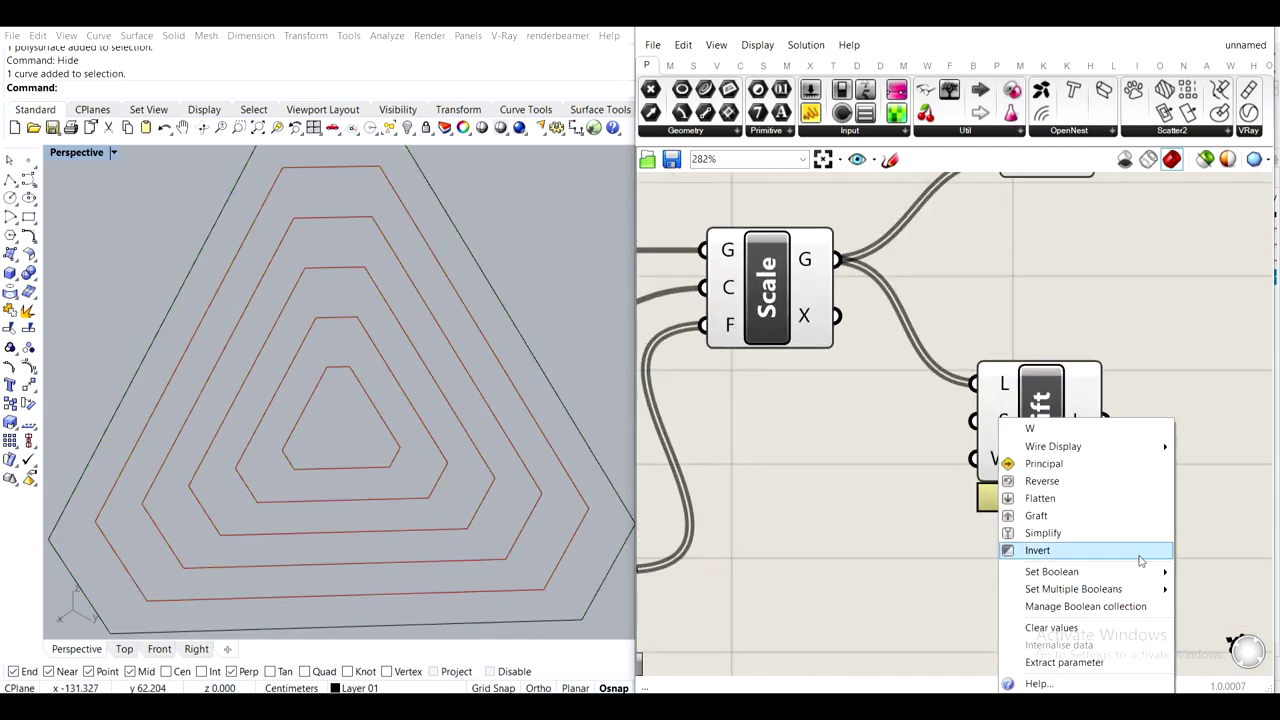
mouse_move(1137, 583)
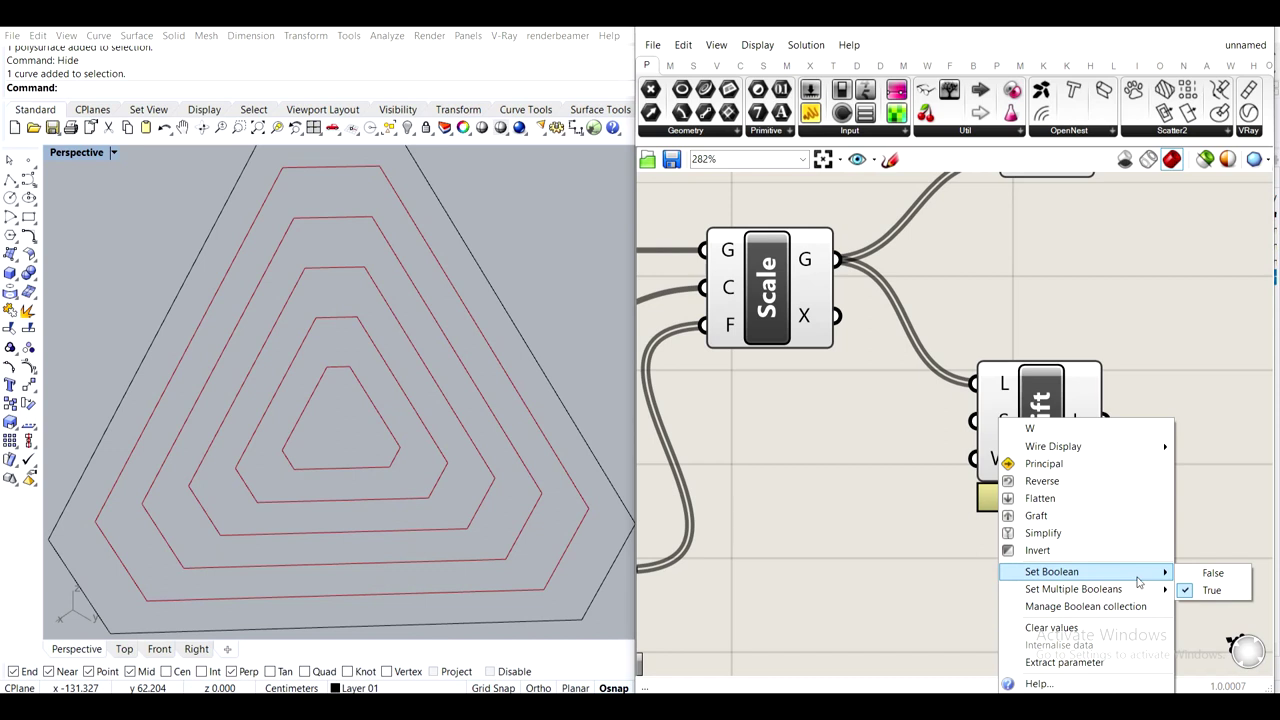
left_click(902, 522)
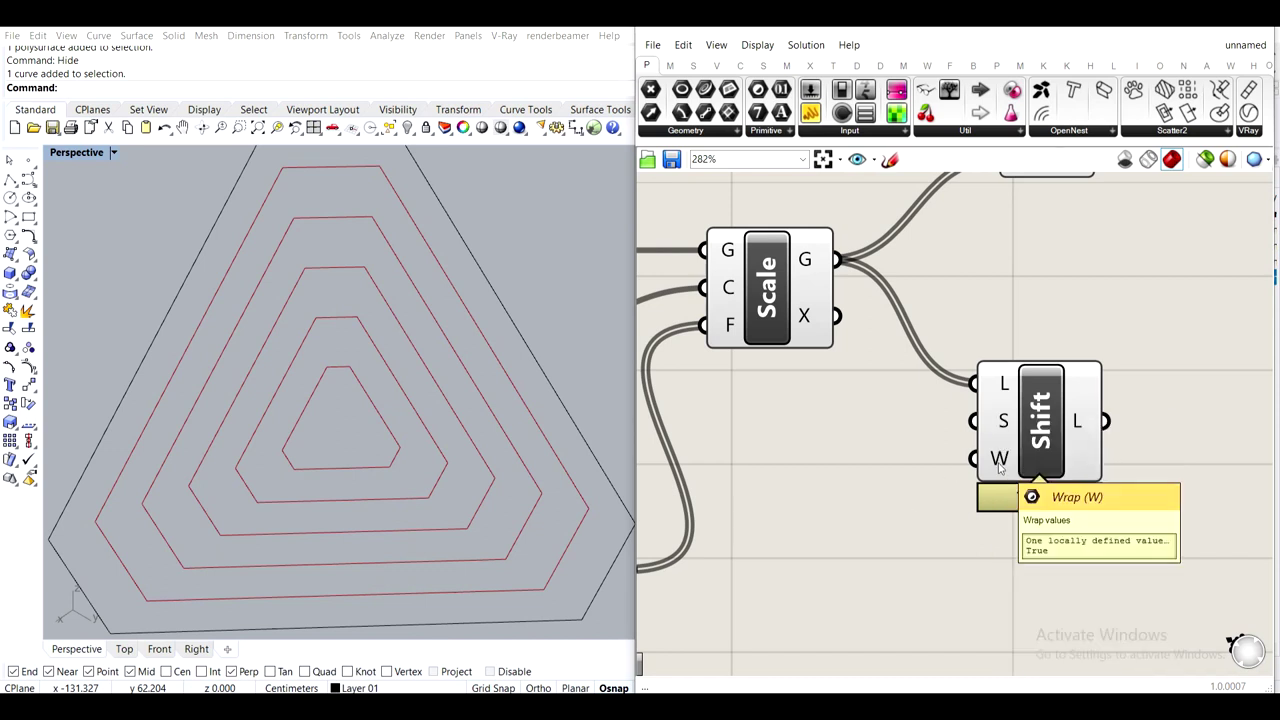
right_click(999, 467)
mouse_move(1097, 578)
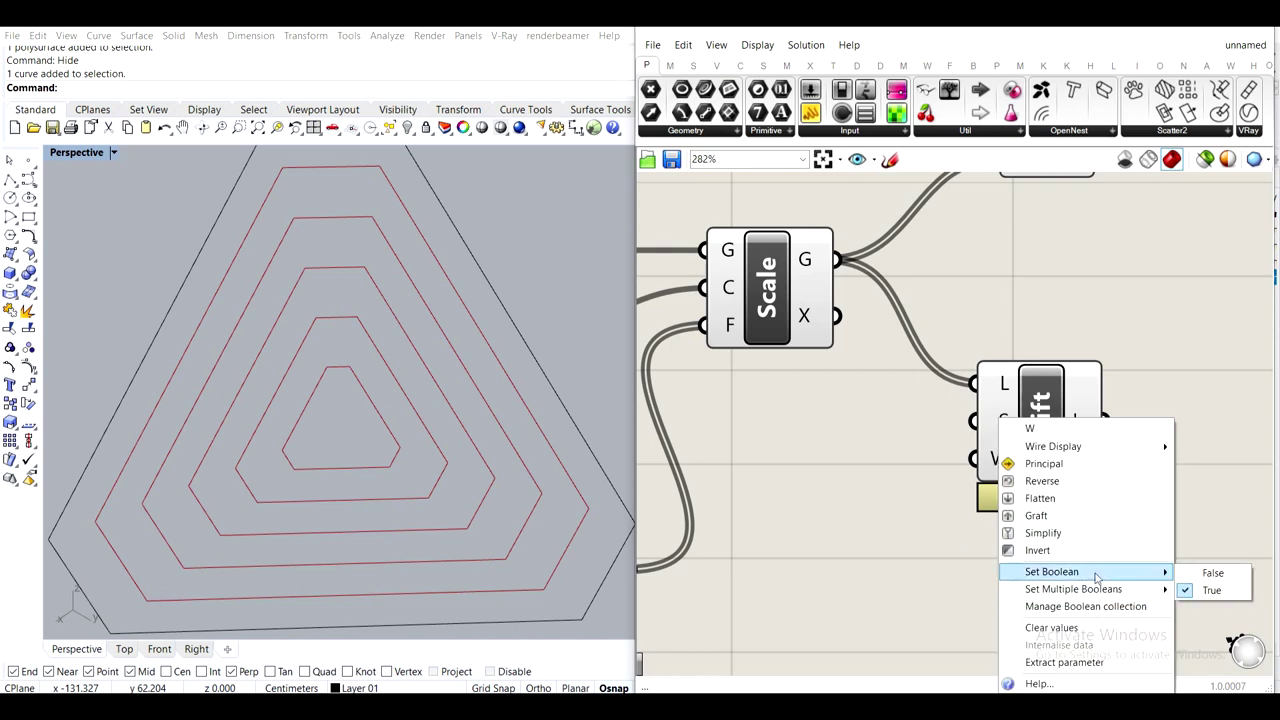
left_click(1212, 573)
mouse_move(1040, 442)
left_mouse_down()
mouse_move(1026, 423)
mouse_move(1051, 478)
mouse_move(1028, 436)
left_mouse_up()
left_click(1078, 321)
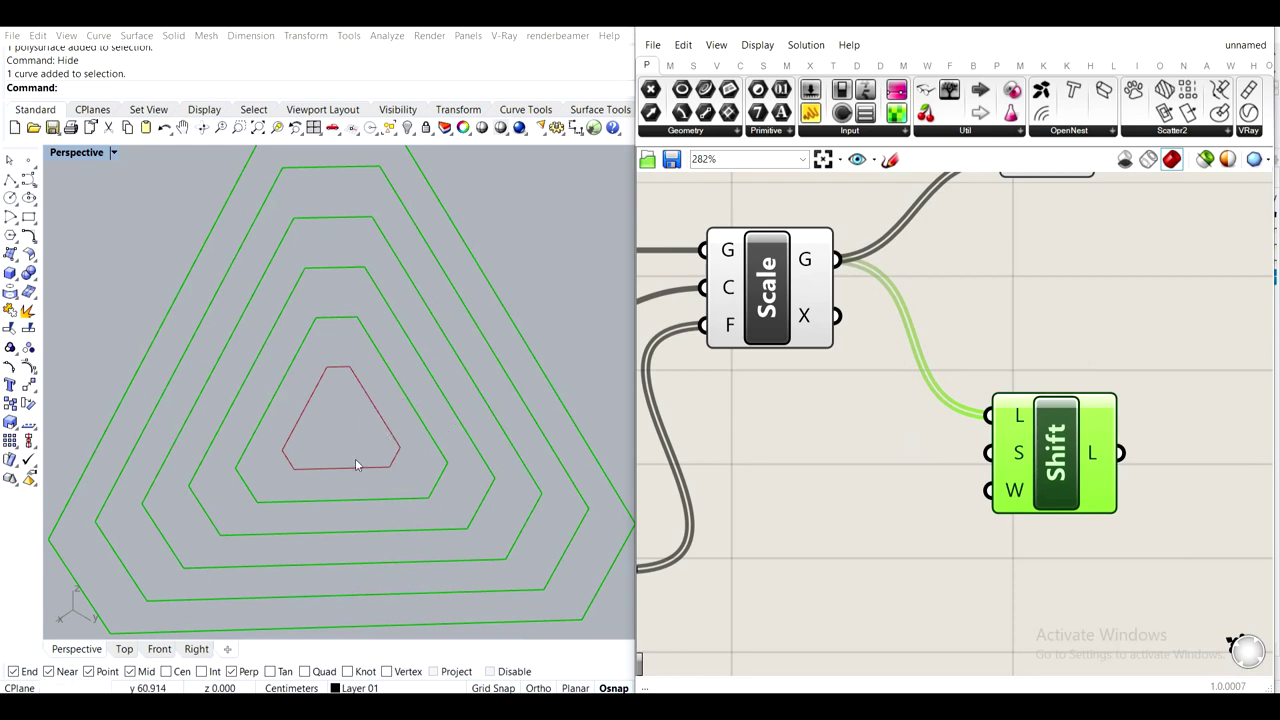
left_click(1071, 351)
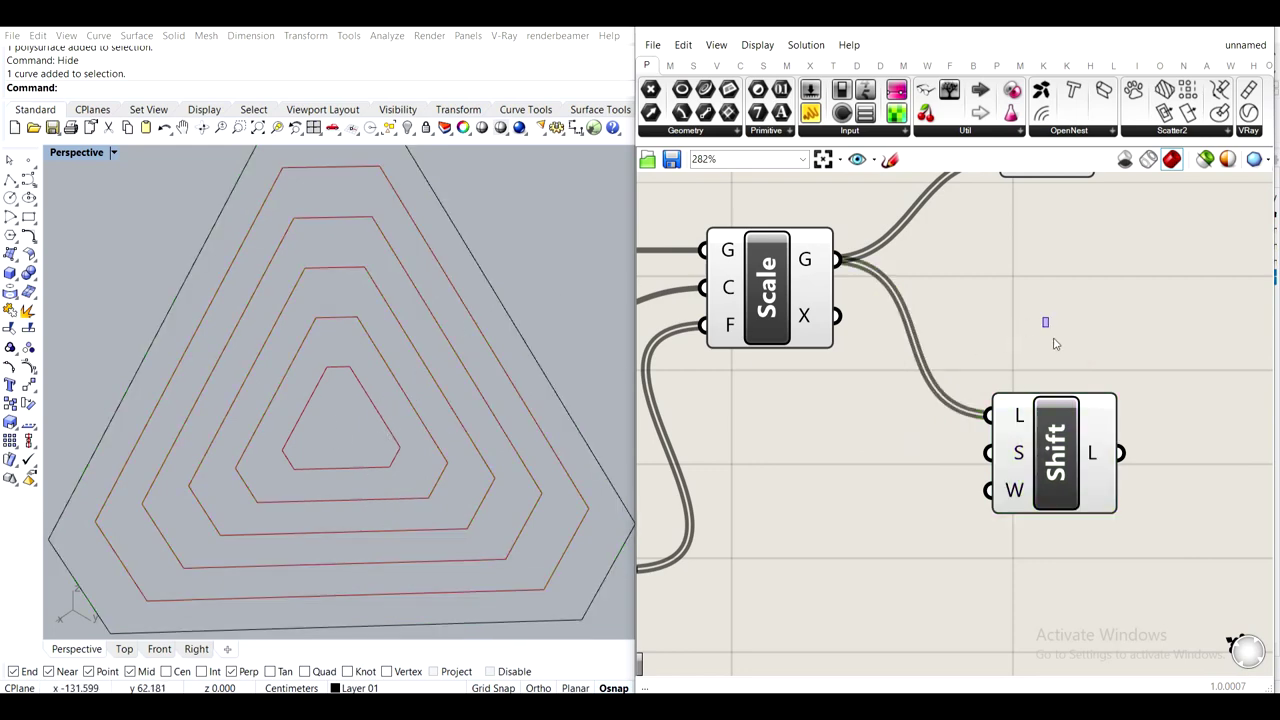
Try grafting the second Curve parameter's curves by adding a Graft Tree component connected to it
right_click_drag(1100, 382, 1069, 446)
left_click_drag(1028, 231, 1050, 271)
right_click_drag(1144, 376, 995, 425)
left_click(1006, 400)
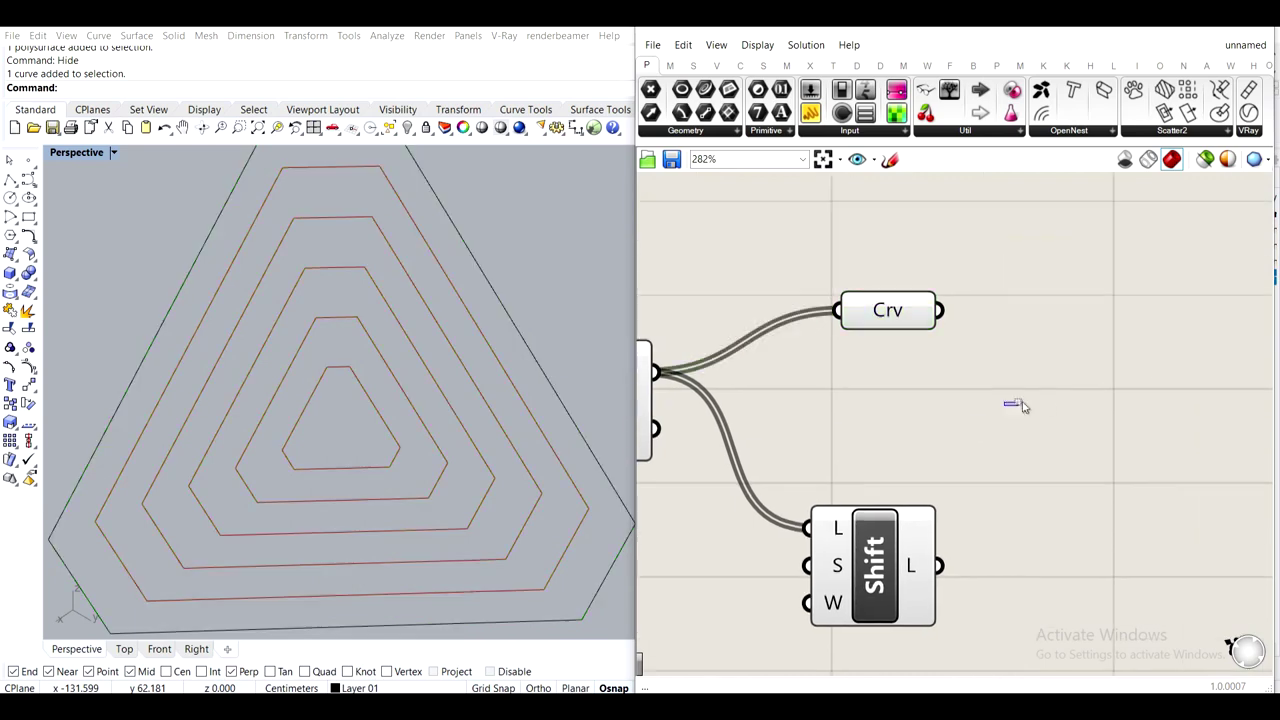
double_click(1091, 368)
type("graft")
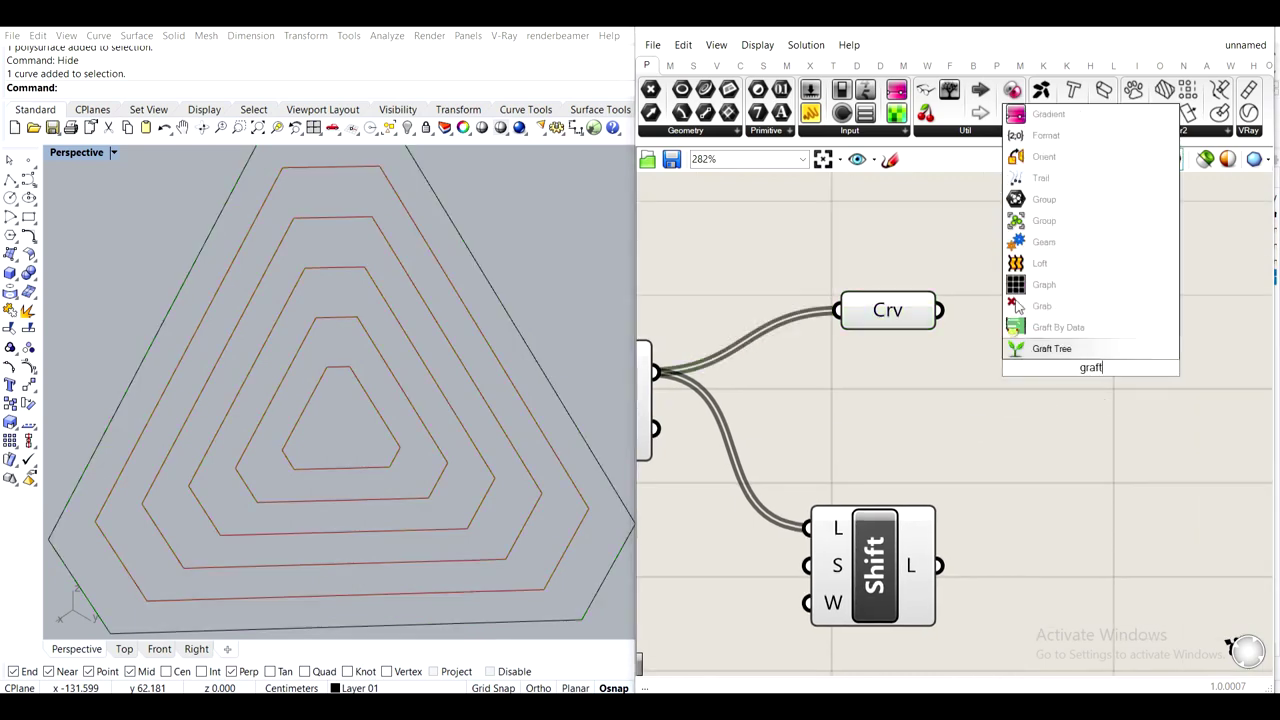
key("Return")
left_click_drag(938, 311, 1040, 368)
left_click_drag(1113, 383, 1081, 329)
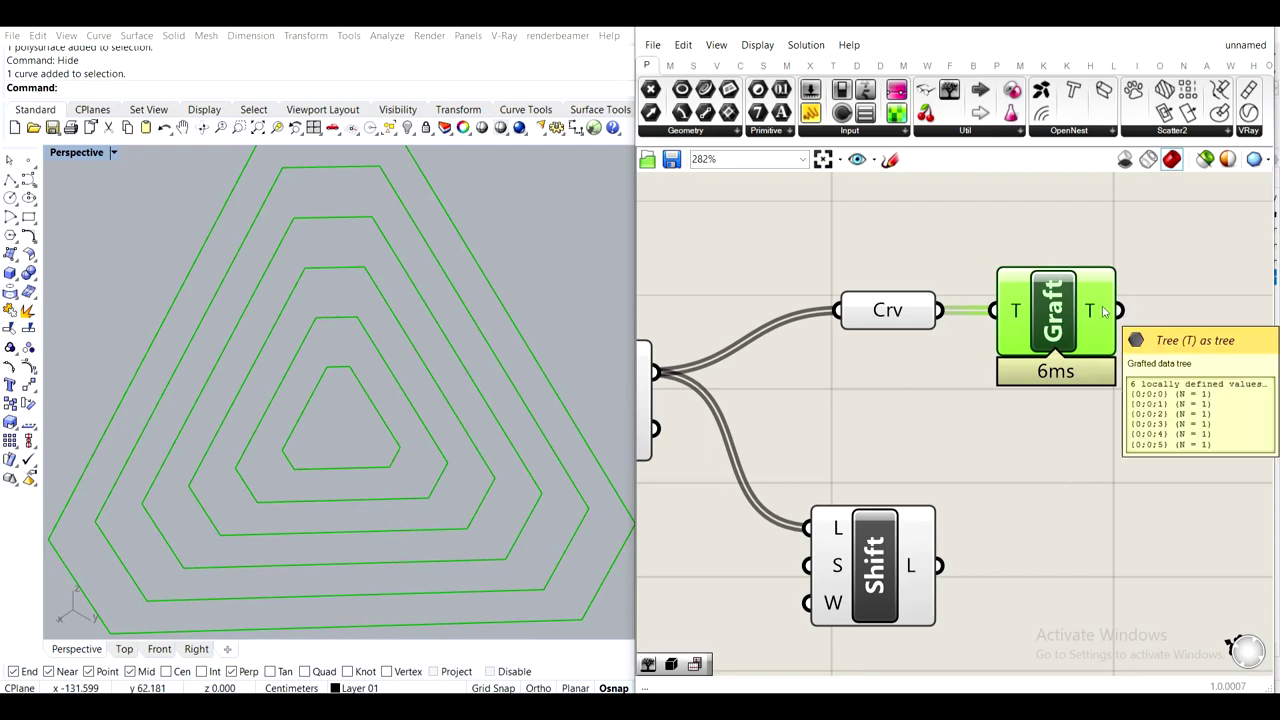
Try grafting the shifted curves too, feeding a copy of the Graft Tree component from the Shift List output
key("ctrl+c")
key("ctrl+v")
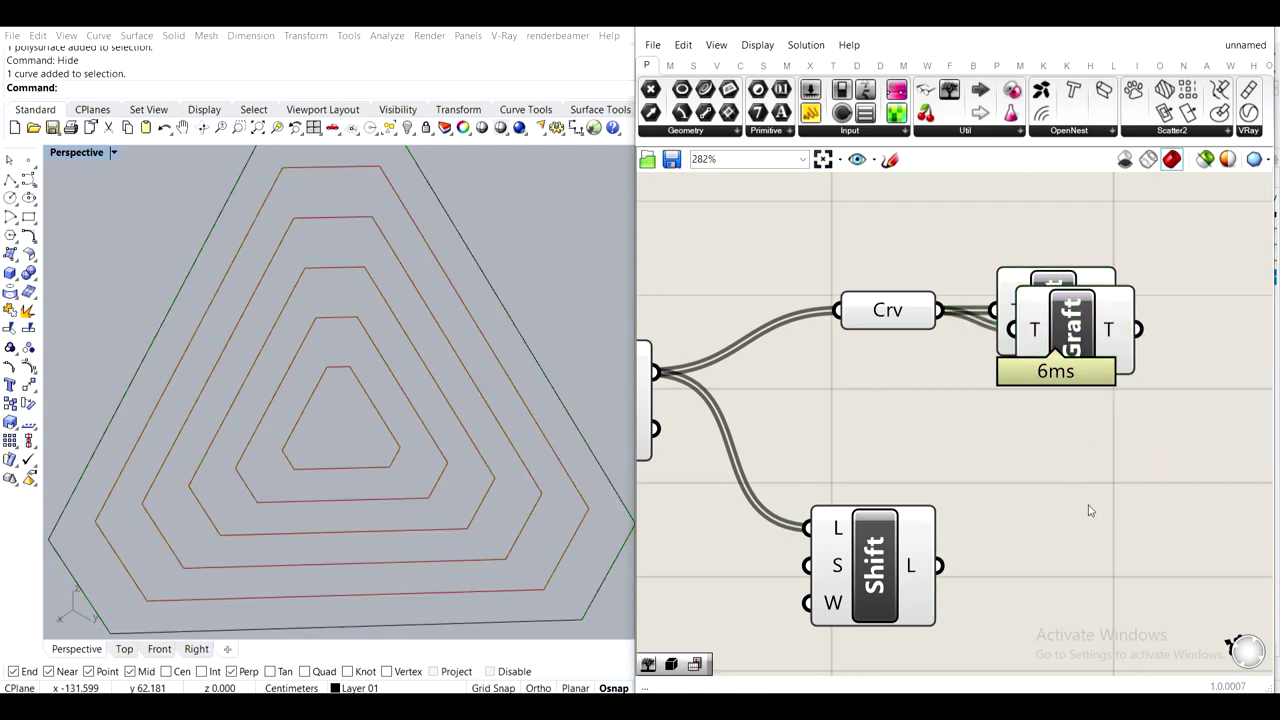
left_click_drag(1058, 312, 1065, 494)
left_click_drag(940, 562, 1022, 513)
left_click_drag(1069, 519, 1069, 573)
Delete both Graft Tree components
right_click_drag(1141, 485, 944, 509)
double_click(1051, 480)
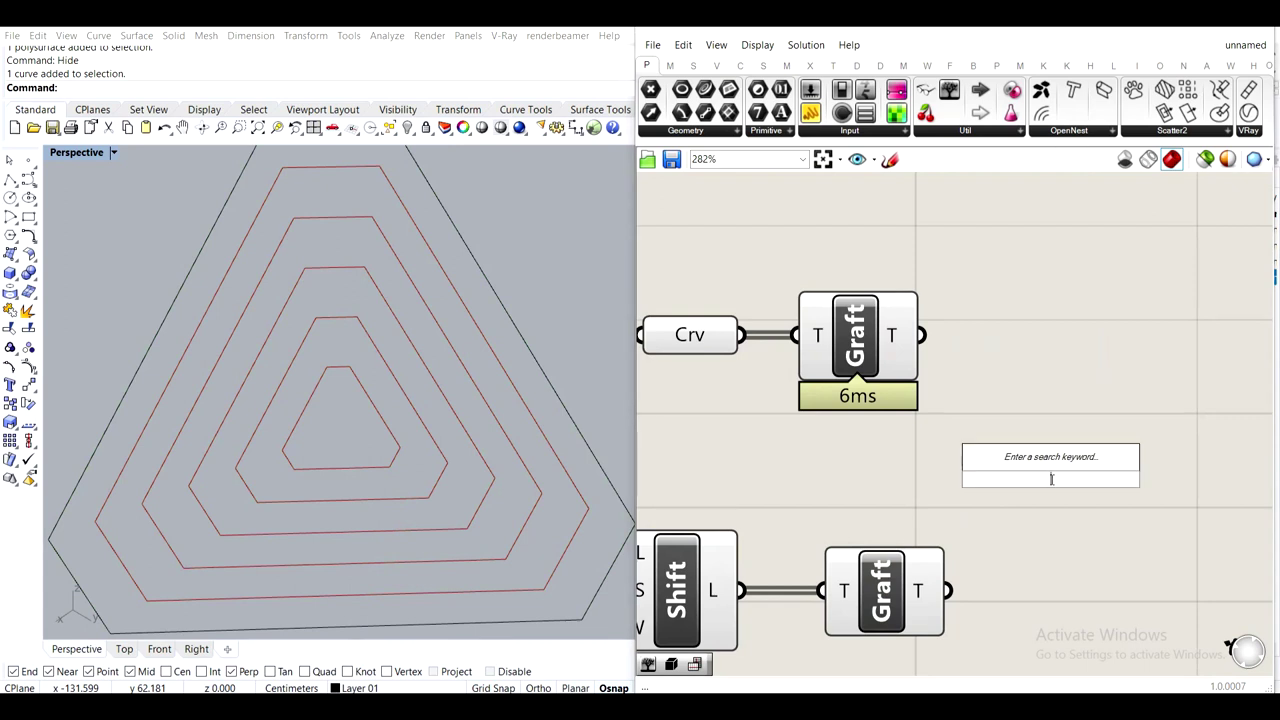
left_click_drag(1020, 624, 864, 370)
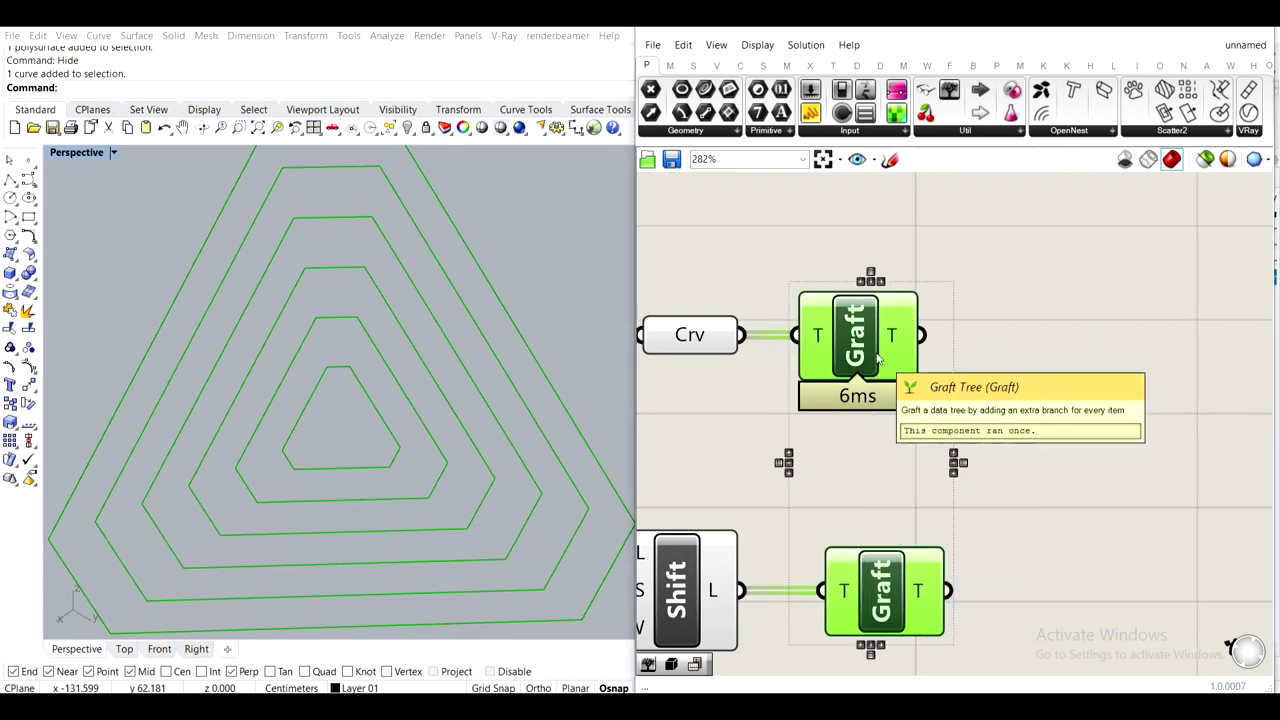
key("Delete")
Add an Explode curve component and connect the second Curve parameter to its curve input
double_click(877, 352)
type("explo")
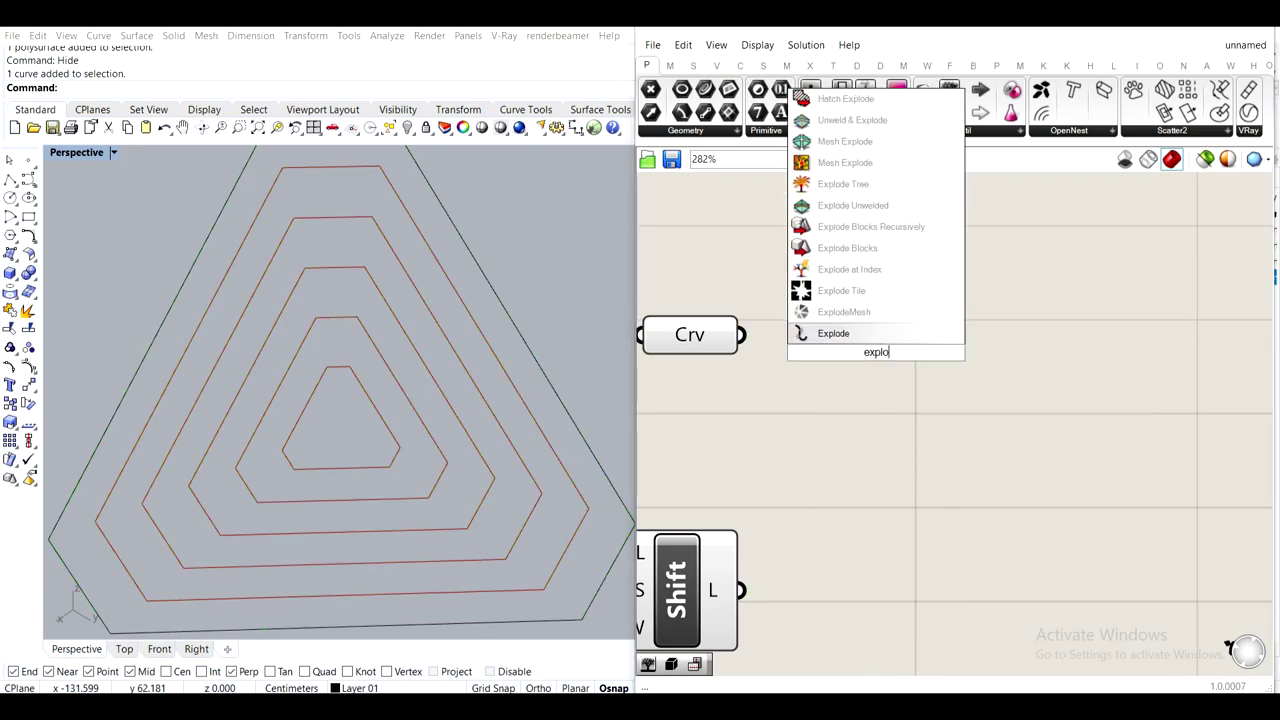
key("Return")
mouse_move(751, 357)
left_mouse_down()
mouse_move(808, 342)
mouse_move(811, 322)
mouse_move(870, 371)
mouse_move(891, 372)
mouse_move(888, 612)
left_mouse_up()
Duplicate the Explode component, connect the Shift List output to its curve input, and line it up with Shift List
key("ctrl+c")
key("ctrl+v")
left_click_drag(741, 591, 841, 568)
left_click_drag(887, 582, 893, 624)
right_click_drag(994, 572, 933, 463)
left_click(1042, 428)
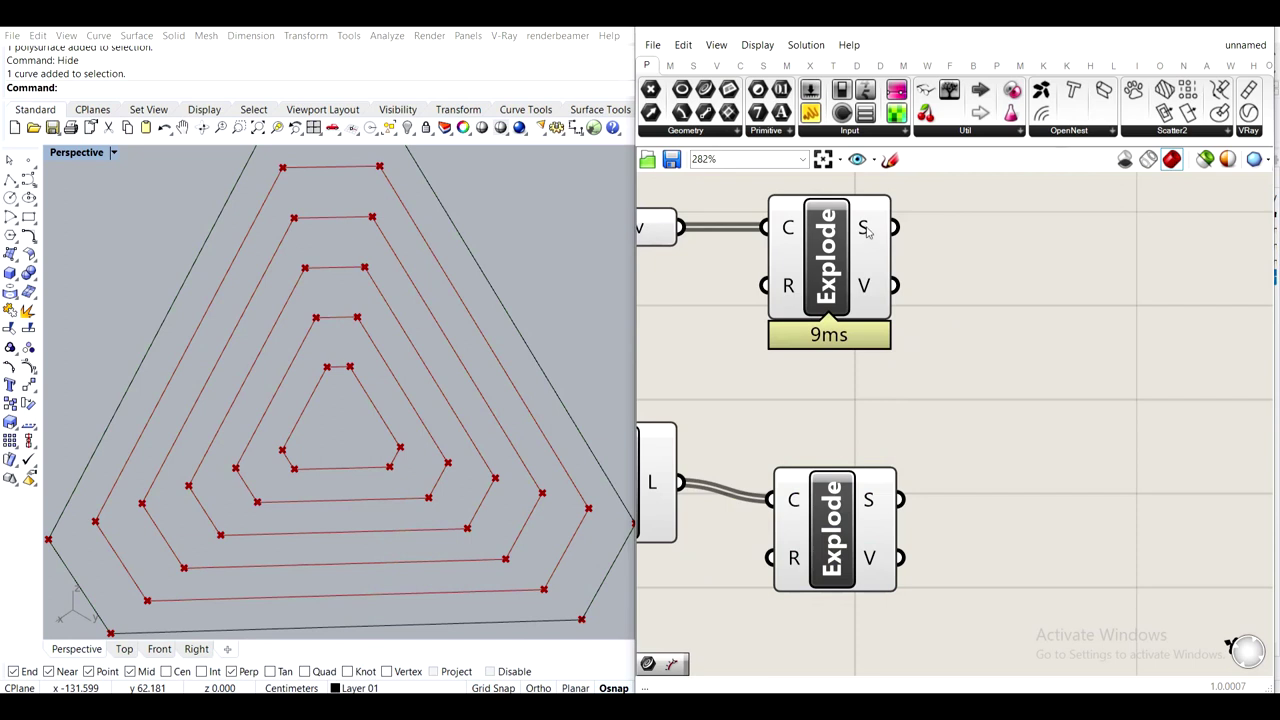
mouse_move(874, 228)
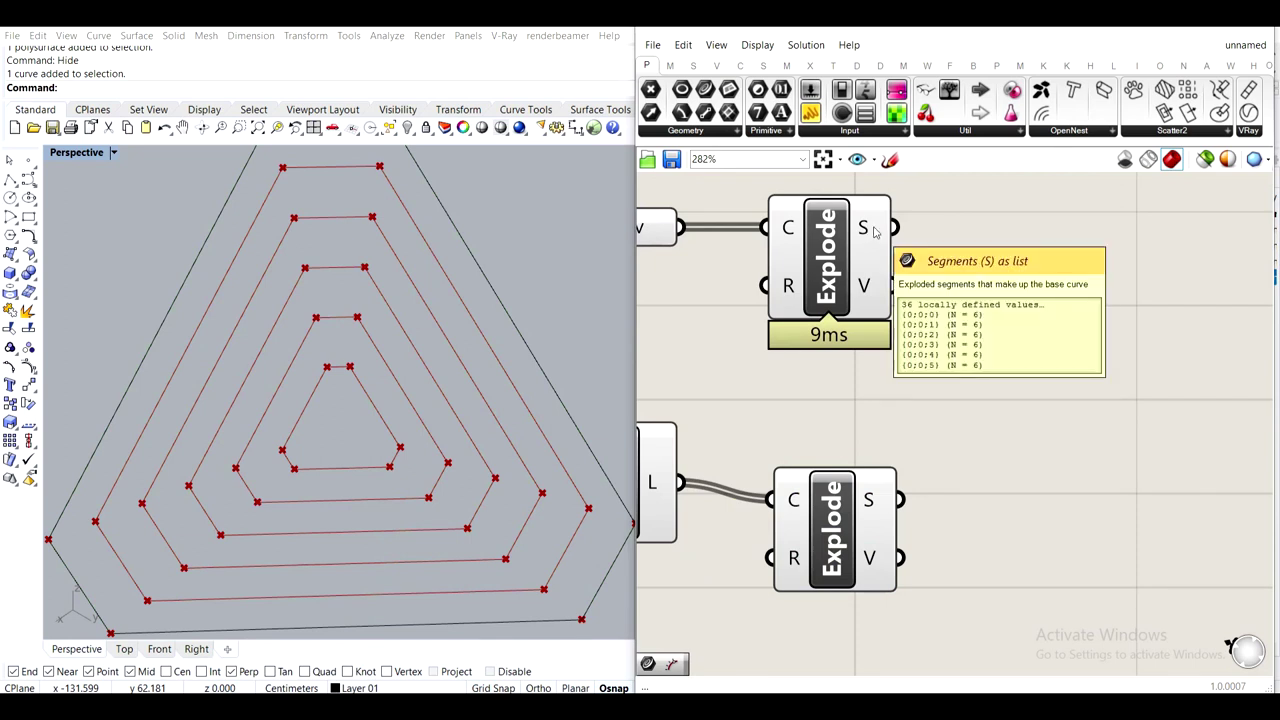
left_click_drag(808, 489, 810, 473)
left_click(958, 418)
Graft the segments output of both Explode components
right_click(877, 228)
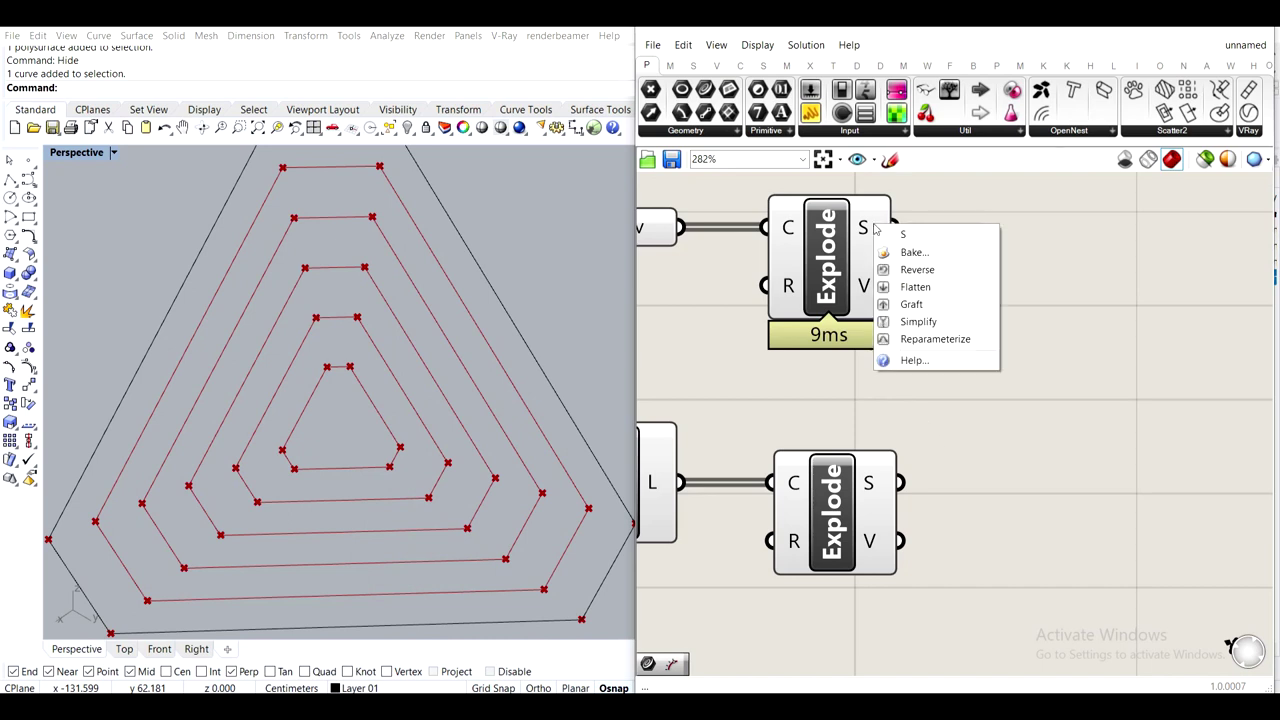
left_click(948, 304)
right_click(874, 491)
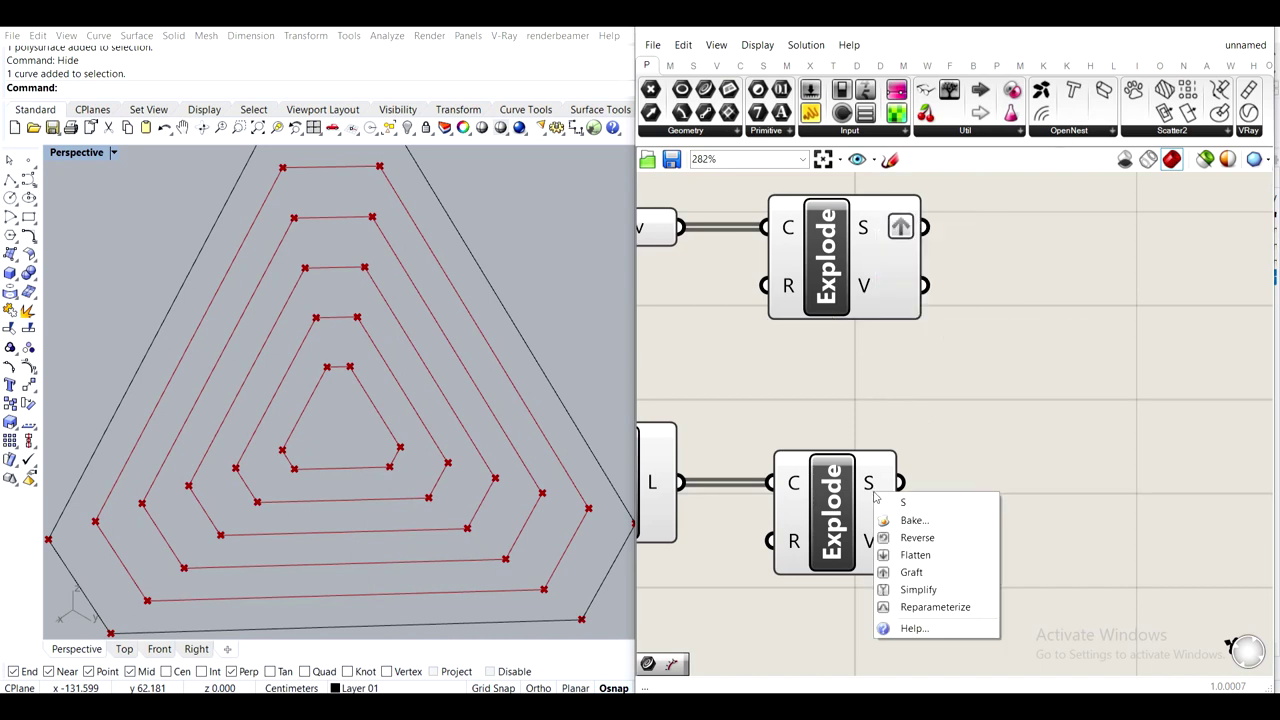
left_click(922, 572)
Simplify the segments output of both Explode components
mouse_move(876, 491)
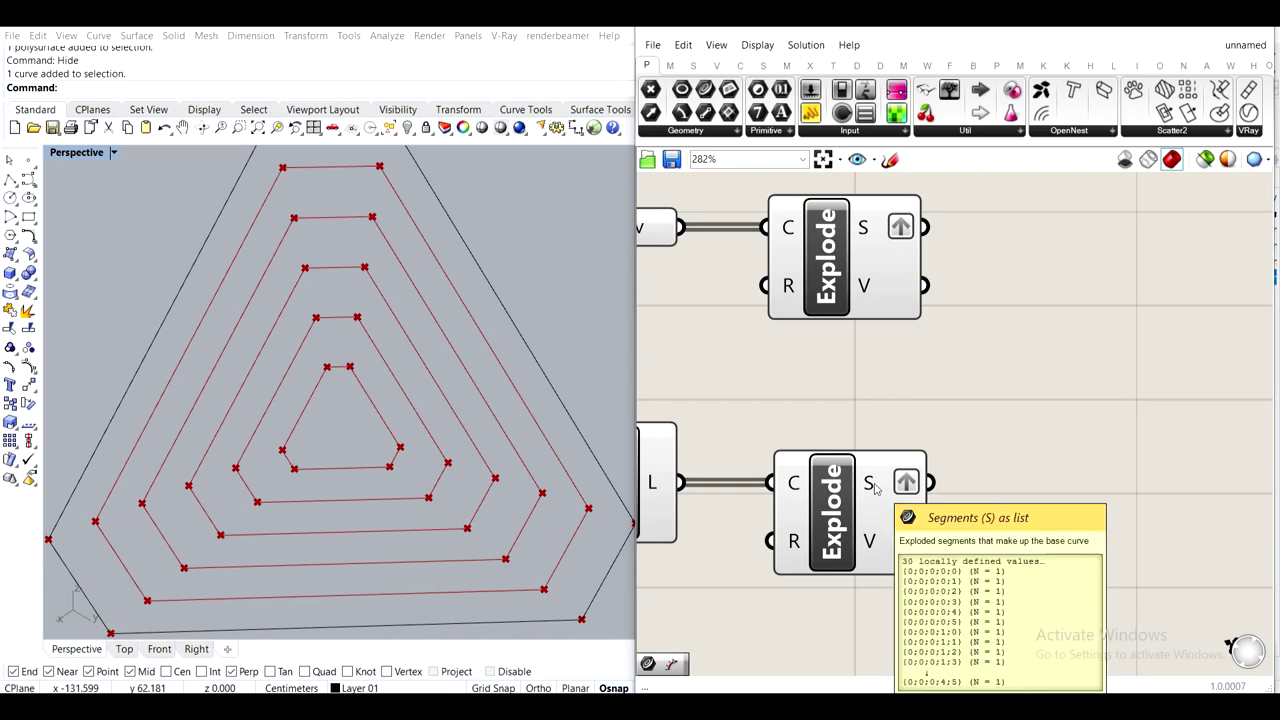
right_click(875, 487)
left_click(922, 591)
right_click(869, 227)
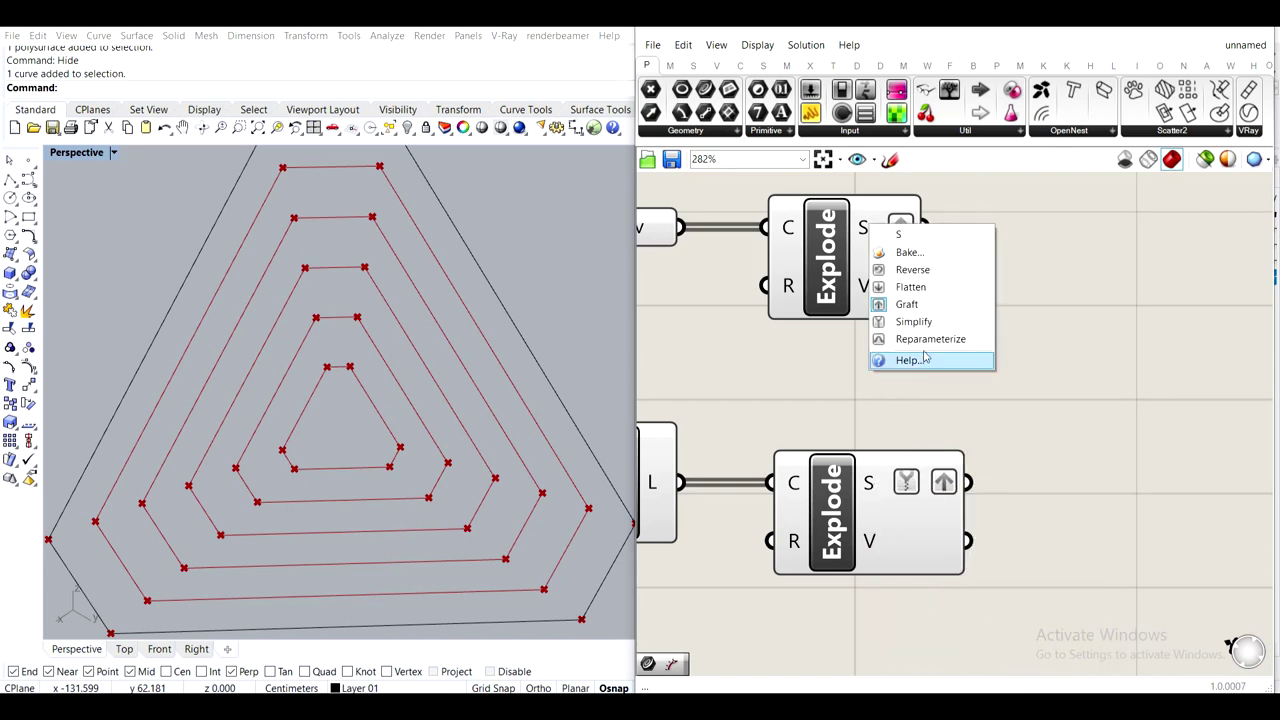
left_click(916, 322)
Add a Param Viewer fed by the first Explode component's segments output and switch it to the tree diagram
right_click_drag(998, 275, 984, 423)
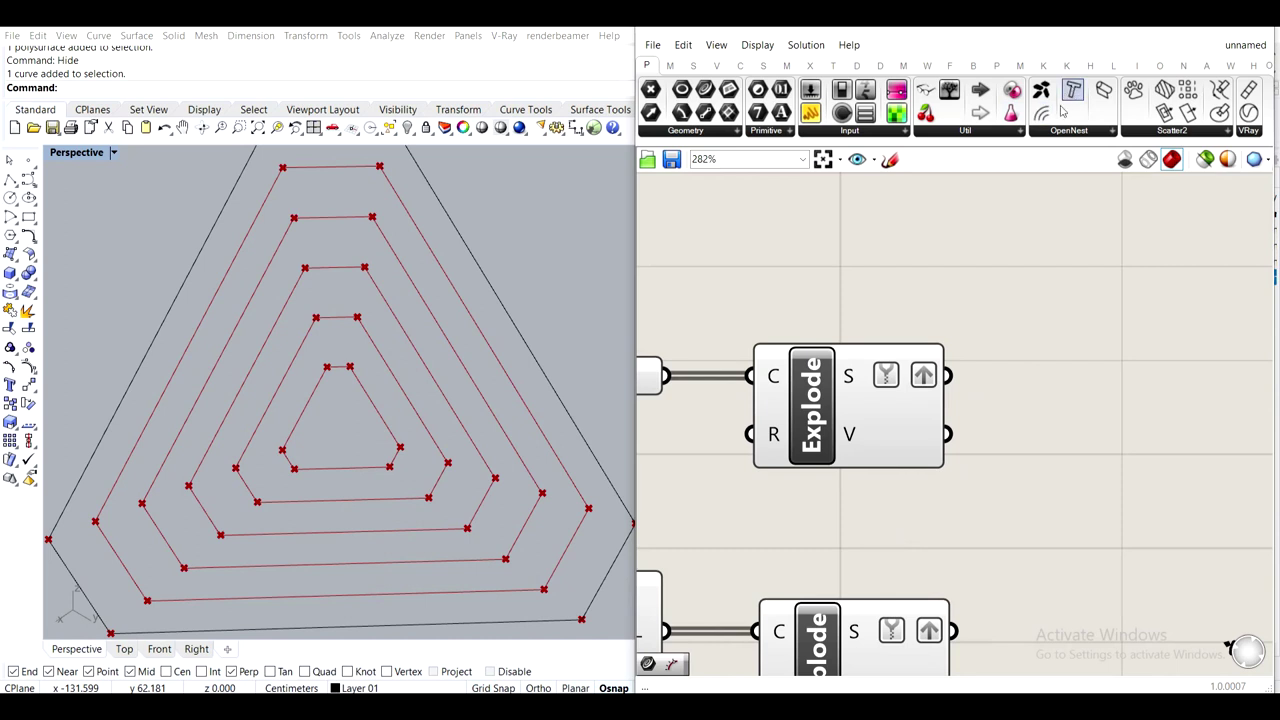
left_click(949, 90)
left_click(1085, 266)
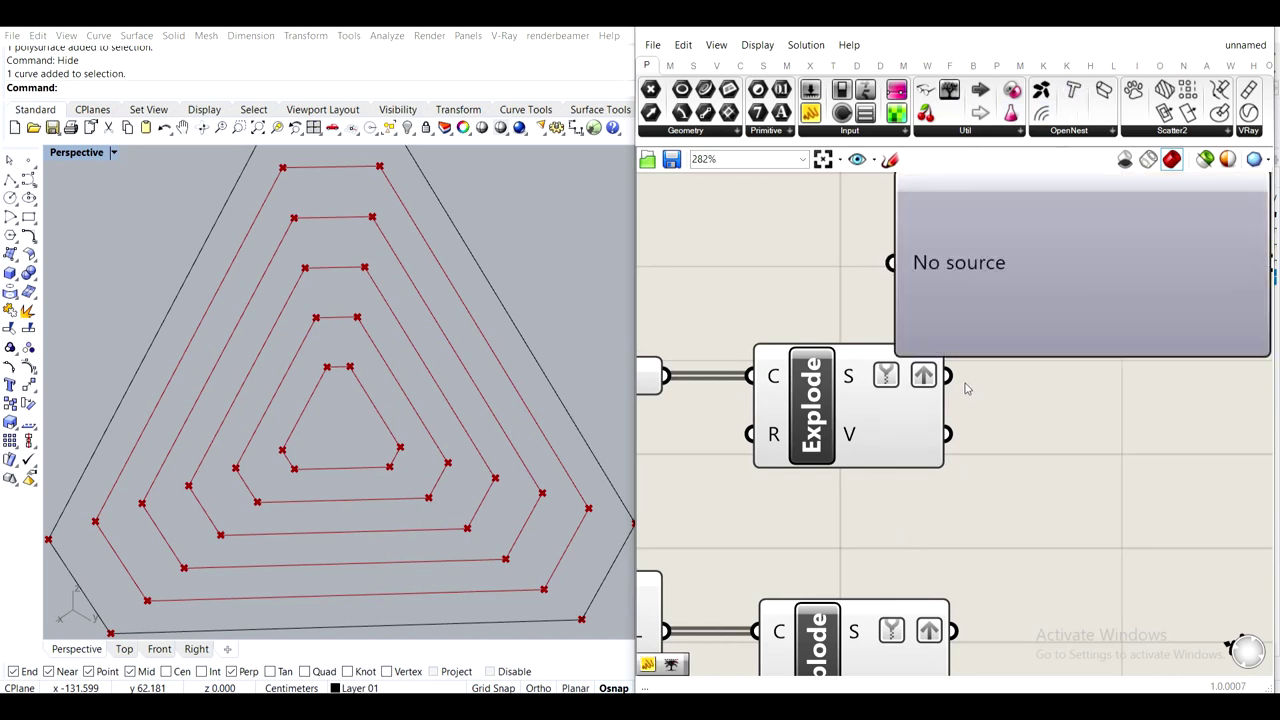
left_click_drag(948, 376, 891, 271)
right_click_drag(1051, 241, 917, 381)
left_click_drag(919, 386, 1030, 269)
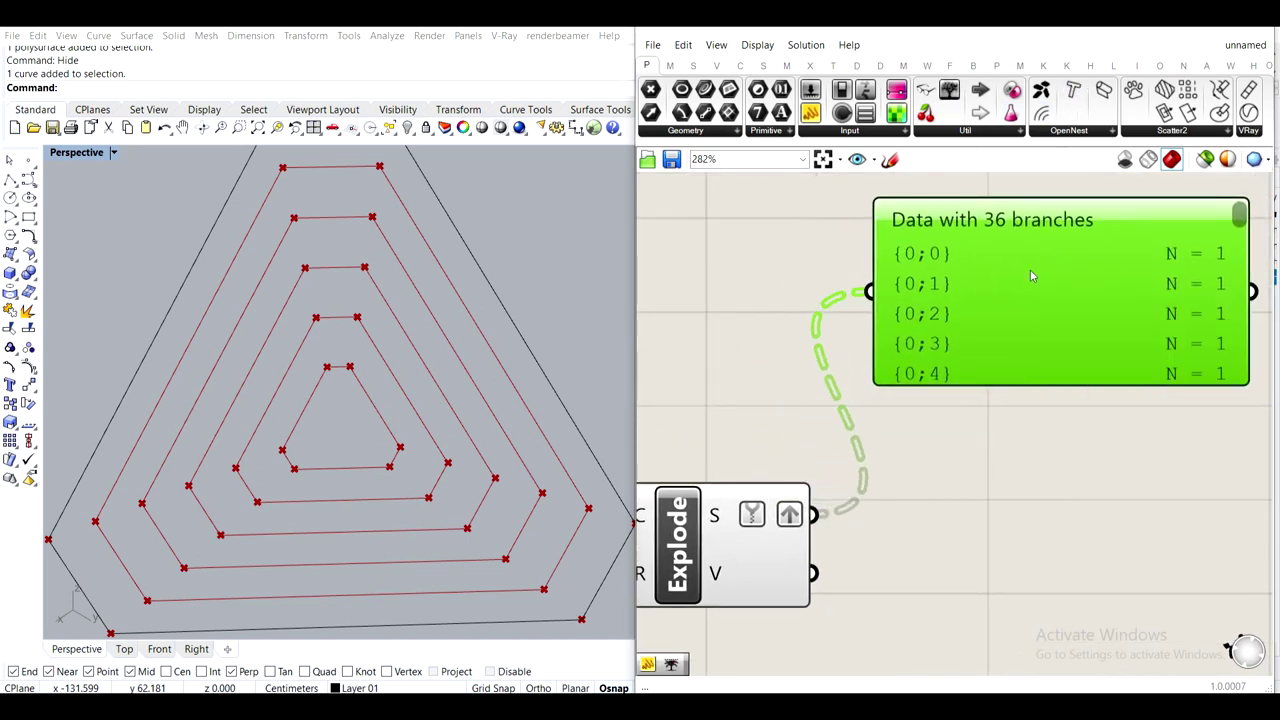
double_click(1030, 269)
Examine the branch labels in the tree diagram and compare them with the segments of the nested curves
scroll(1072, 310, "up", 3)
scroll(1068, 287, "up", 4)
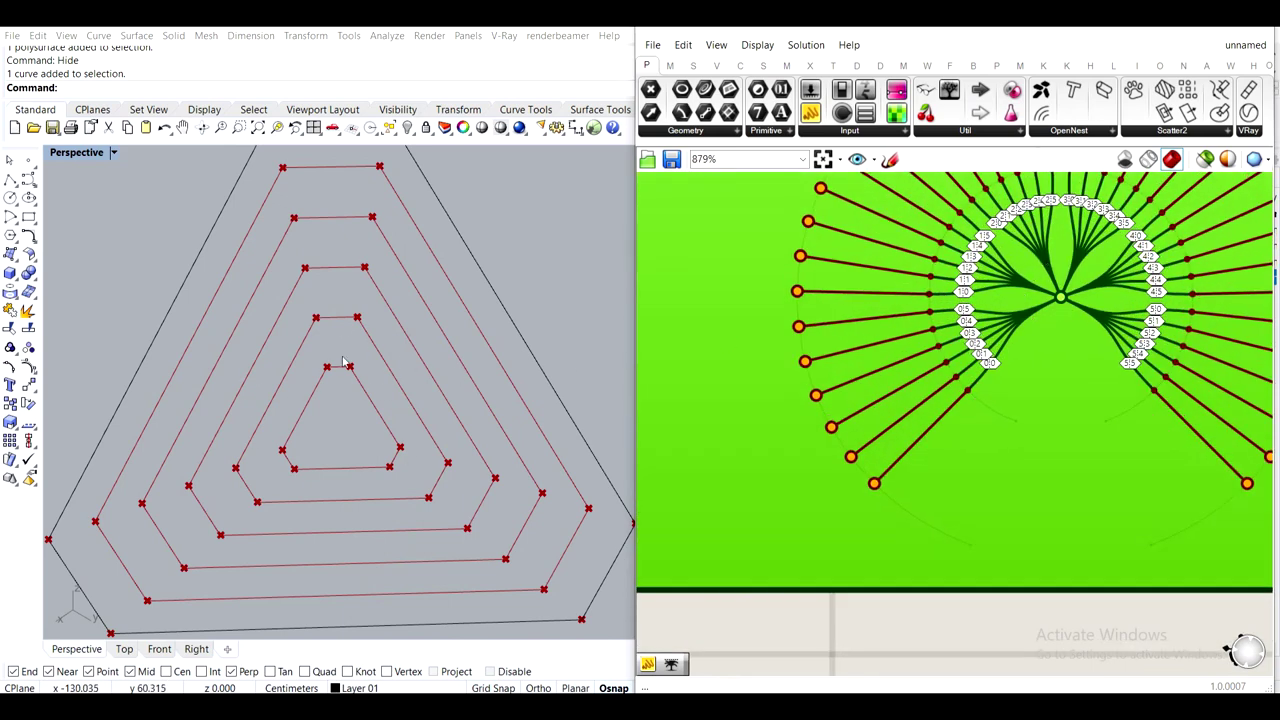
scroll(1105, 314, "down", 3)
right_click_drag(1082, 316, 979, 397)
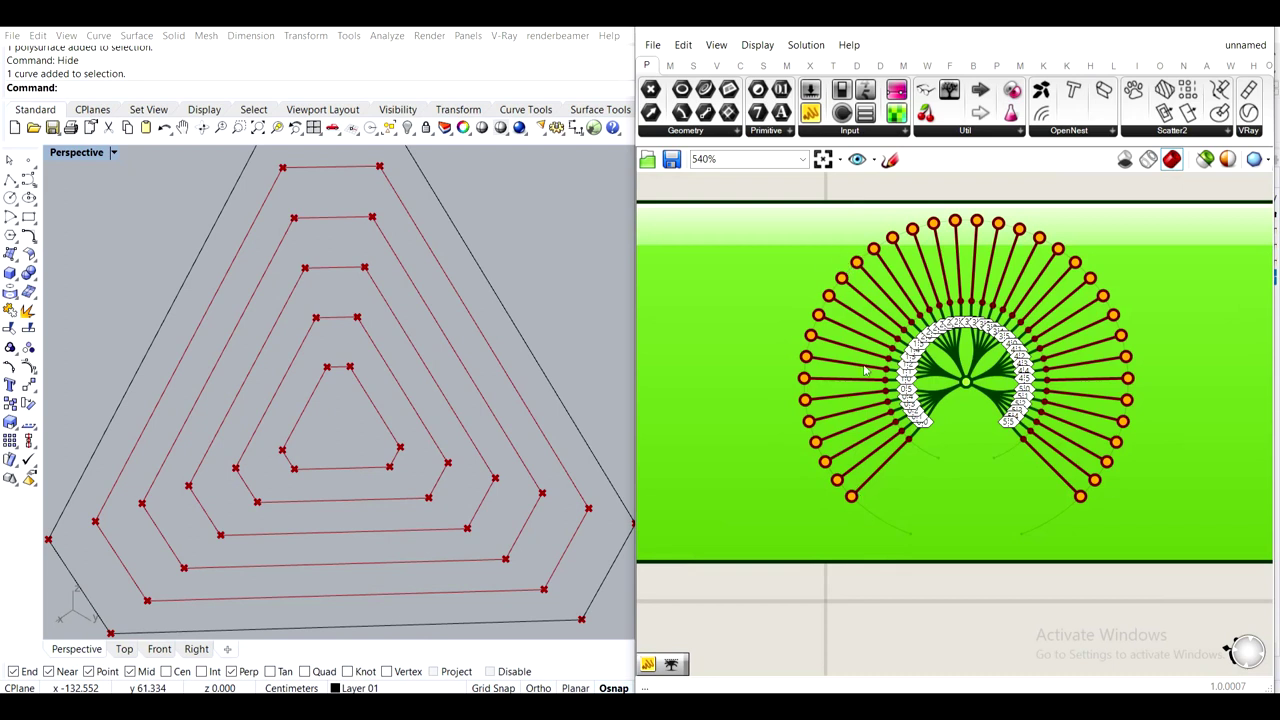
scroll(453, 378, "down", 7)
right_click_drag(400, 450, 460, 374)
scroll(389, 332, "up", 5)
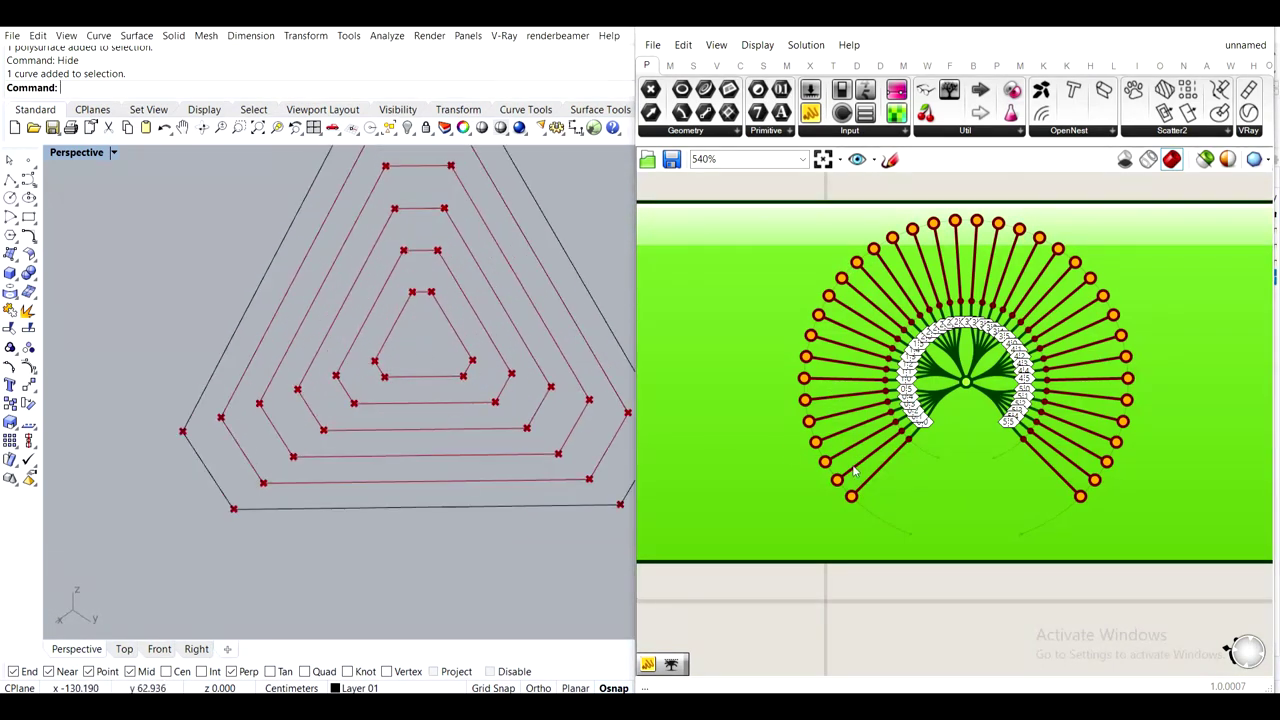
scroll(945, 428, "up", 4)
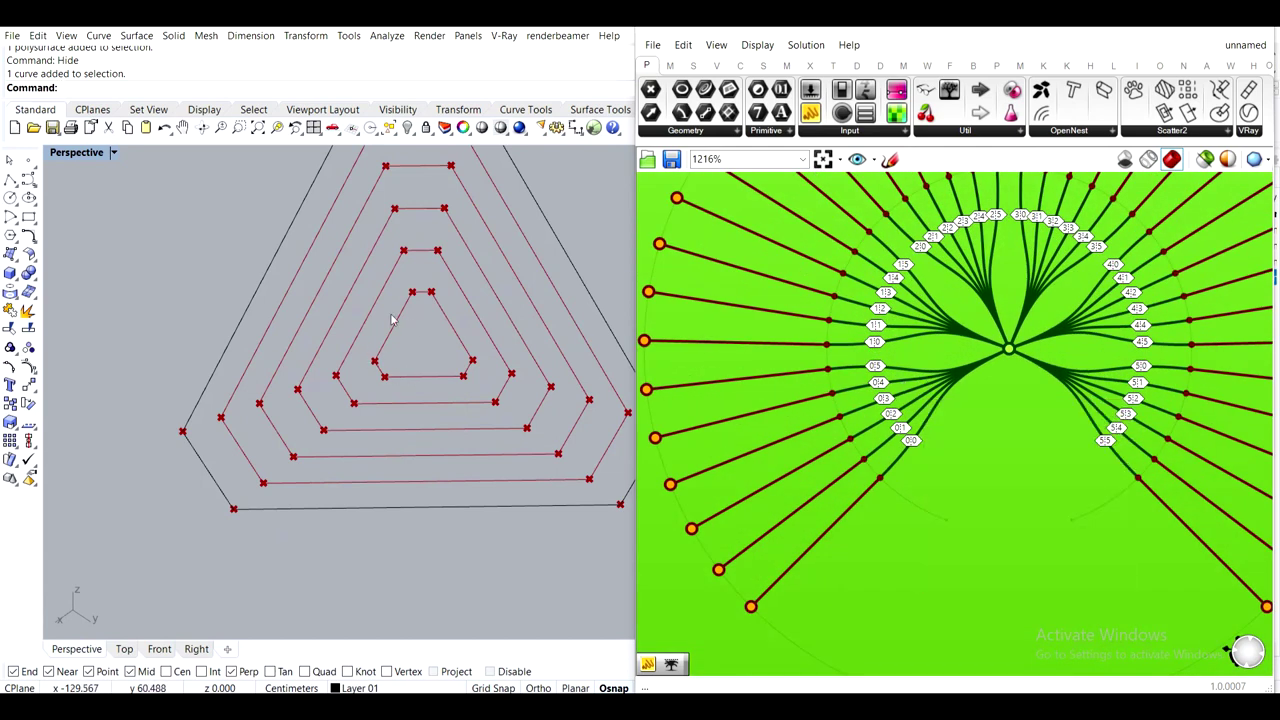
scroll(969, 380, "down", 4)
scroll(965, 400, "down", 2)
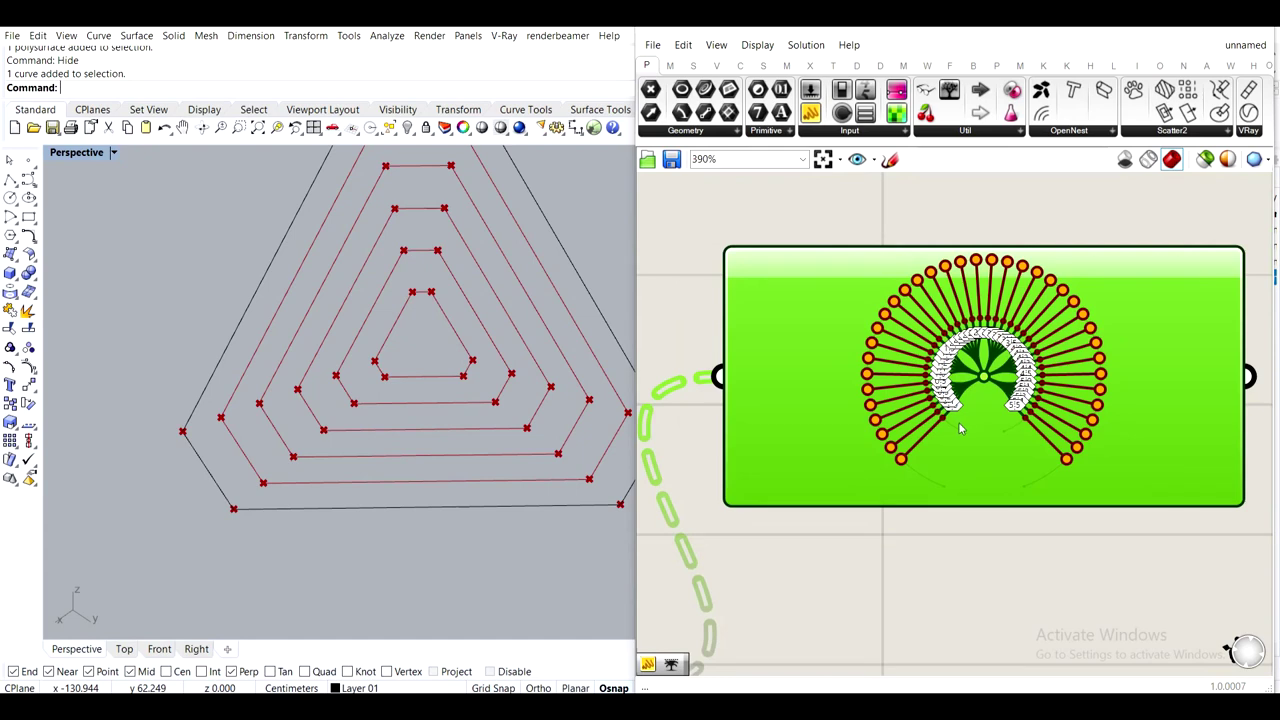
scroll(473, 377, "up", 2)
scroll(473, 377, "up", 1)
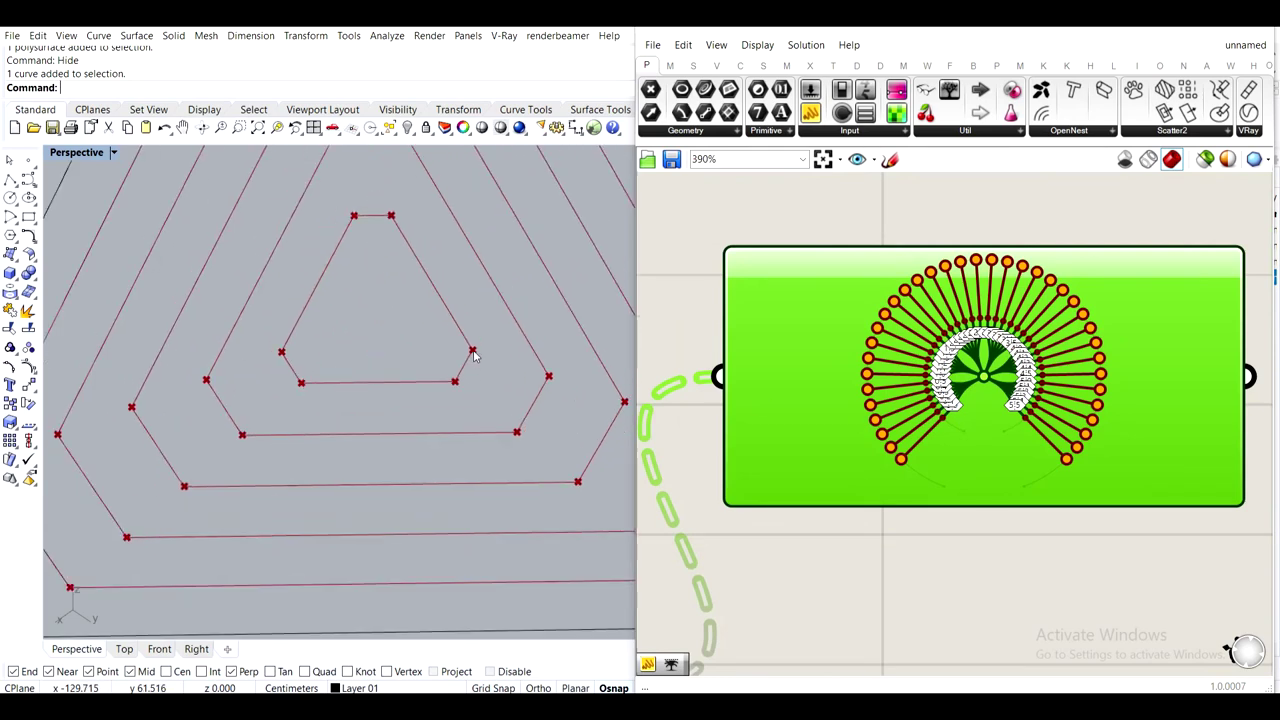
scroll(882, 535, "down", 6)
Select the Shift List component to inspect its shifted curves against the innermost outline
right_click_drag(820, 551, 1006, 354)
scroll(746, 494, "up", 2)
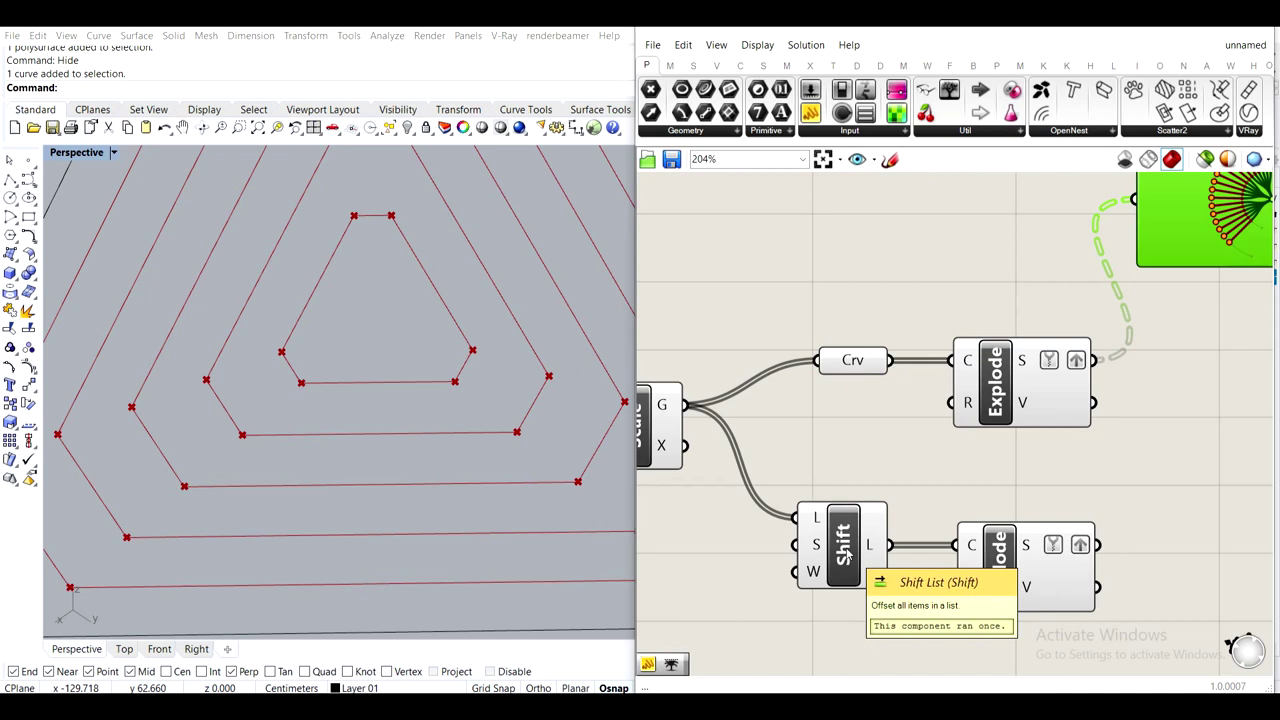
left_click(845, 553)
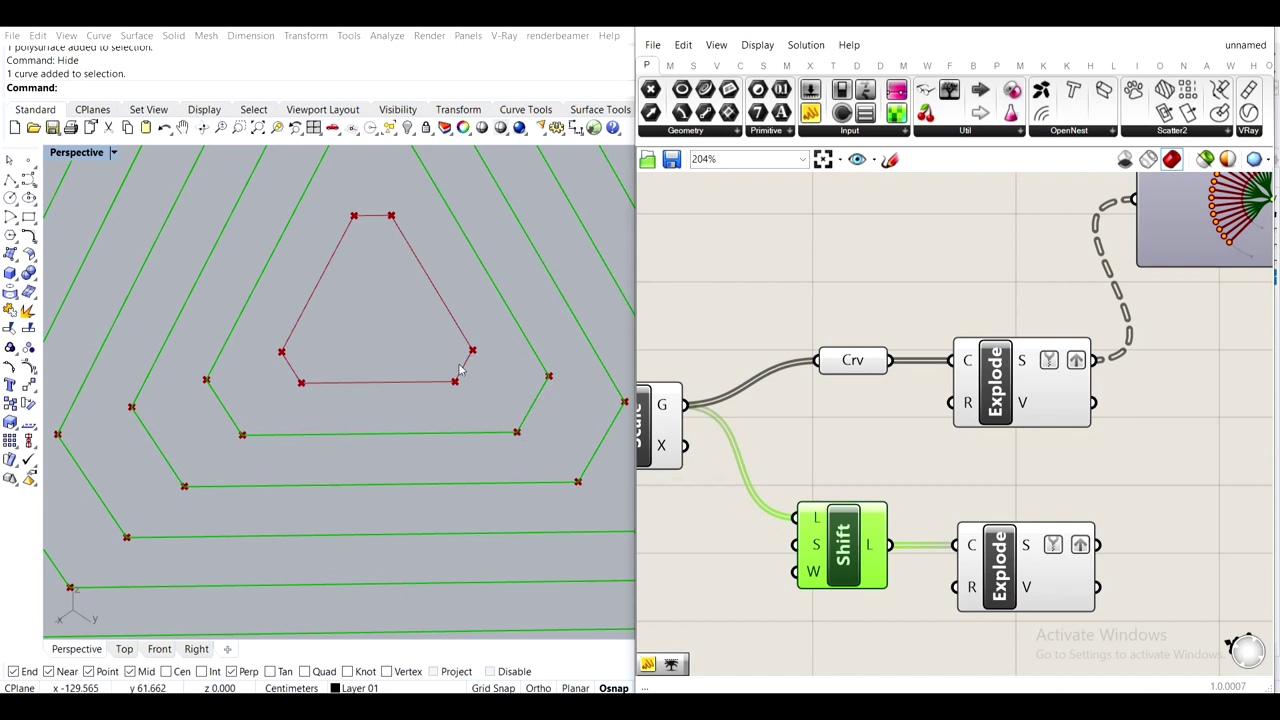
right_click_drag(925, 435, 753, 409)
double_click(1097, 452)
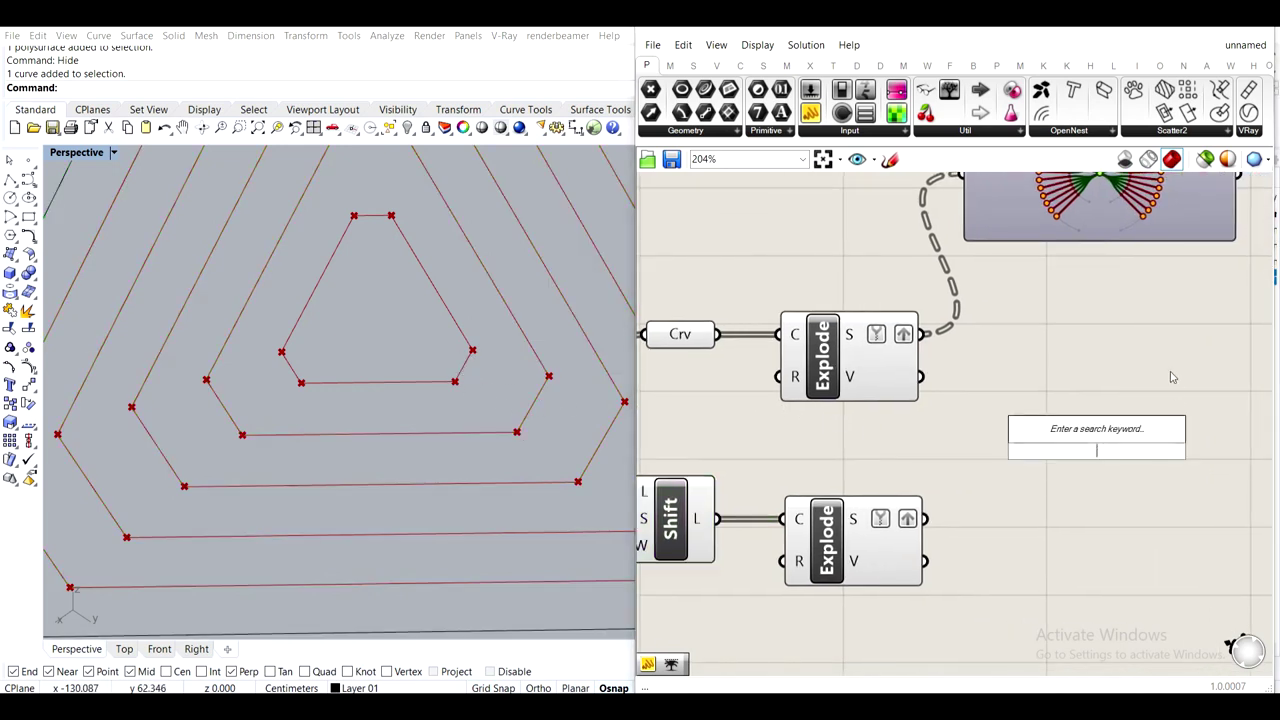
type("loft")
key("Return")
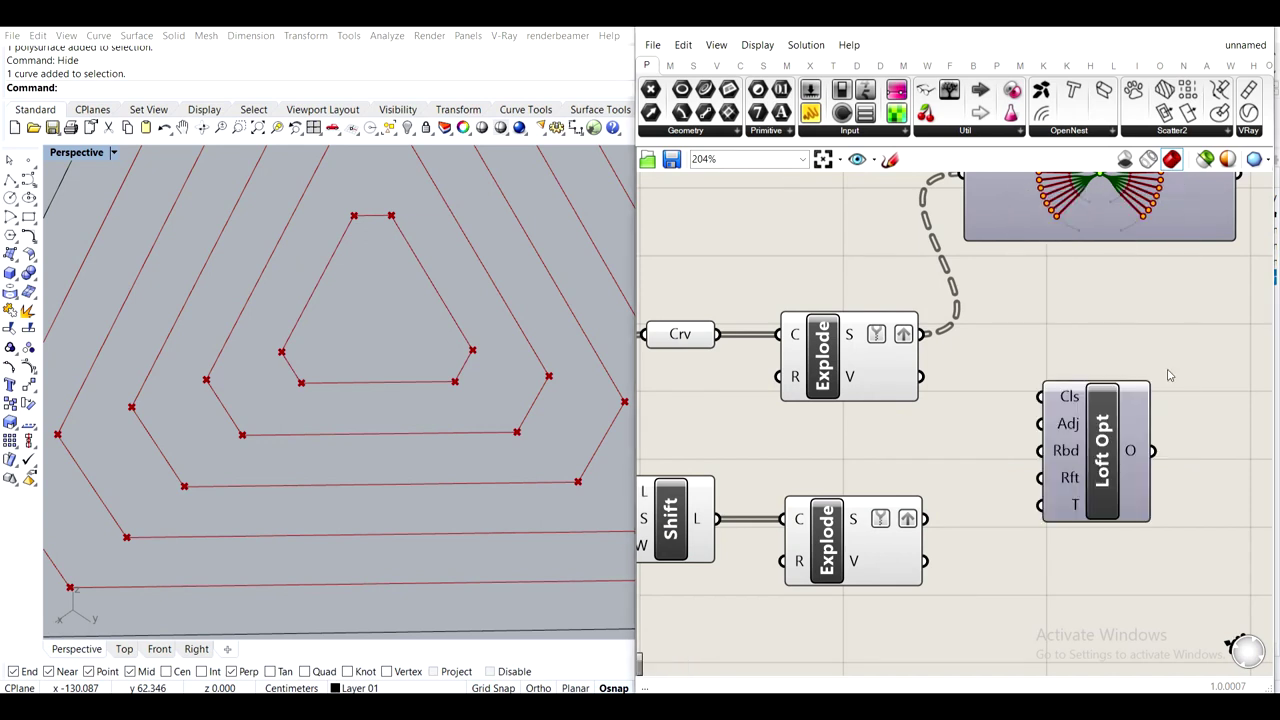
left_click(1128, 479)
key("Delete")
Add a Loft component beside the two Explode components
double_click(1125, 478)
type("l")
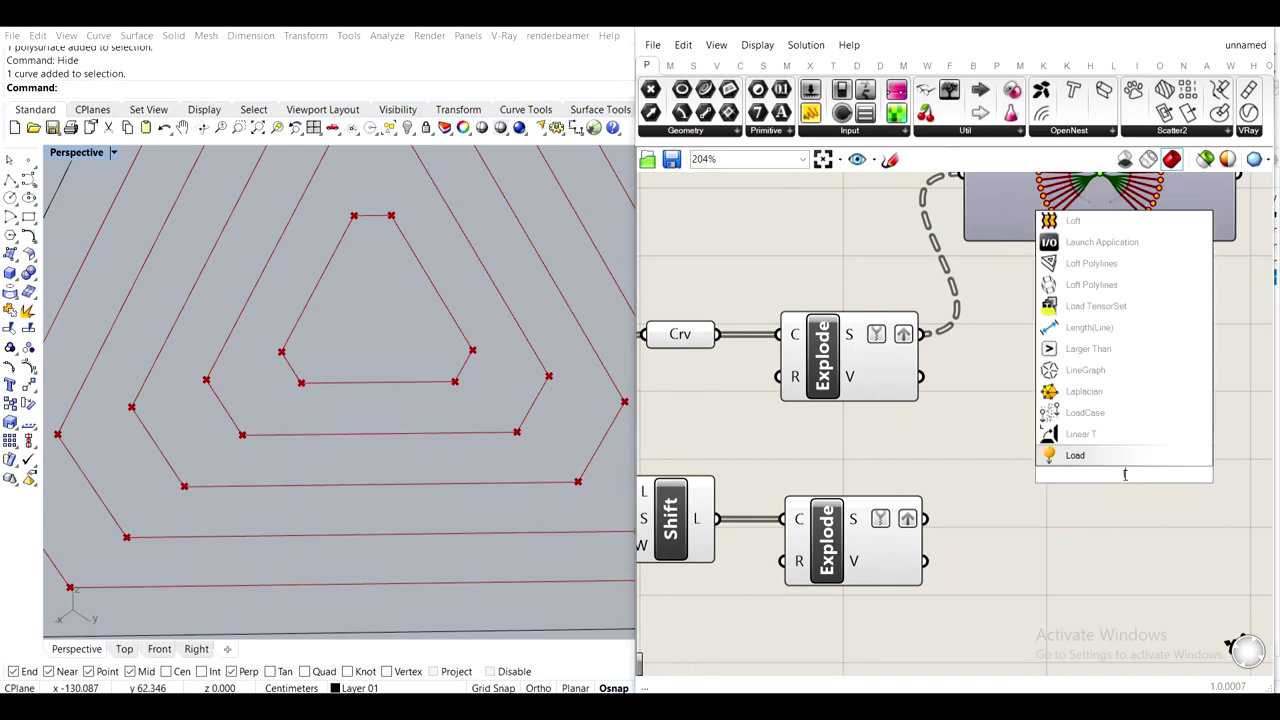
type("oft")
left_click(1104, 452)
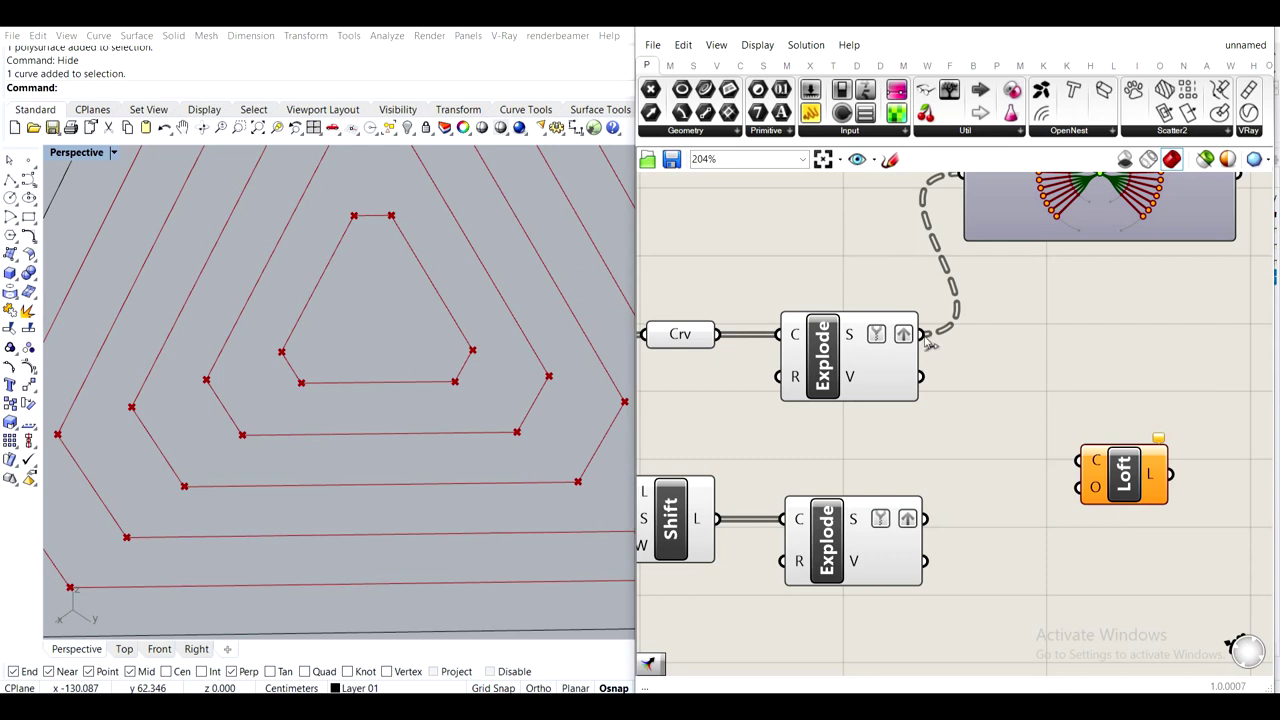
Feed the segments outputs of both Explode components into the Loft component's curves input and move Loft closer to them
left_click_drag(923, 336, 1080, 461)
left_click_drag(927, 519, 1104, 471, "shift")
left_click(1123, 364)
scroll(421, 361, "down", 8)
right_click_drag(404, 414, 388, 461, "shift")
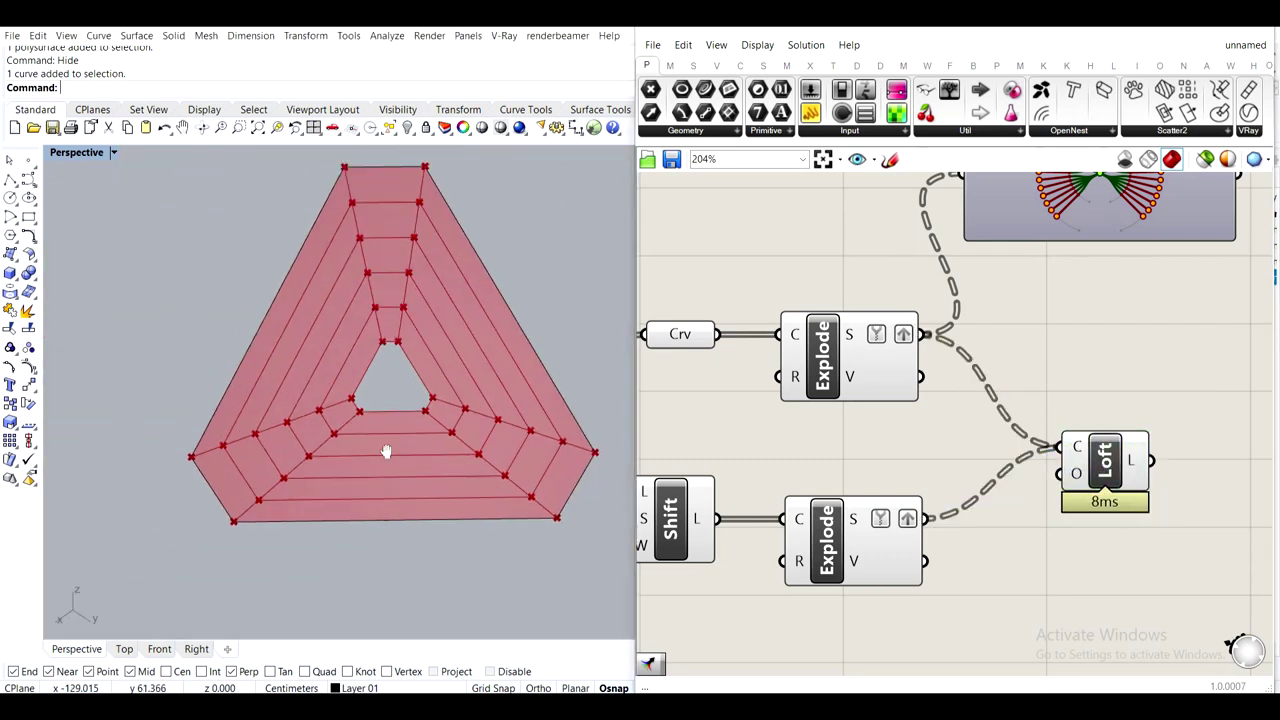
scroll(372, 417, "up", 4)
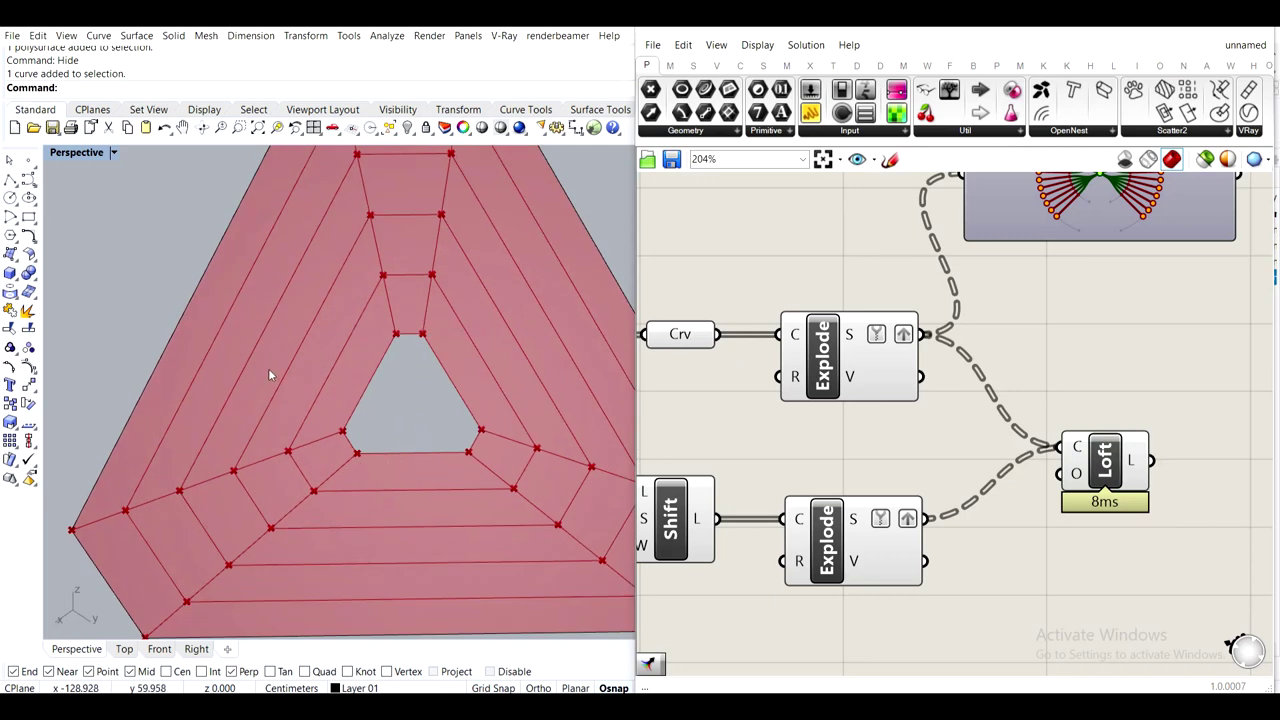
left_click_drag(1107, 475, 1068, 468)
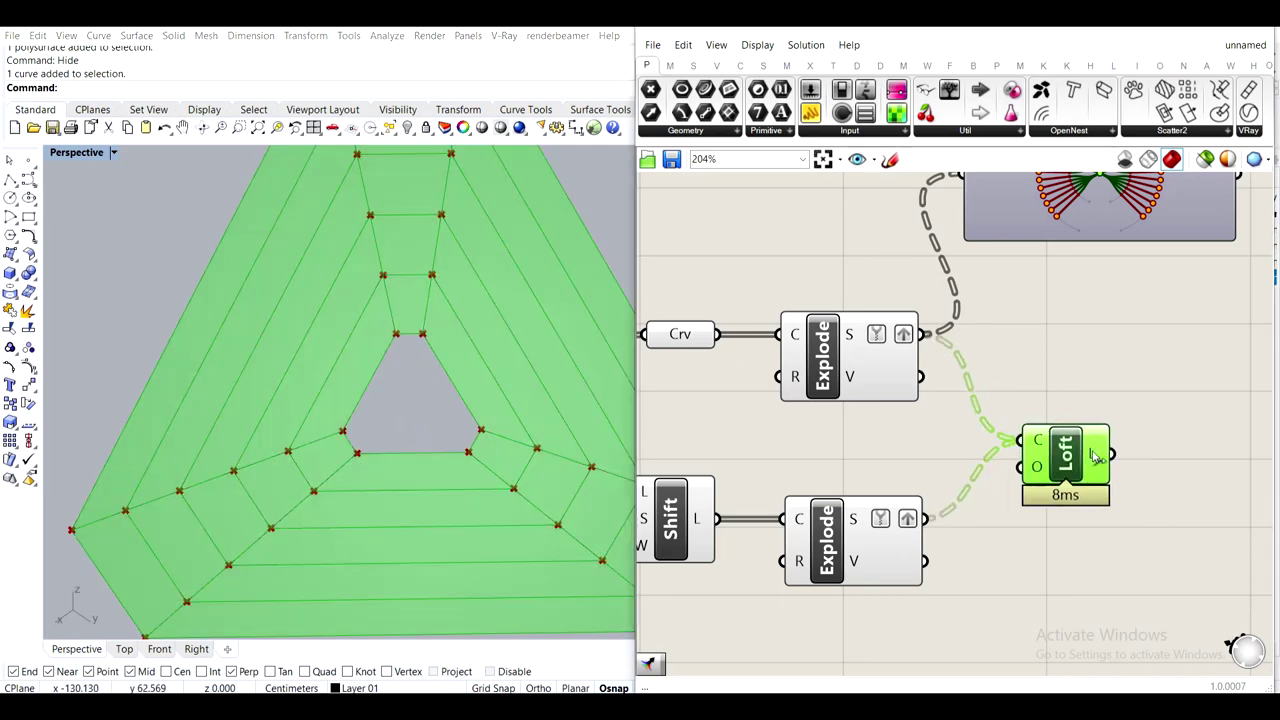
Add a Brep Edges component after Loft and connect the loft output to its brep input
right_click_drag(1175, 436, 1010, 398)
double_click(1133, 412)
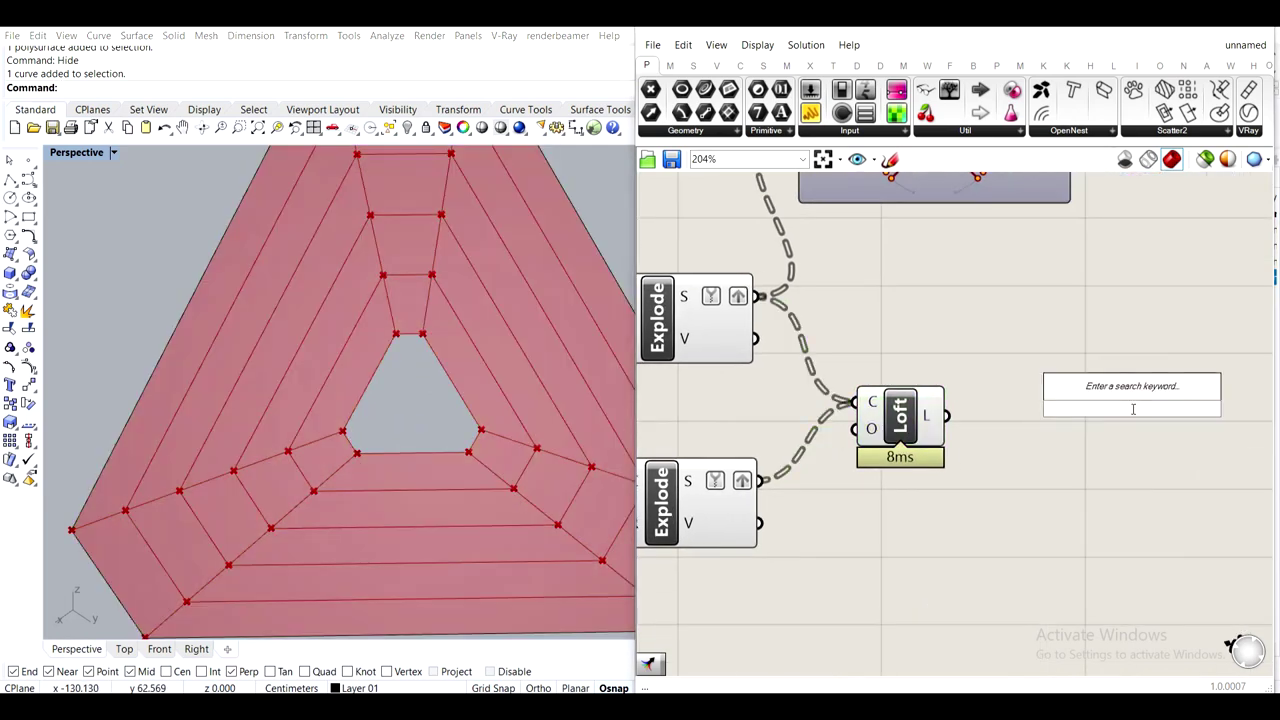
type("deco")
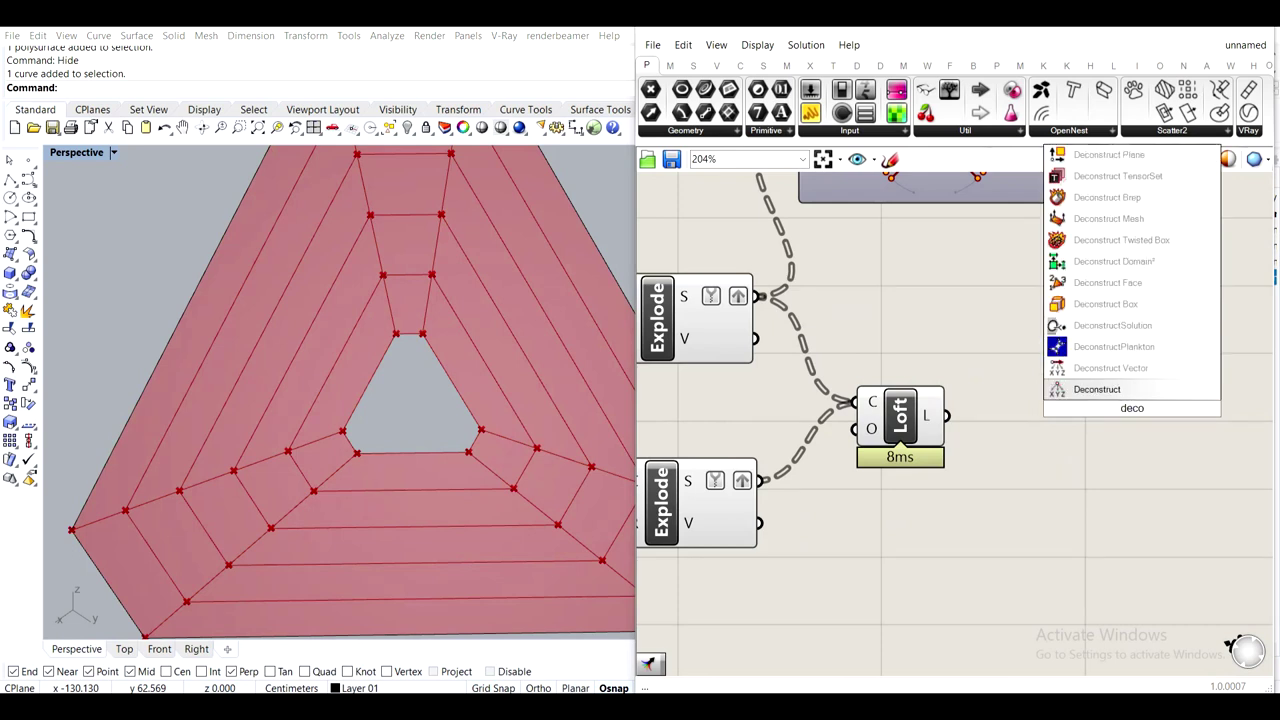
double_click(1152, 522)
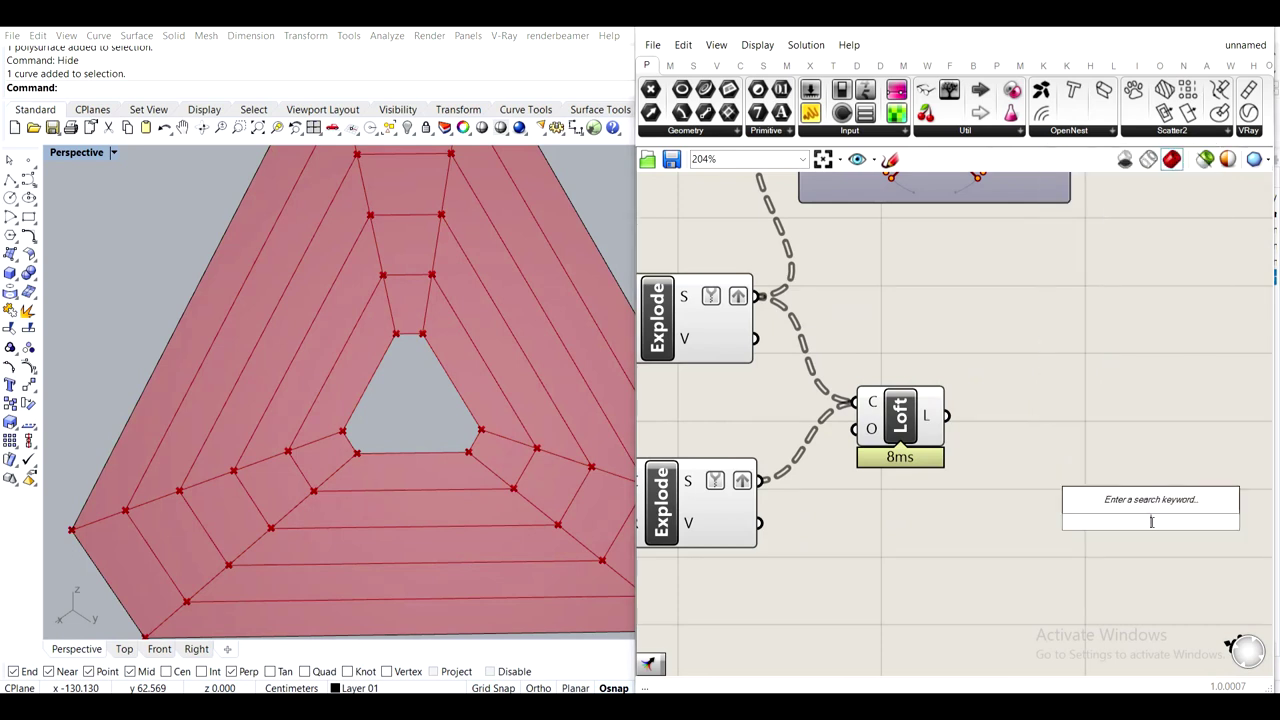
type("edges")
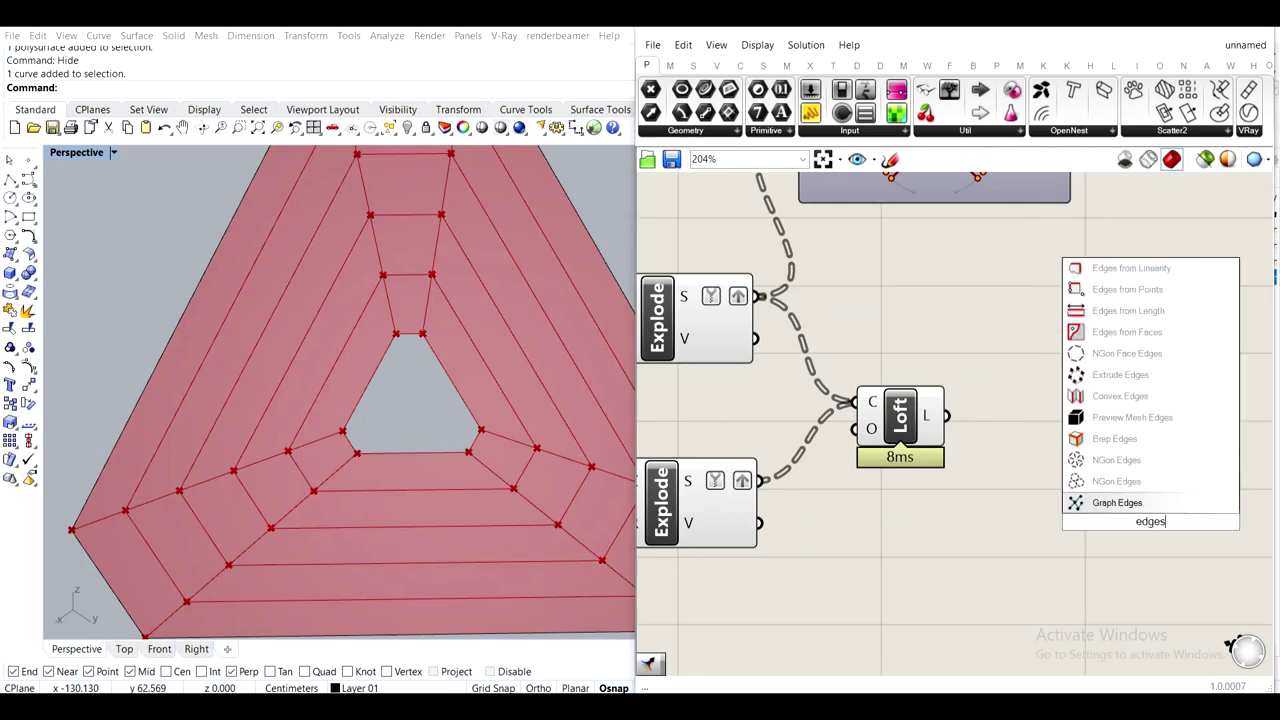
left_click(1147, 445)
left_click_drag(944, 417, 1035, 419)
Turn off the preview of the components preceding Brep Edges and delete the Param Viewer
scroll(1040, 572, "down", 4)
right_click_drag(1018, 584, 1020, 591)
left_click_drag(1020, 591, 679, 369)
middle_click(681, 370)
left_click(729, 313)
left_click(1035, 342)
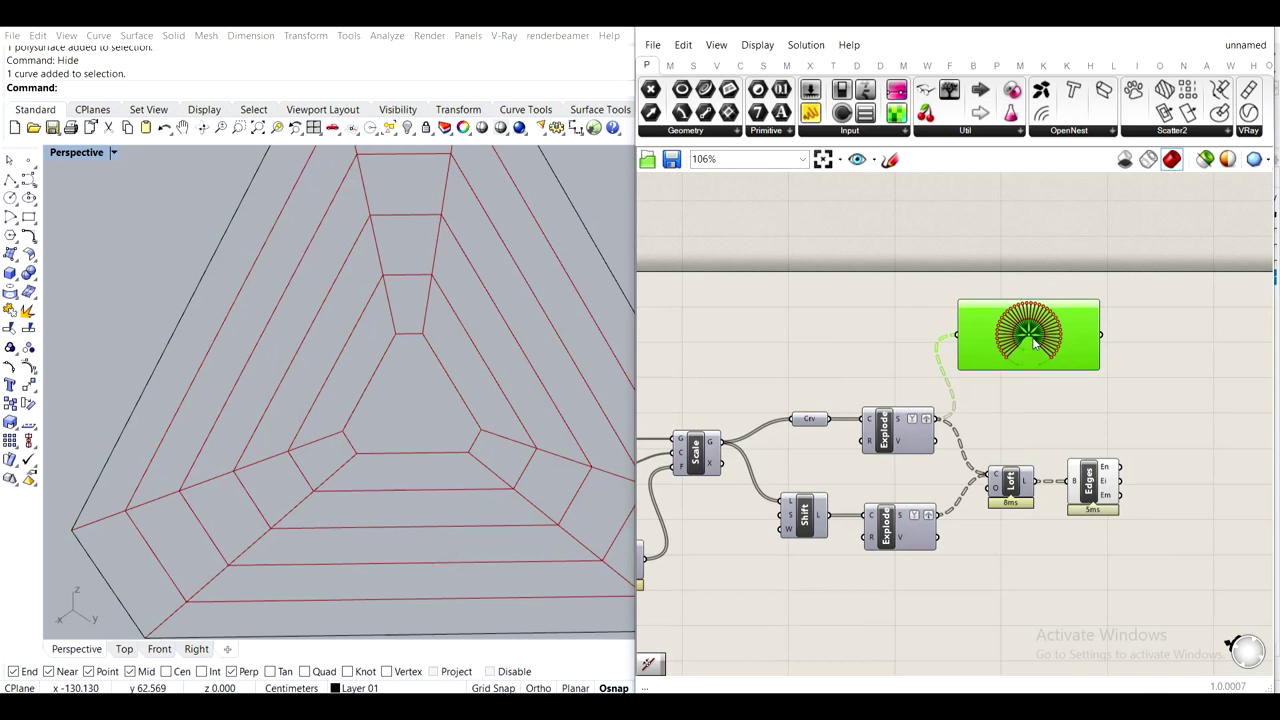
key("Delete")
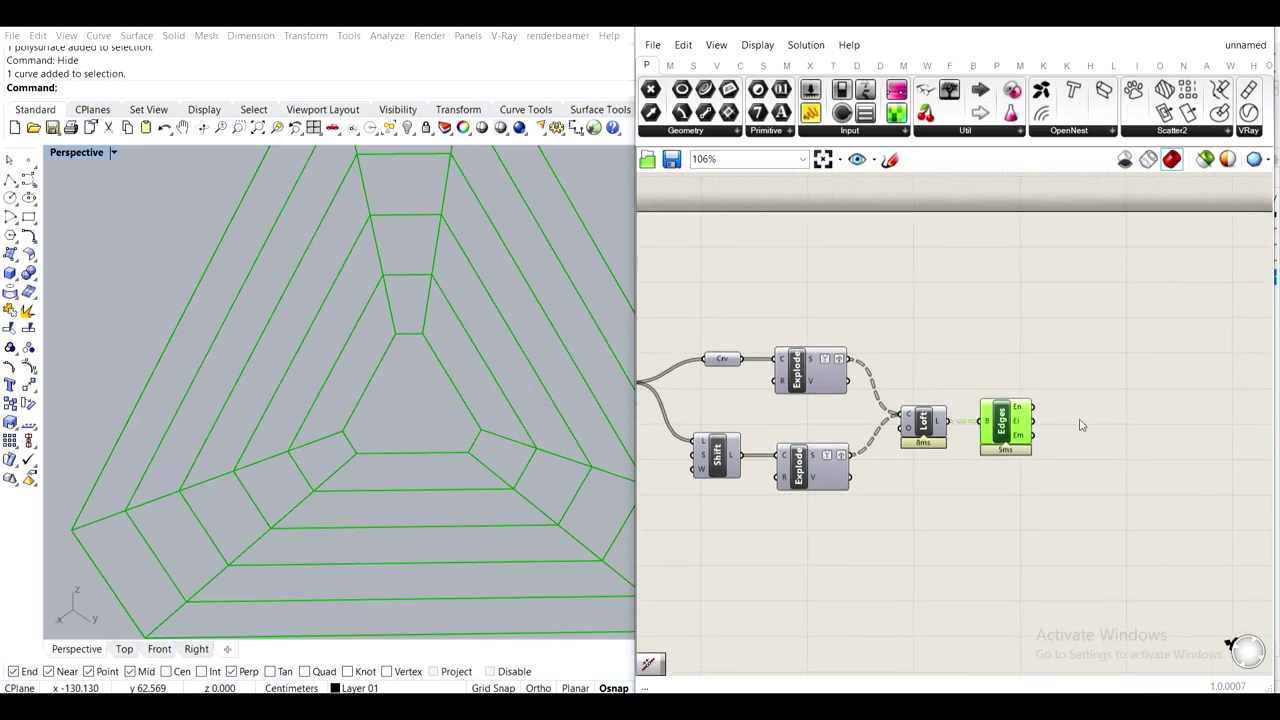
Add a Join Curves component and feed it the naked edges from Brep Edges
scroll(1033, 418, "up", 3)
mouse_move(989, 403)
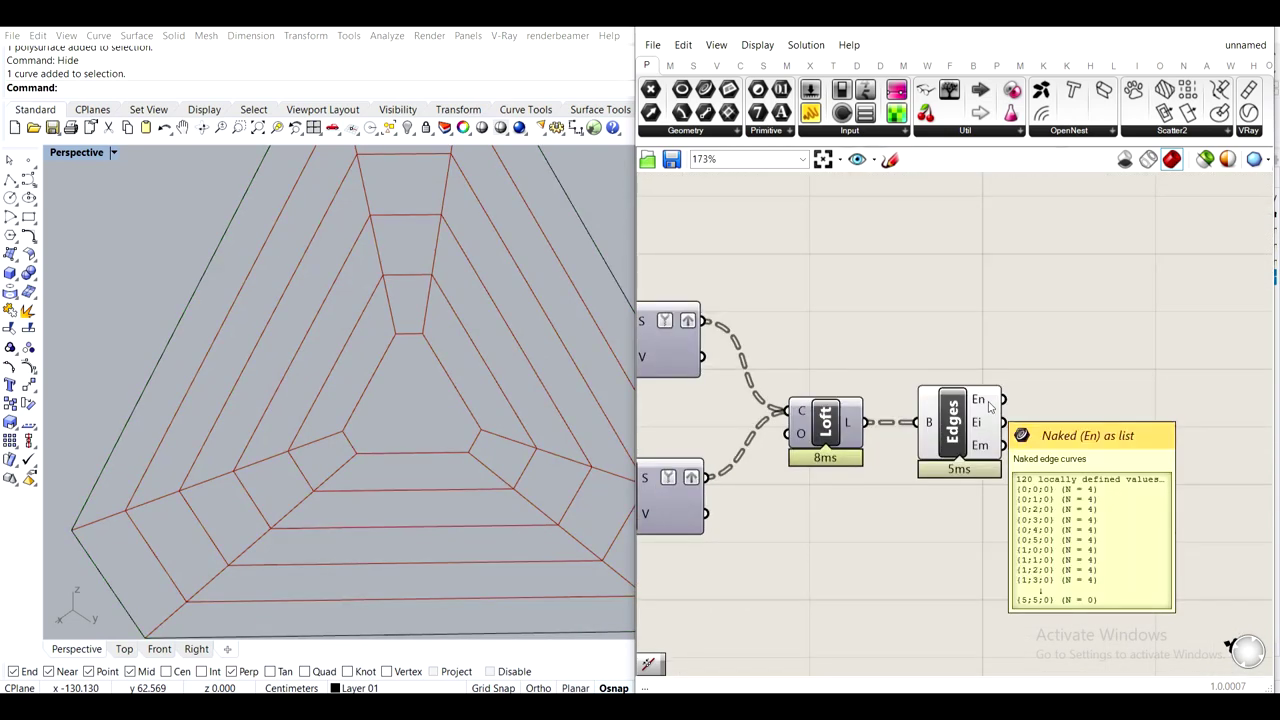
double_click(1068, 433)
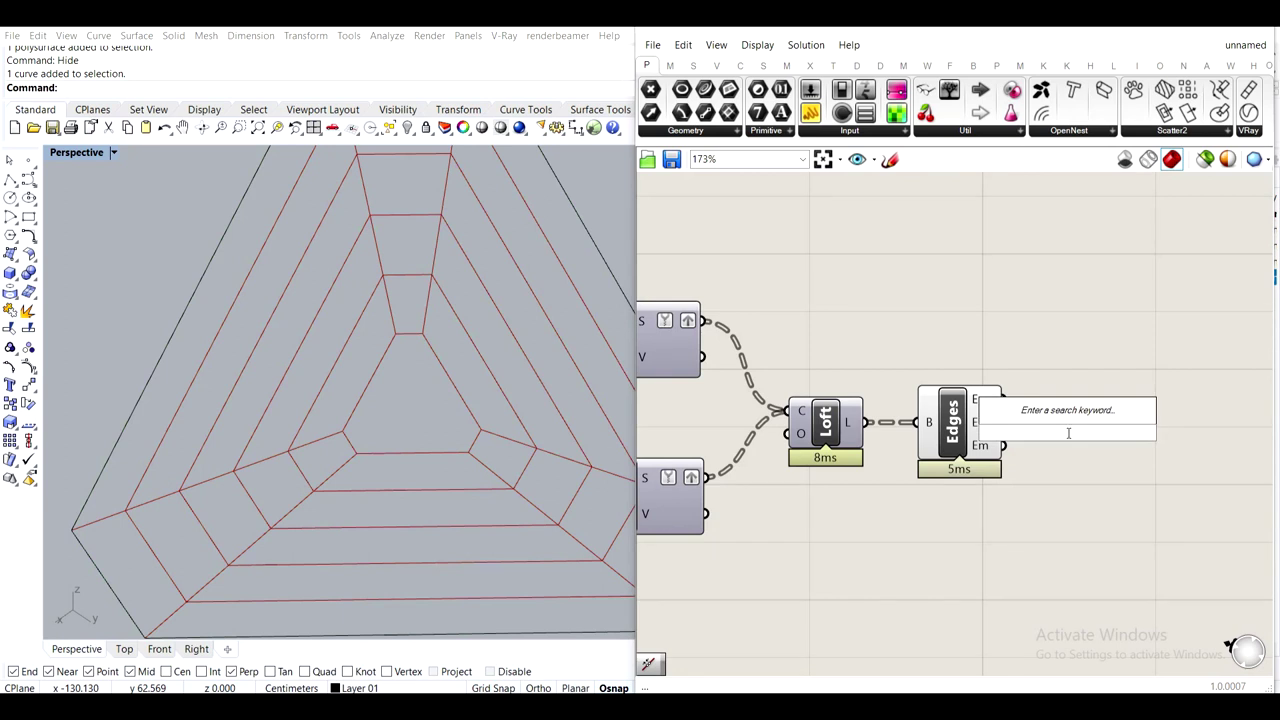
type("join")
left_click(1081, 369)
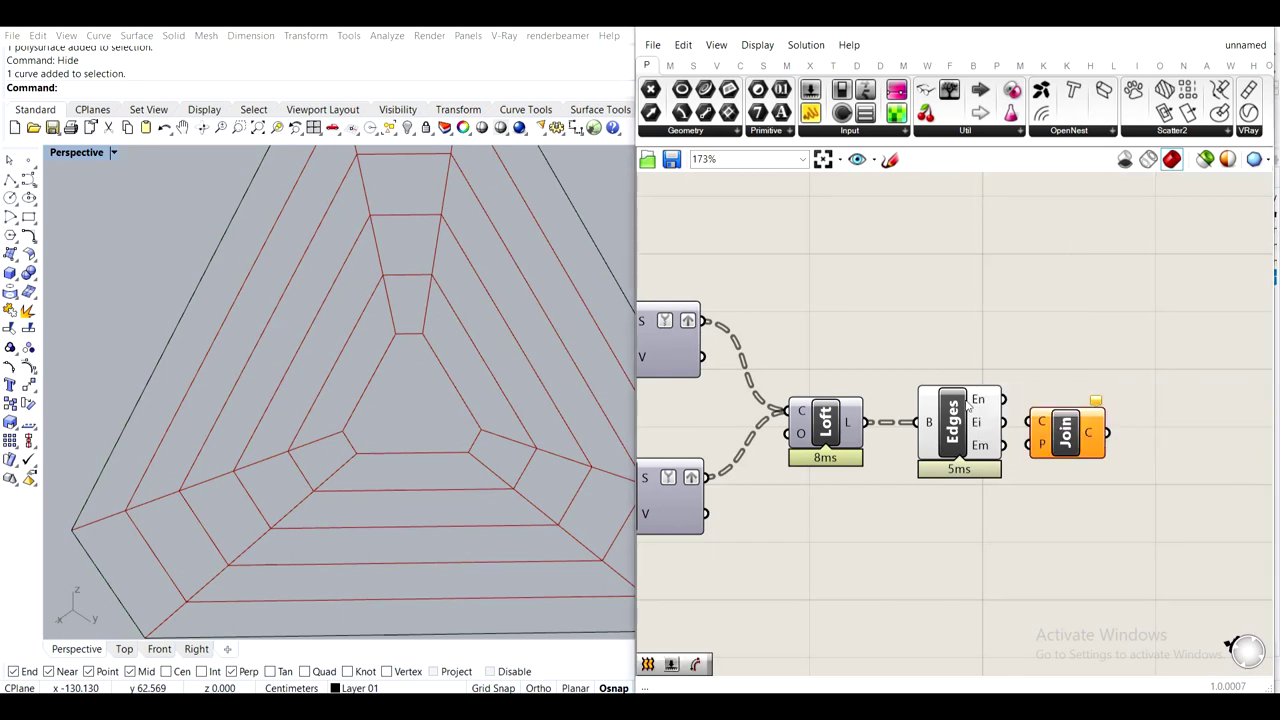
left_click_drag(1002, 400, 1068, 409)
Turn off the preview of the Brep Edges component, leaving Join Curves previewed
left_click(950, 415)
middle_click(950, 415)
left_click(1004, 359)
left_click(1083, 288)
scroll(597, 317, "down", 2)
right_click_drag(468, 323, 381, 373, "shift")
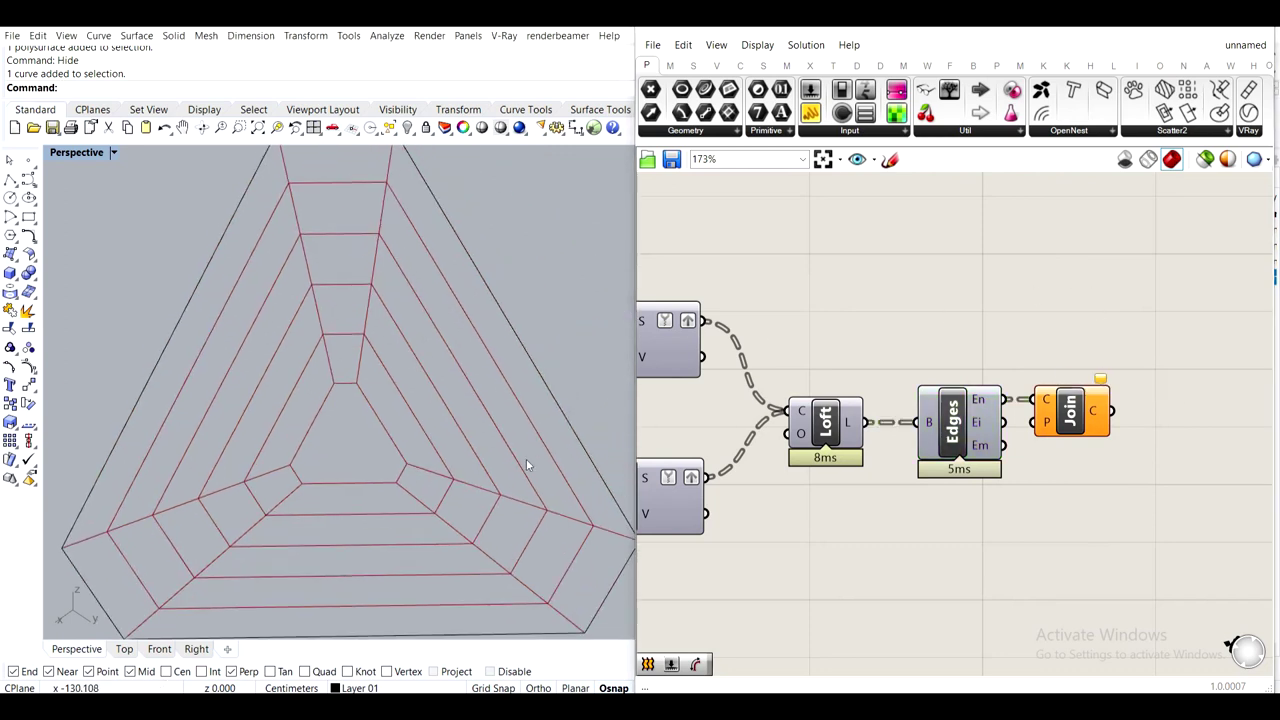
Make room after the Curve parameter and add a Cull Index component above it
right_click_drag(886, 404, 1041, 459)
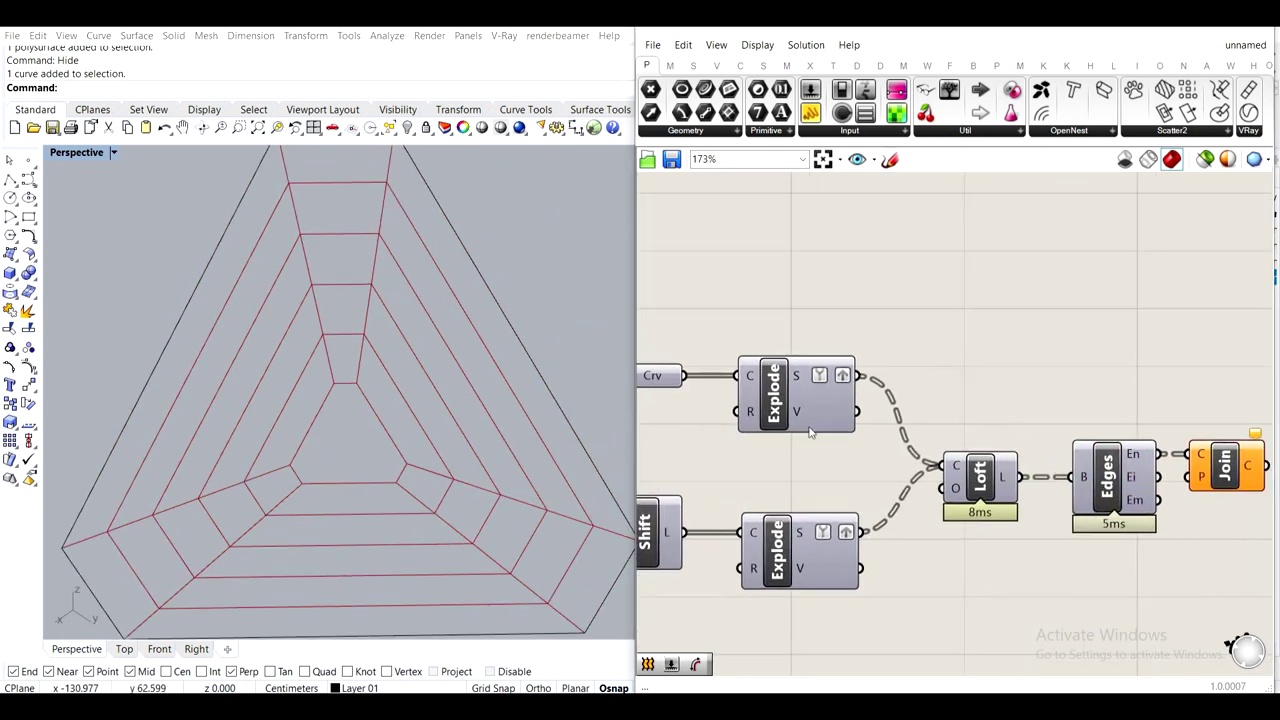
right_click_drag(658, 379, 779, 392)
mouse_move(776, 391)
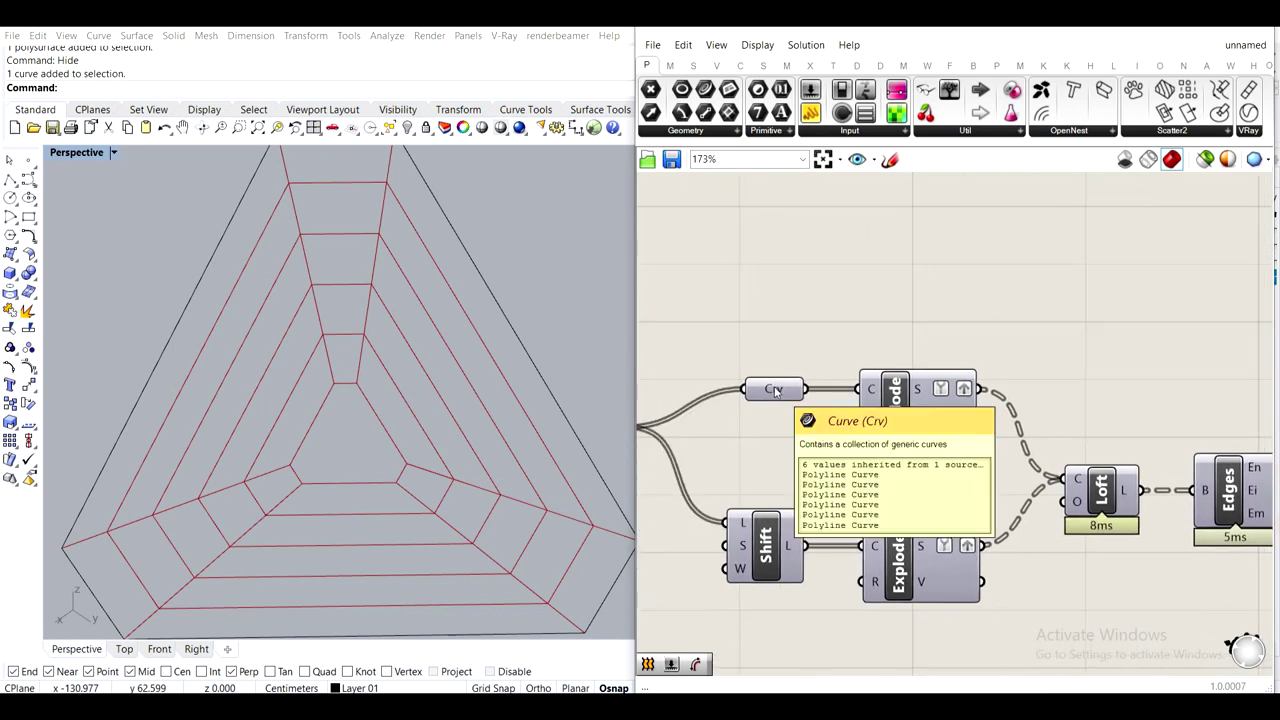
left_click_drag(770, 397, 705, 397)
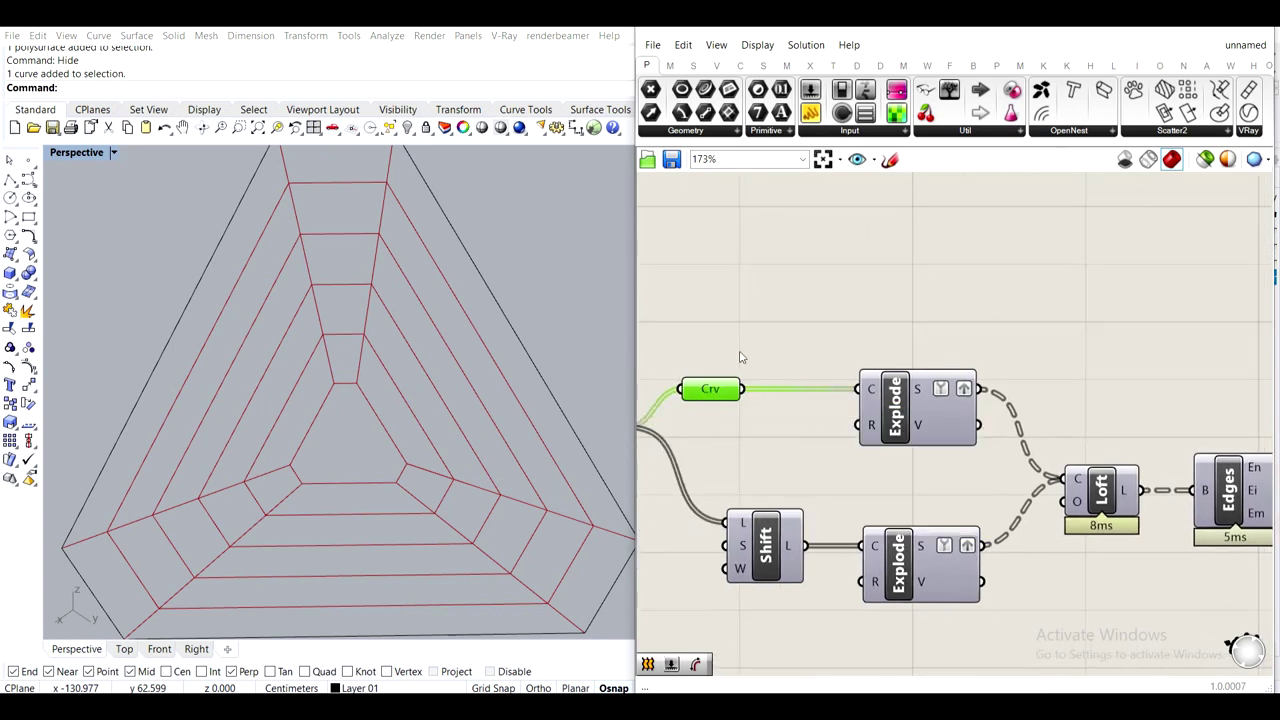
double_click(757, 290)
type("cull")
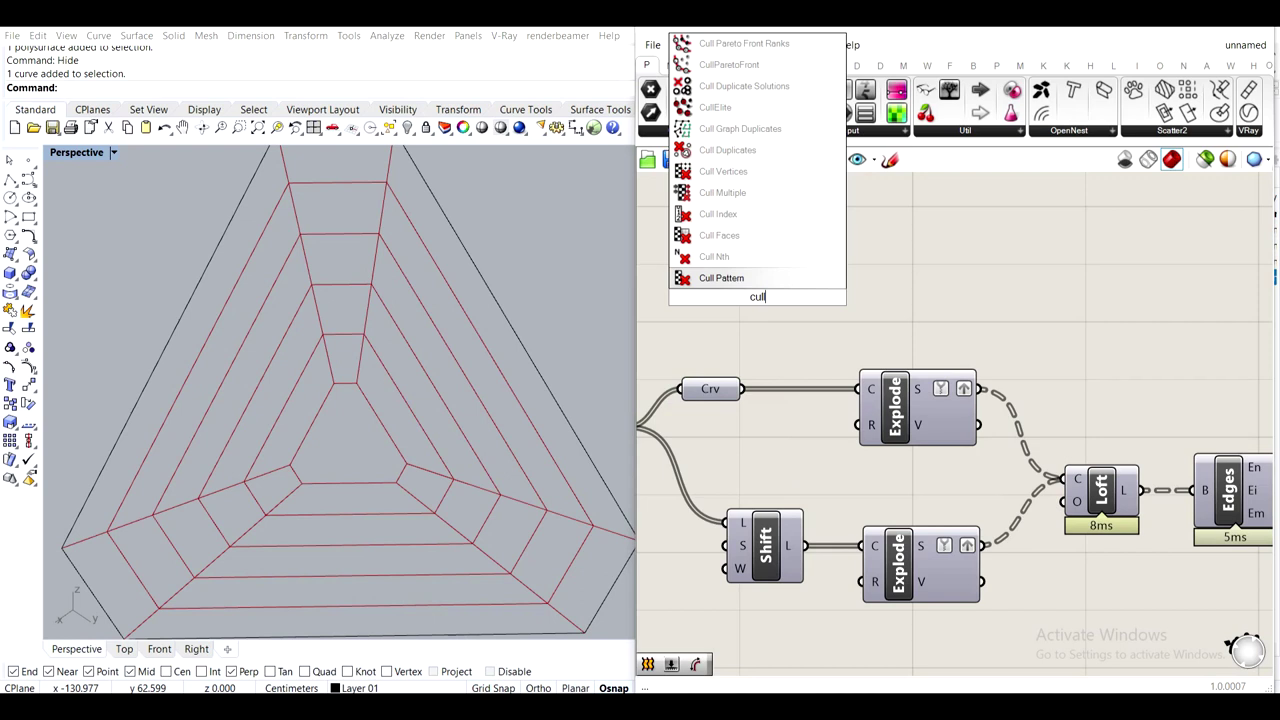
left_click(748, 217)
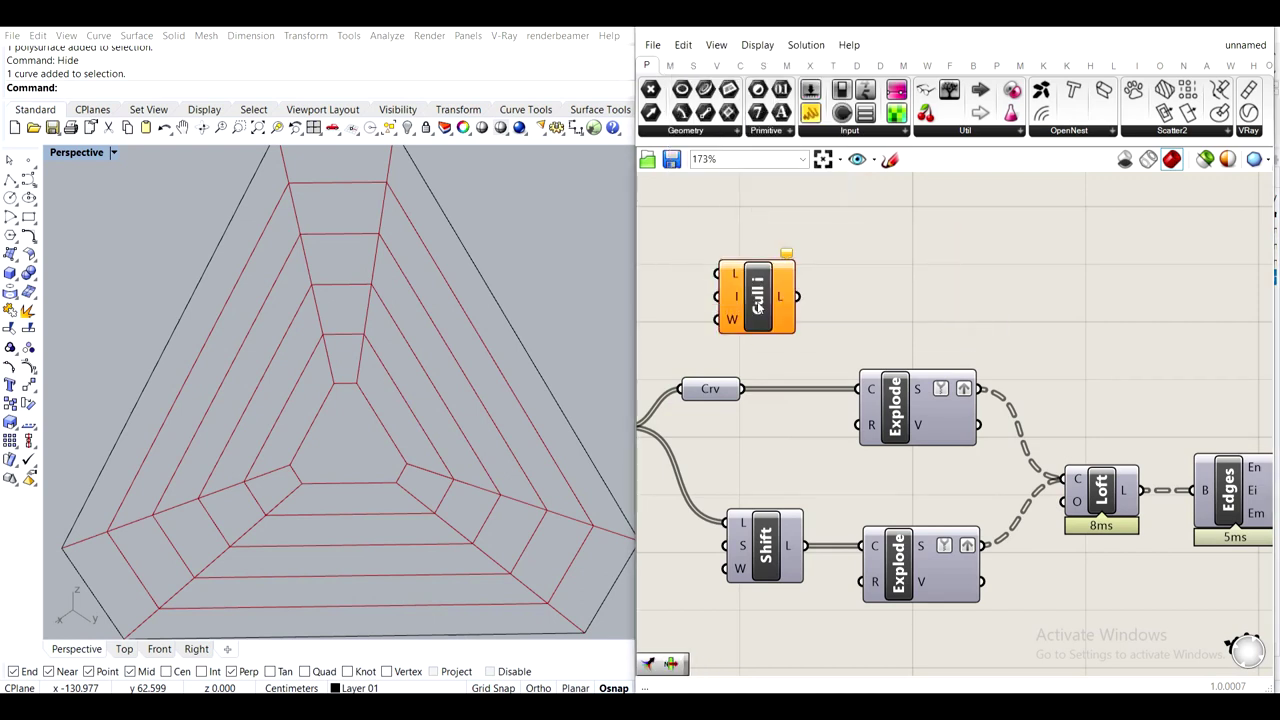
Temporarily preview the Shift List component and examine its shifted curves against the innermost outline
scroll(460, 257, "down", 4)
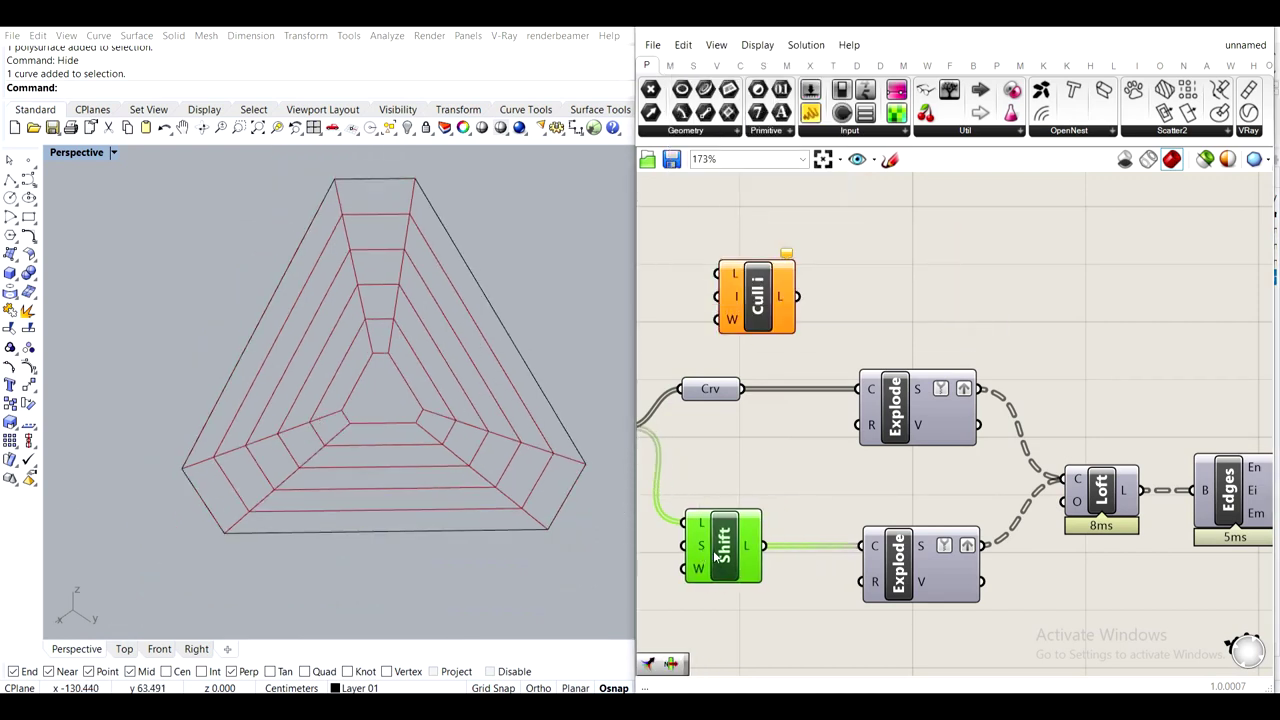
middle_click(743, 548)
left_click(783, 506)
scroll(388, 368, "up", 3)
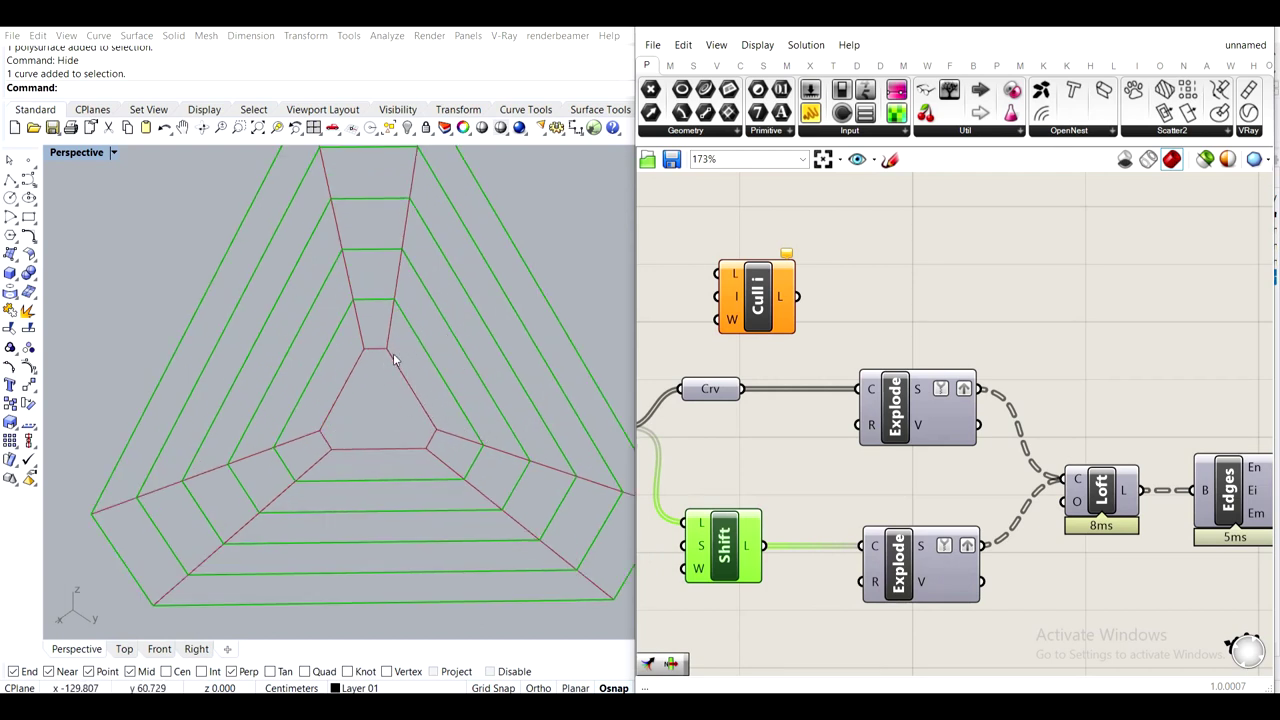
scroll(390, 356, "up", 2)
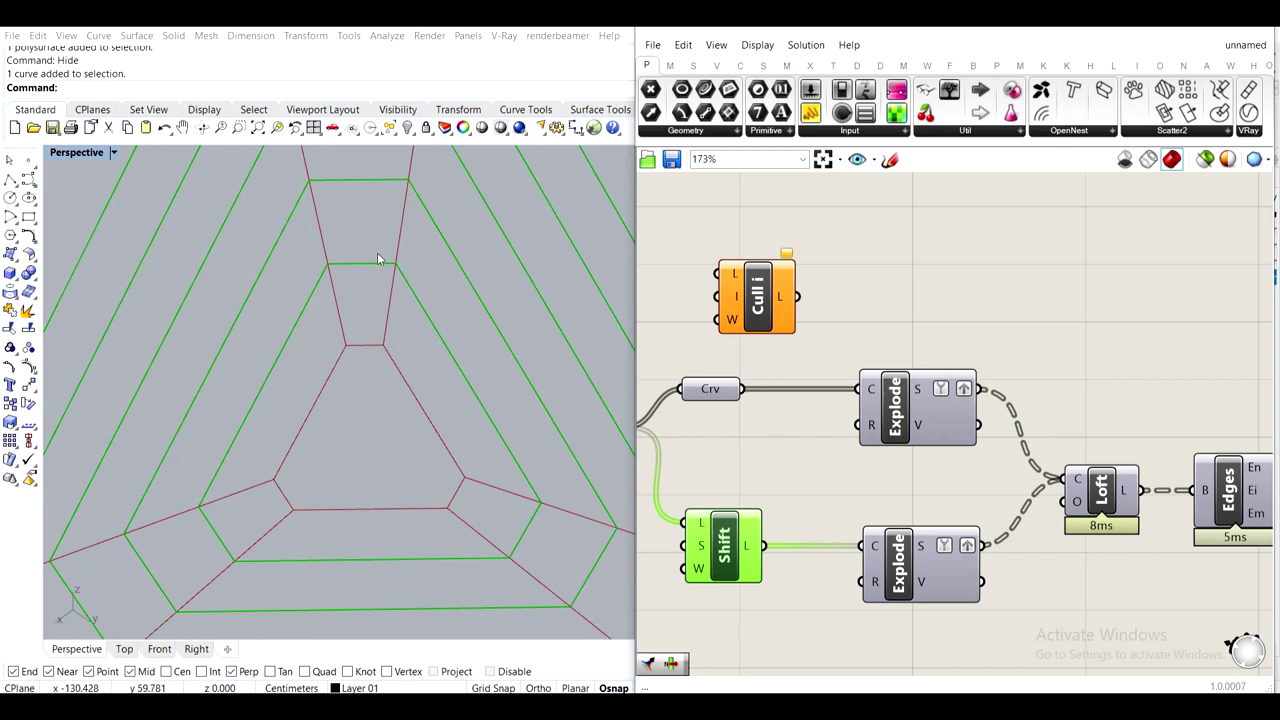
scroll(415, 286, "down", 4)
right_click_drag(423, 288, 368, 408, "shift")
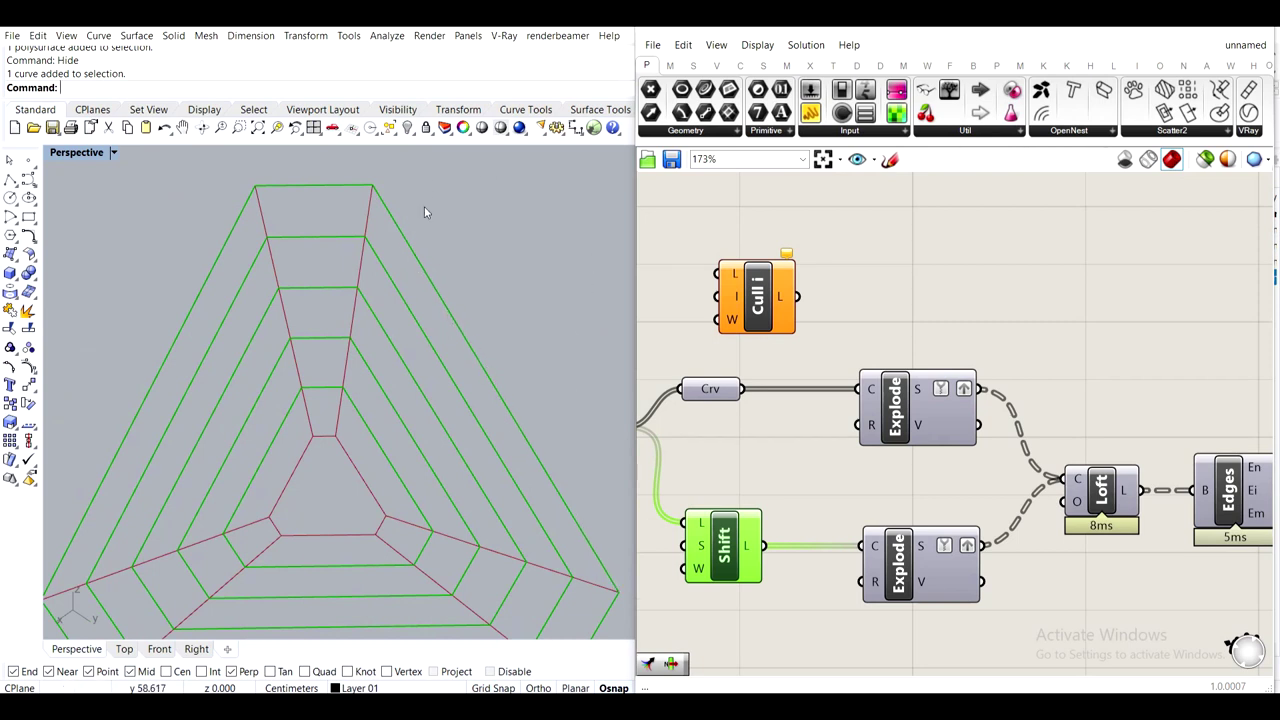
scroll(491, 280, "down", 4)
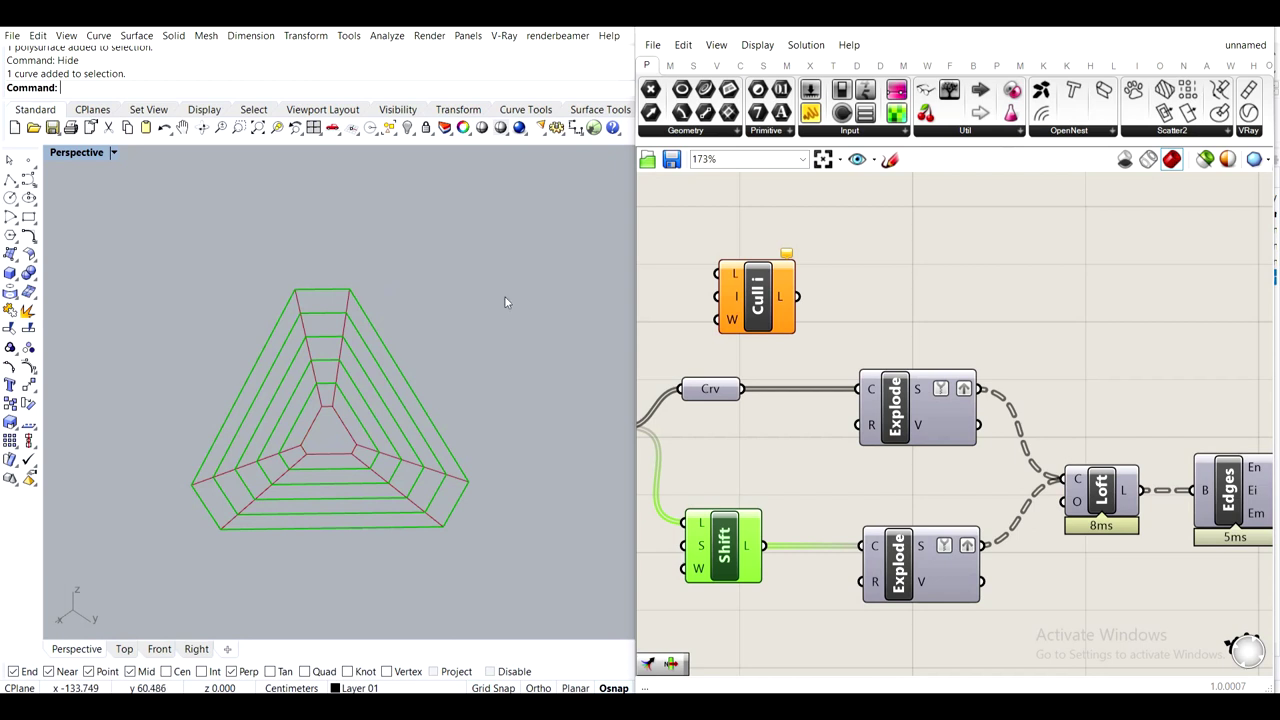
right_click_drag(459, 330, 370, 291)
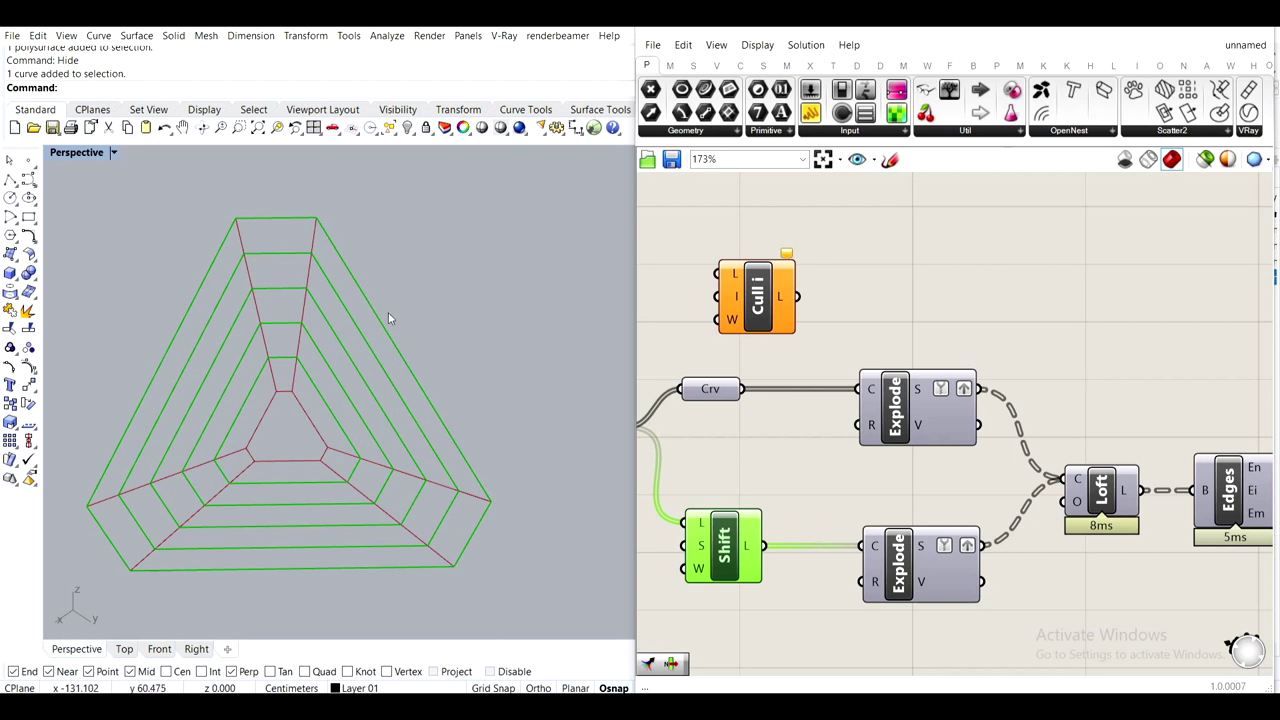
middle_click(742, 556)
left_click(792, 495)
left_click(800, 483)
Place Cull Index after the Curve parameter, feed it those curves and set its cull index to -1
left_click_drag(709, 391, 790, 420)
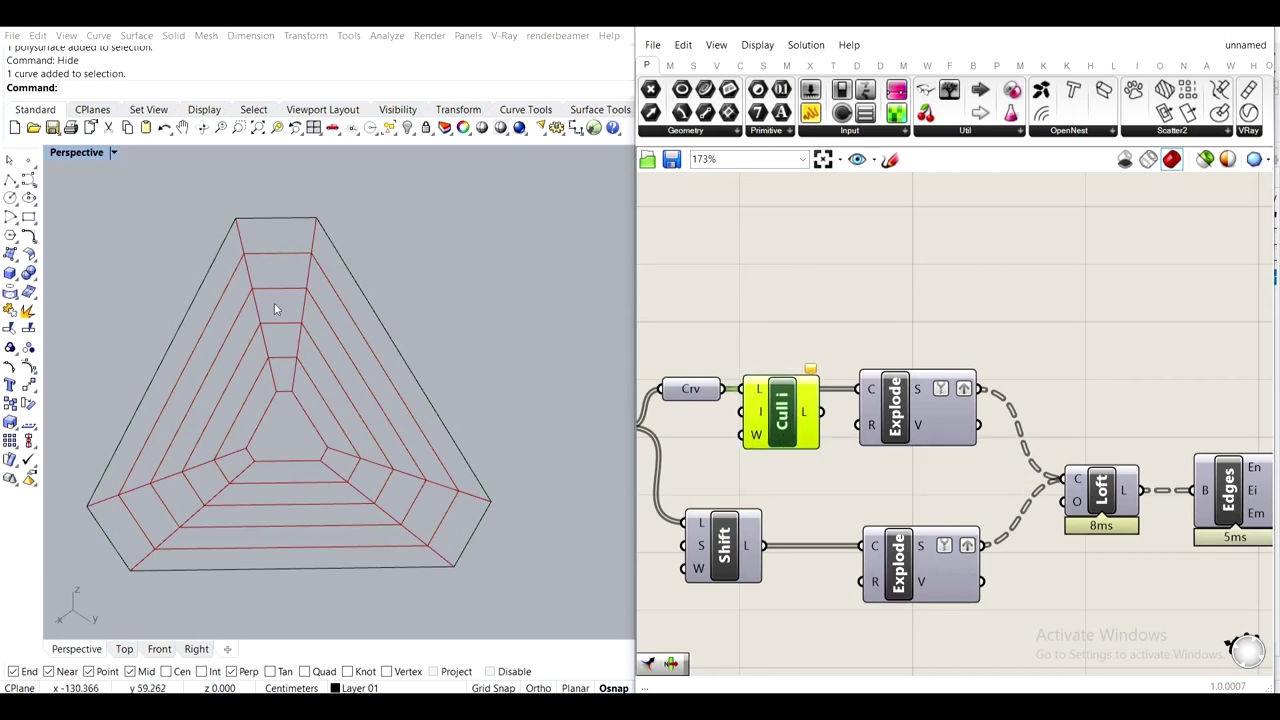
right_click(757, 418)
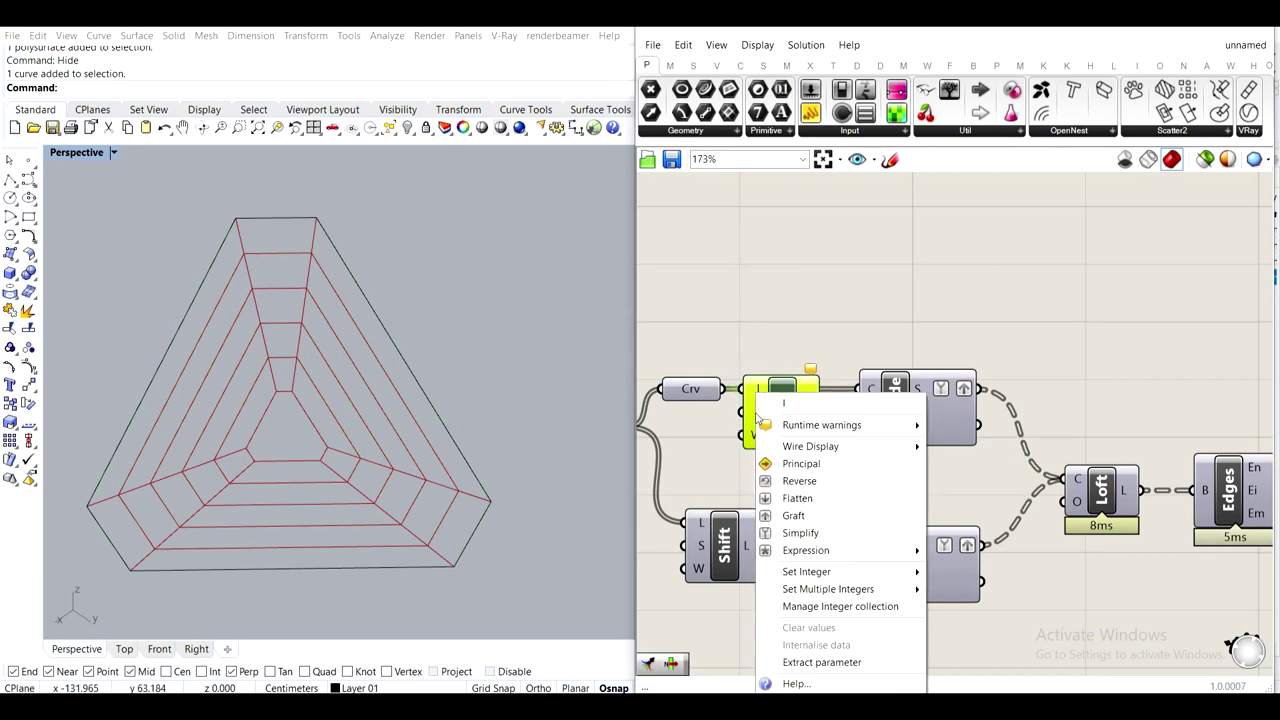
mouse_move(803, 573)
left_click(785, 366)
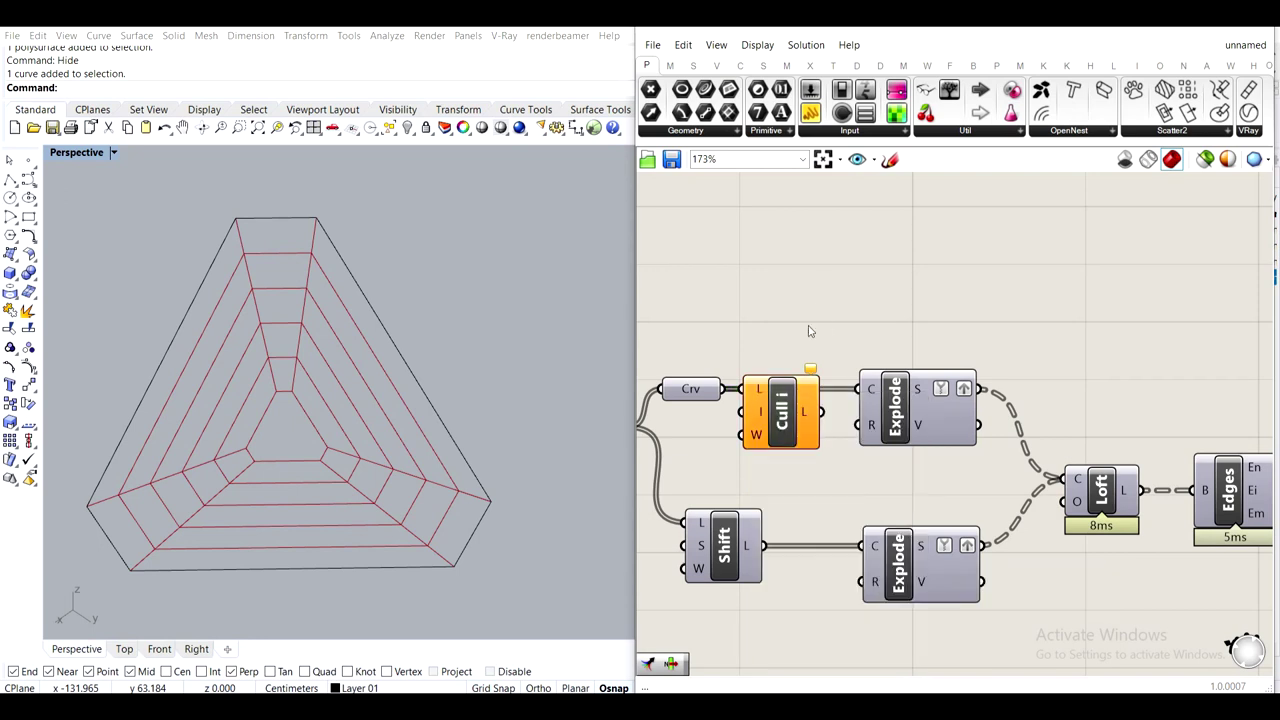
right_click(757, 422)
right_click(755, 420)
mouse_move(823, 574)
left_click(962, 574)
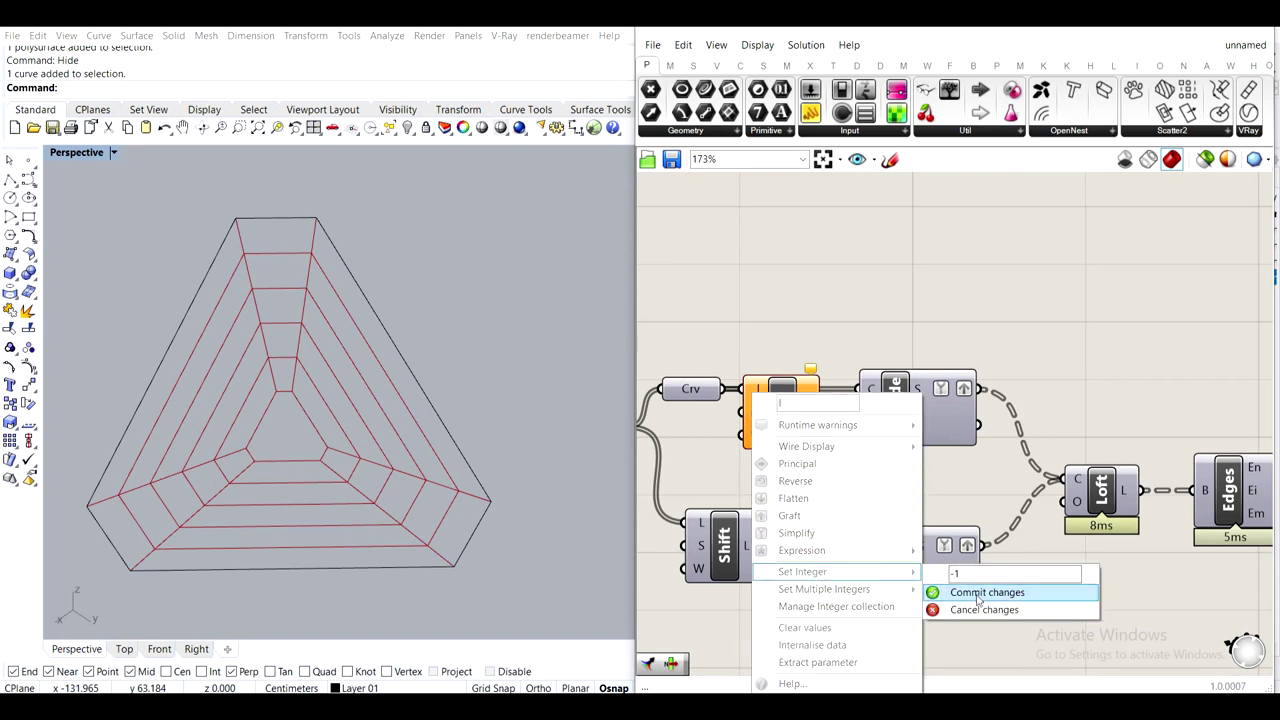
left_click(1005, 594)
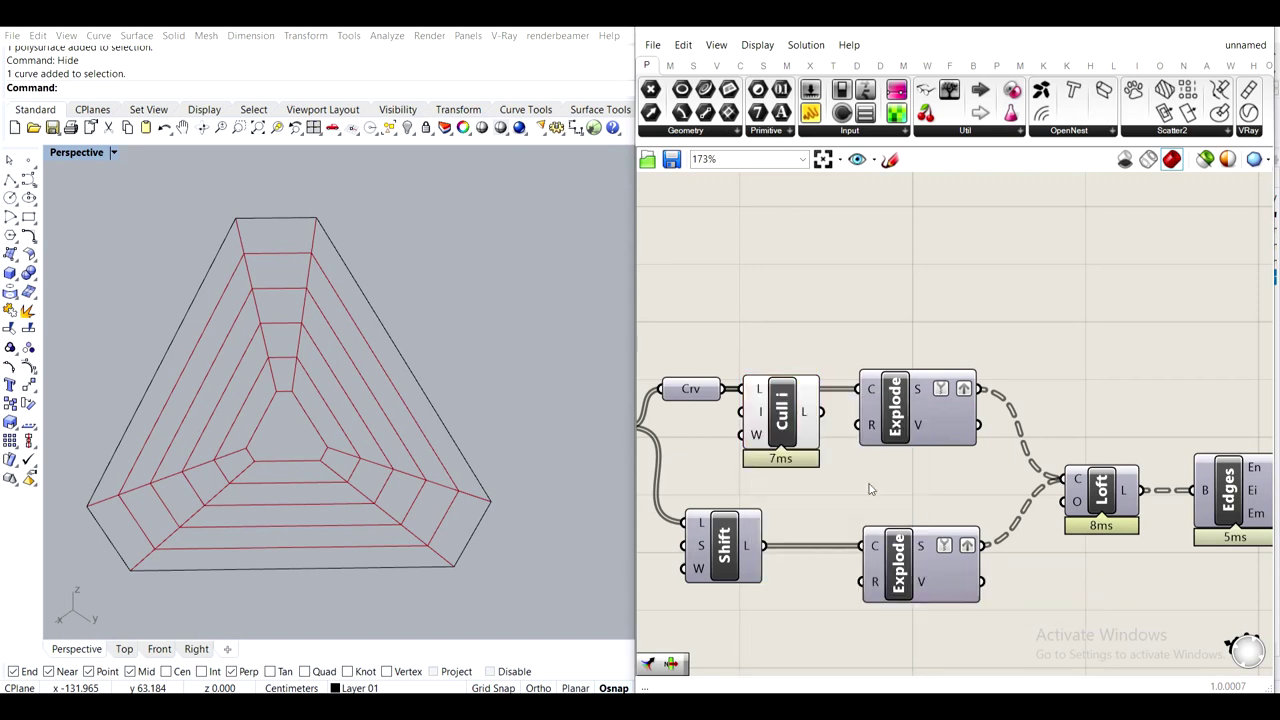
Connect the Cull Index output to the first Explode component's curve input and turn off Cull Index's preview
left_click_drag(797, 418, 867, 389)
middle_click(783, 410)
left_click(838, 360)
left_click_drag(928, 292, 936, 294)
Flatten the curves output of the Join Curves component
scroll(937, 299, "down", 4)
right_click_drag(1091, 364, 914, 371)
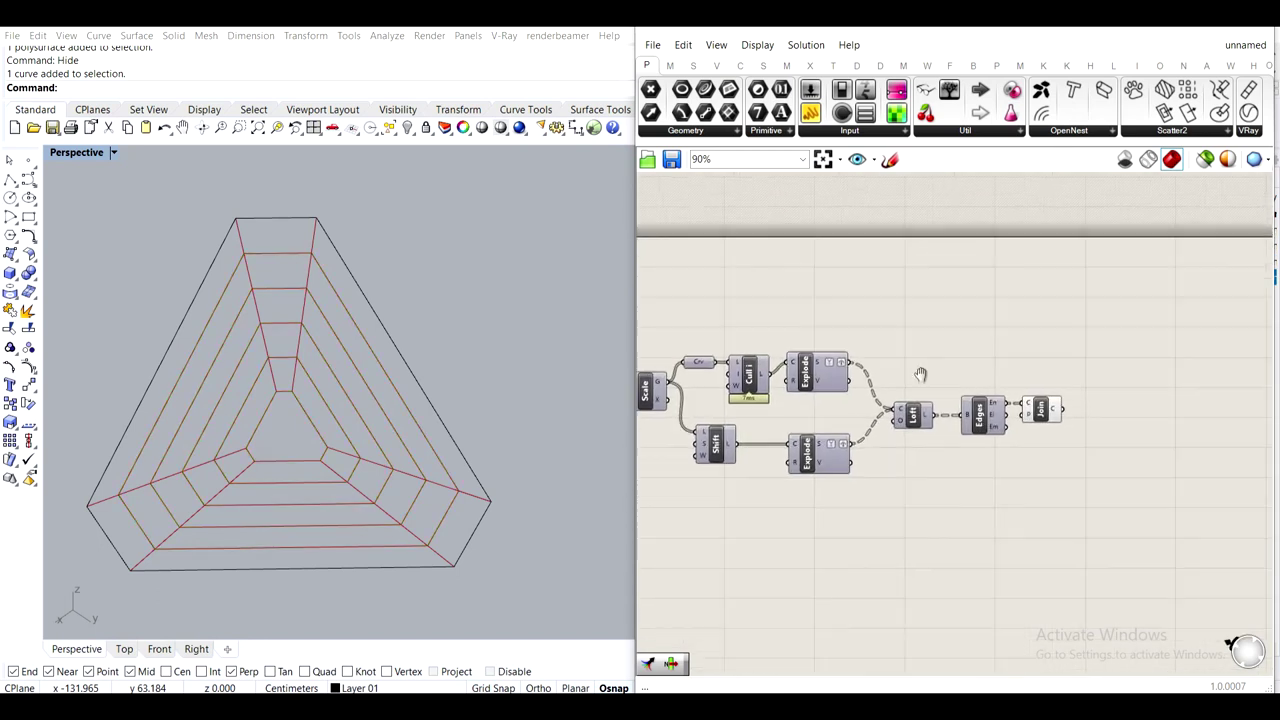
scroll(1027, 405, "up", 3)
left_click(960, 393)
left_click(990, 392)
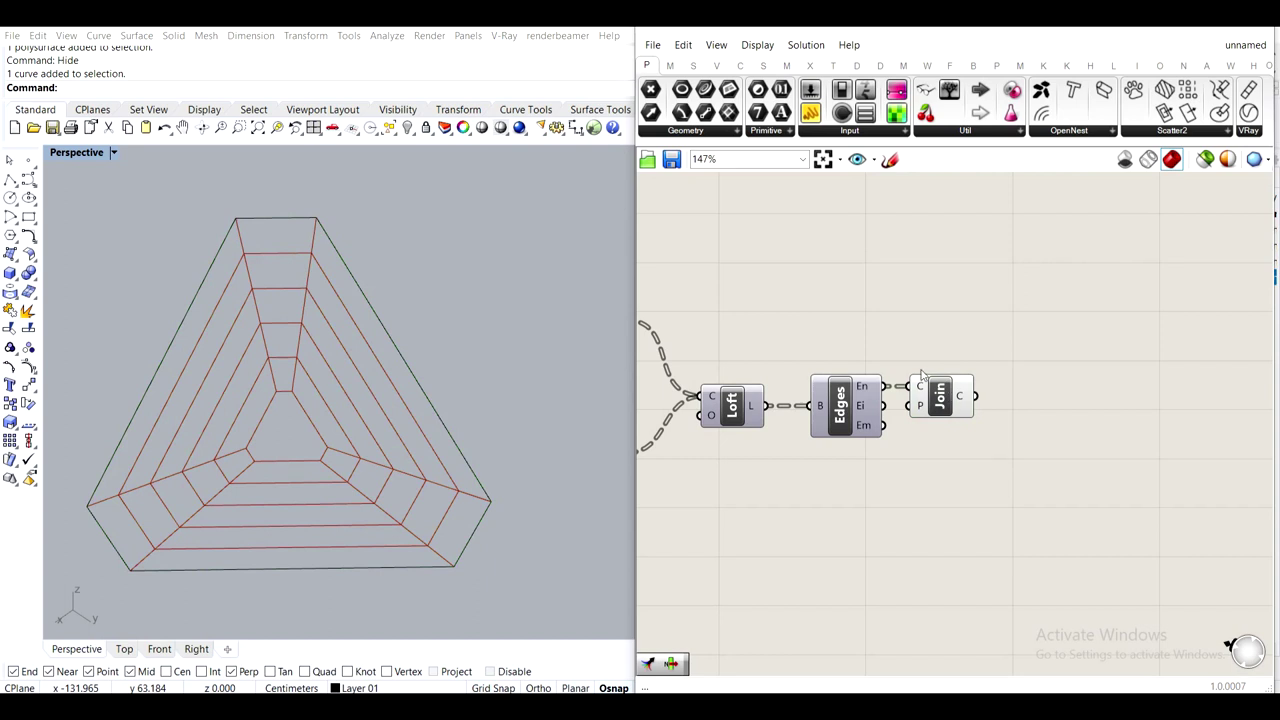
scroll(925, 378, "up", 2)
right_click(968, 402)
left_click(1035, 470)
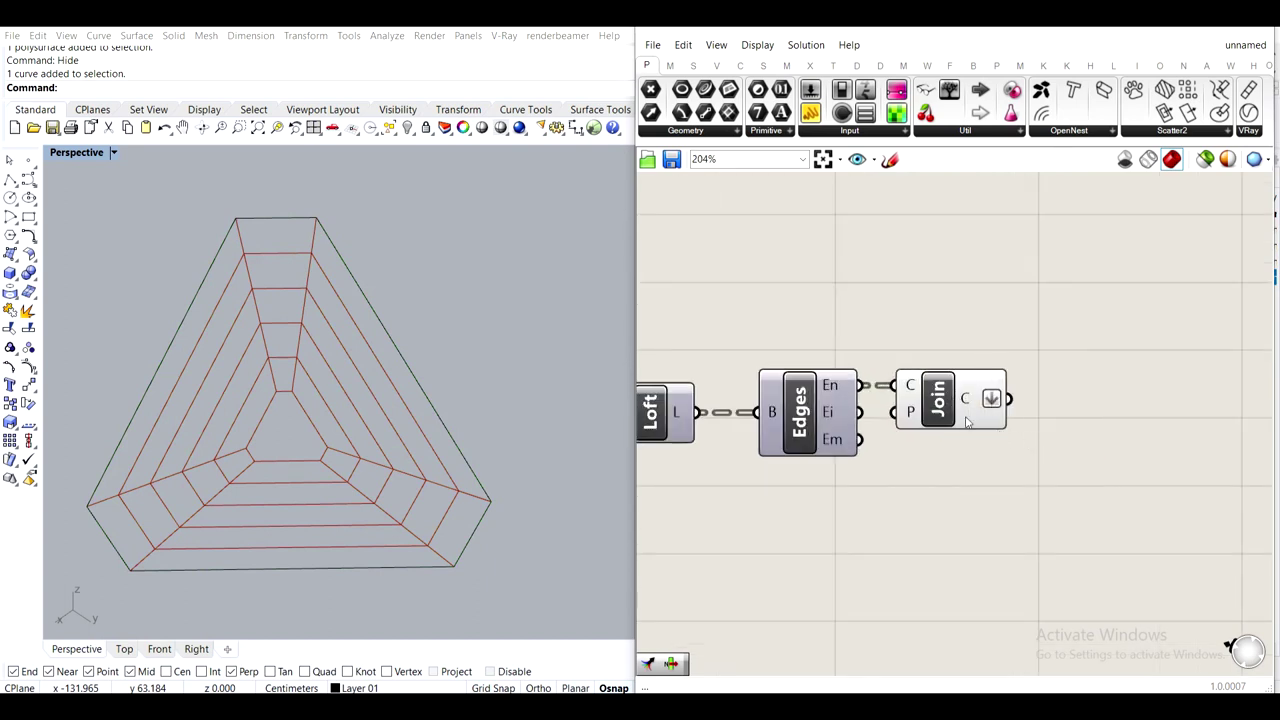
mouse_move(970, 407)
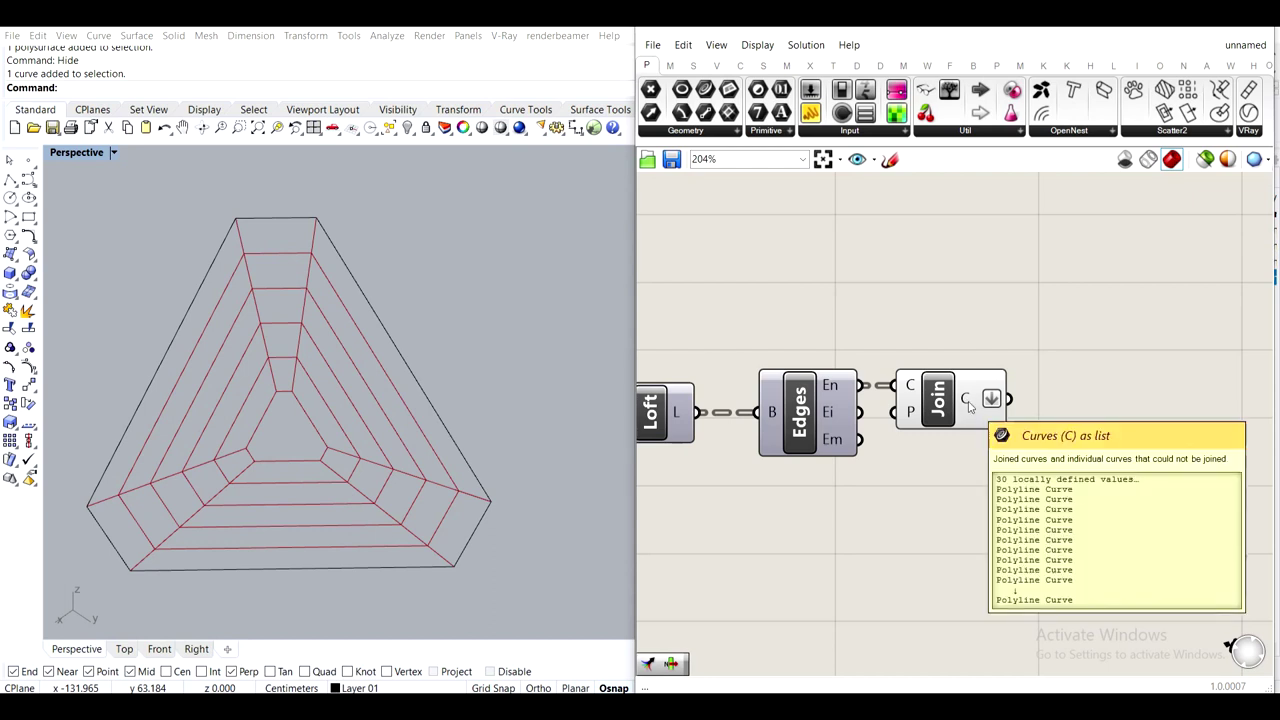
Review the component chain leading up to the flattened Join Curves component
scroll(938, 486, "down", 6)
right_click_drag(774, 501, 1059, 425)
right_click_drag(866, 389, 930, 379)
scroll(775, 456, "up", 8)
mouse_move(793, 450)
left_mouse_down()
mouse_move(846, 446)
mouse_move(766, 446)
mouse_move(791, 446)
left_mouse_up()
scroll(848, 461, "down", 6)
right_click_drag(1085, 426, 934, 429)
scroll(930, 427, "down", 5)
scroll(1023, 420, "up", 5)
scroll(1060, 427, "up", 5)
left_click_drag(1046, 505, 730, 341)
left_click_drag(1074, 377, 1048, 373)
left_click(1130, 477)
right_click_drag(1112, 475, 929, 433)
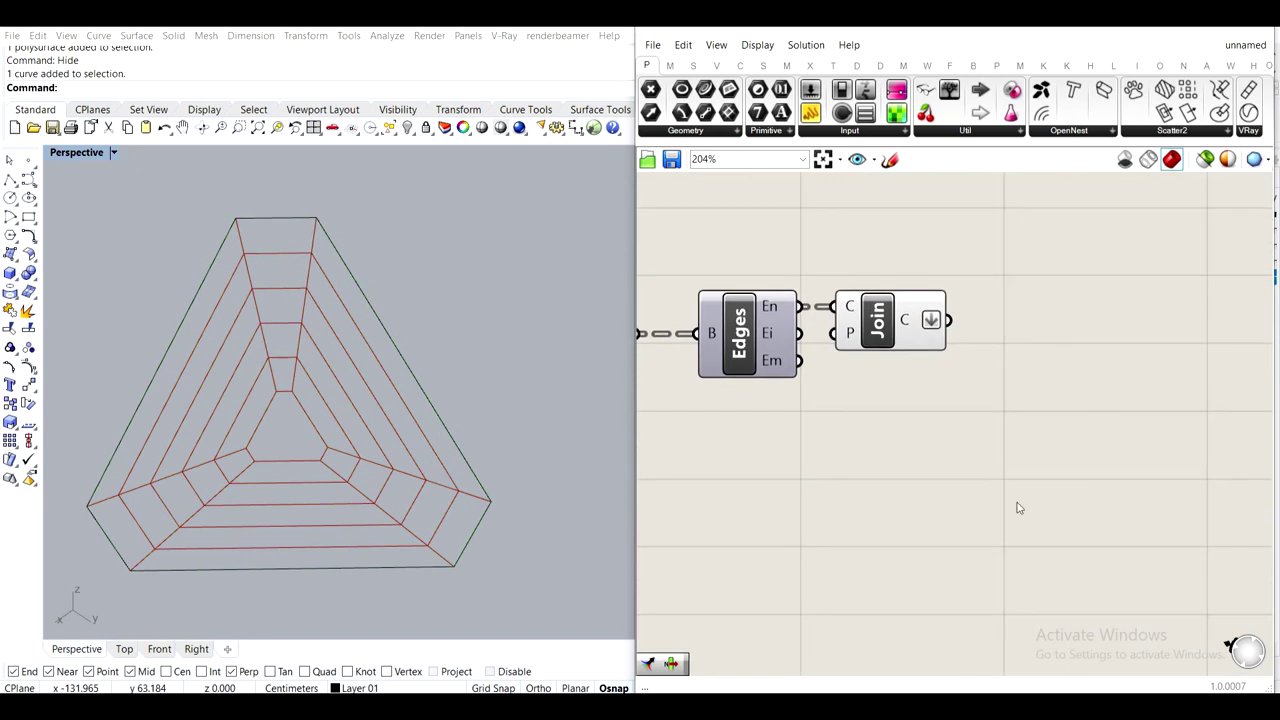
right_click_drag(1005, 471, 962, 495)
double_click(994, 464)
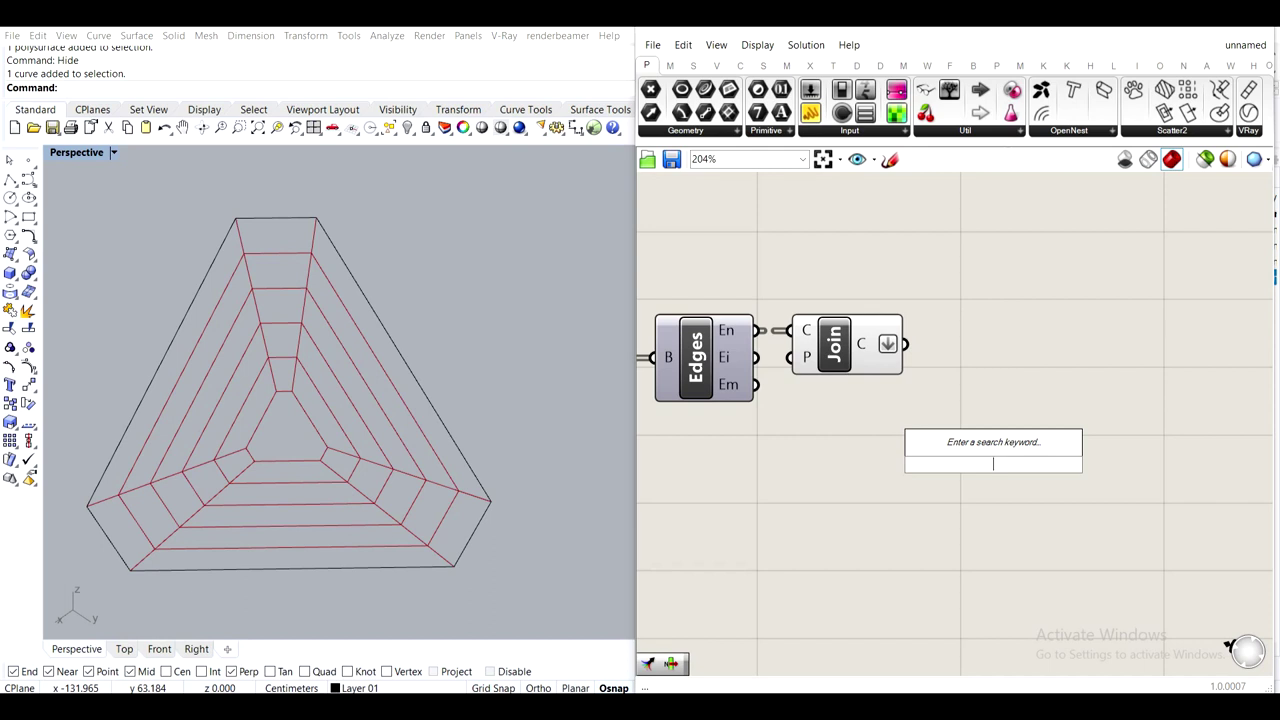
type("off")
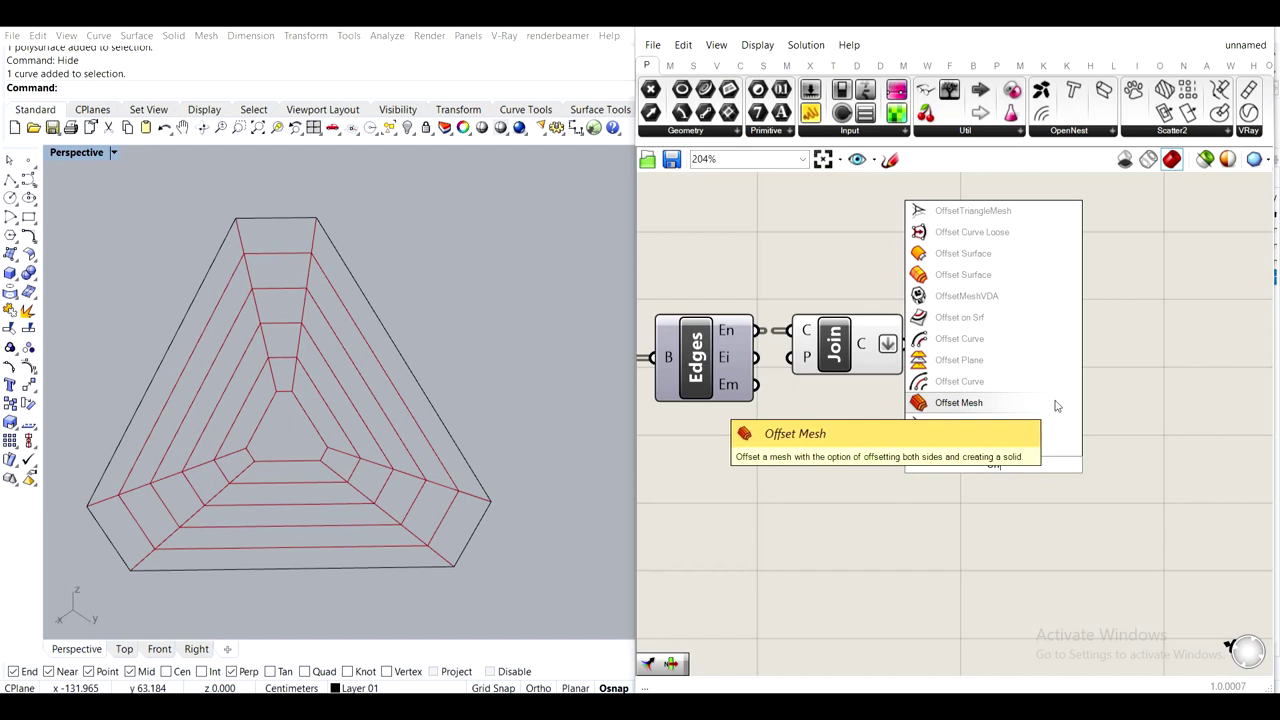
double_click(1034, 532)
Find the Isotrim component among the surface utilities and place it above the Edges component
left_click(671, 66)
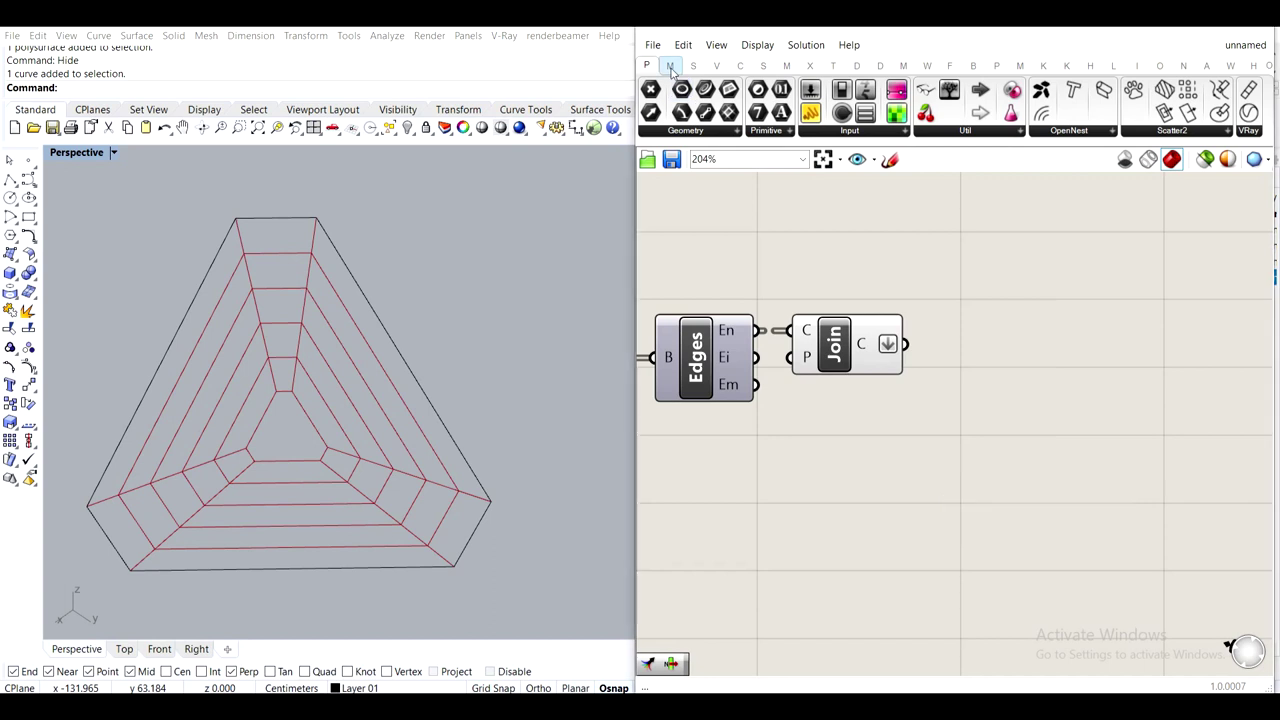
left_click(694, 66)
left_click(717, 66)
left_click(763, 66)
left_click(740, 67)
left_click(717, 67)
left_click(694, 67)
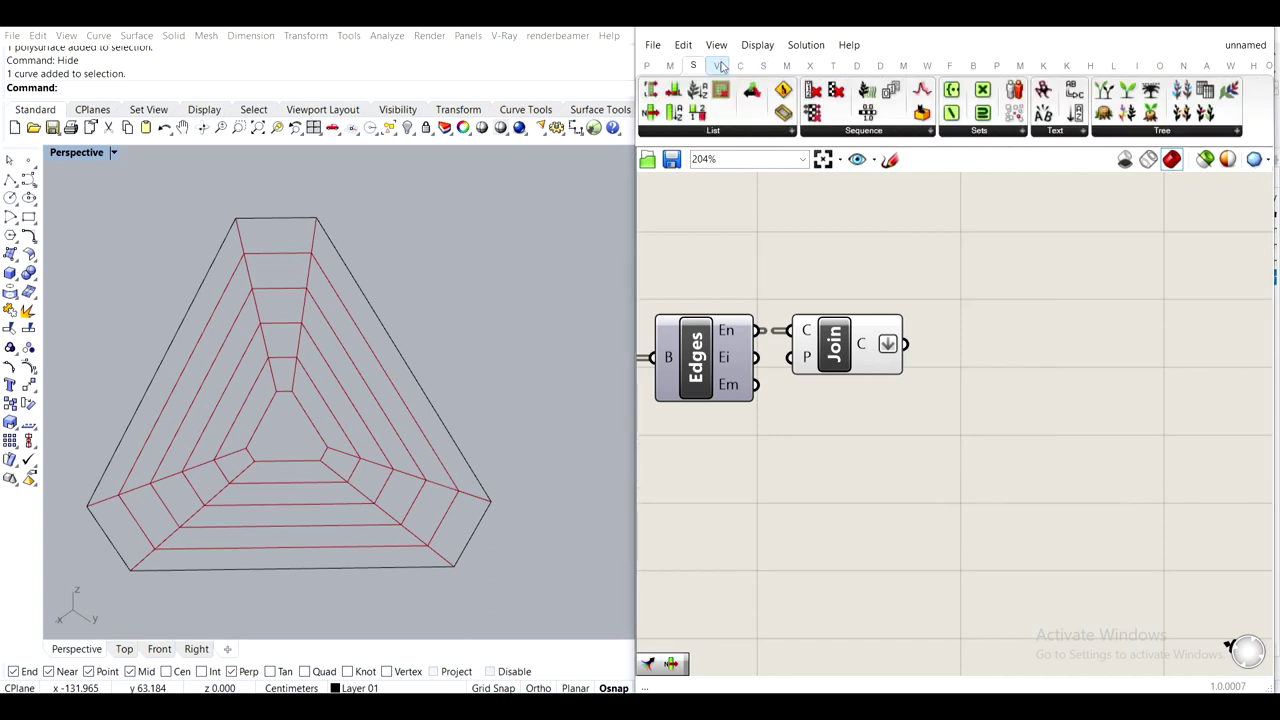
left_click(763, 67)
left_click(970, 131)
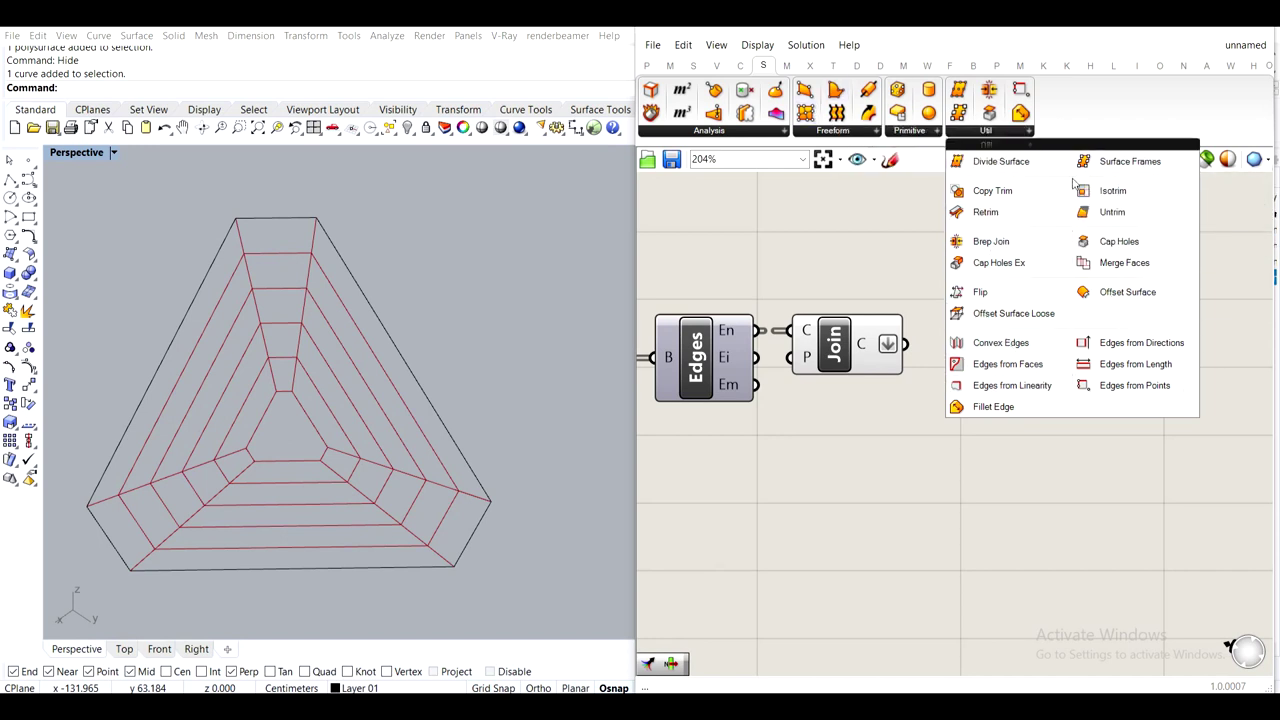
left_click(1112, 190)
left_click(782, 192)
Select the Edges and Join Curves components after Loft and delete them both
right_click_drag(828, 311, 1049, 464)
left_click_drag(1125, 570, 1182, 506)
right_click_drag(1236, 566, 1032, 524)
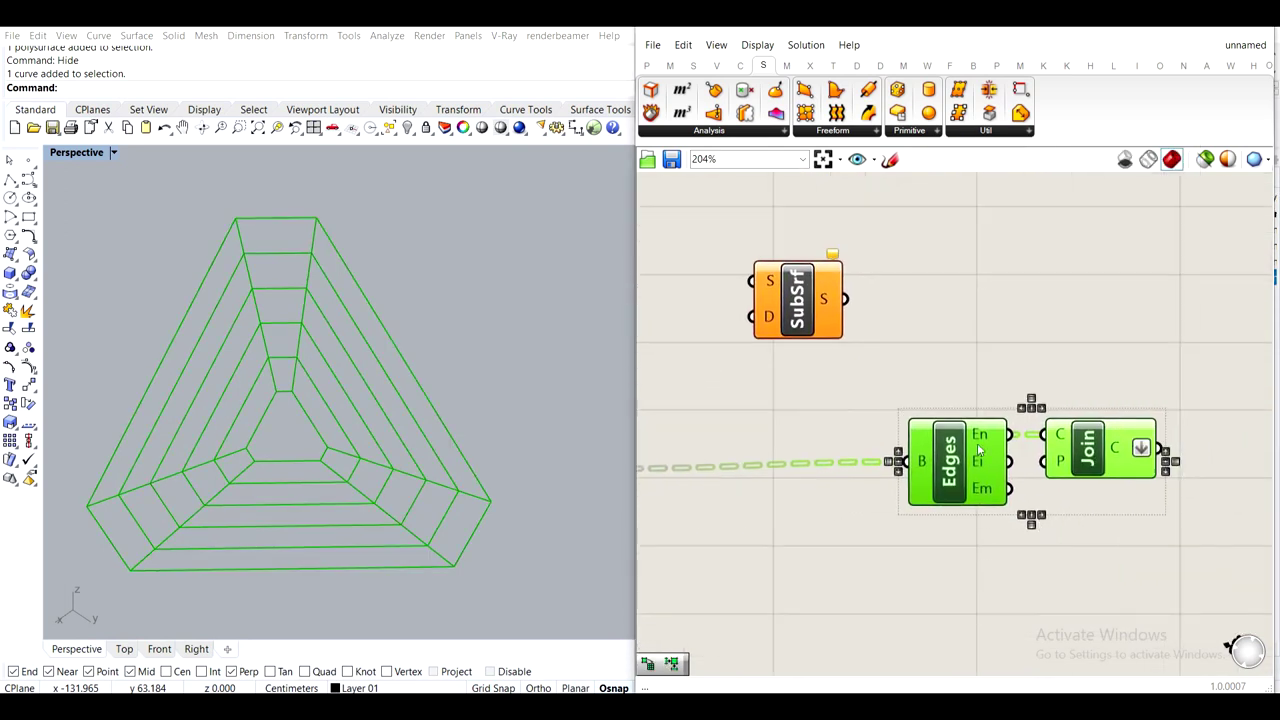
right_click_drag(780, 399, 1022, 357)
right_click_drag(874, 441, 692, 436)
scroll(1075, 395, "down", 2)
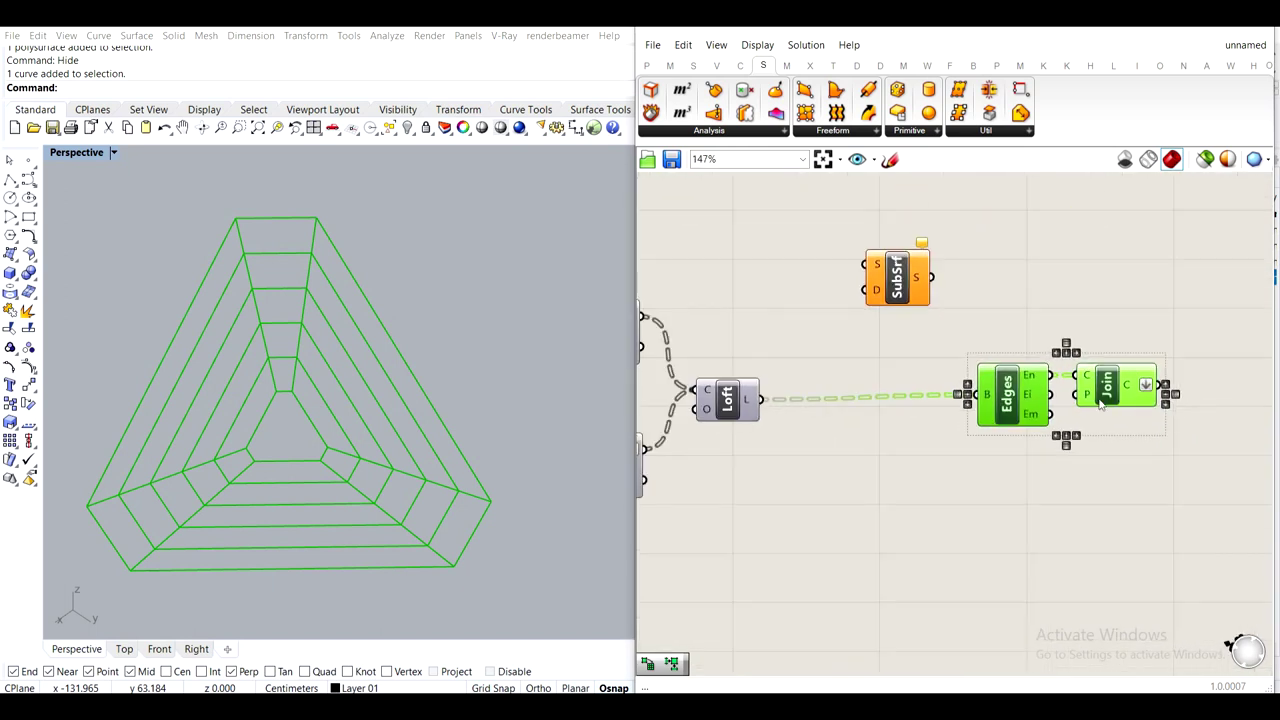
key("Delete")
Connect the Loft output to the surface input of the Isotrim component placed beside it
scroll(746, 388, "up", 3)
left_click_drag(777, 426, 936, 437)
right_click_drag(882, 428, 884, 426)
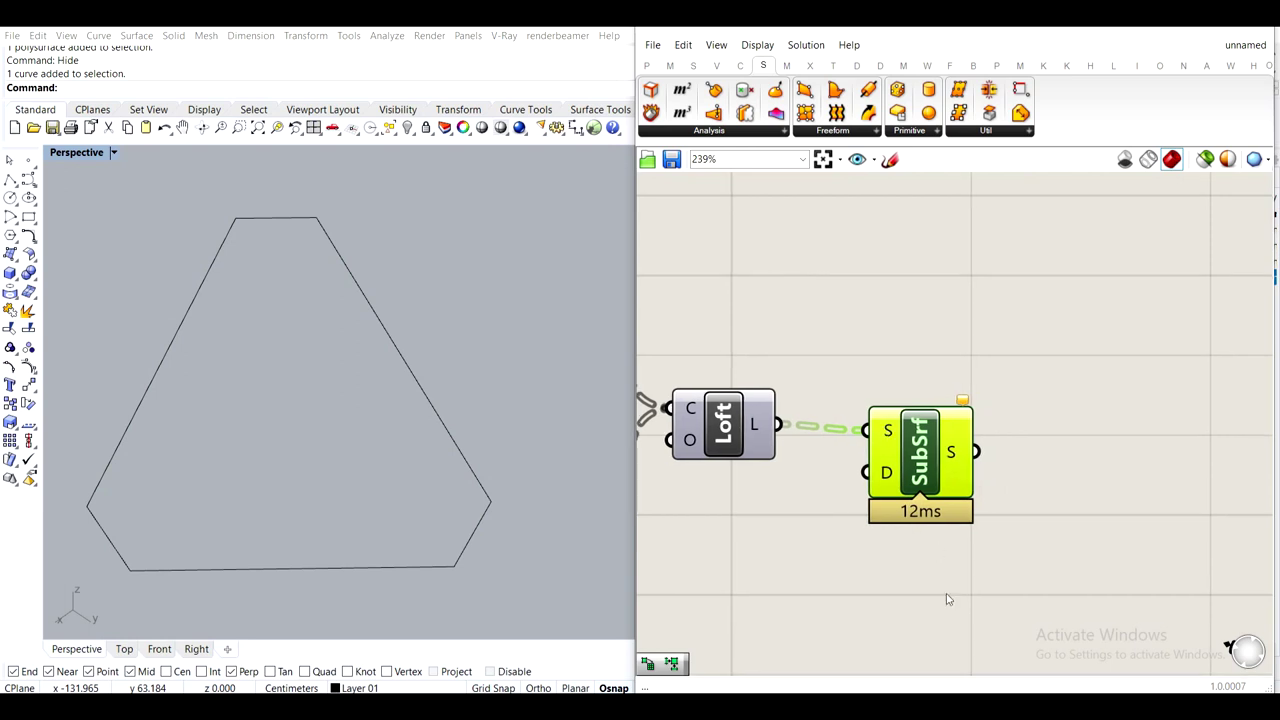
Try flattening the surface input of the Isotrim component, then remove that flattening
right_click(889, 433)
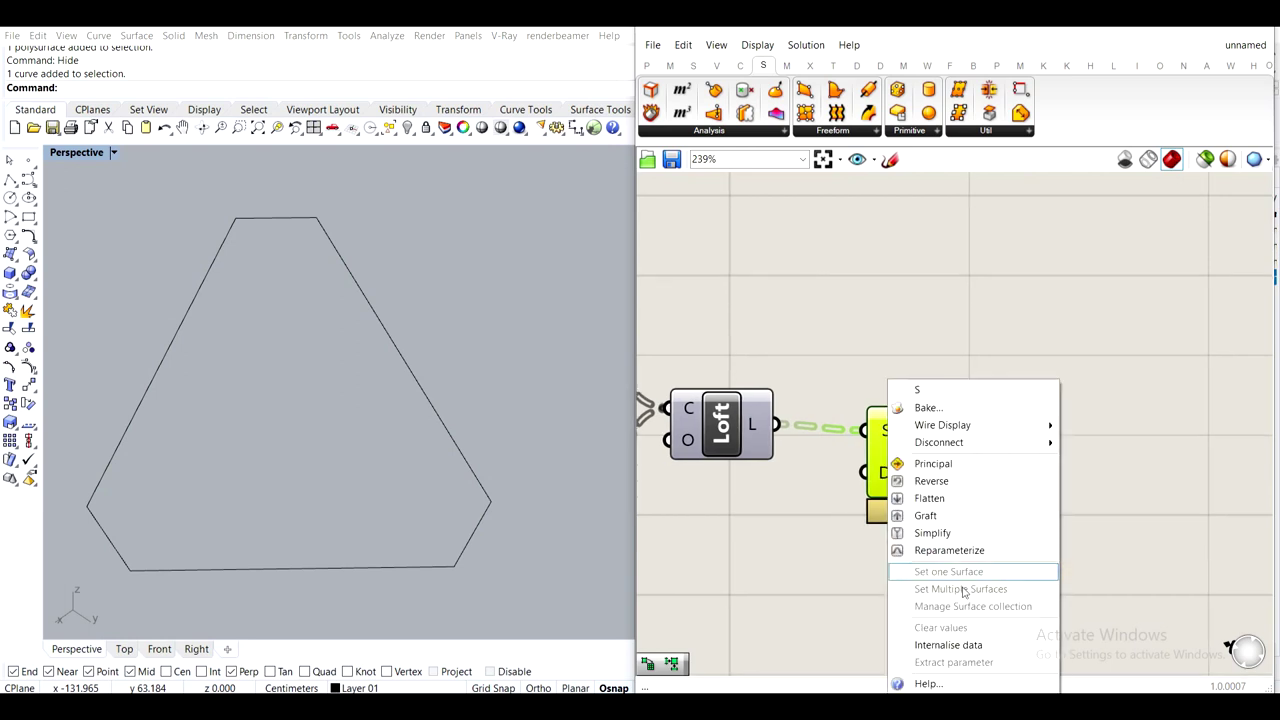
left_click(982, 504)
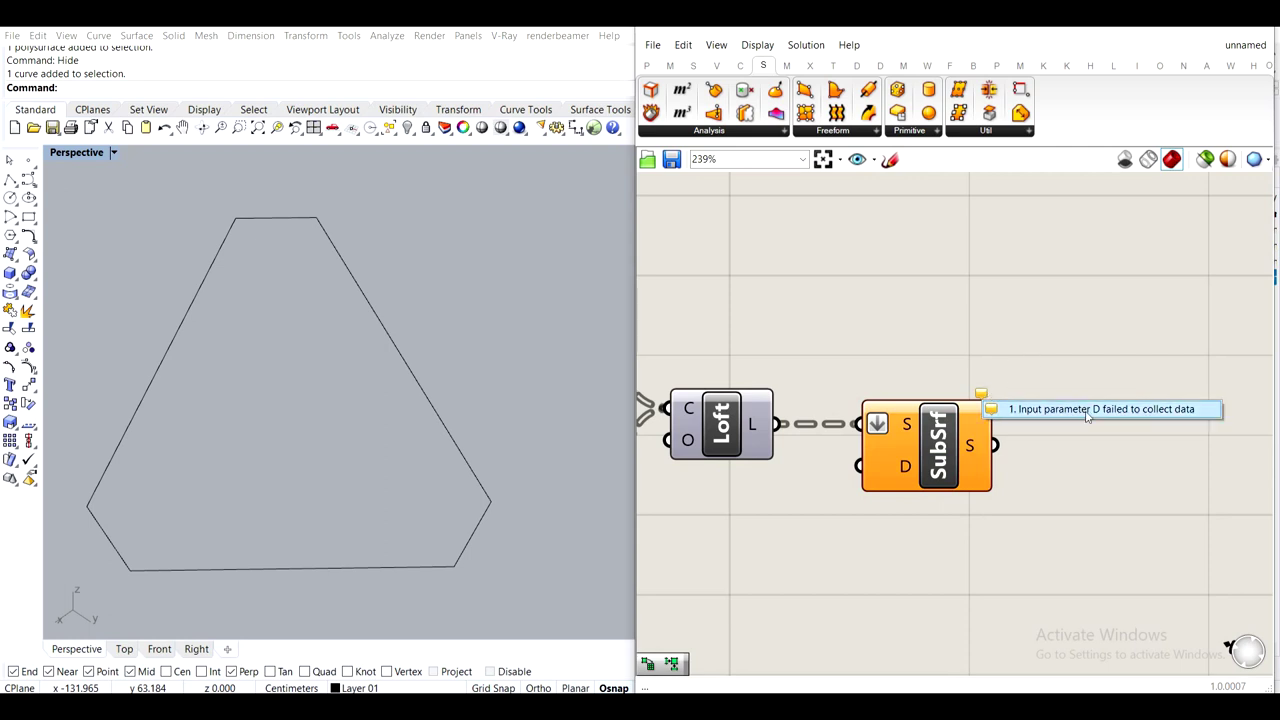
left_click_drag(917, 465, 1092, 465)
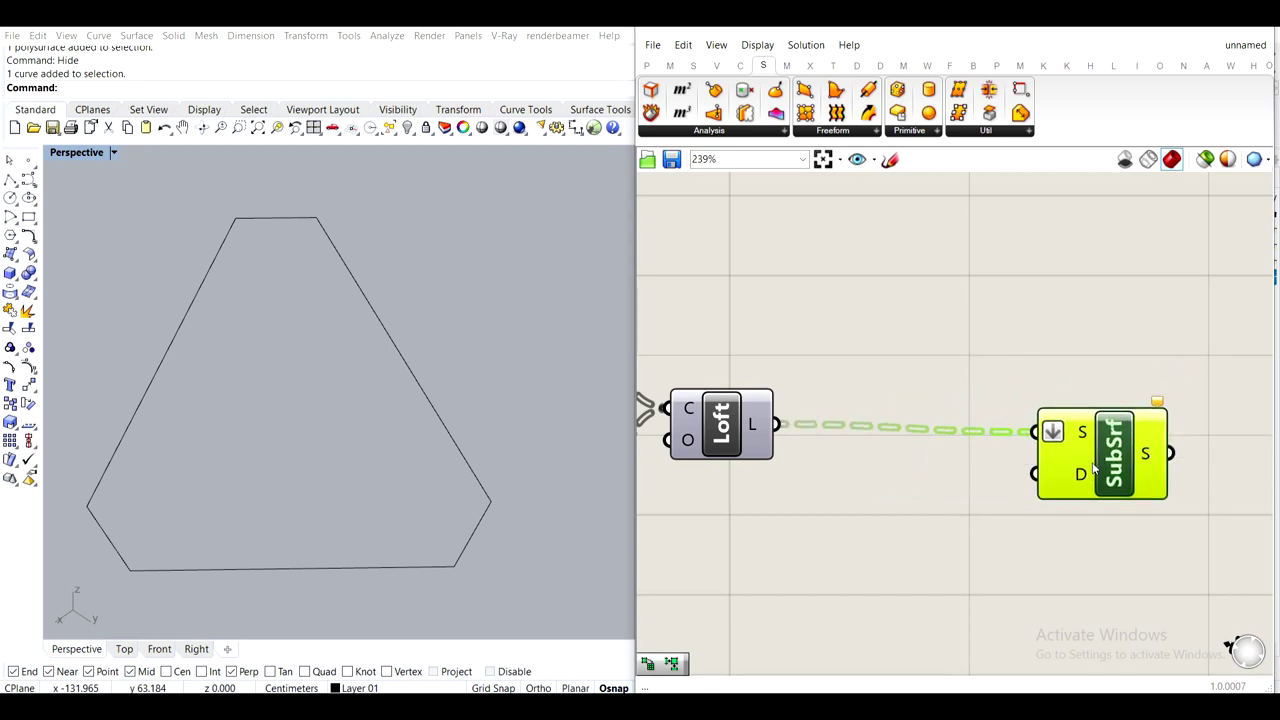
right_click(1058, 424)
left_click(1100, 515)
Flatten the Loft output and move the Isotrim component farther away to leave room between the two
right_click(760, 432)
left_click(805, 511)
left_click_drag(1113, 458, 1147, 458)
left_click(912, 536)
right_click_drag(895, 538, 844, 509)
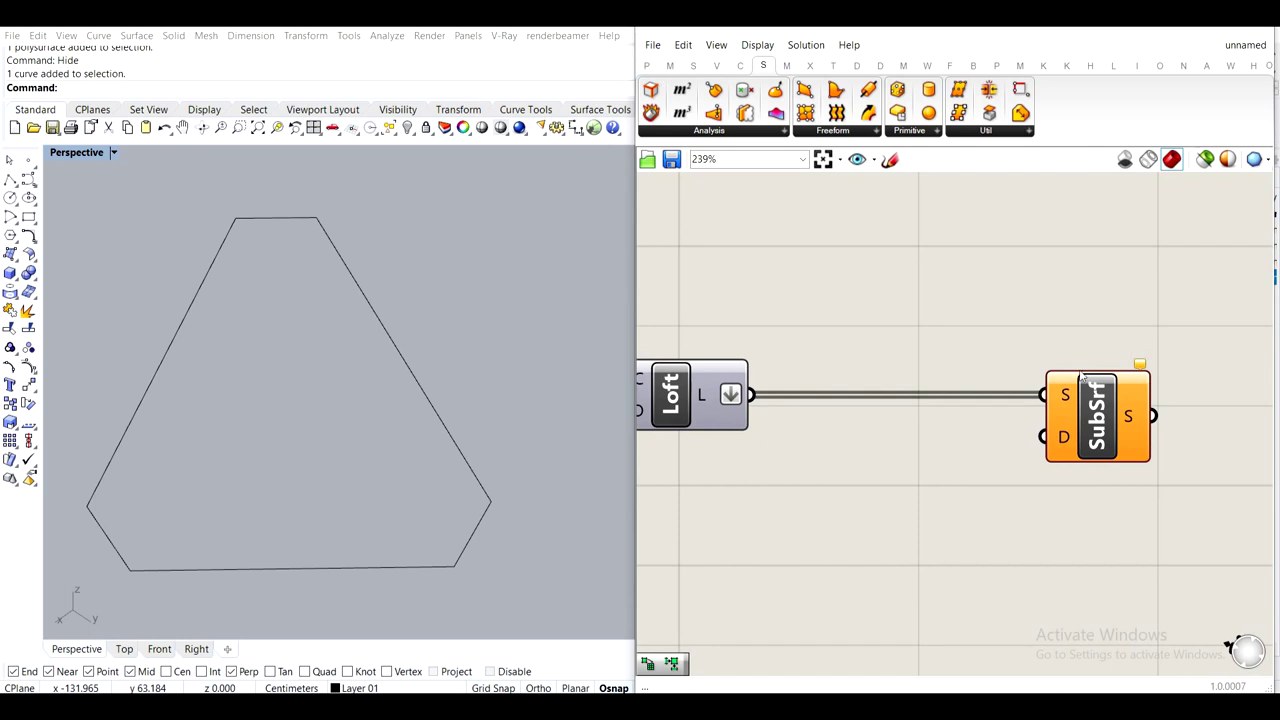
Place a Divide Domain² component below the wire between Loft and Isotrim
left_click(672, 66)
left_click(694, 67)
left_click(670, 65)
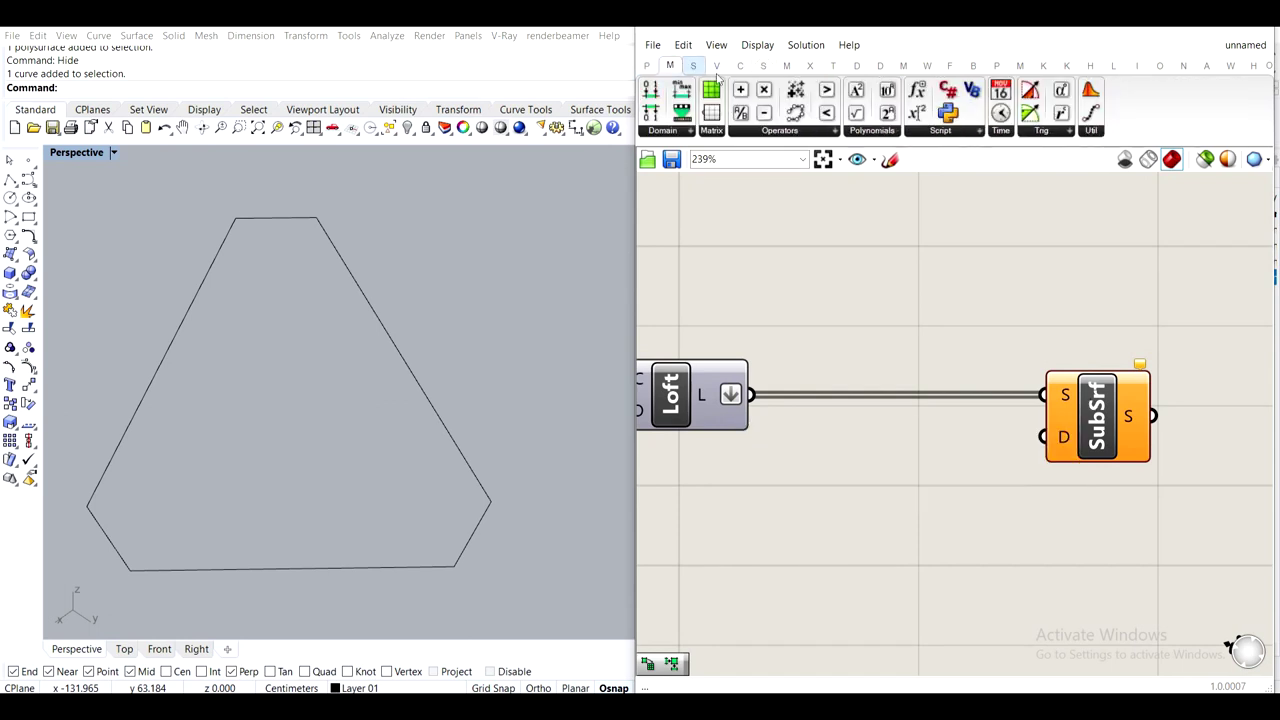
left_click(684, 136)
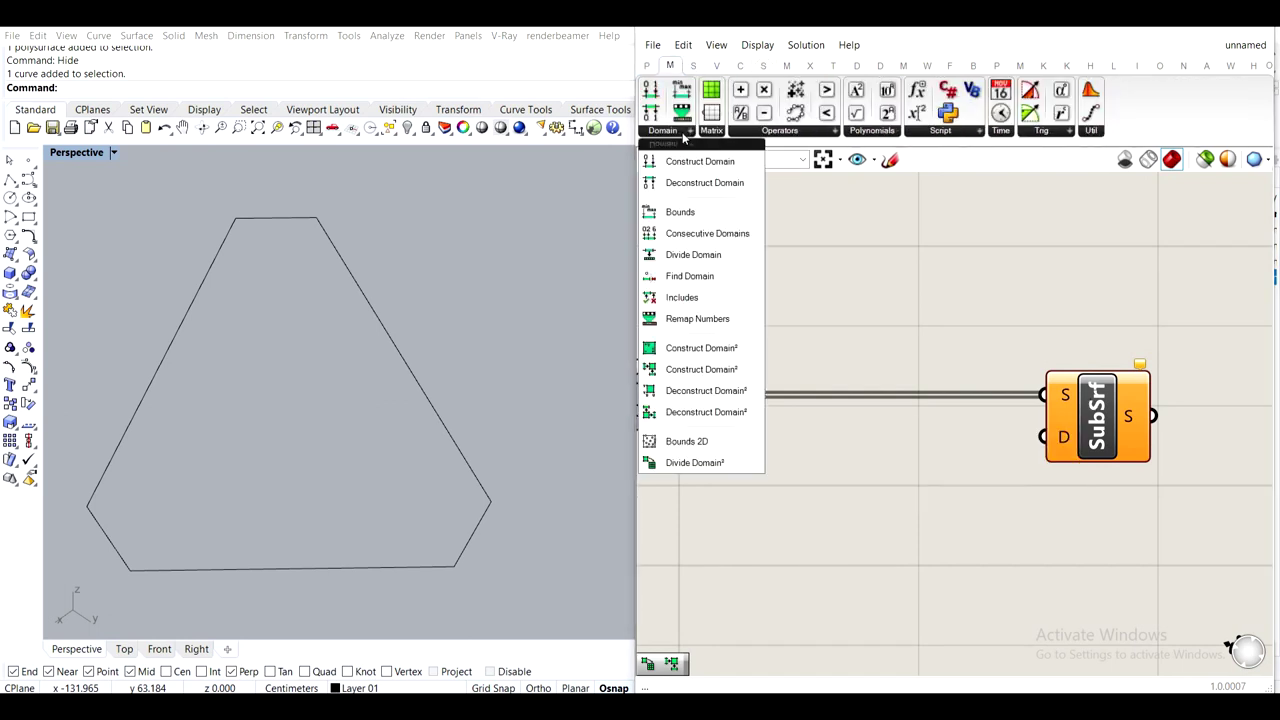
left_click(694, 462)
left_click(818, 520)
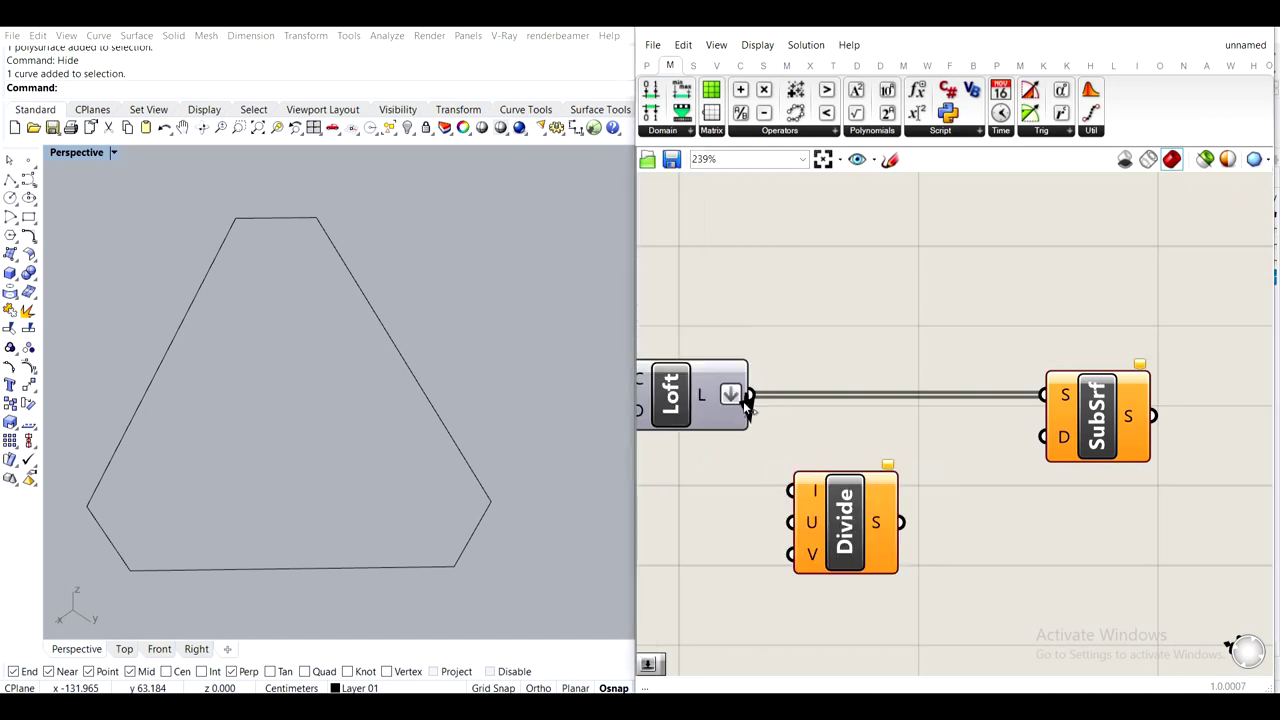
Feed the Loft output into the Divide Domain² domain input and connect its segments output to Isotrim's domain input
left_click_drag(751, 396, 796, 492)
left_click_drag(830, 542, 856, 492)
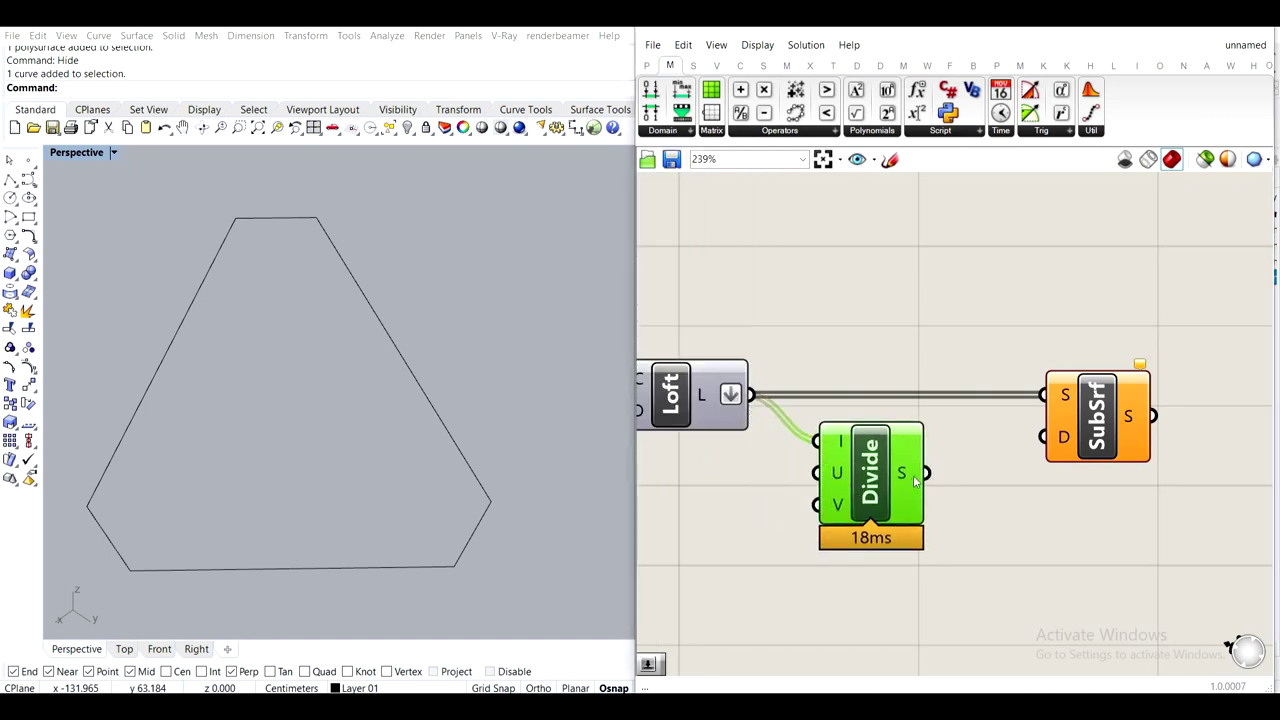
left_click_drag(926, 473, 1039, 443)
left_click_drag(874, 498, 916, 490)
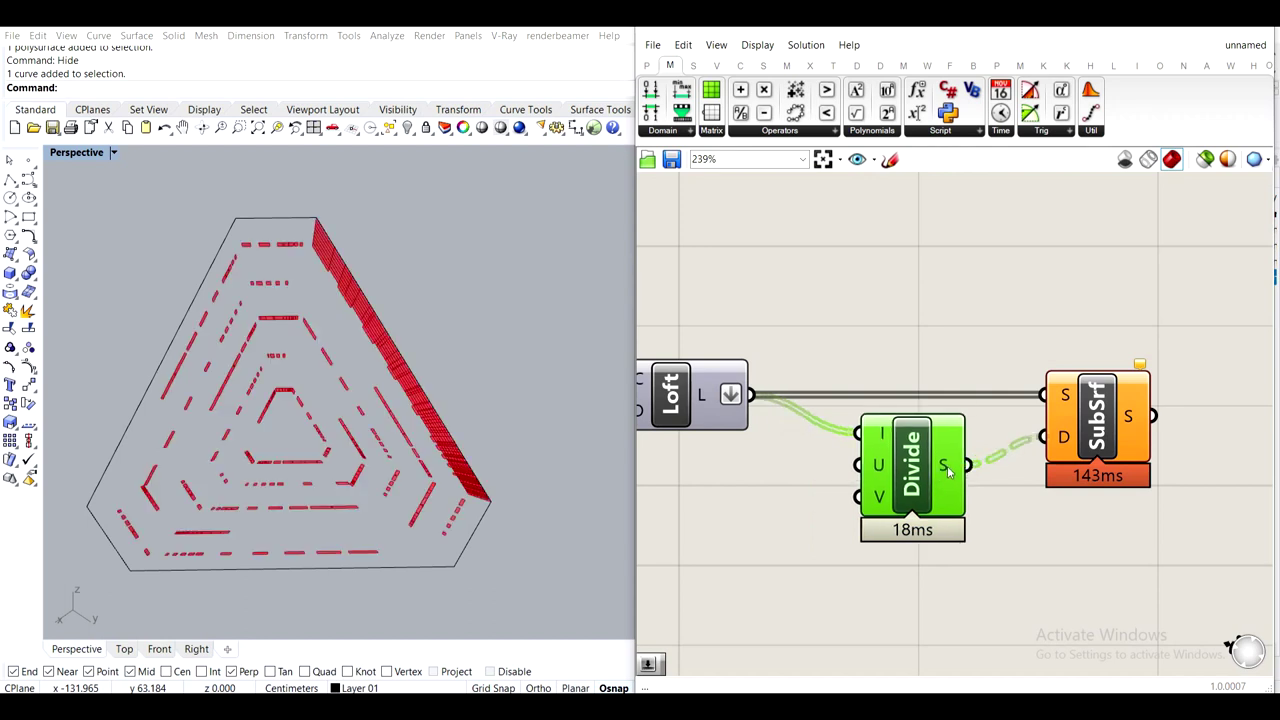
Check the Divide Domain² segments output and remove the flattening from the Loft output
mouse_move(947, 467)
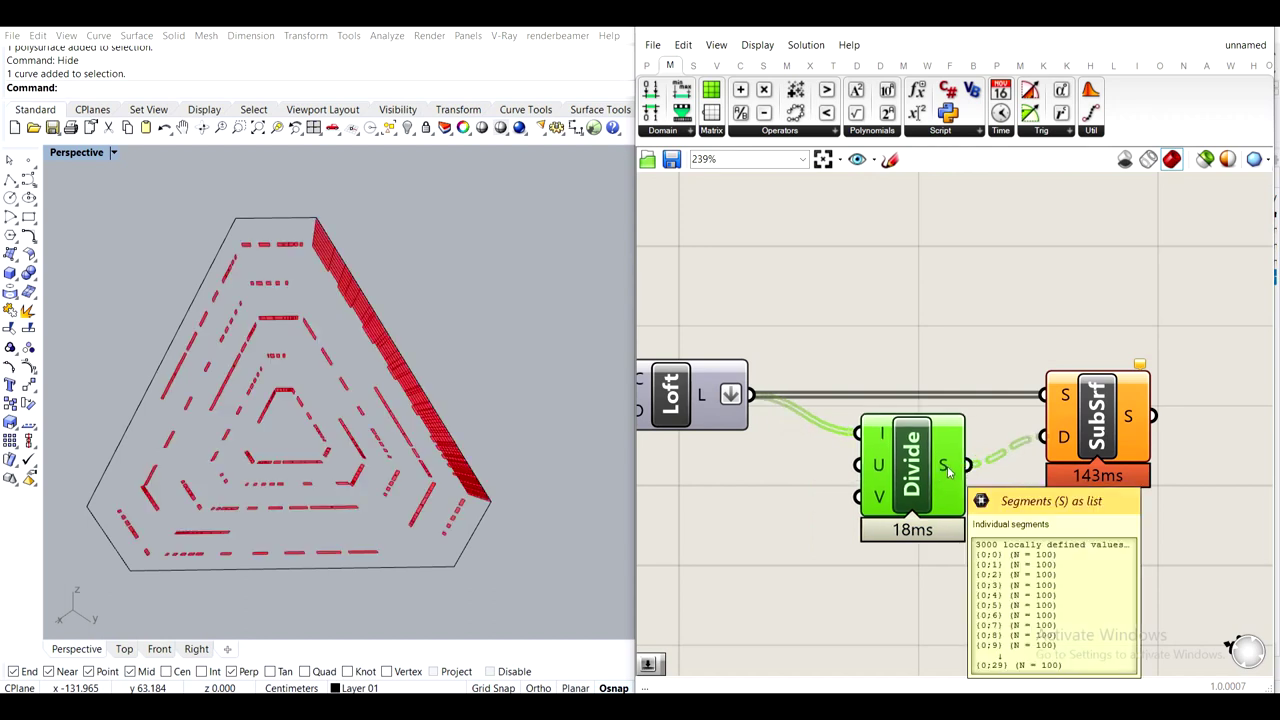
right_click(735, 400)
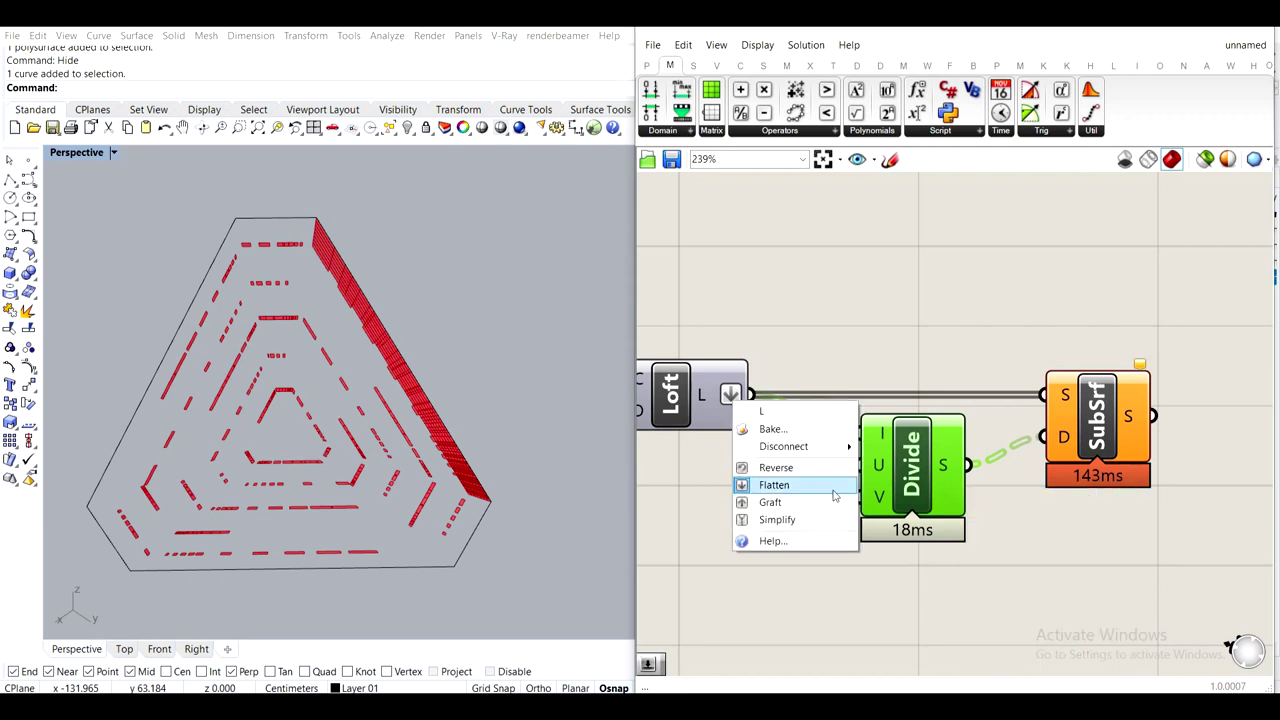
left_click(808, 485)
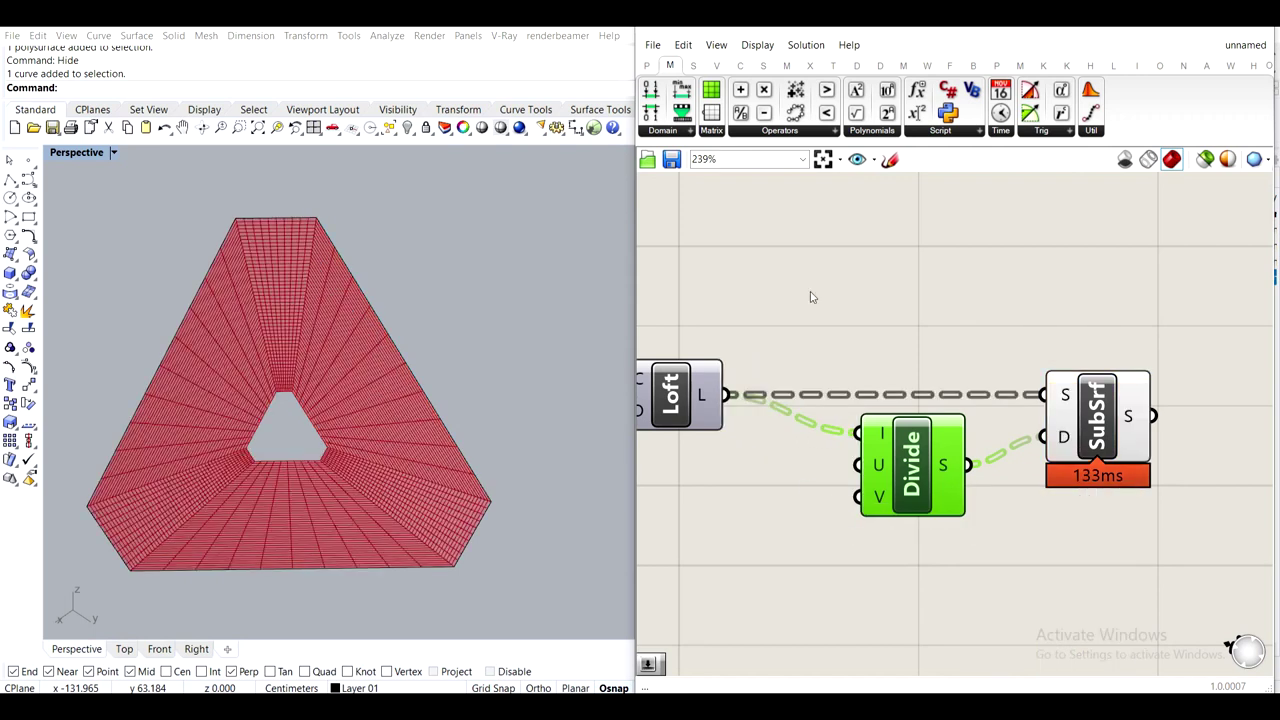
right_click_drag(759, 537, 810, 437)
right_click_drag(906, 462, 872, 474)
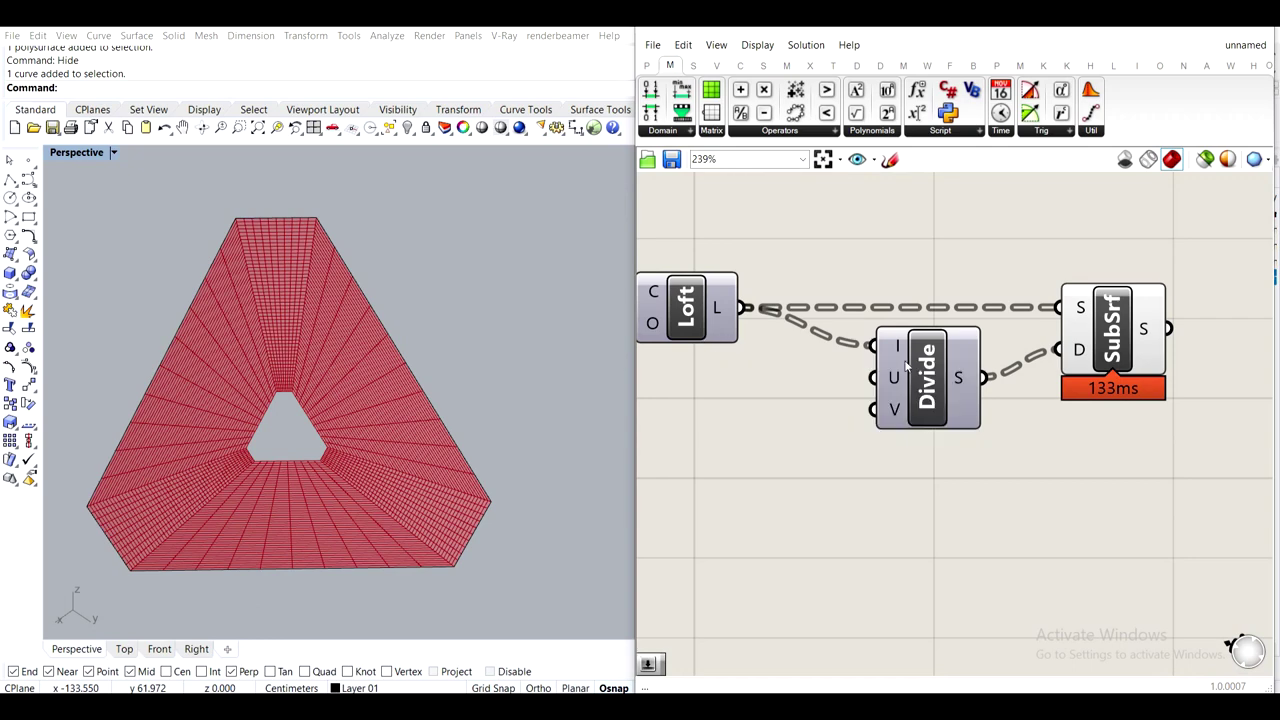
mouse_move(714, 308)
Add a number slider set to 5 and connect it to the U count input of Divide Domain²
right_click_drag(750, 441, 861, 438)
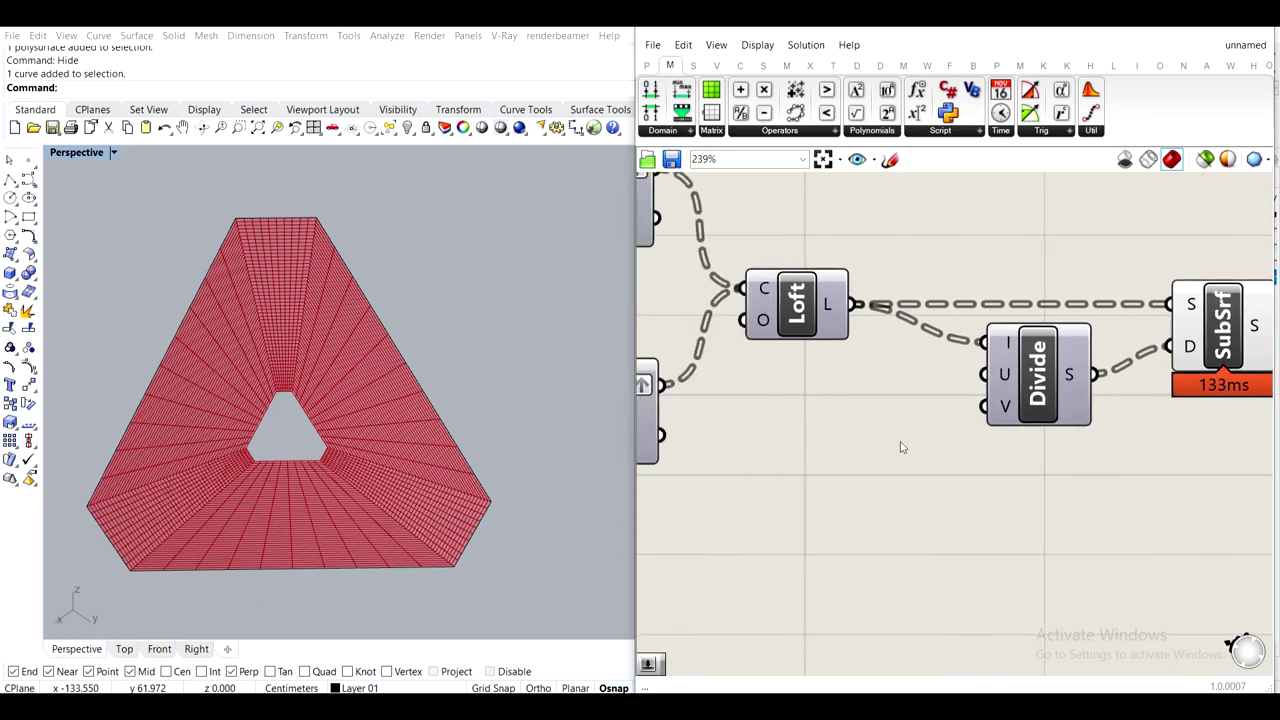
double_click(826, 435)
type("5")
key("Return")
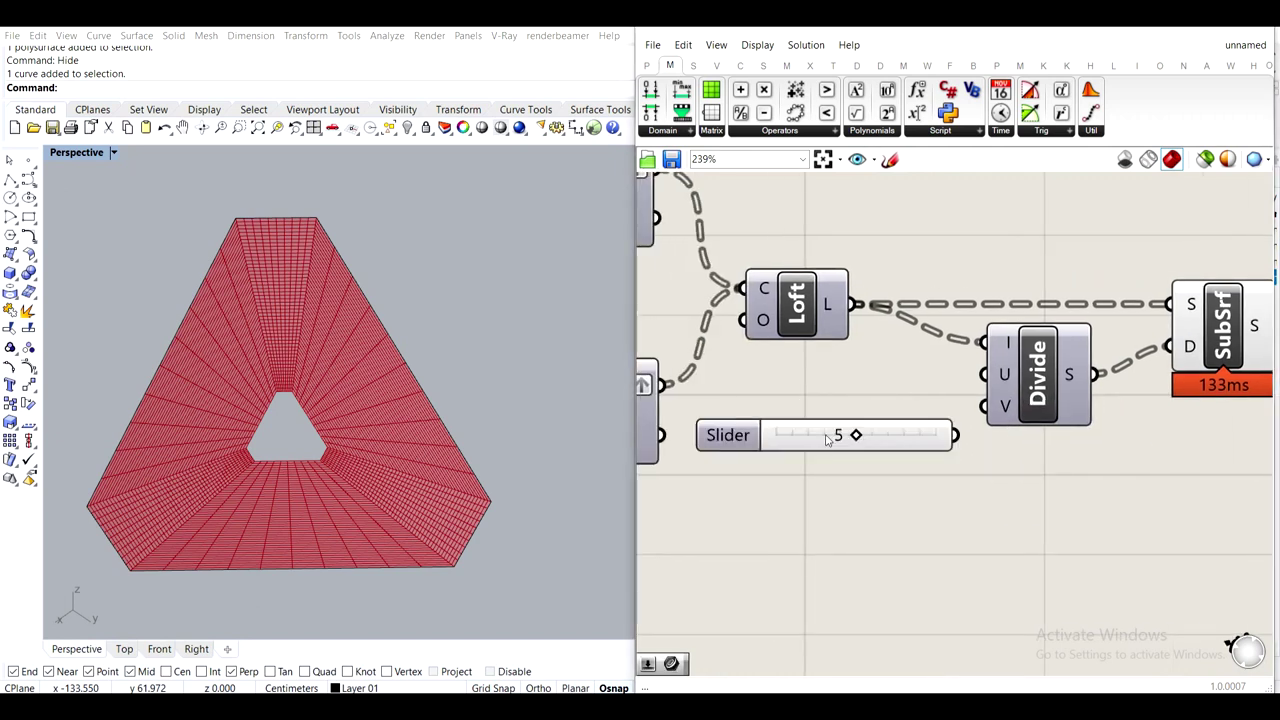
left_click_drag(971, 437, 1003, 358)
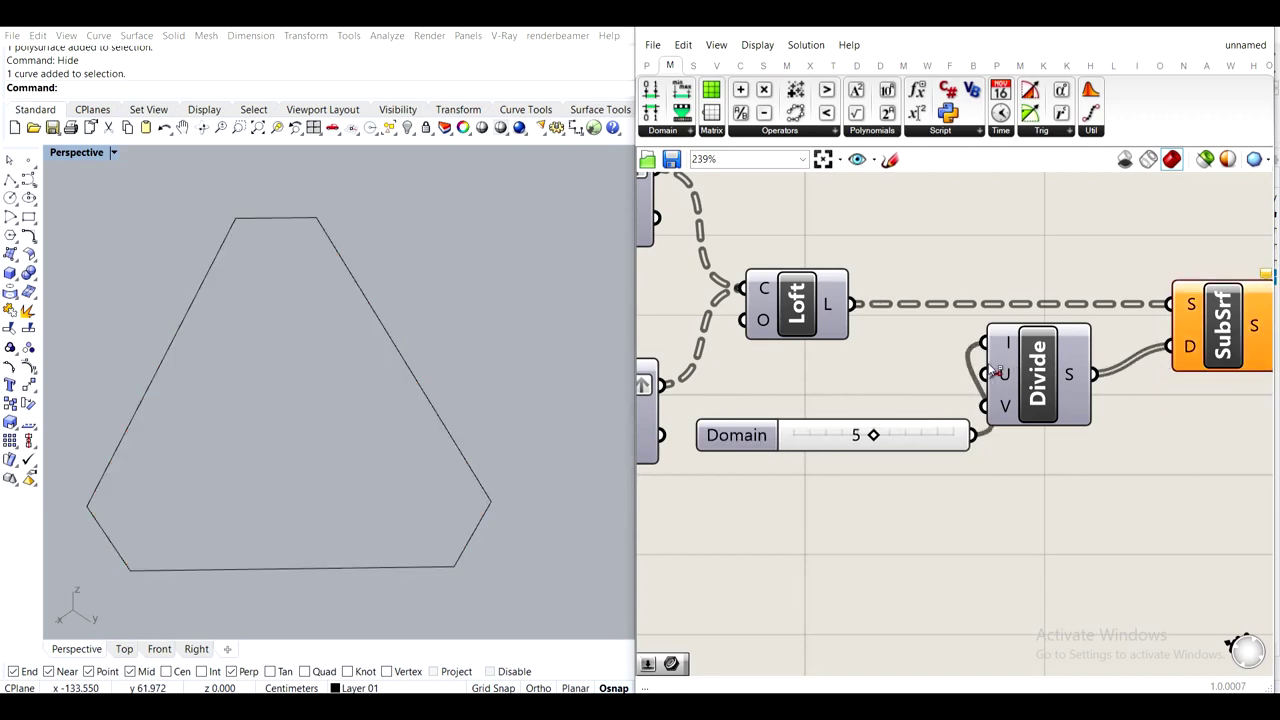
key("ctrl+z")
left_click_drag(972, 436, 997, 373)
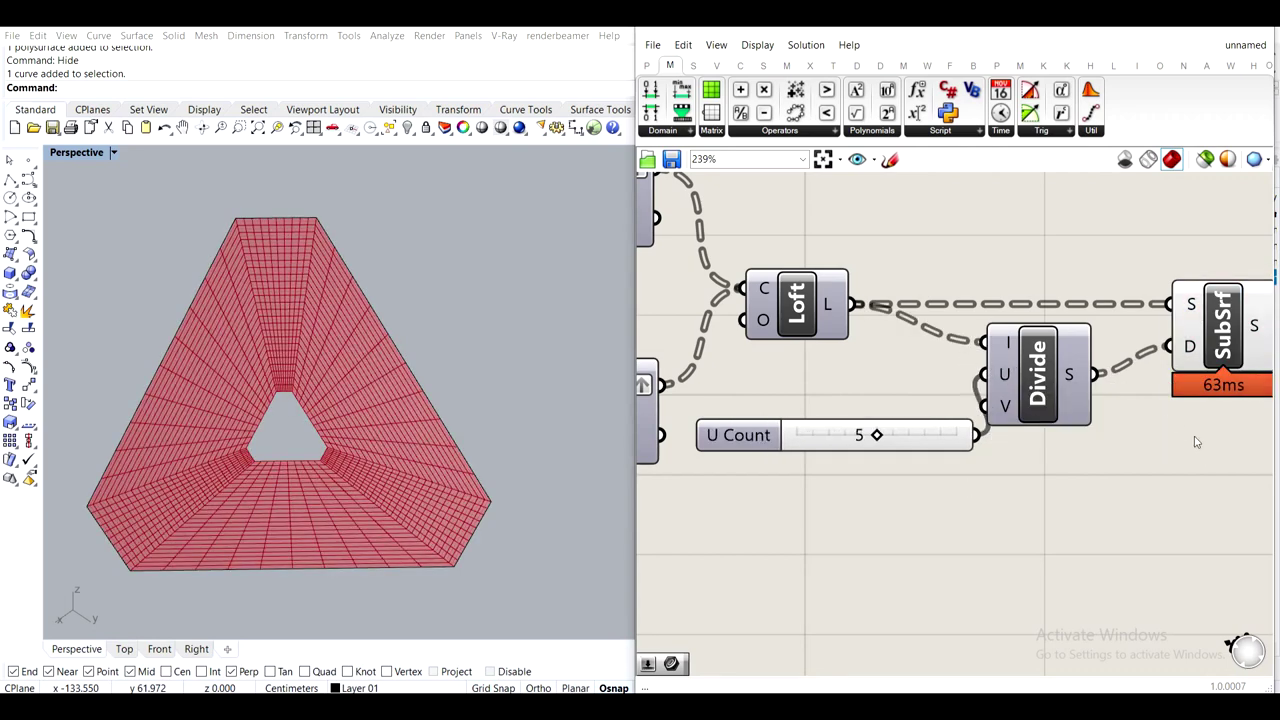
Add a second number slider set to 2 and connect it to the V count input of Divide Domain²
right_click_drag(1199, 443, 1065, 439)
left_click_drag(1203, 492, 1047, 350)
double_click(930, 502)
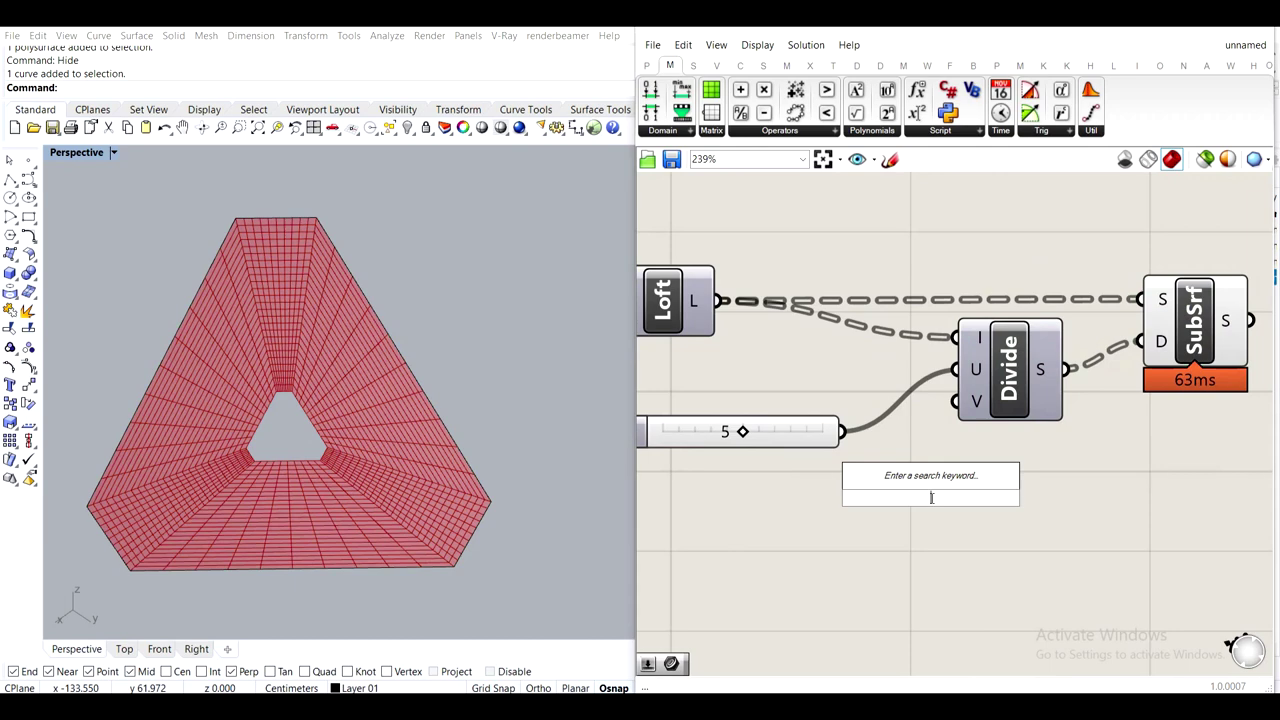
type("2")
key("Return")
left_click_drag(926, 509, 962, 402)
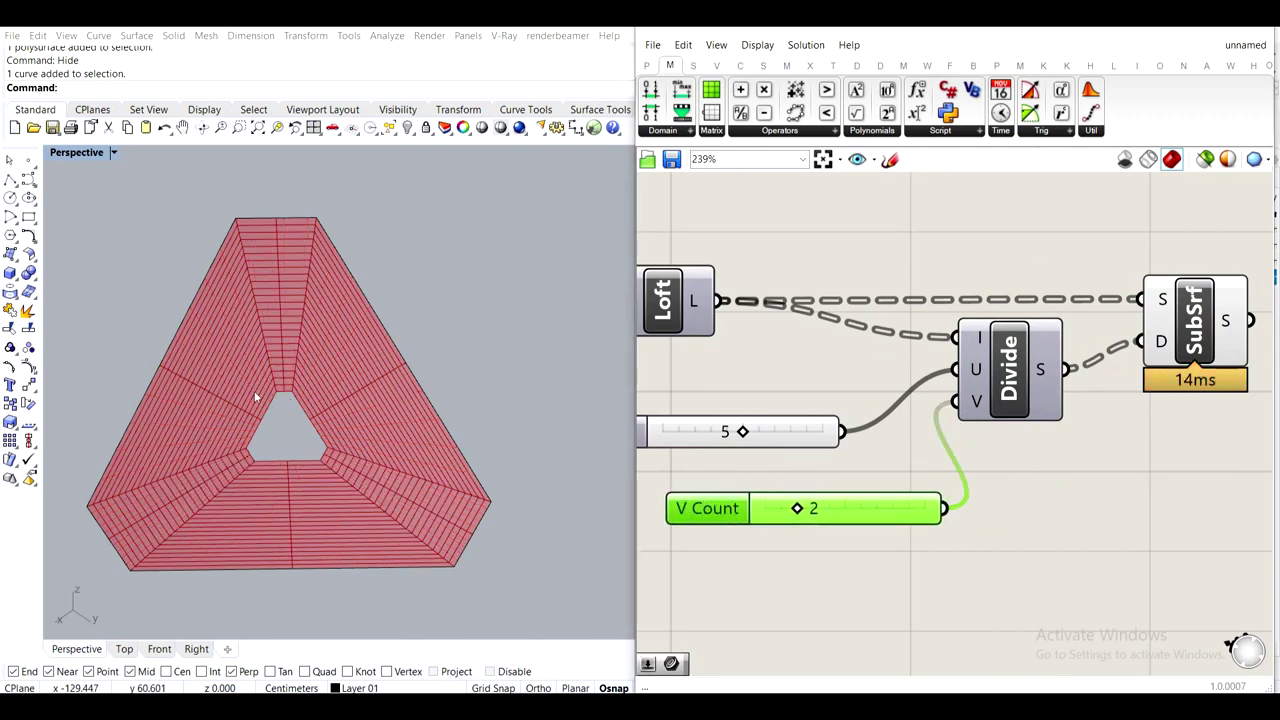
Try several subdivision counts with the sliders and settle on a U count of 2 and a V count of 3
scroll(212, 350, "up", 2)
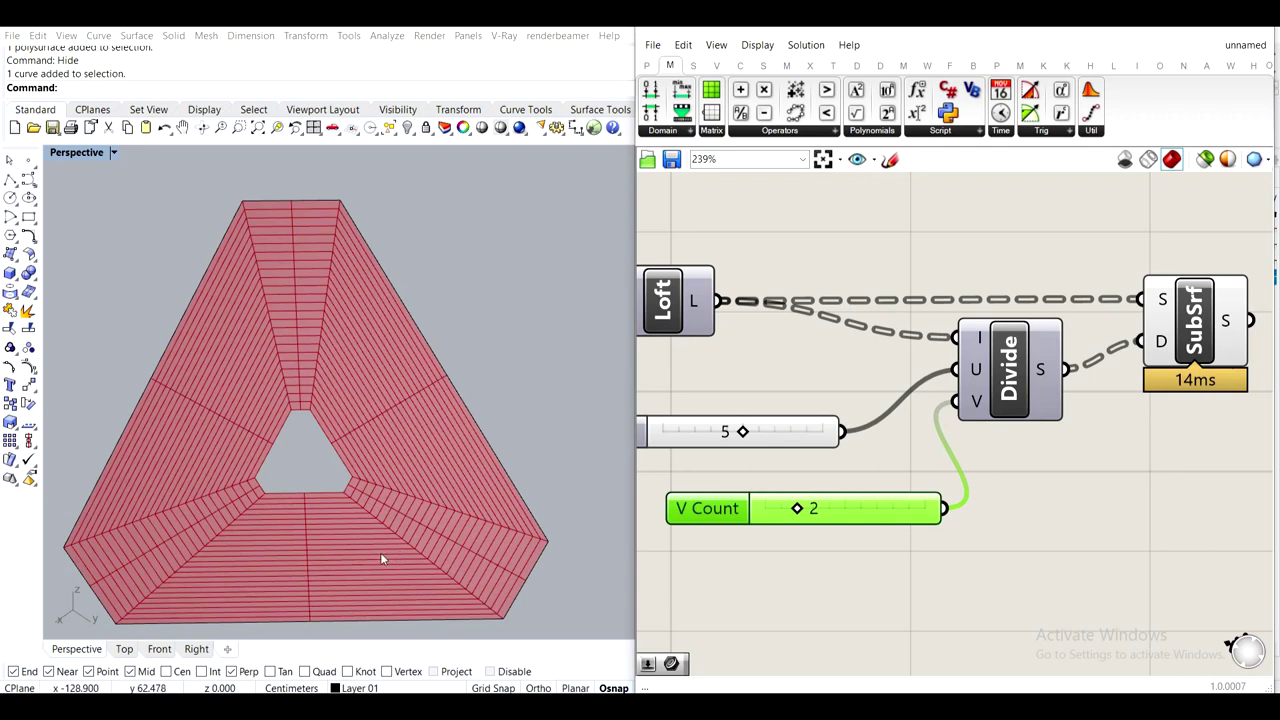
left_click_drag(748, 440, 714, 446)
left_click_drag(806, 508, 855, 513)
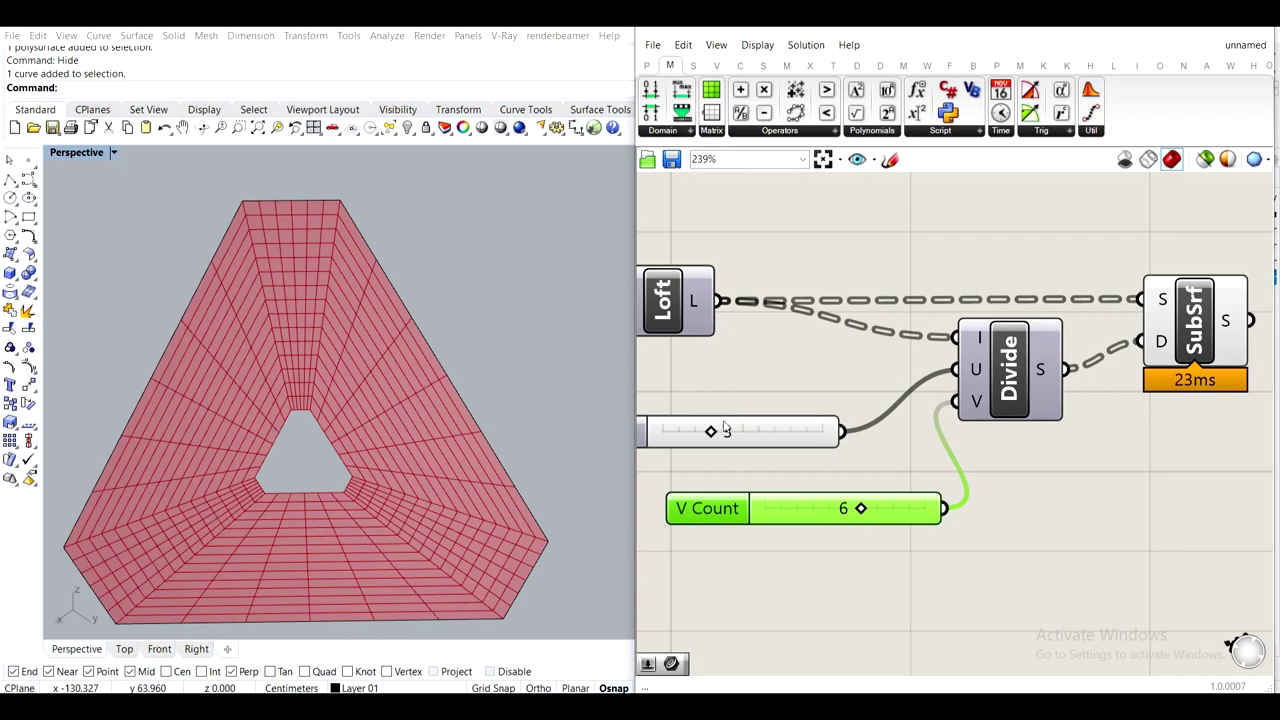
left_click_drag(724, 434, 707, 437)
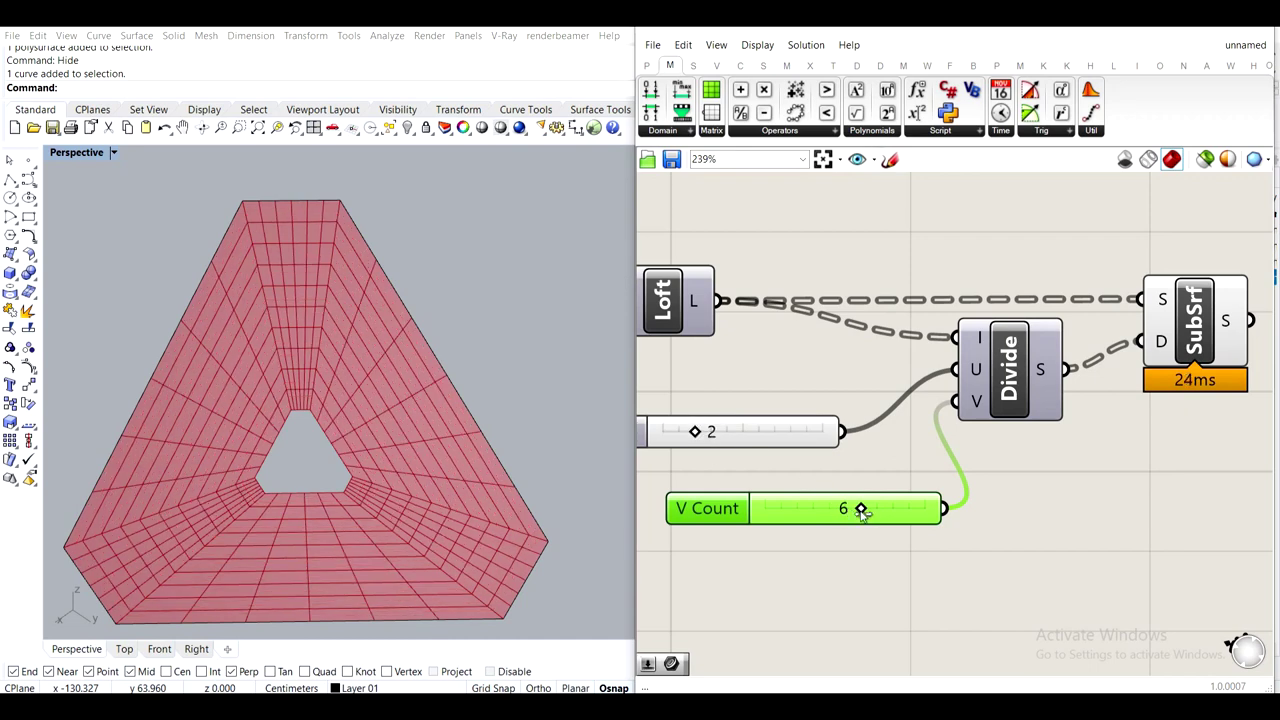
left_click_drag(857, 510, 808, 508)
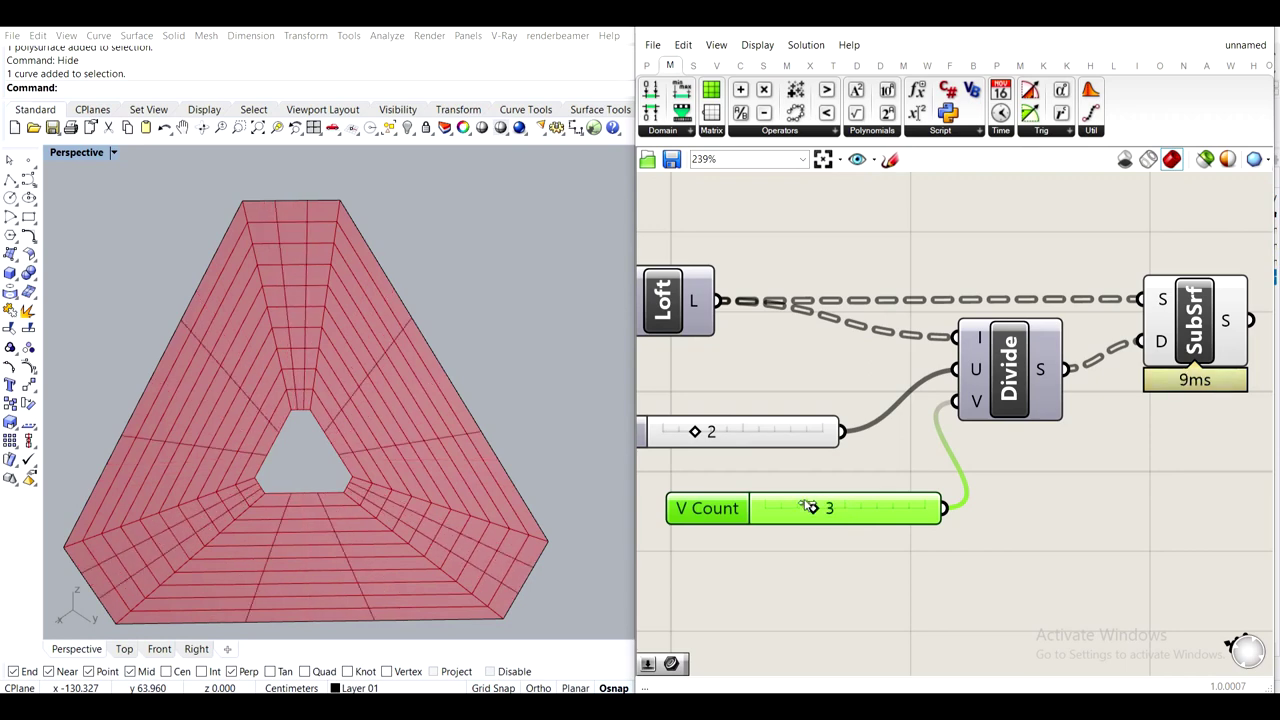
left_click(843, 477)
scroll(829, 391, "down", 2)
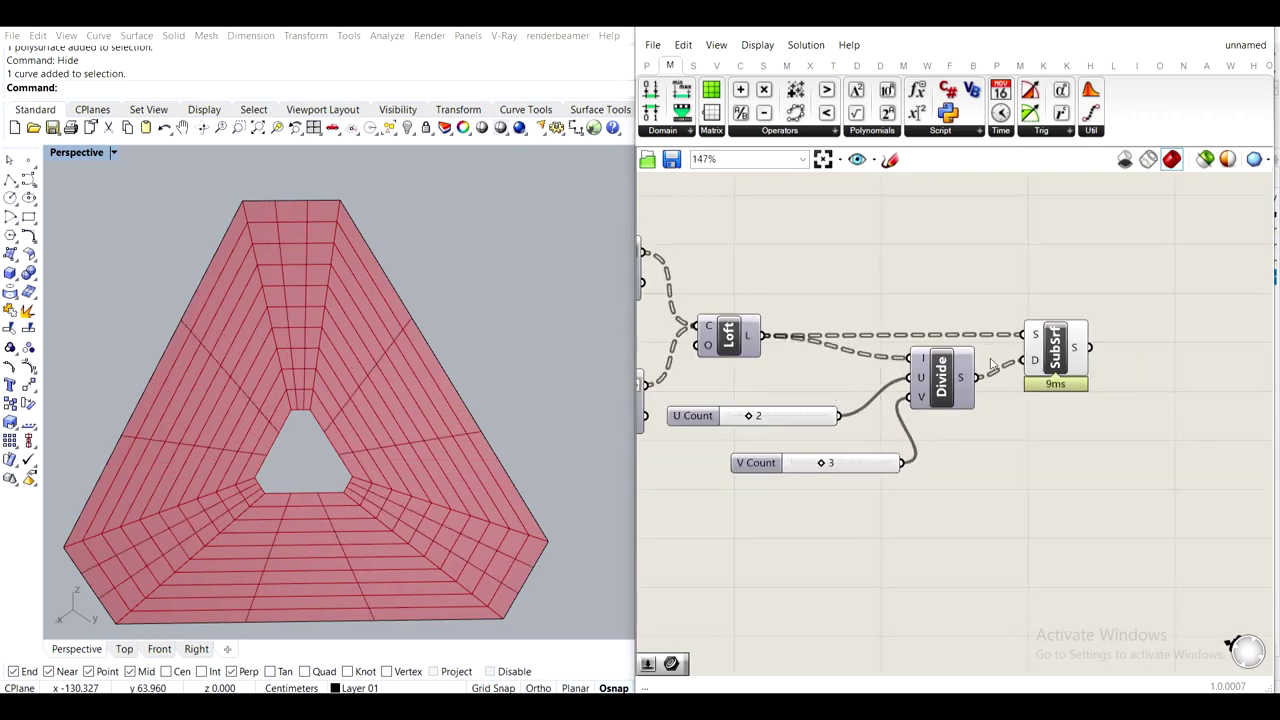
left_click(1055, 357)
left_click(1070, 457)
scroll(1071, 457, "down", 1)
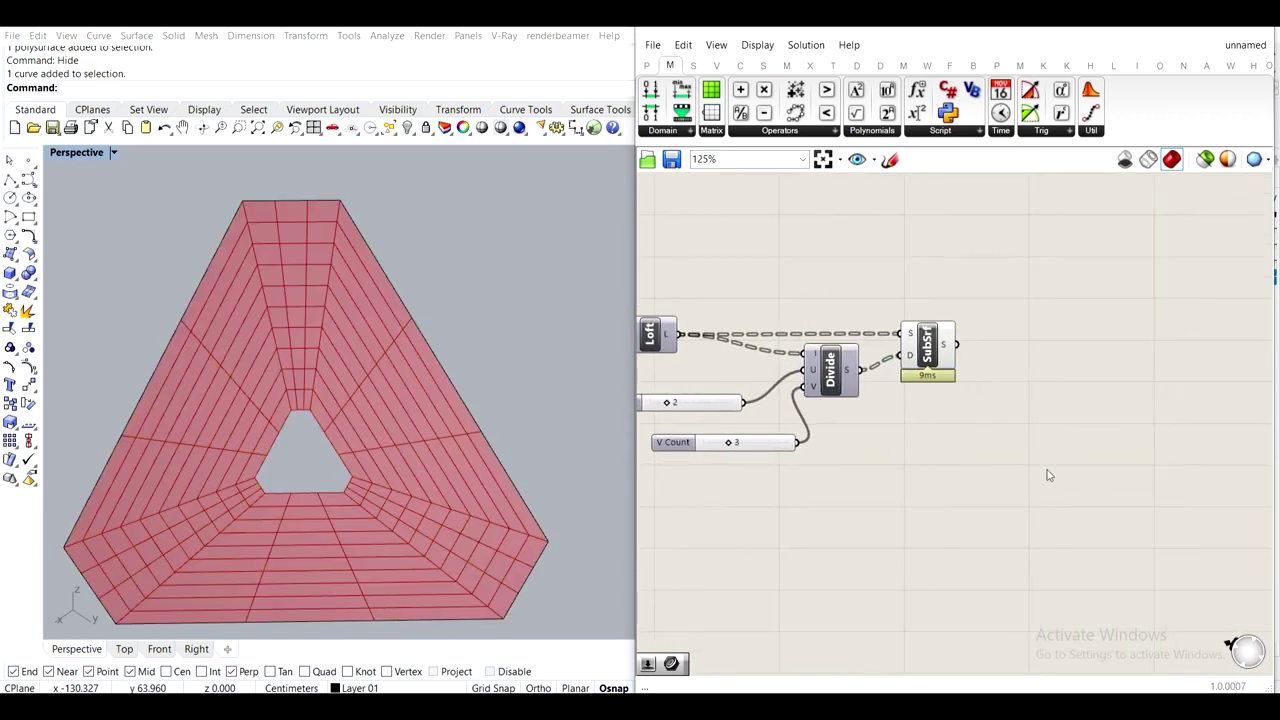
double_click(1048, 475)
type("off")
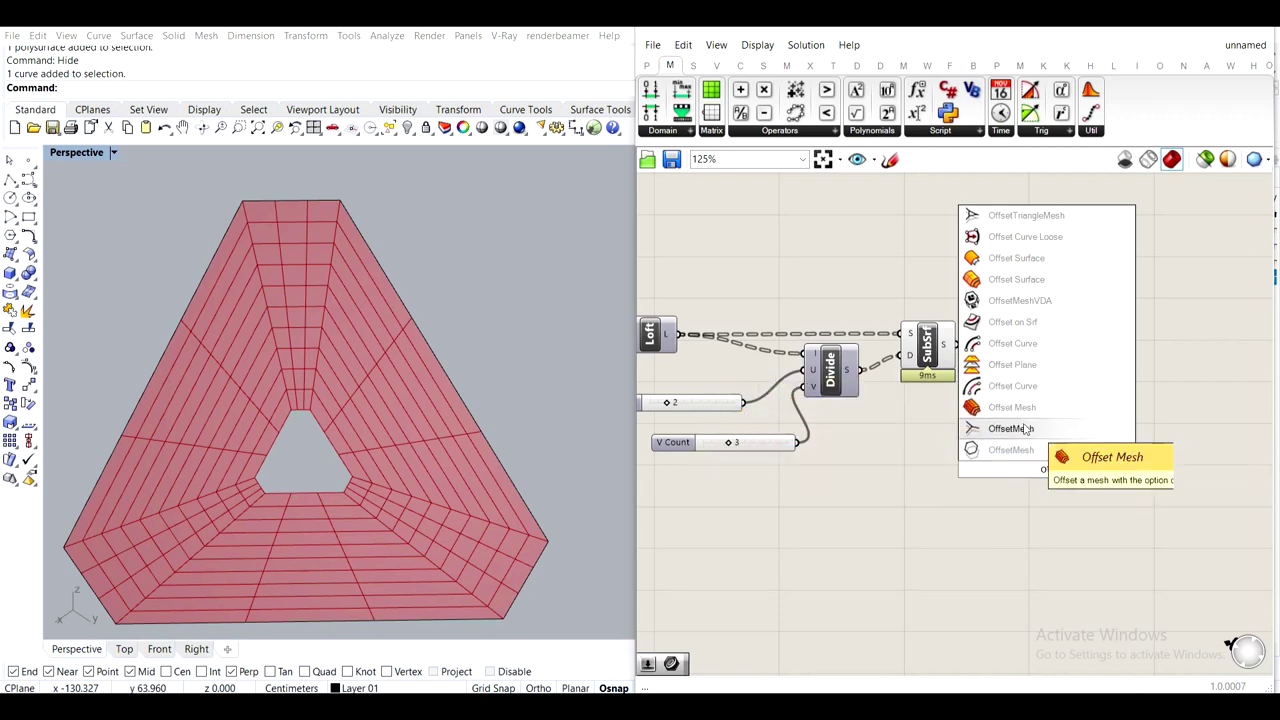
left_click(920, 466)
left_click(946, 362)
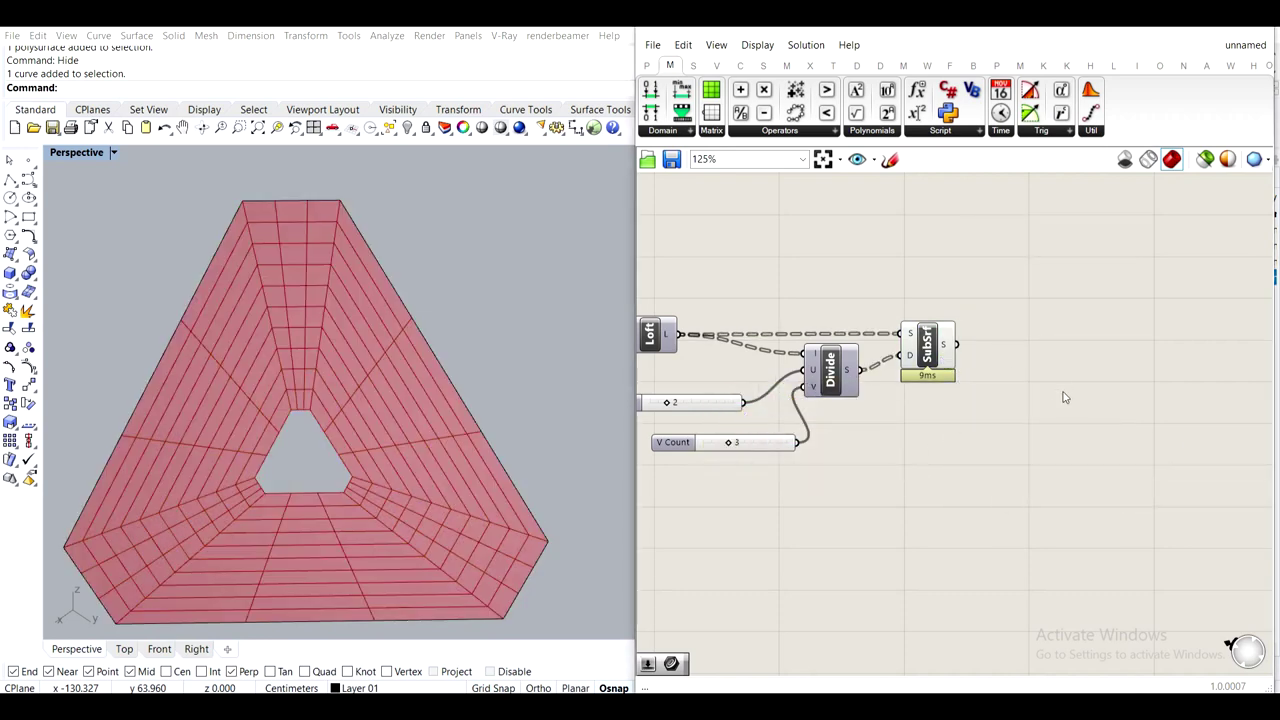
double_click(1063, 392)
type("ed")
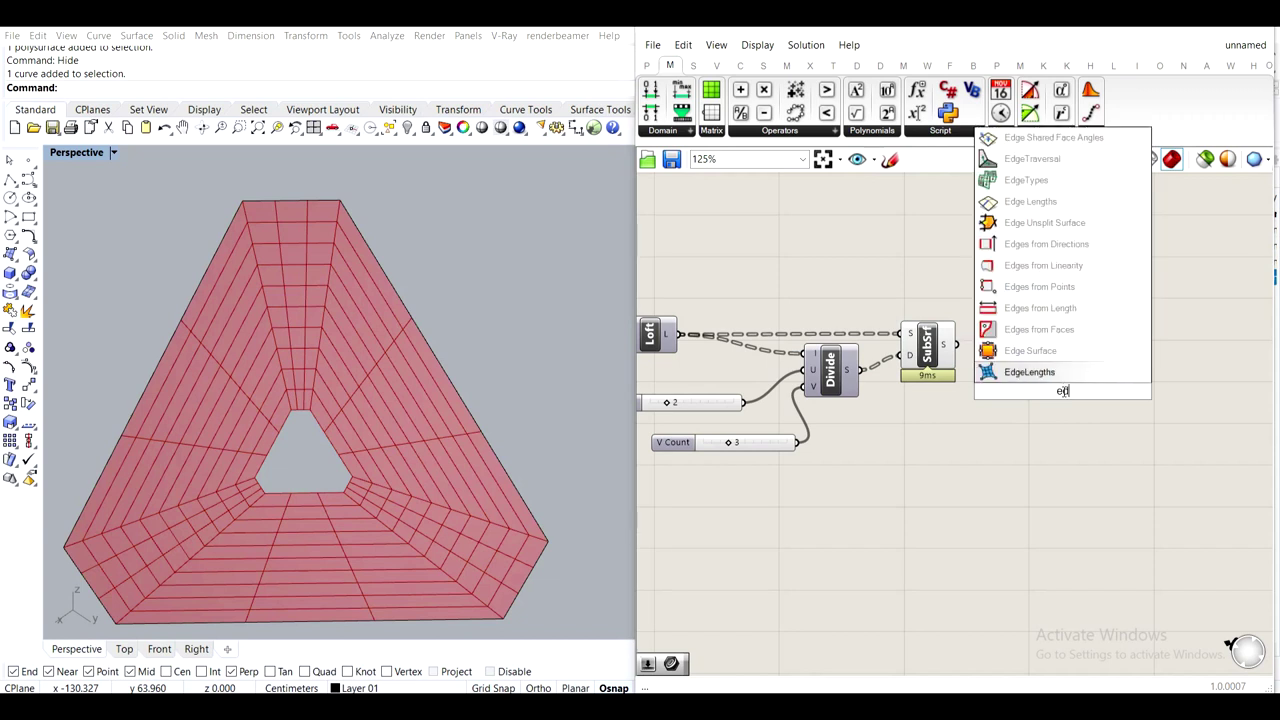
key("BackSpace")
key("BackSpace")
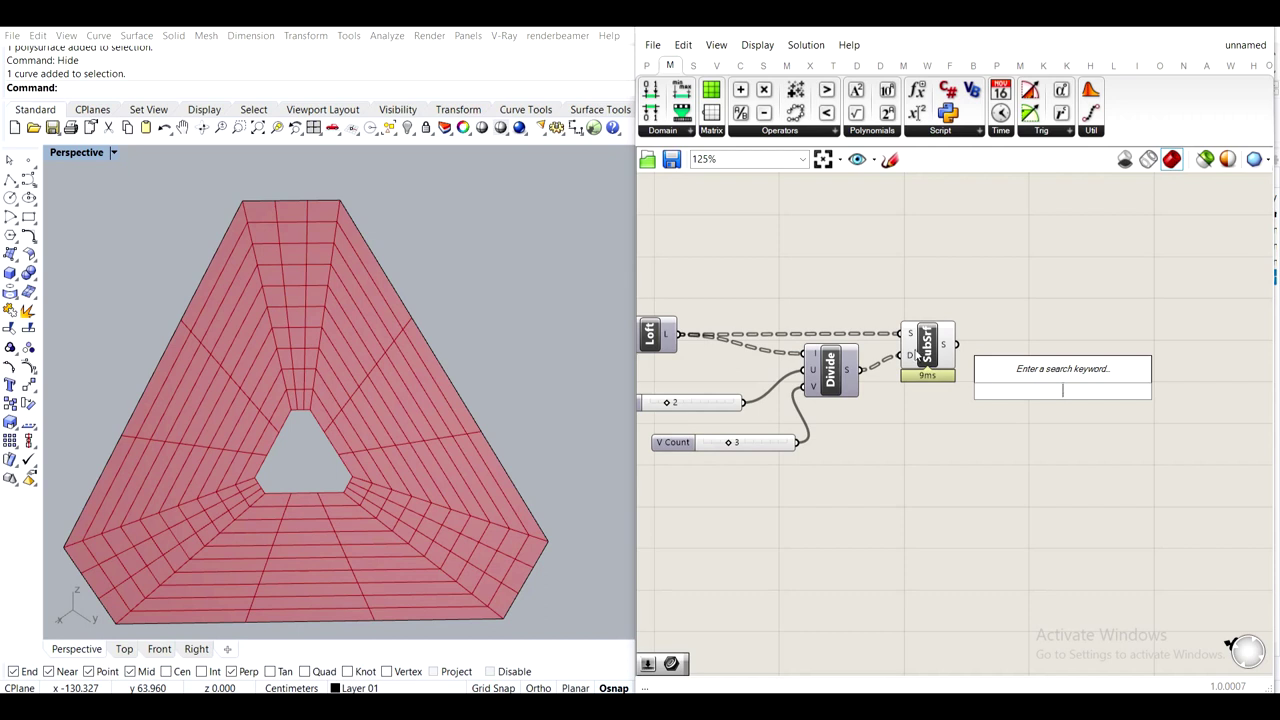
double_click(949, 459)
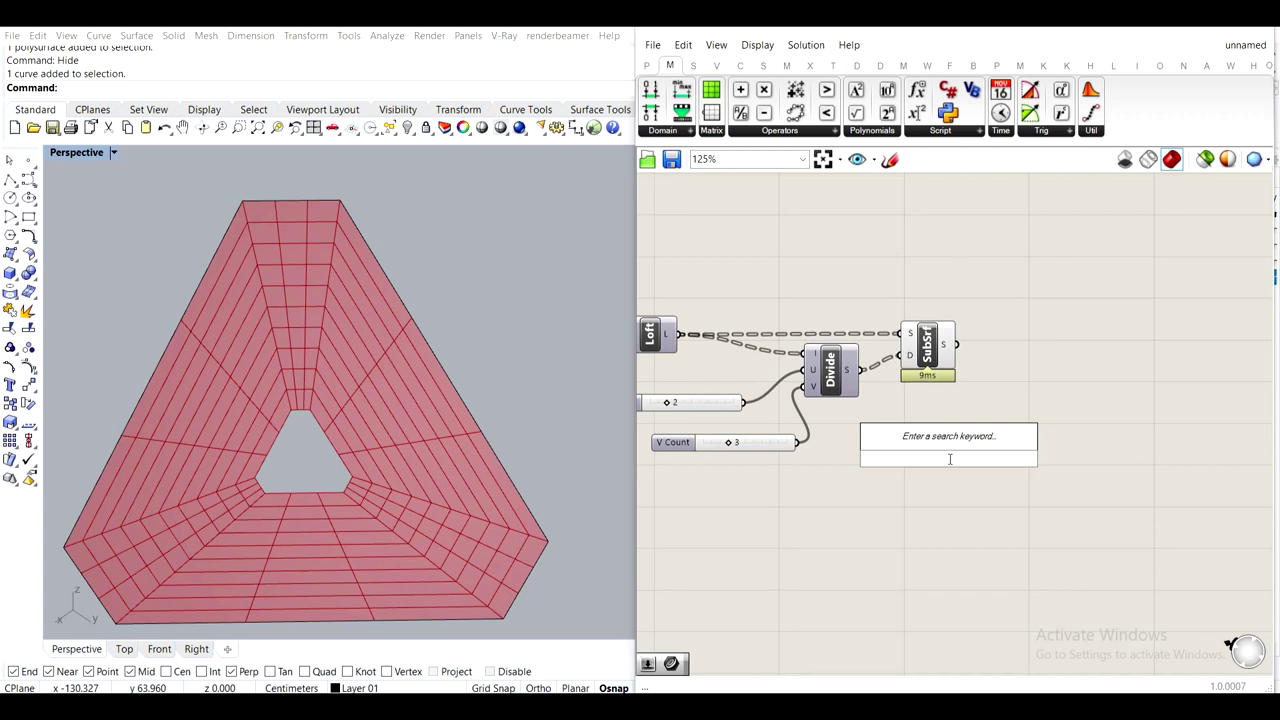
type("brep ed")
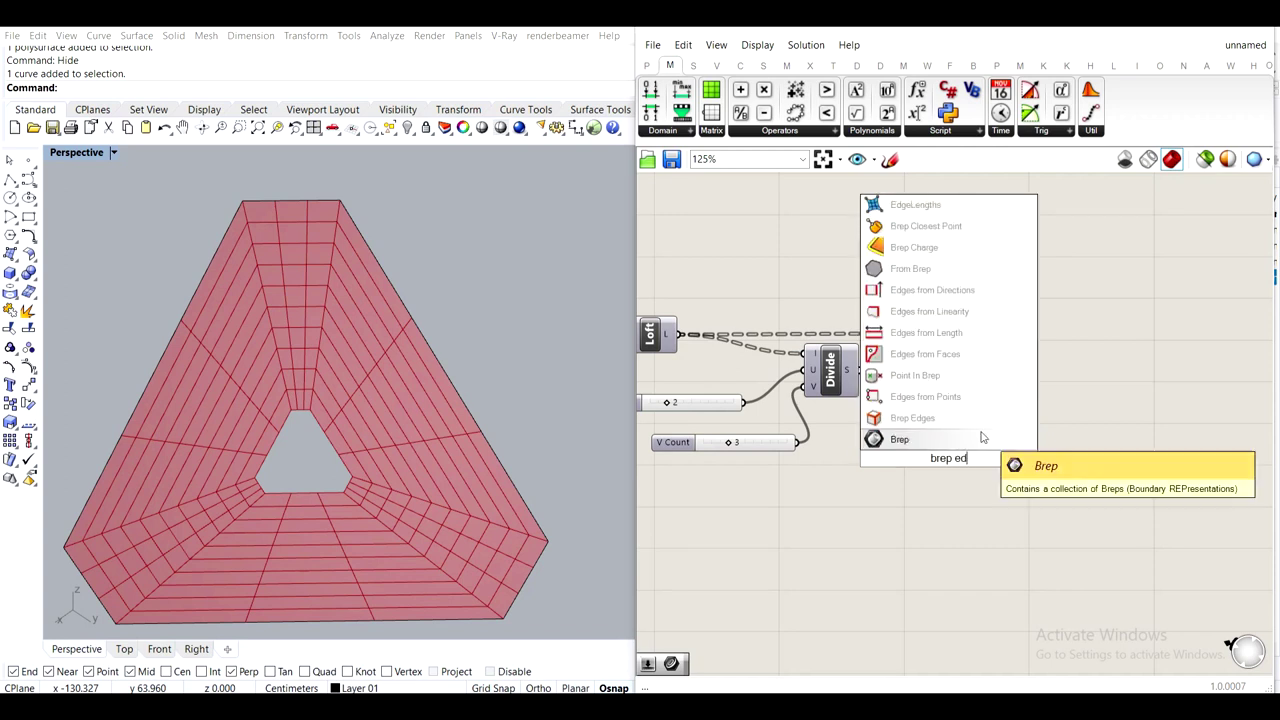
left_click(983, 437)
Add a Brep Edges component and connect the SubSrf surface output to its B input
double_click(951, 460)
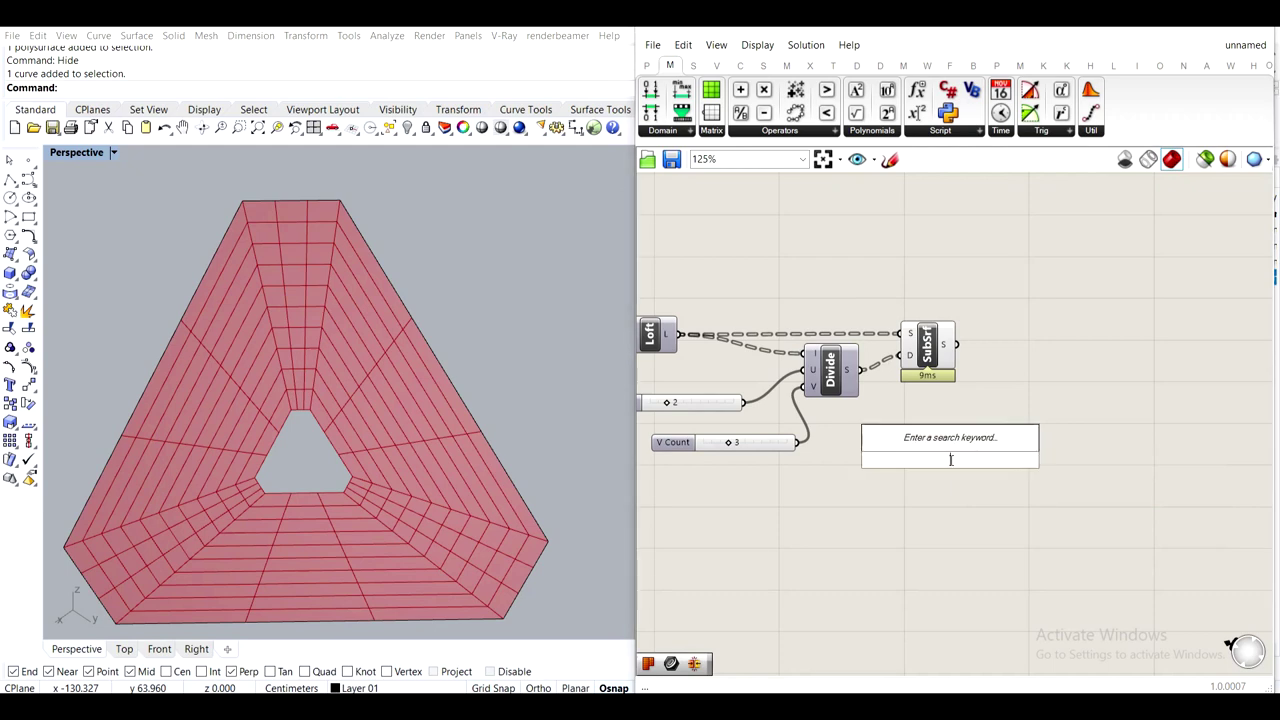
type("brep edges")
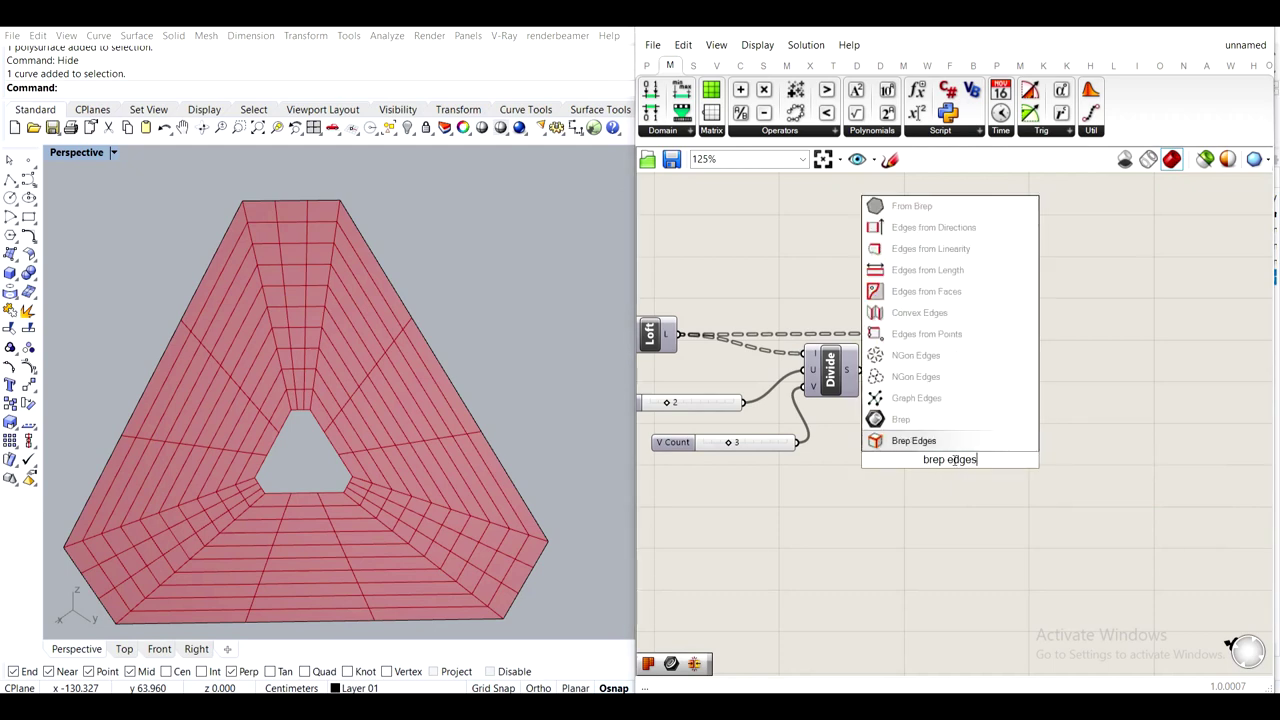
key("Return")
left_click_drag(957, 344, 919, 460)
left_click_drag(941, 460, 1009, 336)
Hide the preview of the SubSrf component so its shaded surfaces are not displayed
left_click(940, 355)
middle_click(940, 356)
left_click(990, 299)
Add a Join Curves component and connect the naked edges (En) output of Brep Edges to its C input
right_click_drag(1100, 347, 975, 351)
double_click(1055, 372)
type("join")
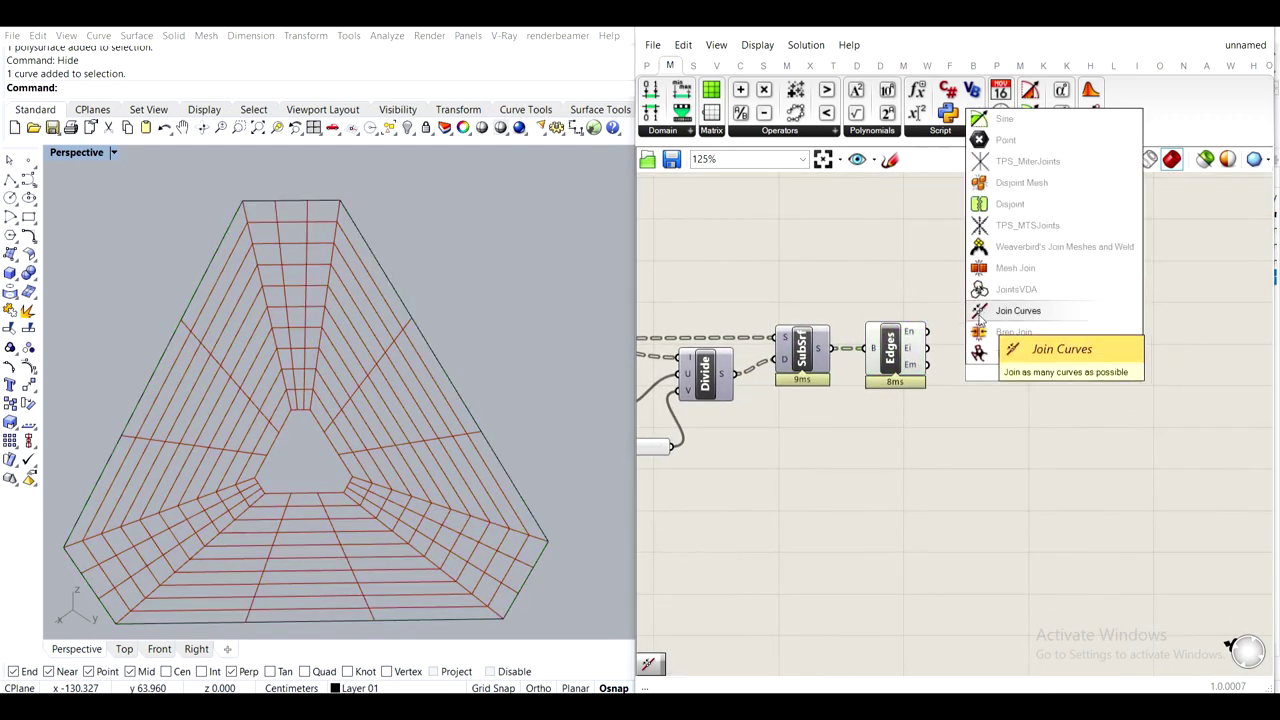
left_click(1044, 309)
left_click_drag(928, 332, 980, 341)
Hide the preview of the Brep Edges component
left_click(910, 359)
middle_click(910, 359)
left_click(948, 315)
left_click(1005, 290)
right_click_drag(1008, 308, 931, 273)
left_click(921, 318)
left_click(961, 363)
Flatten the Join Curves output and inspect the joined panel outlines in the Rhino viewport
scroll(916, 312, "up", 2)
mouse_move(933, 299)
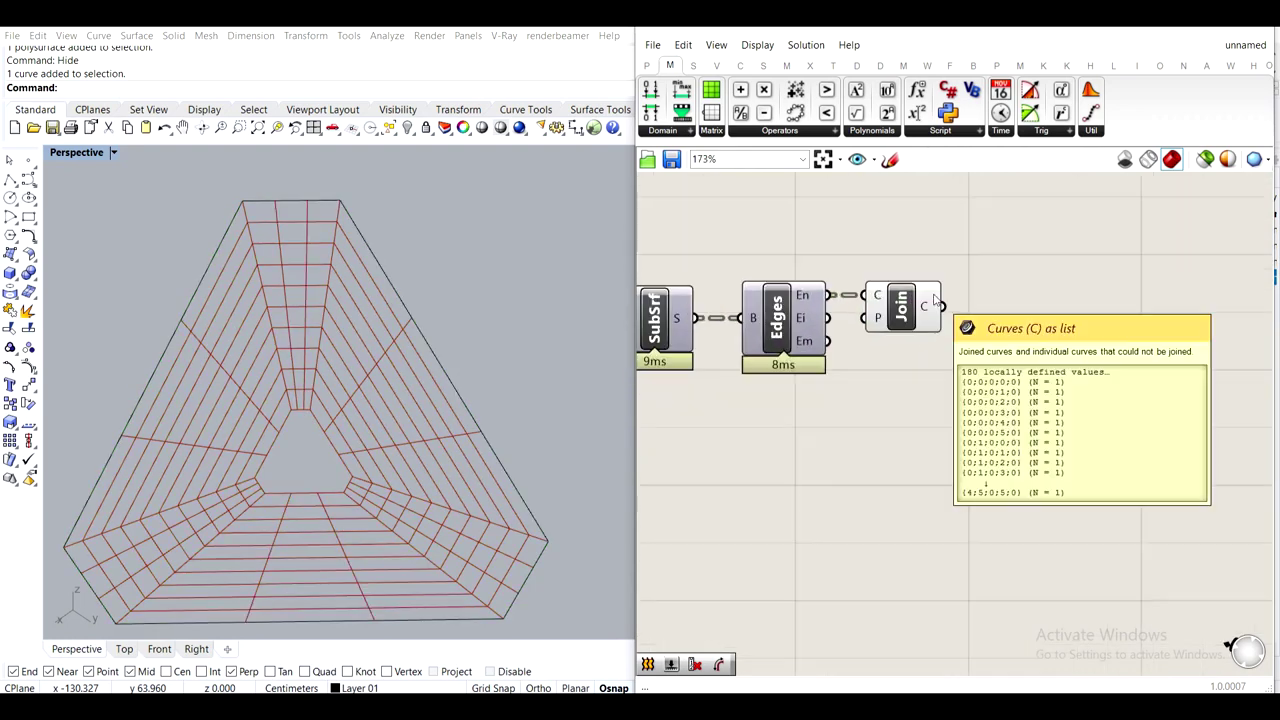
right_click(934, 304)
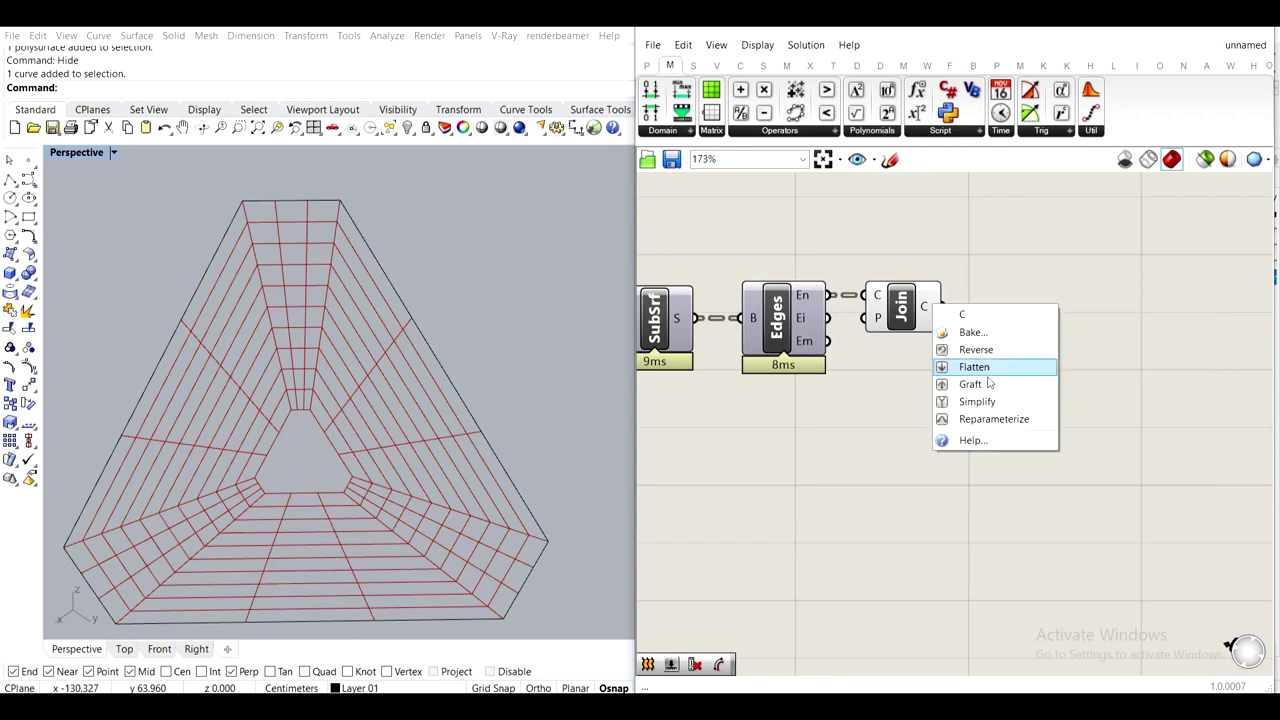
left_click(978, 368)
mouse_move(929, 315)
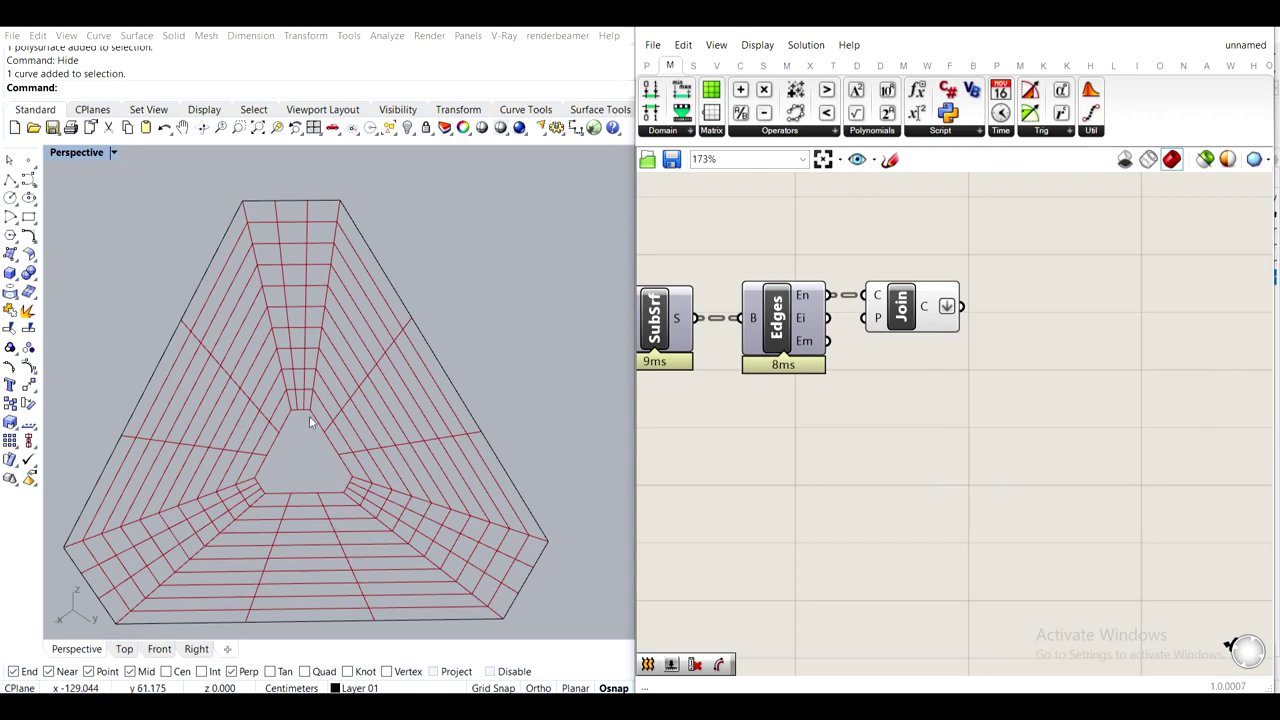
scroll(250, 222, "up", 3)
scroll(250, 222, "down", 3)
Open the component search on the empty canvas beyond Join Curves
right_click_drag(981, 367, 904, 344)
double_click(1019, 455)
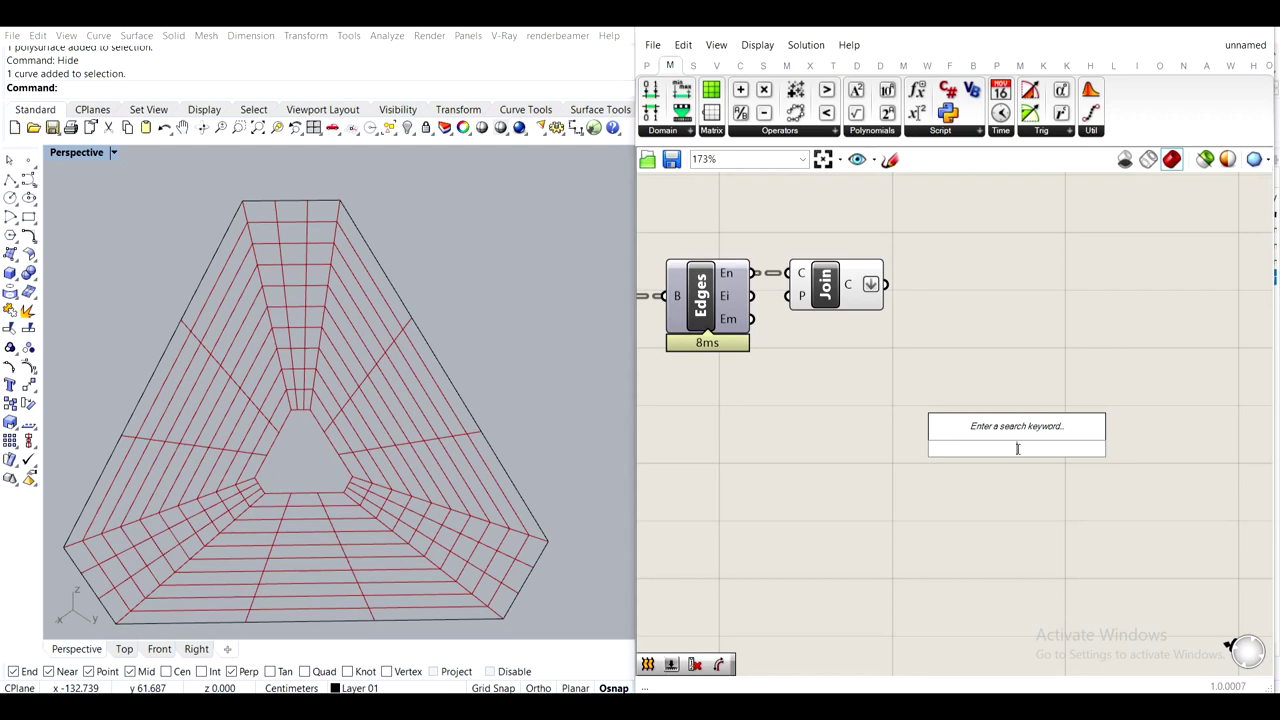
Try offsetting the joined panel edges with an Offset Curve component wired to the Join output, and remove the component
type("off")
left_click(1050, 369)
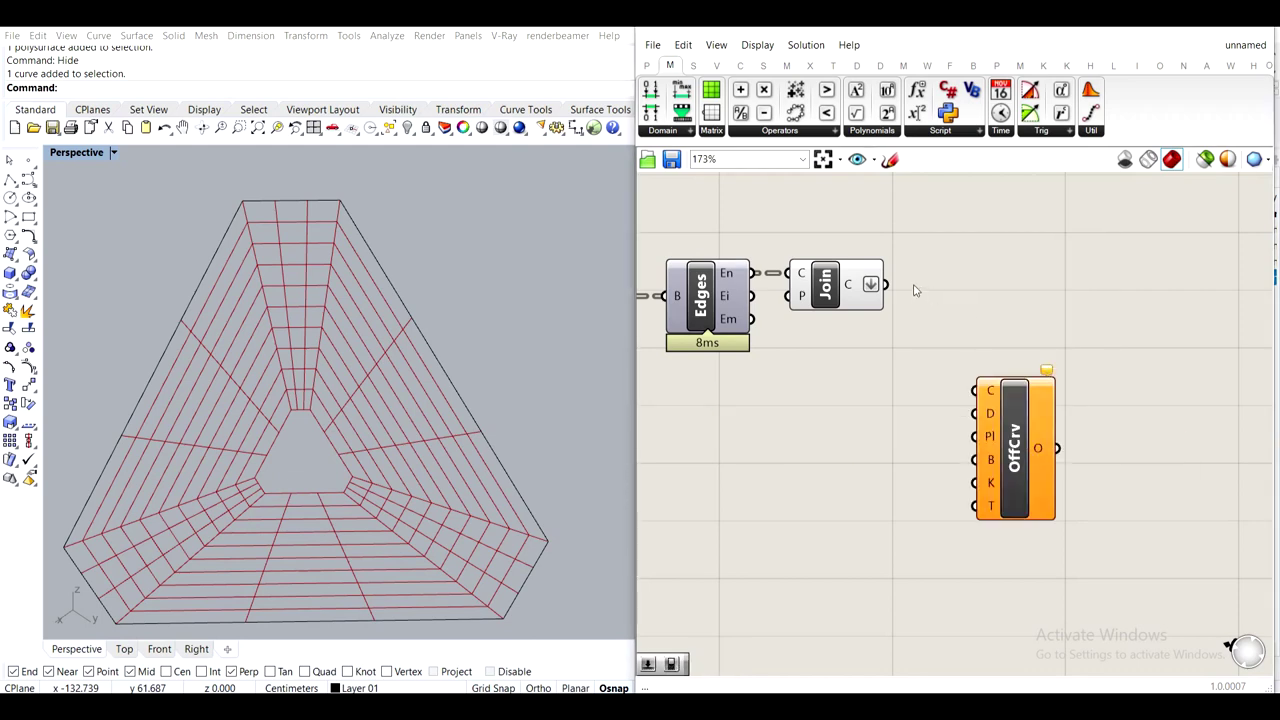
left_click_drag(885, 285, 976, 390)
left_click_drag(1036, 446, 1005, 405)
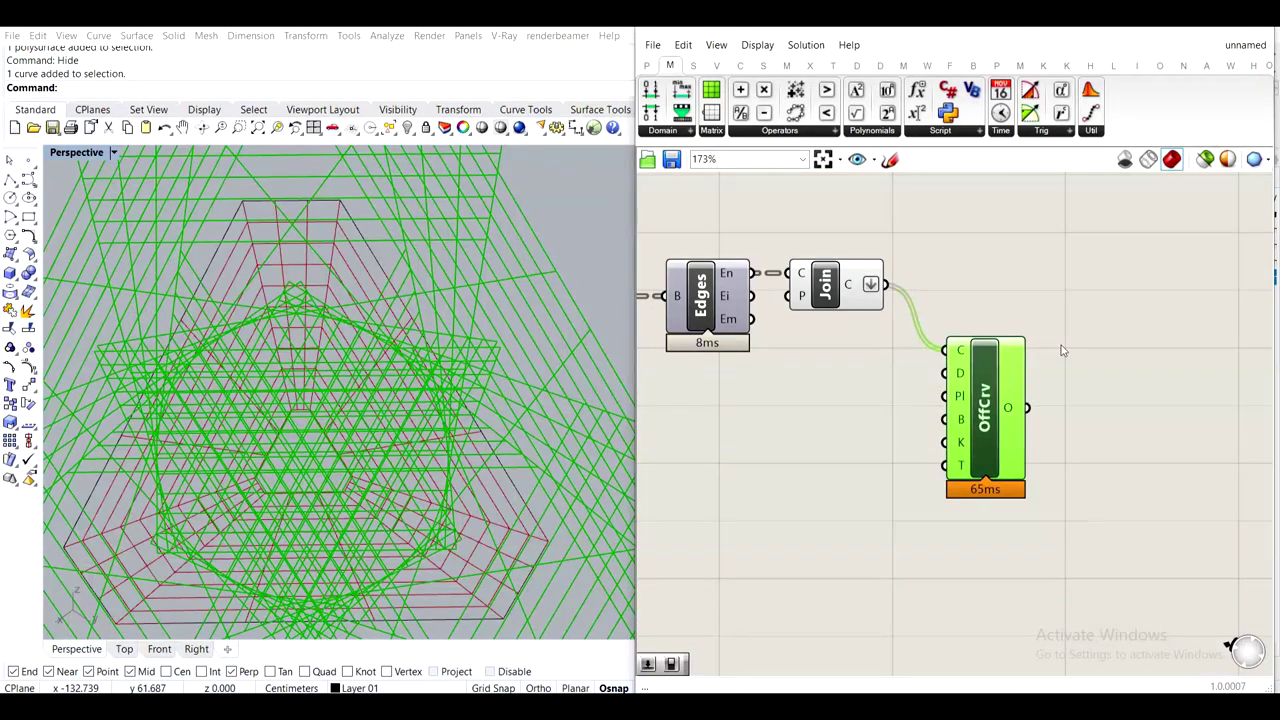
key("Delete")
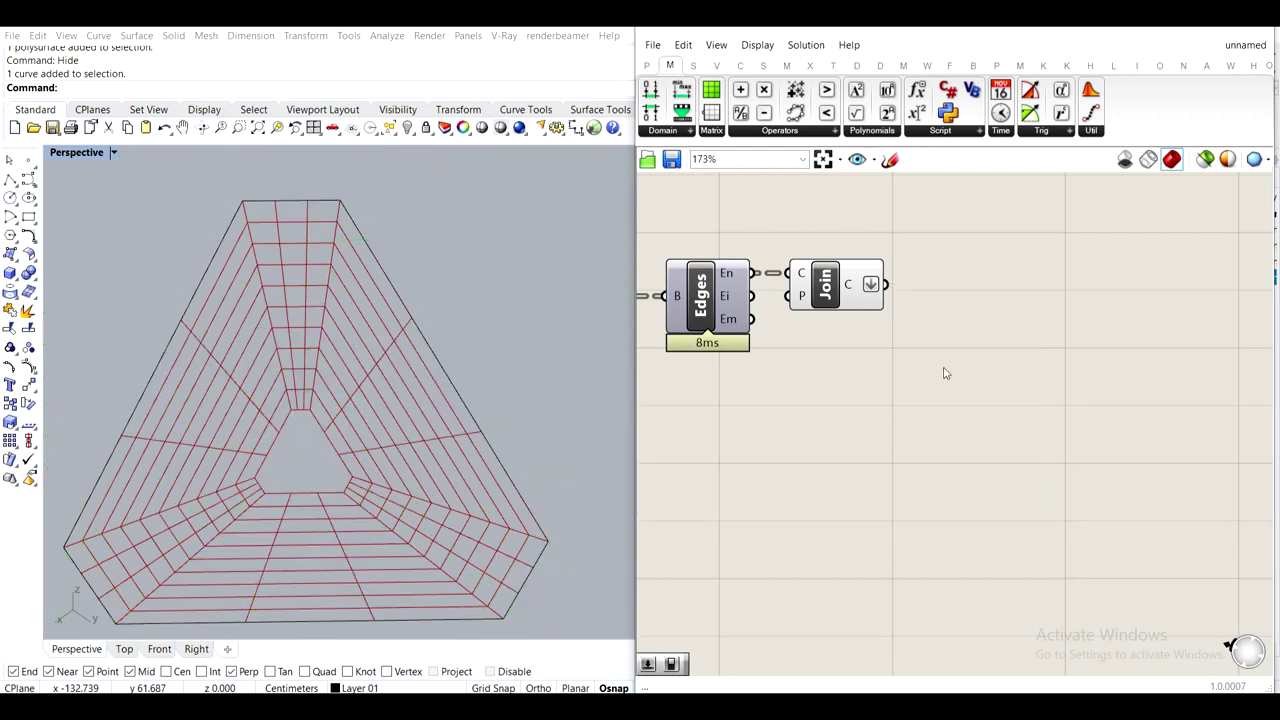
Try offsetting the joined panel edges with an Offset Curve Loose component fed by the Join output, and check its error
double_click(944, 373)
type("off")
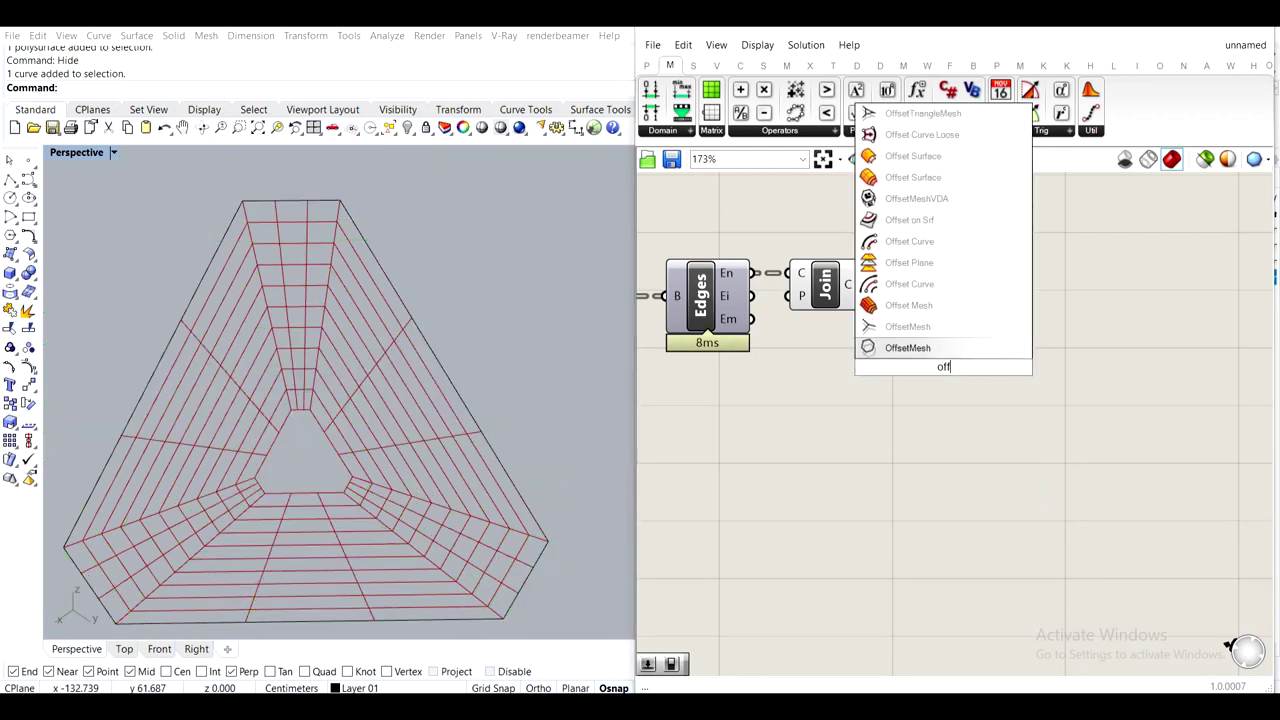
type("set loo")
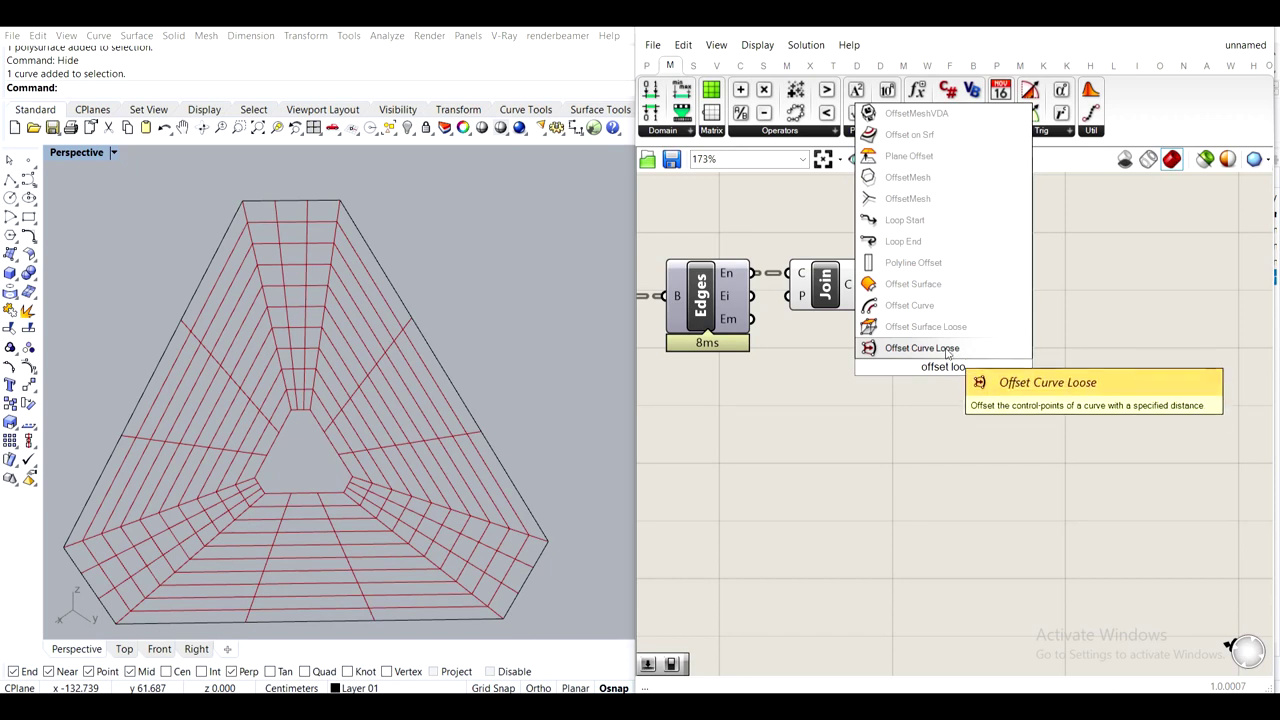
left_click(947, 349)
left_click_drag(885, 284, 918, 358)
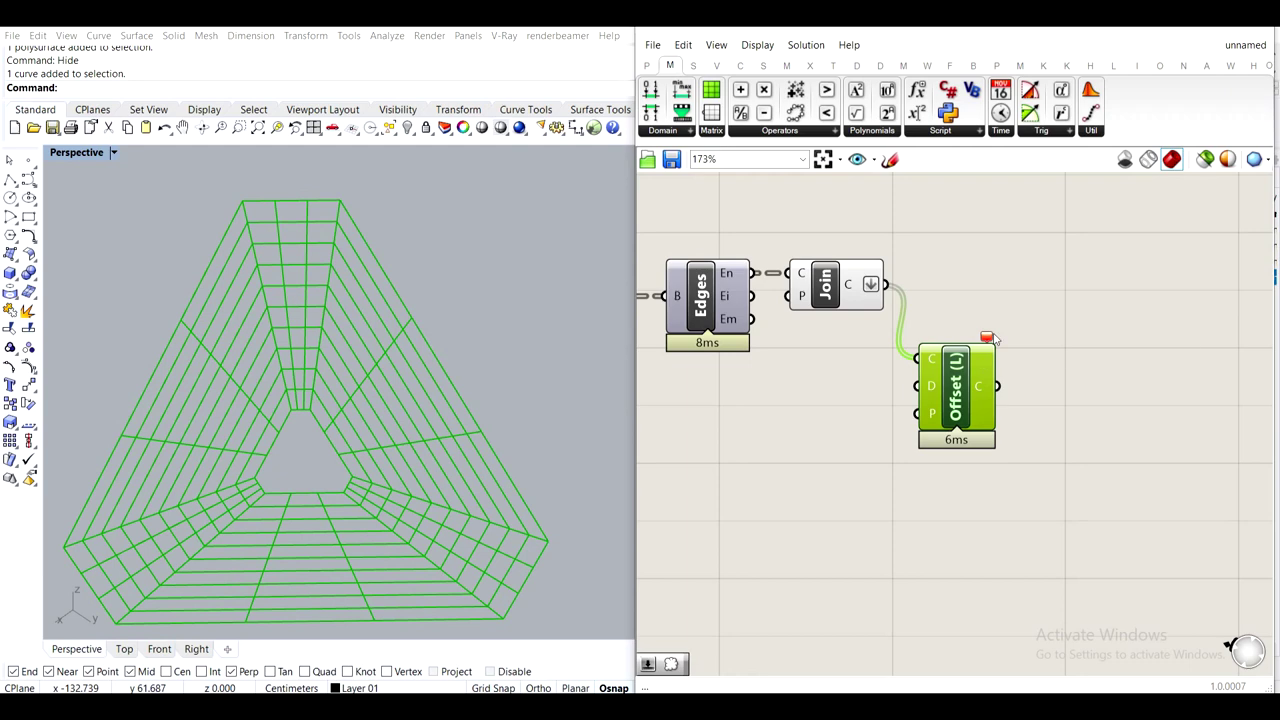
mouse_move(991, 338)
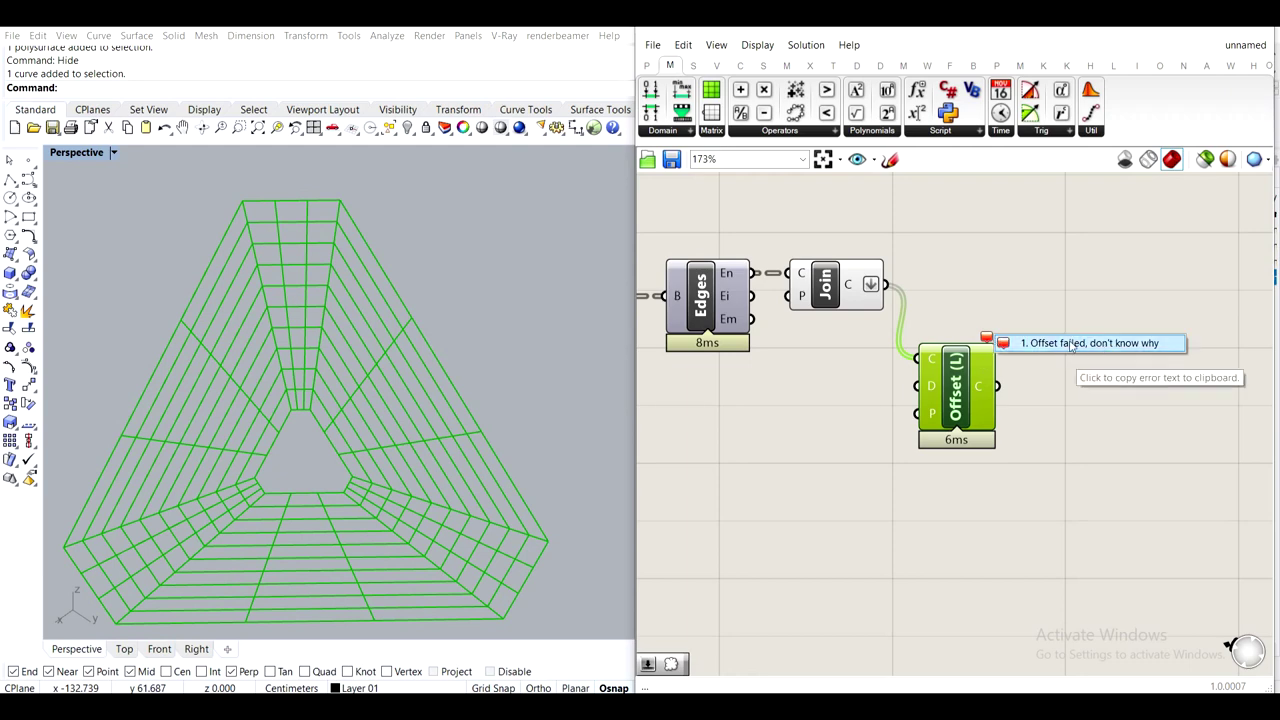
left_click(961, 328)
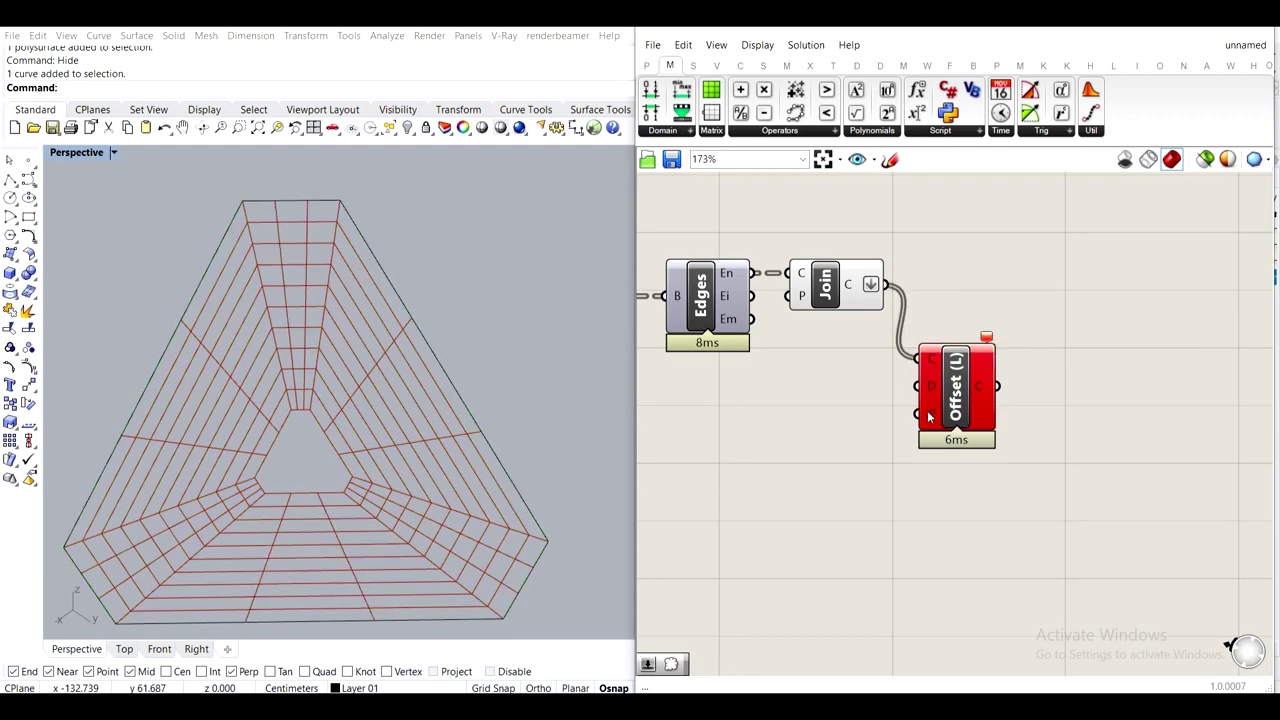
Add a Plane parameter below the definition and feed it from the first geometry parameter at the definition's start
scroll(937, 396, "down", 6)
scroll(805, 374, "up", 2)
scroll(704, 305, "up", 1)
scroll(706, 303, "down", 2)
right_click_drag(722, 287, 670, 267)
scroll(666, 266, "up", 1)
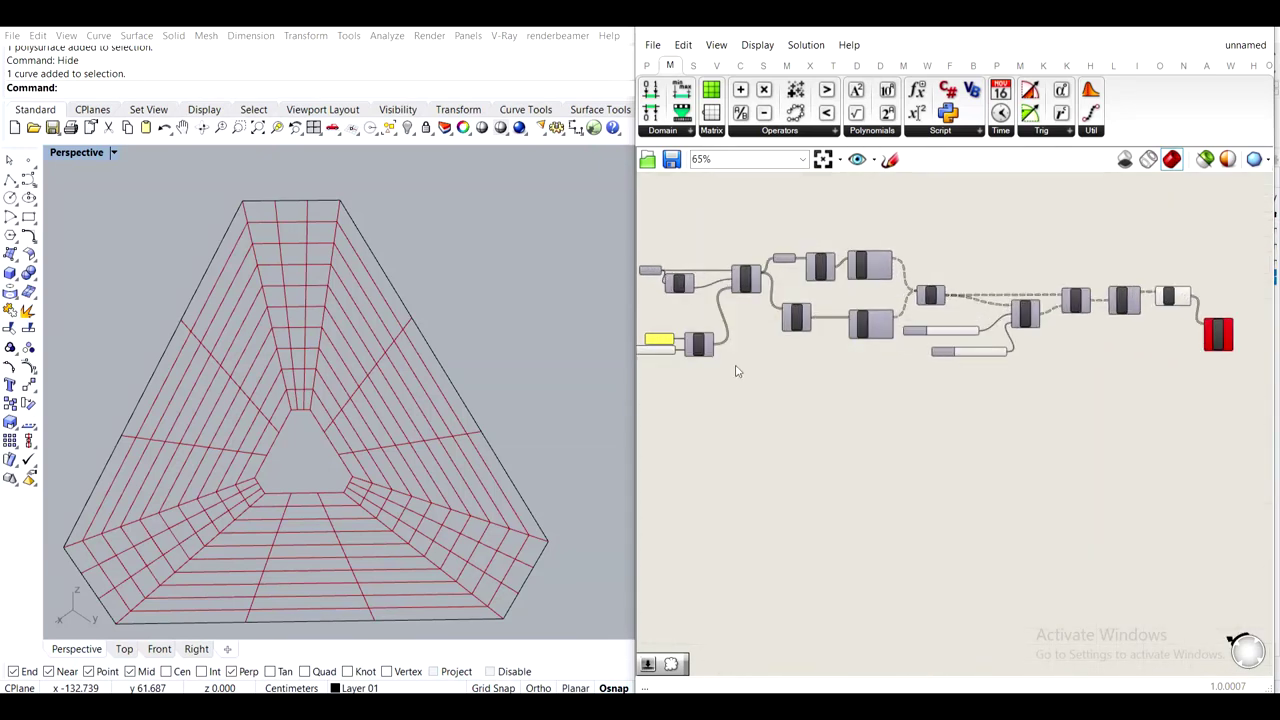
double_click(793, 411)
type("plane")
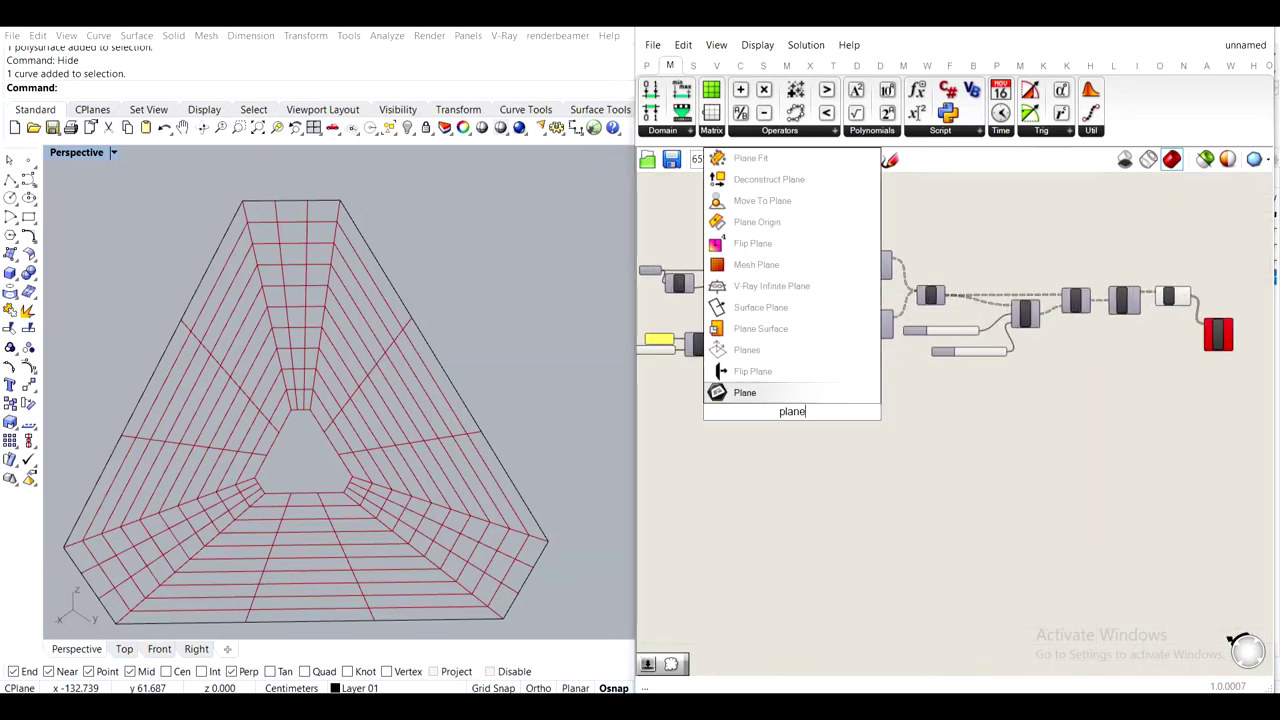
left_click(743, 391)
scroll(663, 286, "up", 2)
left_click_drag(664, 259, 837, 477)
left_click_drag(662, 258, 857, 489)
scroll(849, 316, "down", 3)
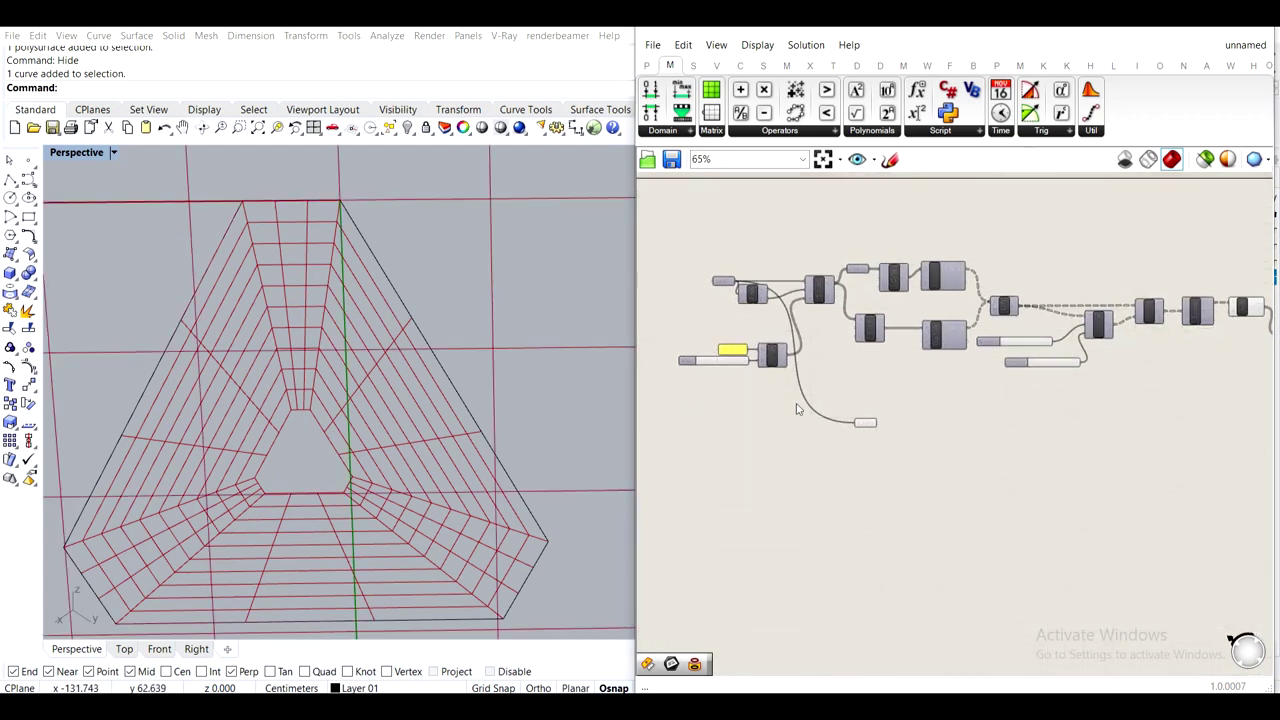
Place the Plane parameter near the loose offset component and wire it to that component's plane input
scroll(350, 400, "down", 6)
mouse_move(357, 405)
right_mouse_down()
mouse_move(321, 366)
mouse_move(260, 351)
mouse_move(368, 415)
right_mouse_up()
scroll(869, 441, "up", 3)
scroll(869, 443, "down", 3)
right_click_drag(870, 440, 721, 416)
left_click_drag(709, 406, 1107, 346)
scroll(1108, 347, "up", 5)
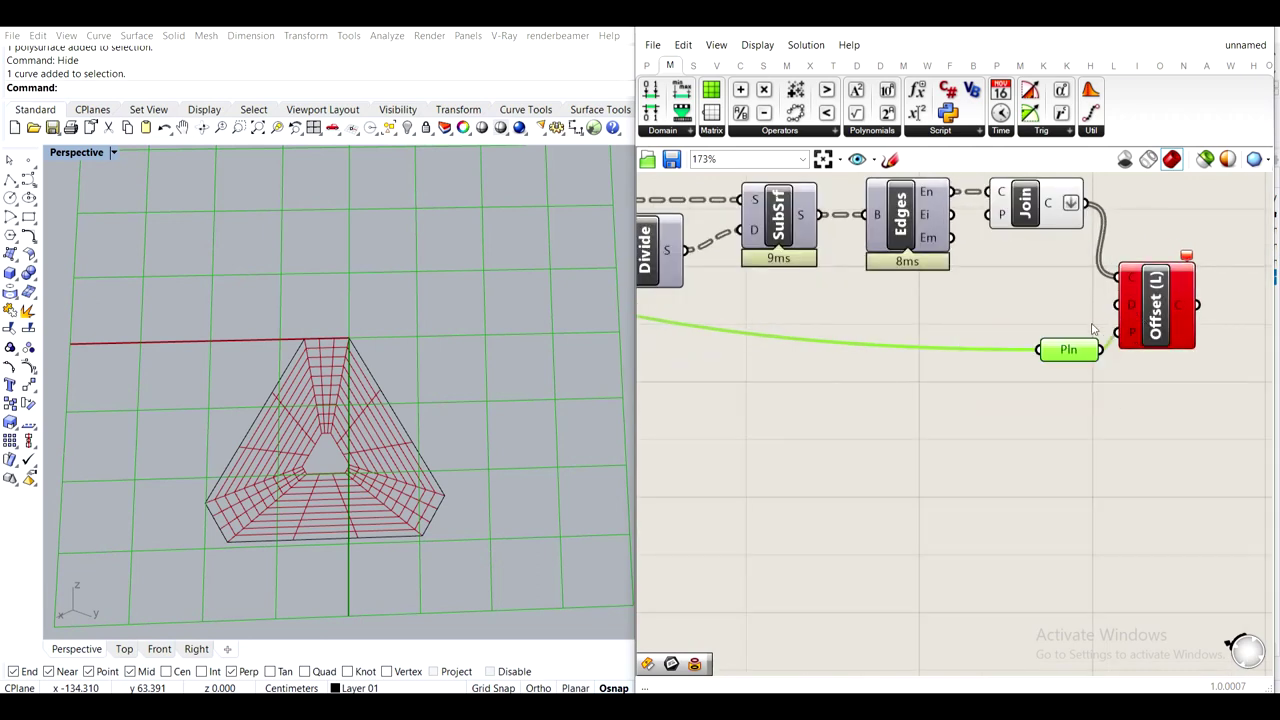
right_click_drag(1143, 351, 927, 380)
left_click_drag(958, 345, 1120, 332)
left_click_drag(873, 385, 940, 452)
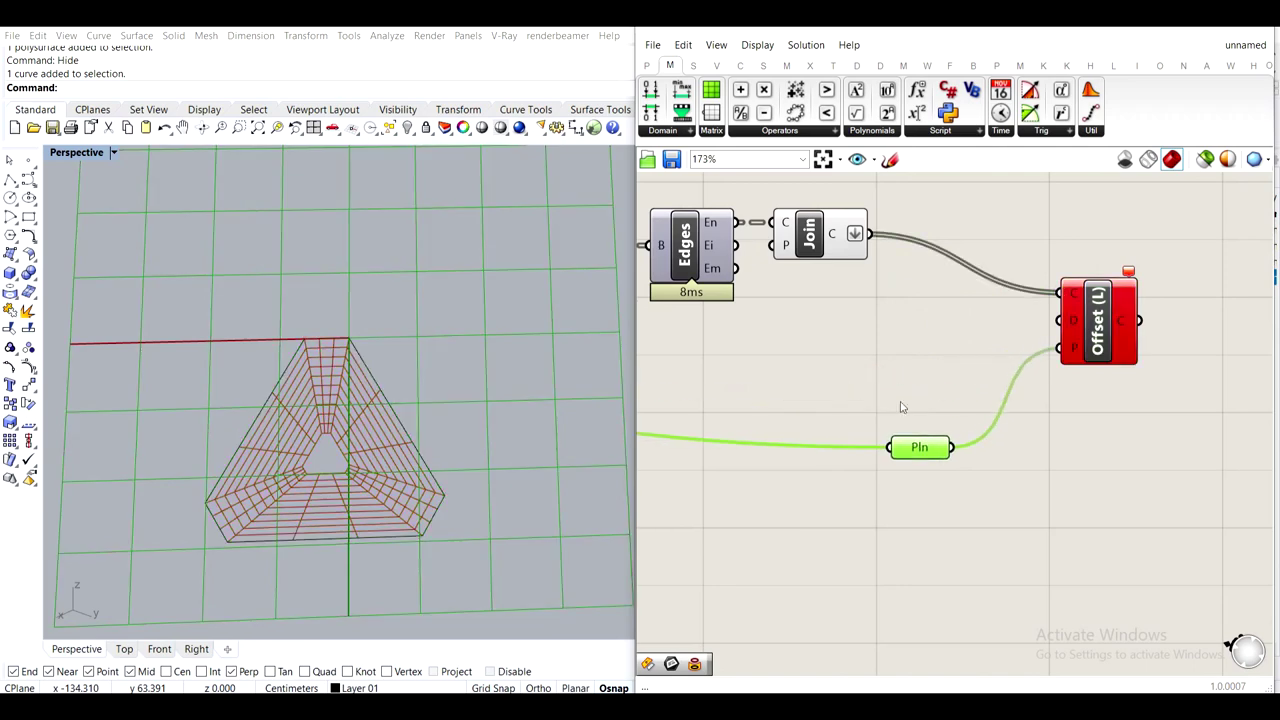
Add a 0.1 number slider and wire it to the distance input of the loose offset
double_click(833, 329)
scroll(397, 368, "up", 4)
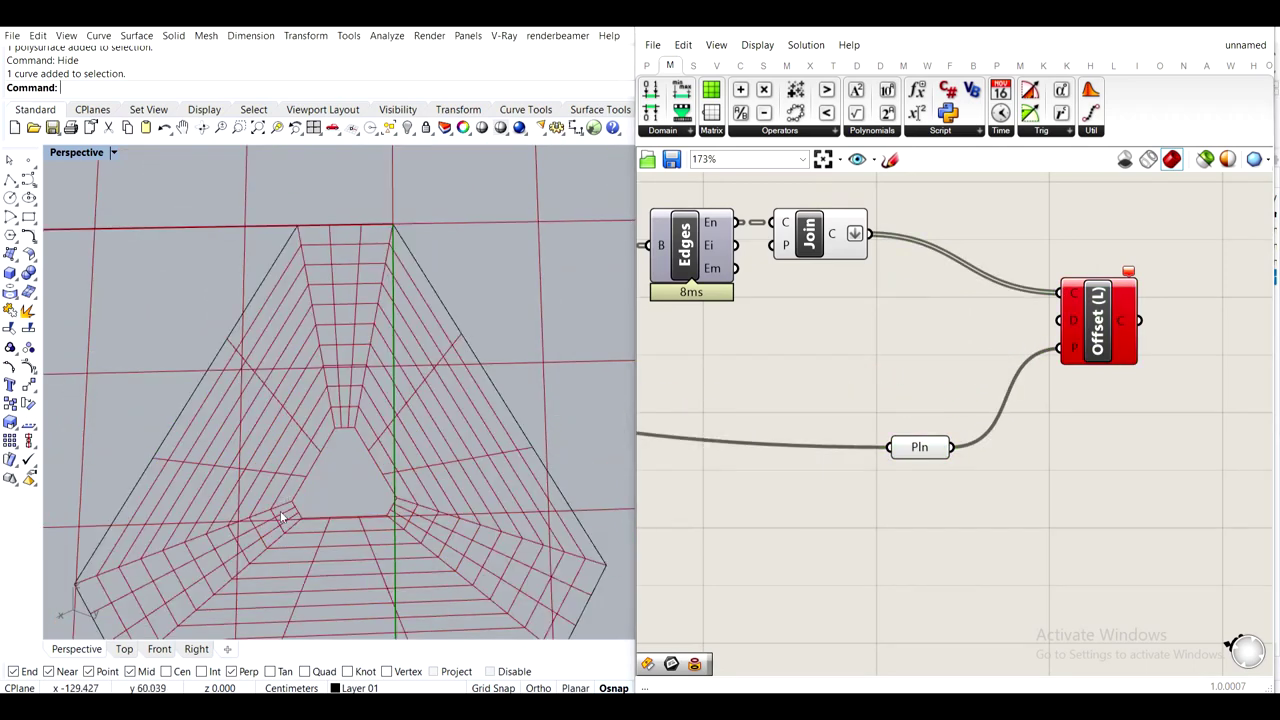
double_click(932, 371)
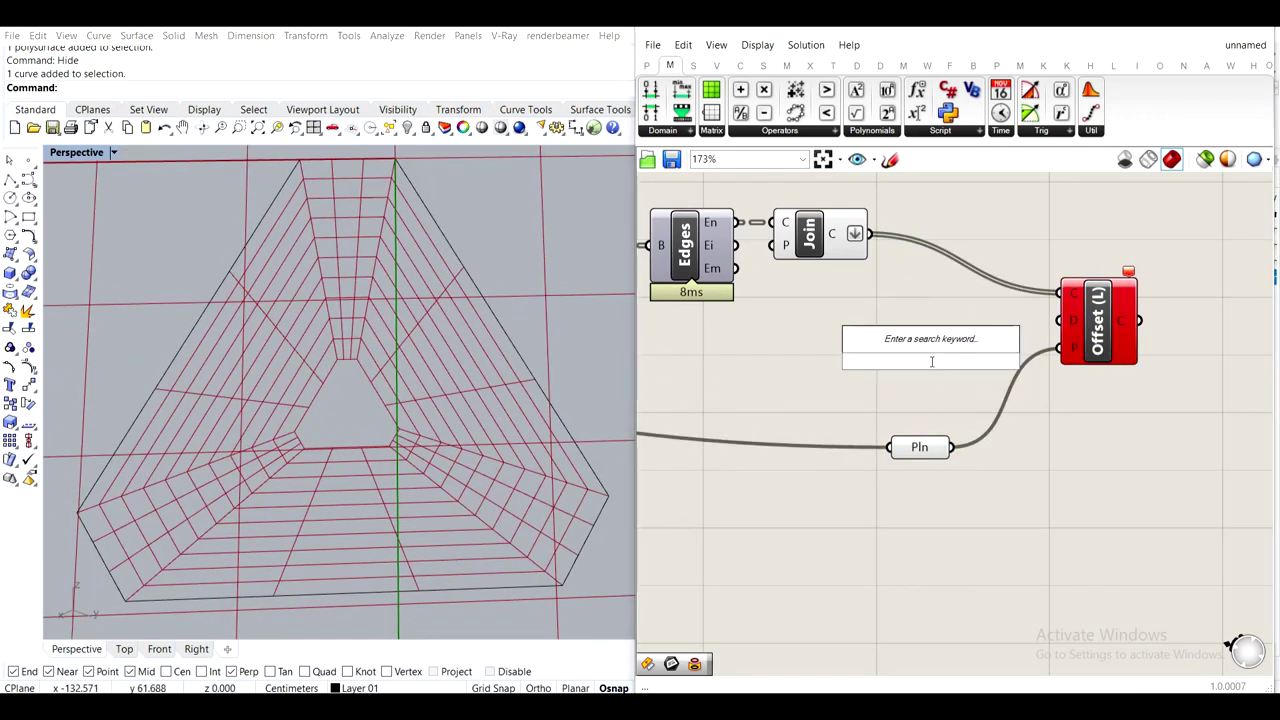
type("0.1")
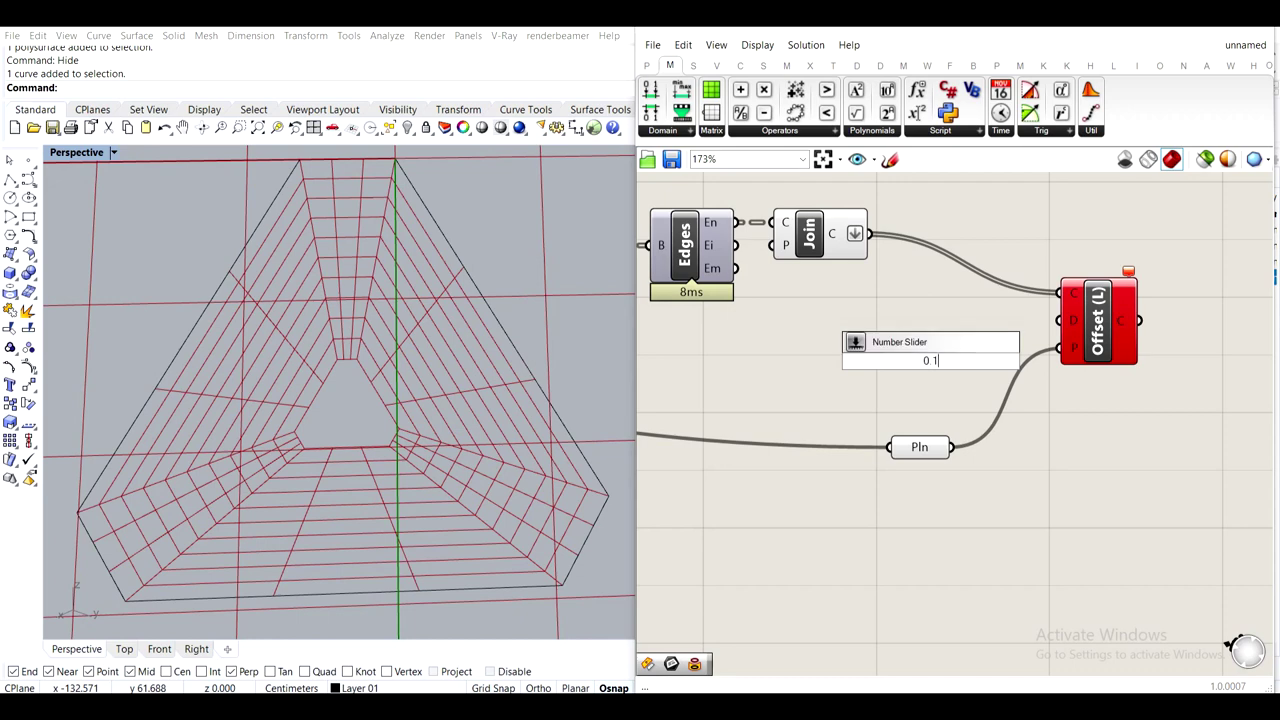
key("Return")
left_click_drag(879, 363, 796, 339)
left_click_drag(946, 338, 1057, 321)
Try a 0.01 number slider as the loose offset's distance, and delete the loose offset component
double_click(884, 389)
type("0.01")
key("Return")
left_click_drag(964, 389, 1060, 321)
right_click_drag(1033, 424, 941, 480)
left_click(1007, 379)
key("Delete")
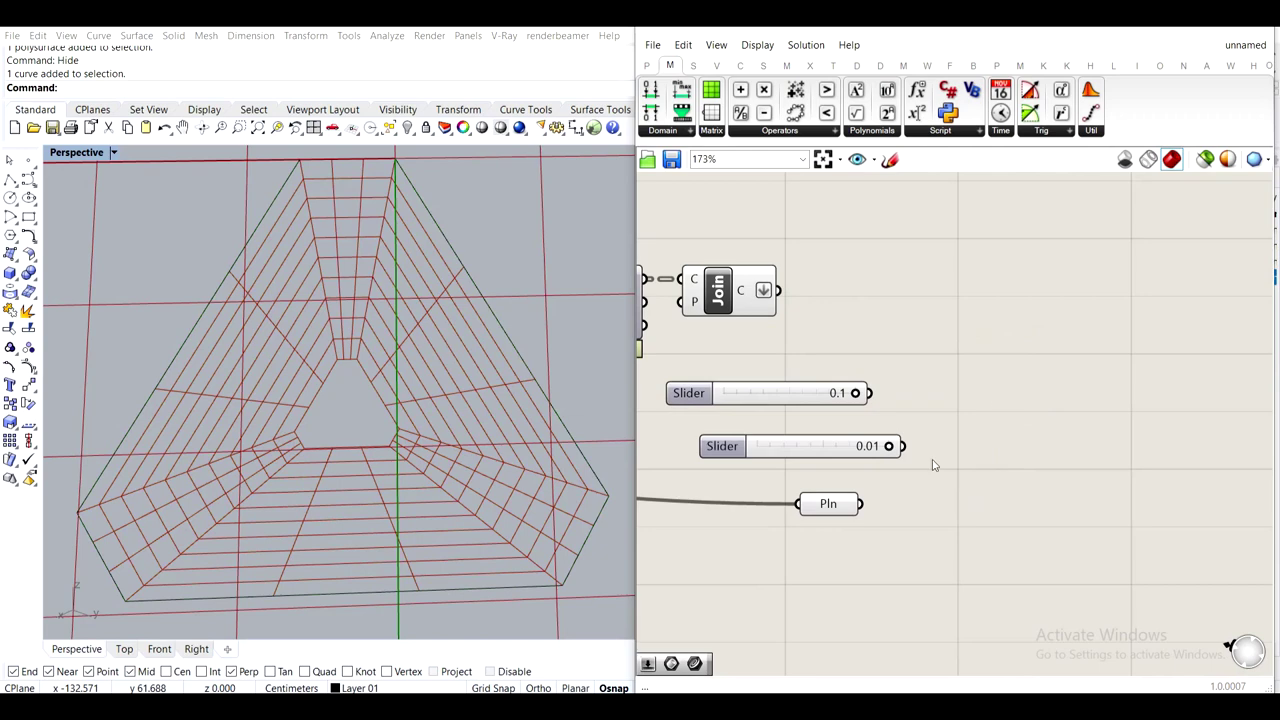
double_click(981, 311)
type("off")
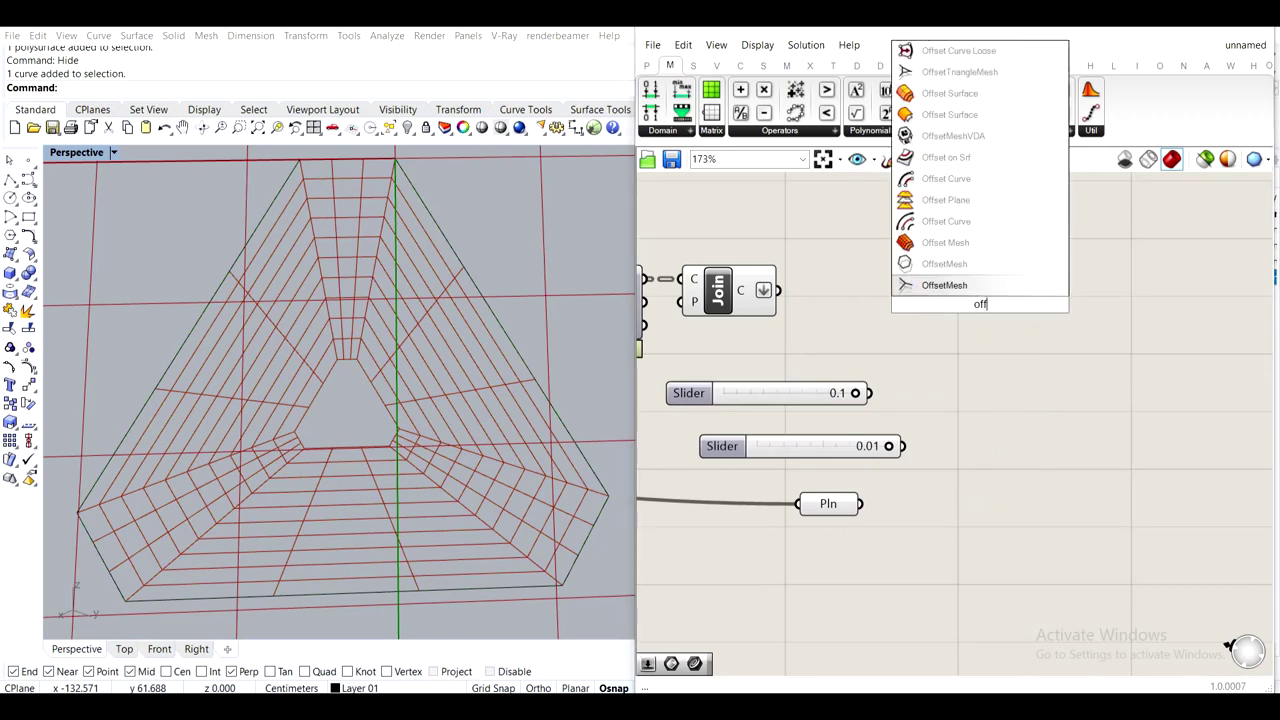
left_click(955, 221)
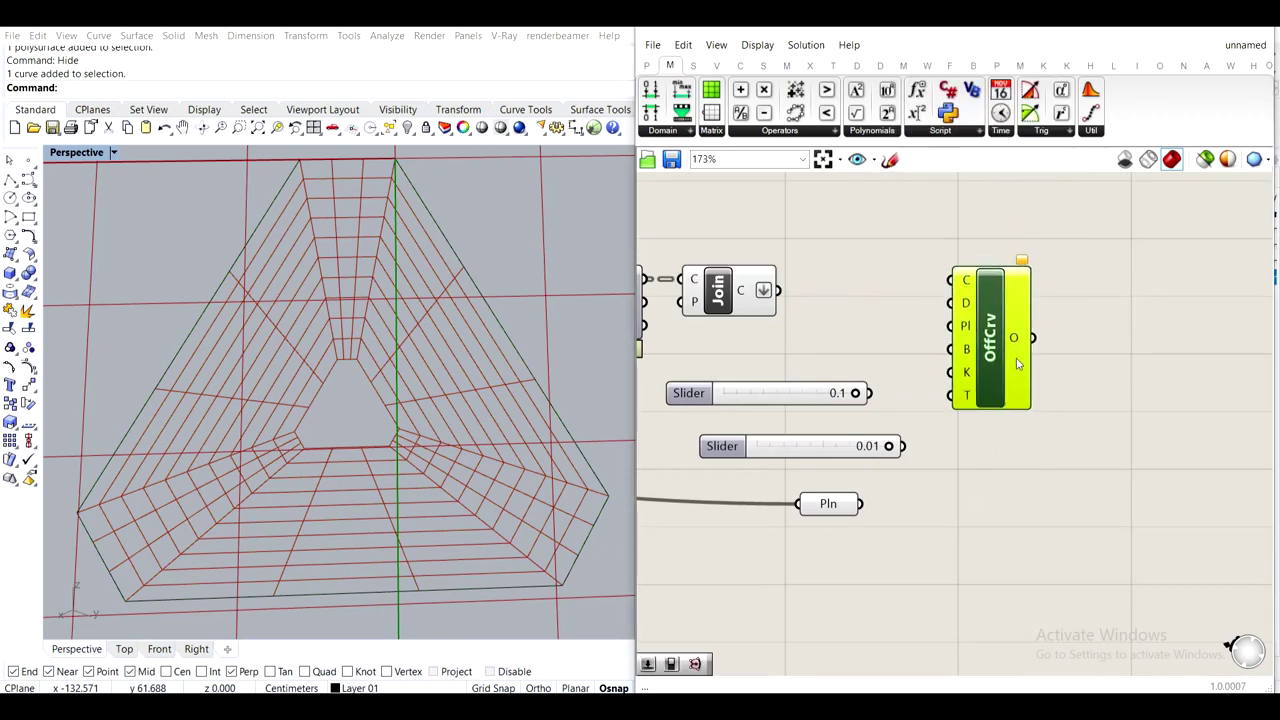
key("Delete")
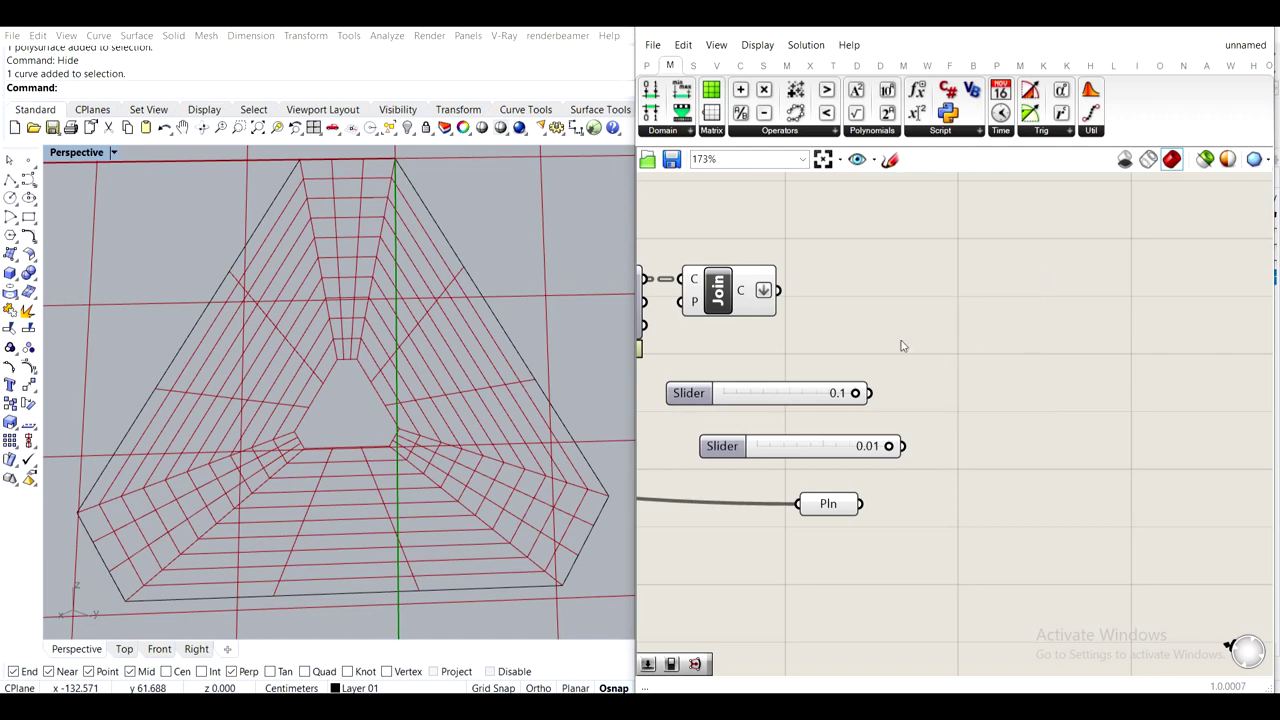
Add the standard Offset Curve component and wire the joined curves and the Plane parameter to its curve and plane inputs
double_click(901, 346)
type("offset")
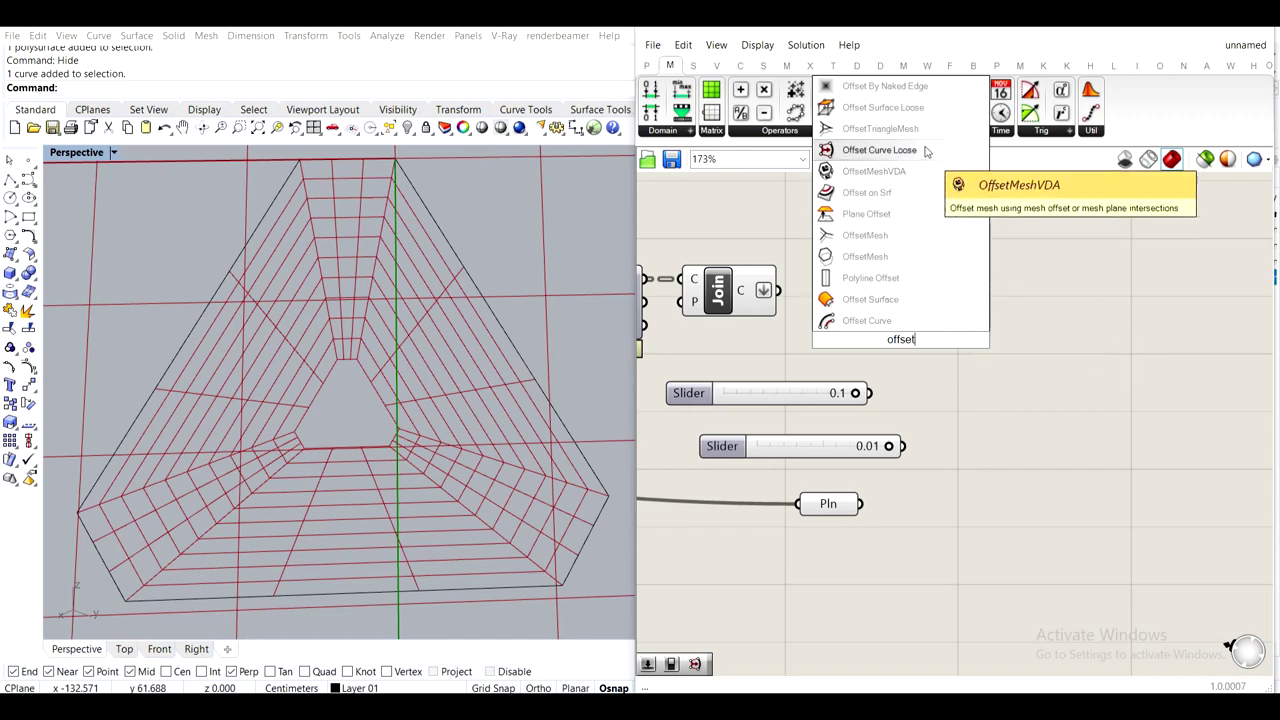
left_click(866, 321)
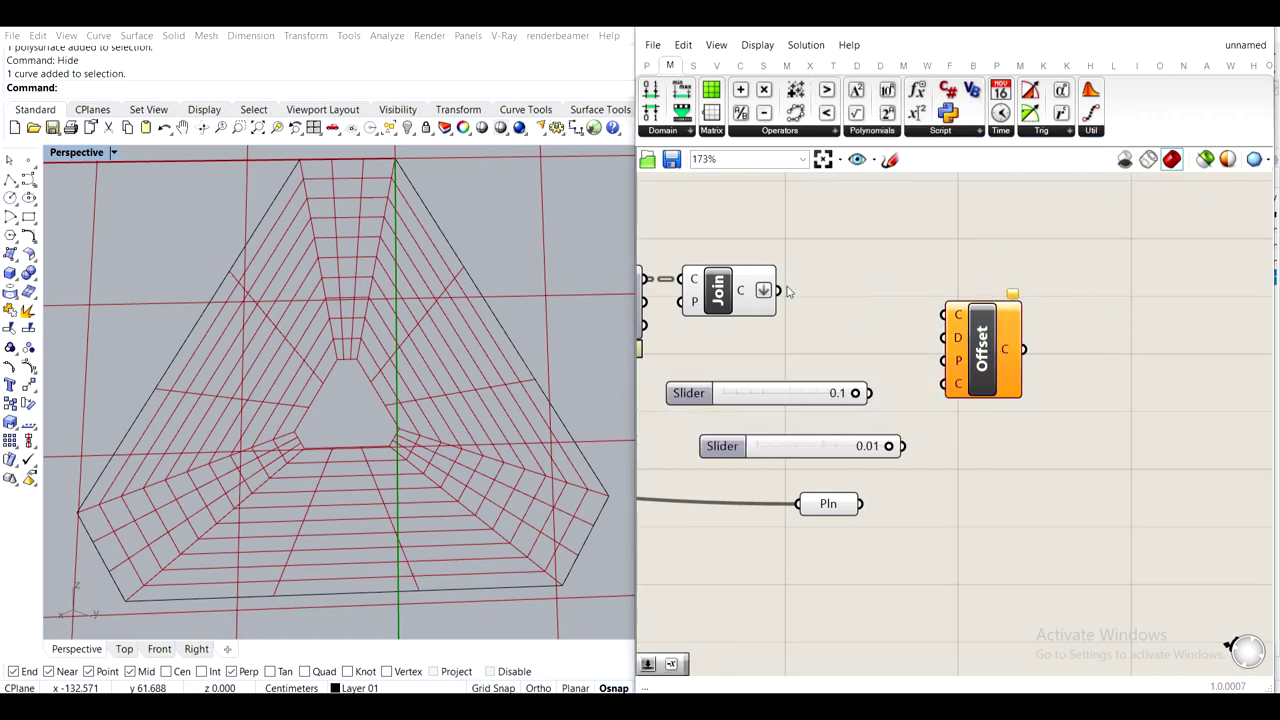
left_click_drag(780, 290, 943, 315)
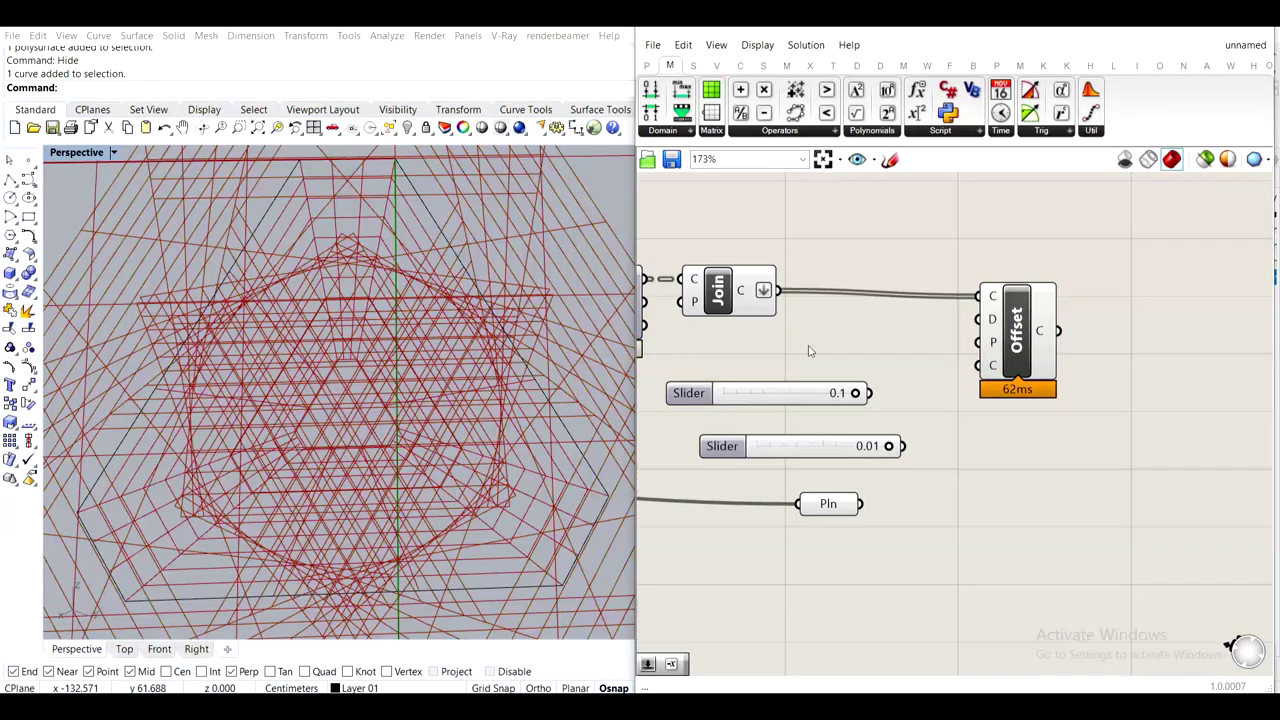
left_click_drag(865, 507, 986, 343)
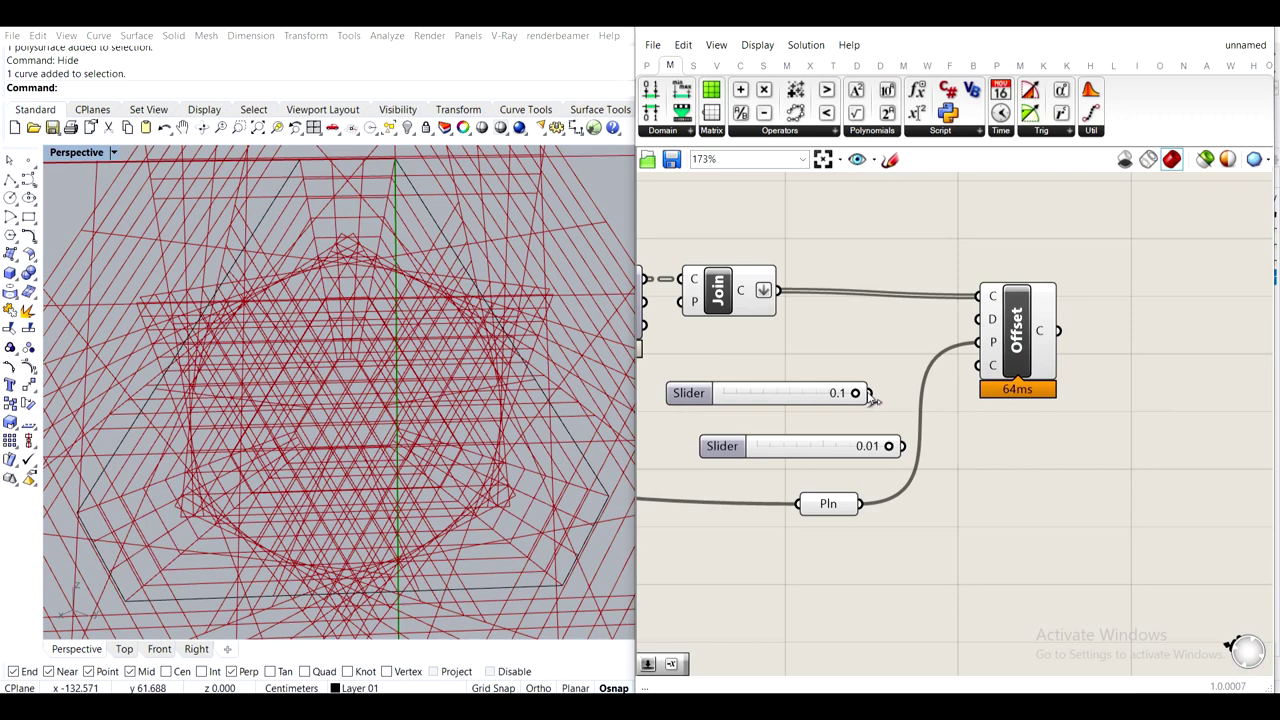
Delete the unconnected 0.1 and 0.01 number sliders
left_click(820, 399)
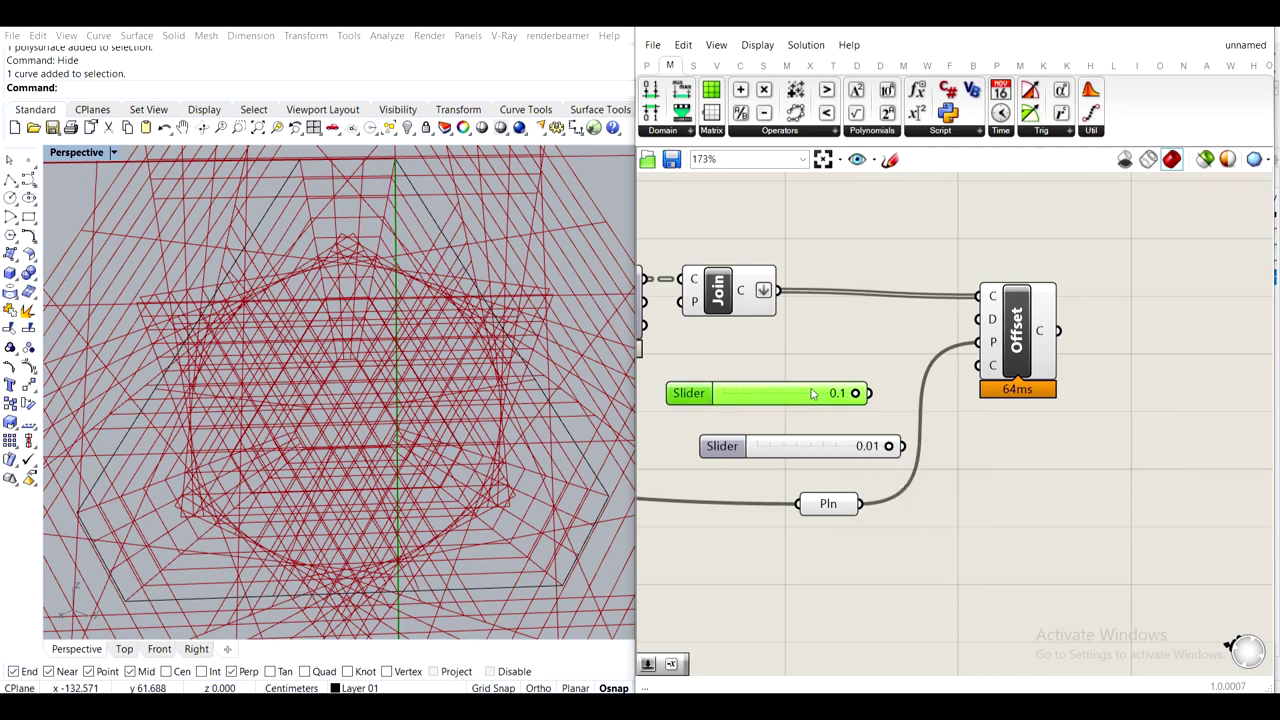
left_click(818, 451)
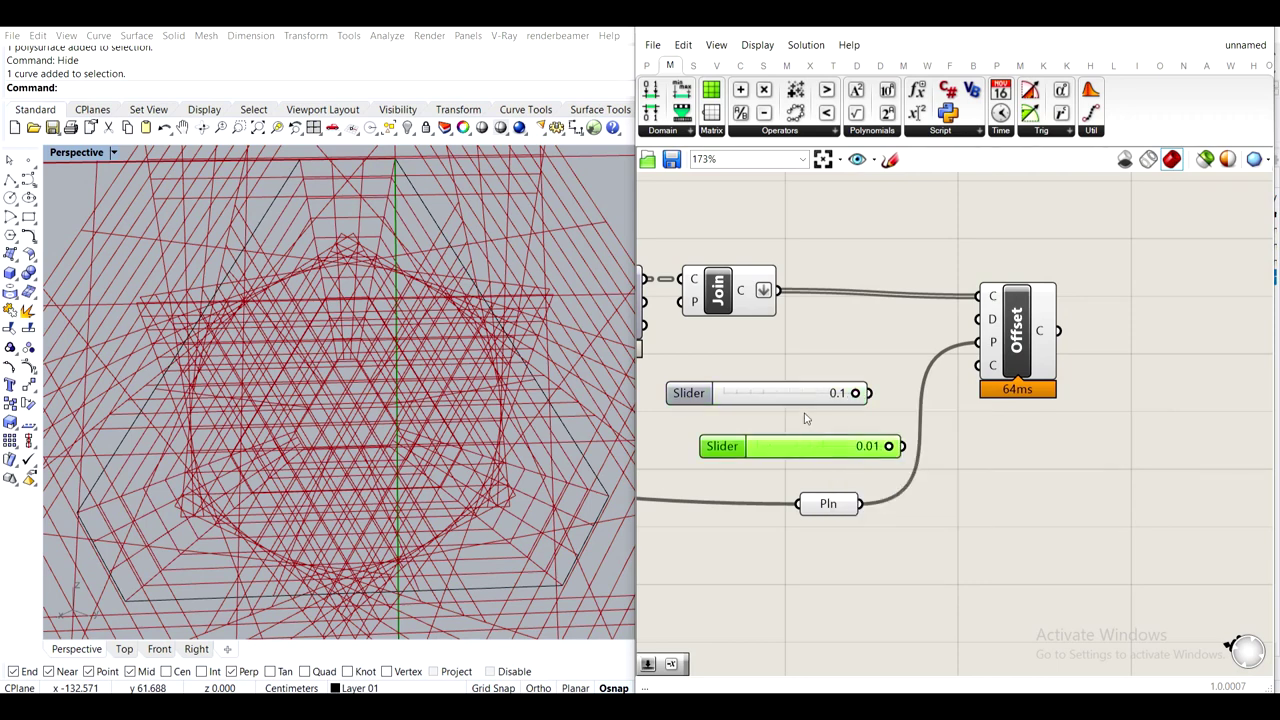
left_click(801, 352)
left_click_drag(808, 337, 754, 457)
key("Delete")
Add a 0.05 number slider as the Offset component's distance and inspect the offset curves in the viewport
double_click(755, 404)
type("0.05")
key("Return")
left_click_drag(848, 404, 980, 318)
left_click_drag(784, 296, 978, 297)
left_click(1035, 317)
left_click(1152, 292)
scroll(172, 310, "up", 4)
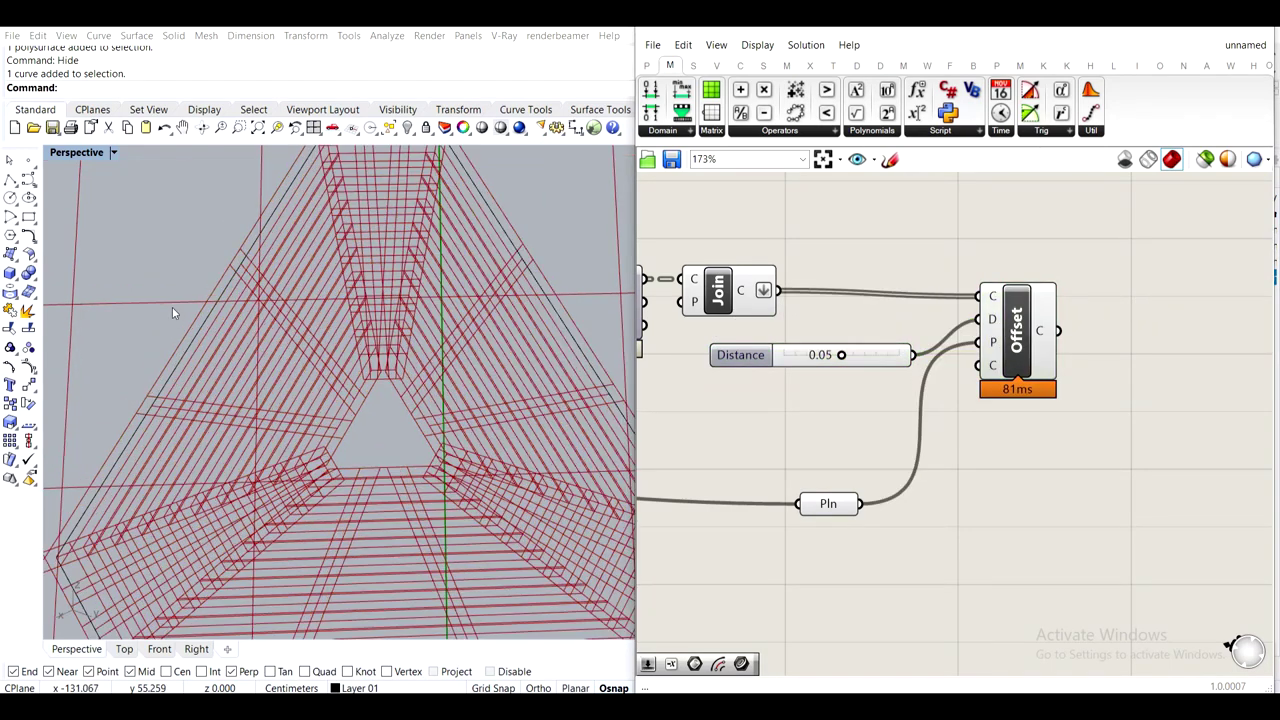
Try reversing the offset with a Negative component between the 0.05 slider and the distance input, and delete the Offset component
left_click_drag(880, 362, 771, 408)
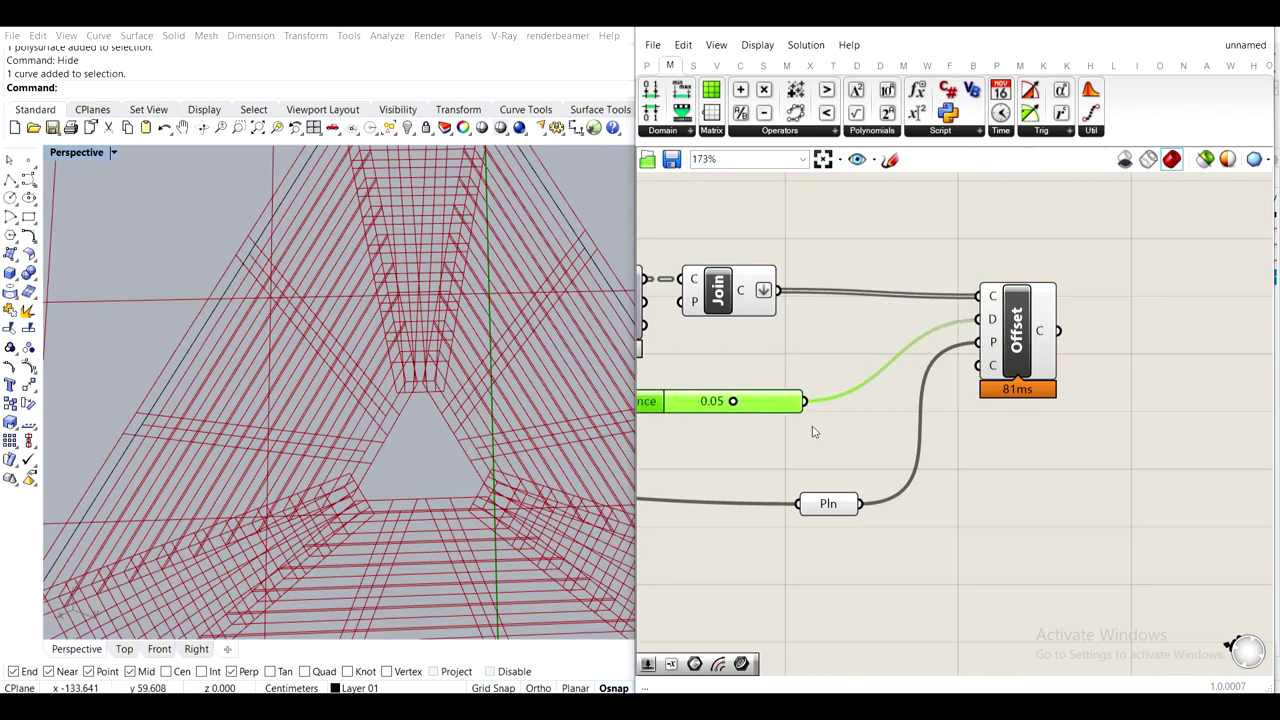
double_click(811, 429)
type("neg")
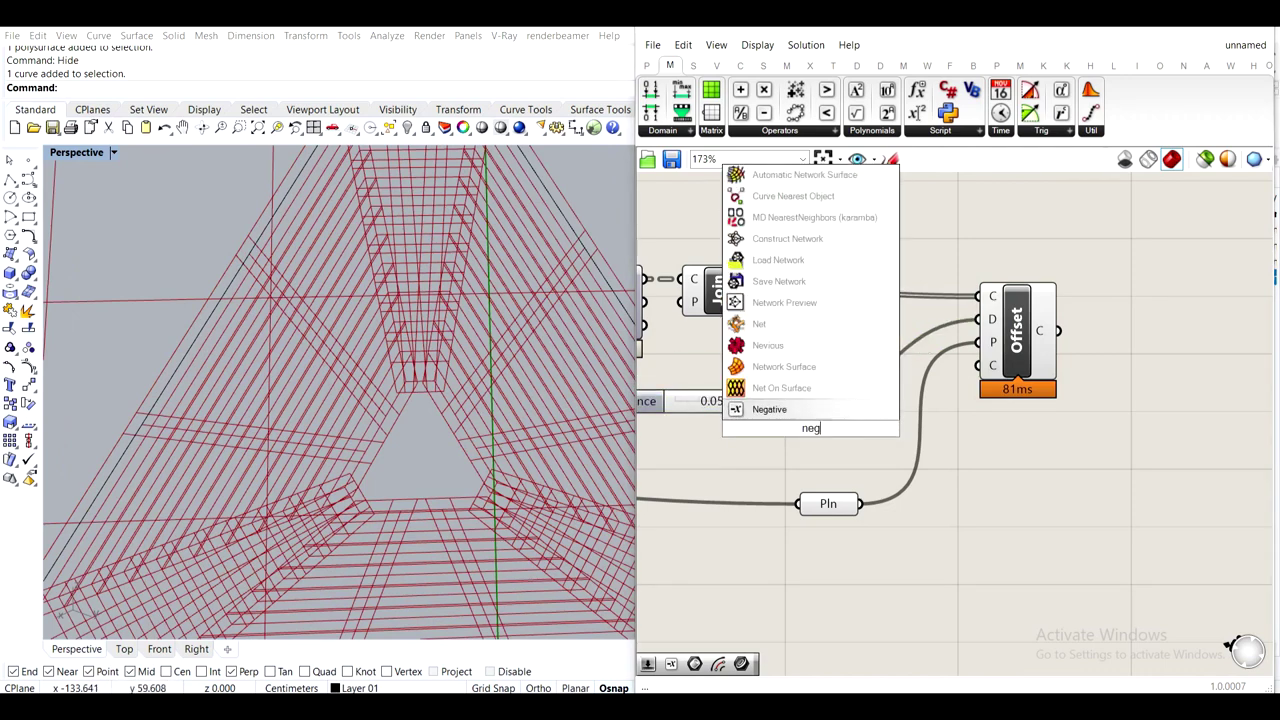
left_click(818, 411)
left_click_drag(806, 402, 977, 320)
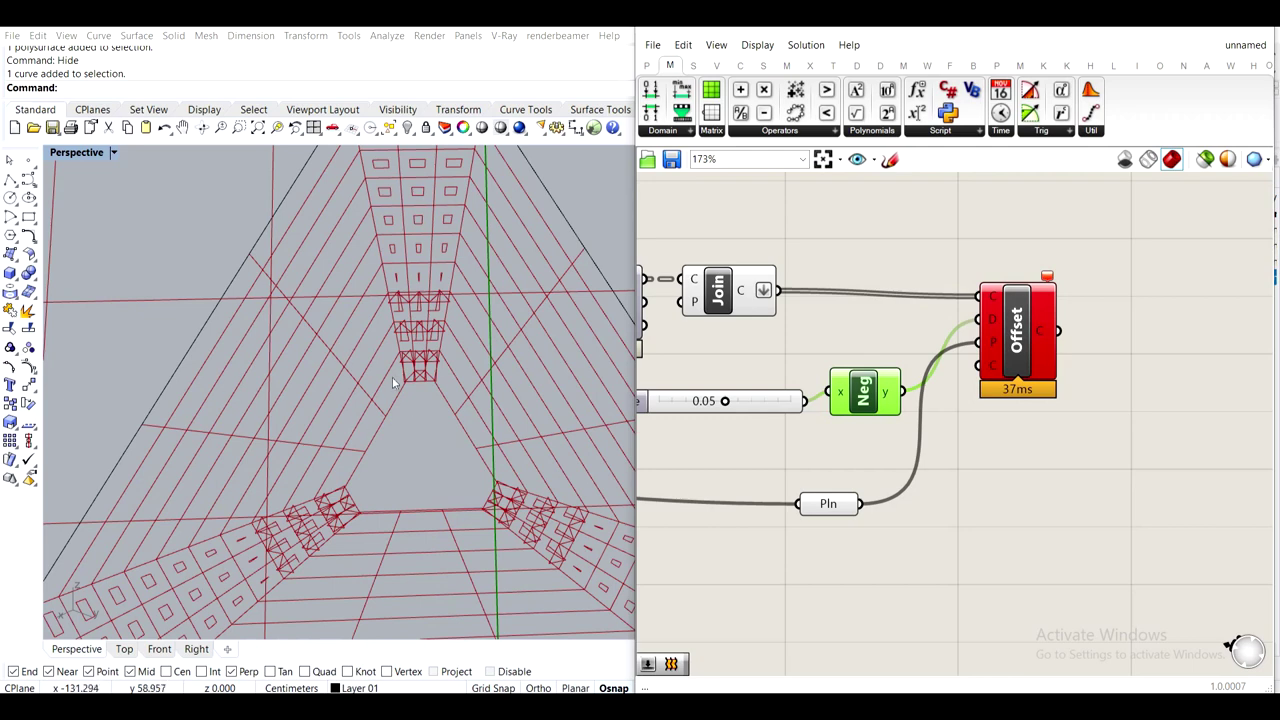
left_click_drag(1079, 460, 973, 290)
key("Delete")
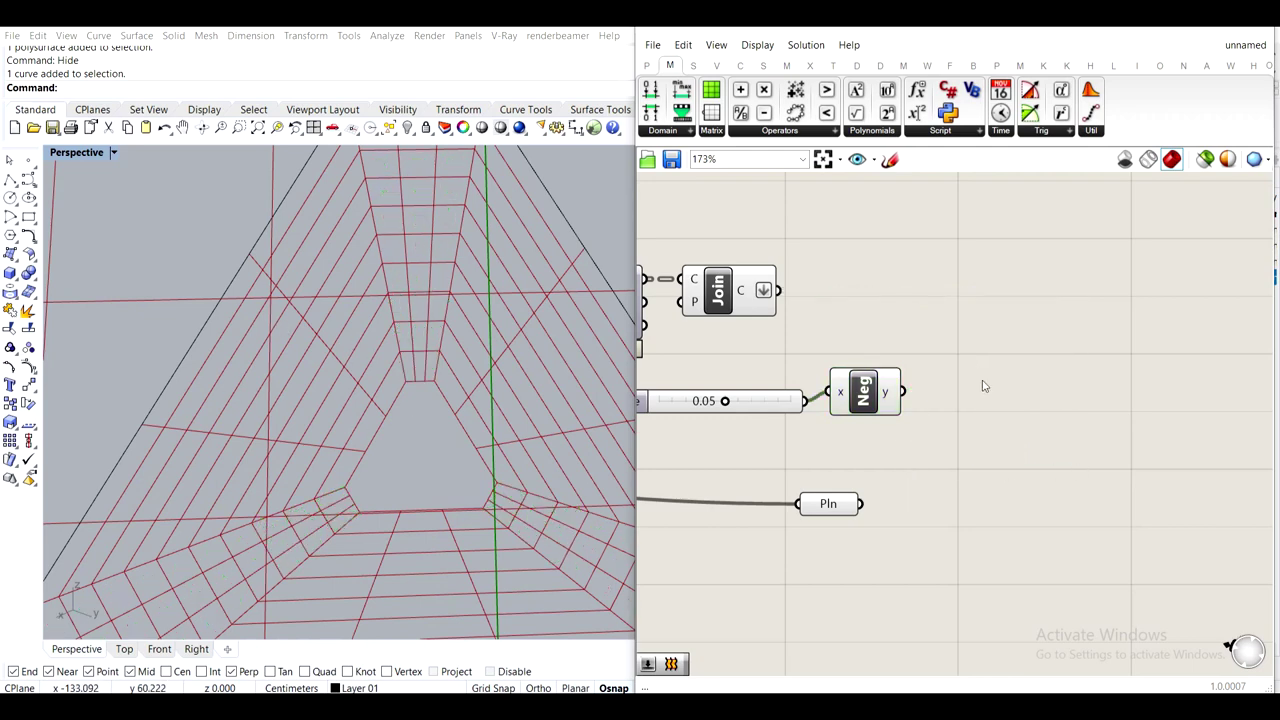
Add a Scale component with the joined curves as its geometry, and delete the leftover distance slider, Negative and Plane components
double_click(983, 380)
type("scfa")
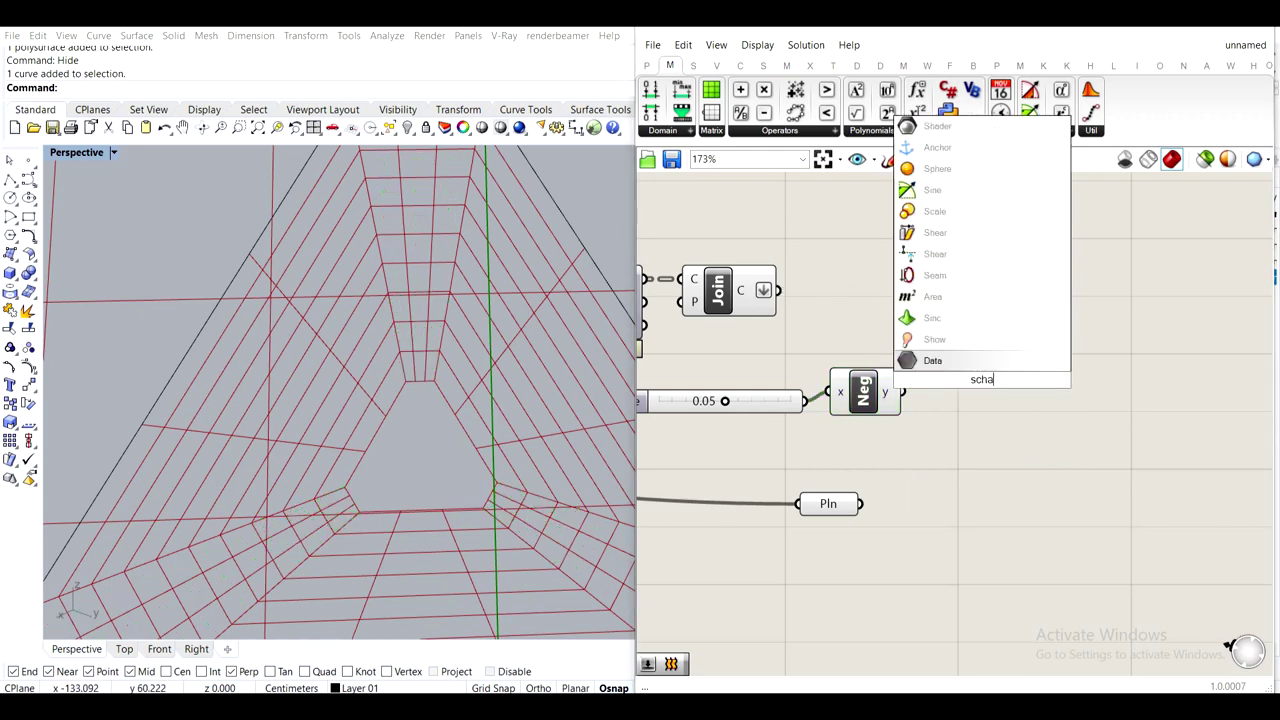
key("BackSpace")
key("BackSpace")
key("BackSpace")
type("cale")
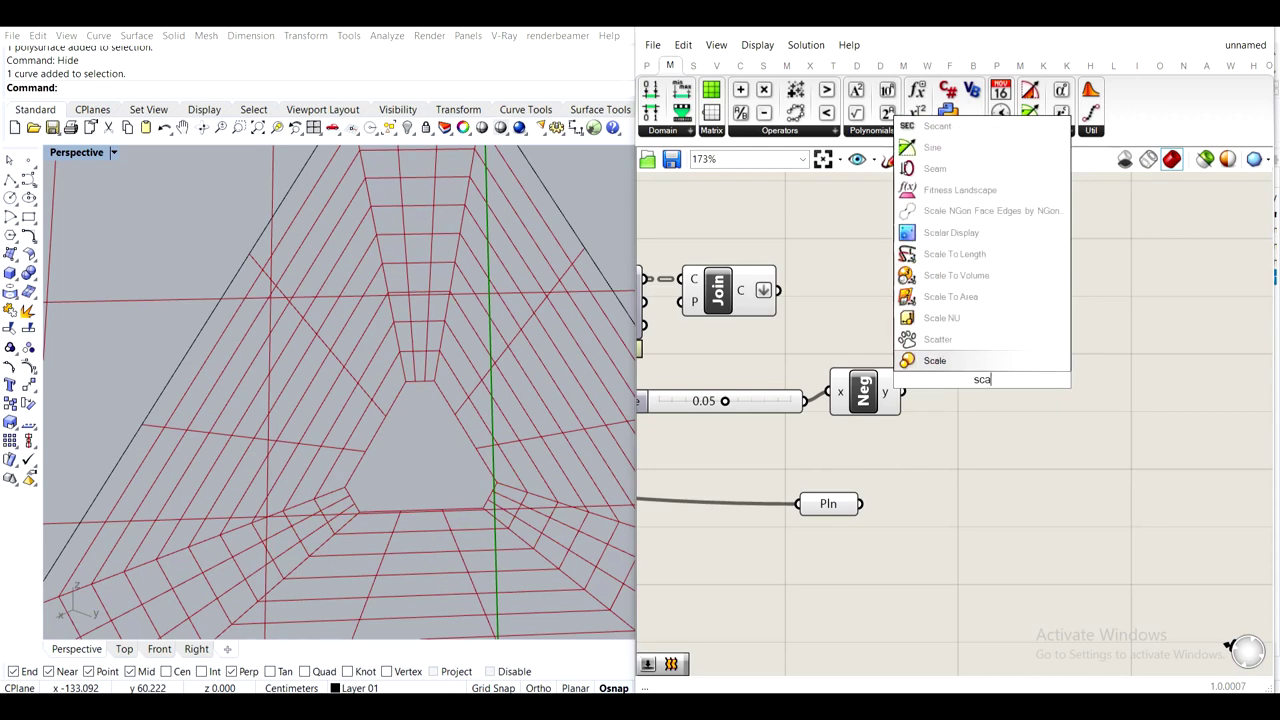
key("Return")
left_click_drag(779, 290, 1042, 314)
left_click_drag(914, 556, 701, 368)
key("Delete")
Add an Area component fed by the joined curves and connect its centroids to the Scale component's center input
double_click(826, 383)
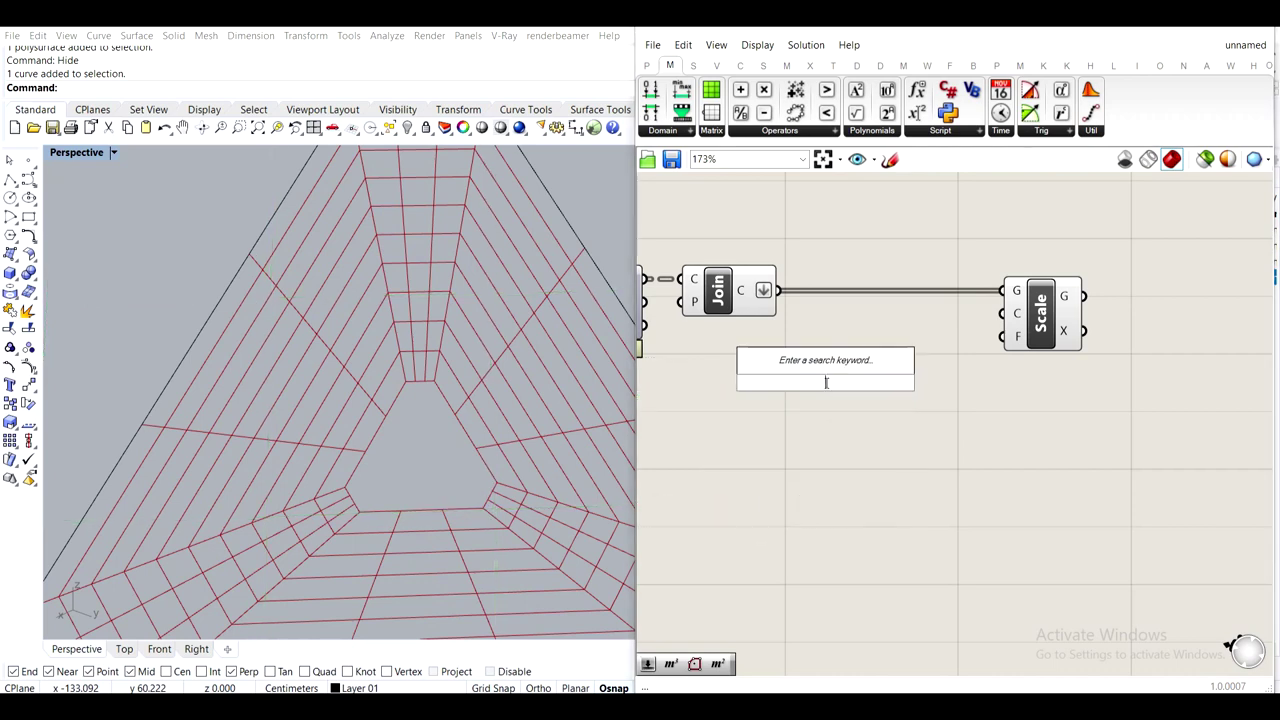
type("area")
key("Return")
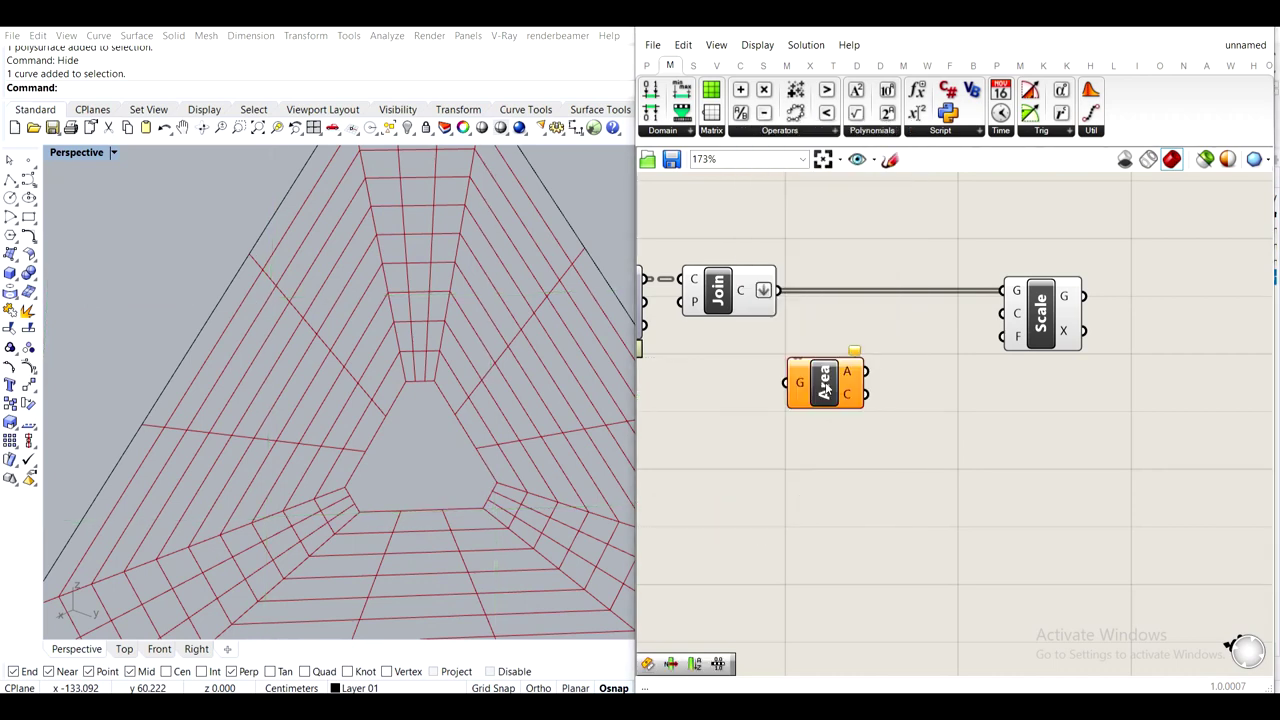
left_click_drag(787, 295, 1004, 313)
mouse_move(853, 351)
left_mouse_down()
mouse_move(887, 340)
mouse_move(878, 362)
mouse_move(851, 347)
left_mouse_up()
left_click(880, 408)
double_click(881, 414)
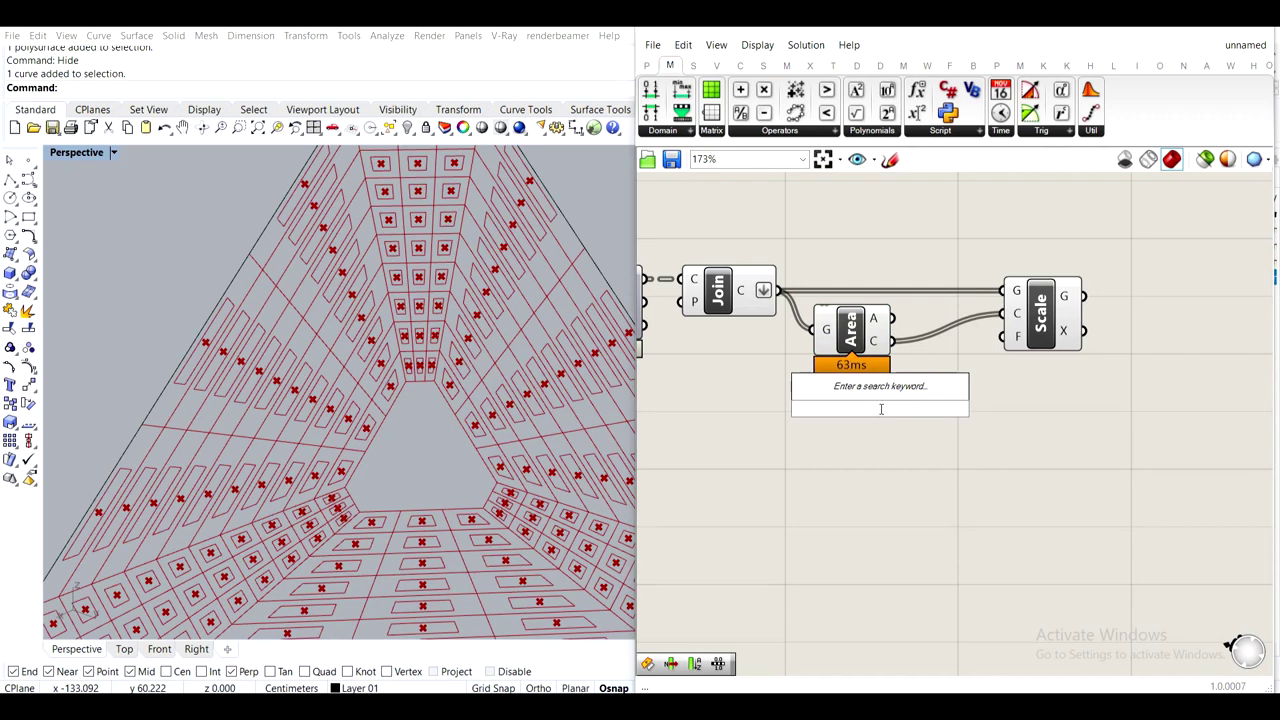
type("center")
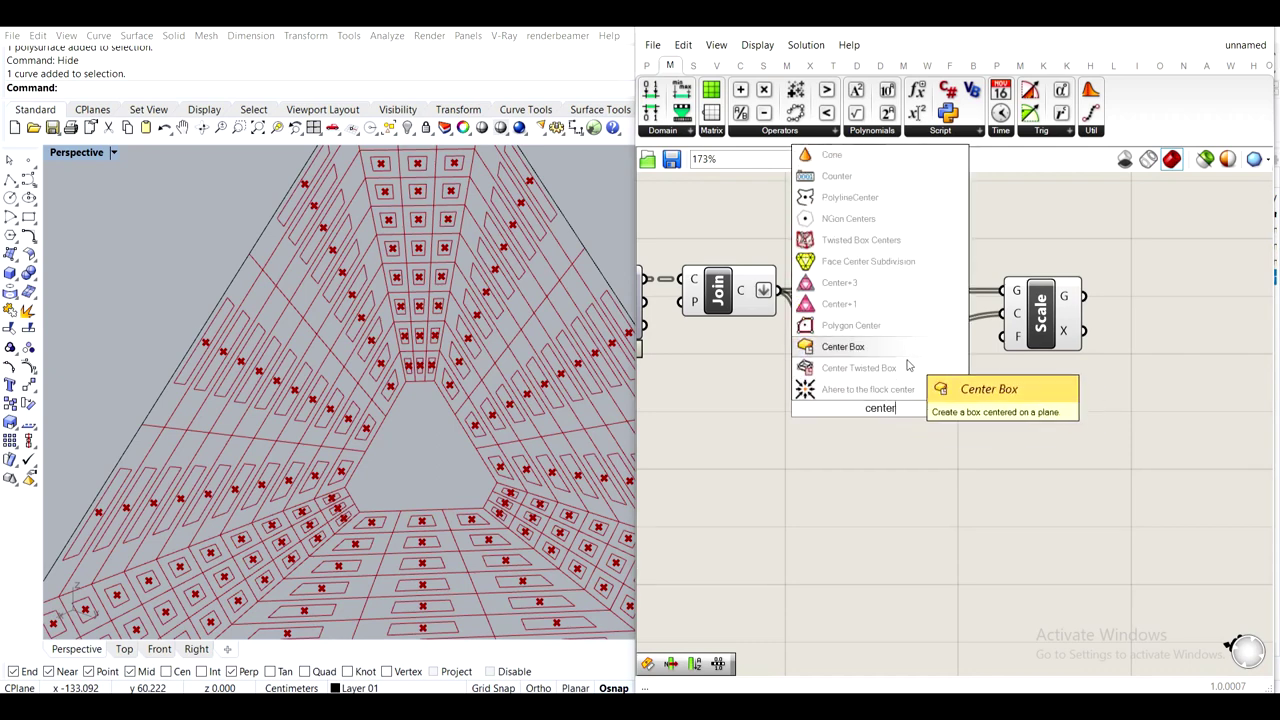
left_click(850, 325)
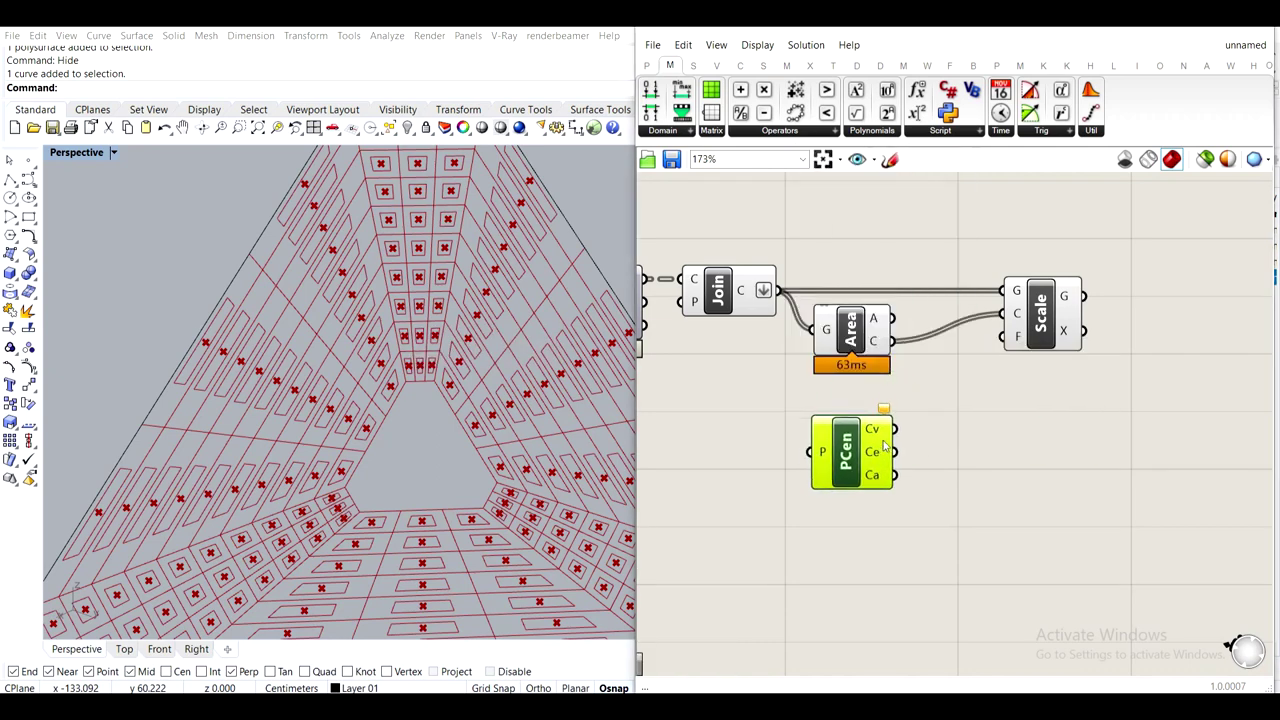
key("Delete")
Add a 0.8 number slider and connect it to the Scale component's factor input
double_click(866, 445)
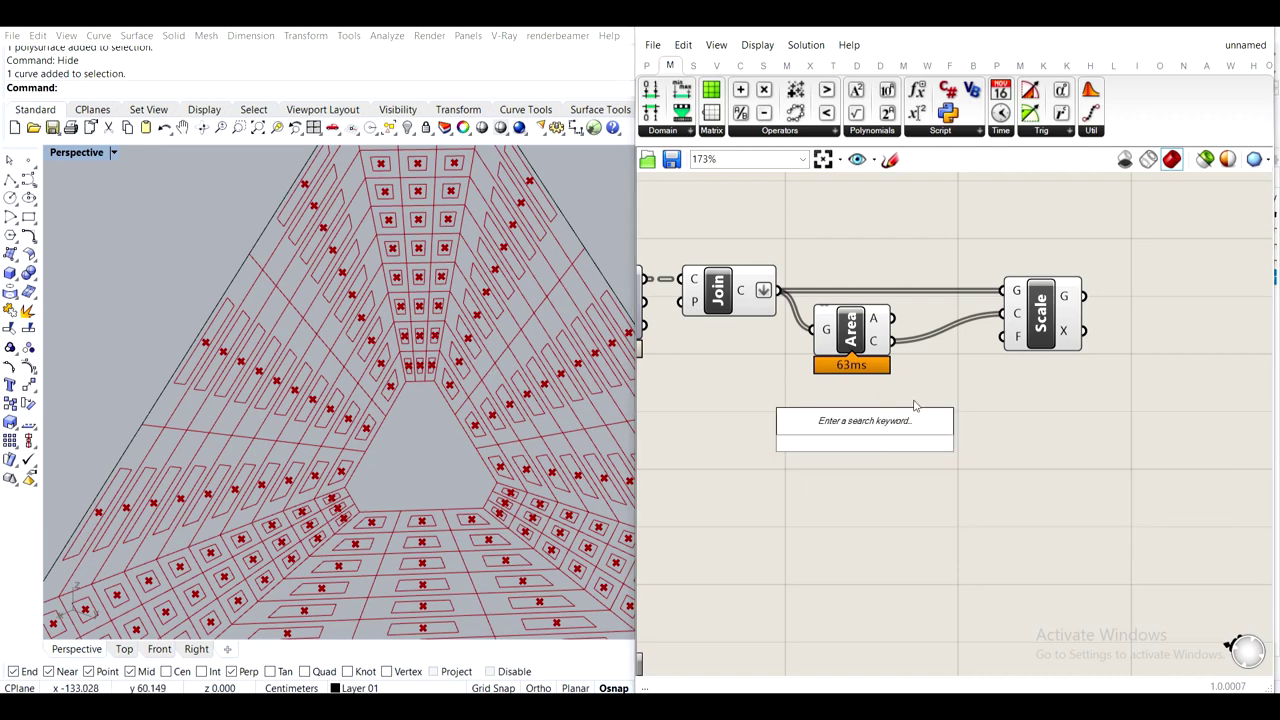
type("0.8")
key("Return")
scroll(954, 436, "up", 2)
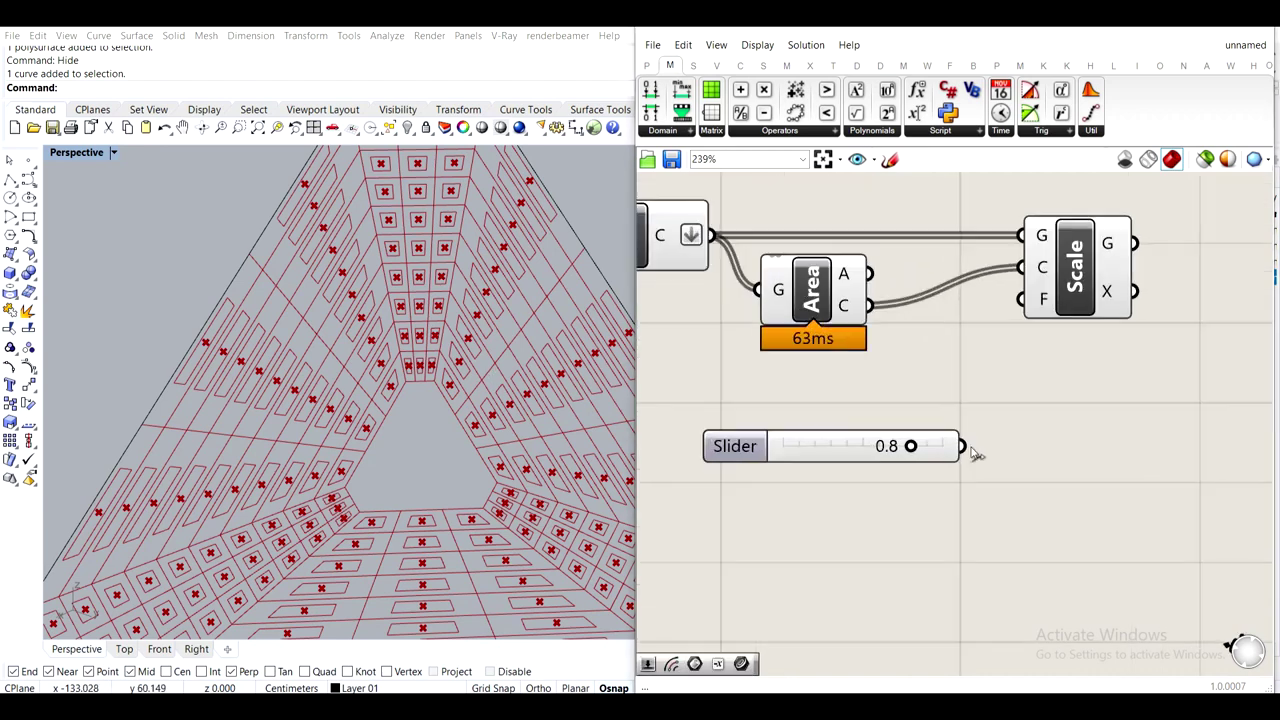
left_click_drag(968, 448, 1029, 306)
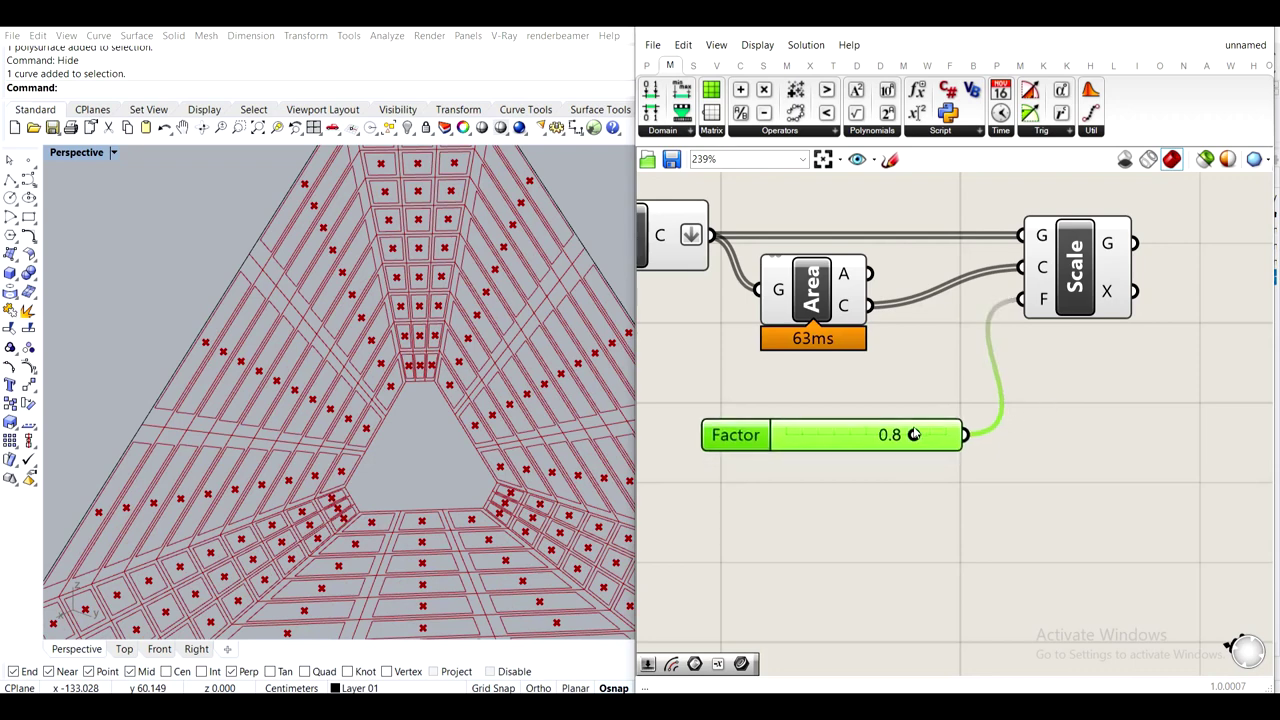
scroll(957, 403, "down", 3)
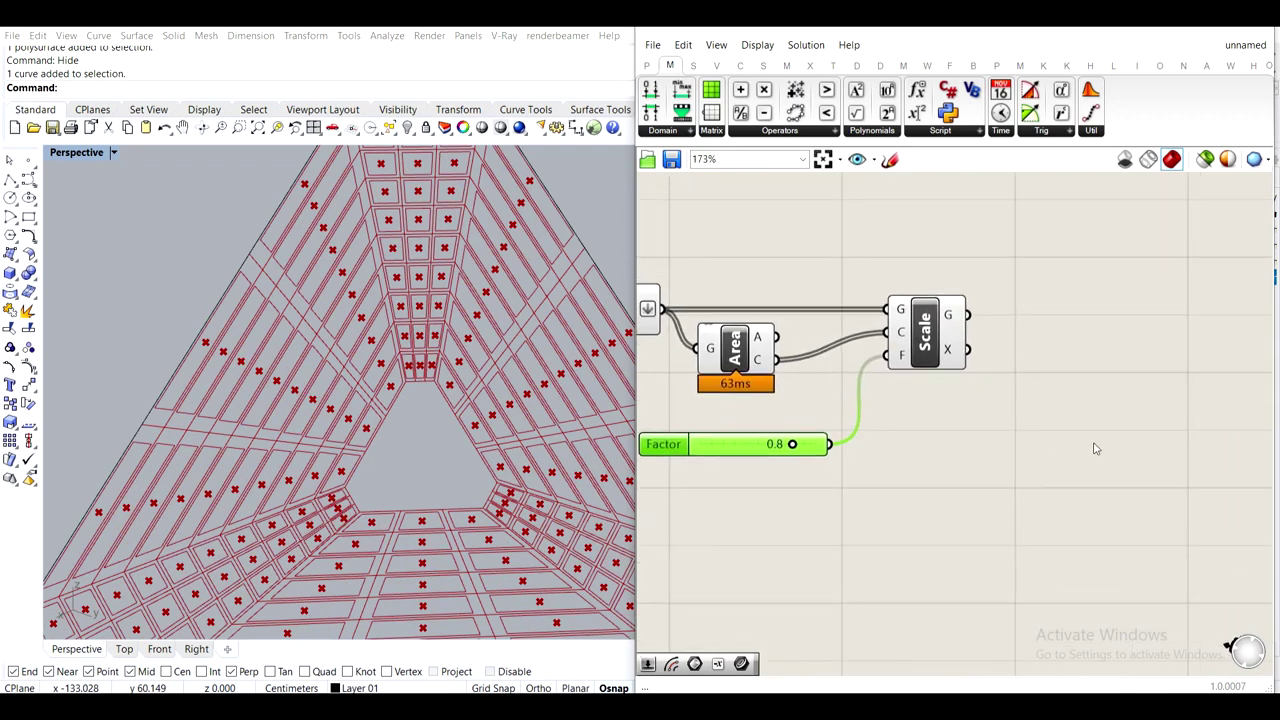
Add a Move component after Scale and use the scaled curves as its geometry
right_click_drag(1076, 426, 1053, 497)
double_click(1133, 433)
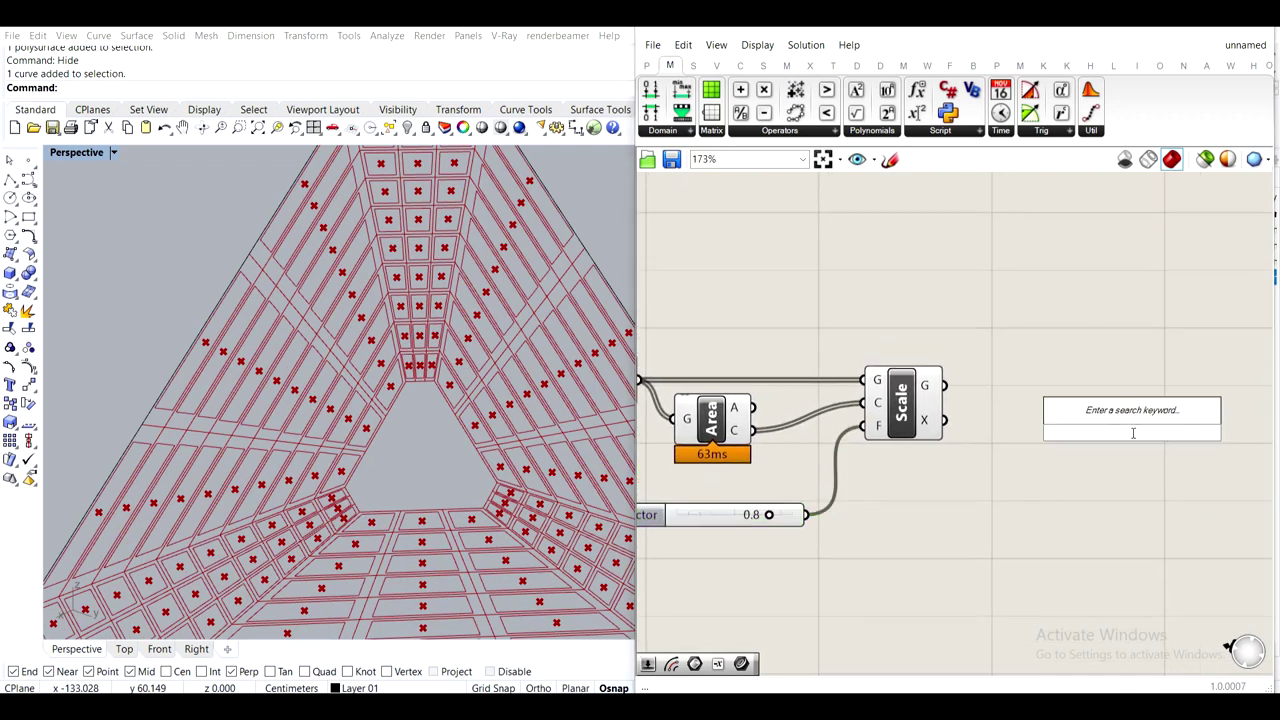
type("mo")
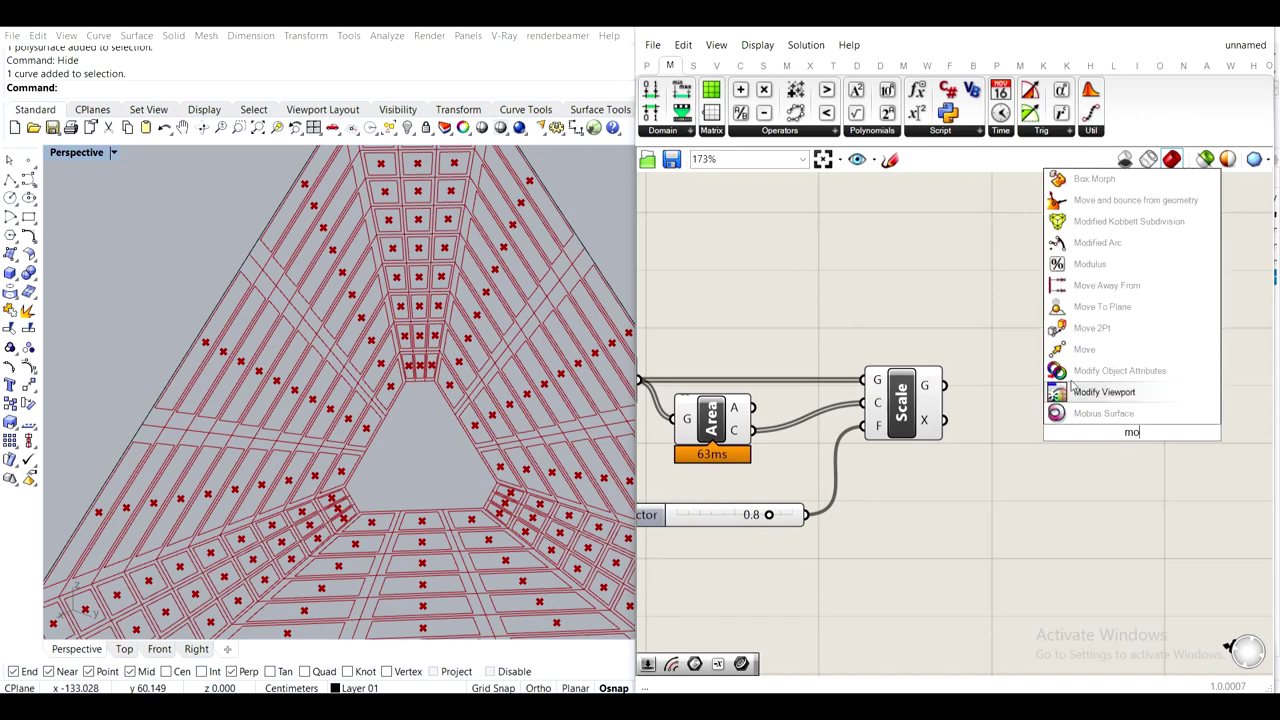
left_click(1098, 350)
left_click_drag(1077, 418, 1092, 420)
Add a Plane parameter below the Range component and connect the initial Curve parameter to it
scroll(894, 463, "down", 5)
right_click_drag(808, 408, 714, 365)
scroll(800, 428, "up", 4)
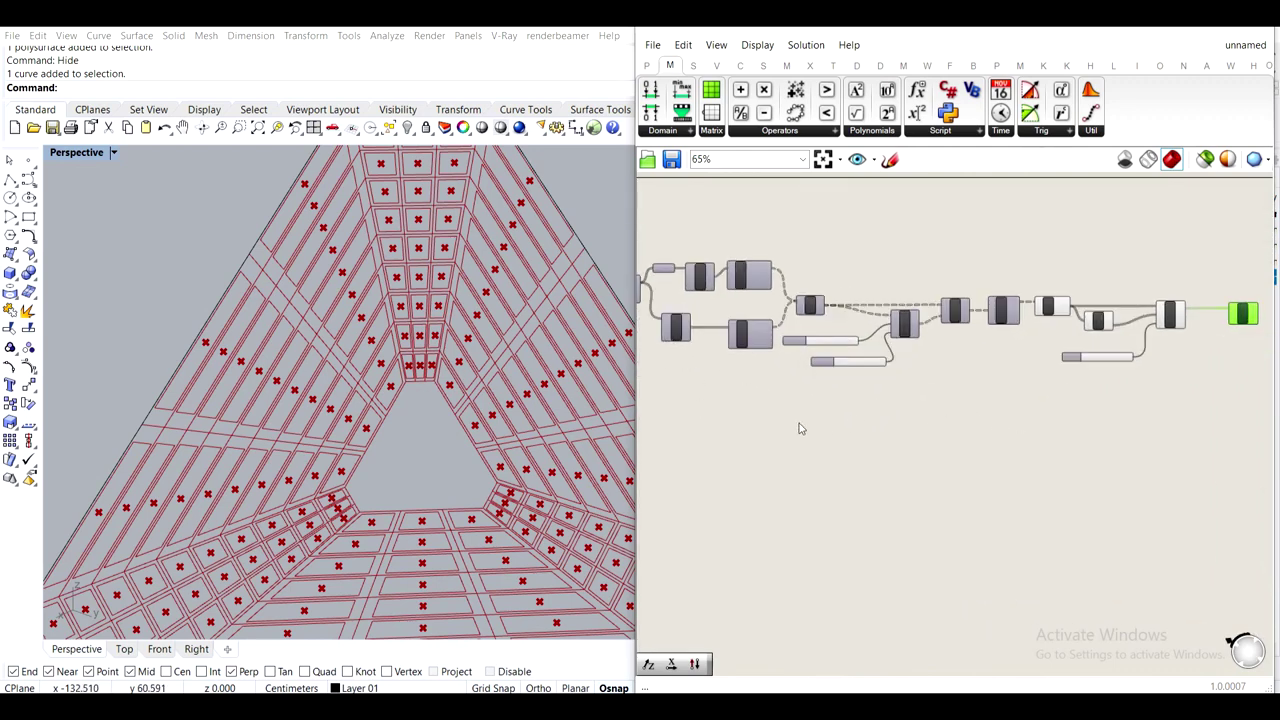
double_click(886, 555)
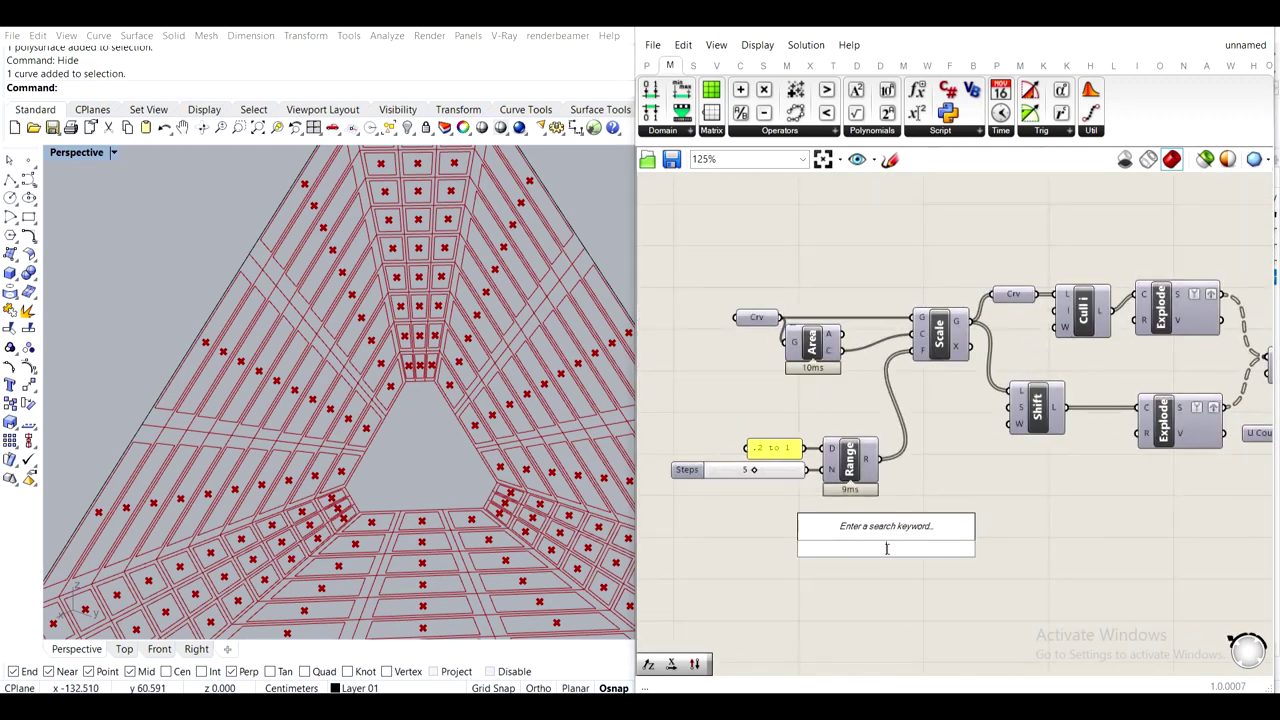
type("plane")
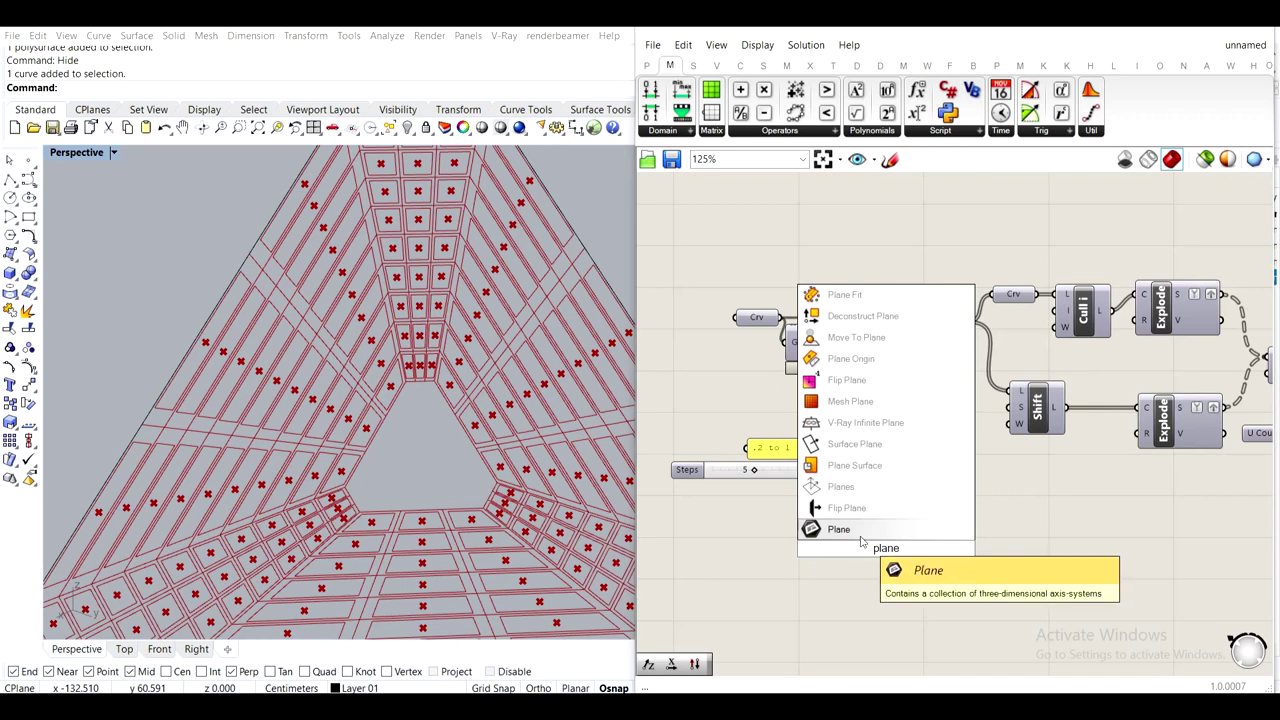
key("Return")
left_click_drag(835, 530, 864, 548)
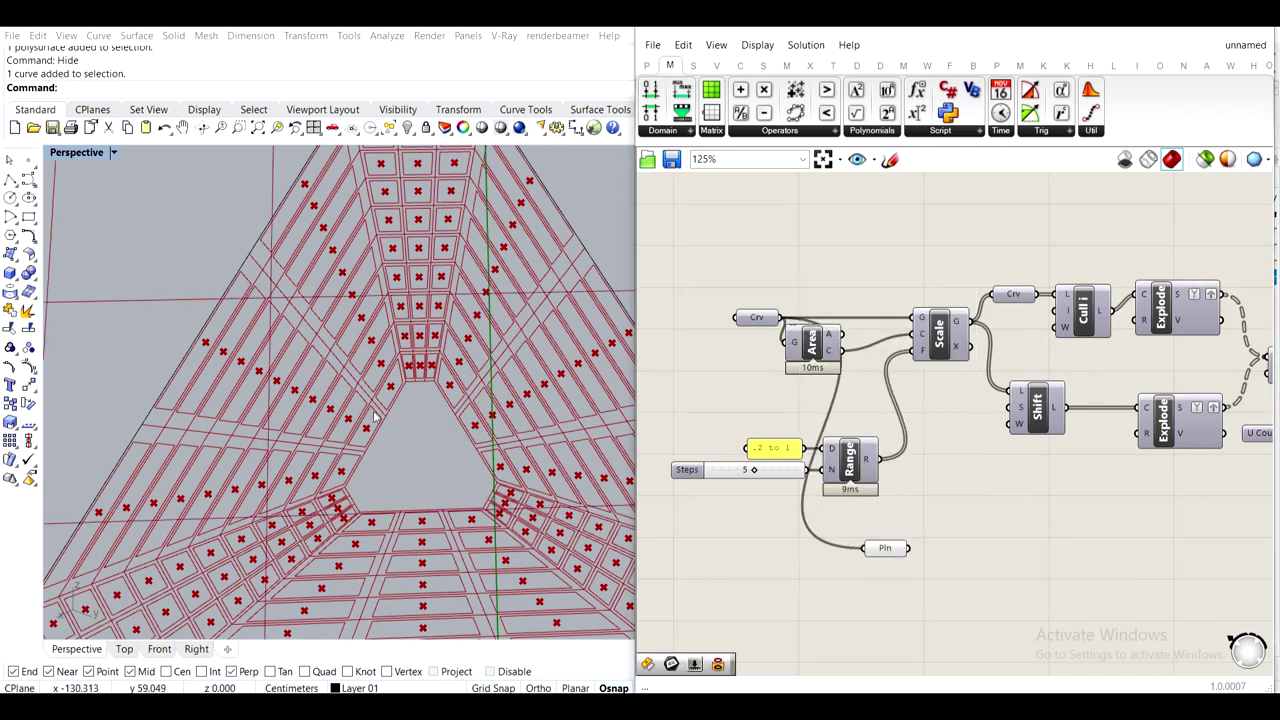
Relocate the Plane parameter to the end of the definition, below the Scale and Move components
scroll(395, 408, "down", 5)
scroll(610, 438, "down", 6)
right_click_drag(735, 600, 660, 508)
scroll(710, 363, "down", 4)
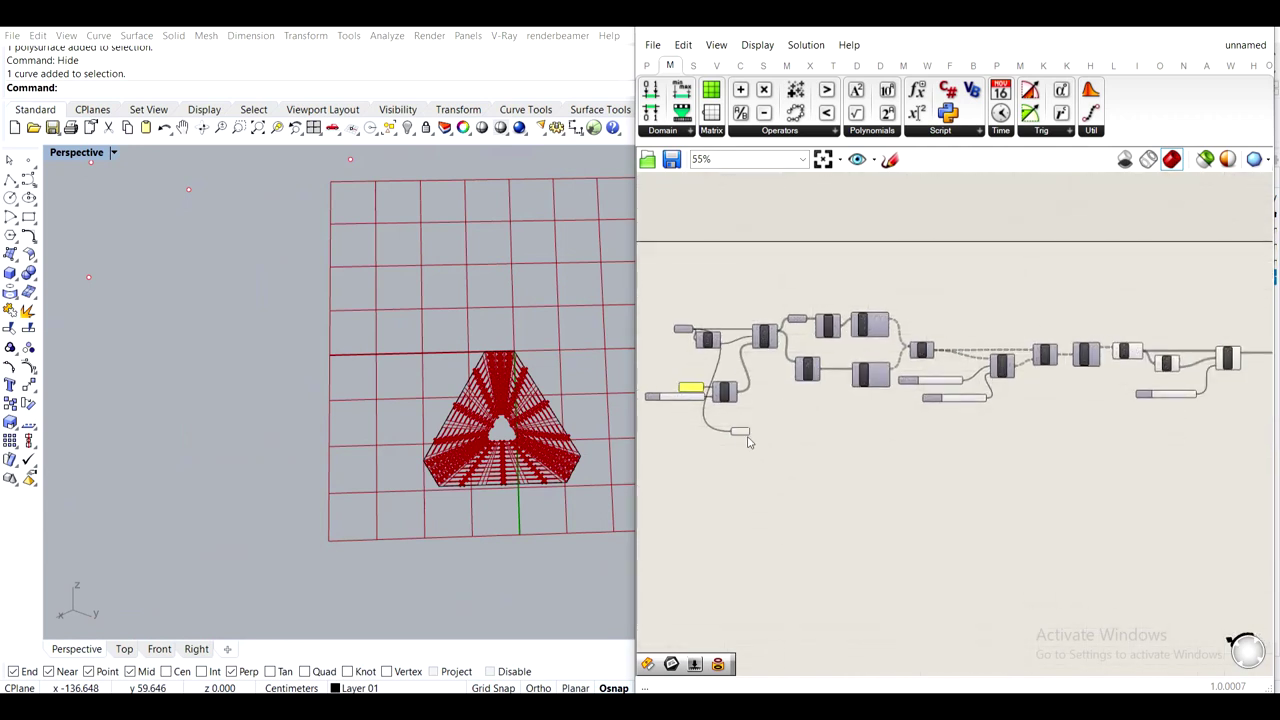
left_click_drag(743, 434, 1249, 407)
right_click_drag(1249, 407, 889, 432)
scroll(889, 432, "up", 4)
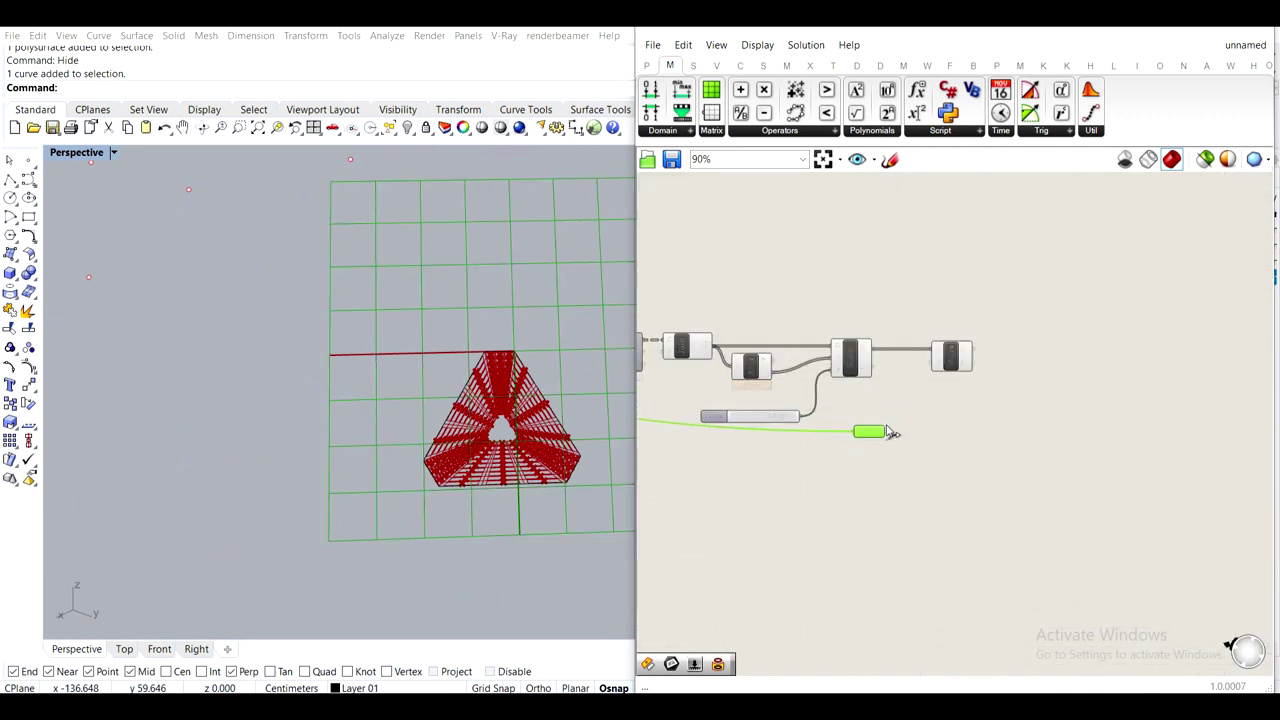
double_click(951, 437)
type("move")
key("Return")
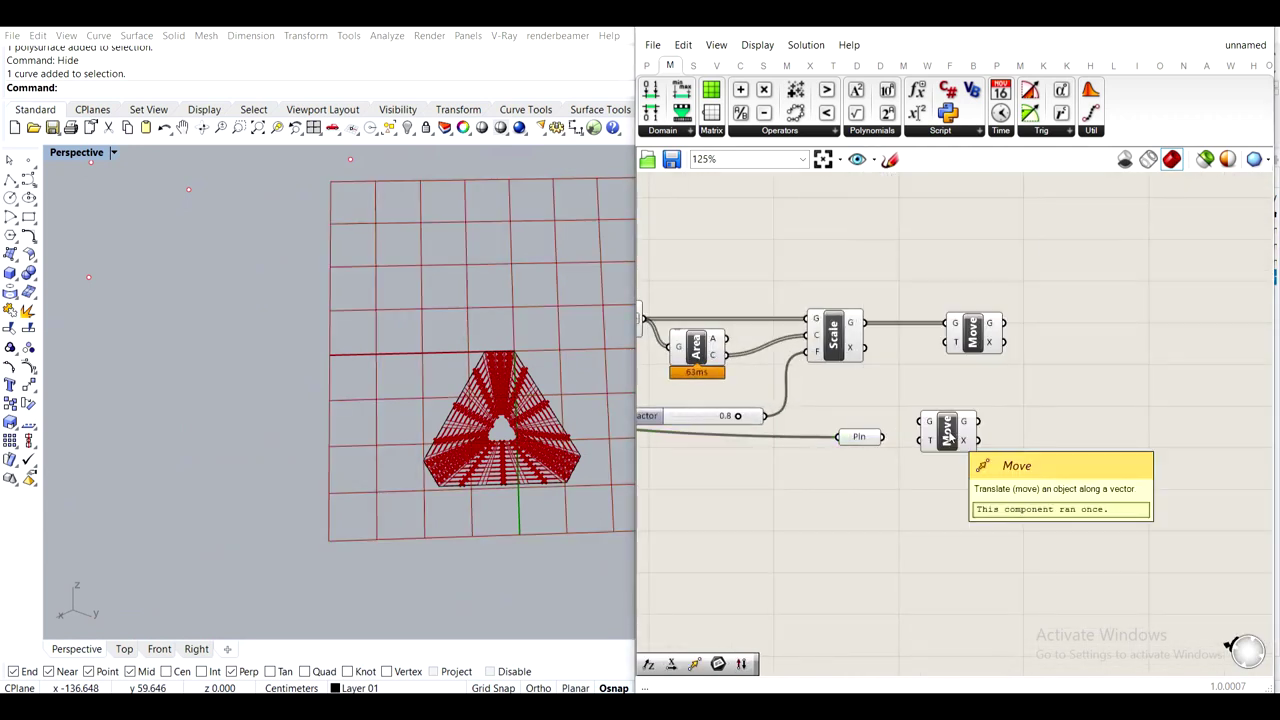
scroll(955, 425, "up", 3)
left_click(935, 448)
key("Delete")
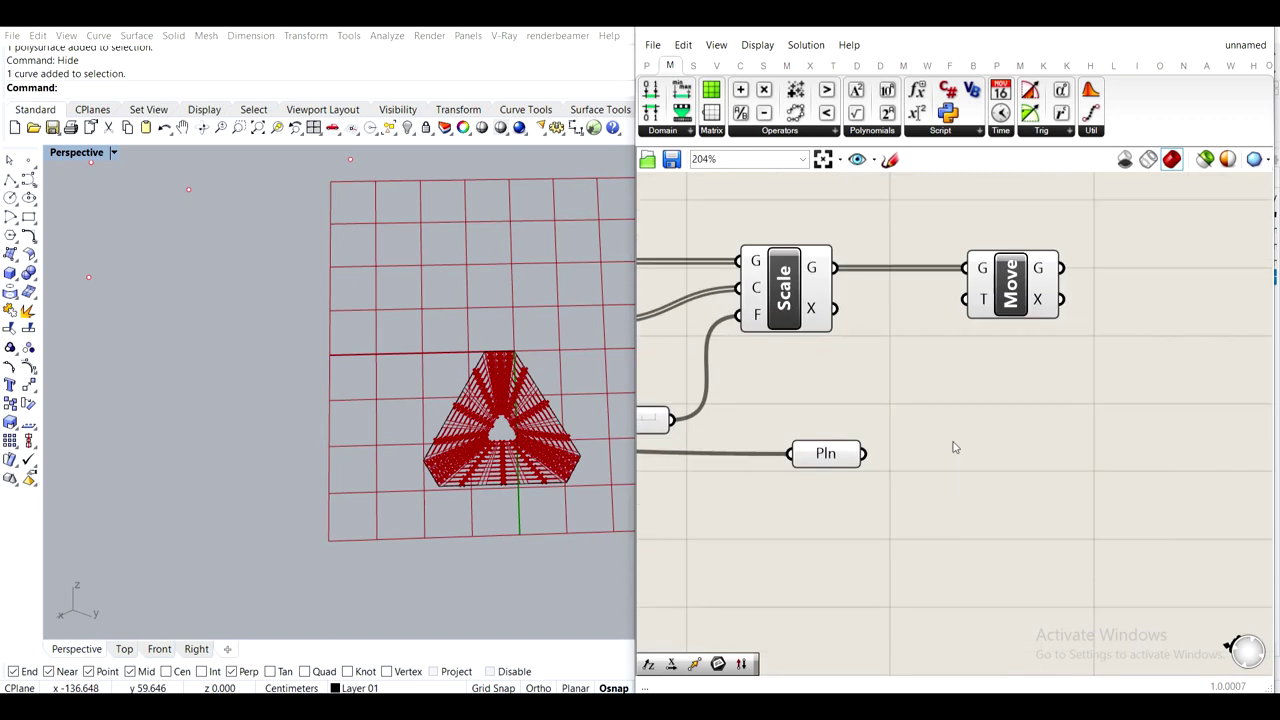
double_click(954, 445)
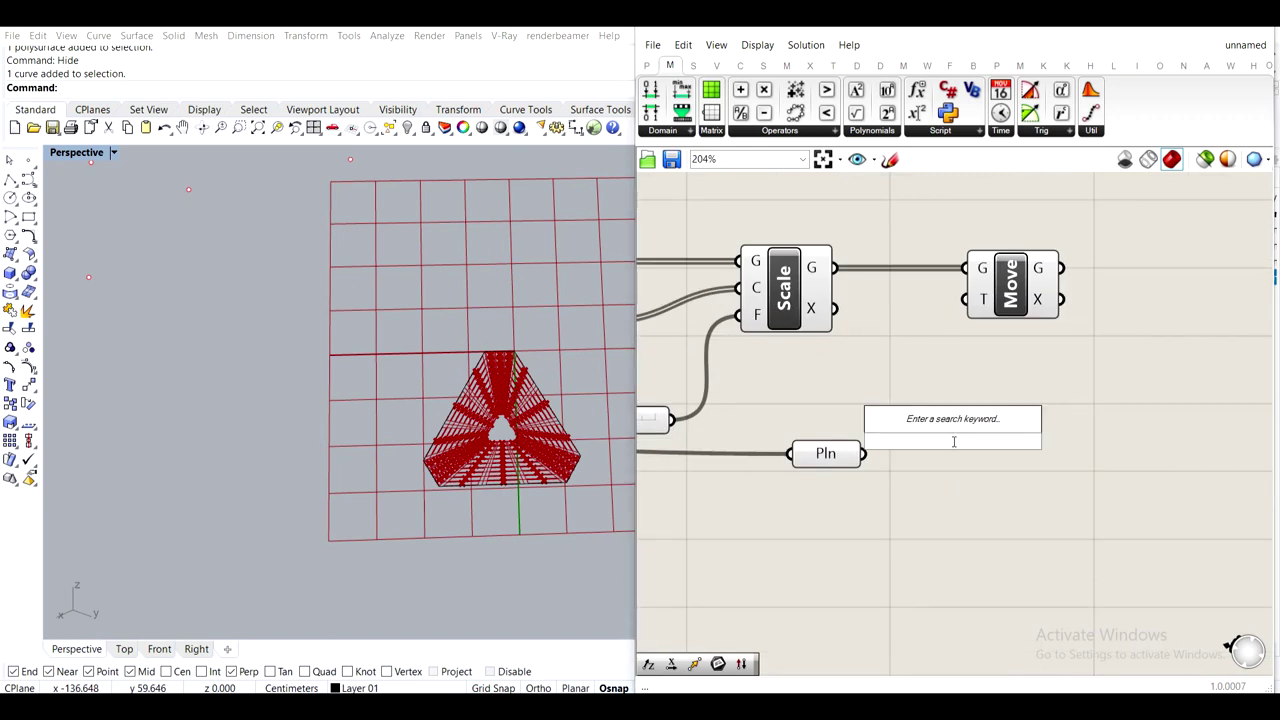
left_click(703, 65)
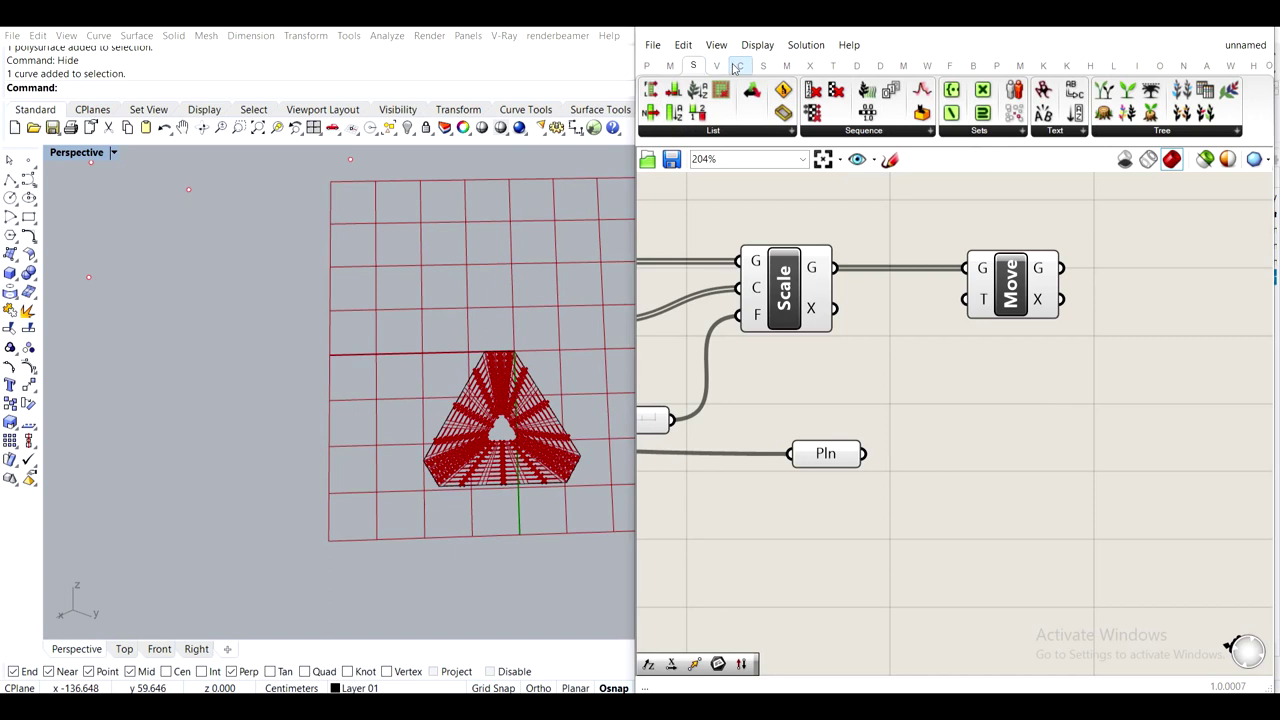
left_click(719, 66)
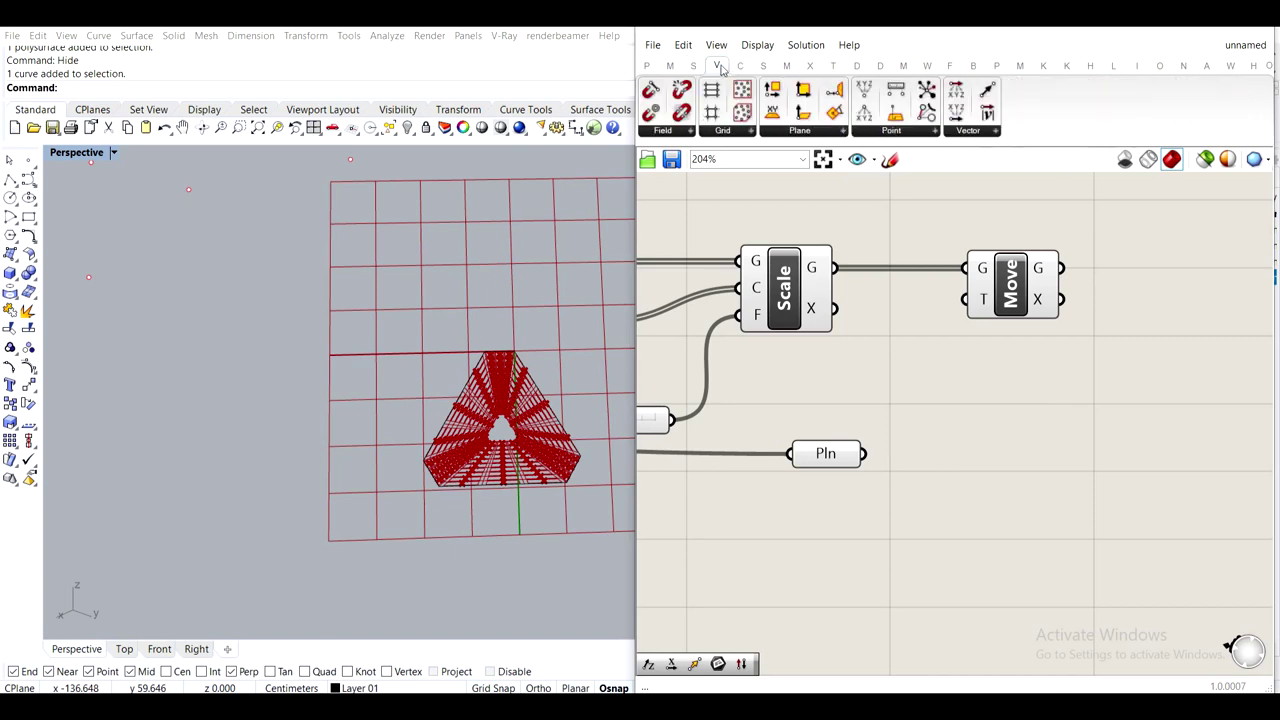
left_click_drag(837, 462, 811, 485)
left_click(944, 455)
right_click_drag(510, 421, 374, 400)
scroll(790, 464, "up", 3)
left_click_drag(886, 486, 1113, 243)
Add an Amplitude component beside the Plane parameter and connect the plane to its vector input
scroll(1066, 354, "down", 2)
double_click(1103, 397)
type("amp")
key("Return")
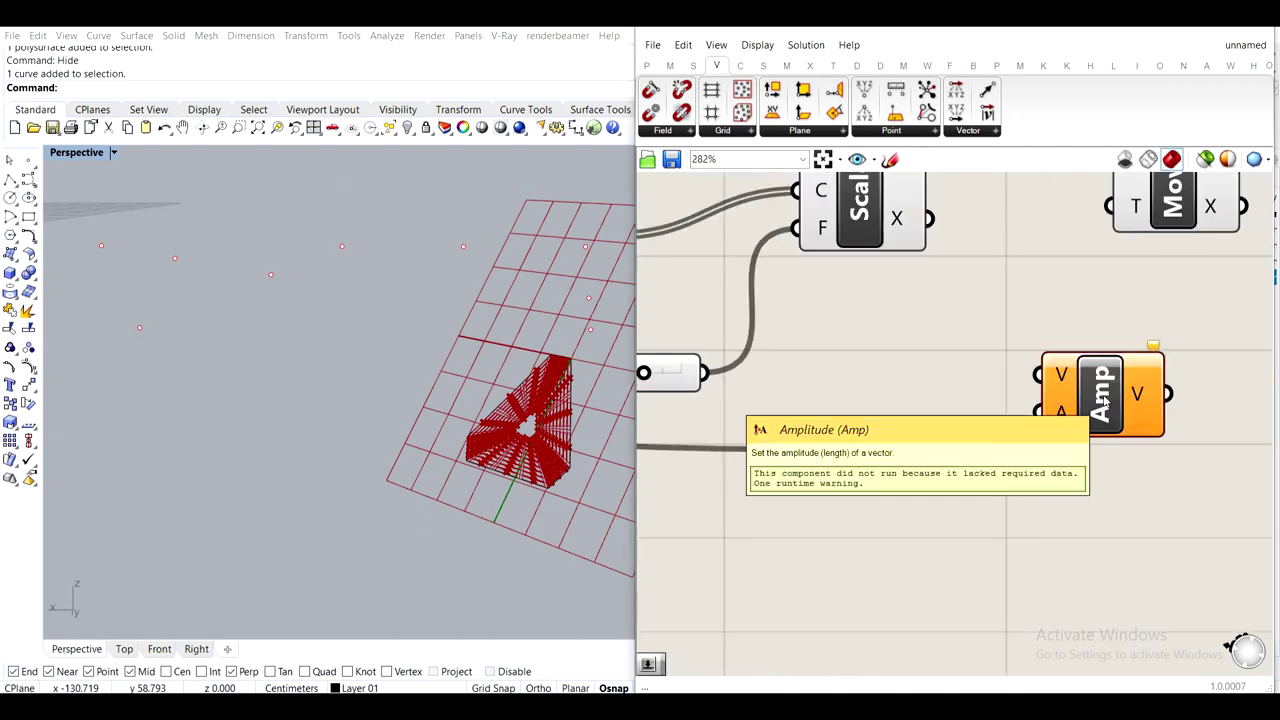
left_click_drag(1108, 374, 1104, 457)
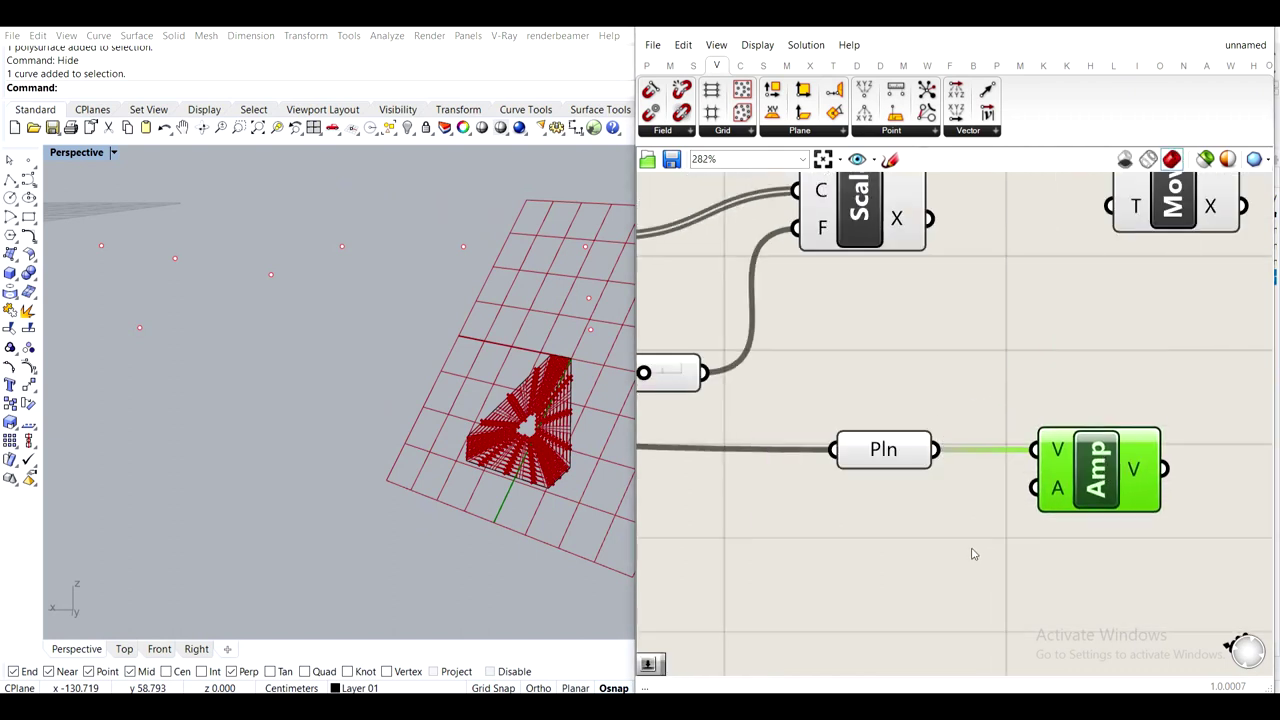
Add a 0.2 number slider and connect it to the Amplitude component's amplitude input
right_click_drag(950, 538, 857, 486)
double_click(825, 525)
type(".2")
key("Return")
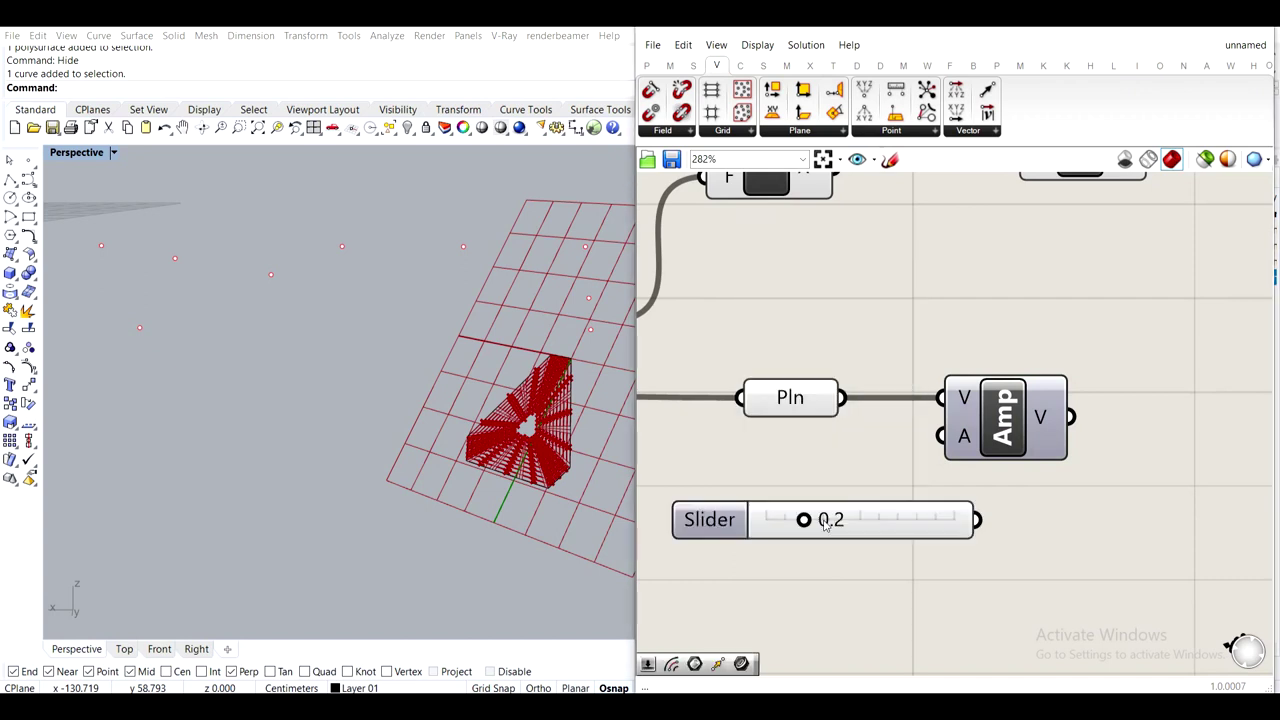
left_click_drag(921, 457, 932, 447)
right_click_drag(1024, 430, 917, 535)
scroll(917, 534, "down", 2)
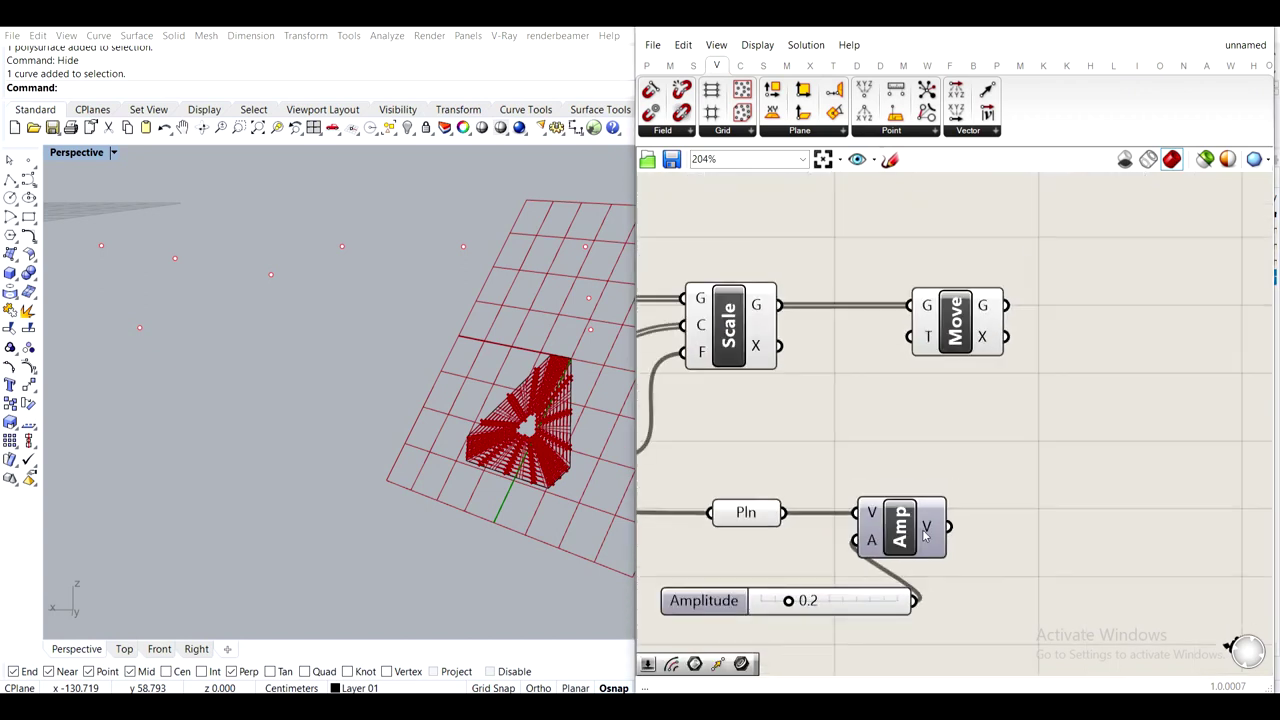
Connect the Amplitude vector to the Move component's translation input, and tidy the Plane, Amplitude and slider placement
left_click_drag(921, 533, 932, 530)
left_click_drag(918, 368, 974, 334)
scroll(562, 438, "up", 6)
scroll(562, 438, "up", 3)
right_click_drag(562, 438, 616, 427)
left_click_drag(755, 519, 809, 509)
left_click_drag(904, 539, 920, 532)
left_click_drag(865, 603, 793, 567)
mouse_move(882, 505)
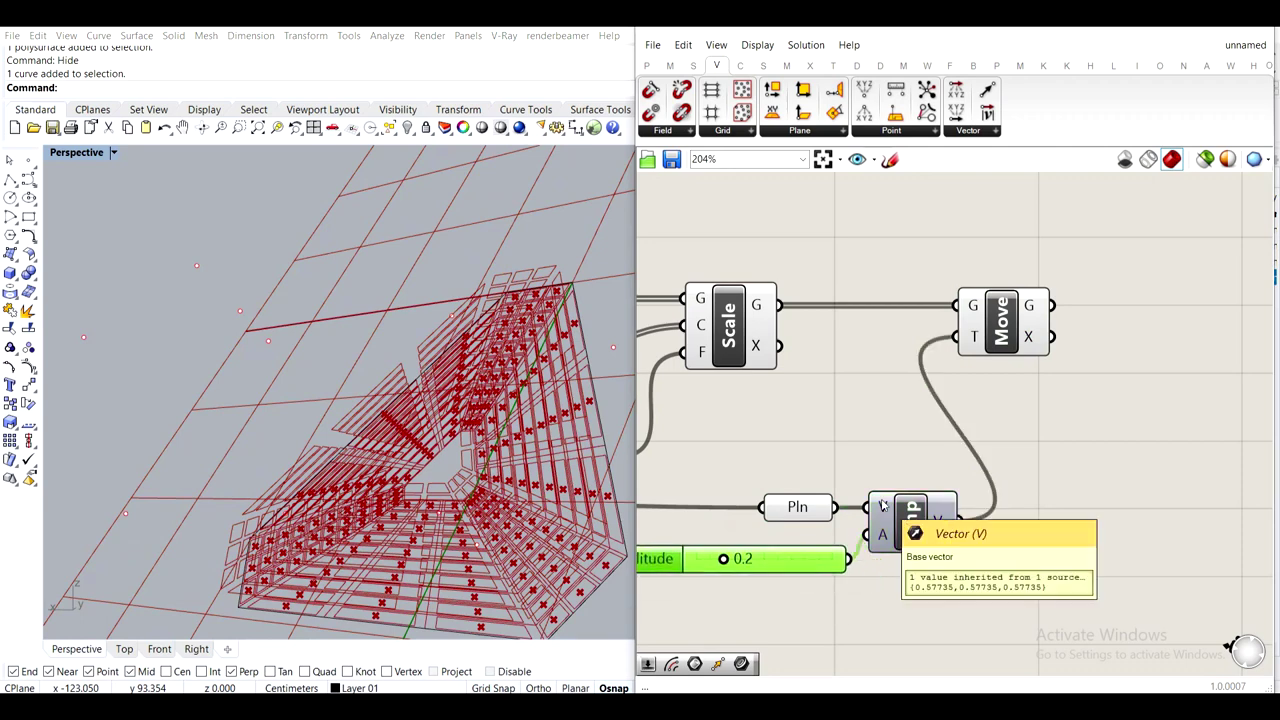
Turn off the viewport preview of the Plane parameter
left_click_drag(823, 513, 813, 510)
middle_click(808, 503)
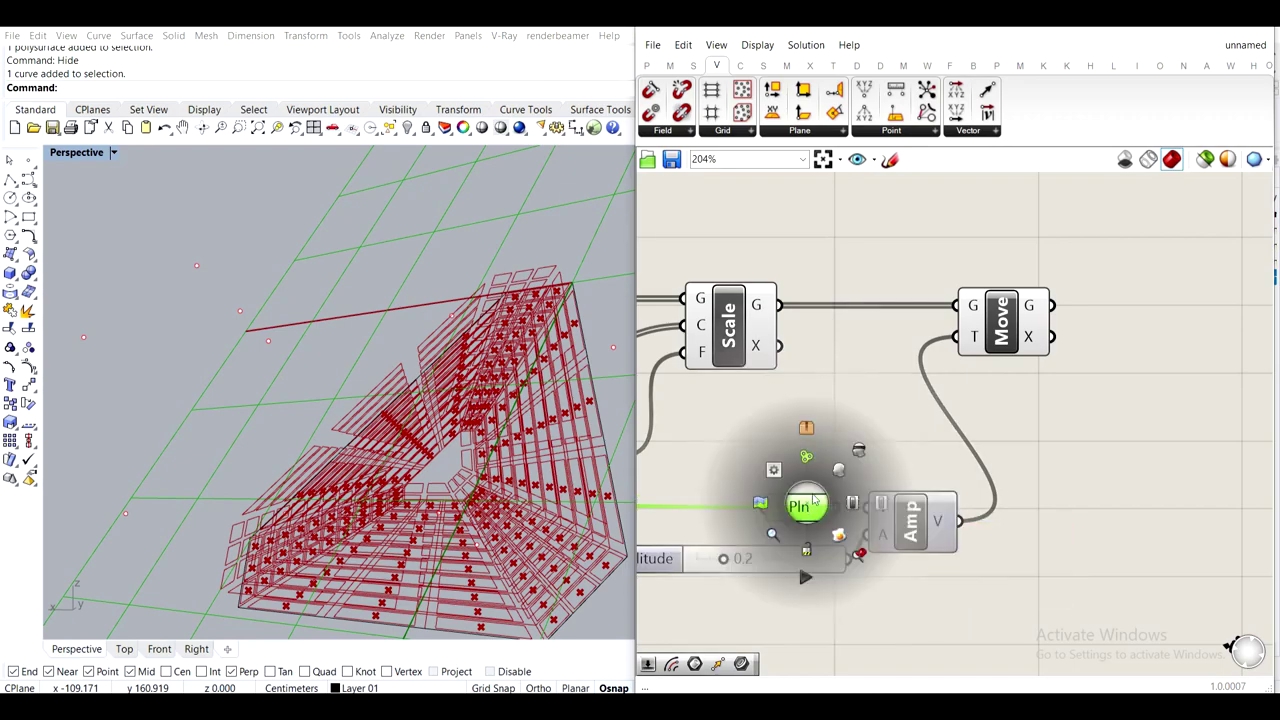
left_click(857, 454)
left_click(880, 418)
Set the Amplitude slider to 0.1 to reduce the distance the scaled curves are moved
right_click_drag(340, 405, 638, 476)
scroll(789, 598, "up", 4)
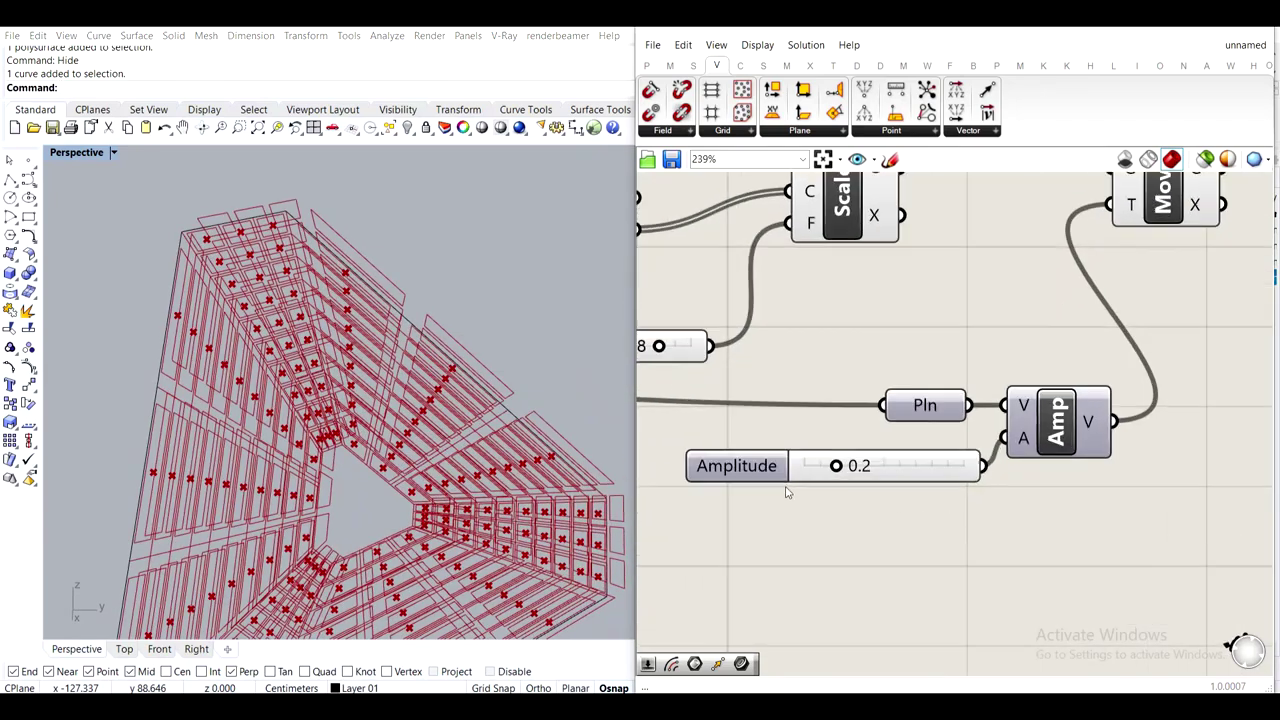
left_click_drag(850, 462, 836, 478)
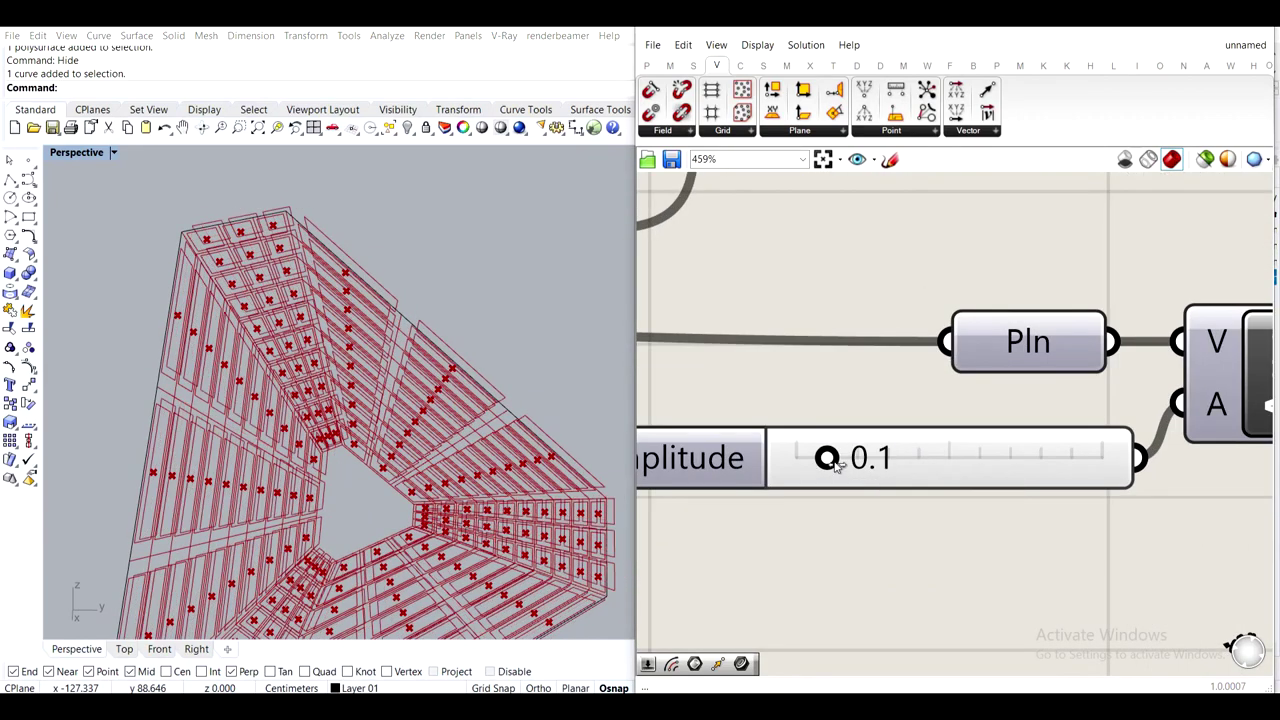
scroll(870, 440, "down", 4)
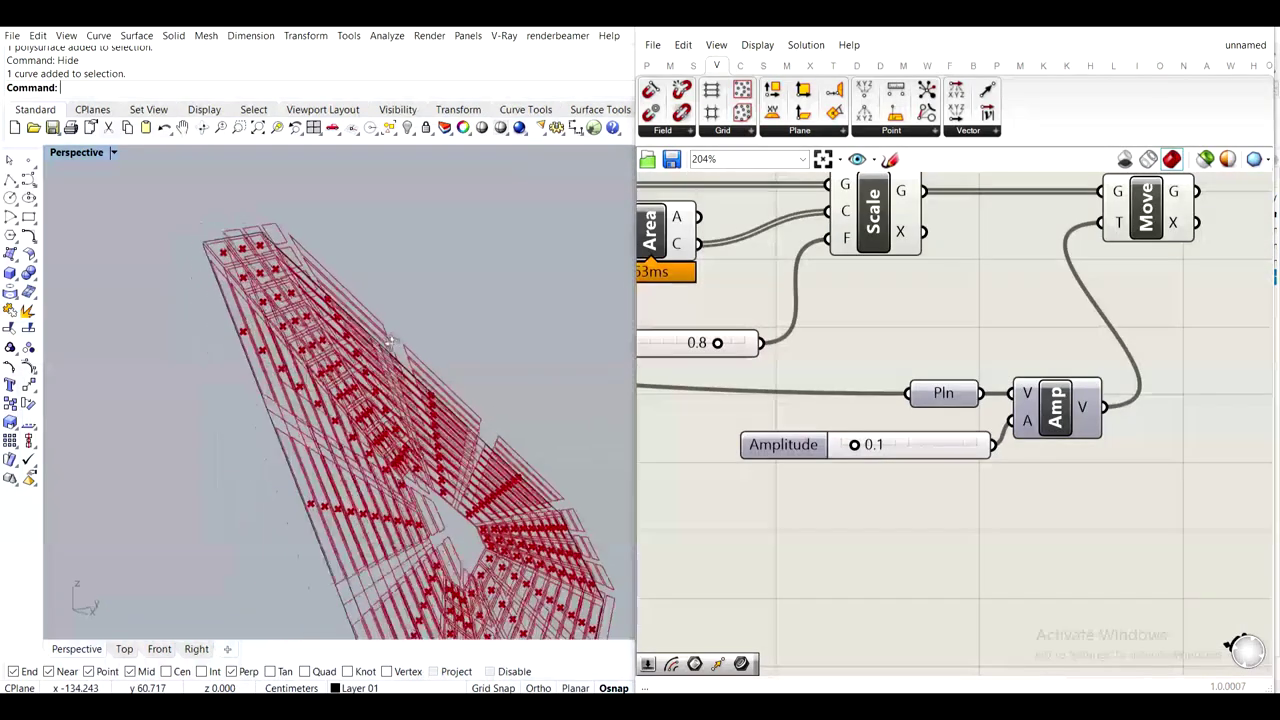
Turn off the viewport preview of the Scale component
right_click_drag(1080, 292, 938, 400)
left_click(1028, 293)
left_click(715, 318)
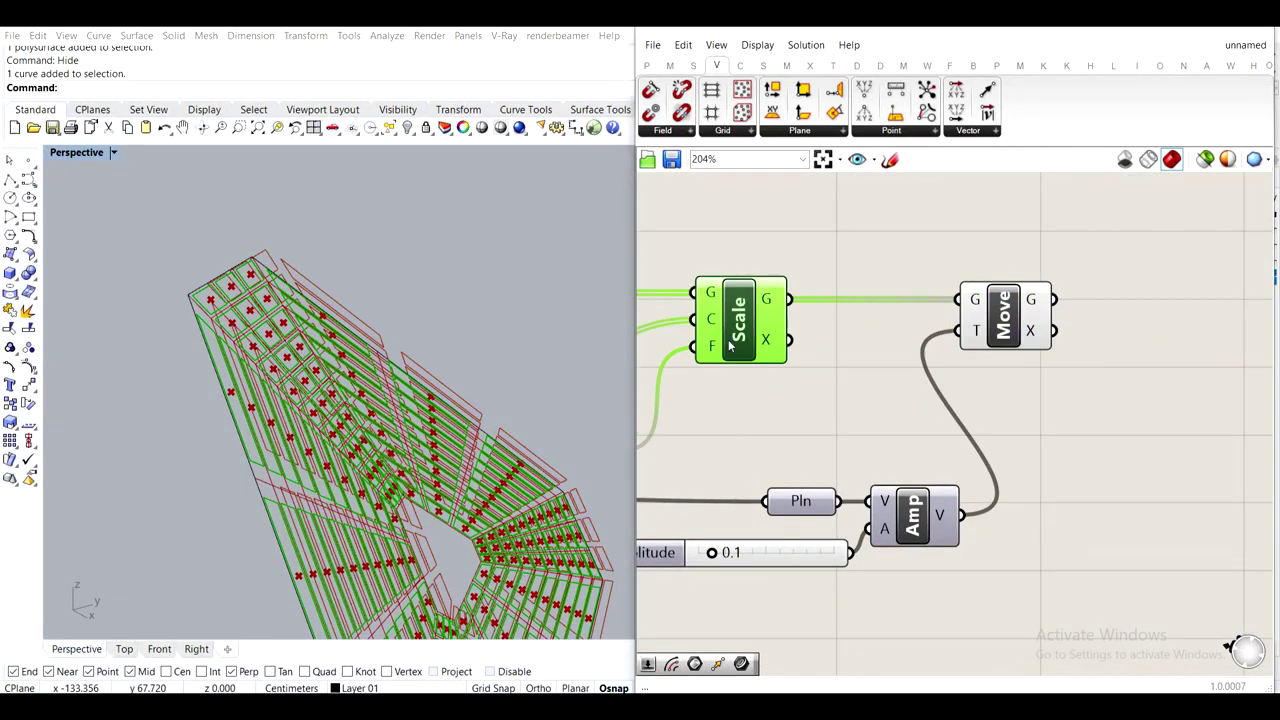
middle_click(713, 311)
left_click(772, 255)
left_click(839, 248)
Select the Scale, Join and Move components in turn to examine which curves each one outputs
left_click(730, 307)
scroll(802, 314, "down", 3)
left_click(824, 268)
right_click_drag(718, 309, 808, 394)
left_click(658, 382)
left_click(756, 298)
left_click(667, 391)
left_click(822, 298)
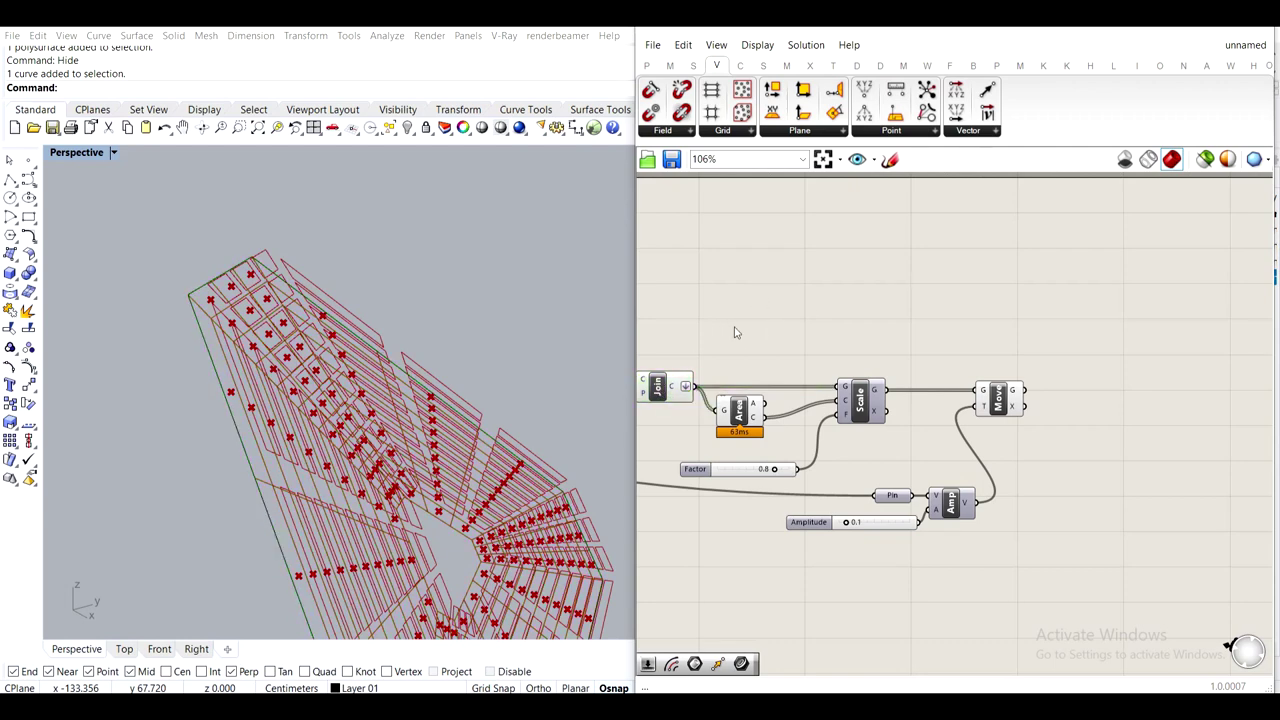
left_click(1013, 415)
left_click(830, 350)
Add a Join Curves component above the Area component and shift the Area, Scale, Move and Amplitude groups away to make room
double_click(822, 354)
type("join")
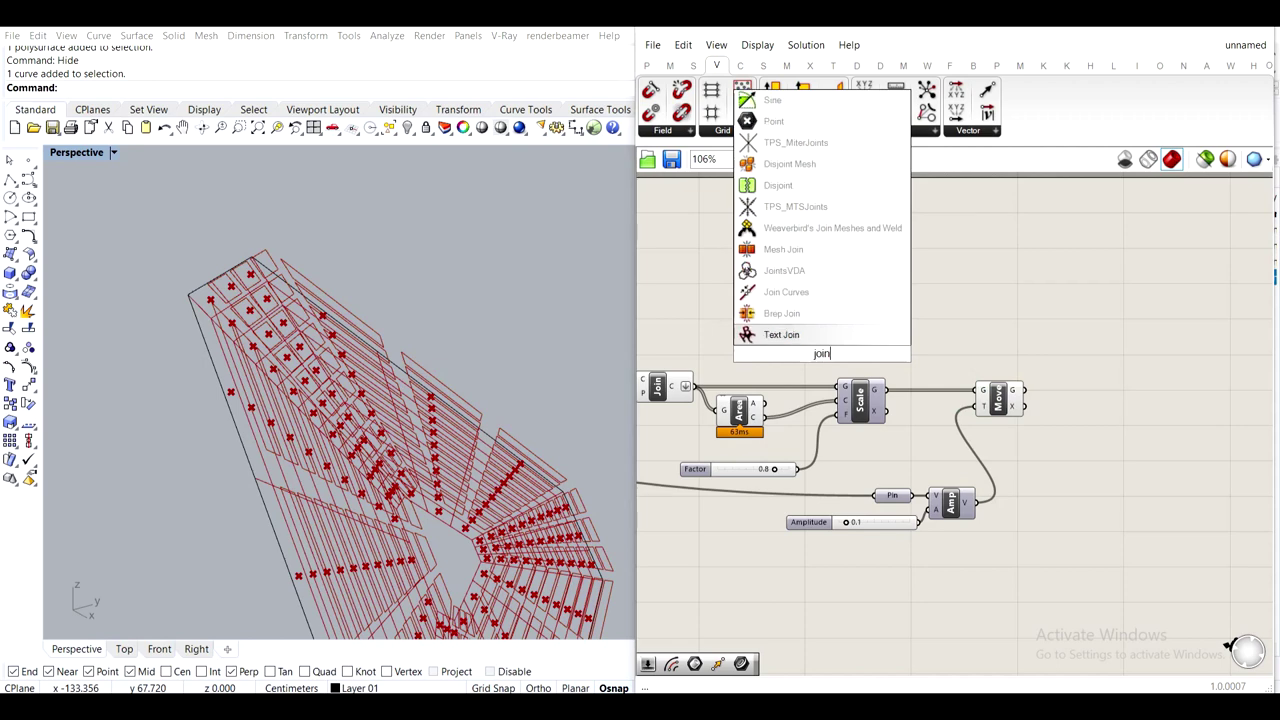
left_click(826, 293)
left_click_drag(1122, 597, 924, 429)
left_click(867, 346)
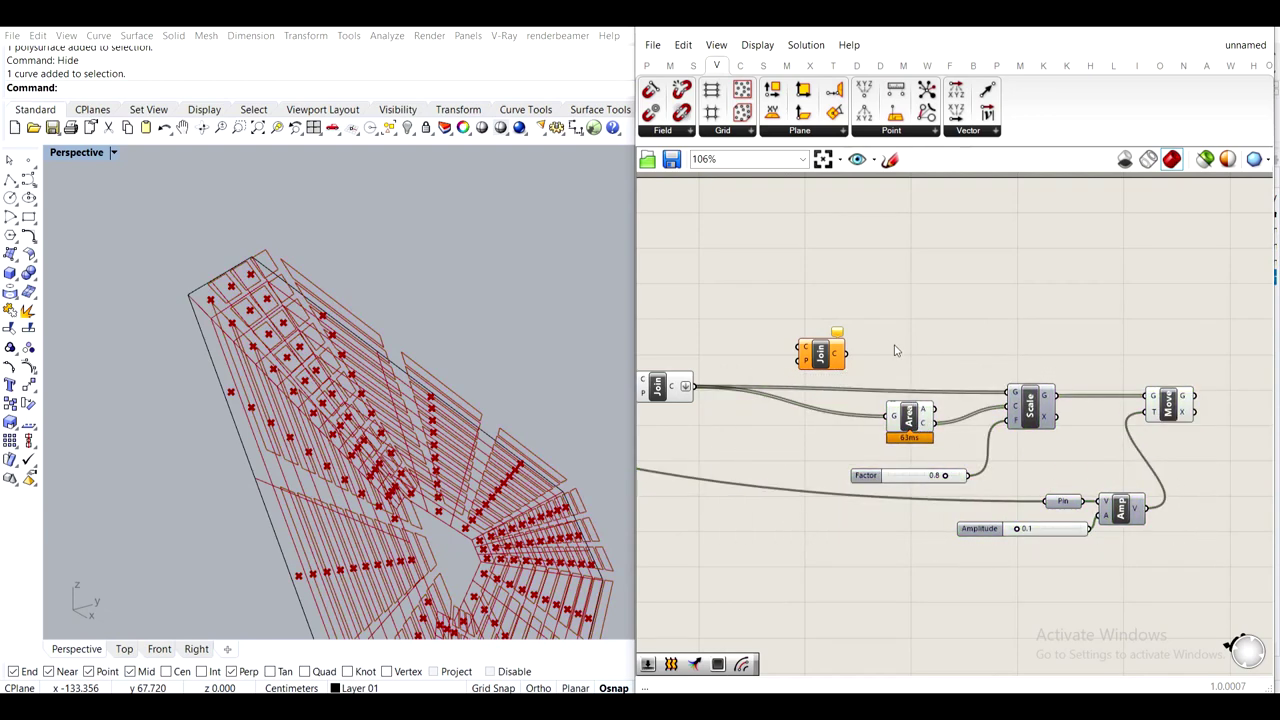
Move the unwired Join Curves component clear above the chain and shift the Area, Scale and Factor group away from Move
left_click_drag(813, 346, 954, 303)
left_click(861, 330)
scroll(898, 425, "up", 1)
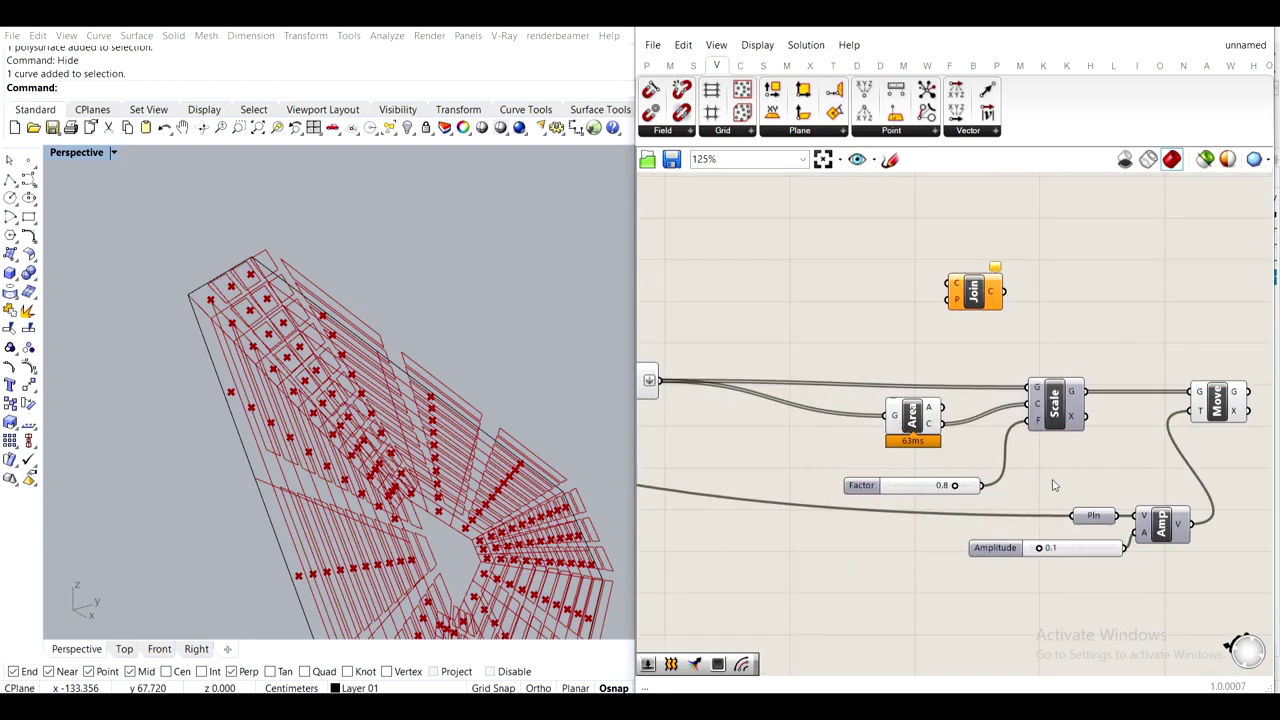
left_click_drag(1077, 498, 802, 379)
left_click_drag(910, 414, 738, 404)
left_click(772, 317)
right_click_drag(575, 328, 640, 336)
scroll(190, 288, "up", 8)
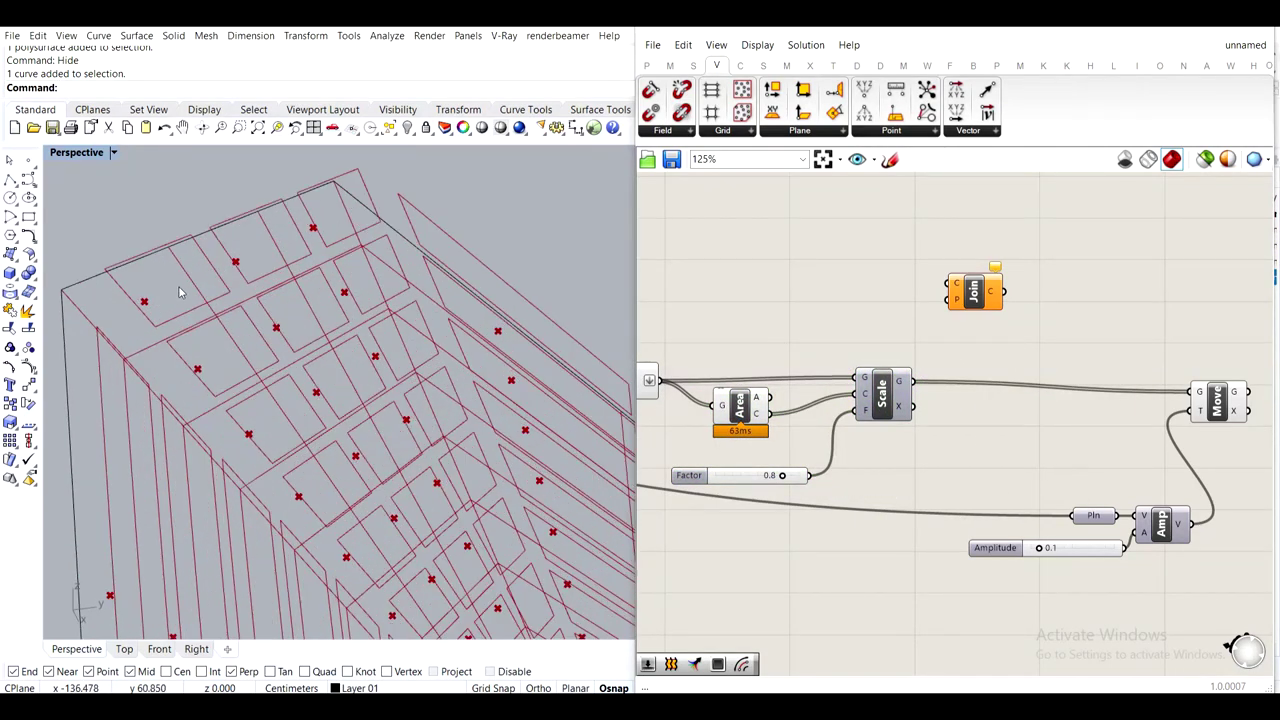
scroll(181, 293, "up", 4)
scroll(326, 310, "down", 5)
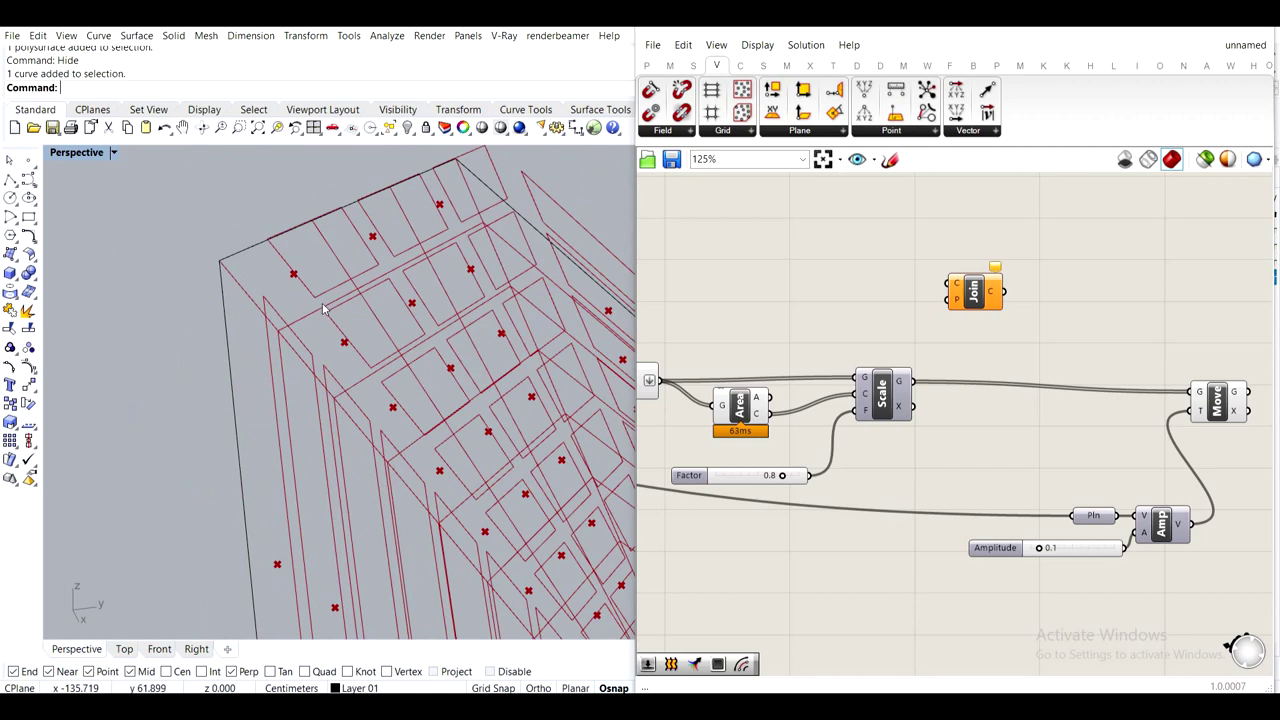
left_click_drag(975, 292, 1016, 270)
left_click(918, 290)
Set the Scale component's Factor slider to 0.9
right_click_drag(813, 343, 872, 320)
scroll(815, 457, "up", 2)
left_click_drag(847, 454, 860, 455)
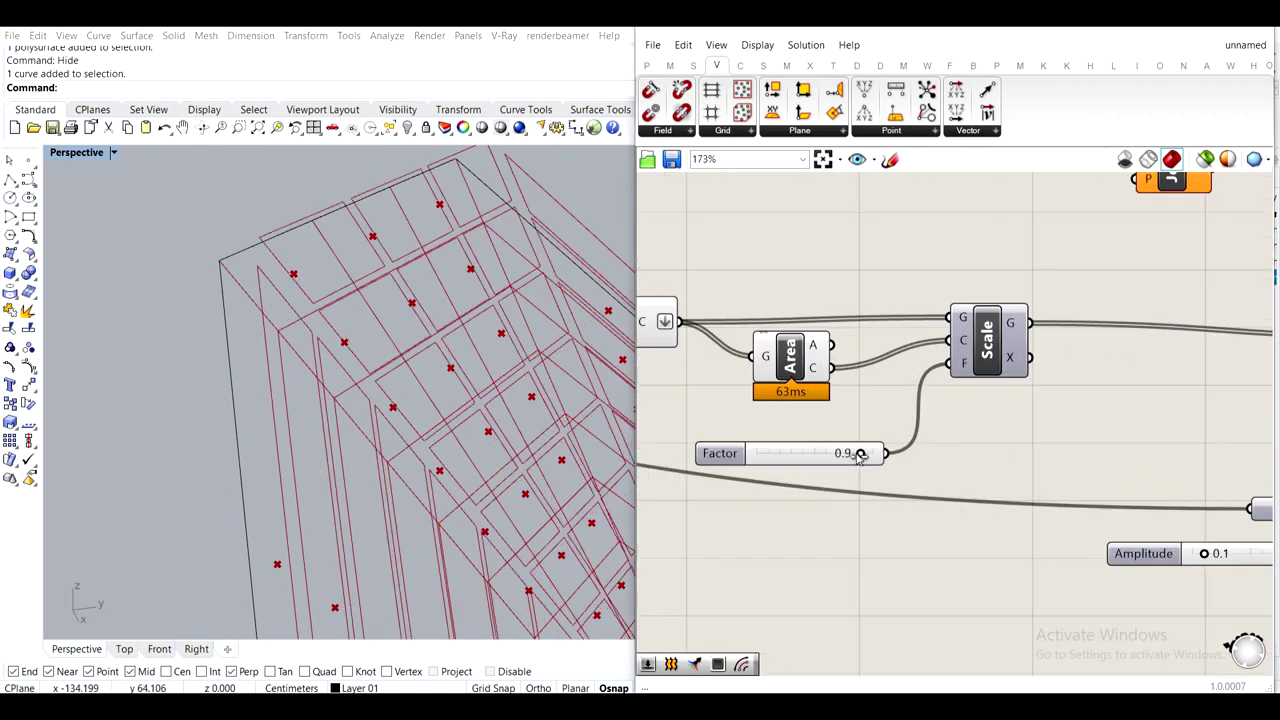
double_click(822, 453)
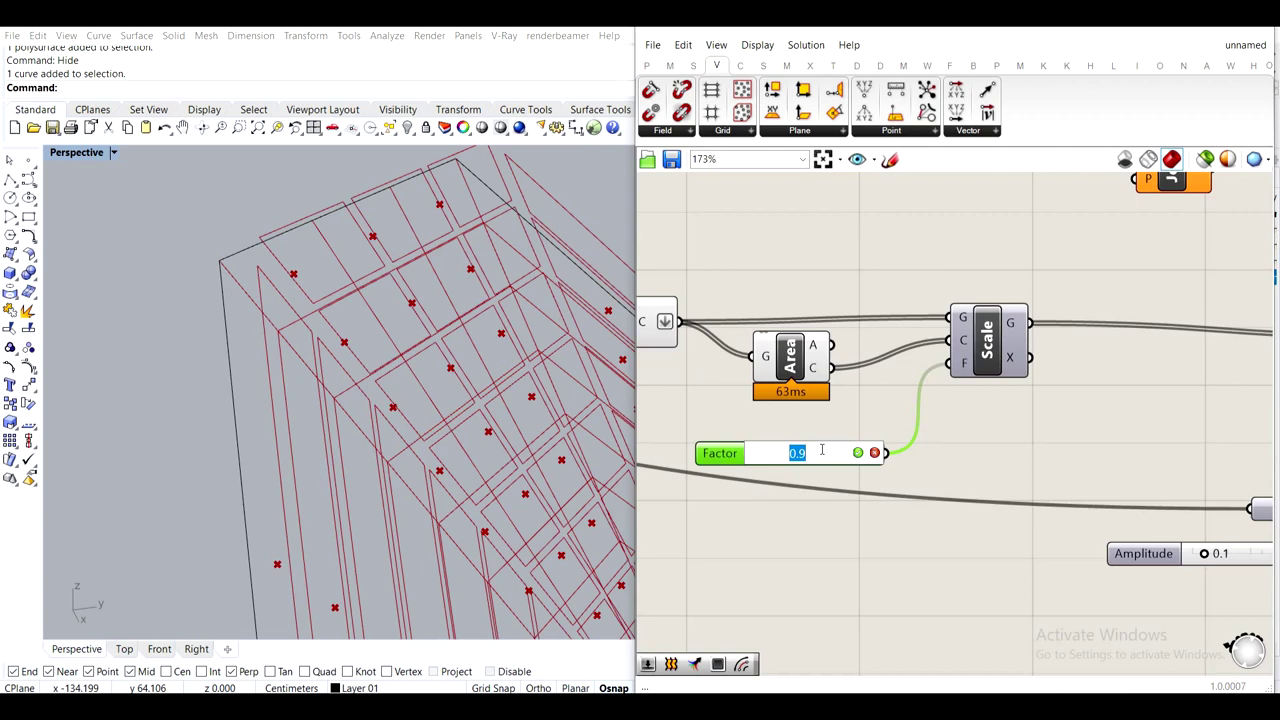
left_click(1011, 449)
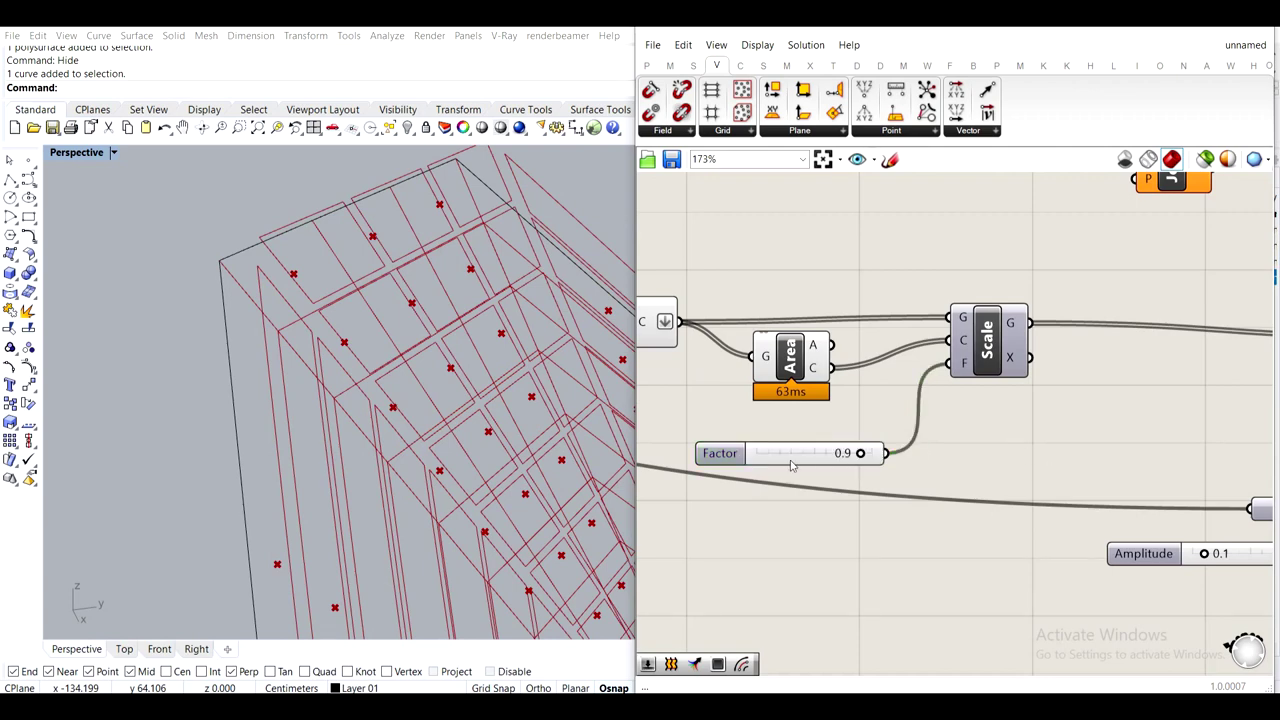
Add a number slider with the value 0.95 and wire it into the Scale component's factor input, replacing the existing slider
double_click(782, 564)
type("0.95")
key("Return")
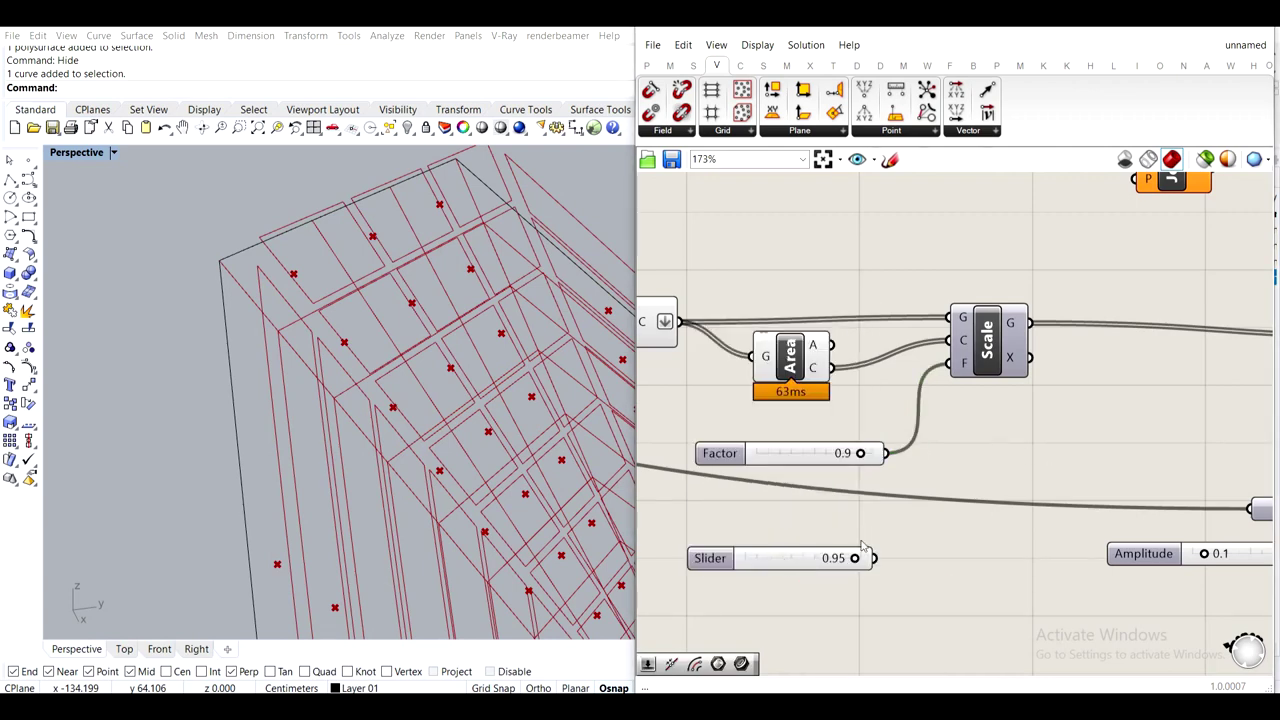
scroll(881, 542, "up", 2)
left_click_drag(929, 313, 832, 456)
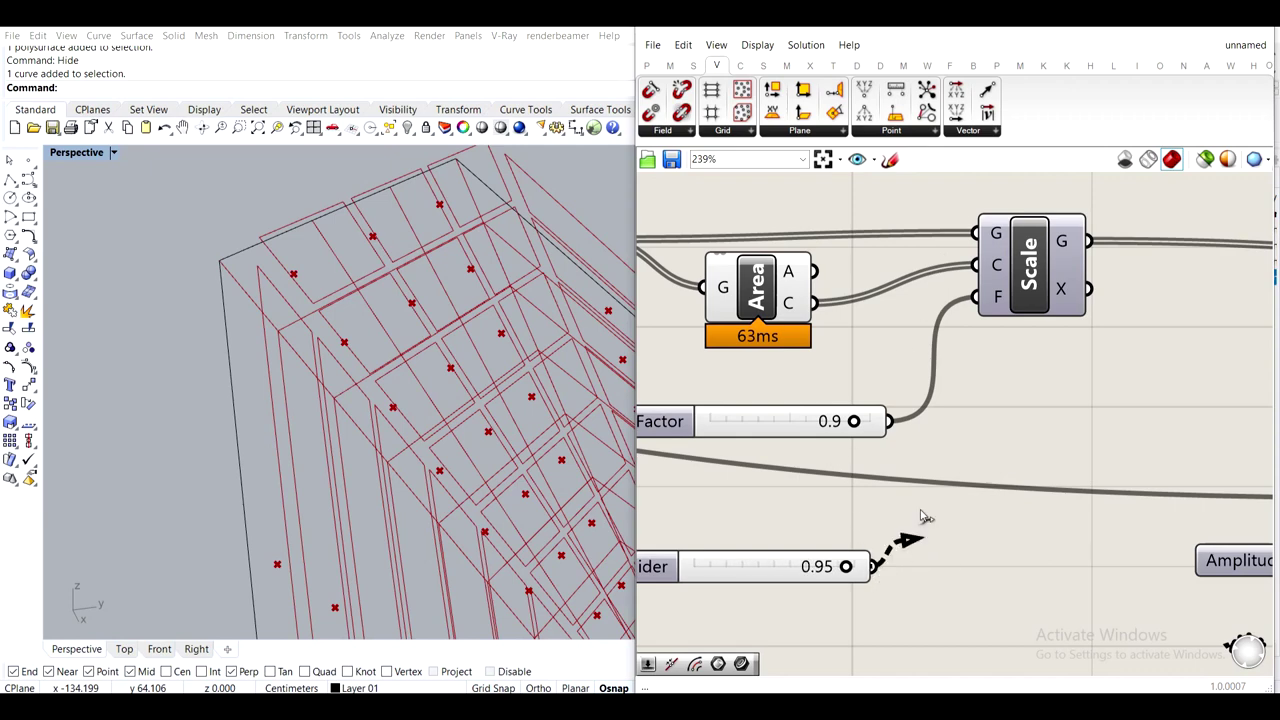
left_click_drag(944, 455, 975, 297)
scroll(902, 391, "down", 2)
Move the disconnected 0.9 slider aside and place the 0.95 Factor slider directly below the Area component
left_click(836, 420)
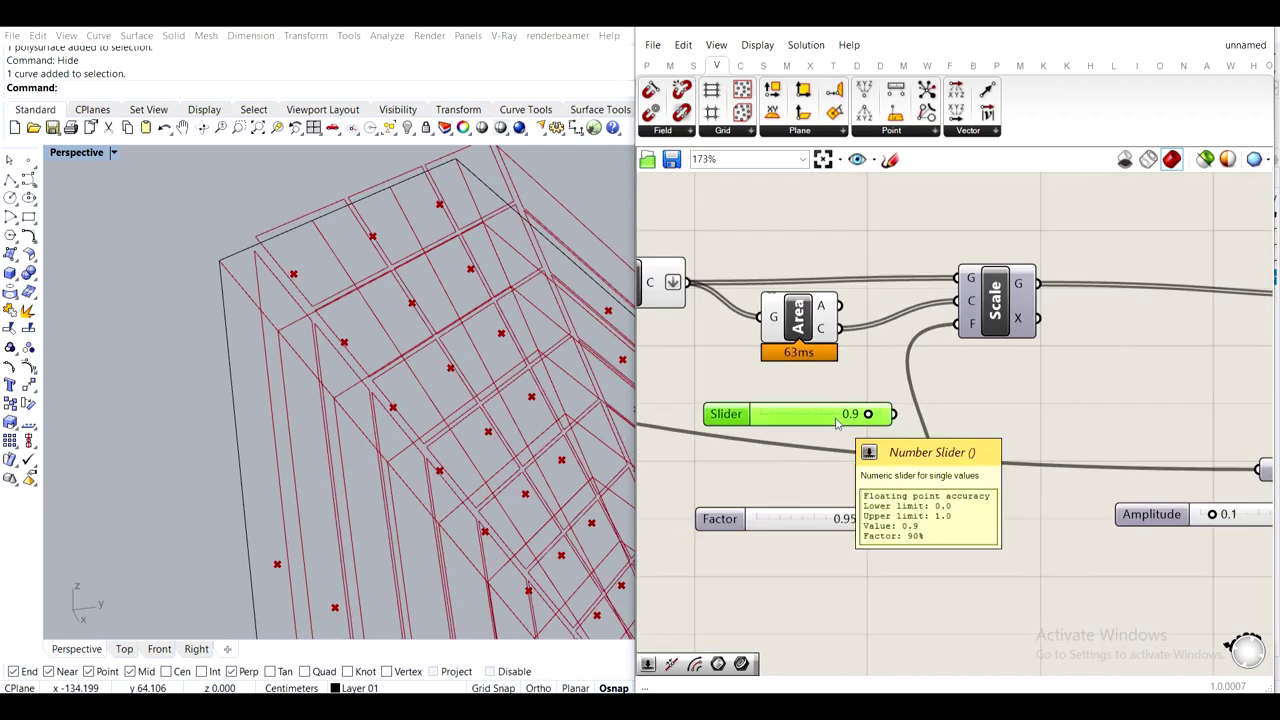
scroll(836, 420, "down", 4)
left_click_drag(836, 420, 1035, 409)
scroll(806, 471, "up", 2)
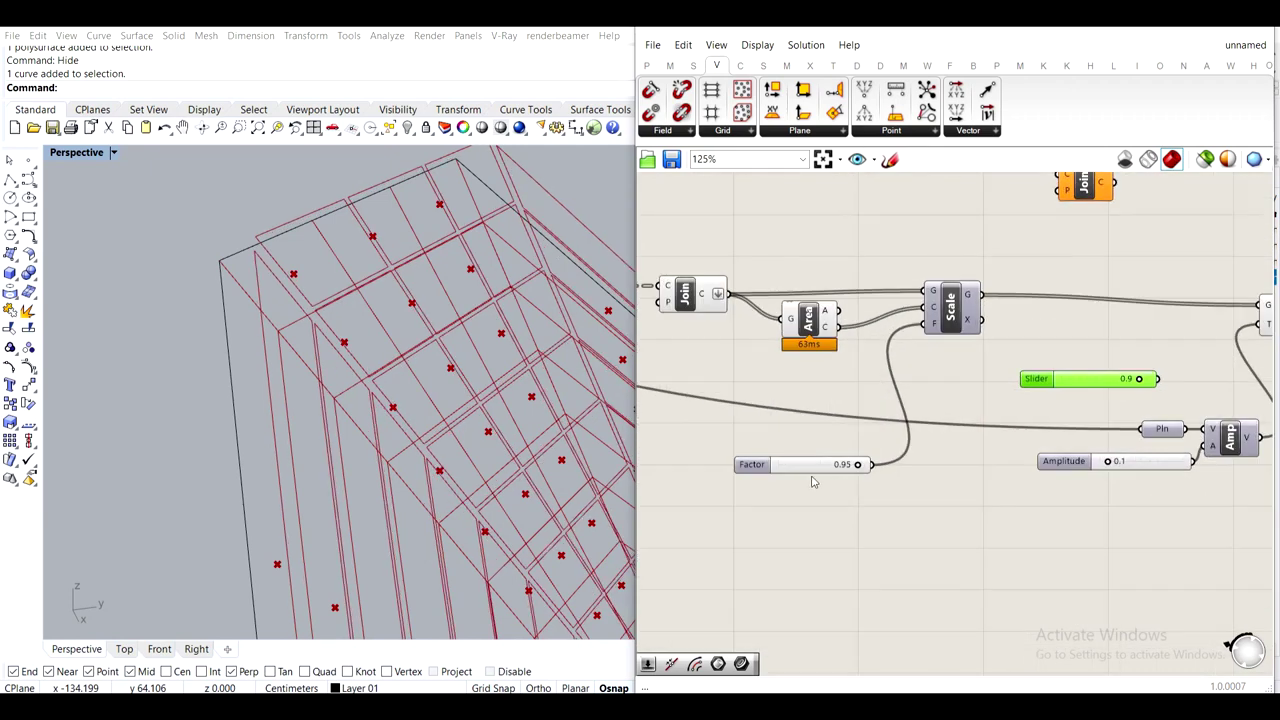
left_click_drag(812, 466, 832, 365)
right_click_drag(979, 374, 868, 424)
Duplicate the Scale component and drive the copy's factor with the spare slider set to 0.8
left_click(840, 368)
left_click_drag(840, 364, 954, 397, "alt")
left_click_drag(999, 434, 850, 453)
scroll(898, 452, "up", 3)
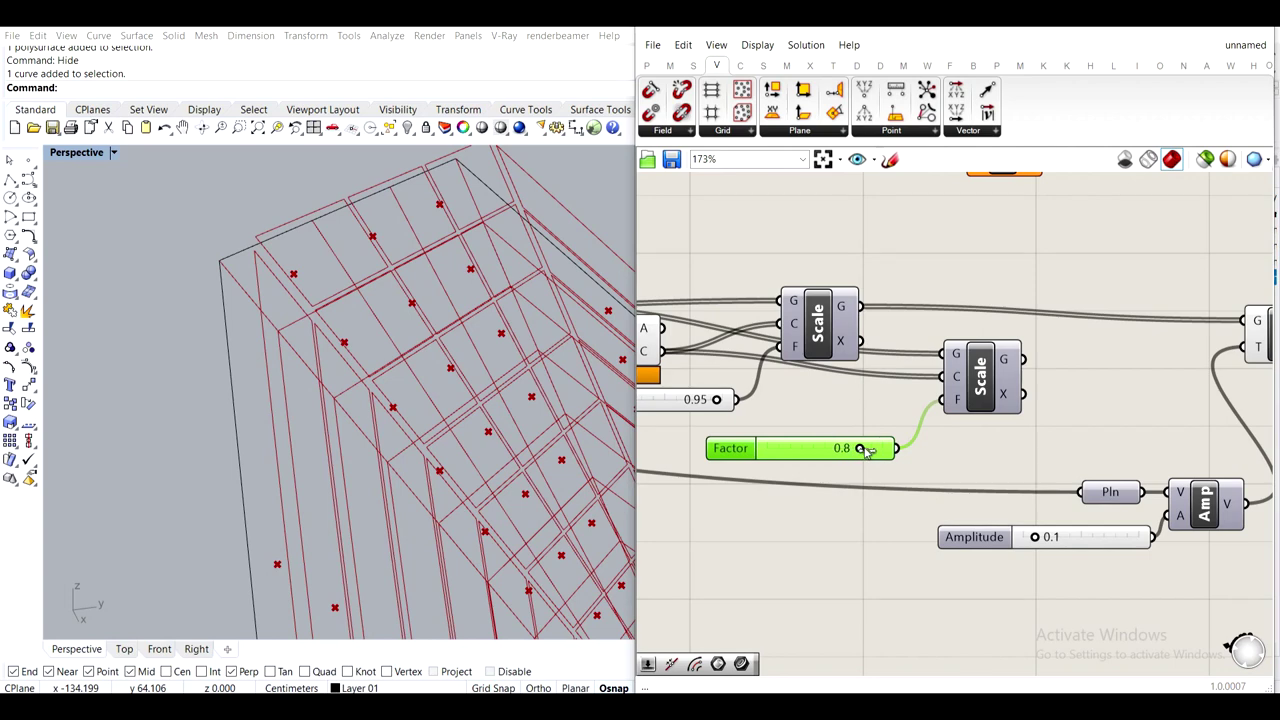
left_click(1044, 394)
Connect the 0.8 Scale's geometry to Move in place of the 0.95 Scale's, and place the 0.8 Scale lower
right_click_drag(1044, 394, 886, 438)
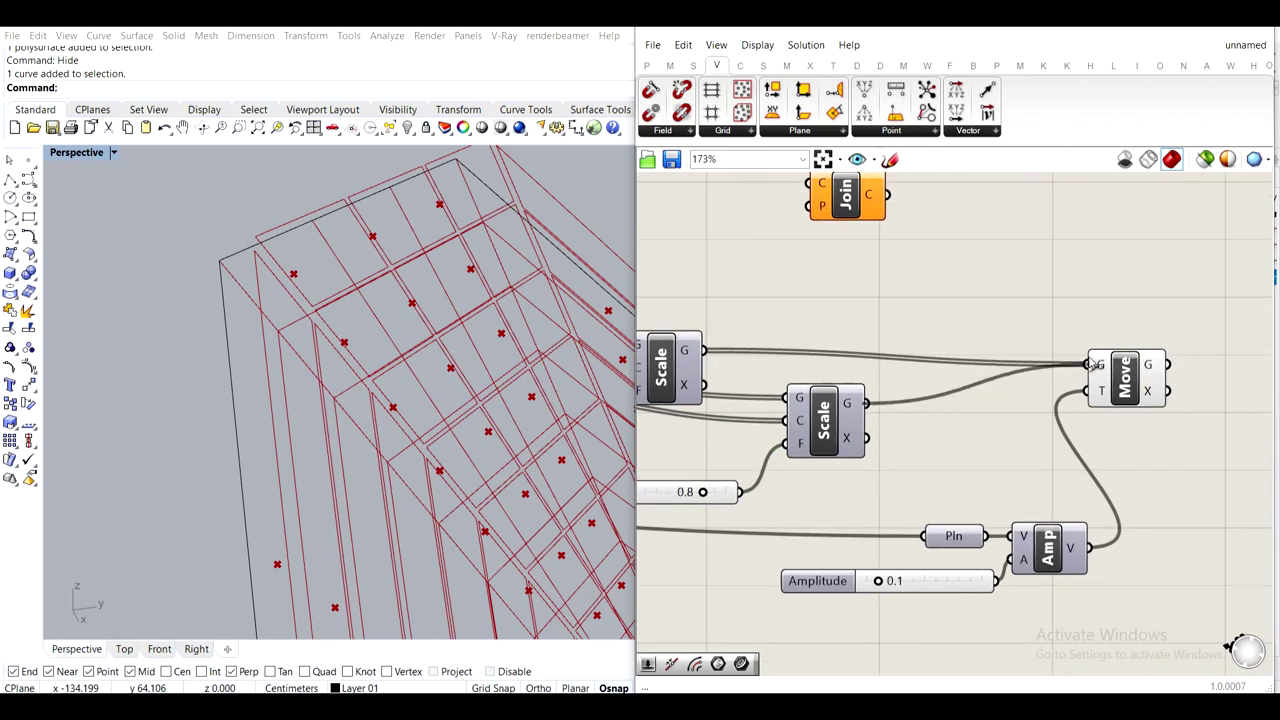
left_click_drag(1090, 363, 1089, 364)
left_click_drag(835, 419, 831, 467)
scroll(764, 440, "down", 2)
right_click_drag(760, 442, 949, 380)
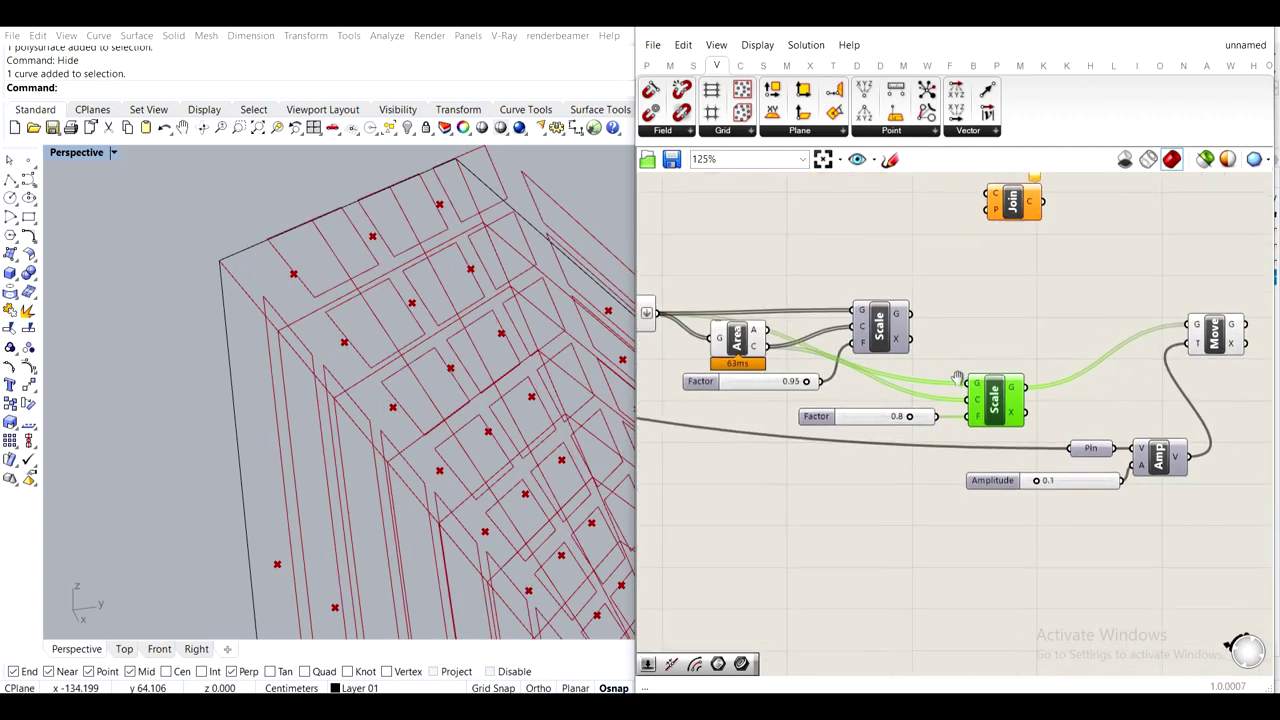
Move the 0.95 Scale and the Area component up, apart from the 0.8 Scale branch
scroll(784, 368, "up", 1)
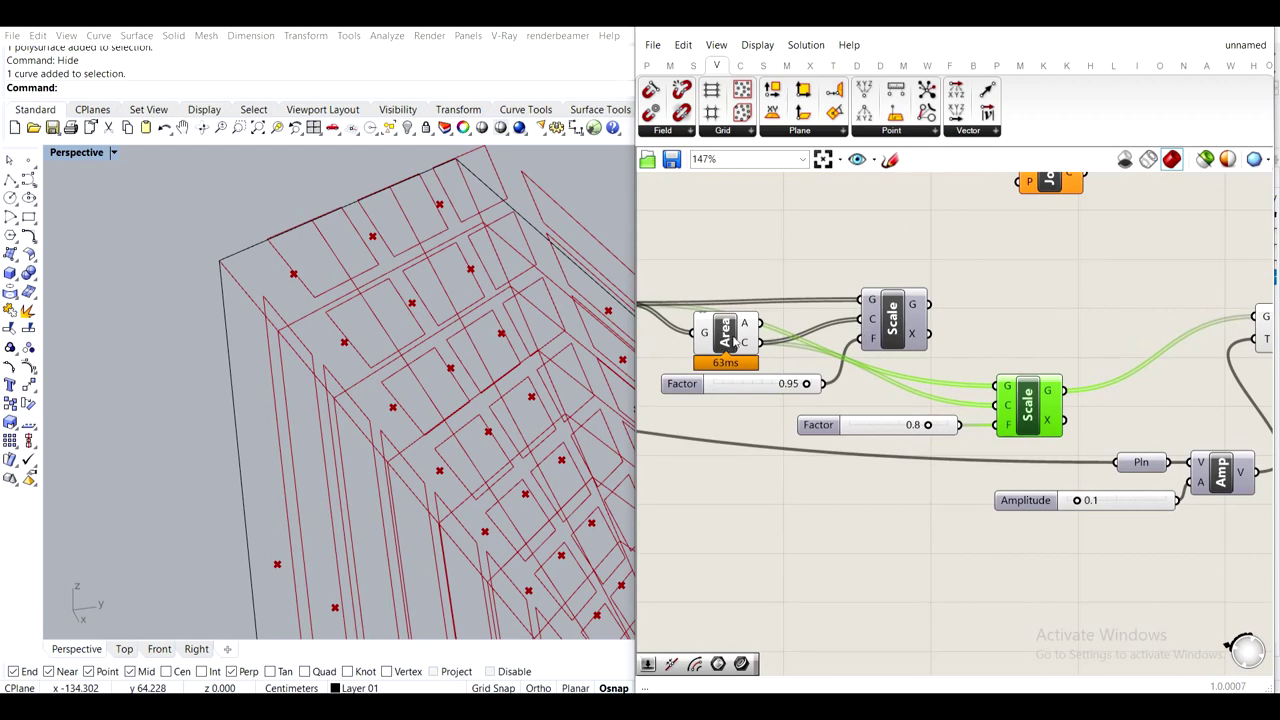
left_click_drag(735, 335, 797, 312)
left_click_drag(889, 316, 934, 220)
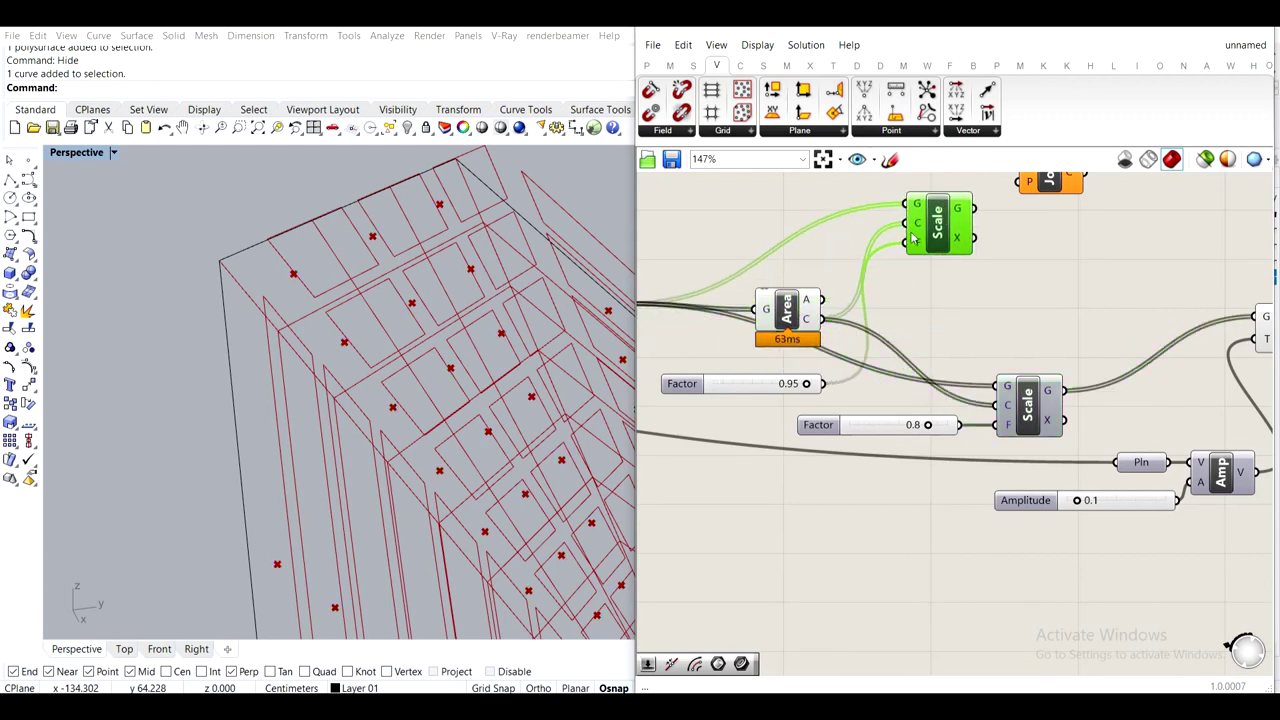
left_click_drag(788, 318, 846, 222)
right_click_drag(819, 318, 949, 354)
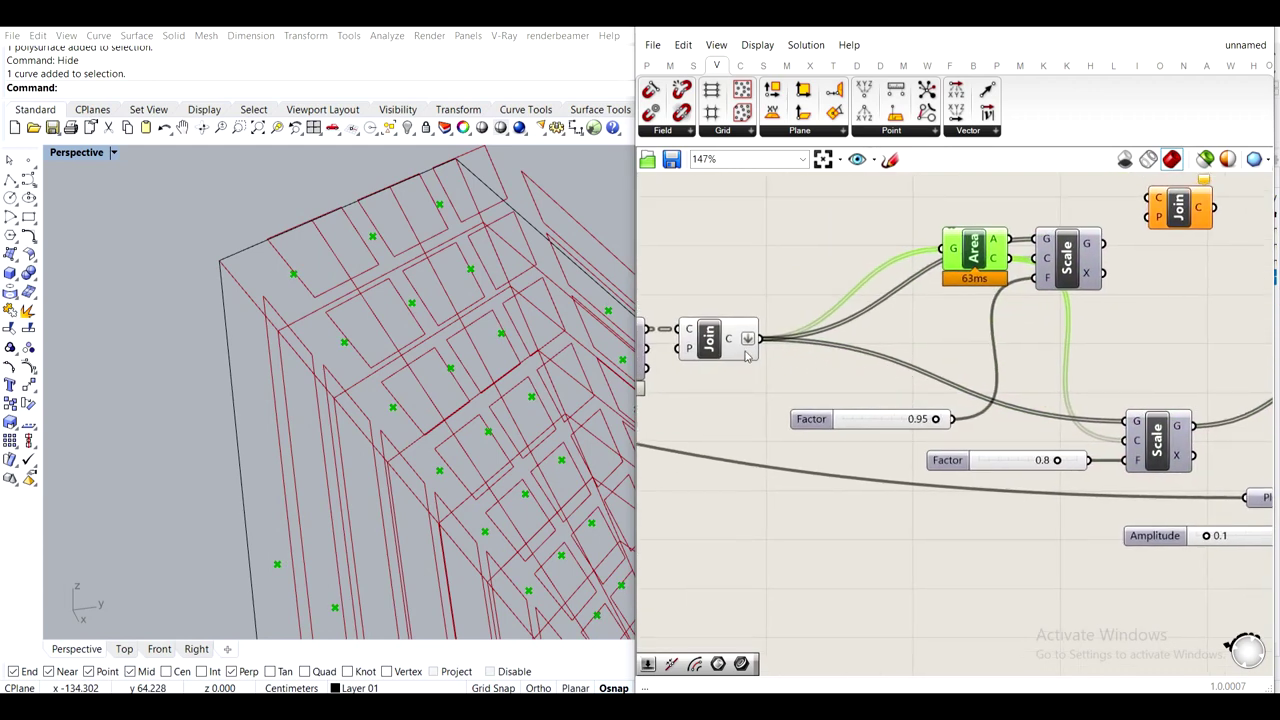
Turn off the viewport preview of the components after the wired Join Curves so only the joined panel outlines are displayed
left_click(716, 343)
right_click_drag(200, 279, 286, 303)
scroll(859, 325, "down", 4)
right_click_drag(1028, 404, 911, 394)
left_click_drag(1112, 481, 793, 265)
middle_click(814, 274)
left_click(864, 224)
left_click(803, 266)
right_click_drag(803, 270, 910, 222)
right_click_drag(511, 293, 300, 257)
scroll(888, 374, "up", 3)
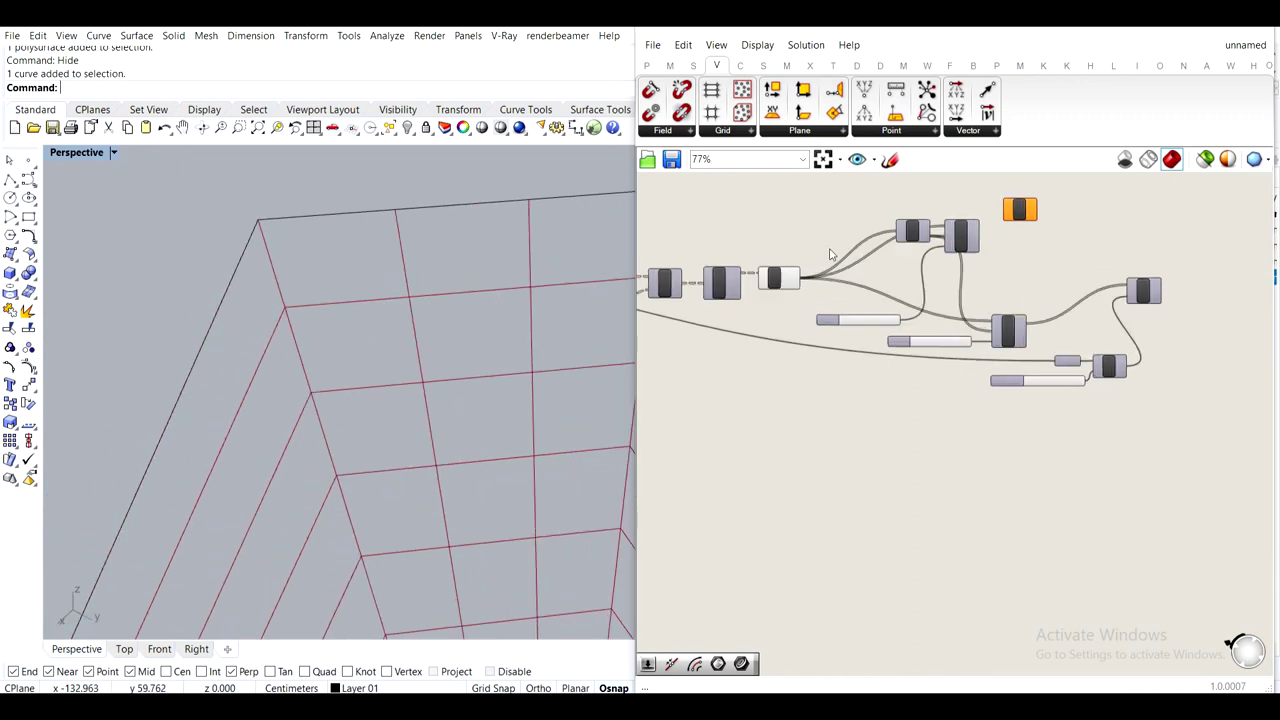
Place the Area component beside the wired Join Curves and turn its viewport preview back on
right_click_drag(888, 374, 908, 436)
scroll(938, 355, "up", 3)
left_click_drag(949, 319, 781, 425)
middle_click(810, 419)
left_click(840, 384)
left_click(838, 318)
scroll(430, 307, "down", 10)
scroll(370, 280, "up", 8)
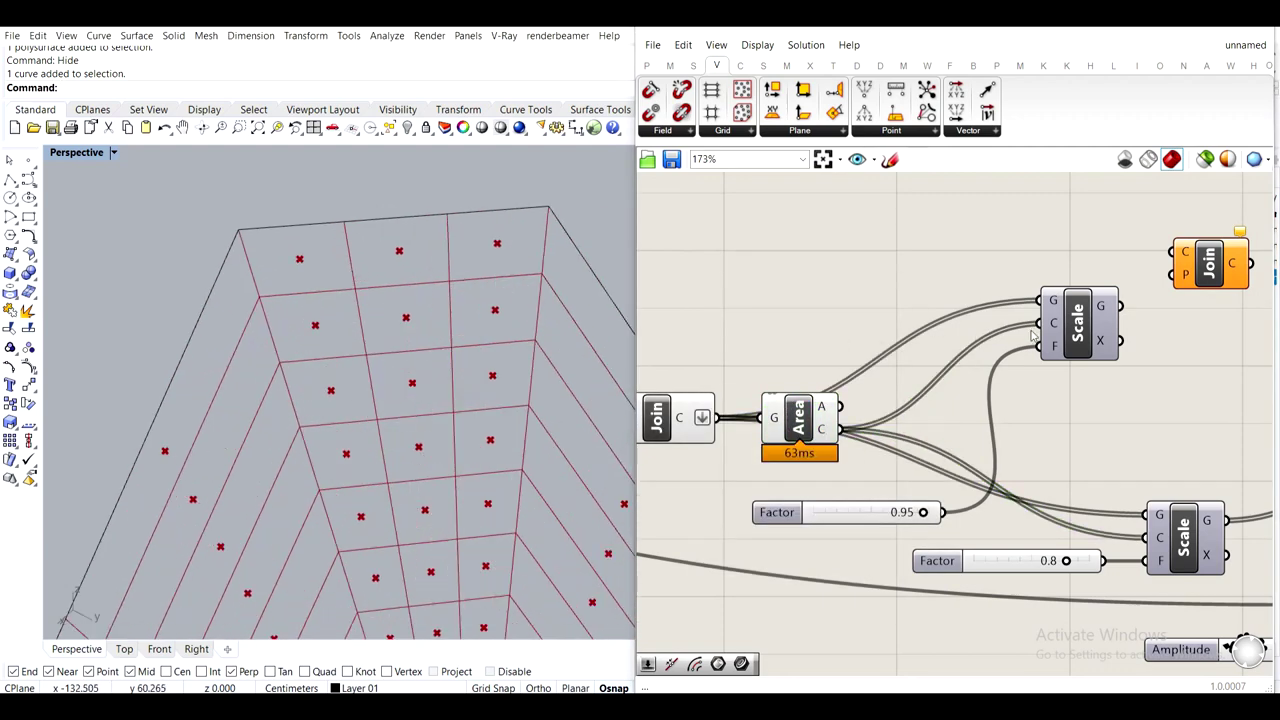
Turn on the preview of the 0.95 Scale and place its Factor slider next to its factor input
mouse_move(1077, 326)
left_mouse_down()
mouse_move(992, 377)
mouse_move(1028, 290)
mouse_move(1085, 308)
left_mouse_up()
middle_click(990, 367)
left_click(1022, 336)
left_click(973, 253)
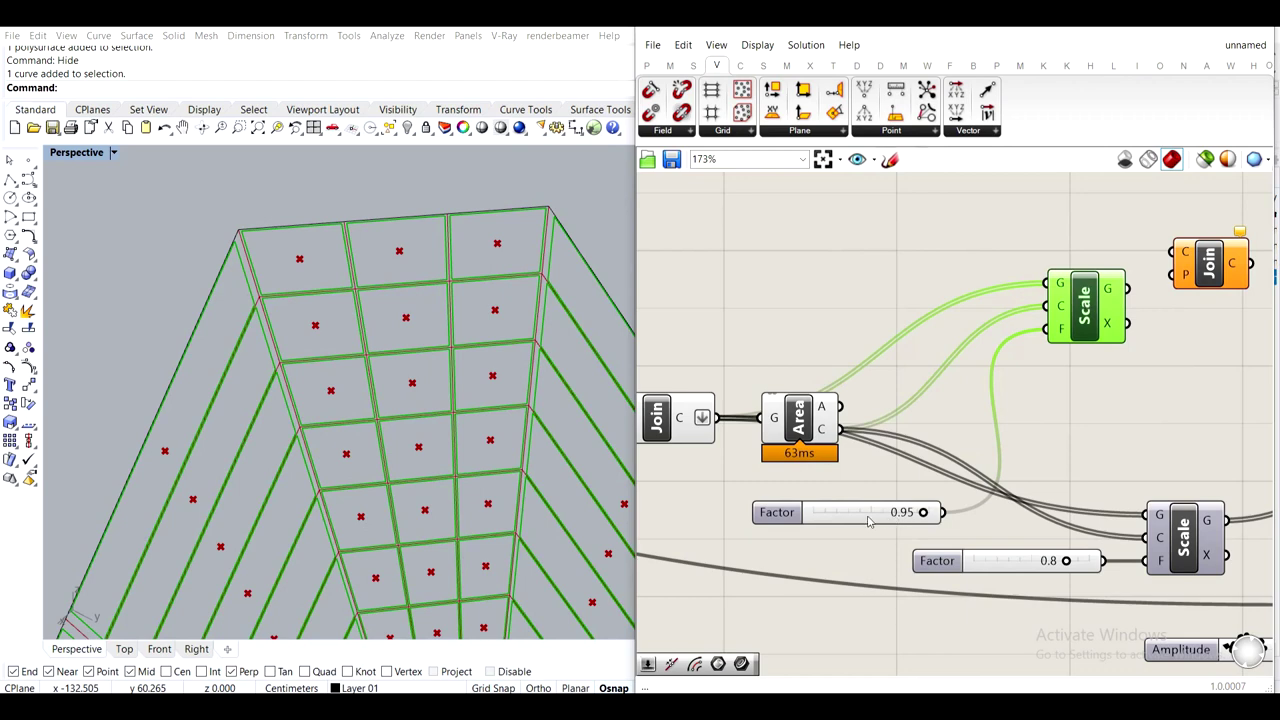
left_click_drag(869, 520, 948, 340)
left_click(1027, 395)
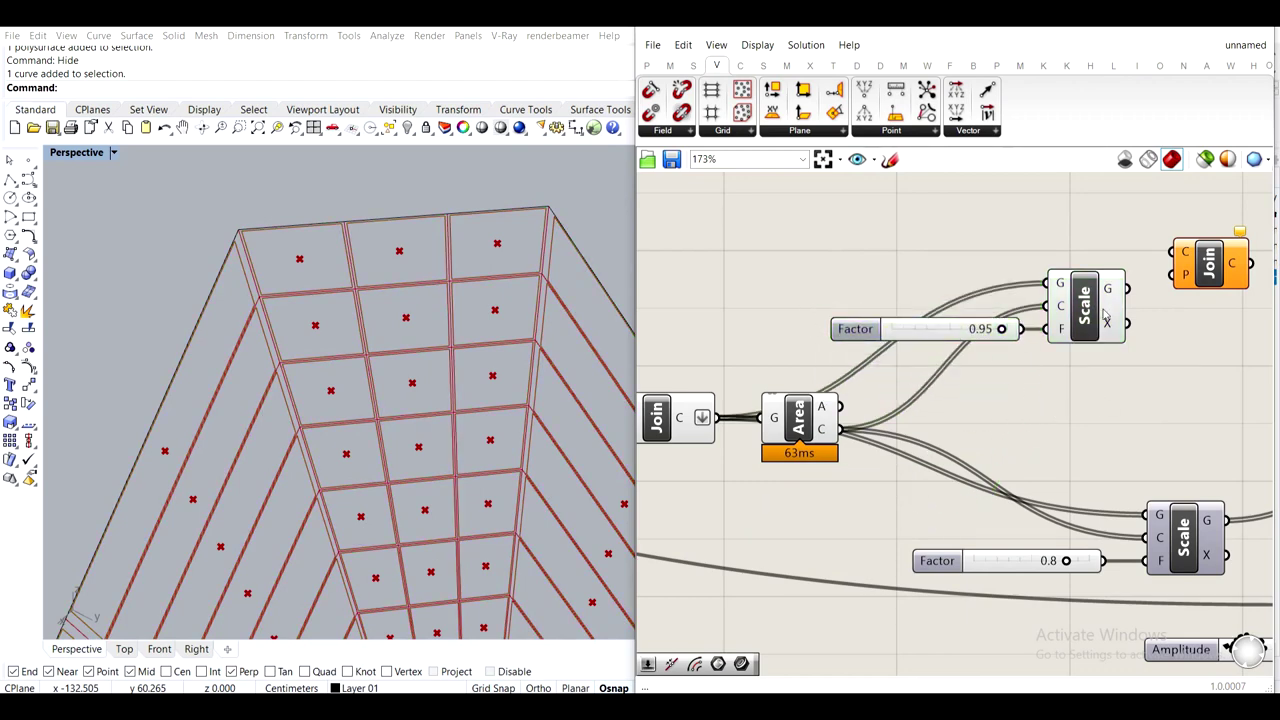
Turn off the viewport preview of the wired Join Curves and Area components
right_click_drag(714, 365, 768, 371)
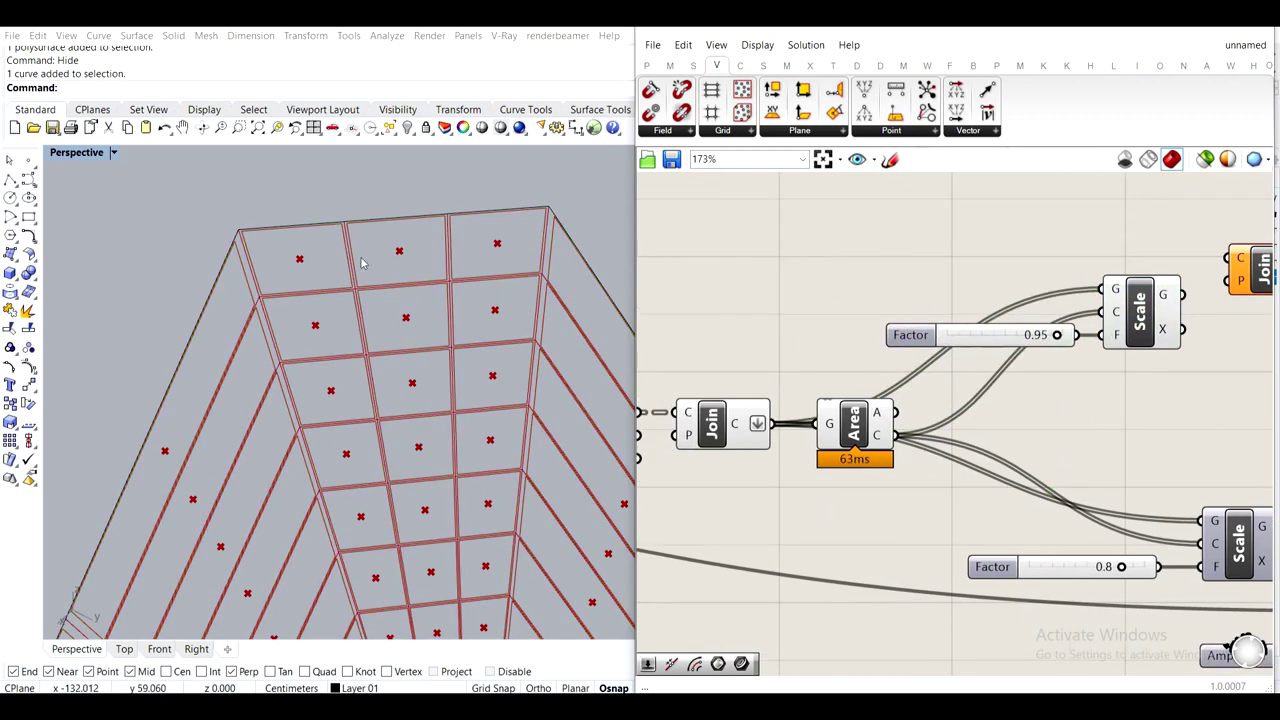
scroll(263, 238, "up", 5)
right_click_drag(826, 427, 931, 409)
left_click_drag(958, 492, 713, 356)
middle_click(806, 340)
left_click(857, 394)
left_click(648, 298)
Align the 0.8 Scale and its Factor slider with the Move component and turn on that Scale's preview
scroll(367, 304, "down", 6)
right_click_drag(481, 447, 348, 380, "shift")
scroll(311, 316, "up", 5)
right_click_drag(1131, 390, 844, 353)
right_click_drag(1060, 405, 963, 375)
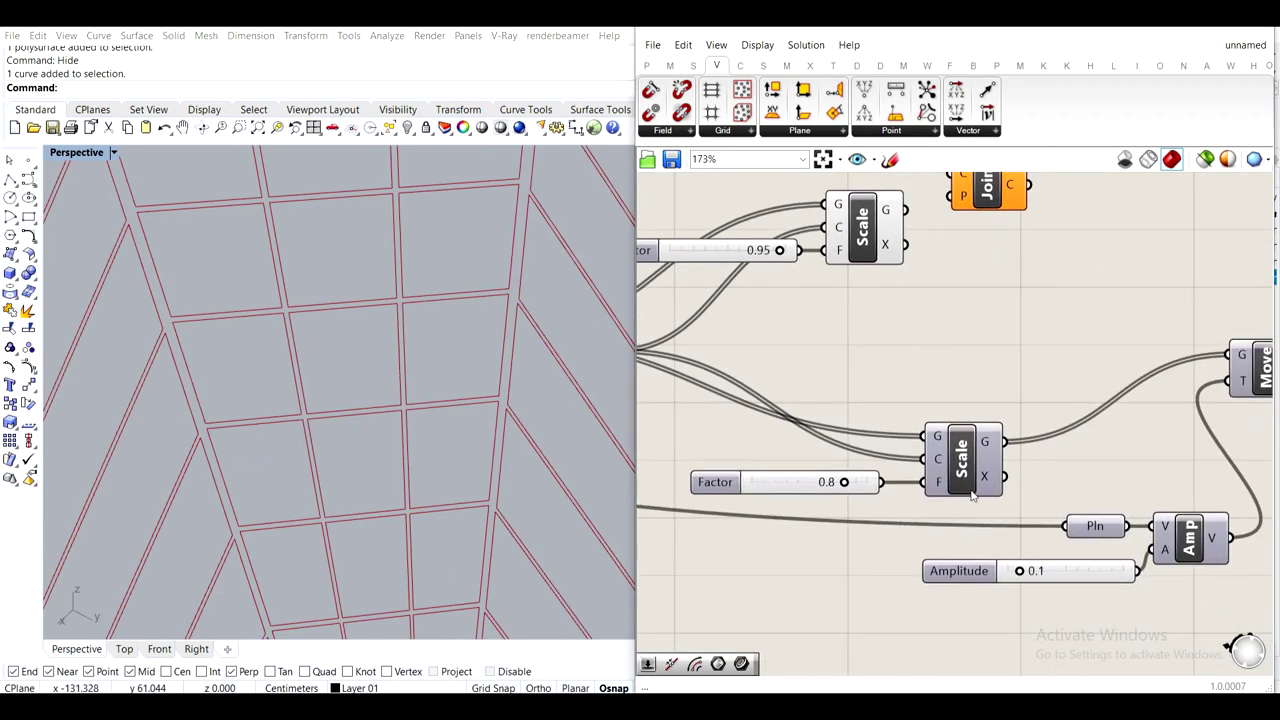
left_click_drag(888, 442, 779, 407)
left_click_drag(963, 458, 888, 375)
middle_click(887, 375)
left_click(919, 343)
left_click(1019, 288)
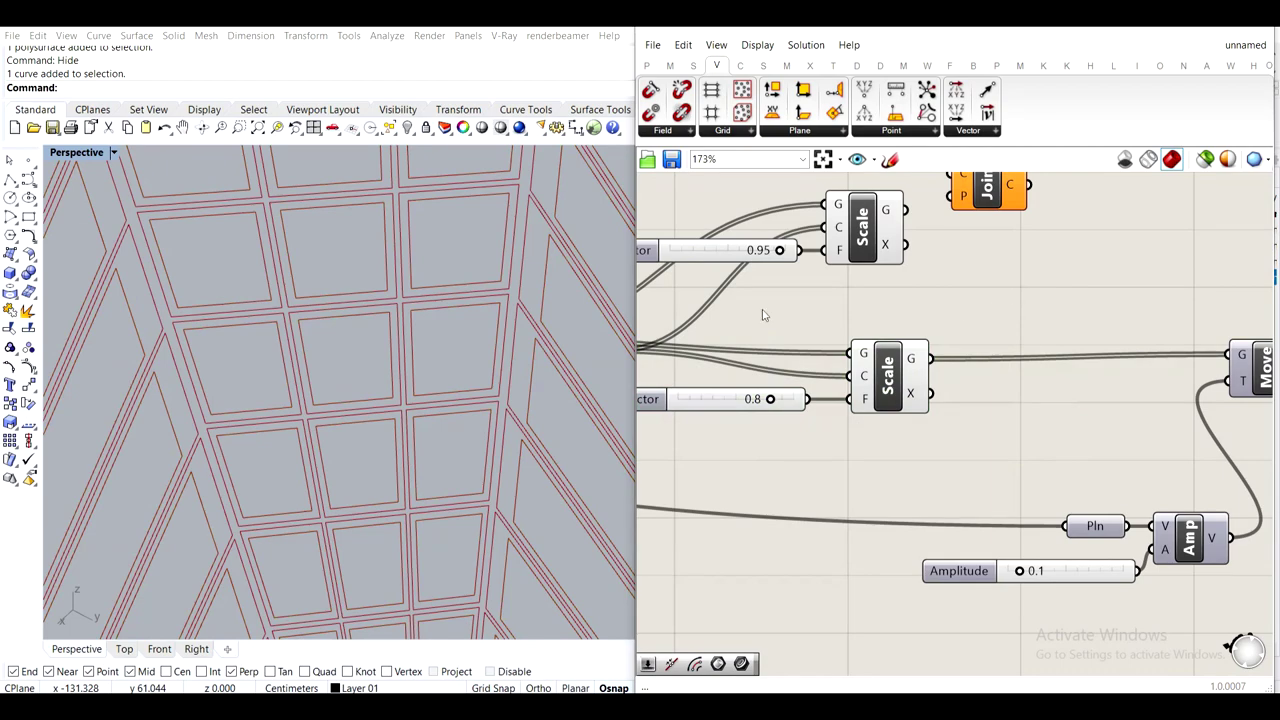
Bring the Move, Amplitude and plane components closer to the 0.8 Scale and turn on their viewport preview
right_click_drag(999, 354, 769, 301)
left_click_drag(1154, 567, 760, 297)
right_click_drag(235, 381, 360, 323)
scroll(397, 409, "down", 4)
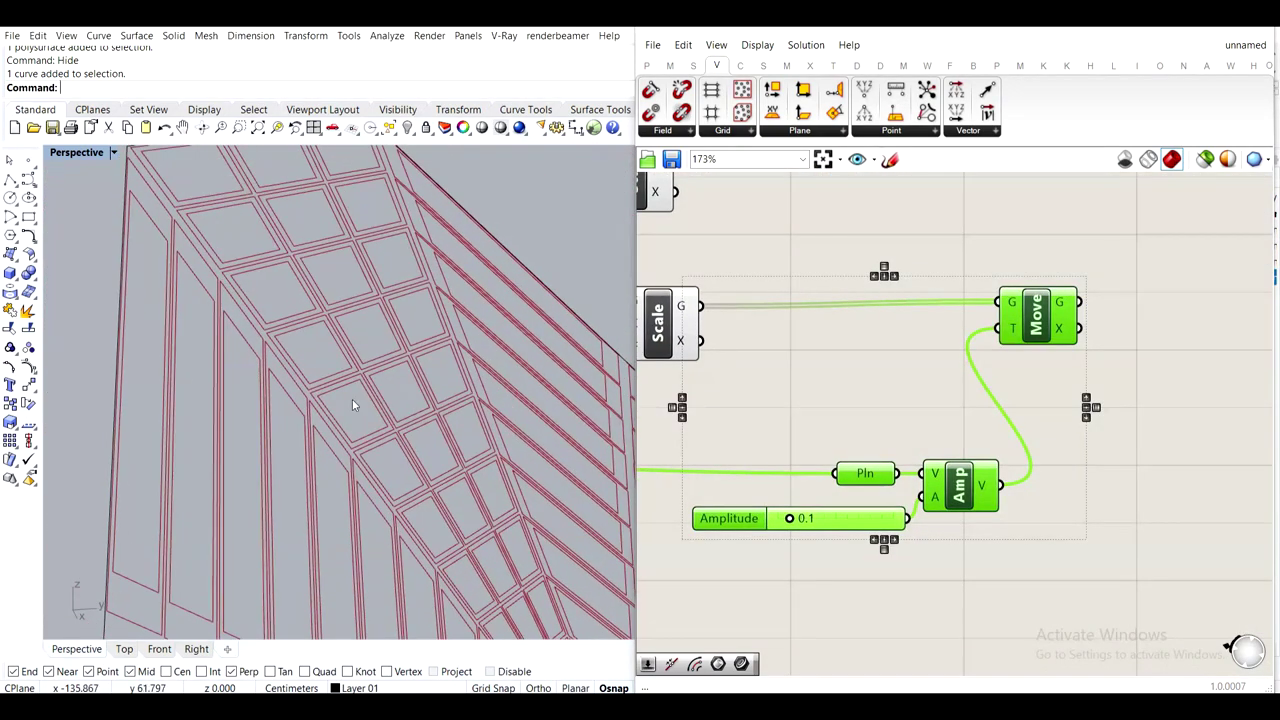
scroll(861, 471, "up", 1)
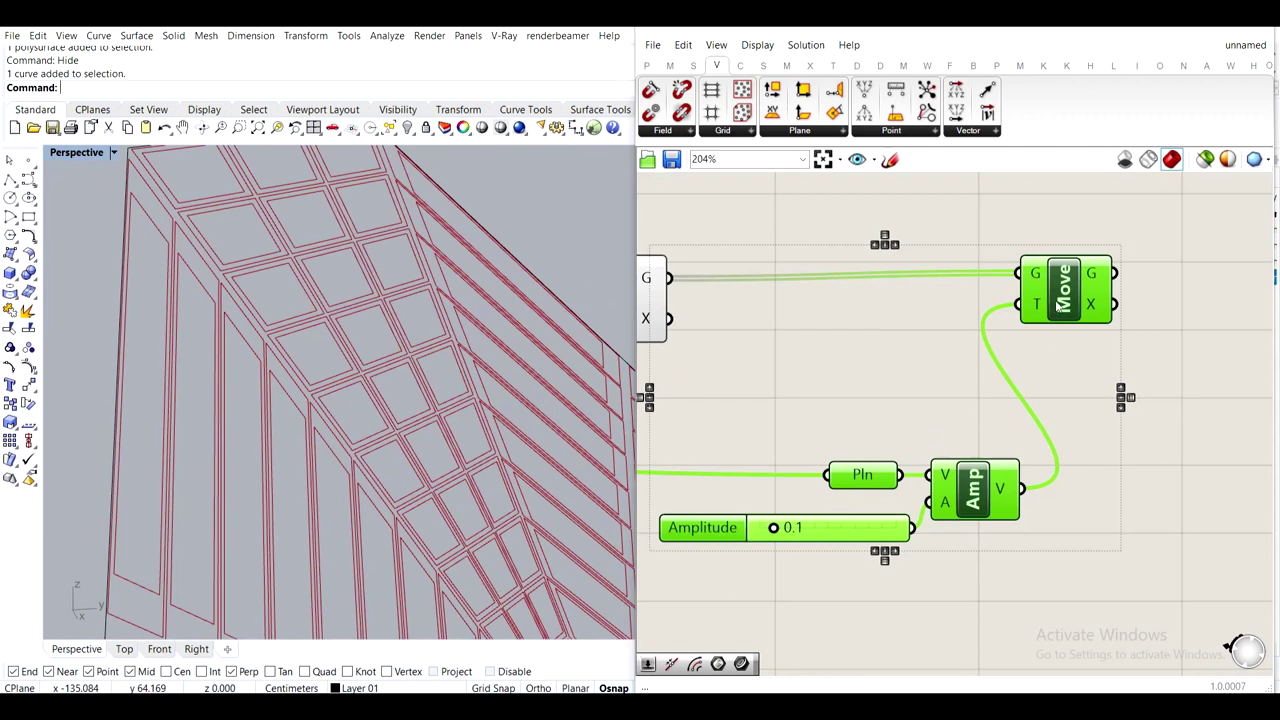
left_click_drag(1060, 303, 876, 303)
middle_click(873, 293)
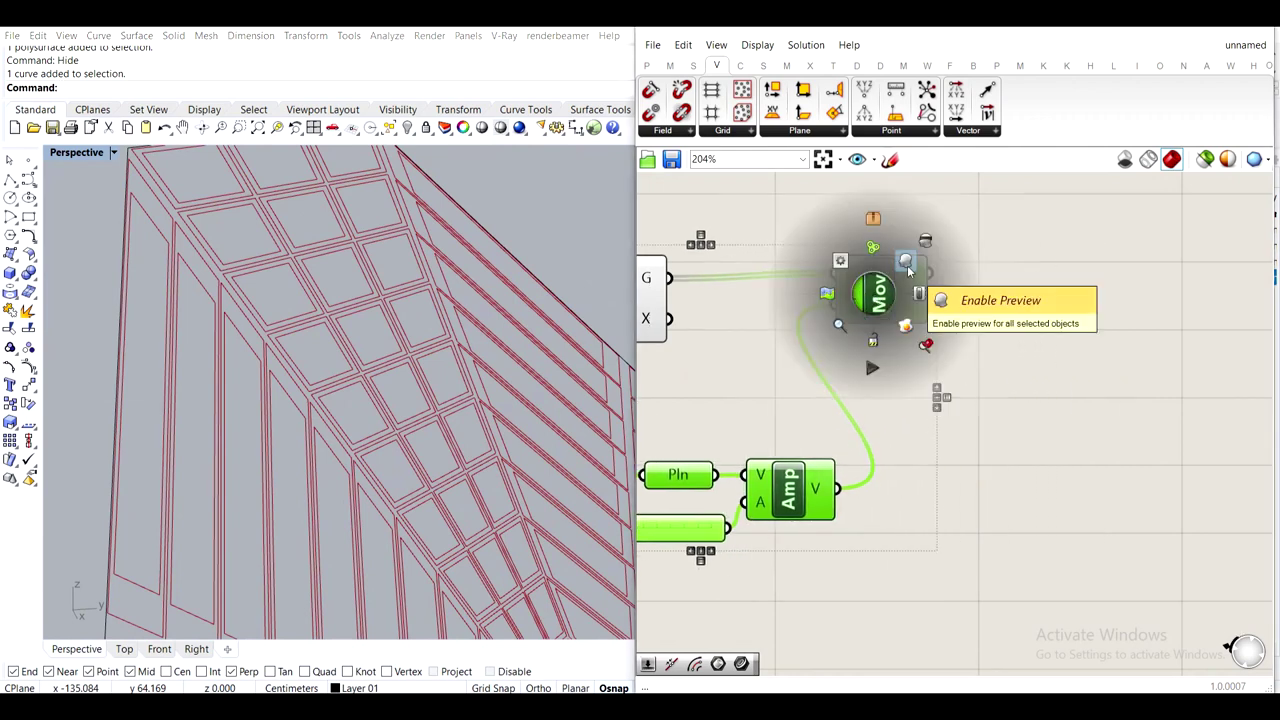
left_click(908, 267)
left_click(1054, 366)
Turn off the viewport preview of the 0.8 Scale component
right_click_drag(846, 417, 1051, 500)
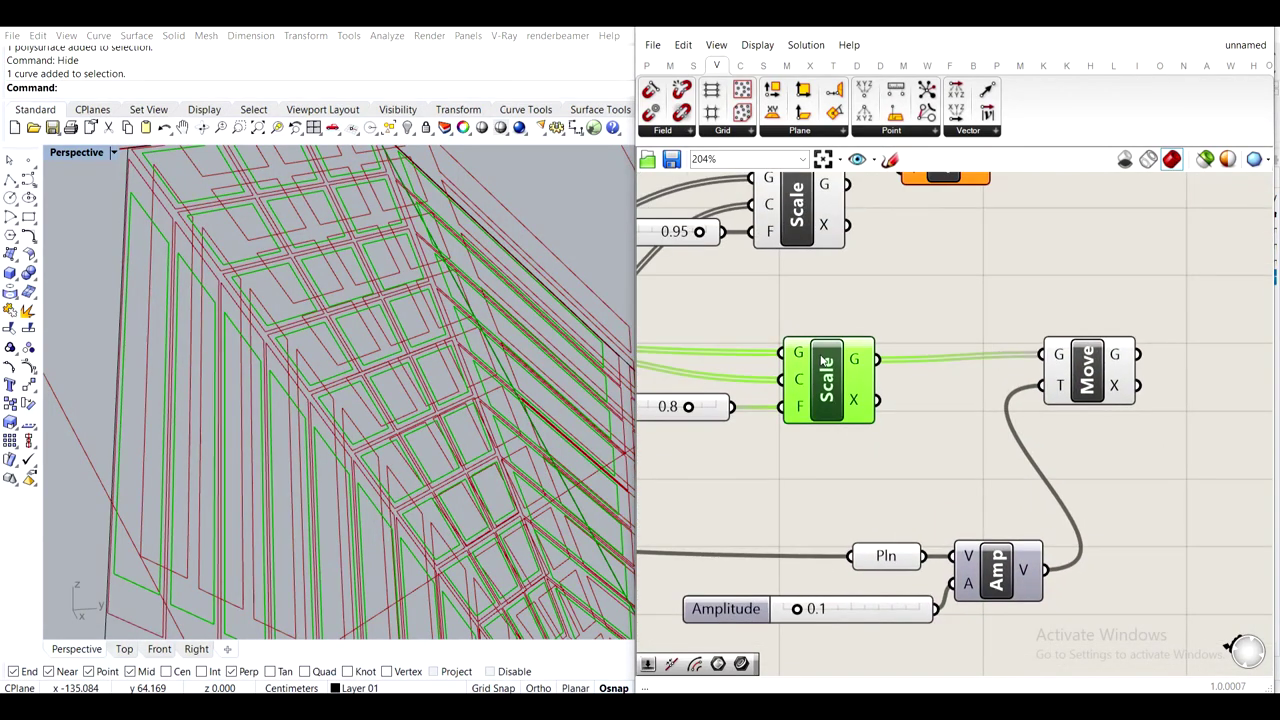
left_click(826, 364)
middle_click(820, 356)
left_click(871, 304)
left_click(958, 279)
right_click_drag(92, 222, 119, 310)
scroll(121, 315, "up", 3)
Move the unwired Join Curves farther along and add a Graft component fed by the 0.95 Scale's geometry output
right_click_drag(861, 309, 803, 433)
left_click_drag(885, 287, 1249, 294)
right_click_drag(1105, 349, 980, 358)
double_click(984, 350)
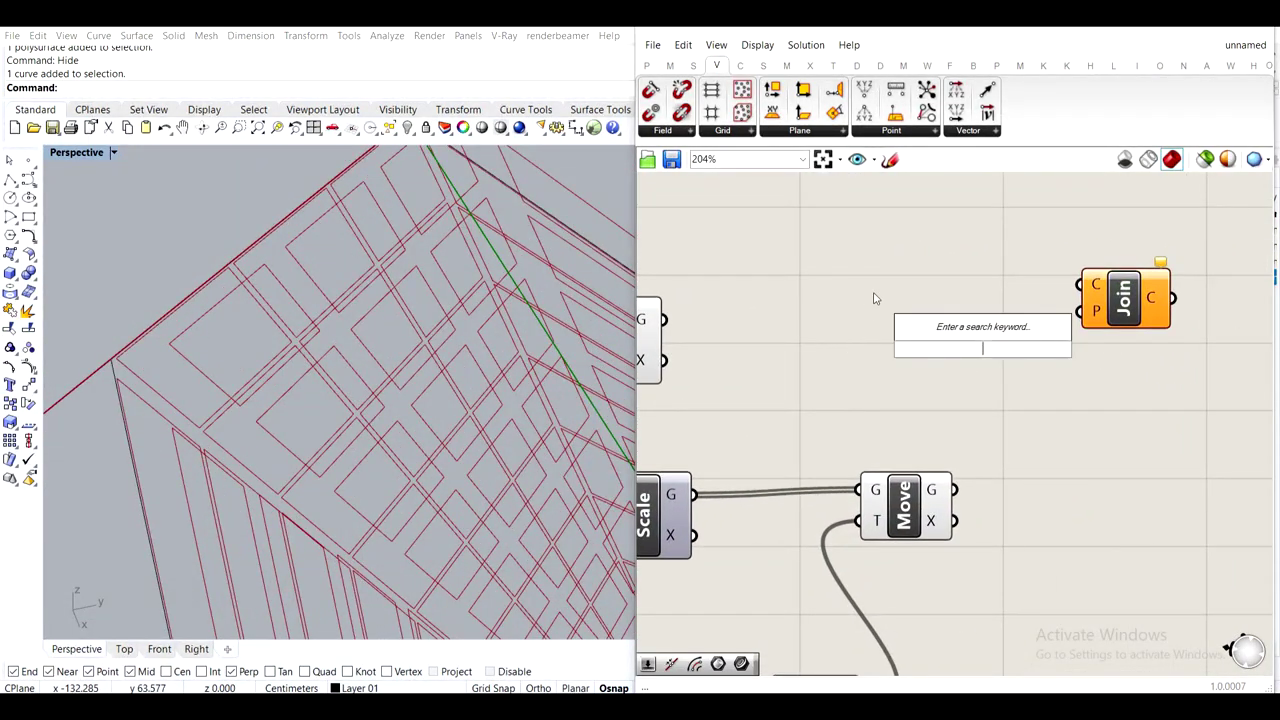
type("graft")
key("Return")
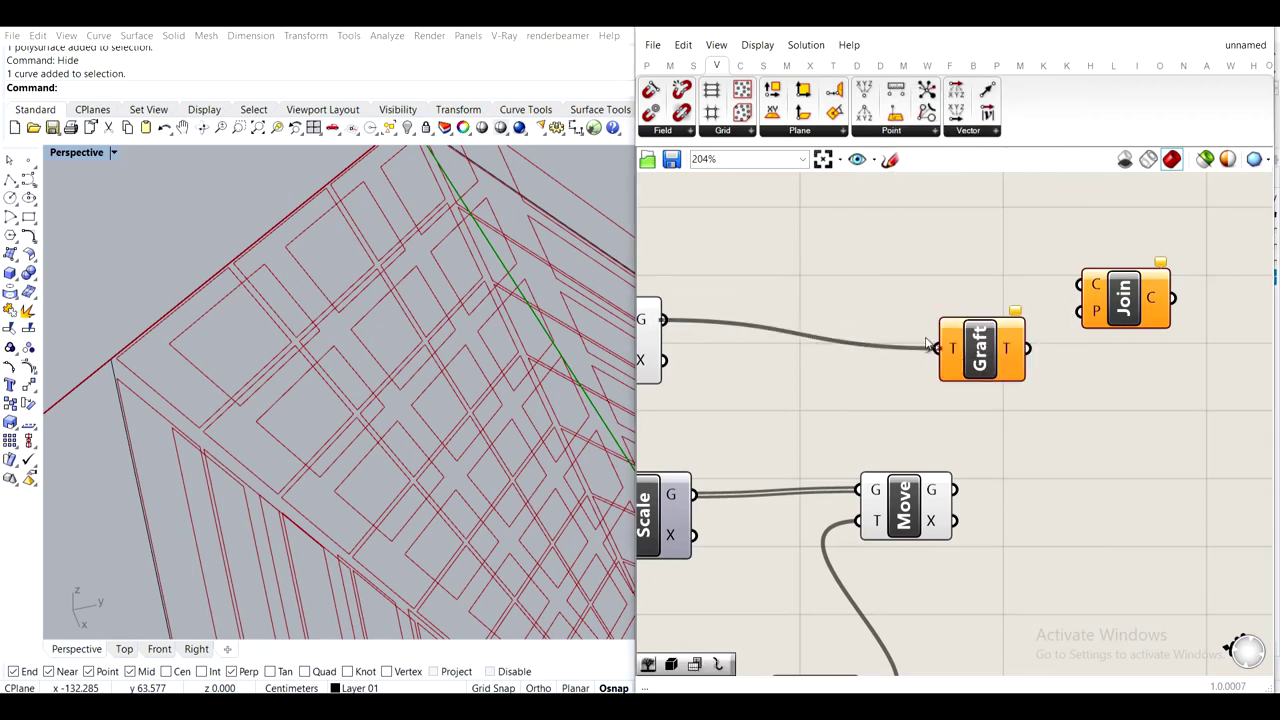
left_click_drag(928, 344, 935, 347)
right_click_drag(847, 352, 880, 345)
mouse_move(878, 366)
left_mouse_down()
mouse_move(880, 350)
mouse_move(884, 365)
left_mouse_up()
left_click_drag(1242, 361, 1128, 331)
right_click_drag(1240, 425, 1011, 398)
Add a second Graft component beside Move and feed it with Move's geometry output
double_click(1070, 397)
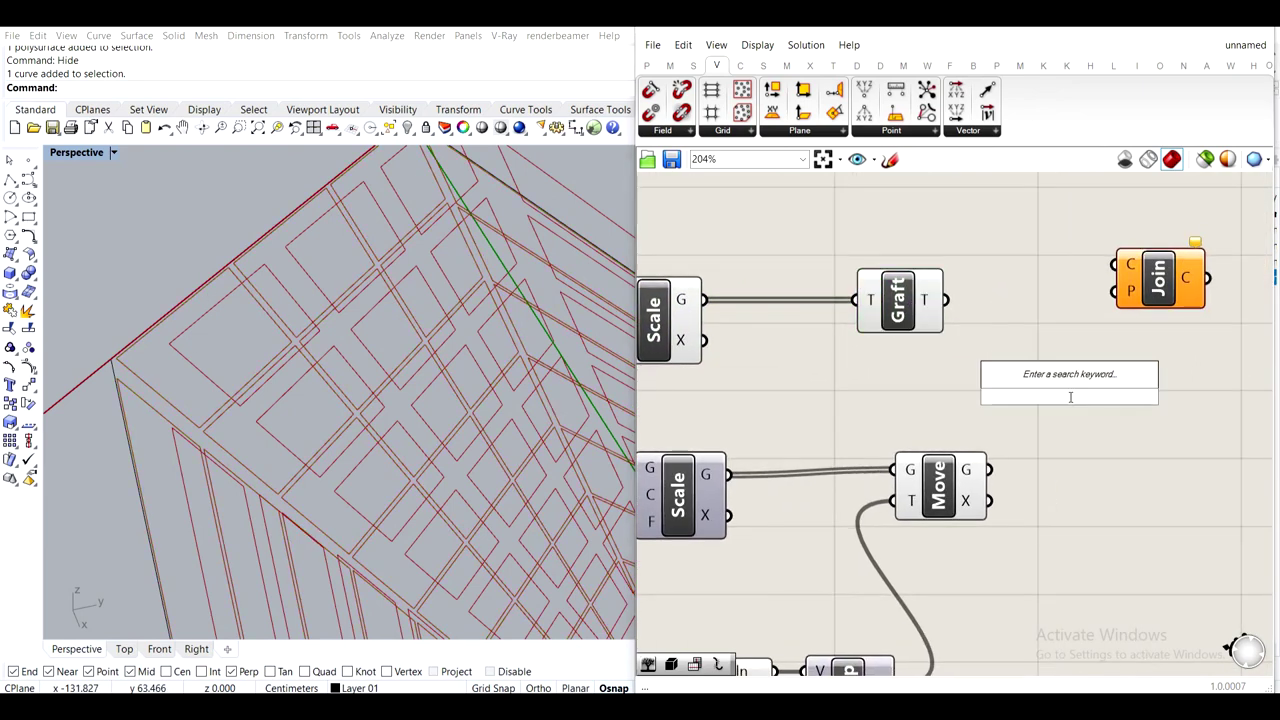
type("graft")
key("Return")
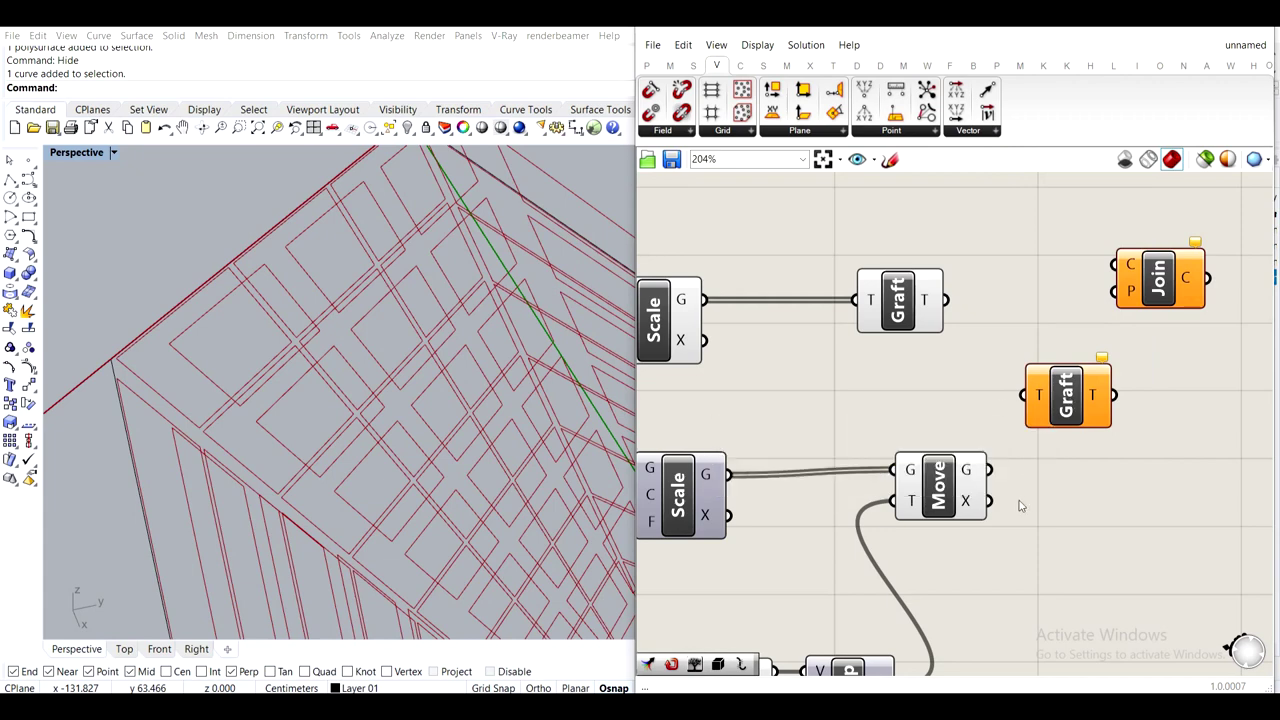
left_click_drag(1020, 411, 1025, 396)
left_click_drag(1078, 387, 1106, 461)
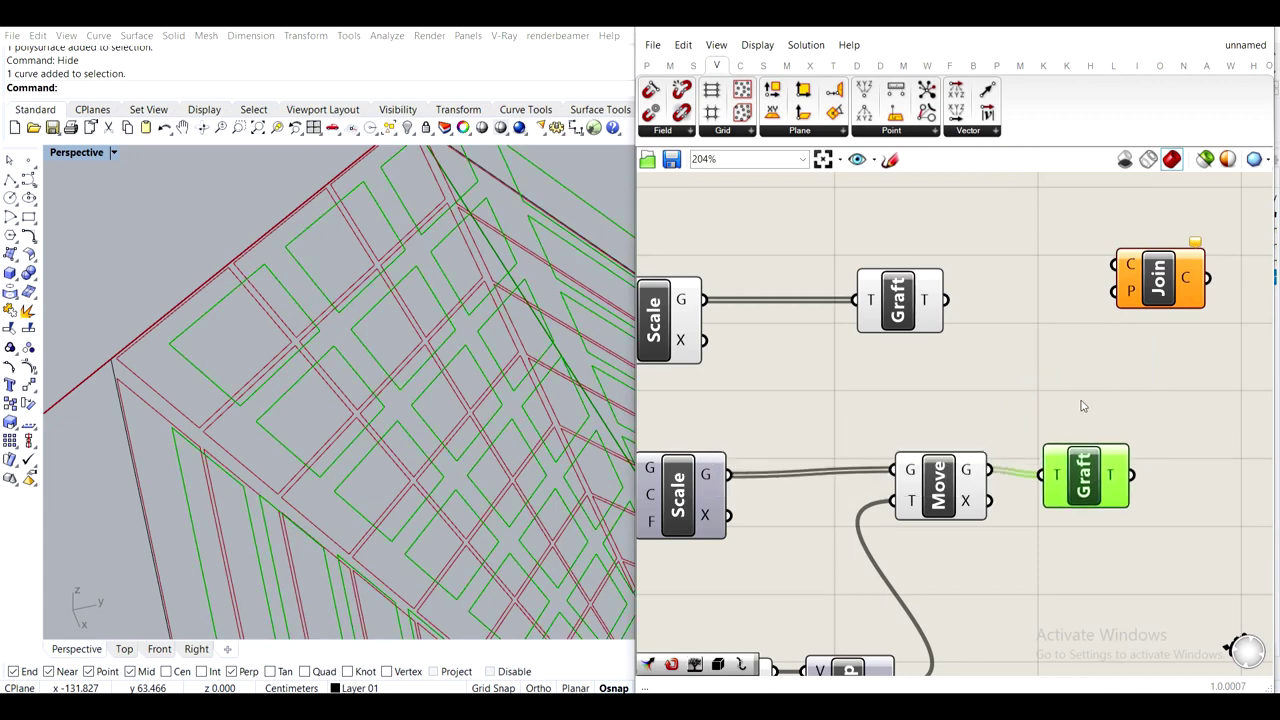
left_click(1087, 400)
left_click_drag(1085, 470, 1077, 464)
Add a Merge component and connect the Scale branch's Graft to D1 and the Move branch's Graft to D2
right_click_drag(1081, 413, 942, 411)
left_click(1079, 406)
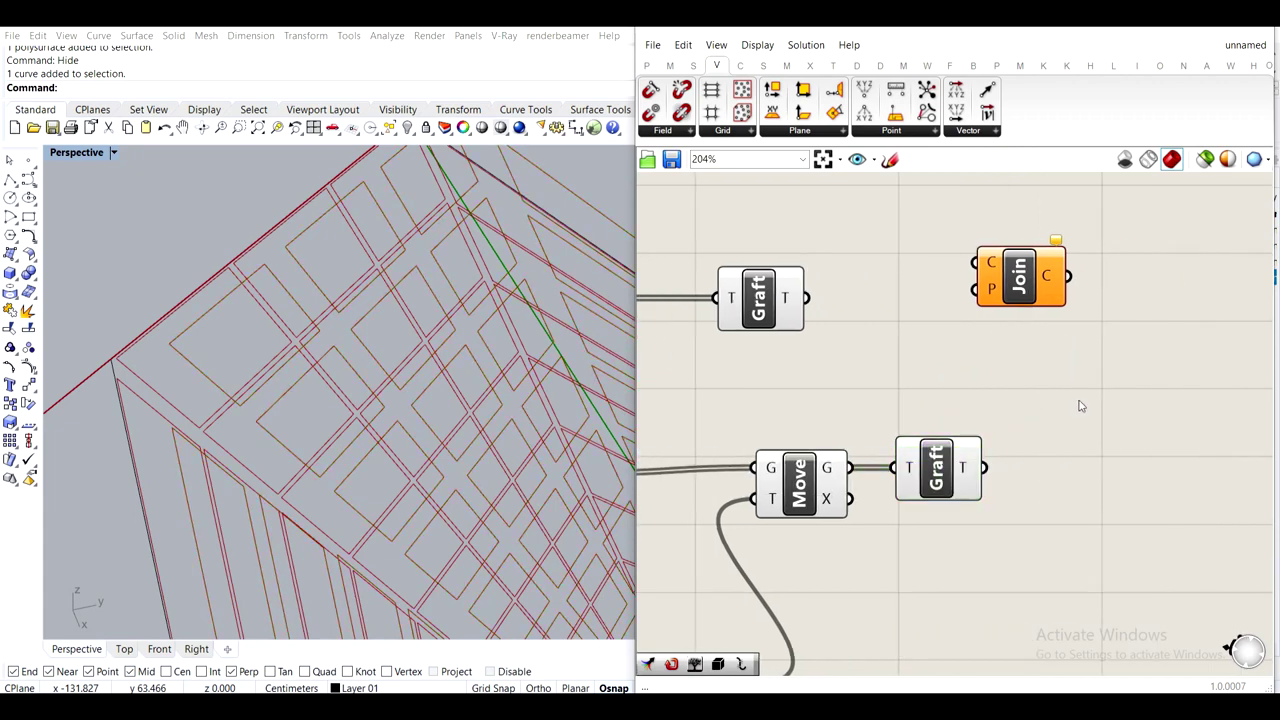
double_click(1092, 418)
type("merg")
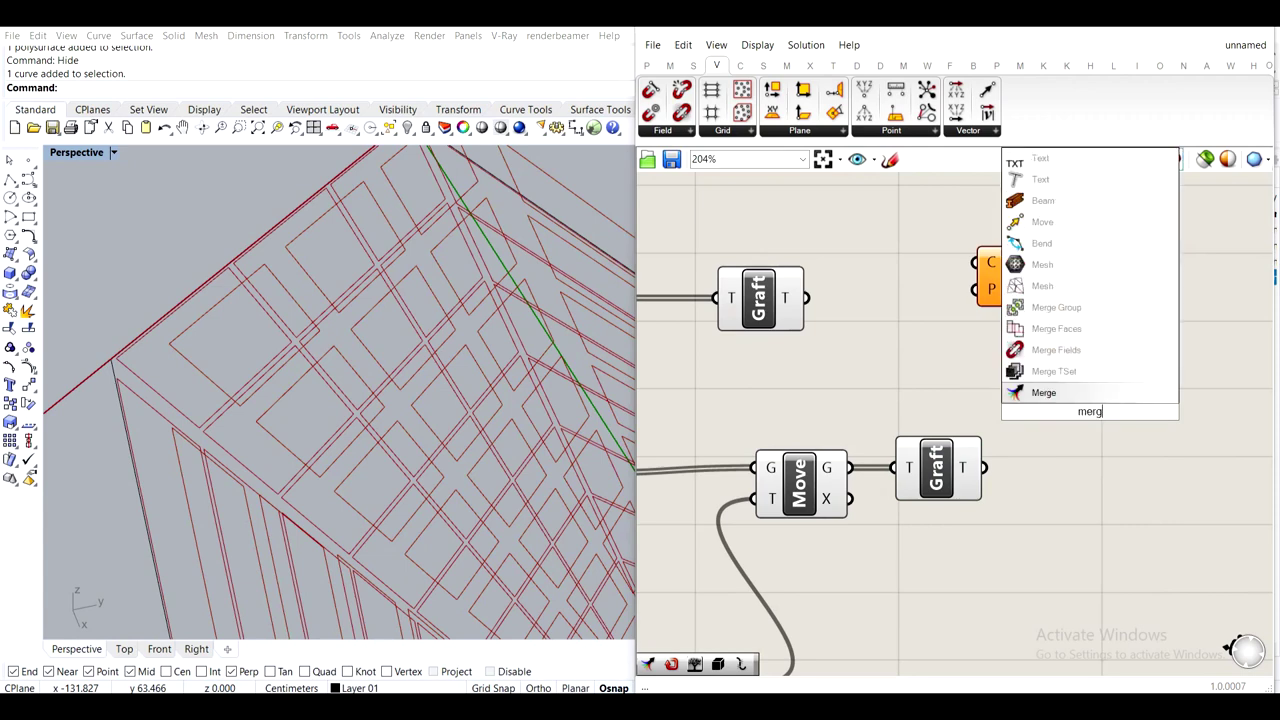
left_click(1062, 393)
left_click_drag(808, 298, 1055, 431)
left_click_drag(1076, 440, 1065, 408)
scroll(1067, 406, "up", 2)
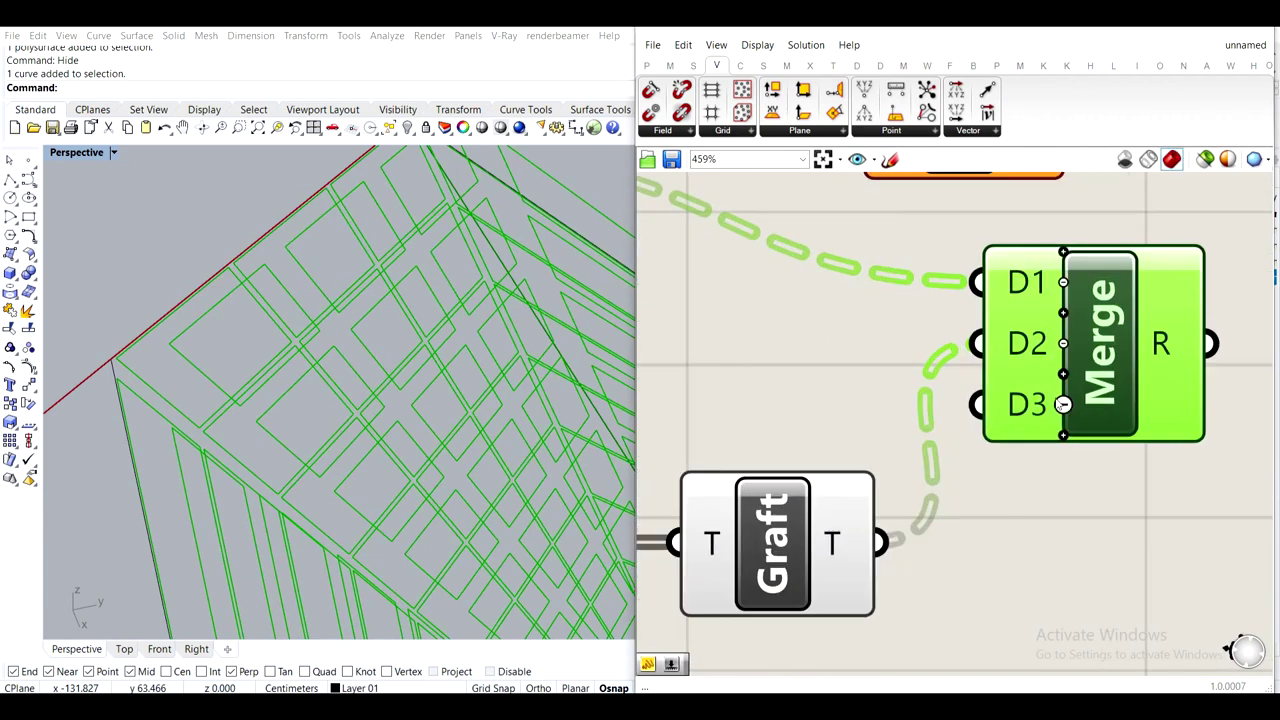
Remove Merge's unused D3 input and move the unwired Join Curves to the free area beyond Merge
left_click(1068, 406)
scroll(1068, 405, "down", 4)
right_click_drag(1096, 424, 872, 554)
left_click_drag(873, 526, 867, 484)
left_click_drag(797, 395, 1011, 510)
left_click_drag(950, 462, 962, 456)
left_click_drag(998, 492, 1066, 542)
Add a Loft component fed by Merge's R output and delete the unwired Join Curves component
double_click(1031, 441)
type("loft")
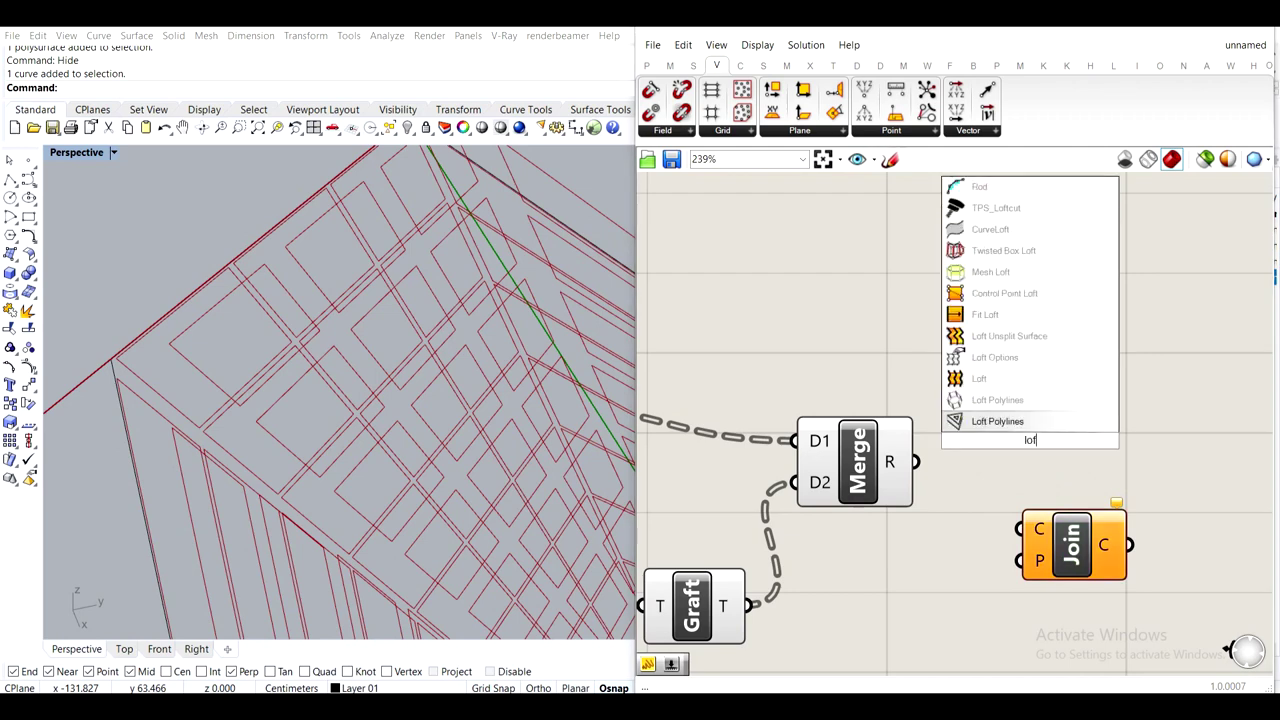
left_click(1034, 424)
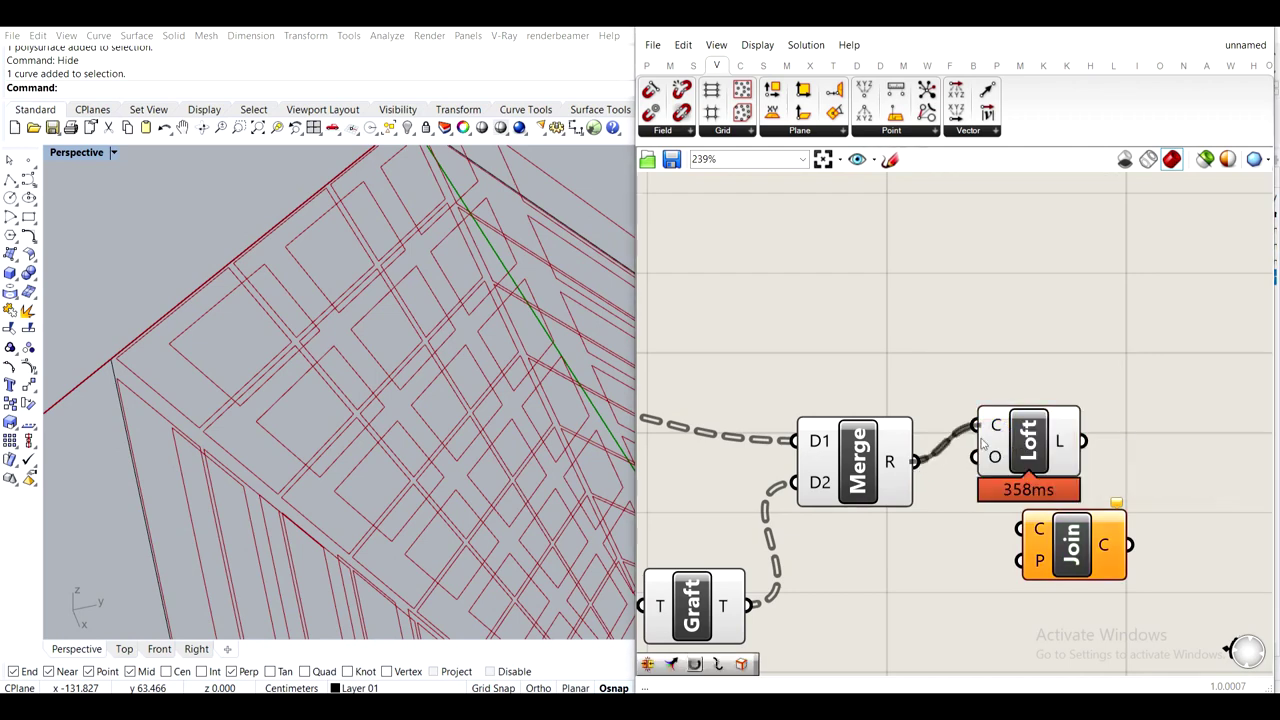
left_click_drag(1030, 445, 1017, 485)
left_click_drag(1100, 548, 1030, 624)
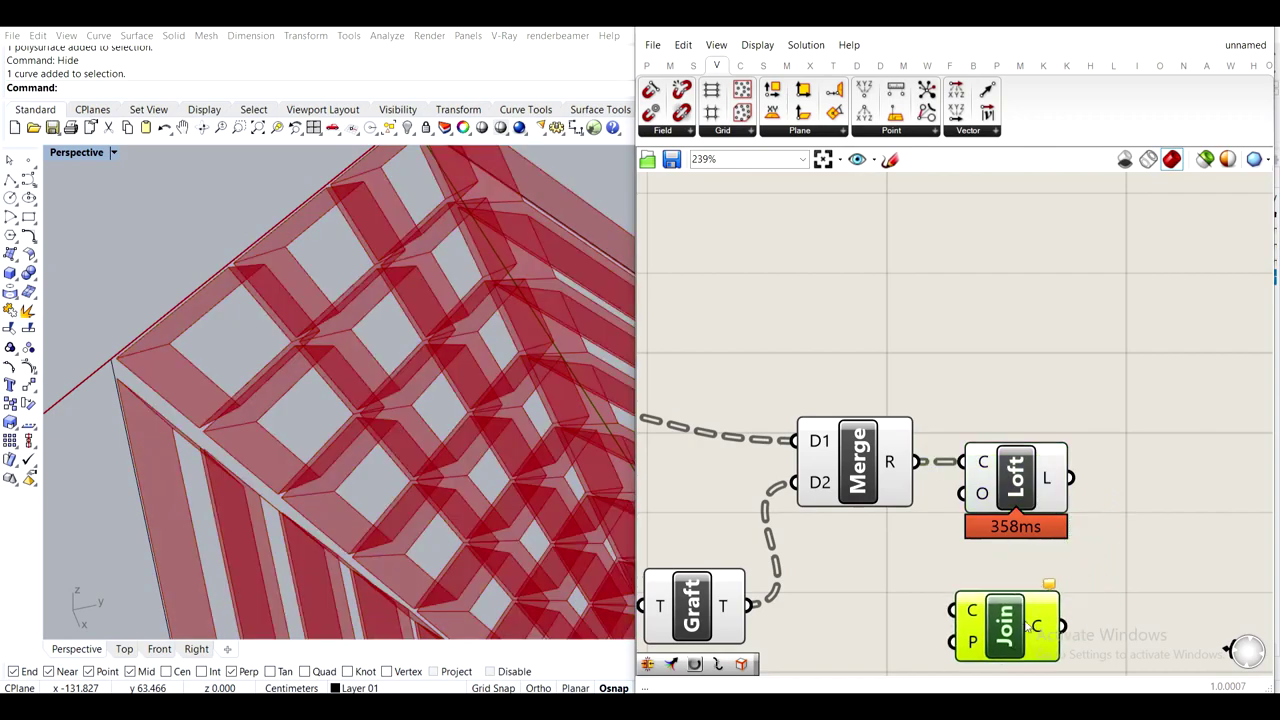
key("Delete")
Lower the Factor of the Scale component that feeds Move to 0.4
scroll(370, 358, "down", 10)
right_click_drag(365, 355, 362, 492)
right_click_drag(660, 490, 980, 390)
right_click_drag(851, 461, 1075, 246)
right_click_drag(851, 351, 987, 510)
scroll(815, 392, "up", 2)
left_click_drag(866, 397, 811, 398)
mouse_move(428, 370)
right_mouse_down()
mouse_move(406, 414)
mouse_move(466, 400)
mouse_move(466, 320)
mouse_move(430, 375)
right_mouse_up()
Replace the slider on Amplitude's A input with a new number slider set to 0.05
right_click_drag(914, 531, 657, 287)
right_click_drag(949, 434, 941, 362)
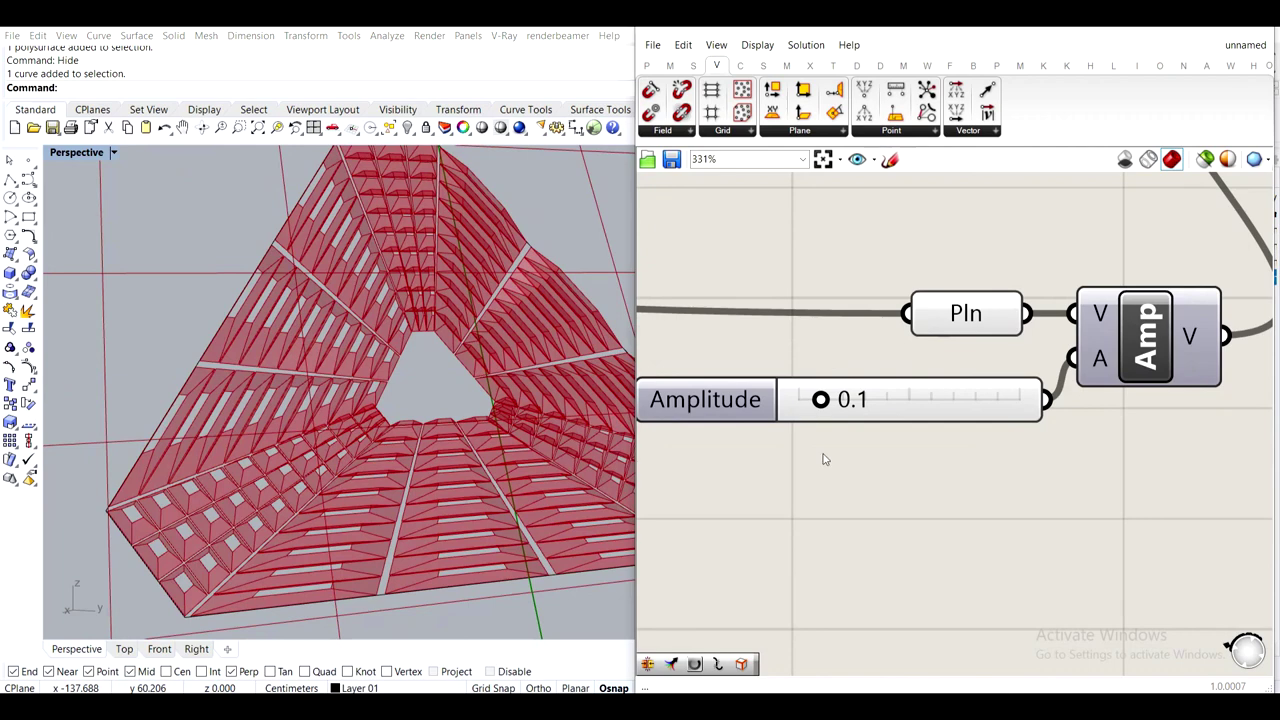
double_click(888, 530)
type("0.05")
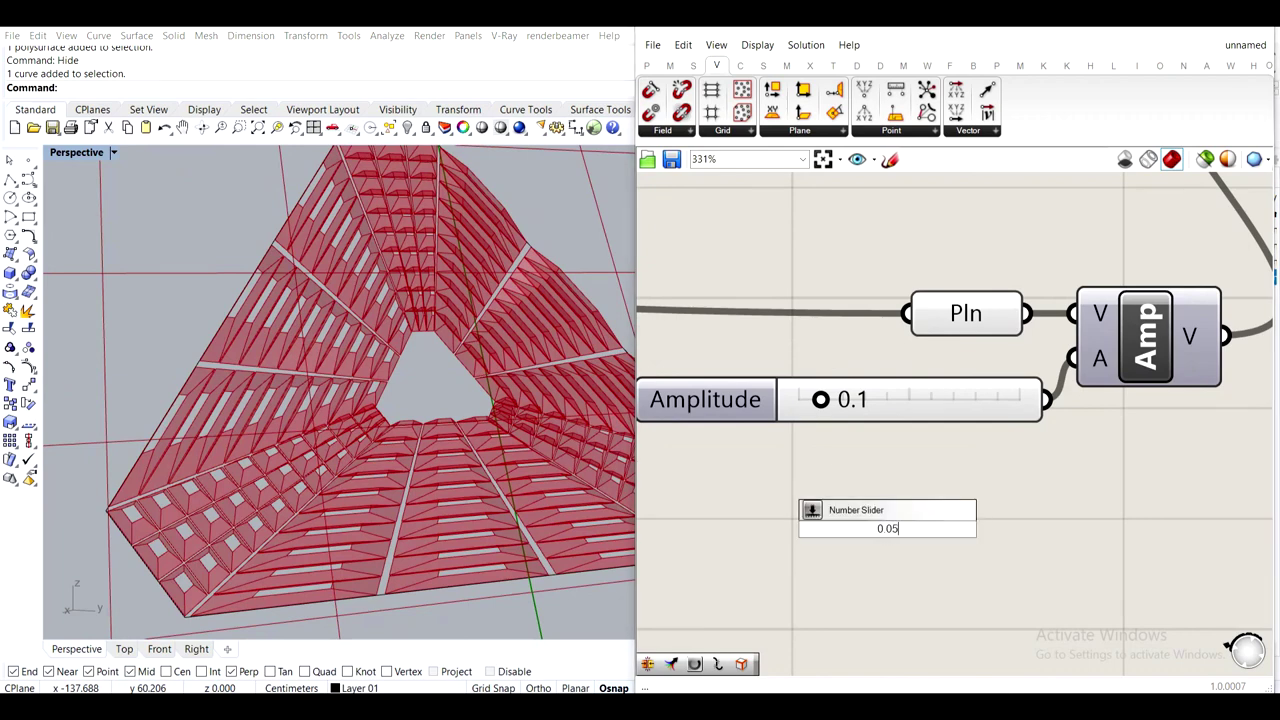
key("Return")
left_click_drag(1067, 527, 1076, 370)
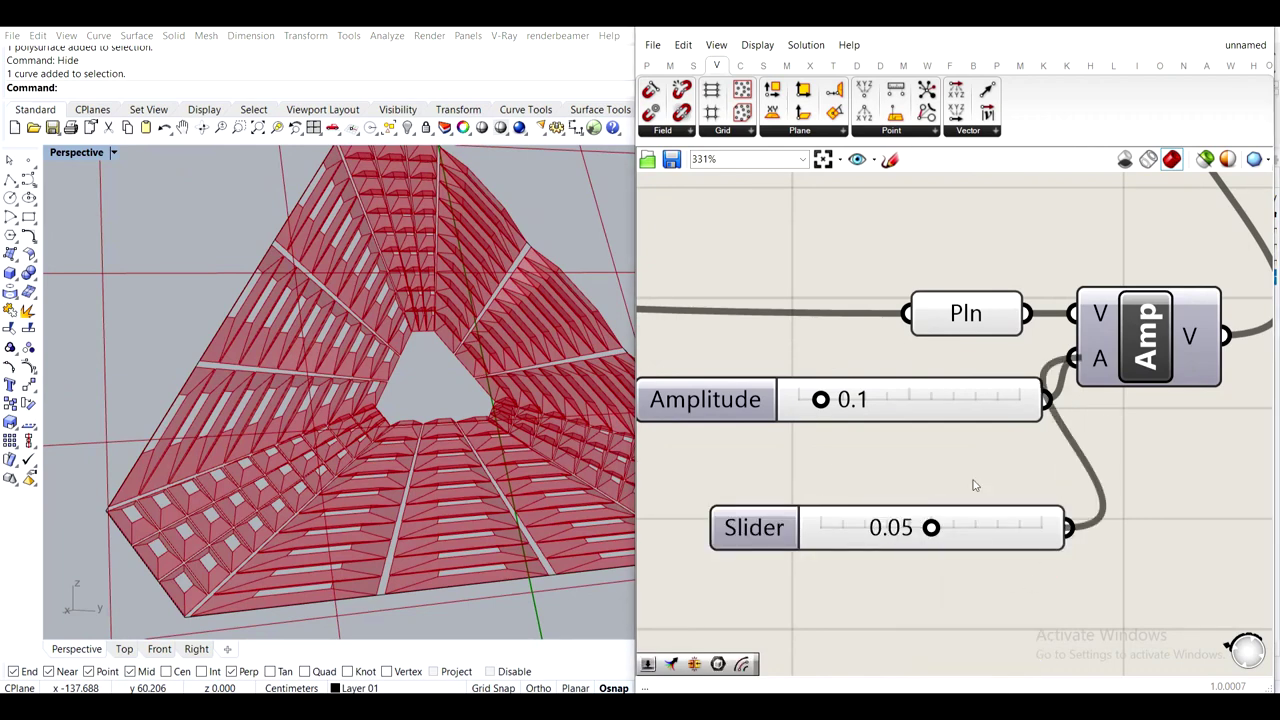
left_click(970, 409)
key("Delete")
left_click_drag(1044, 532, 969, 402)
left_click(925, 470)
Add a Cap Holes component fed by Loft's output and line it up beside Loft
right_click_drag(365, 415, 309, 444)
scroll(245, 371, "up", 6)
right_click_drag(245, 371, 371, 346)
scroll(862, 396, "down", 4)
right_click_drag(1255, 217, 905, 397)
double_click(1071, 428)
type("cap")
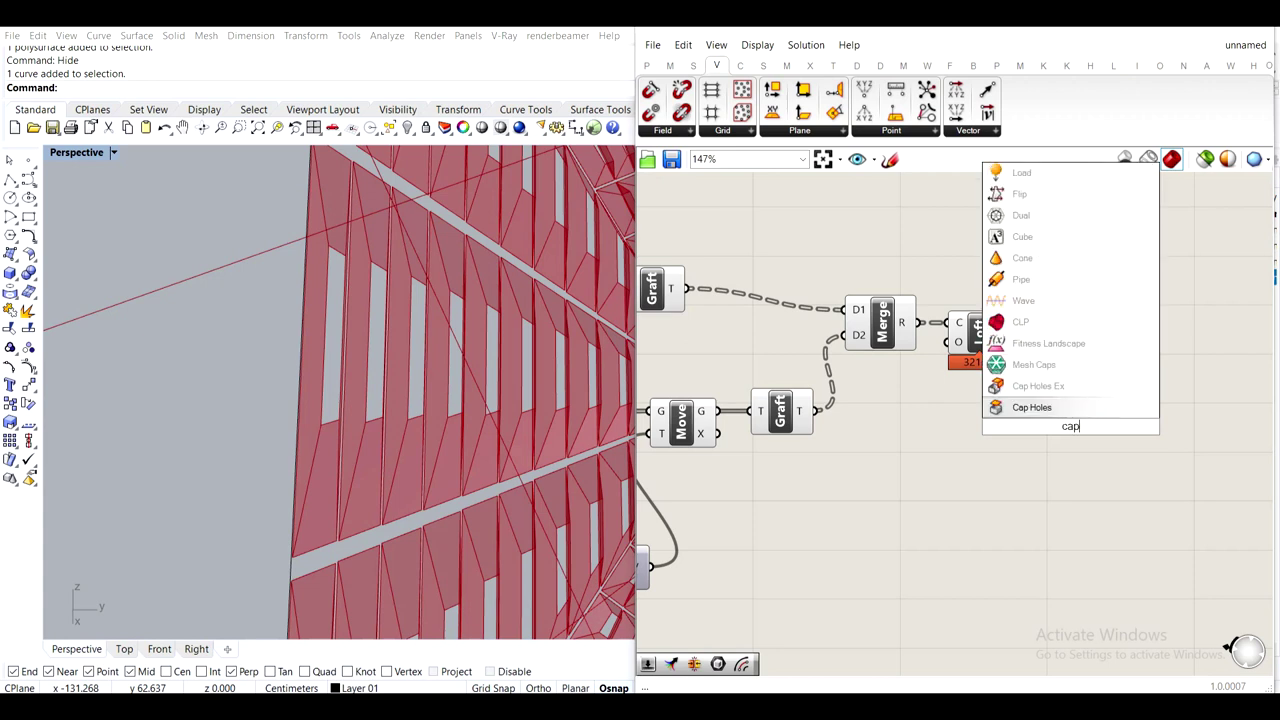
type("4")
key("BackSpace")
left_click(1071, 409)
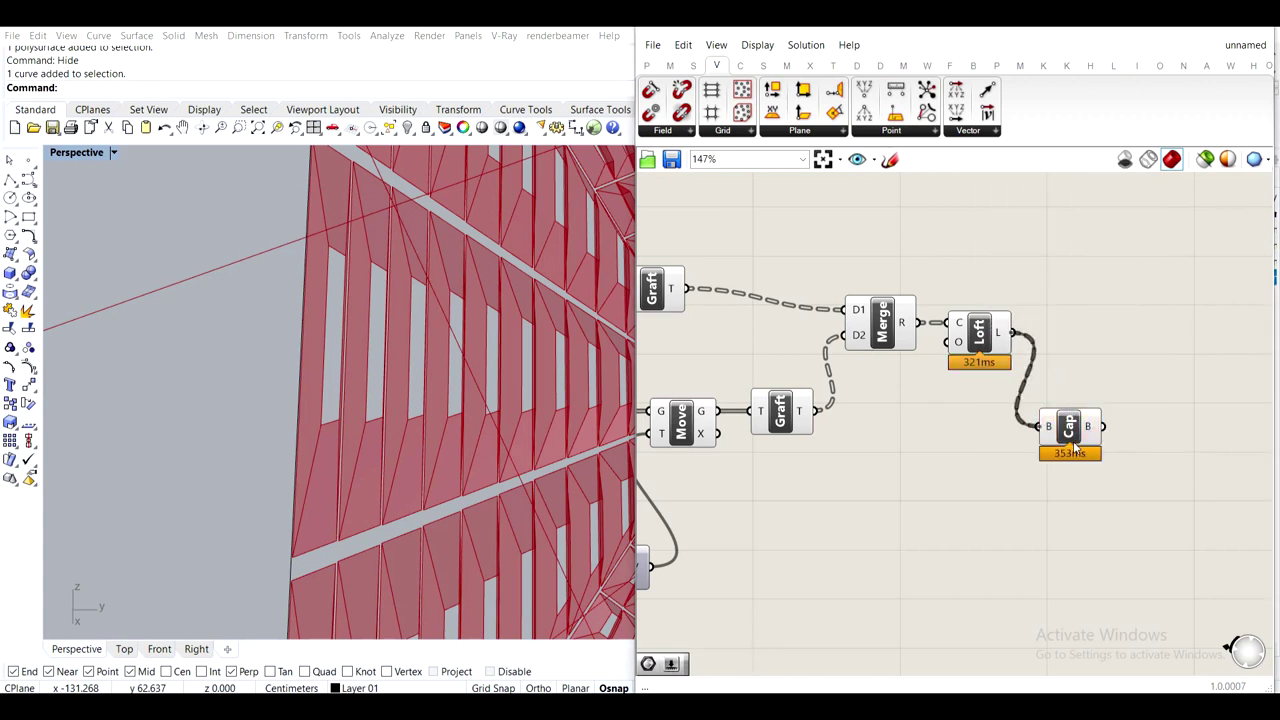
left_click_drag(1076, 438, 1078, 345)
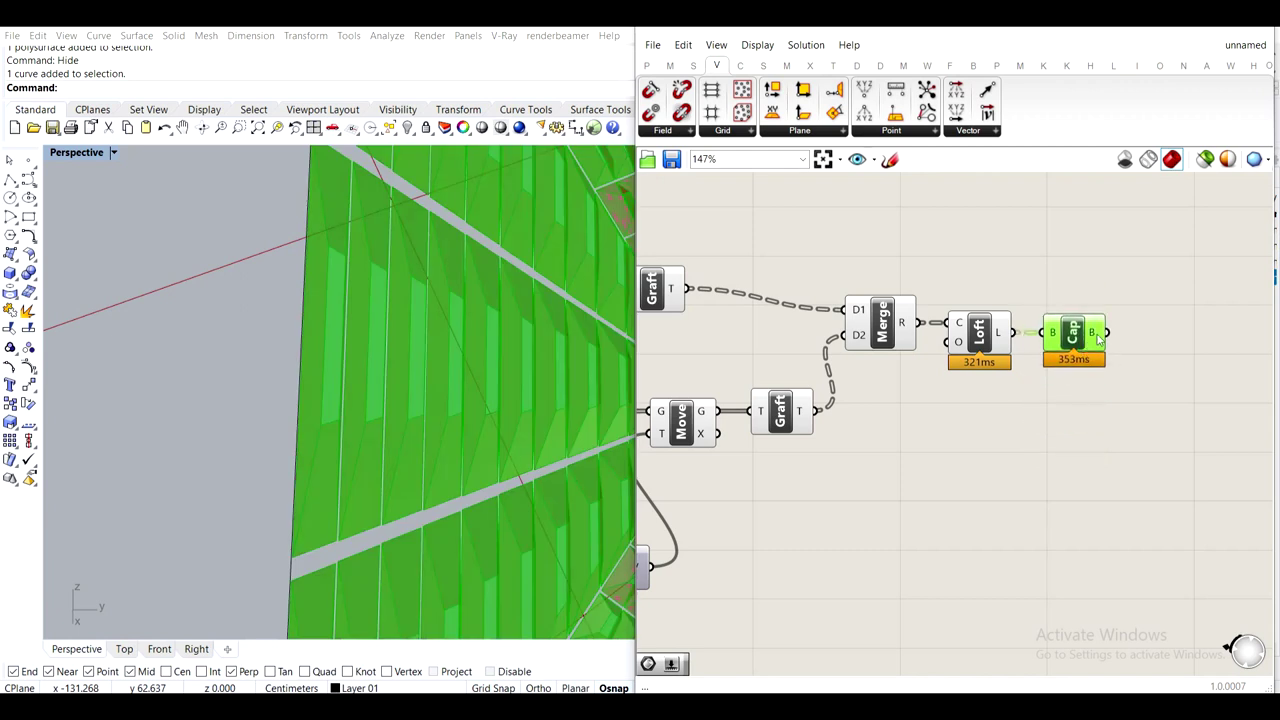
Flatten the B input of the Cap Holes component
right_click(1097, 338)
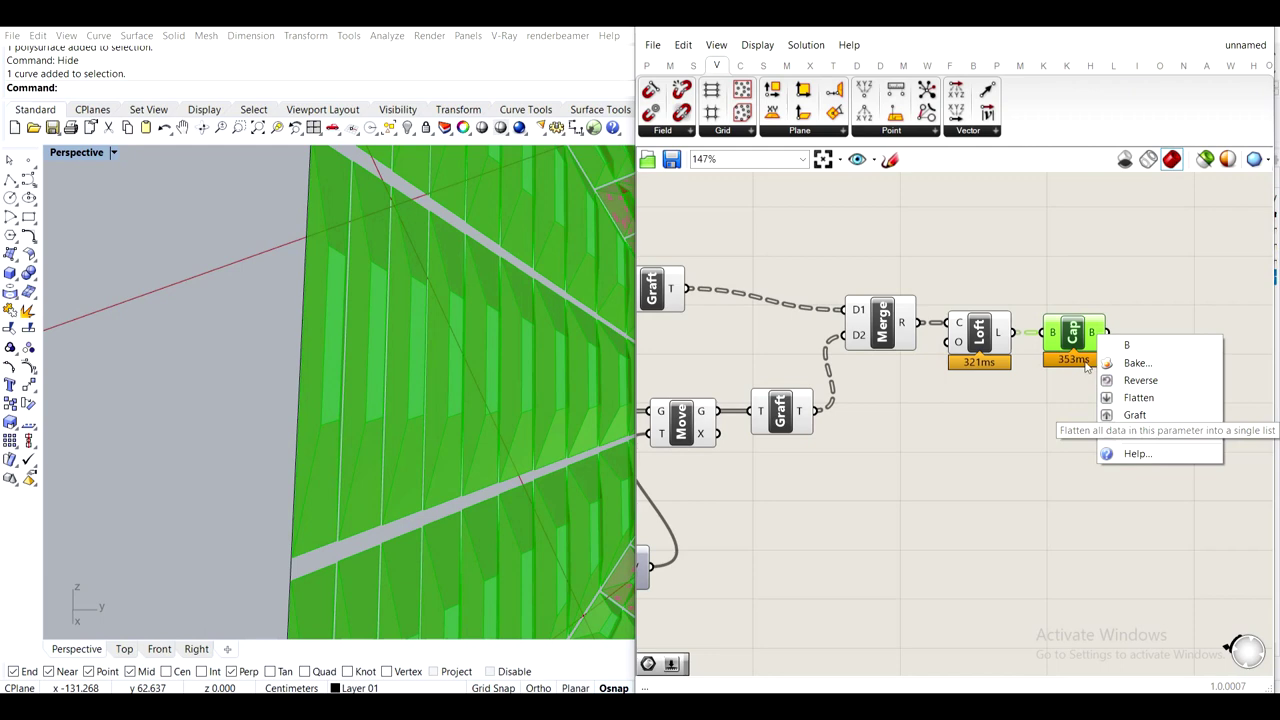
right_click(1052, 334)
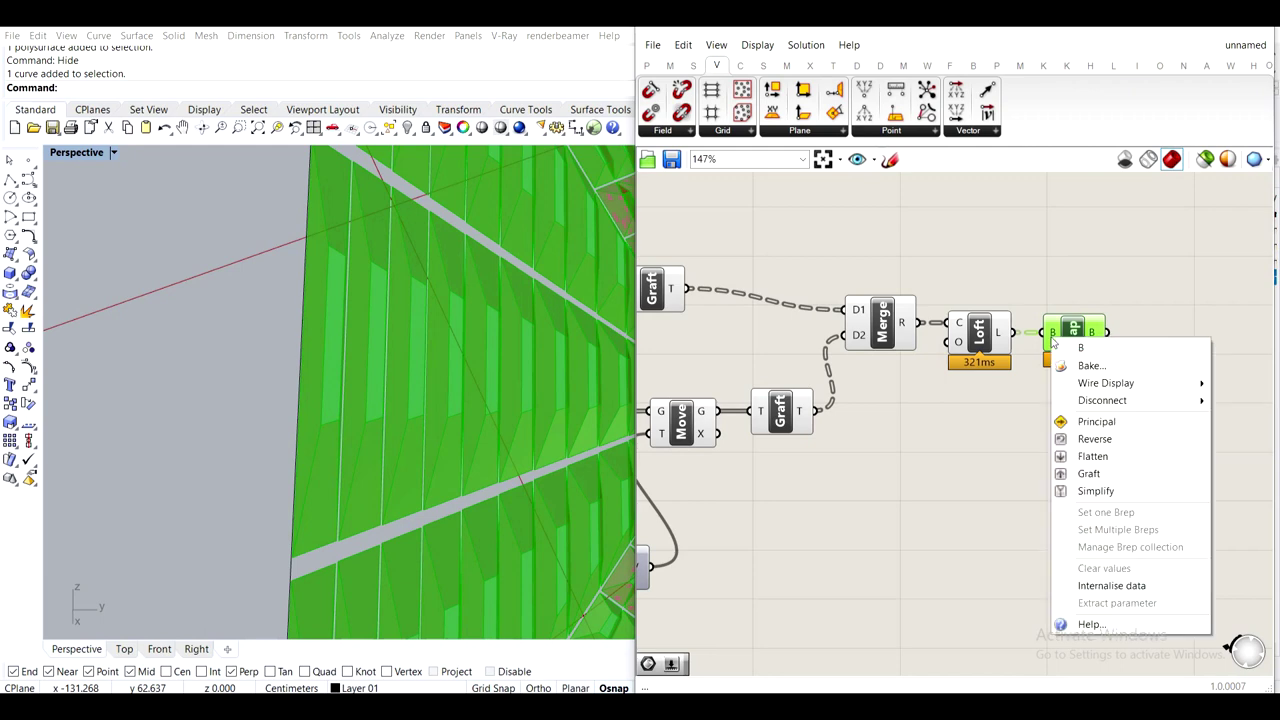
left_click(1075, 457)
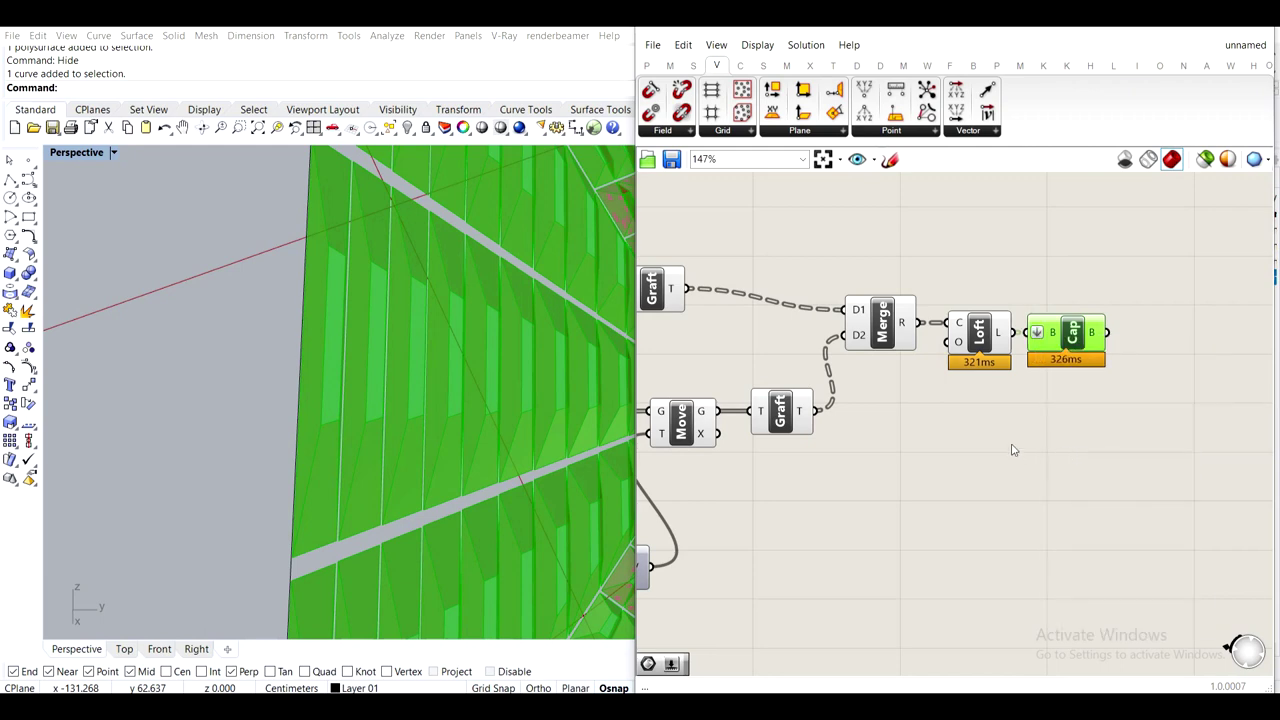
Turn off the viewport preview of the components between the Scales and Loft, leaving Cap Holes previewed
scroll(1003, 446, "down", 2)
right_click_drag(1000, 455, 1083, 447)
left_click_drag(1080, 492, 666, 277)
middle_click(730, 271)
left_click(782, 218)
left_click(872, 240)
Examine the capped panels in the Perspective viewport up close and from several angles
right_click_drag(492, 312, 281, 345)
scroll(390, 315, "down", 3)
scroll(390, 315, "down", 2)
scroll(281, 345, "up", 5)
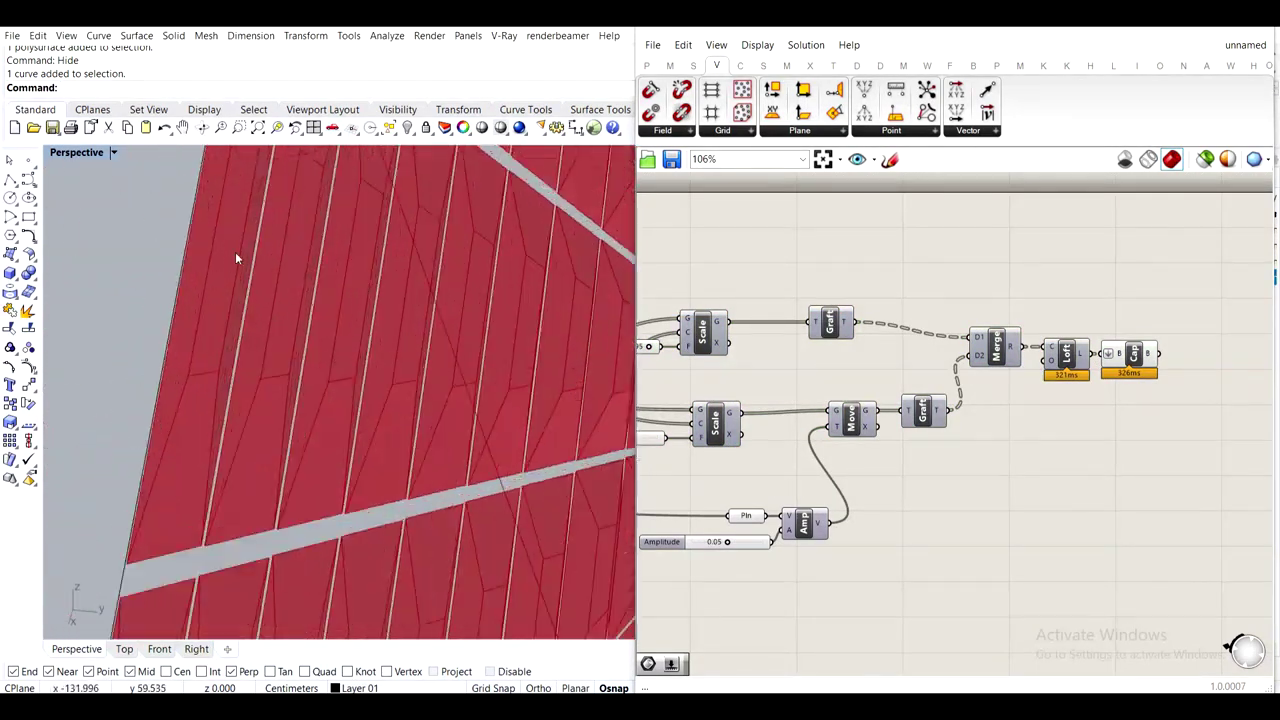
scroll(231, 269, "down", 3)
scroll(222, 238, "up", 5)
scroll(254, 288, "down", 5)
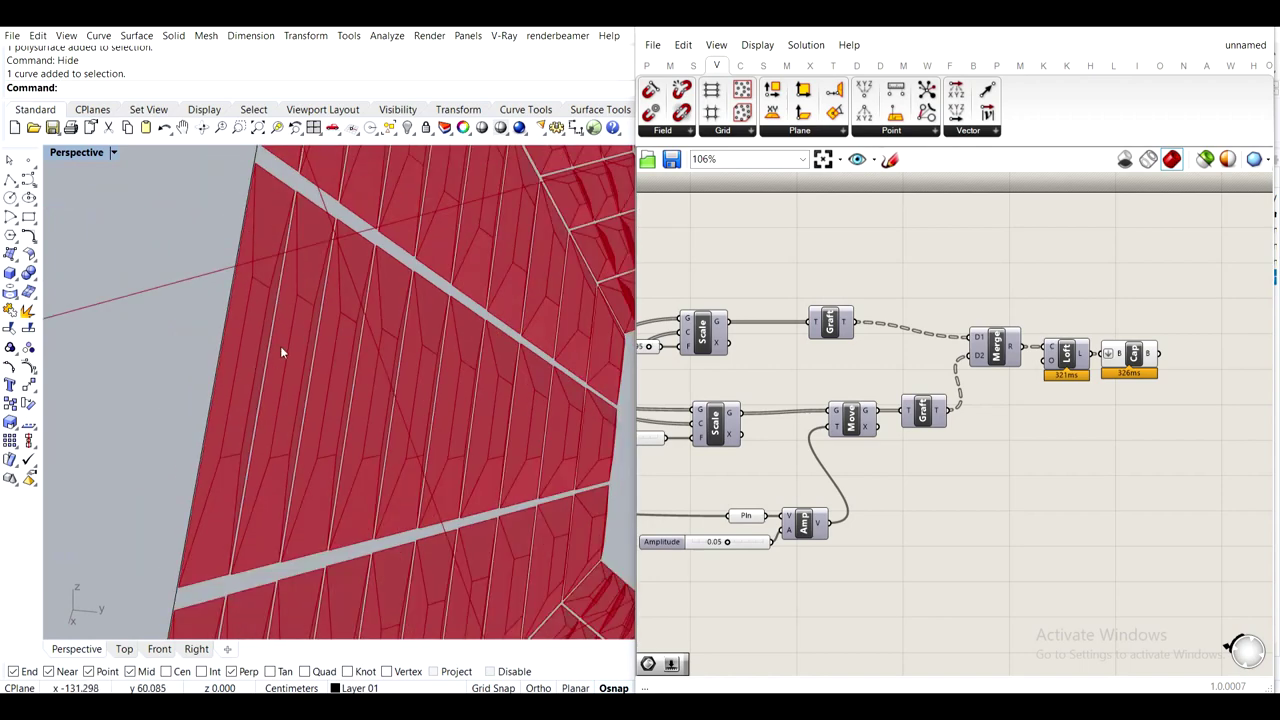
right_click_drag(285, 346, 323, 326)
scroll(437, 312, "down", 6)
right_click_drag(437, 312, 314, 303)
right_click_drag(400, 397, 355, 489)
Try 1 on the Range component's Steps slider, and set it to 4
right_click_drag(700, 491, 883, 465)
scroll(785, 465, "down", 3)
right_click_drag(785, 465, 1085, 459)
right_click_drag(772, 453, 997, 428)
scroll(803, 402, "up", 4)
scroll(734, 488, "up", 4)
right_click_drag(734, 488, 855, 440)
scroll(886, 409, "up", 1)
scroll(886, 407, "up", 1)
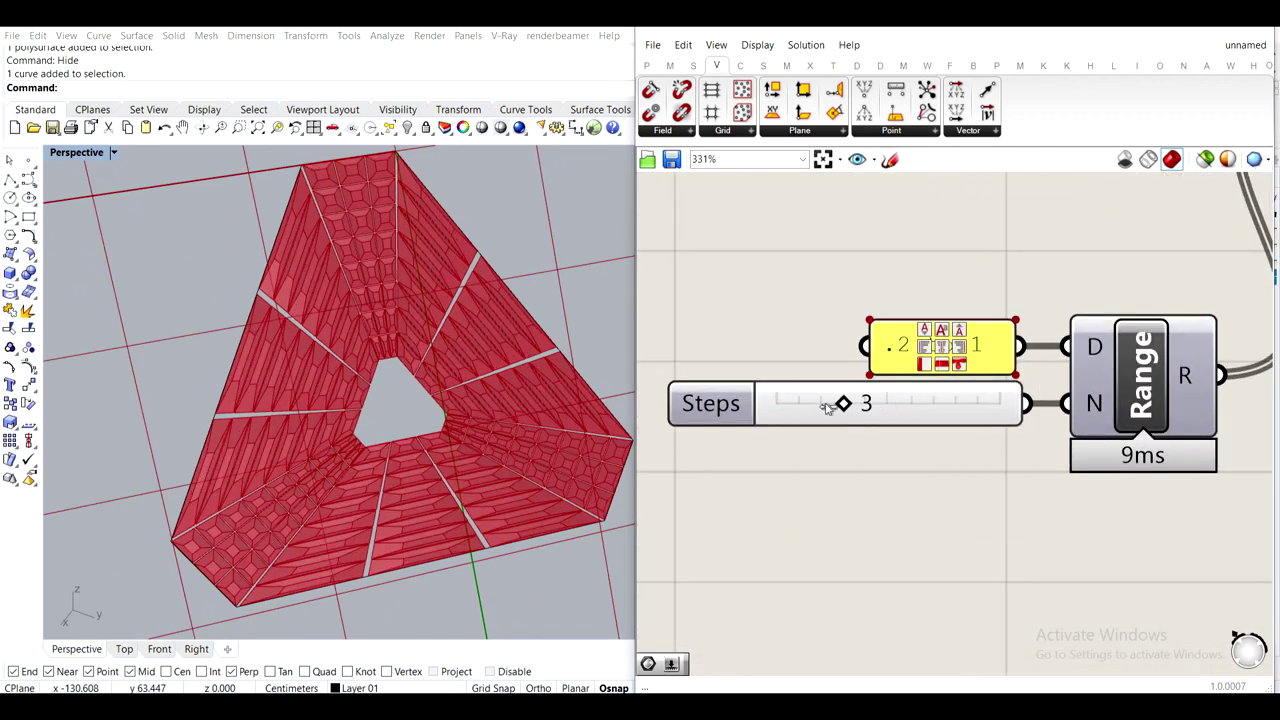
left_click_drag(826, 407, 815, 414)
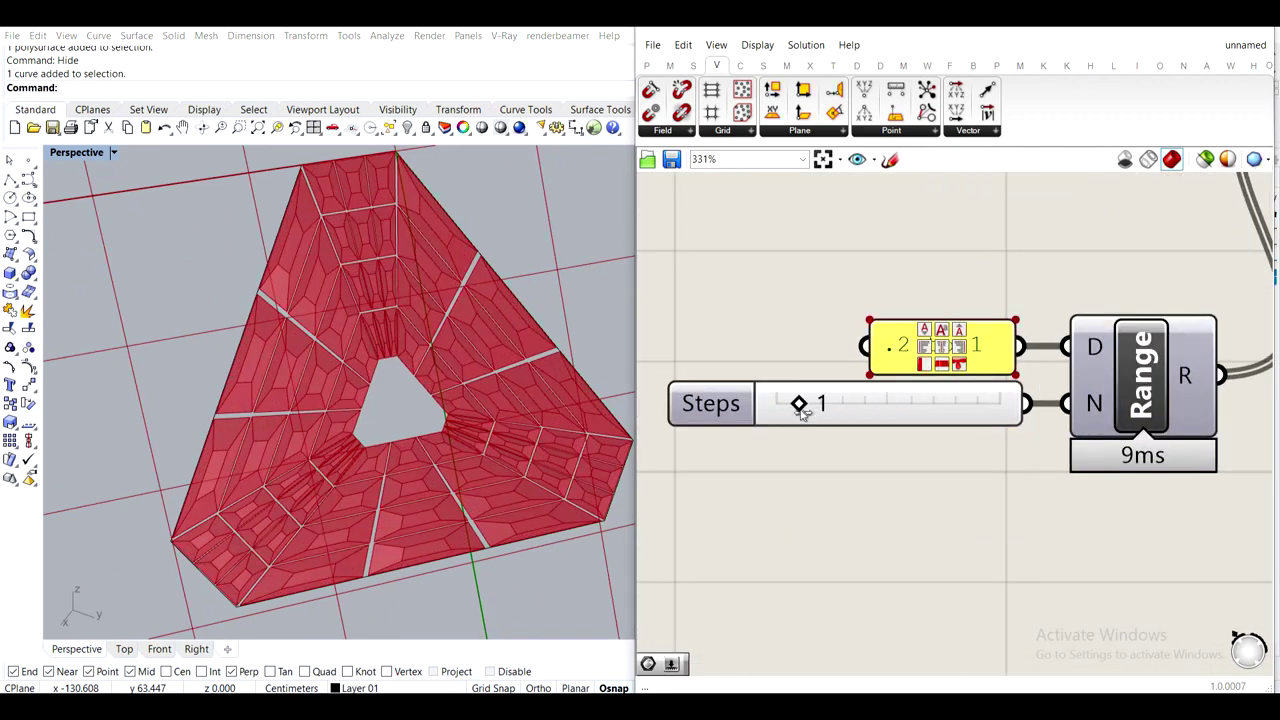
left_click_drag(828, 406, 850, 408)
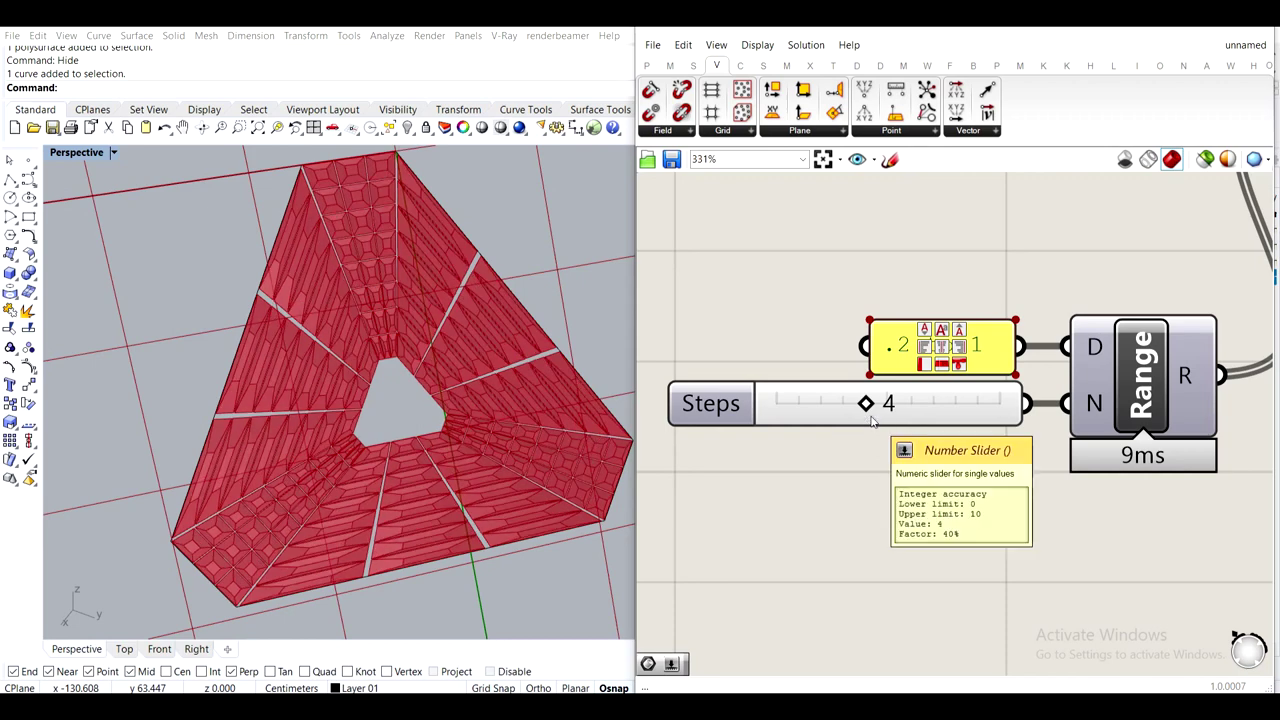
Set the Divide component's U Count to 1 and increase its V Count
scroll(900, 410, "down", 5)
scroll(909, 402, "up", 5)
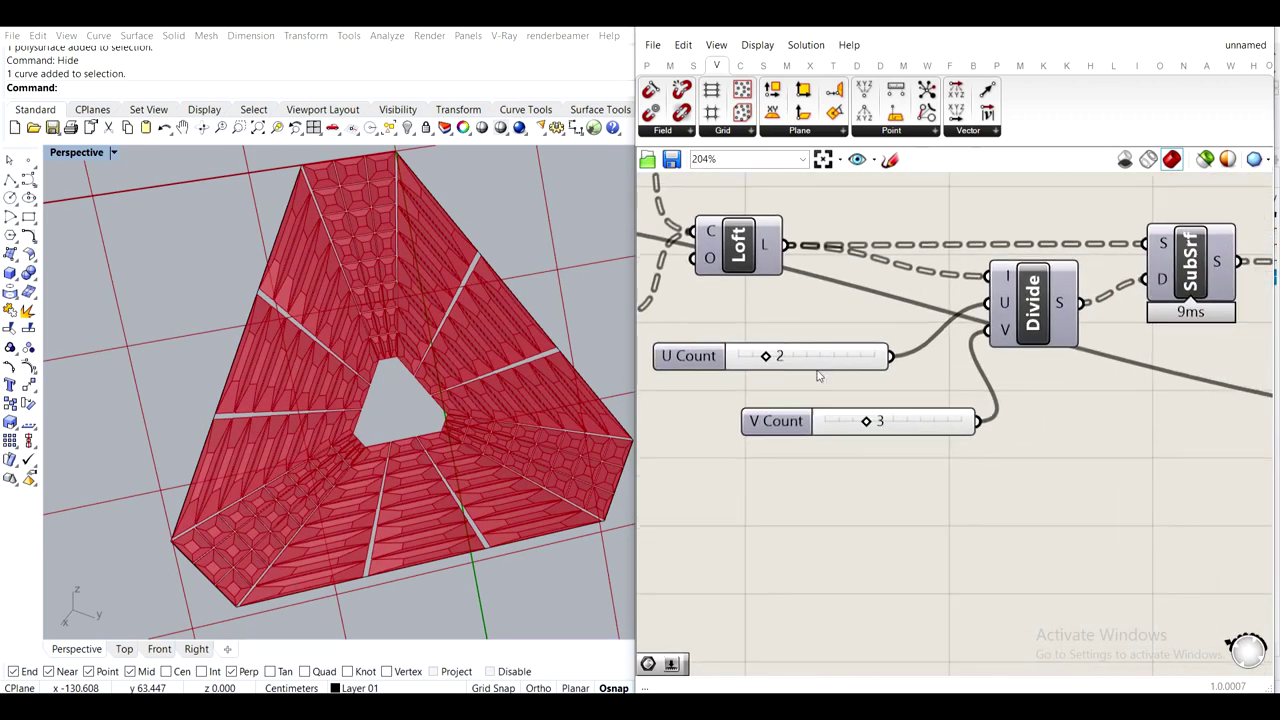
left_click(904, 314)
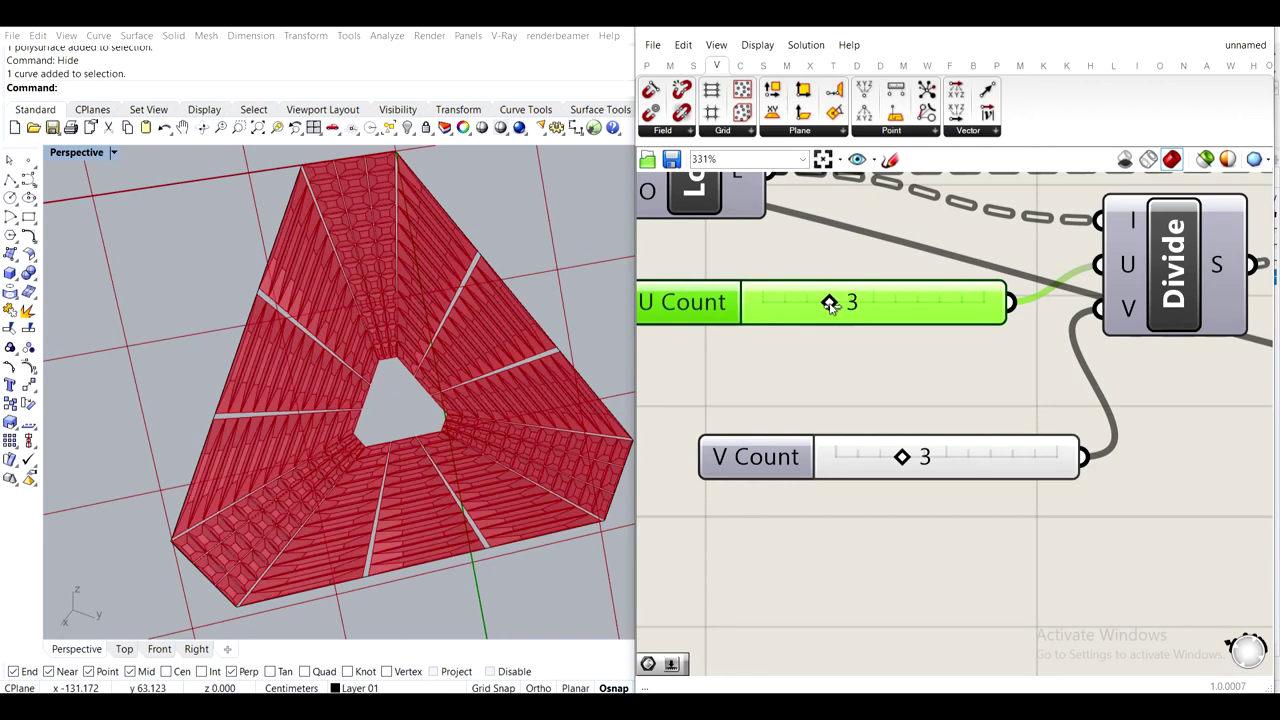
left_click_drag(792, 308, 787, 308)
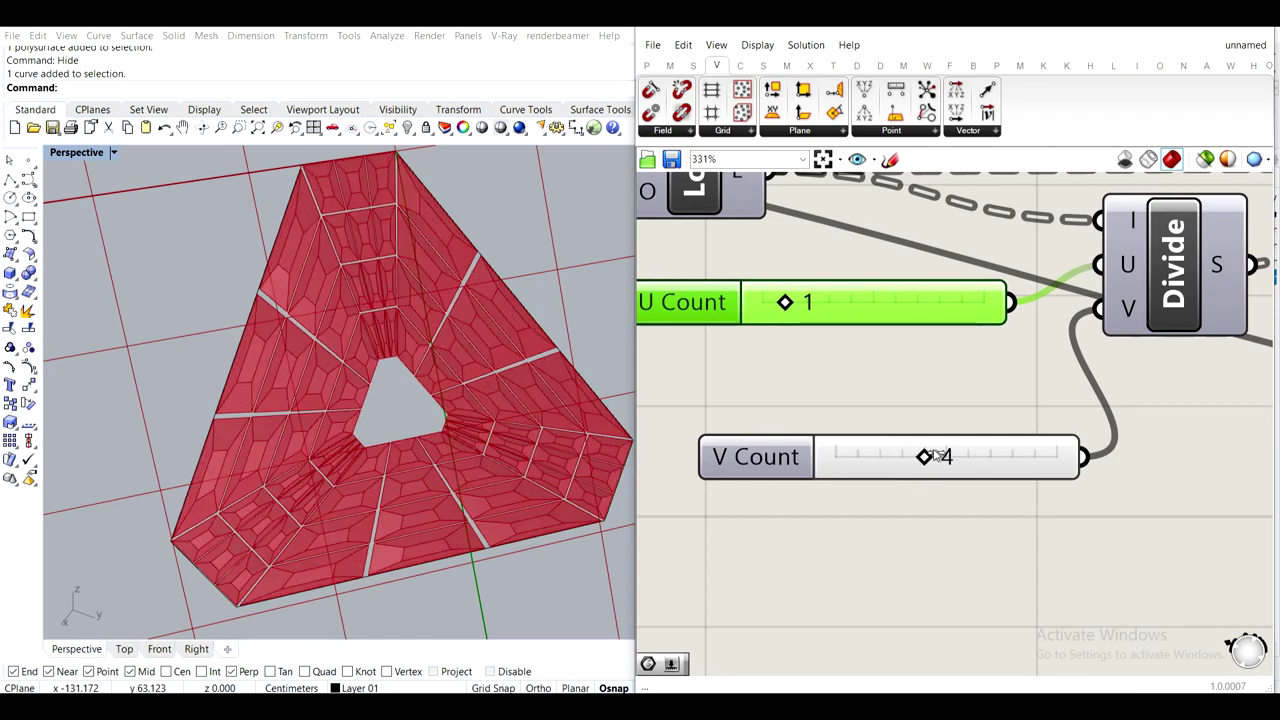
left_click(906, 352)
left_click_drag(1013, 469, 939, 401)
left_click(1089, 450)
Turn off the viewport preview of the plane parameter feeding the Amplitude component
scroll(1090, 456, "down", 5)
right_click_drag(1090, 456, 862, 424)
right_click_drag(1088, 438, 906, 406)
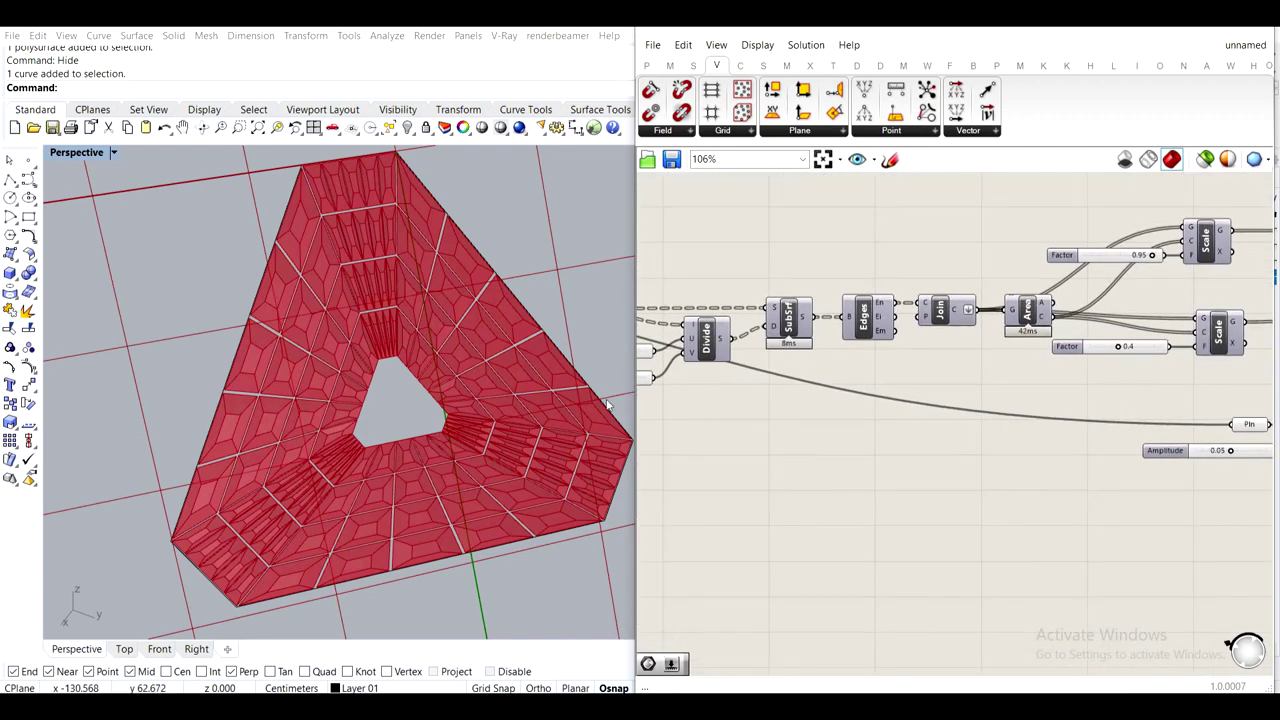
right_click_drag(560, 425, 512, 410)
scroll(880, 382, "down", 4)
right_click_drag(920, 393, 974, 381)
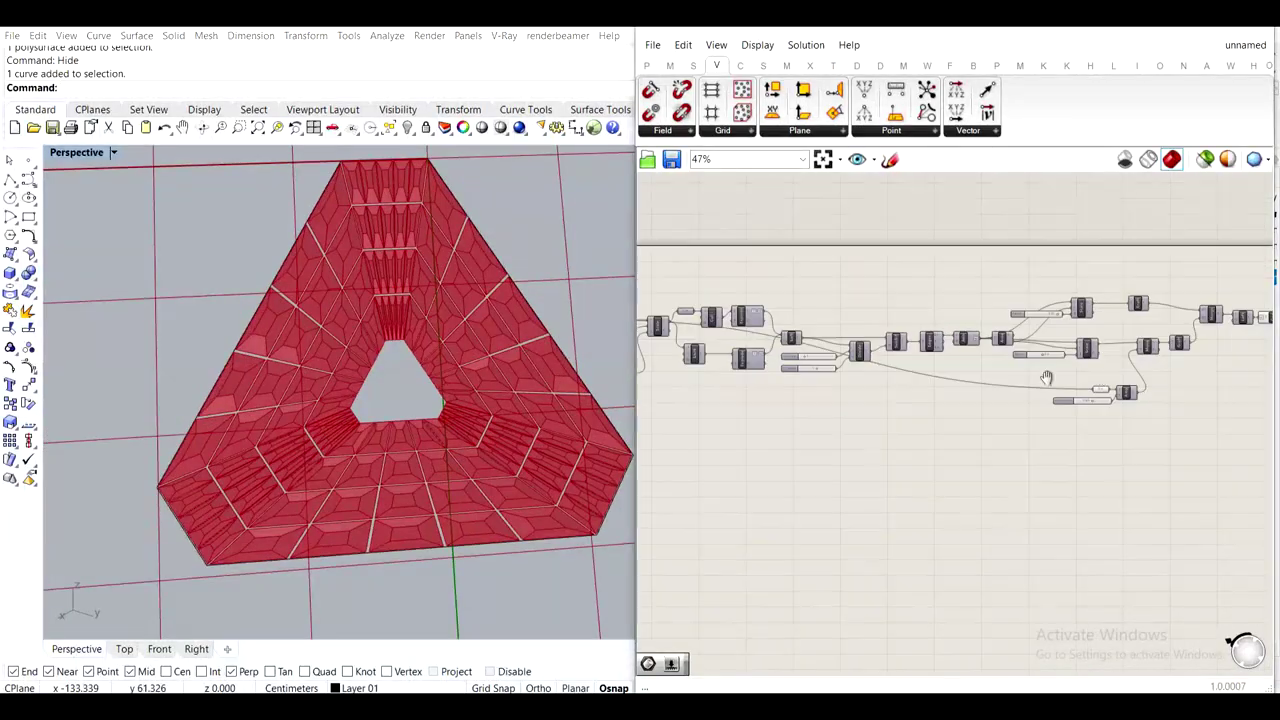
scroll(973, 381, "up", 6)
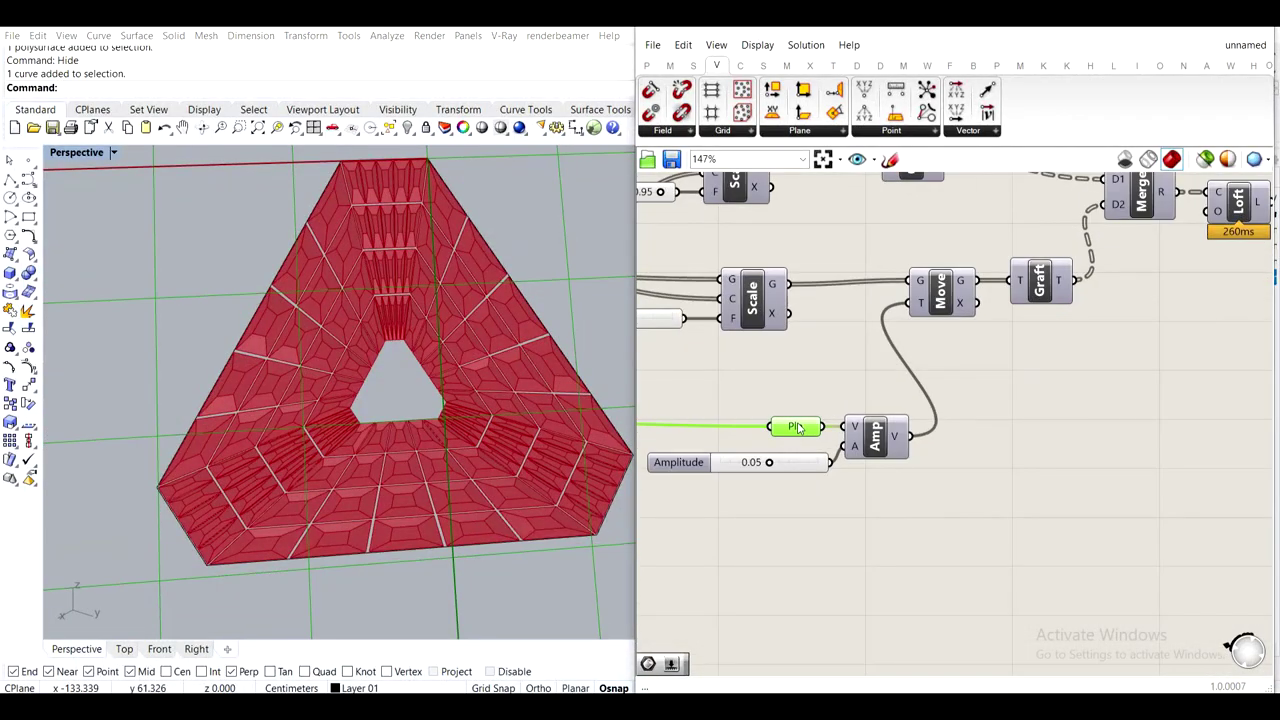
middle_click(797, 427)
left_click(850, 372)
left_click(1083, 396)
Bake the Cap Holes output to Layer 01 as a group, with colour by layer
right_click_drag(1252, 338, 911, 443)
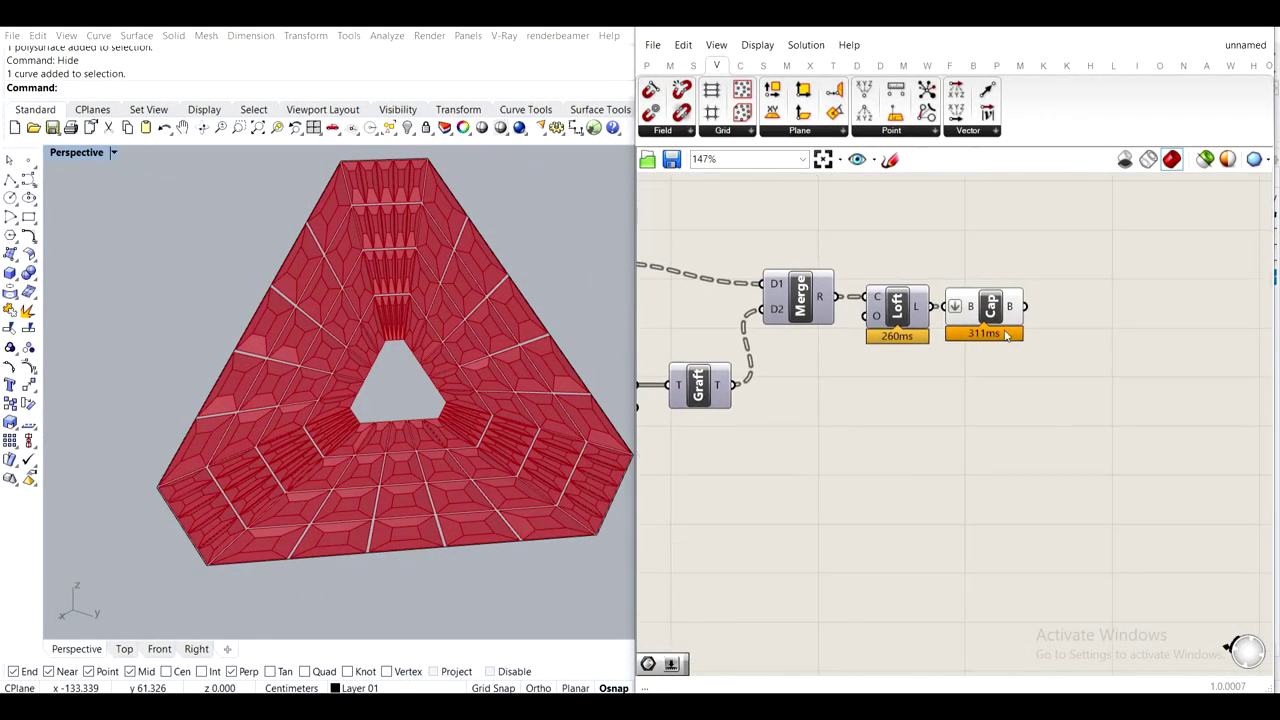
left_click(980, 298)
scroll(493, 382, "up", 4)
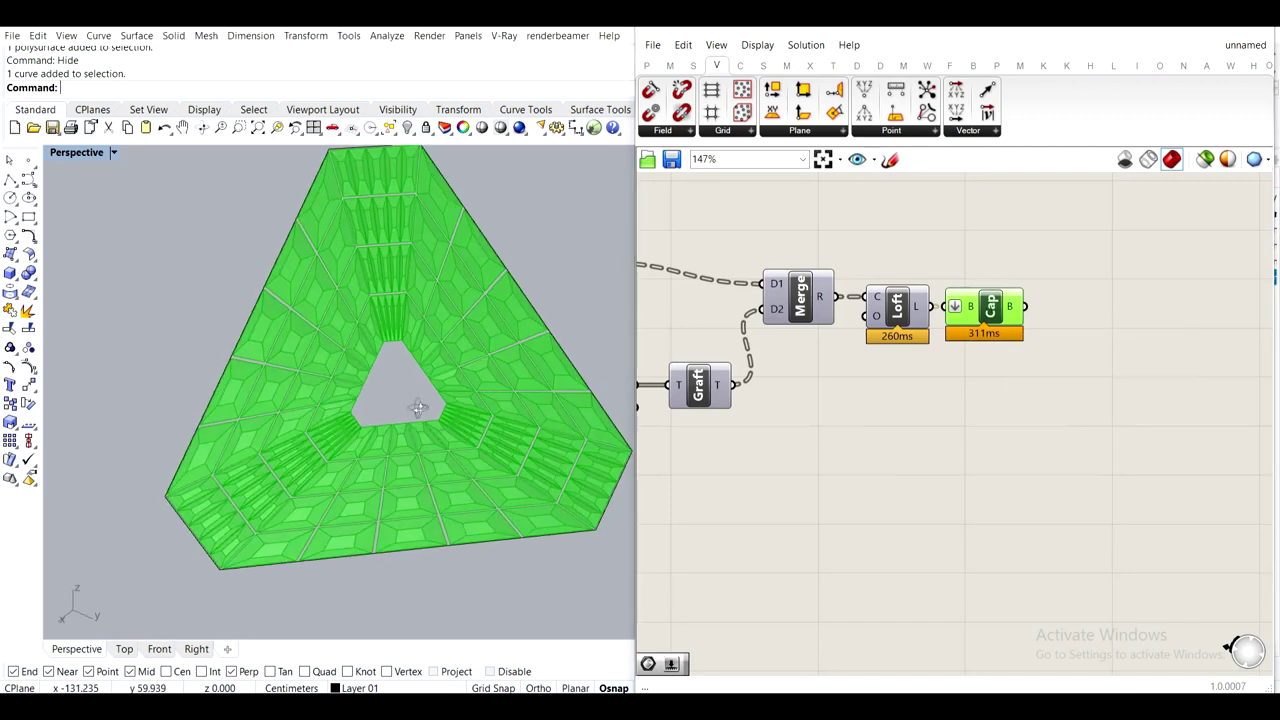
scroll(493, 382, "down", 6)
right_click_drag(408, 338, 364, 368, "shift")
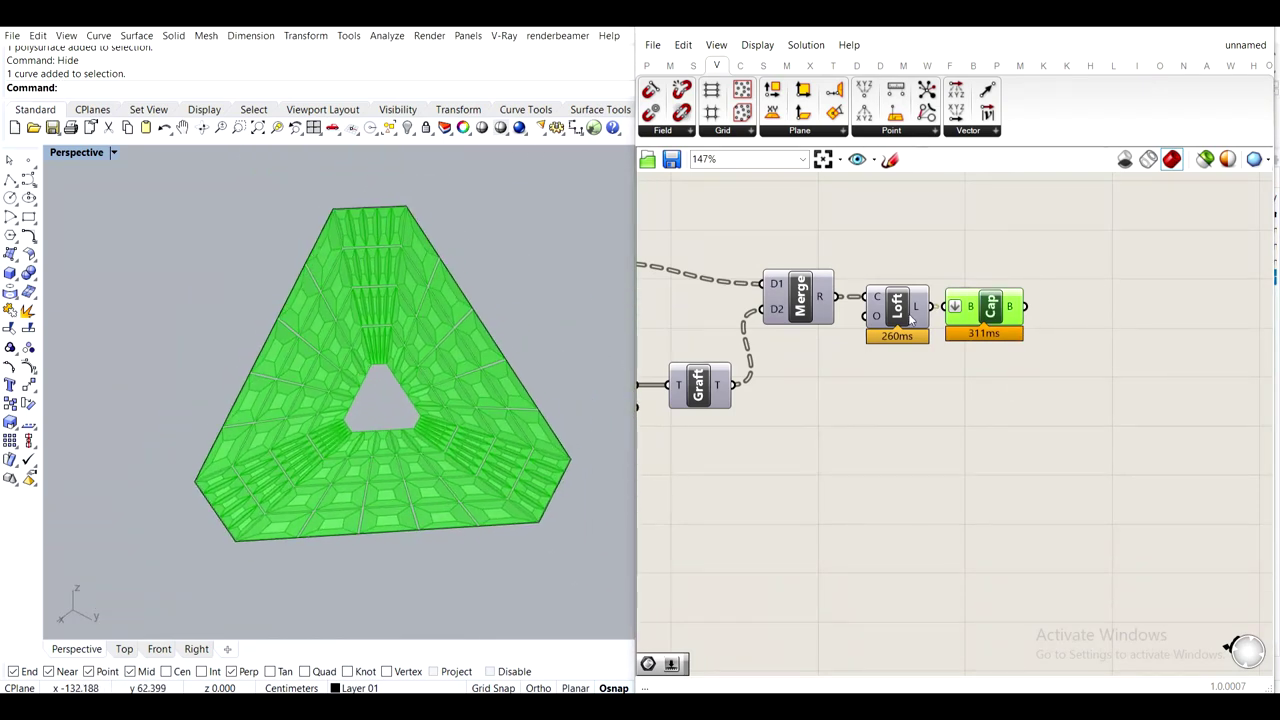
right_click(1008, 311)
left_click(1069, 372)
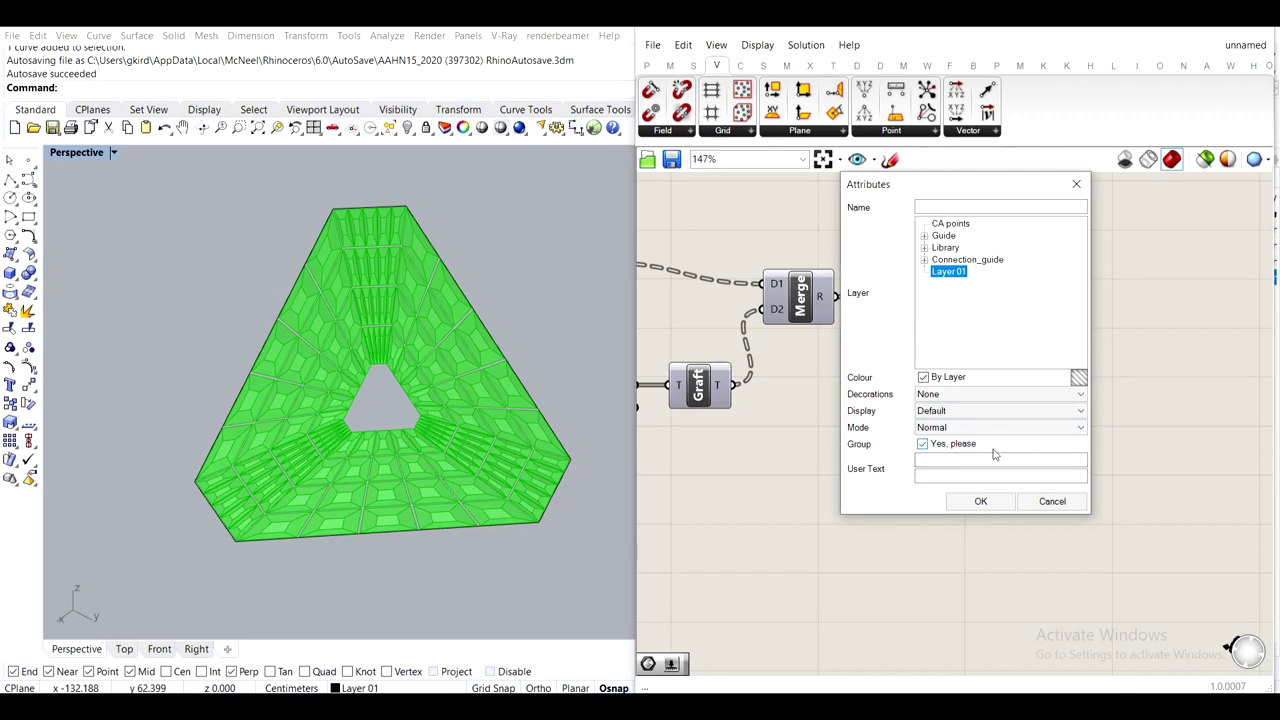
left_click(980, 501)
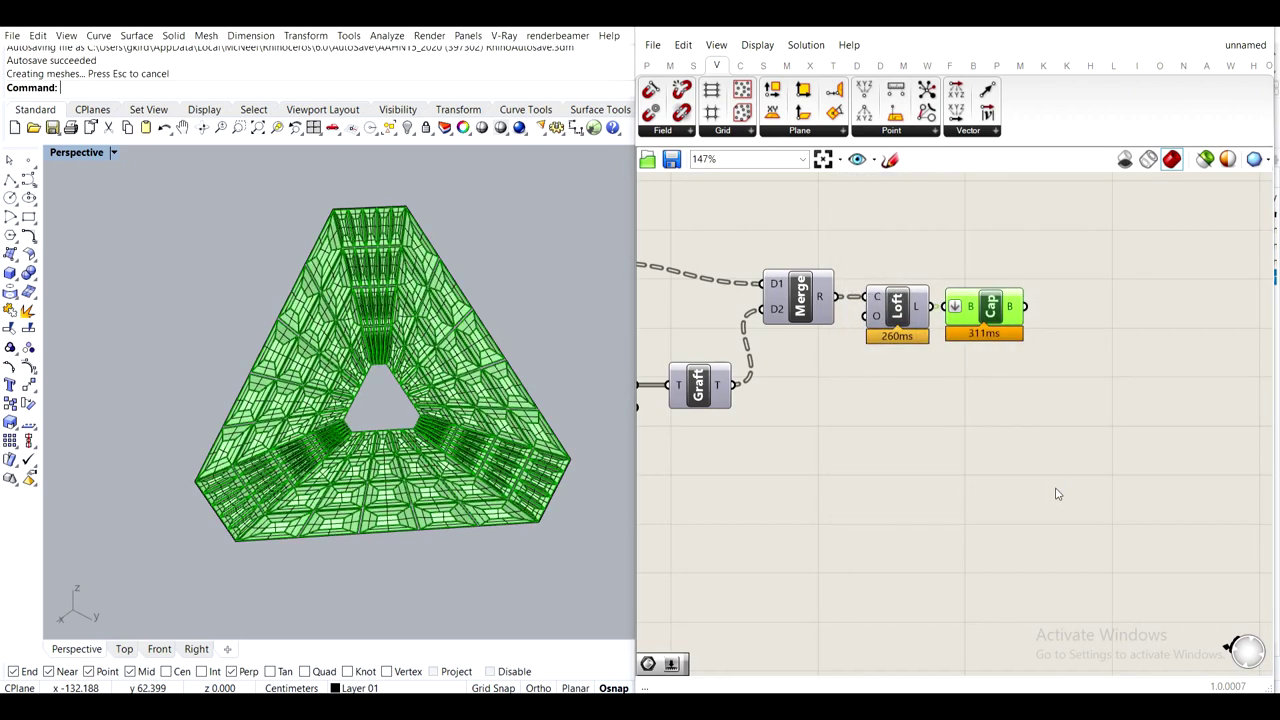
Turn off the viewport preview of Cap Holes and minimize the Grasshopper window to return to Rhino
left_click(989, 318)
middle_click(989, 317)
left_click(1037, 269)
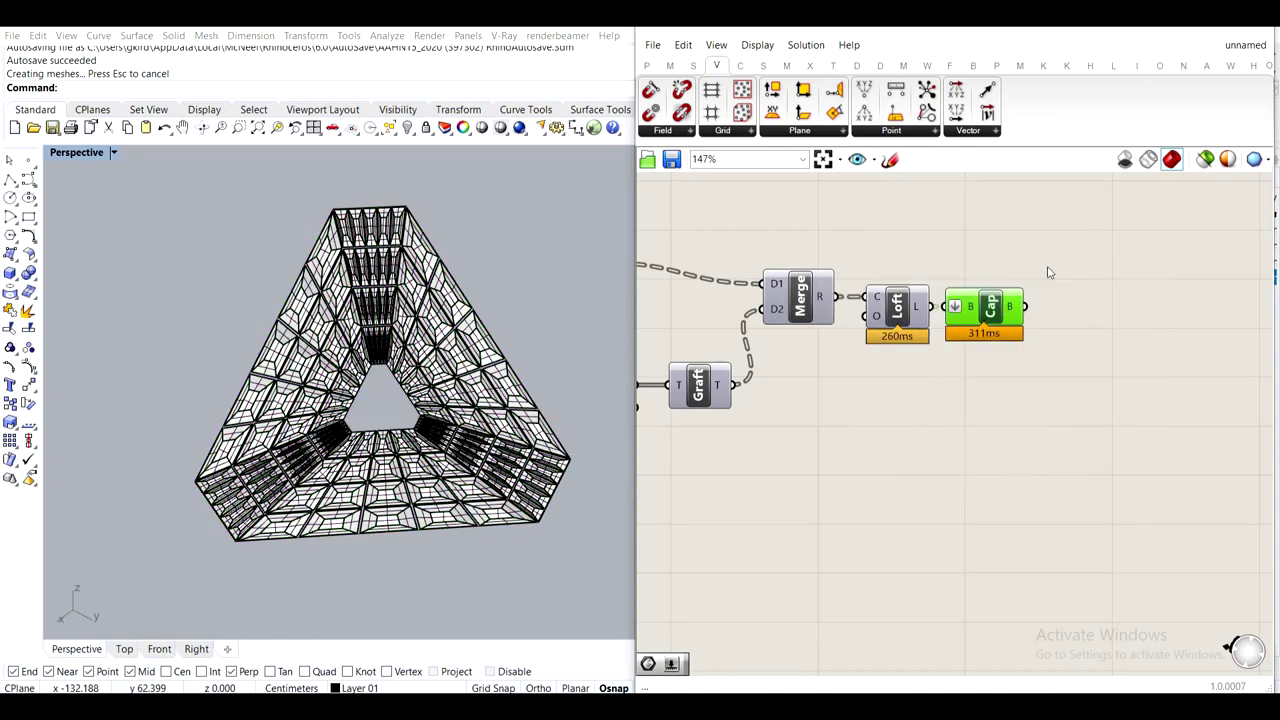
left_click(1178, 30)
Bring back the hidden triangular plate with its connectors using the ShowSelected command
right_click_drag(660, 354, 738, 333)
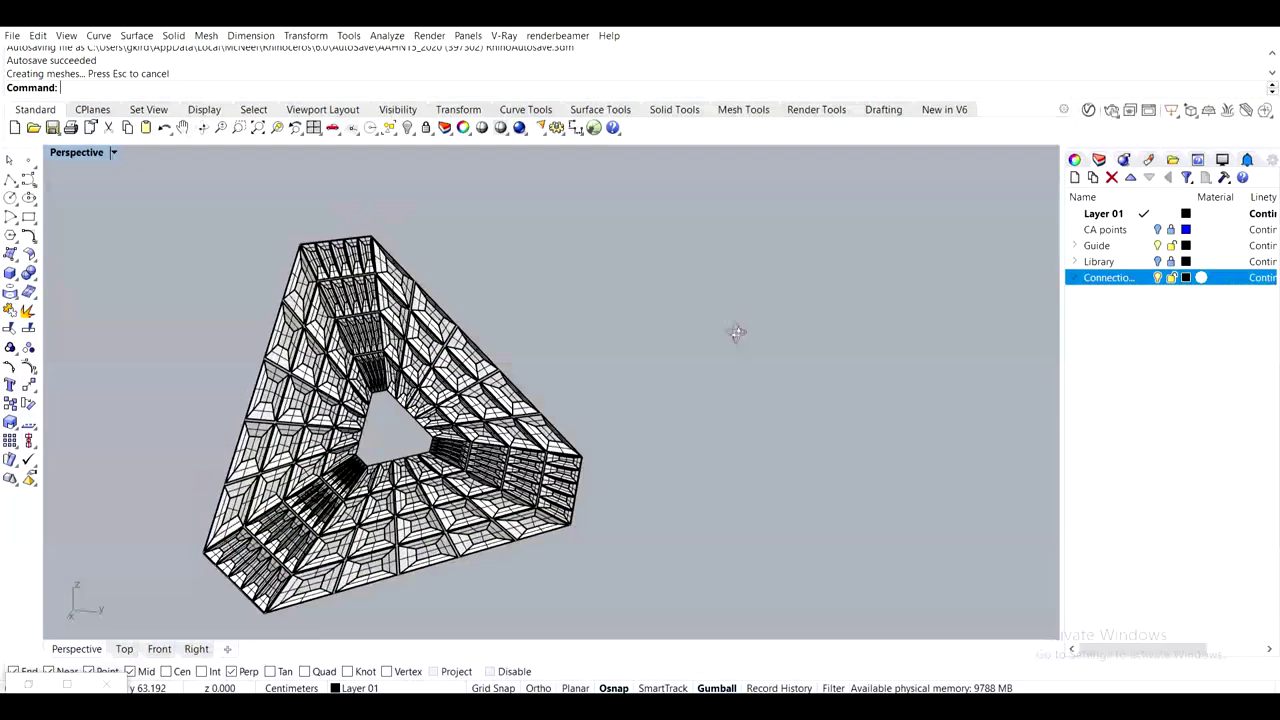
scroll(300, 415, "up", 5)
left_click(590, 345)
left_click(854, 293)
right_click_drag(500, 370, 620, 453)
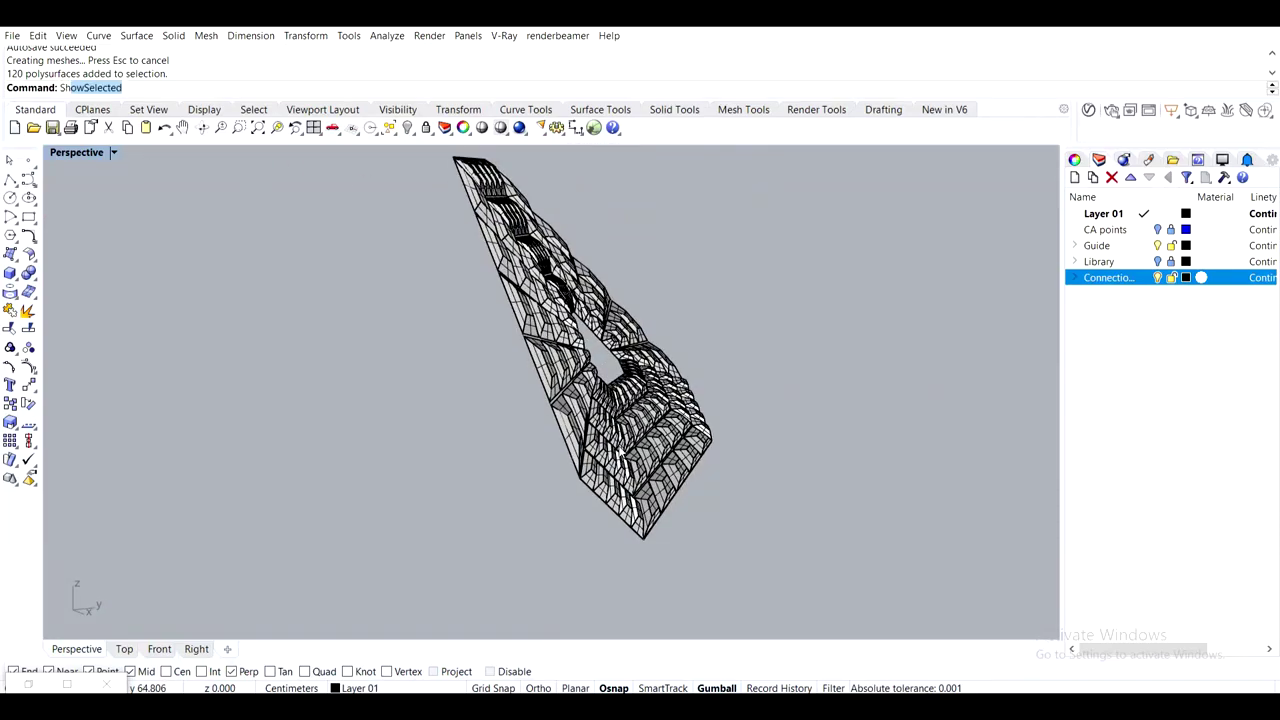
key("Return")
left_click(619, 446)
key("Return")
Examine how the baked panel group sits on the triangular plate, selecting it and viewing it from several angles
right_click_drag(755, 397, 558, 358)
scroll(595, 380, "down", 4)
scroll(494, 411, "up", 4)
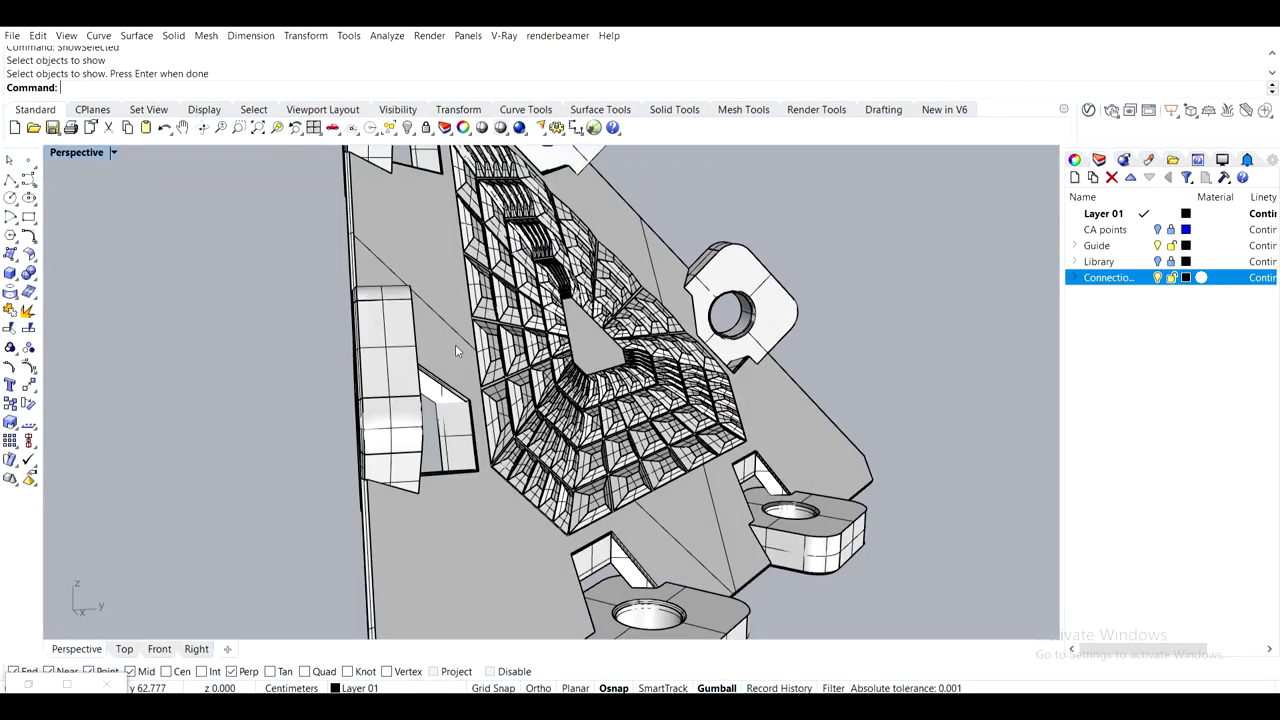
mouse_move(481, 355)
right_mouse_down()
mouse_move(566, 346)
mouse_move(498, 359)
right_mouse_up()
left_click(536, 360)
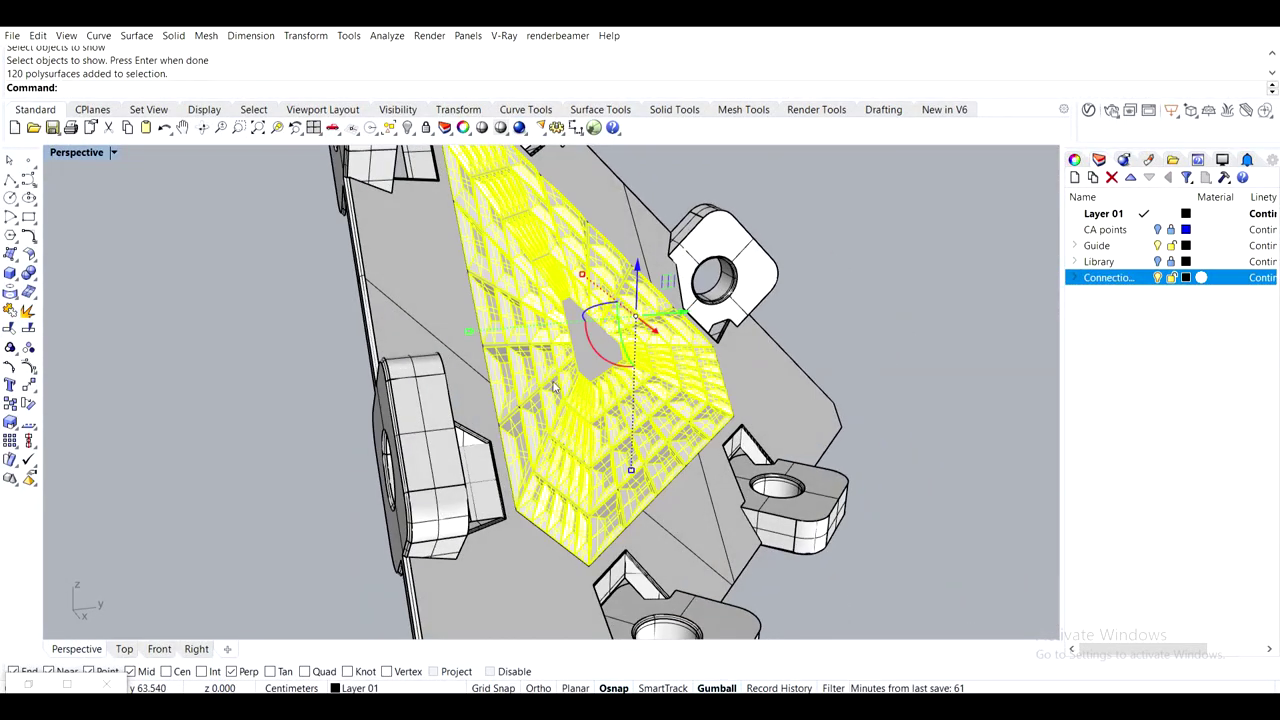
scroll(536, 360, "down", 6)
mouse_move(556, 412)
right_mouse_down()
mouse_move(508, 418)
mouse_move(547, 403)
right_mouse_up()
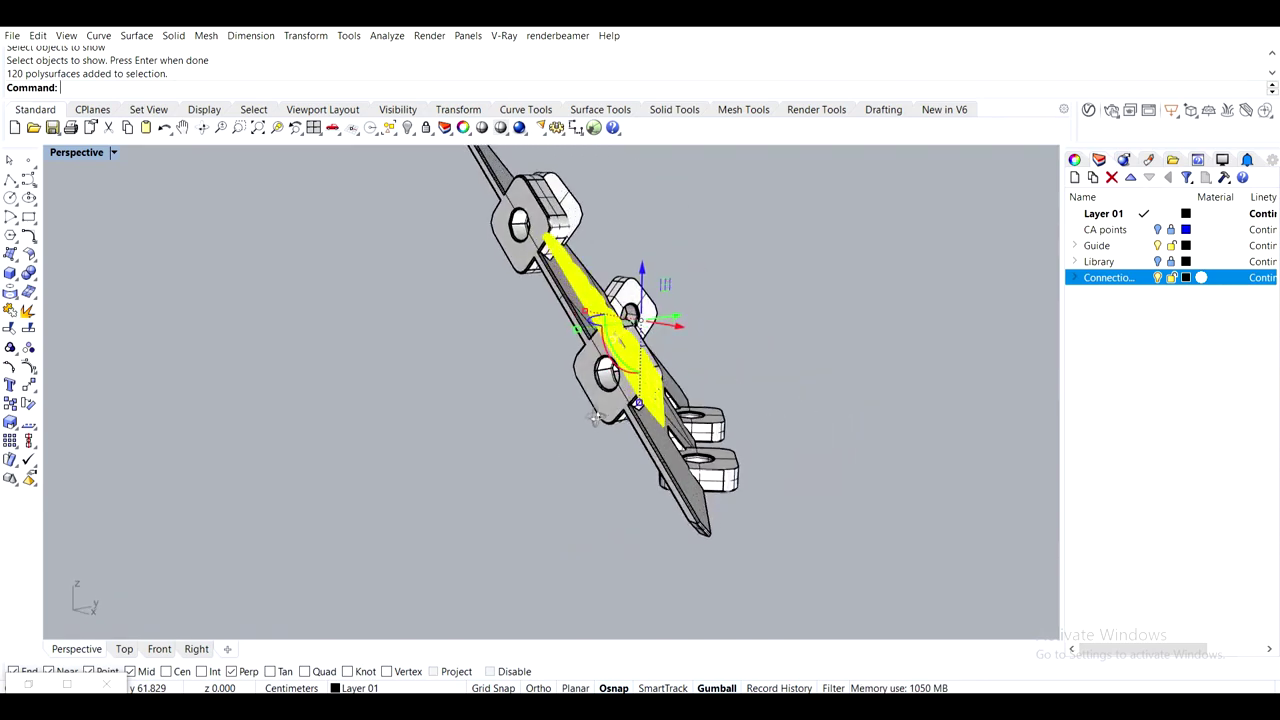
right_click_drag(545, 452, 514, 439)
key("Escape")
scroll(602, 411, "up", 3)
left_click(605, 411)
right_click_drag(606, 411, 577, 408)
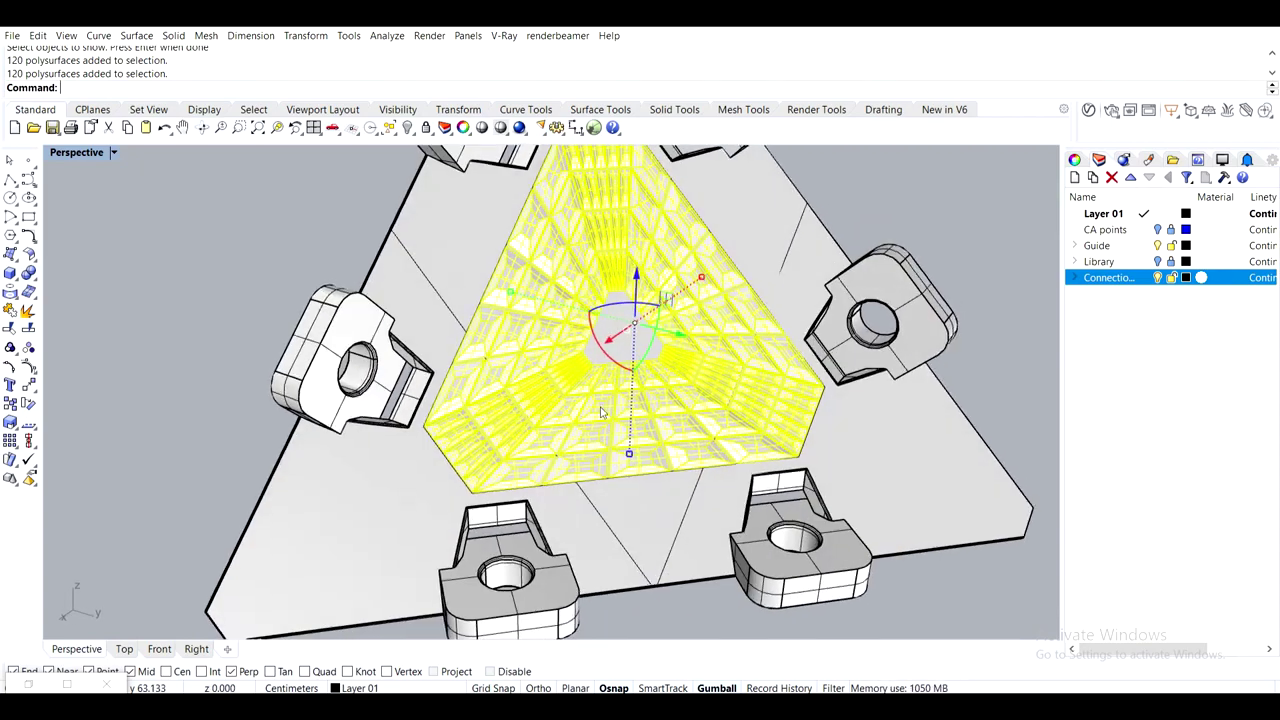
Examine the baked panel grid on the triangular plate from close up and from a distance
left_click(327, 272)
scroll(350, 398, "down", 4)
right_click_drag(400, 370, 467, 420, "shift")
scroll(425, 438, "up", 4)
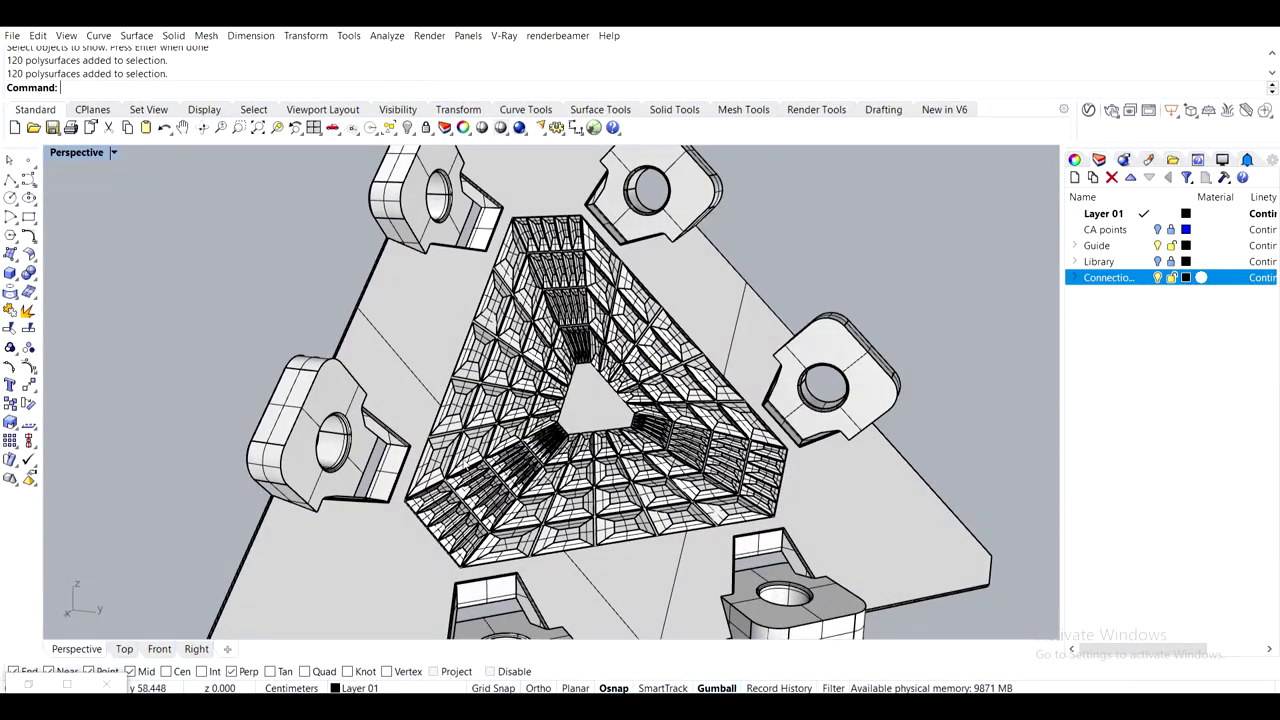
scroll(560, 394, "down", 2)
scroll(606, 340, "up", 4)
right_click_drag(602, 401, 748, 400, "shift")
scroll(572, 352, "down", 6)
right_click_drag(815, 541, 617, 449, "shift")
right_click_drag(619, 367, 698, 467)
scroll(457, 318, "down", 6)
scroll(483, 278, "up", 3)
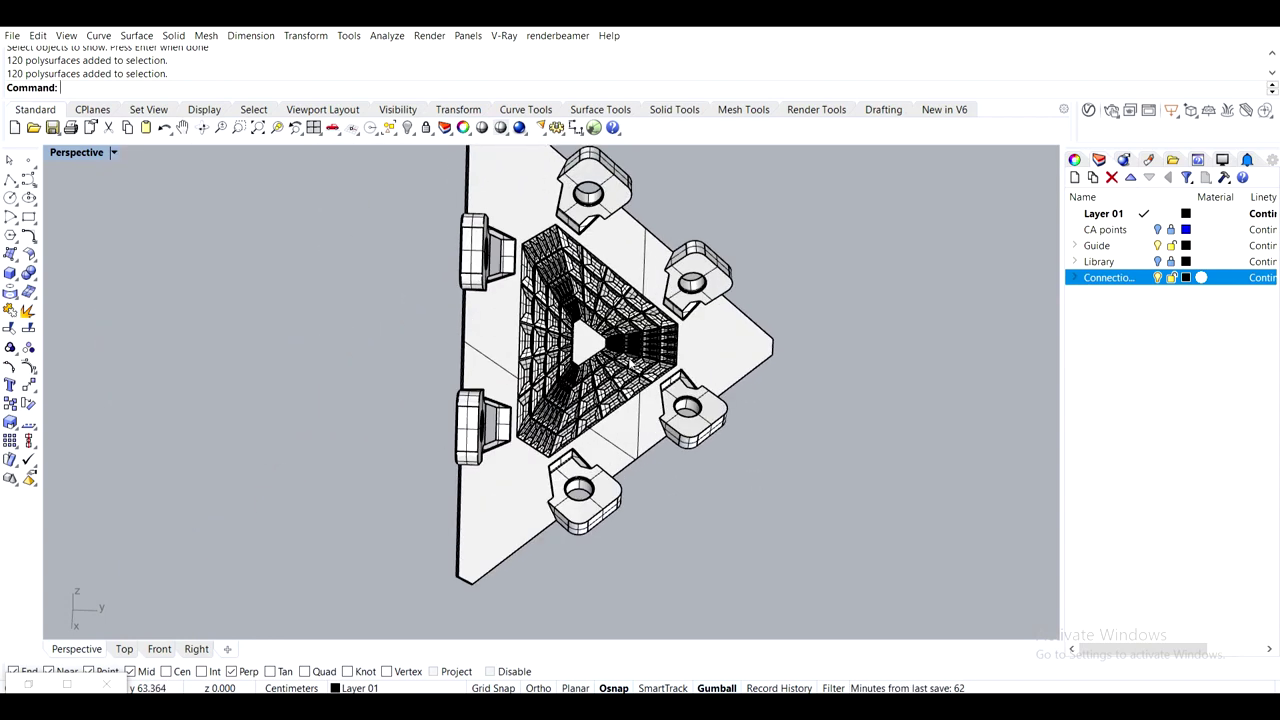
scroll(600, 332, "down", 3)
scroll(595, 374, "up", 3)
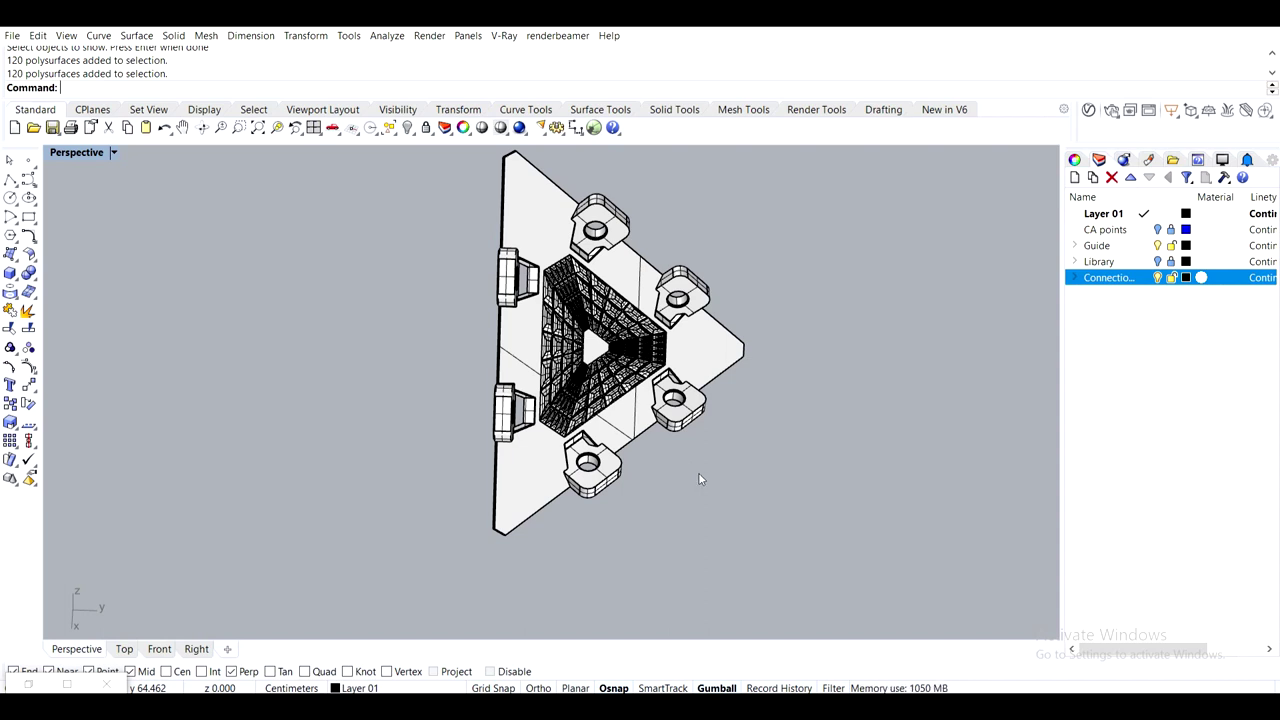
Create the text label E-1 in Arial Black and place it in the empty space beside the triangular plate
right_click_drag(733, 500, 660, 427, "shift")
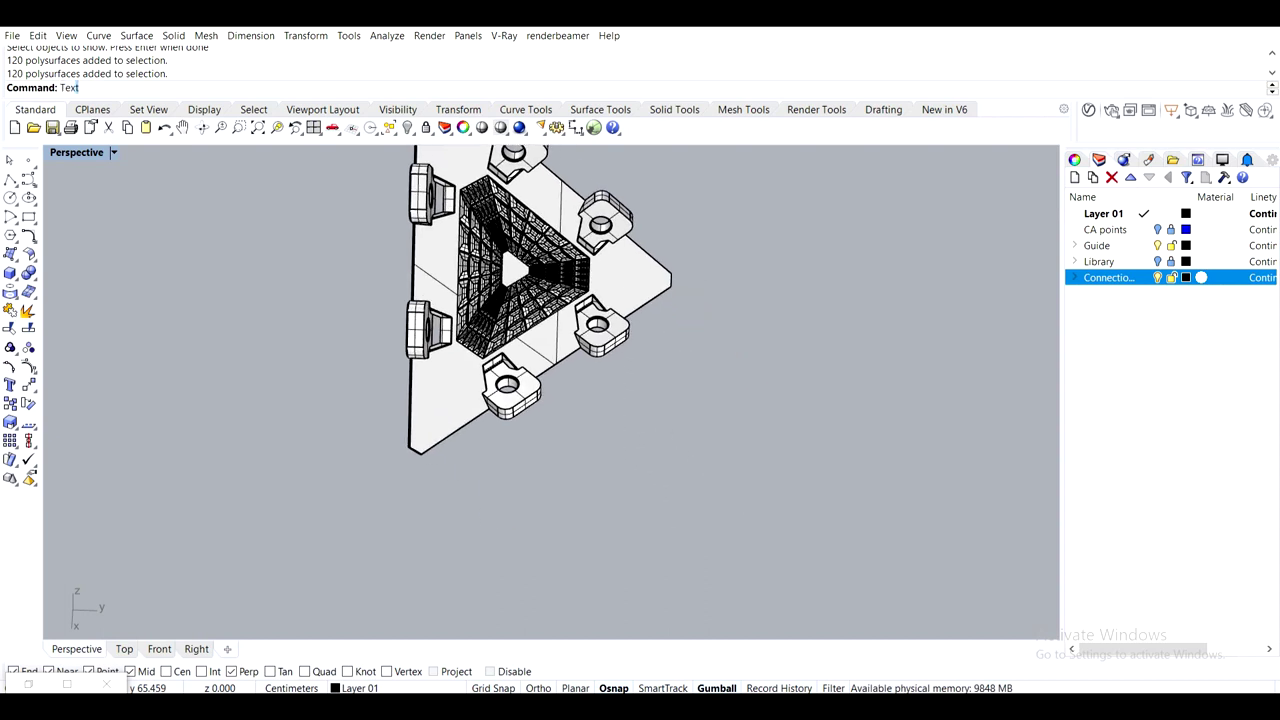
key("Return")
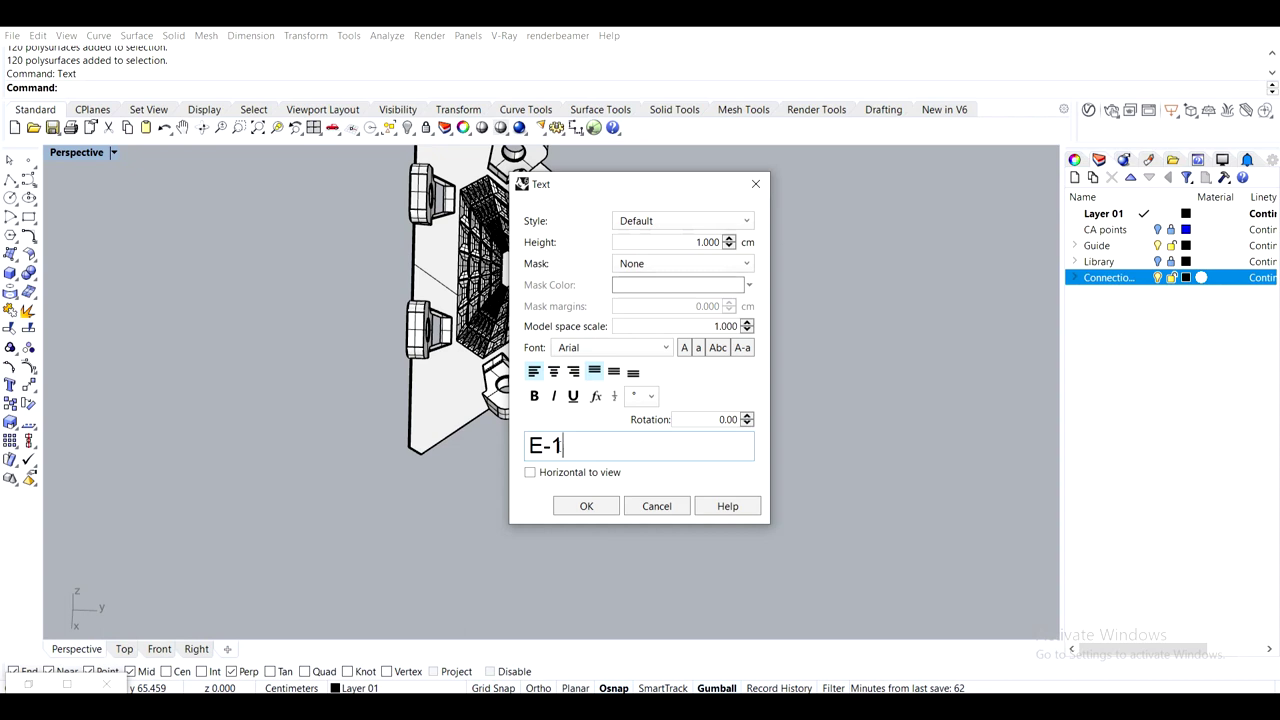
left_click_drag(570, 446, 459, 457)
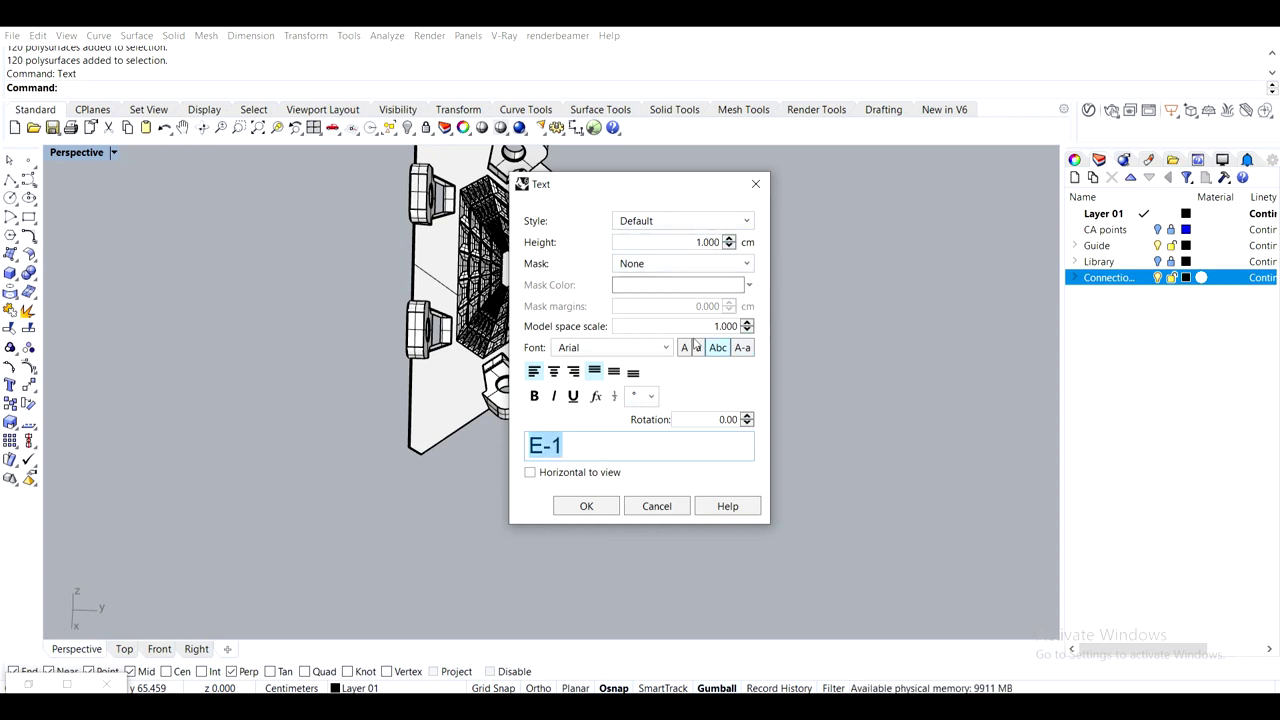
left_click(653, 349)
scroll(670, 462, "down", 2)
scroll(670, 462, "down", 6)
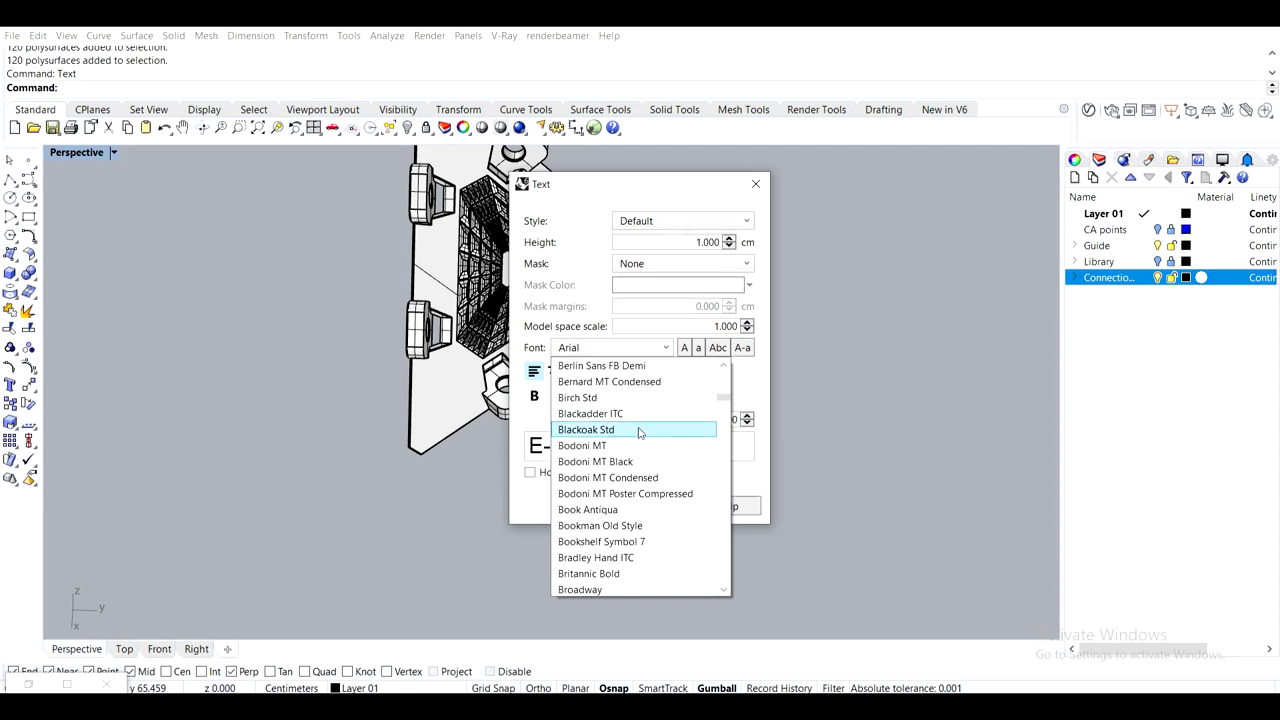
scroll(640, 431, "down", 3)
scroll(640, 441, "up", 7)
scroll(640, 441, "up", 10)
scroll(643, 441, "down", 4)
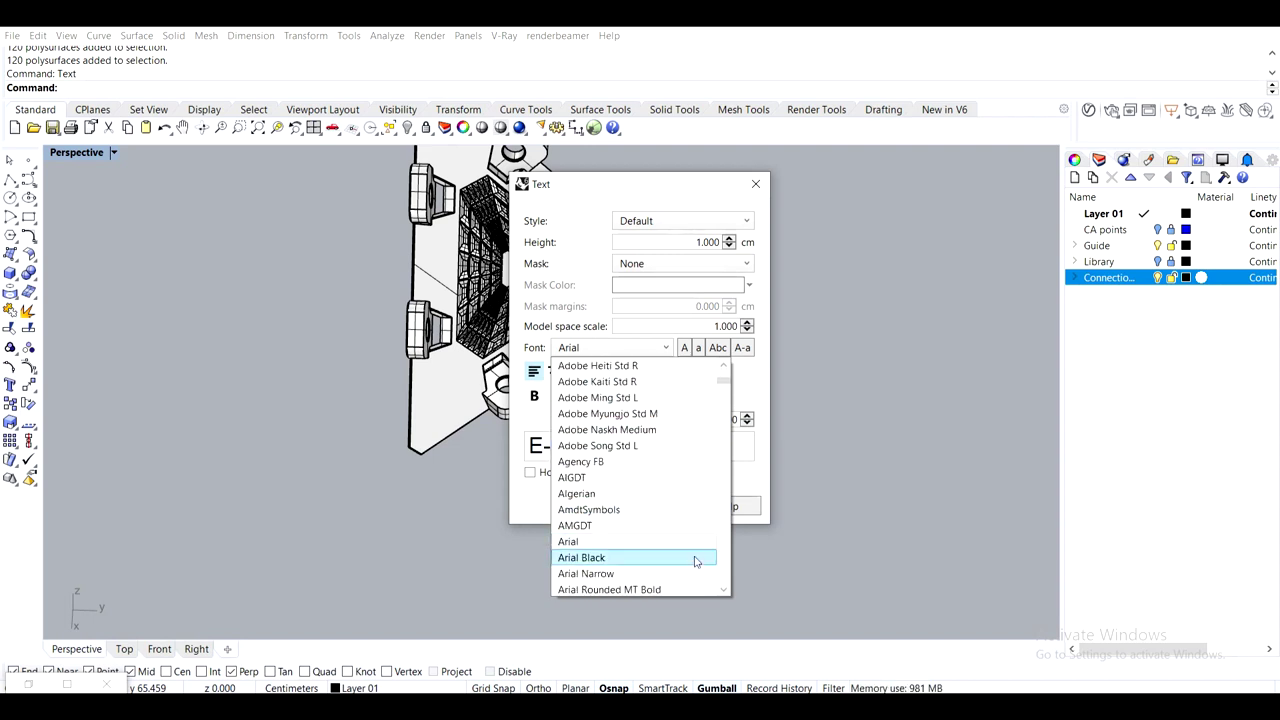
scroll(645, 435, "down", 3)
left_click(640, 413)
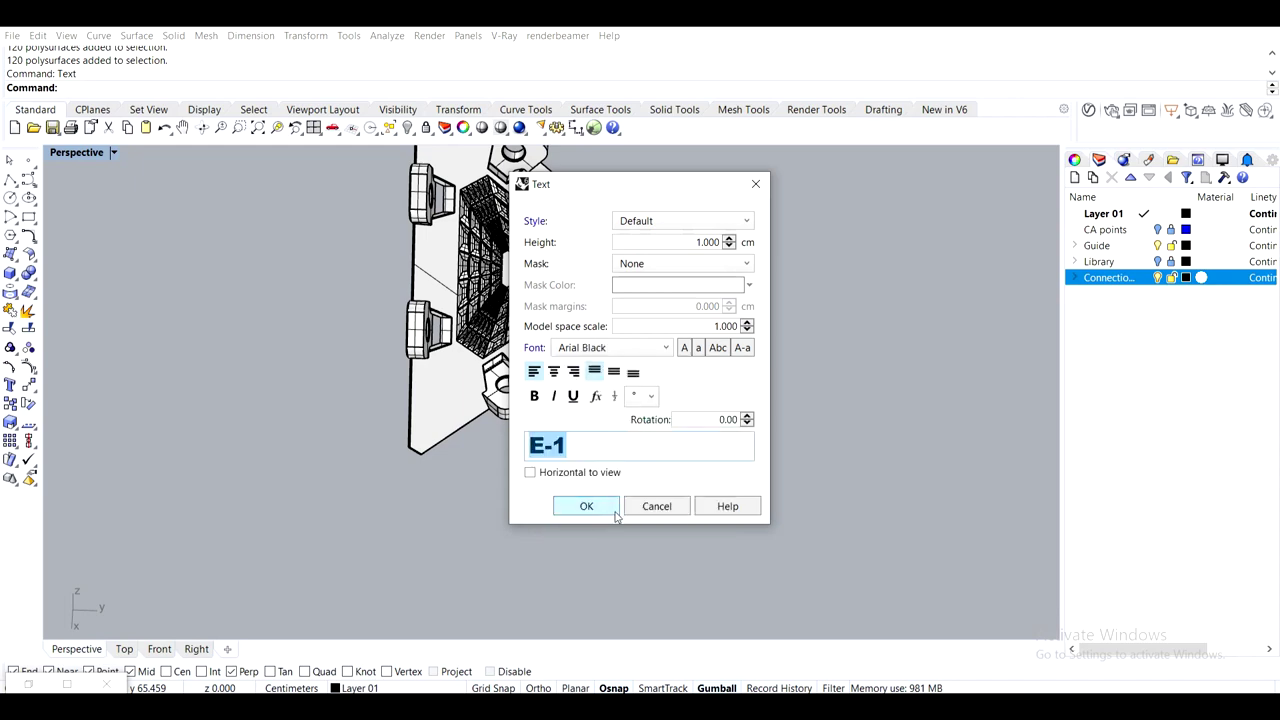
left_click(582, 513)
left_click(628, 421)
Explode the E-1 text into its outline curves
right_click_drag(566, 484, 395, 496)
left_click(362, 450)
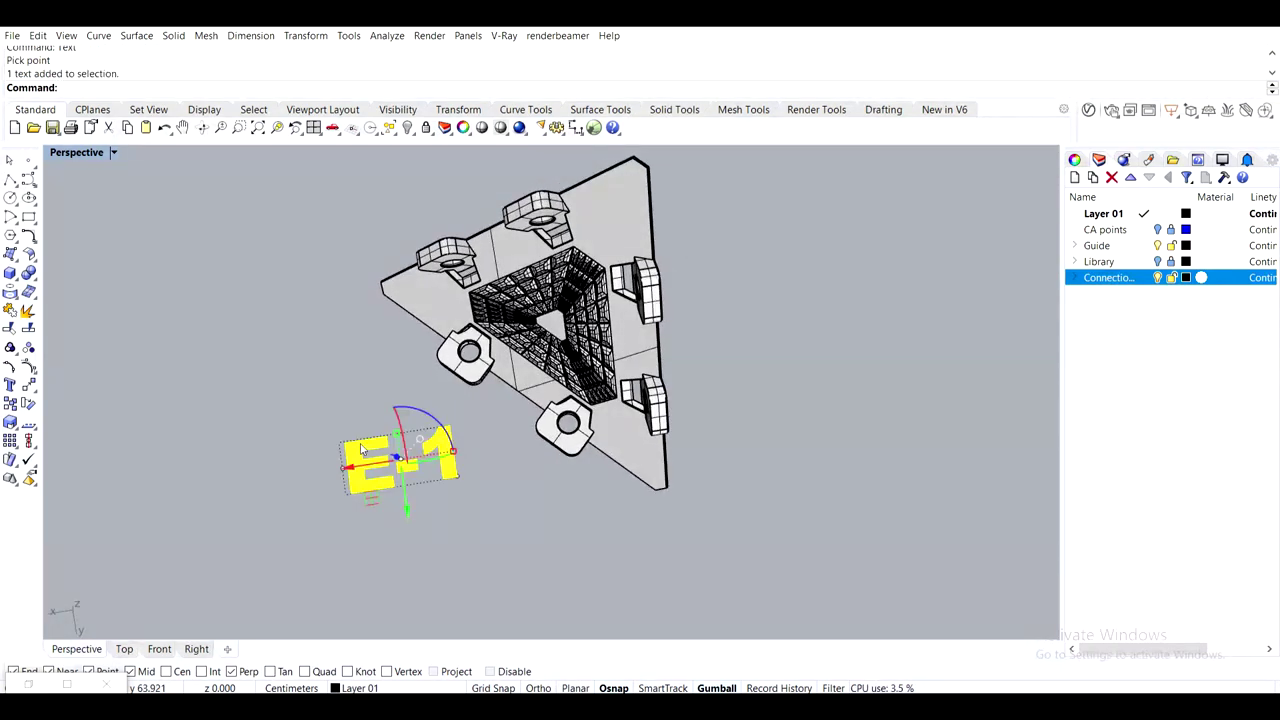
type("explode")
key("Return")
right_click_drag(317, 421, 735, 388)
scroll(738, 390, "up", 9)
right_click_drag(636, 387, 604, 236, "shift")
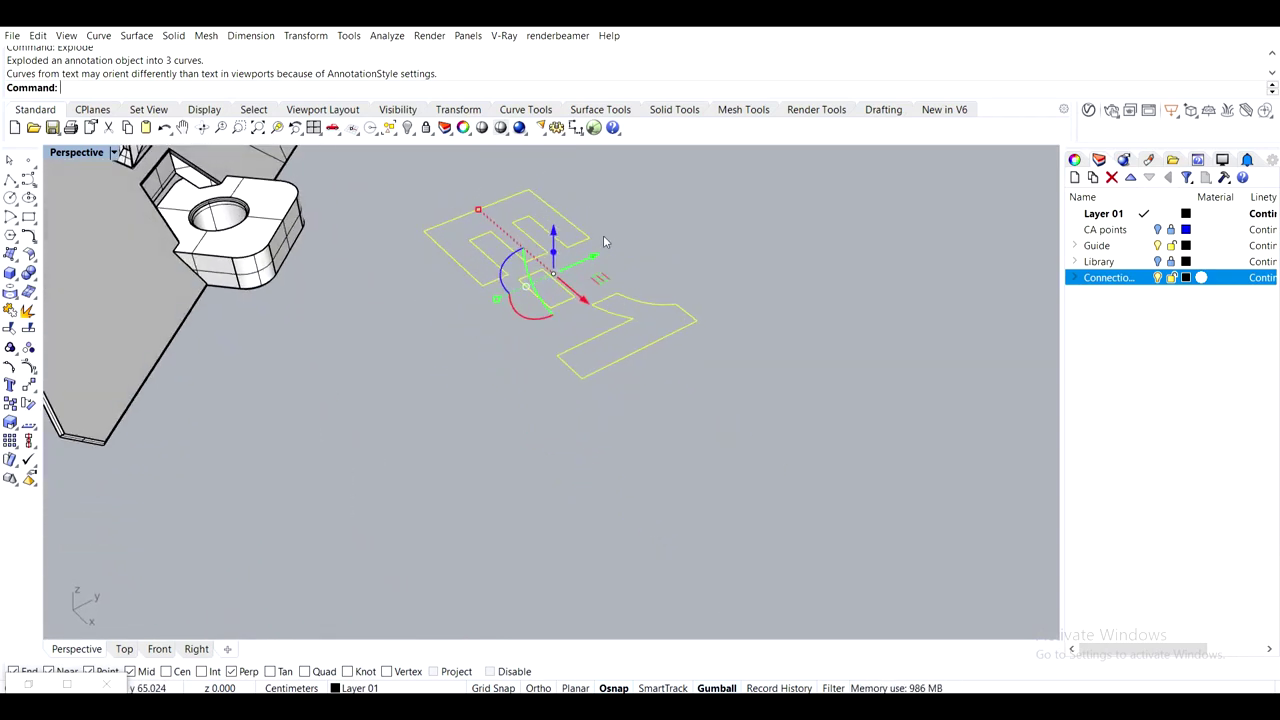
type("ExtrudeCrv")
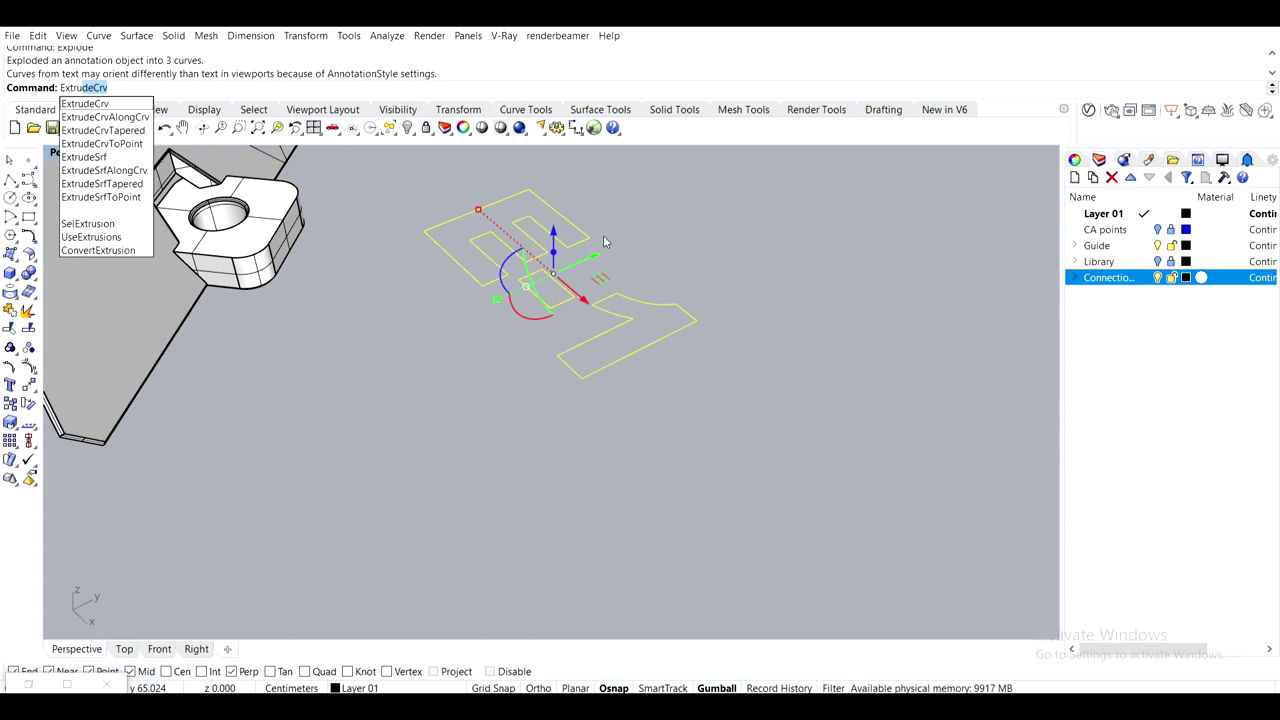
key("Return")
scroll(690, 246, "down", 4)
scroll(690, 246, "down", 2)
key("Escape")
Scale the E-1 curves to half size from the E's lower corner, using its full height and midpoint as references
right_click_drag(688, 264, 663, 435)
scroll(645, 342, "down", 5)
scroll(663, 435, "up", 6)
scroll(687, 456, "up", 2)
type("Sca")
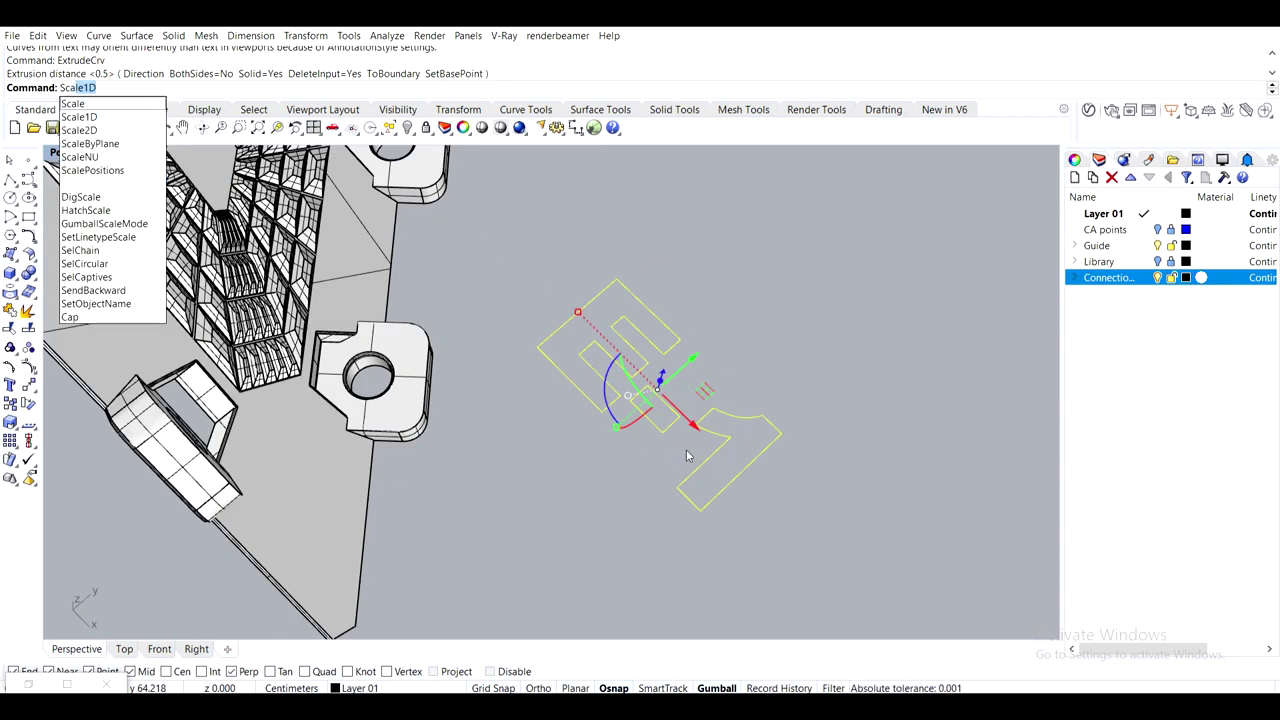
type("le")
key("Return")
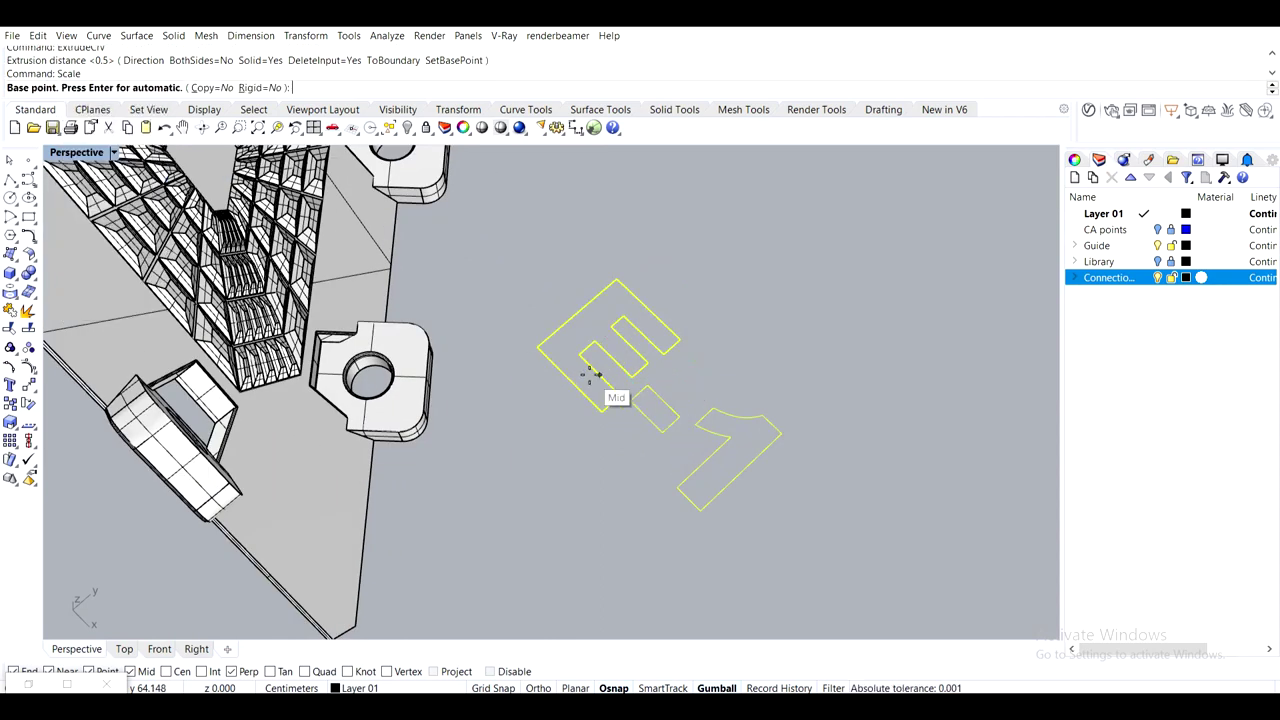
left_click(540, 348)
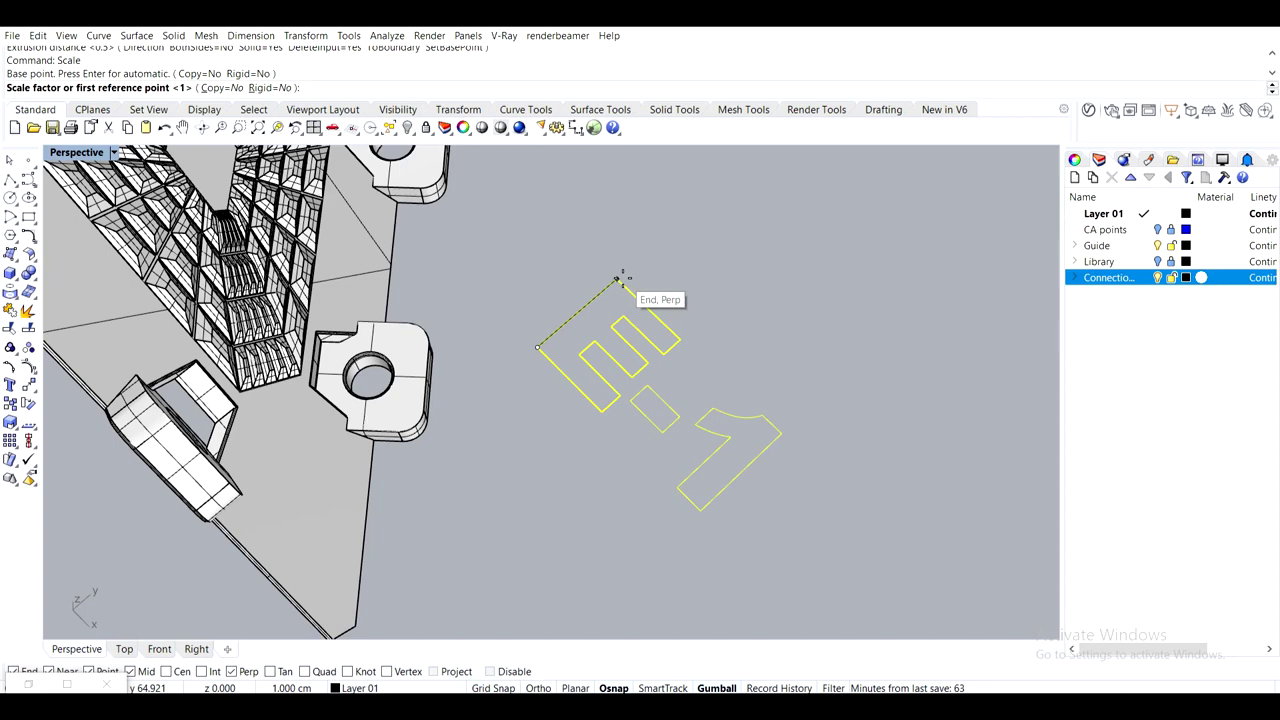
left_click(622, 279)
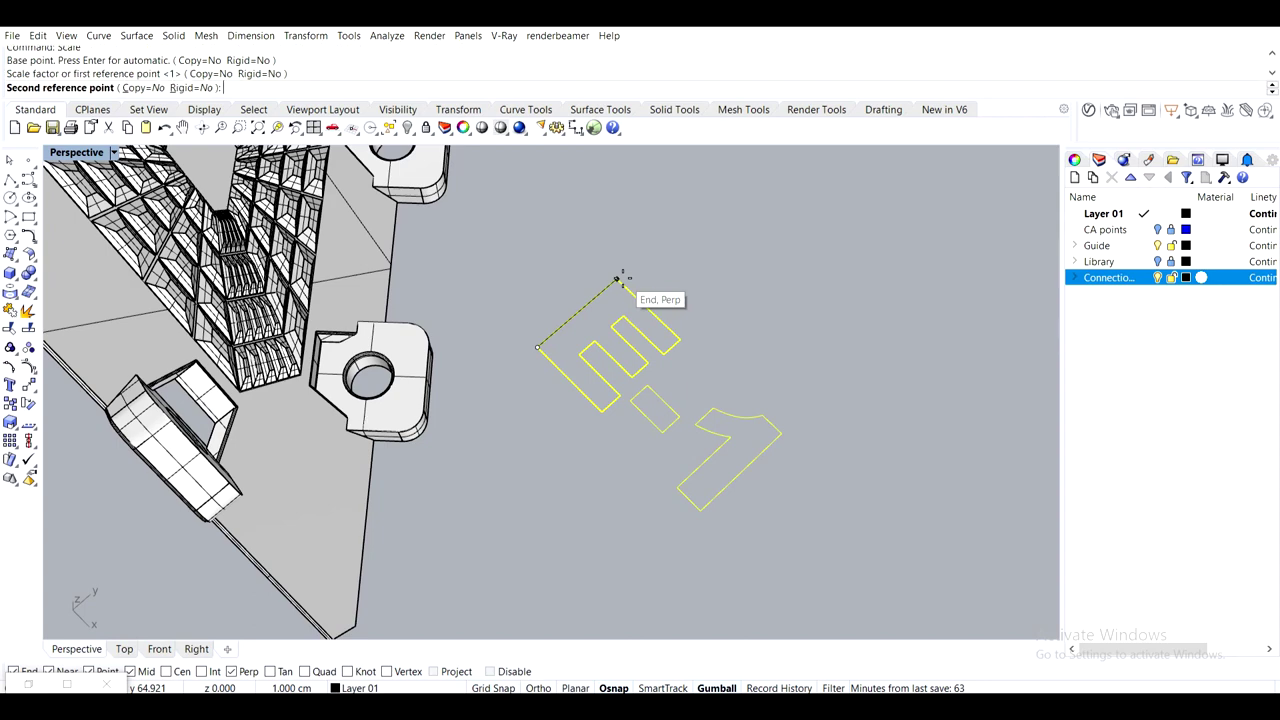
left_click(578, 313)
Extrude the scaled E-1 curves into solids 0.04 cm thick
right_click_drag(580, 314, 580, 491)
scroll(488, 364, "down", 6)
scroll(464, 506, "up", 7)
scroll(580, 491, "up", 4)
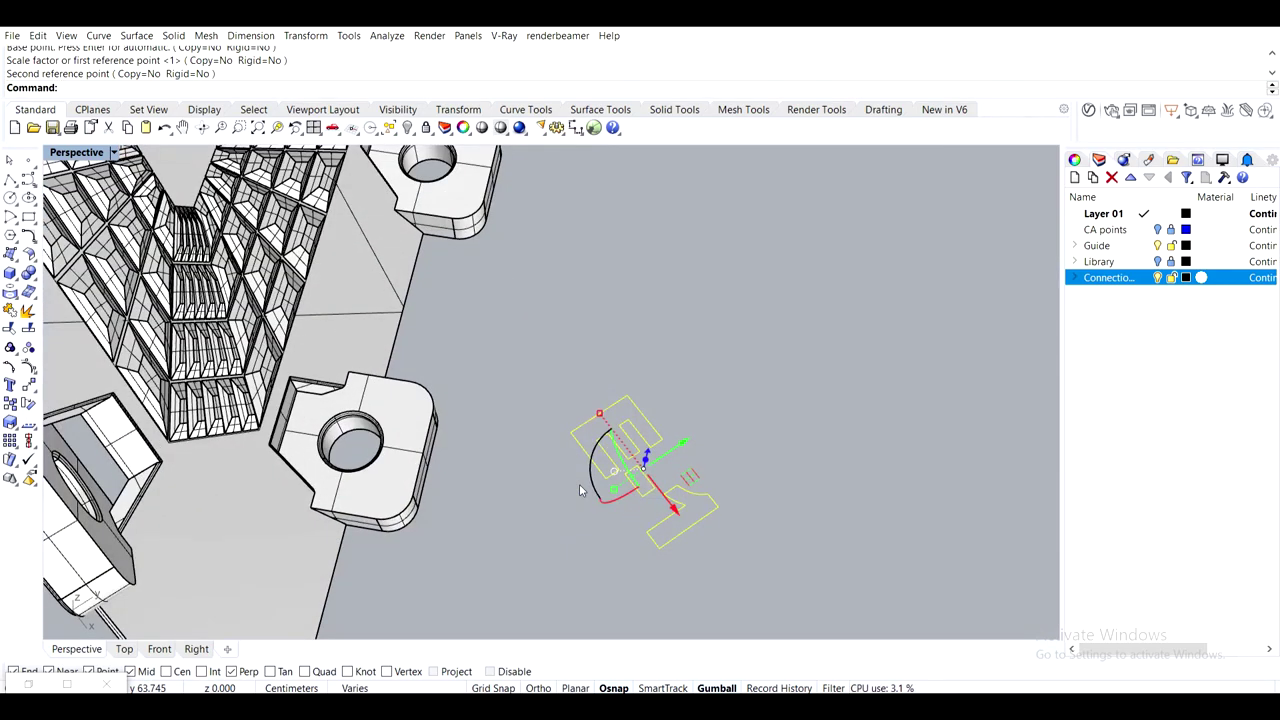
right_click_drag(663, 449, 698, 449)
scroll(641, 444, "down", 2)
scroll(641, 445, "up", 3)
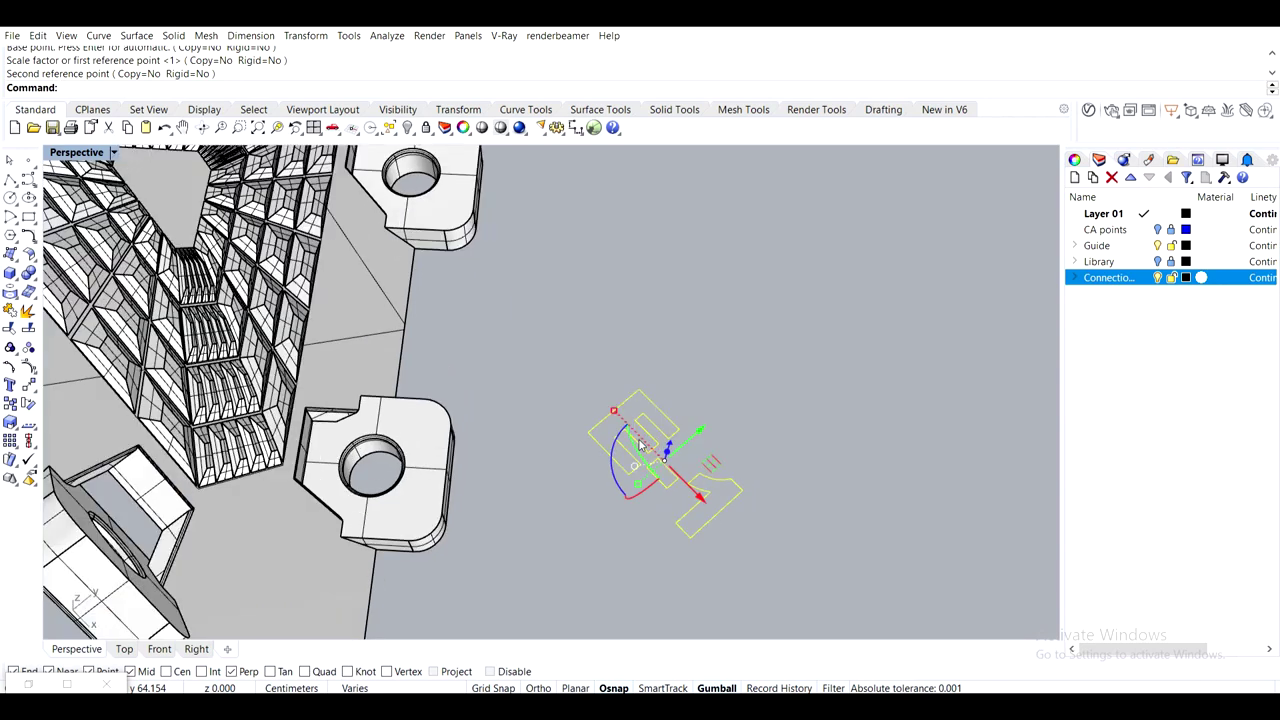
type("ExtrudeCrv")
key("Return")
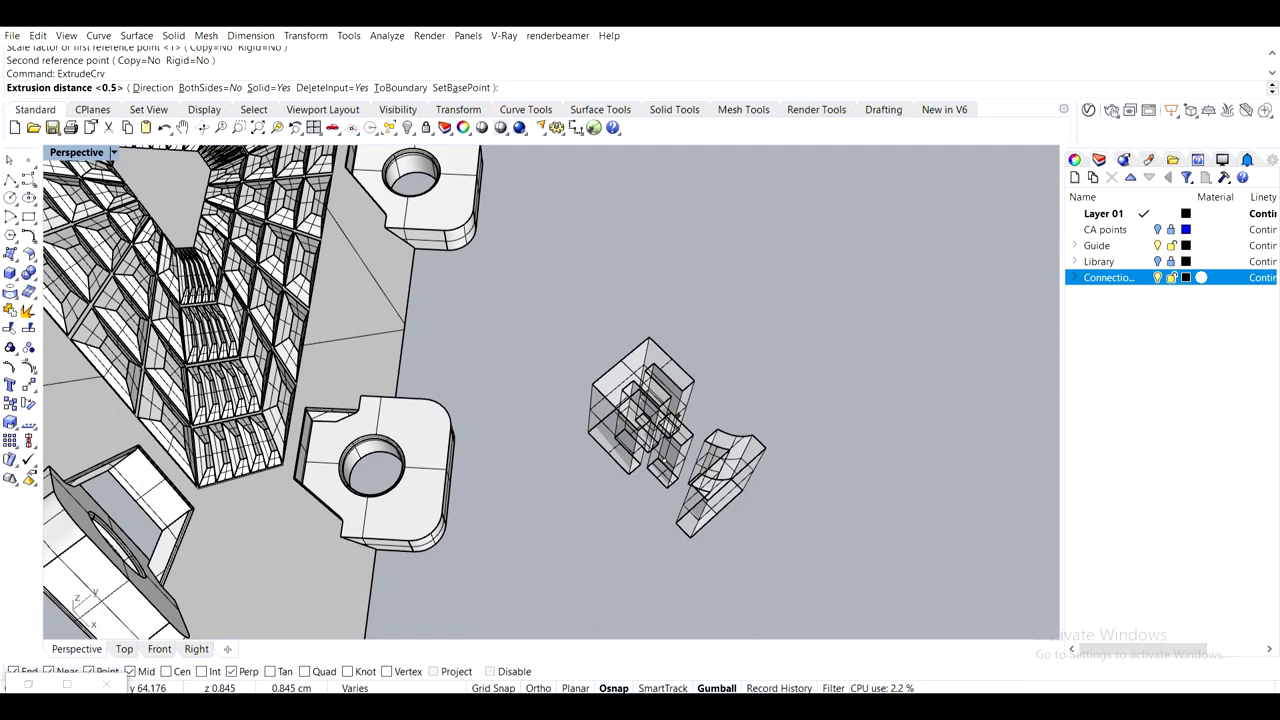
type("0.02")
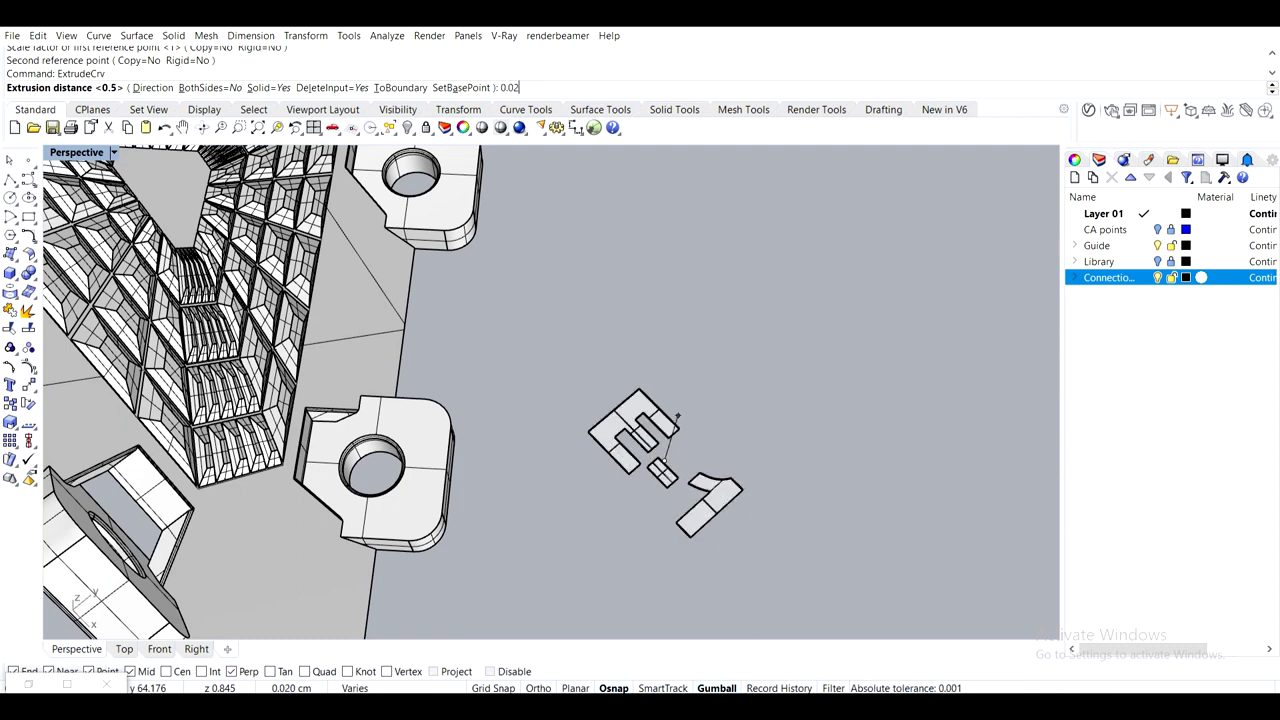
key("BackSpace")
type("4")
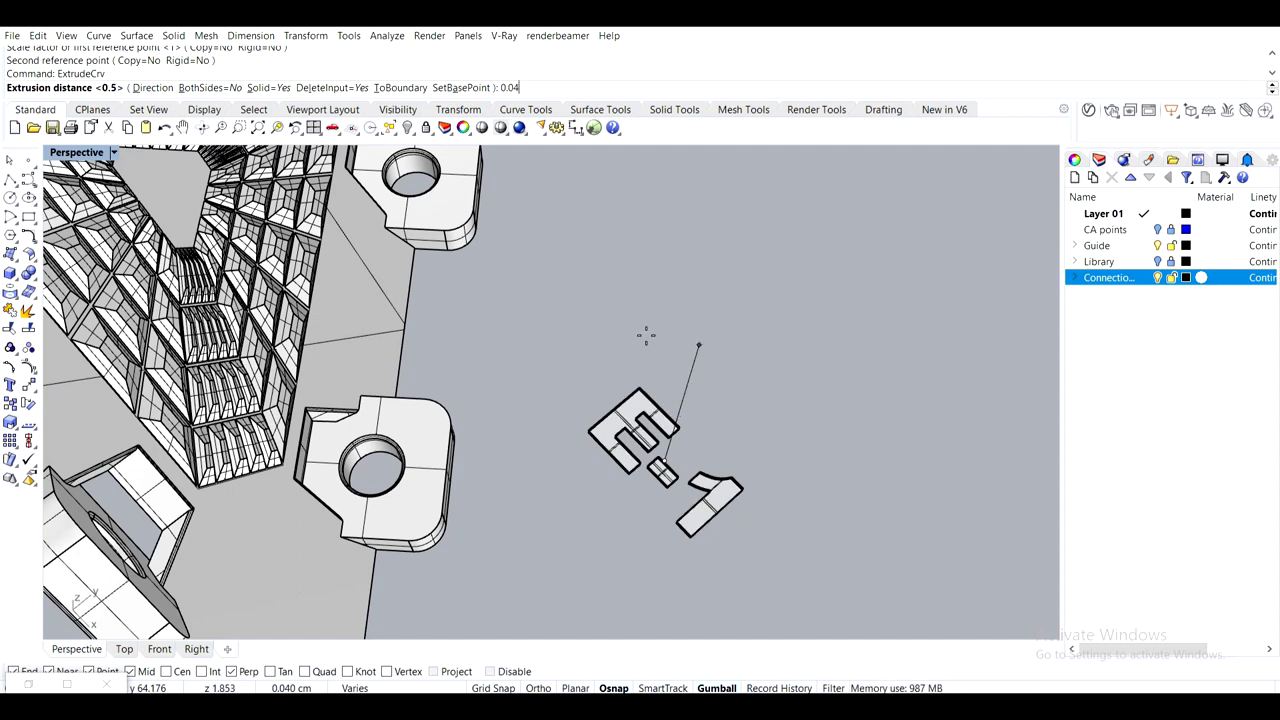
key("Return")
Select all three extruded characters of the E-1 label together
scroll(618, 455, "up", 5)
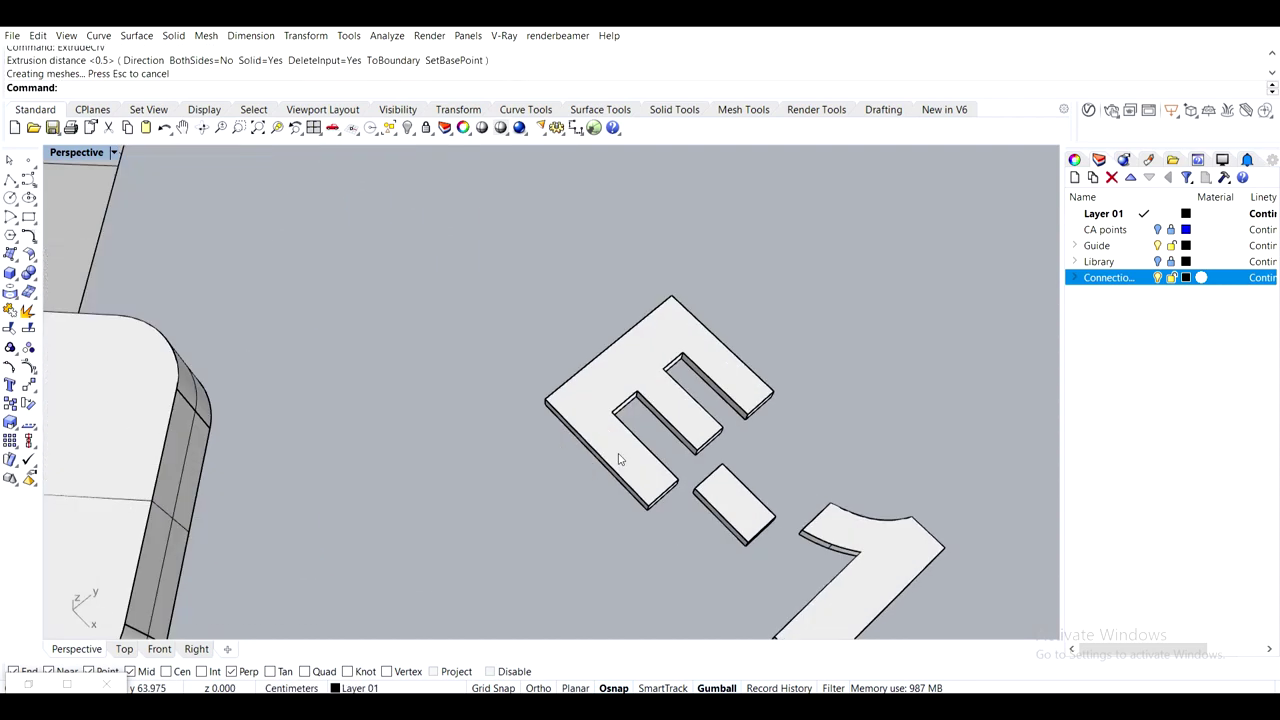
scroll(714, 491, "up", 6)
scroll(765, 378, "down", 5)
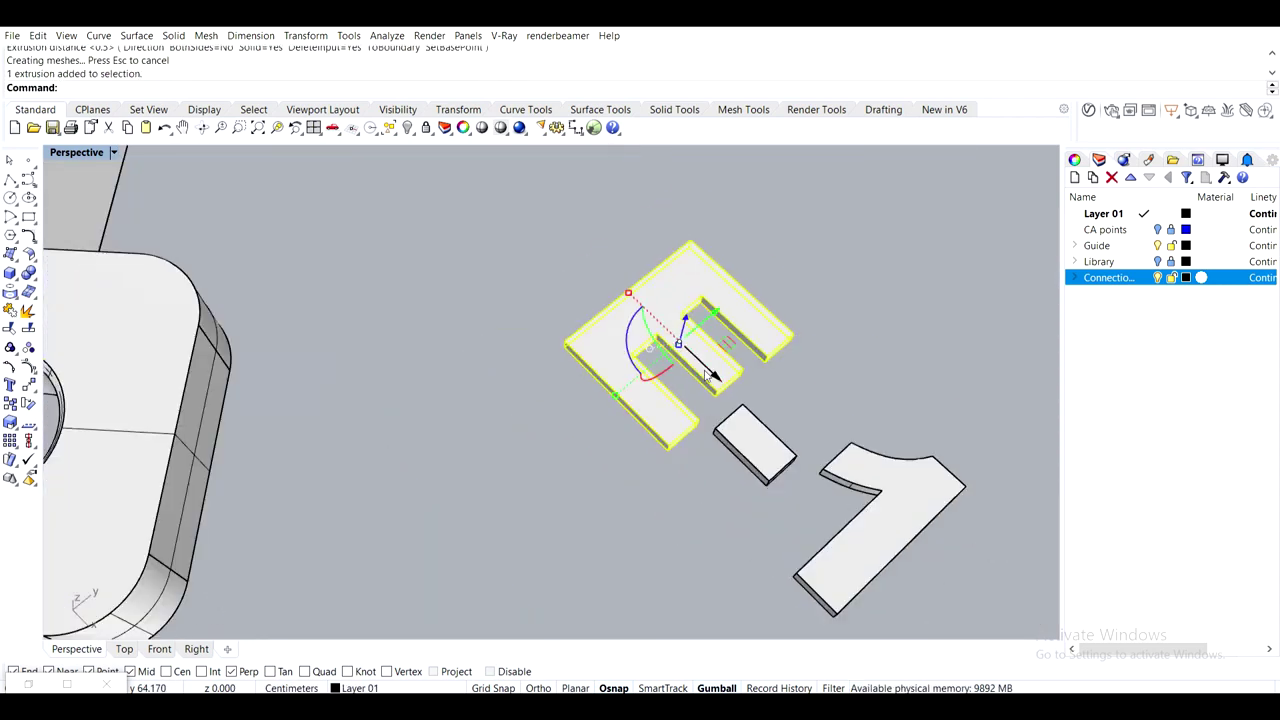
scroll(773, 435, "up", 4)
left_click(773, 435, "shift")
scroll(790, 437, "down", 7)
right_click_drag(960, 493, 828, 423, "shift")
left_click(831, 422, "shift")
scroll(798, 412, "down", 8)
right_click_drag(733, 385, 734, 393)
scroll(734, 389, "down", 4)
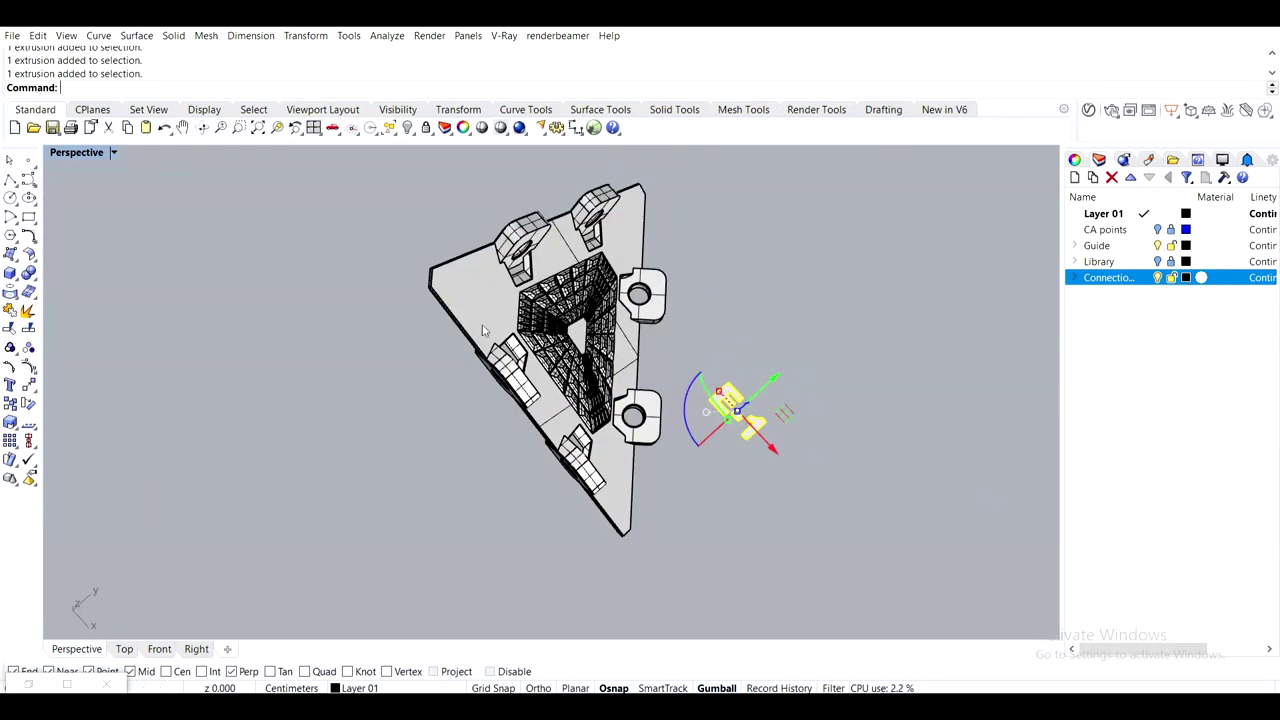
right_click_drag(722, 311, 587, 392)
scroll(656, 530, "up", 2)
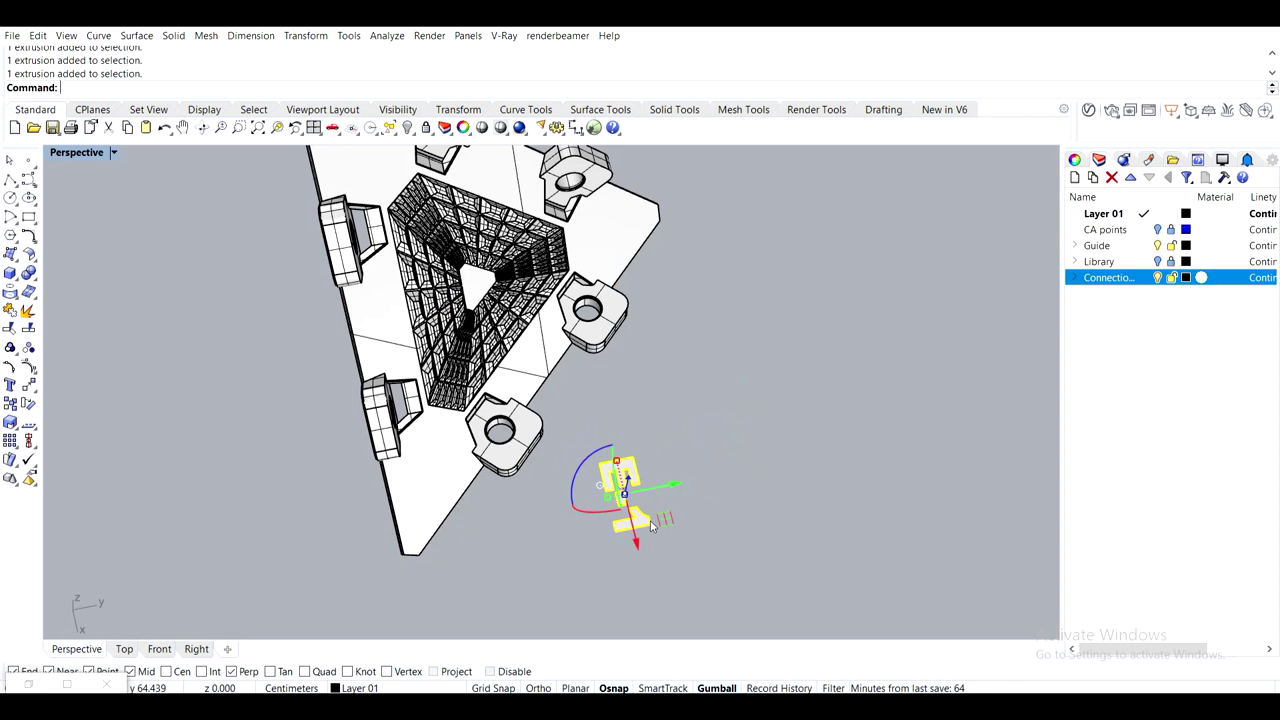
type("Rotate")
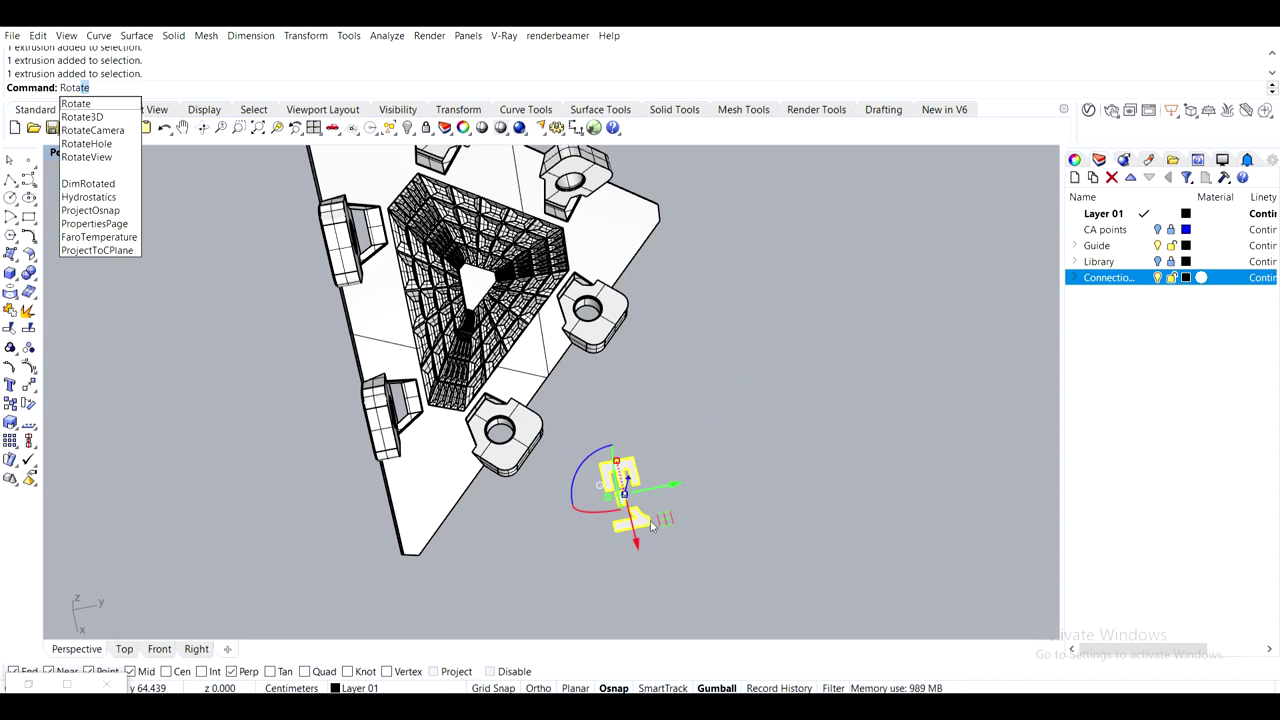
key("Escape")
type("Orient3Pt")
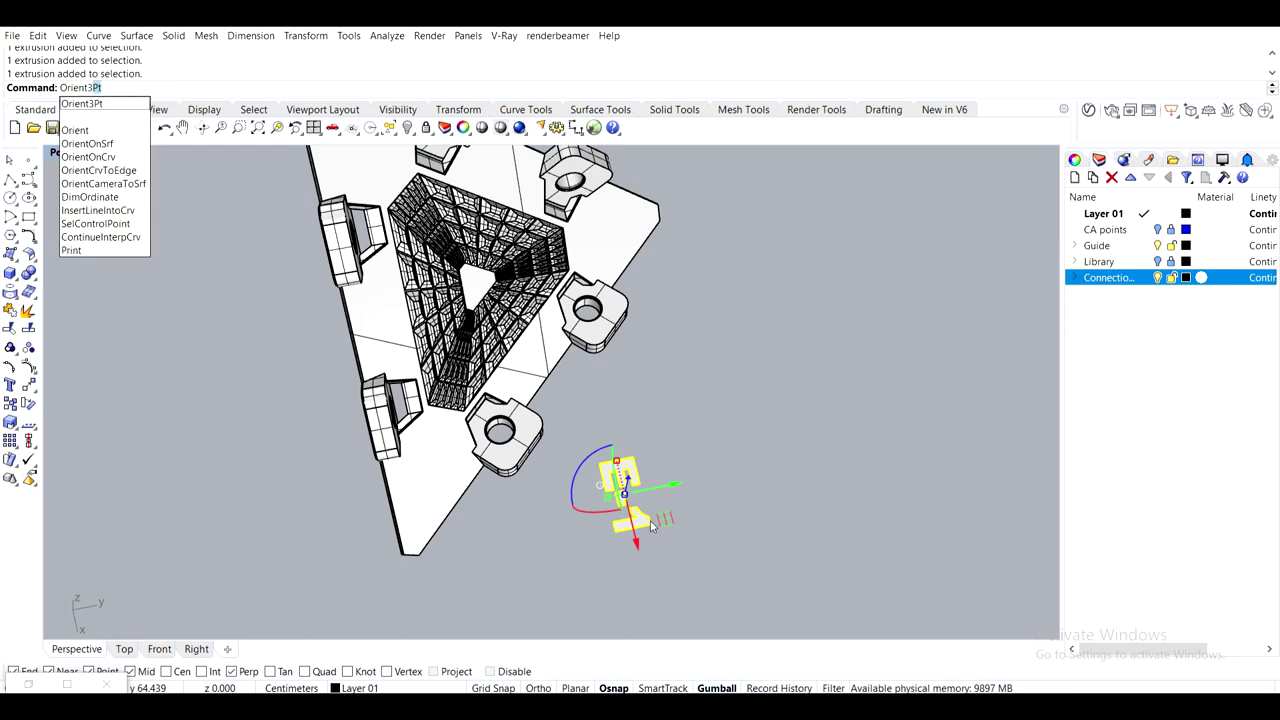
key("Return")
key("Escape")
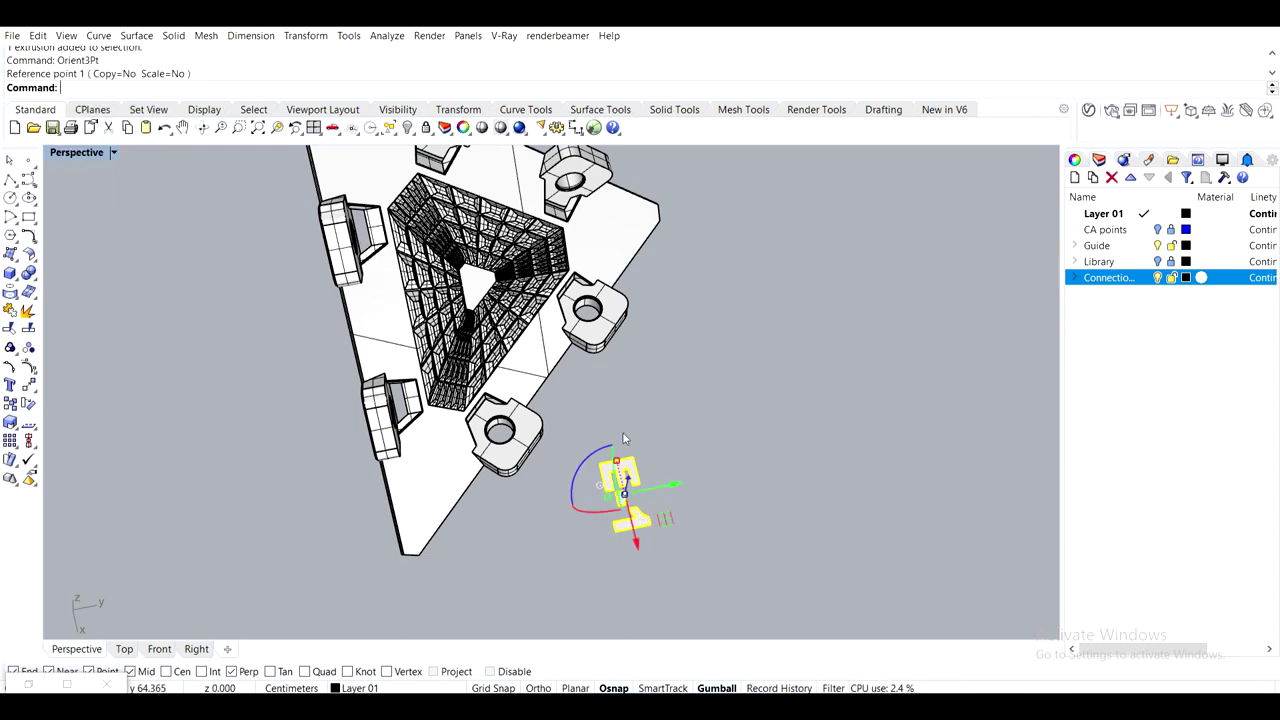
Start Orient3Pt on the E-1 label and set three reference points, the first two at the E's lower corner and the 1's base
right_click_drag(623, 439, 706, 451)
right_click(706, 451)
scroll(702, 409, "up", 5)
scroll(681, 431, "up", 6)
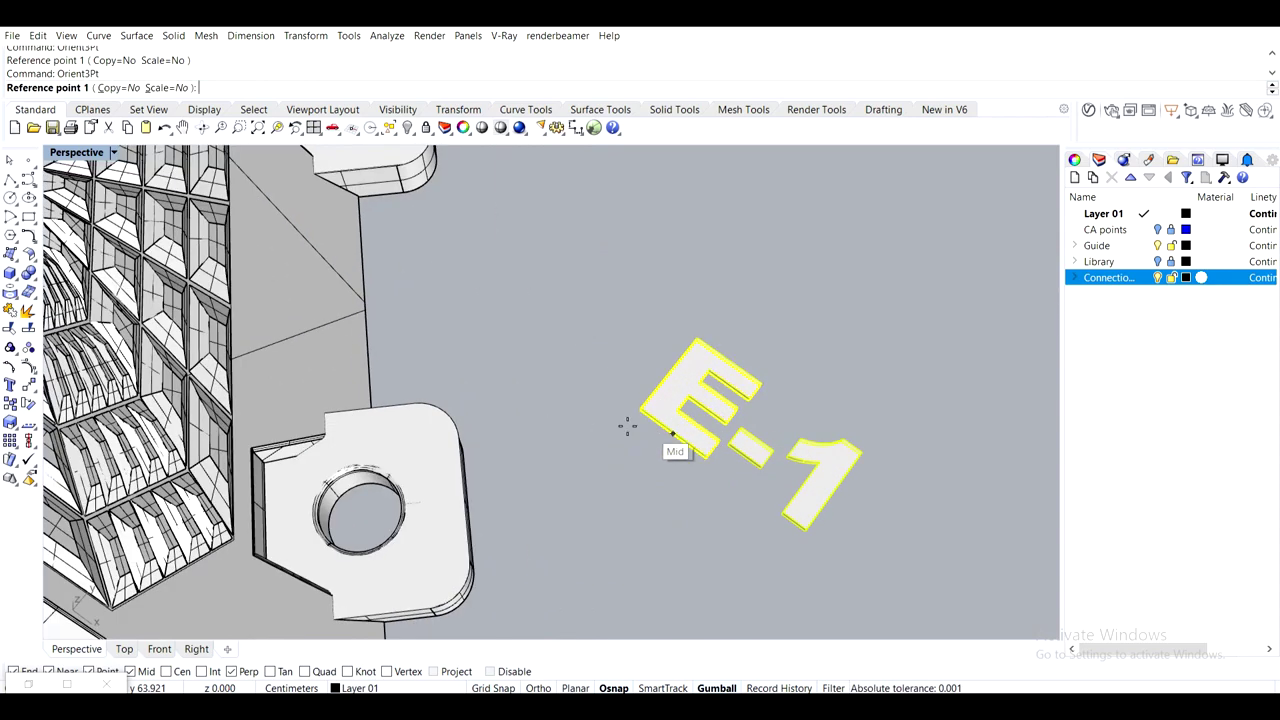
scroll(621, 421, "up", 3)
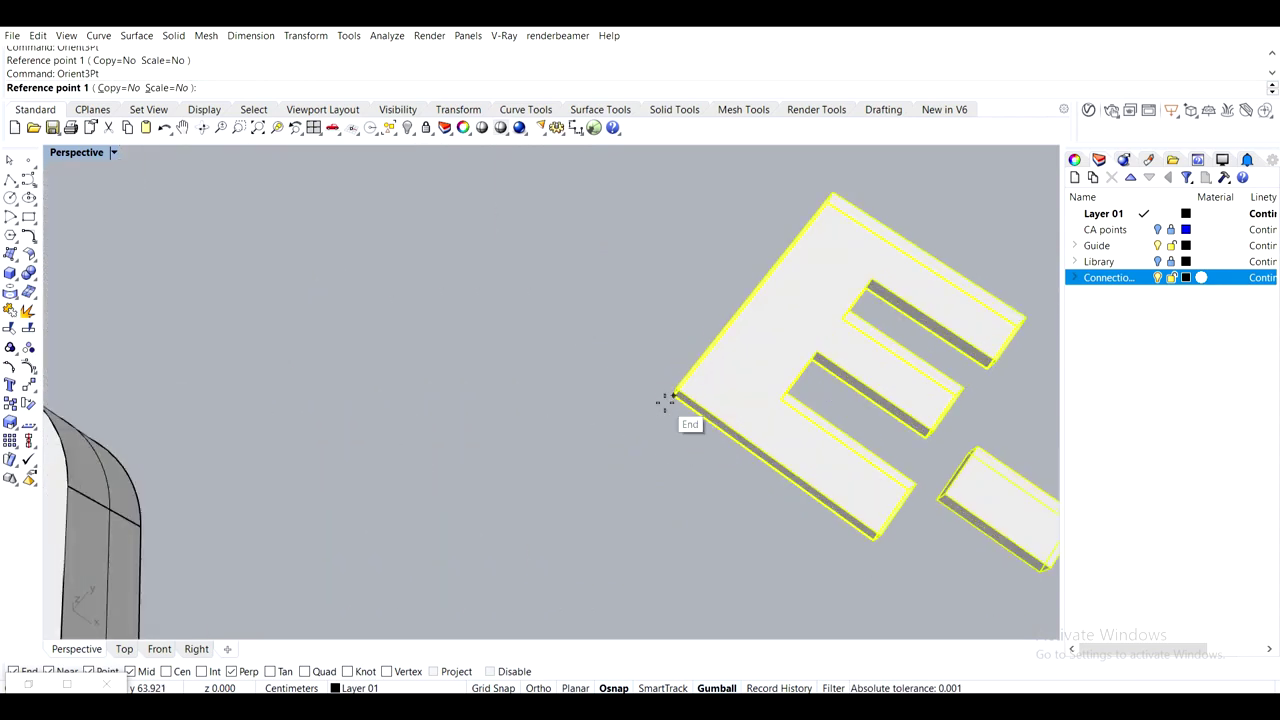
left_click(672, 398)
scroll(672, 400, "down", 5)
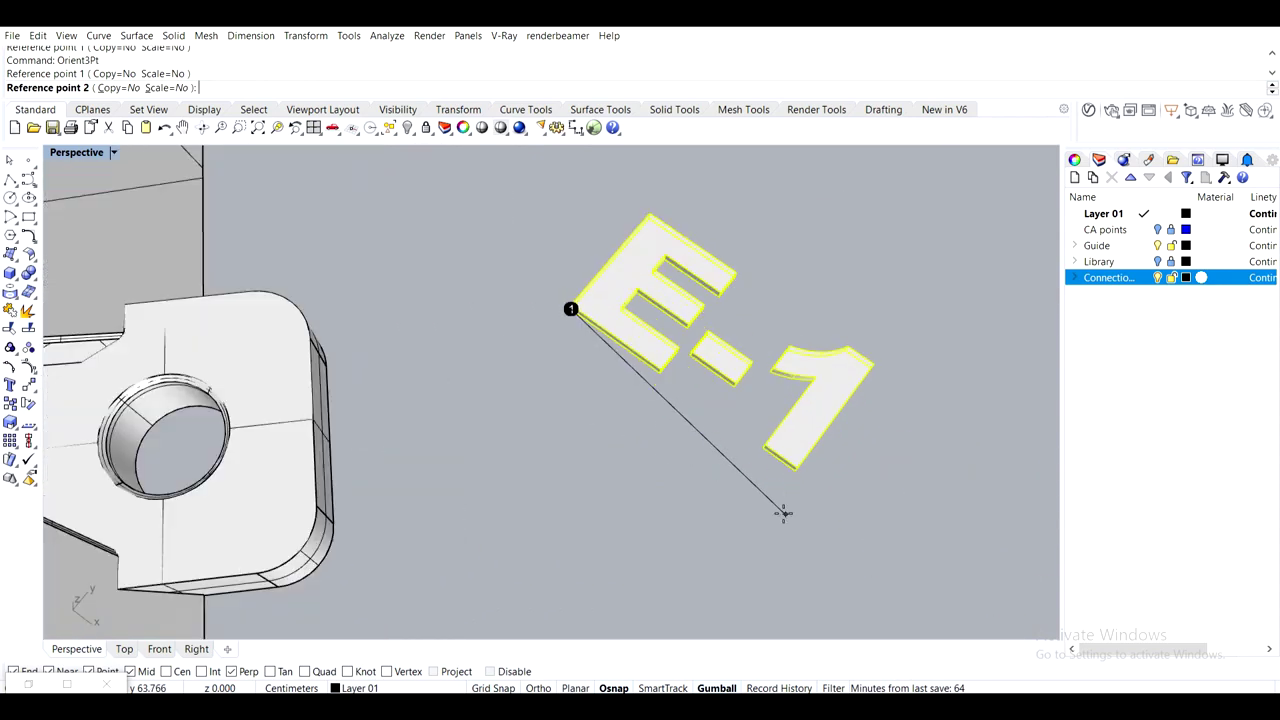
scroll(782, 511, "up", 3)
left_click(797, 467)
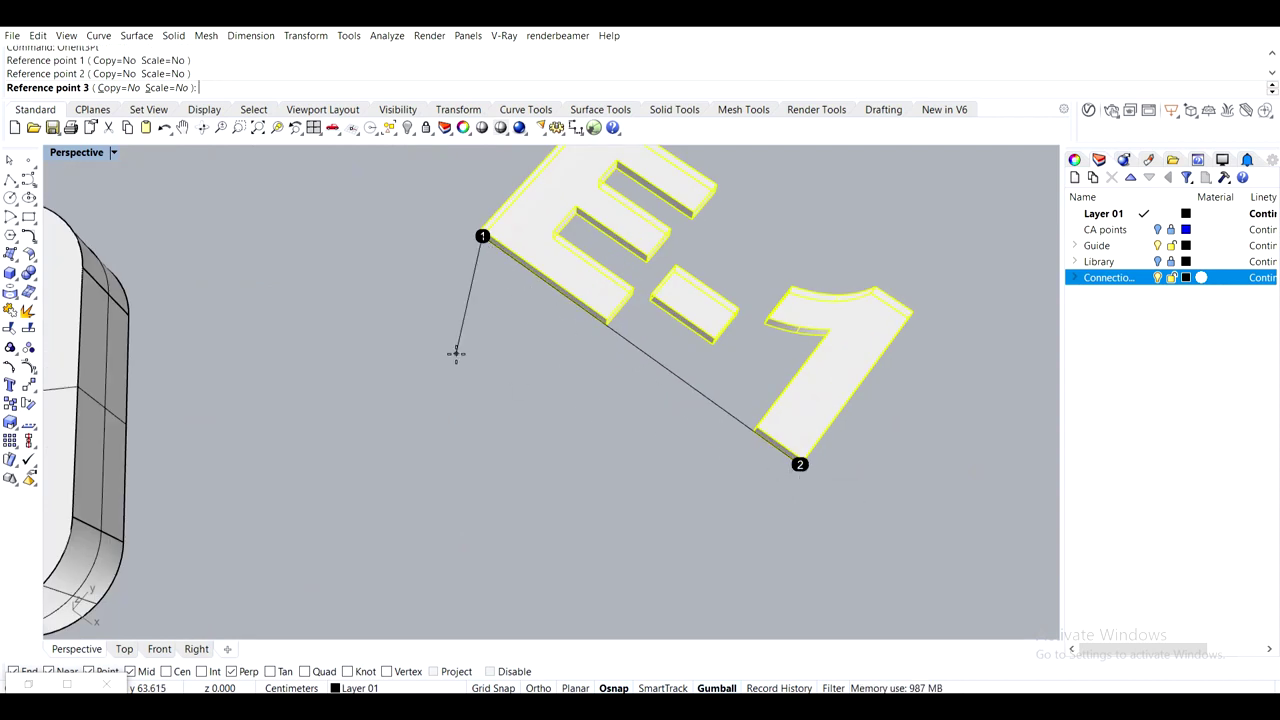
right_click_drag(489, 377, 300, 400, "shift")
left_click(688, 202)
Orient the E-1 label onto the plate with target points at the panel opening's two upper corners and the plate's tip corner
scroll(606, 326, "down", 6)
scroll(606, 332, "down", 7)
right_click_drag(396, 275, 541, 520, "shift")
right_click_drag(472, 461, 364, 455)
scroll(429, 350, "up", 7)
scroll(438, 350, "up", 7)
scroll(358, 416, "up", 7)
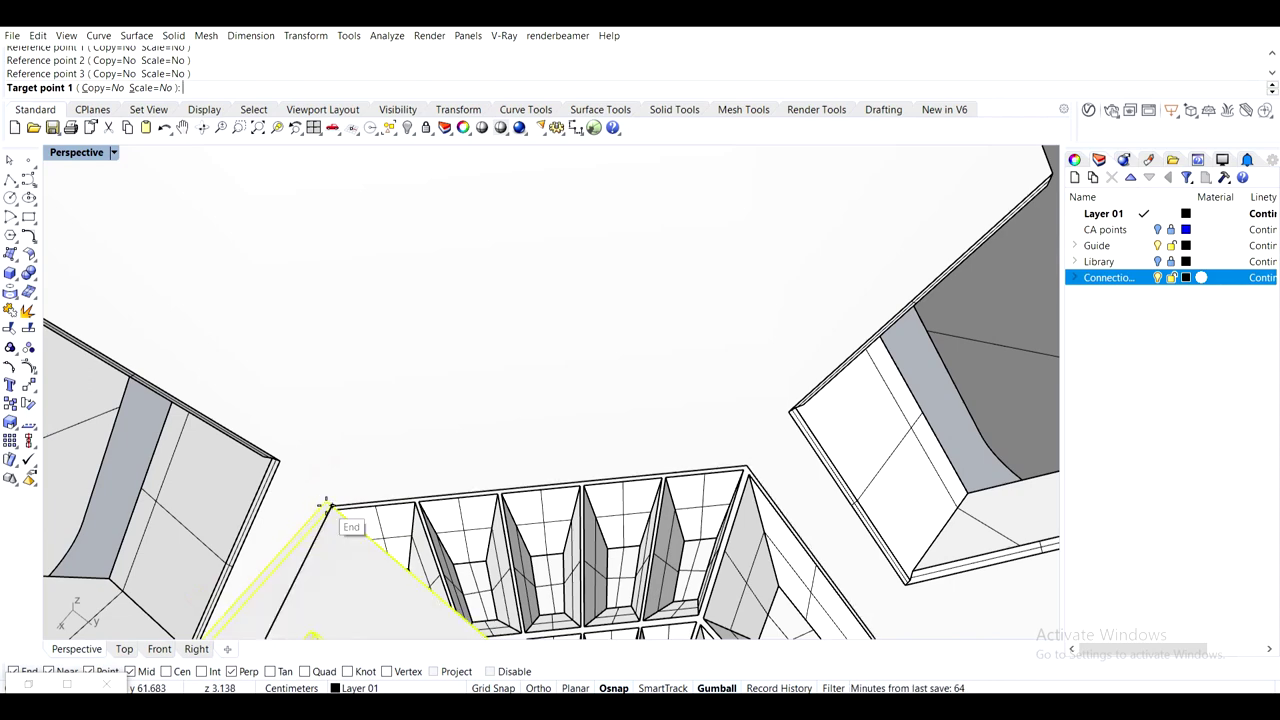
left_click(331, 505)
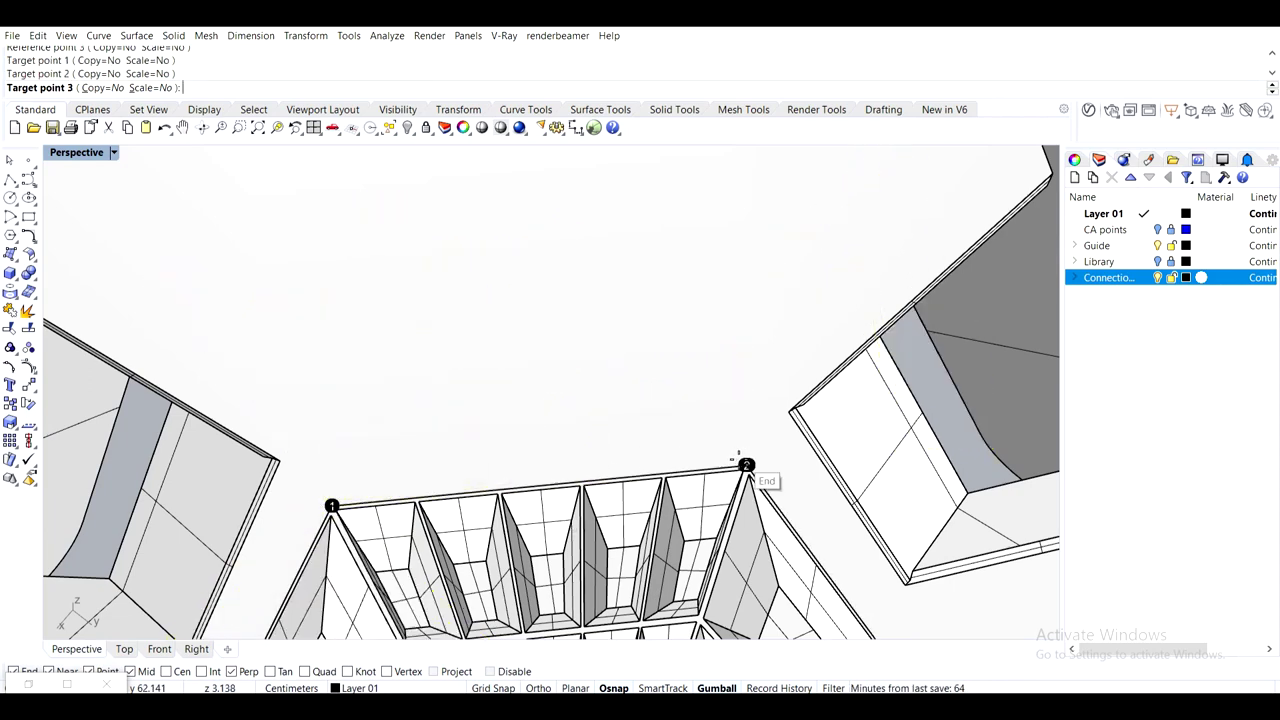
left_click(745, 464)
scroll(740, 460, "down", 13)
scroll(671, 172, "up", 10)
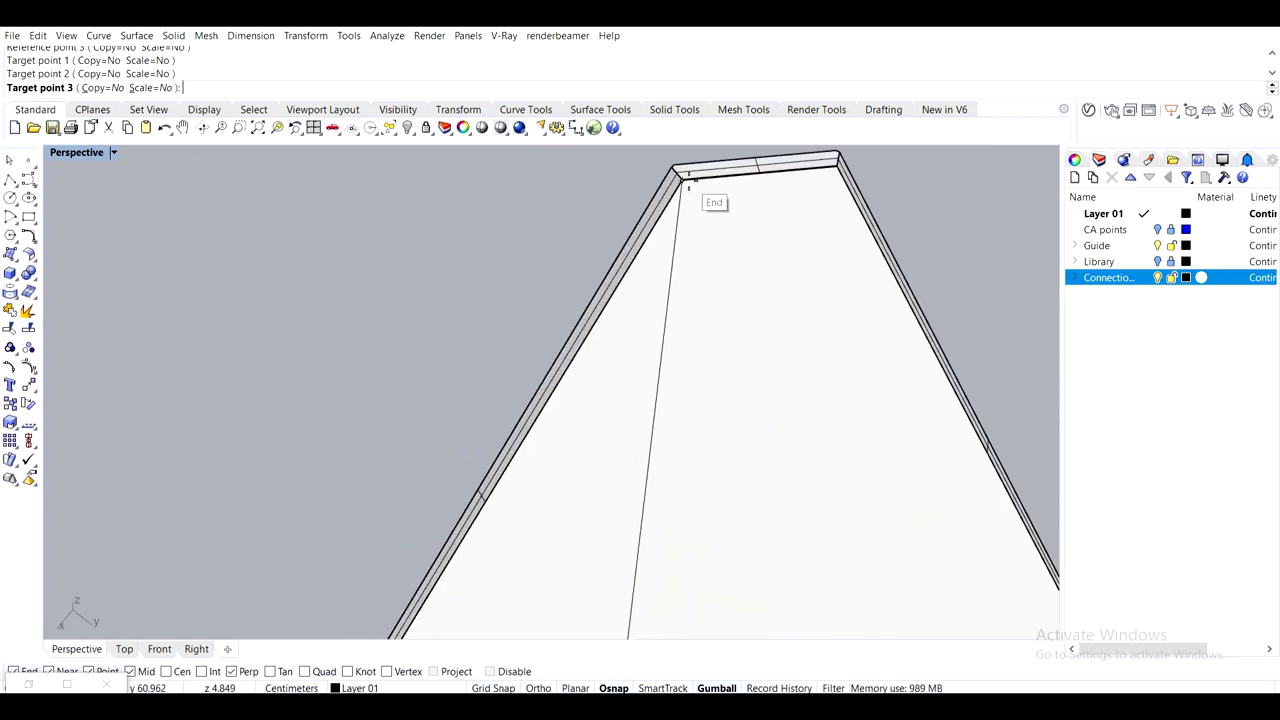
left_click(676, 175)
scroll(689, 234, "down", 5)
scroll(709, 366, "up", 7)
right_click_drag(630, 330, 790, 560)
scroll(700, 380, "up", 3)
right_click_drag(700, 380, 623, 376)
right_click_drag(486, 404, 592, 422, "shift")
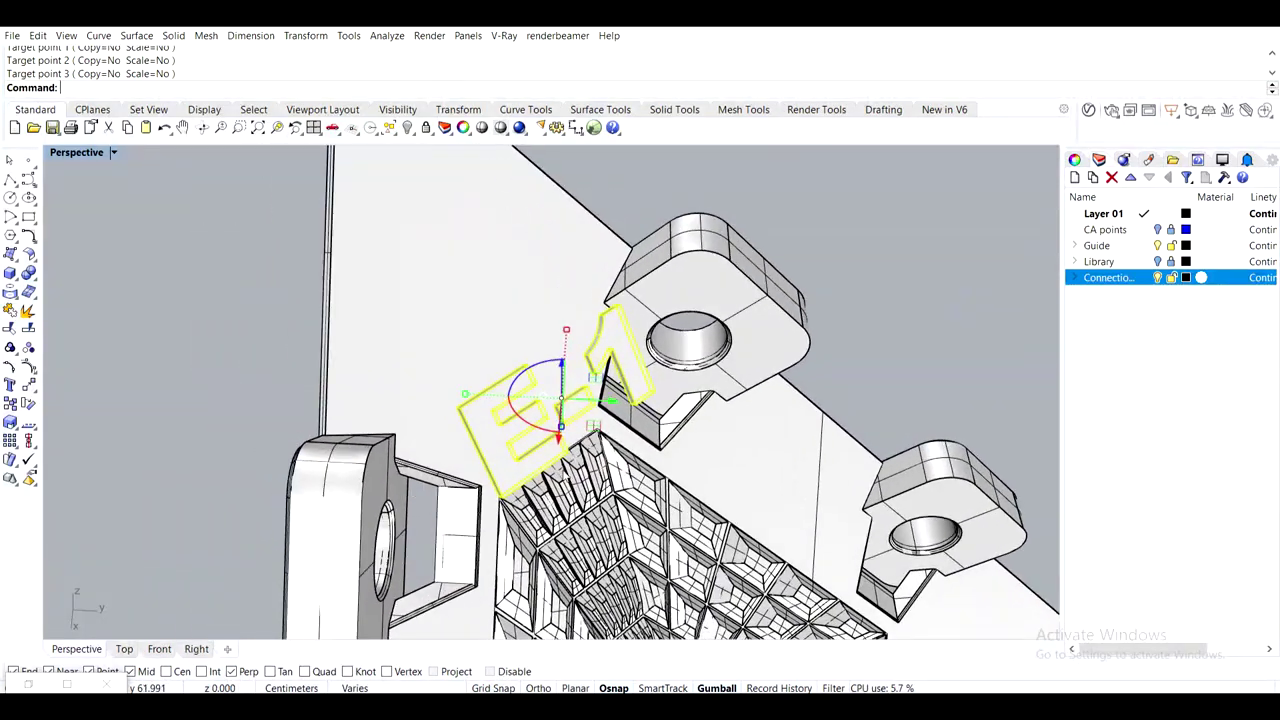
right_click_drag(538, 466, 685, 475)
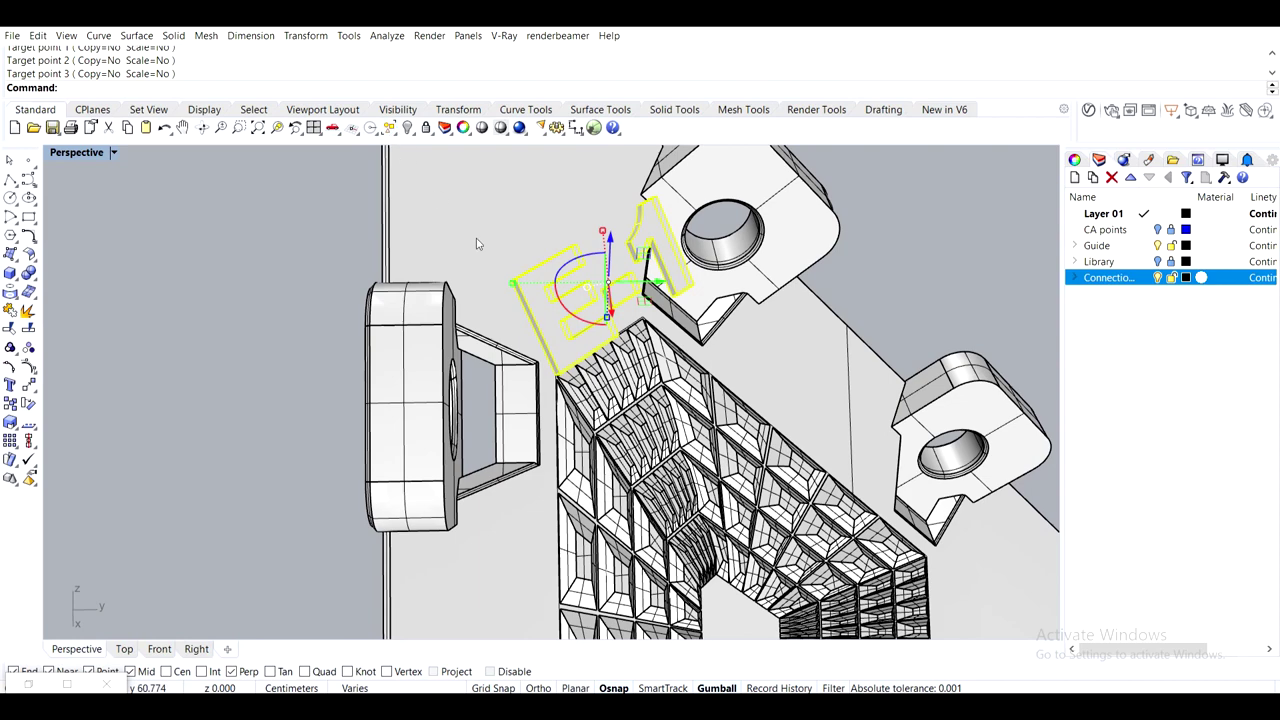
Move the E-1 label toward the plate's tip by the E's full height, using the ends of its long edge
type("m")
key("Return")
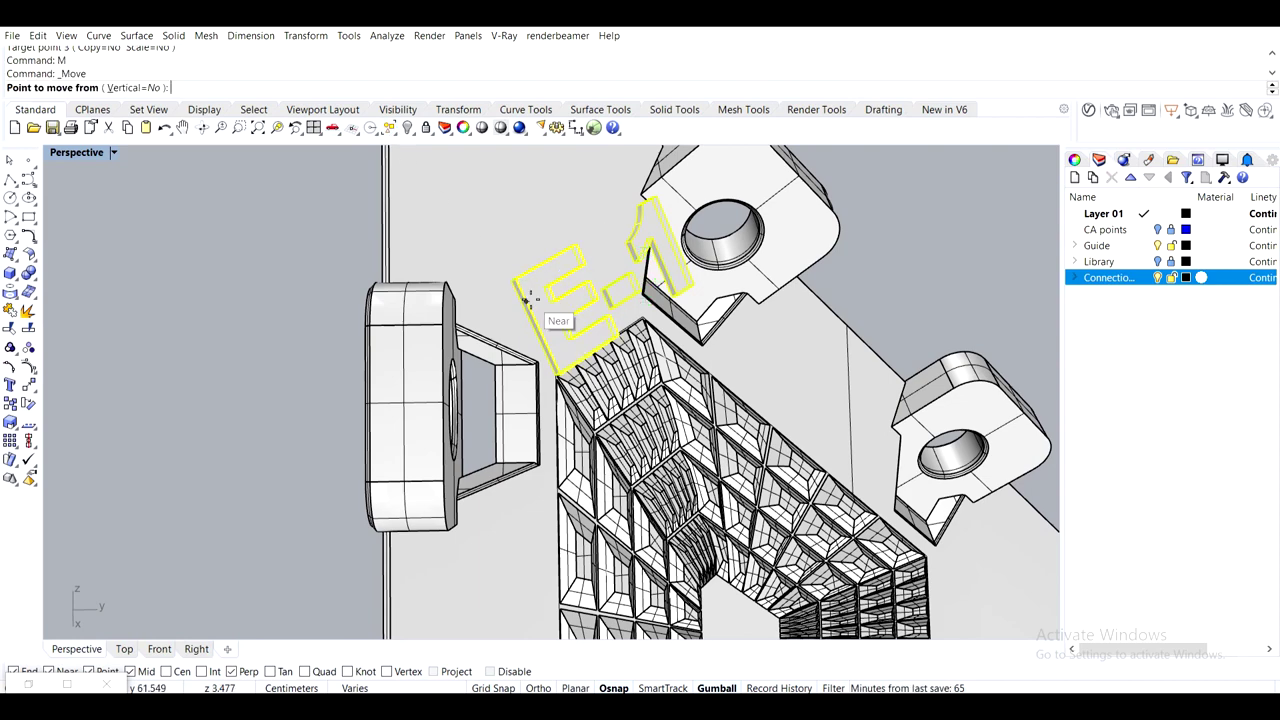
scroll(535, 330, "up", 3)
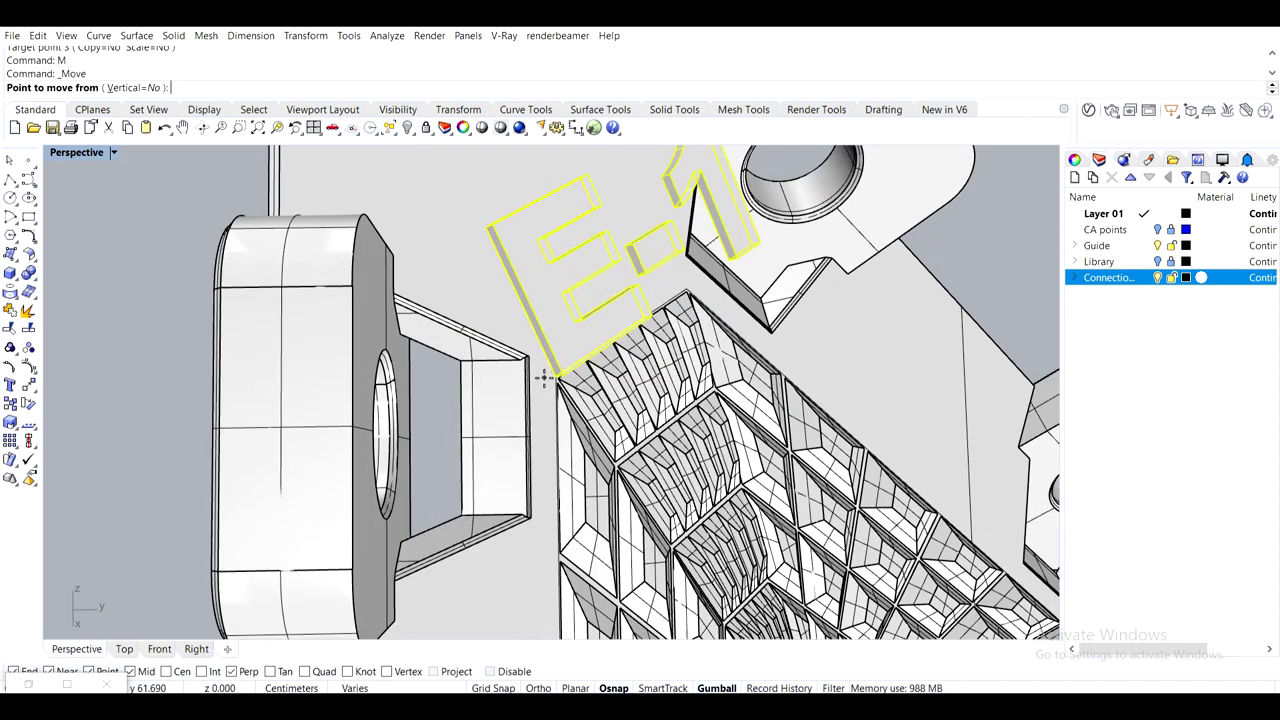
left_click(557, 375)
left_click(490, 231)
scroll(491, 237, "down", 8)
right_click_drag(491, 237, 524, 308, "shift")
scroll(513, 326, "up", 4)
scroll(523, 308, "up", 3)
Move the label further toward the tip by half the E's height, from its lower corner to the long edge's midpoint
type("m")
key("Return")
scroll(493, 370, "up", 4)
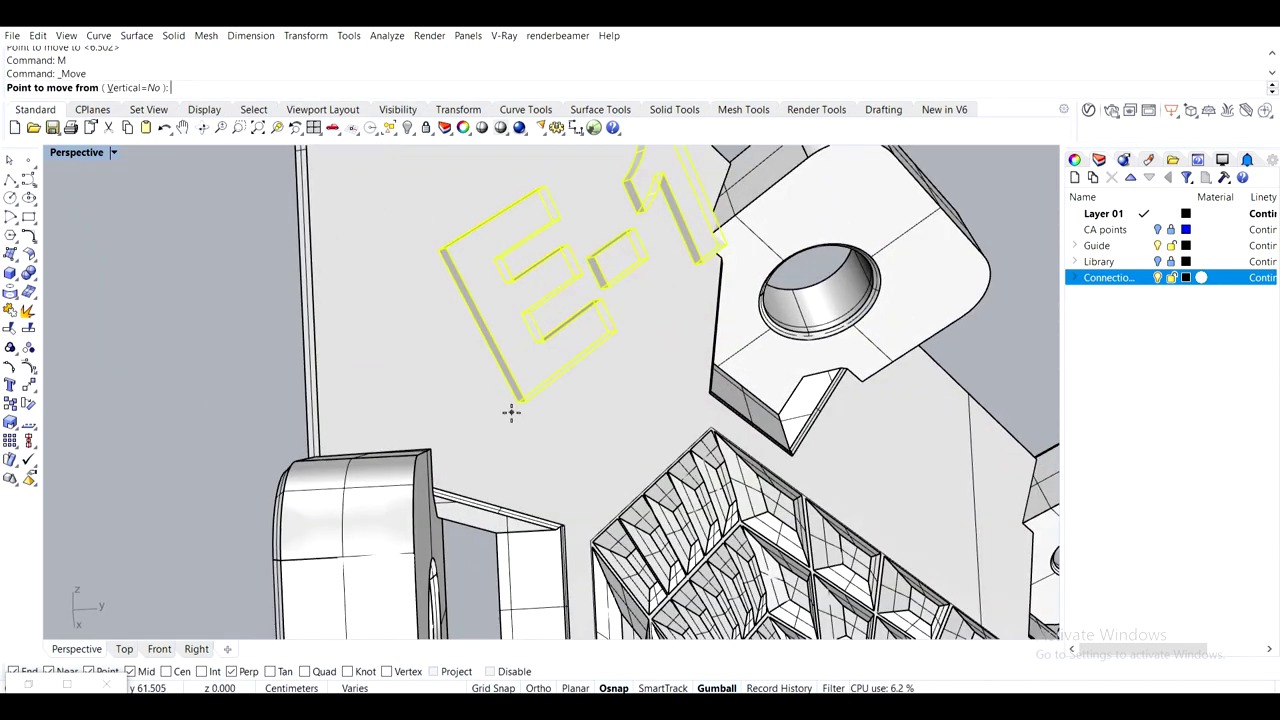
left_click(519, 402)
left_click(480, 330)
scroll(482, 330, "down", 6)
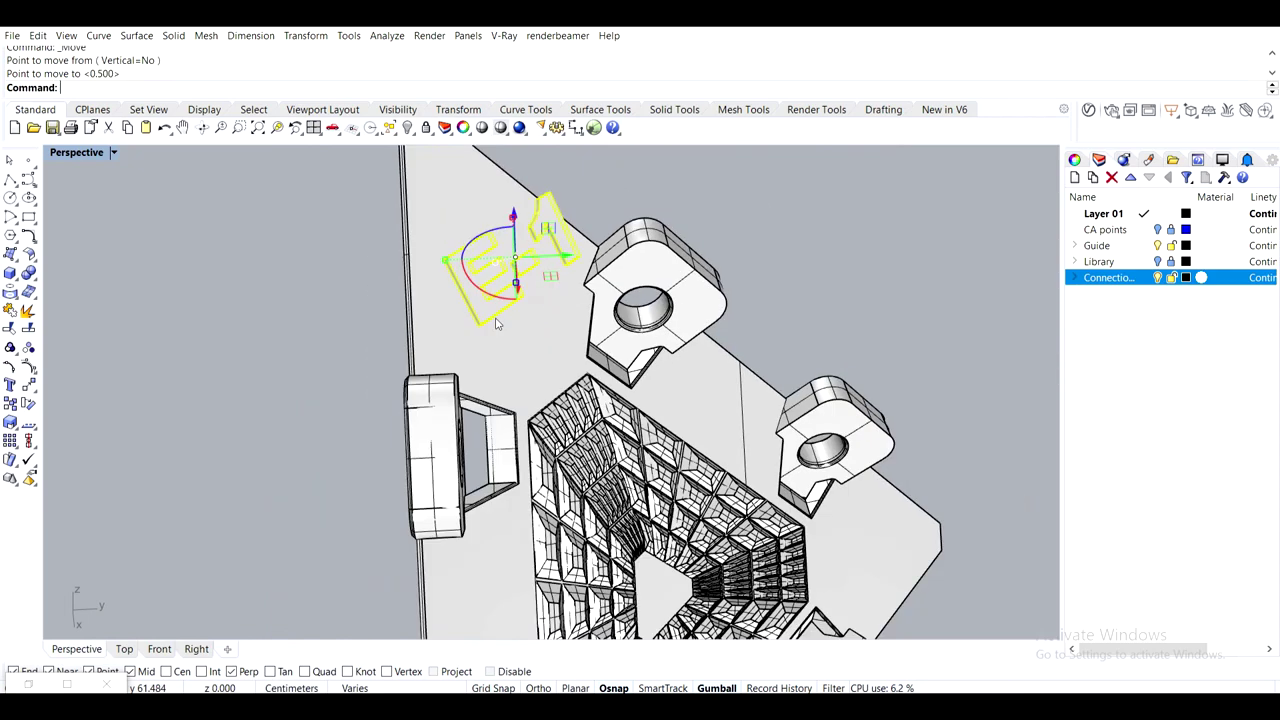
Shift the label sideways by half the E's width, from the midpoint of its upper edge to its outer corner
right_click_drag(494, 326, 429, 342)
scroll(304, 334, "up", 3)
scroll(350, 330, "up", 4)
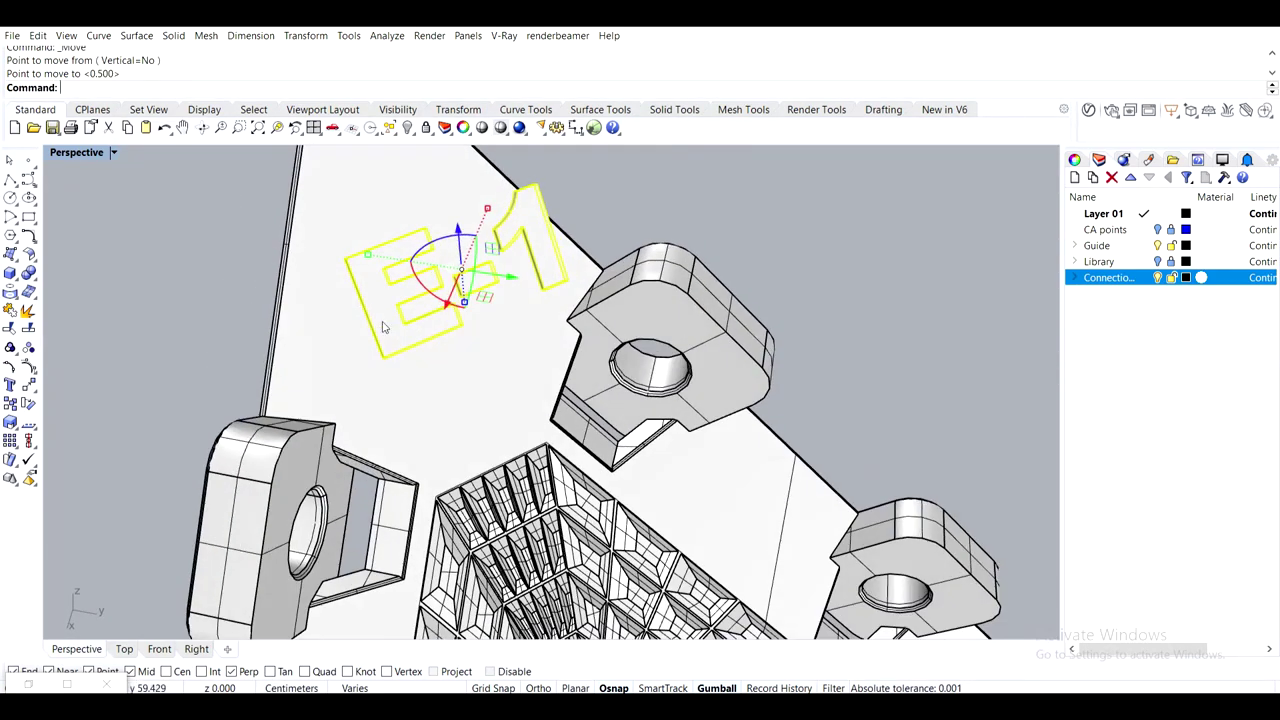
scroll(326, 557, "up", 1)
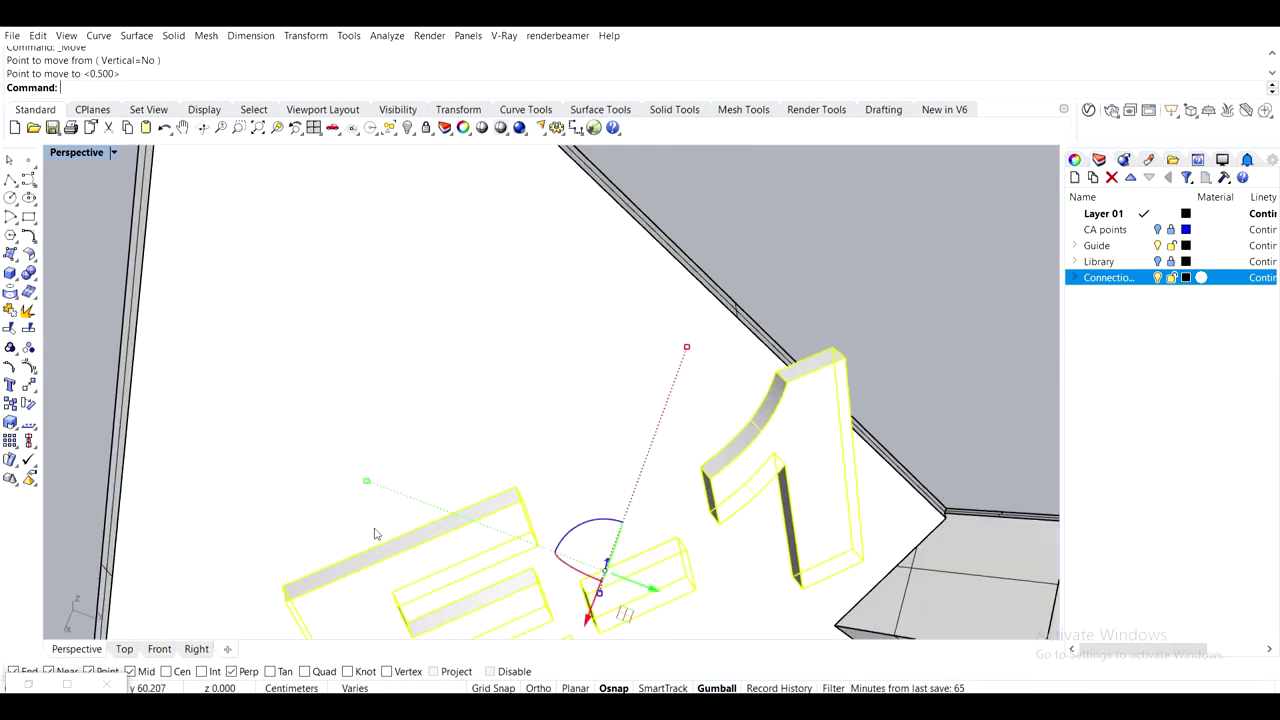
type("m")
key("Return")
left_click(398, 537)
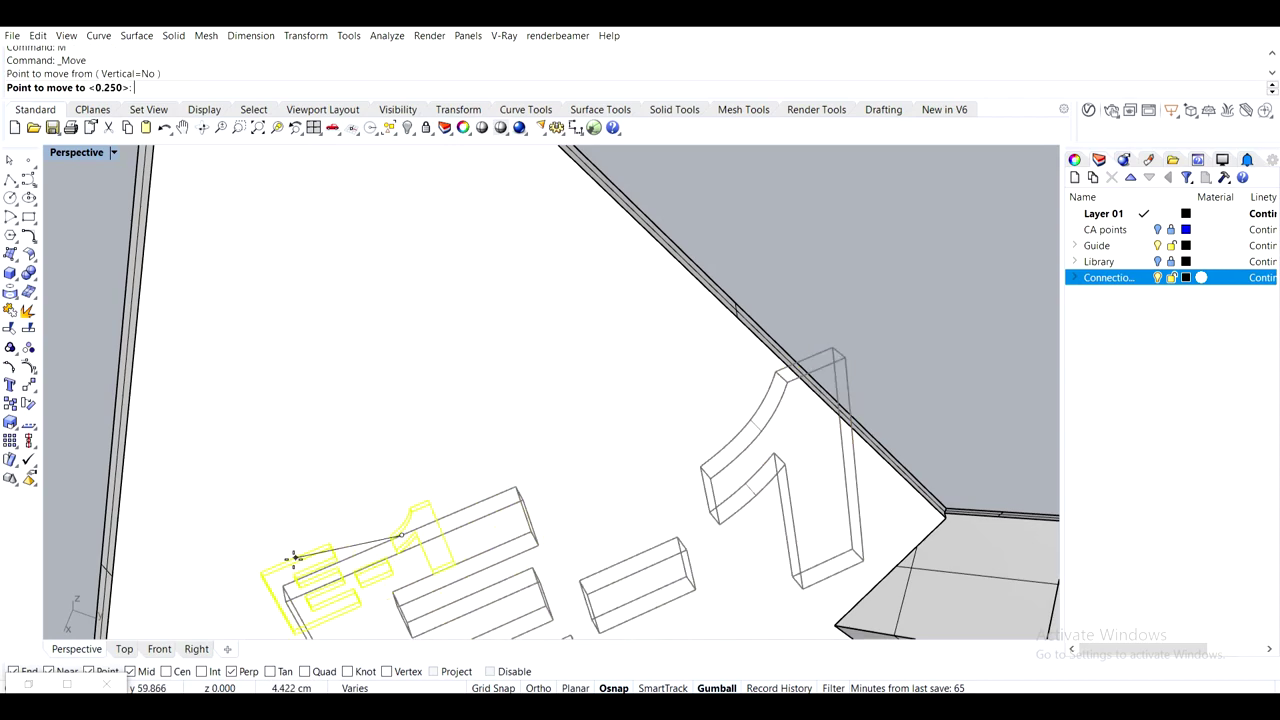
left_click(286, 587)
scroll(344, 550, "down", 5)
right_click_drag(361, 522, 373, 442)
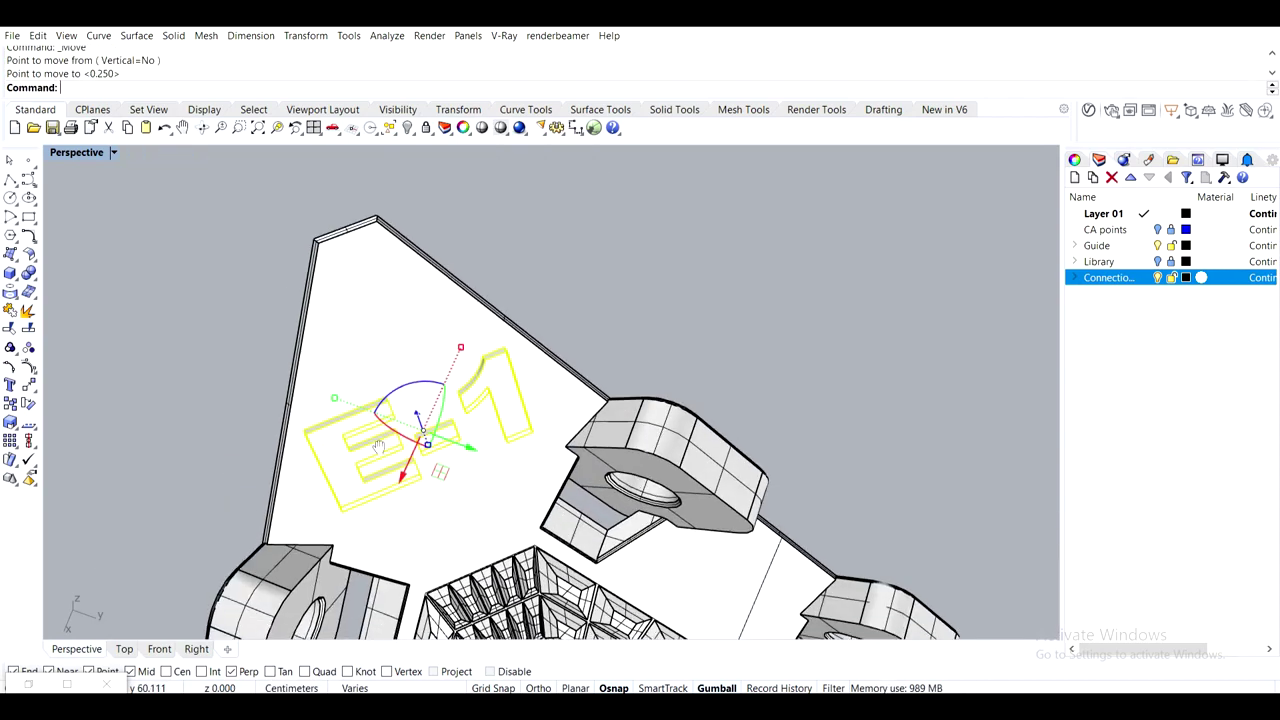
left_click(655, 308)
scroll(651, 311, "down", 5)
right_click_drag(651, 315, 520, 328)
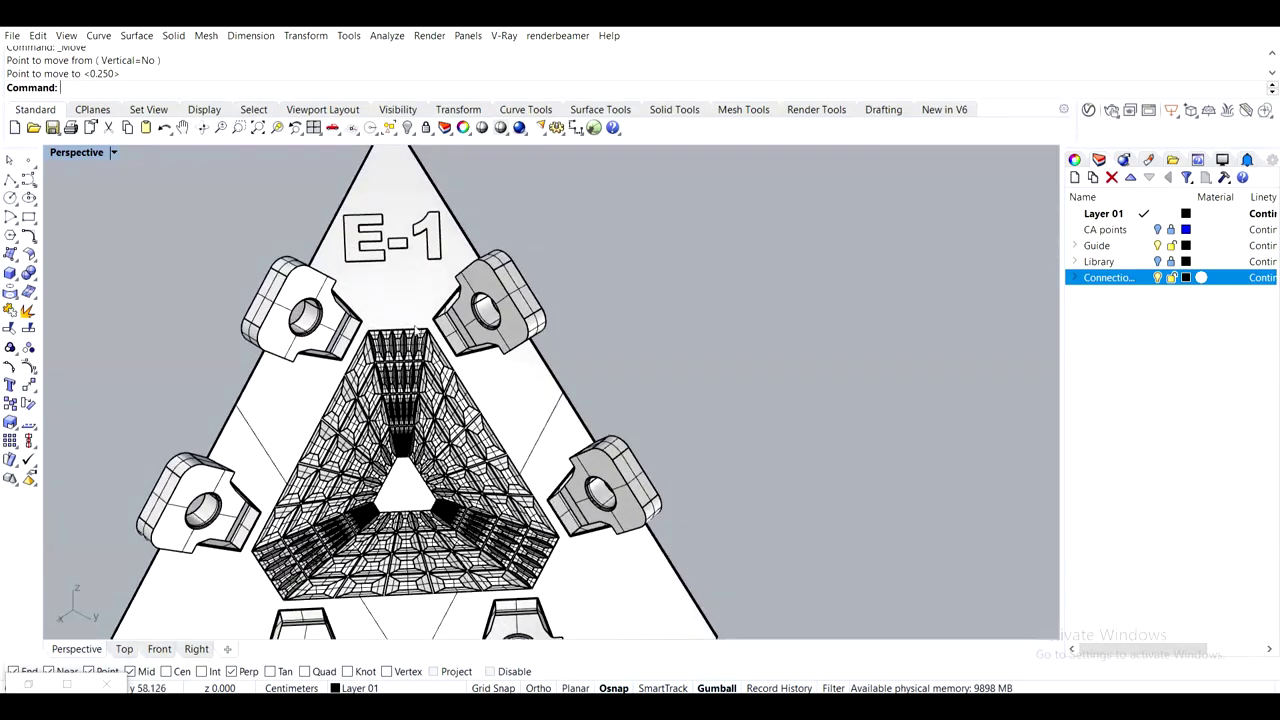
Select the whole triangular assembly of plate, panels, connectors and E-1 label, and merge it with BooleanUnion
scroll(418, 327, "down", 7)
right_click_drag(418, 327, 594, 426)
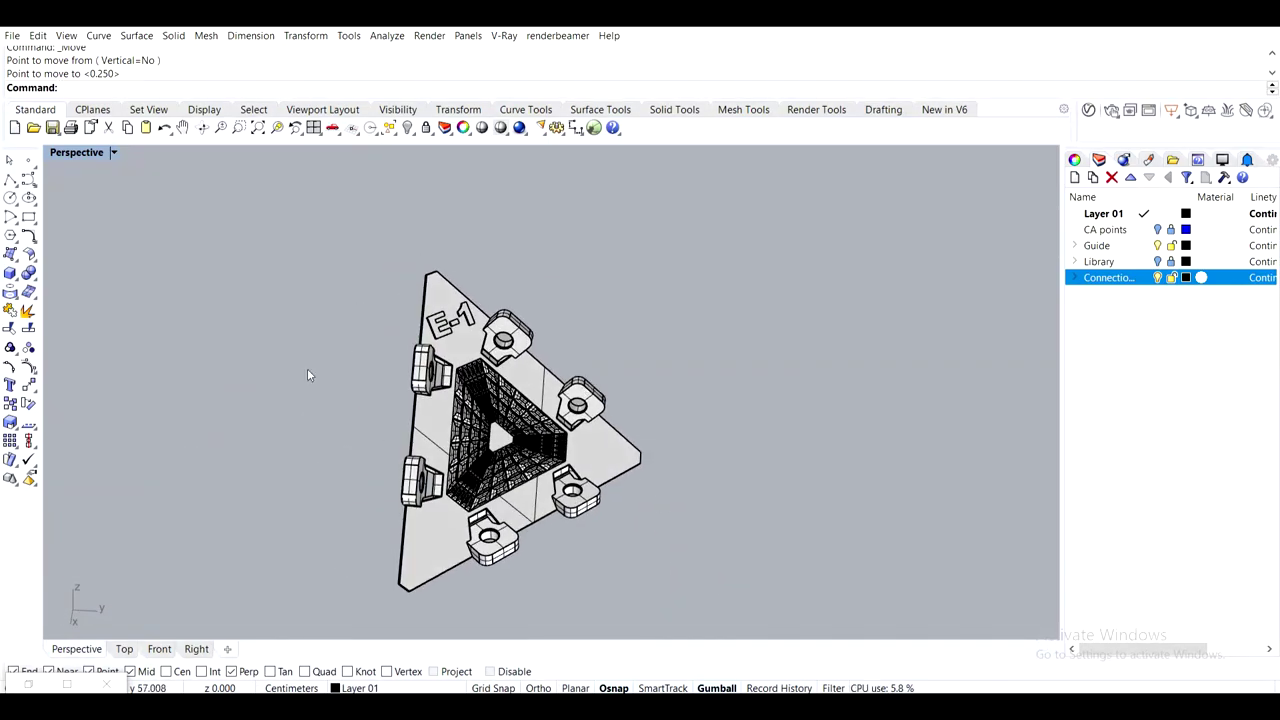
left_click_drag(755, 567, 329, 269)
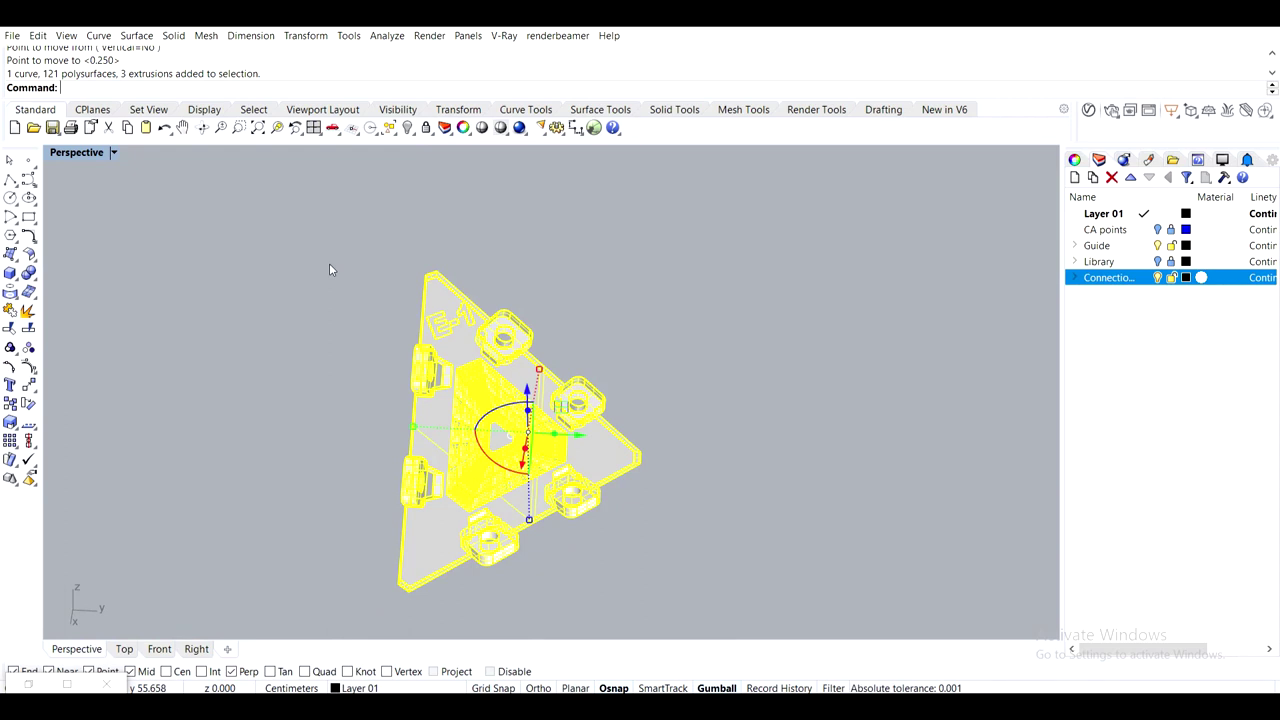
left_click(330, 266)
left_click_drag(735, 556, 229, 228)
type("BooleanUnion")
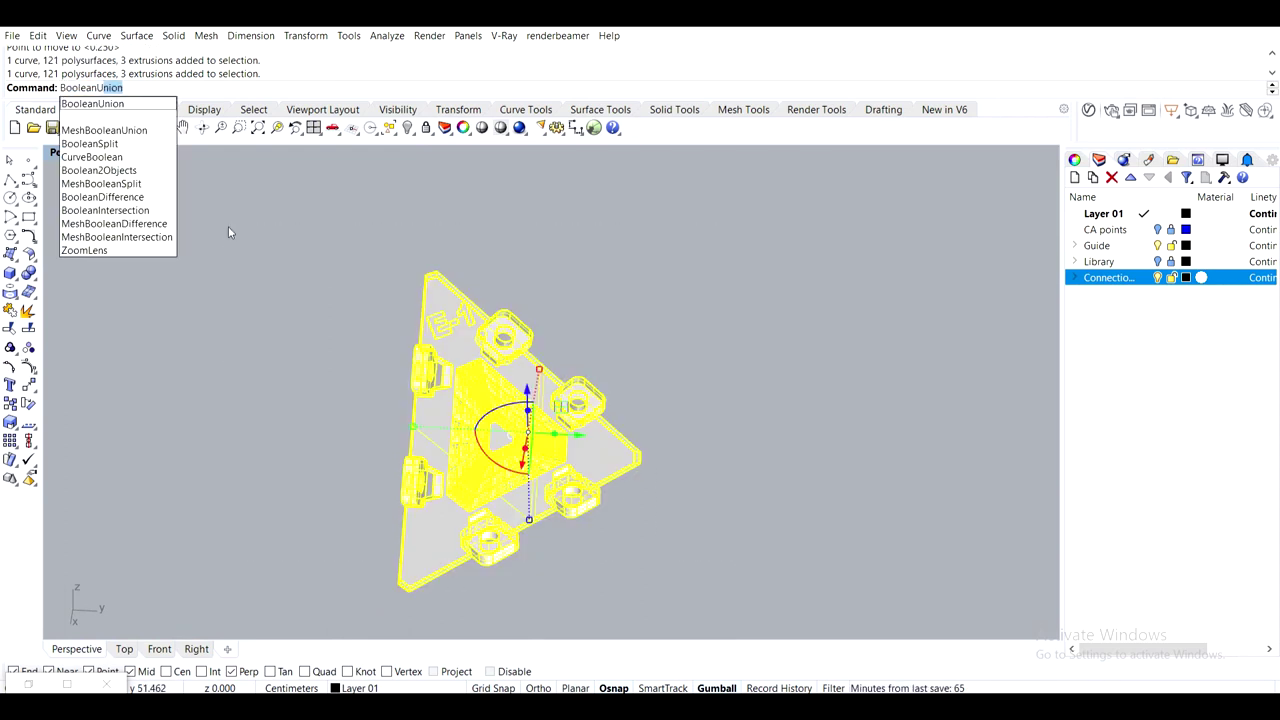
key("Return")
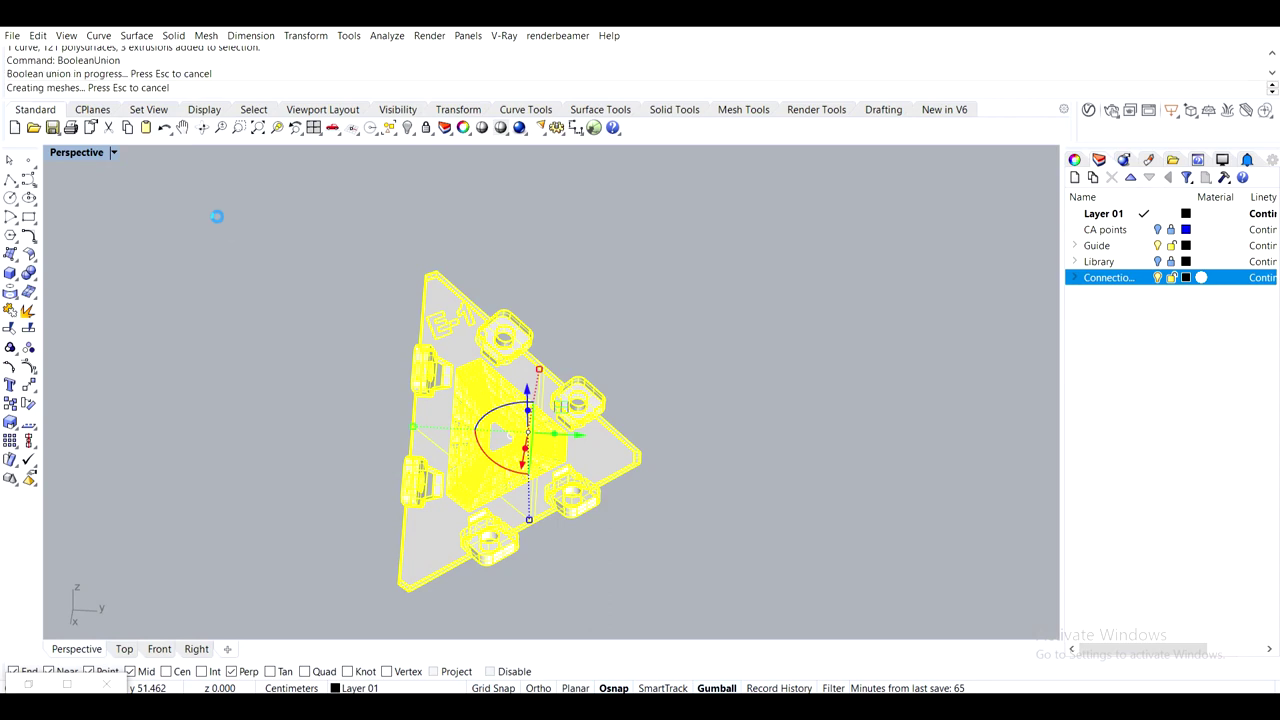
Select the leftover curve with SelCrv and delete it
right_click_drag(583, 439, 522, 351)
scroll(430, 385, "up", 7)
scroll(453, 251, "up", 4)
right_click_drag(453, 251, 594, 348)
scroll(594, 348, "up", 11)
scroll(594, 348, "down", 13)
scroll(670, 350, "down", 6)
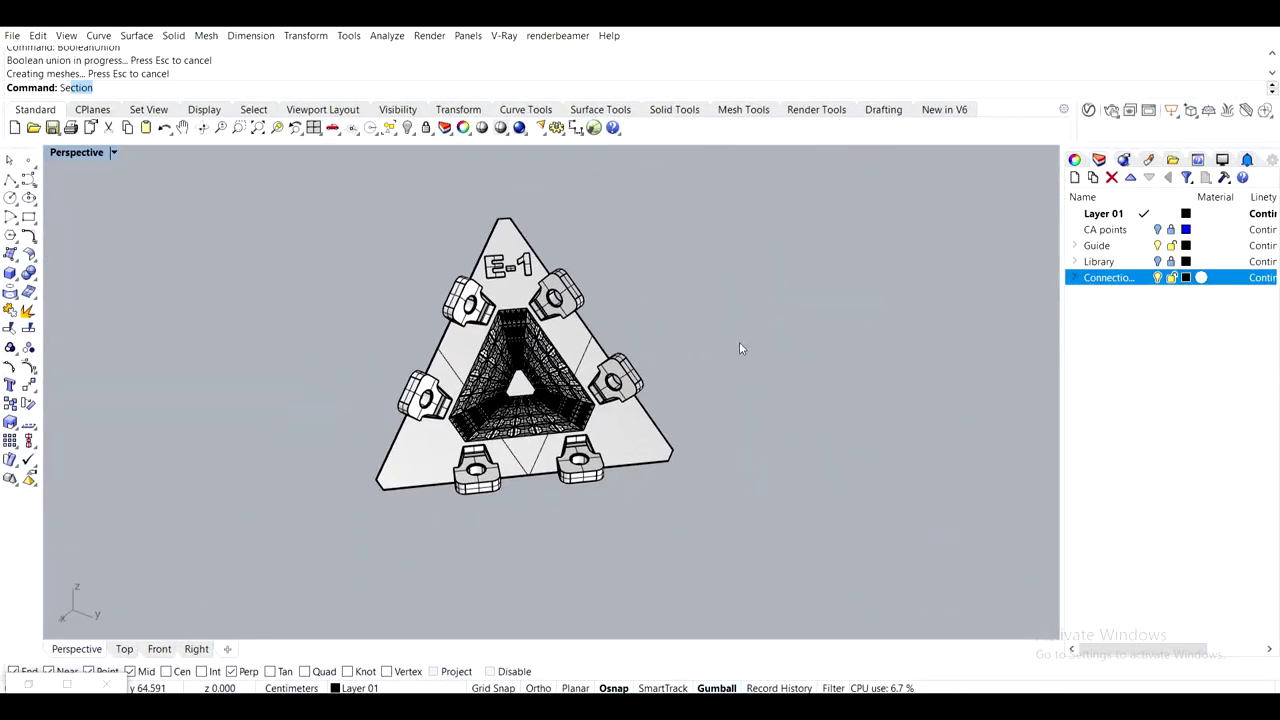
key("Return")
key("Delete")
Examine the E-1 letters up close on the merged plate, then the whole assembly
scroll(480, 242, "up", 15)
right_click_drag(580, 404, 561, 375)
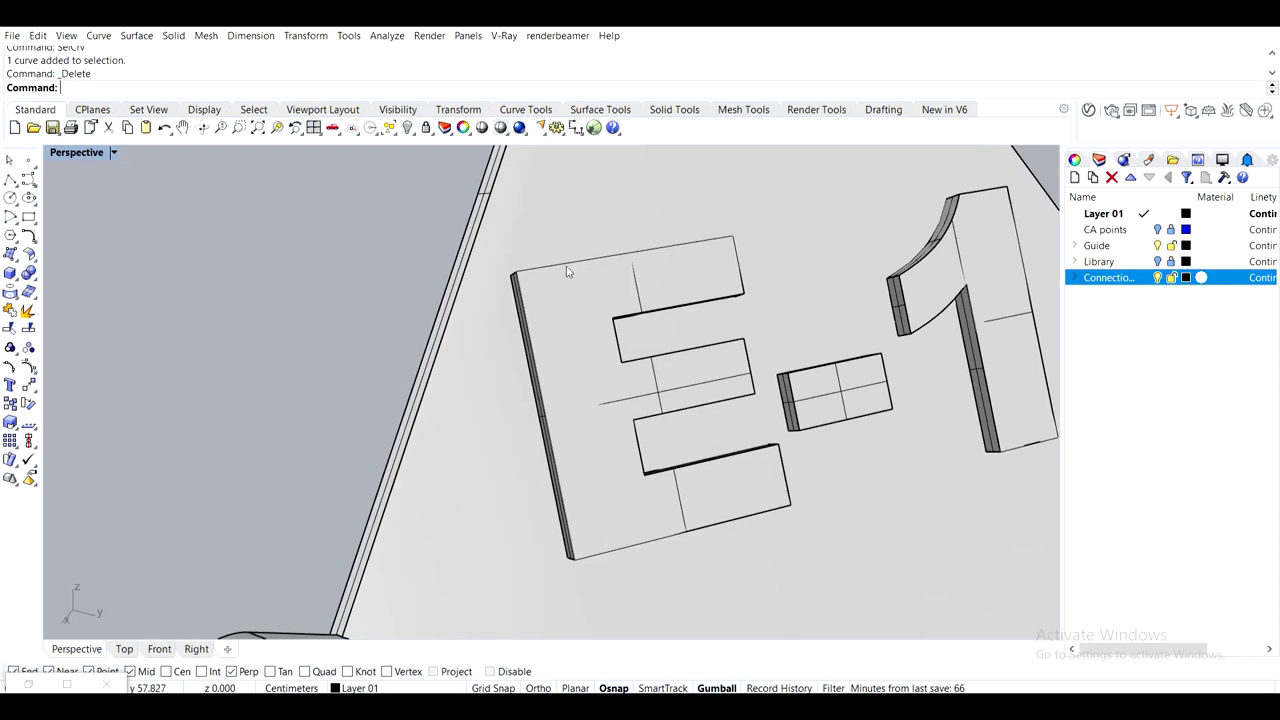
scroll(797, 406, "down", 5)
scroll(827, 418, "up", 10)
scroll(827, 421, "down", 10)
right_click_drag(827, 421, 521, 243, "shift")
scroll(711, 360, "down", 10)
scroll(586, 316, "down", 5)
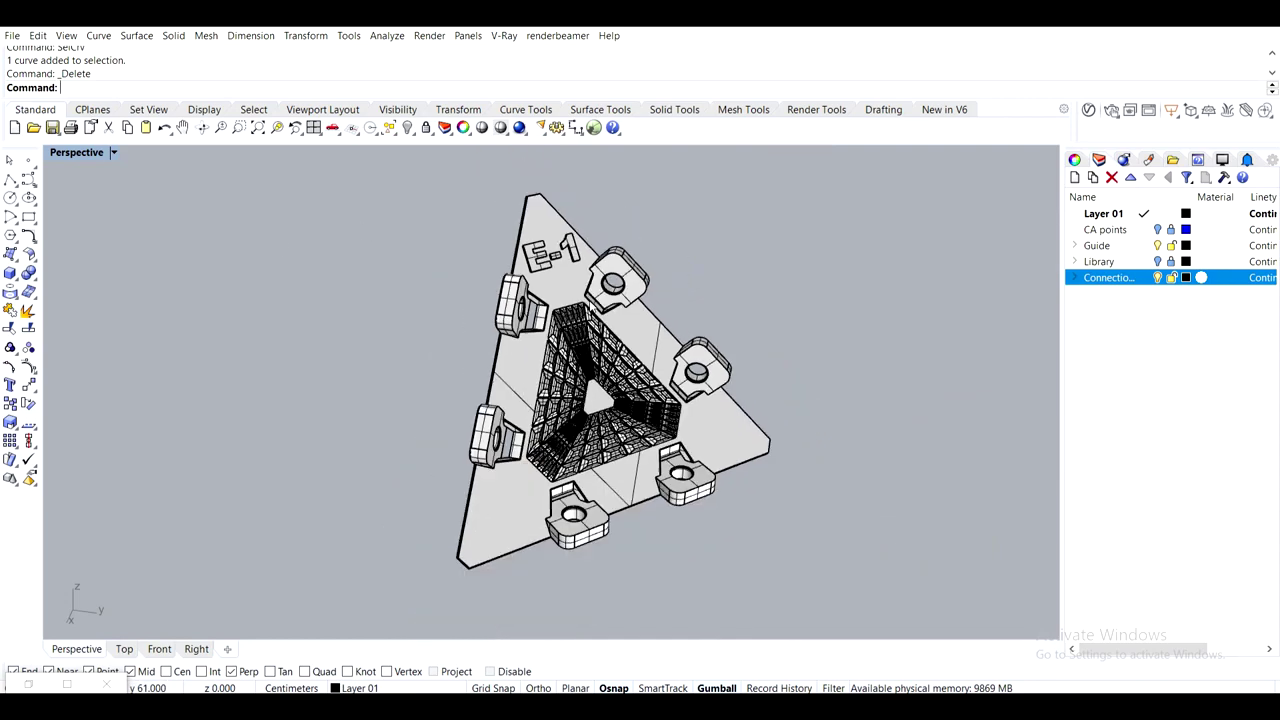
right_click_drag(586, 316, 524, 410, "shift")
scroll(493, 343, "down", 7)
scroll(497, 322, "down", 7)
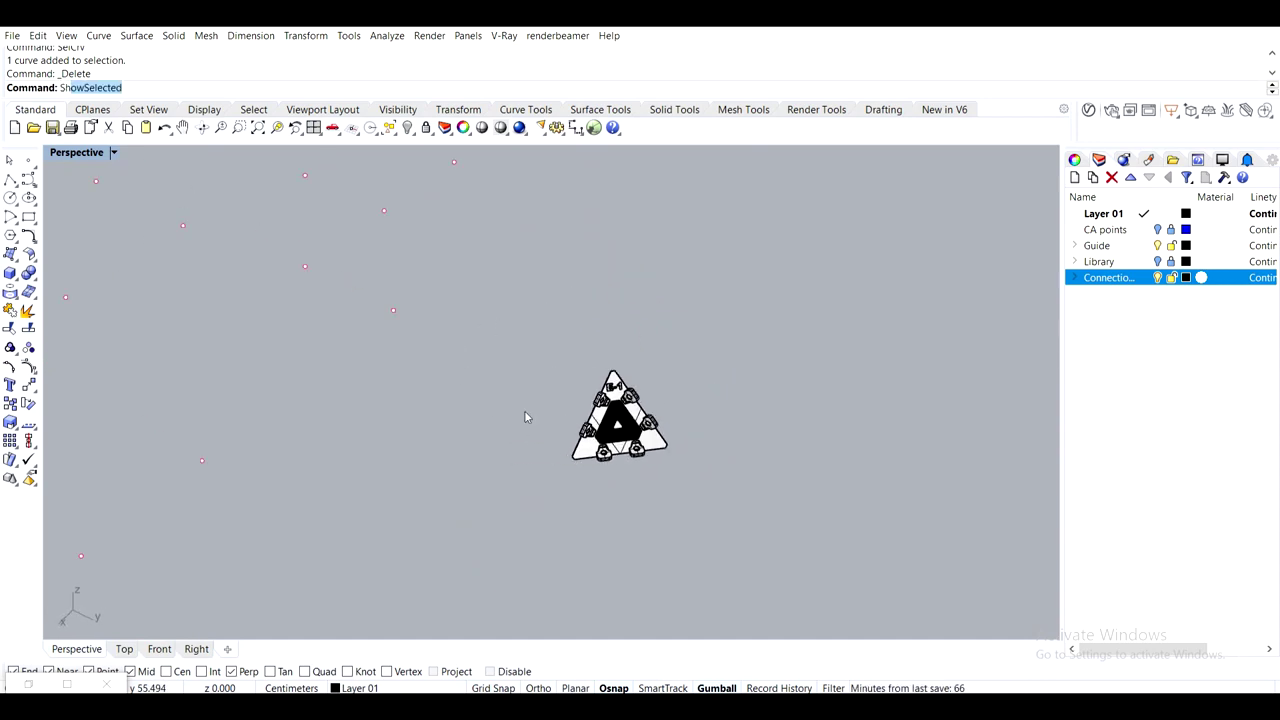
Show all hidden objects
type("how")
key("Return")
right_click_drag(526, 410, 720, 388)
Copy the merged triangular assembly from its source frame's corner to the matching corner of wireframe cube 1
scroll(662, 430, "up", 10)
left_click(664, 446)
scroll(645, 470, "down", 6)
right_click_drag(635, 480, 644, 337)
scroll(674, 380, "down", 6)
scroll(674, 380, "up", 4)
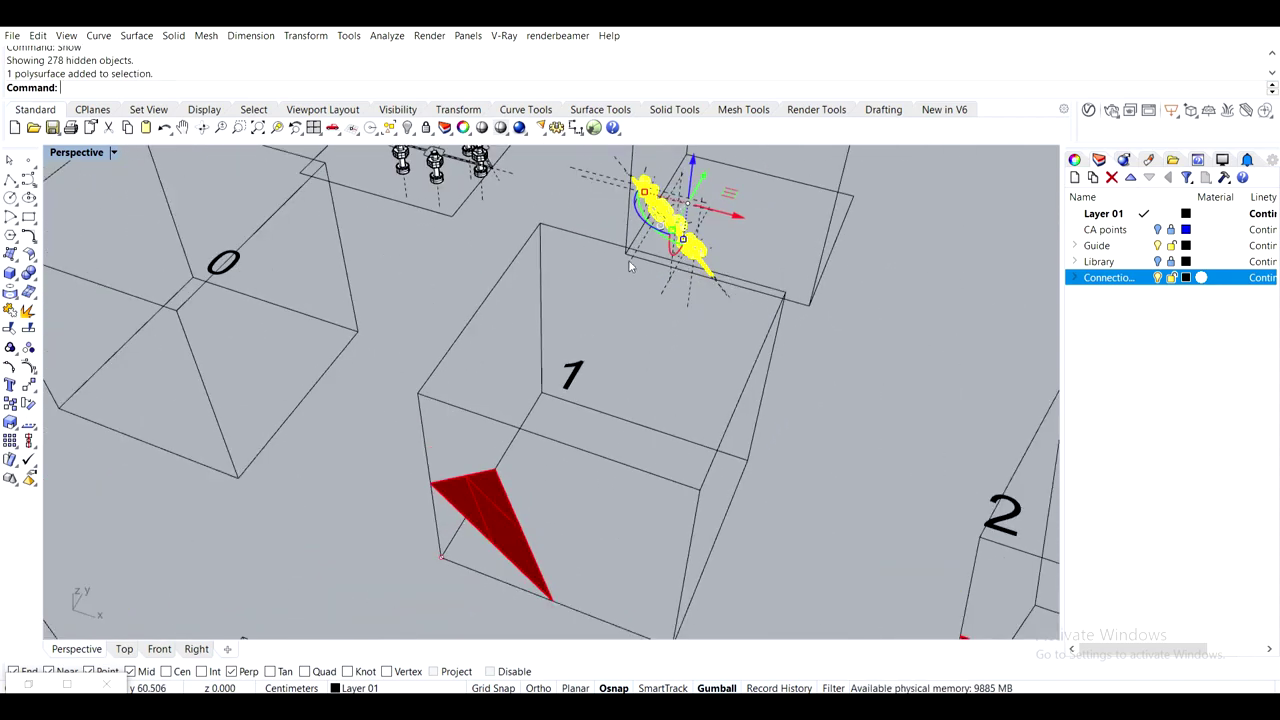
type("Copy")
key("Return")
scroll(632, 254, "up", 9)
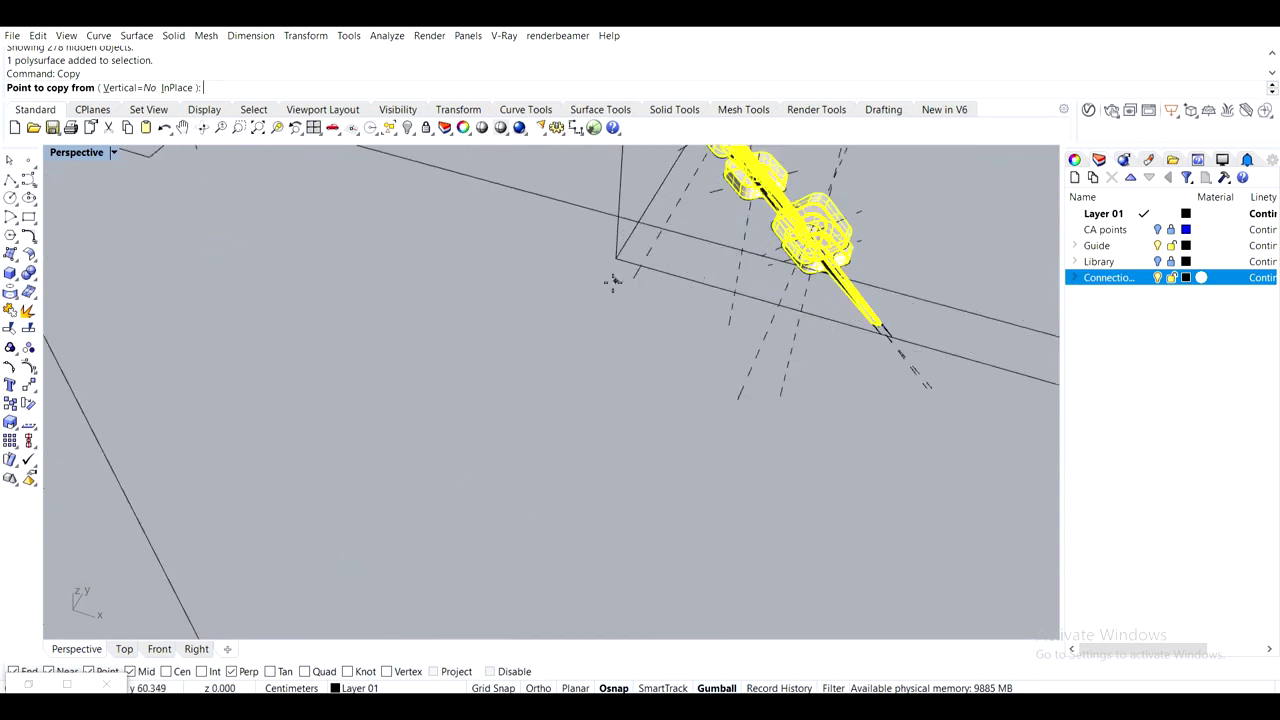
left_click(614, 257)
scroll(614, 257, "down", 5)
scroll(514, 430, "up", 2)
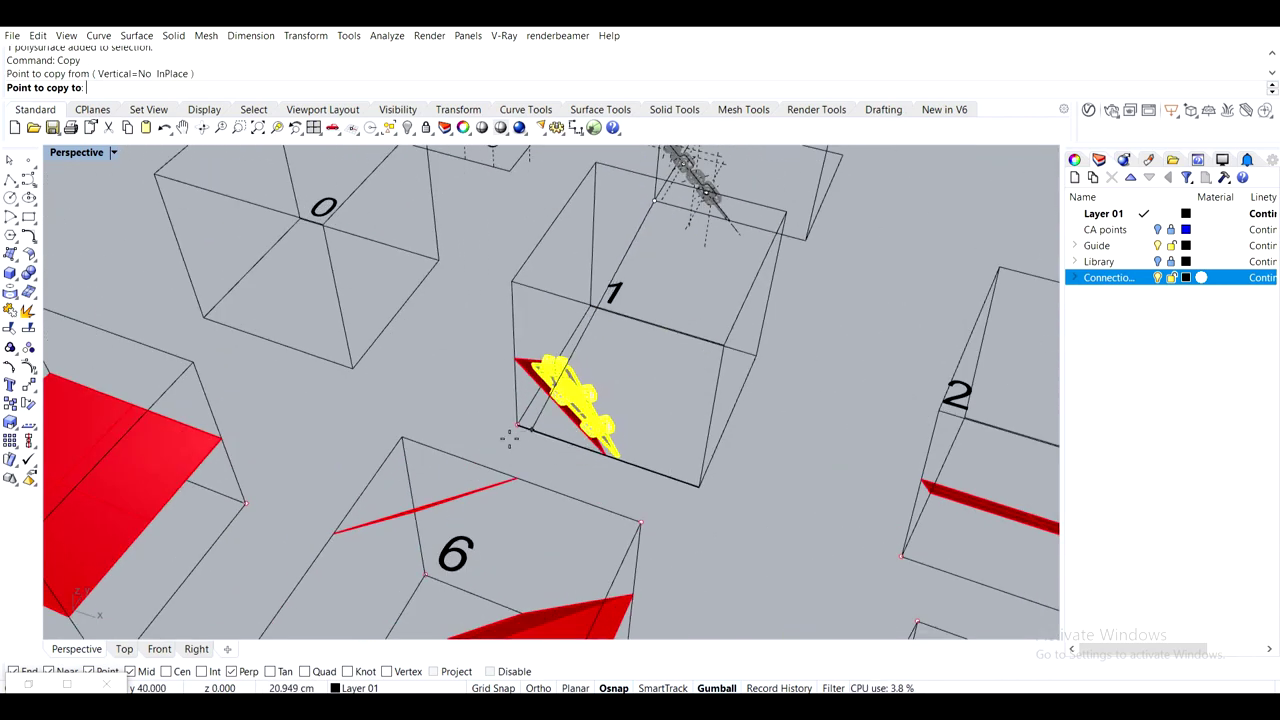
left_click(517, 425)
key("Escape")
Examine how the copied assembly sits against the red triangle and the wireframe of cube 1
right_click_drag(617, 397, 530, 379)
scroll(526, 386, "up", 10)
scroll(367, 258, "up", 7)
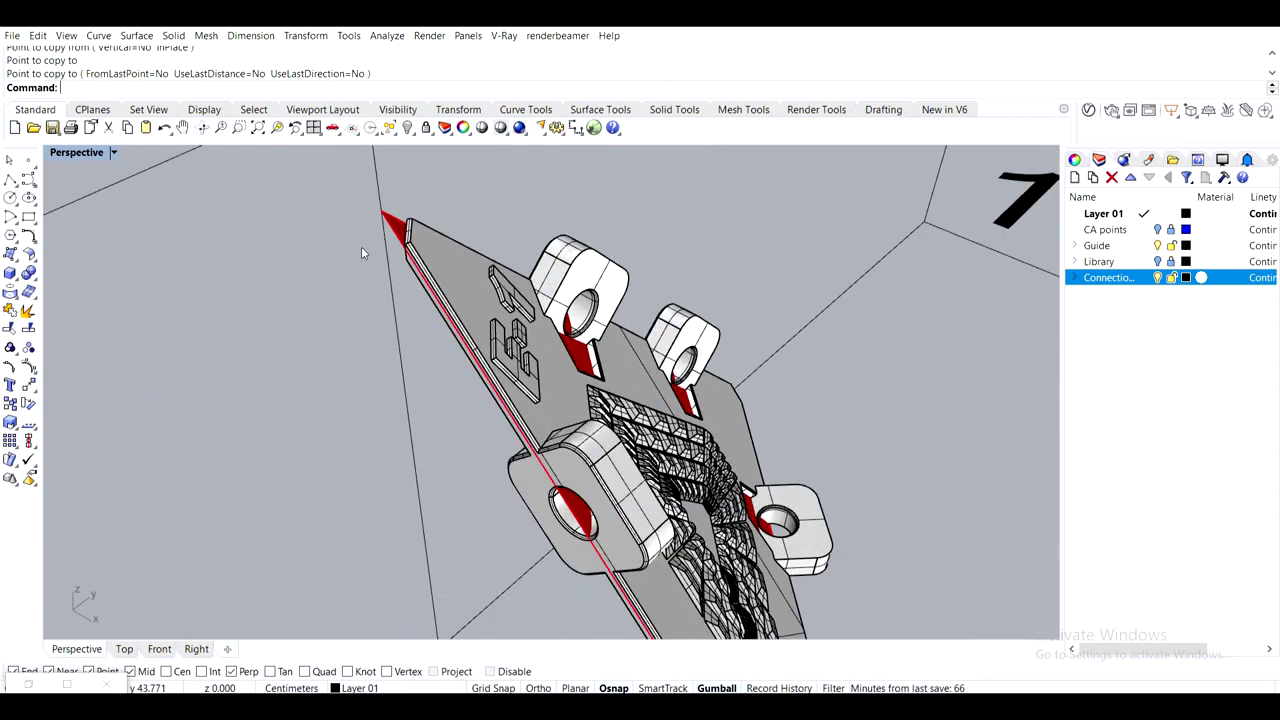
left_click(405, 230)
left_click(383, 227)
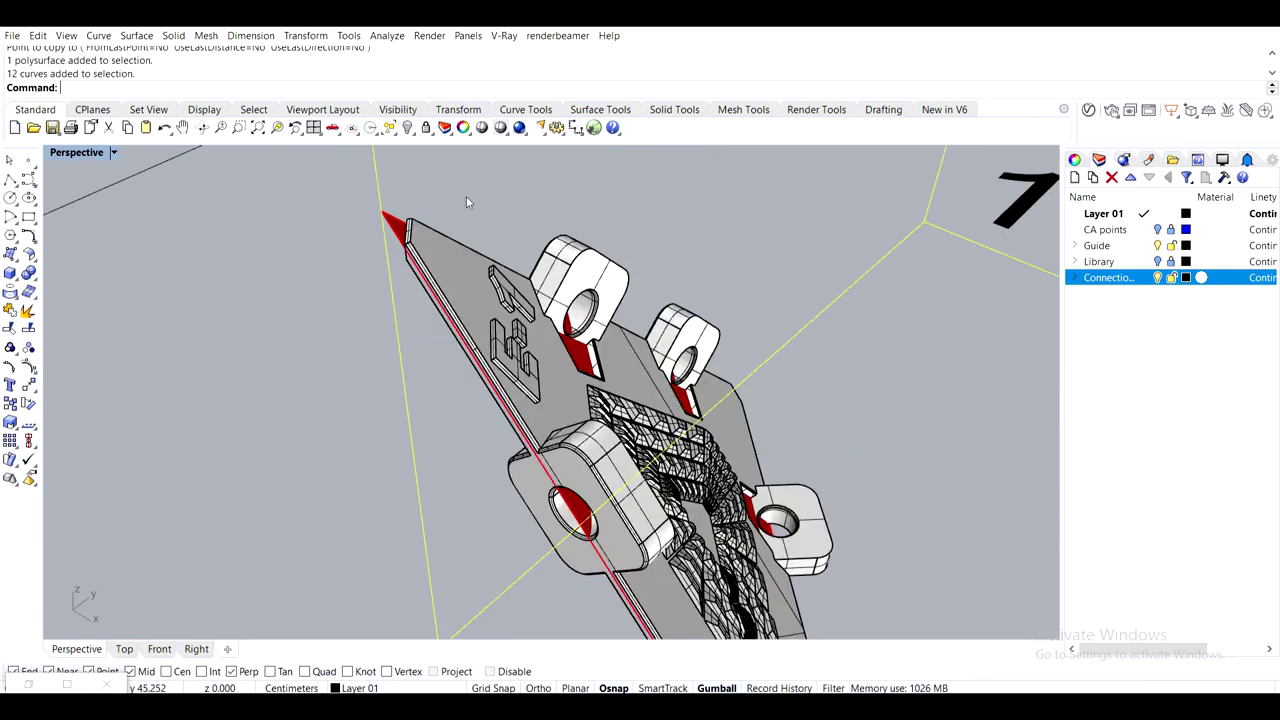
left_click(619, 186)
scroll(620, 195, "down", 8)
scroll(662, 315, "up", 8)
right_click_drag(662, 315, 540, 360)
scroll(640, 332, "down", 12)
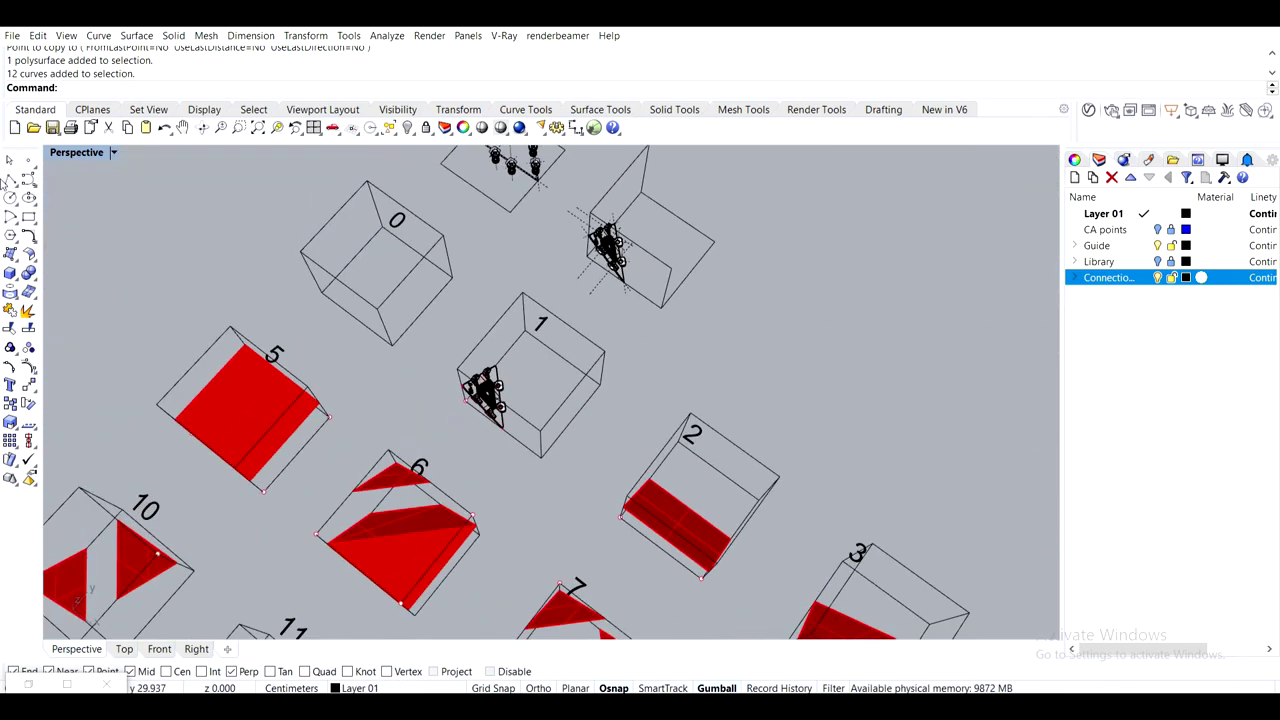
Try to draw a solid box over wireframe cube 1 from two opposite base corners and a height point
left_click(9, 276)
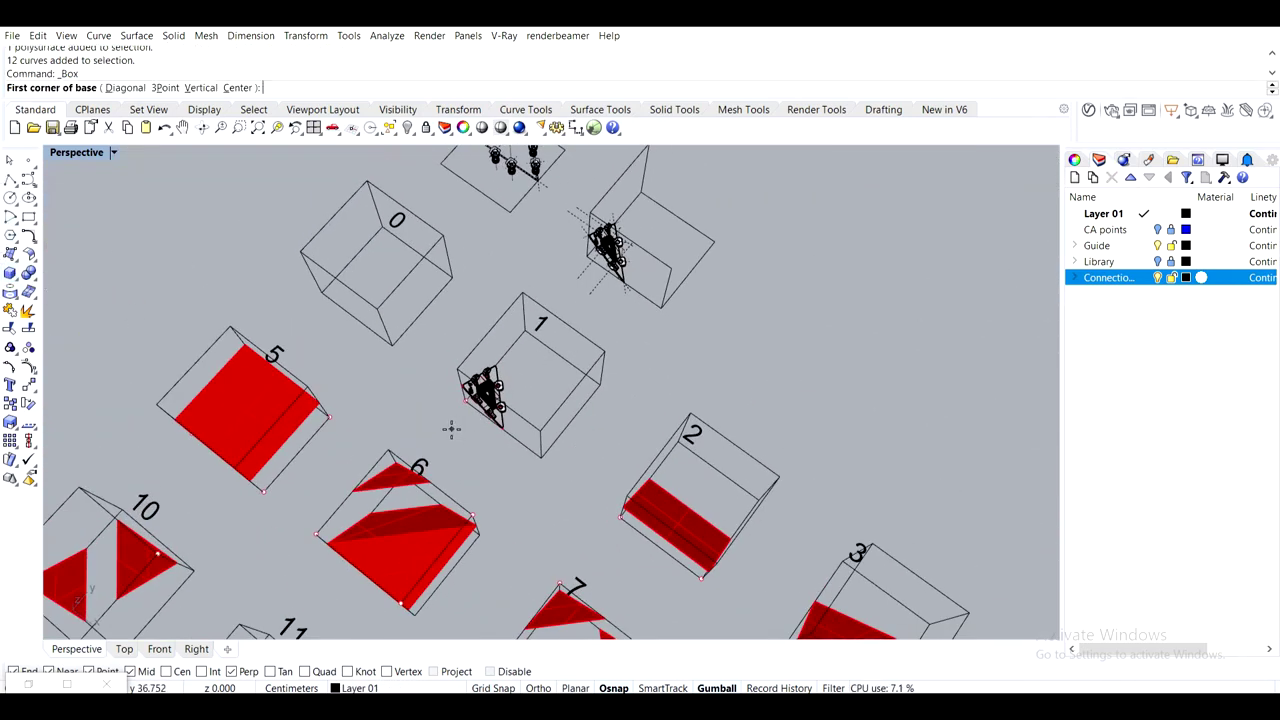
scroll(490, 405, "up", 2)
left_click(458, 397)
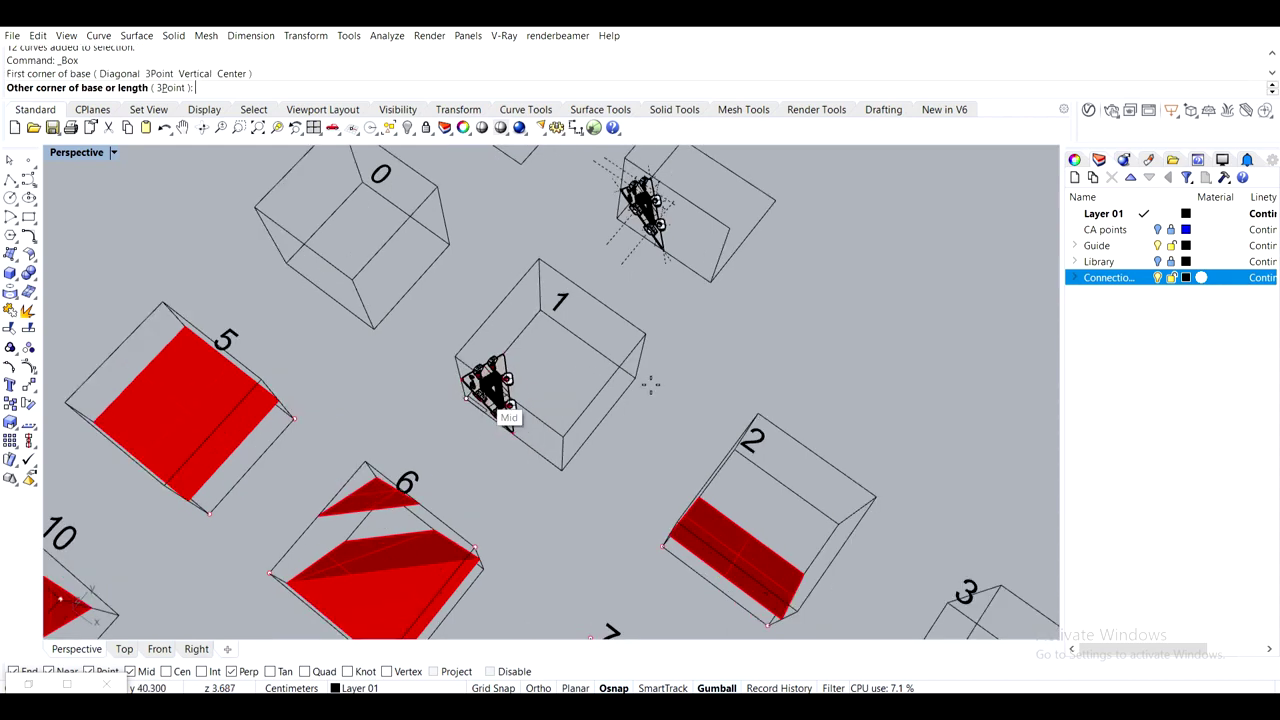
right_click_drag(645, 313, 623, 333)
scroll(630, 327, "up", 4)
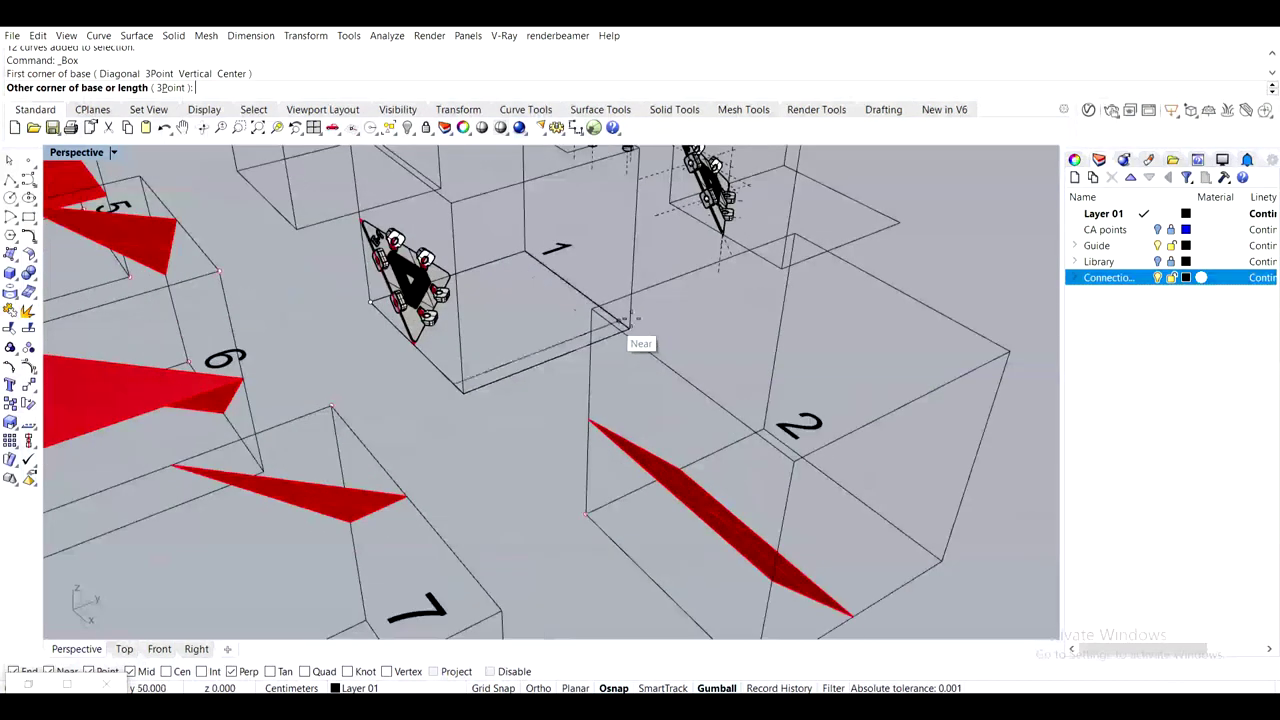
left_click(637, 323)
scroll(637, 320, "down", 6)
scroll(633, 262, "up", 2)
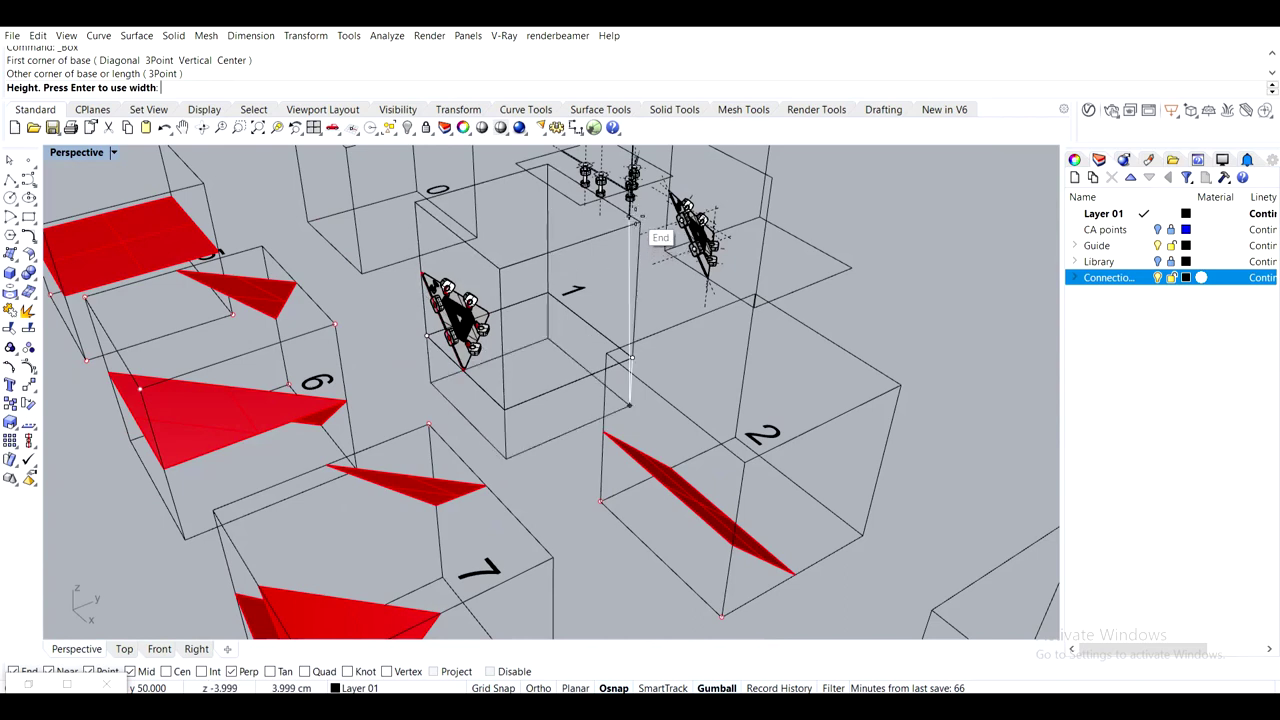
scroll(631, 230, "up", 2)
left_click(630, 222)
right_click_drag(631, 225, 612, 302)
scroll(605, 304, "down", 2)
right_click_drag(372, 448, 424, 420, "shift")
scroll(424, 420, "up", 5)
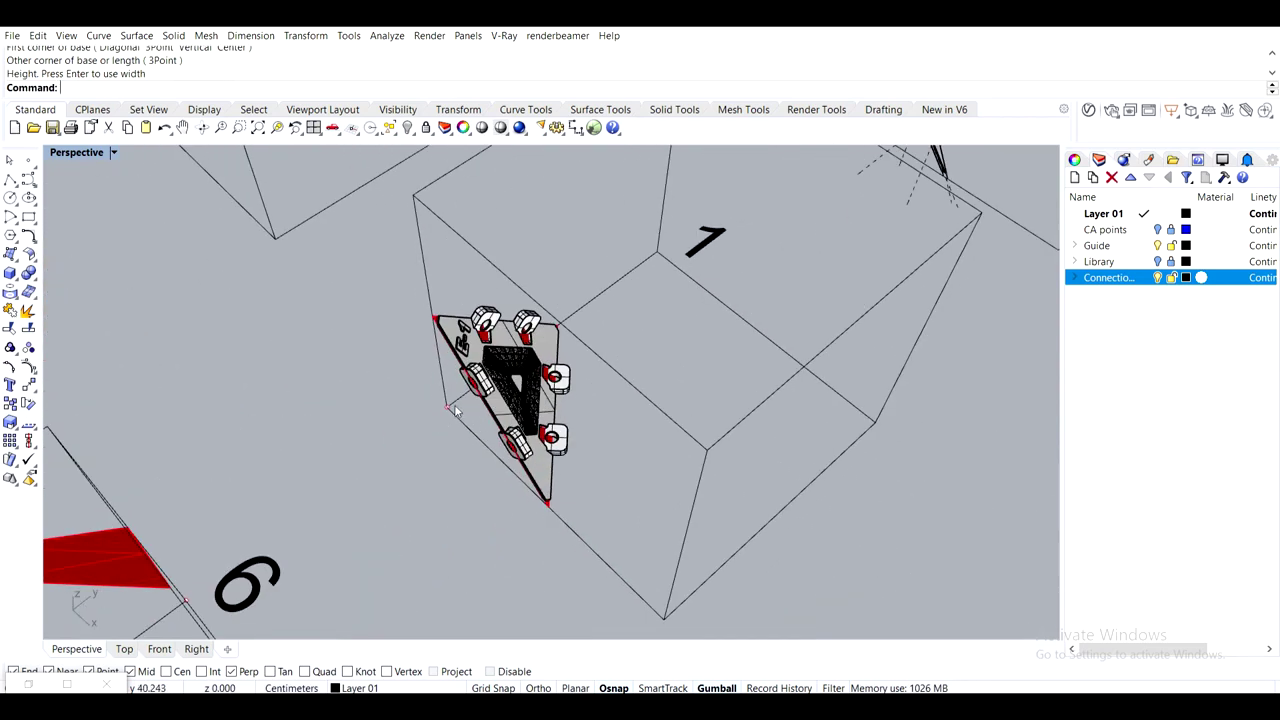
Draw a solid box filling wireframe cube 1, snapping to its opposite base corners and an upper corner for the height
right_click(460, 411)
left_click(447, 407)
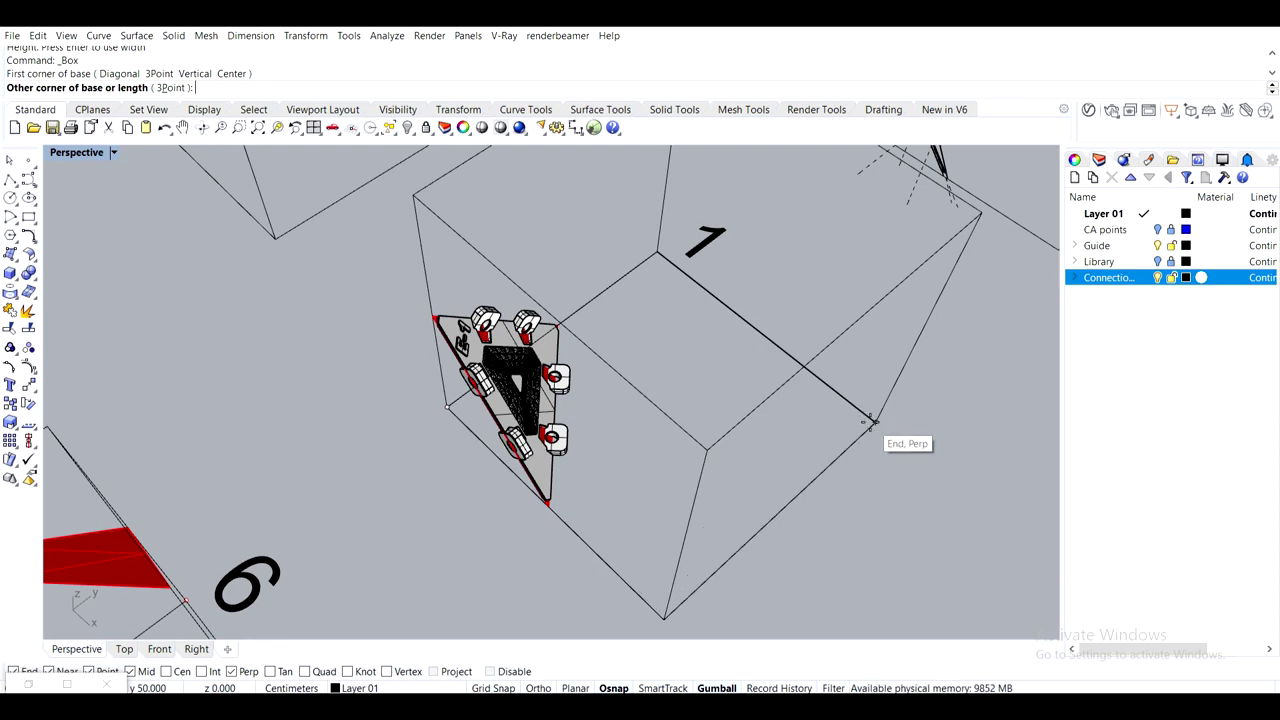
left_click(878, 425)
left_click(981, 215)
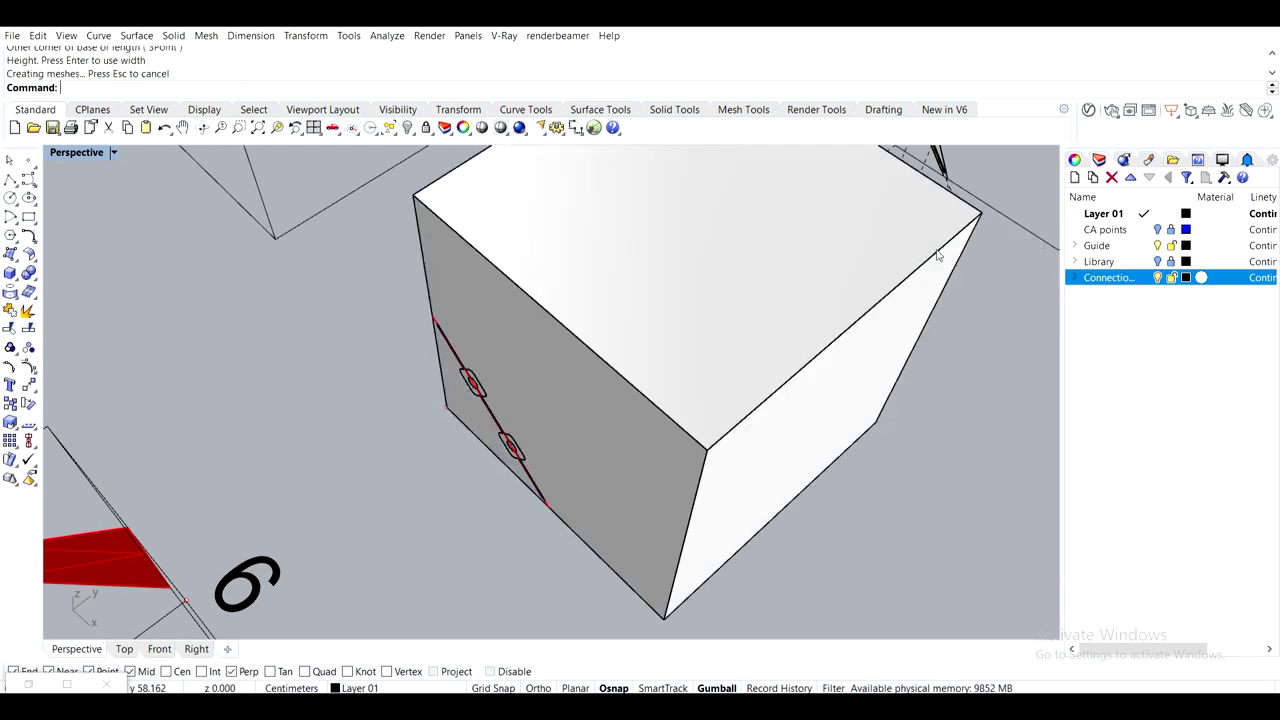
Move the solid box out of cube 1 into the empty area beyond the numbered cubes
scroll(640, 316, "down", 6)
right_click_drag(648, 318, 537, 342, "shift")
left_click(535, 332)
scroll(595, 305, "down", 4)
right_click_drag(600, 303, 478, 404, "shift")
left_click_drag(487, 394, 688, 295)
scroll(670, 302, "up", 4)
right_click_drag(653, 308, 635, 413, "shift")
Copy the box corner to corner three times to form a two-by-two block of adjoining boxes
type("Copy")
key("Return")
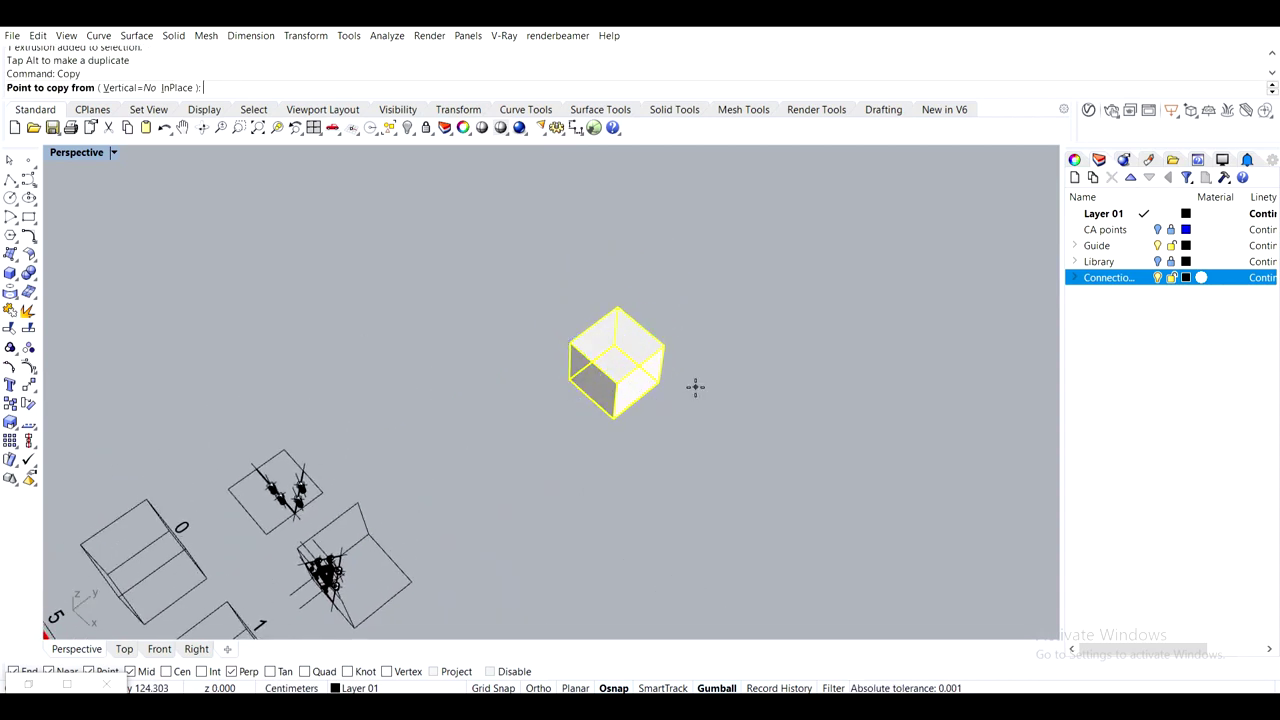
left_click(658, 382)
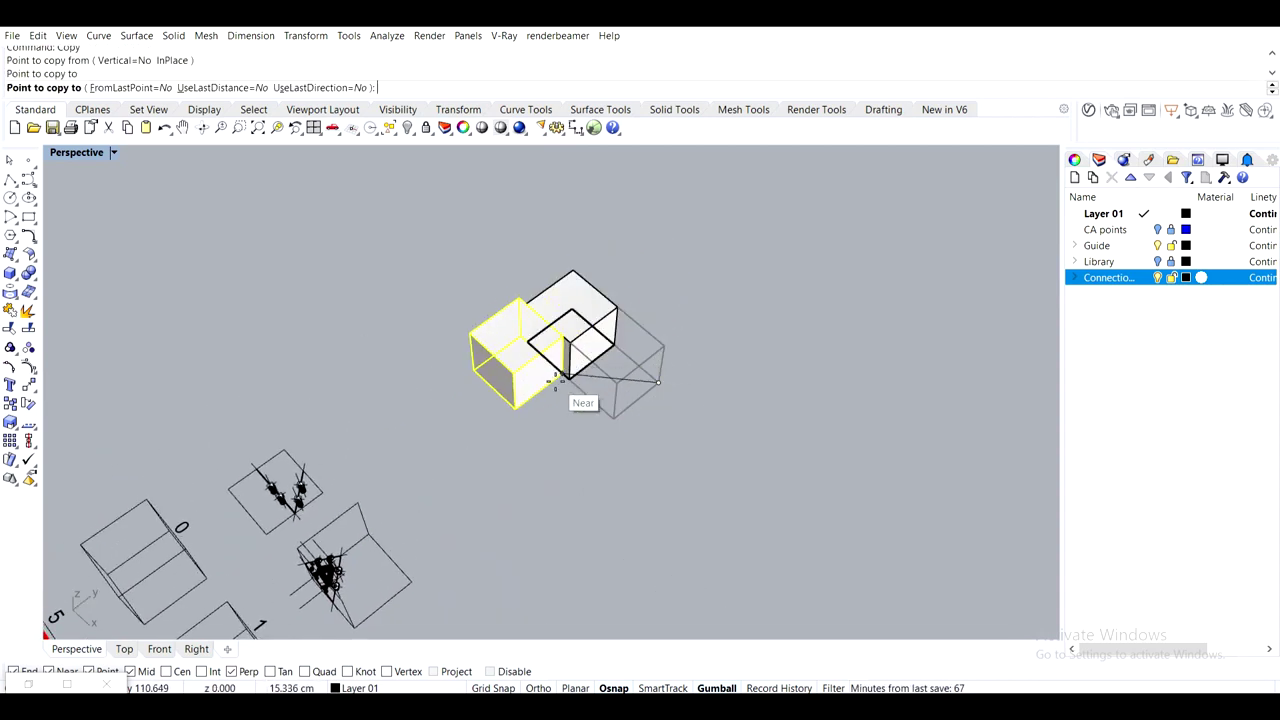
left_click(563, 386)
left_click(616, 423)
right_click(633, 438)
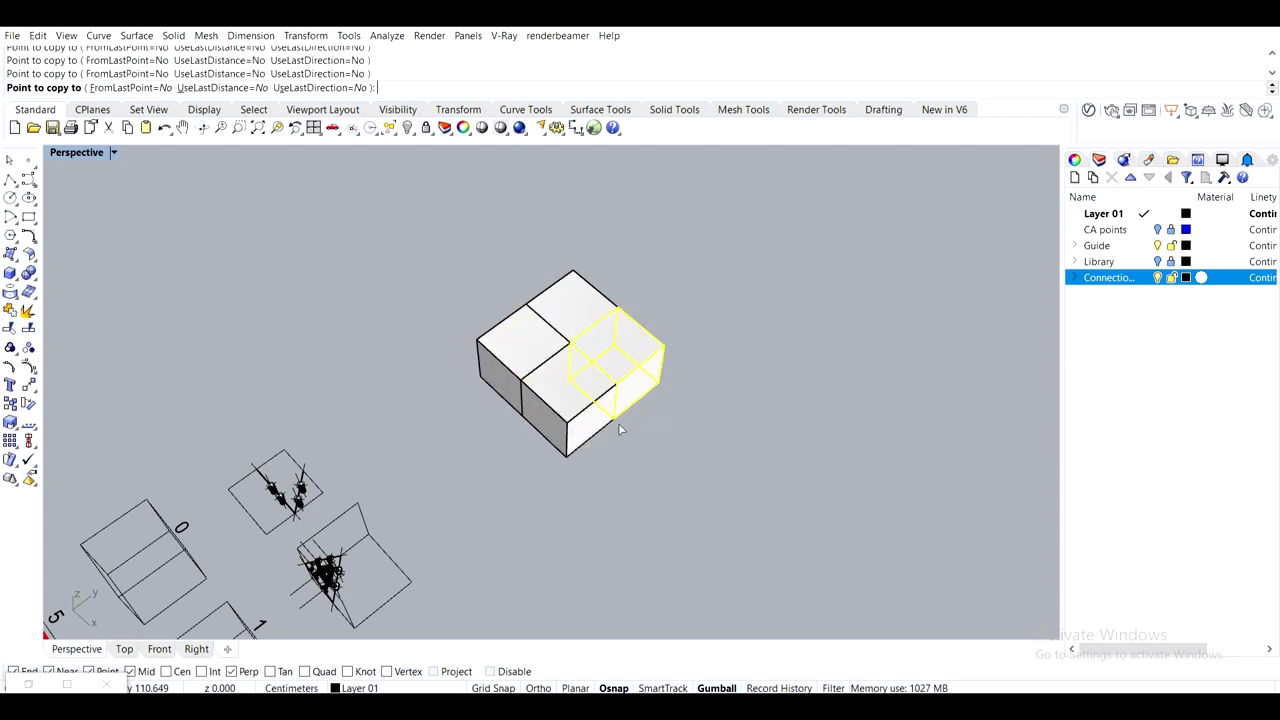
Copy the four adjoining boxes up by one box height to complete a 2×2×2 stack
left_click(630, 428)
left_click_drag(629, 427, 507, 309)
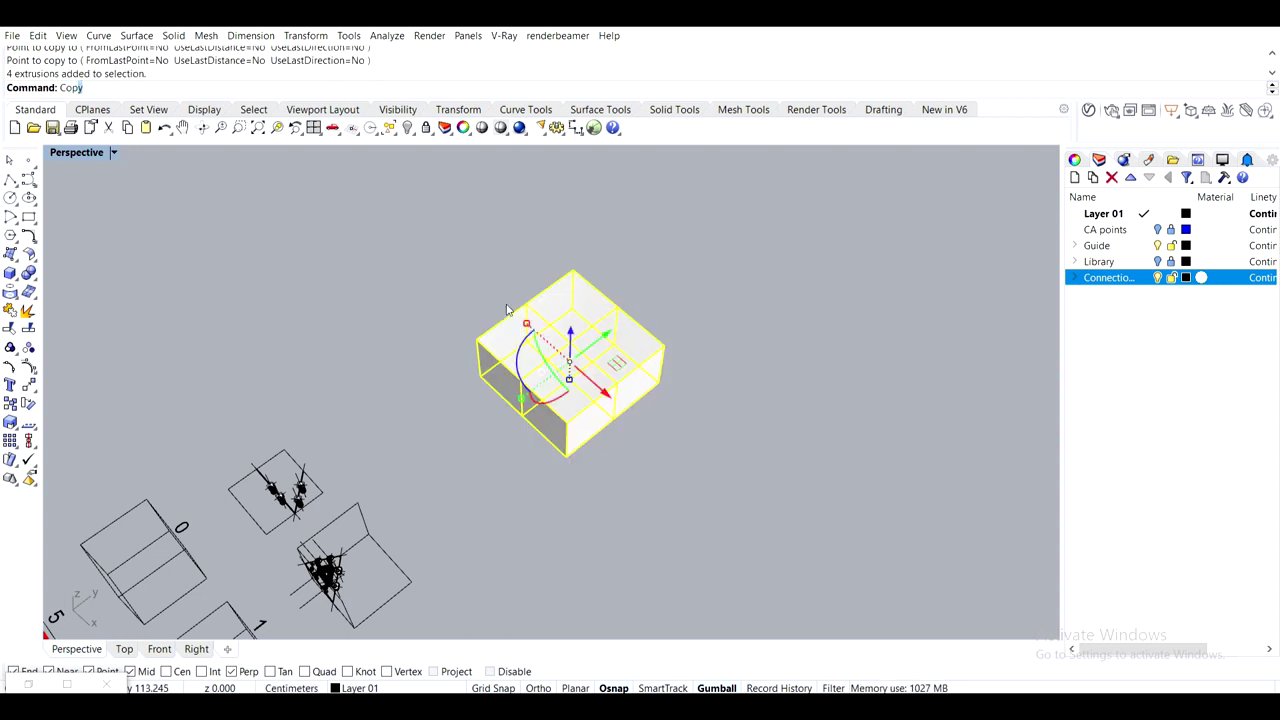
key("Return")
left_click(480, 376)
left_click(477, 340)
right_click(660, 428)
Extract silhouette curves from all eight stacked boxes
left_click(676, 435)
left_click_drag(784, 475, 478, 260)
type("Silhu")
key("BackSpace")
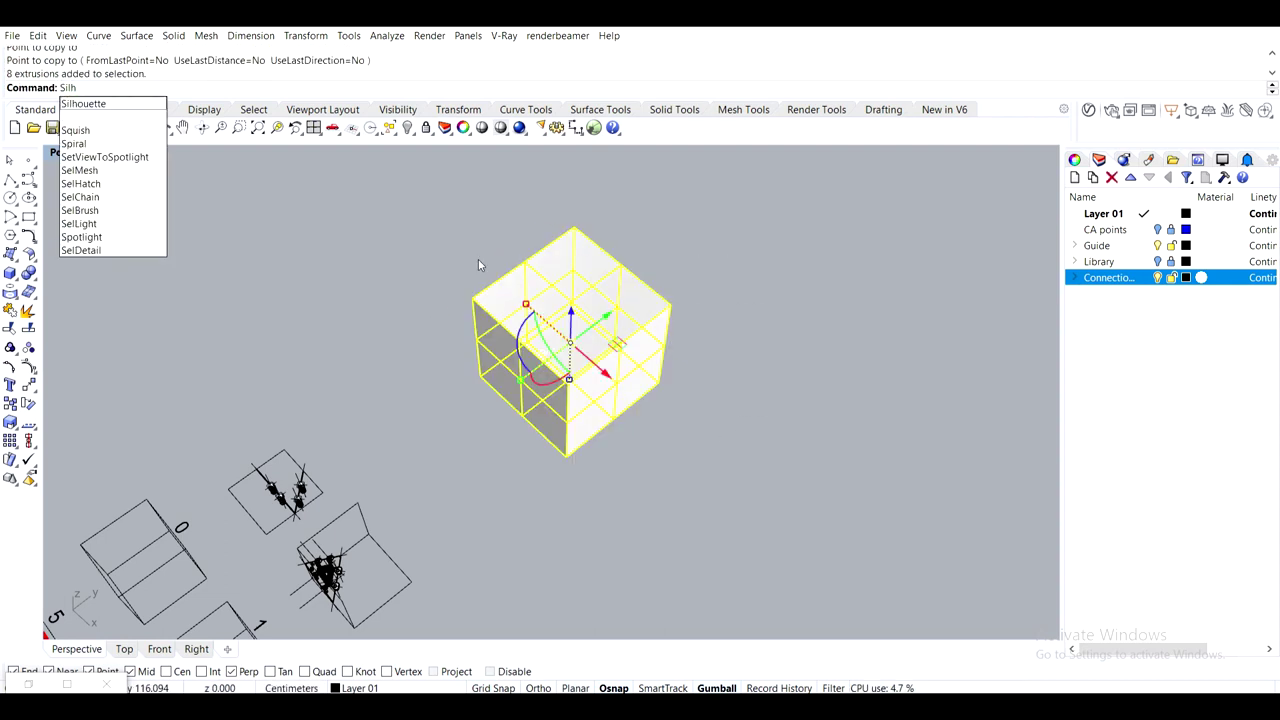
type("ouette")
key("Return")
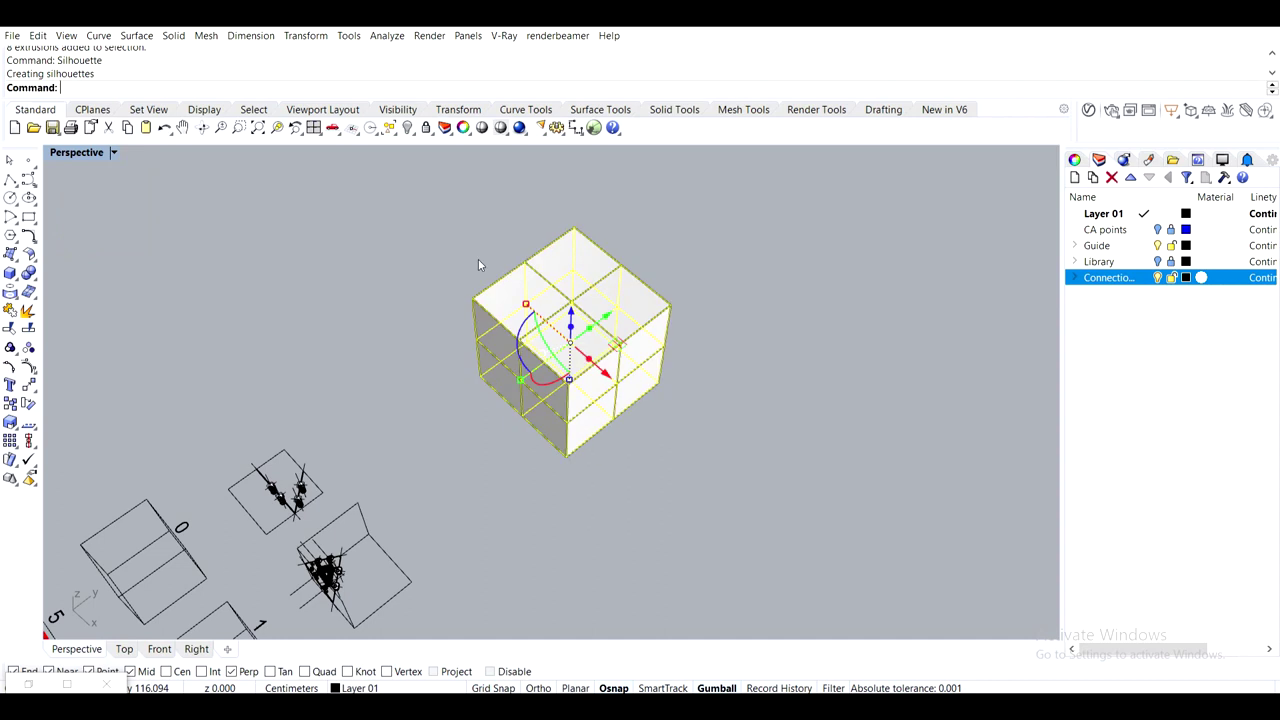
Lock the extracted silhouette curves and delete the eight solid boxes inside them
type("Lock")
key("Return")
left_click_drag(402, 194, 764, 482)
key("Delete")
Place a point object at the centre of the locked 2×2×2 wireframe, where all eight cells meet
right_click_drag(508, 547, 571, 419)
left_click(27, 163)
scroll(560, 365, "up", 5)
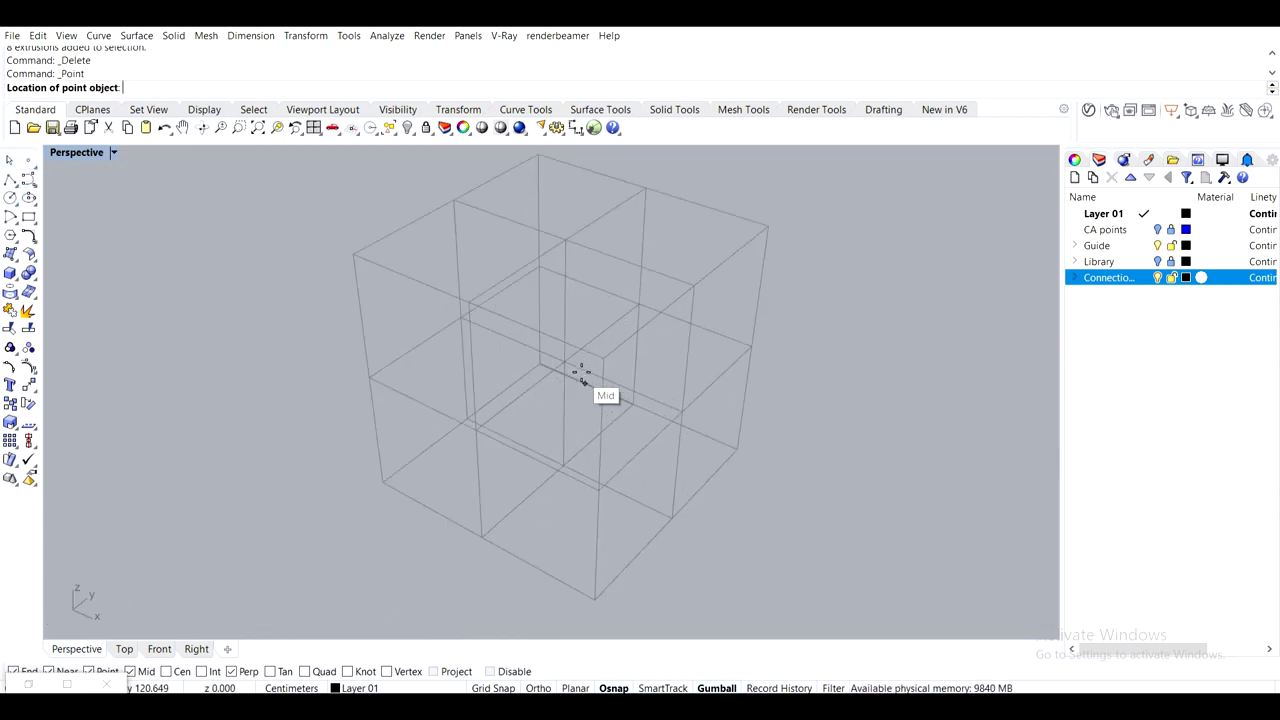
left_click(555, 363)
scroll(623, 337, "down", 5)
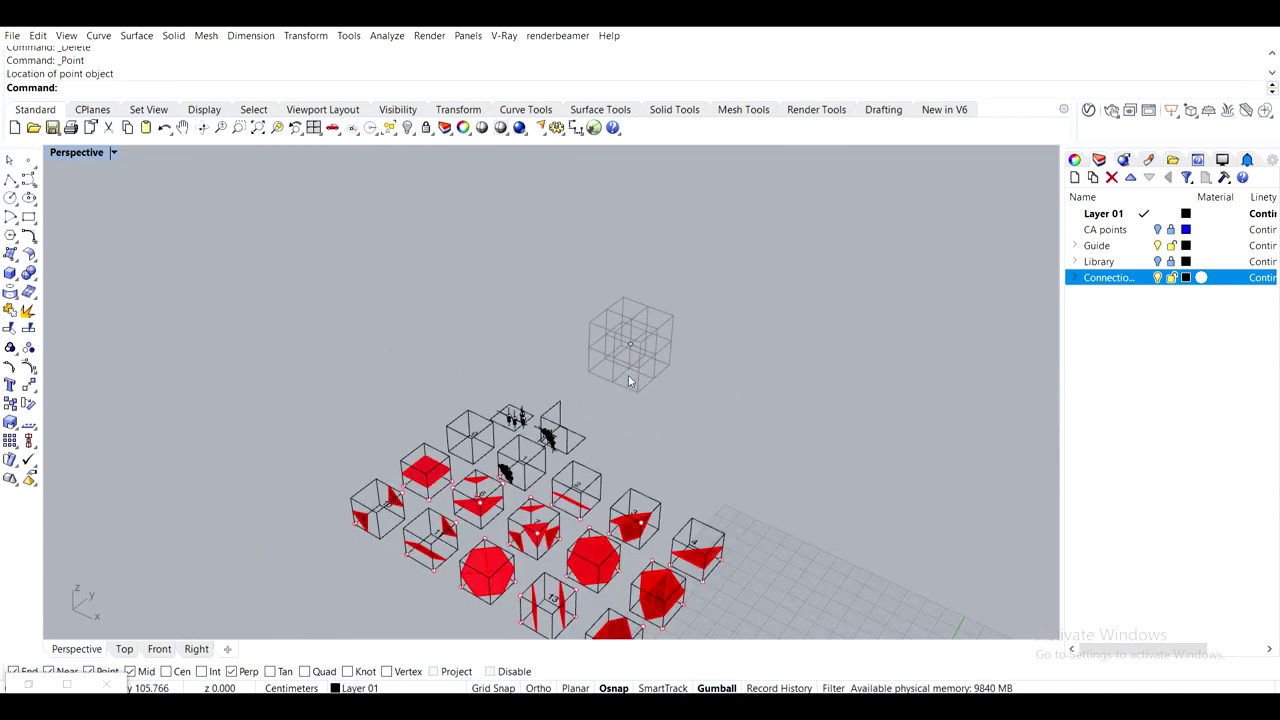
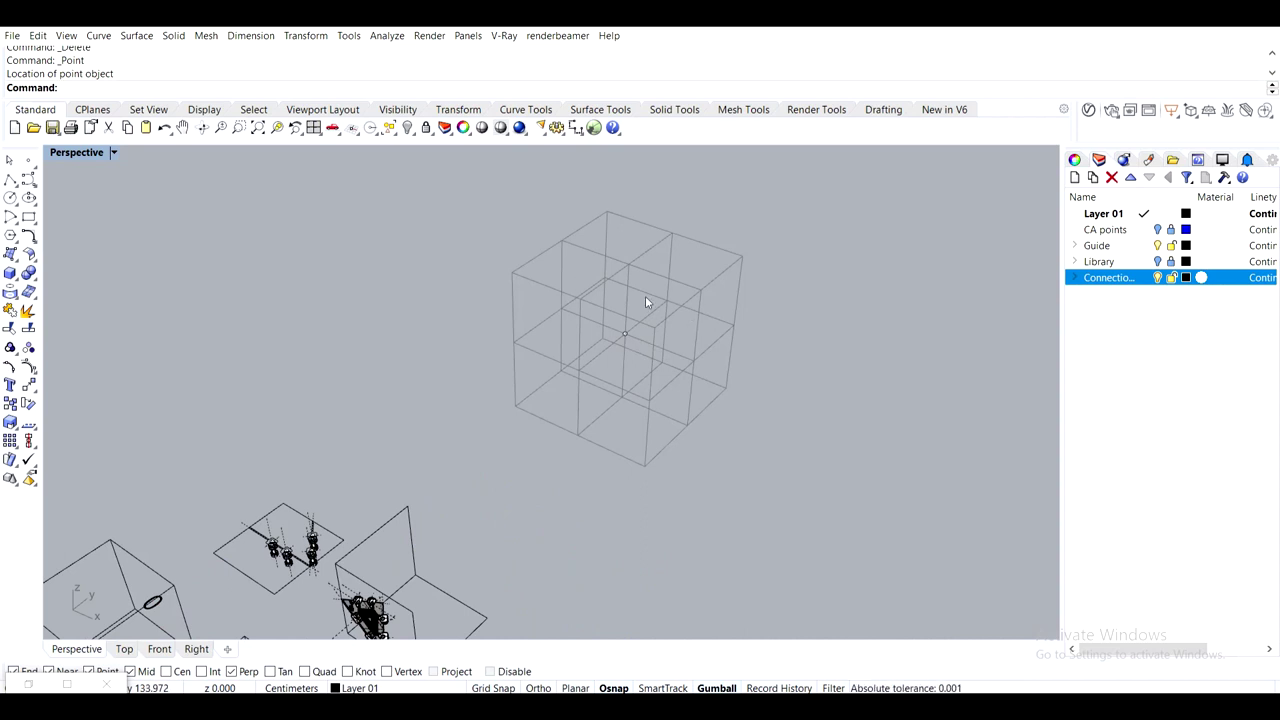
Copy the triangular assembly from its base corner in cube 1 to the centre point of the 2×2×2 wireframe
scroll(628, 345, "down", 3)
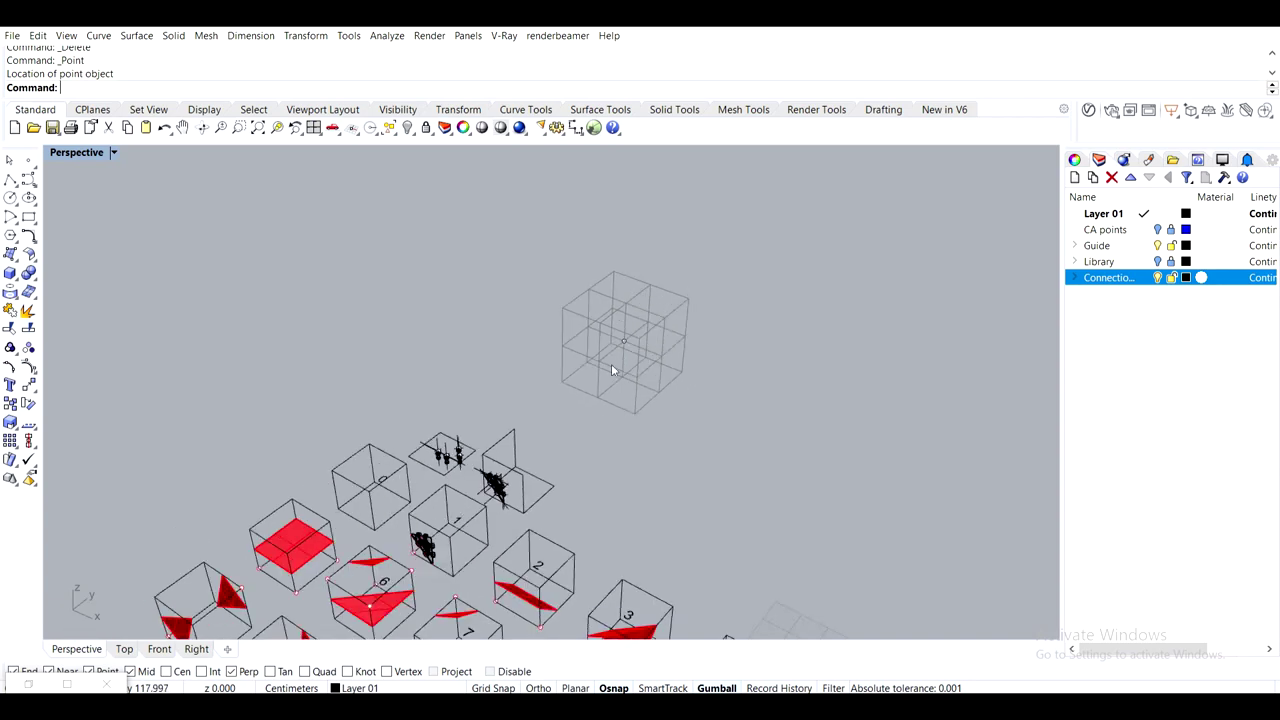
right_click_drag(590, 448, 645, 340, "shift")
scroll(430, 424, "up", 5)
left_click(482, 467)
key("Return")
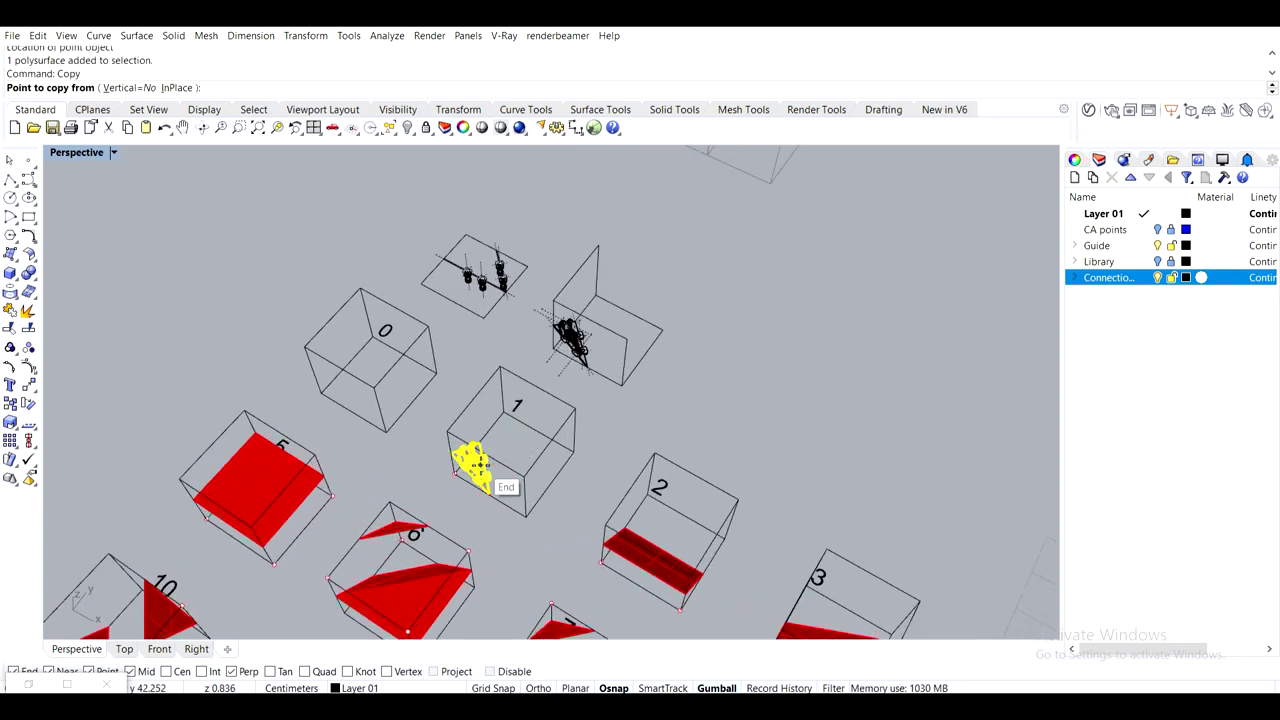
left_click(483, 470)
scroll(505, 400, "down", 2)
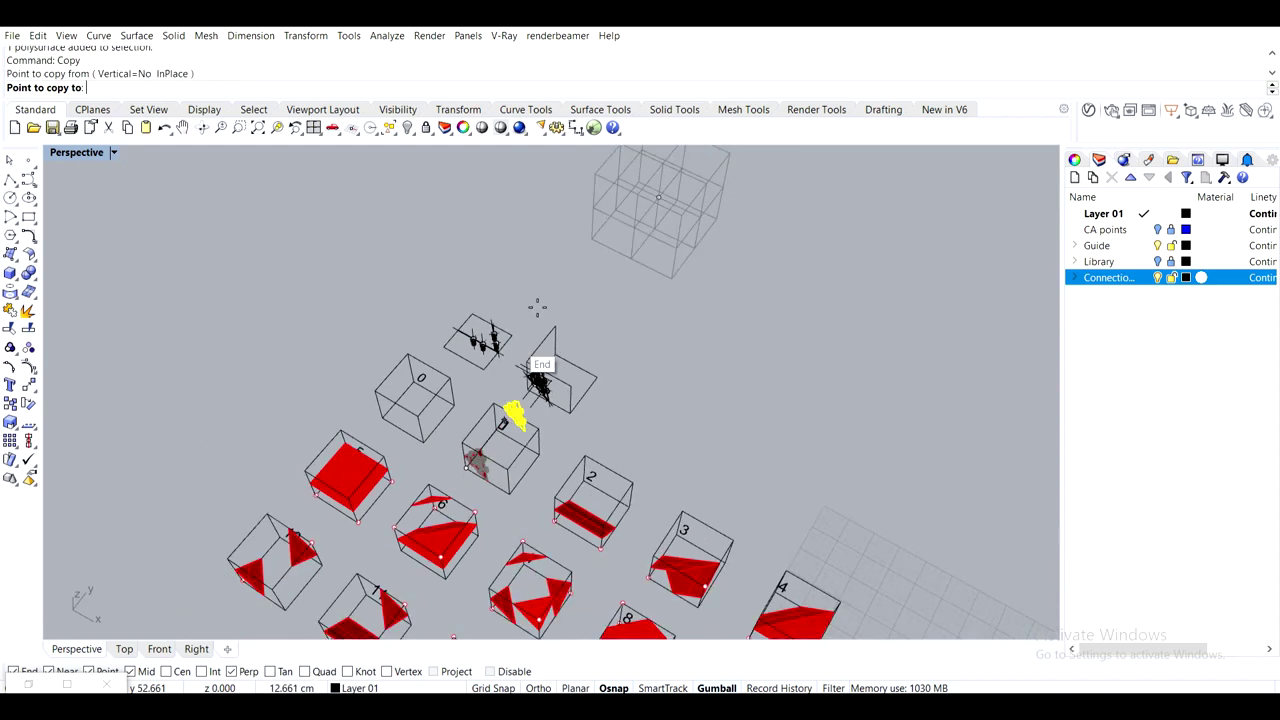
scroll(680, 180, "up", 5)
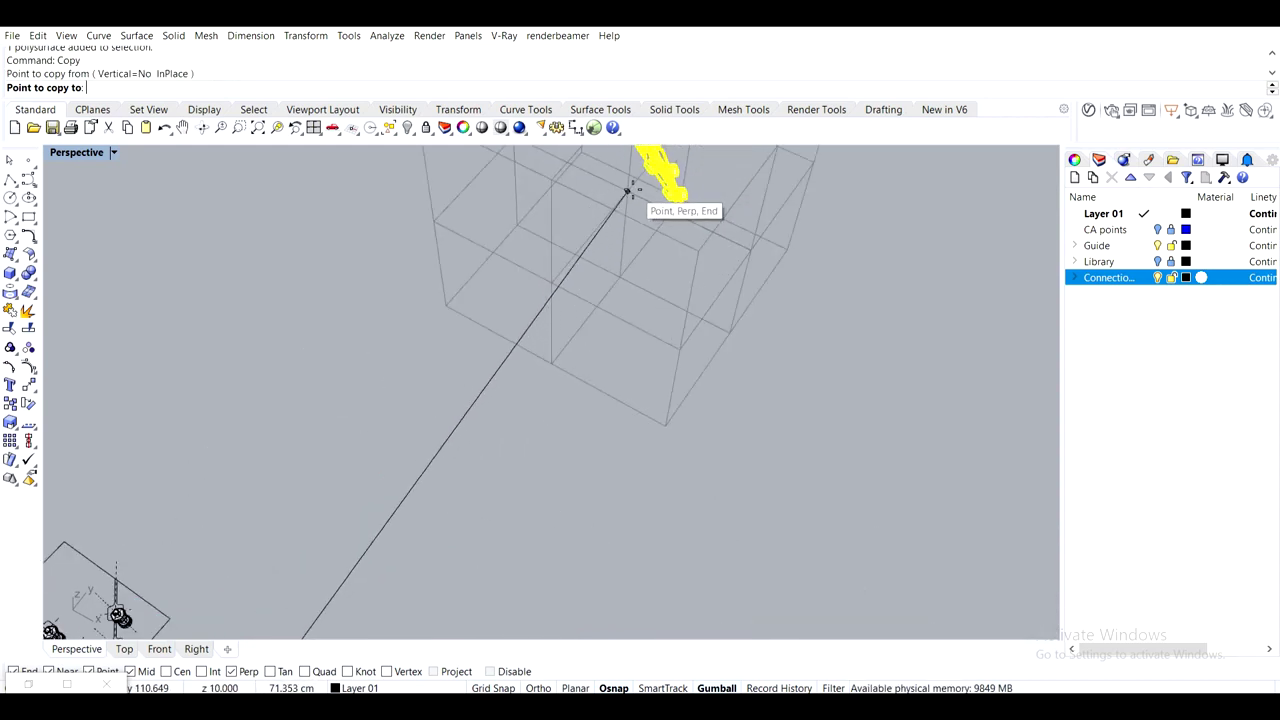
left_click(627, 191)
key("Escape")
Examine the red panel variations in the numbered cubes alongside the assembly in cube 1
scroll(728, 203, "down", 4)
right_click_drag(765, 250, 622, 247, "shift")
scroll(544, 378, "up", 7)
scroll(544, 378, "down", 9)
right_click_drag(552, 337, 620, 400)
right_click_drag(530, 470, 505, 298, "shift")
scroll(446, 238, "up", 5)
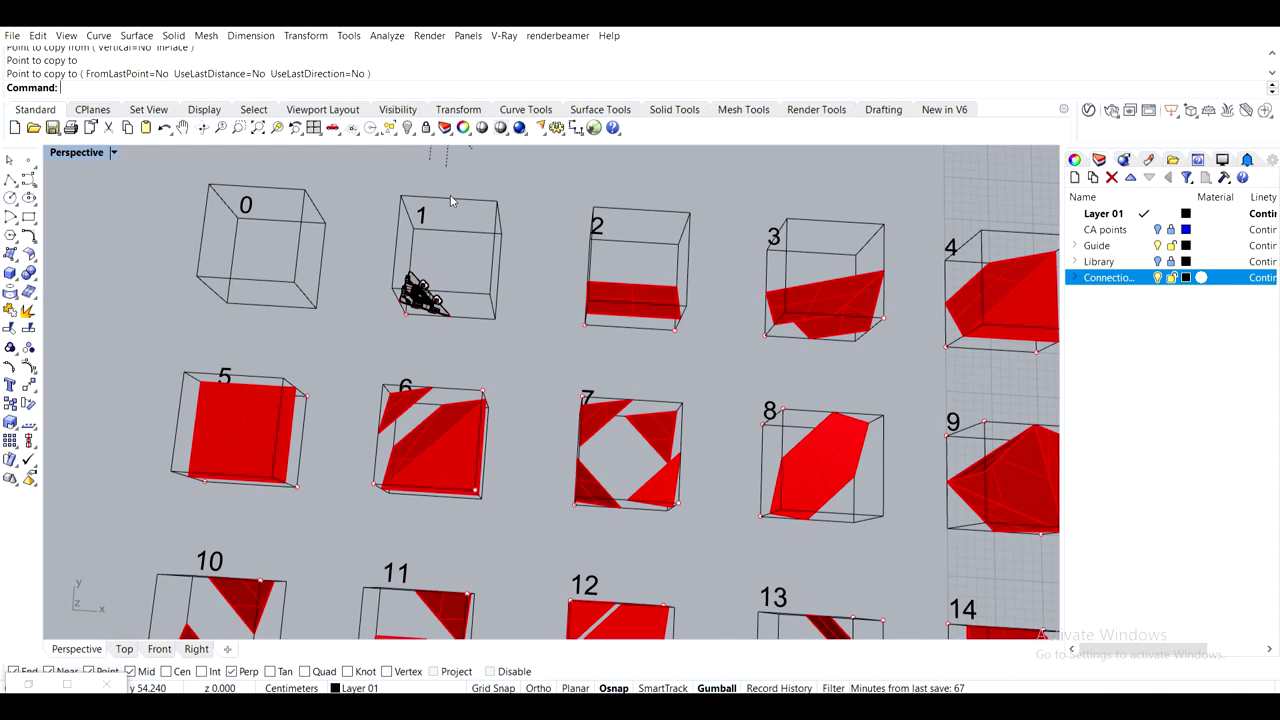
scroll(405, 316, "up", 3)
scroll(381, 287, "down", 5)
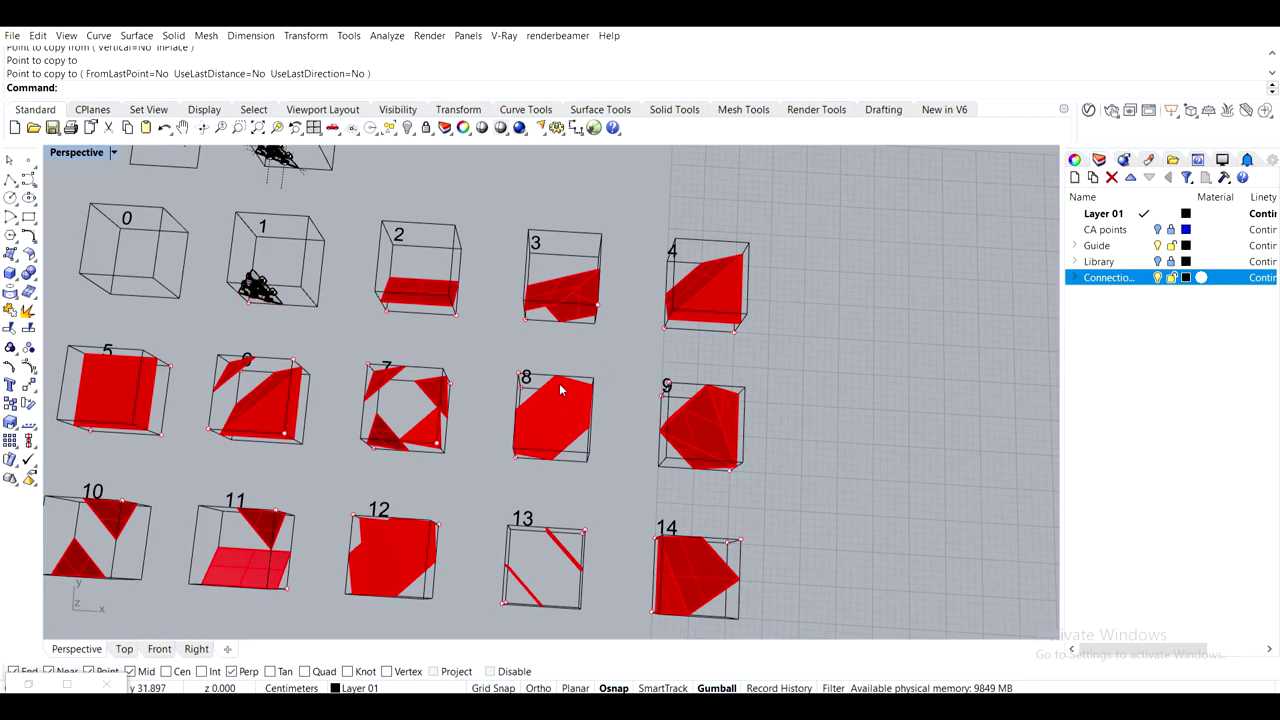
right_click_drag(556, 391, 682, 310, "shift")
right_click_drag(555, 190, 666, 464, "shift")
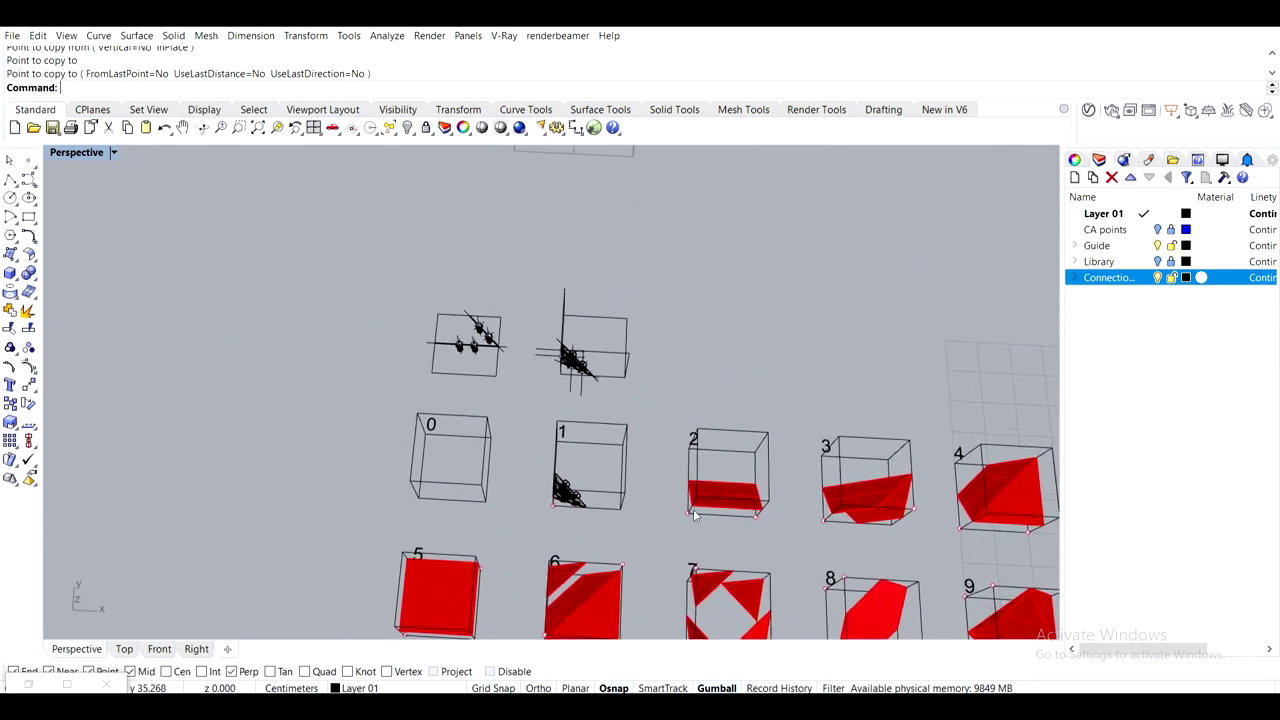
scroll(557, 425, "up", 2)
right_click_drag(640, 322, 640, 504, "shift")
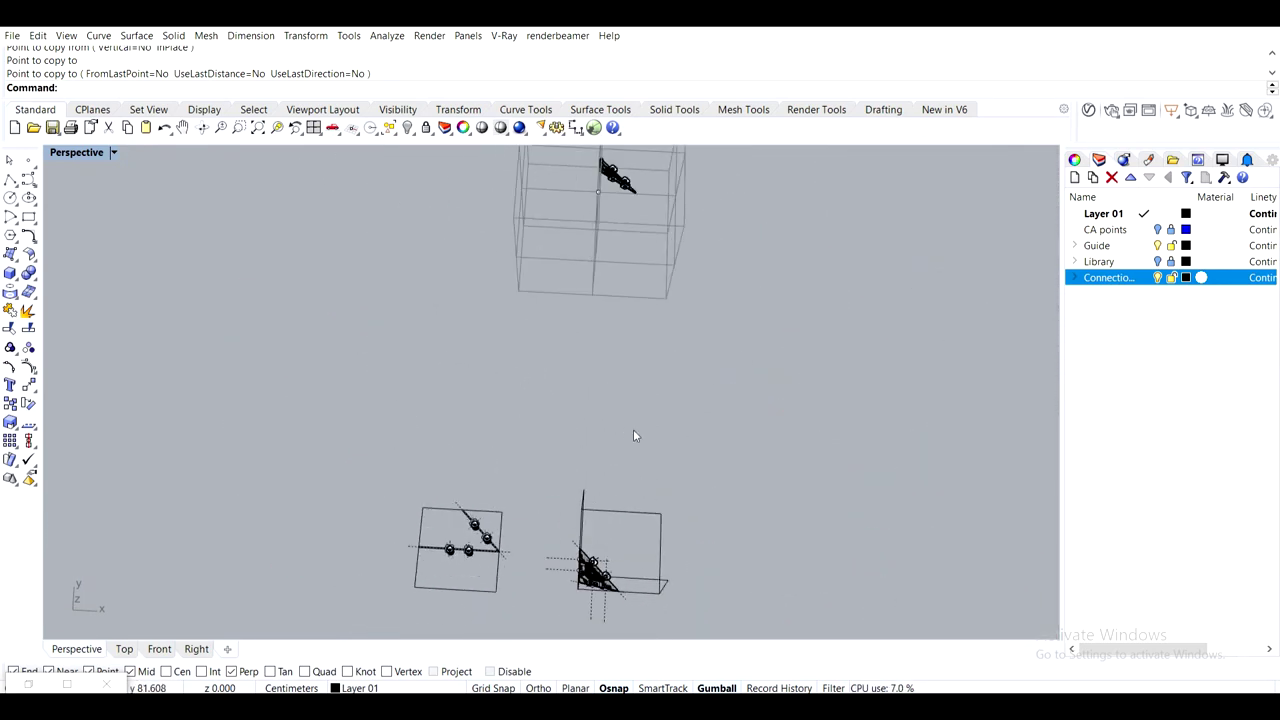
Mirror a copy of the assembly in the 2×2×2 wireframe across its vertical central plane running along the X axis
right_click_drag(676, 234, 613, 299, "shift")
scroll(570, 338, "up", 6)
scroll(566, 270, "up", 4)
left_click(543, 270)
type("Mirror")
key("Return")
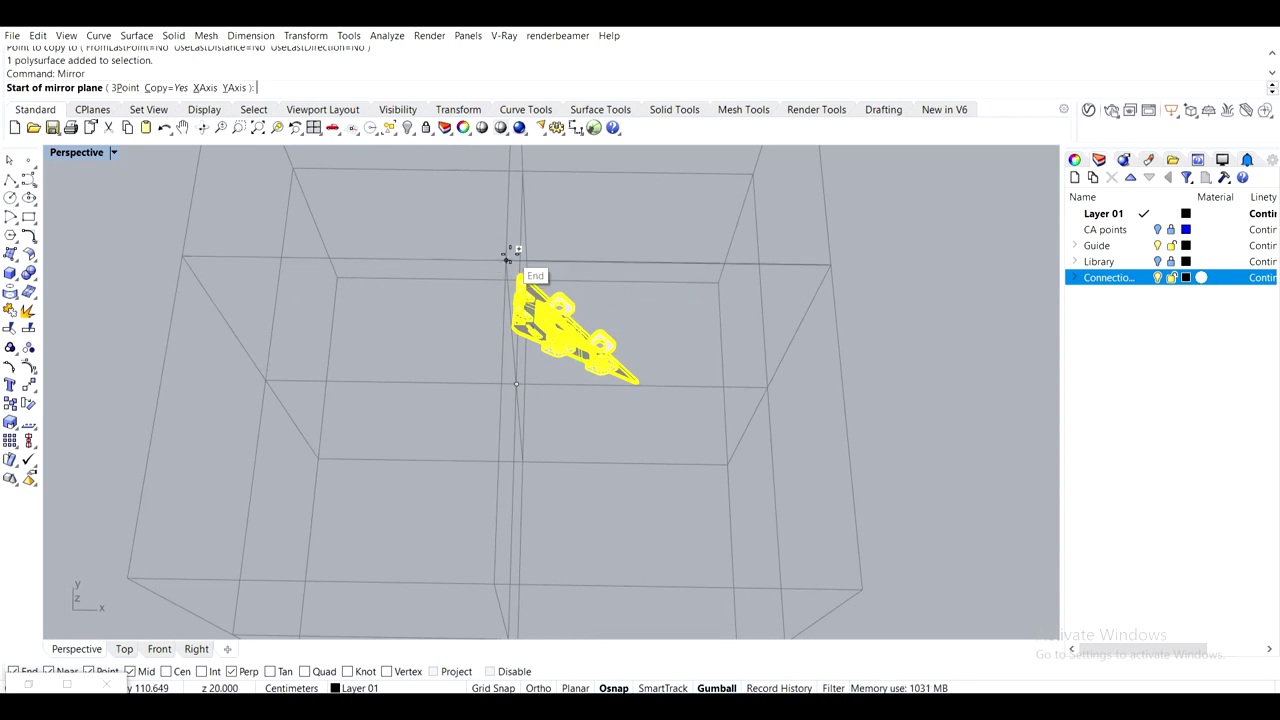
left_click(506, 261)
left_click(831, 266)
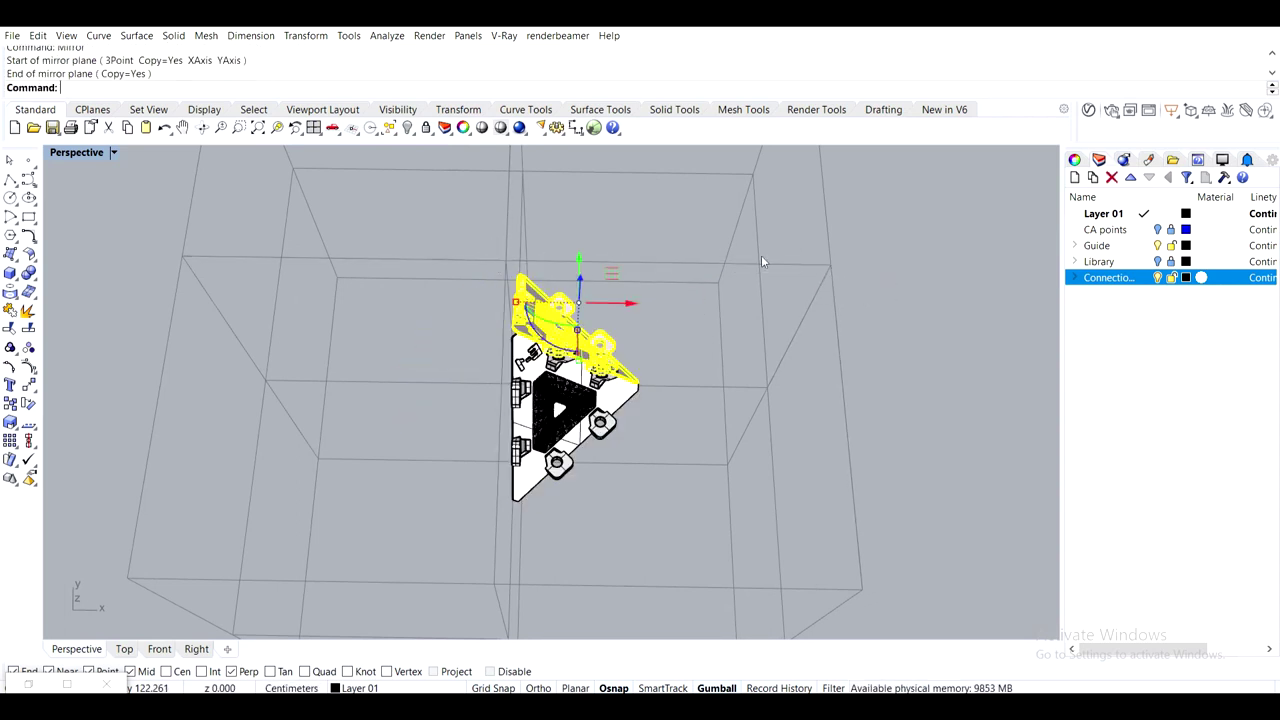
Mirror copies of both assemblies across the wireframe's vertical central plane running along the Y axis
left_click(716, 252)
left_click(611, 390)
left_click(586, 340, "shift")
right_click(536, 241)
scroll(536, 238, "down", 5)
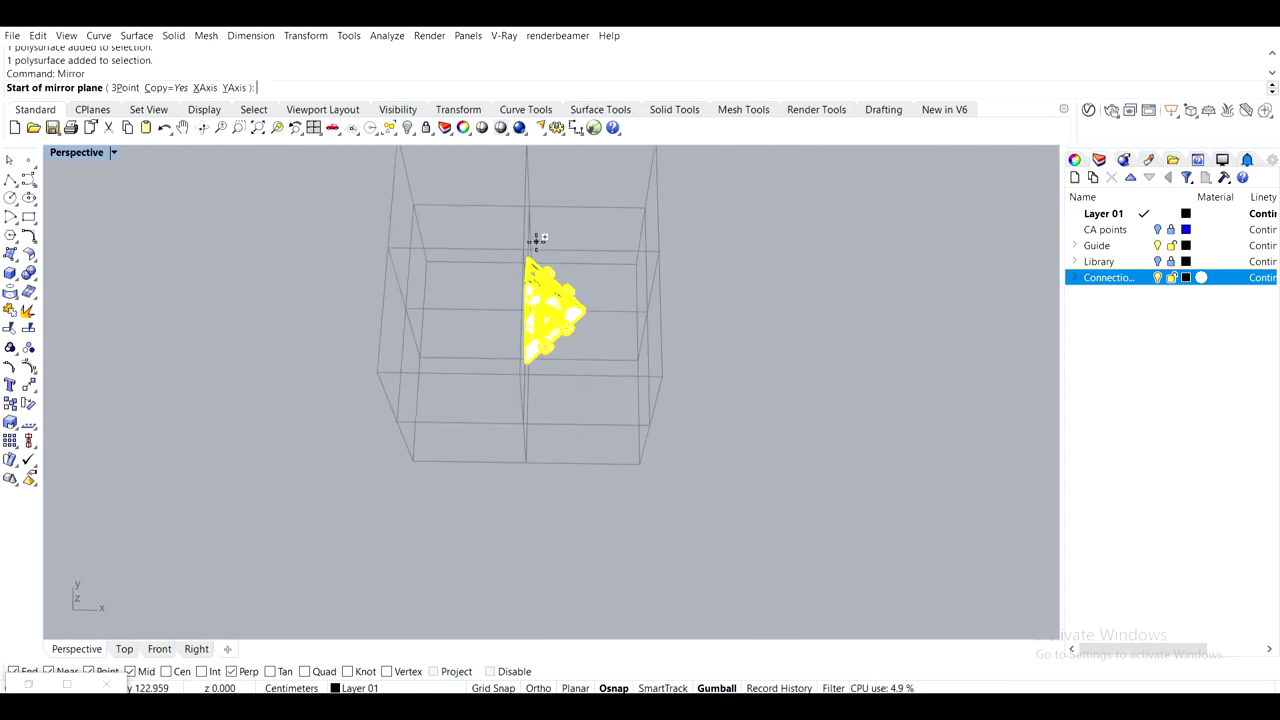
right_click_drag(507, 231, 515, 217)
left_click(517, 215)
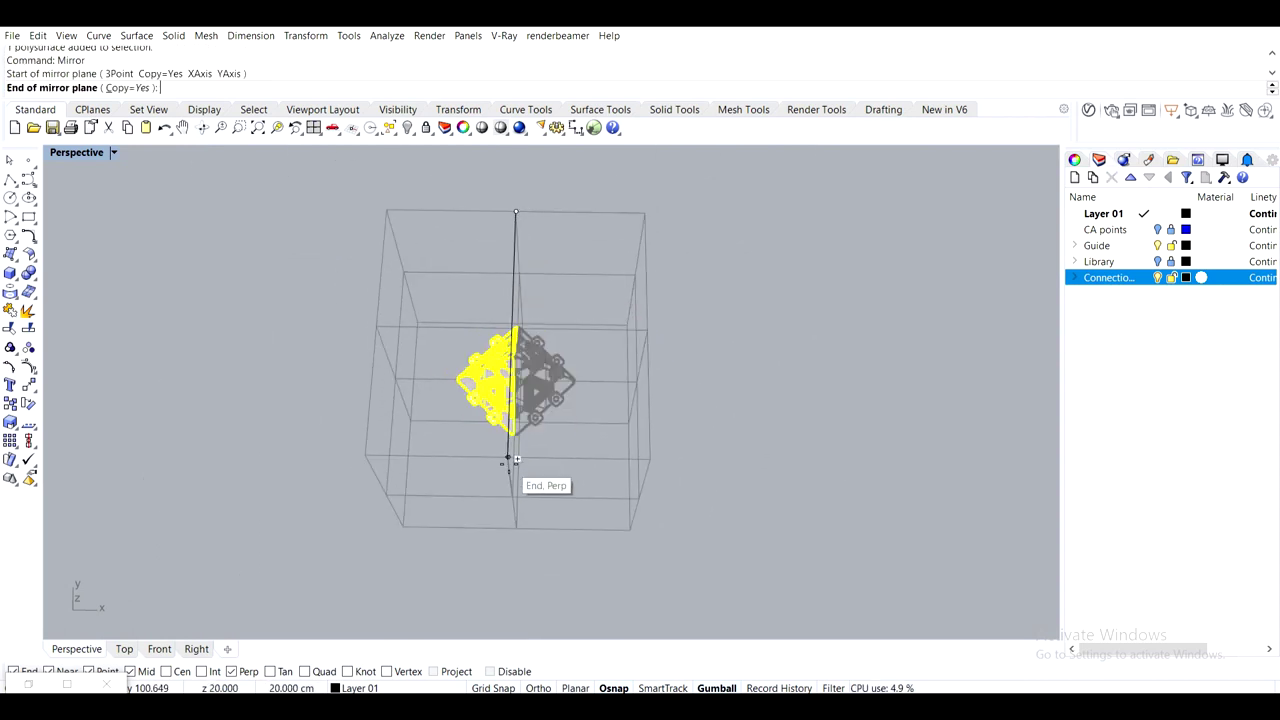
left_click(510, 461)
Select all four assemblies around the wireframe's centre point for mirroring
right_click_drag(510, 458, 473, 331)
scroll(472, 331, "up", 5)
left_click(486, 312, "shift")
right_click_drag(510, 263, 521, 297)
left_click(550, 290, "shift")
key("Return")
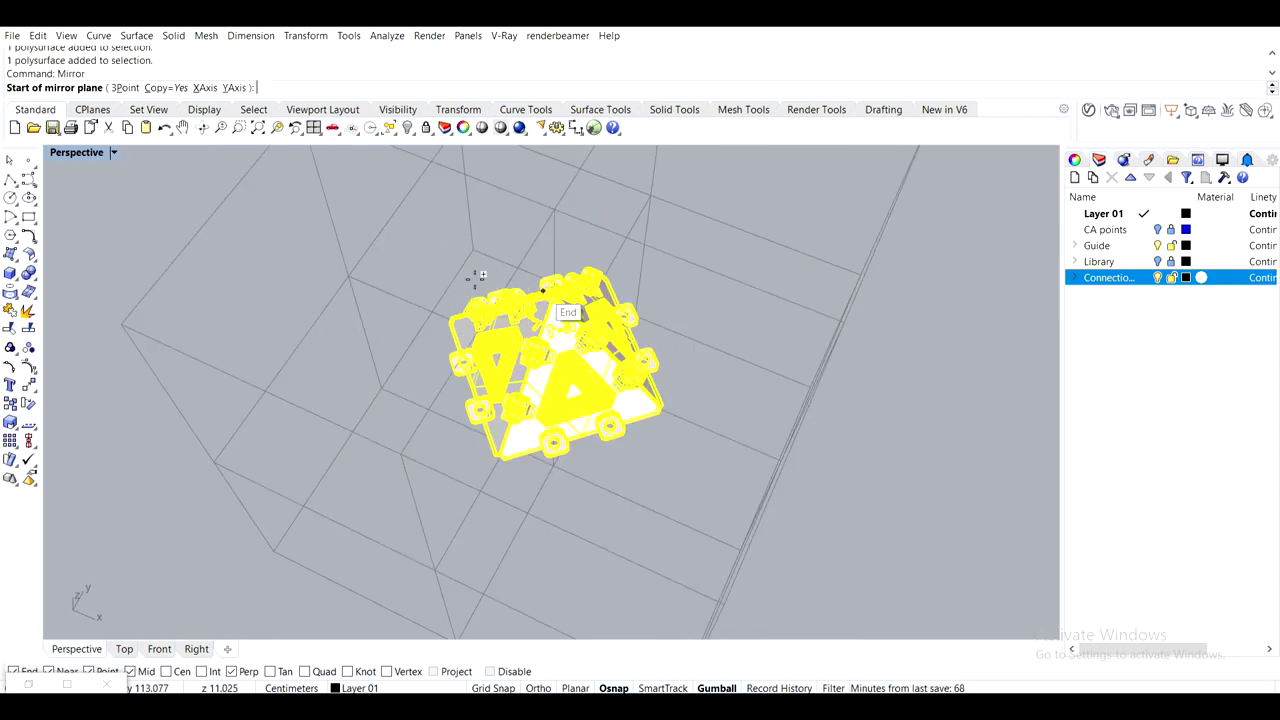
right_click_drag(254, 311, 373, 300)
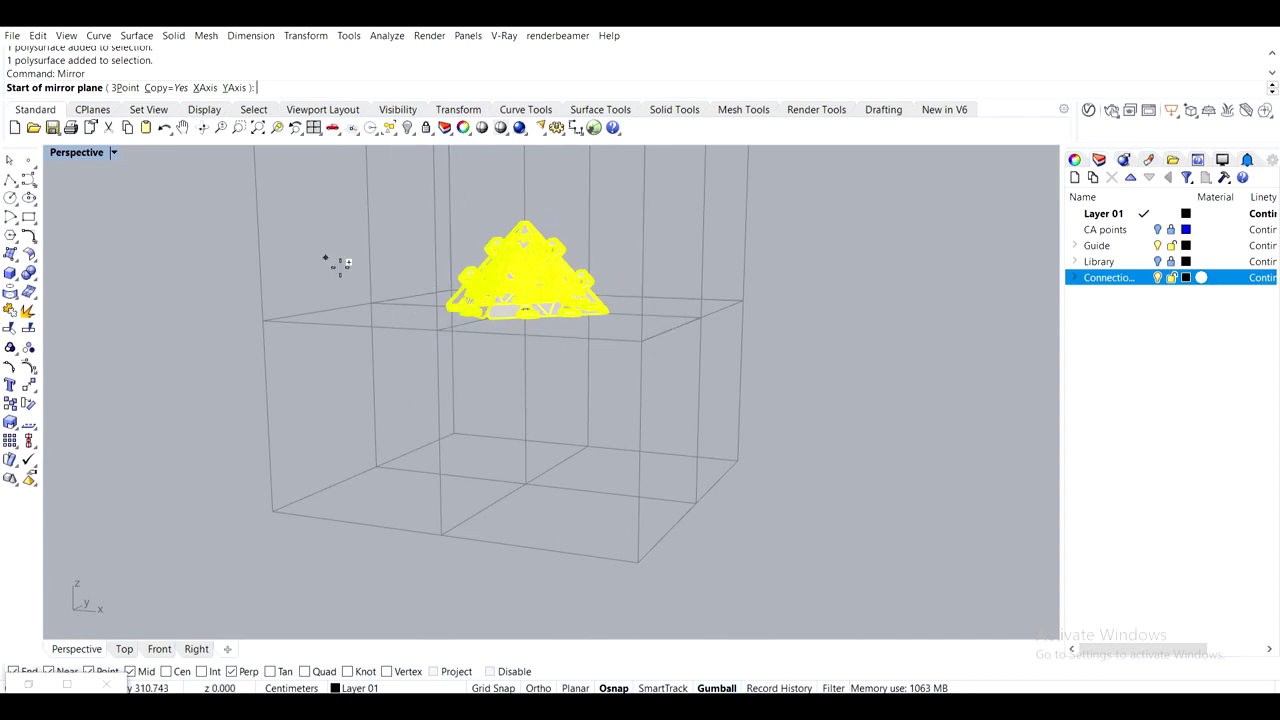
key("Escape")
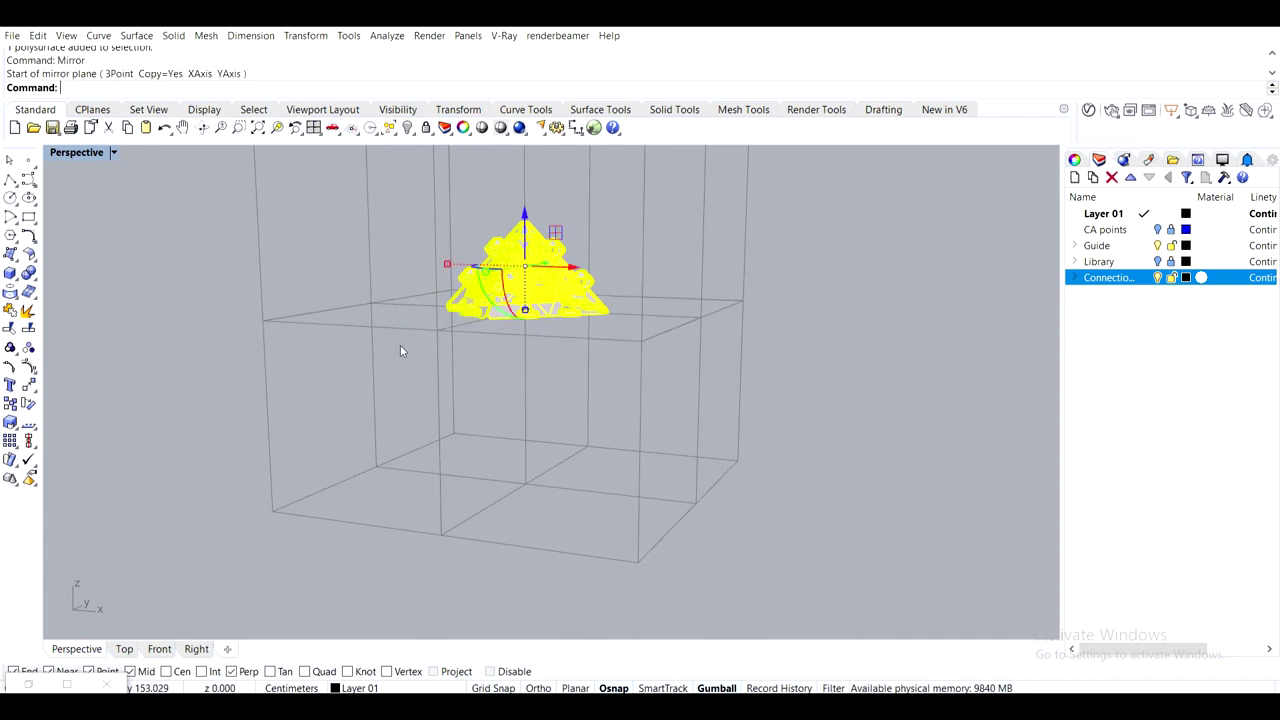
Try to mirror the four assemblies using a mirror line from the wireframe's mid-height corner in the perspective view
right_click_drag(391, 336, 394, 388)
right_click(402, 370)
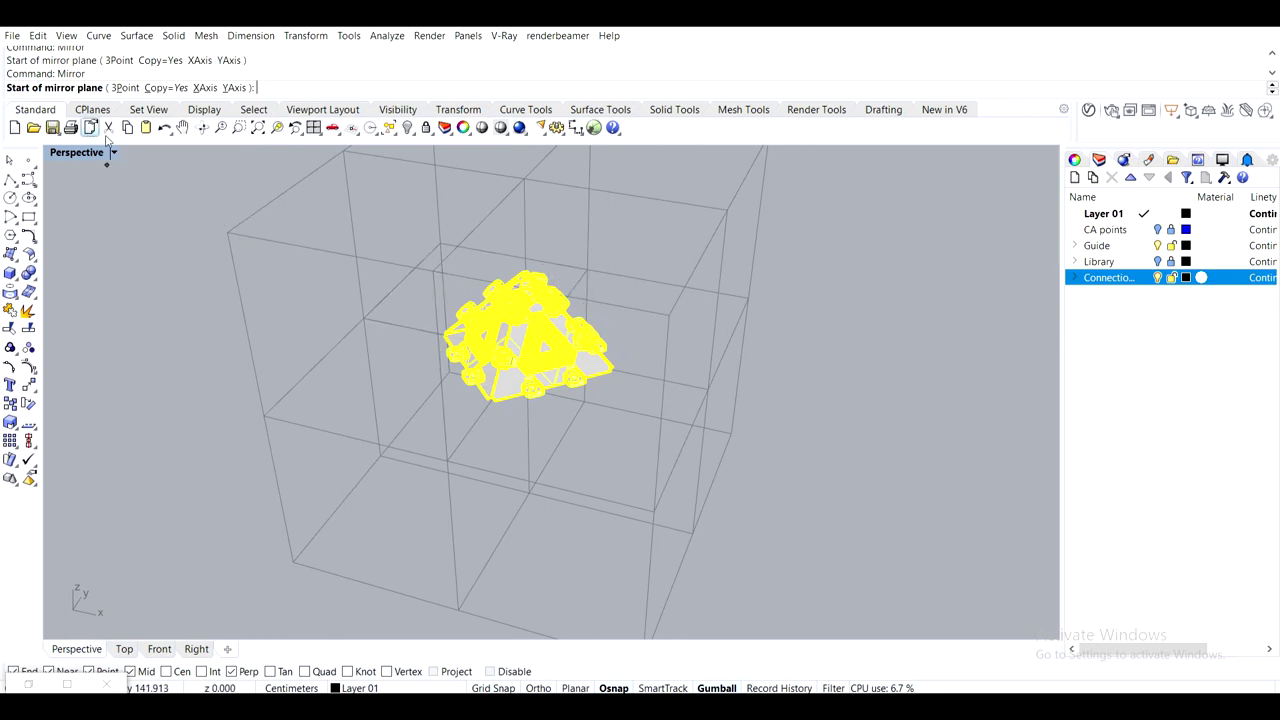
left_click(258, 412)
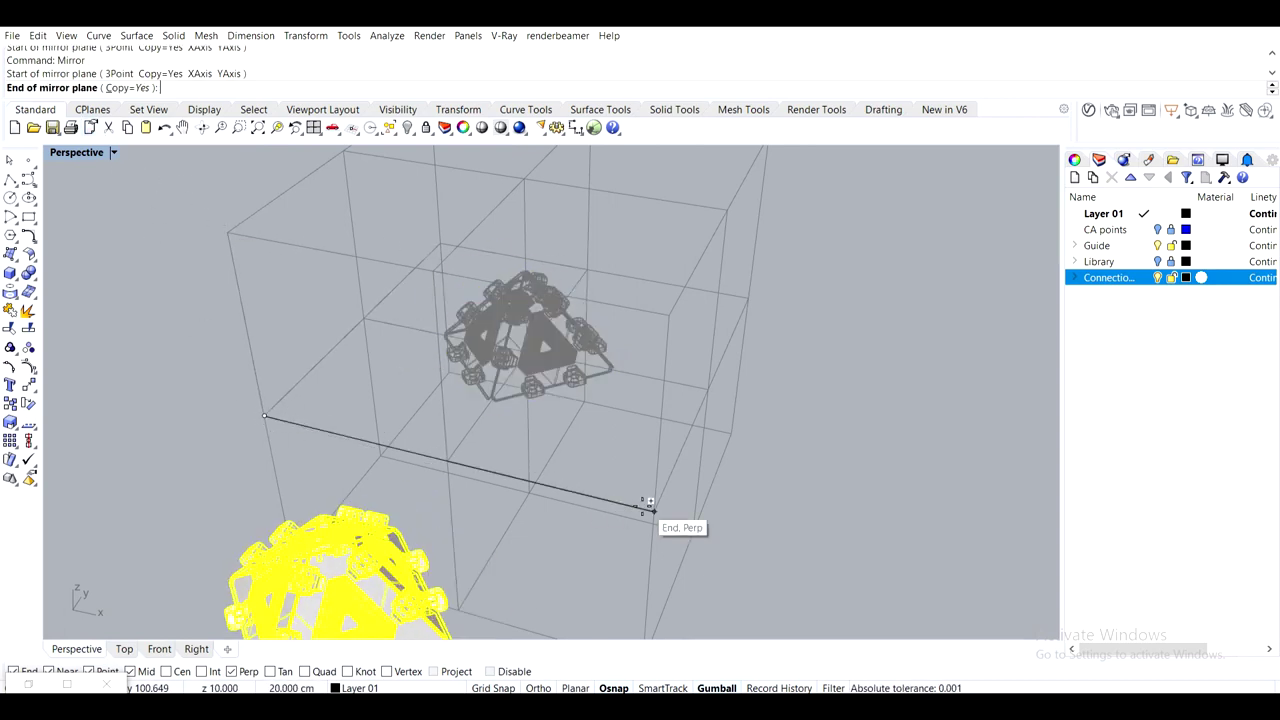
right_click_drag(623, 506, 530, 420)
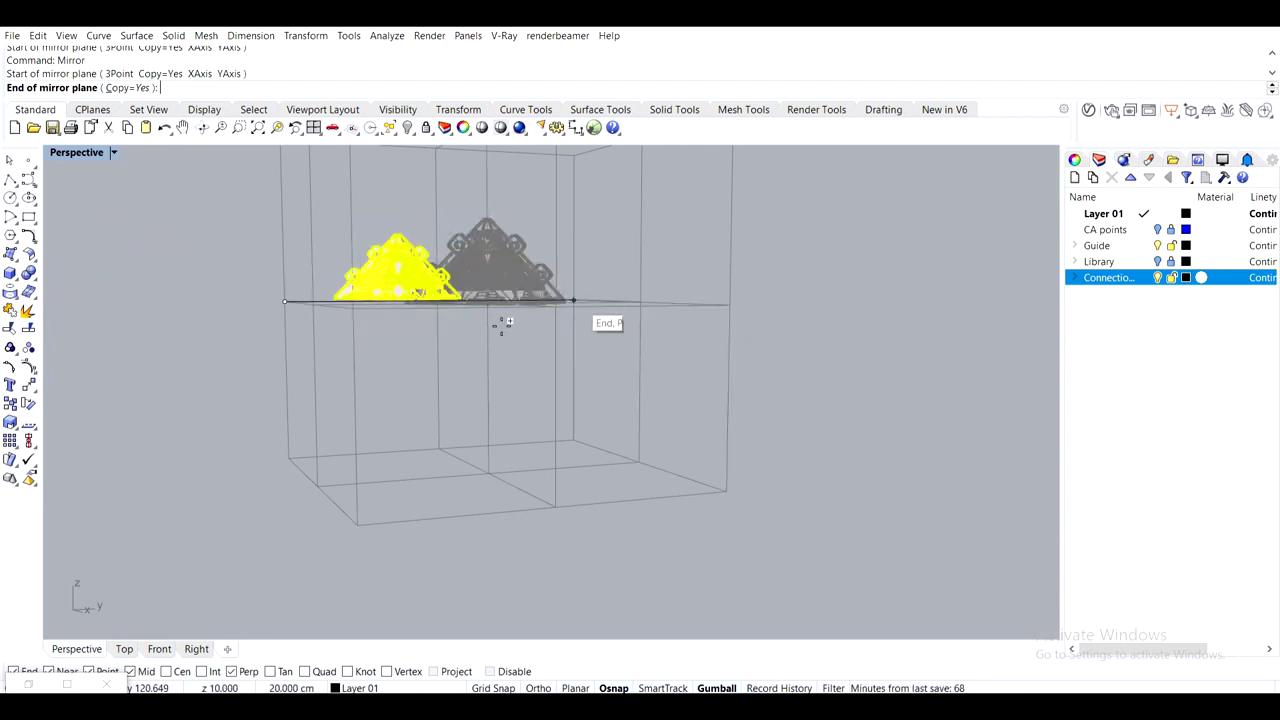
left_click(367, 294)
left_click(367, 296)
right_click_drag(380, 306, 455, 408)
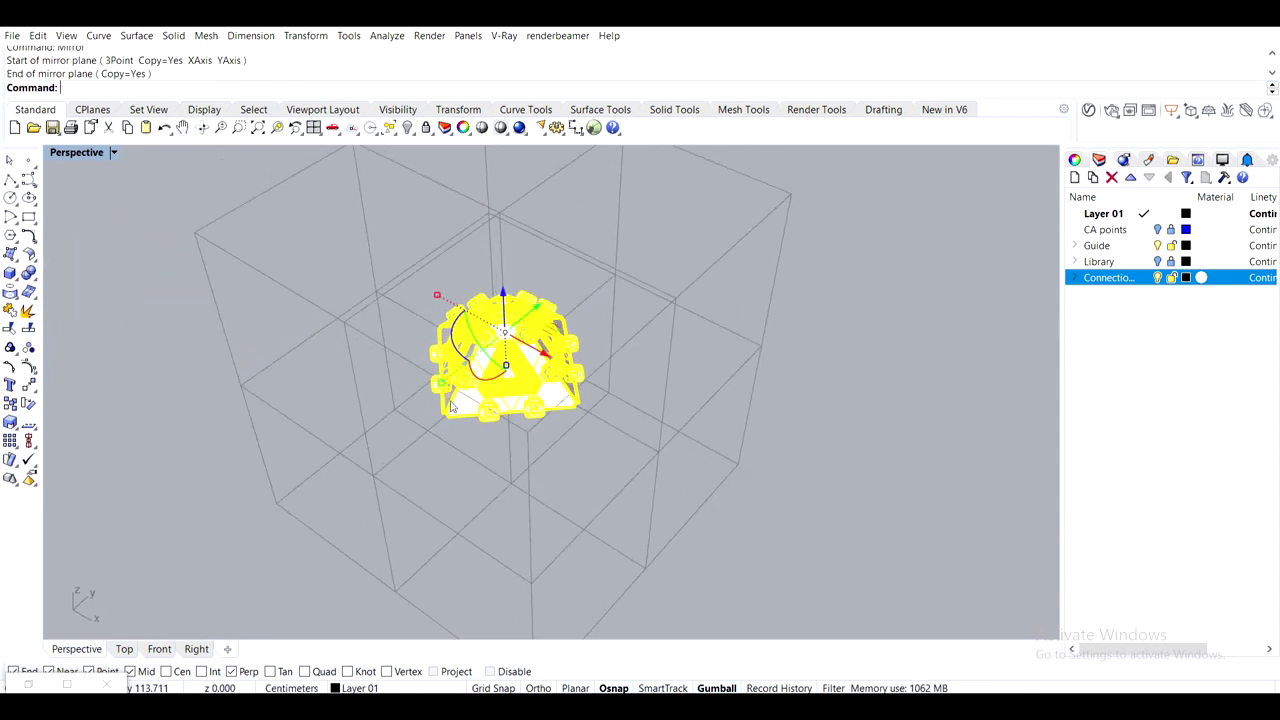
Try to mirror the four assemblies downward across the horizontal mid-height line in the Front view
double_click(77, 156)
scroll(276, 484, "down", 9)
right_click_drag(263, 498, 386, 466)
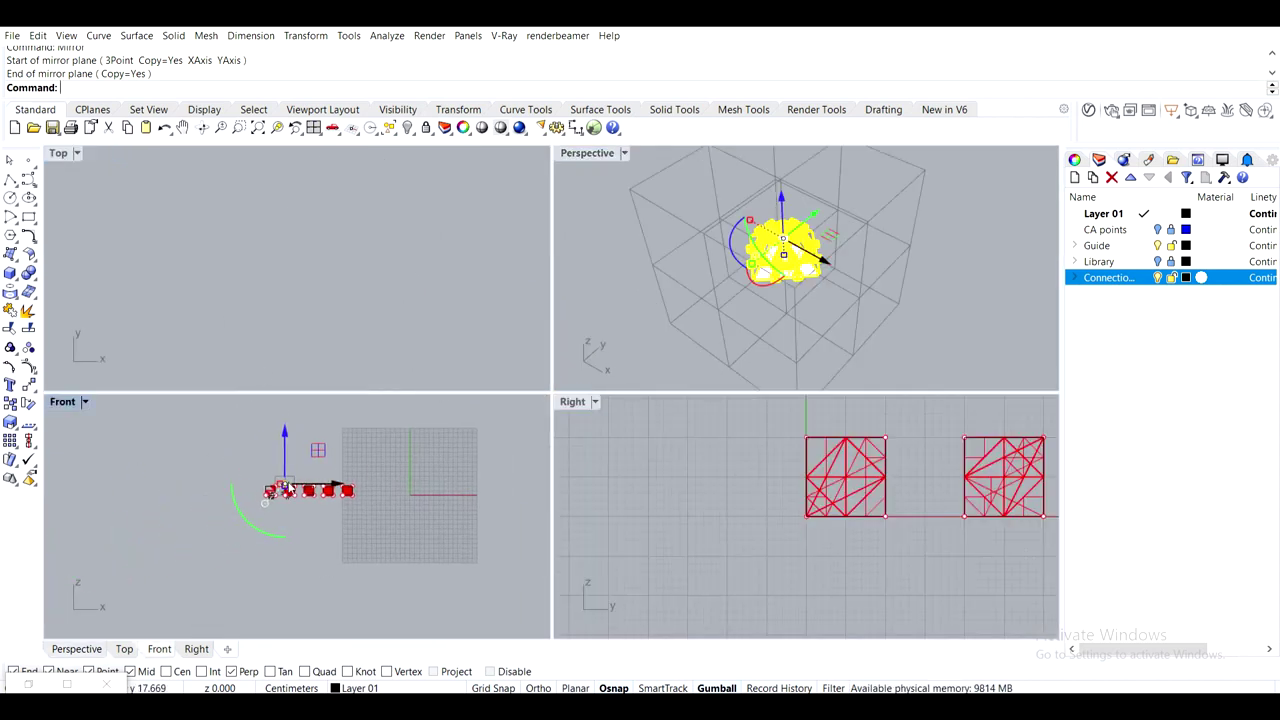
scroll(280, 495, "up", 15)
right_click_drag(313, 432, 238, 495)
right_click(238, 494)
left_click(228, 474)
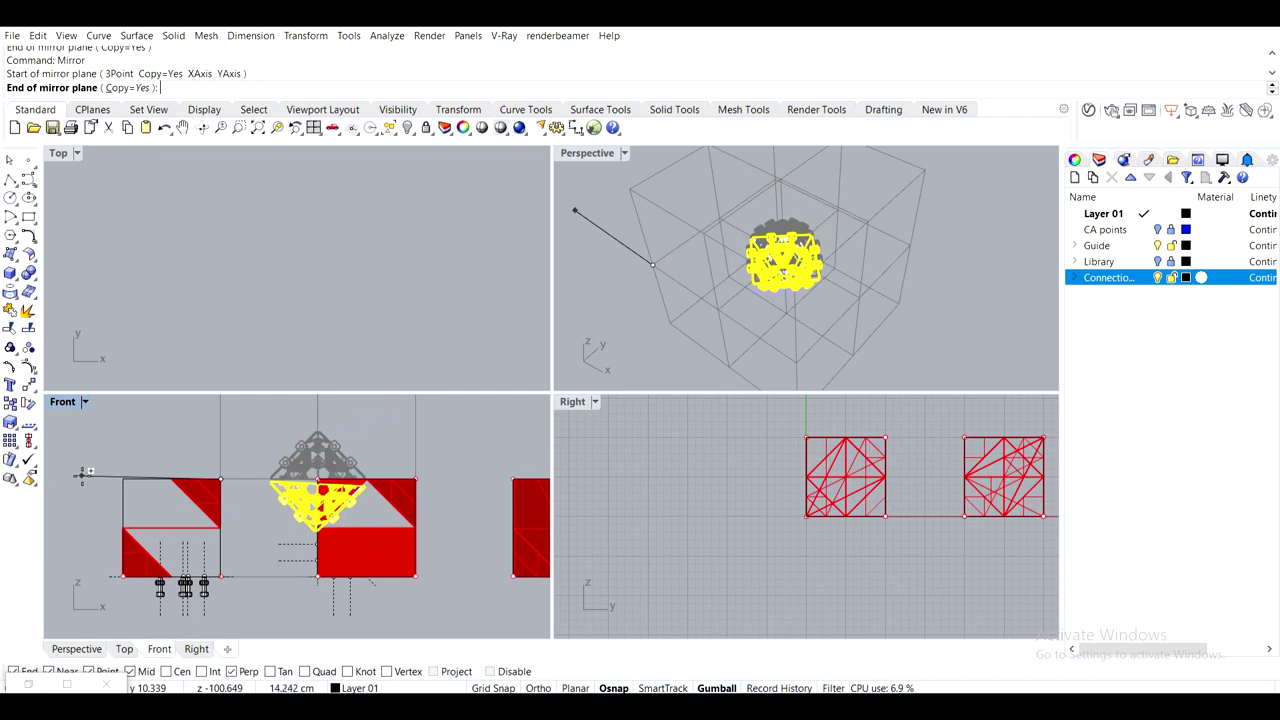
left_click(85, 474)
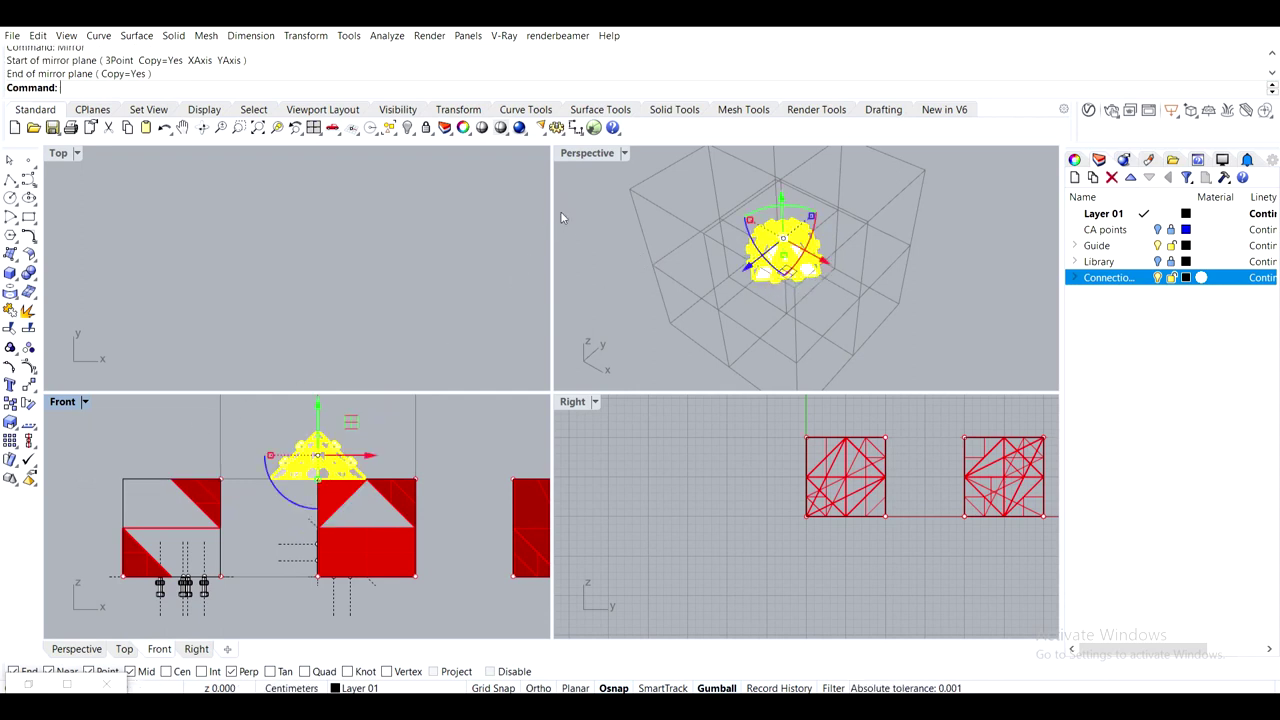
Mirror the four assemblies downward across a three-point plane through the wireframe's mid-height corners in the perspective view
double_click(589, 157)
right_click_drag(285, 322, 331, 334)
right_click(174, 258)
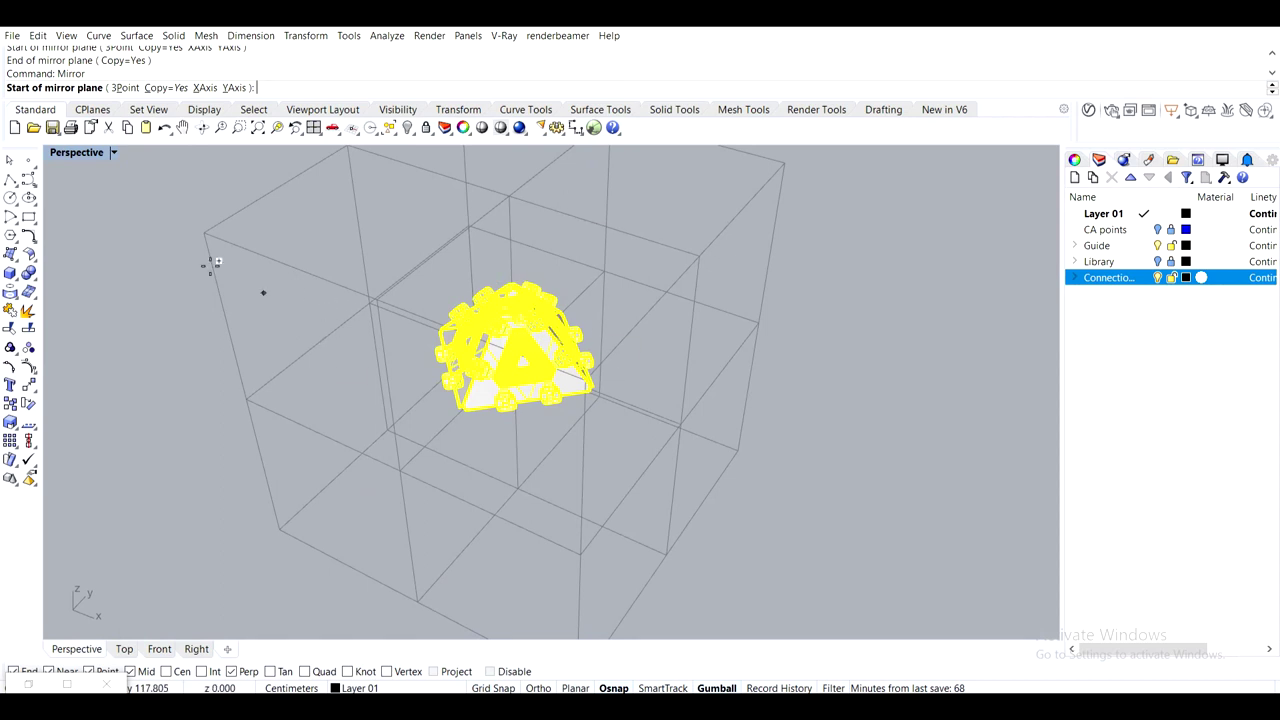
left_click(125, 88)
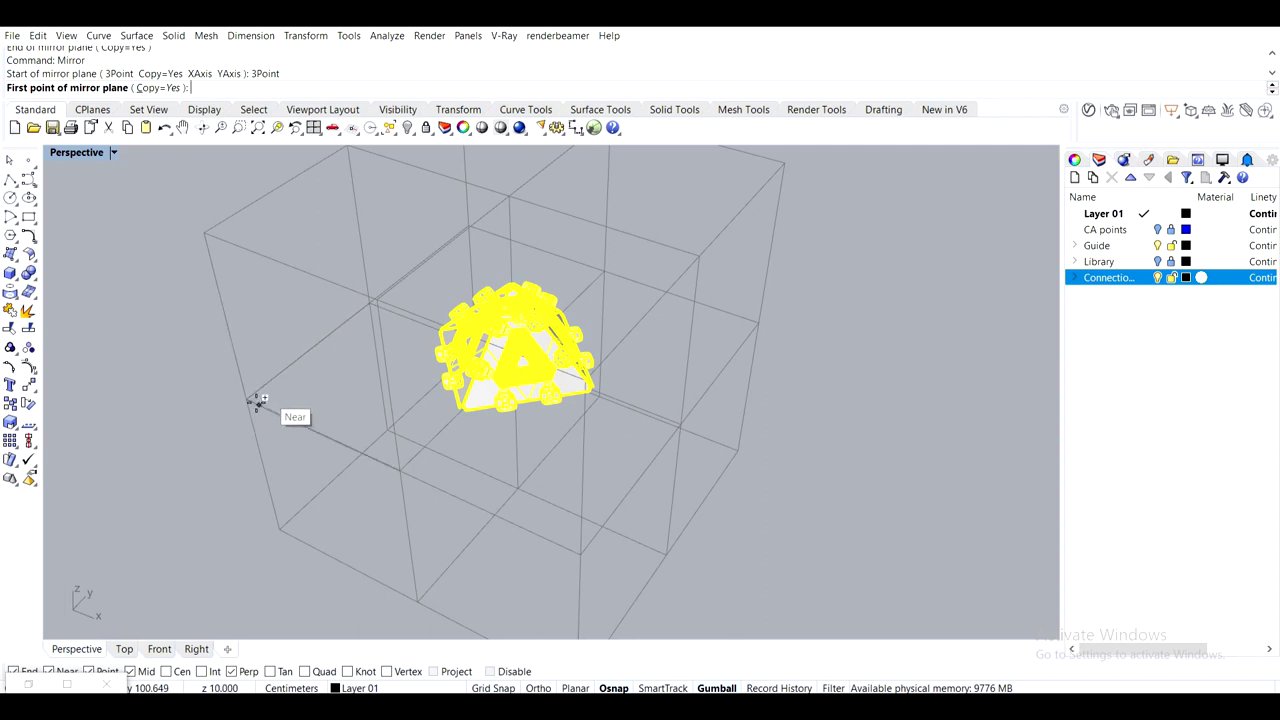
key("Escape")
right_click(278, 364)
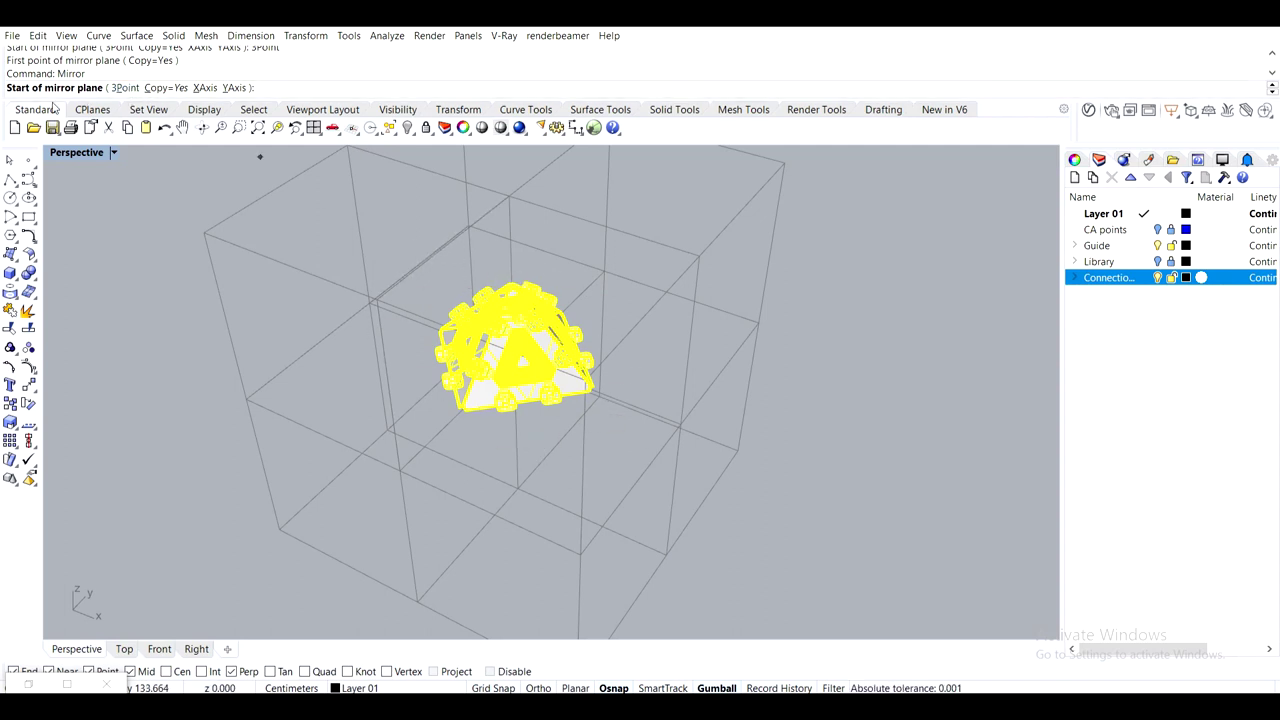
left_click(125, 89)
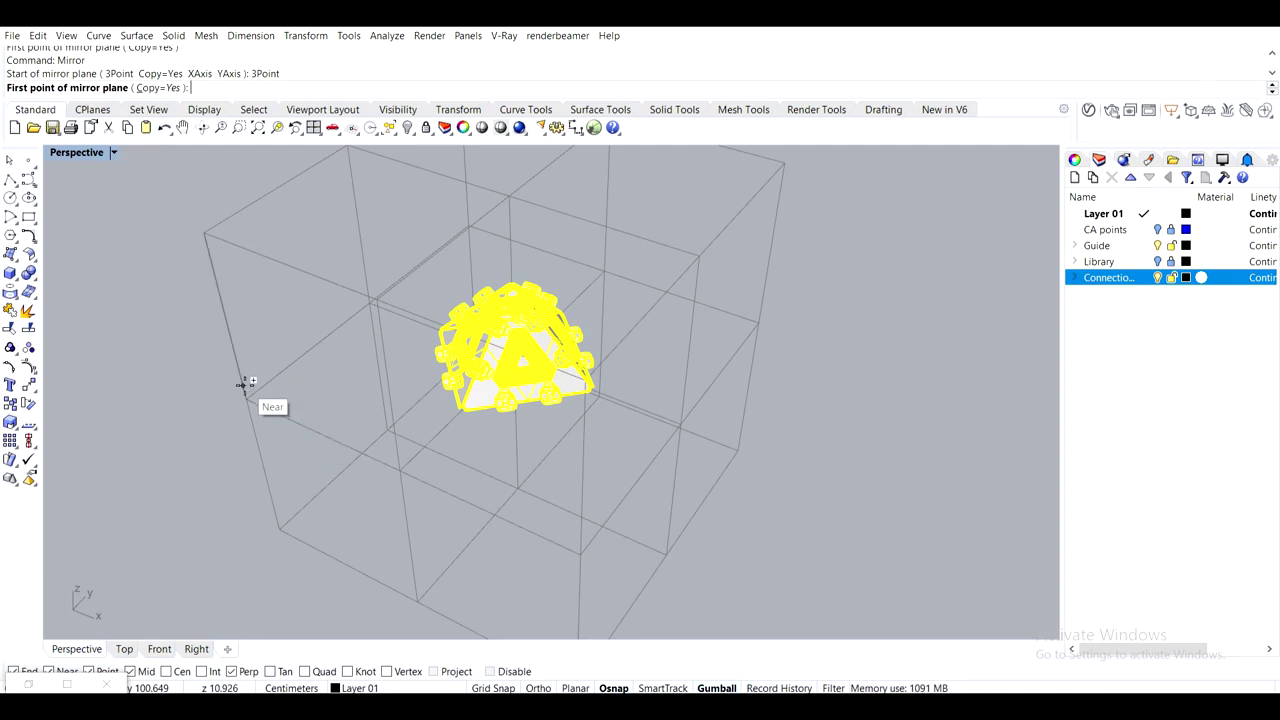
left_click(248, 398)
left_click(580, 553)
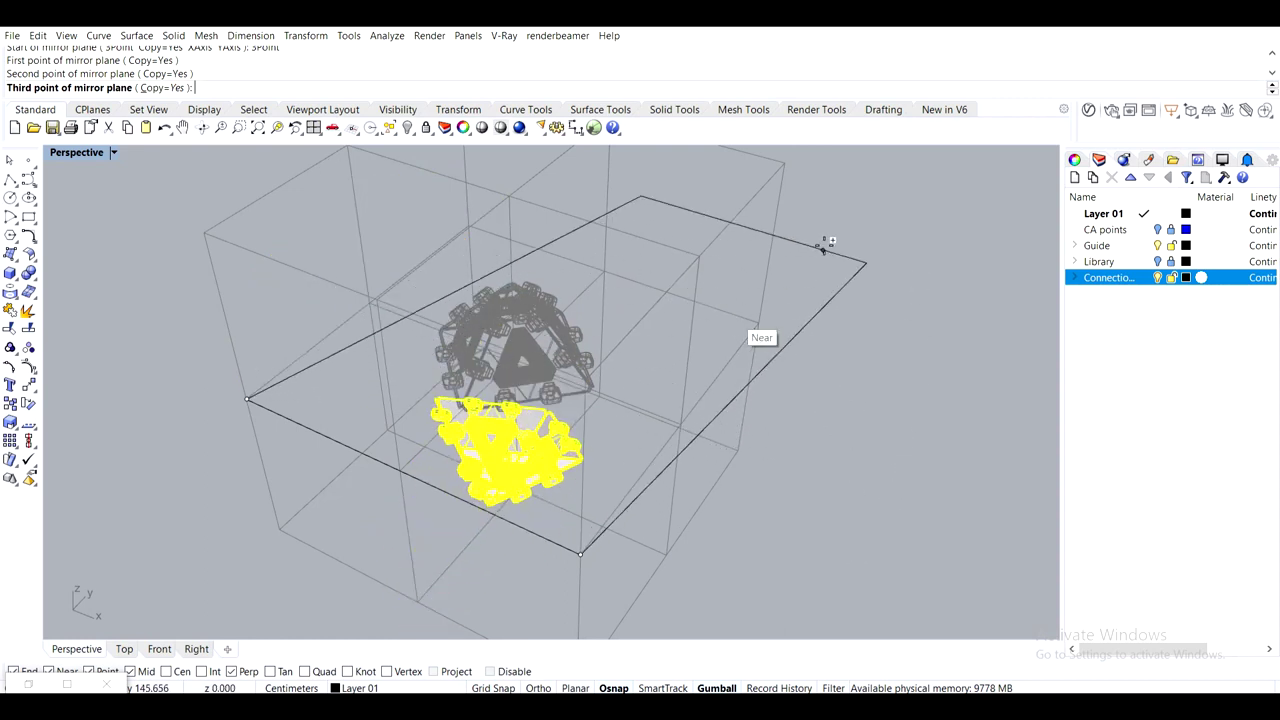
left_click(758, 323)
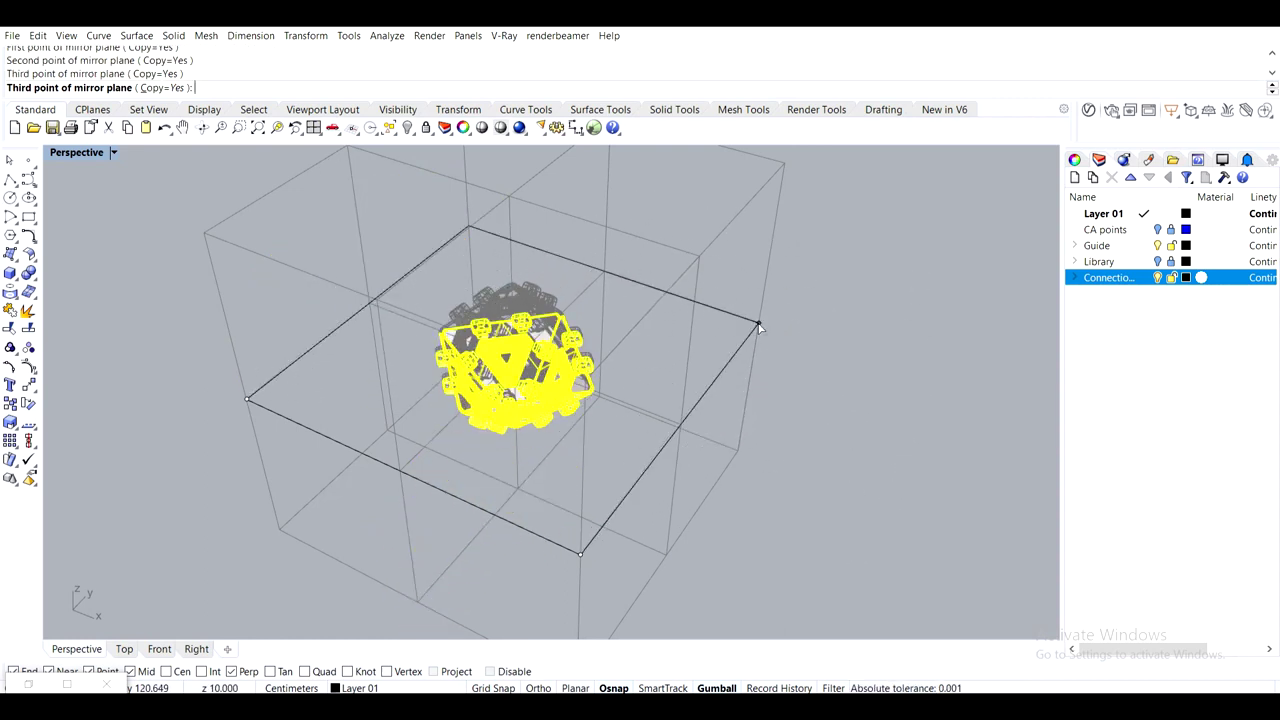
Examine the mirrored eight-sided module inside the wireframe from several angles
scroll(831, 374, "down", 7)
left_click(831, 374)
right_click_drag(831, 374, 791, 377)
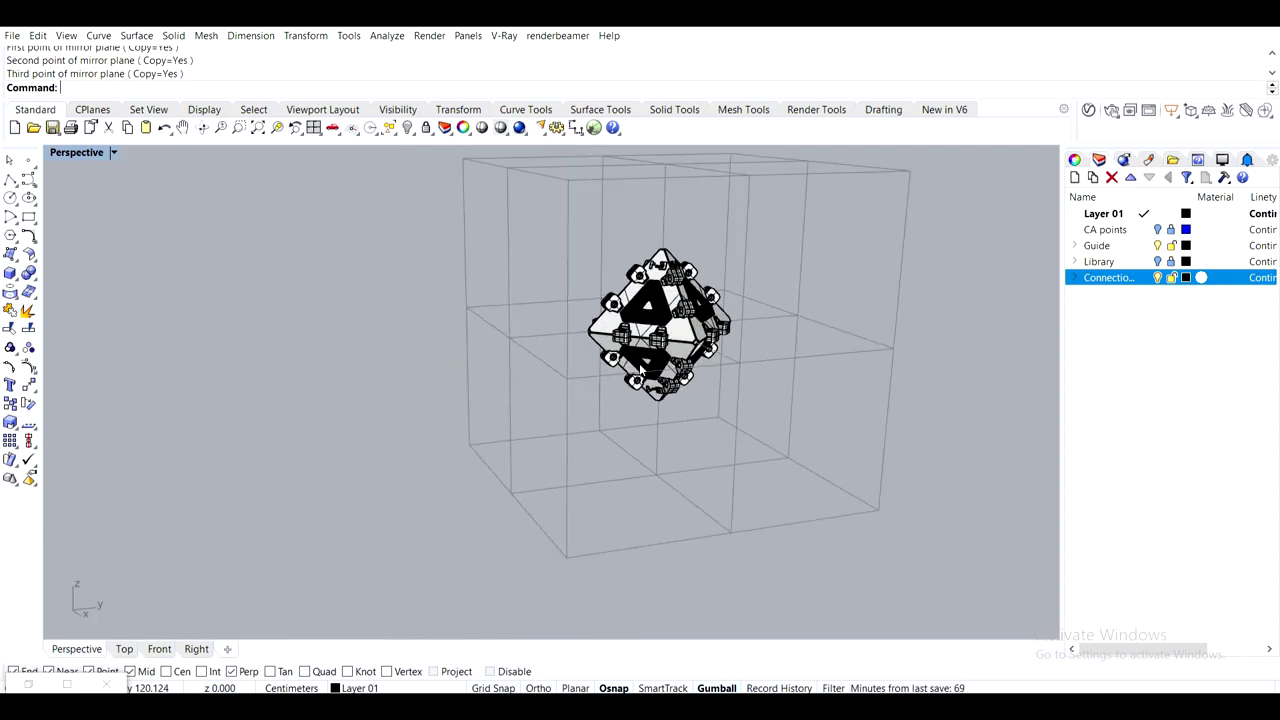
right_click_drag(741, 371, 747, 338)
scroll(747, 352, "up", 5)
scroll(600, 342, "down", 4)
scroll(599, 339, "up", 5)
right_click_drag(599, 339, 646, 350)
scroll(646, 350, "down", 4)
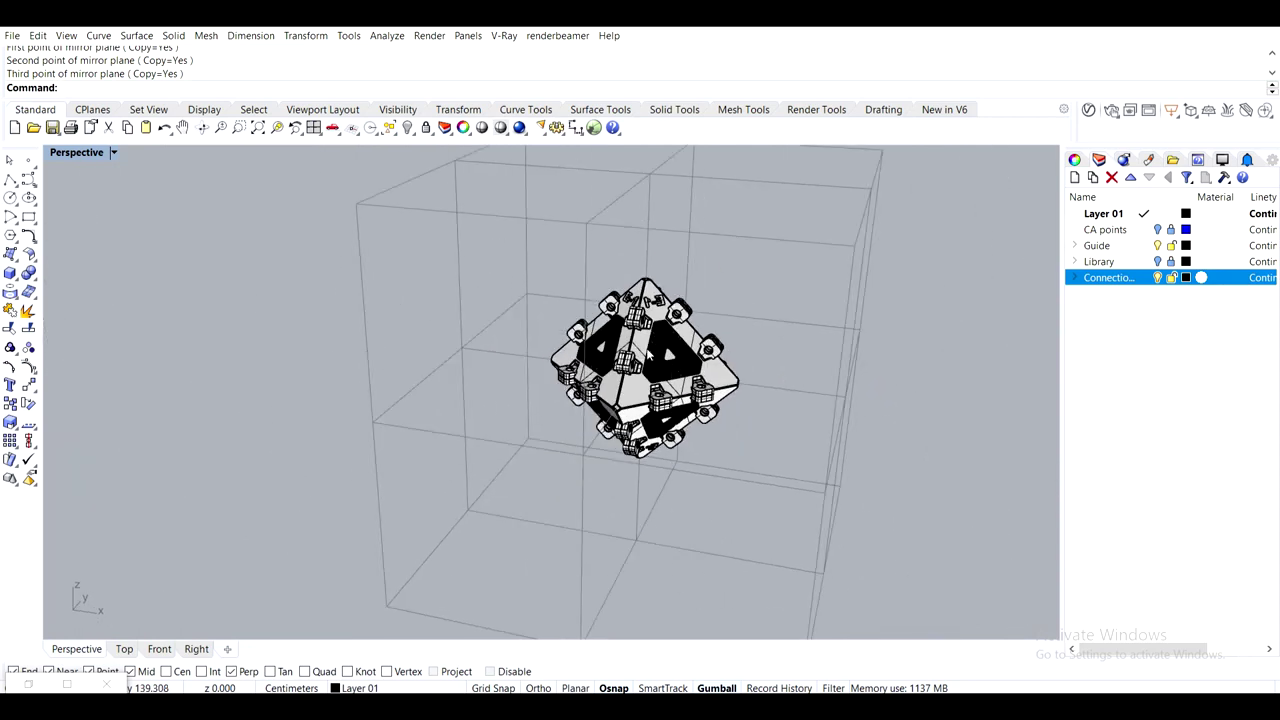
Set the perspective view to the Arctic display mode and frame the selected eight-sided module
left_click(68, 153)
left_click(150, 318)
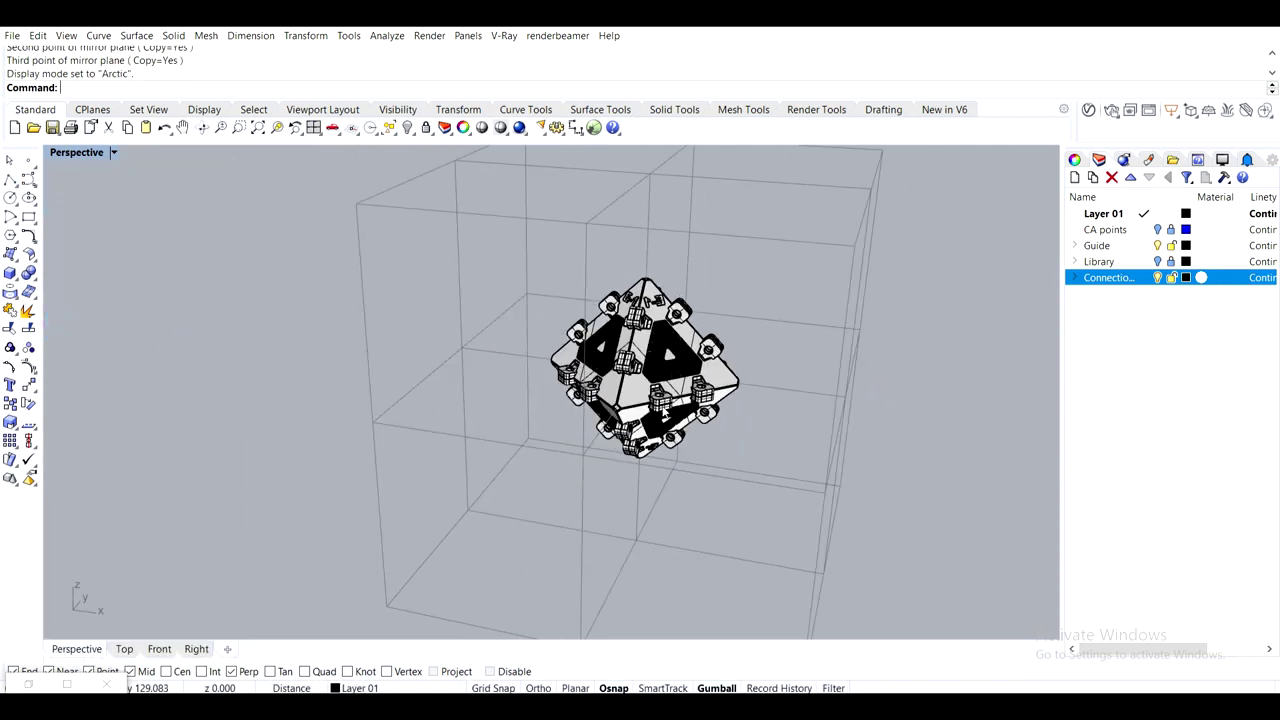
scroll(675, 397, "up", 5)
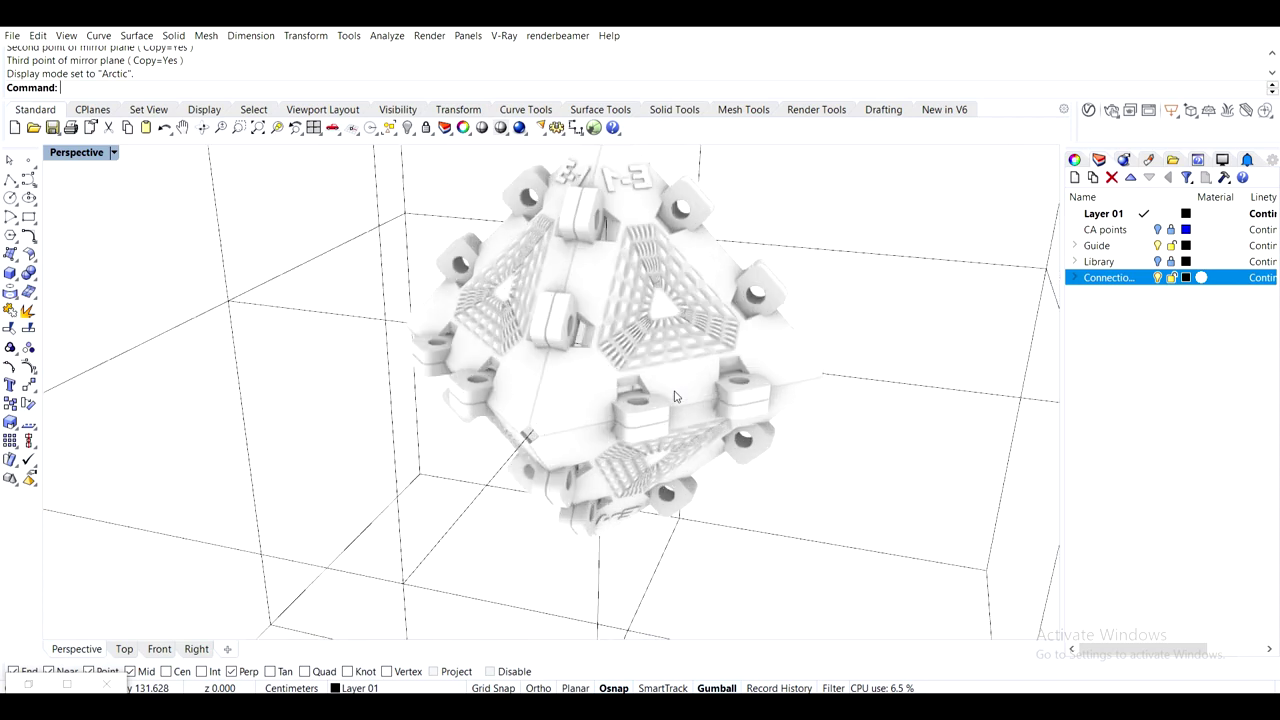
right_click_drag(675, 397, 657, 440)
scroll(470, 342, "down", 4)
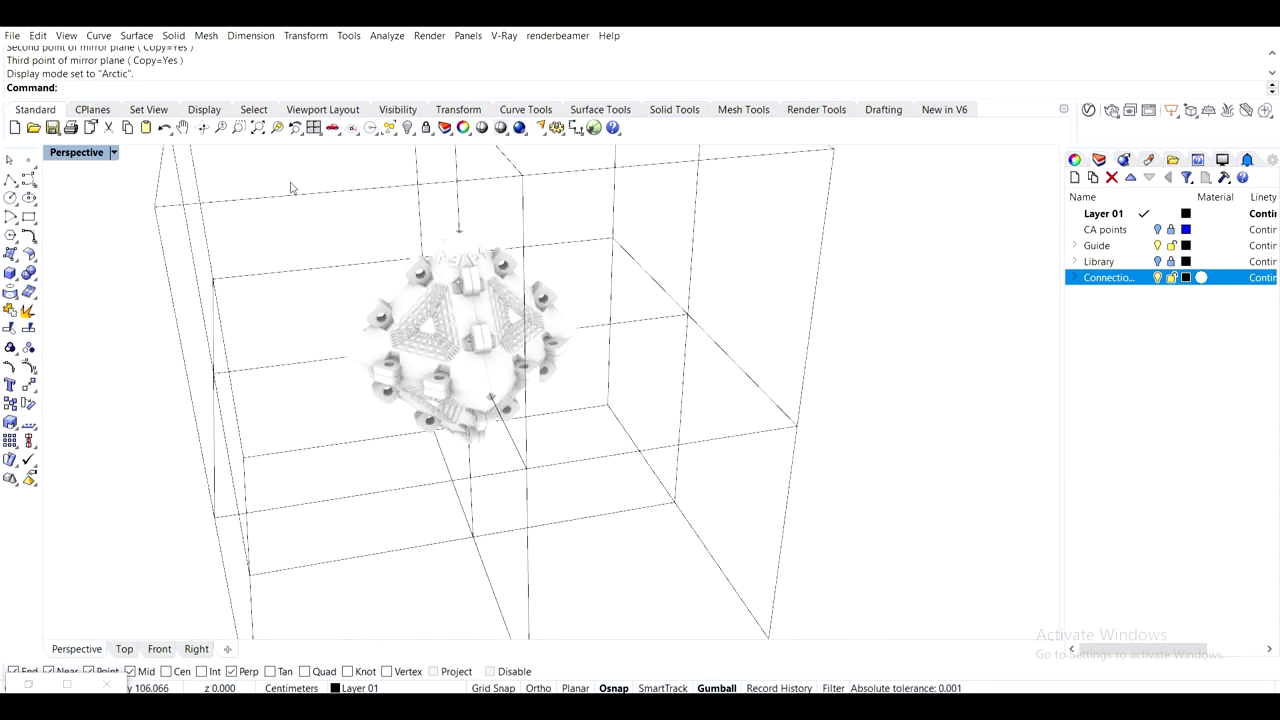
left_click_drag(291, 188, 673, 515)
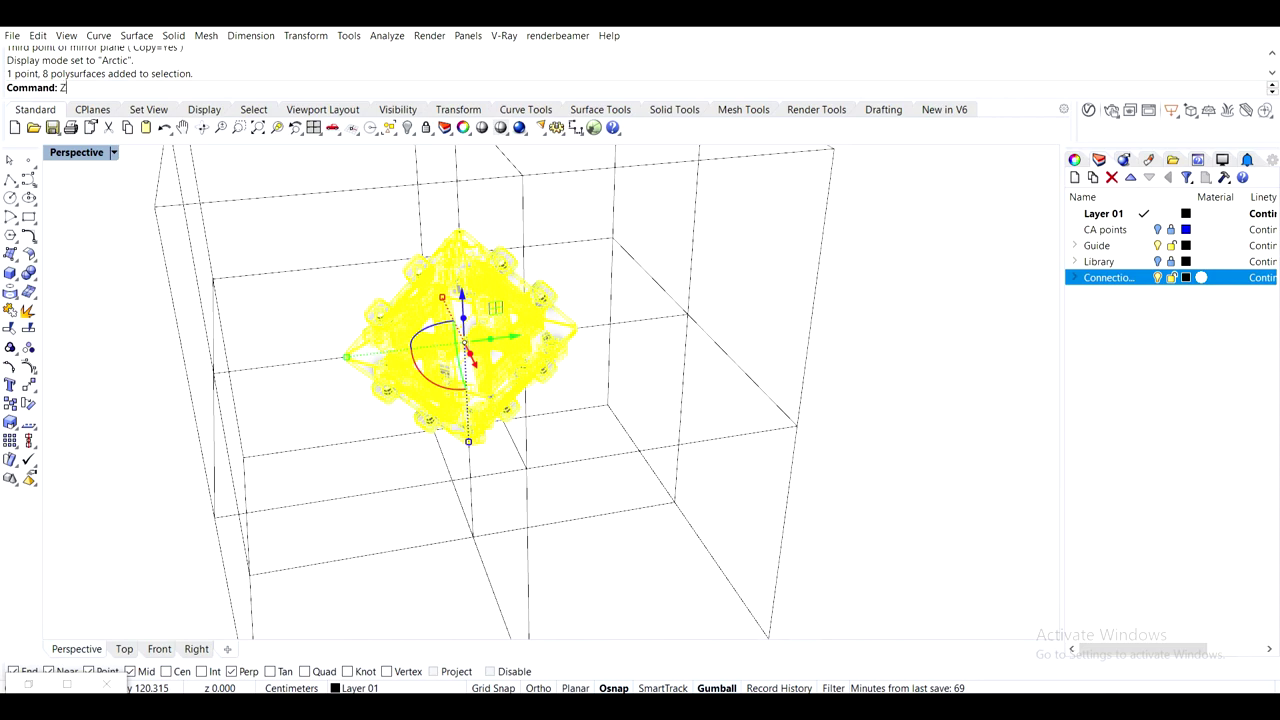
key("Return")
left_click(858, 352)
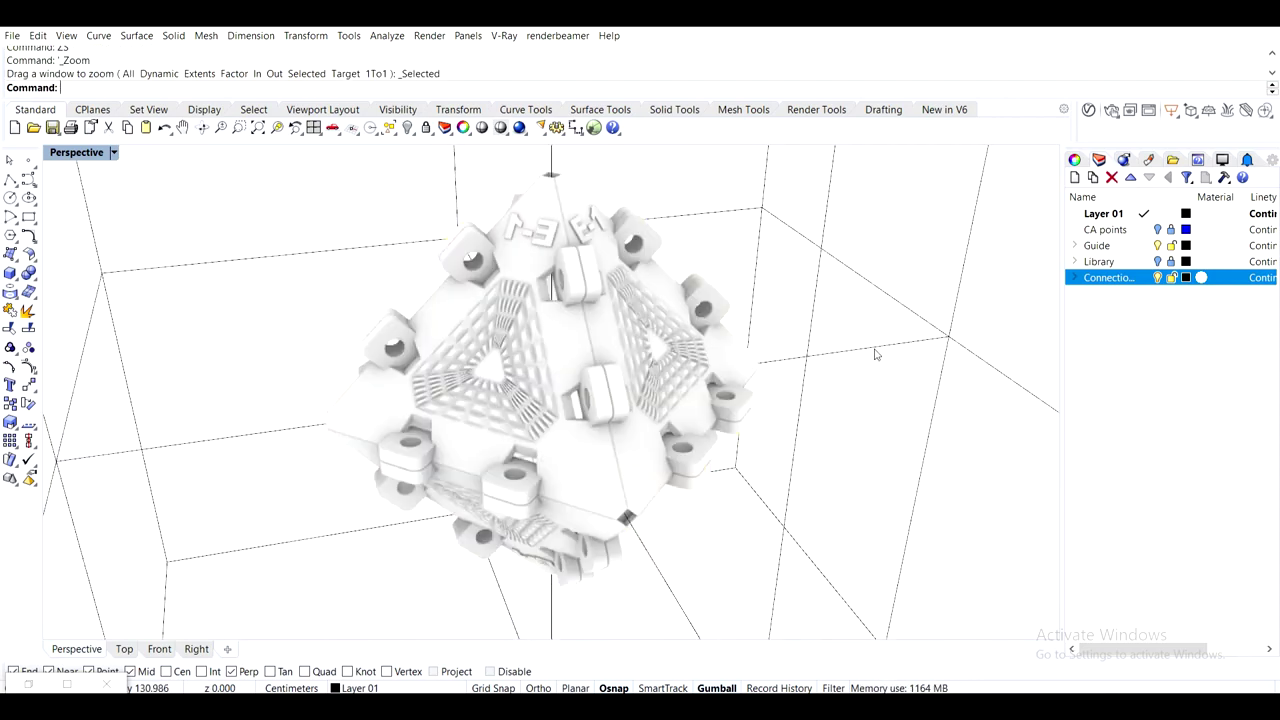
Examine the module's perforated triangular panels and the connectors along their edges in close-up and as a whole
scroll(760, 359, "down", 2)
right_click_drag(643, 402, 440, 197)
scroll(431, 352, "up", 14)
scroll(546, 236, "down", 5)
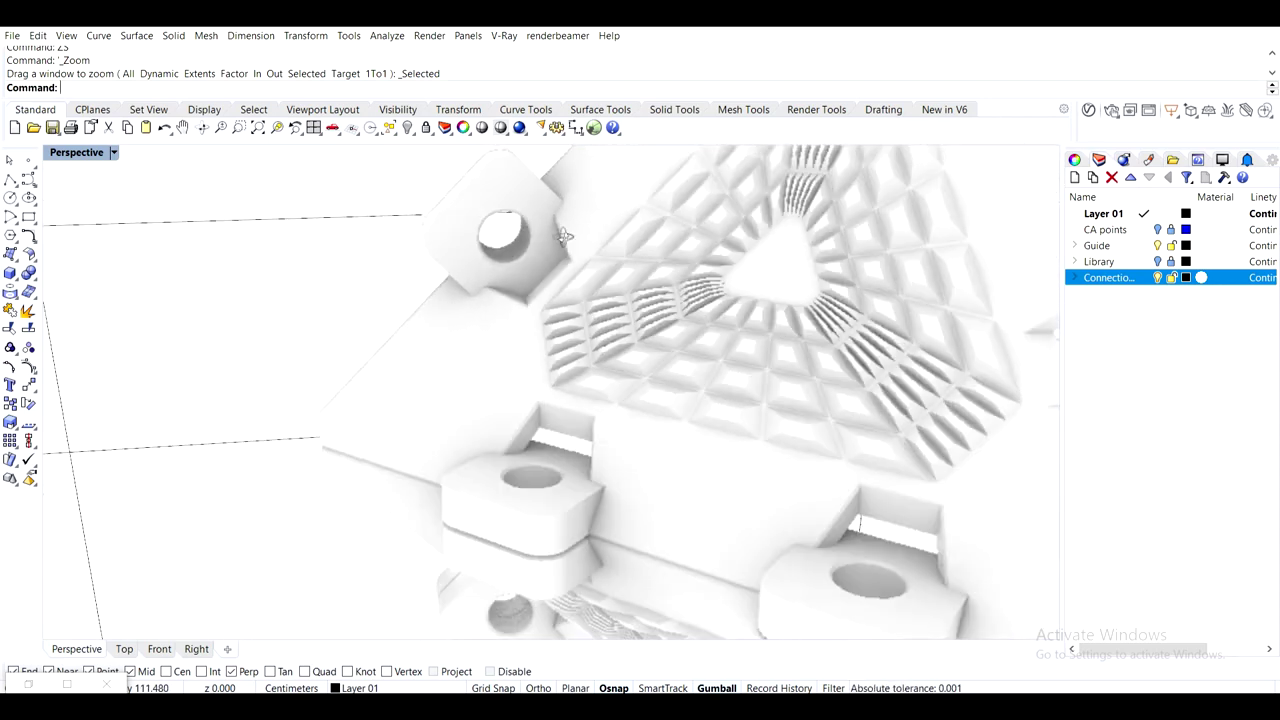
right_click_drag(546, 236, 615, 229)
scroll(702, 258, "down", 4)
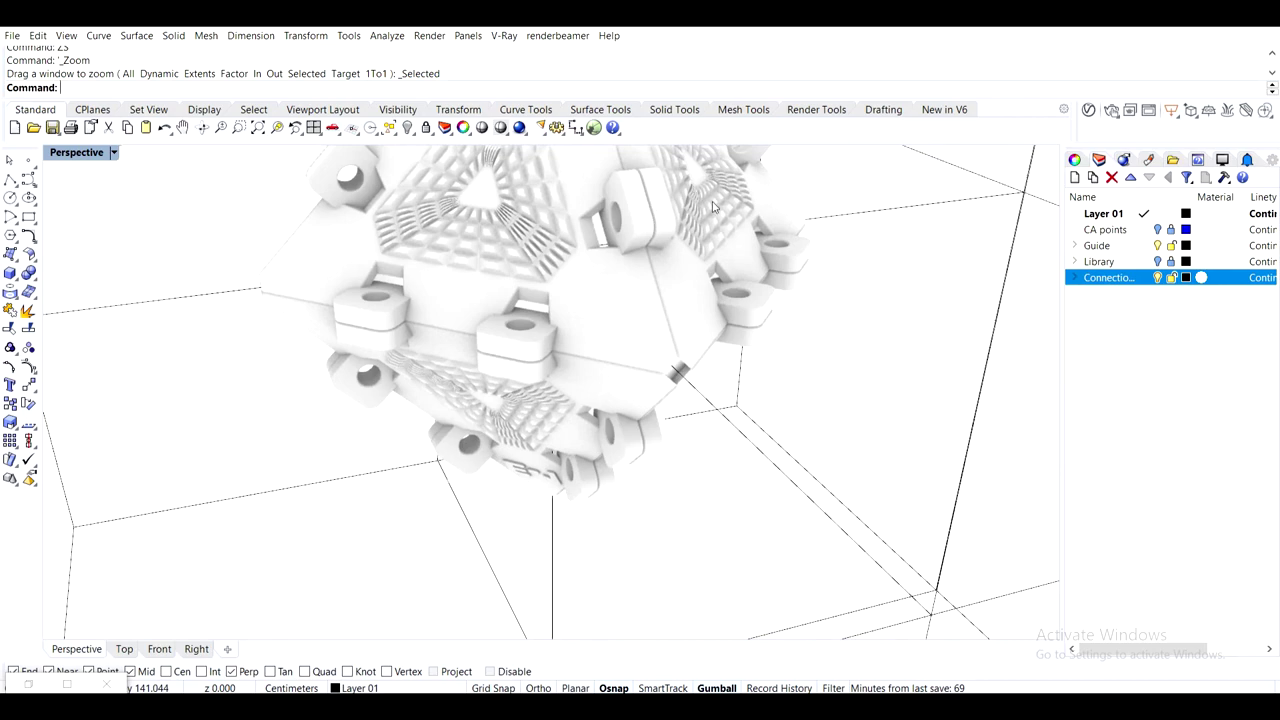
scroll(713, 208, "down", 4)
right_click_drag(706, 212, 823, 330)
right_click_drag(563, 254, 577, 298)
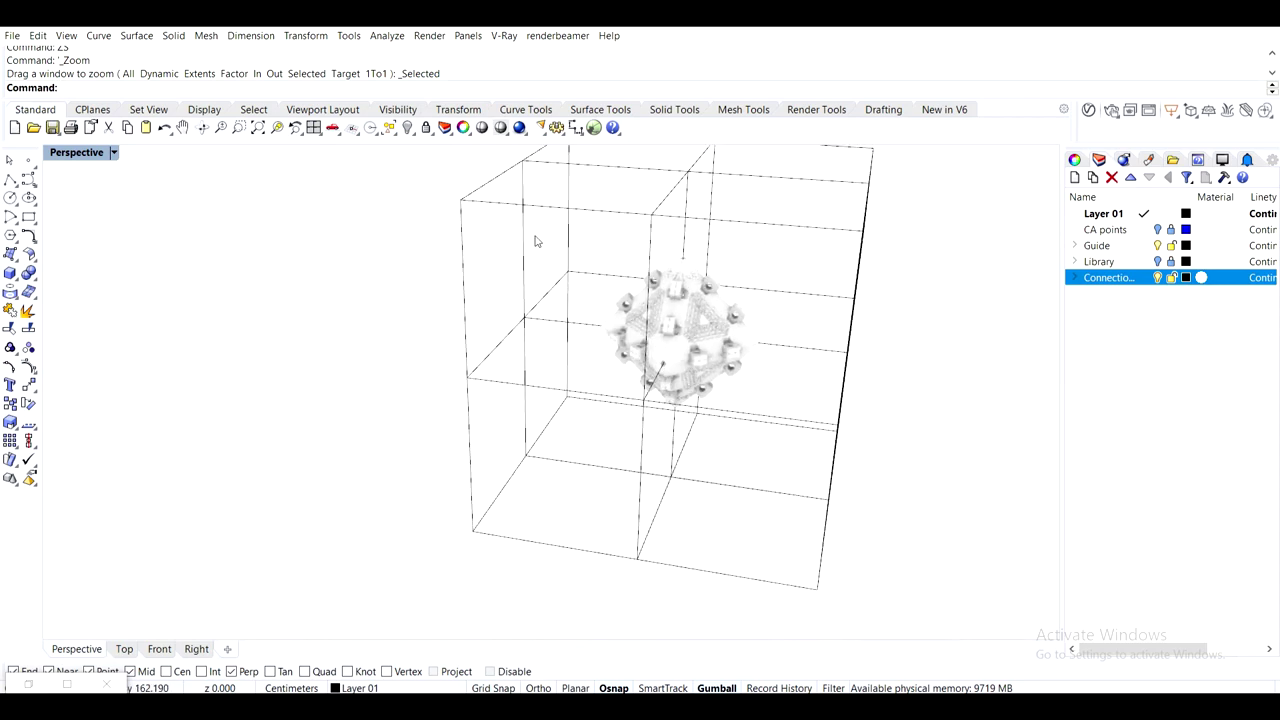
Delete the eight-sided module from the wireframe's centre and set the perspective view to the Shaded display mode
left_click_drag(545, 226, 811, 454)
right_click_drag(762, 408, 766, 457)
scroll(693, 404, "down", 10)
key("Delete")
left_click(113, 152)
left_click(120, 206)
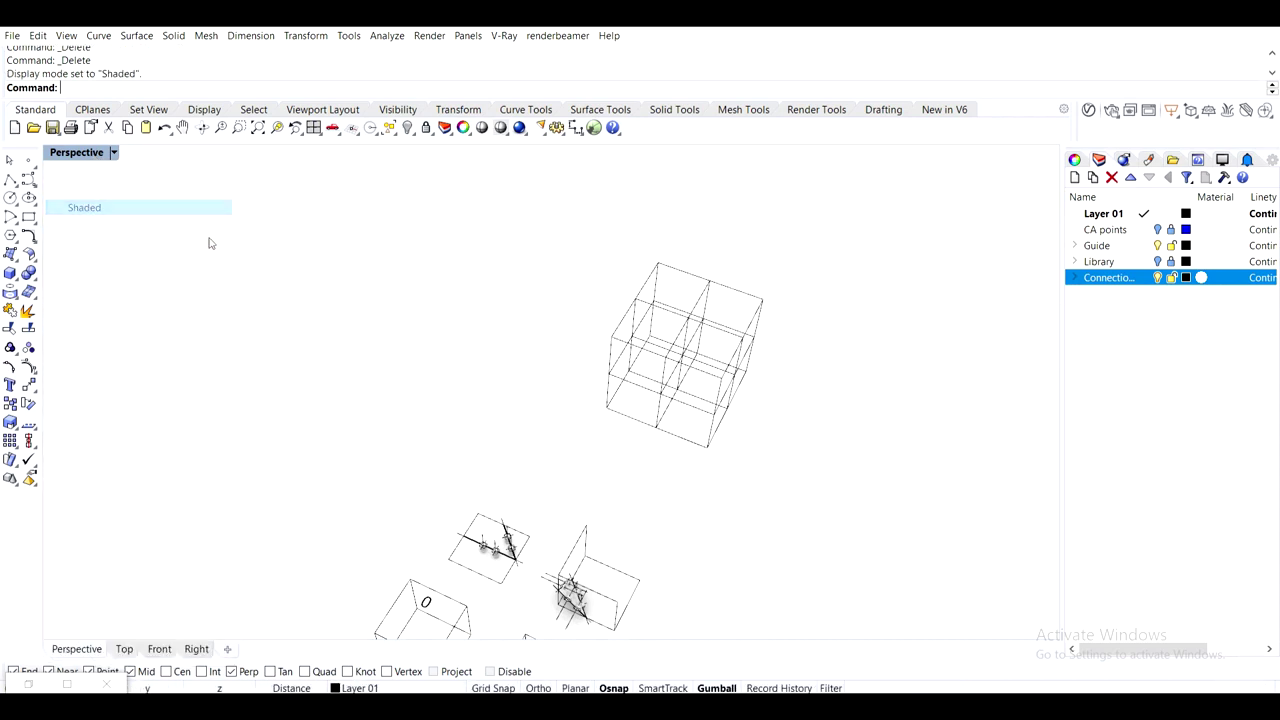
Unlock the locked curves and delete the whole 2×2×2 wireframe
type("Unlock")
key("Return")
left_click_drag(907, 466, 509, 234)
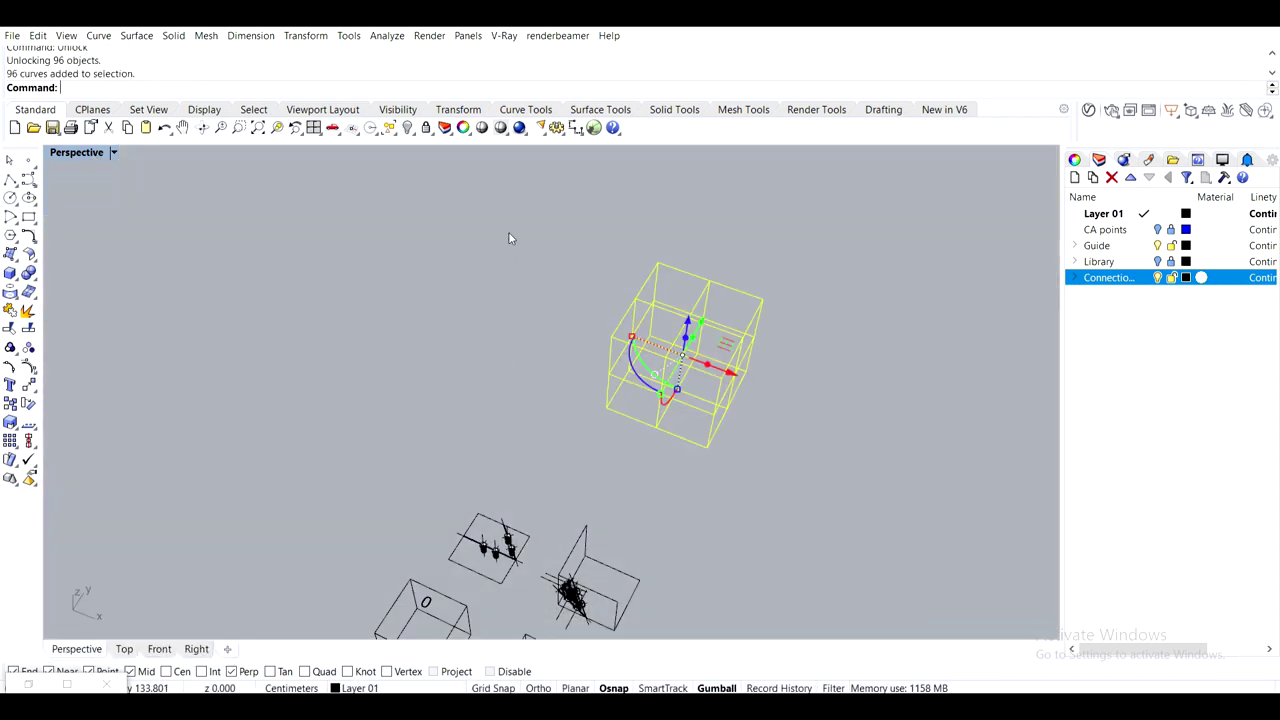
key("Delete")
scroll(697, 357, "down", 9)
right_click_drag(780, 430, 551, 294, "shift")
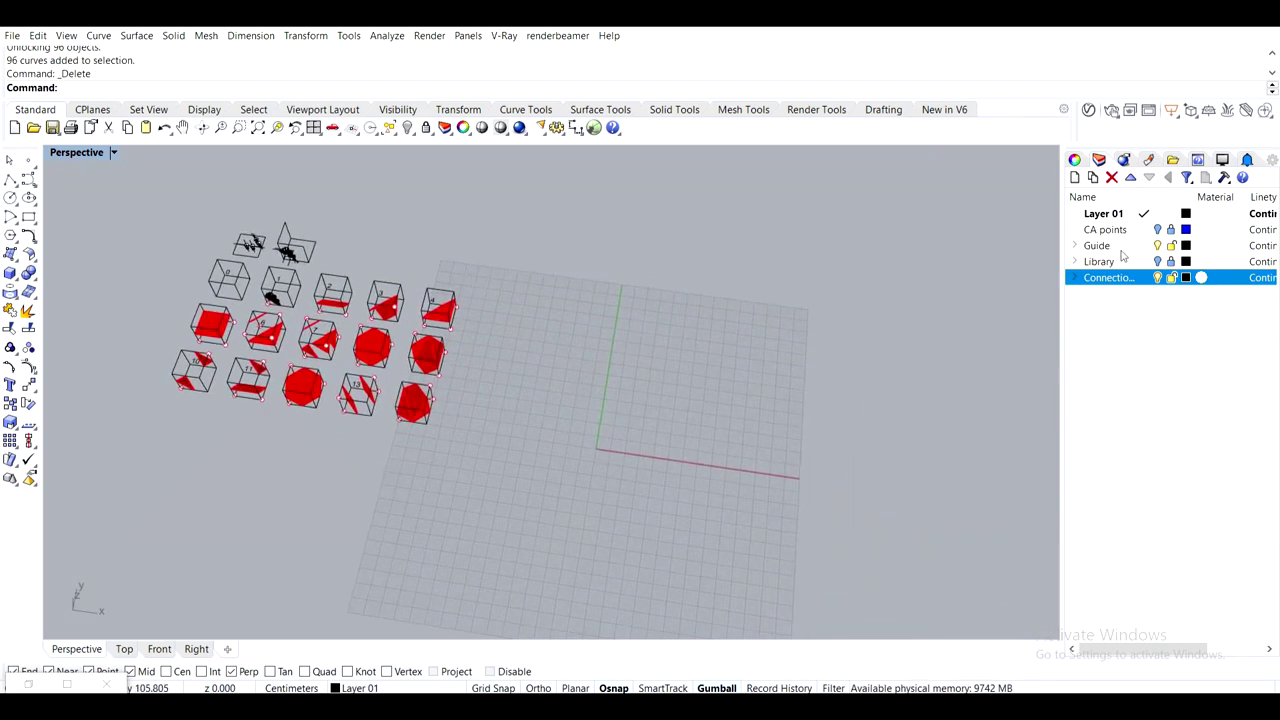
Make the CA points layer visible and bring its points above the grid into view
left_click(1166, 232)
right_click_drag(818, 403, 629, 283)
scroll(608, 280, "up", 5)
scroll(618, 396, "up", 3)
scroll(595, 405, "up", 3)
scroll(530, 340, "down", 9)
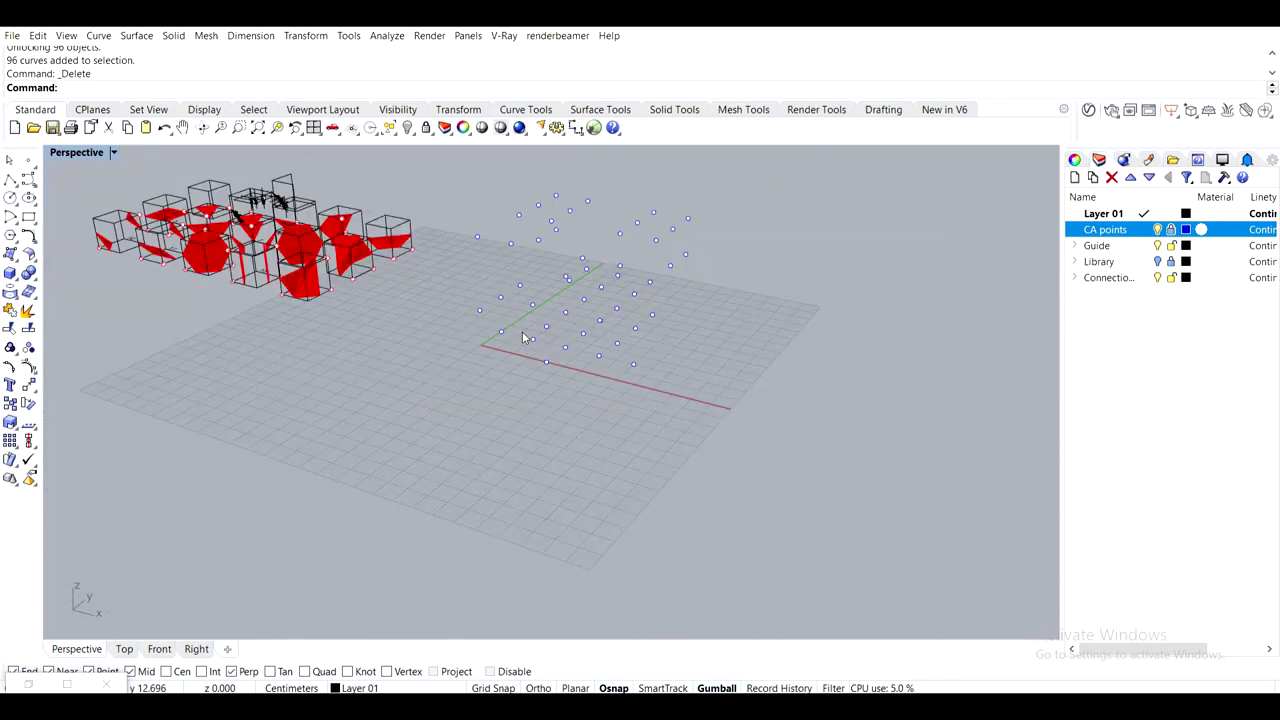
Create a 10 × 10 × 10 box with its first corner at the origin, beside the CA points
right_click_drag(518, 337, 520, 368)
left_click(10, 275)
type("0")
key("Return")
type("10")
key("Return")
type("10")
key("Return")
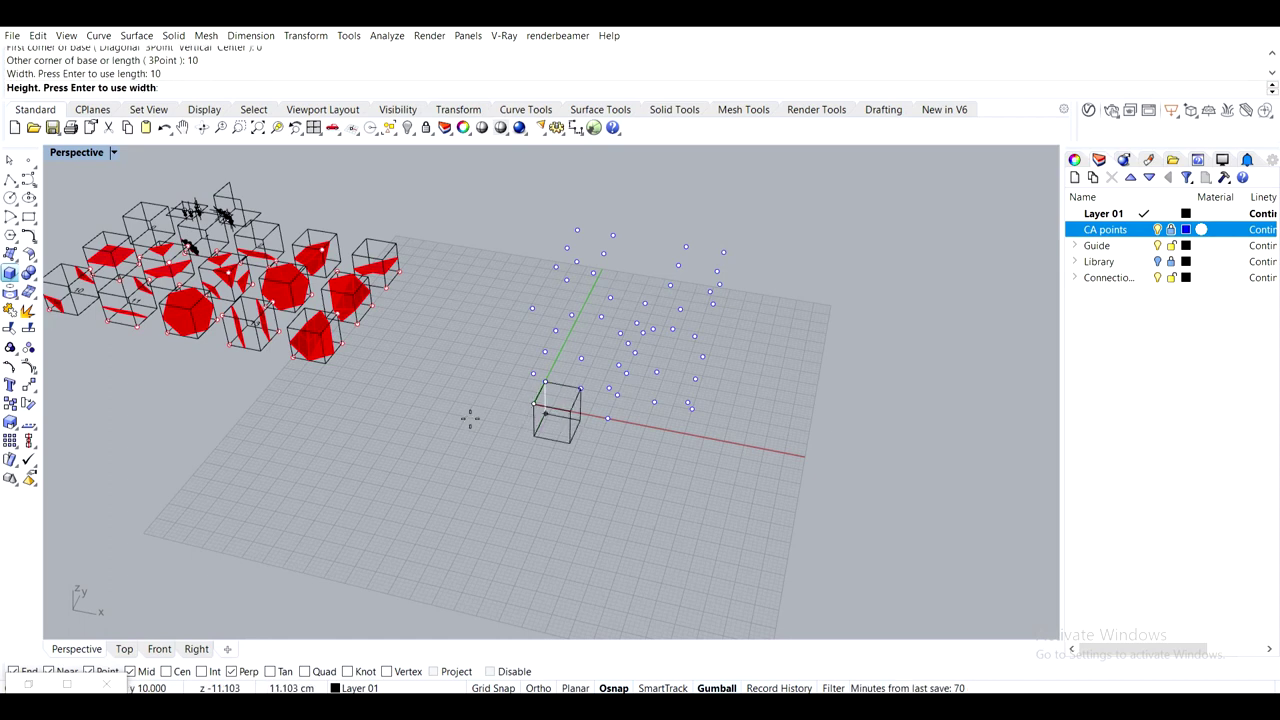
type("10")
key("Return")
scroll(516, 356, "up", 5)
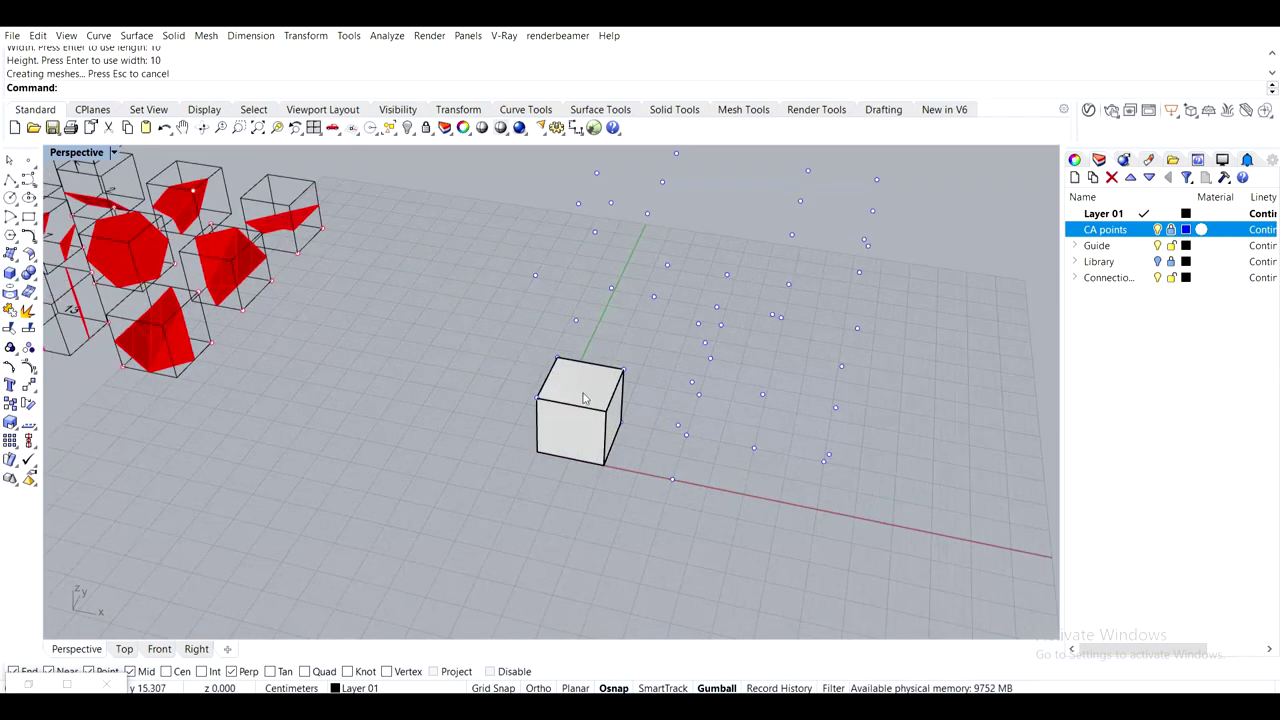
Examine how the box's corners relate to the CA points, and compare it with the numbered library cubes
scroll(585, 395, "up", 3)
right_click_drag(598, 404, 700, 403)
scroll(546, 390, "up", 2)
scroll(802, 331, "up", 3)
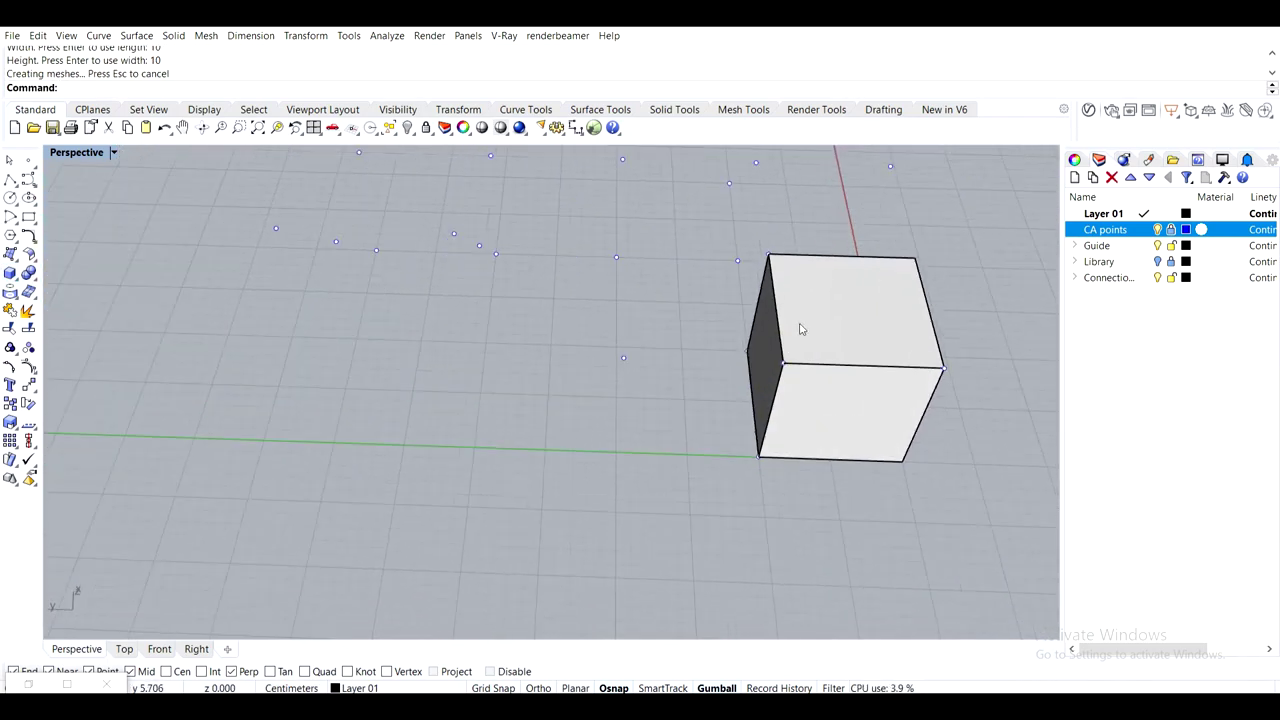
right_click_drag(808, 450, 560, 430)
right_click_drag(560, 430, 589, 453, "shift")
right_click_drag(413, 326, 651, 332)
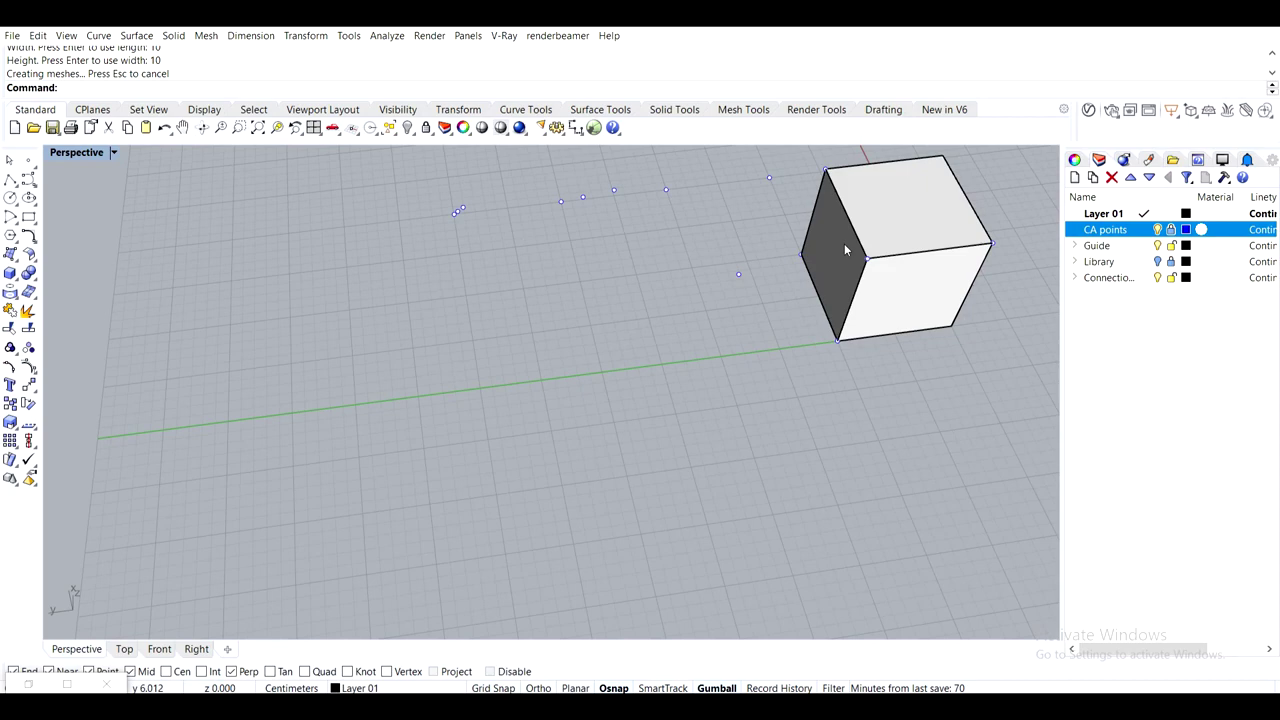
right_click_drag(838, 184, 803, 433)
scroll(669, 351, "up", 7)
right_click_drag(669, 351, 592, 439)
right_click_drag(816, 497, 843, 467)
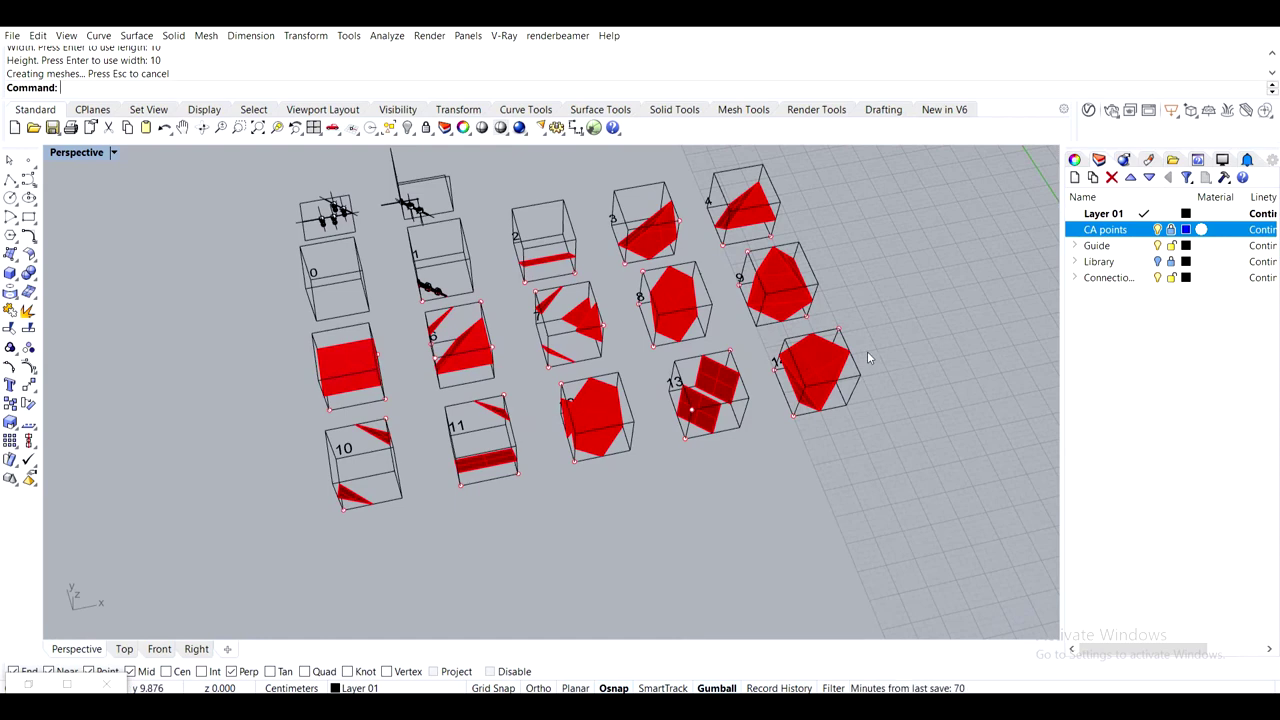
Delete the 10 × 10 × 10 box at the origin
scroll(867, 353, "down", 7)
right_click_drag(867, 353, 475, 395, "shift")
scroll(606, 372, "up", 8)
right_click_drag(660, 373, 634, 371)
scroll(636, 374, "up", 3)
right_click_drag(681, 449, 646, 403)
left_click(645, 408)
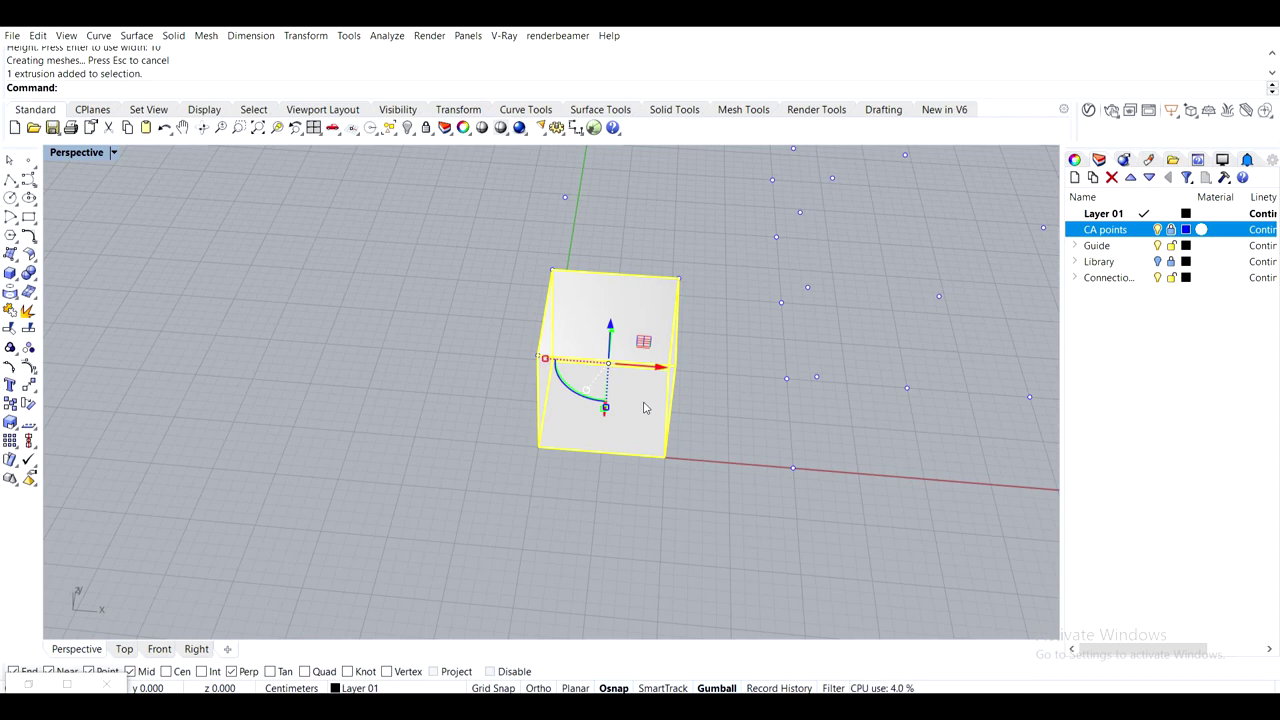
key("Delete")
scroll(645, 406, "down", 7)
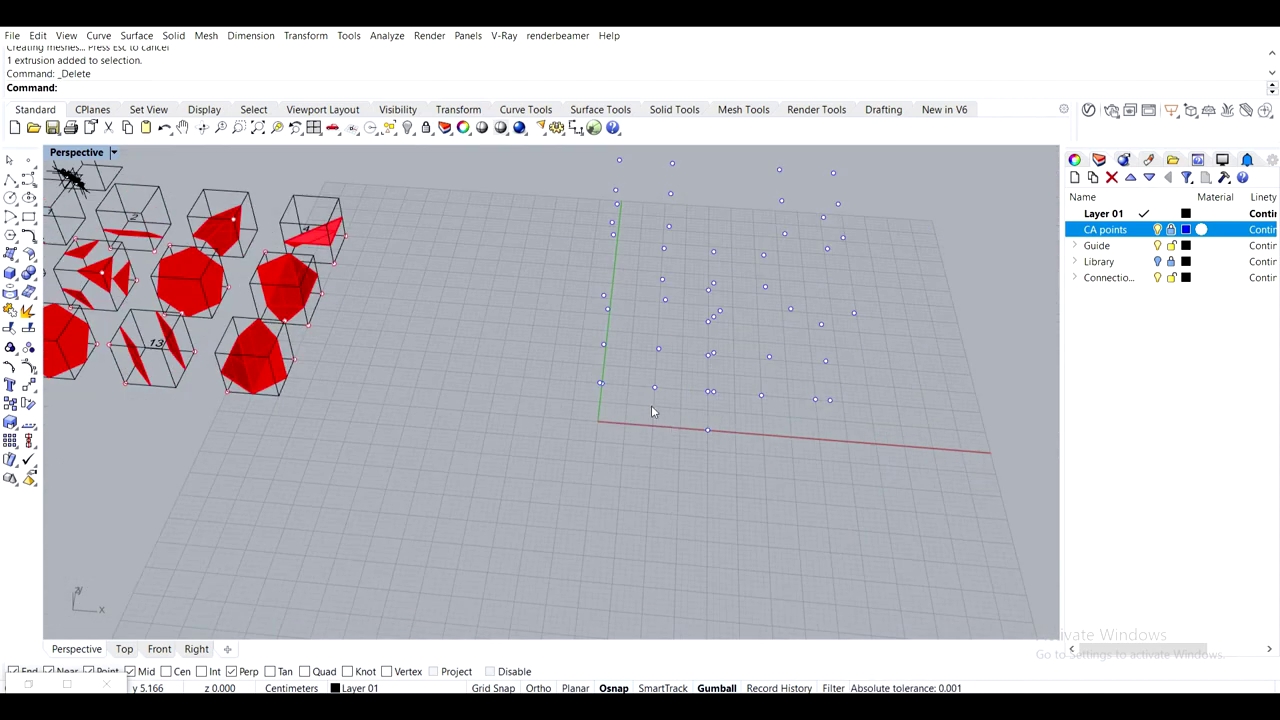
Examine the CA points and the layout of the numbered library cubes from 0 to 14
right_click_drag(657, 414, 591, 457, "shift")
scroll(467, 266, "down", 3)
left_click_drag(400, 182, 820, 470)
right_click_drag(772, 492, 673, 442)
right_click_drag(577, 403, 758, 392, "shift")
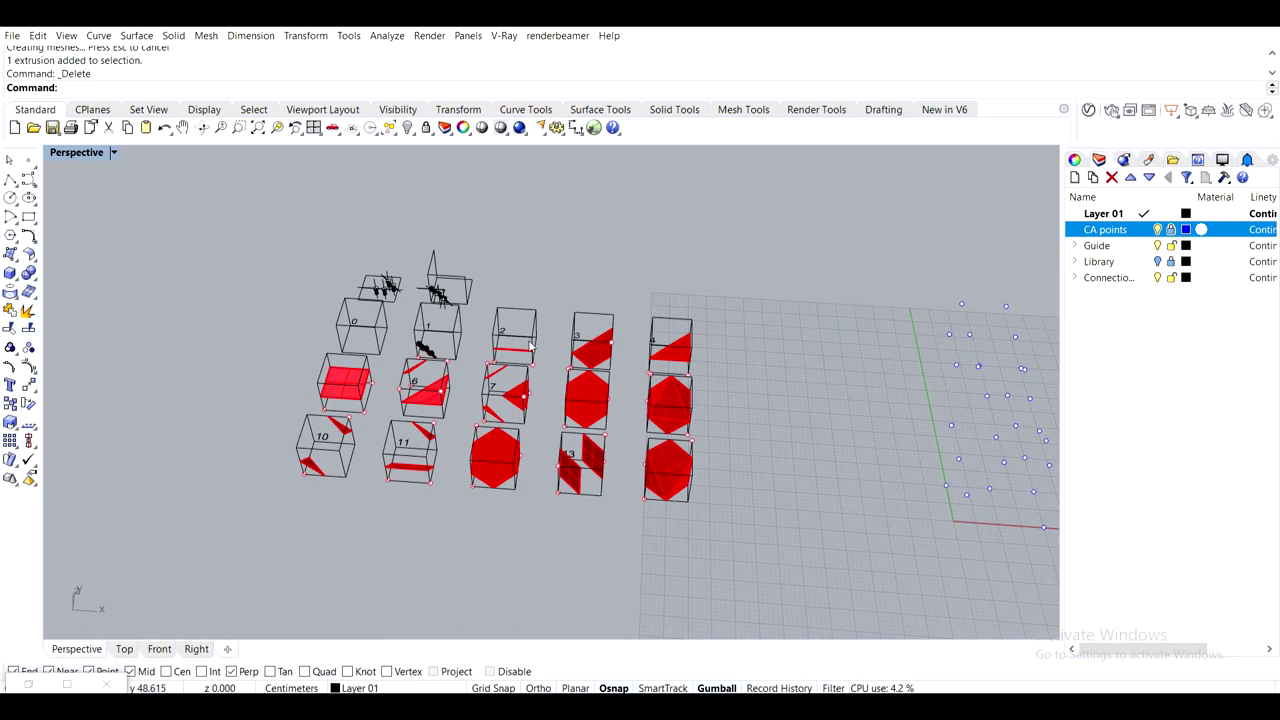
right_click_drag(606, 259, 666, 341)
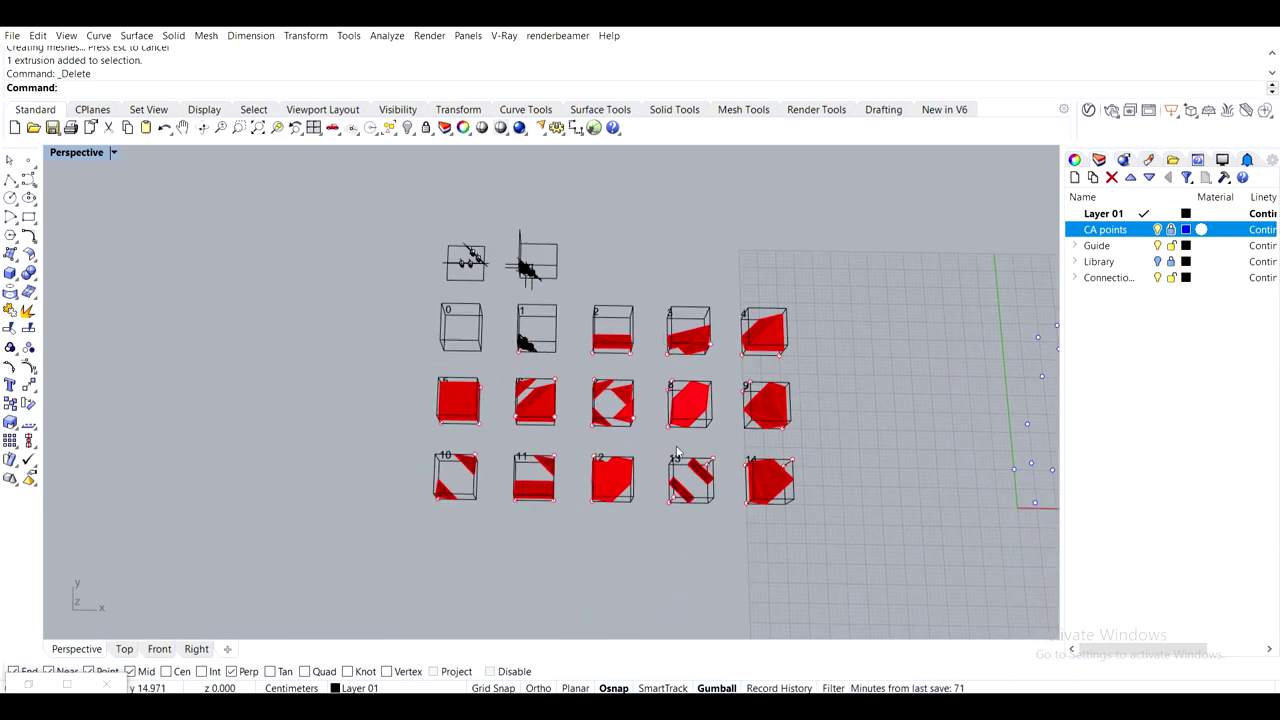
scroll(430, 434, "down", 4)
right_click_drag(705, 443, 488, 460, "shift")
scroll(350, 432, "up", 2)
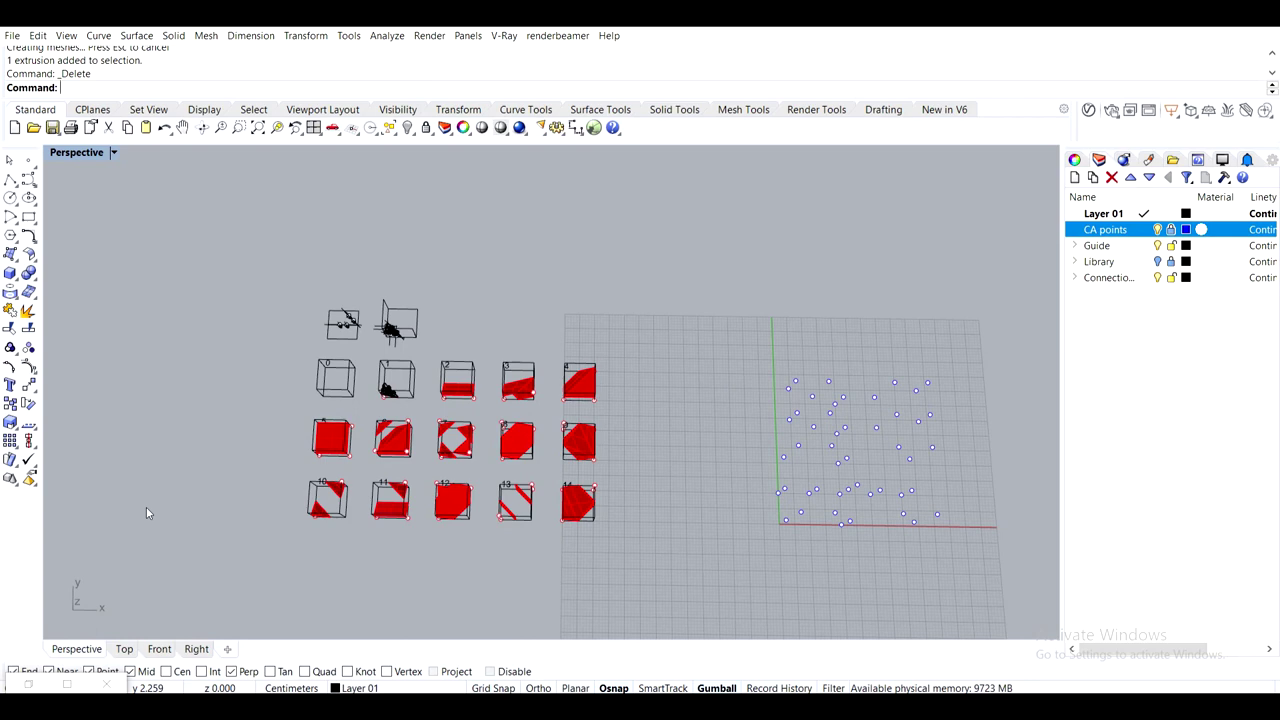
Examine the connector details in the two construction drawings above the numbered library cubes
scroll(378, 450, "up", 4)
right_click_drag(388, 444, 667, 529)
scroll(406, 333, "up", 8)
scroll(386, 388, "up", 8)
scroll(387, 394, "up", 5)
scroll(390, 385, "down", 9)
scroll(322, 228, "up", 5)
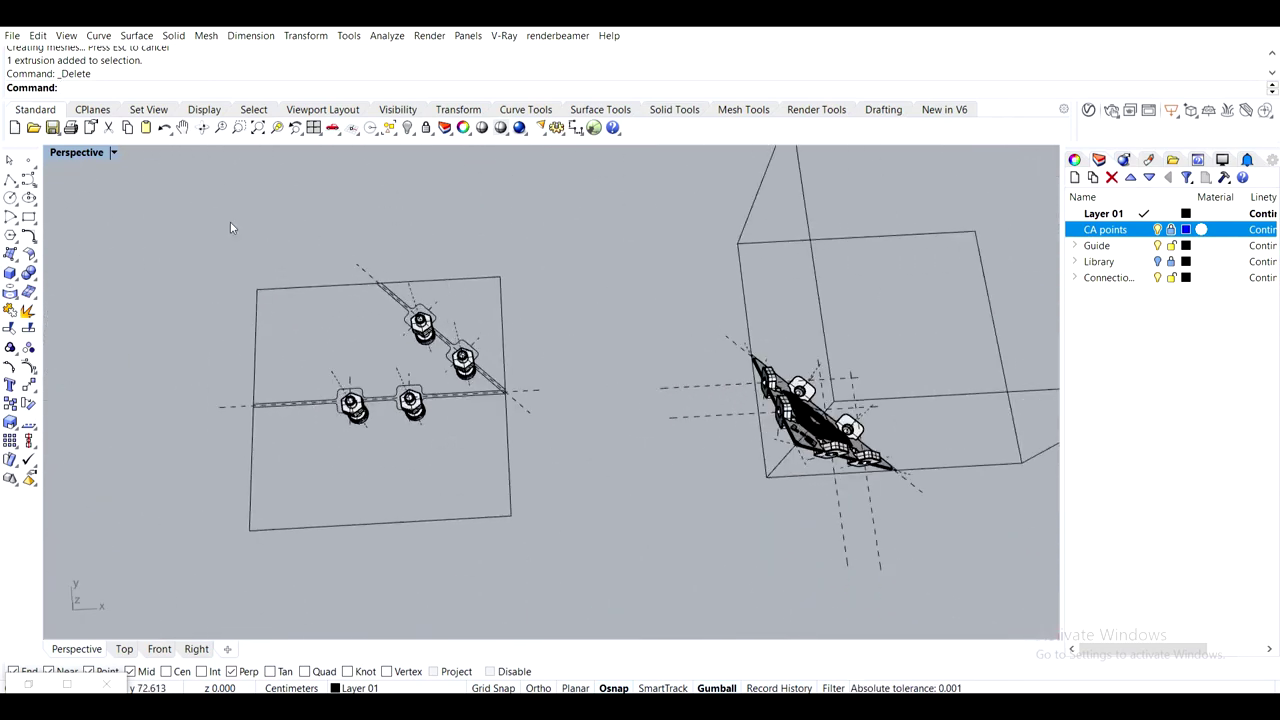
Delete the detailed triangular panel with connectors from library cube 1, keeping the plain red triangle
scroll(337, 353, "down", 8)
right_click_drag(536, 480, 420, 235, "shift")
scroll(435, 335, "up", 9)
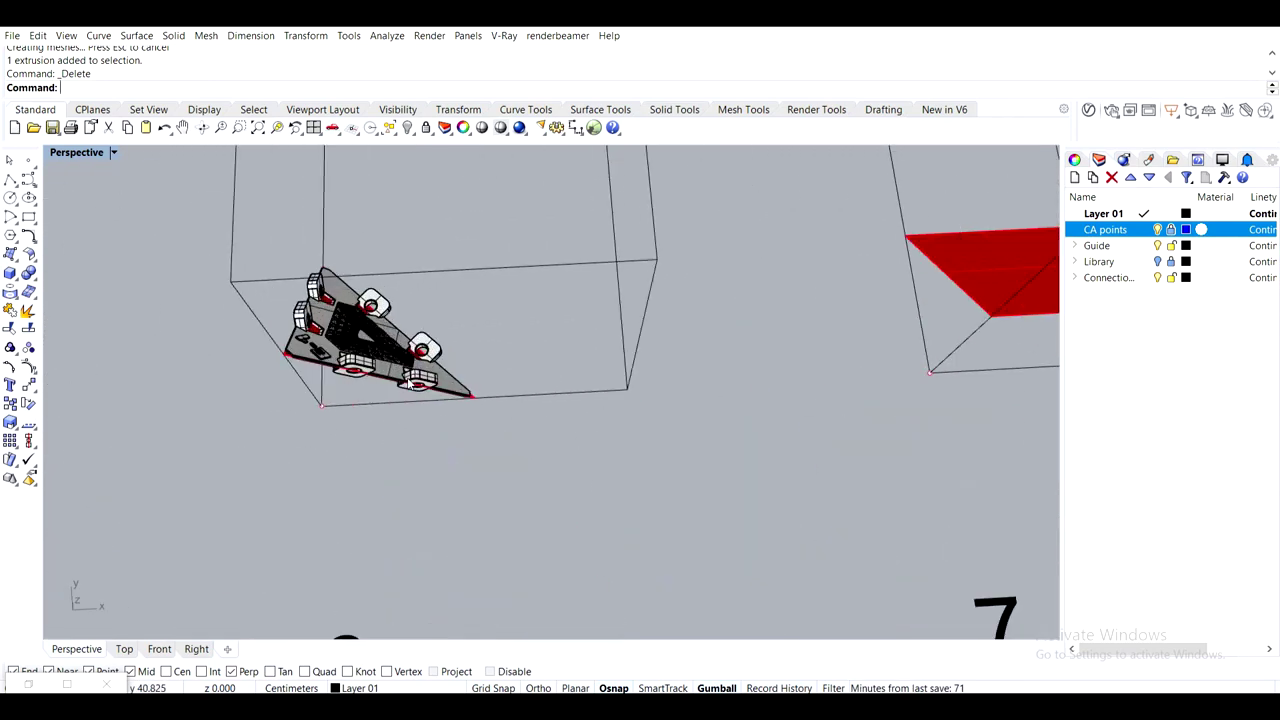
right_click_drag(430, 342, 357, 263)
scroll(360, 290, "up", 6)
left_click(363, 318)
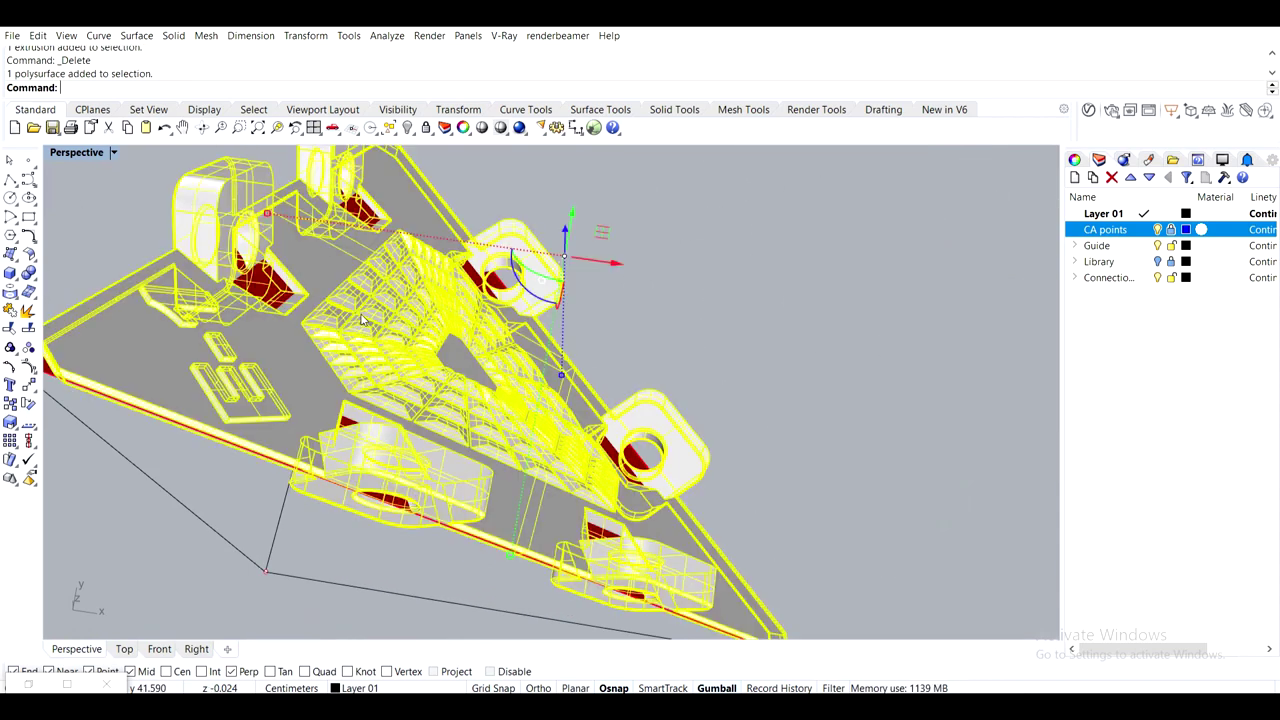
key("Delete")
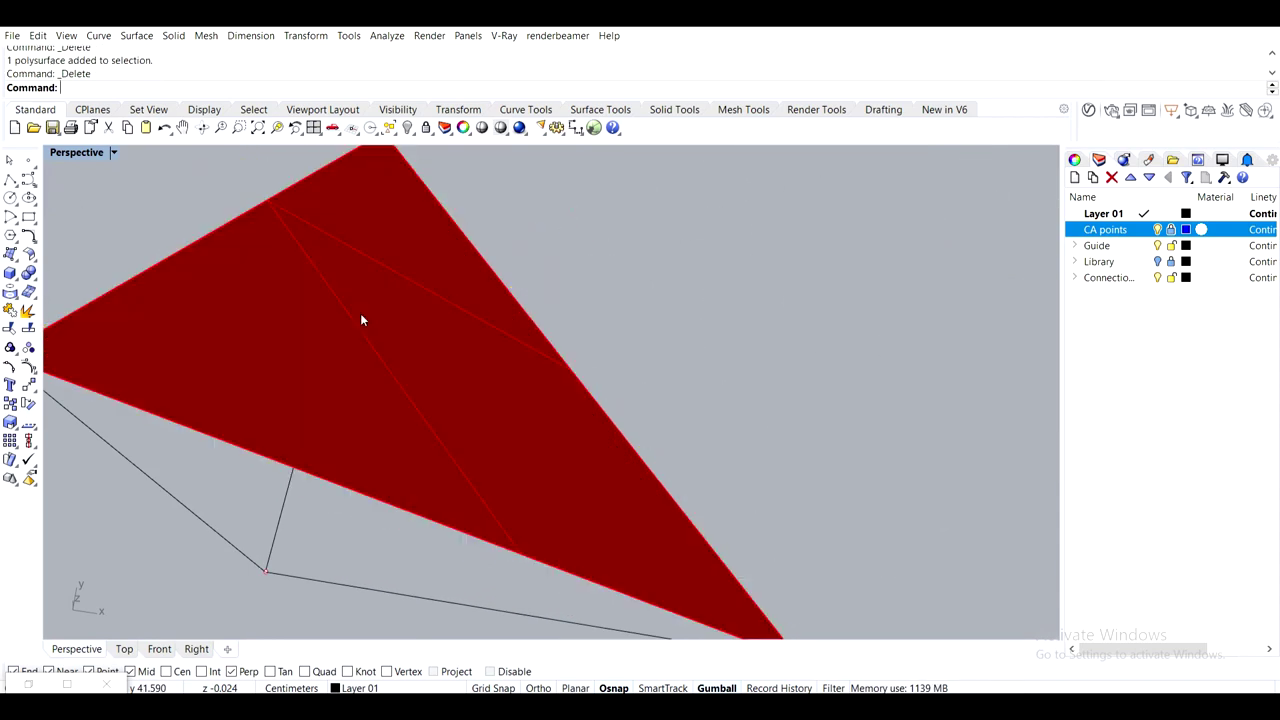
scroll(360, 313, "down", 10)
right_click_drag(722, 430, 540, 258, "shift")
scroll(540, 260, "down", 6)
right_click_drag(534, 323, 625, 325, "shift")
right_click_drag(602, 322, 583, 394, "shift")
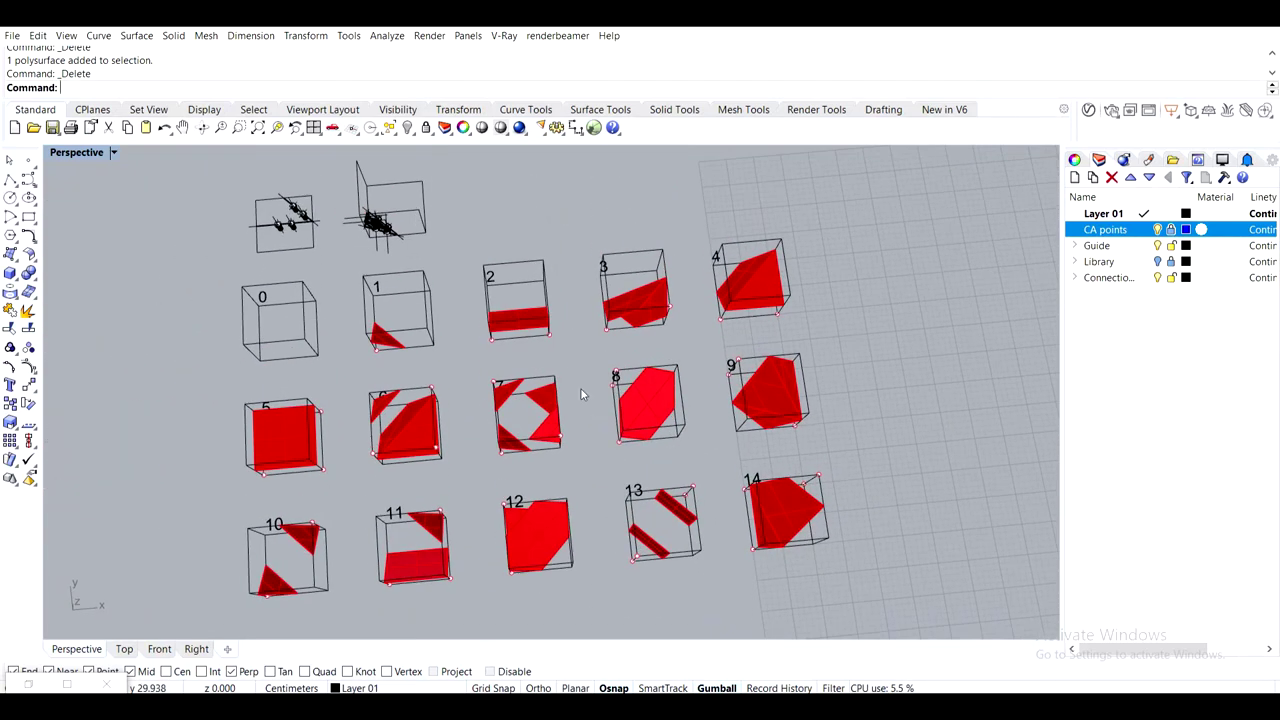
Expand the Library layer, make it visible and examine the detailed connector modules in the numbered cubes
right_click_drag(543, 349, 536, 314)
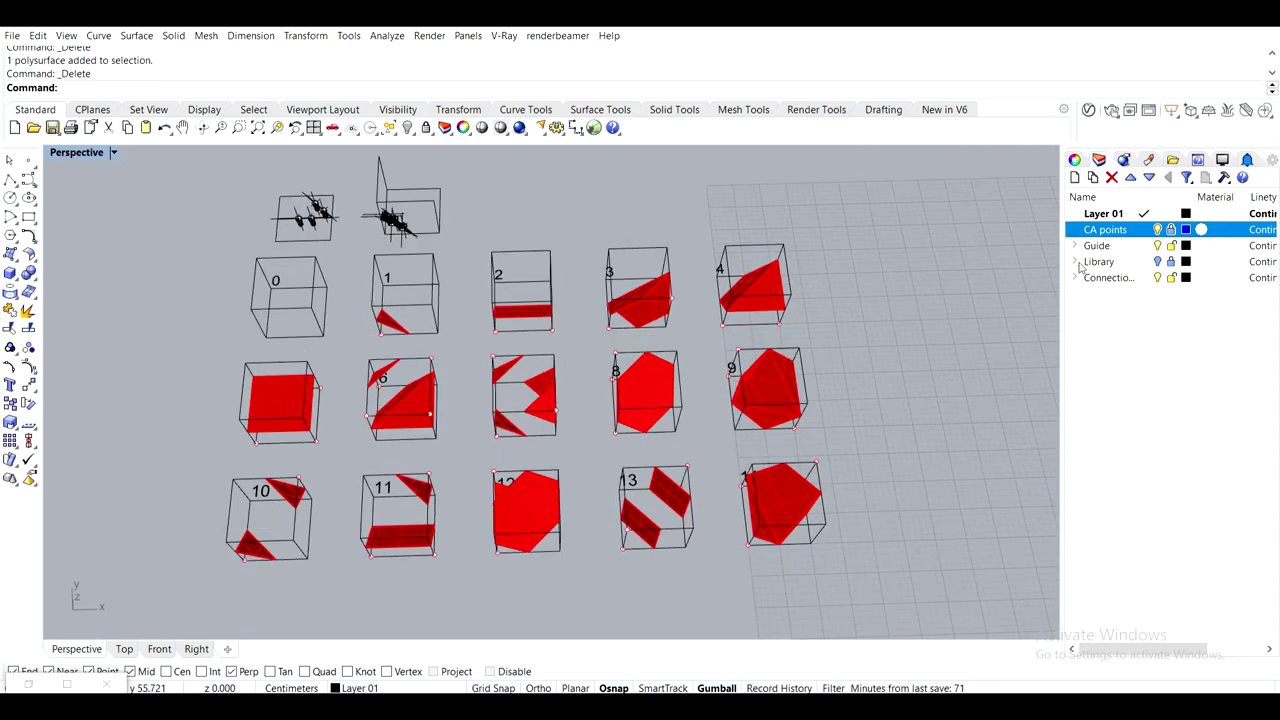
left_click(1076, 263)
left_click(1158, 262)
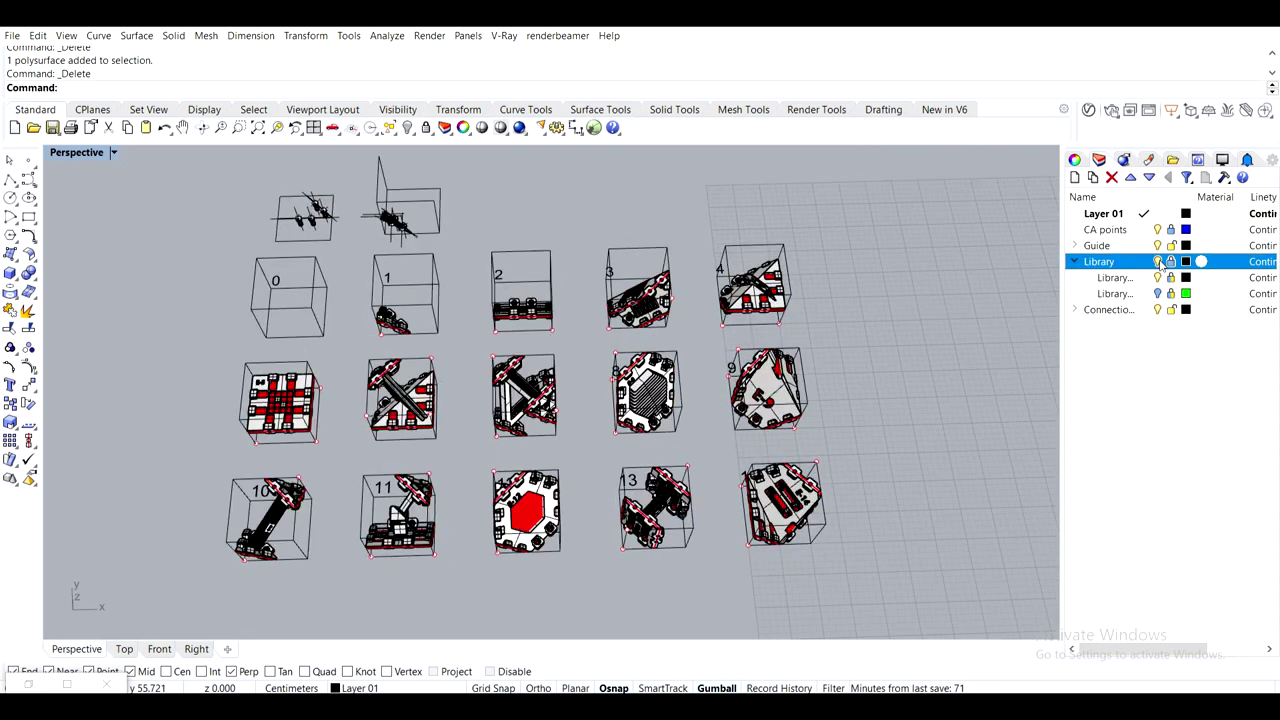
right_click_drag(816, 287, 790, 354)
scroll(422, 395, "up", 2)
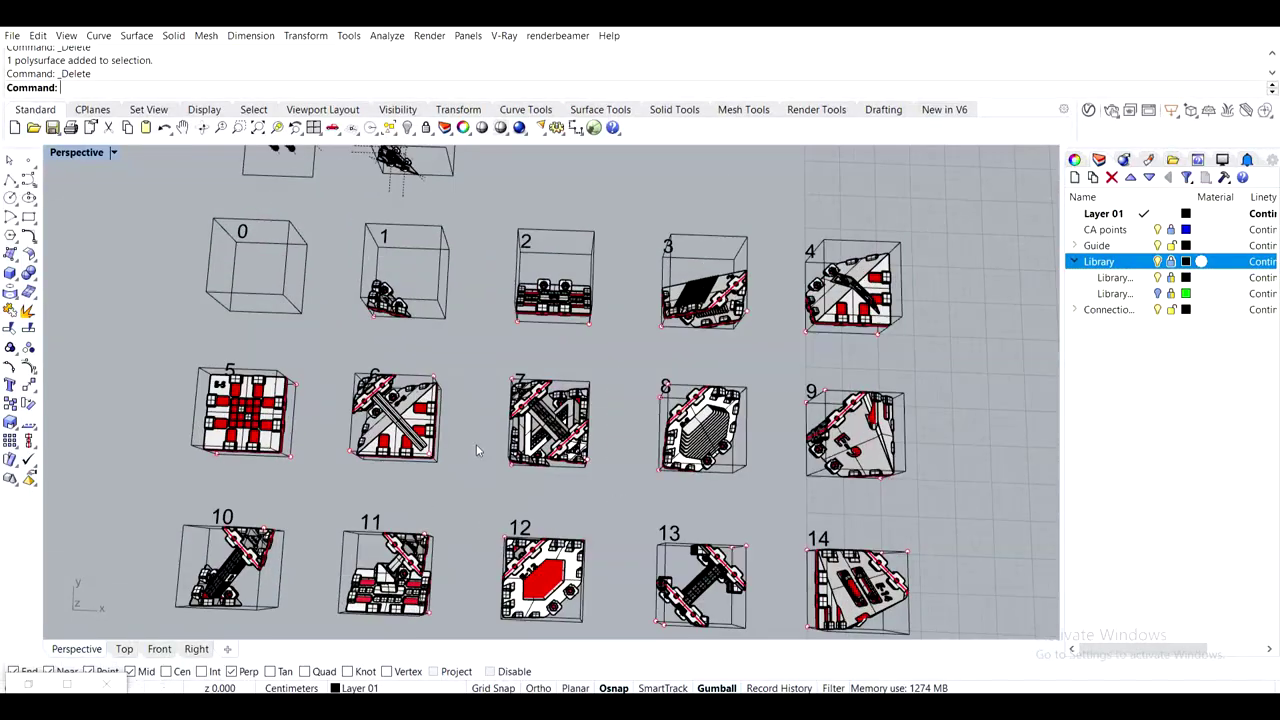
right_click_drag(481, 451, 564, 357)
scroll(358, 365, "up", 4)
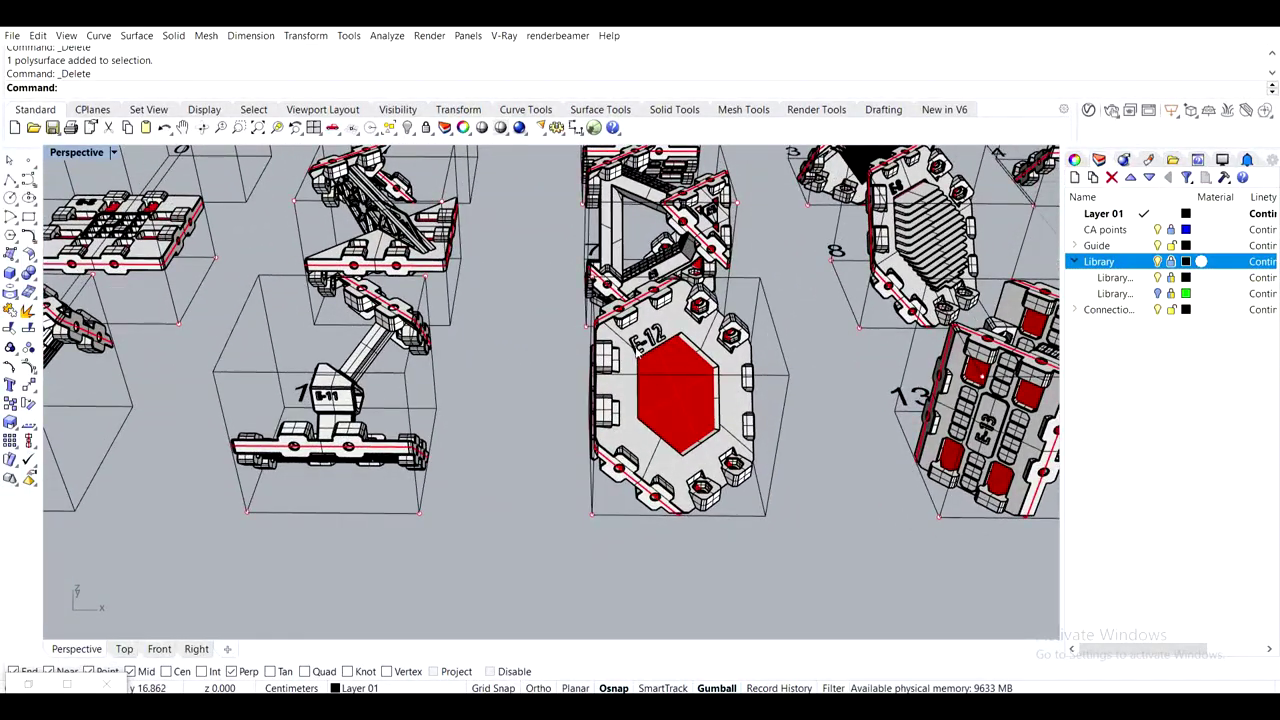
scroll(690, 345, "down", 5)
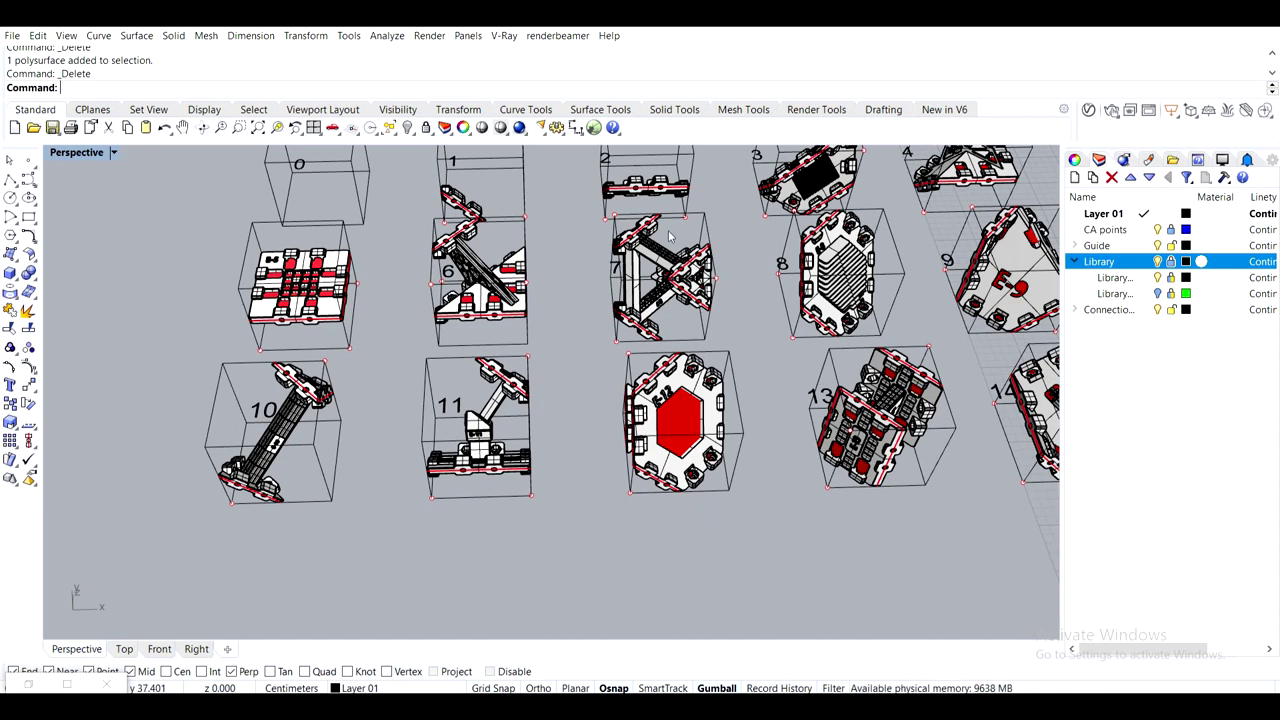
right_click_drag(673, 230, 555, 340, "shift")
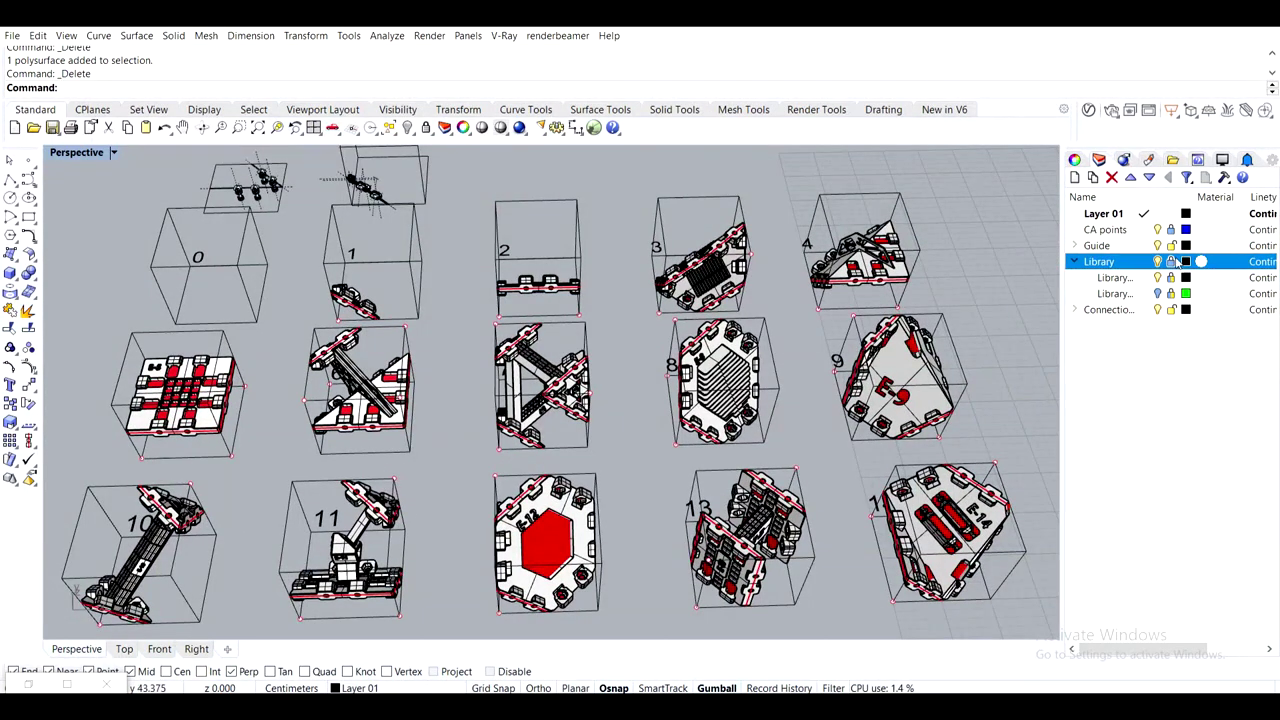
Hide the Library layer and inspect the plain red guide geometry in cubes 2 and 3, selecting each in turn
left_click(1157, 263)
right_click_drag(700, 258, 617, 290)
right_click_drag(520, 280, 540, 365, "shift")
scroll(537, 362, "up", 7)
right_click_drag(733, 383, 543, 383)
left_click(546, 385)
scroll(697, 370, "down", 7)
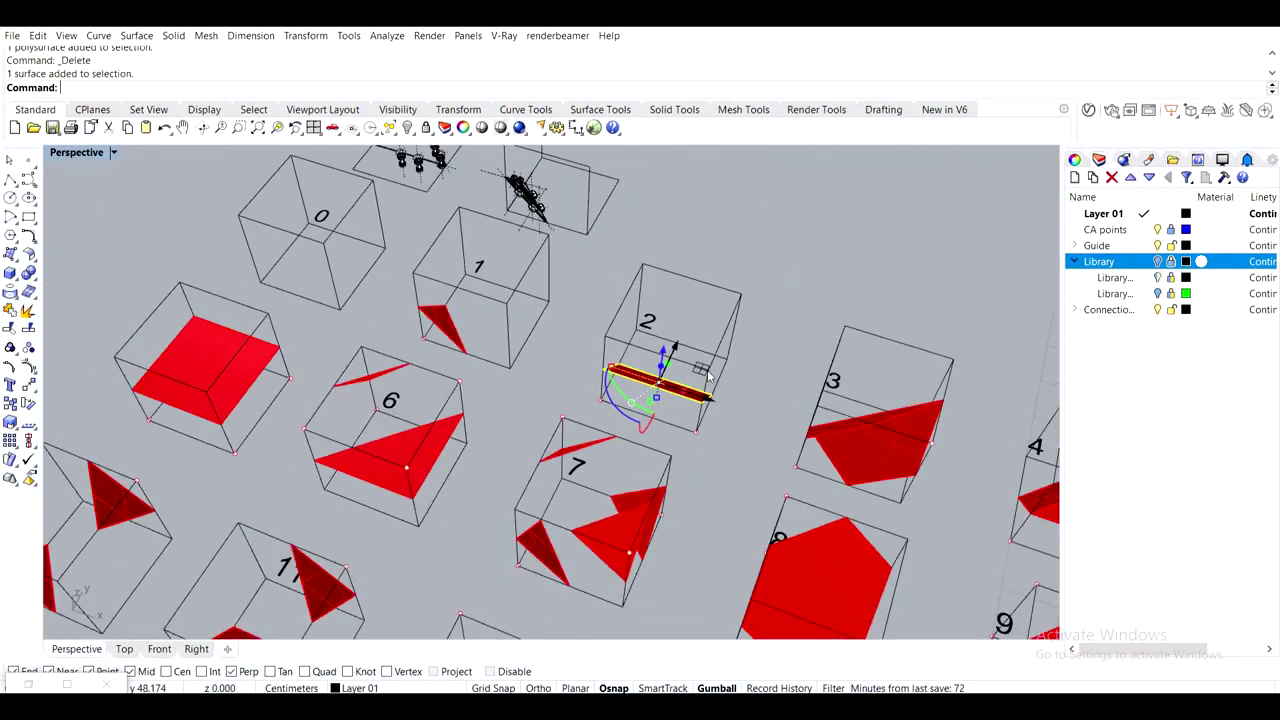
right_click_drag(827, 419, 677, 346, "shift")
scroll(677, 346, "up", 7)
left_click(690, 369)
scroll(680, 366, "down", 5)
right_click_drag(580, 320, 643, 348)
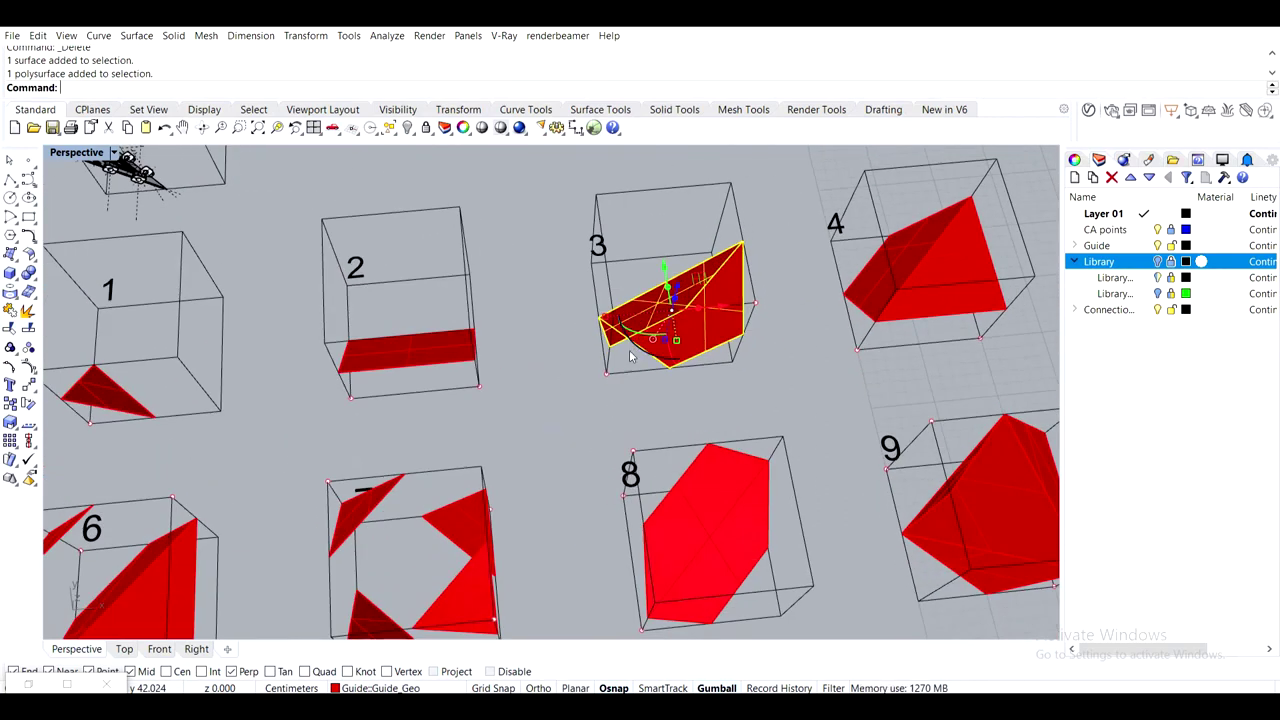
Compare the red guide shapes in cubes 1, 2 and 3 up close, and clear the selection in cube 3
scroll(560, 380, "up", 6)
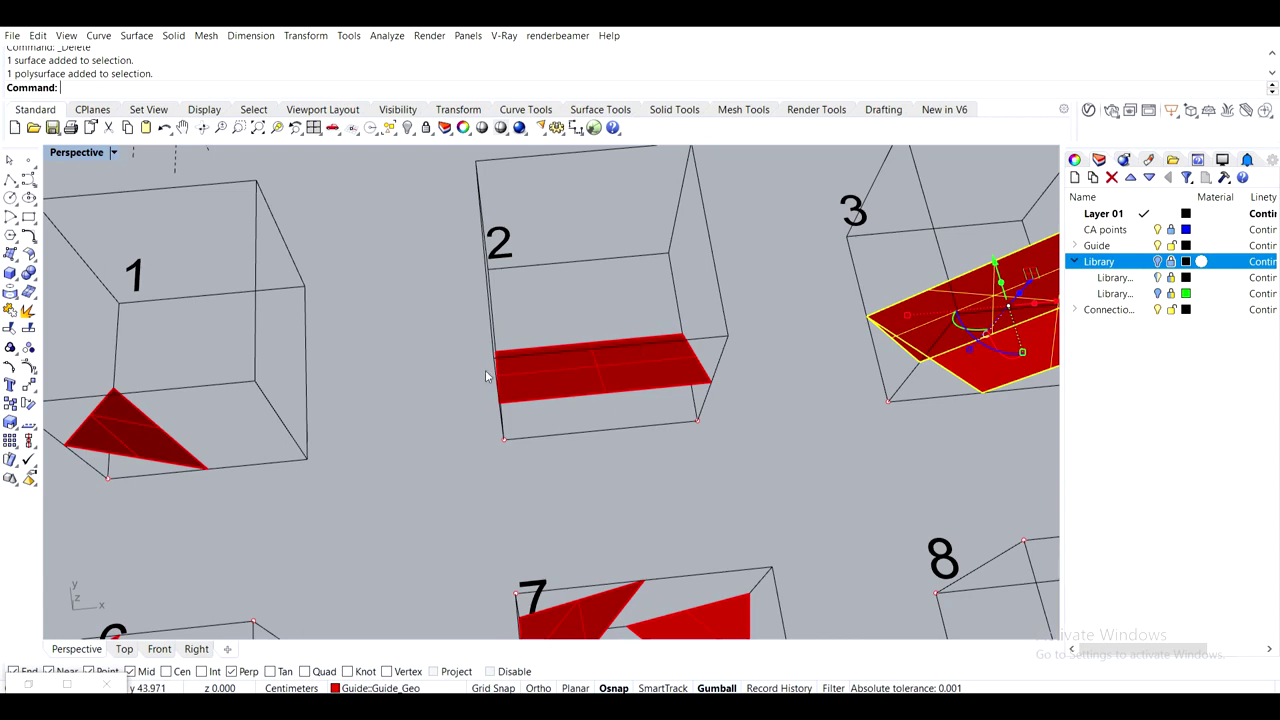
right_click_drag(190, 360, 386, 346, "shift")
scroll(488, 313, "down", 6)
right_click_drag(393, 238, 452, 395, "shift")
scroll(617, 380, "up", 7)
scroll(642, 452, "up", 10)
scroll(614, 433, "down", 7)
scroll(612, 433, "down", 8)
right_click_drag(587, 493, 650, 344, "shift")
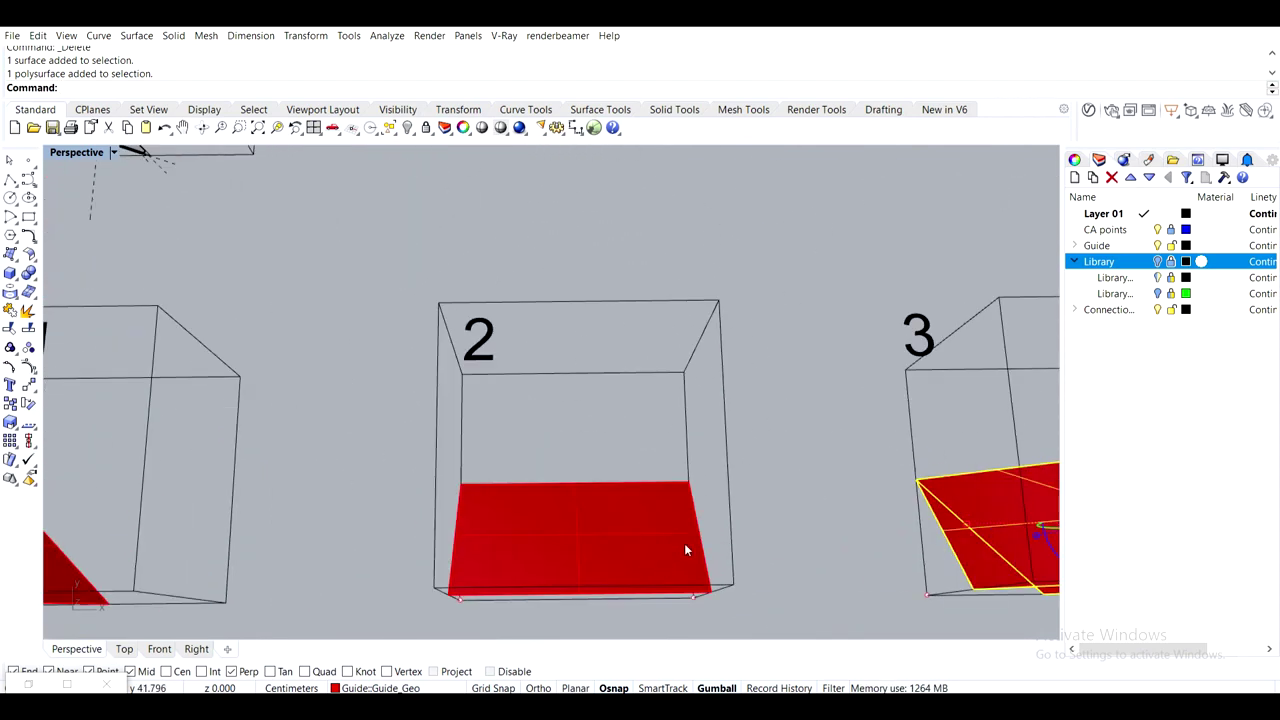
right_click_drag(694, 530, 290, 363, "shift")
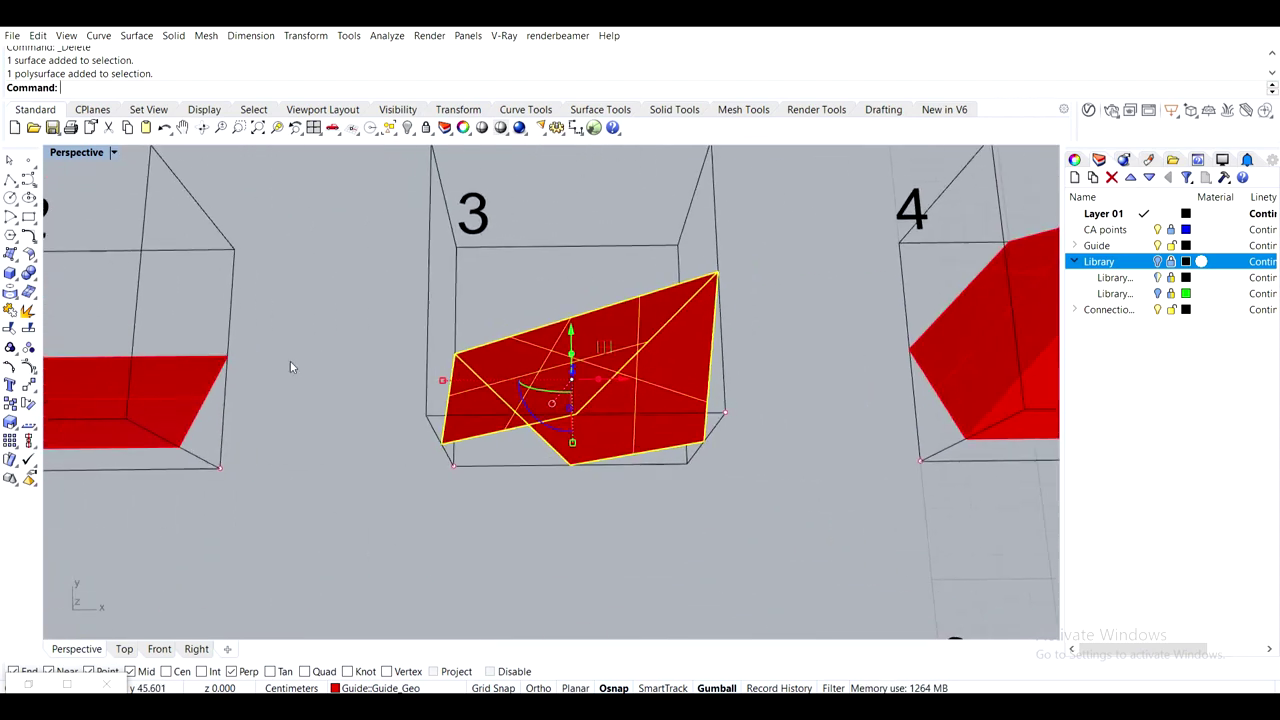
left_click(783, 447)
right_click_drag(787, 488, 788, 440)
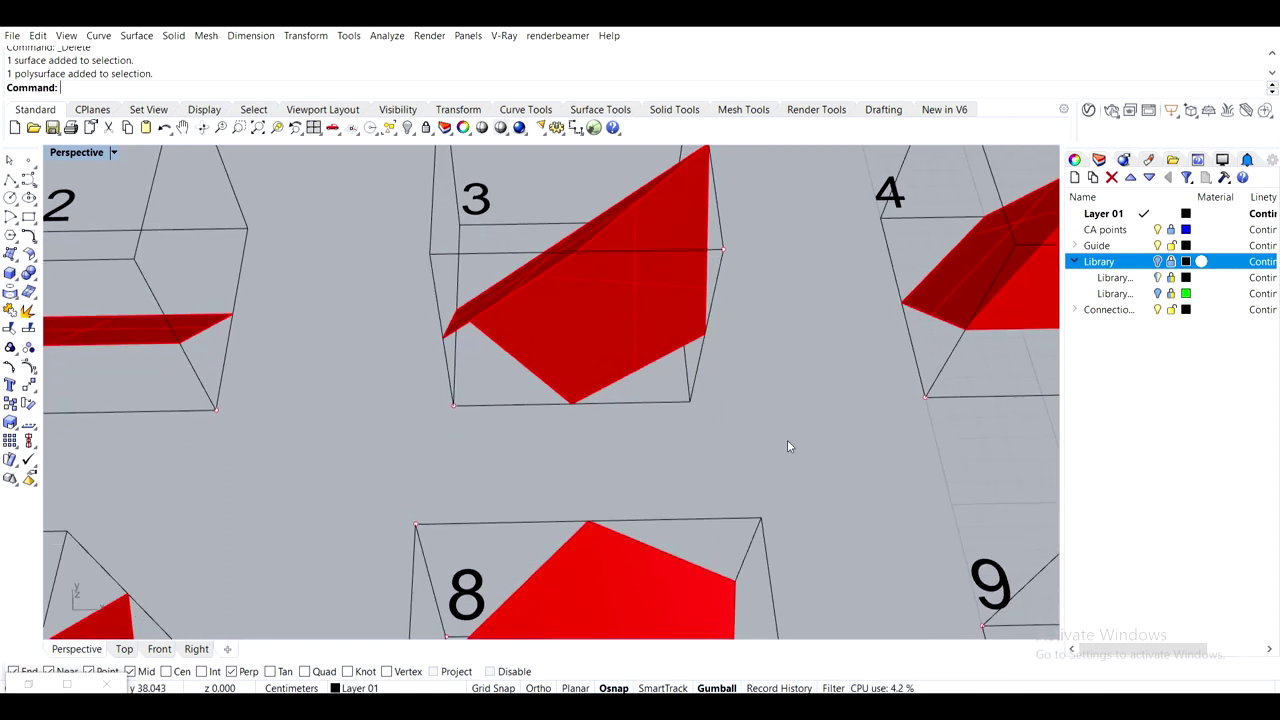